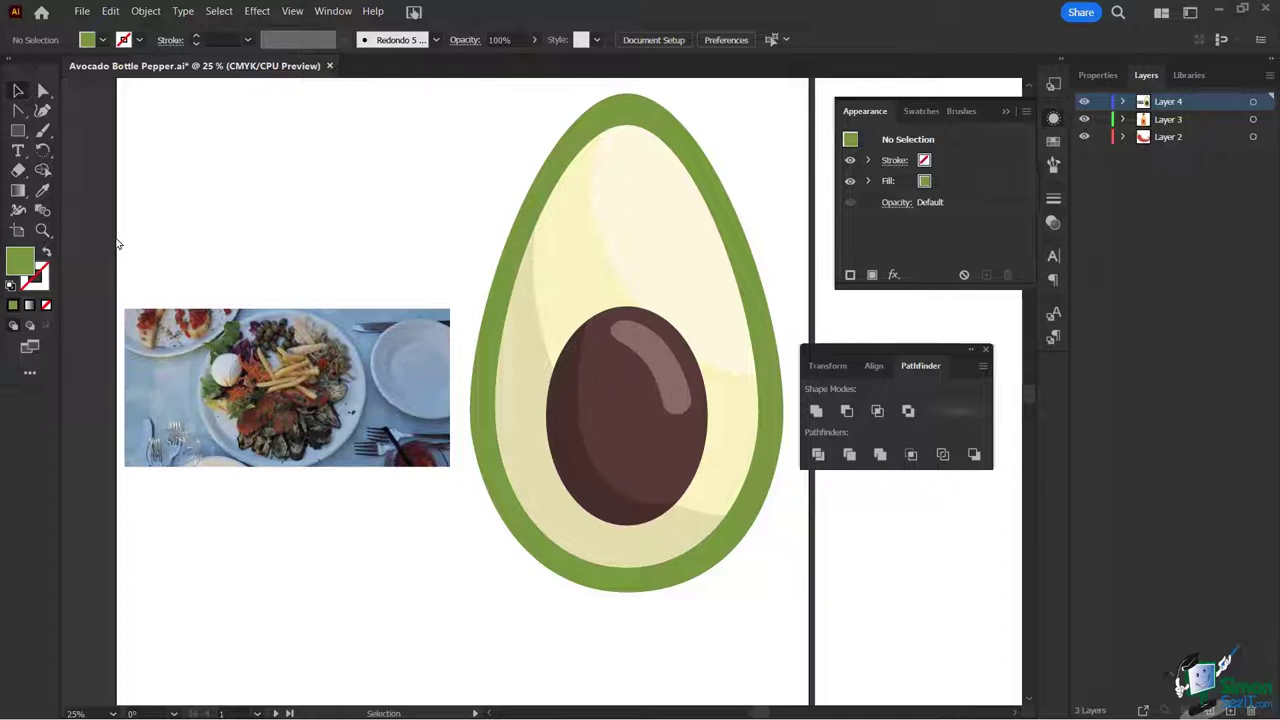
Step: Select the avocado group and scale it up as a single unit from a corner handle
click(507, 305)
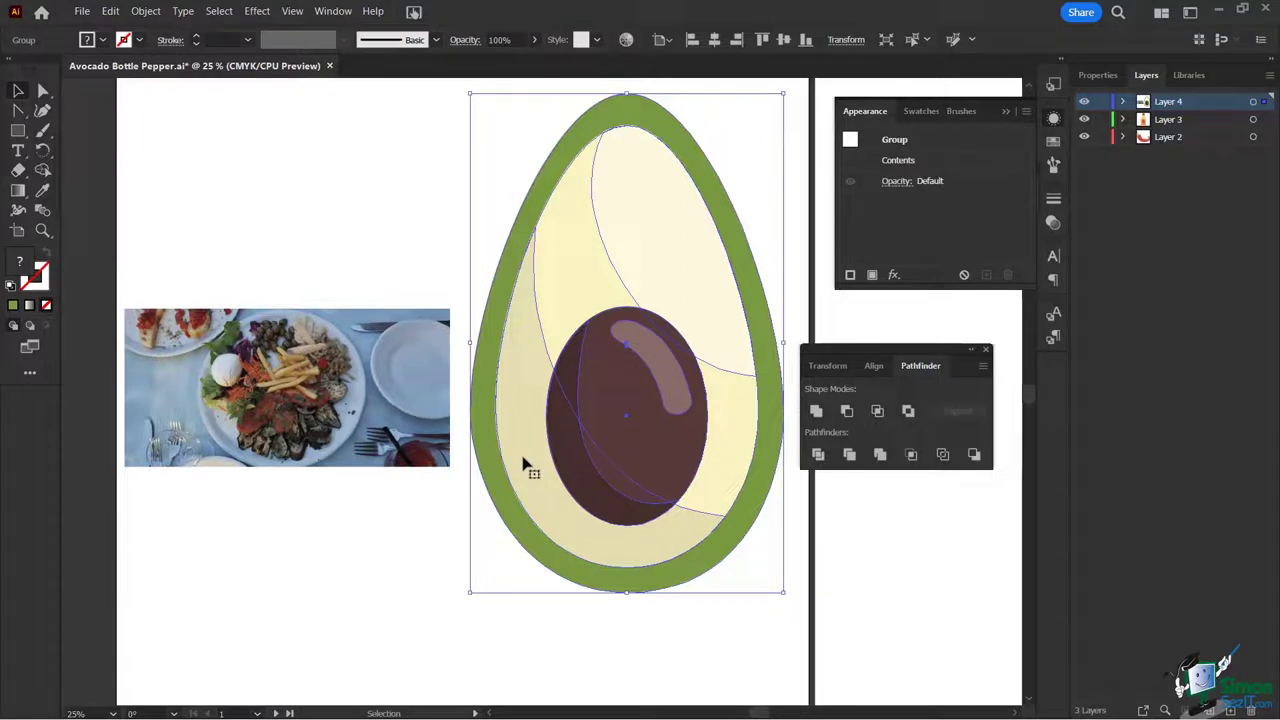
alt+scroll(620, 464, up, 5)
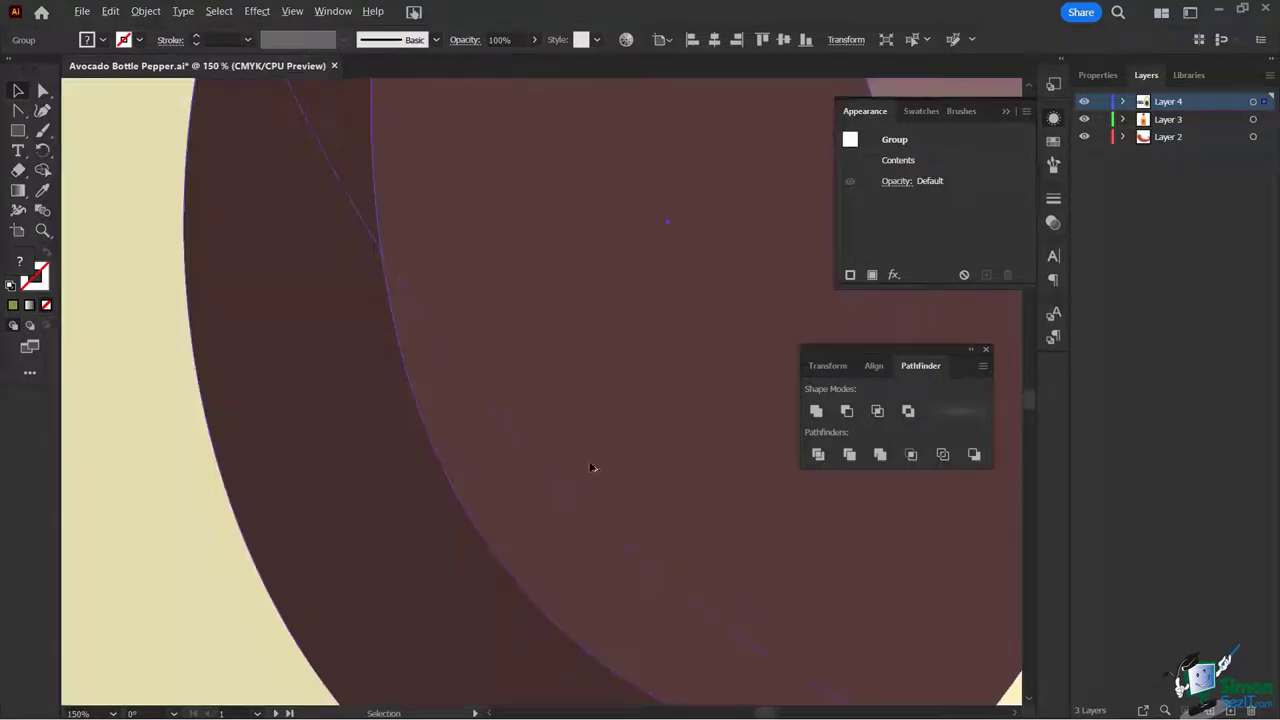
alt+scroll(590, 466, up, 1)
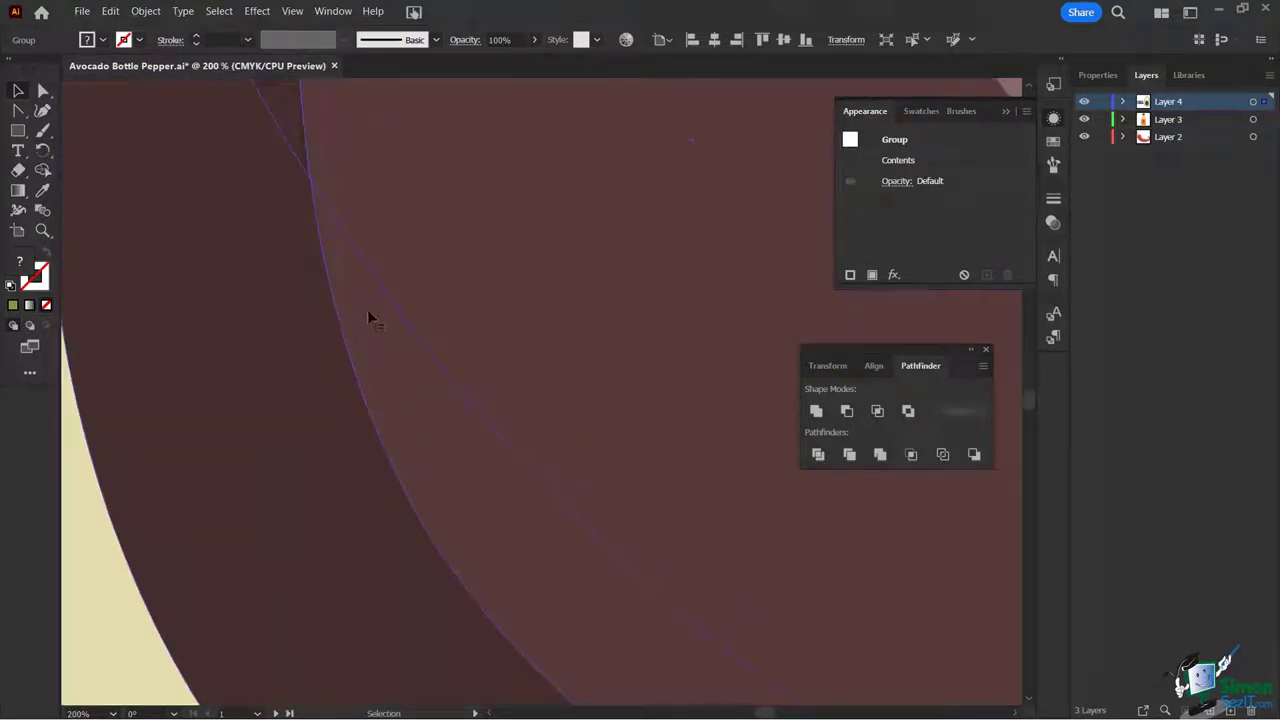
alt+scroll(366, 382, down, 5)
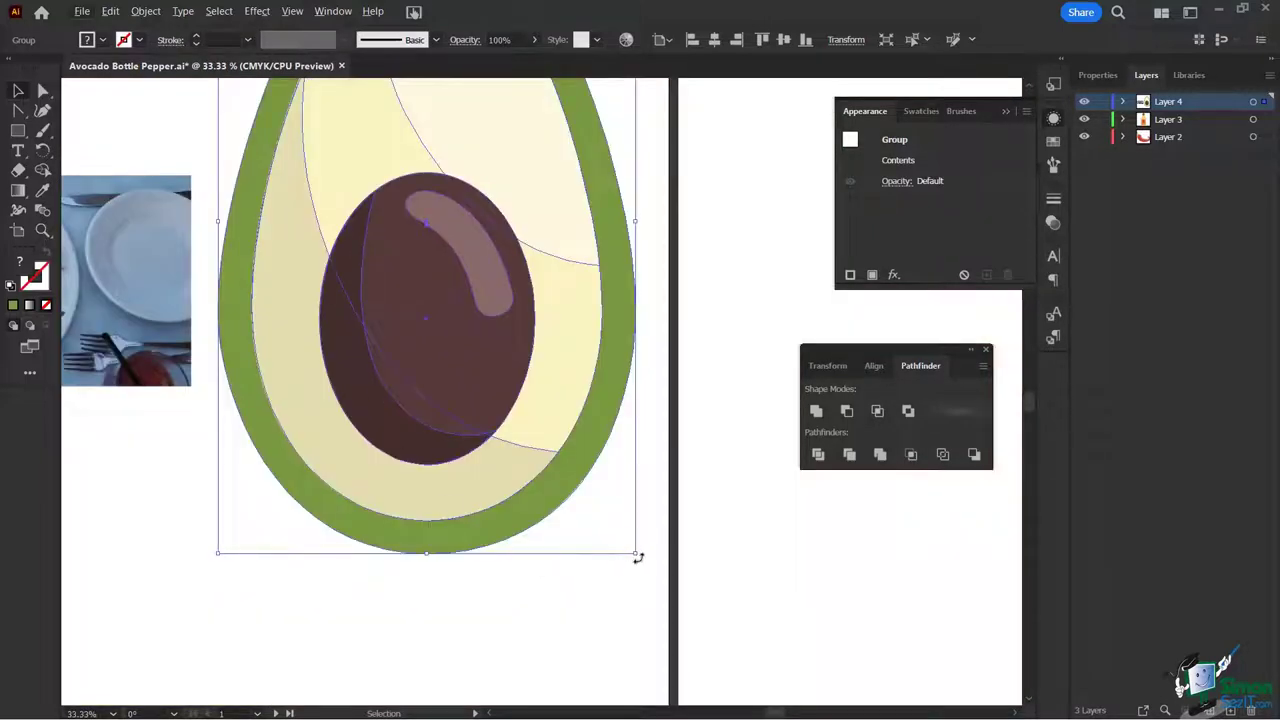
drag(638, 557, 792, 695)
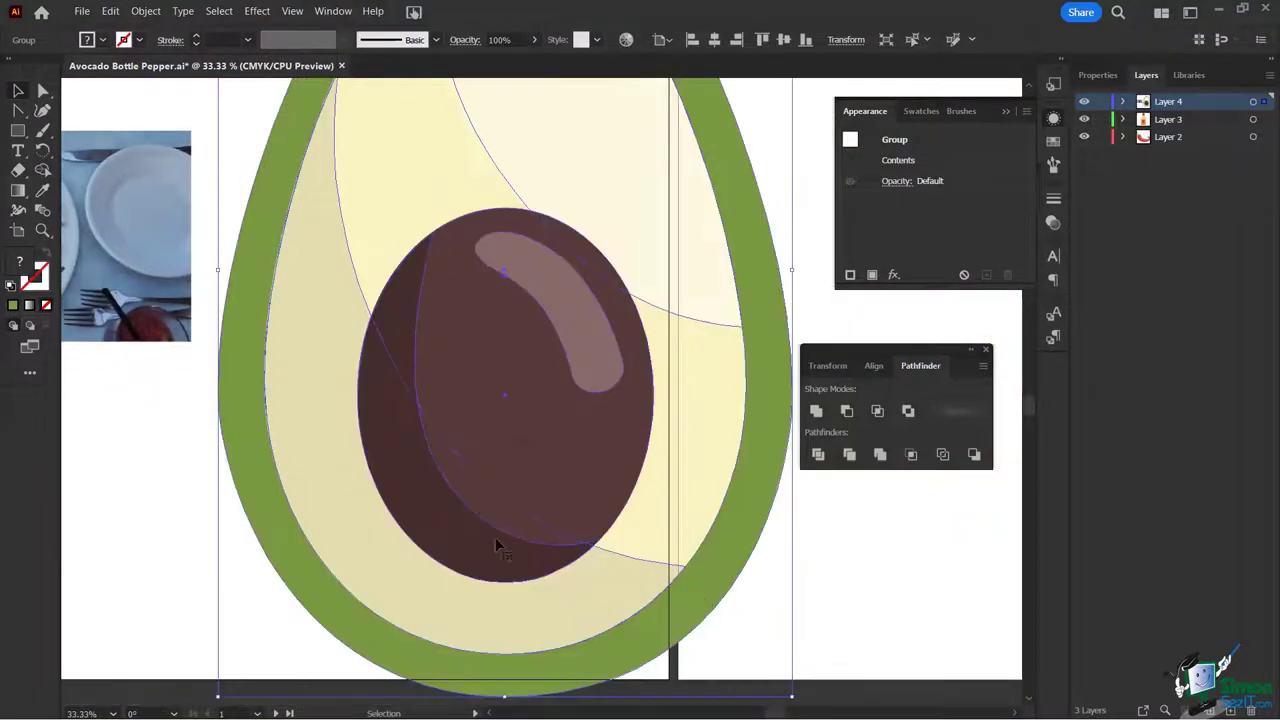
scroll(288, 340, up, 2)
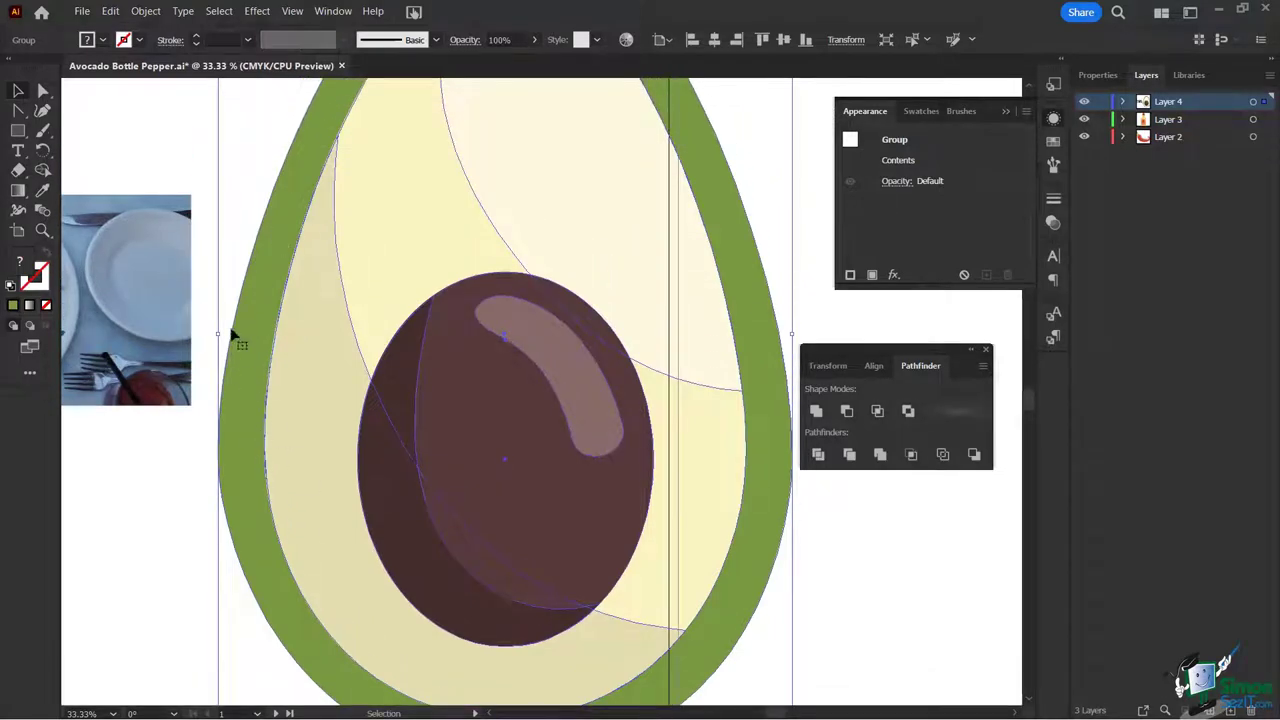
scroll(251, 291, up, 4)
scroll(394, 297, up, 2)
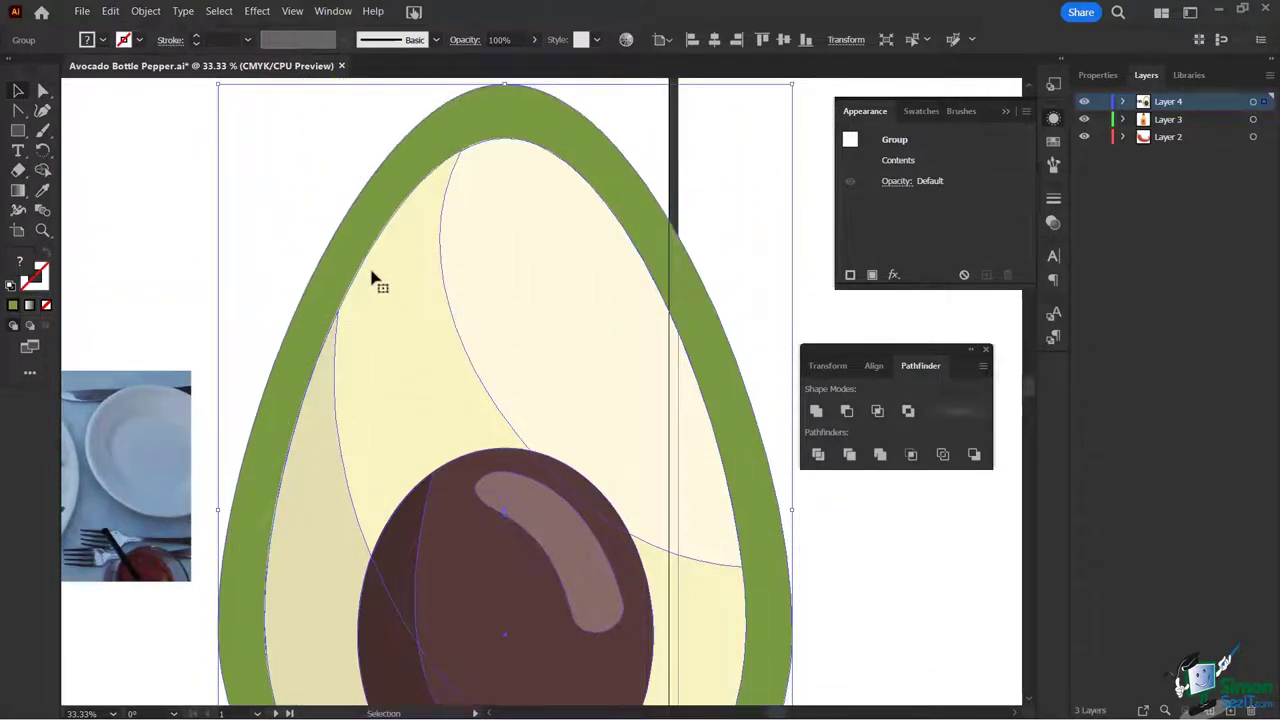
scroll(400, 266, down, 1)
Step: Switch to the Direct Selection tool and select the avocado outline's top anchor point
click(65, 97)
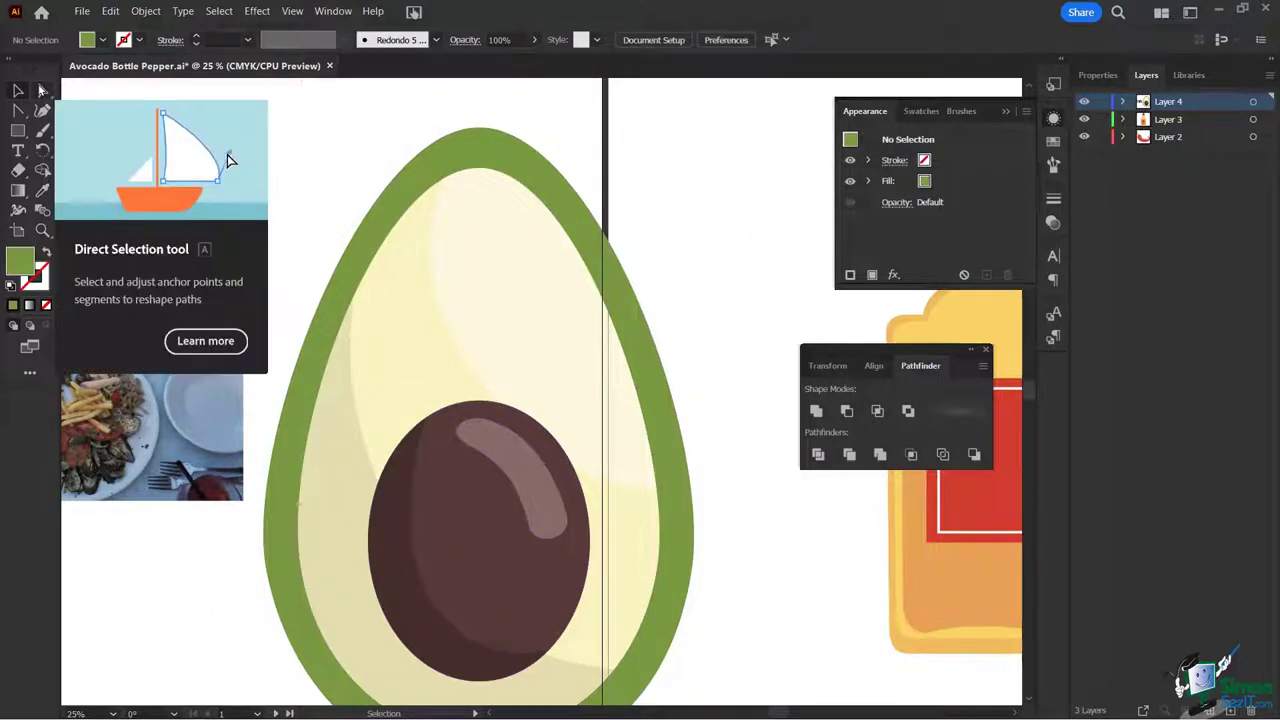
click(40, 90)
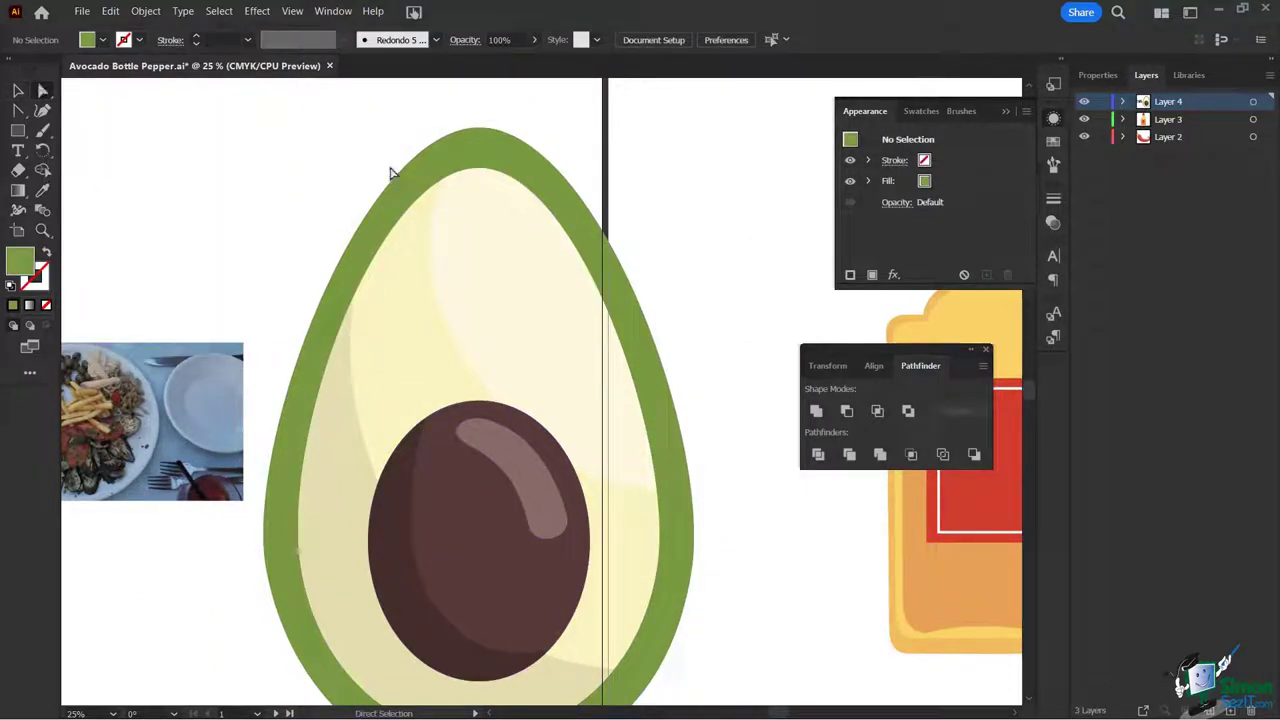
click(479, 130)
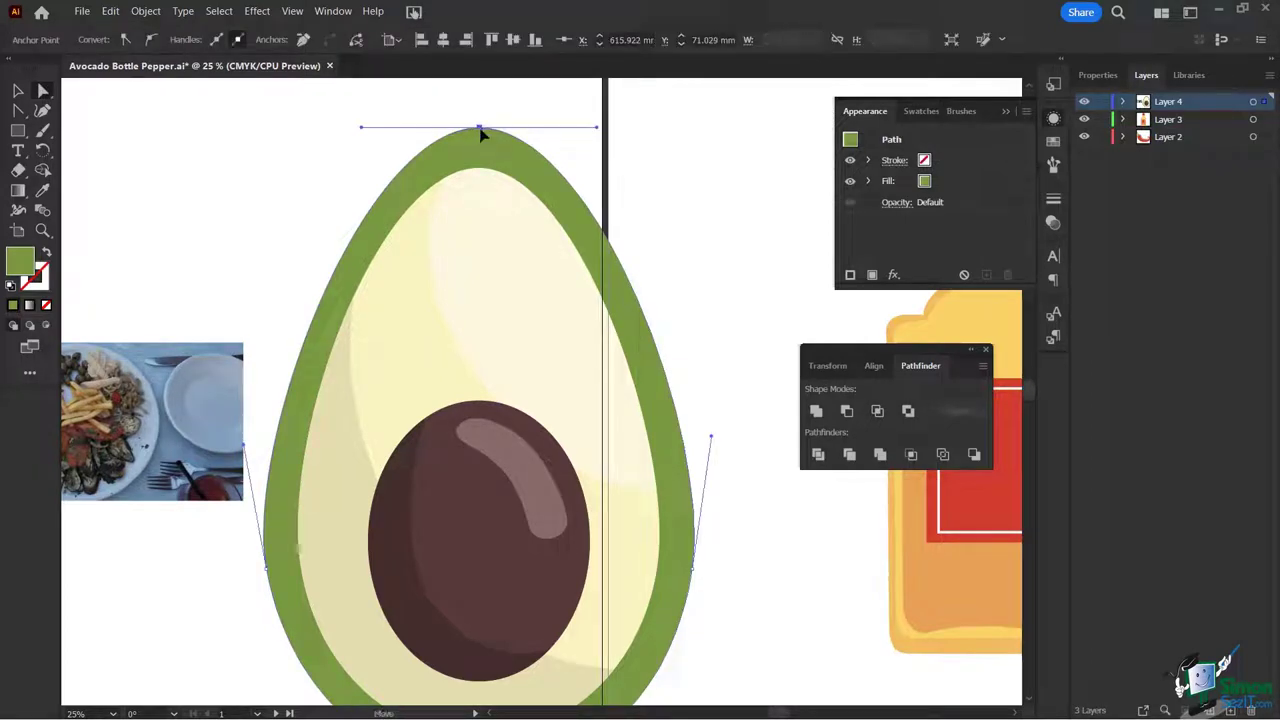
Step: Drag the top anchor, undo the distortion, then slightly adjust the top curve's handle
click(479, 130)
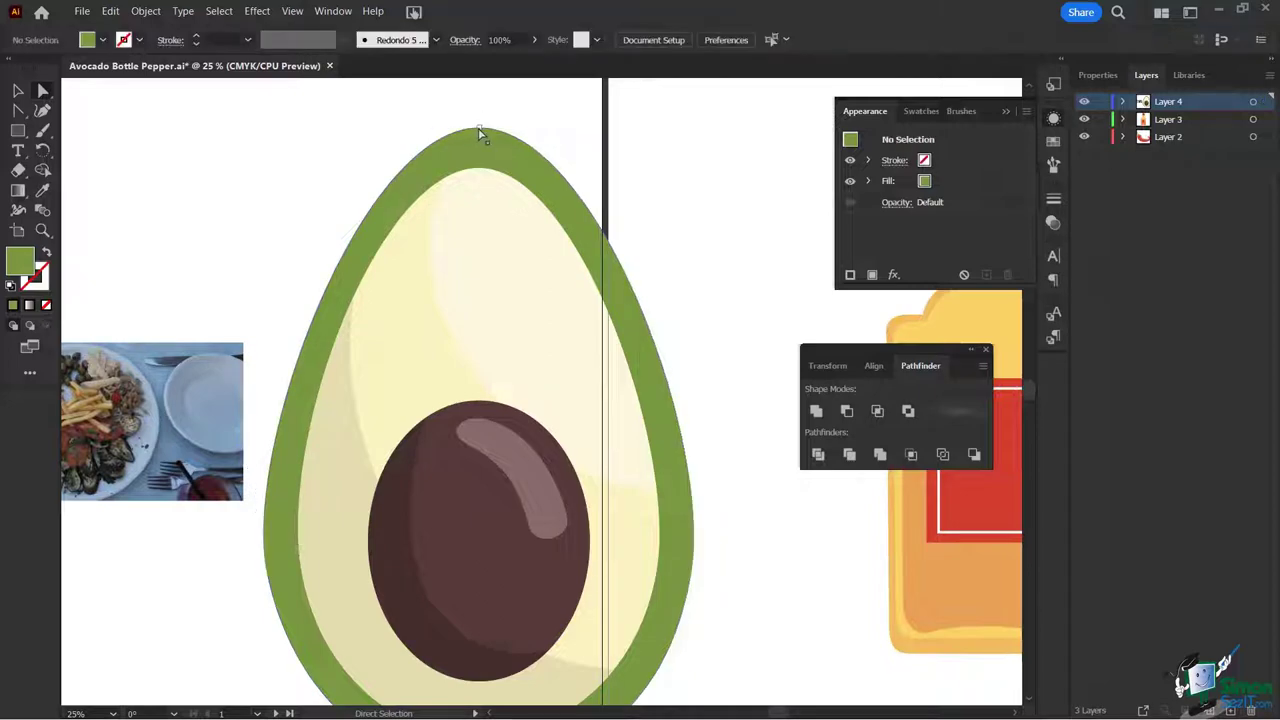
drag(481, 131, 524, 172)
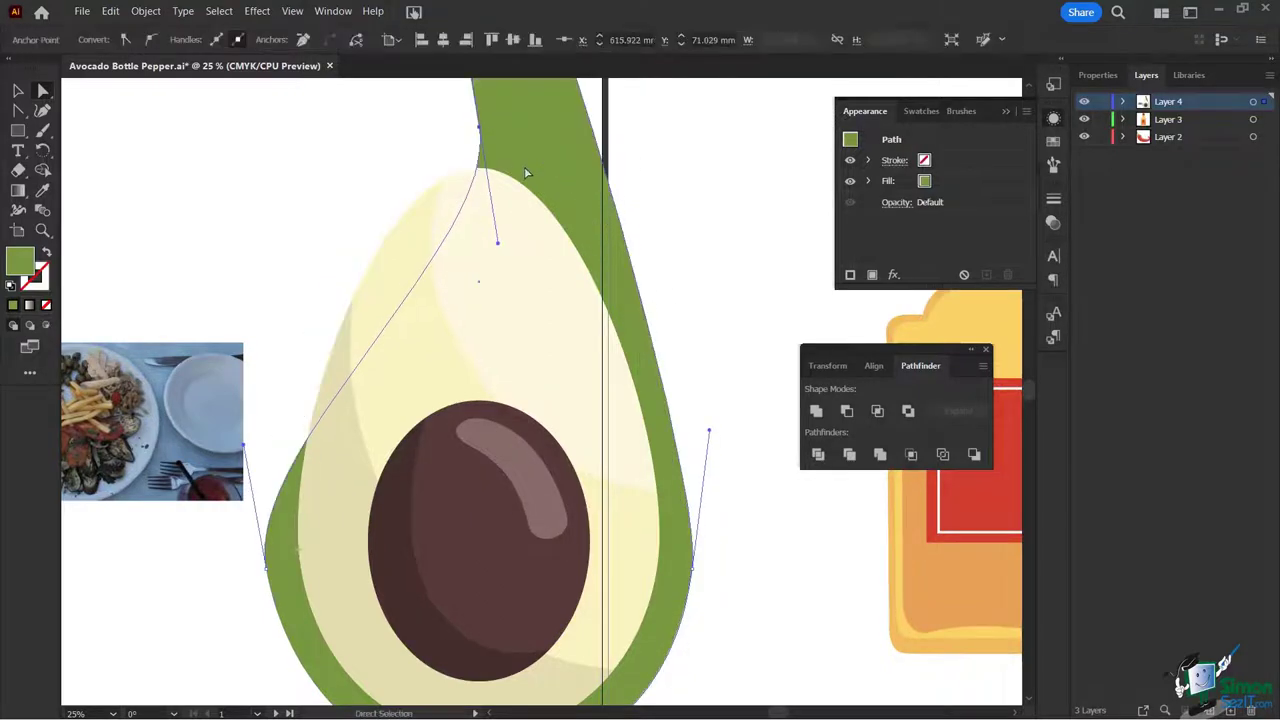
key(ctrl+z)
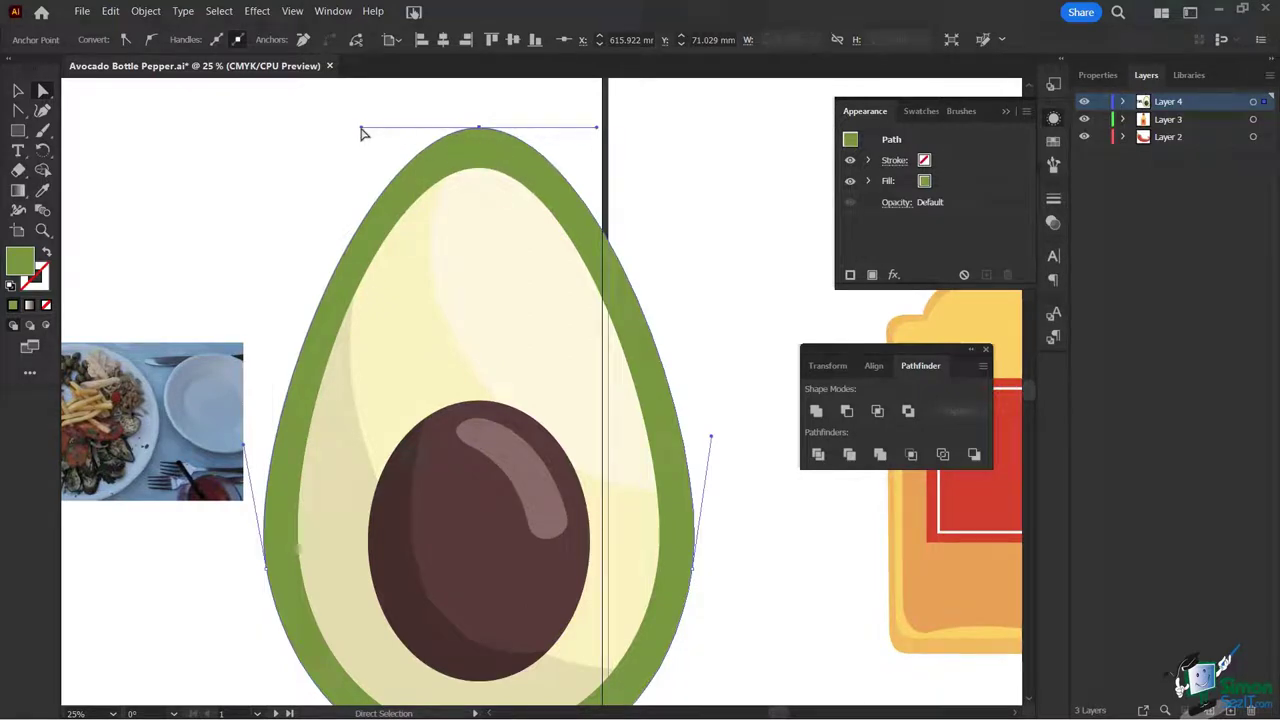
mouse_move(362, 133)
mouse_down()
mouse_move(371, 154)
mouse_move(369, 123)
mouse_move(366, 133)
mouse_up()
click(318, 186)
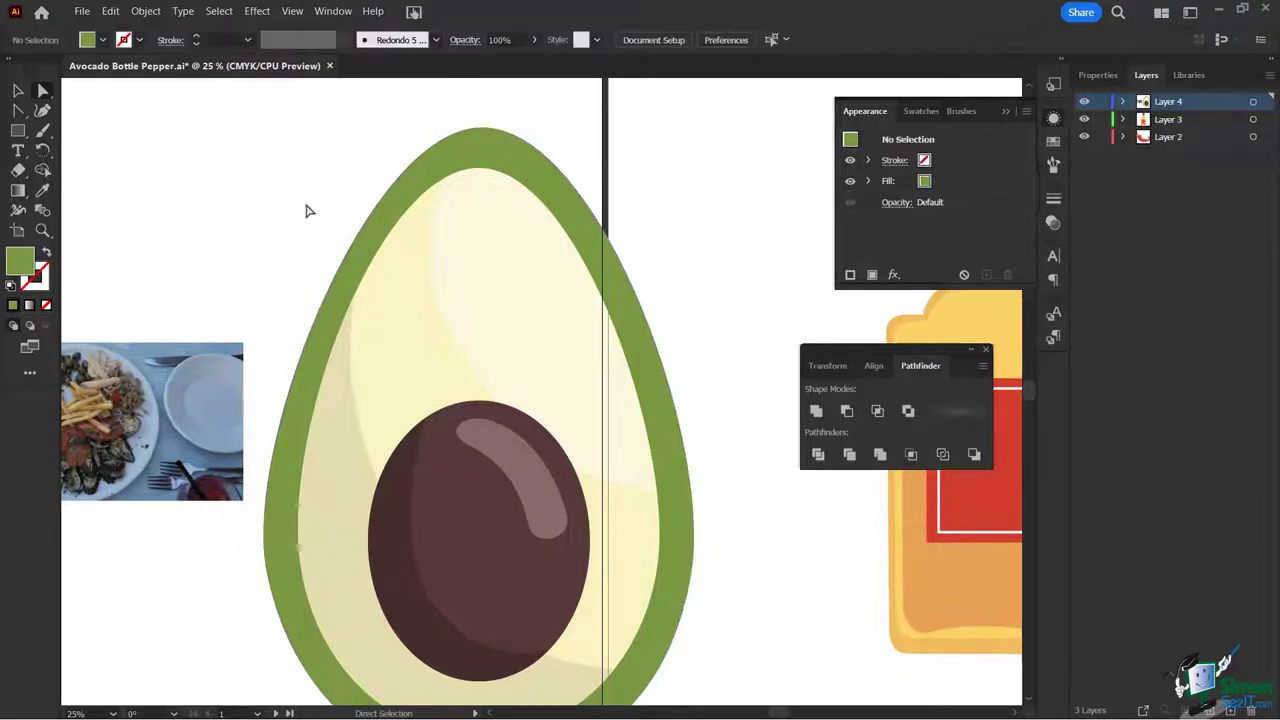
scroll(298, 349, left, 5)
scroll(298, 349, down, 2)
scroll(298, 349, up, 1)
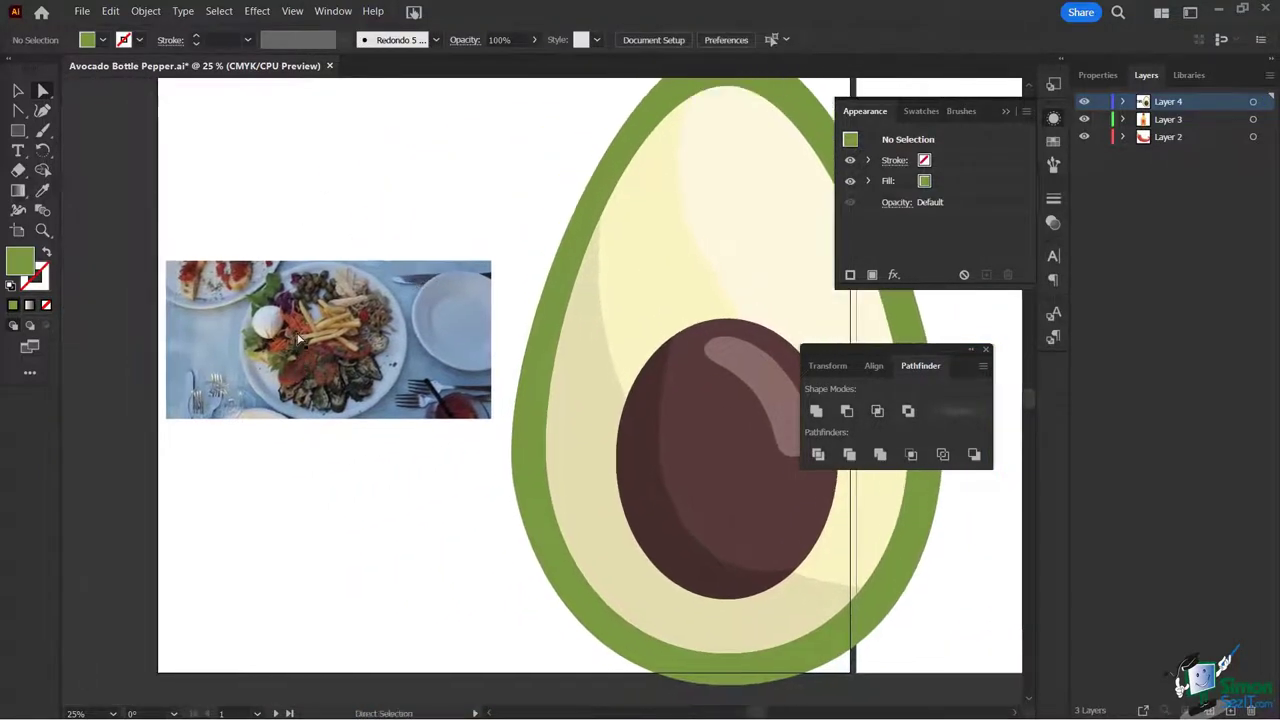
alt+scroll(310, 387, up, 1)
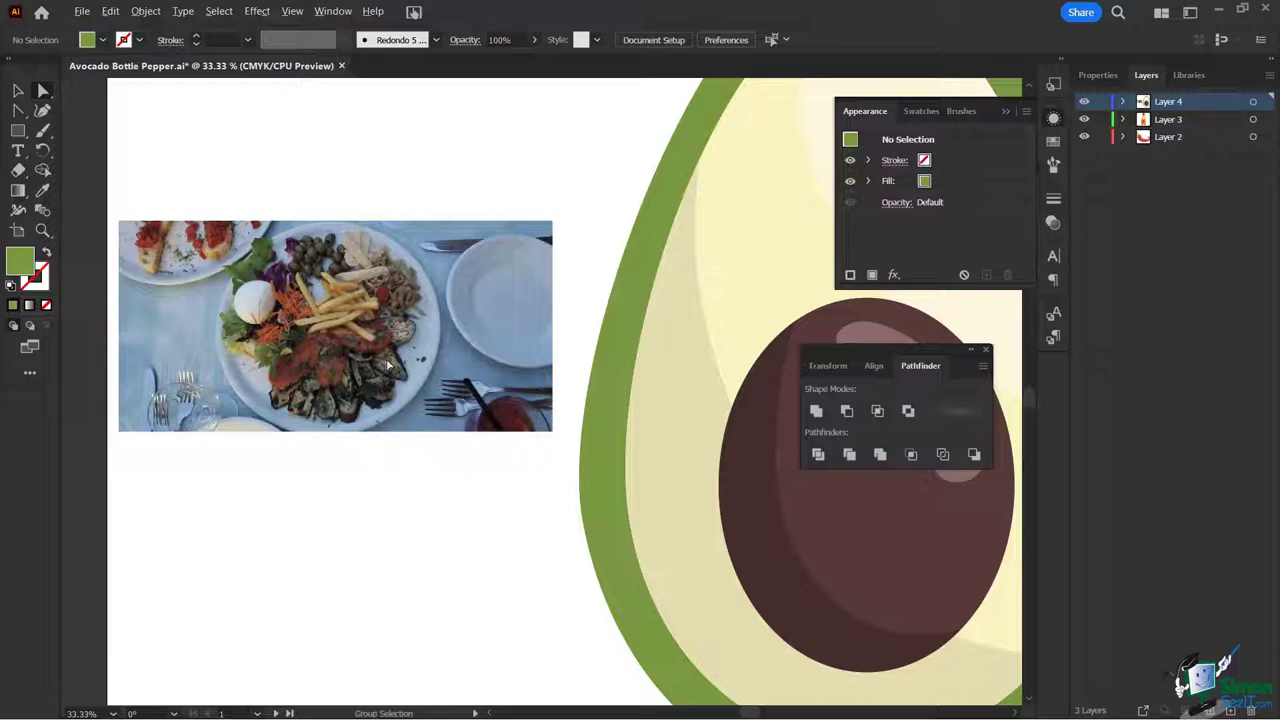
scroll(388, 366, up, 2)
scroll(443, 388, up, 3)
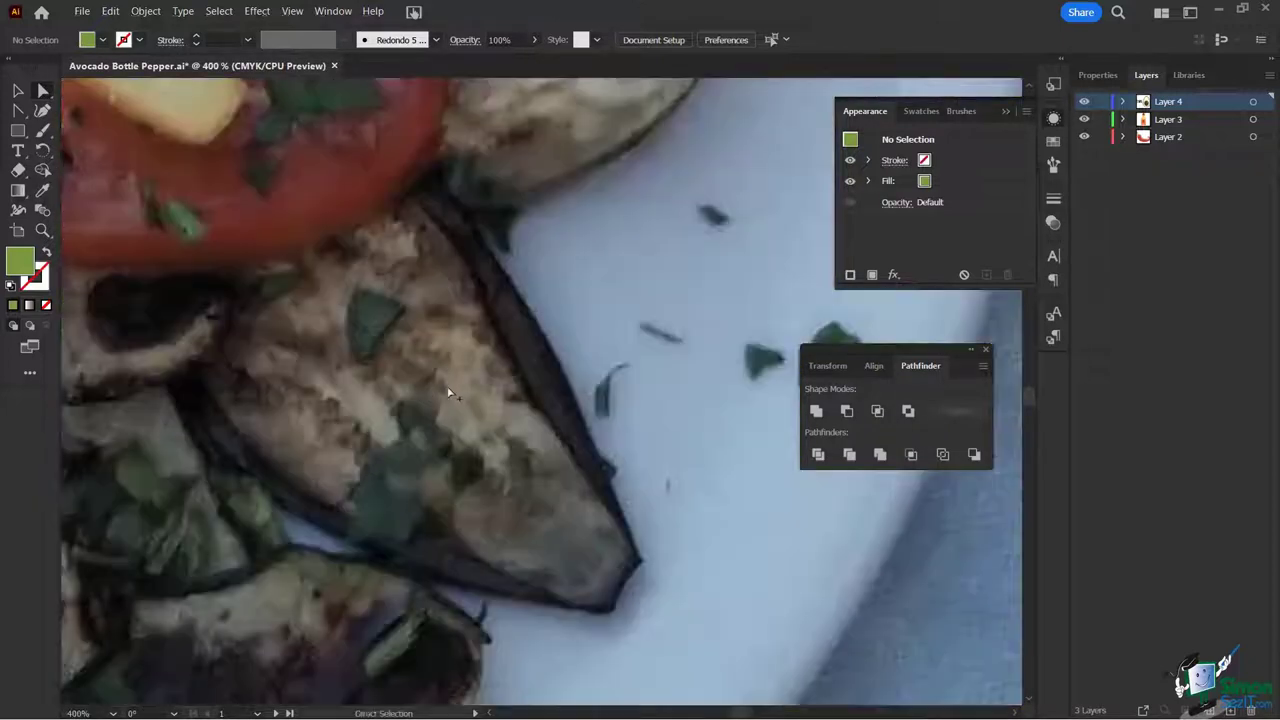
scroll(456, 390, up, 2)
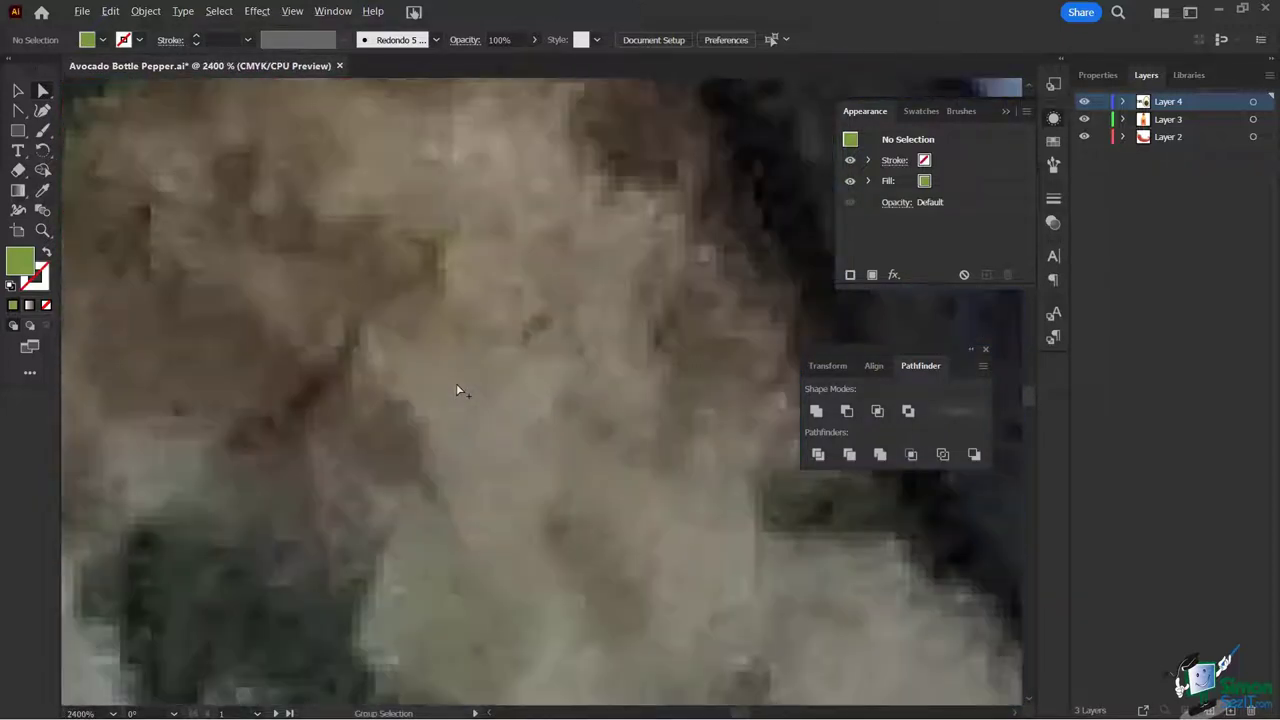
scroll(456, 385, up, 2)
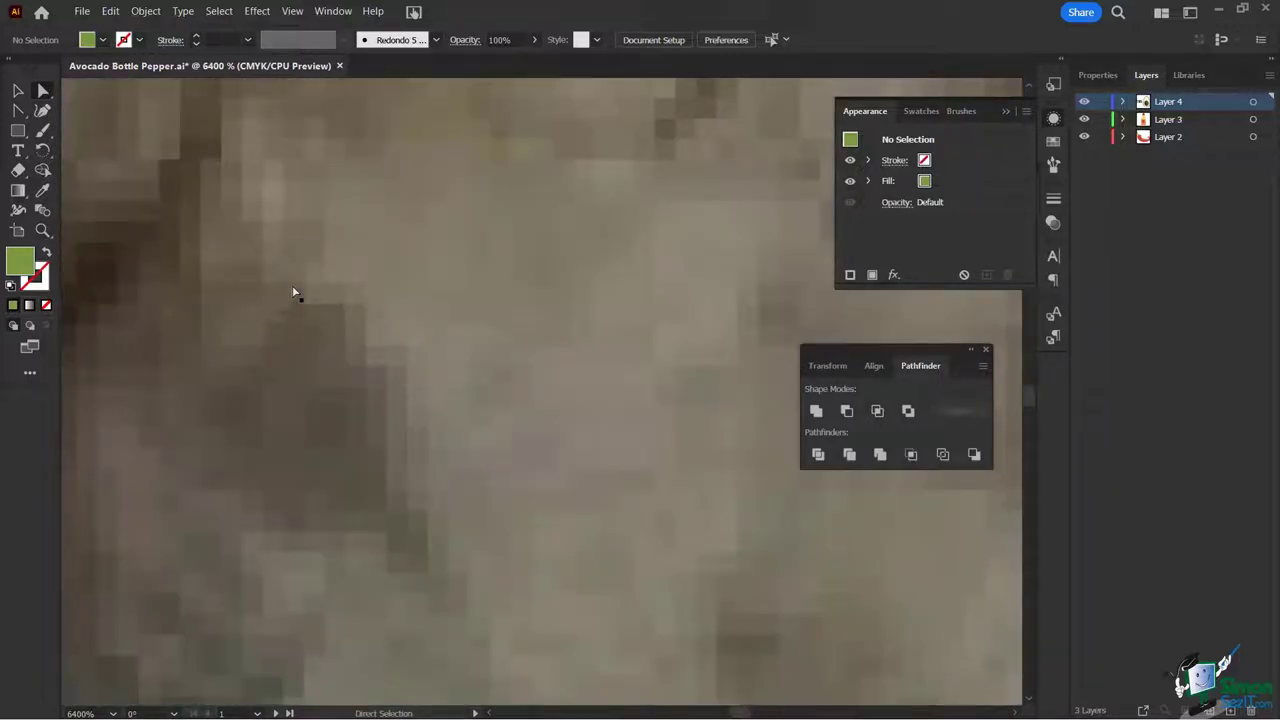
scroll(300, 294, down, 4)
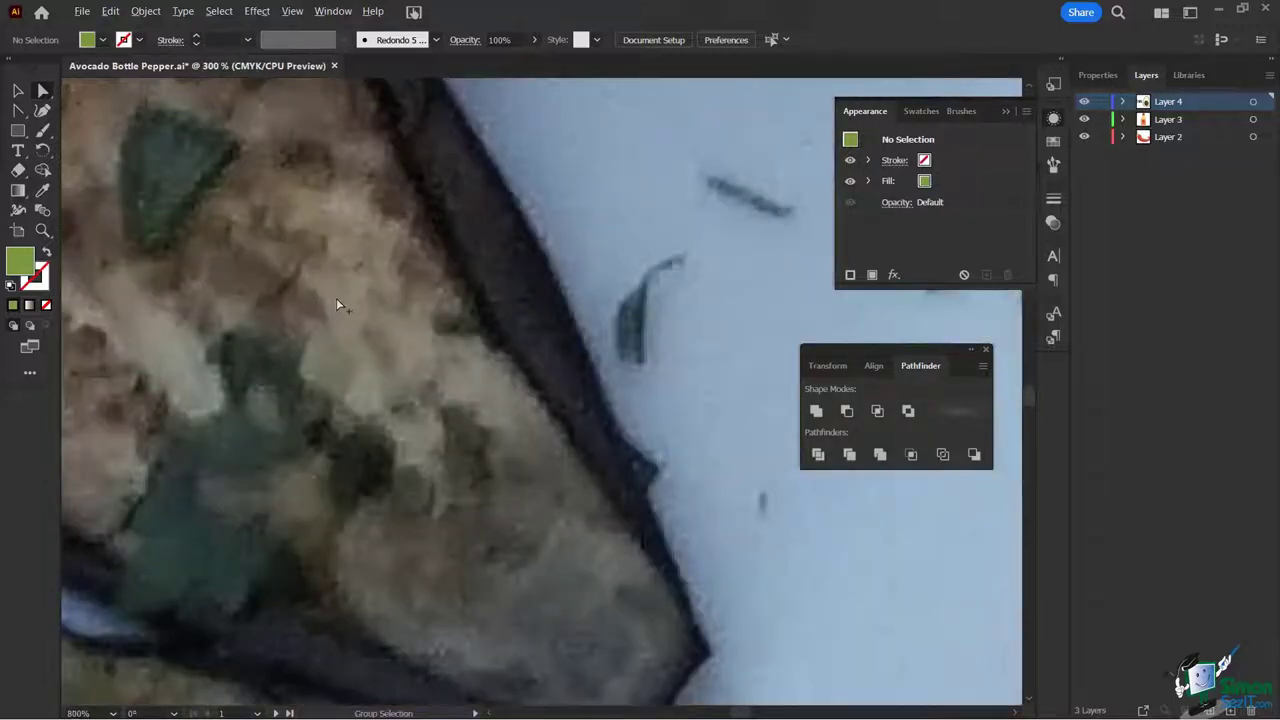
scroll(336, 298, down, 3)
scroll(359, 340, down, 1)
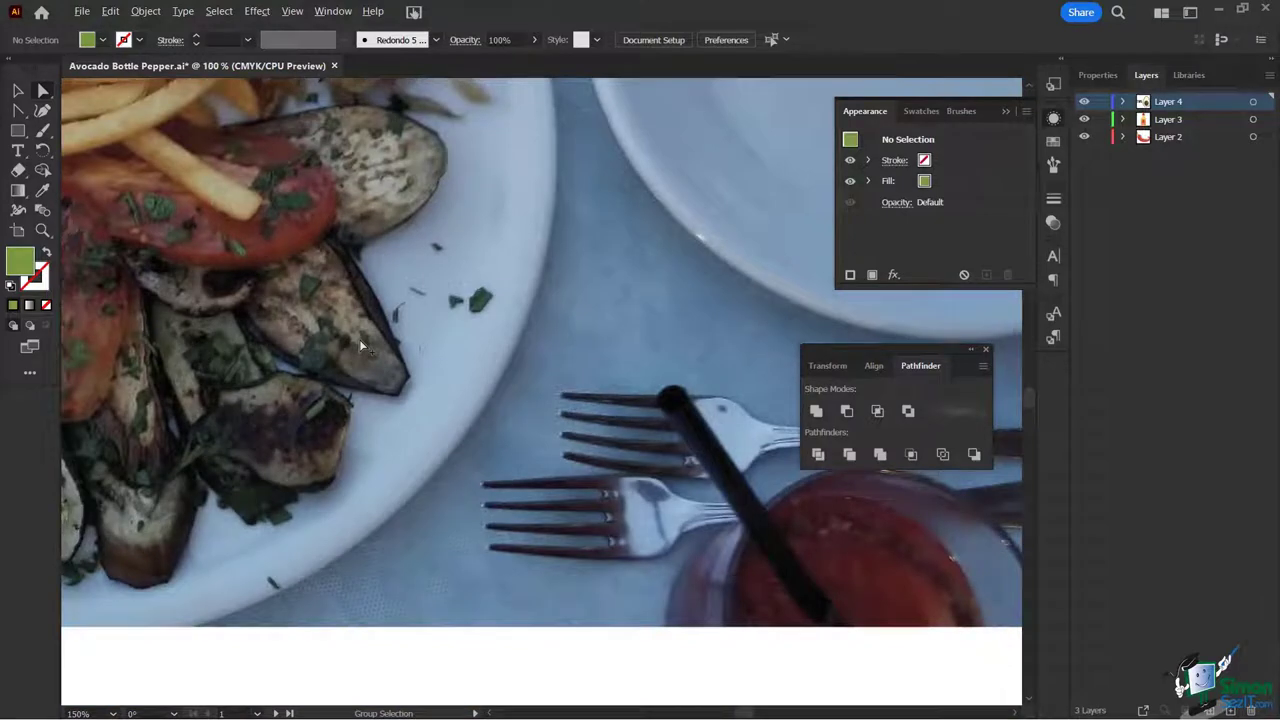
scroll(361, 344, down, 3)
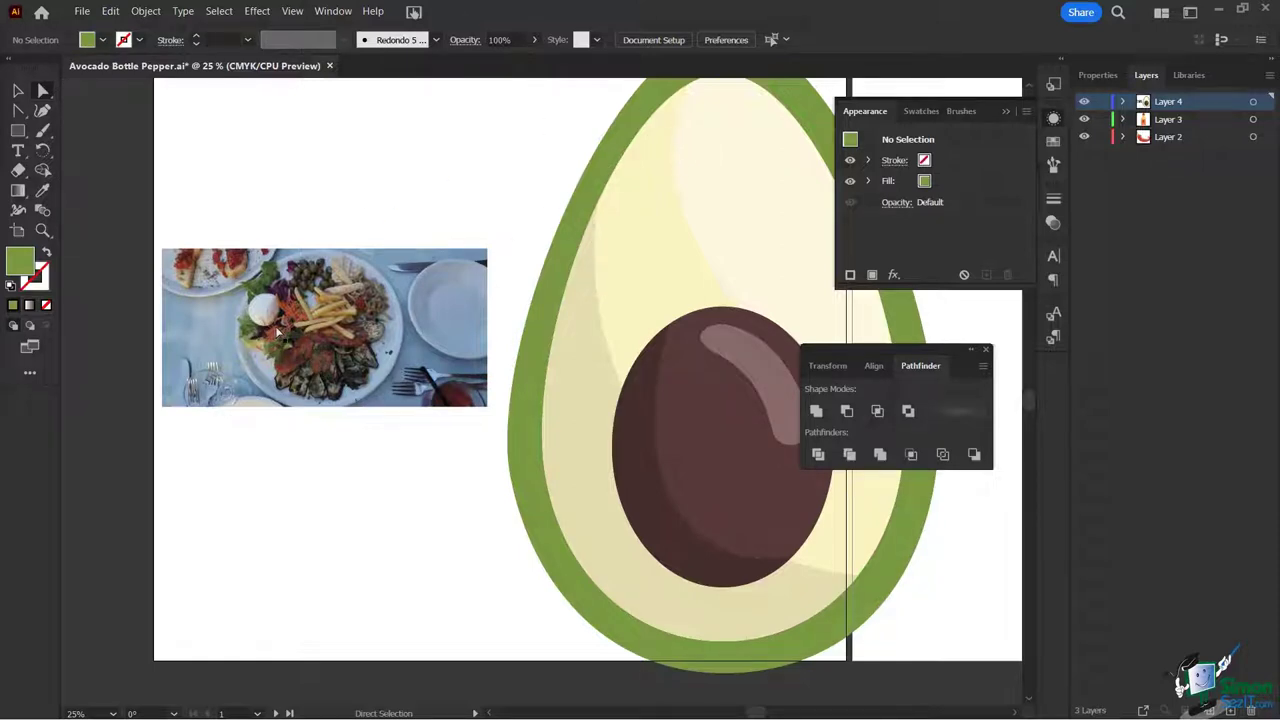
Step: Select the food photo with the Selection tool and scale it up from its corner
click(18, 91)
click(345, 354)
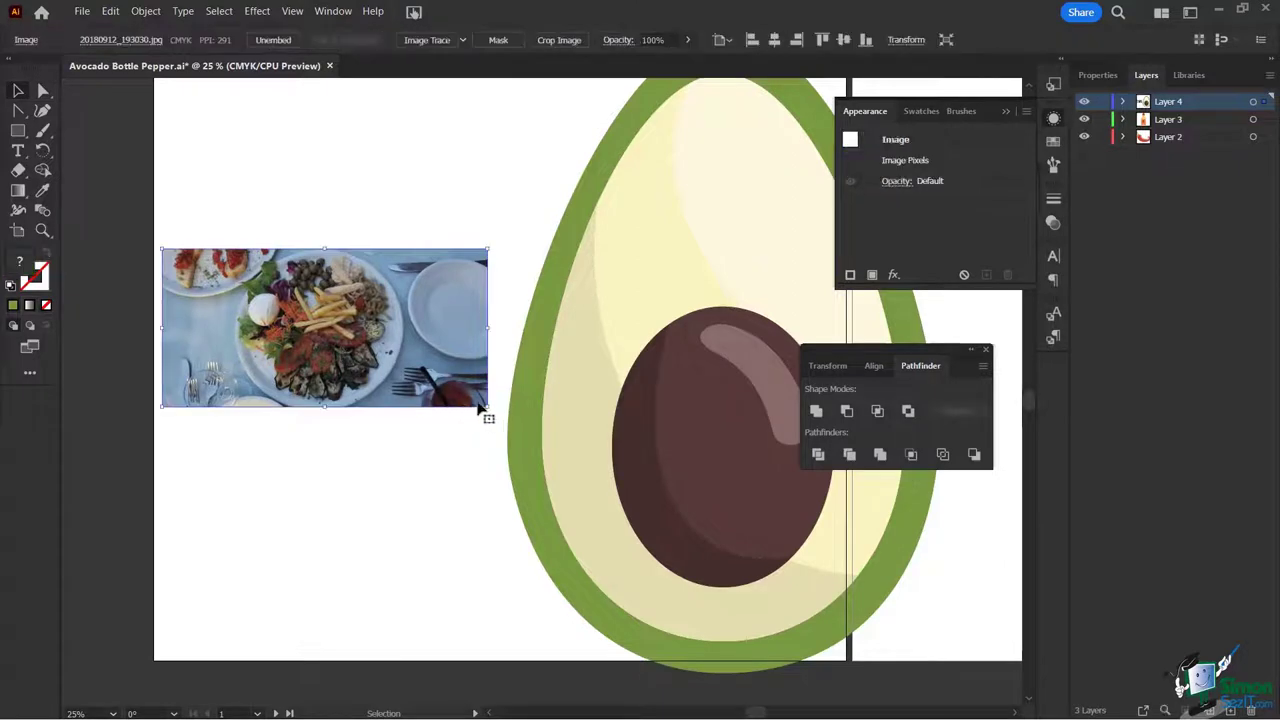
drag(488, 408, 715, 528)
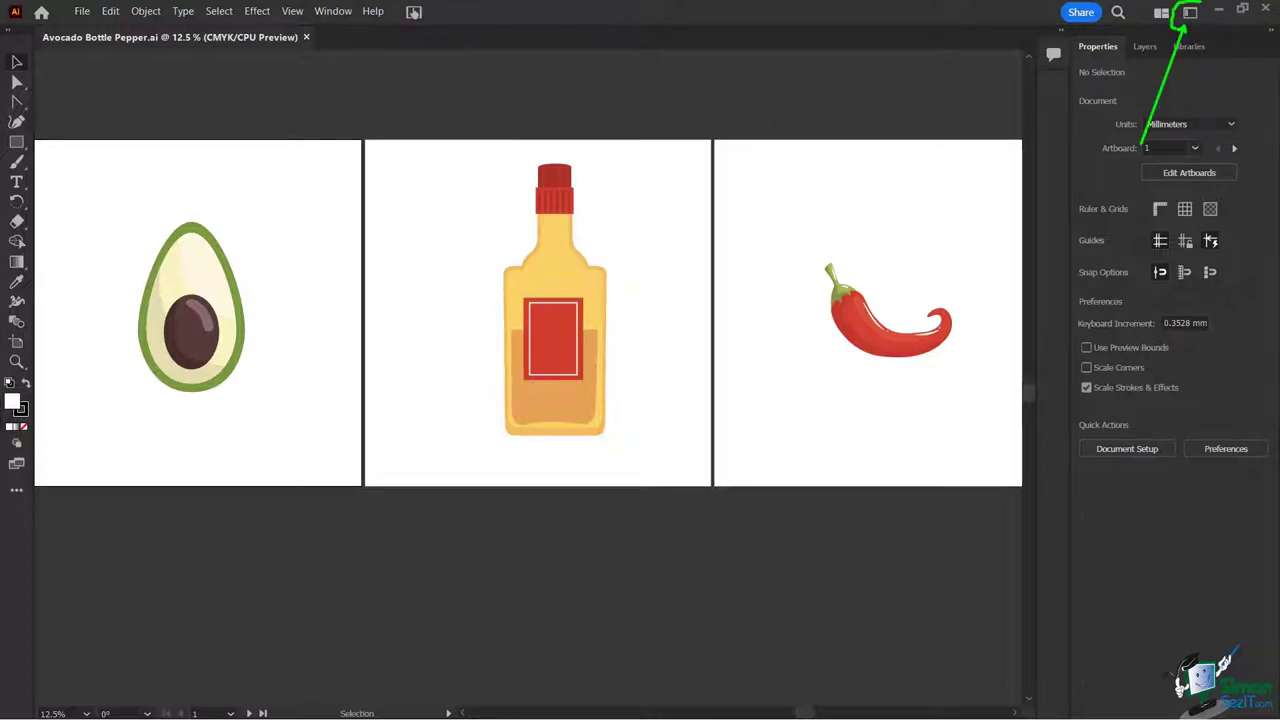
Step: Switch to the Essentials workspace and reset it to its default layout
click(1190, 14)
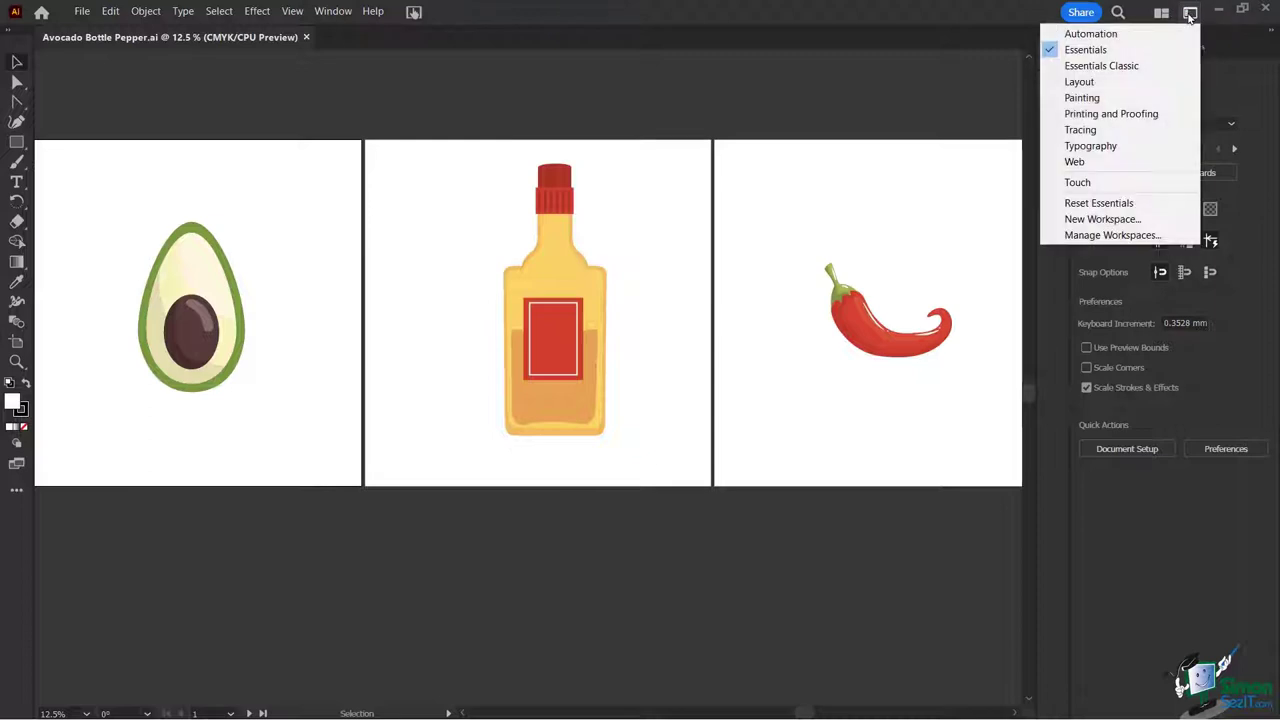
click(1088, 50)
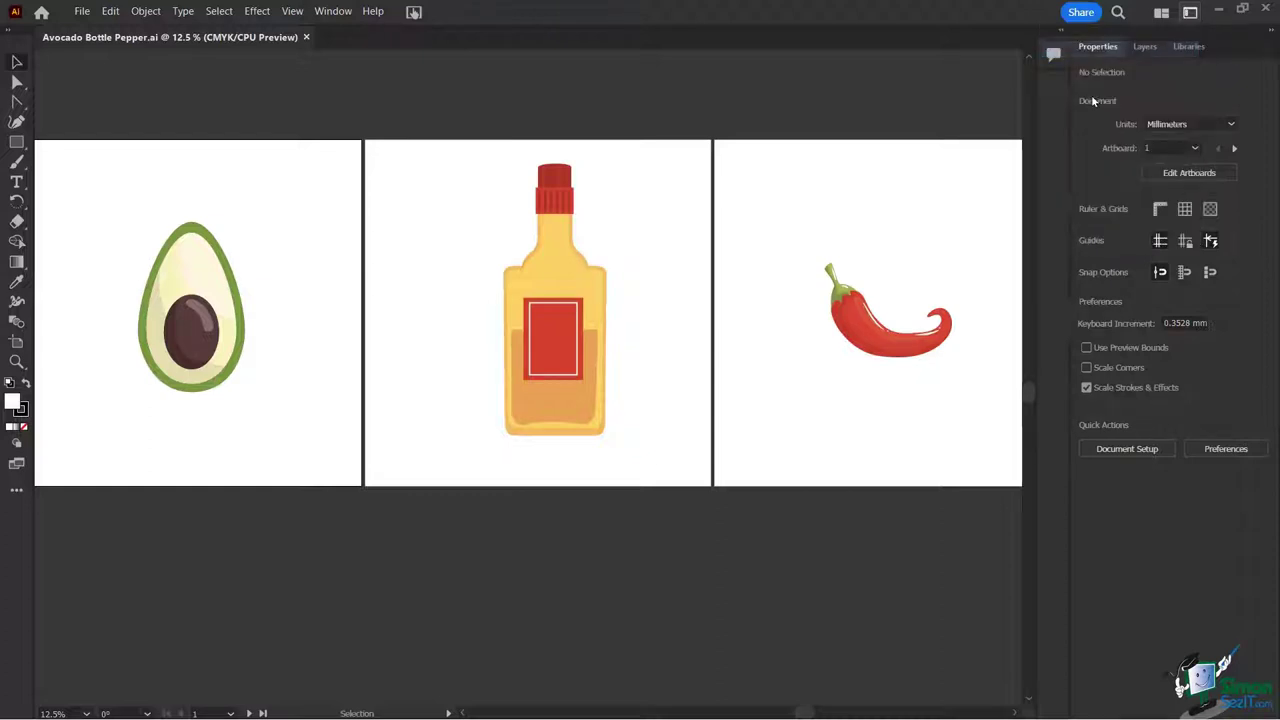
click(1189, 12)
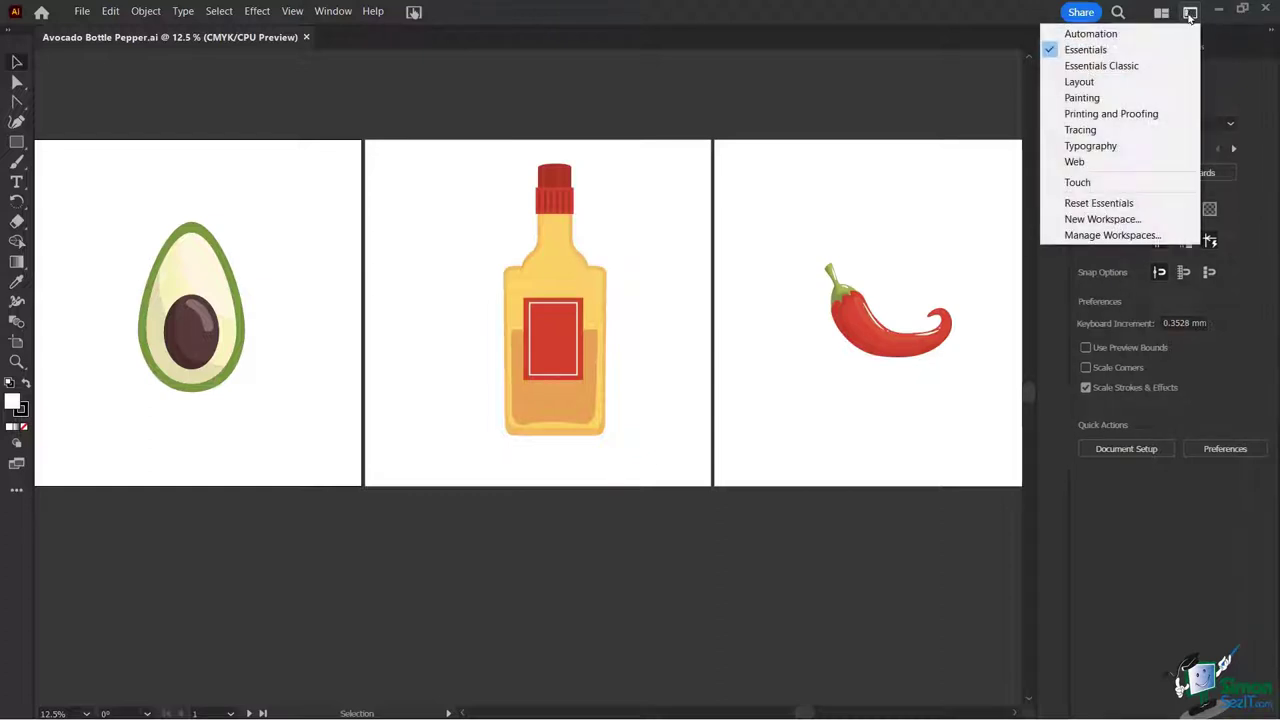
click(1098, 203)
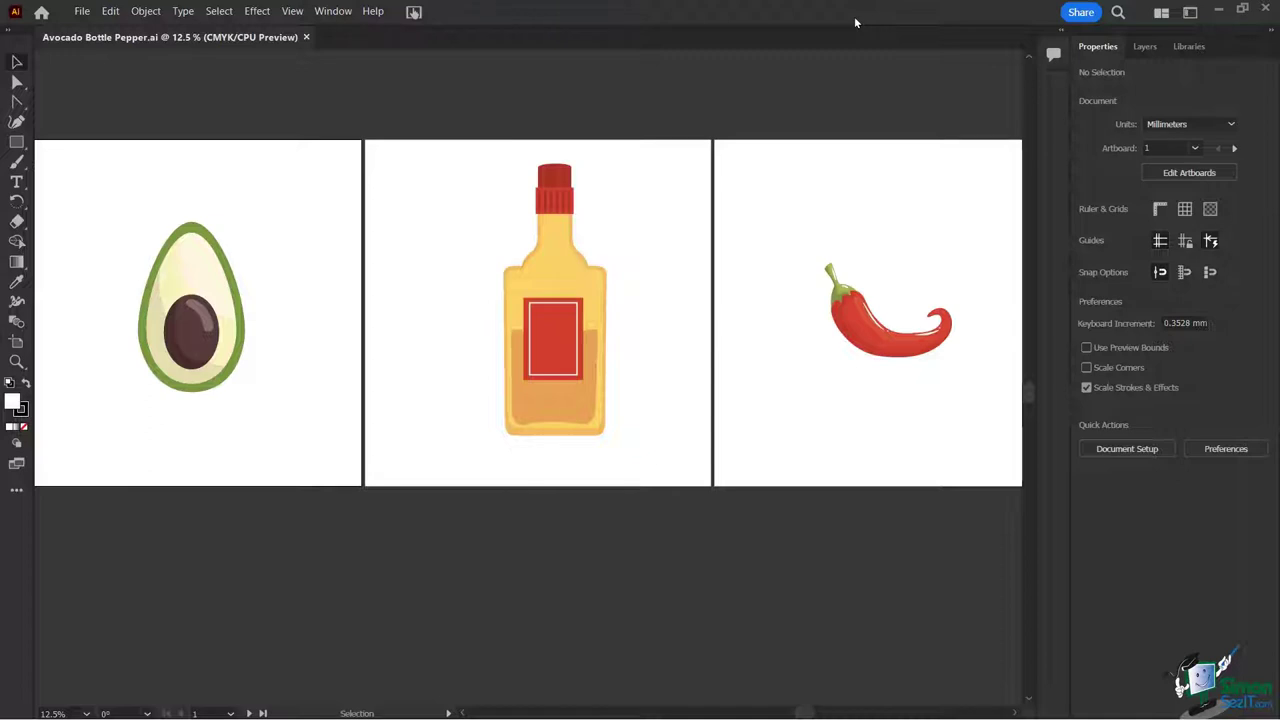
click(1189, 12)
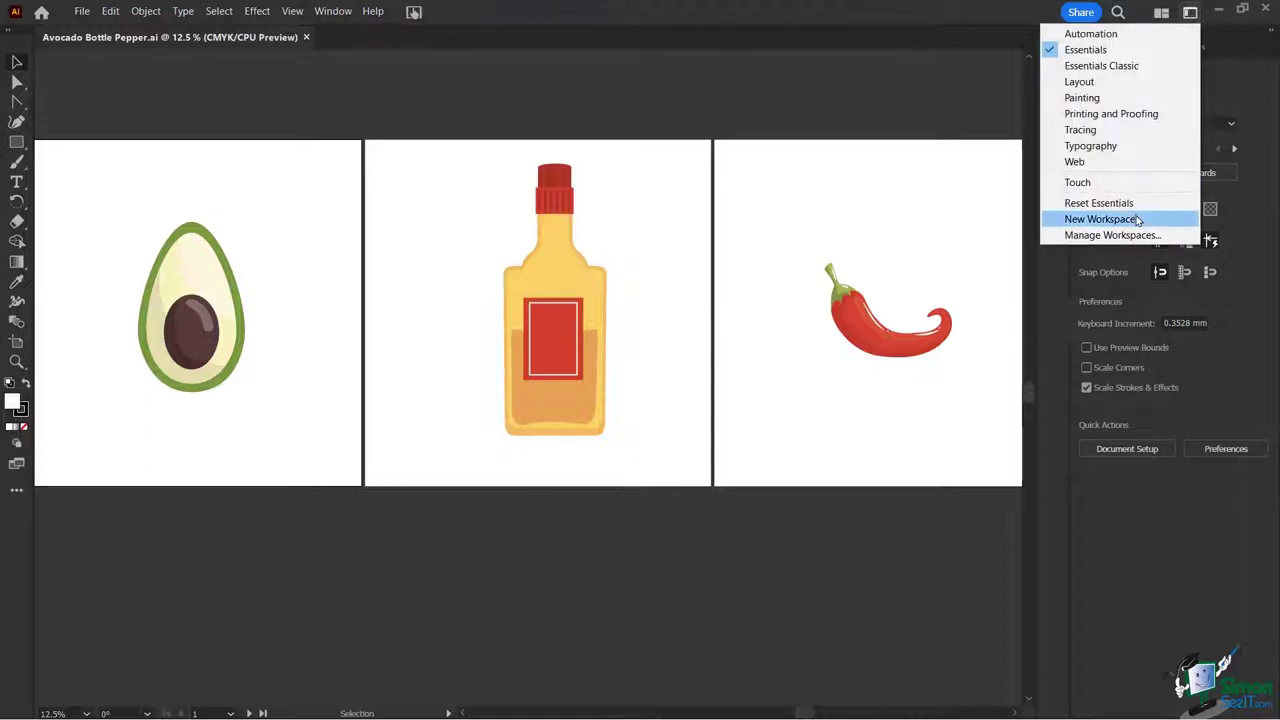
click(824, 13)
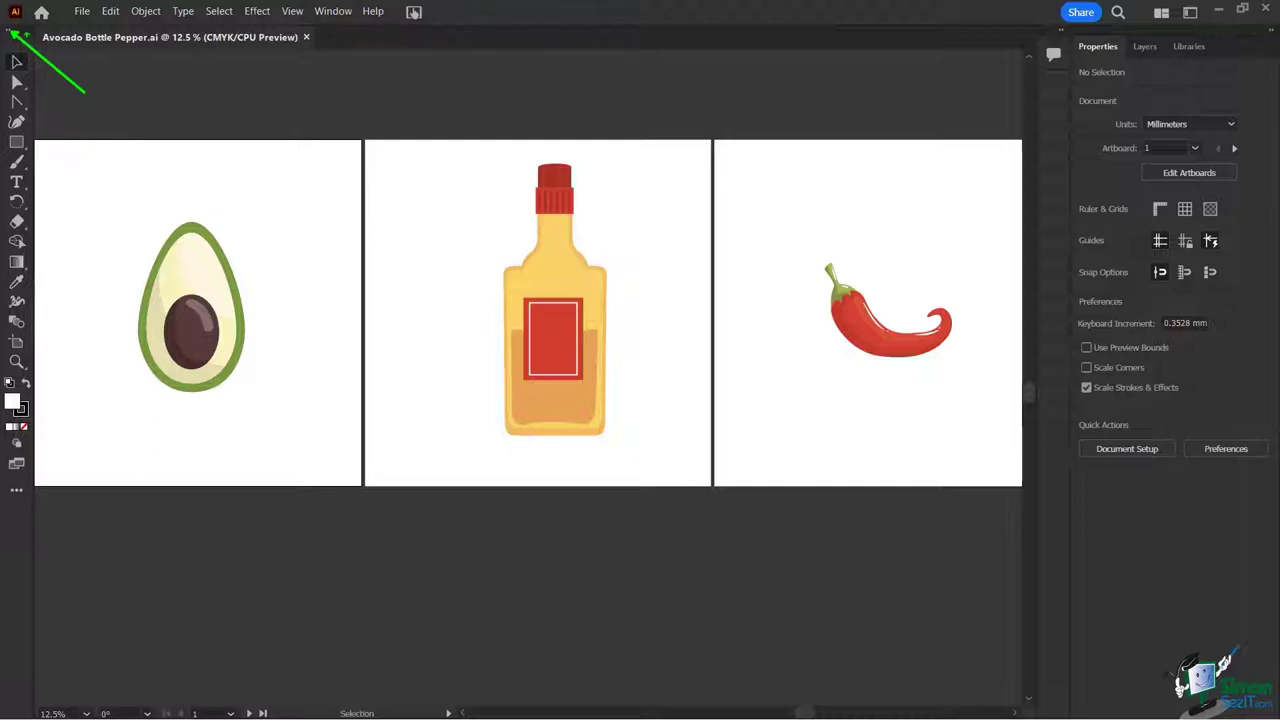
Step: Show the toolbar in two columns and change its tool set from Basic to Advanced
click(12, 31)
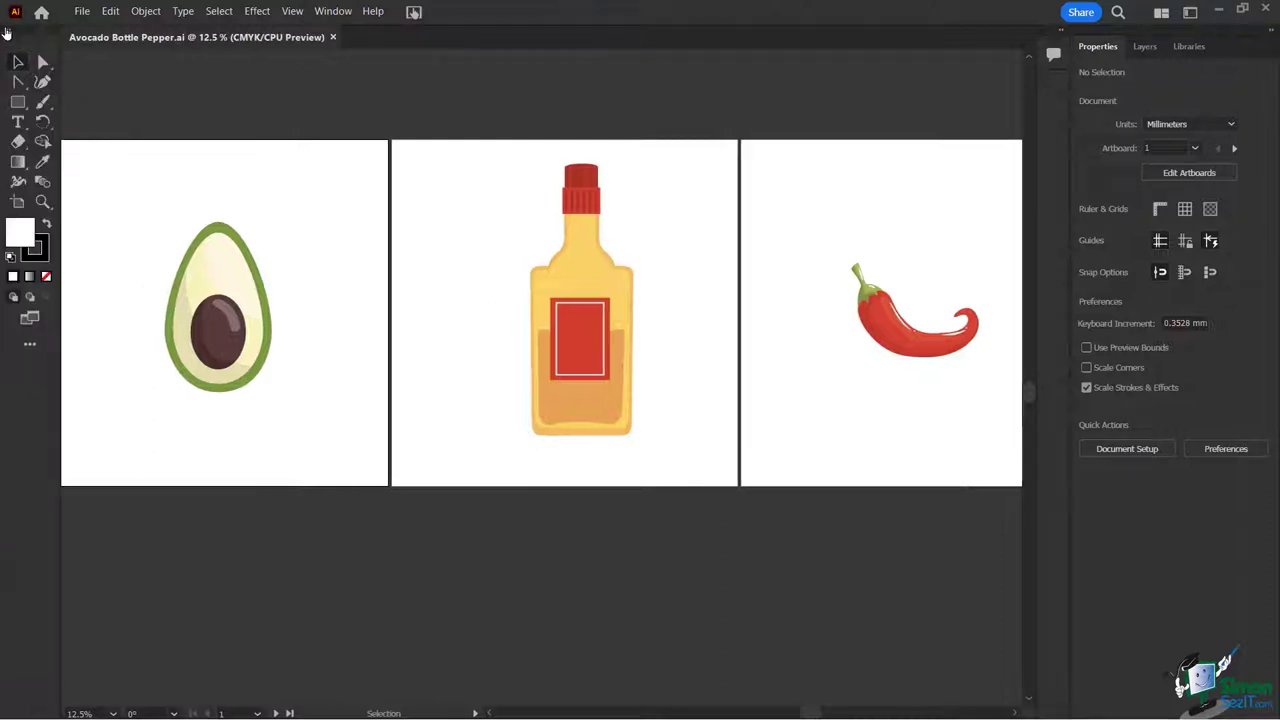
click(29, 345)
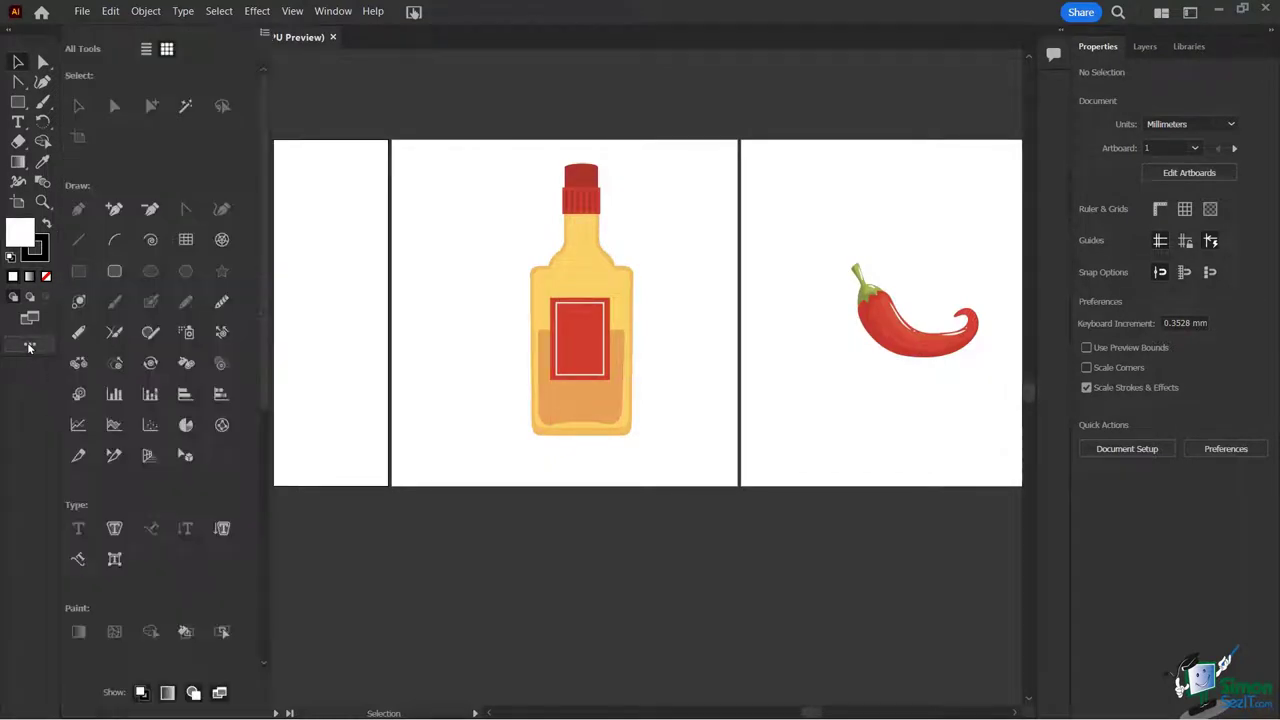
click(264, 35)
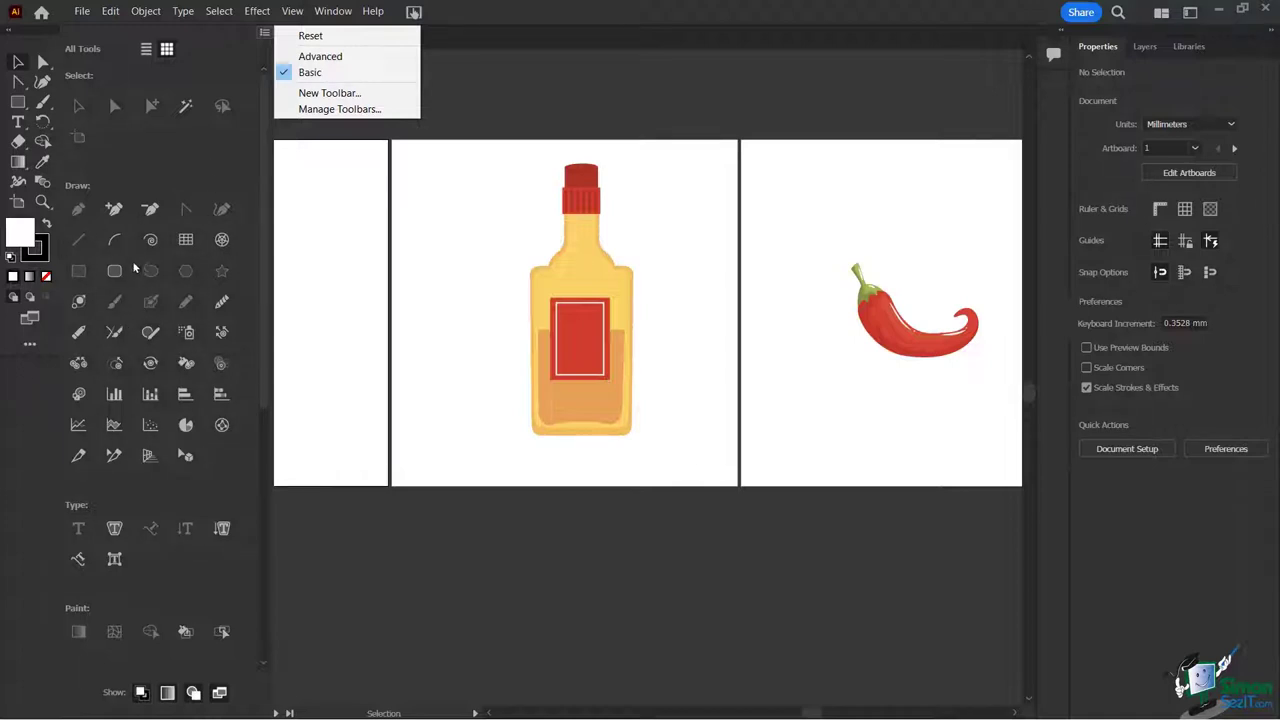
click(322, 58)
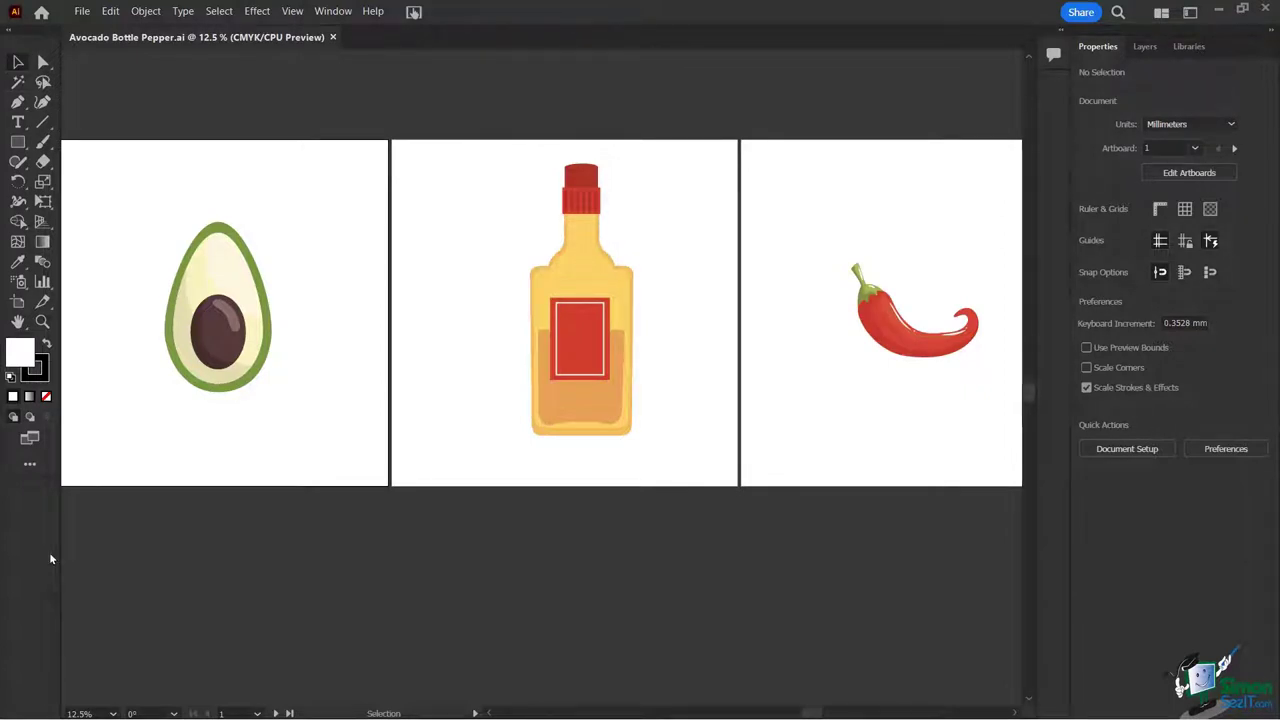
Step: Show the Control bar and the Layers panel from the Window menu
click(330, 12)
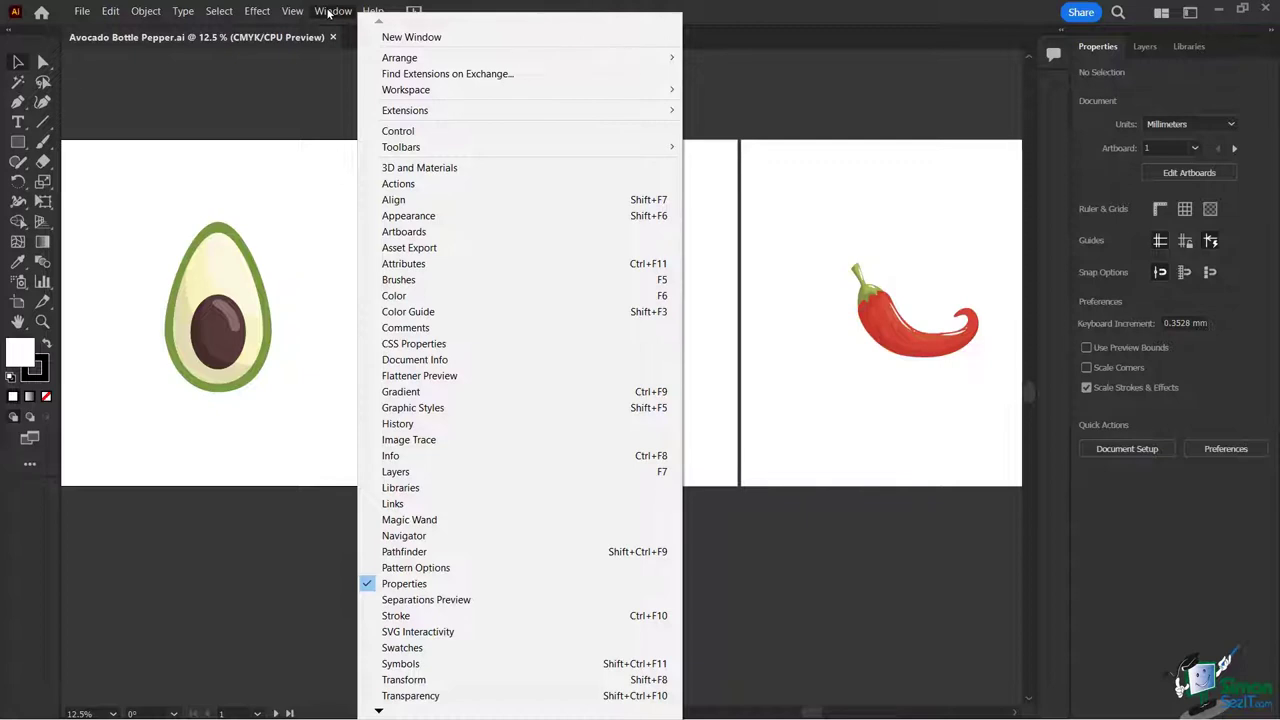
click(400, 134)
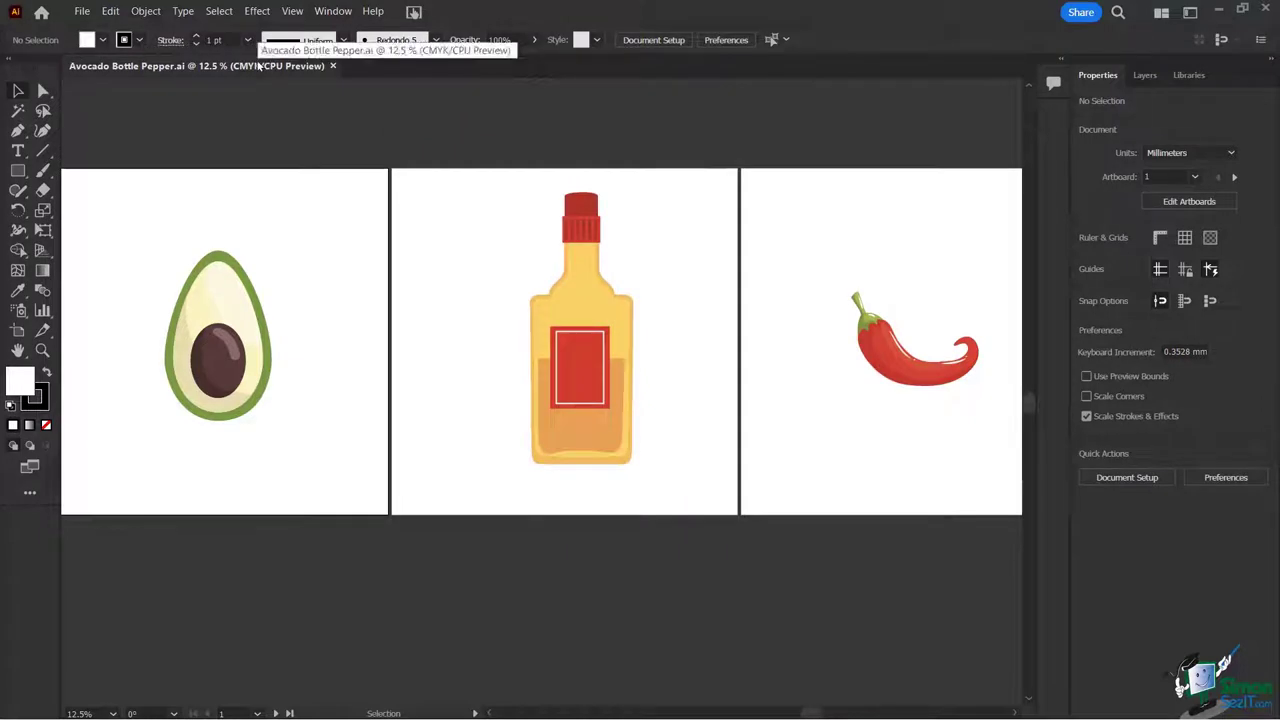
click(332, 13)
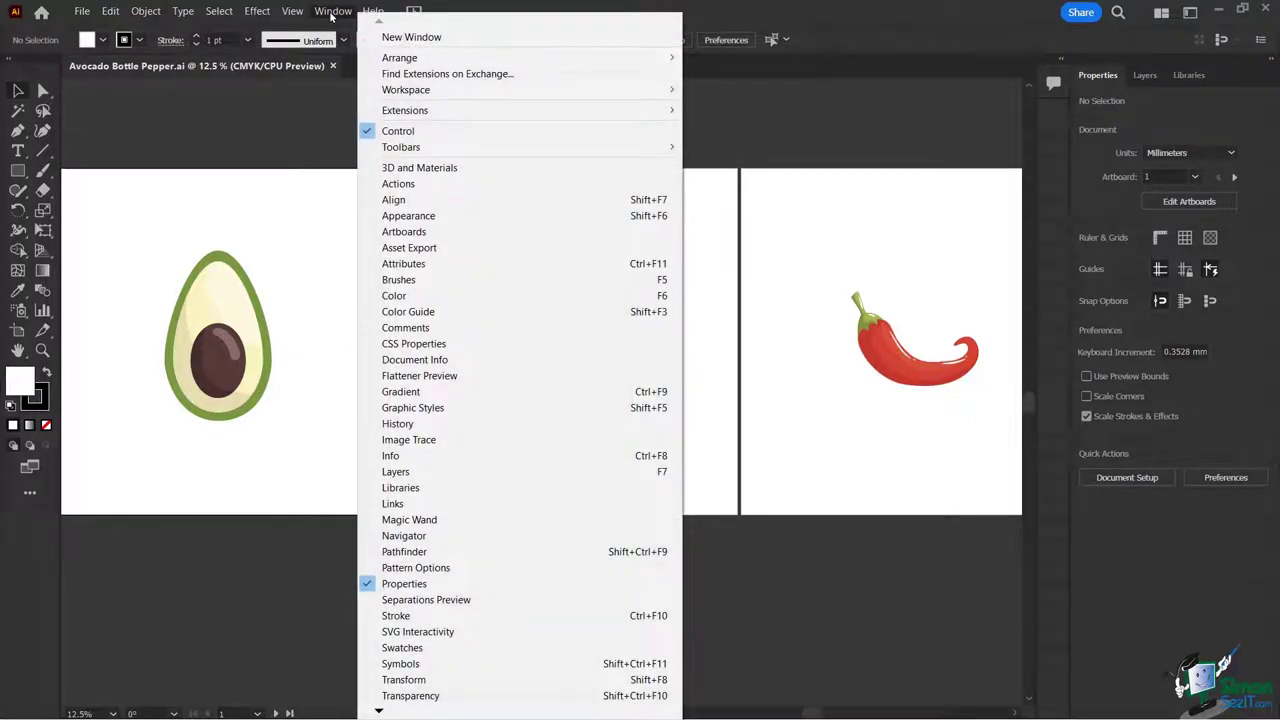
click(398, 472)
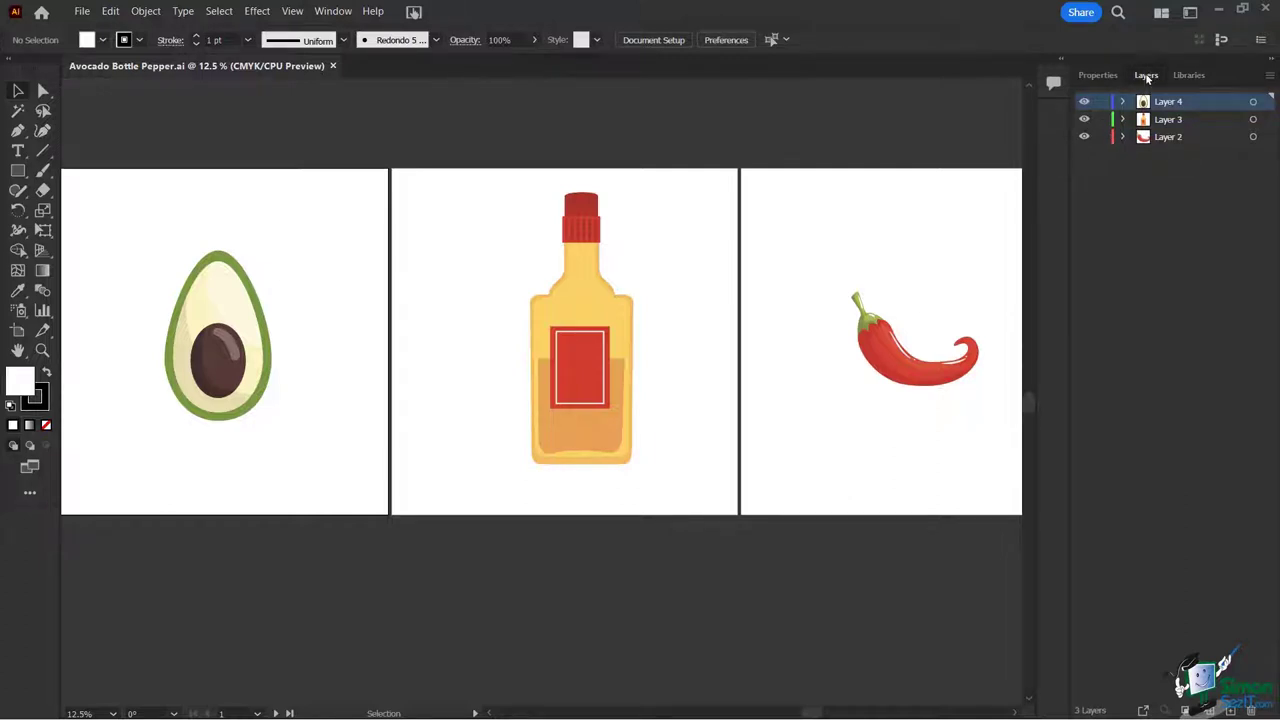
Step: Dock the Layers panel as an icon, expand it once, then collapse it again
drag(1146, 78, 1053, 119)
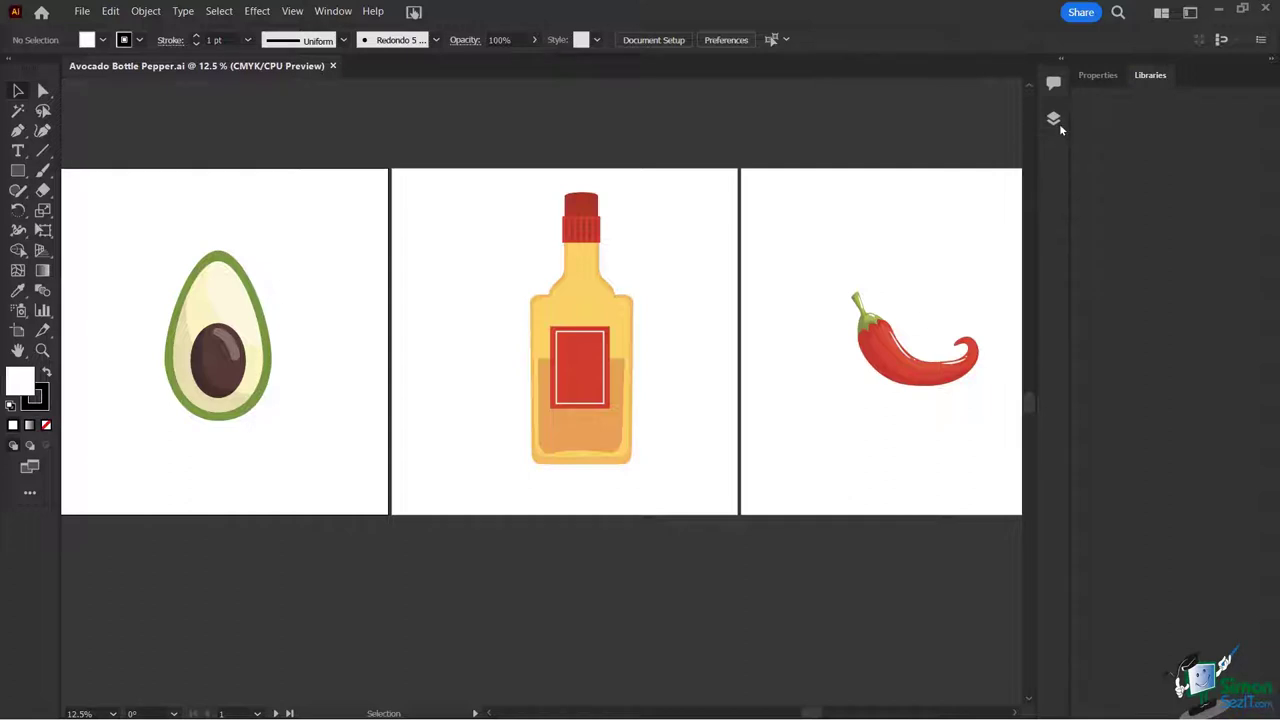
click(1053, 119)
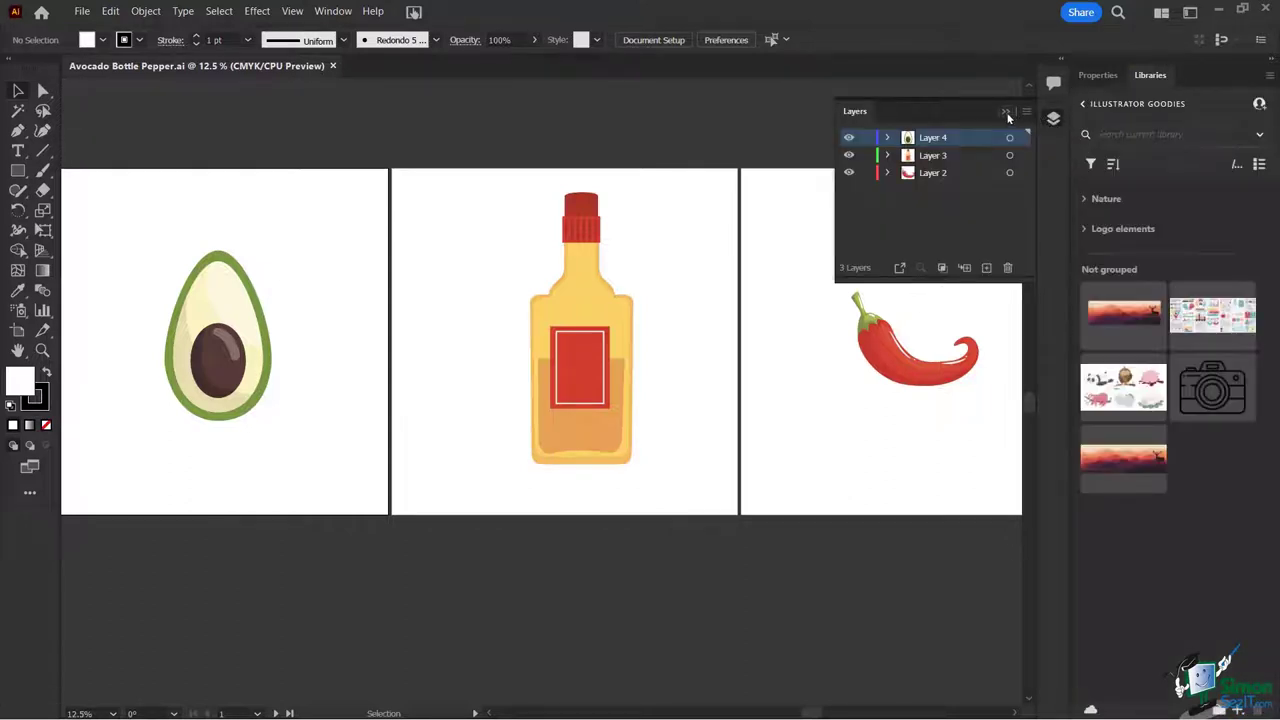
click(1007, 117)
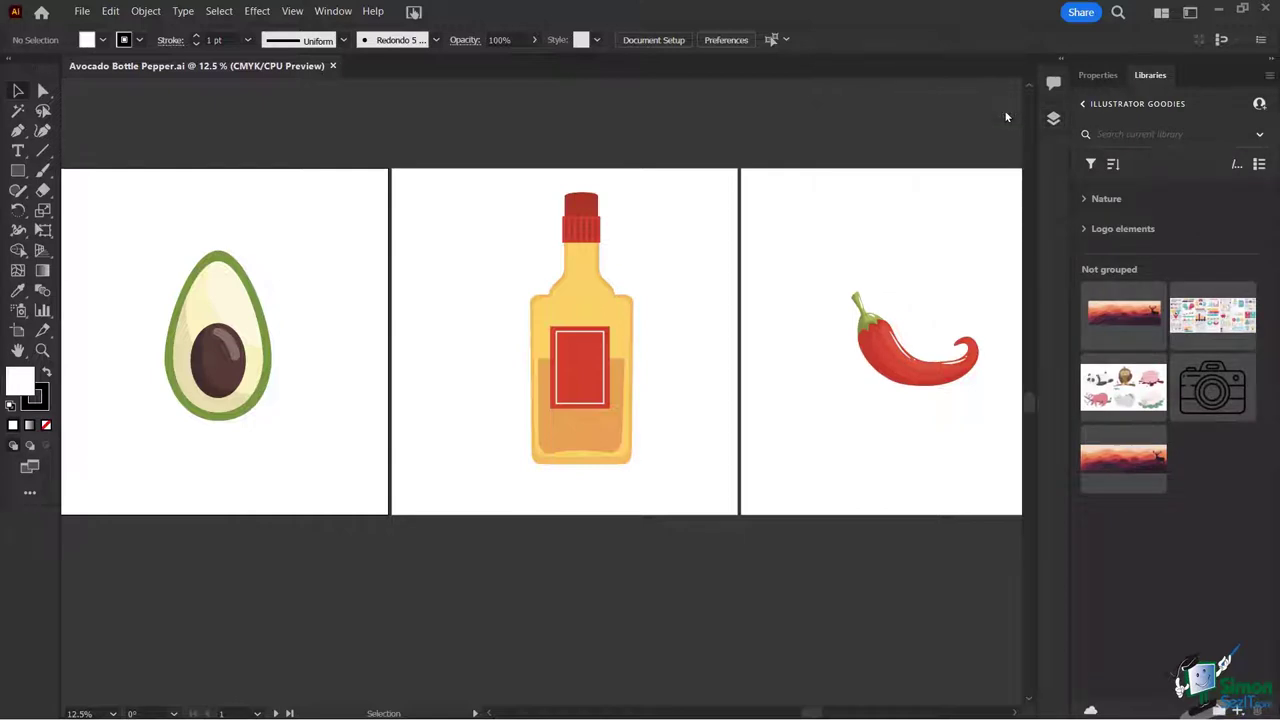
Step: Close the Libraries panel from its tab's context menu, leaving Properties showing
click(1098, 76)
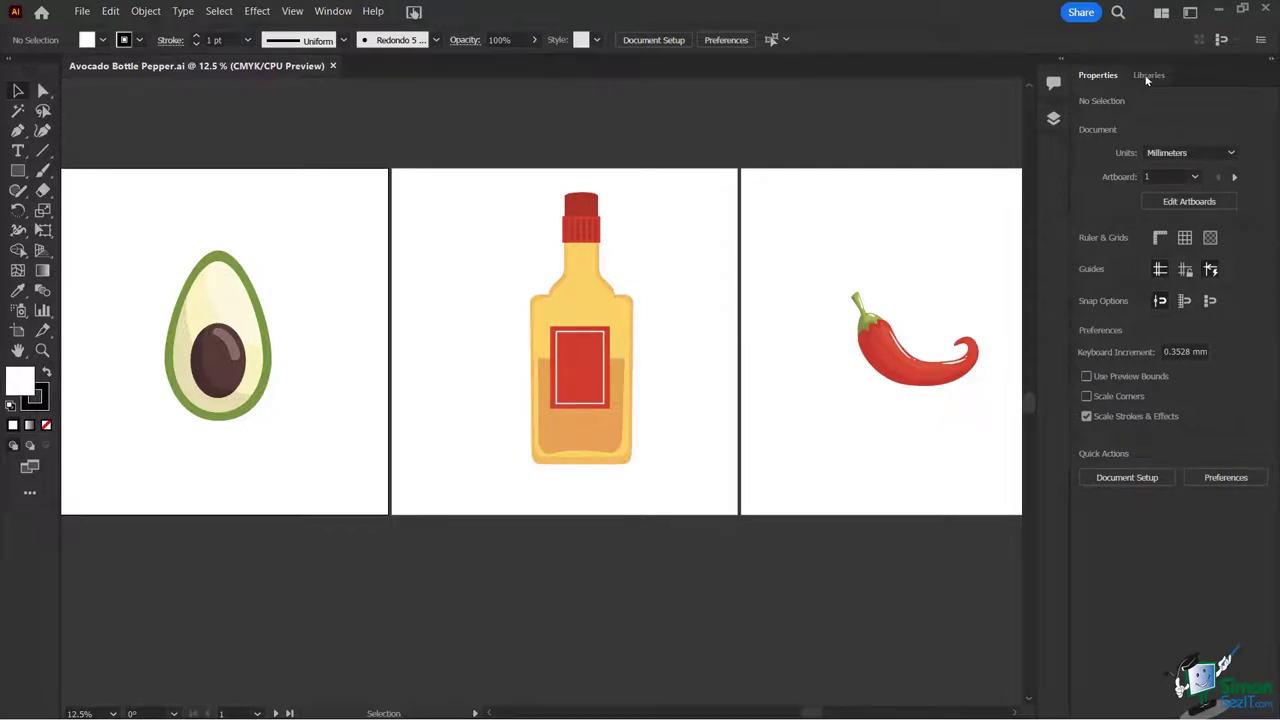
click(1148, 77)
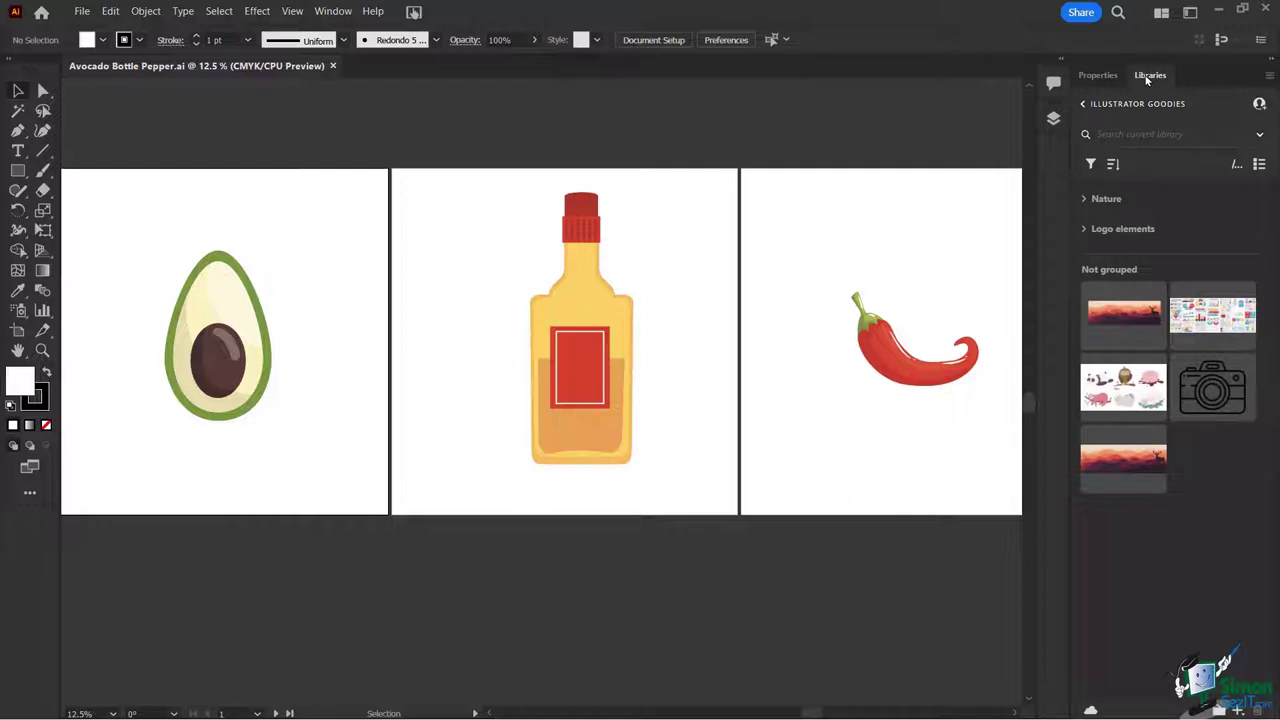
right_click(1148, 77)
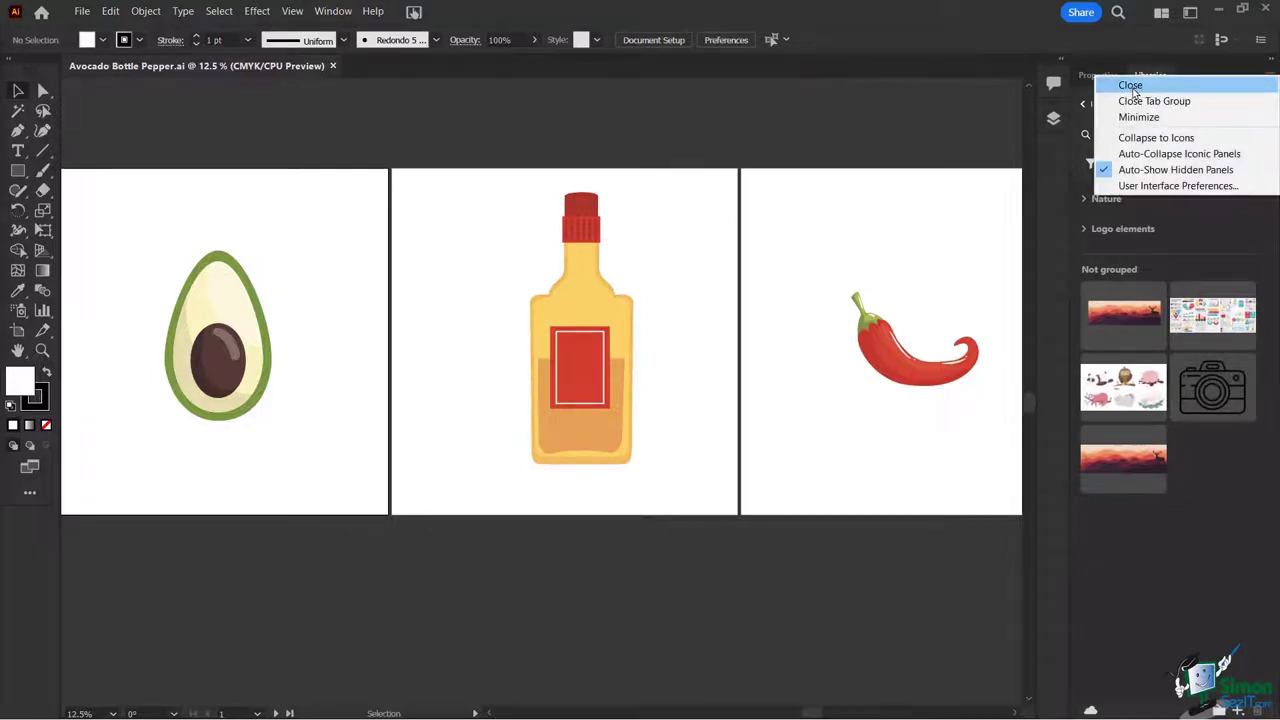
click(1138, 86)
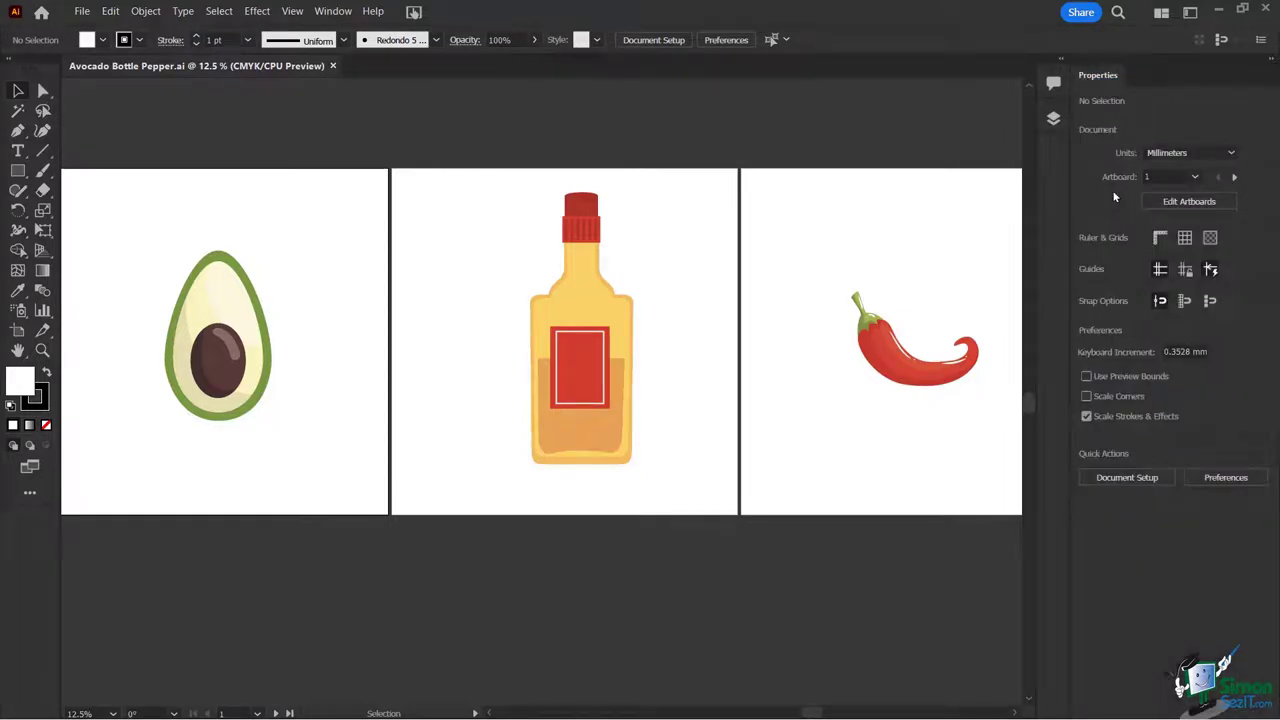
click(325, 12)
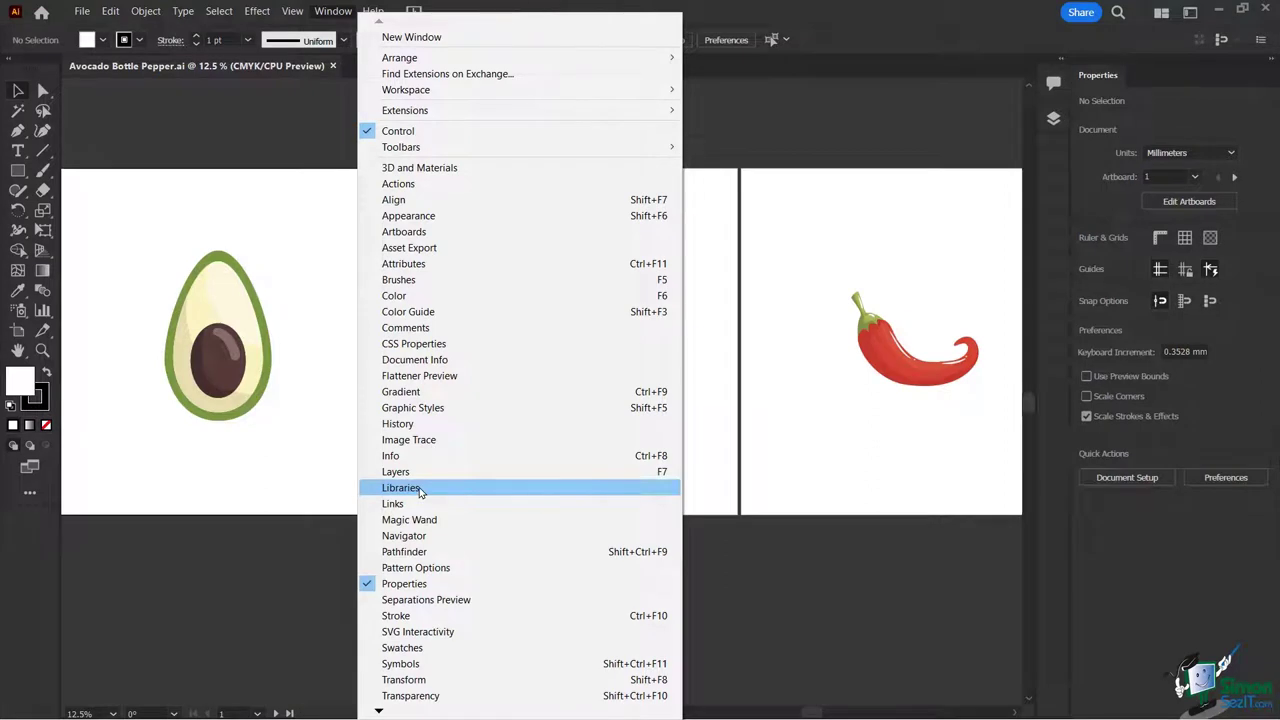
Step: Open Appearance and Color, docking Appearance as an icon and Color beside Properties
click(425, 215)
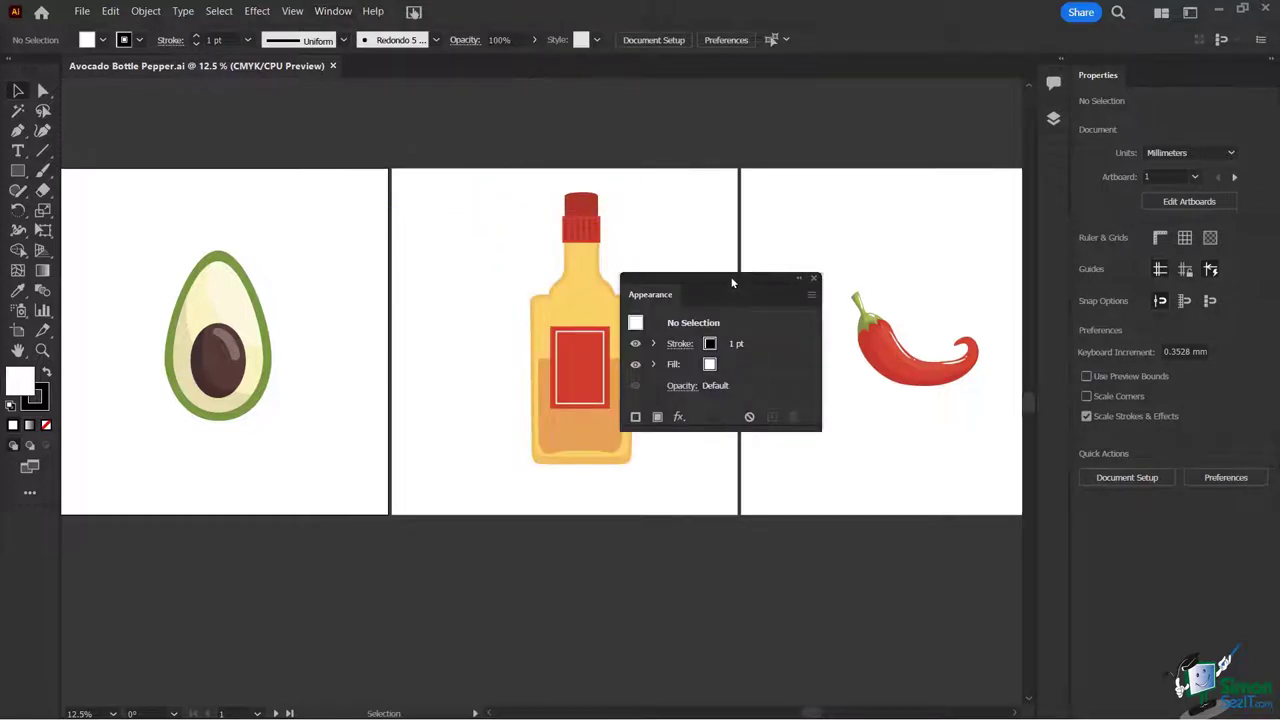
drag(732, 274, 1049, 152)
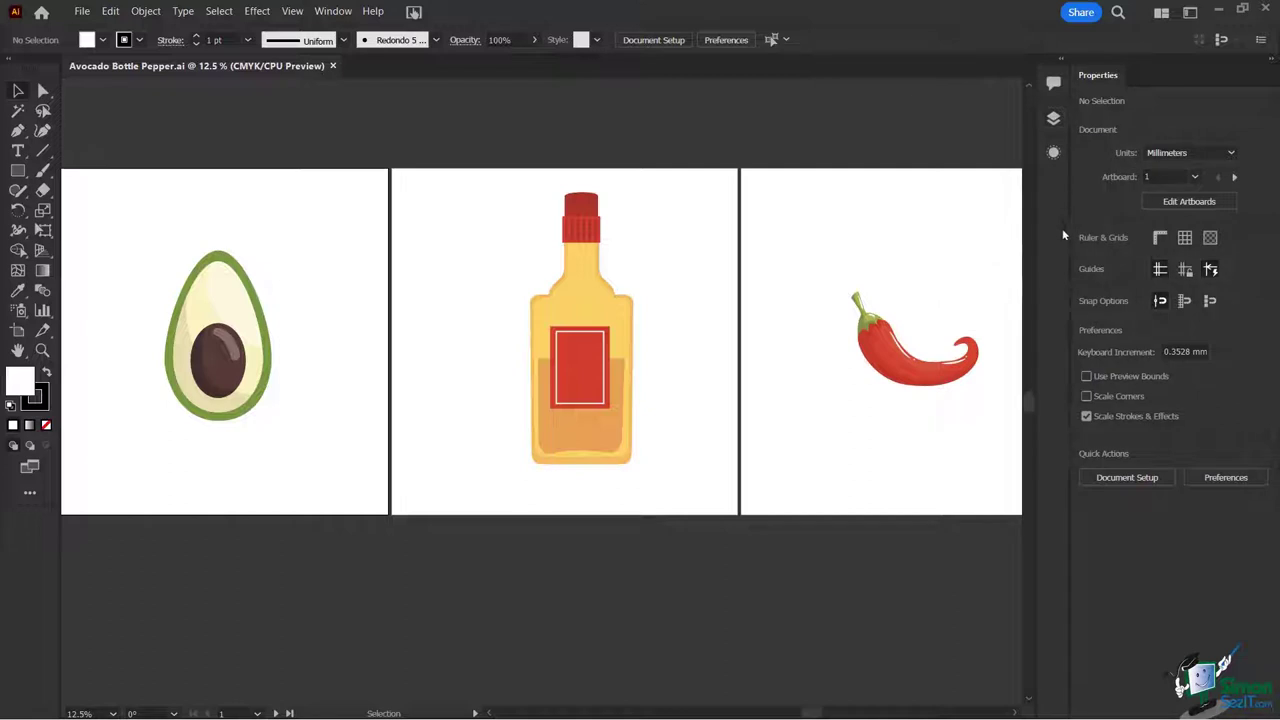
click(330, 12)
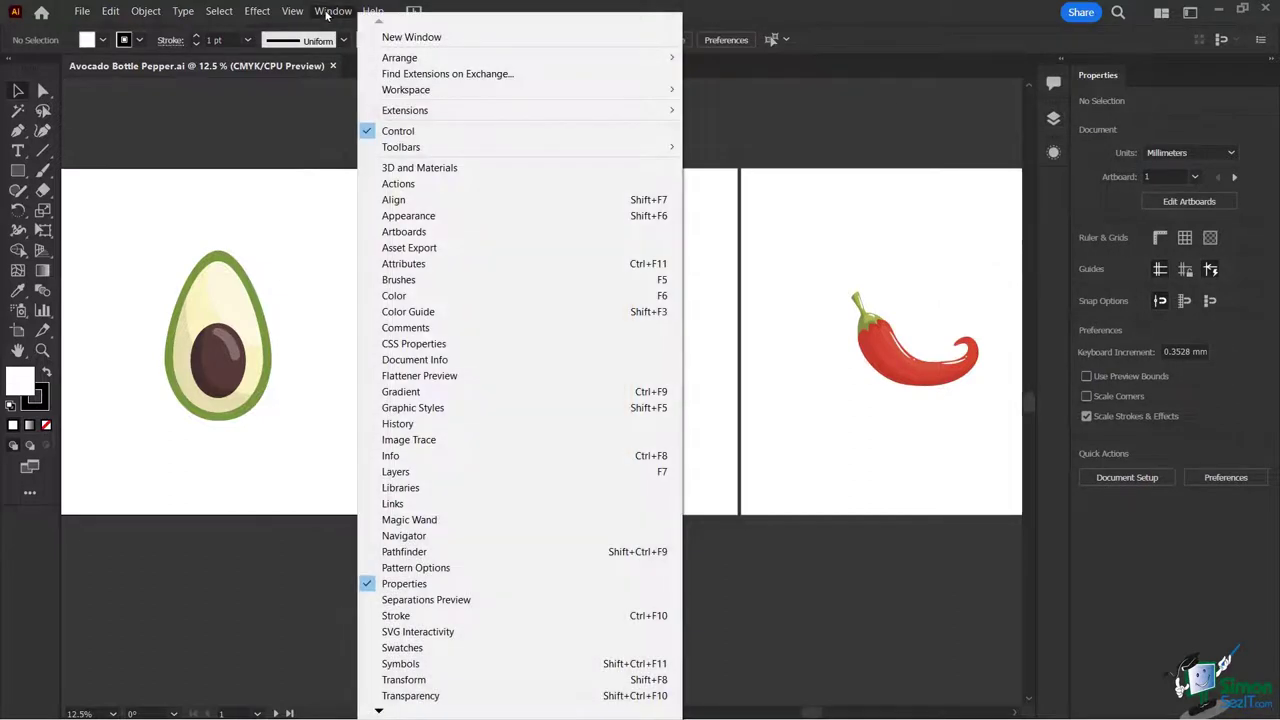
click(418, 298)
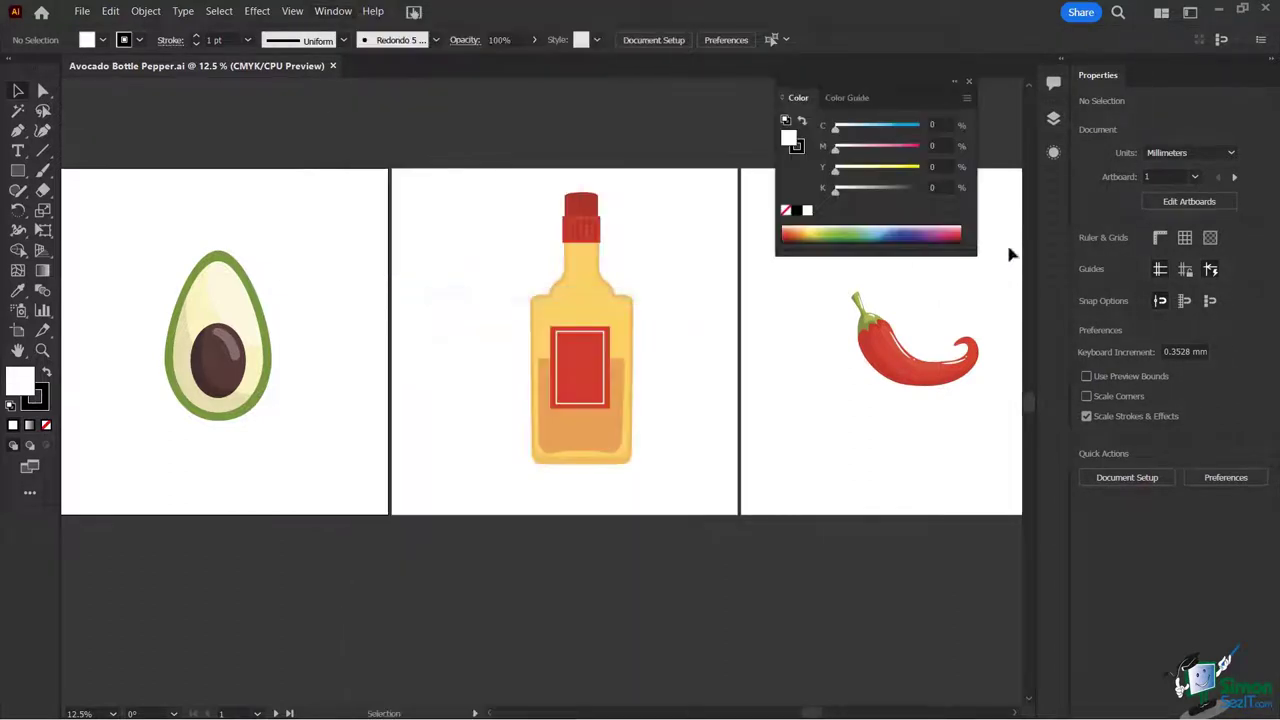
drag(824, 85, 1138, 96)
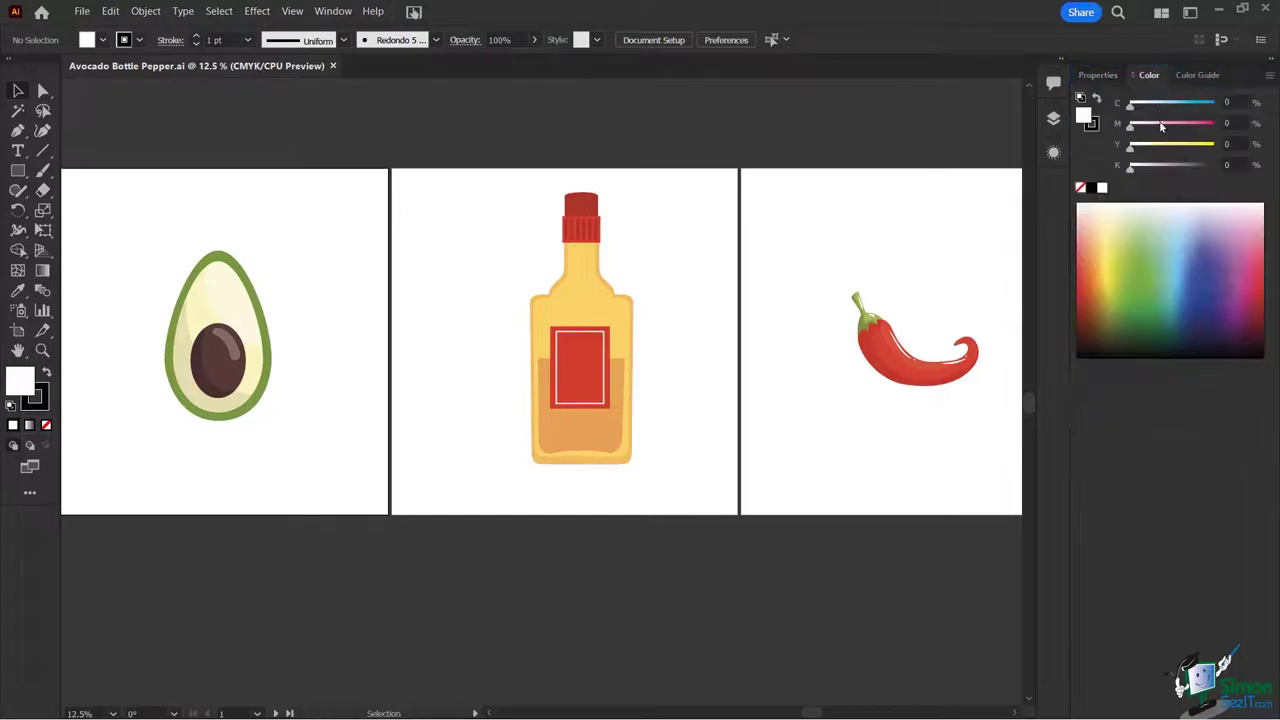
Step: Close the Color Guide panel tab
right_click(1199, 78)
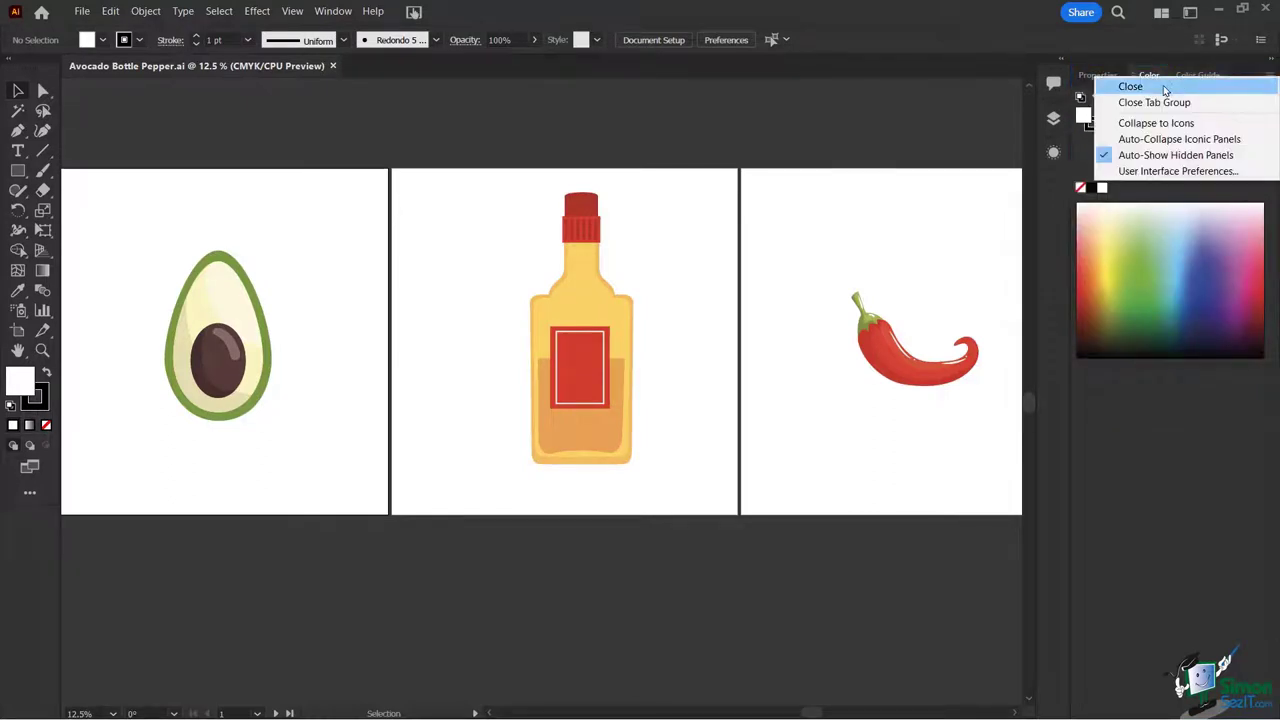
click(1165, 88)
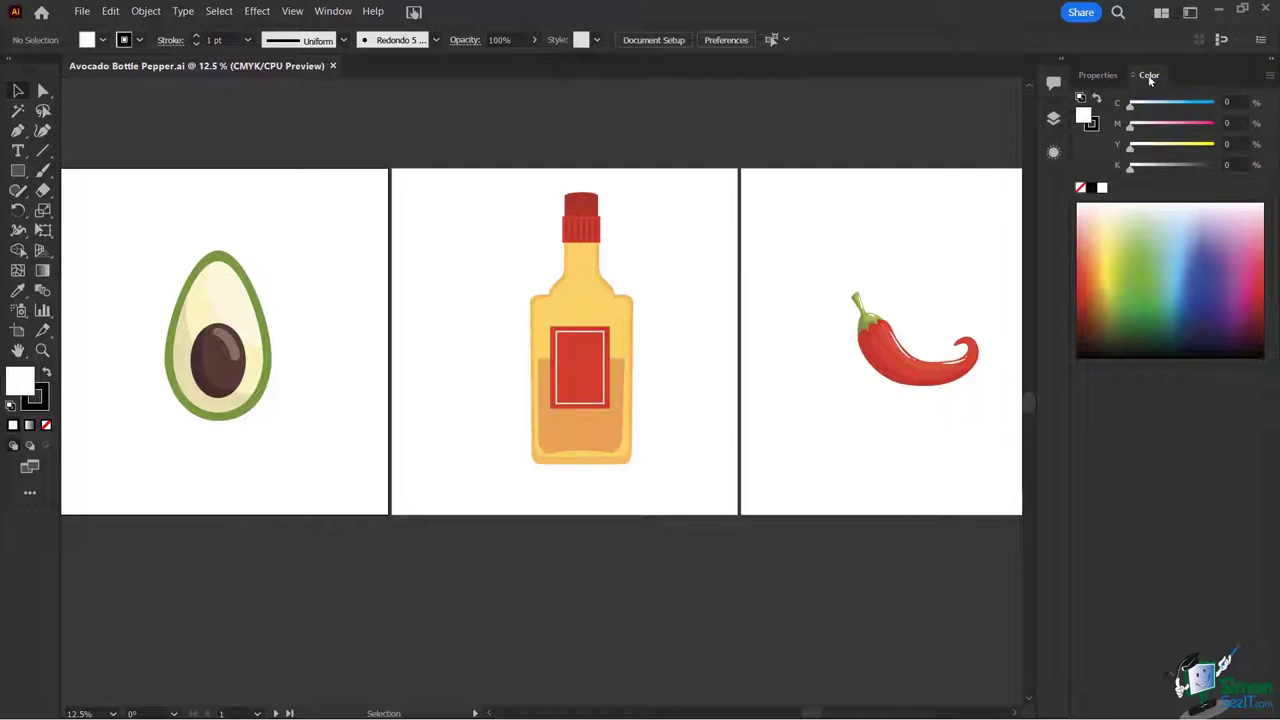
click(326, 11)
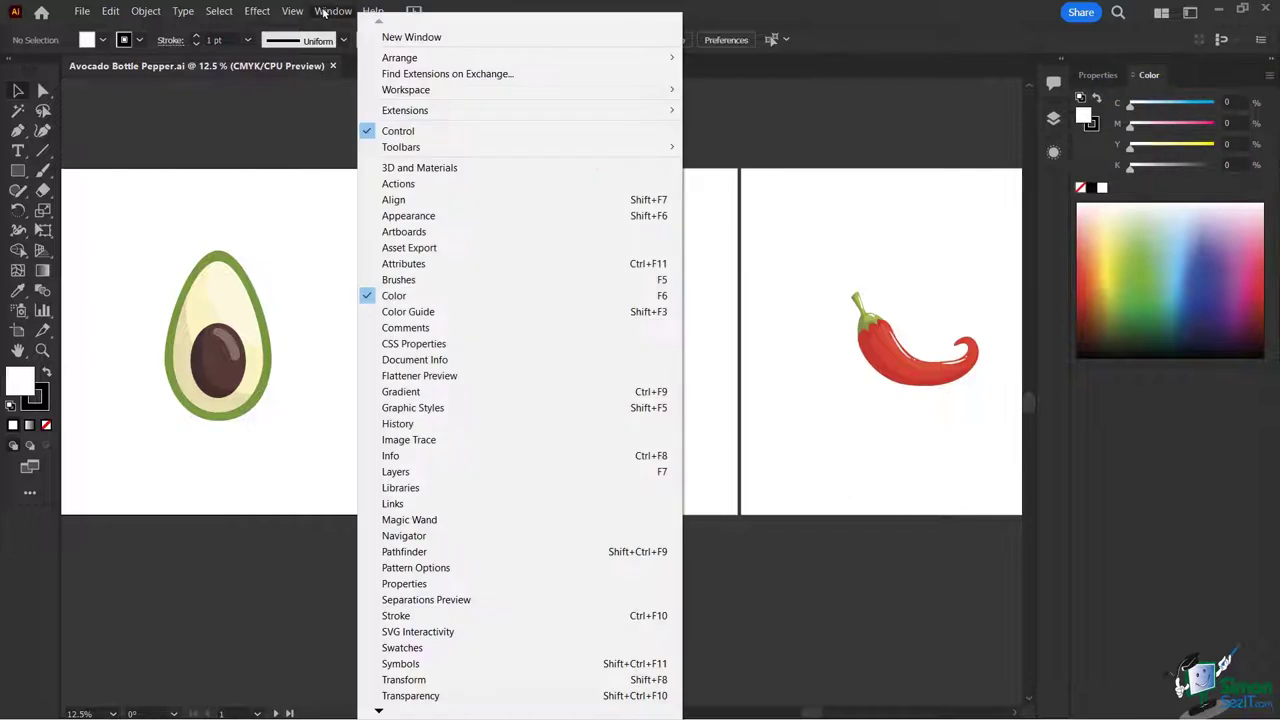
Step: Open the Gradient panel, move it over the artwork, and cycle its collapsed and full views
click(408, 392)
drag(676, 485, 723, 289)
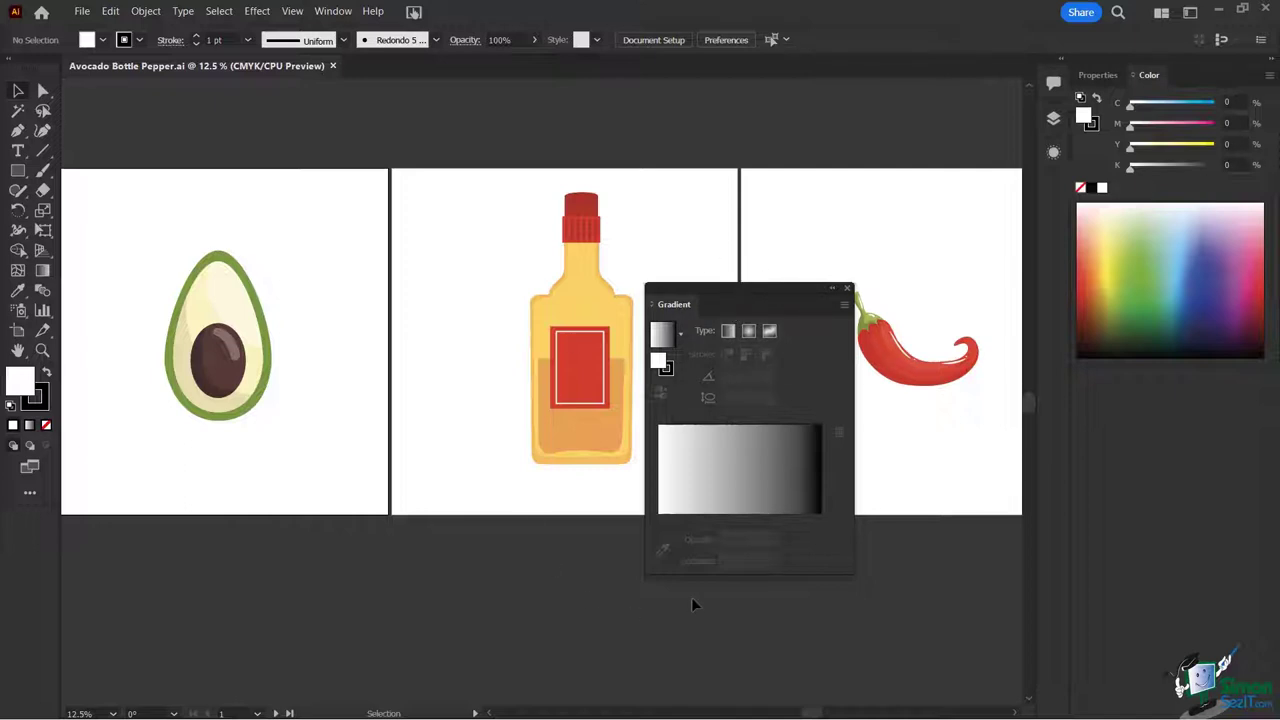
double_click(675, 308)
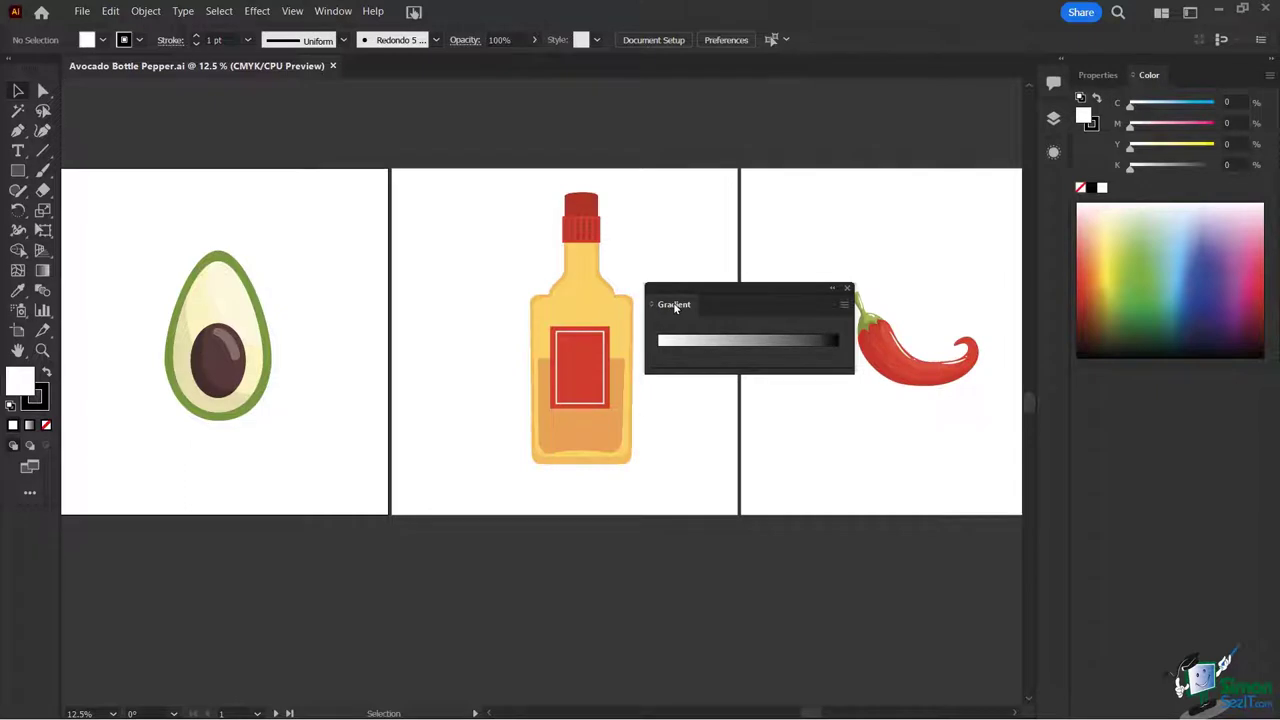
double_click(675, 308)
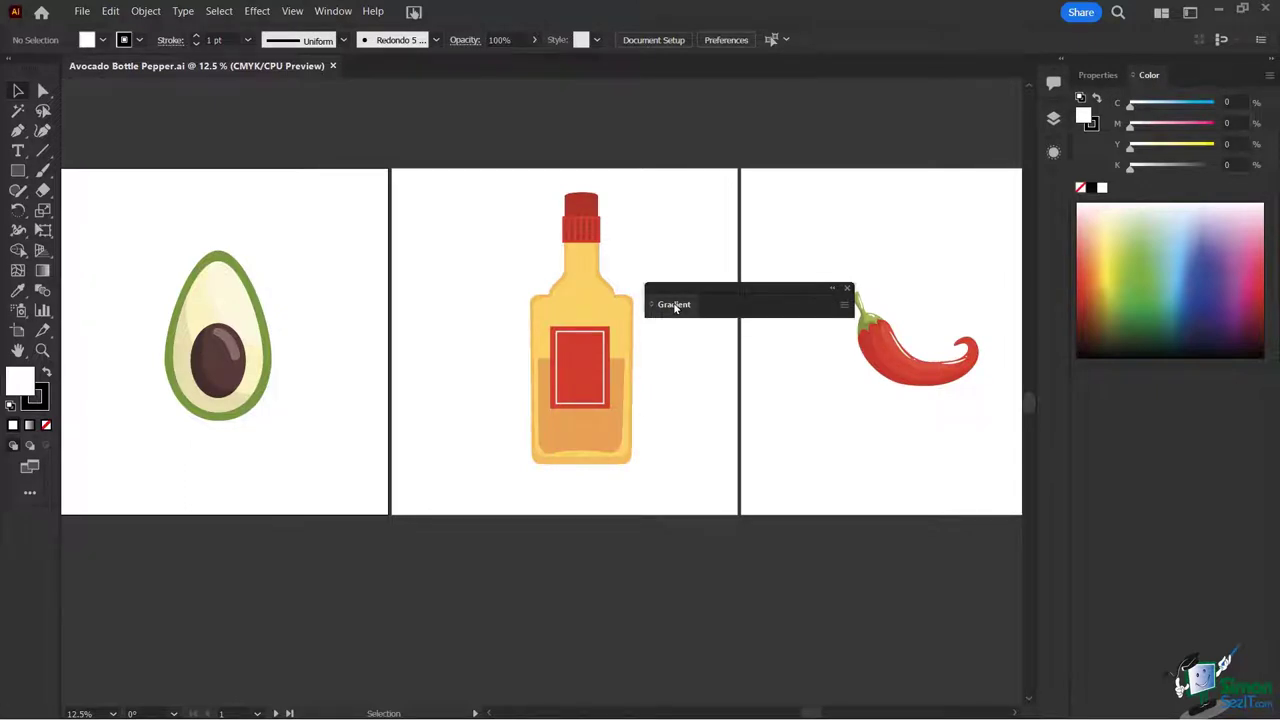
double_click(675, 307)
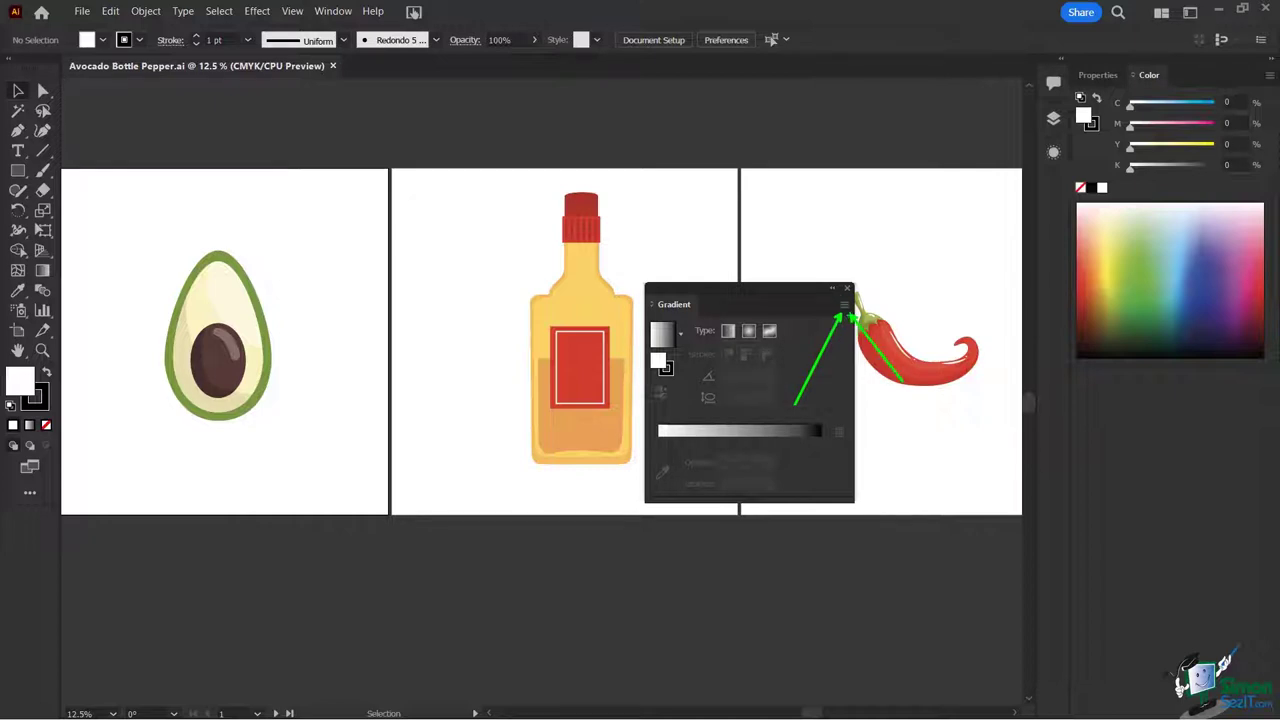
Step: Hide the Gradient panel's extra options and dock it as an icon in the panel strip
click(844, 305)
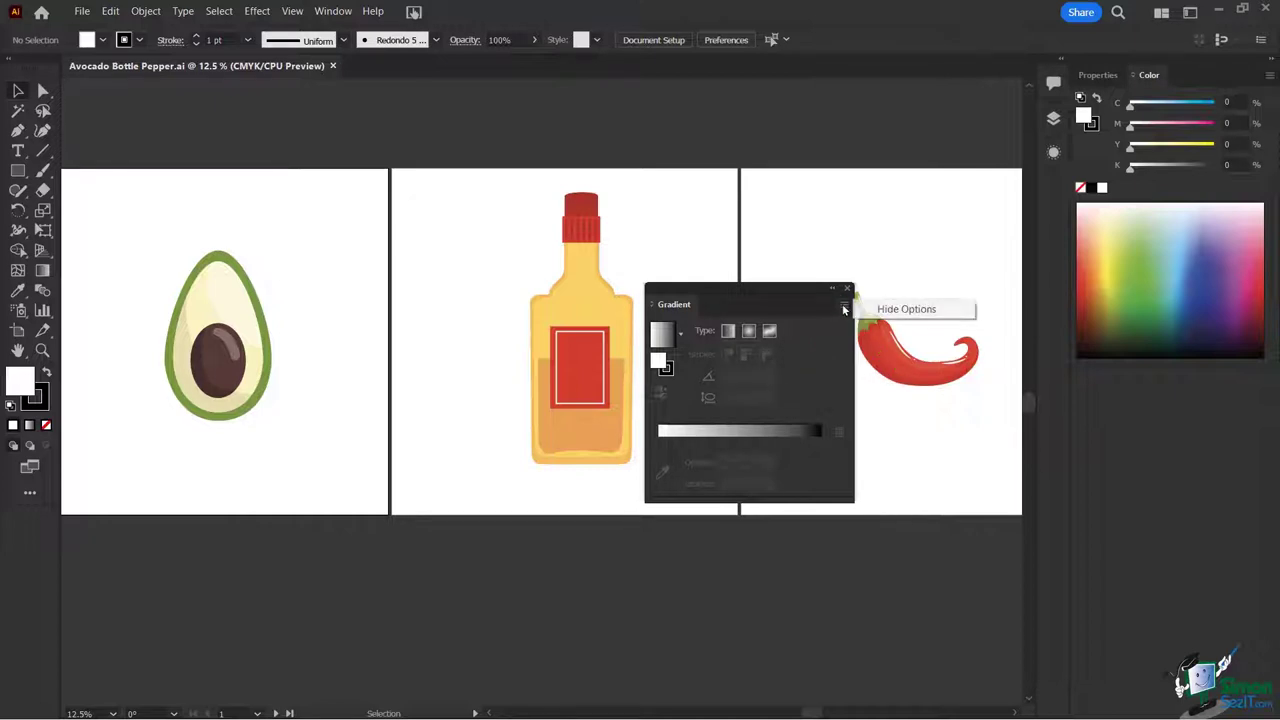
click(902, 310)
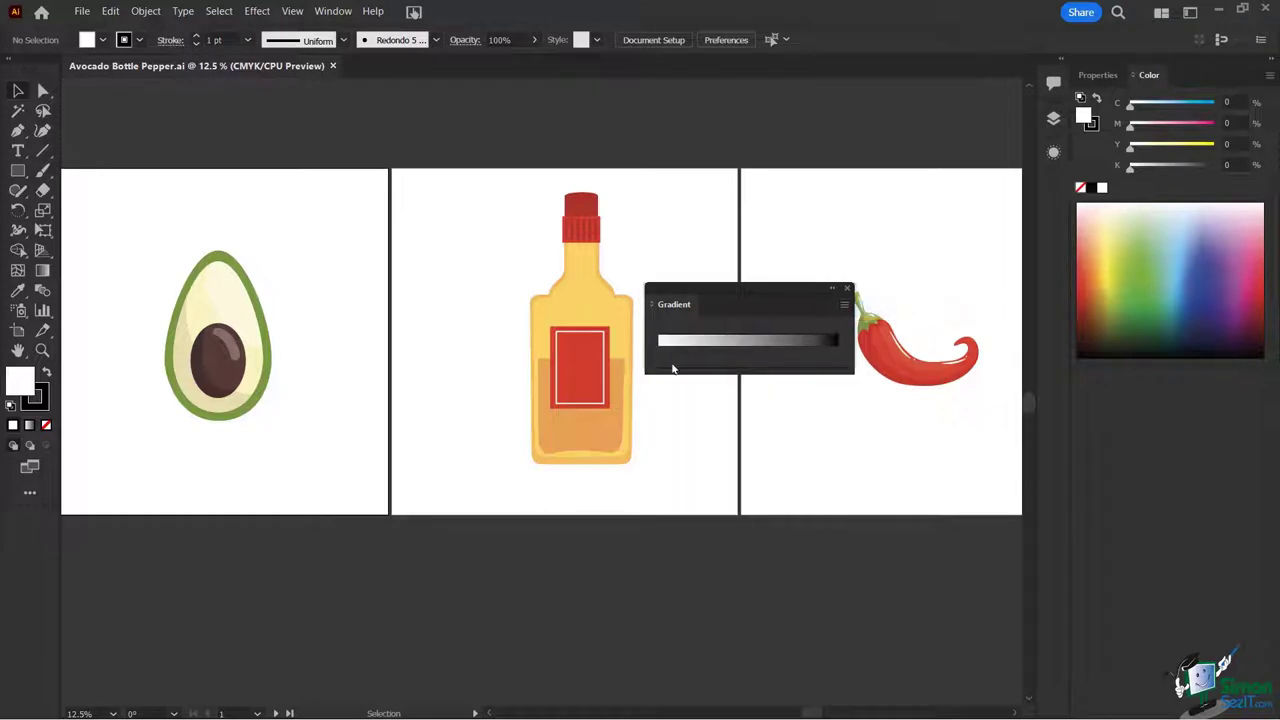
click(845, 307)
click(903, 310)
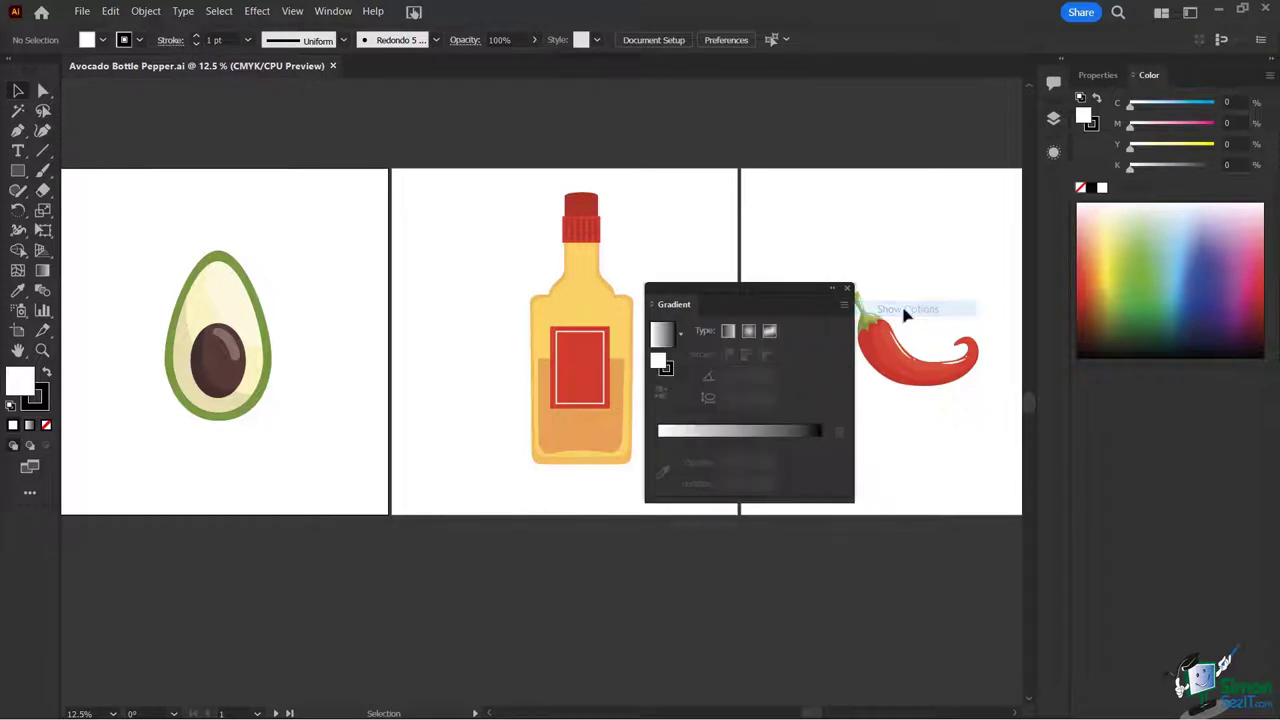
click(845, 306)
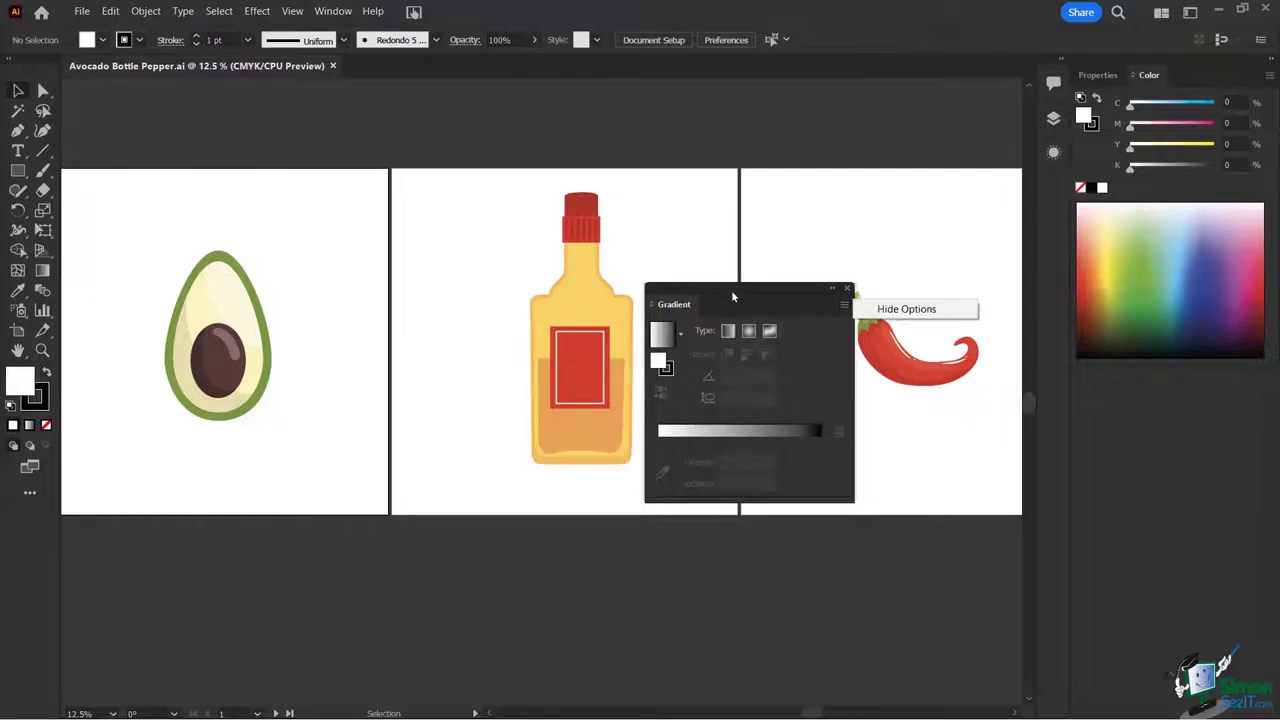
click(880, 310)
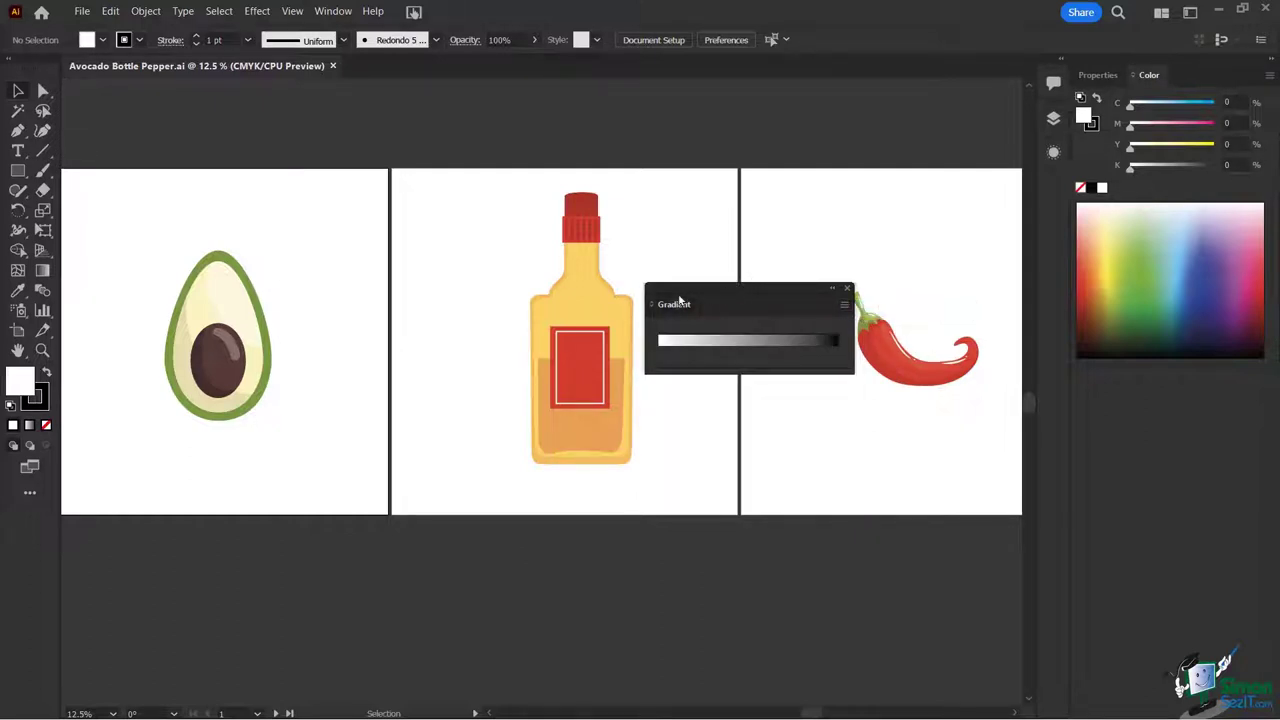
drag(684, 298, 1053, 186)
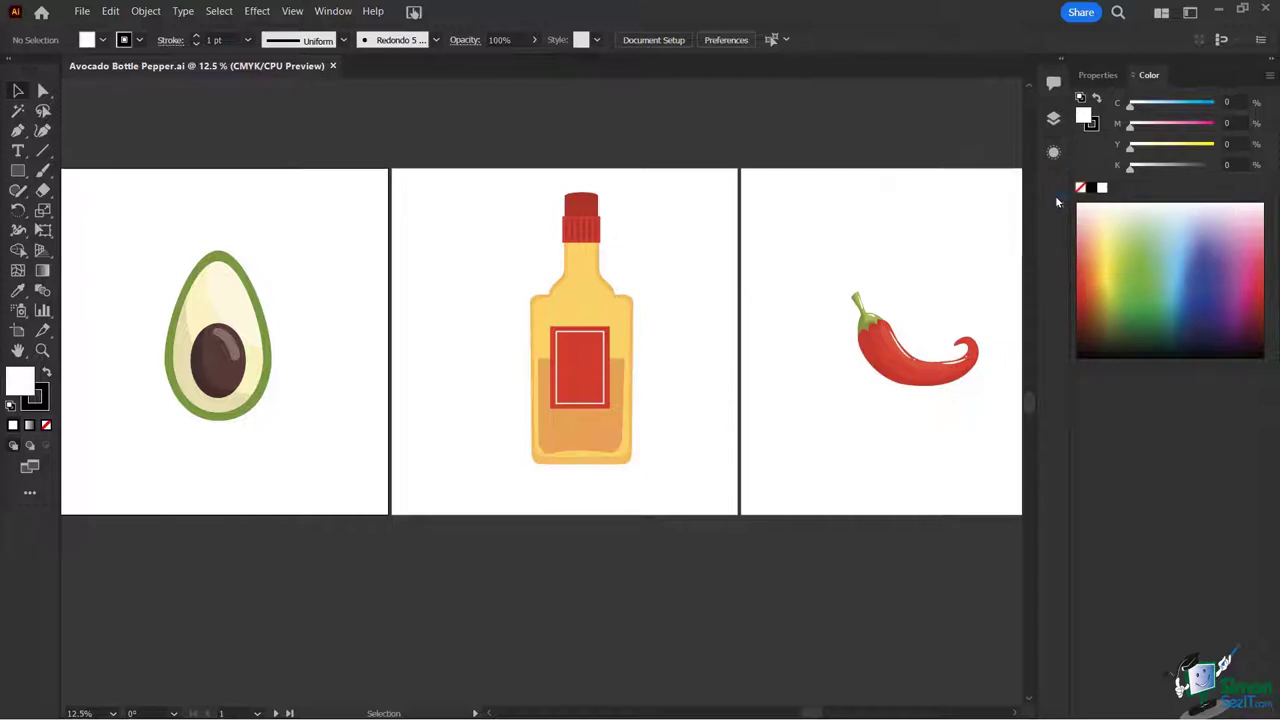
click(330, 11)
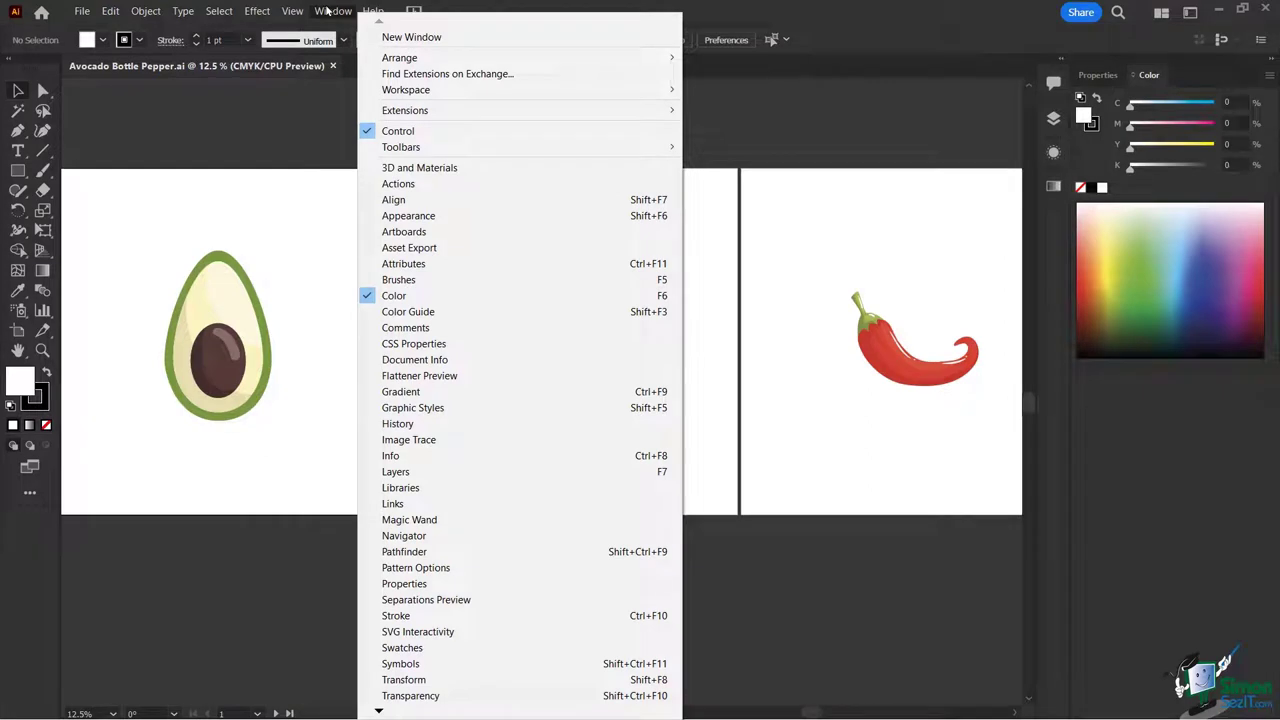
Step: Dock the Stroke panel with the other panels and open Swatches floating over the avocado artboard
click(443, 616)
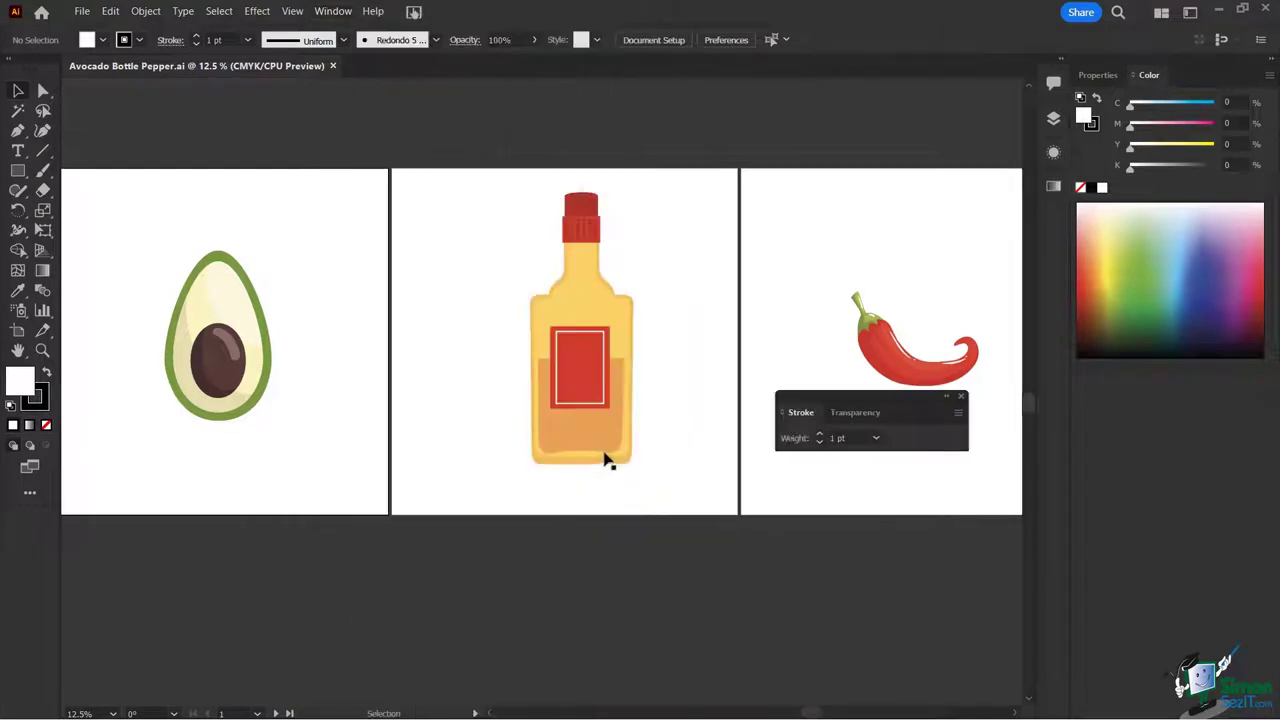
drag(843, 395, 1050, 240)
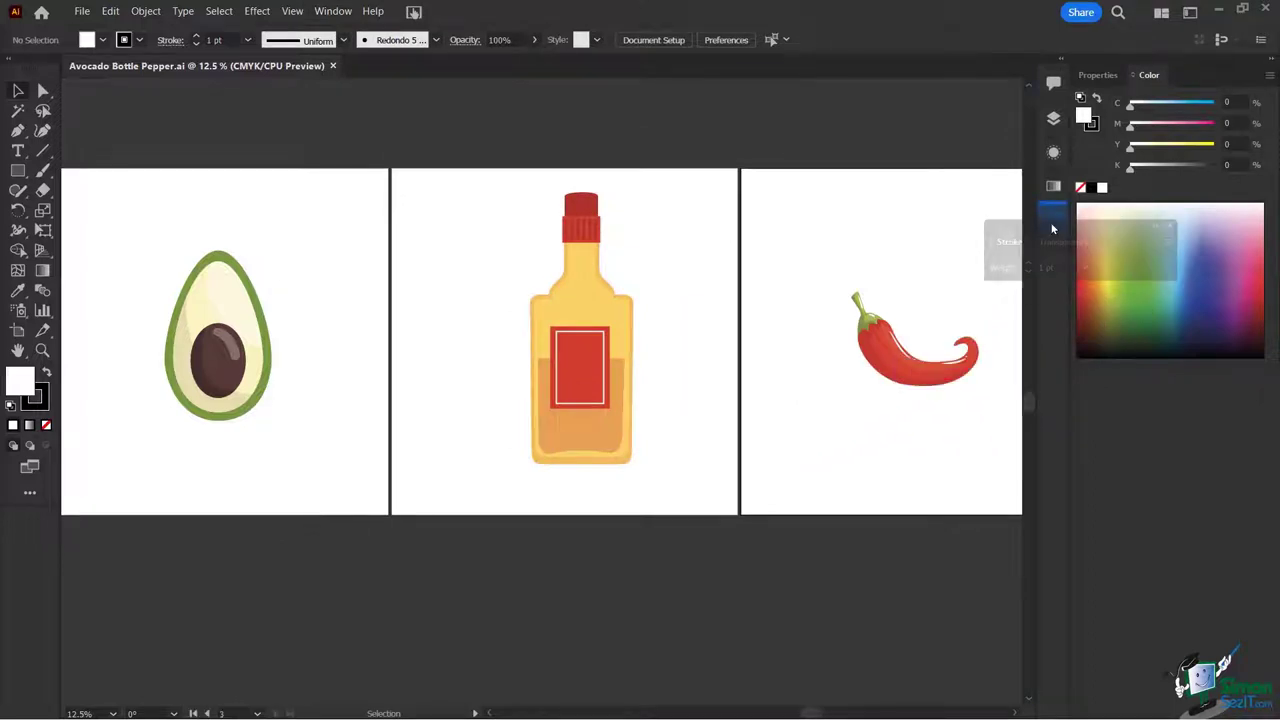
click(331, 11)
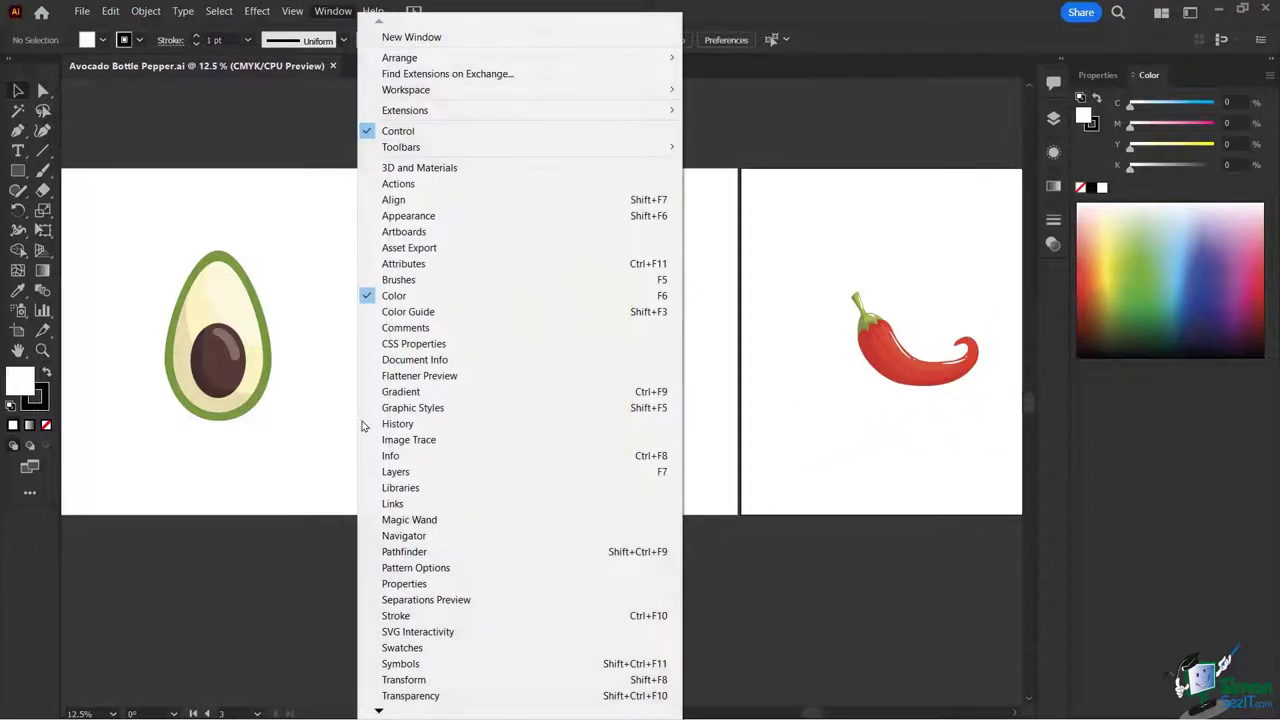
click(445, 647)
drag(806, 160, 805, 97)
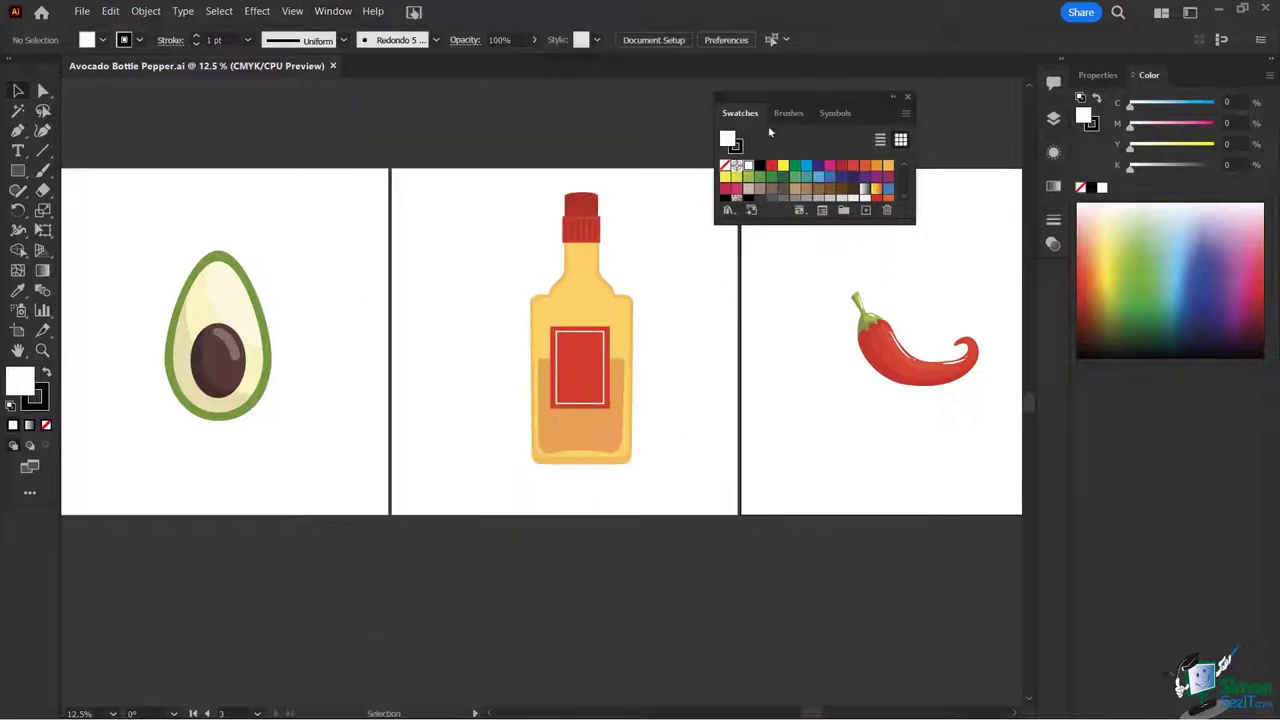
drag(781, 94, 311, 145)
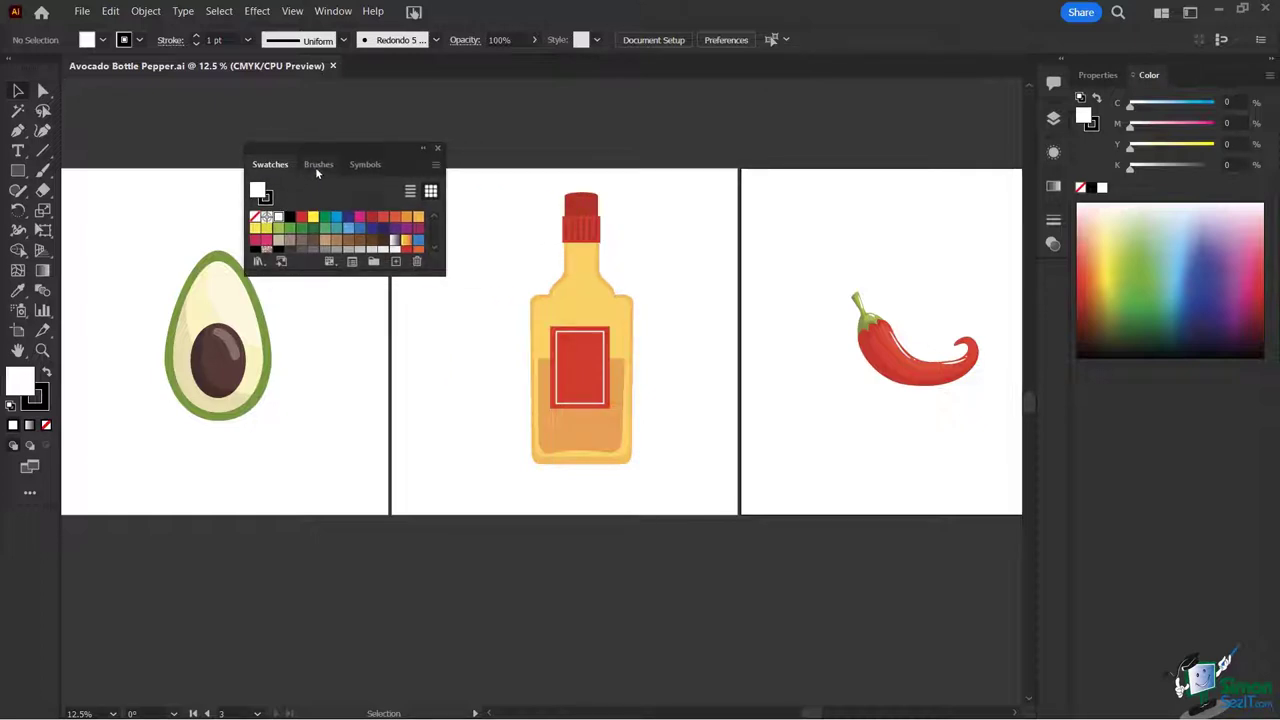
Step: Close the Brushes and Symbols tabs and dock Swatches beside the Color panel
click(319, 166)
right_click(319, 170)
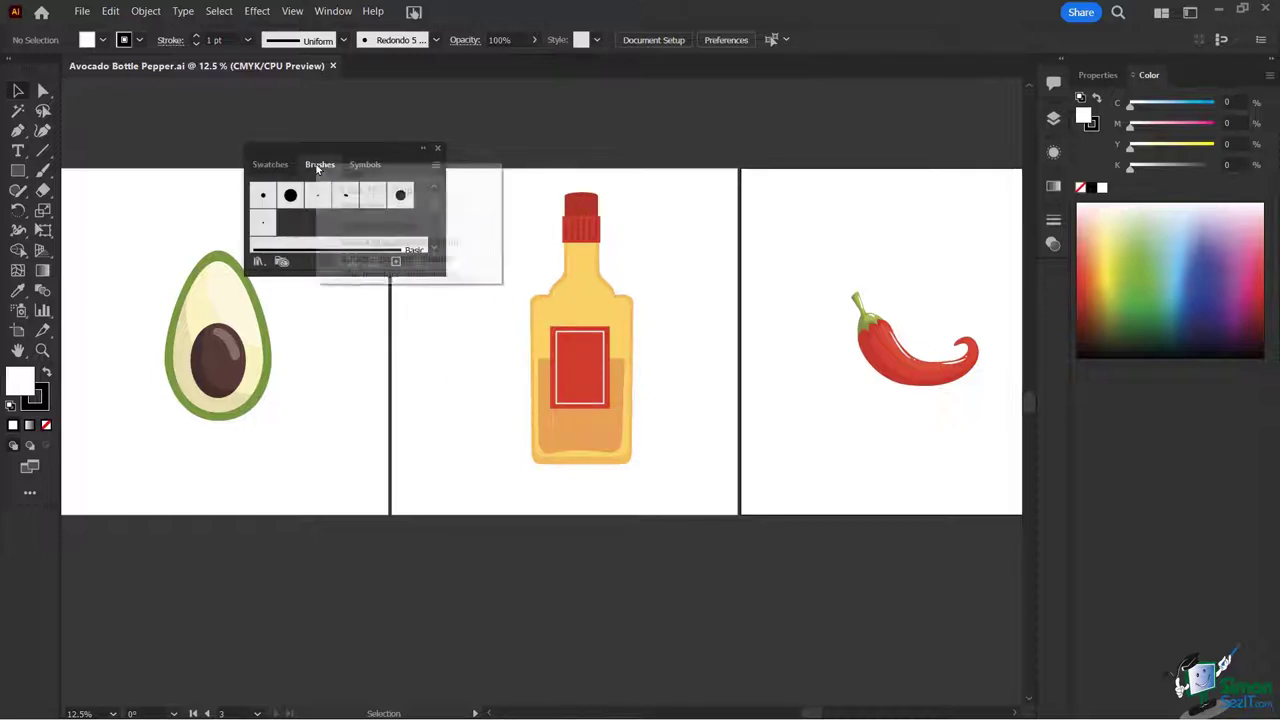
click(345, 173)
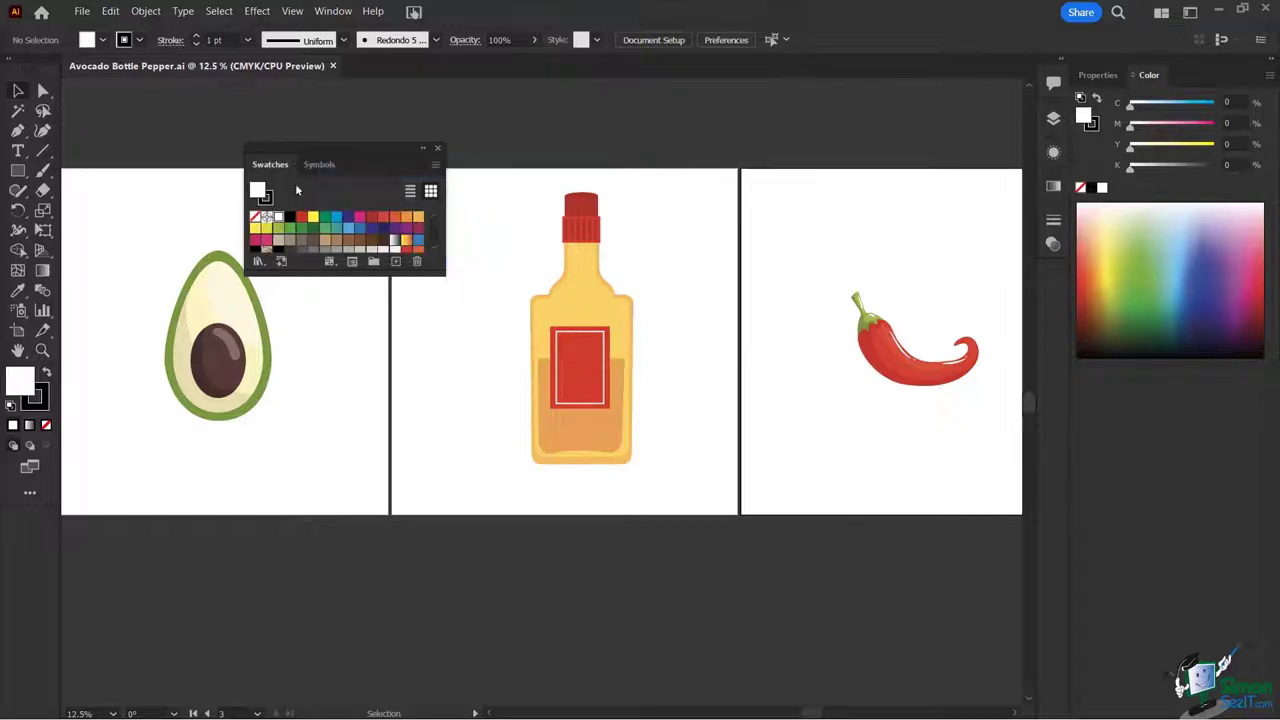
click(318, 166)
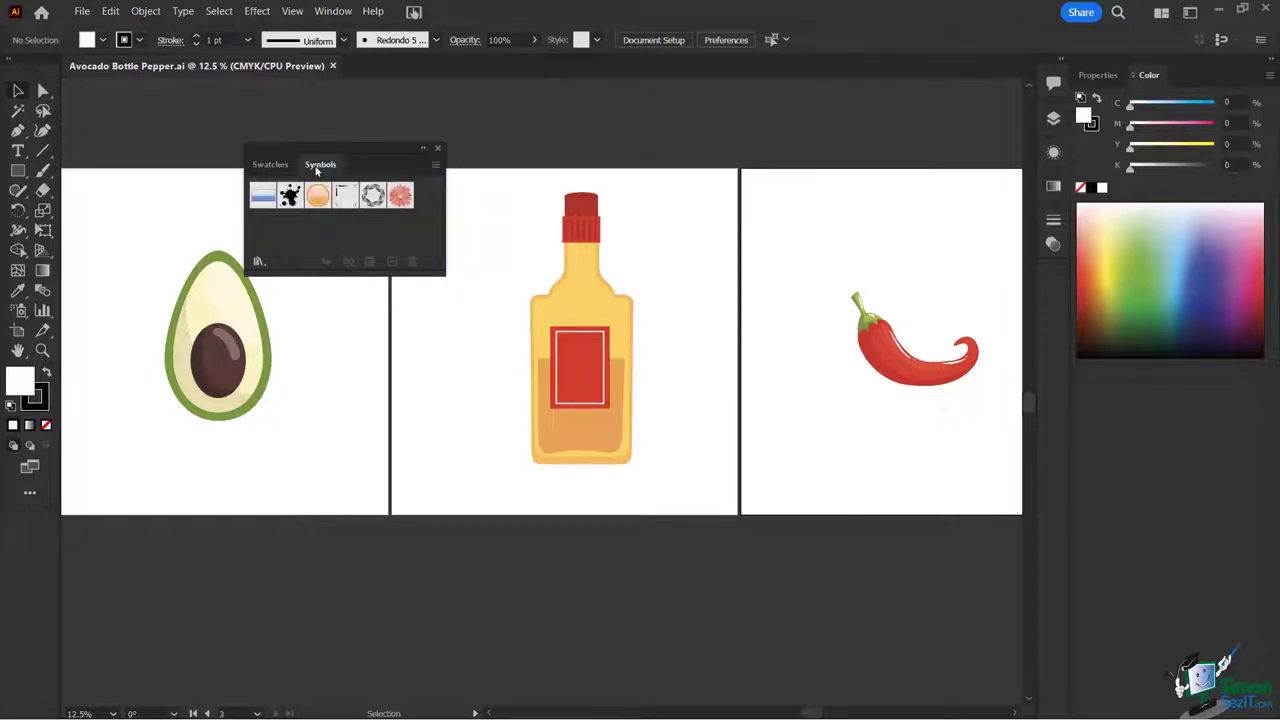
right_click(316, 170)
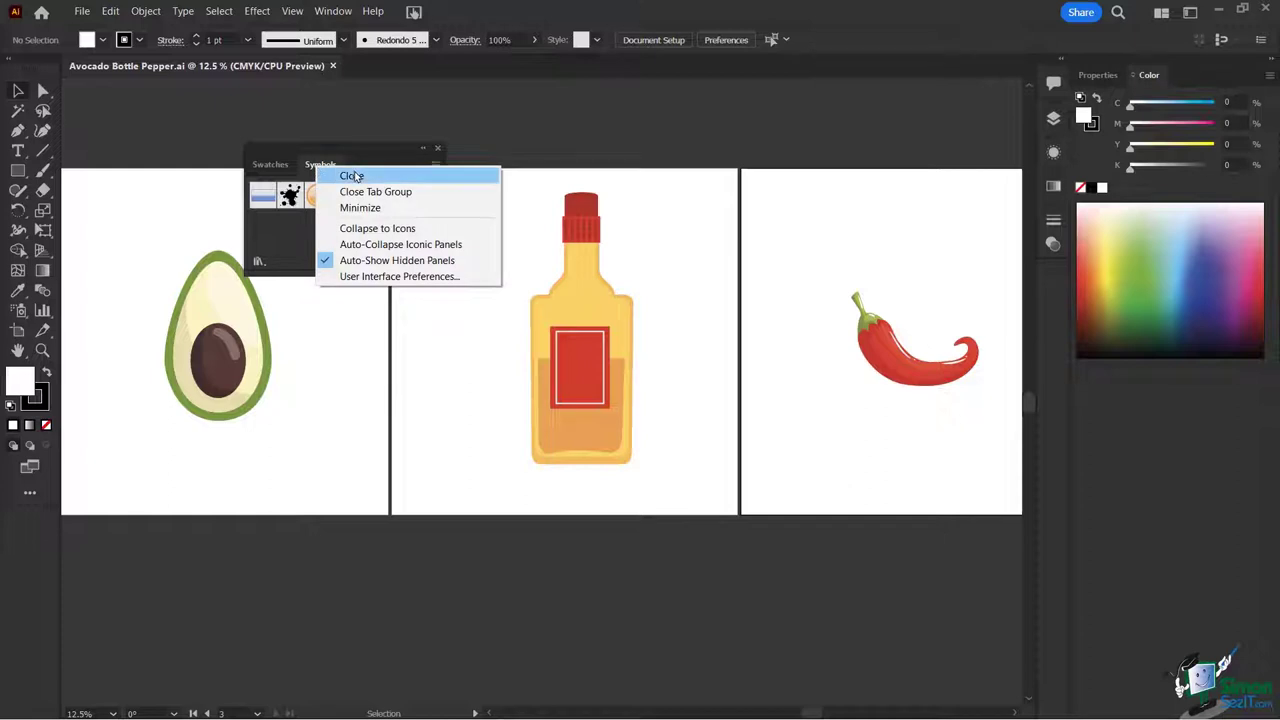
click(352, 176)
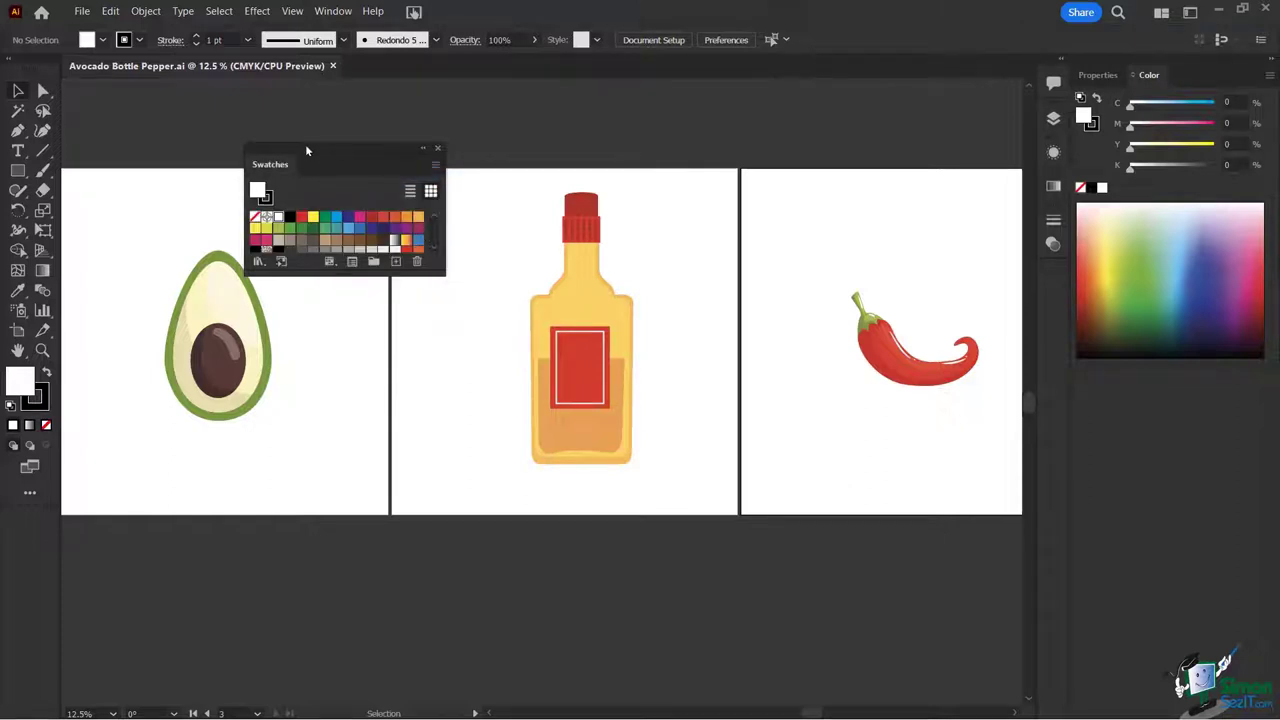
drag(305, 144, 1185, 85)
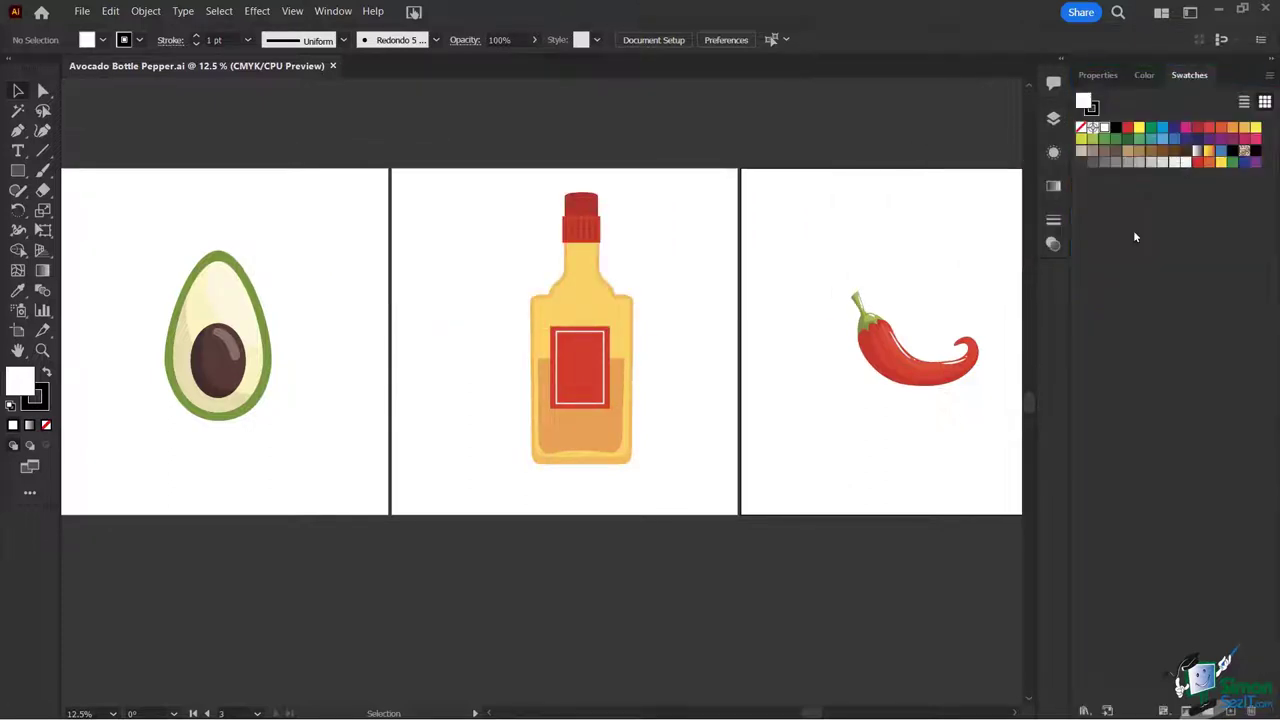
Step: Cycle through the Color, Swatches and Properties tabs, leaving document Properties shown, and open the workspace list
click(1140, 75)
click(1098, 75)
click(1143, 76)
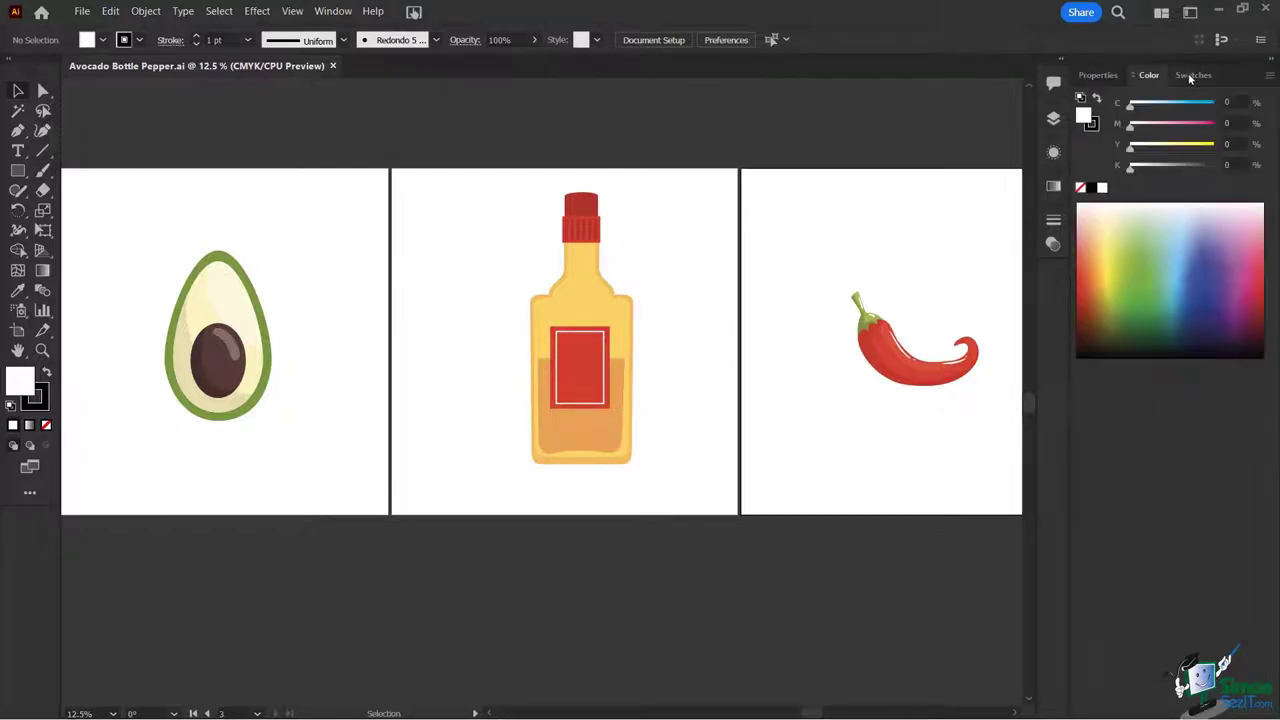
click(1188, 75)
click(1149, 77)
click(1099, 74)
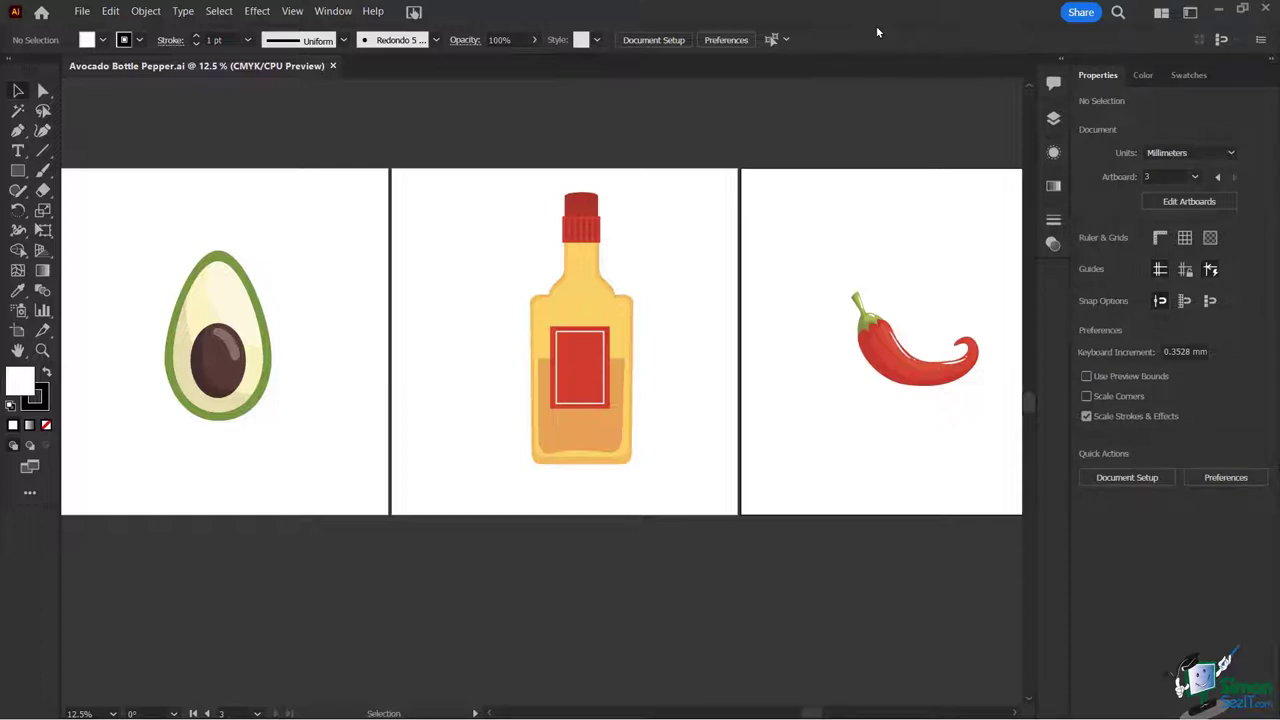
click(1190, 12)
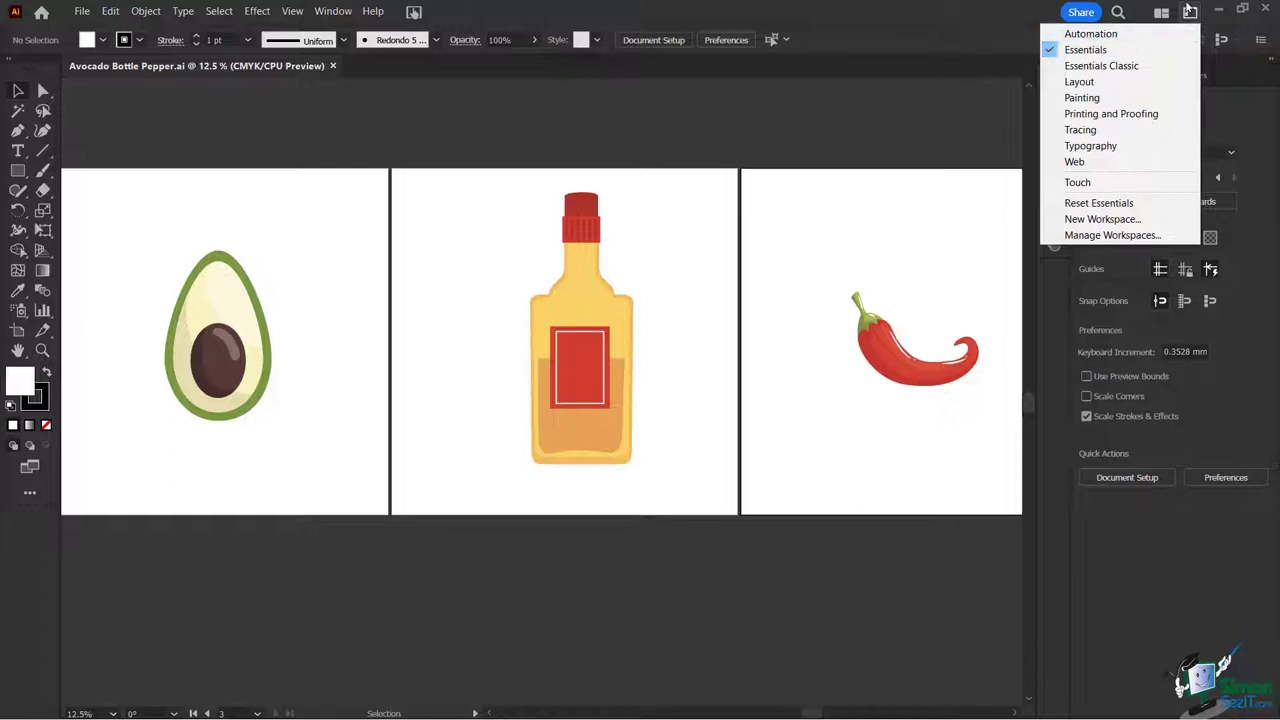
Step: Save the panel layout as a new workspace named 'Dave's Faves' and confirm it is active
click(1094, 224)
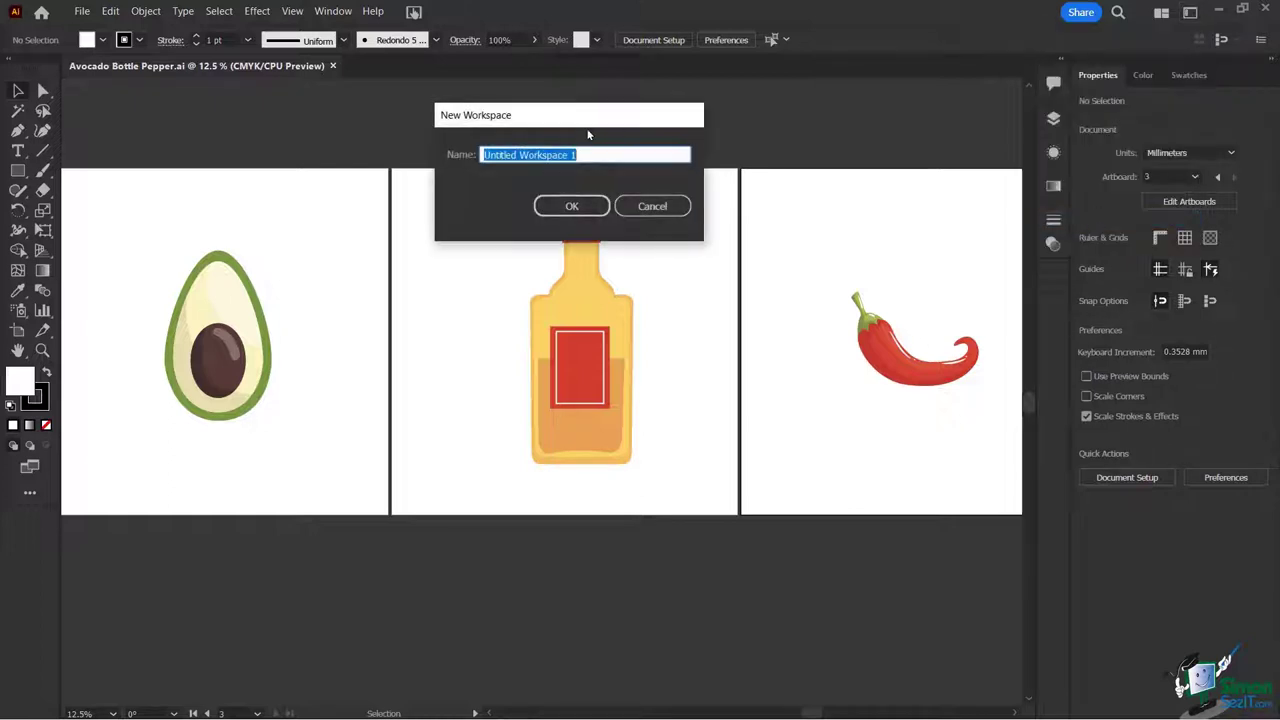
text(Dav)
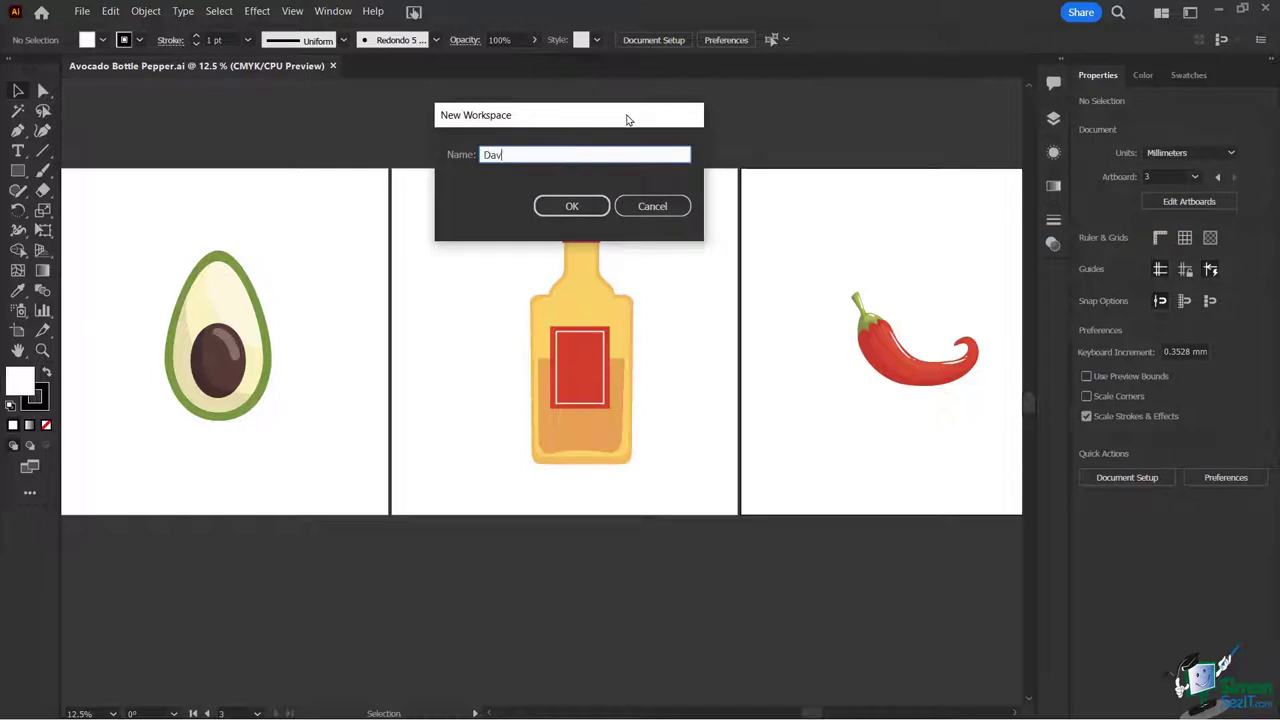
text(e's Faves)
drag(530, 126, 404, 126)
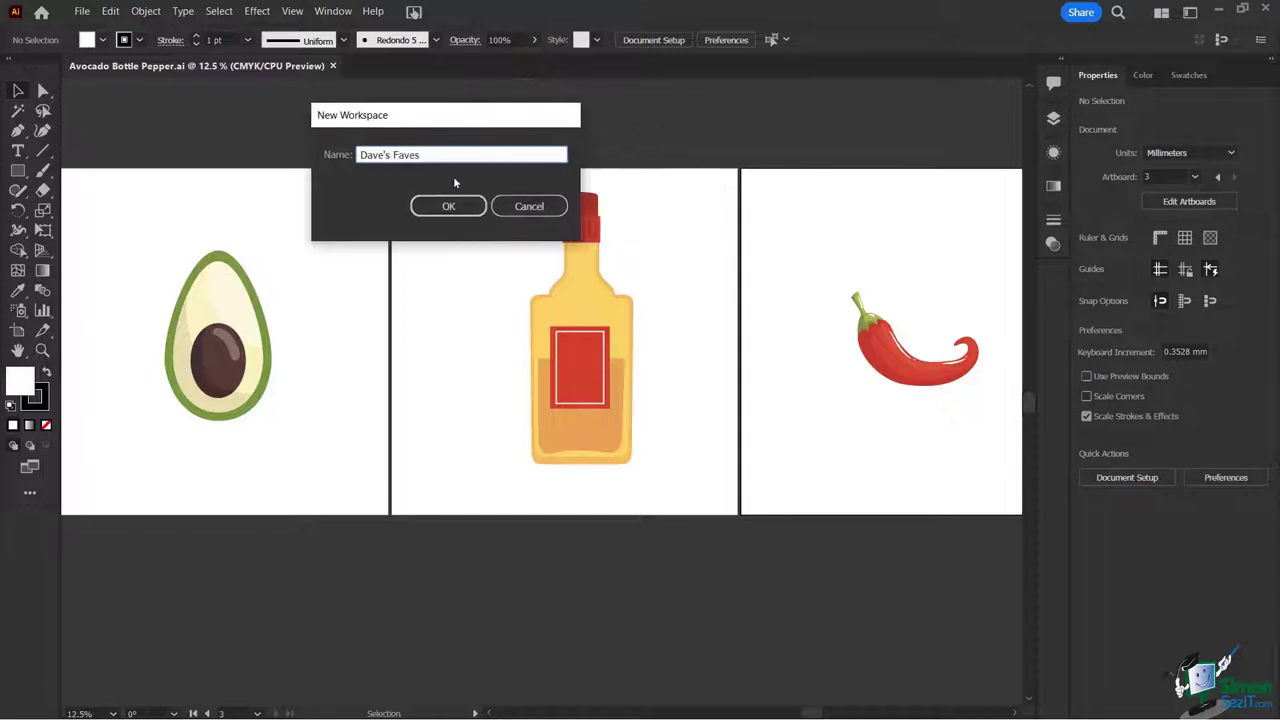
click(446, 206)
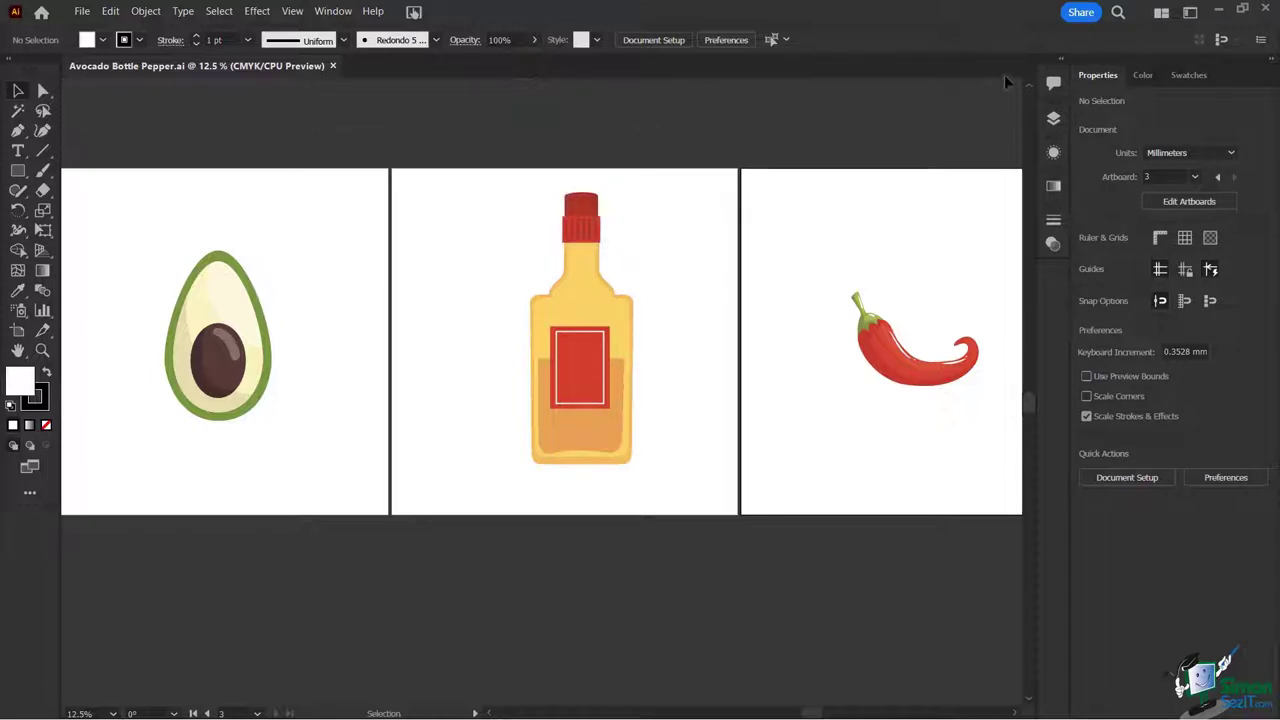
click(1189, 12)
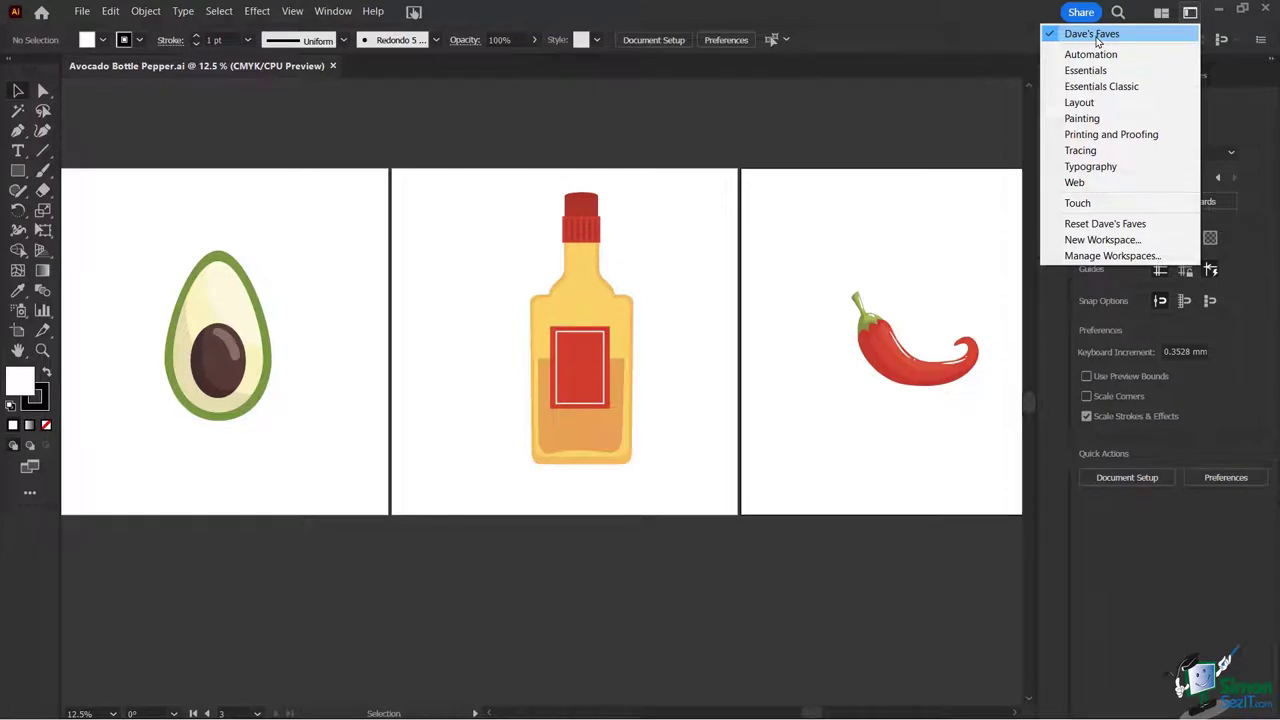
click(849, 22)
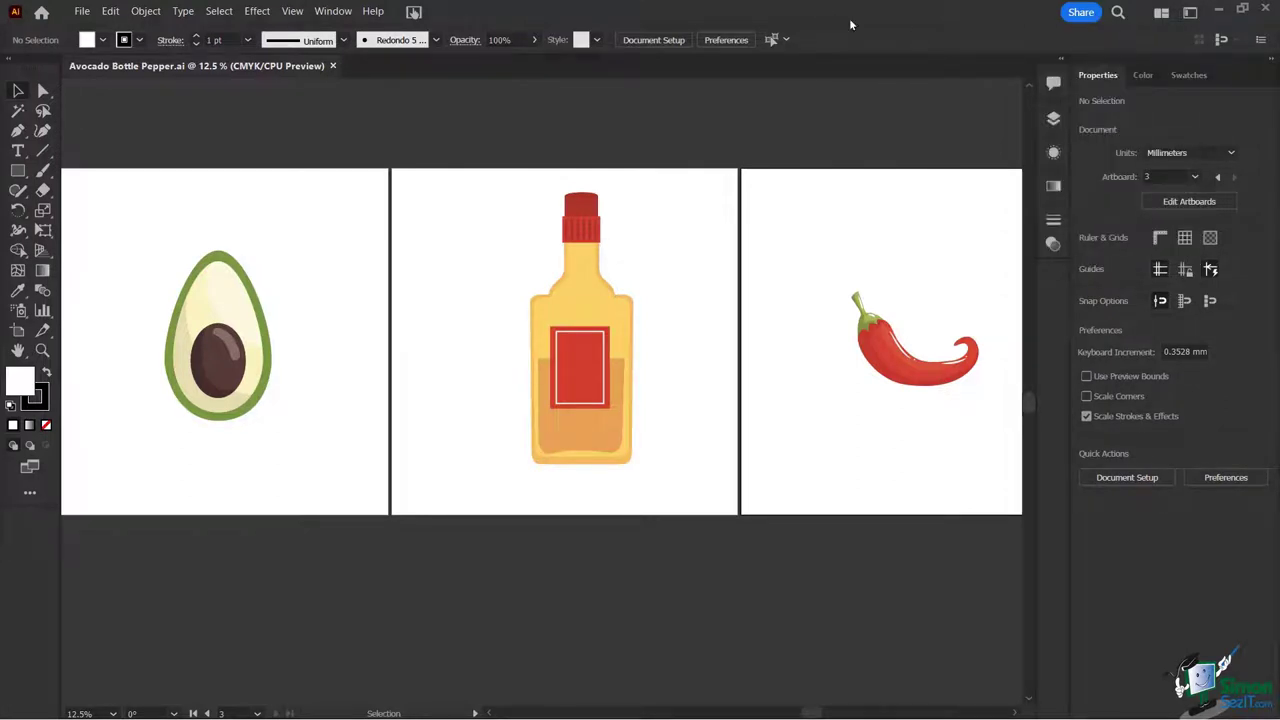
Step: Open the Links and History panels and float them over the artboards, History below the avocado
click(333, 12)
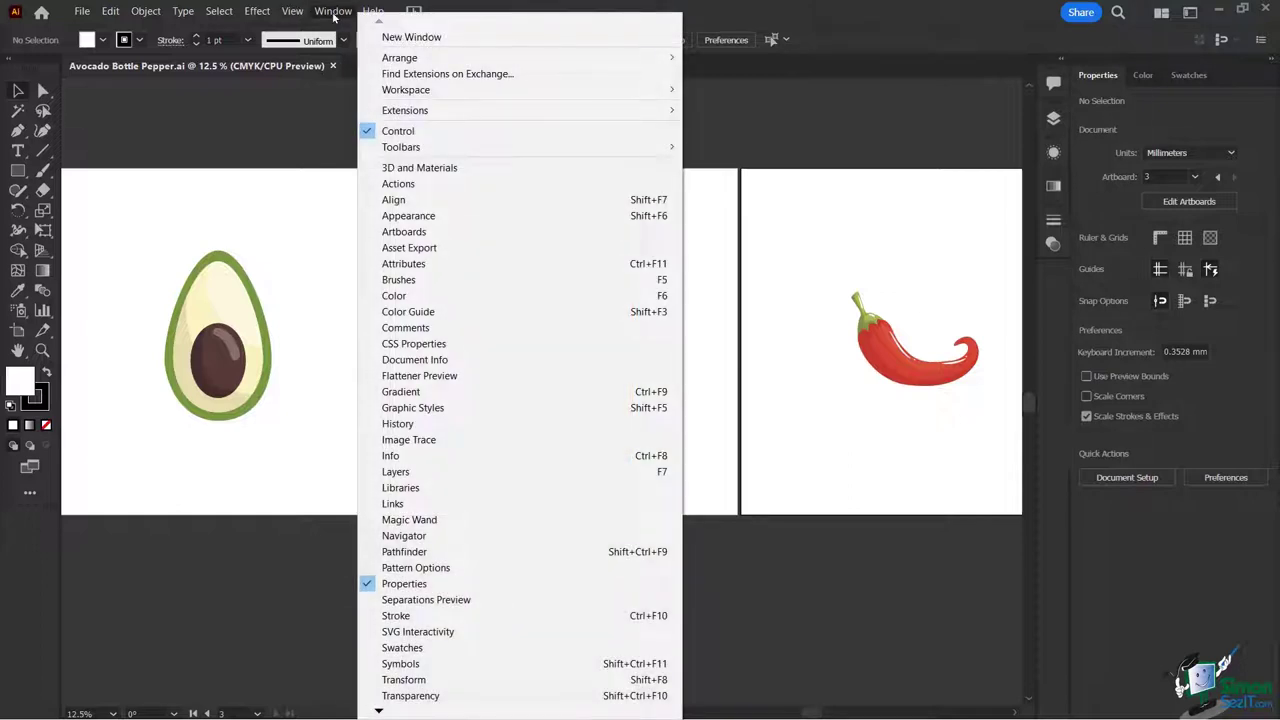
click(460, 504)
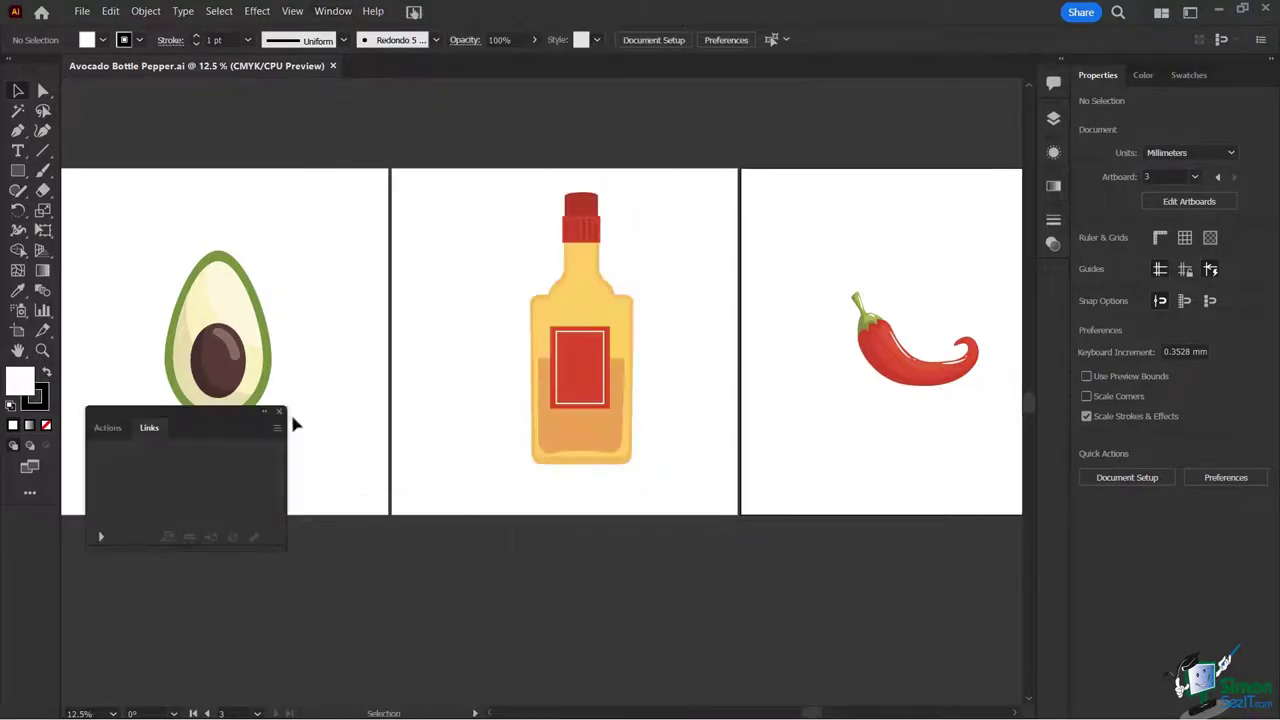
drag(208, 414, 438, 166)
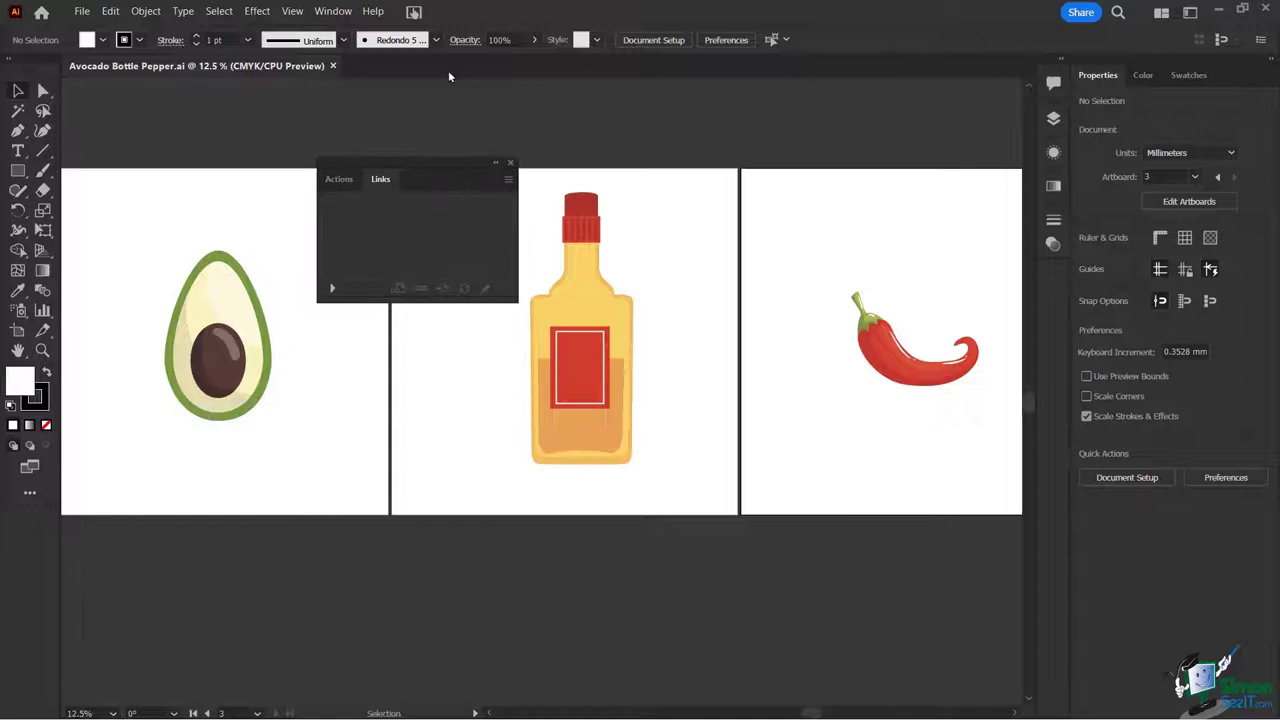
click(334, 12)
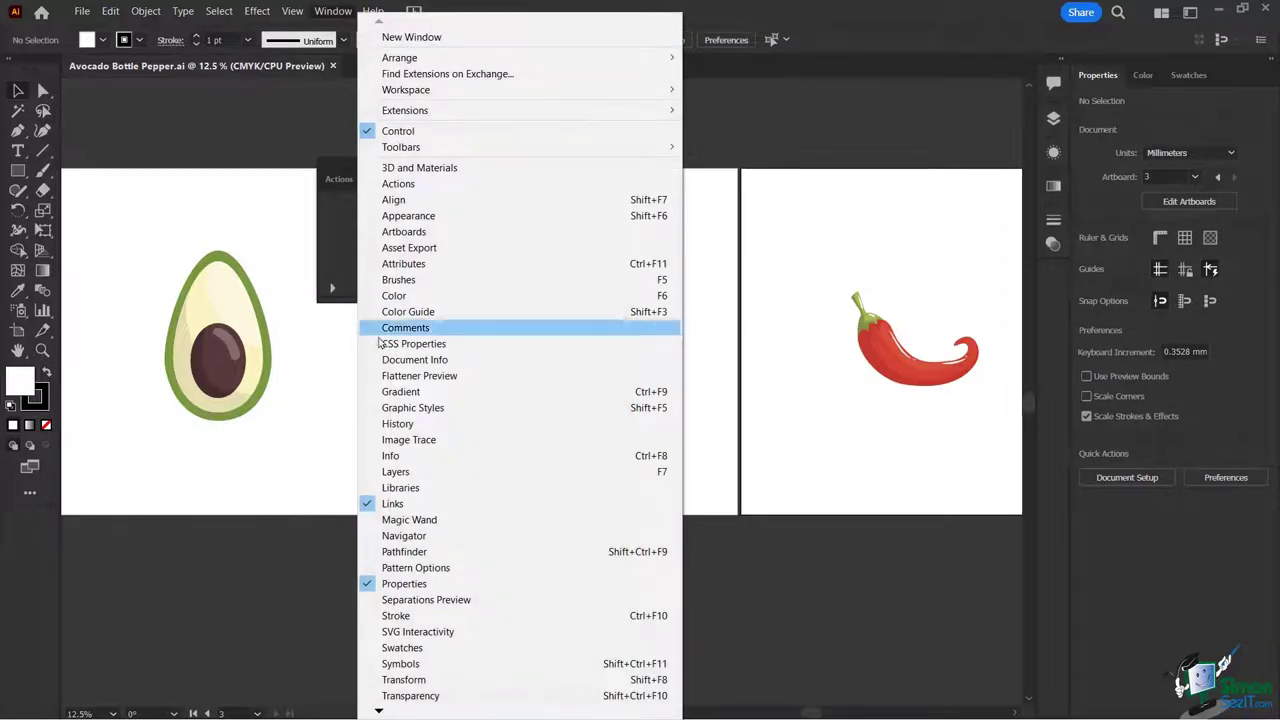
click(400, 423)
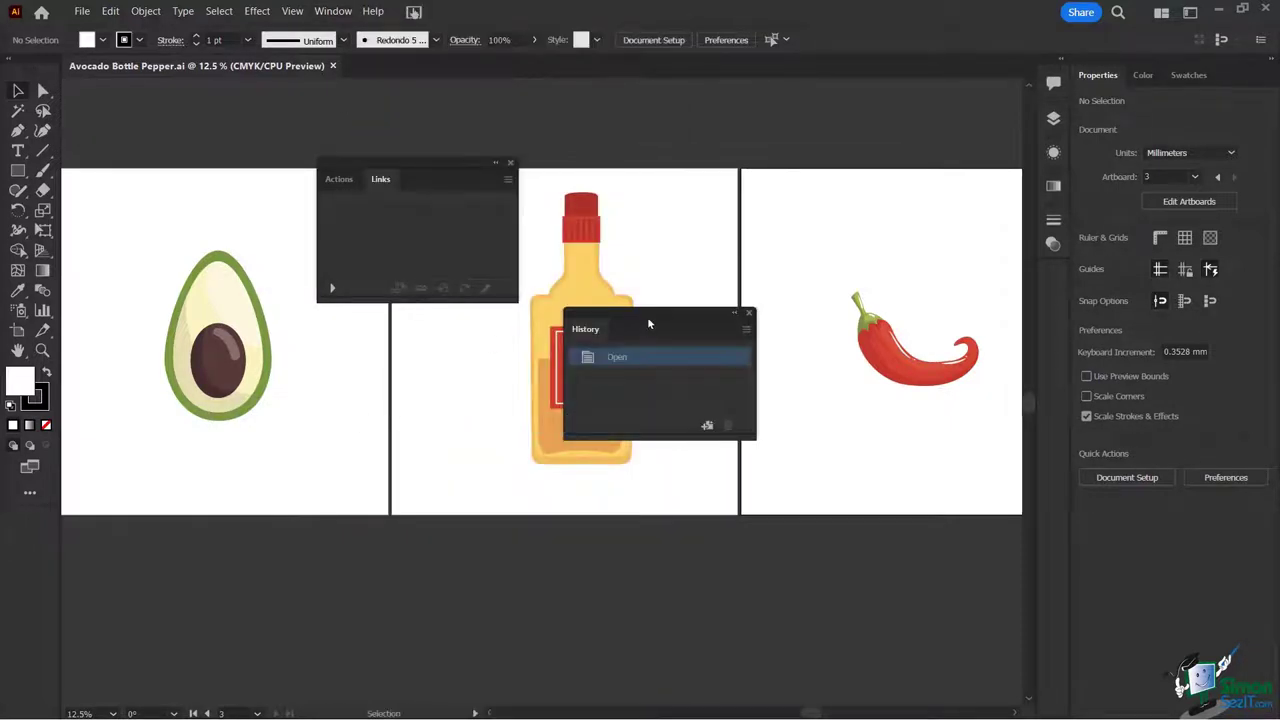
drag(647, 316, 306, 434)
Step: Float Graphic Styles and Properties as separate panels, move History below the bottle, and open the workspace list
click(324, 12)
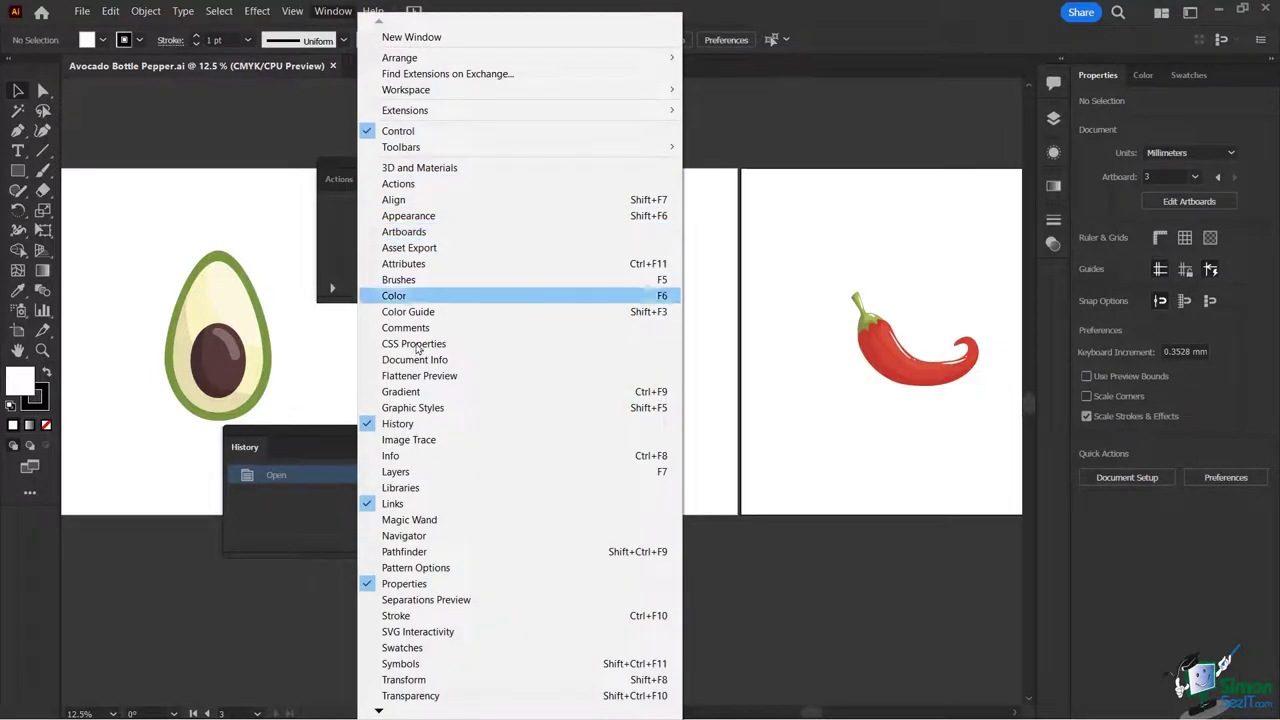
click(447, 412)
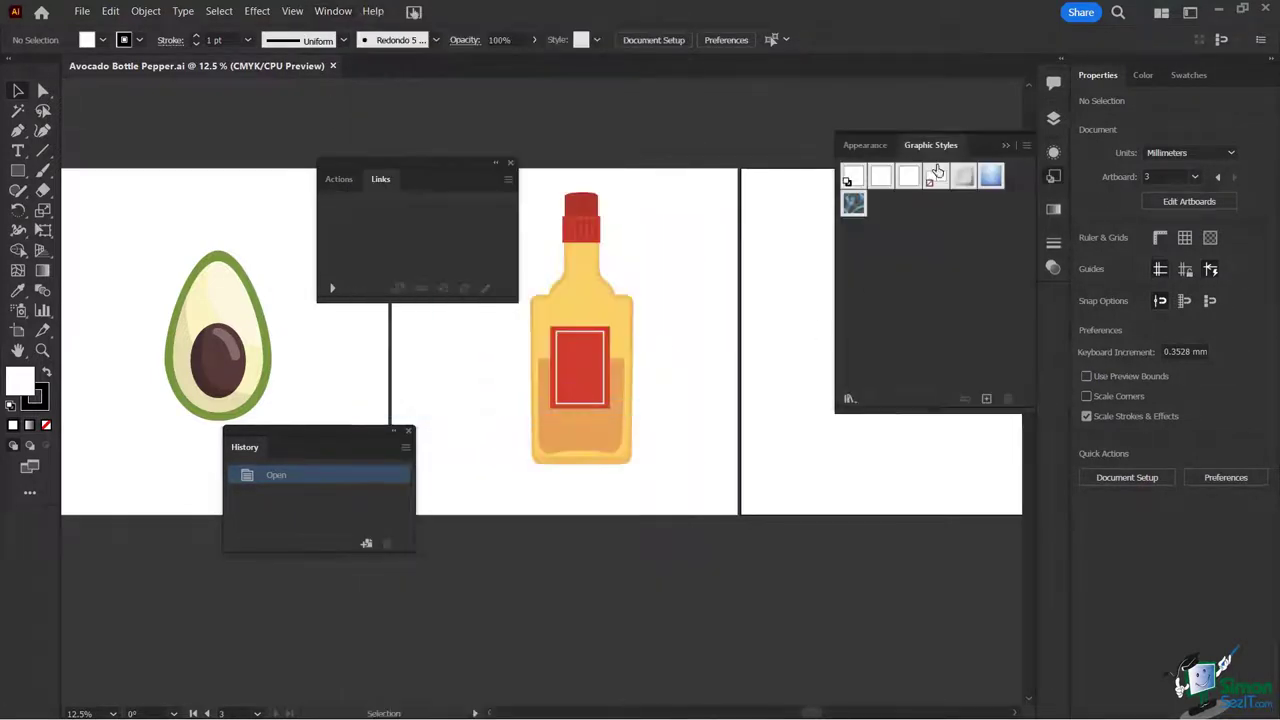
drag(932, 145, 697, 405)
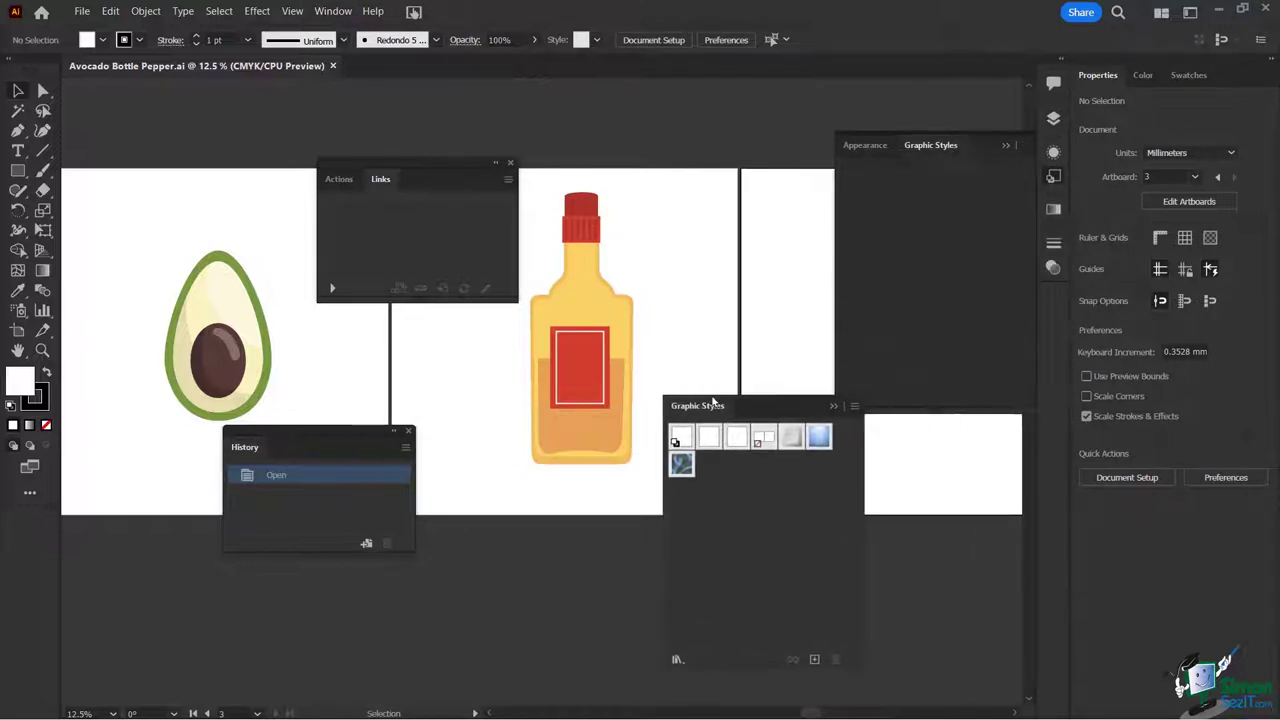
drag(1092, 83, 110, 112)
drag(214, 92, 186, 95)
drag(311, 449, 515, 466)
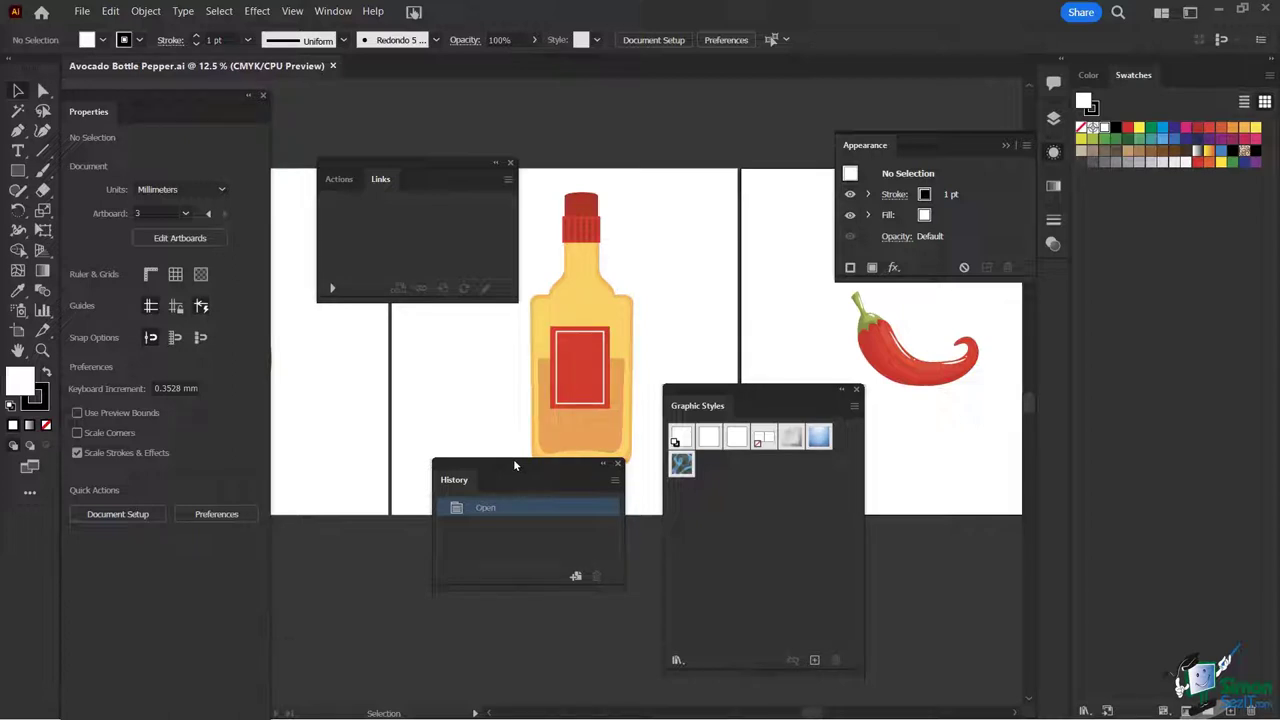
click(1189, 12)
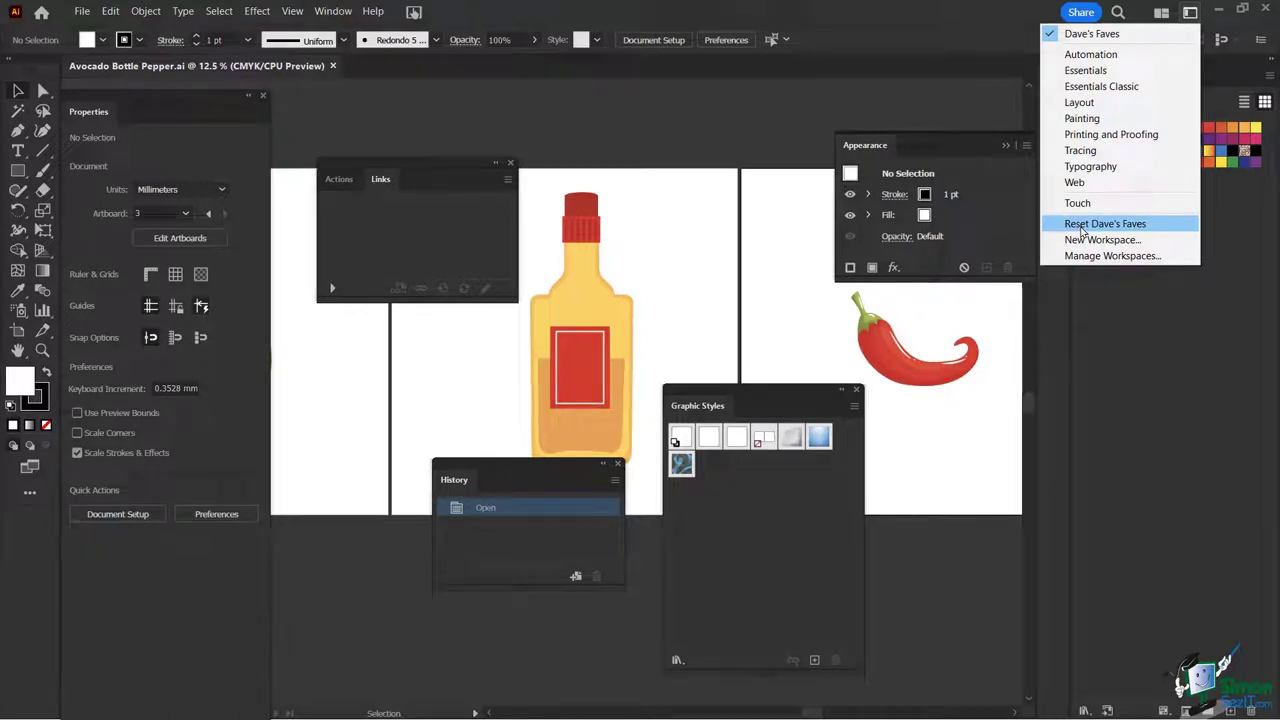
click(1082, 232)
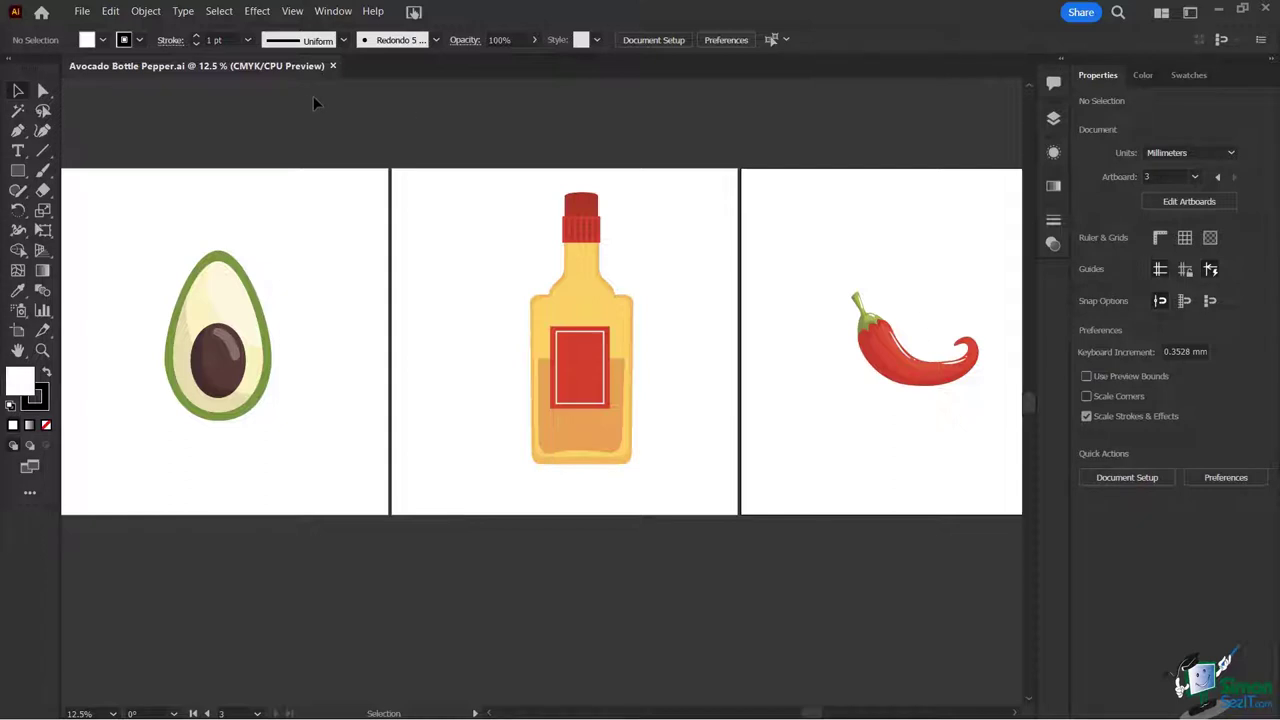
click(334, 11)
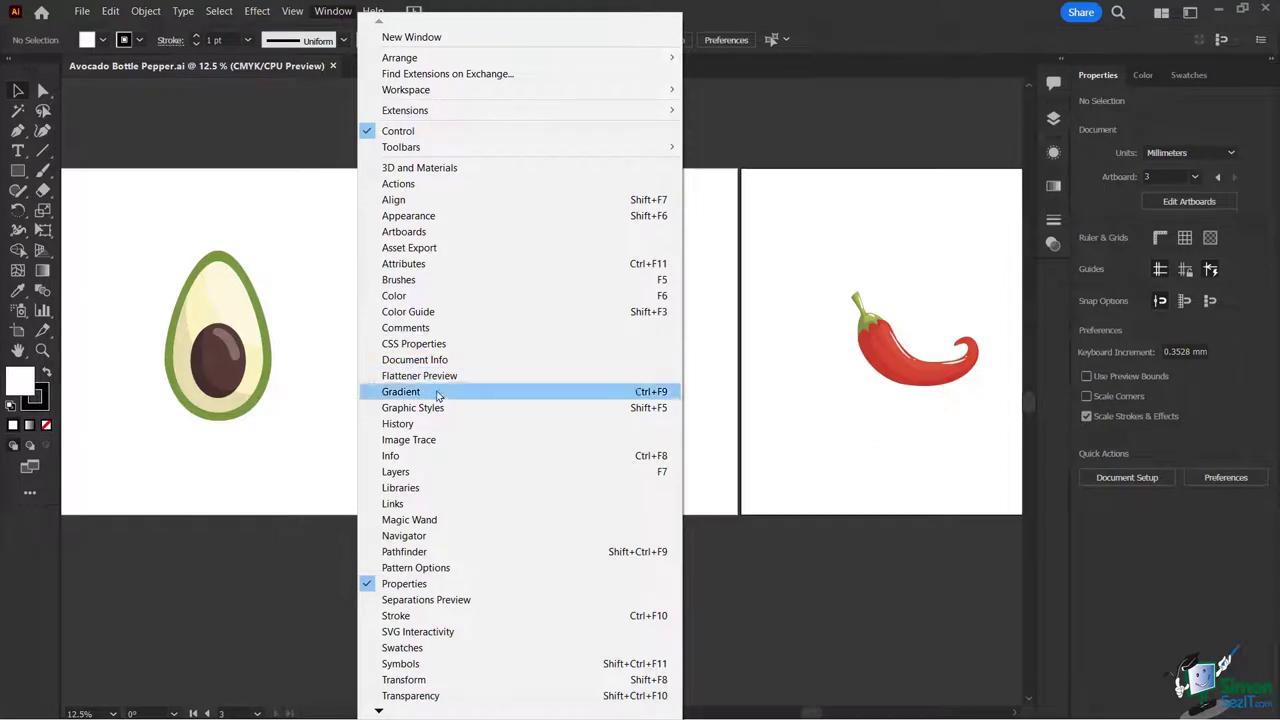
click(434, 410)
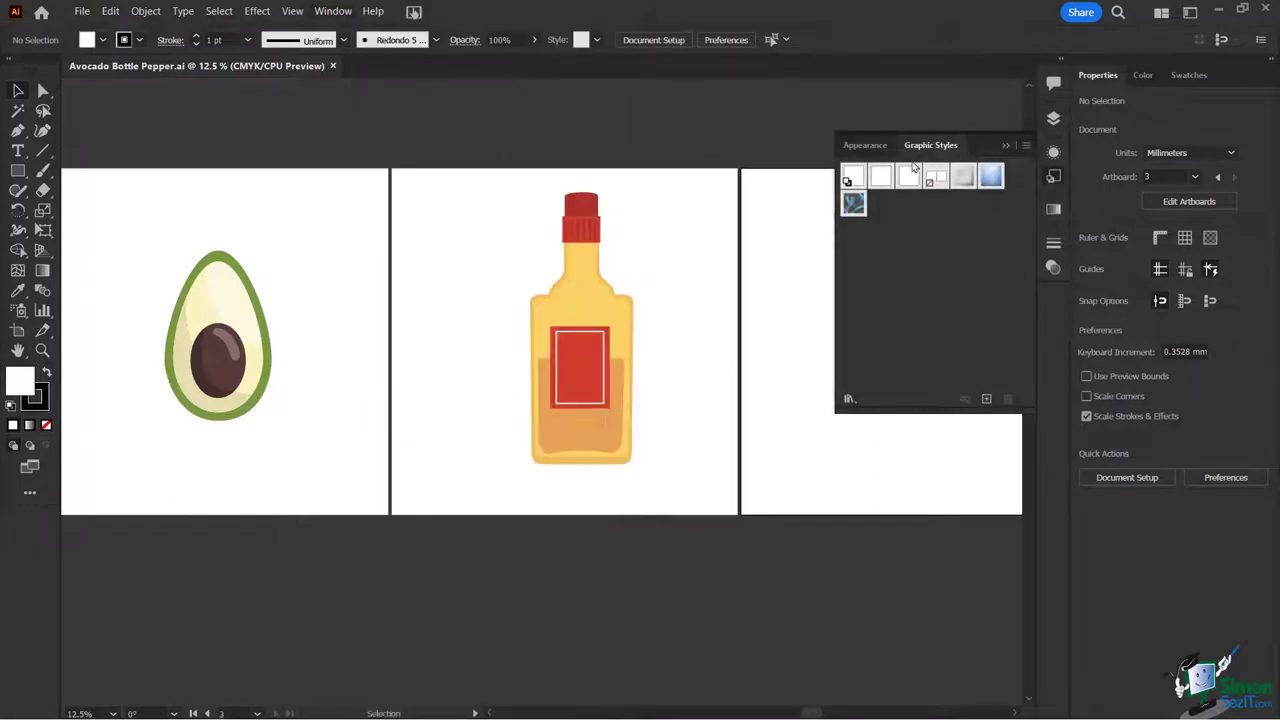
click(1005, 146)
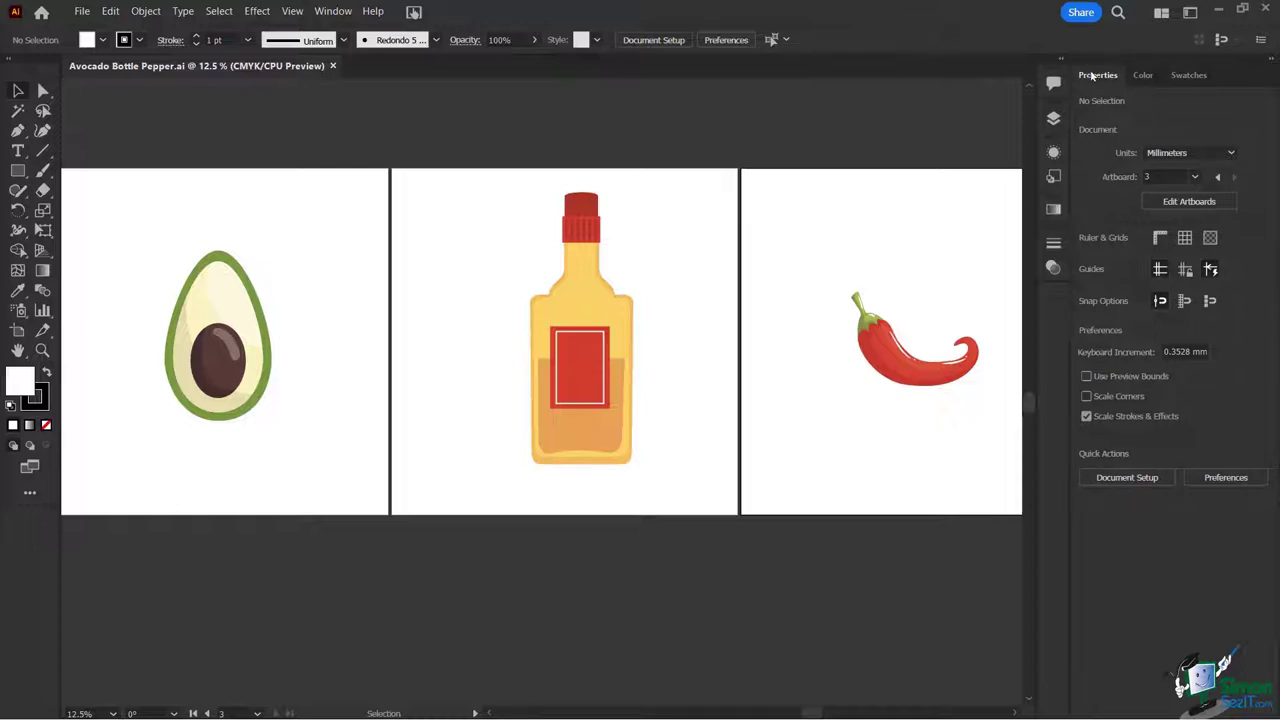
Step: Overwrite the 'Dave's Faves' workspace with the current layout and reopen the workspace list to check
click(1189, 12)
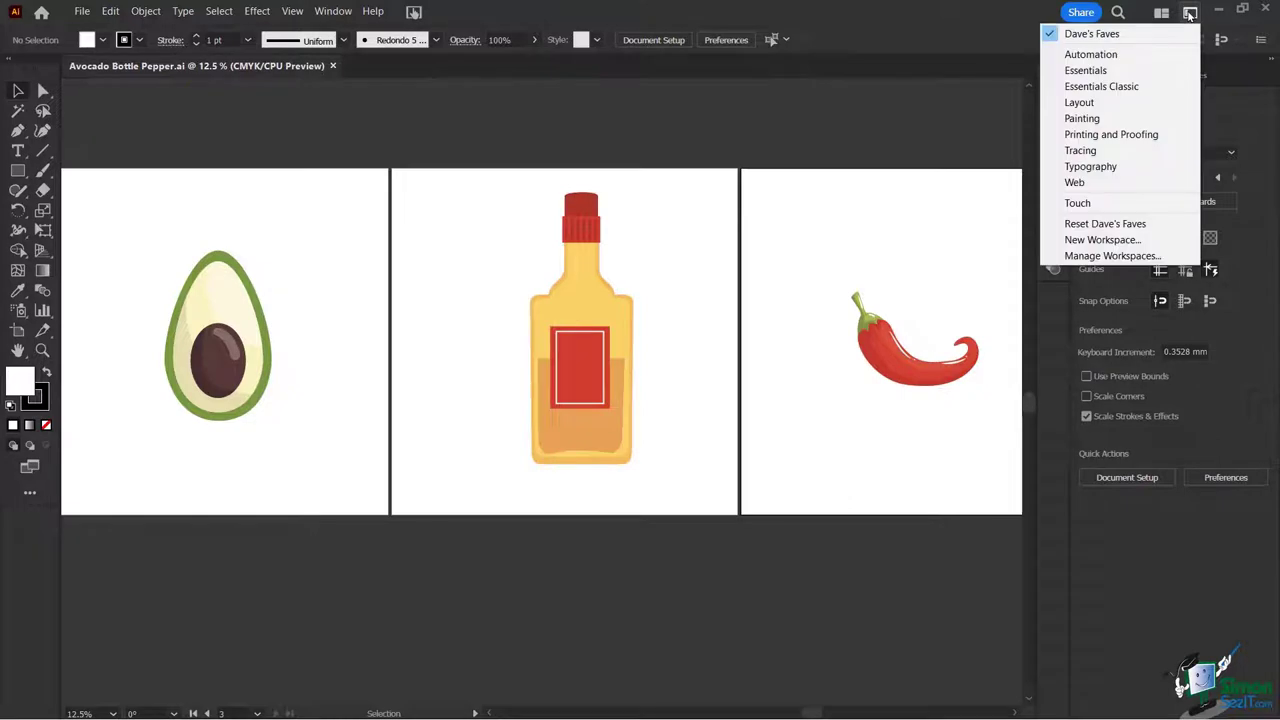
click(1102, 239)
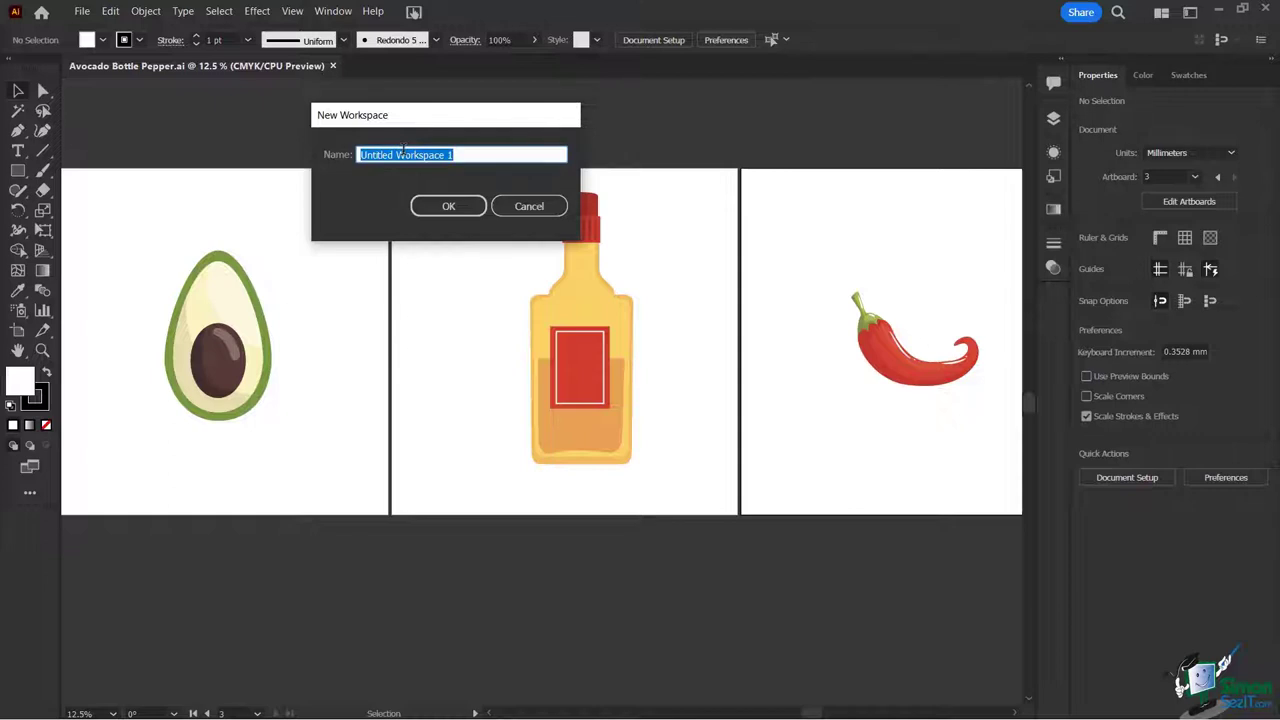
text(Dave's Faves)
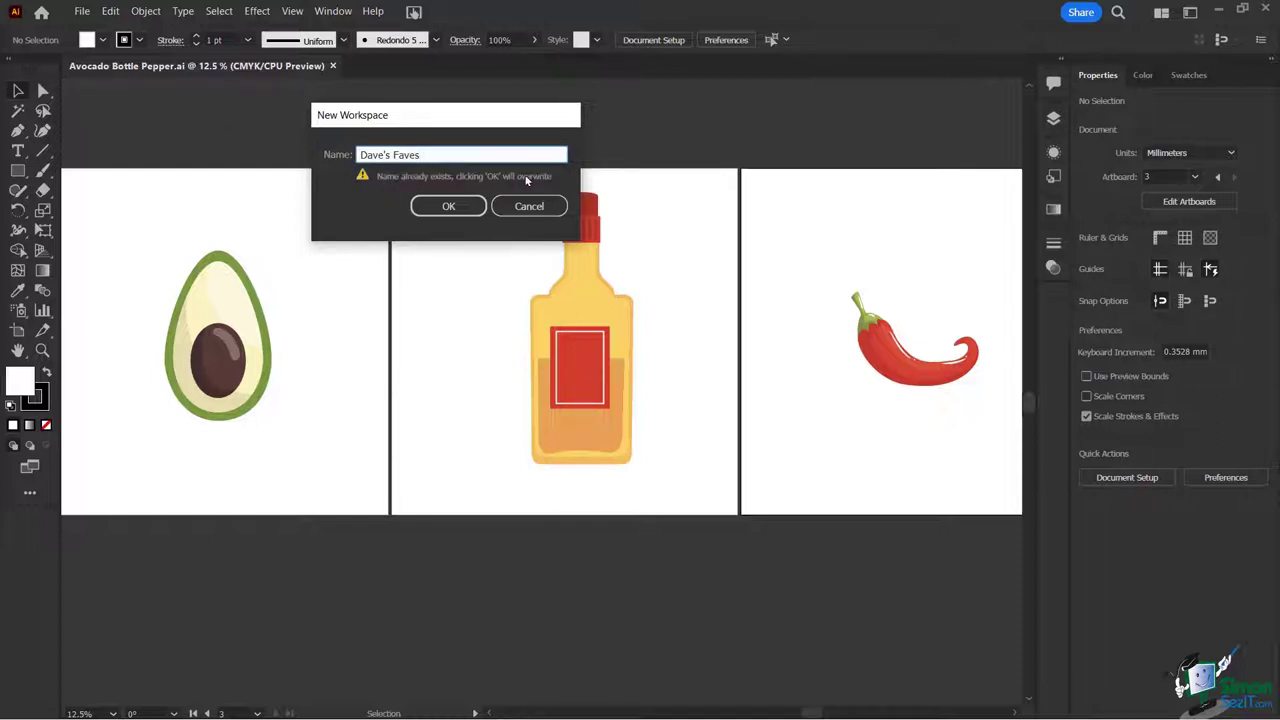
click(465, 210)
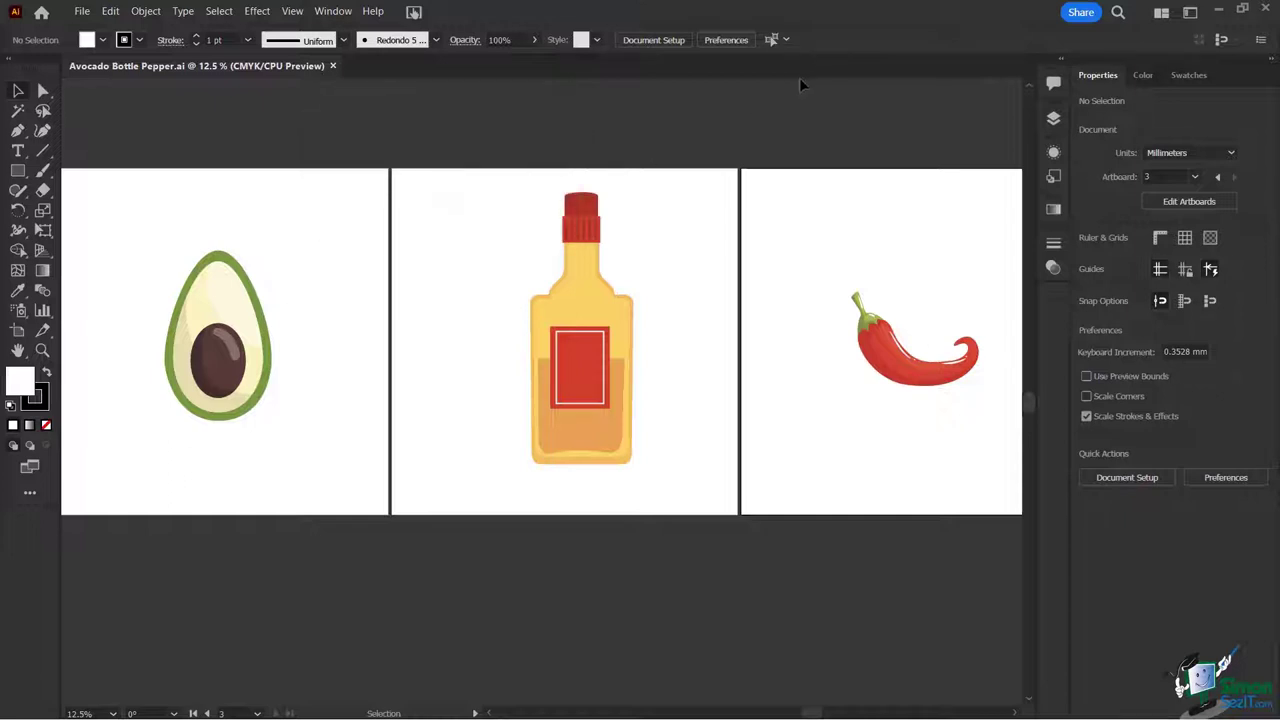
click(1189, 13)
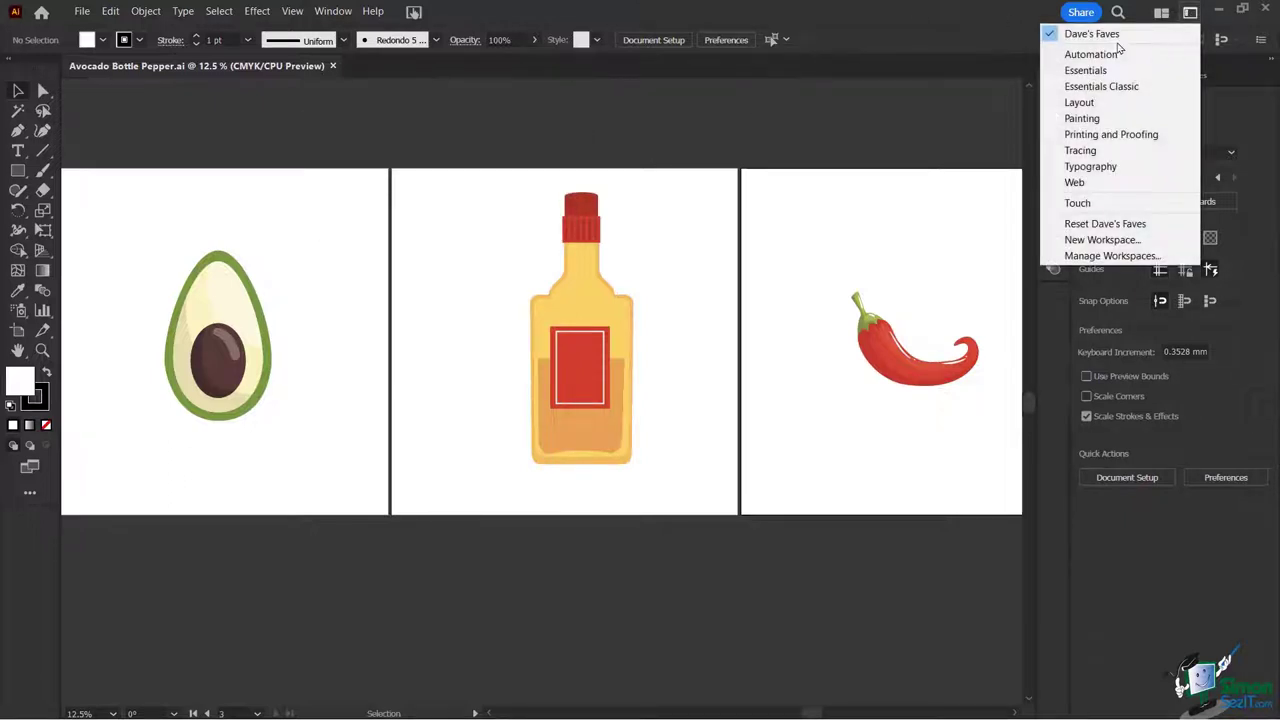
Step: Dismiss the workspace list to reveal the avocado, bottle and pepper artboards
click(878, 21)
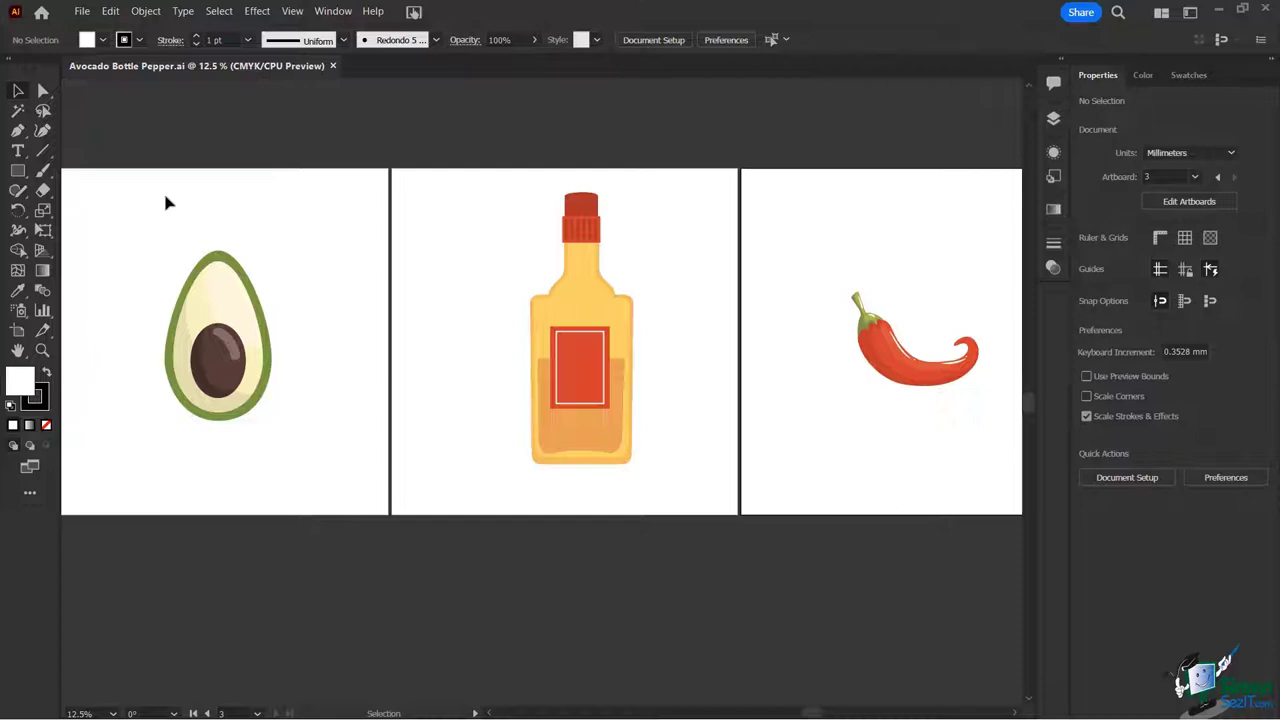
Step: Open the Artboards panel, move it off the bottle, and select Avocado, Bottle and Pepper in turn
click(331, 11)
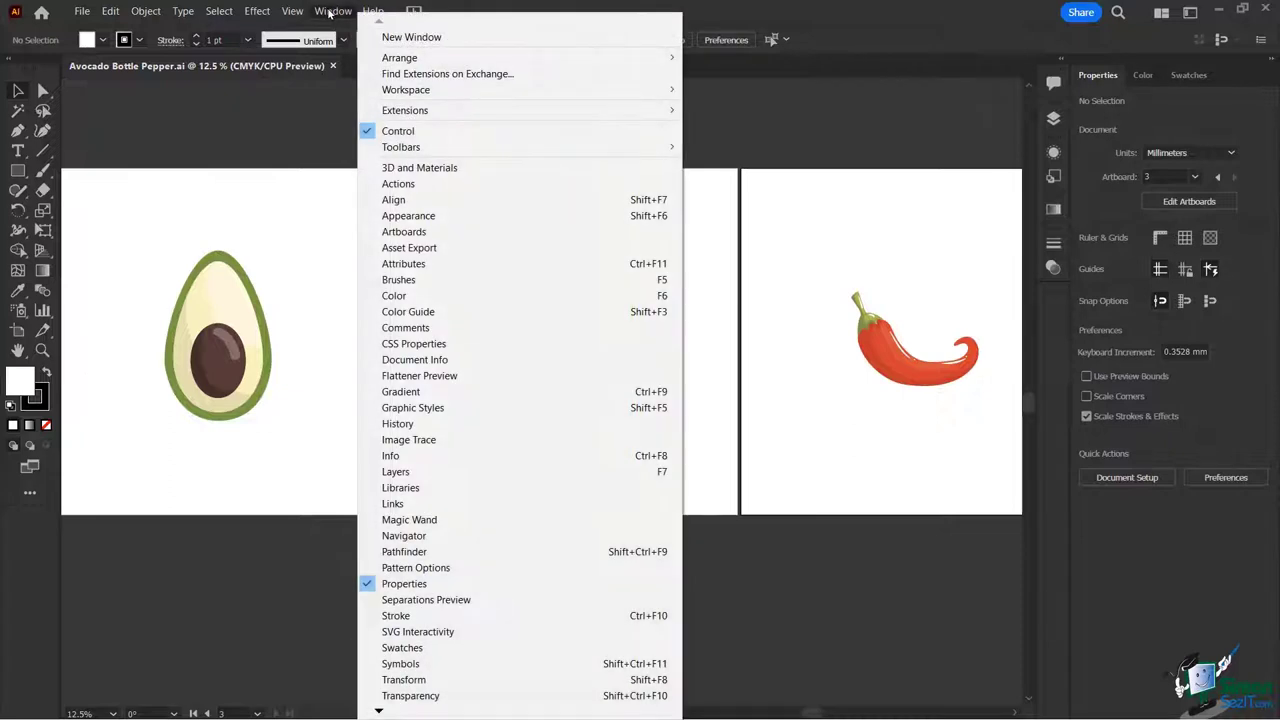
click(433, 236)
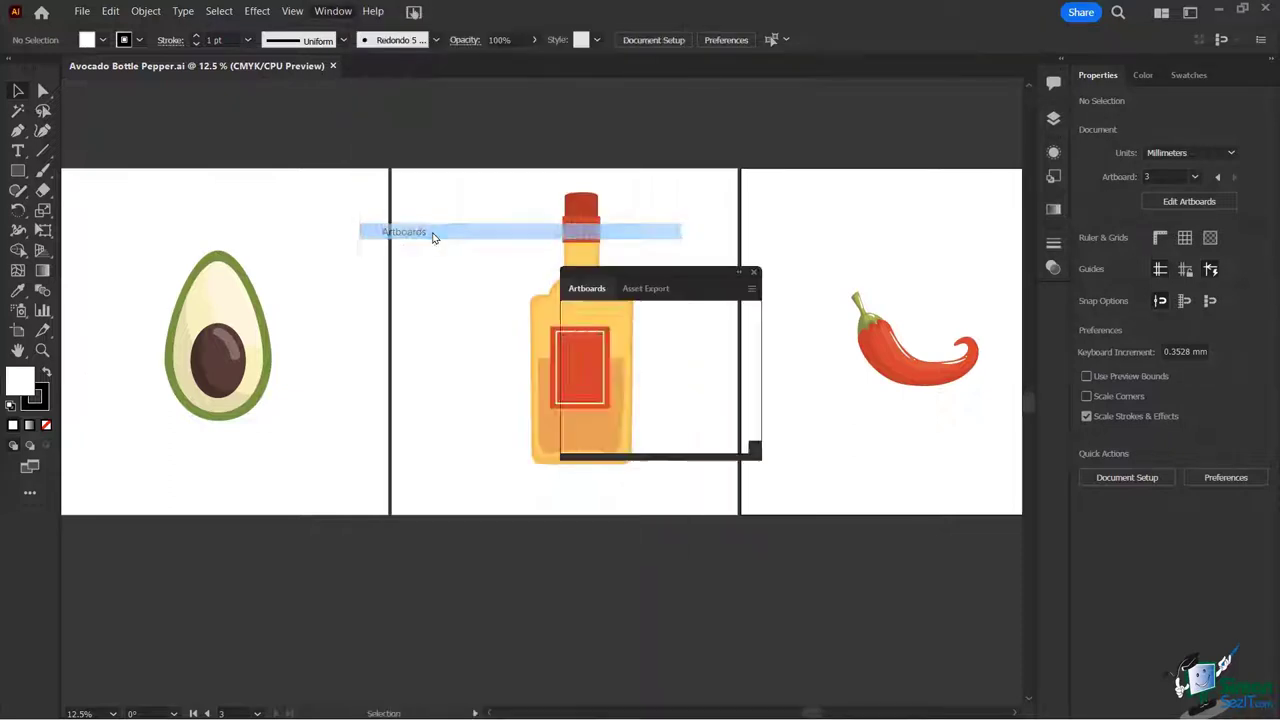
drag(648, 273, 378, 127)
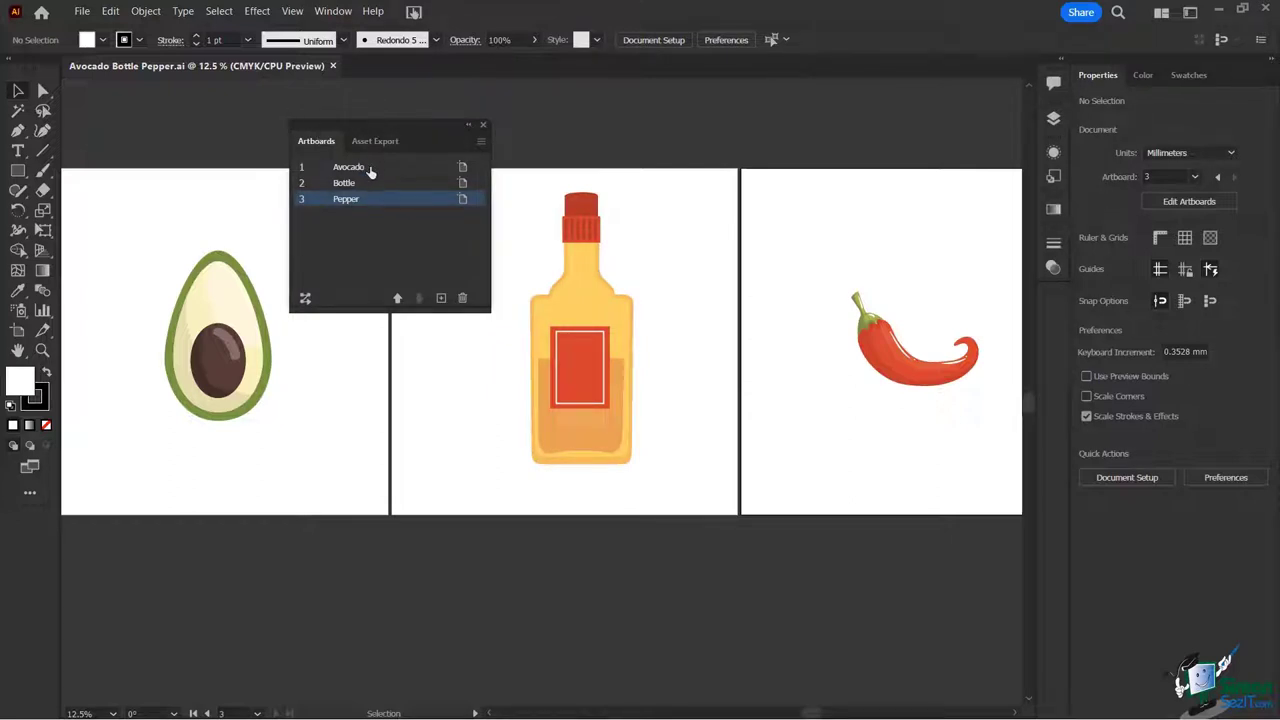
click(369, 169)
click(360, 184)
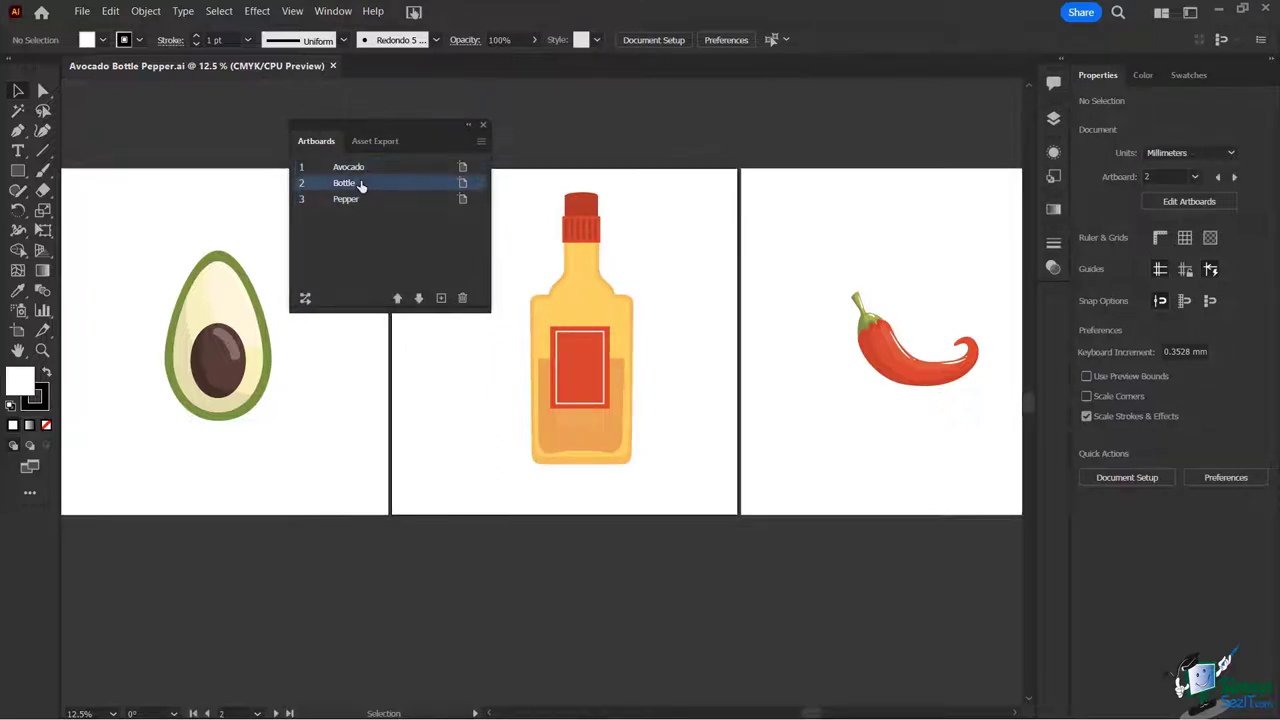
click(366, 202)
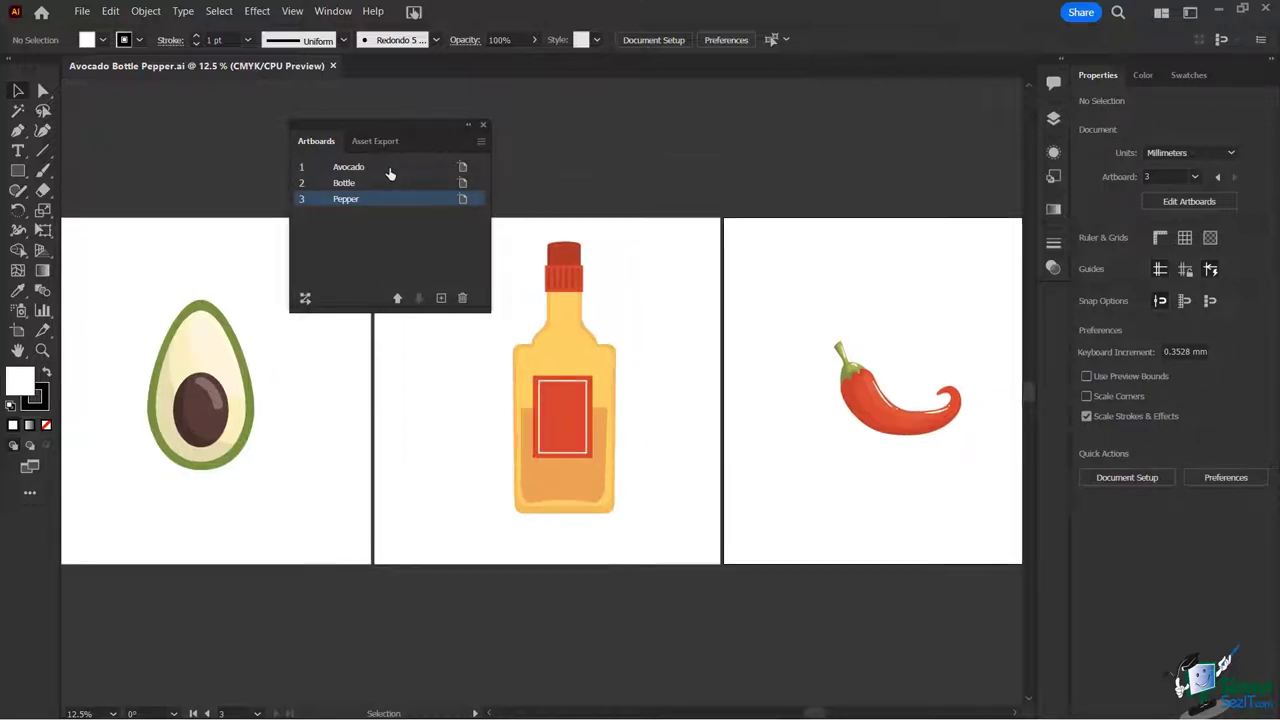
Step: Fit the Avocado, Bottle and Pepper artboards in the view one after another, ending on Pepper
double_click(397, 174)
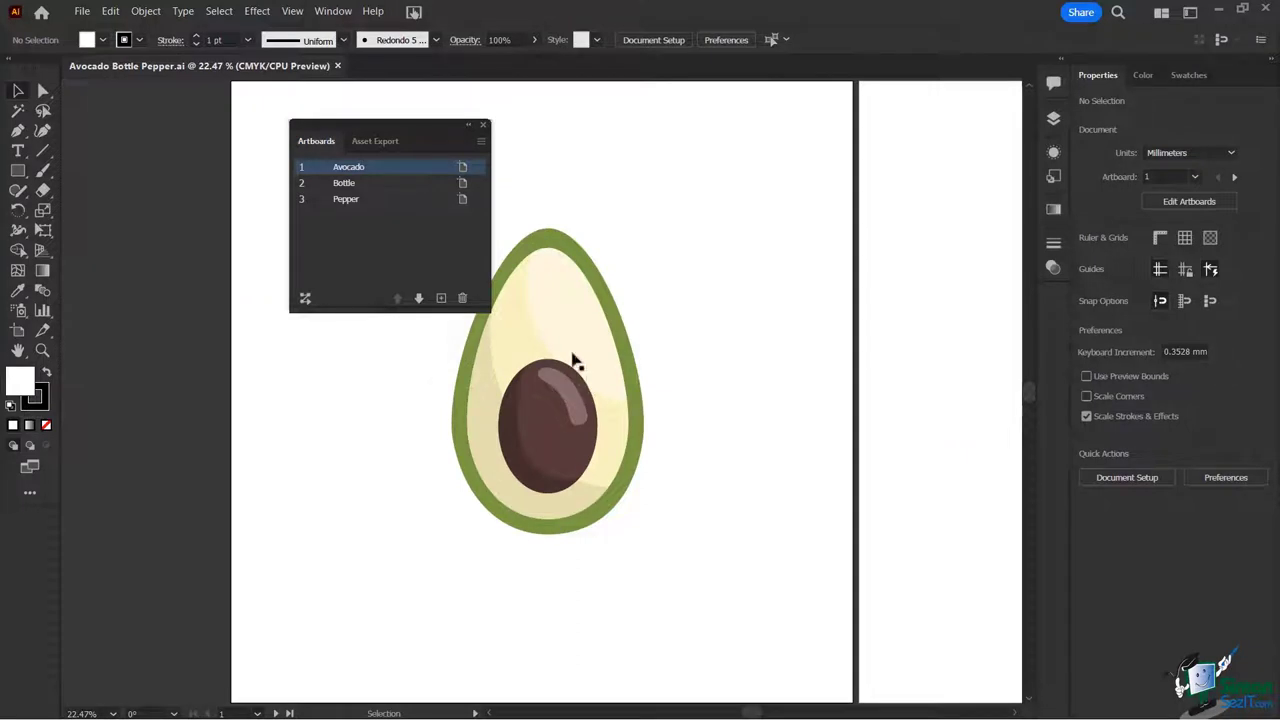
click(400, 190)
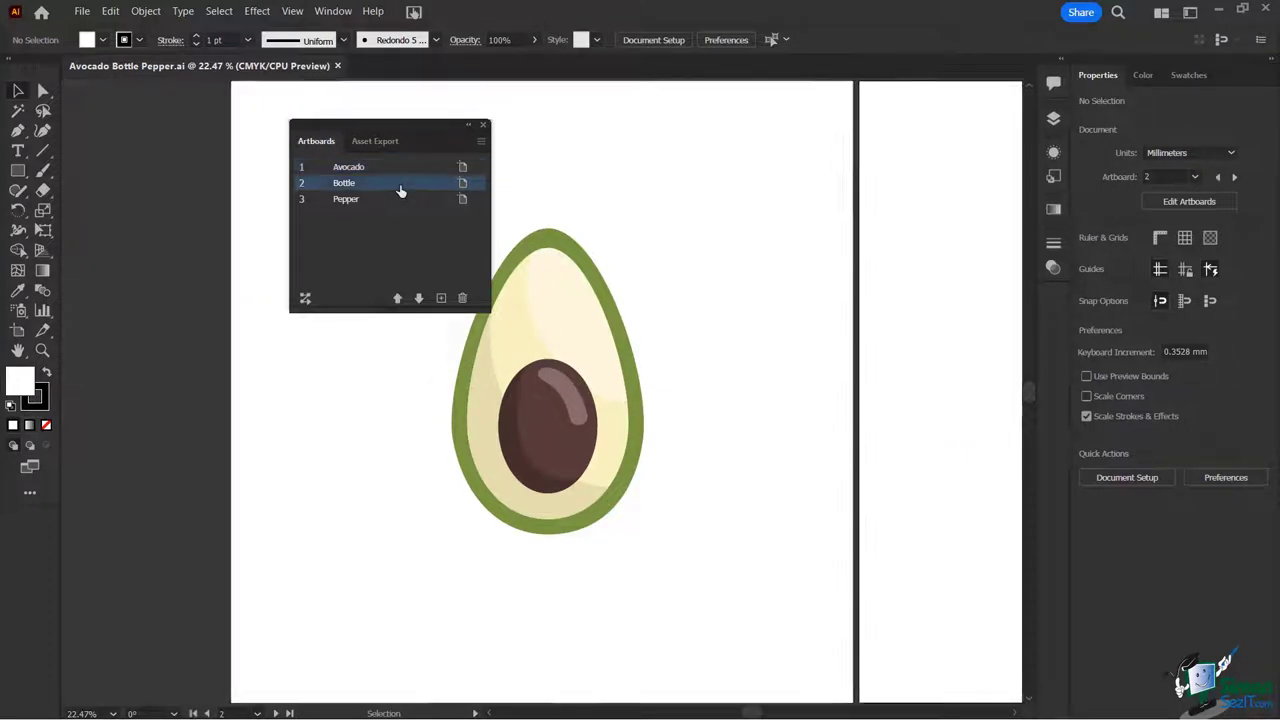
double_click(400, 190)
click(390, 200)
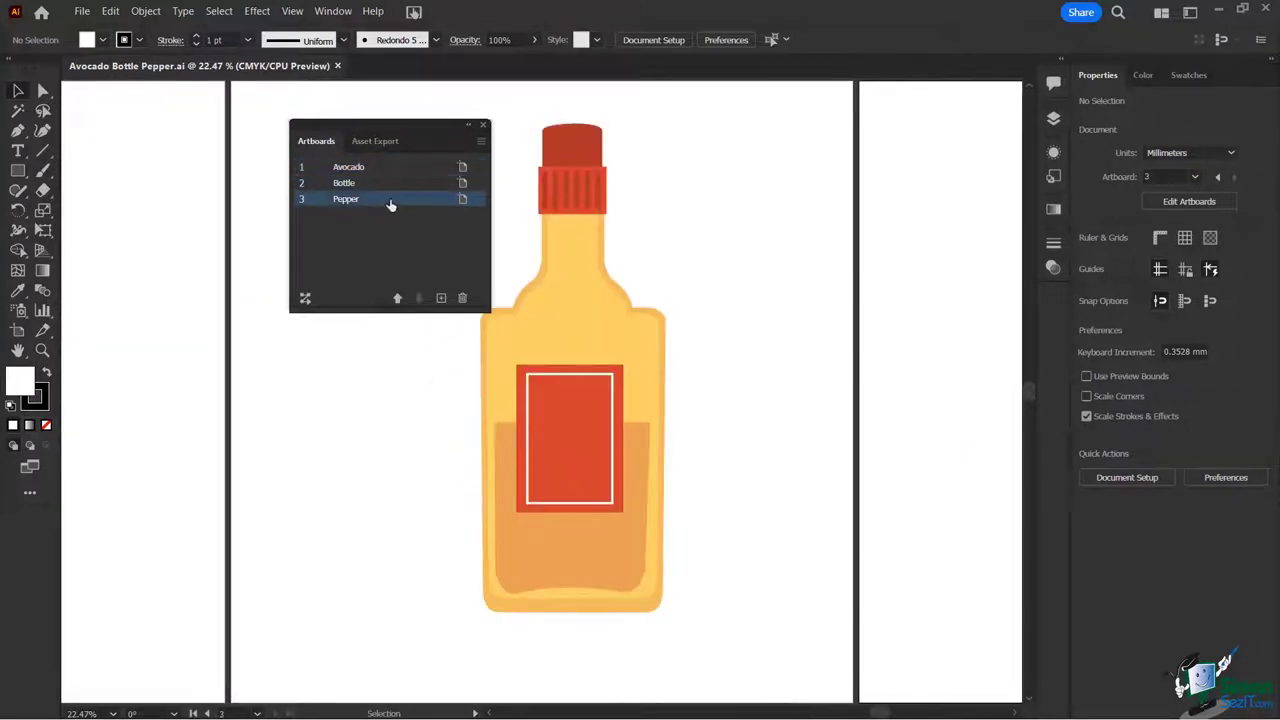
double_click(390, 204)
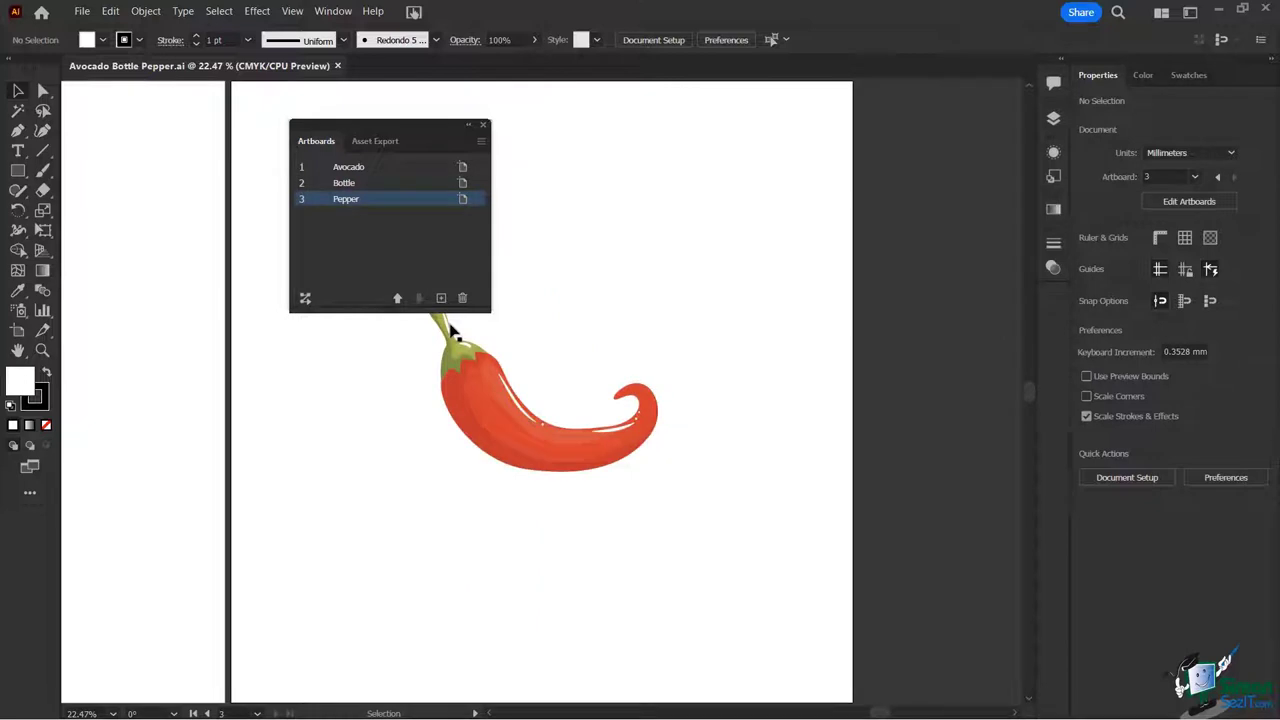
Step: Return to the Avocado artboard and append '!' to its name, making it 'Avocado!'
double_click(403, 172)
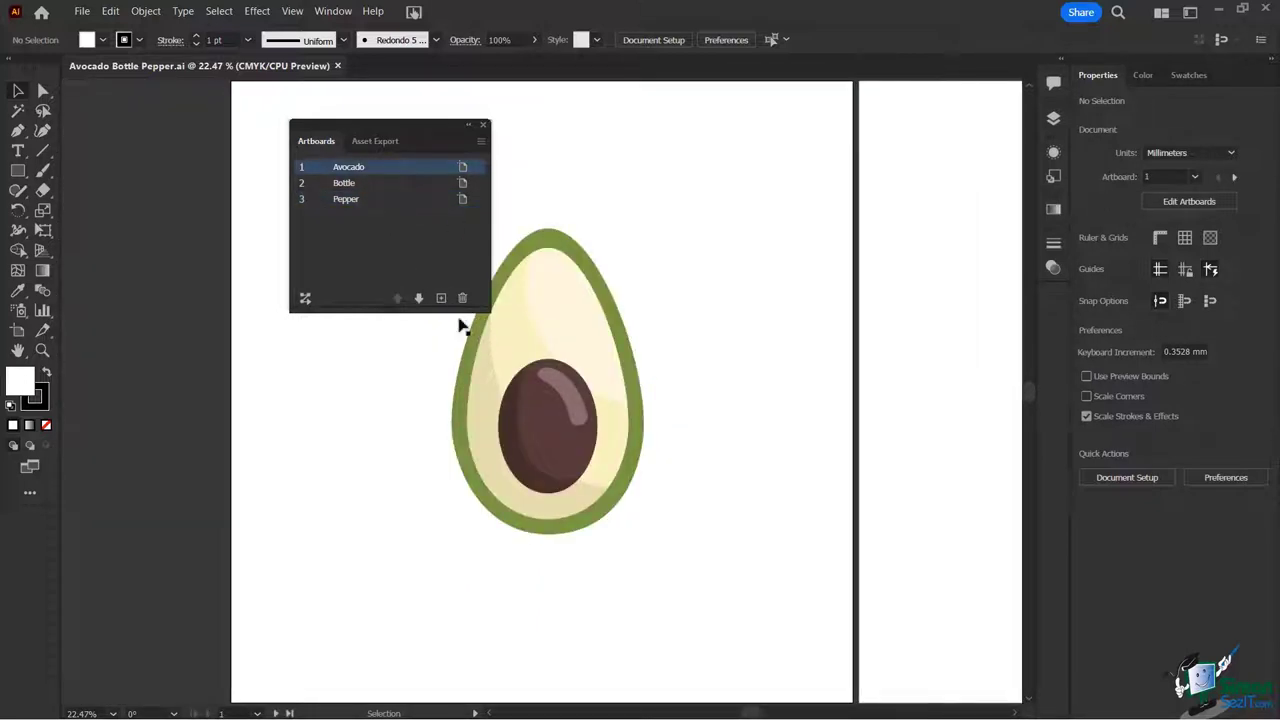
double_click(343, 176)
click(375, 166)
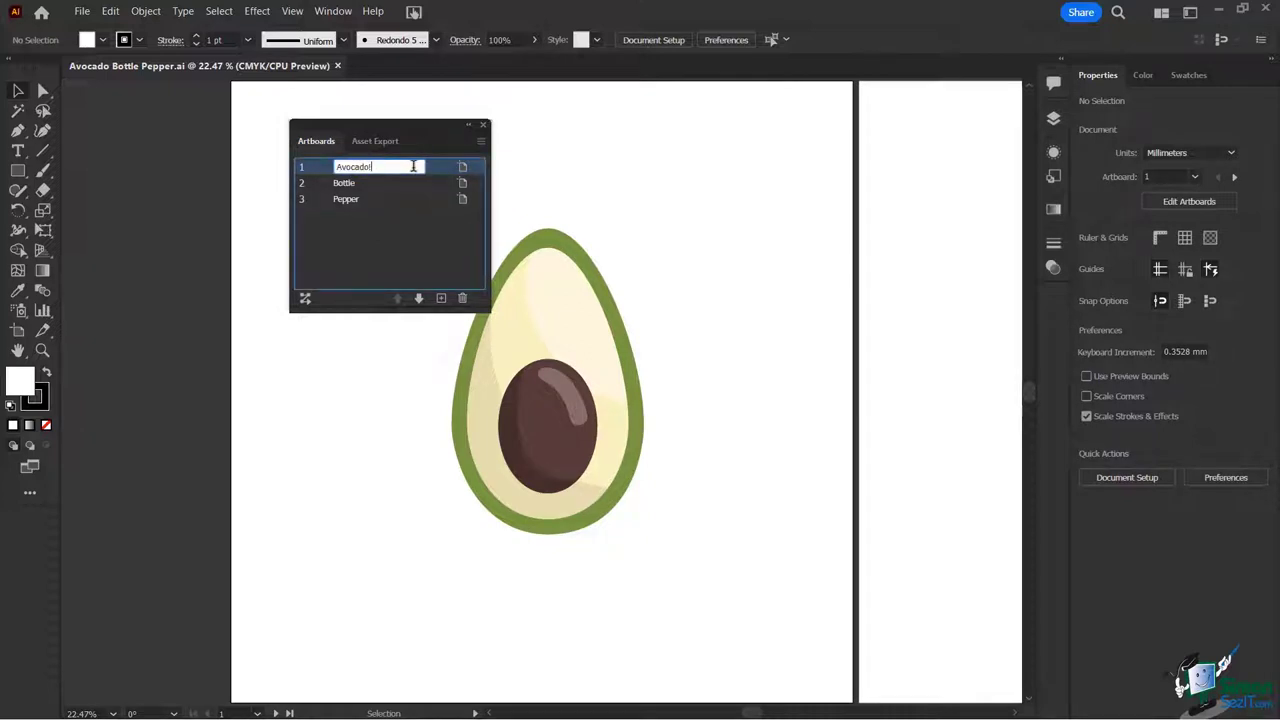
text(!)
key(Return)
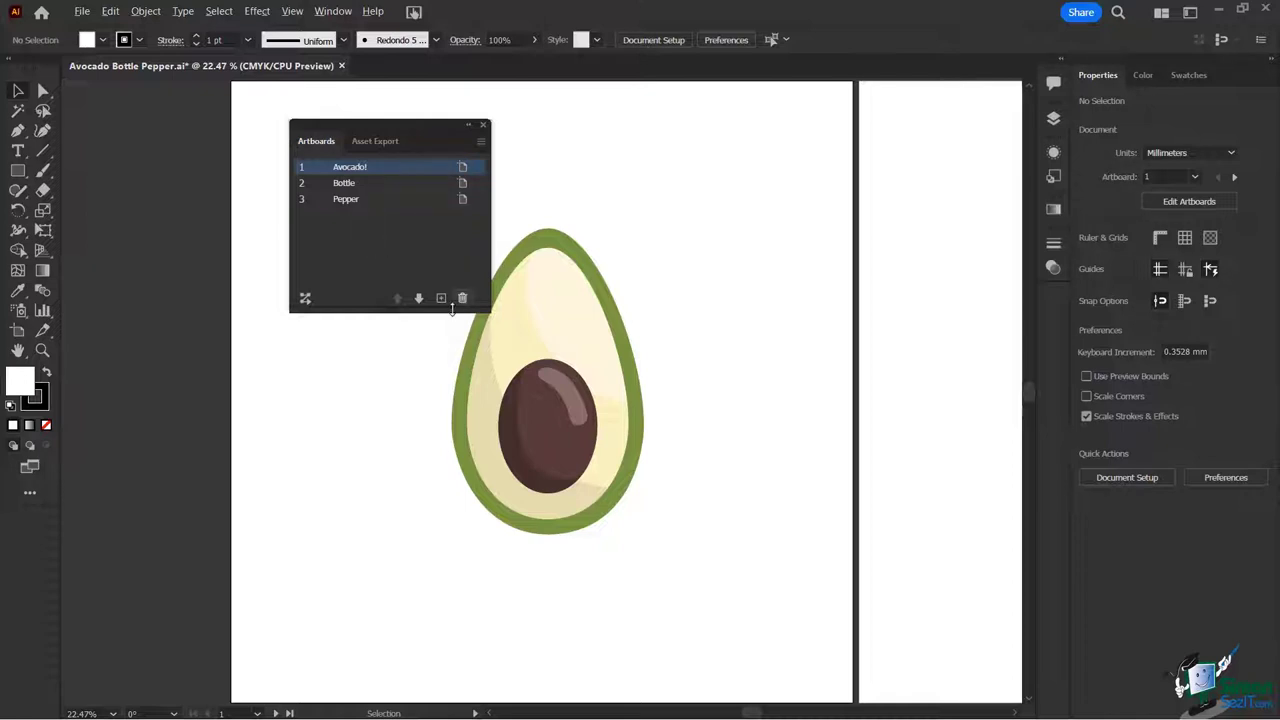
Step: Zoom out twice, pan across the artboards, and add a new blank artboard, Artboard 189
key(ctrl+minus)
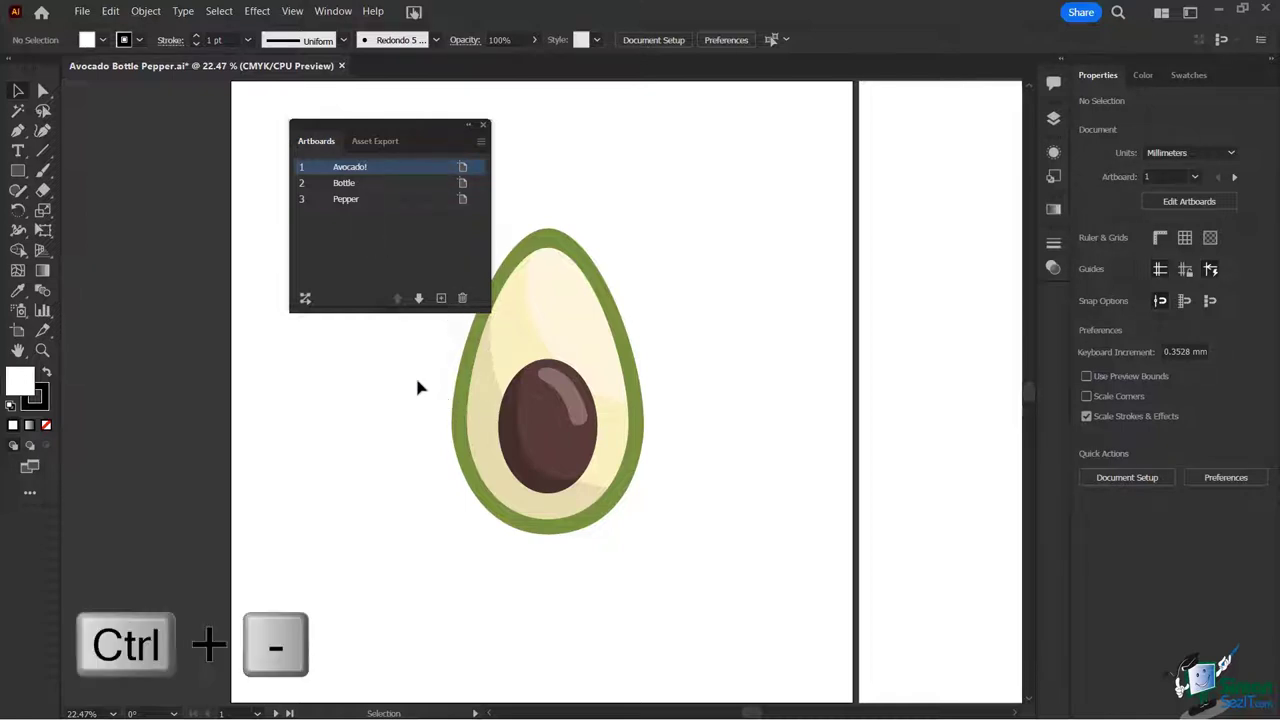
key(ctrl+minus)
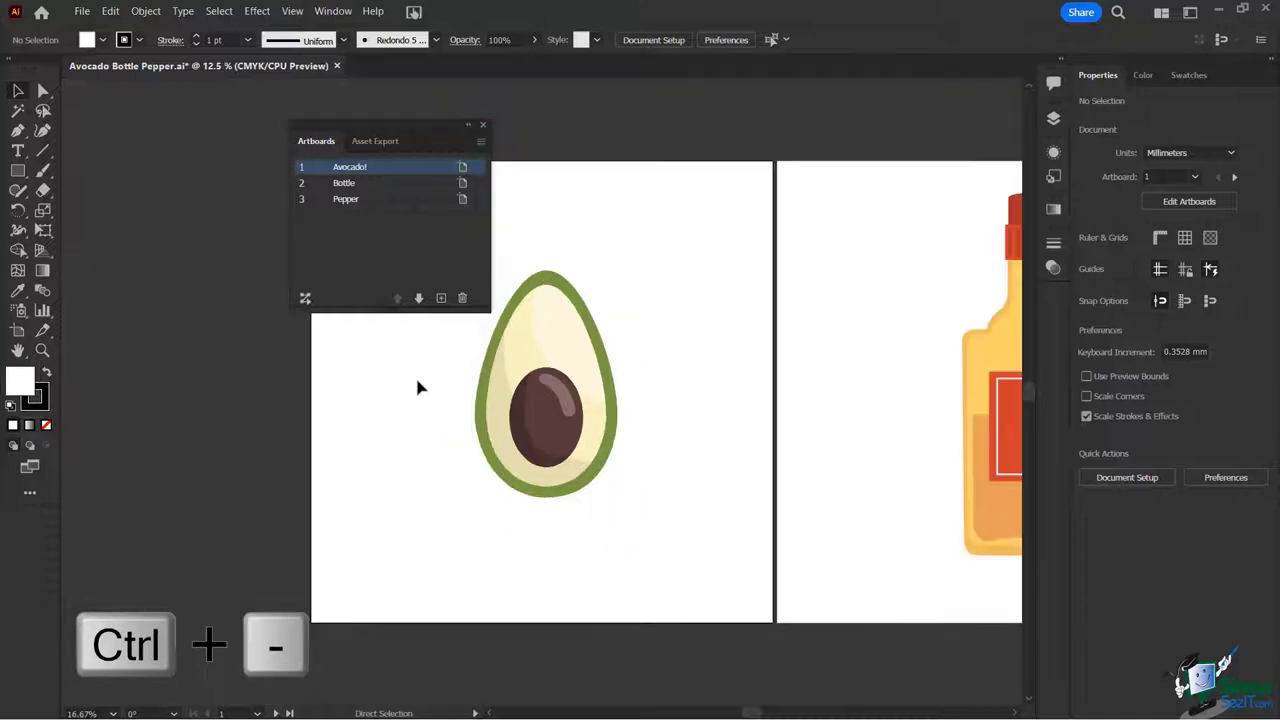
key(space)
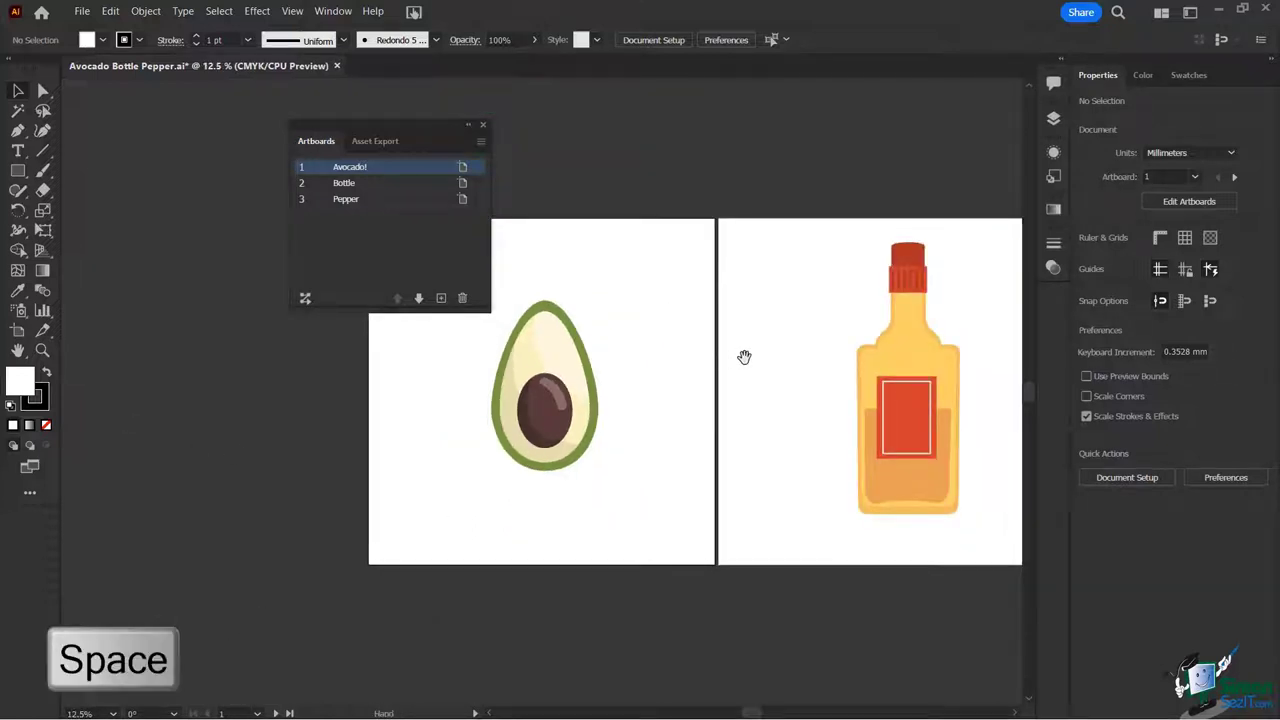
drag(743, 357, 257, 346)
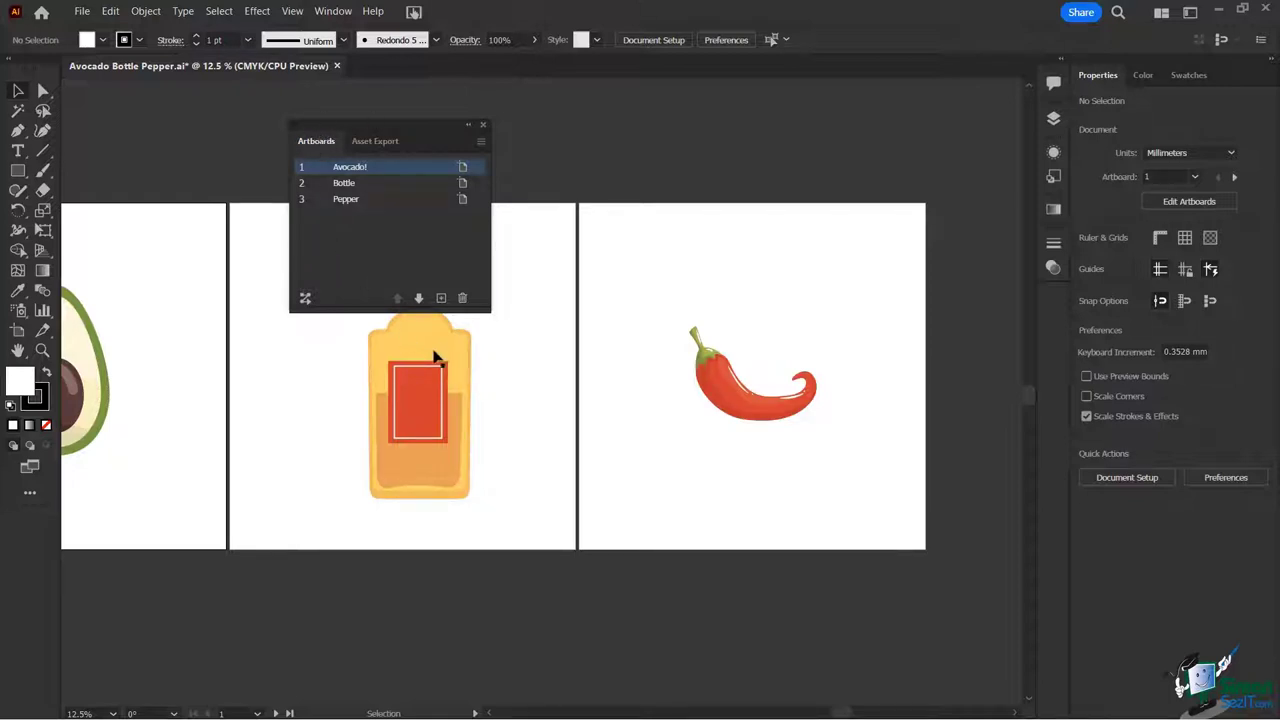
click(441, 299)
scroll(621, 376, down, 2)
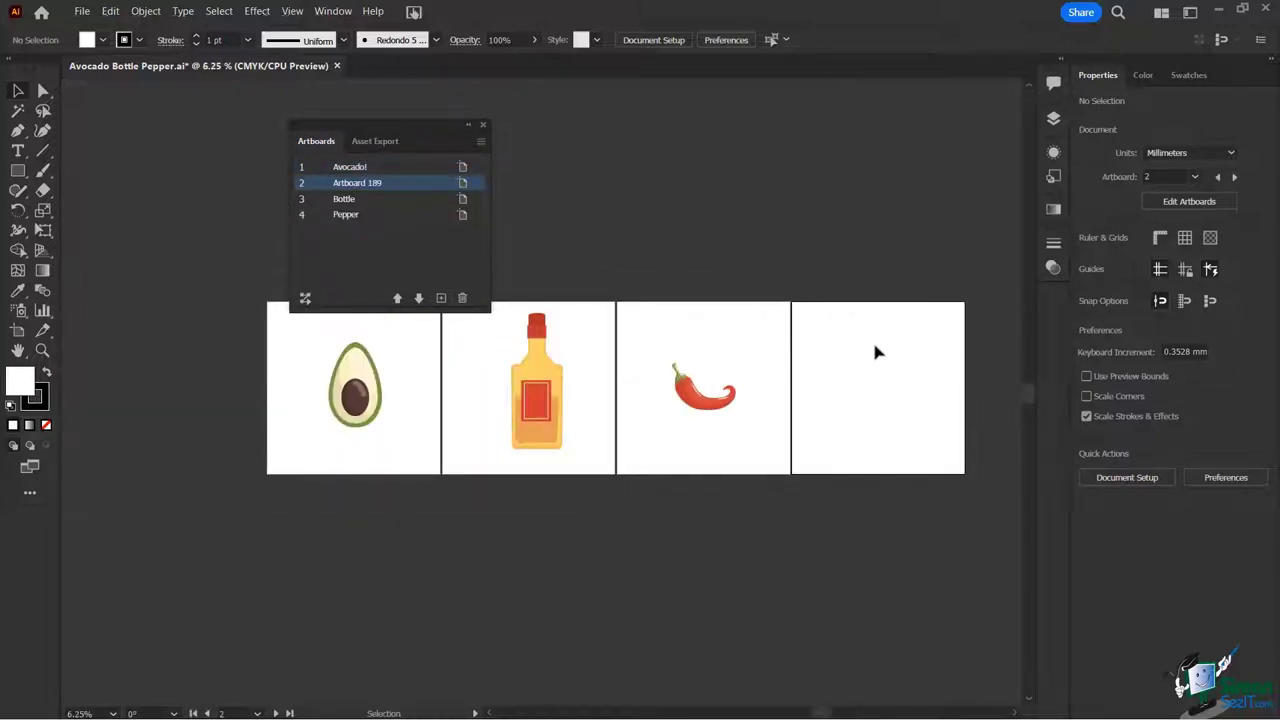
Step: Rename Artboard 189 to 'Cucumber', then zoom out and move the Artboards panel off the pepper
double_click(352, 184)
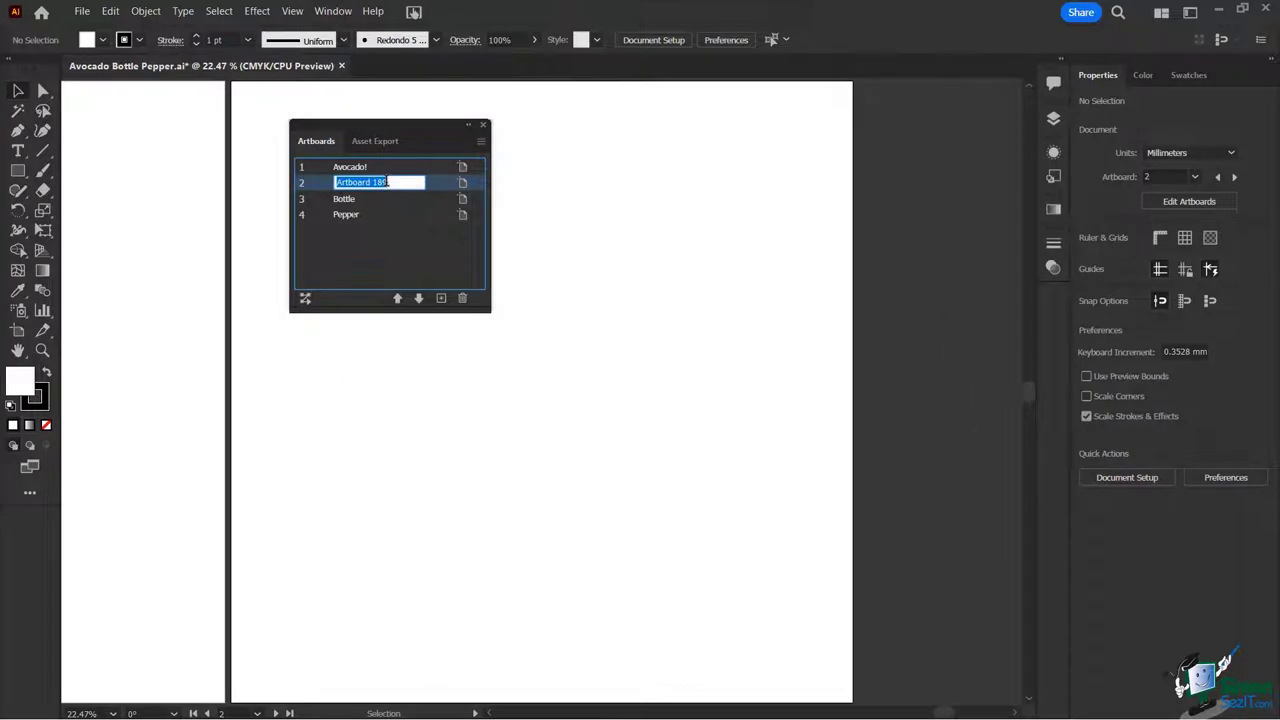
text(Cucumber)
key(Return)
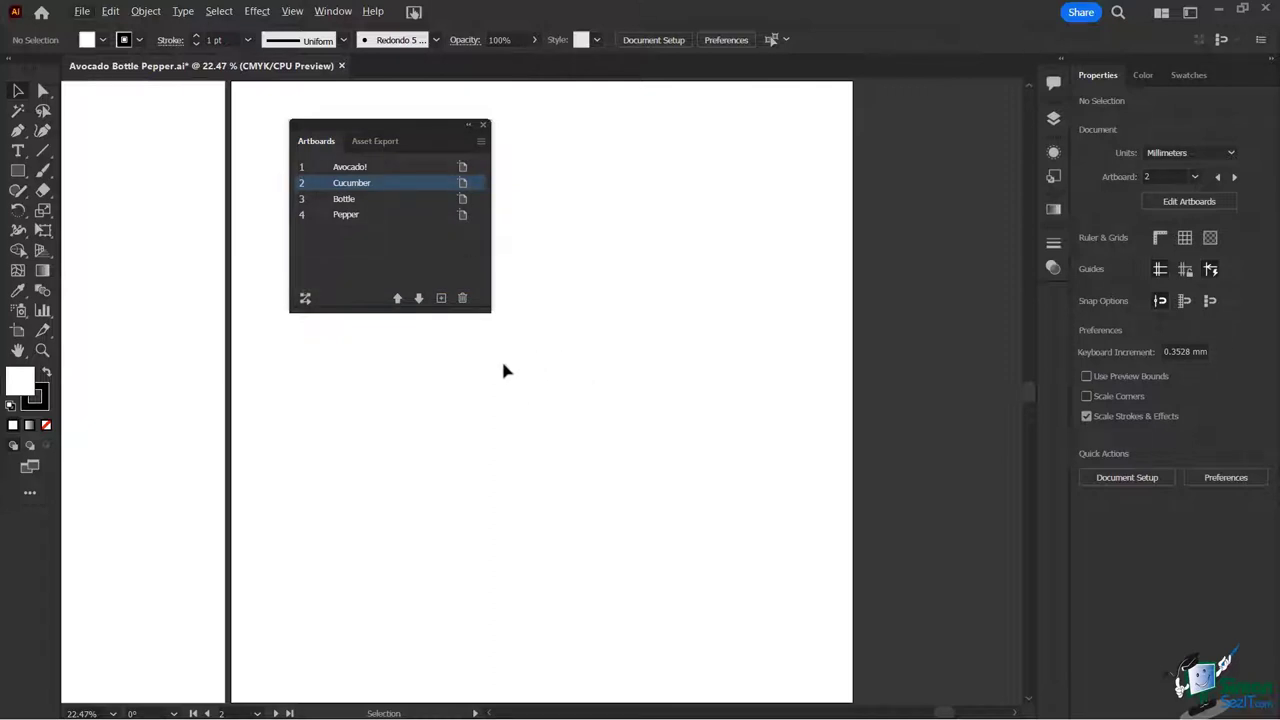
key(ctrl+minus)
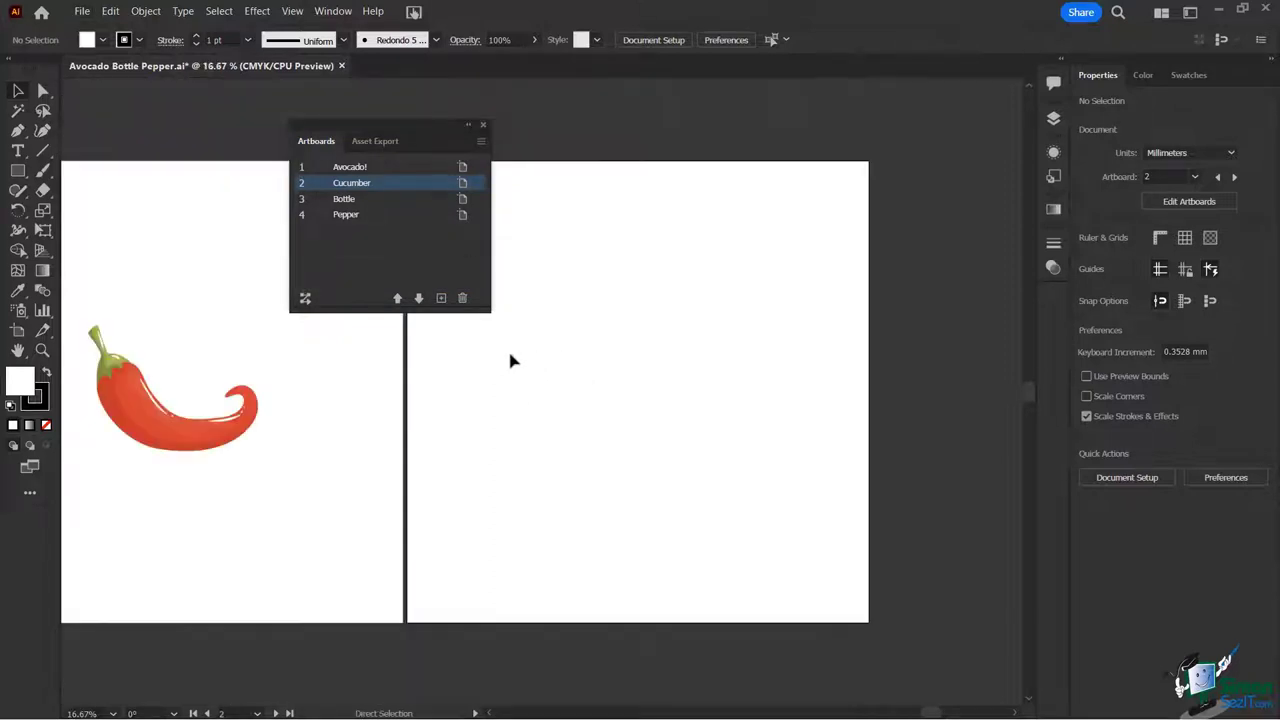
drag(365, 130, 531, 117)
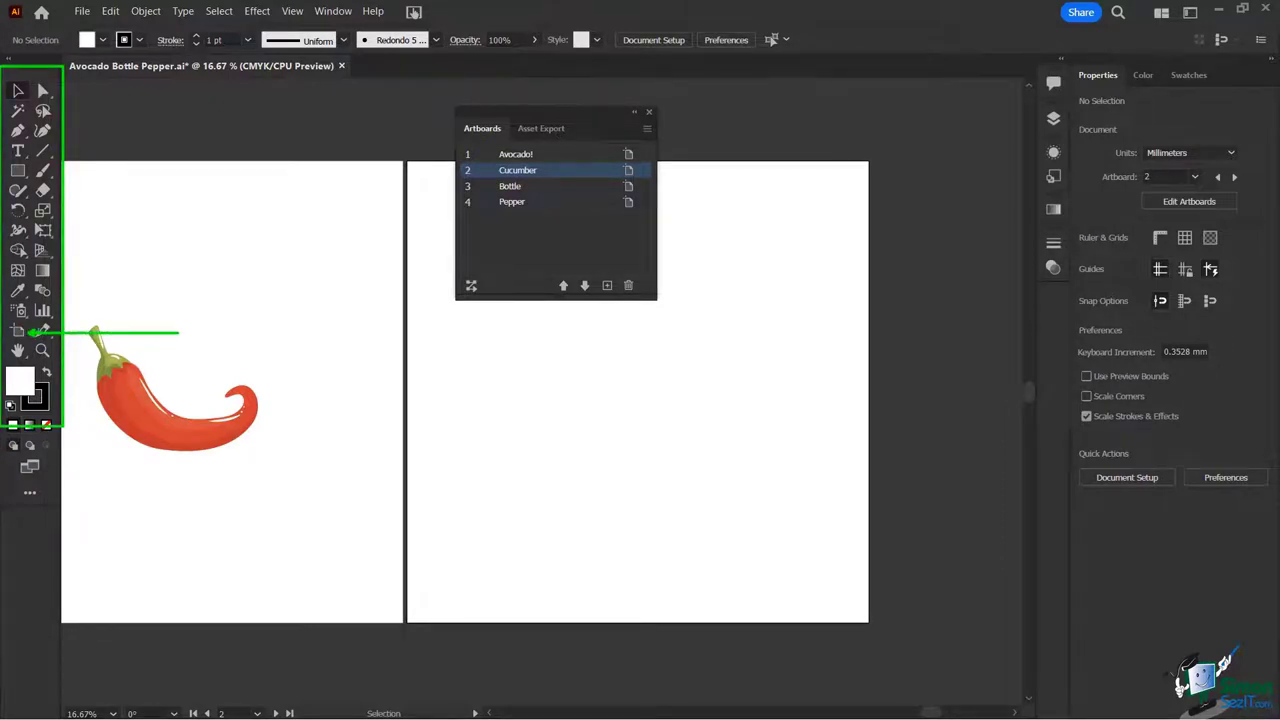
Step: With the Artboard tool, zoom and pan until Avocado, Bottle, Pepper and Cucumber are all in view
click(18, 330)
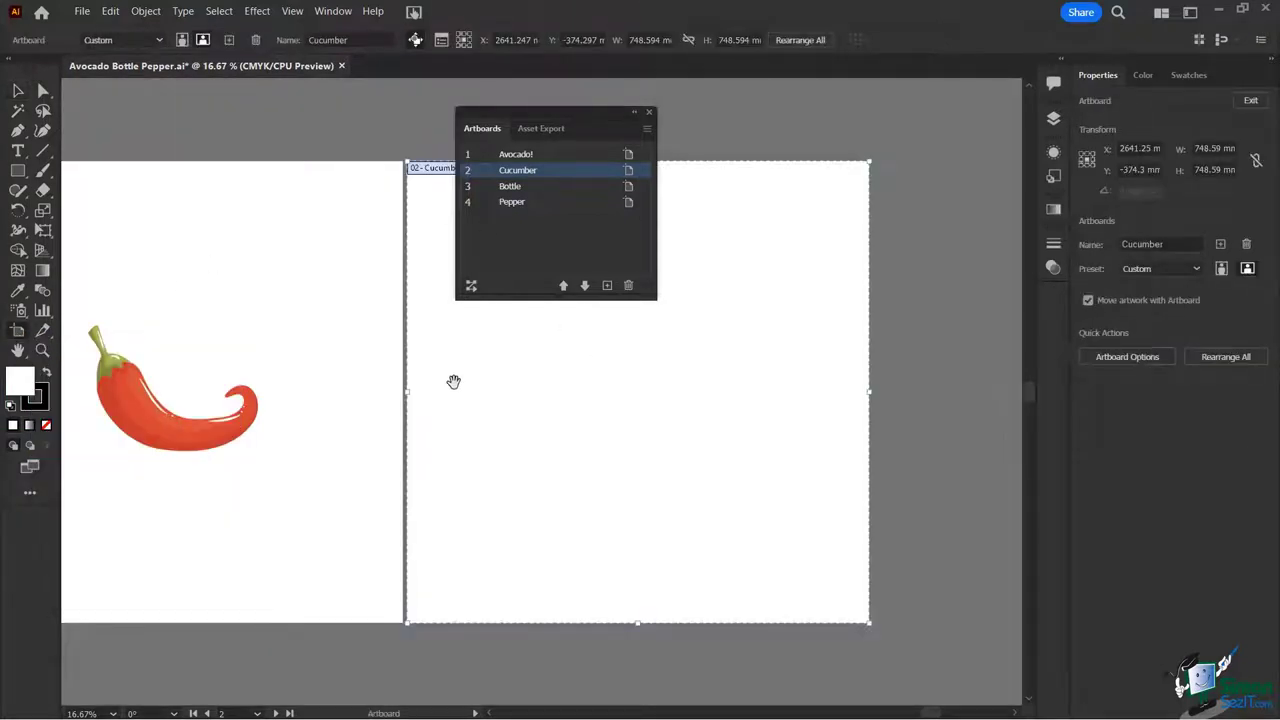
key(ctrl+minus)
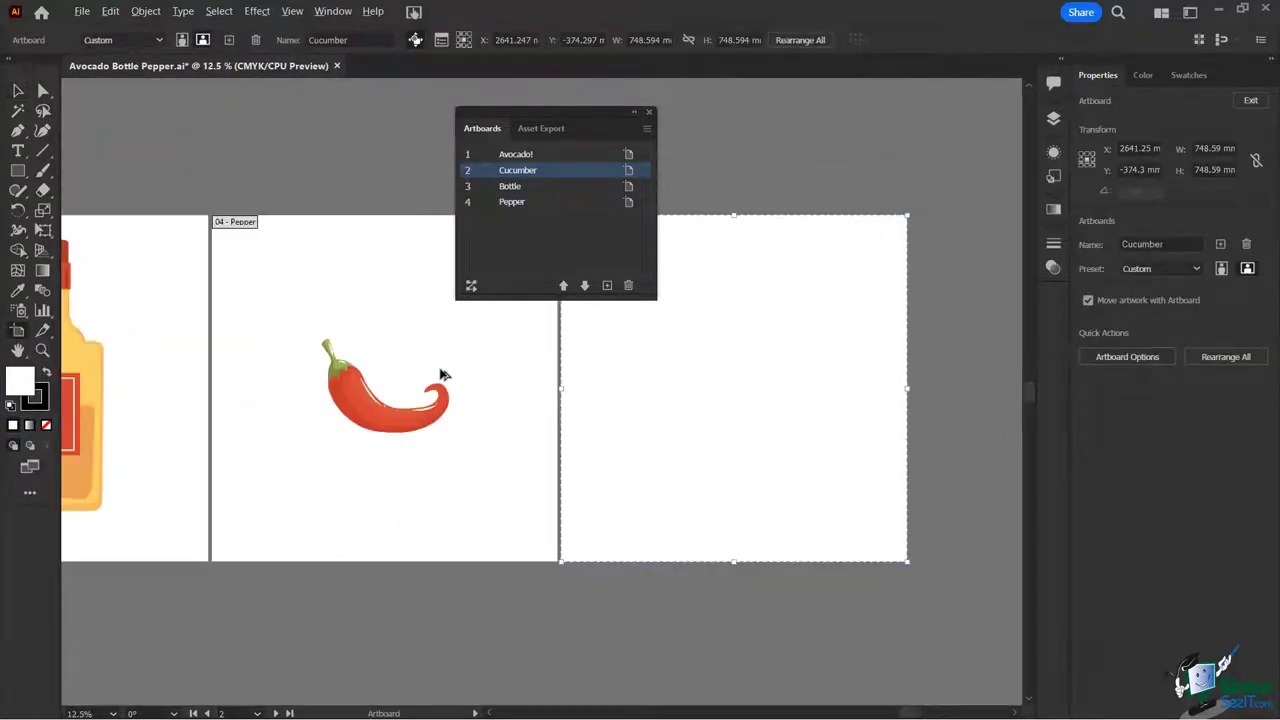
drag(331, 289, 983, 297)
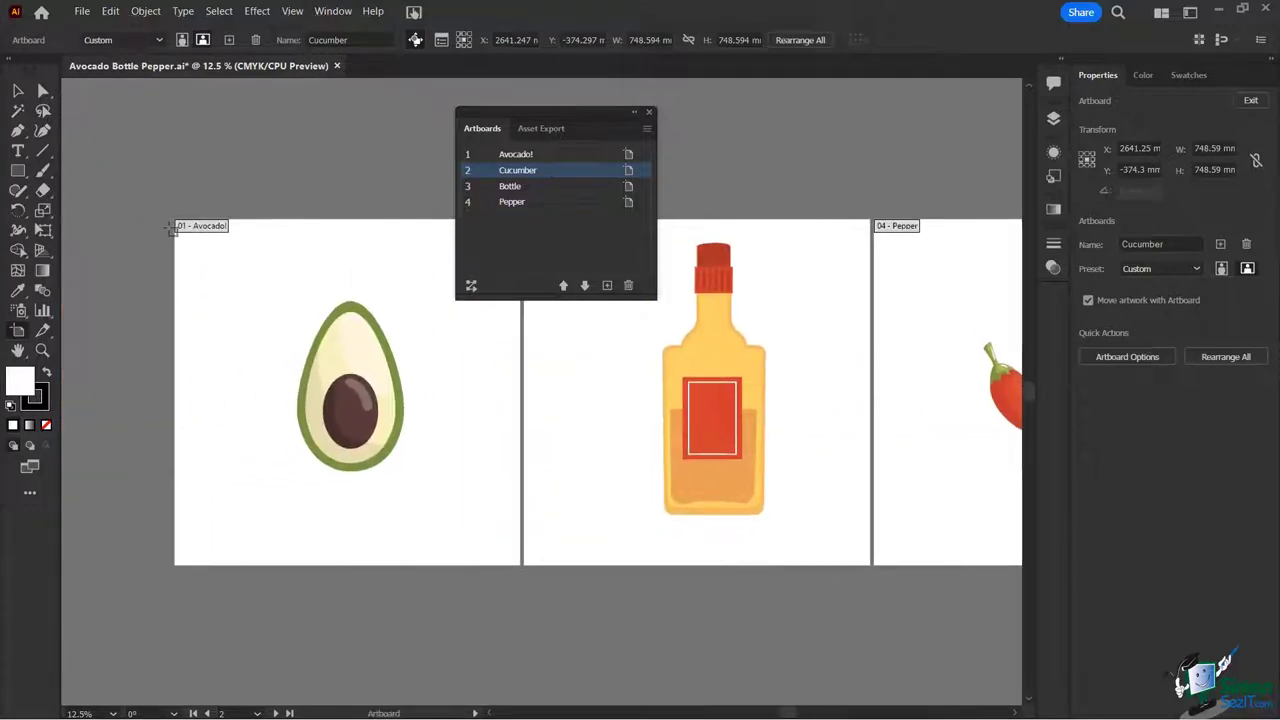
click(208, 227)
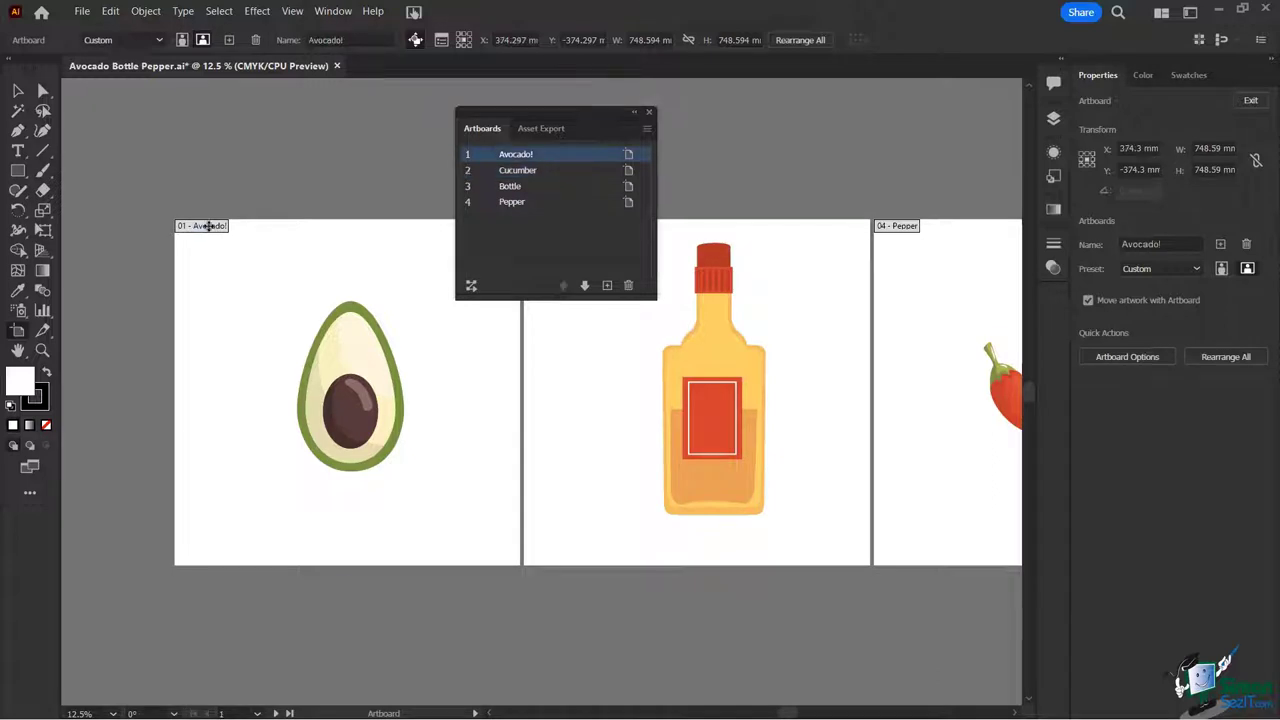
key(Escape)
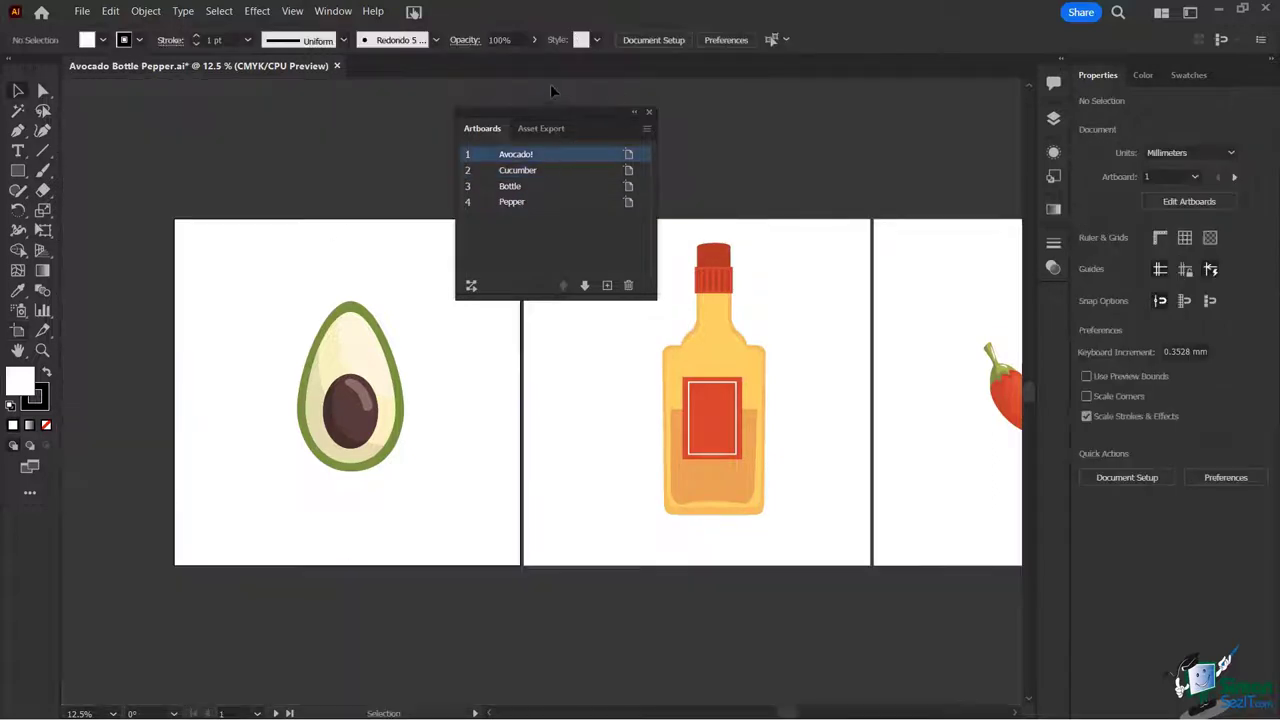
drag(530, 112, 286, 487)
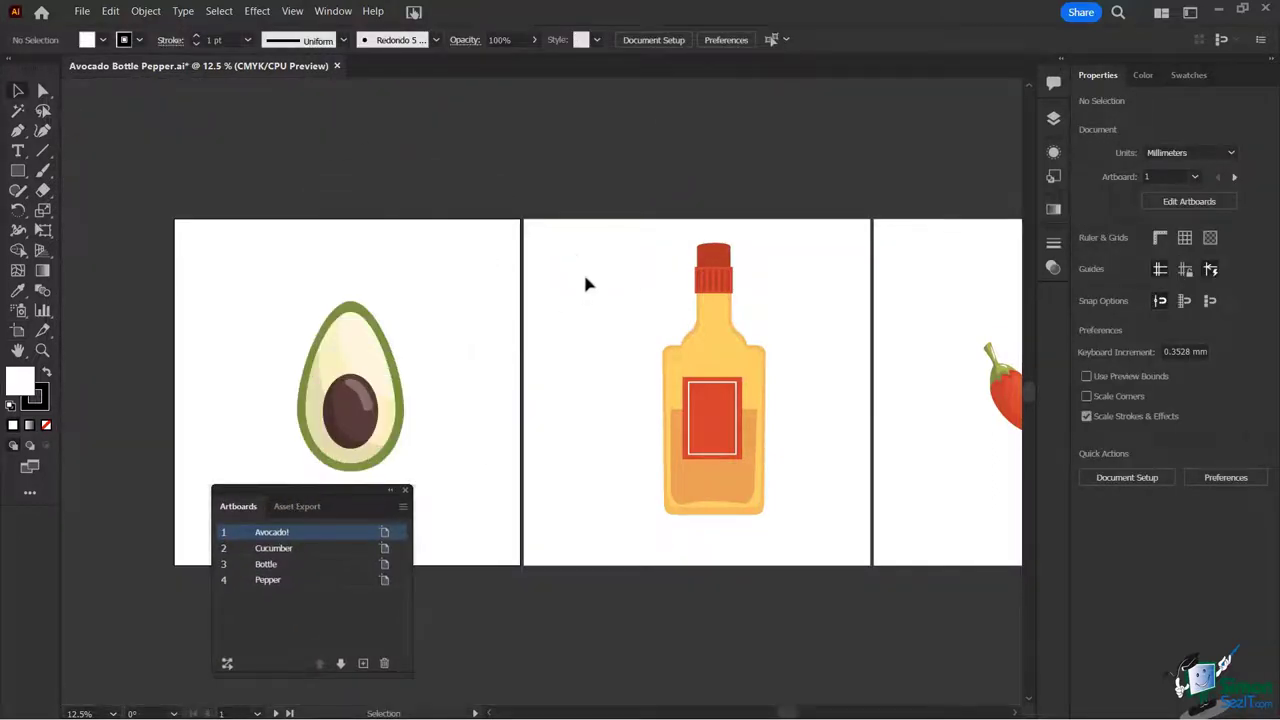
click(18, 330)
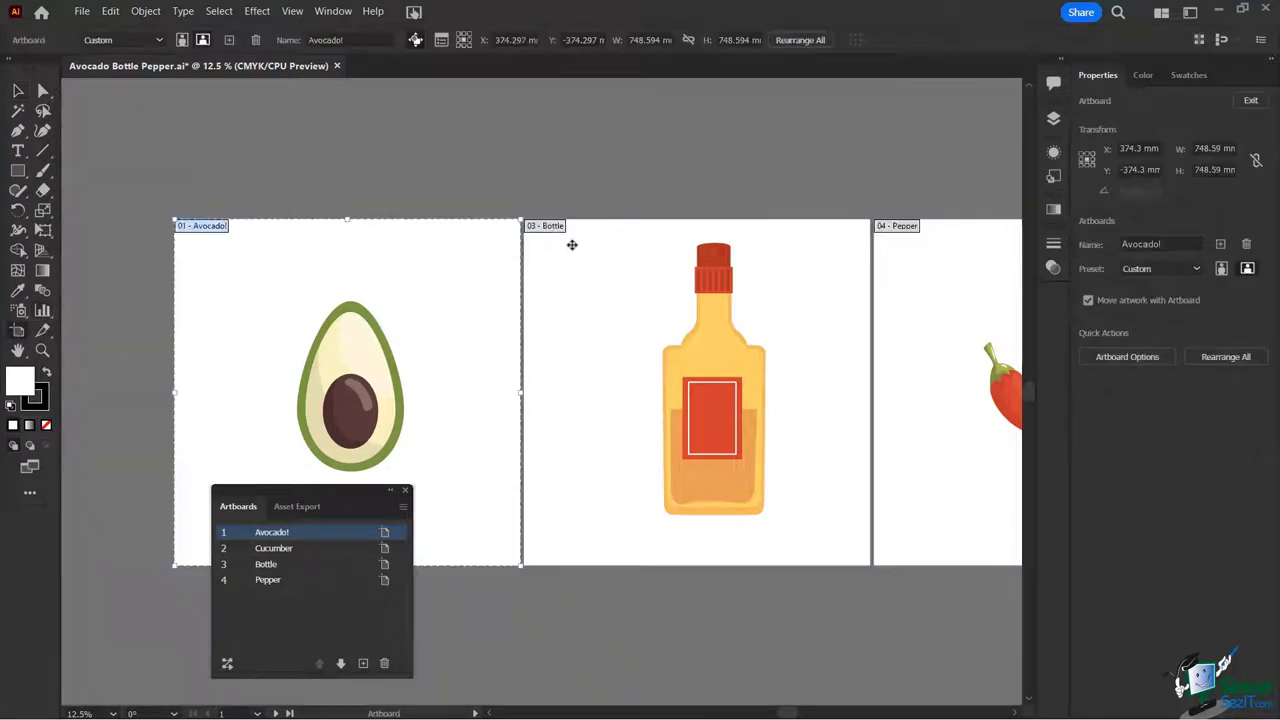
click(553, 226)
click(886, 224)
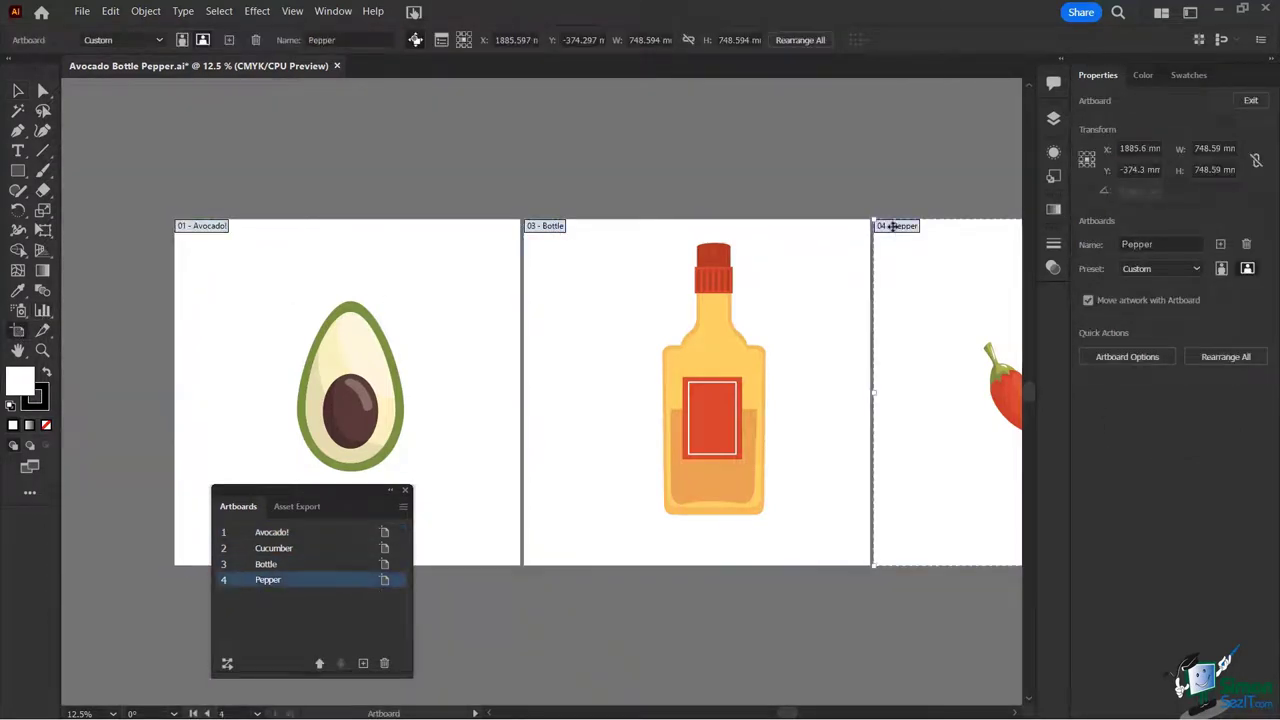
scroll(754, 291, down, 1)
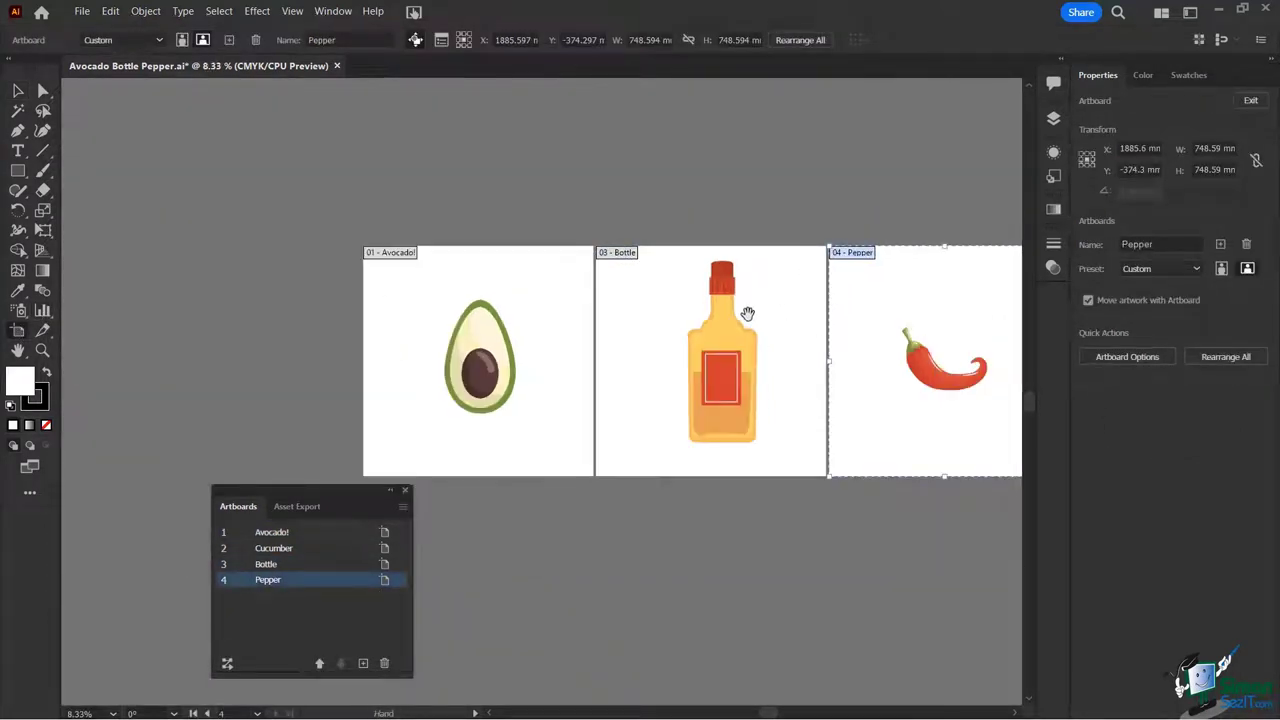
drag(699, 229, 538, 128)
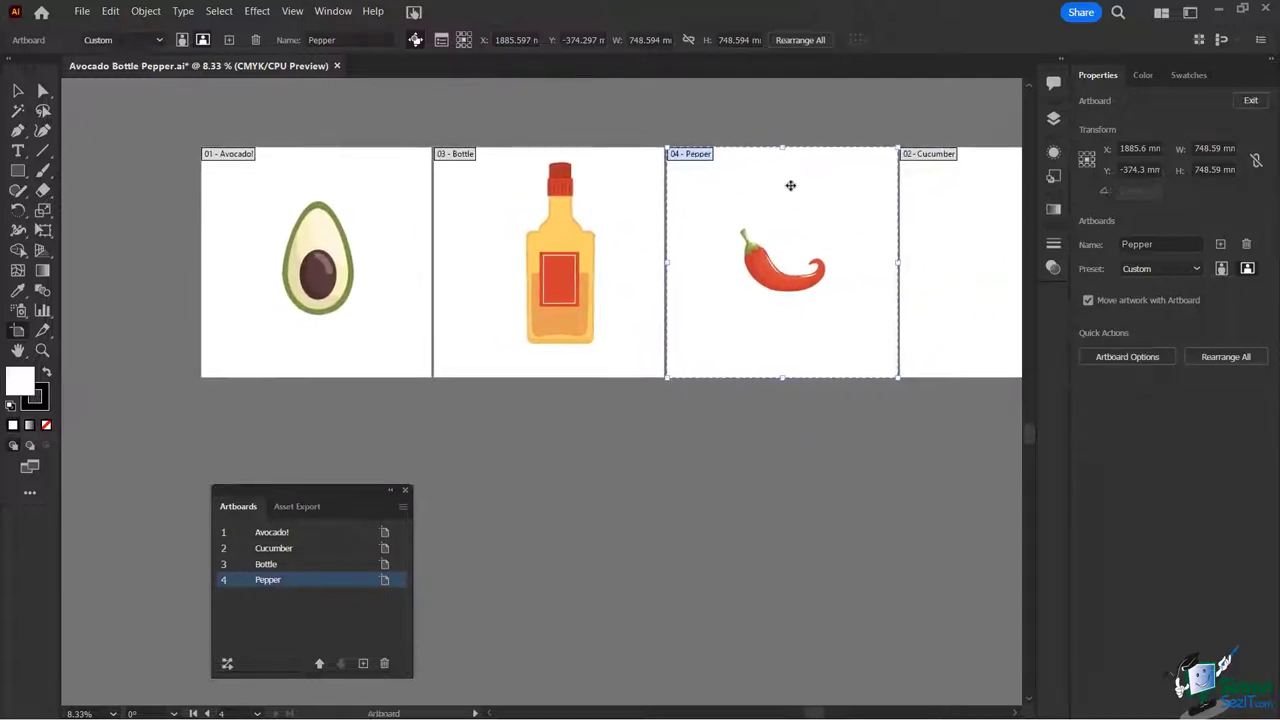
Step: Drag Cucumber below Avocado and Pepper below Bottle, then exit artboard editing
click(910, 156)
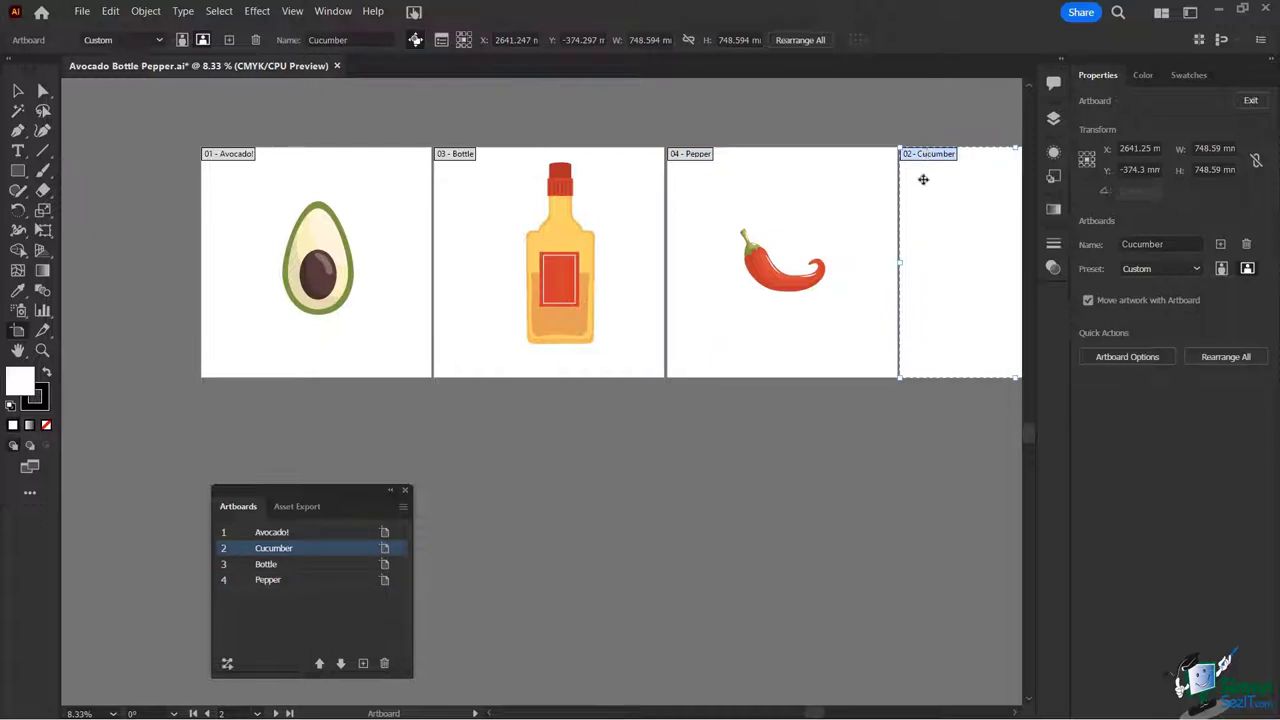
drag(923, 177, 226, 390)
click(690, 154)
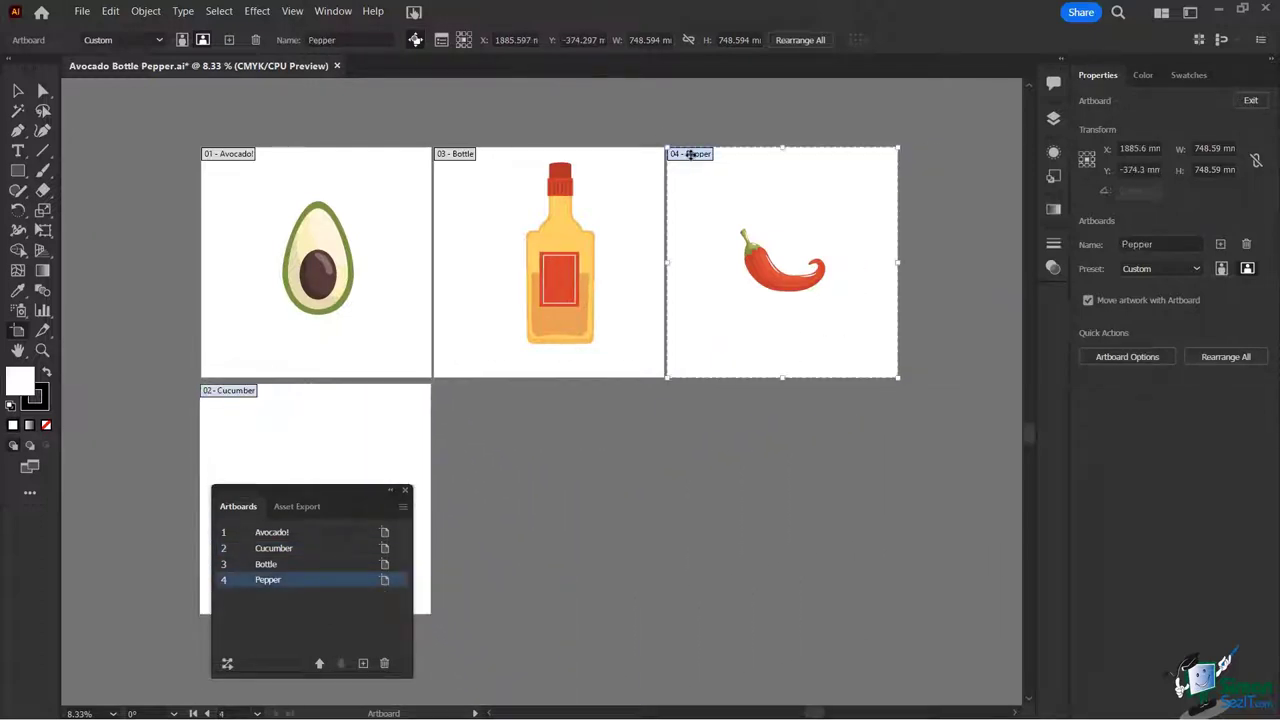
drag(690, 154, 458, 393)
drag(544, 376, 545, 377)
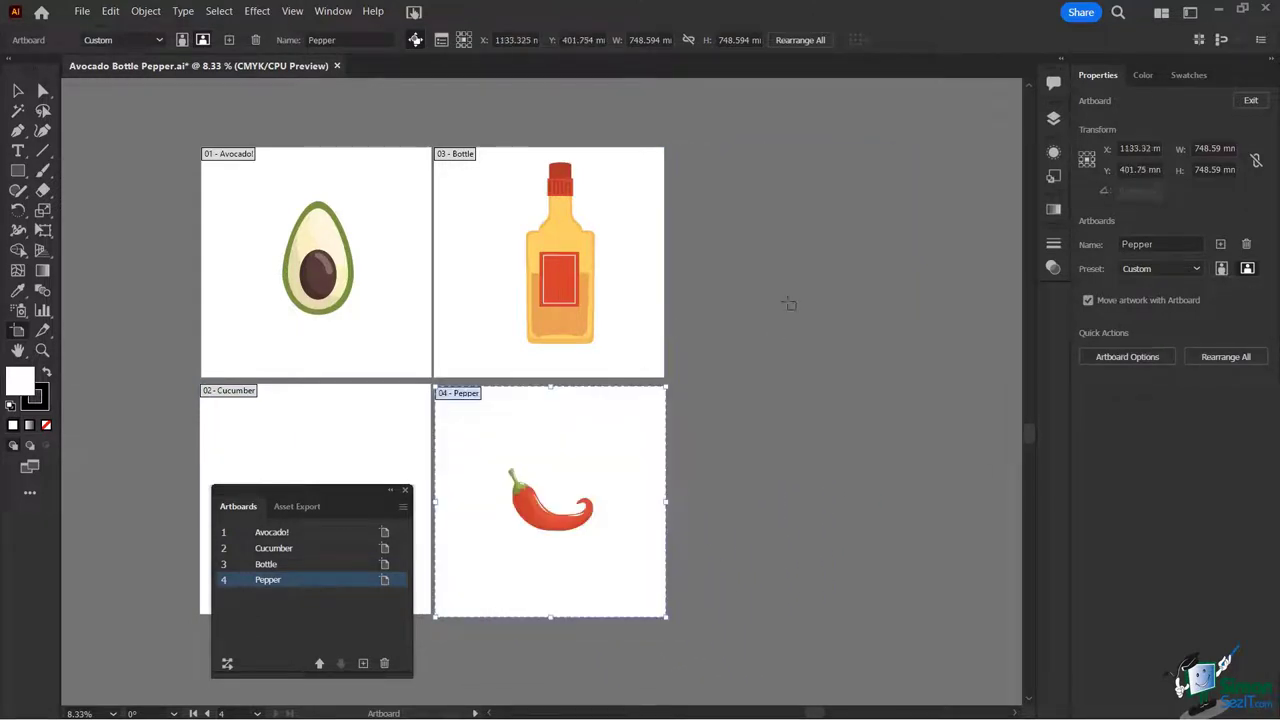
click(791, 300)
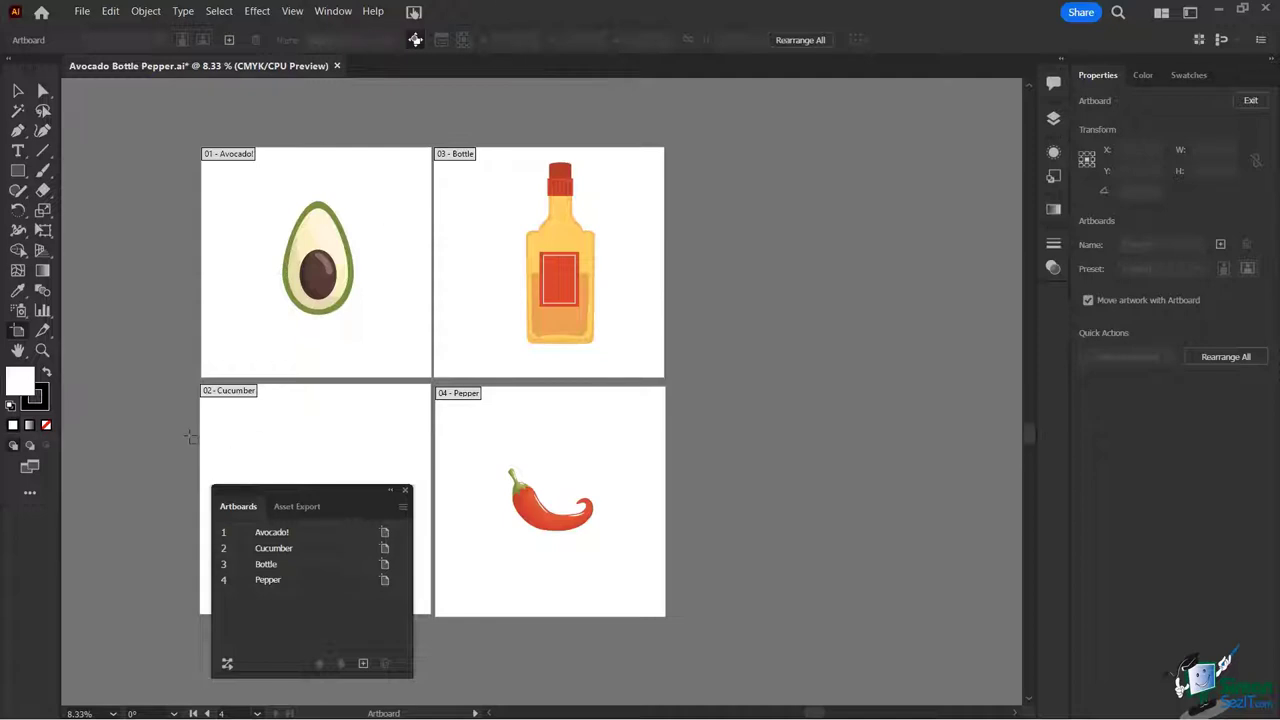
click(17, 90)
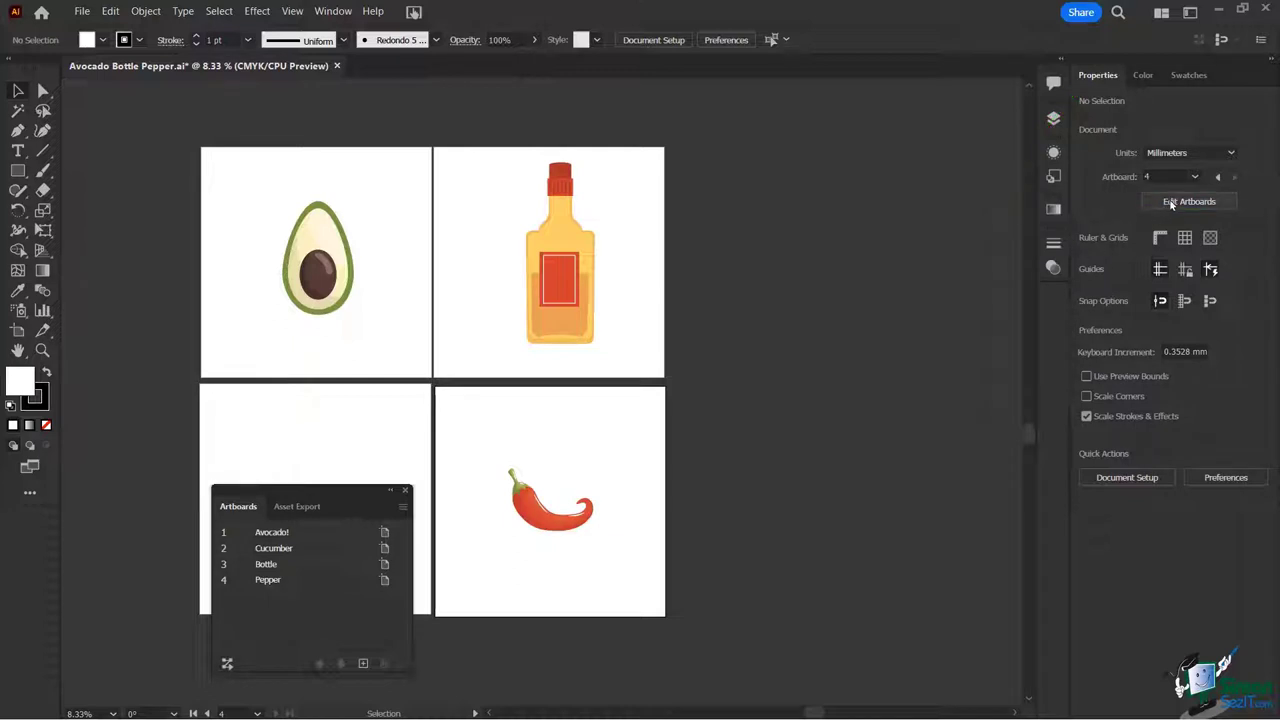
Step: Make the Avocado! artboard the active artboard
click(1172, 203)
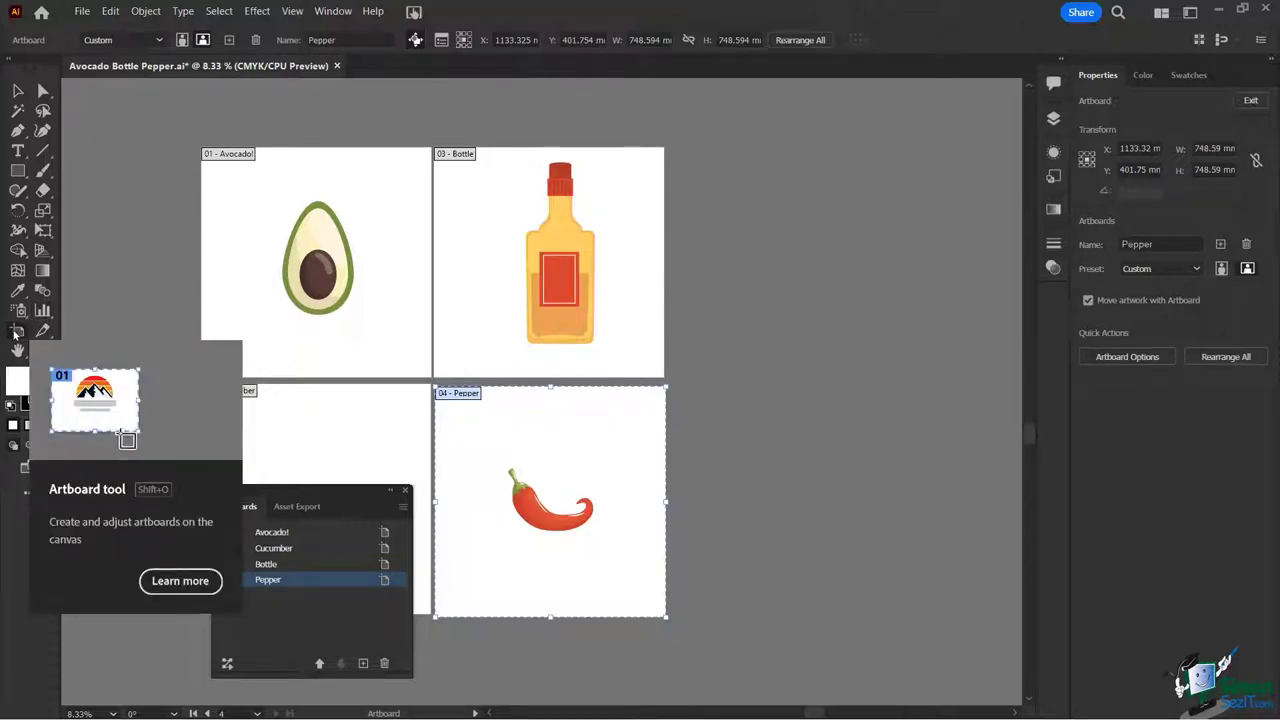
click(17, 90)
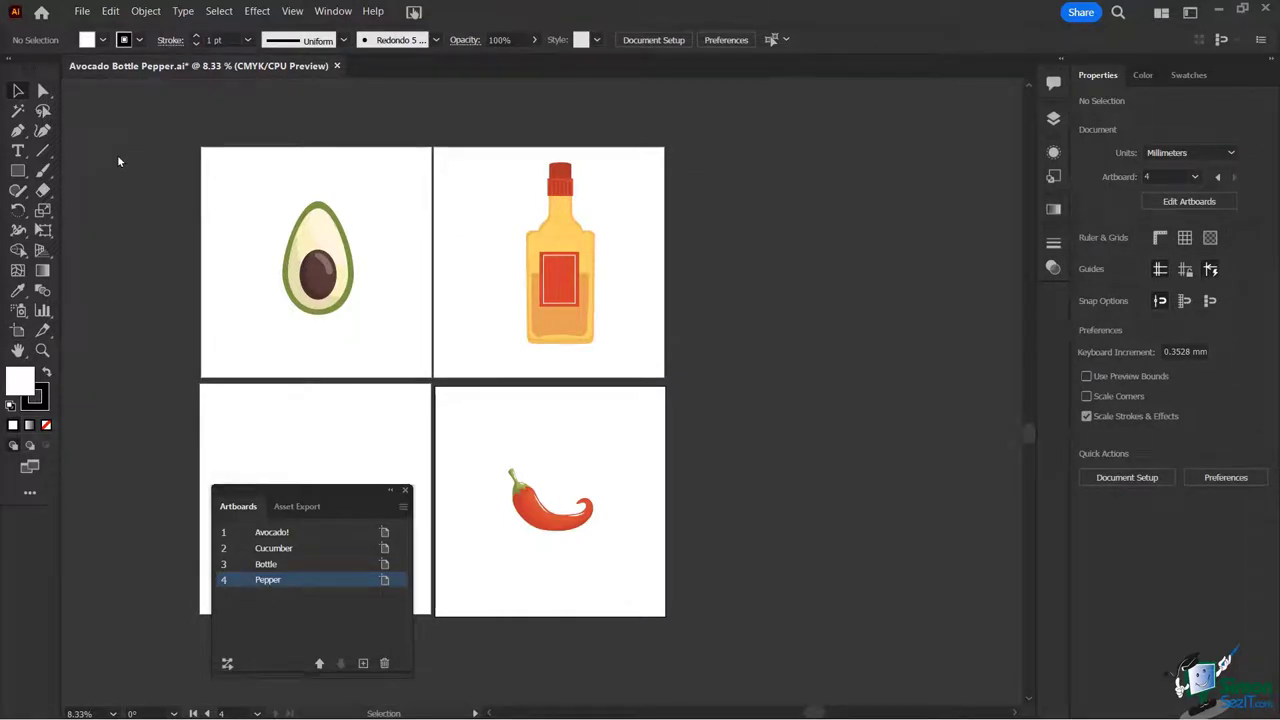
click(245, 175)
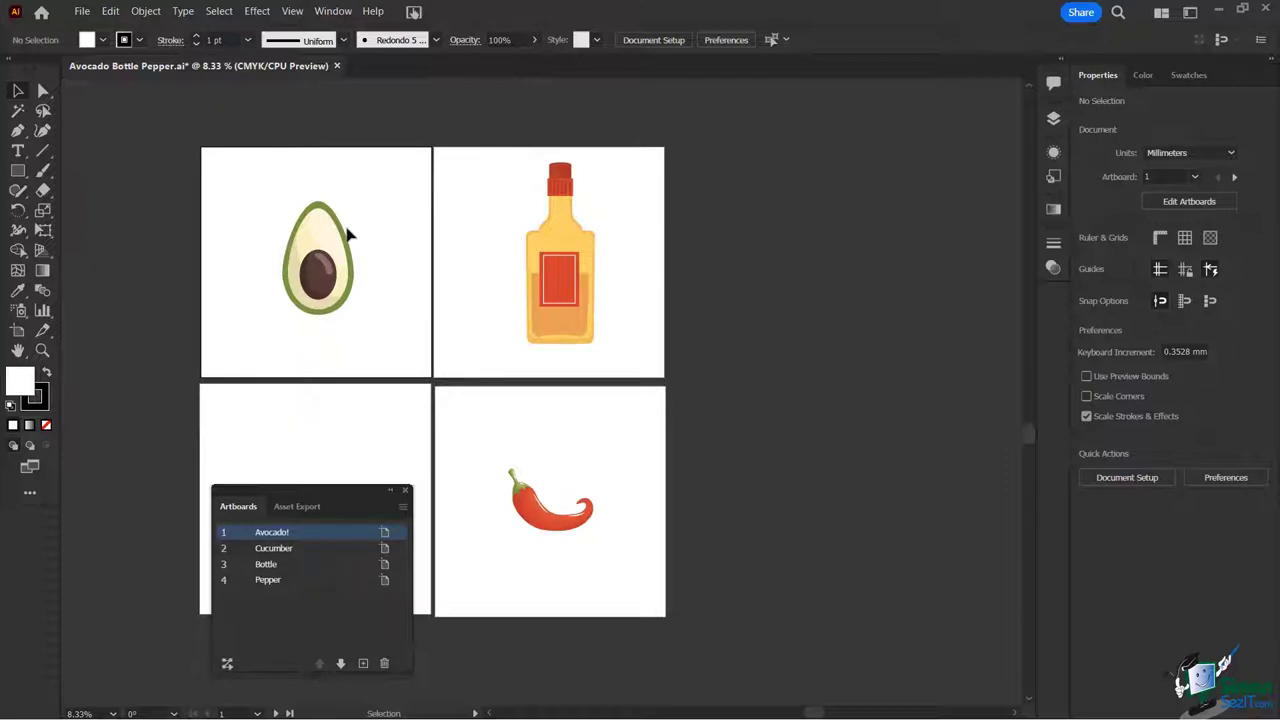
Step: Open File > Export > Export for Screens, showing PNG at 1x on the Assets tab
click(82, 11)
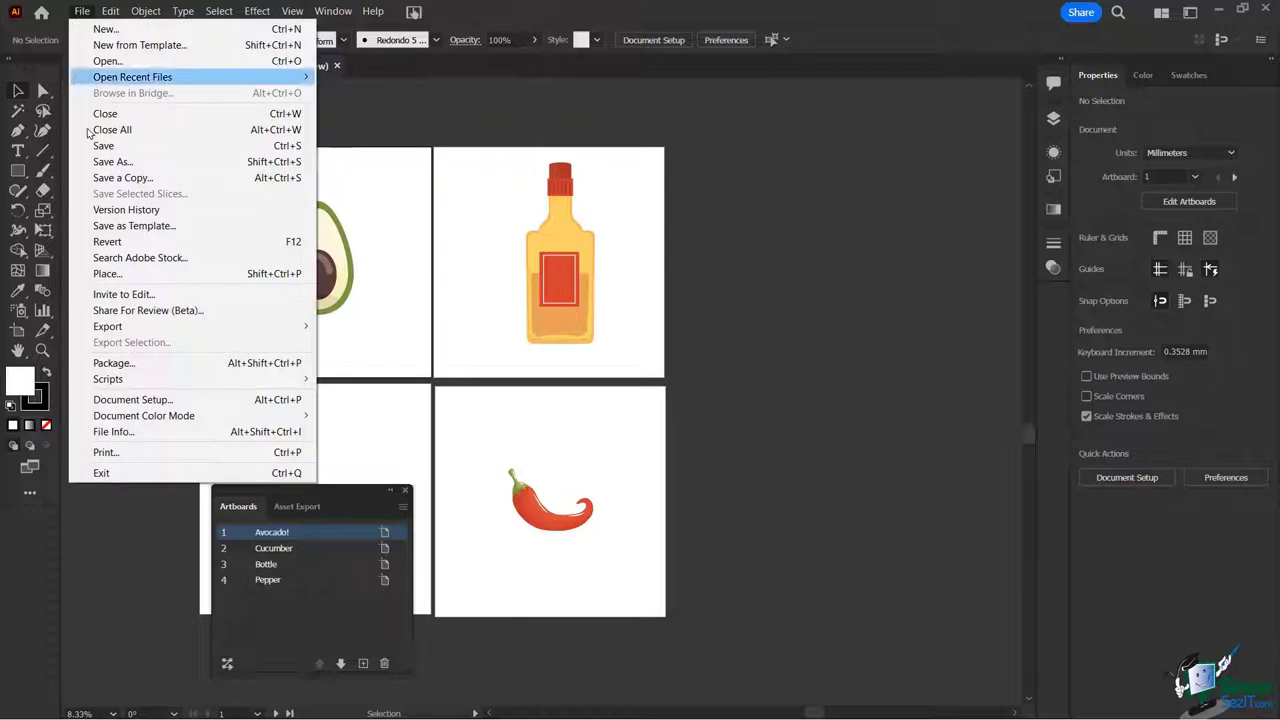
mouse_move(220, 331)
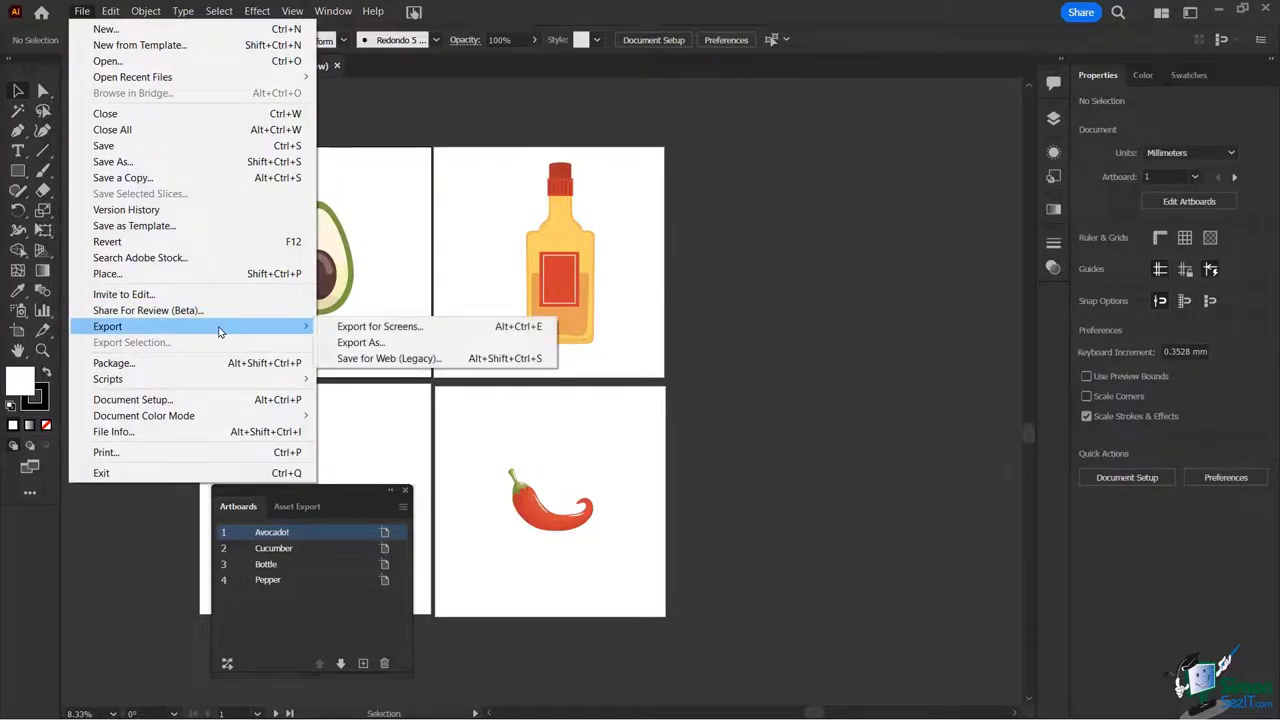
click(384, 332)
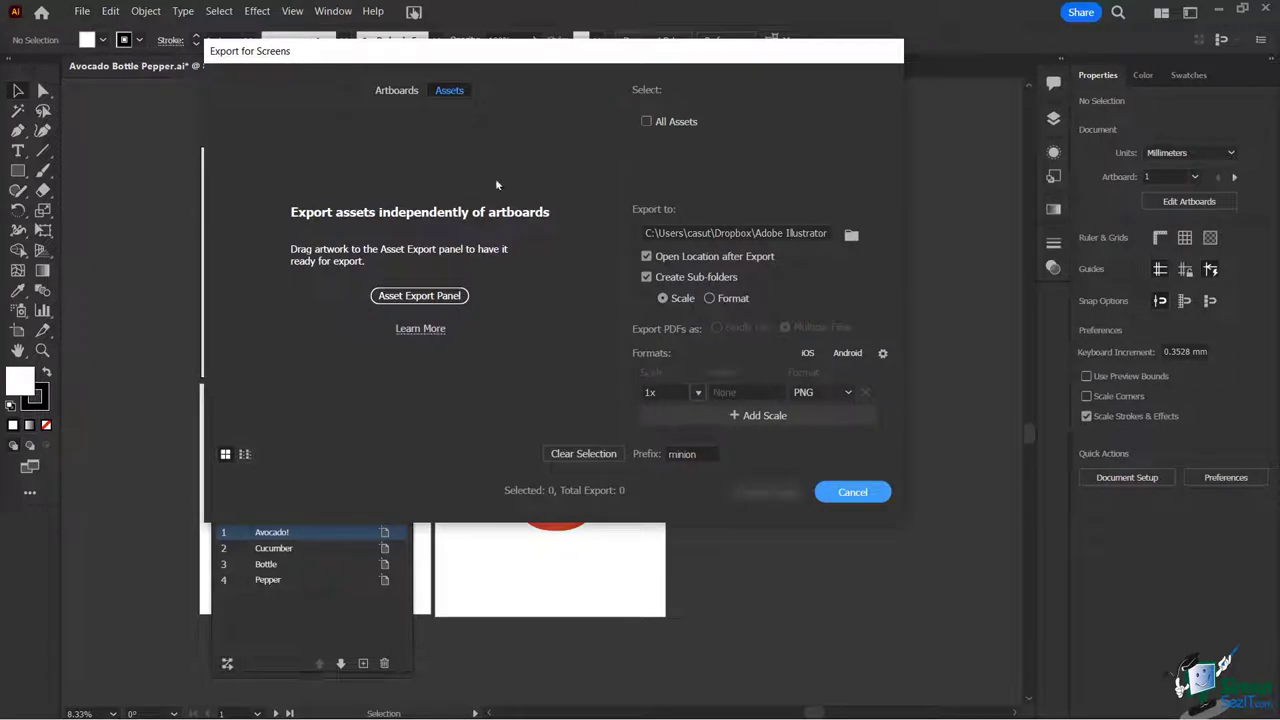
Step: On the Artboards tab, tick and untick Cucumber, Bottle and Pepper, then cancel without exporting
click(396, 92)
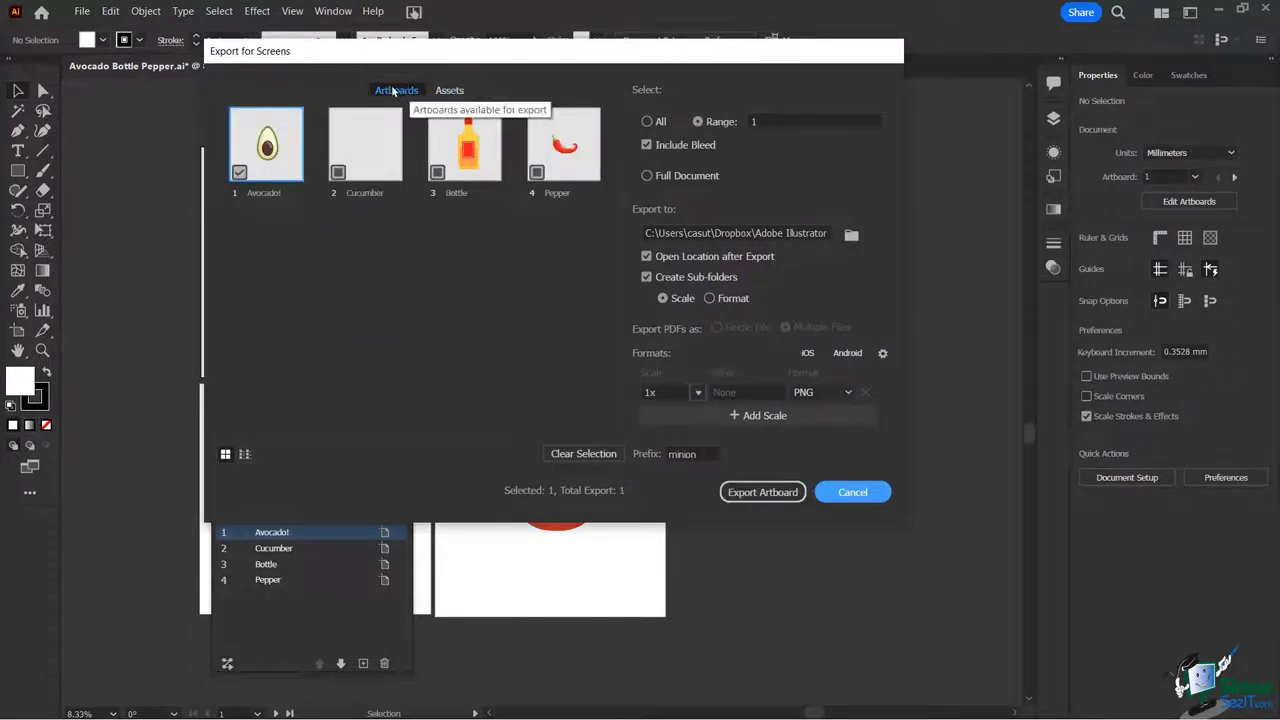
click(338, 173)
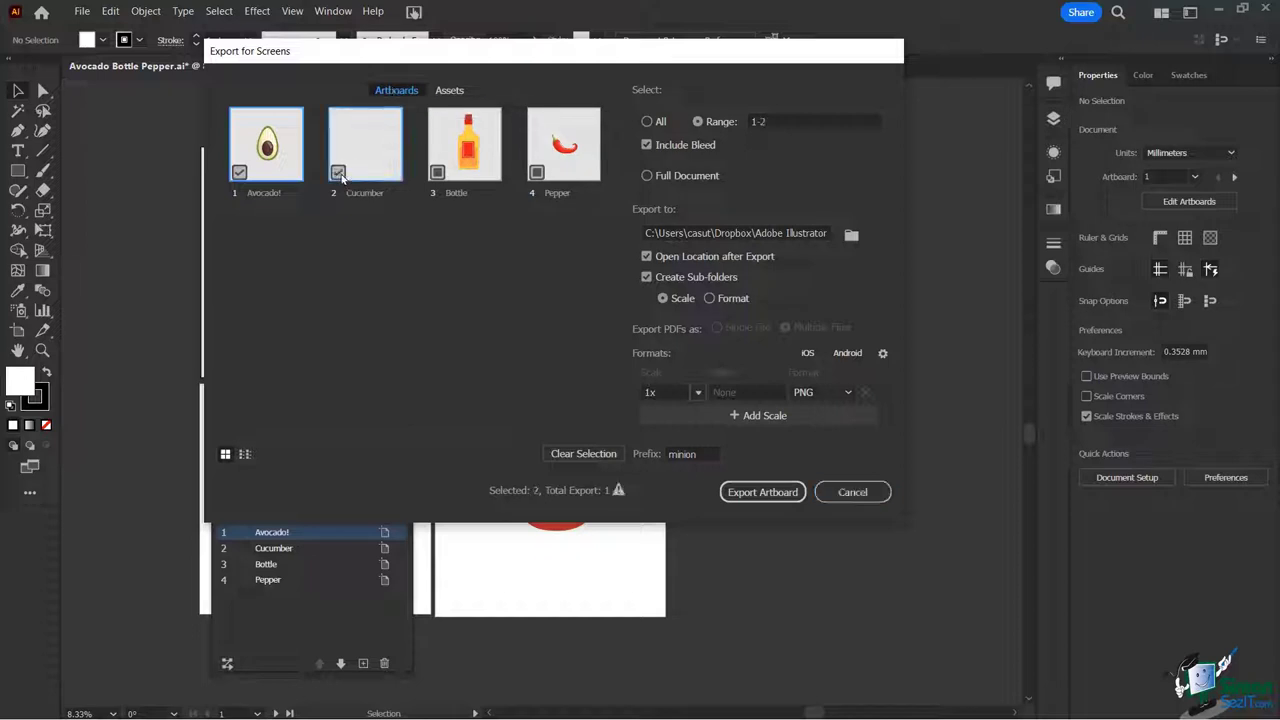
click(437, 173)
click(536, 173)
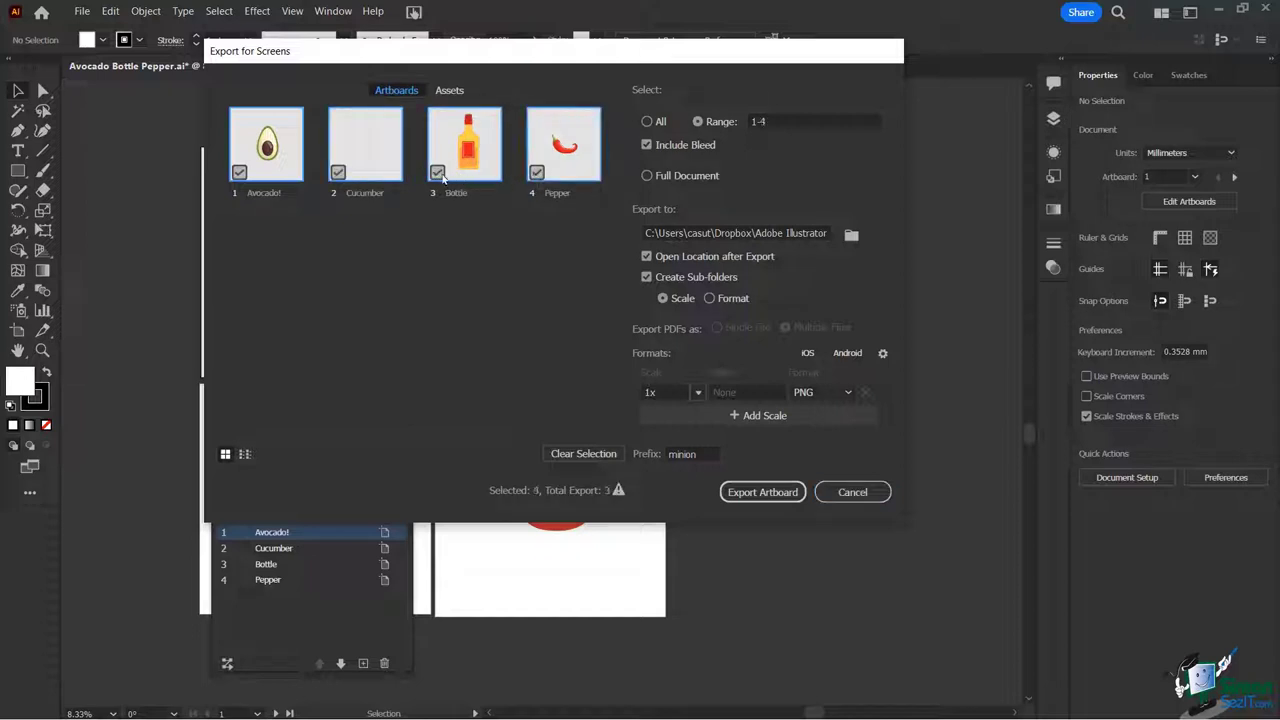
click(437, 173)
click(338, 173)
click(536, 173)
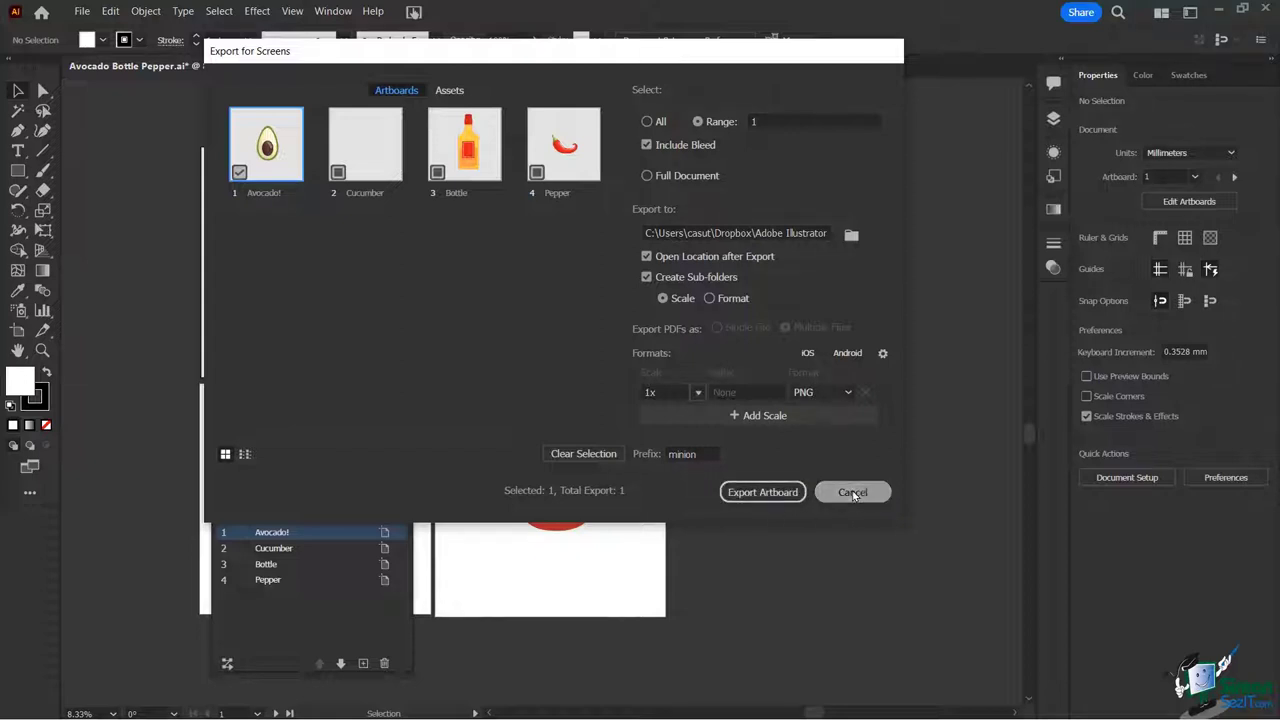
click(852, 492)
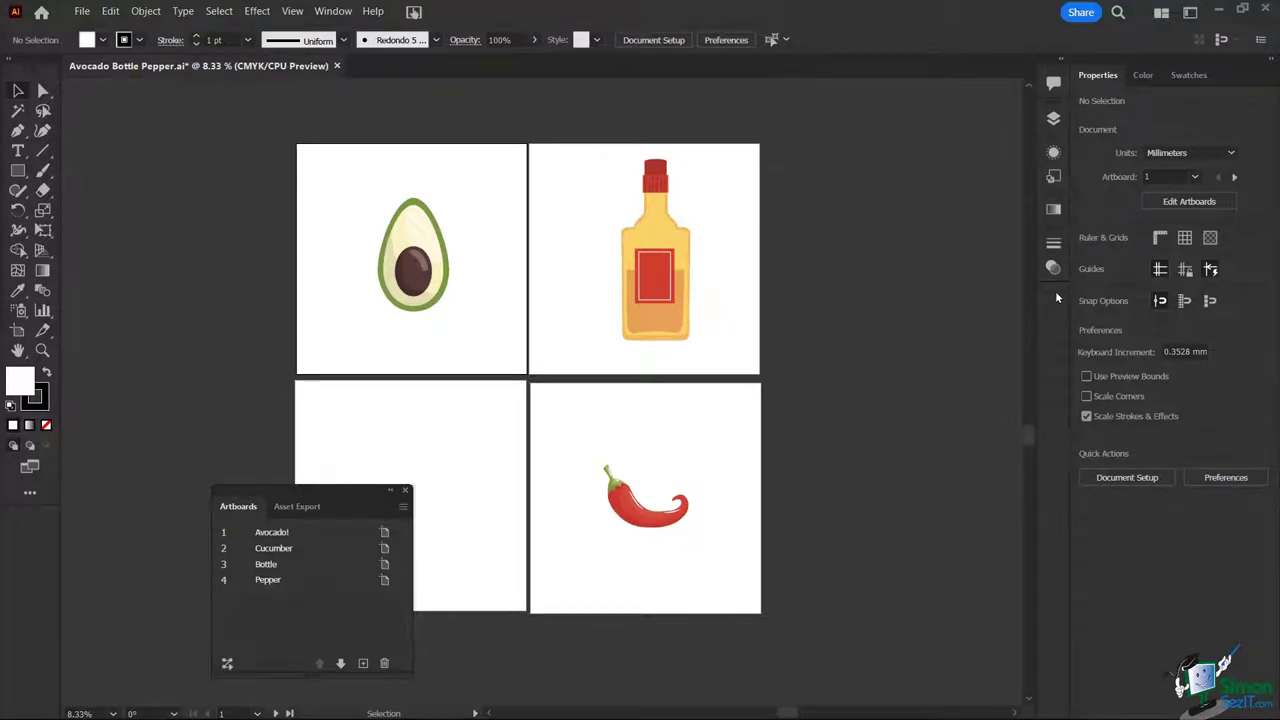
Step: Open the File menu to start a new document
click(79, 11)
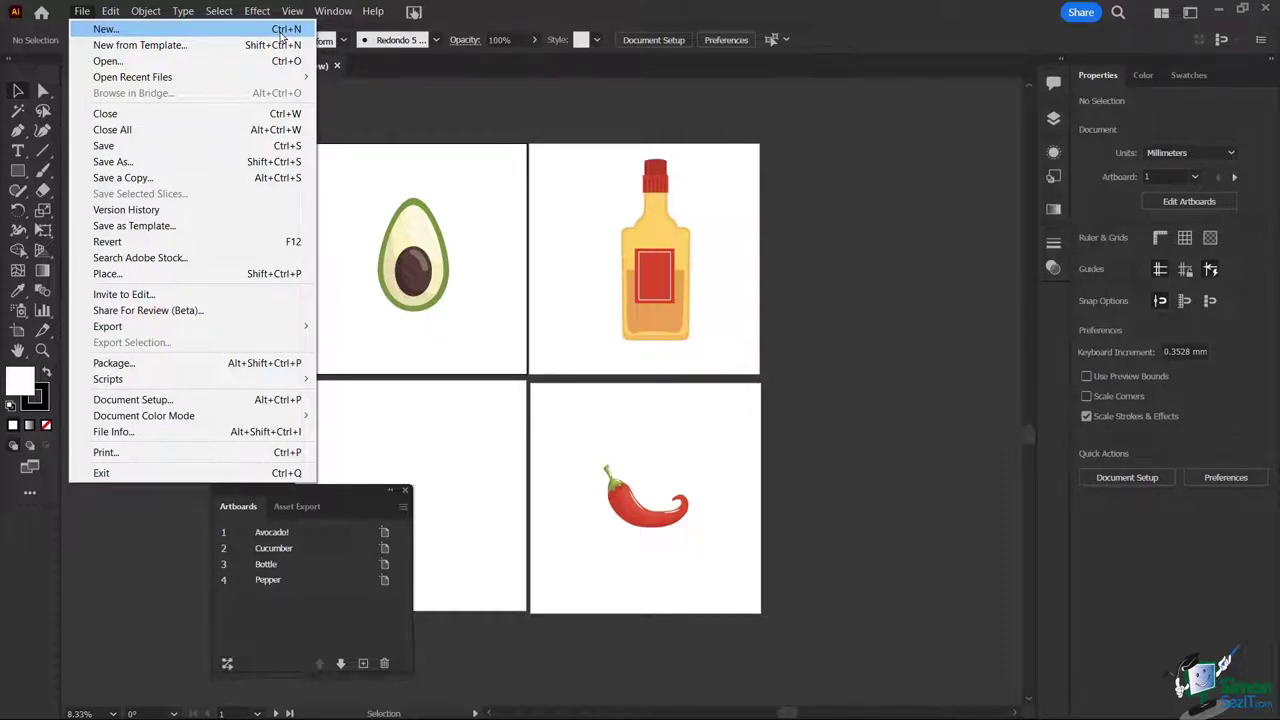
Step: Open New Document and browse Mobile, Web, Print and Film & Video presets, ending on Web
click(212, 35)
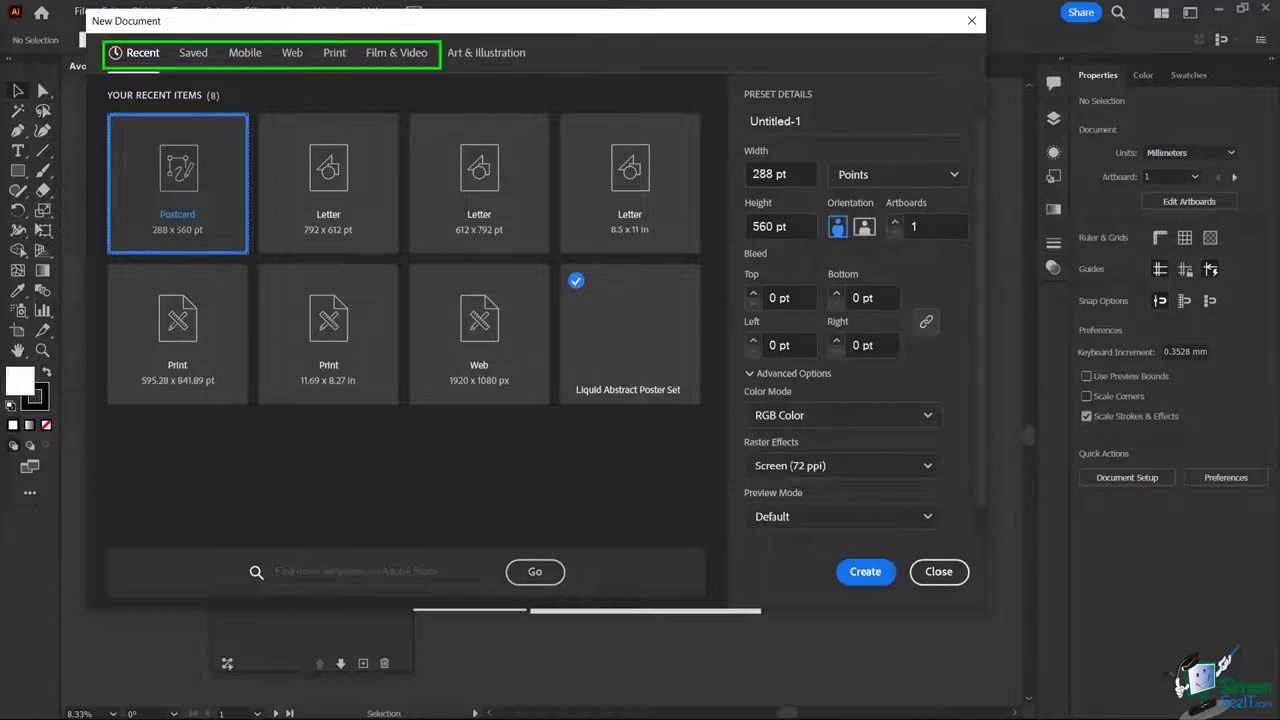
click(247, 54)
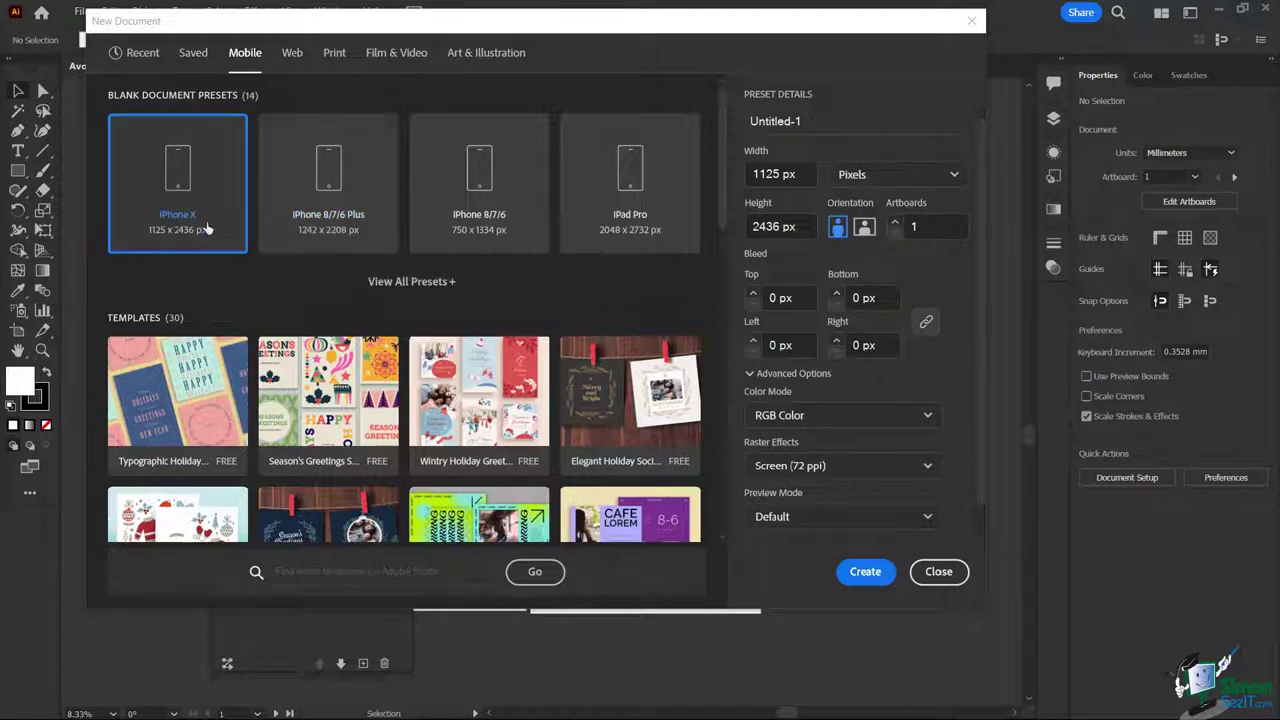
click(292, 54)
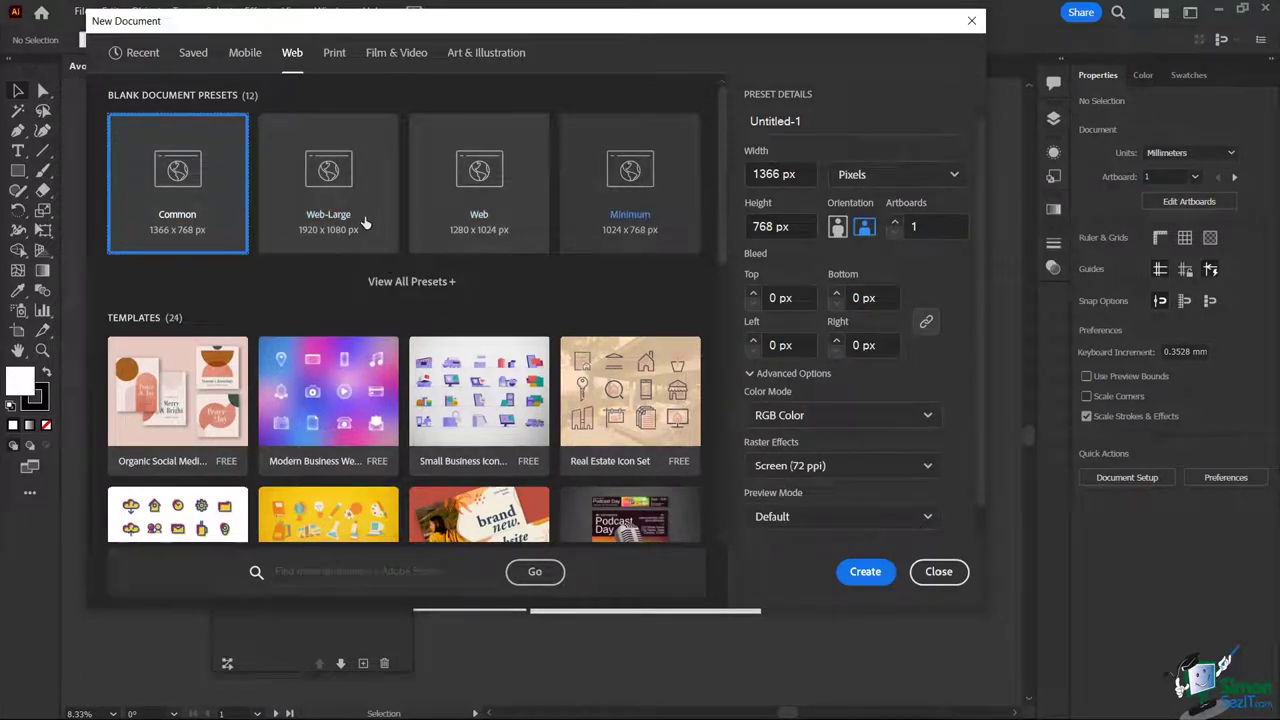
click(336, 54)
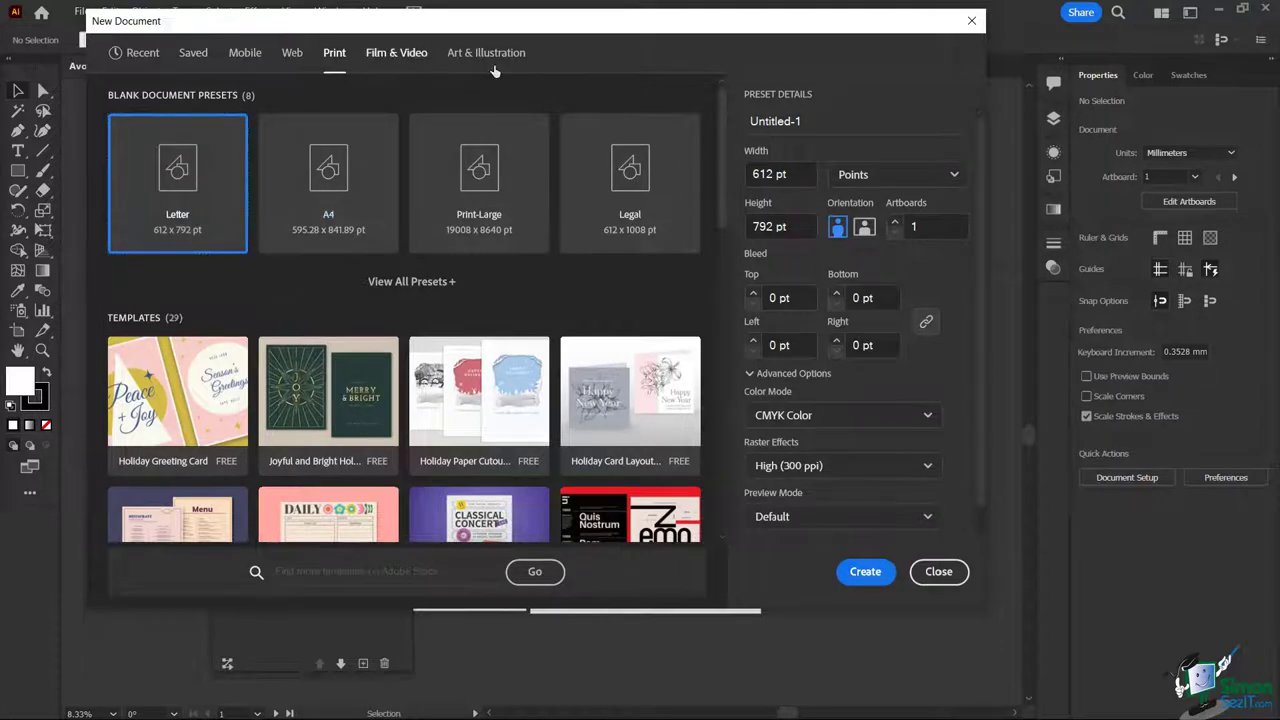
click(399, 56)
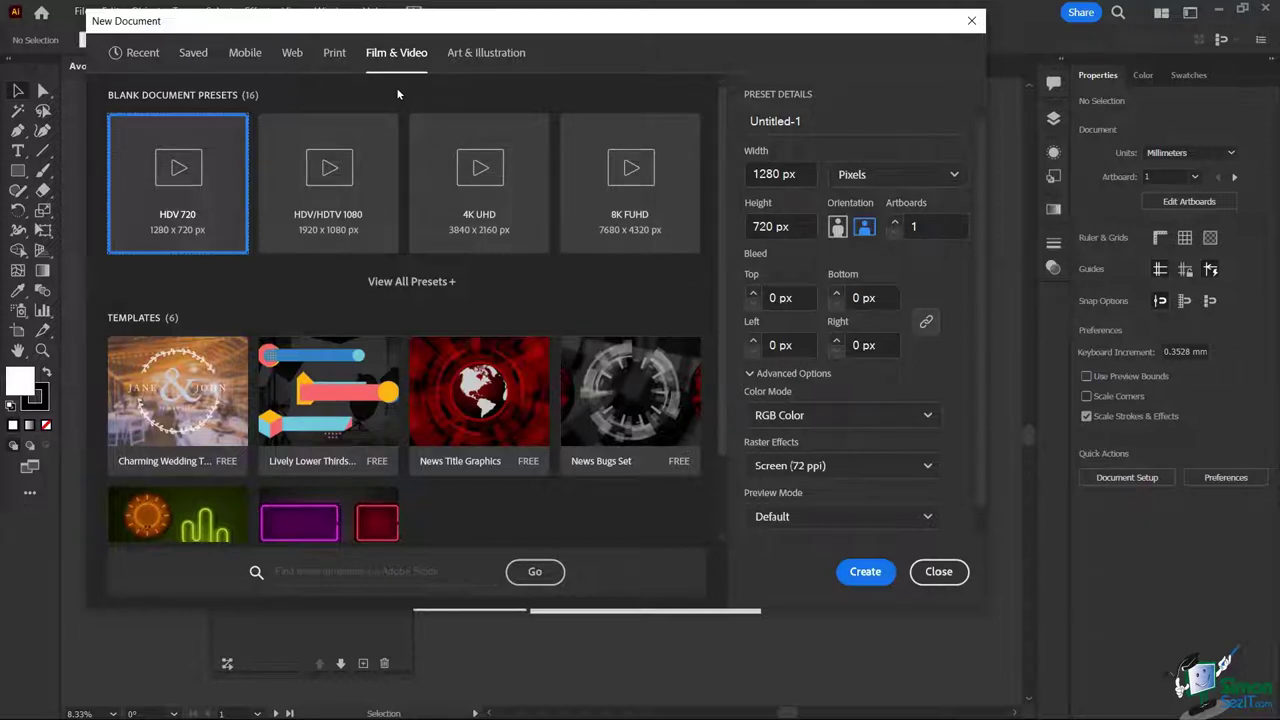
click(292, 55)
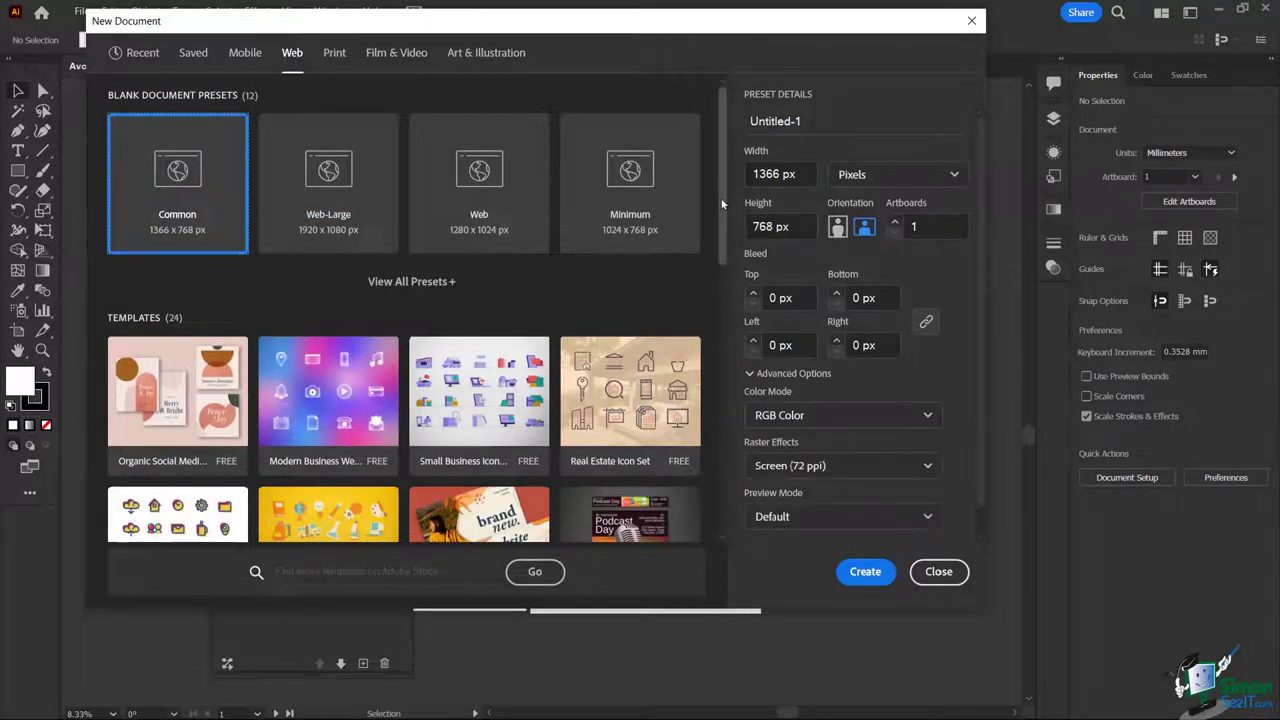
Step: Preview the Soft Pop and Modern Funky Web Banner Set templates
drag(720, 222, 719, 370)
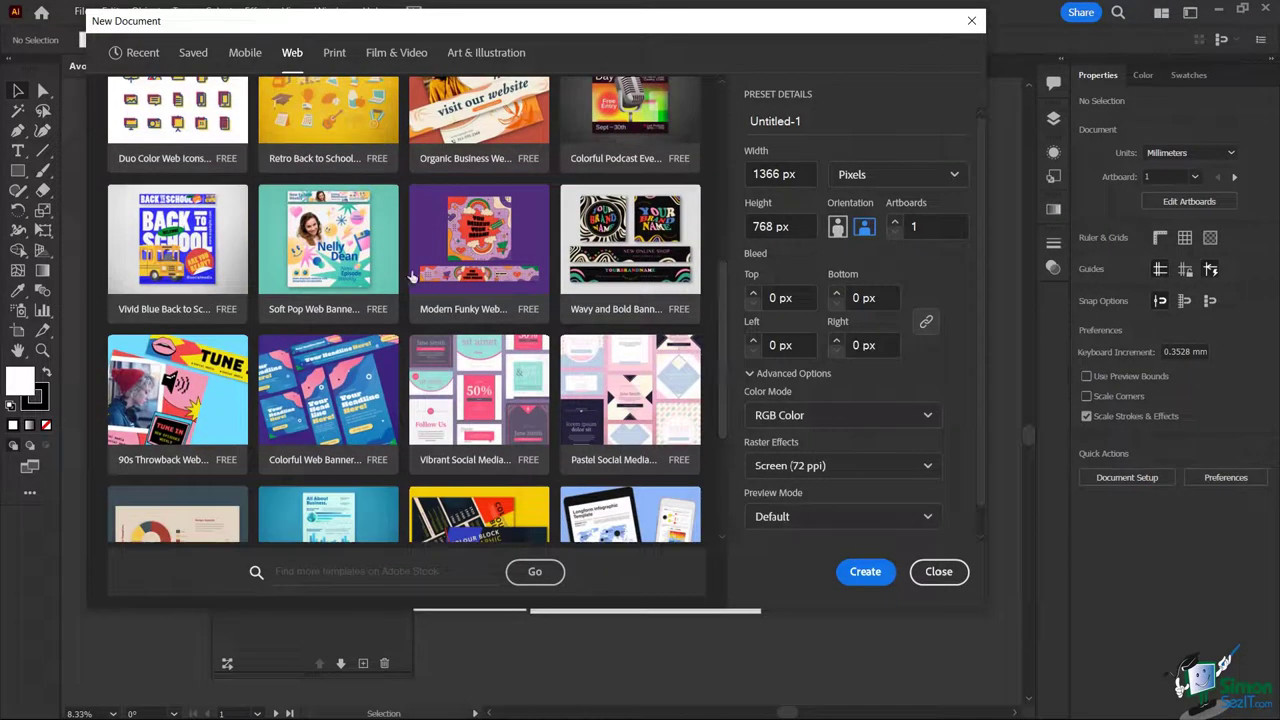
click(333, 224)
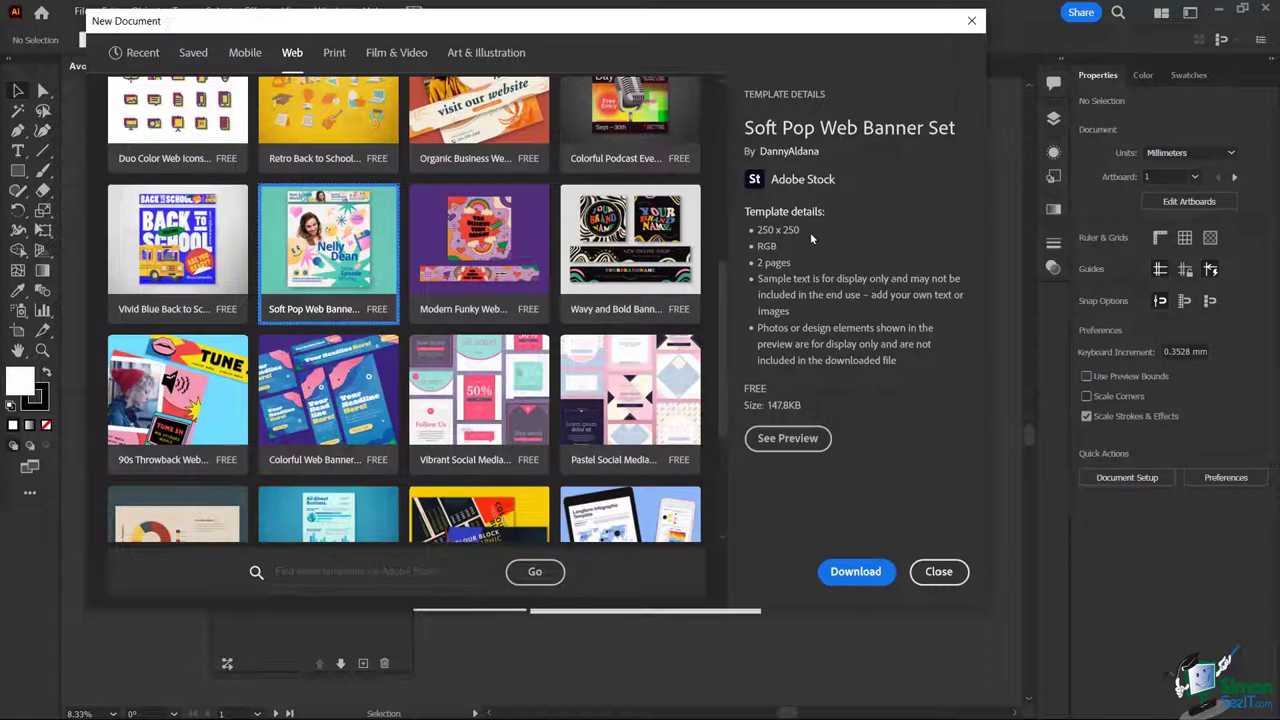
click(510, 252)
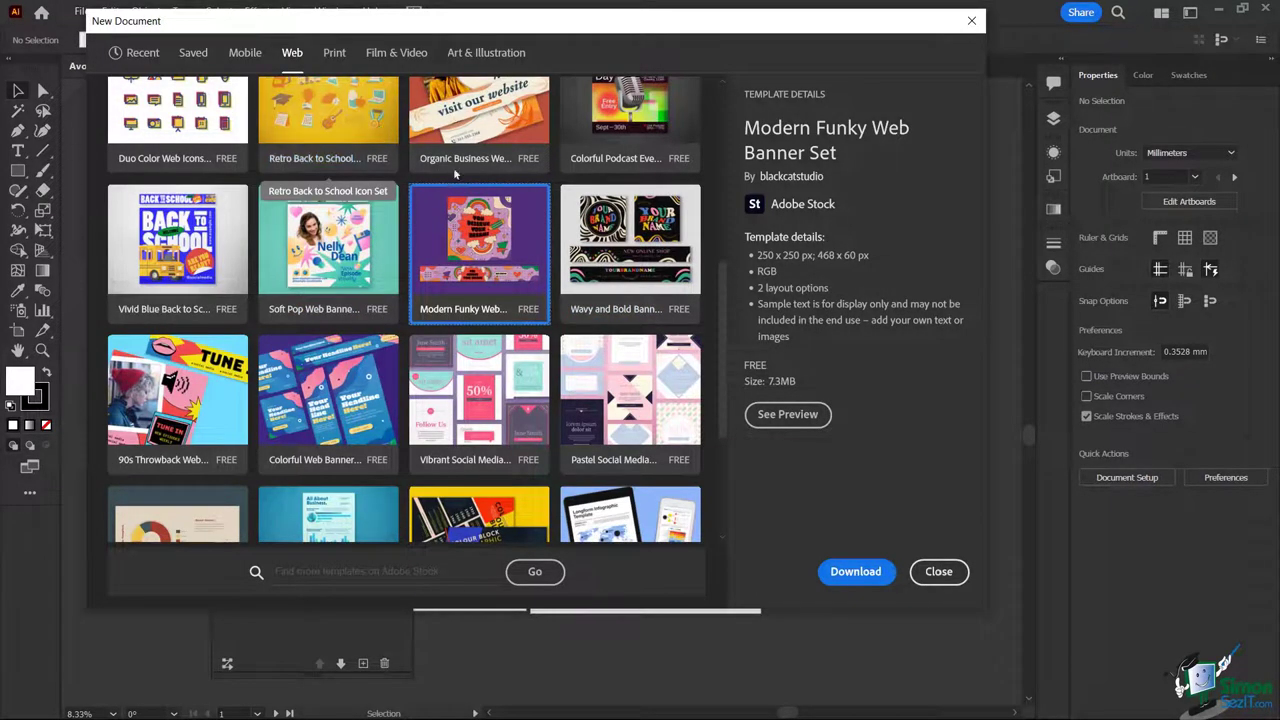
Step: From the Recent presets, set units to Inches with a 7 in width and 5 in height
click(142, 53)
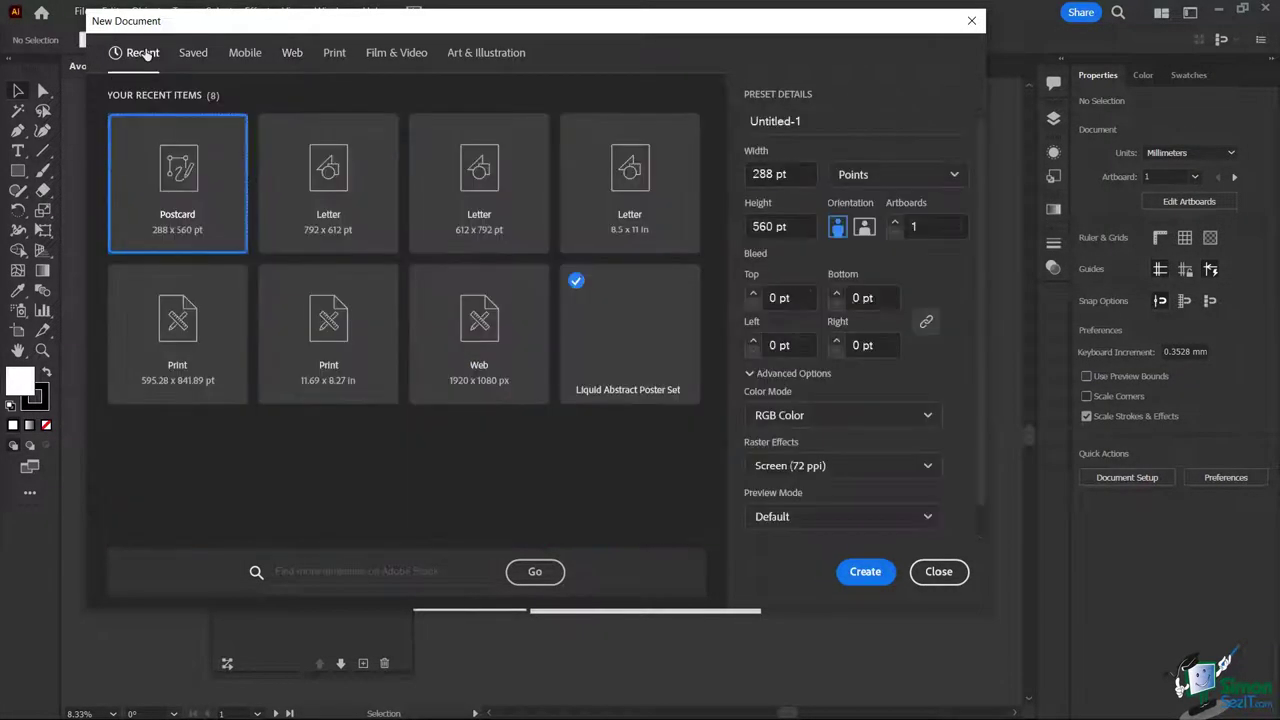
click(853, 174)
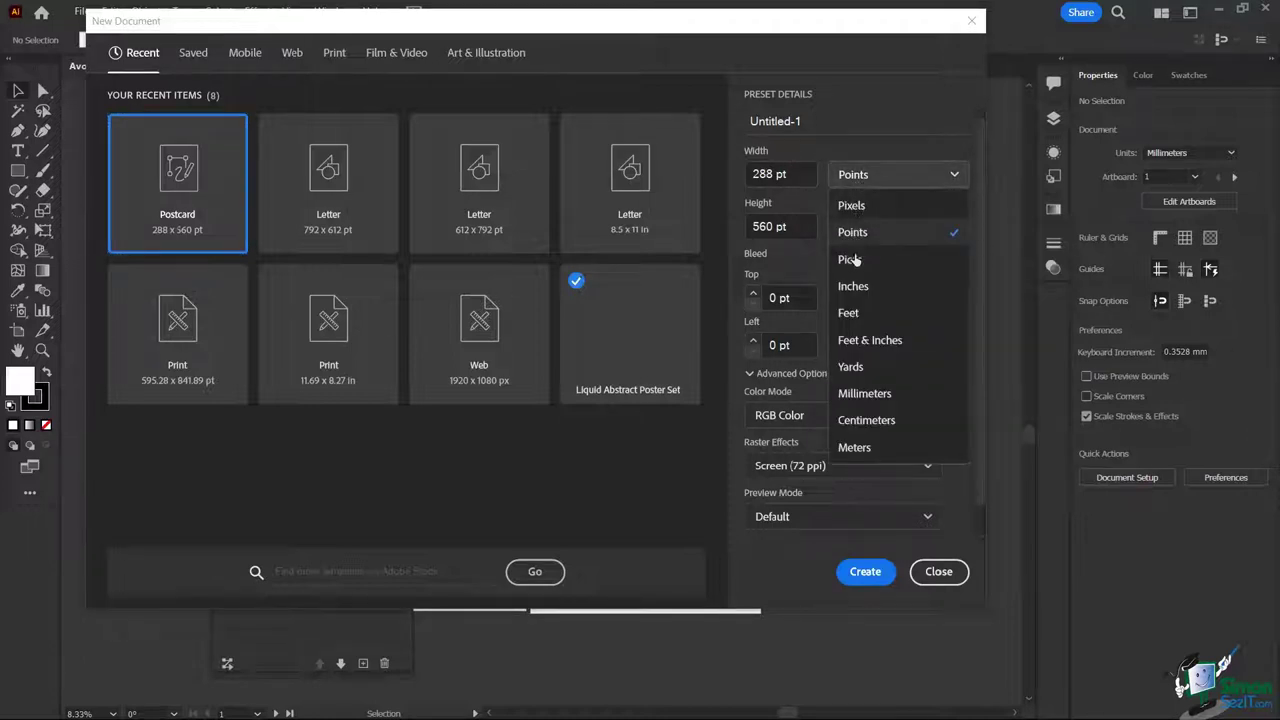
click(858, 288)
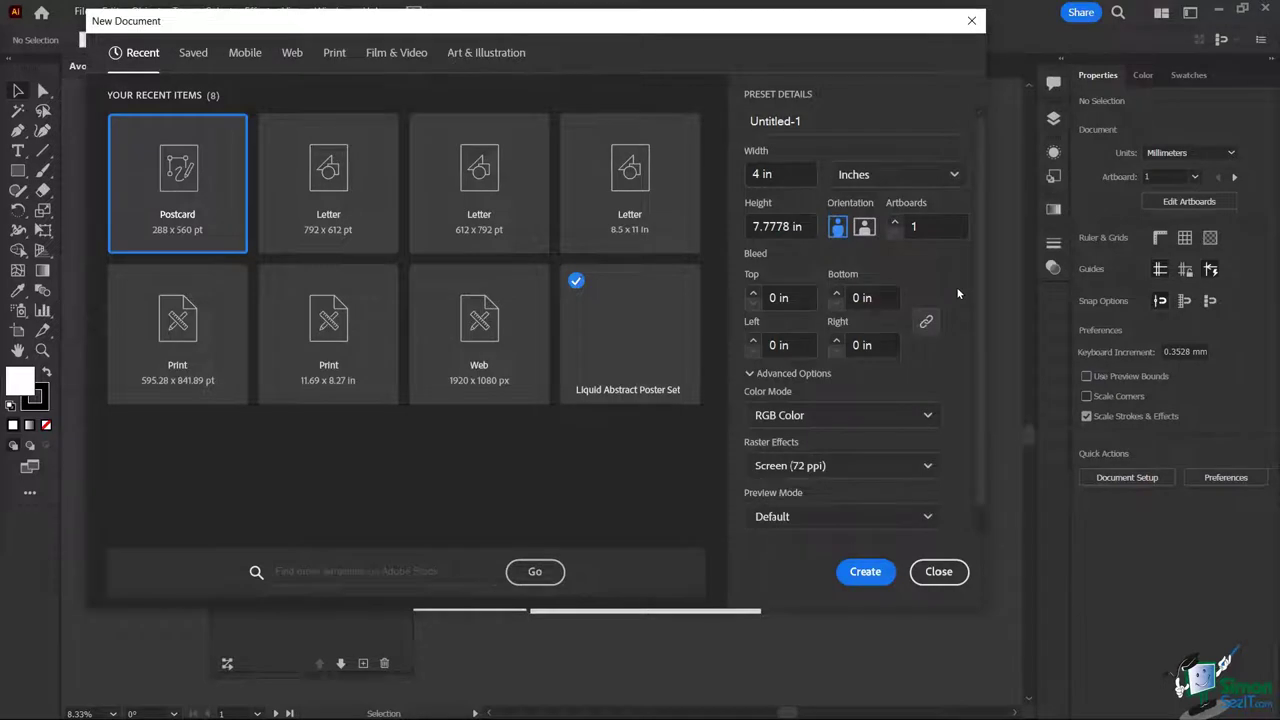
click(774, 170)
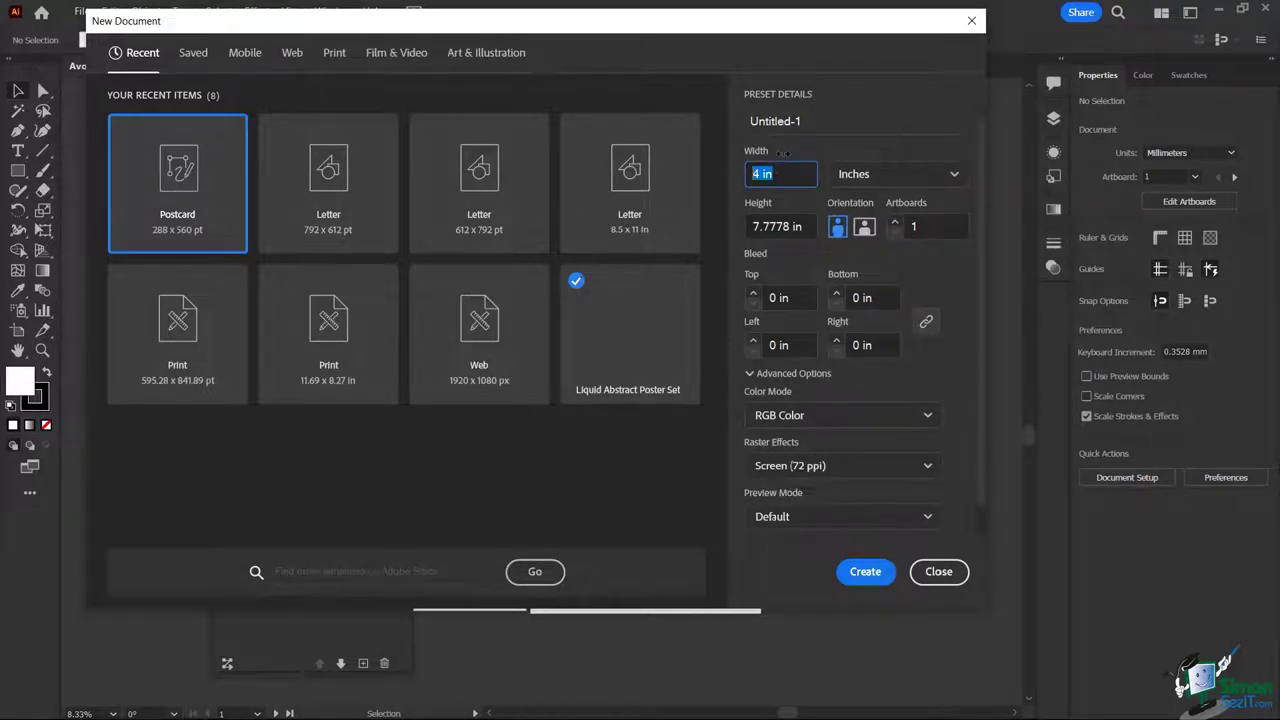
text(5)
key(Tab)
key(Tab)
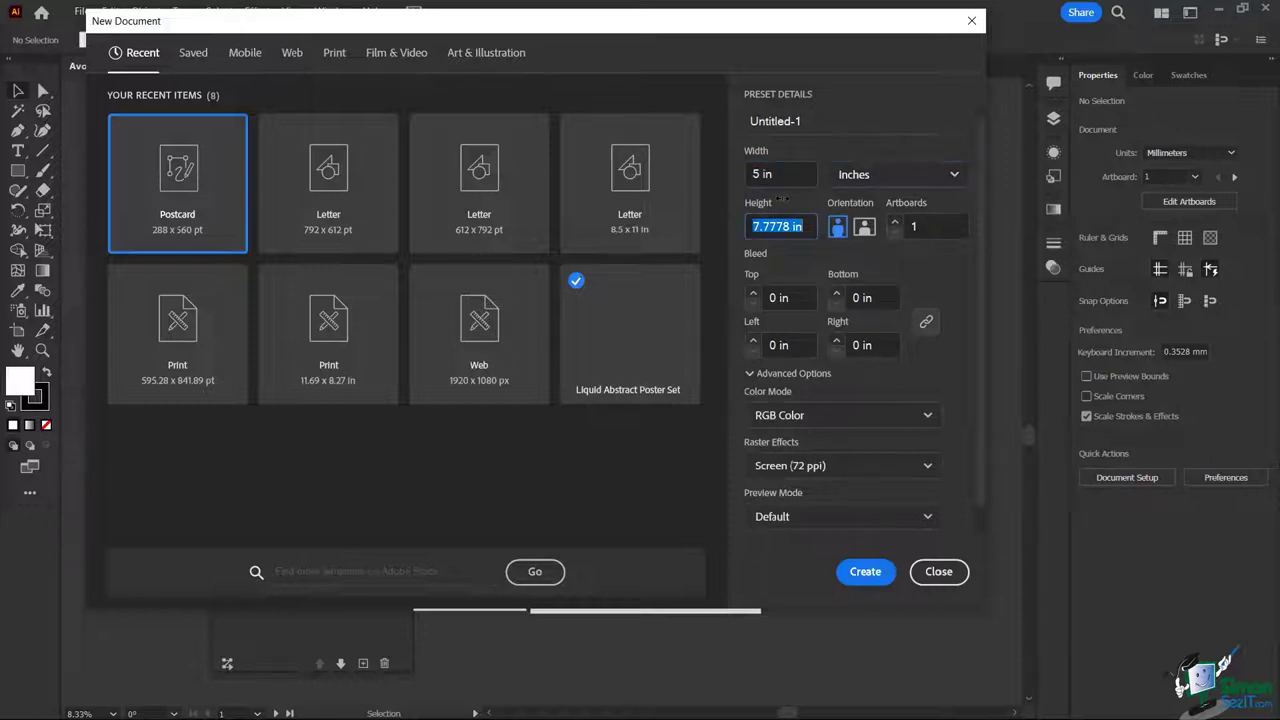
text(5)
click(936, 281)
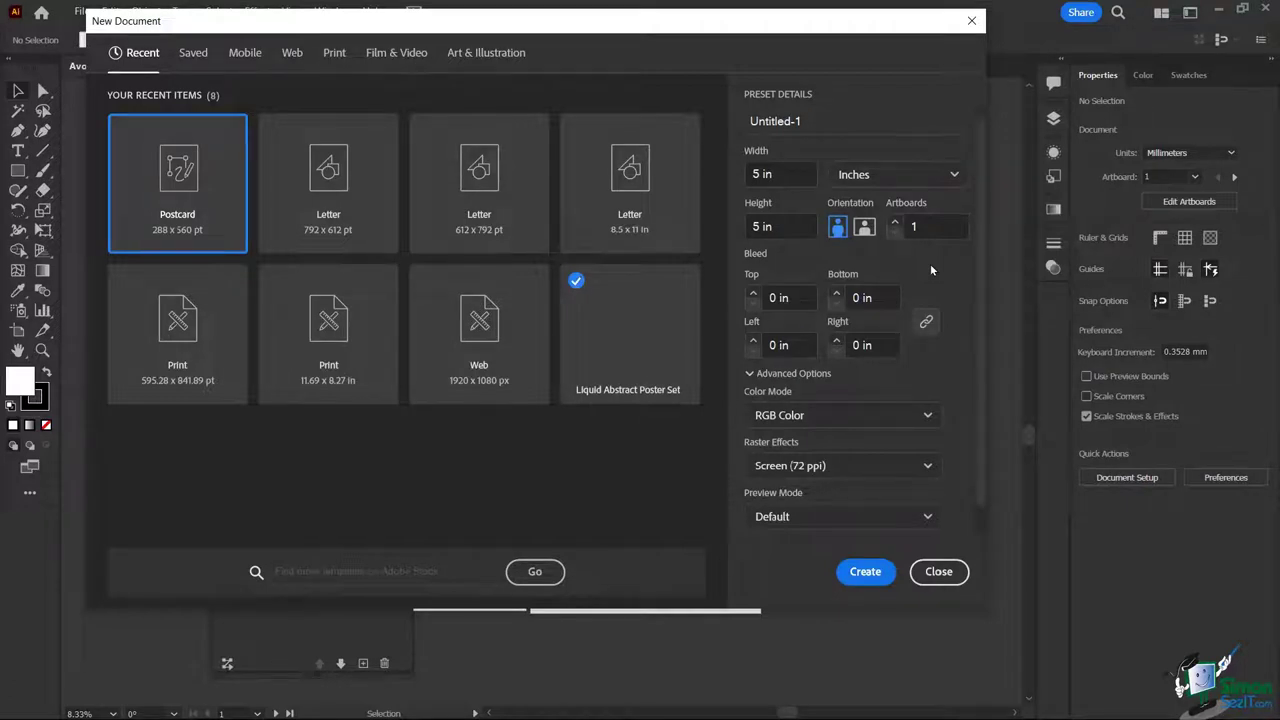
key(Tab)
text(7)
key(Tab)
Step: Make the page landscape and raise the artboard count to 3
click(837, 227)
click(864, 228)
click(838, 228)
click(864, 230)
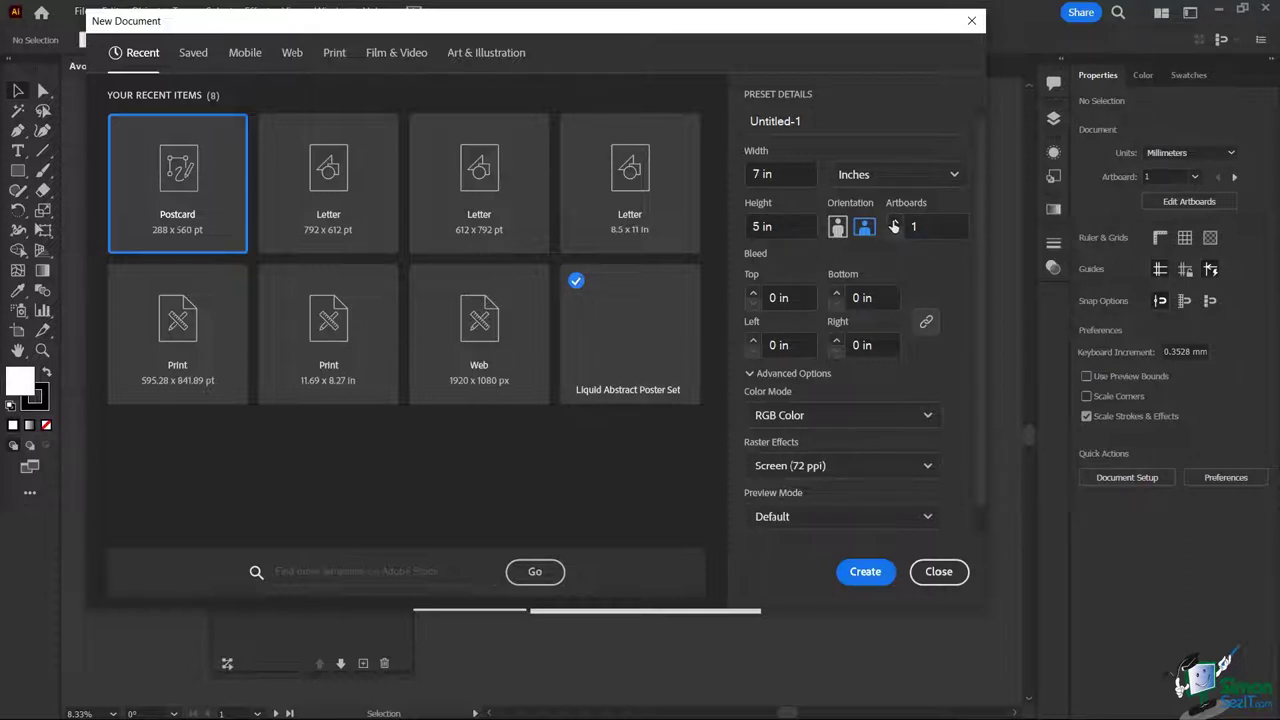
click(894, 221)
click(894, 221)
Step: Add a 0.125 in bleed on all sides, keep RGB Color, and set raster effects to High (300 ppi)
click(753, 292)
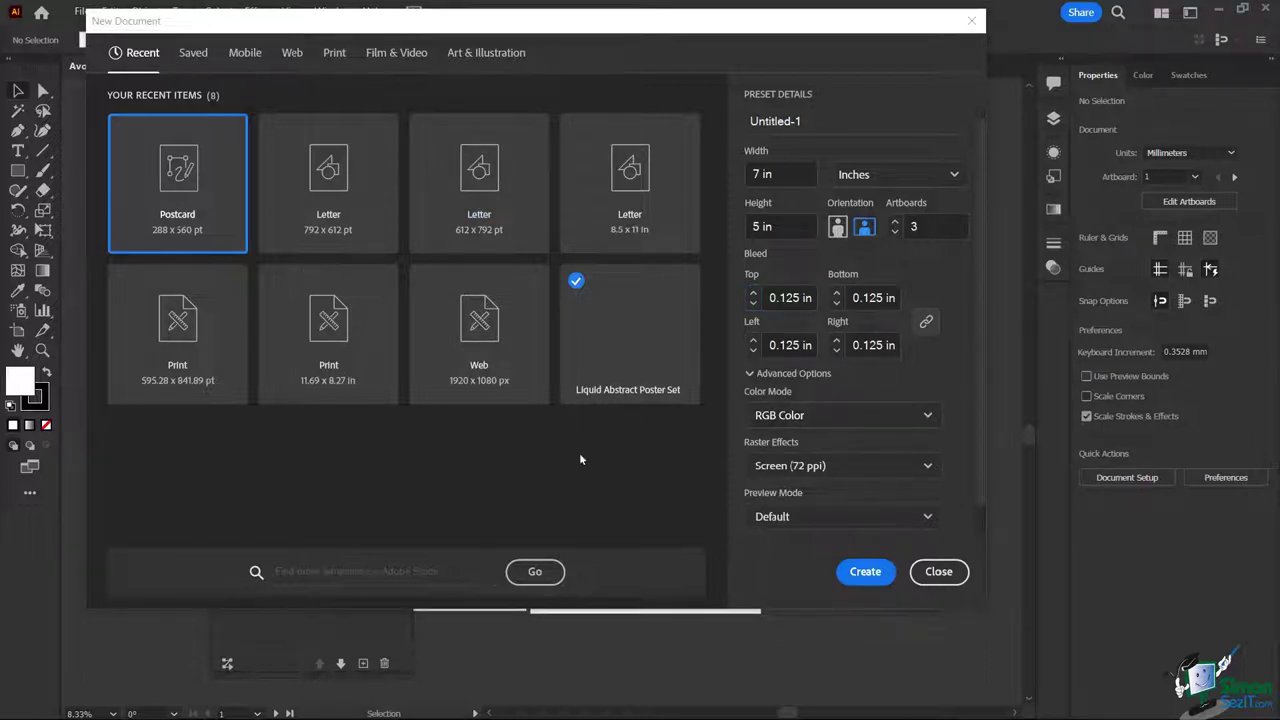
click(785, 418)
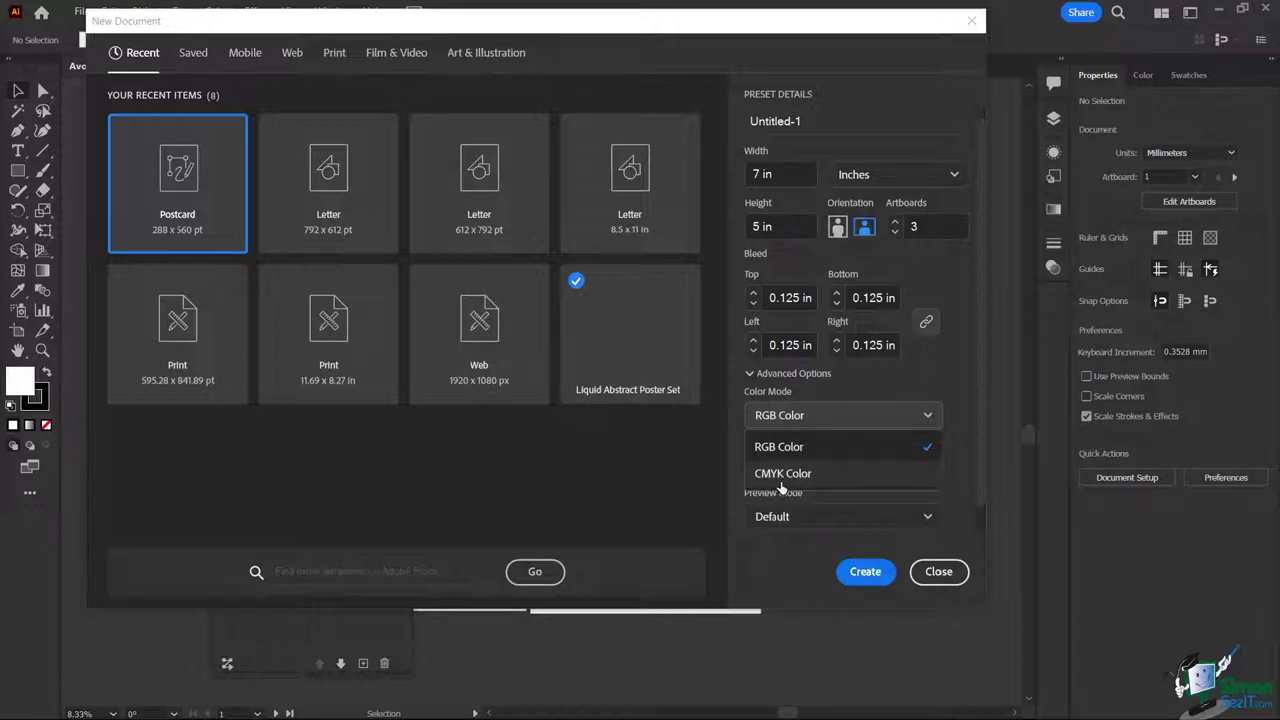
key(Escape)
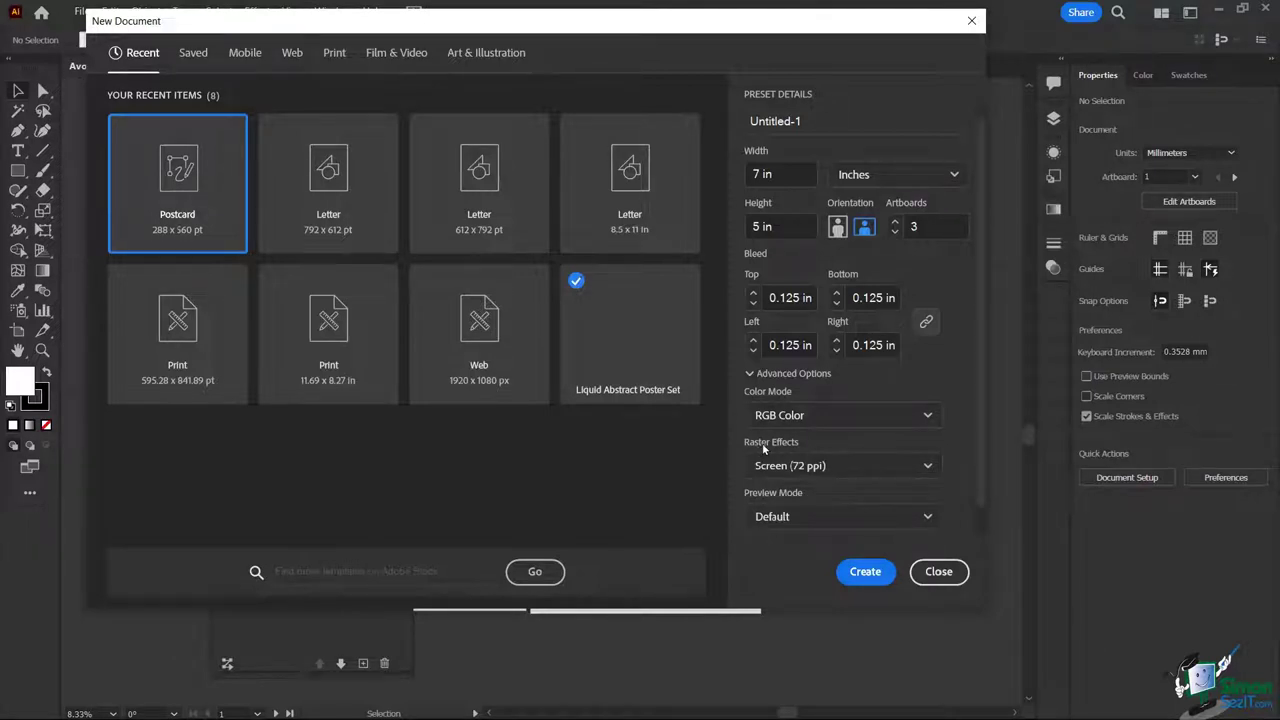
click(816, 468)
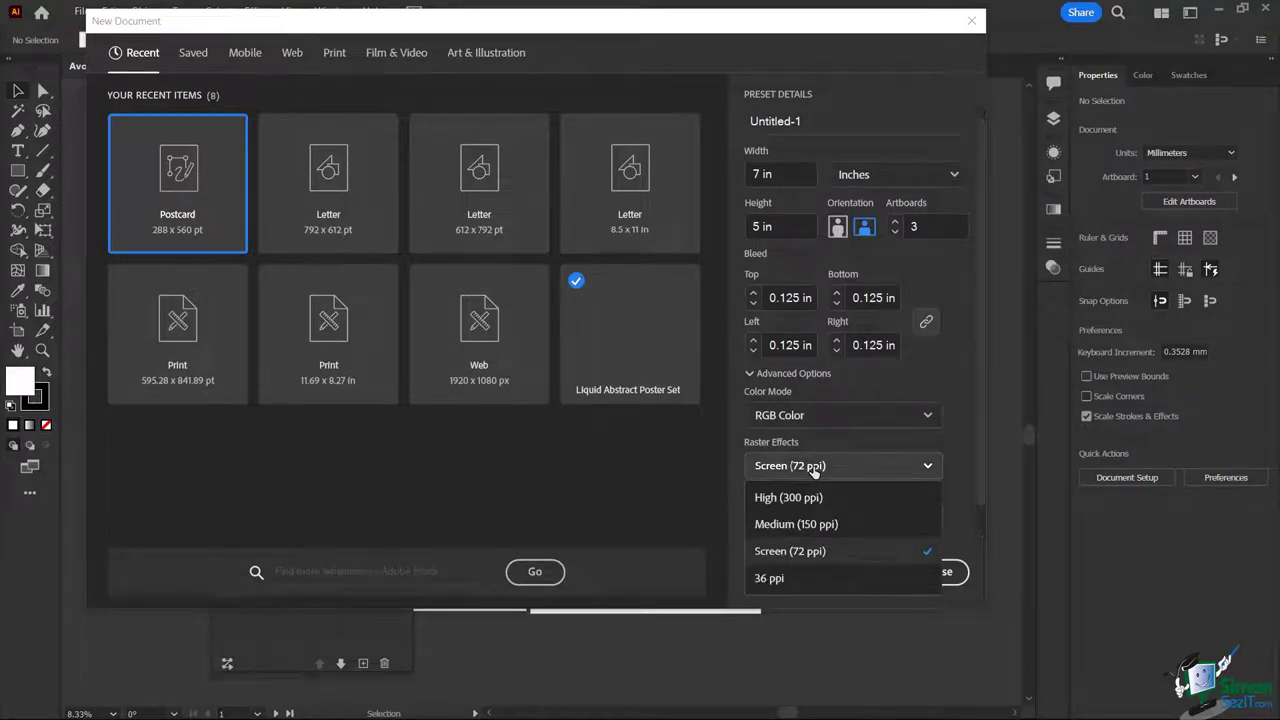
click(788, 500)
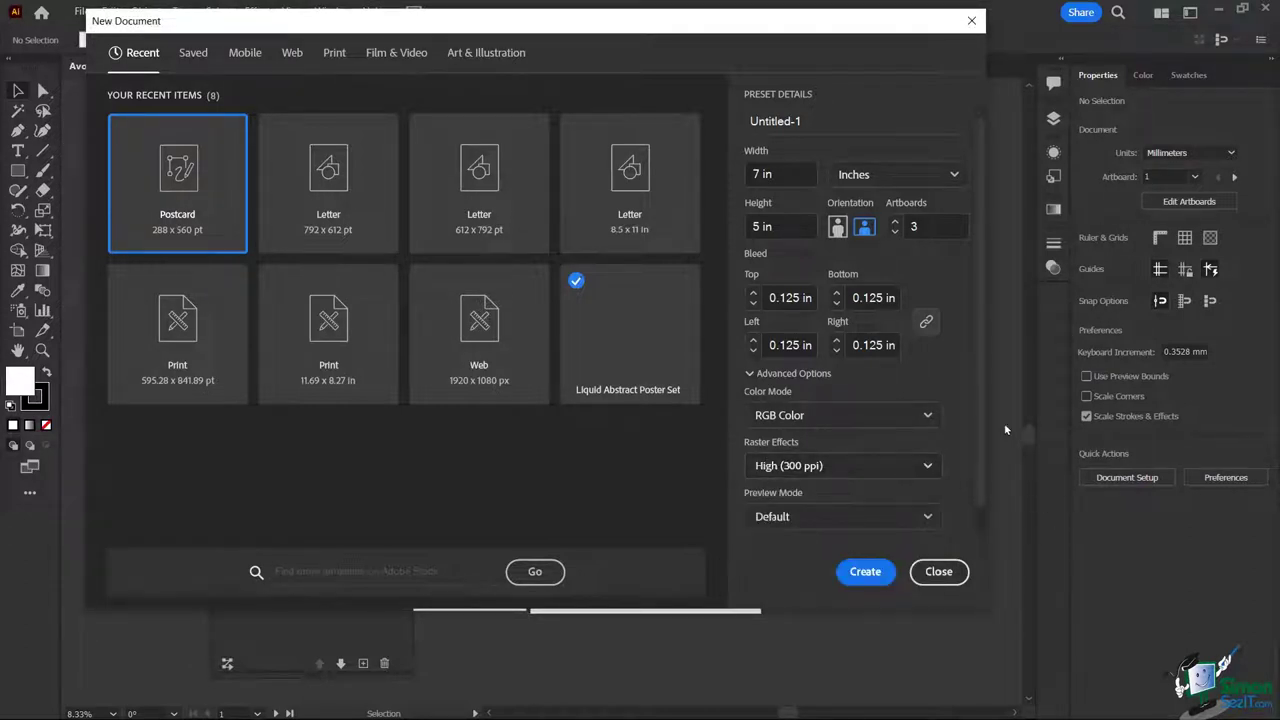
drag(977, 406, 976, 482)
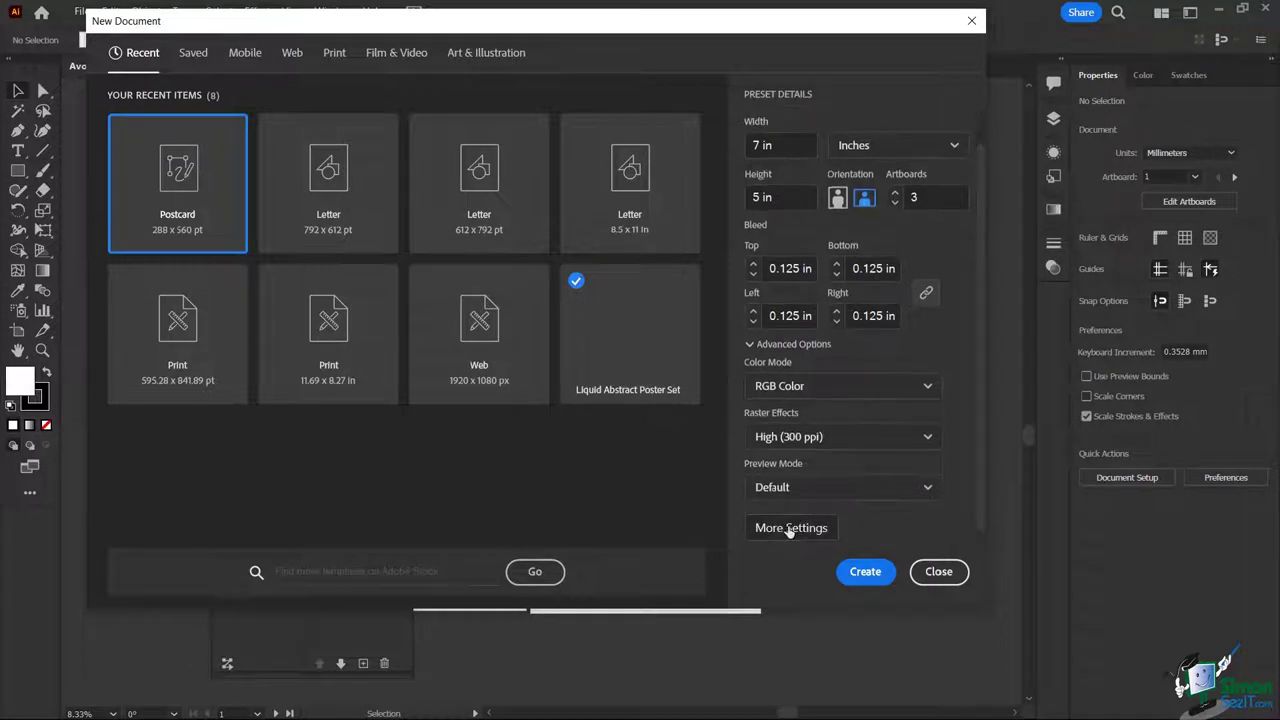
click(778, 530)
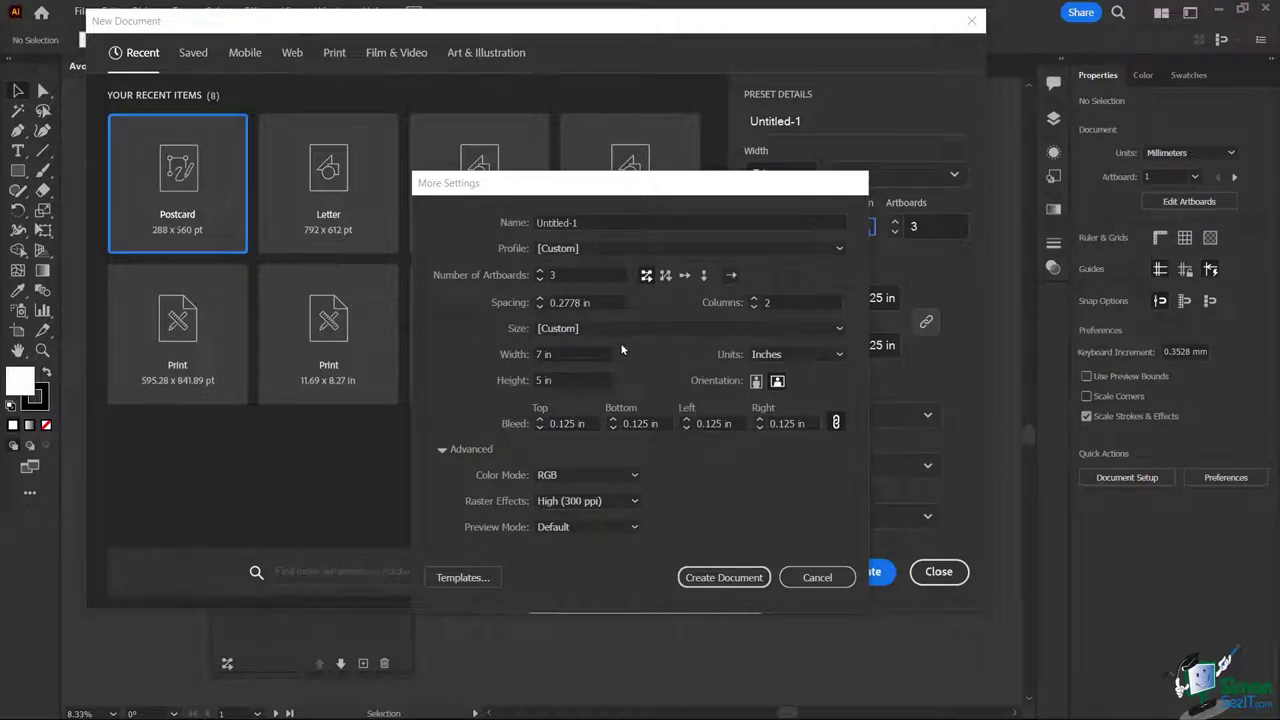
click(817, 577)
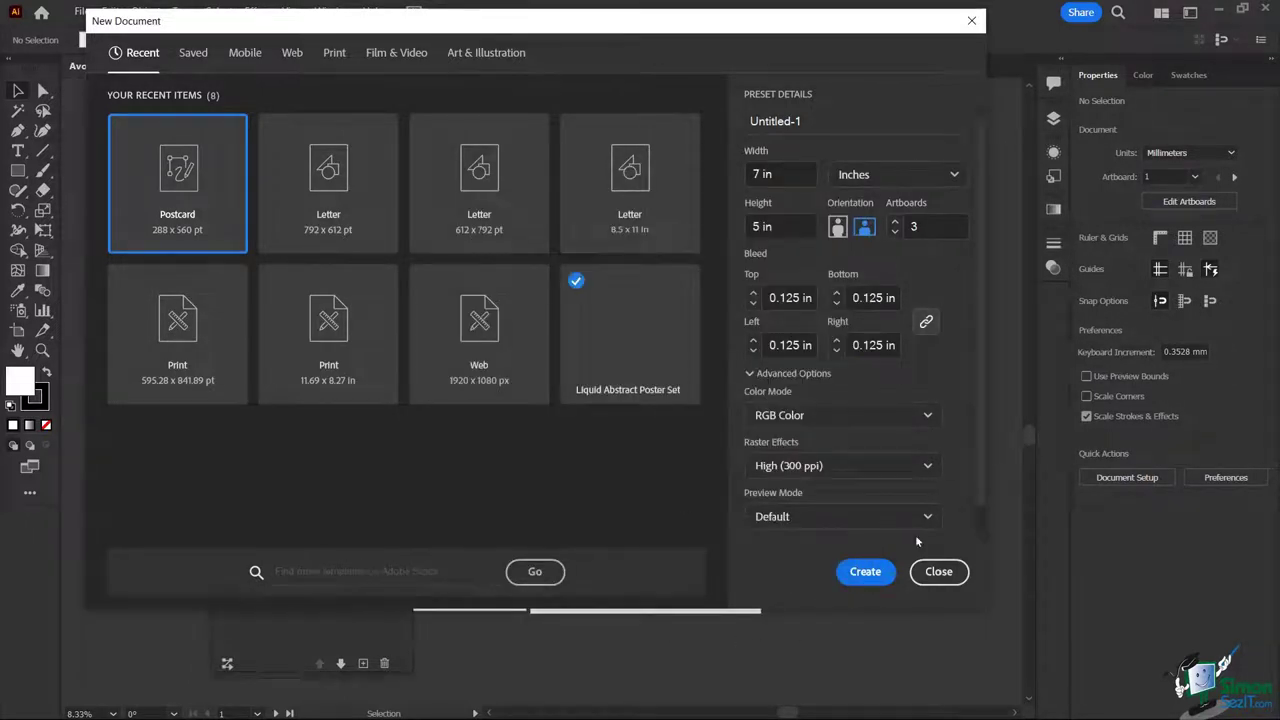
Step: Create the three-artboard document, inspect its artboards with the Artboard tool, then return to Selection
click(864, 572)
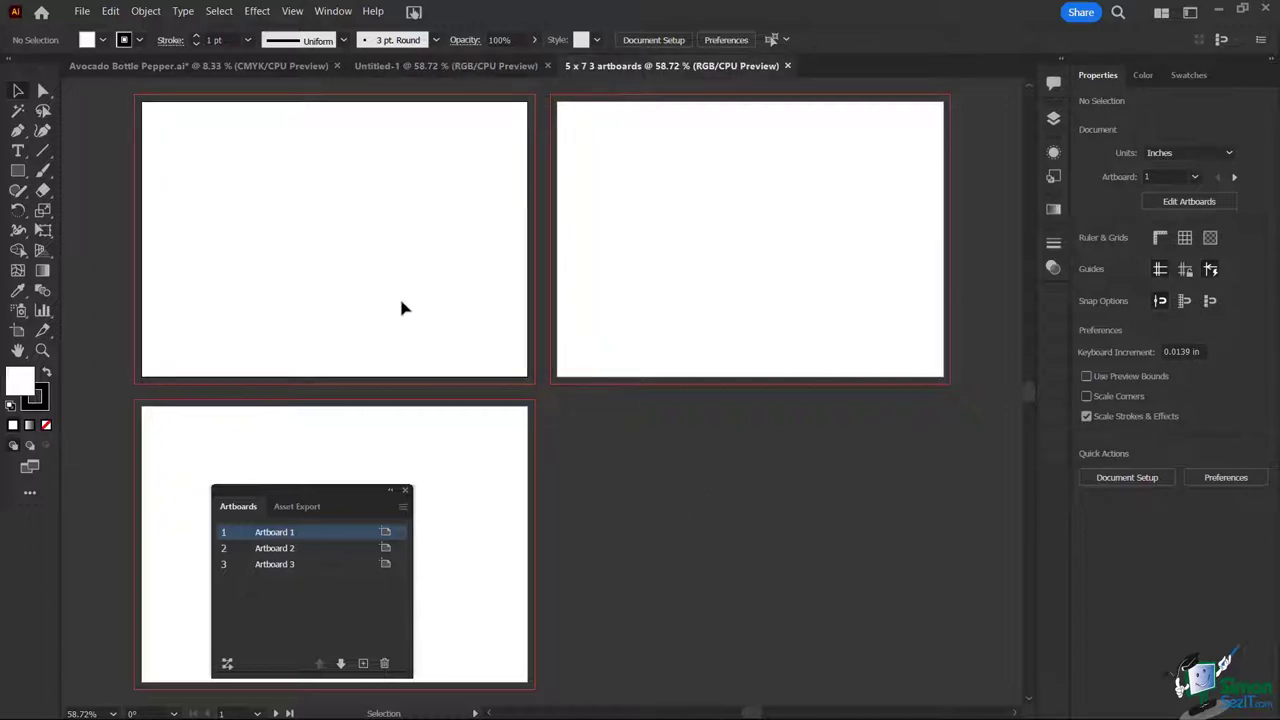
click(17, 331)
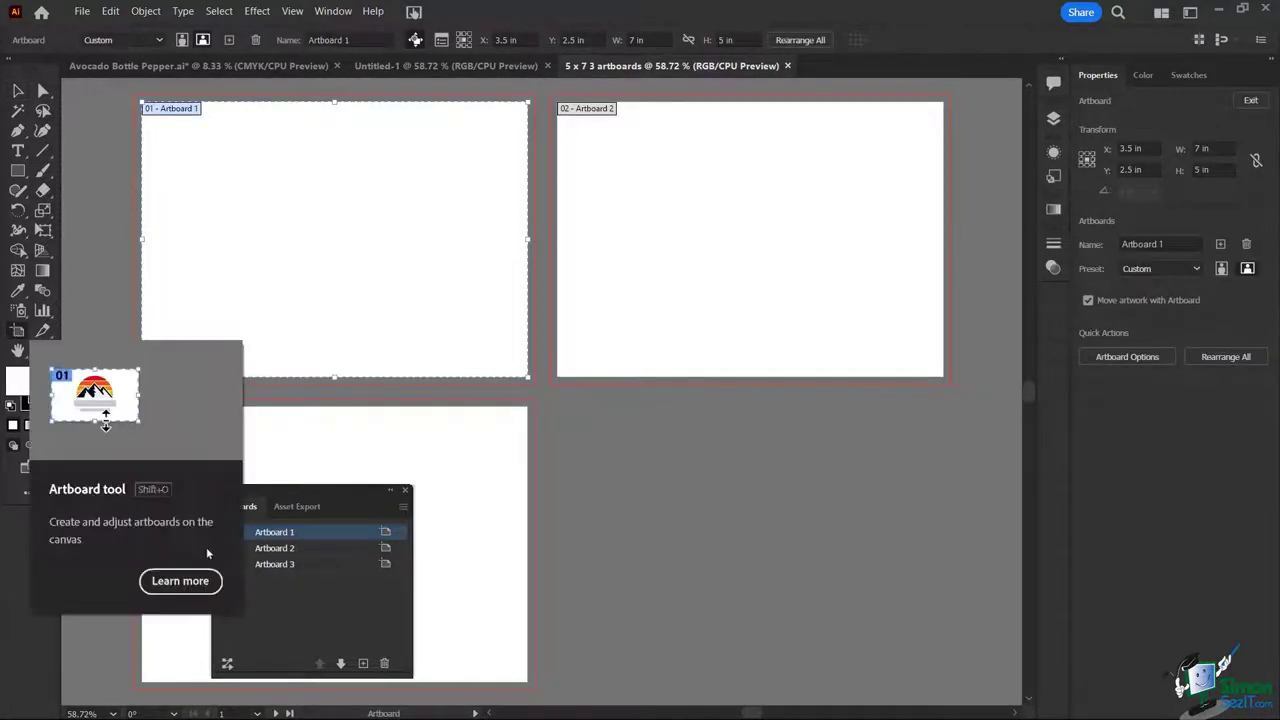
drag(331, 492, 713, 187)
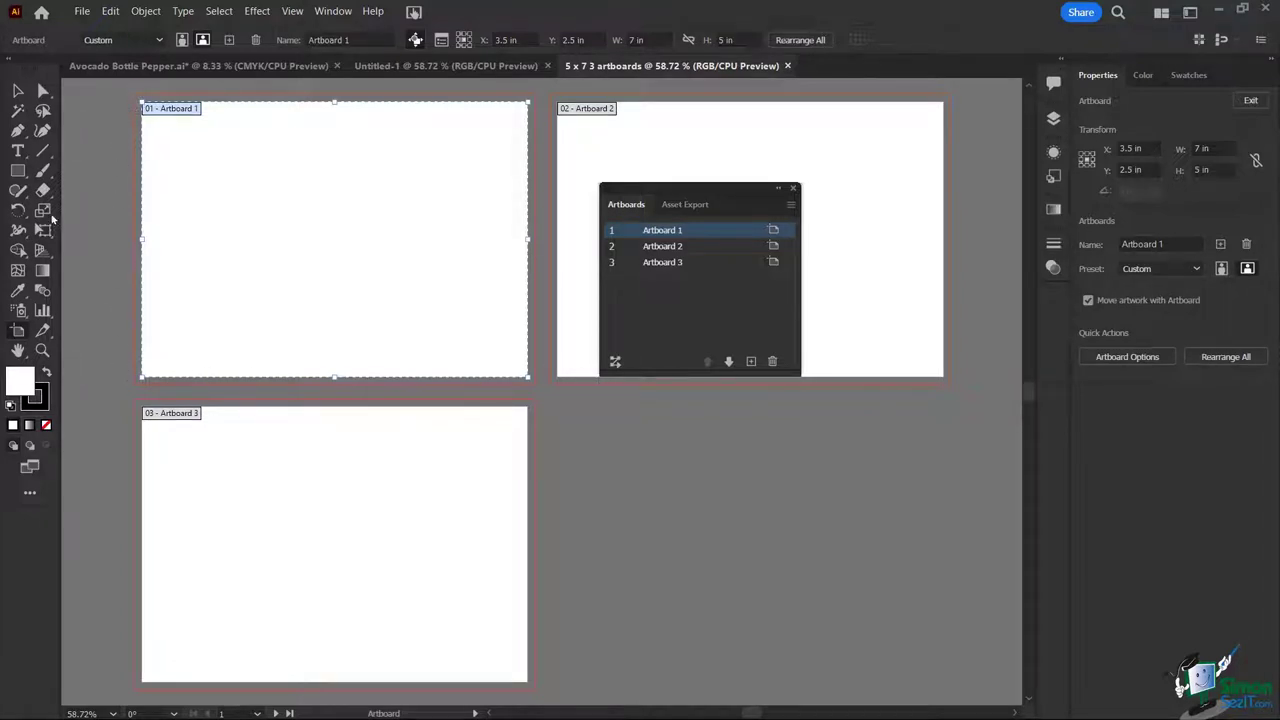
click(18, 91)
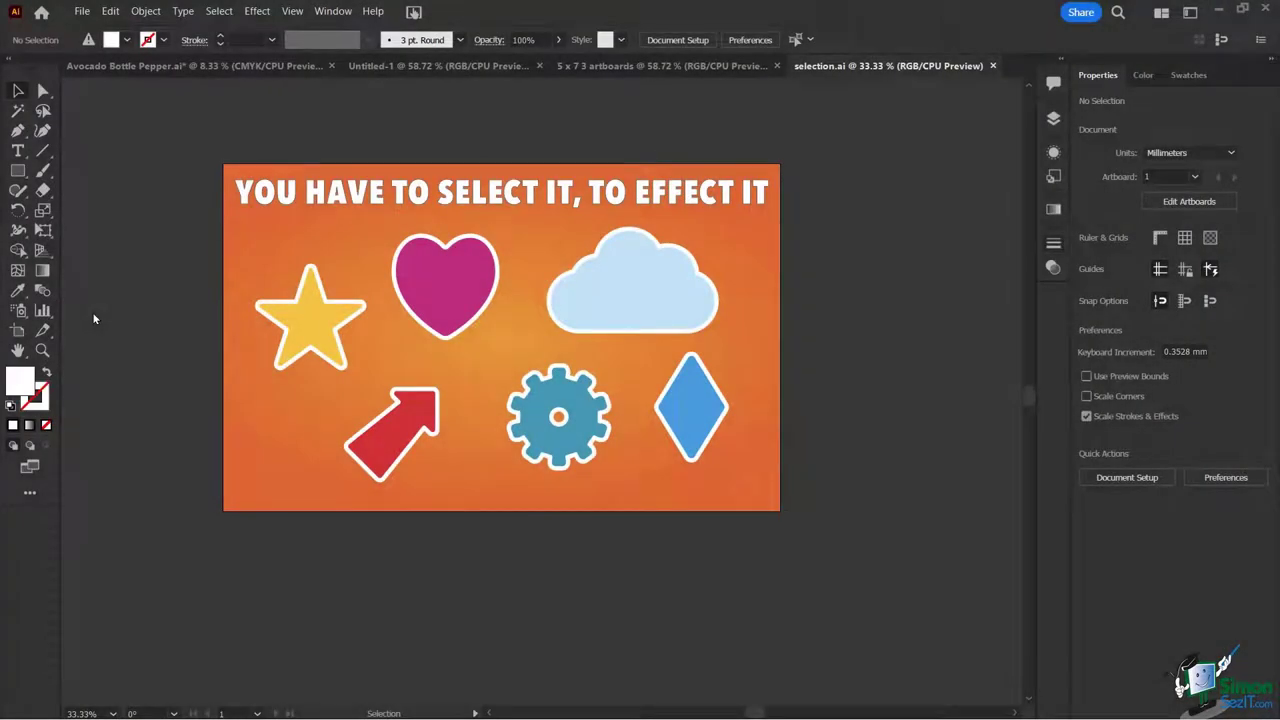
Step: Select the yellow star, enlarge it and tilt it about 42 degrees
key(a)
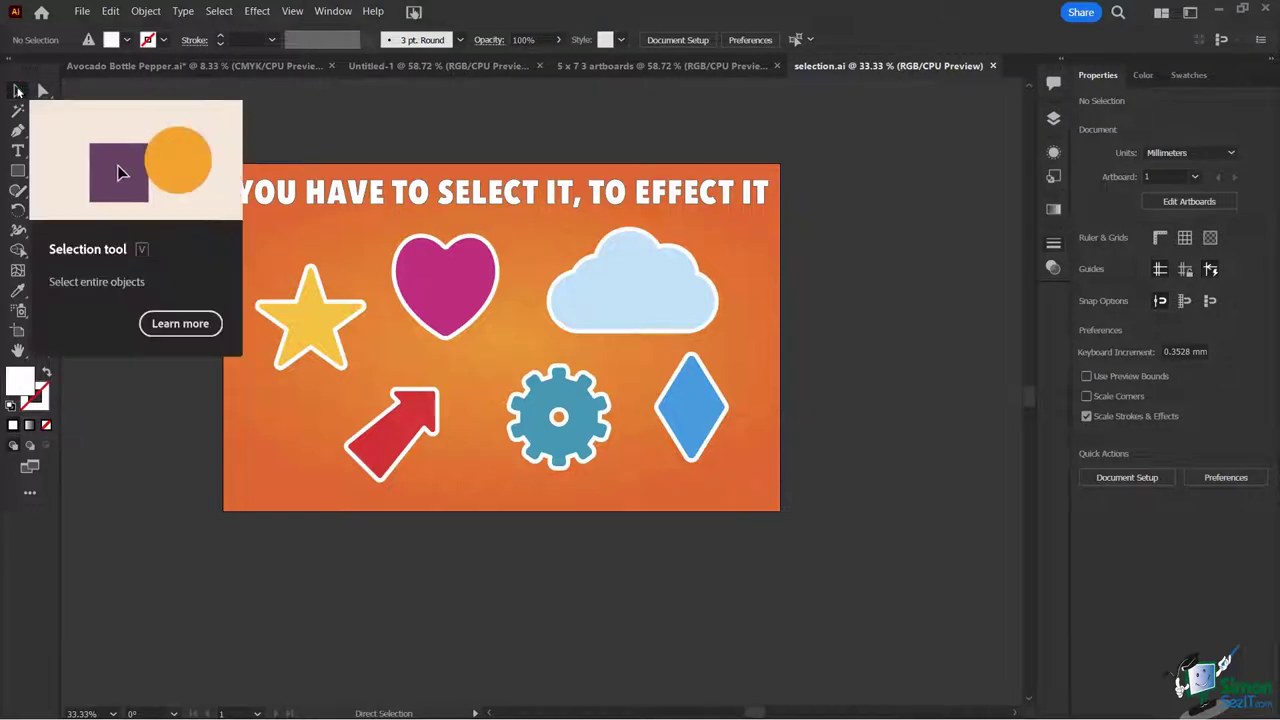
click(18, 91)
click(321, 321)
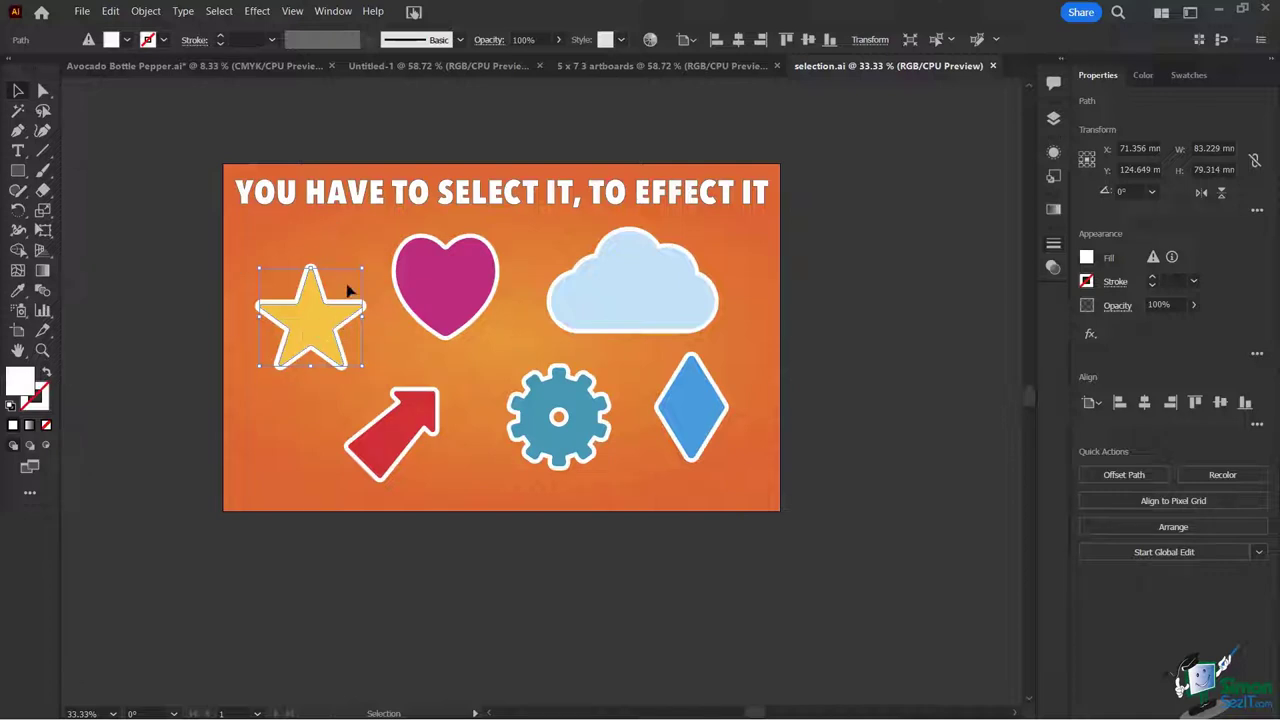
mouse_move(365, 268)
mouse_down()
mouse_move(405, 216)
mouse_move(380, 259)
mouse_up()
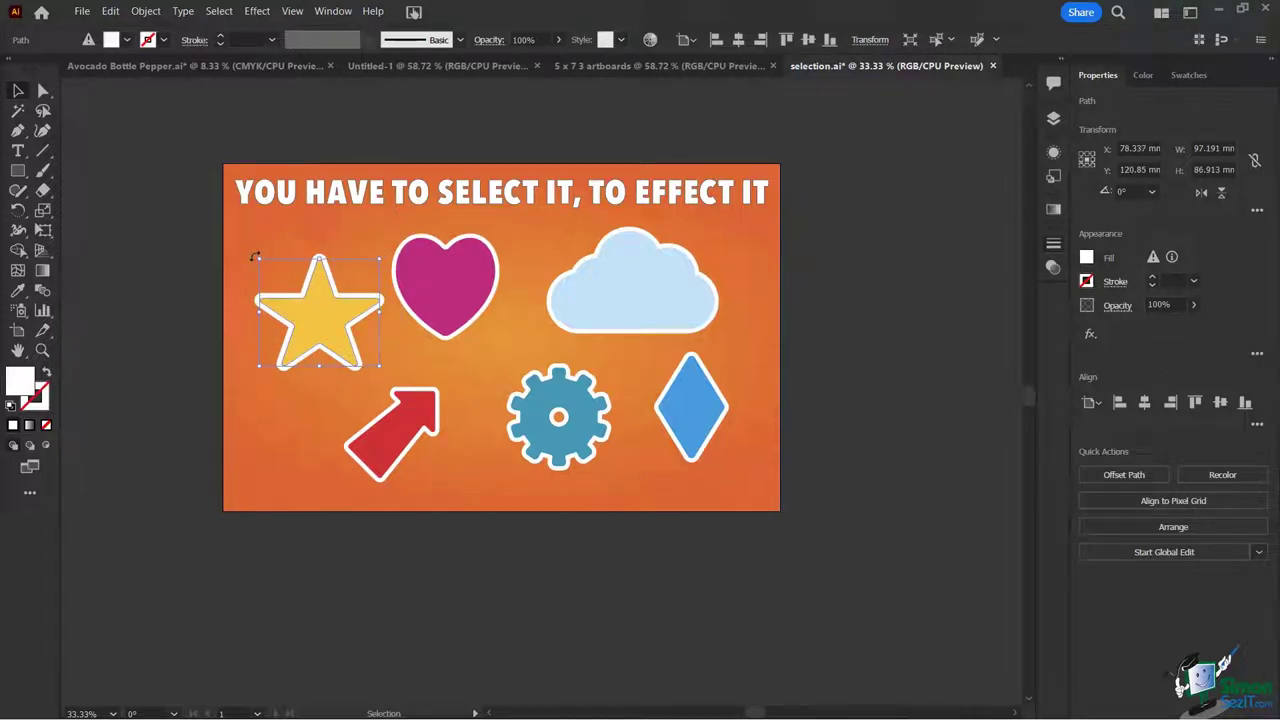
drag(254, 258, 230, 306)
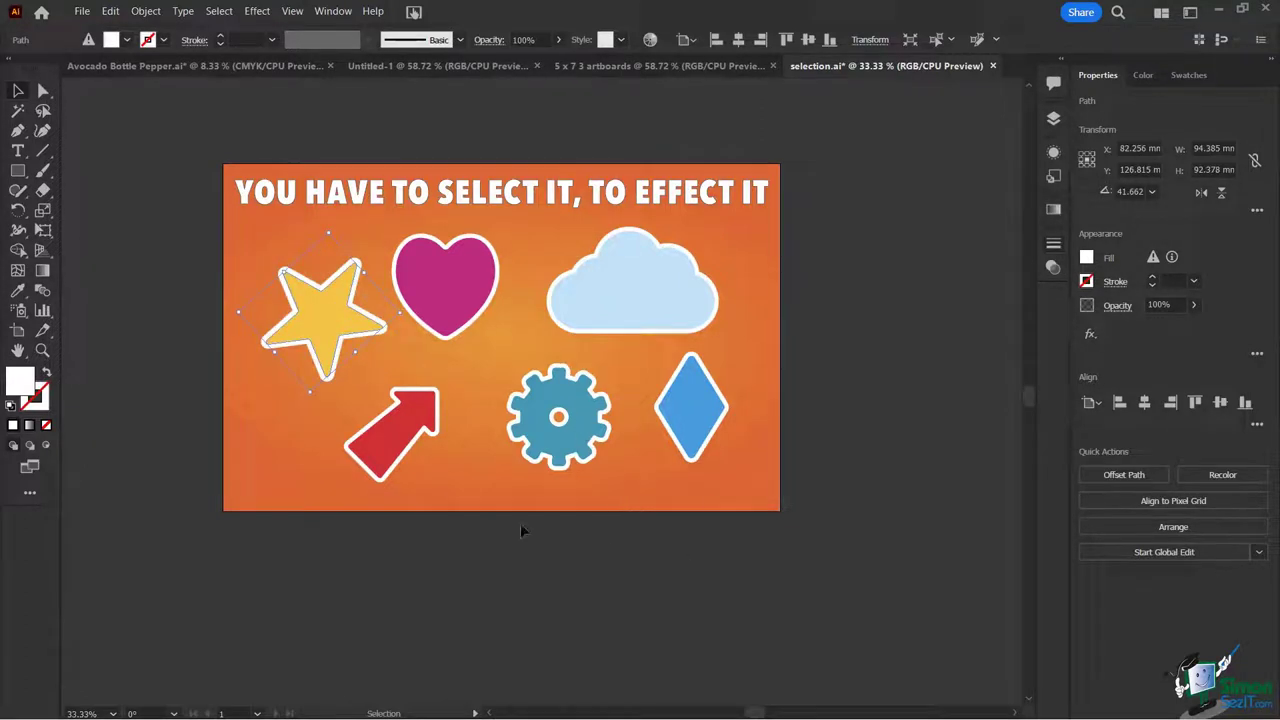
Step: Rotate the red arrow so it points left
click(393, 453)
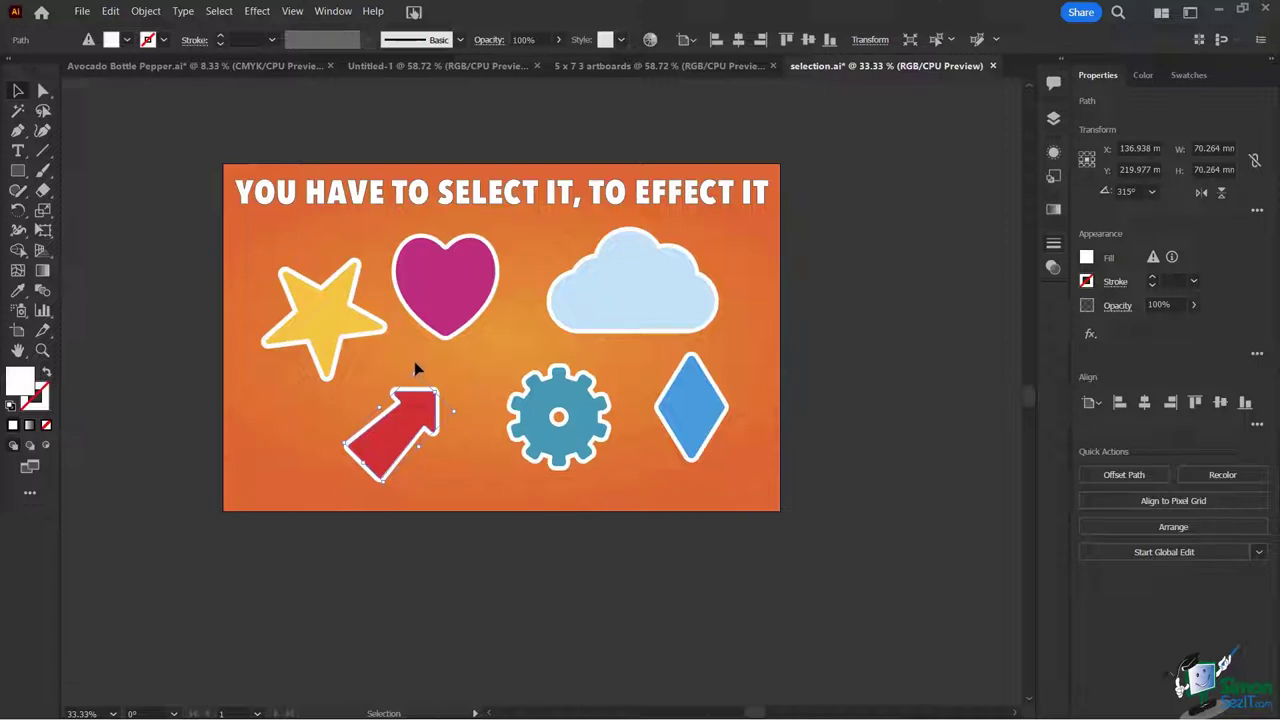
drag(412, 369, 445, 440)
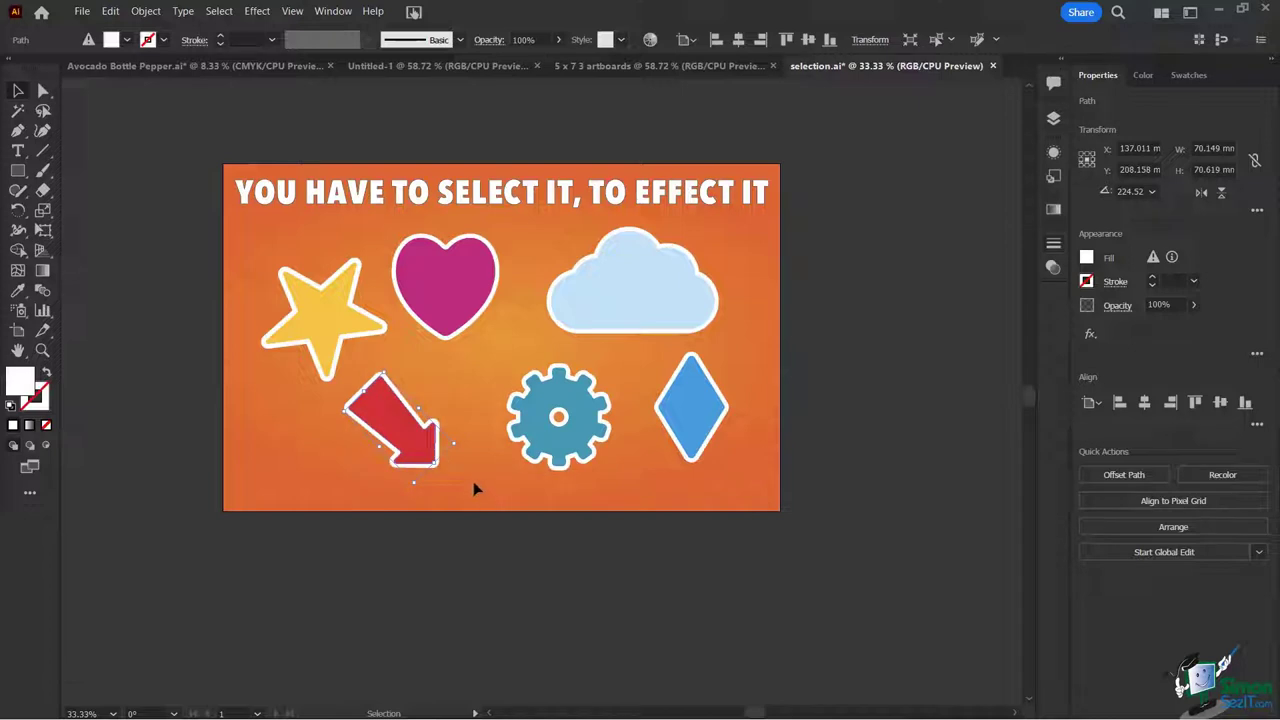
drag(466, 434, 471, 399)
drag(394, 332, 277, 463)
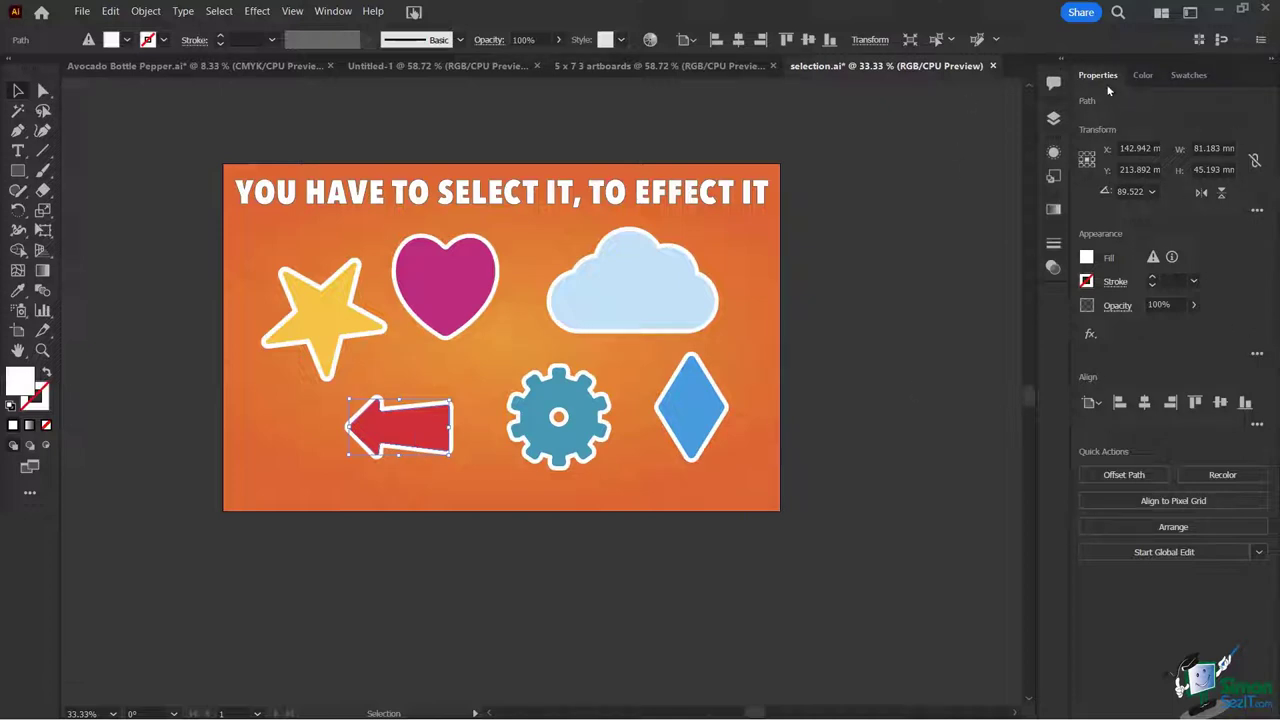
Step: Deselect the red arrow, try the pink heart, then select the yellow star on its own
click(586, 167)
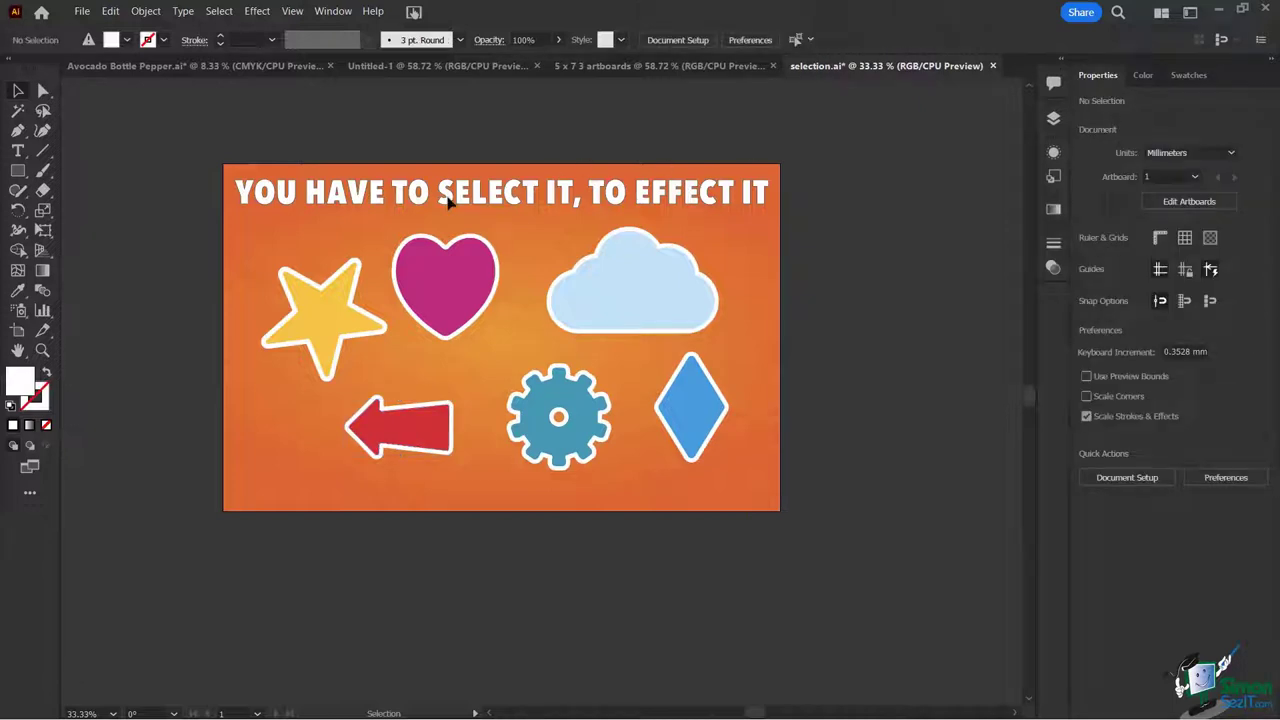
click(627, 606)
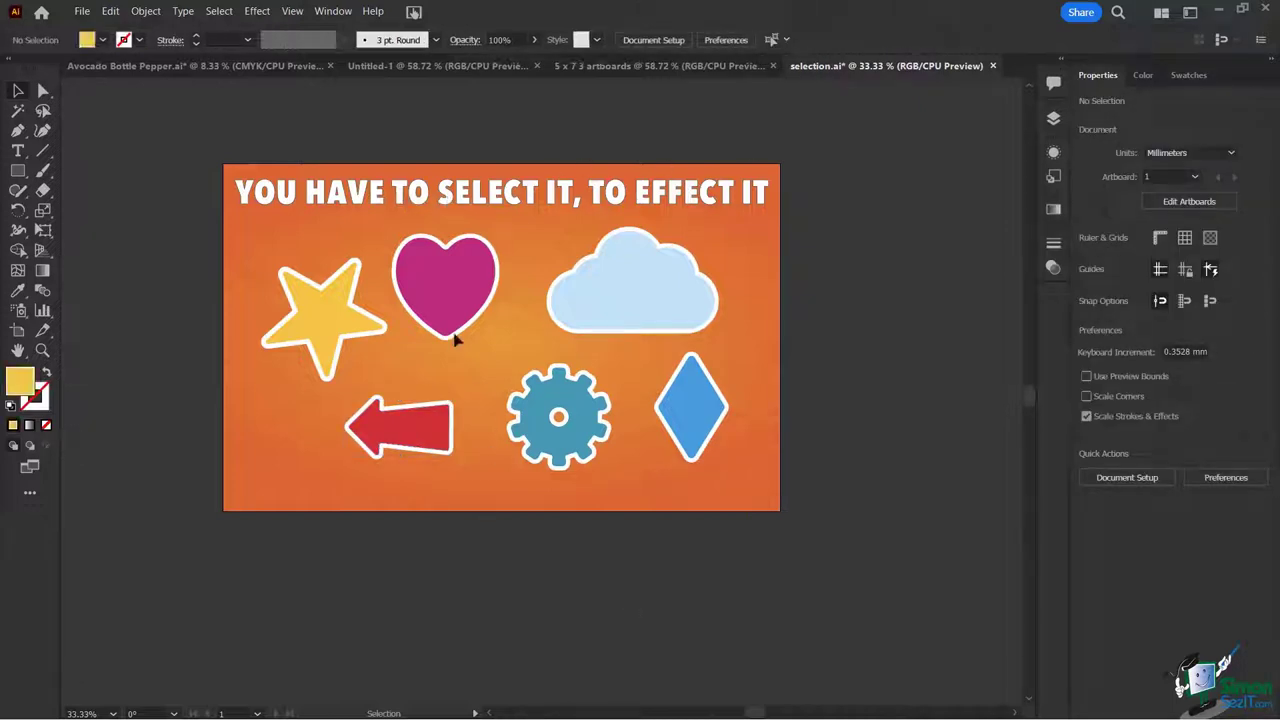
click(437, 293)
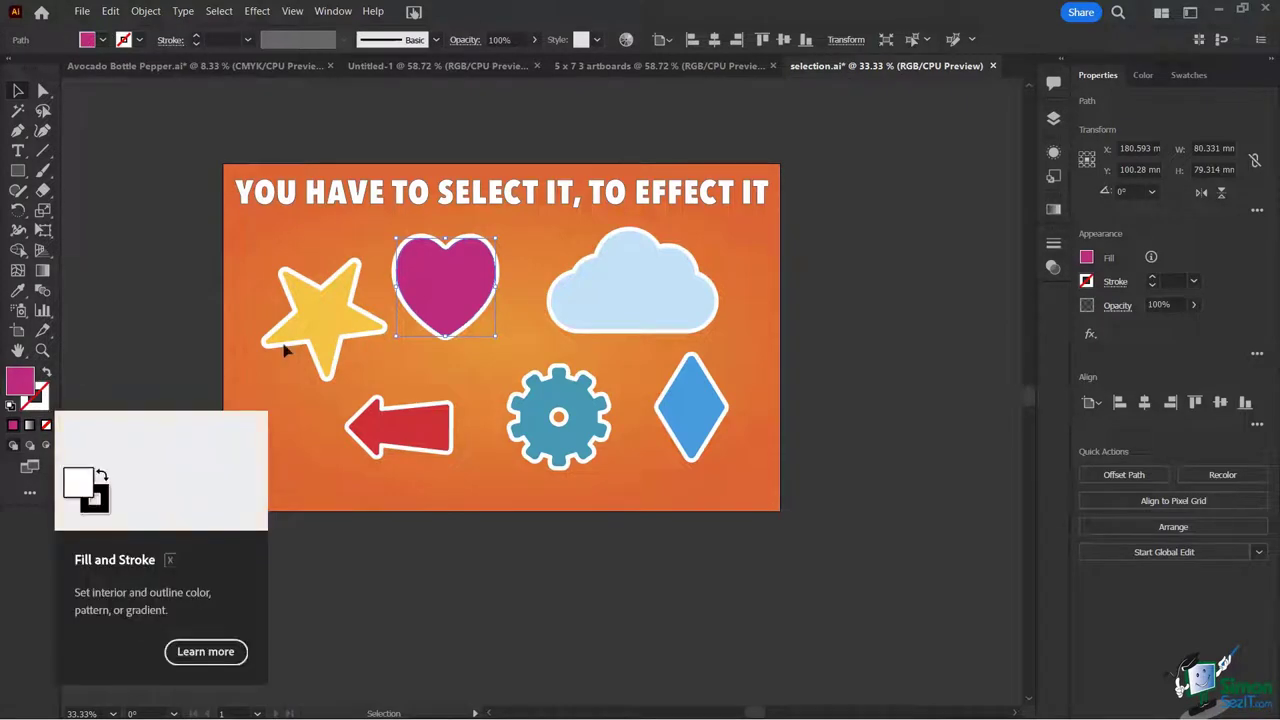
click(330, 320)
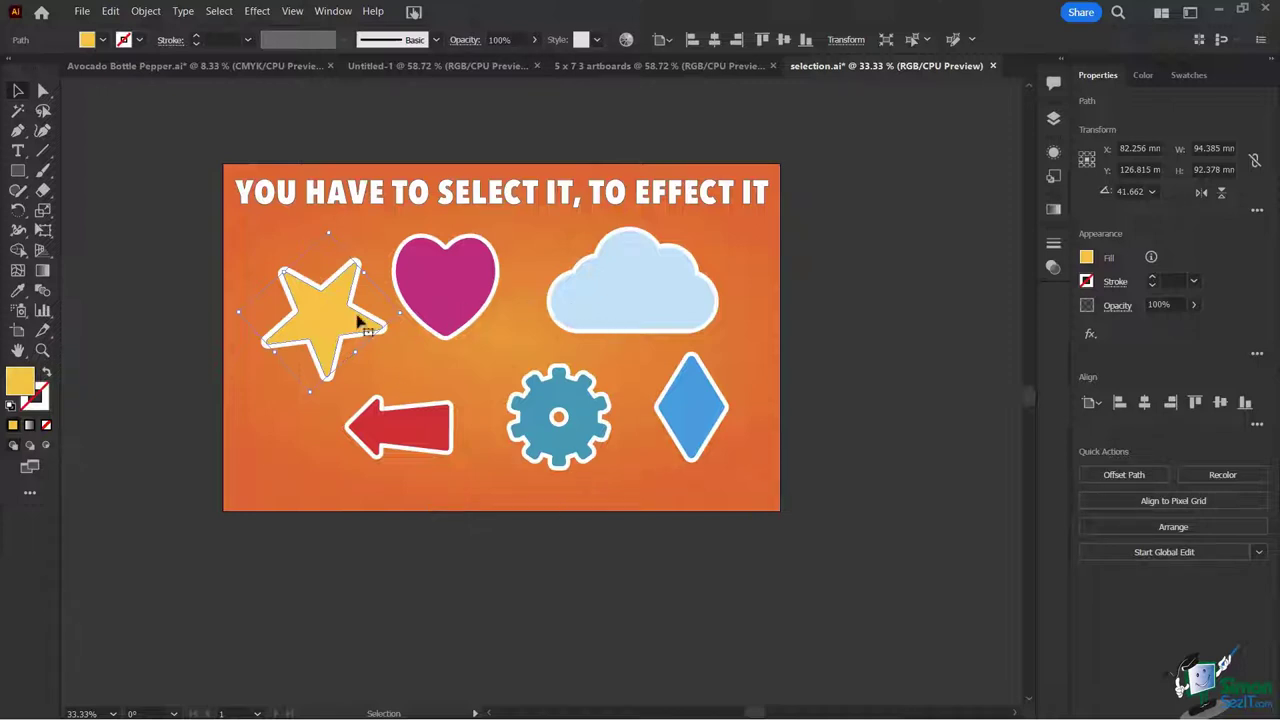
double_click(325, 326)
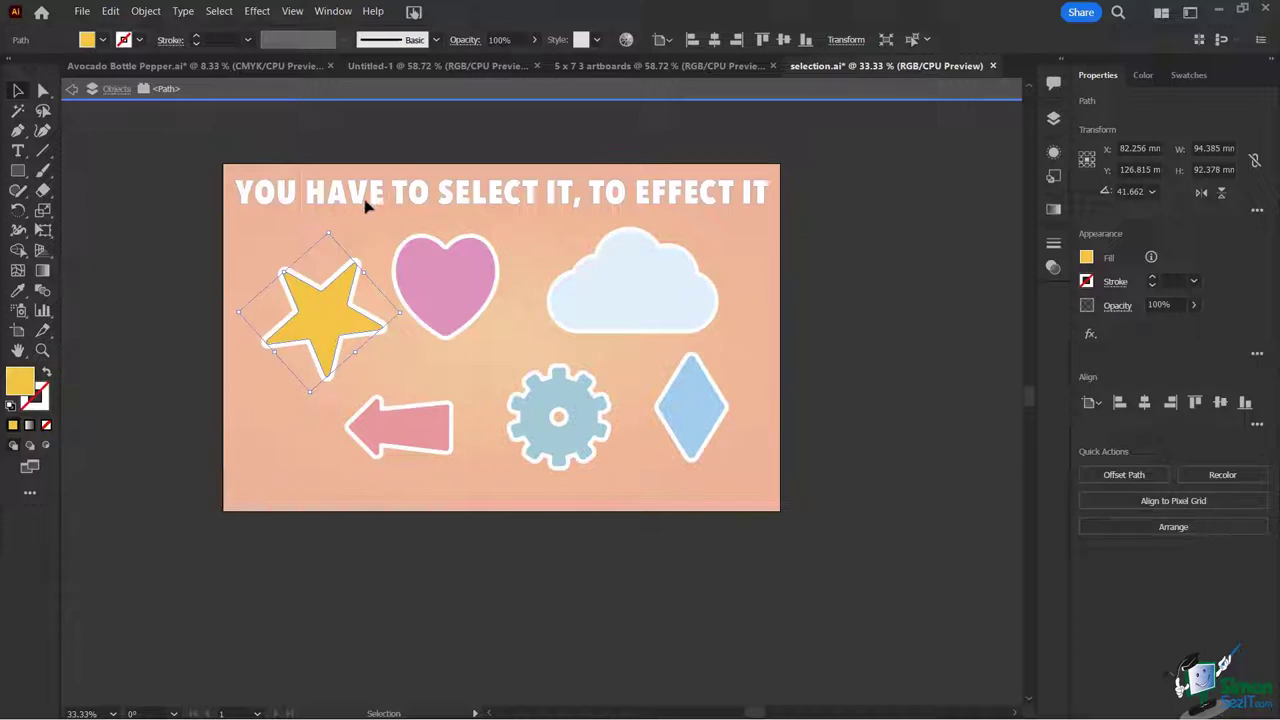
click(71, 90)
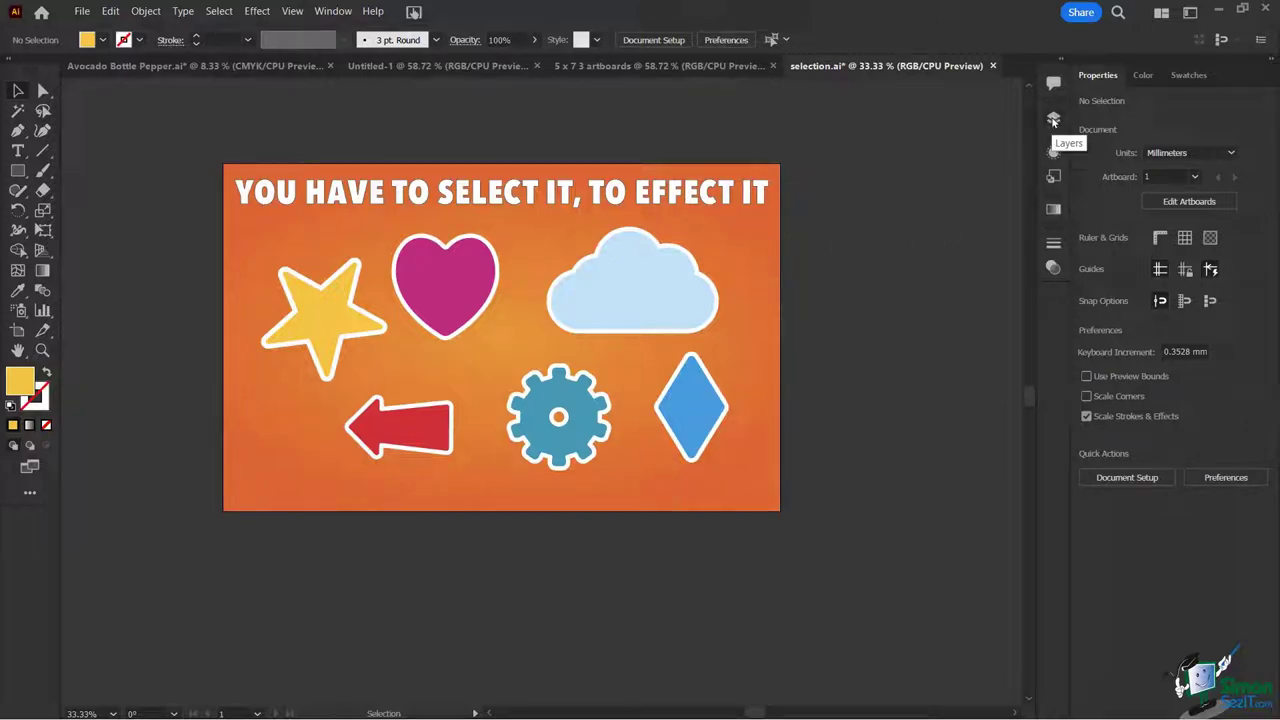
Step: Show the Layers panel, expand the BG layer and unlock it
click(1052, 120)
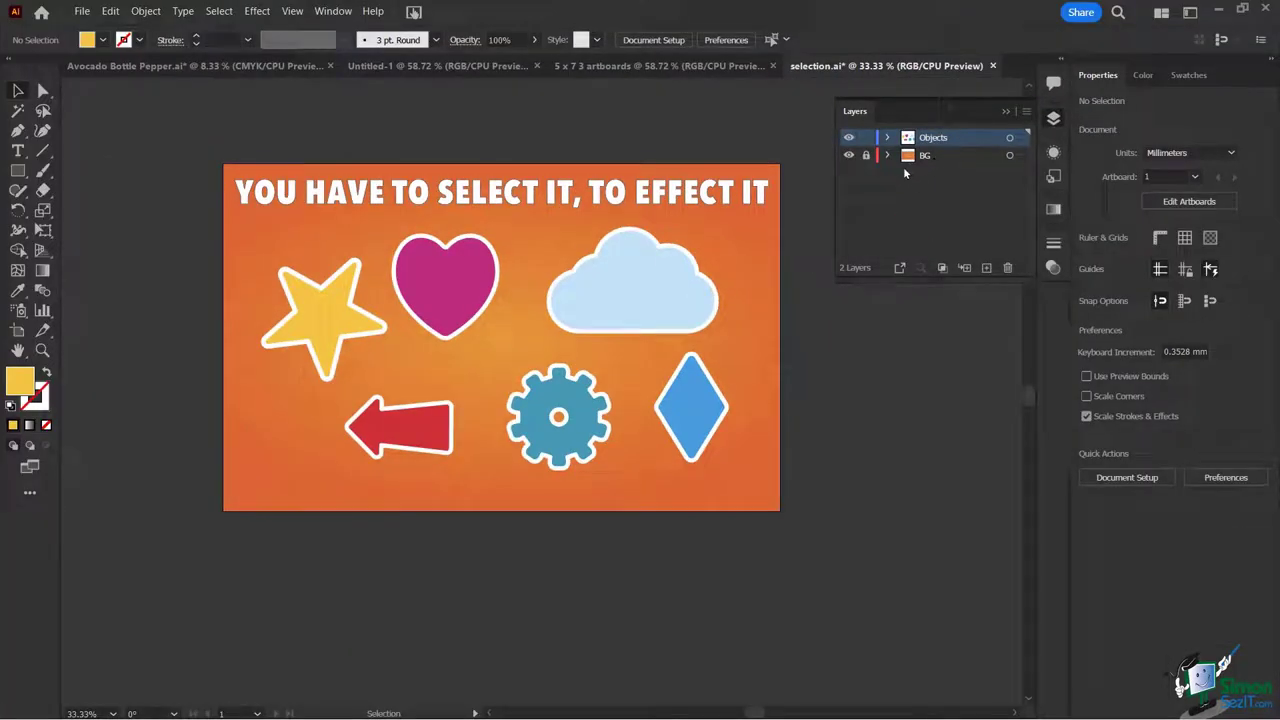
click(887, 155)
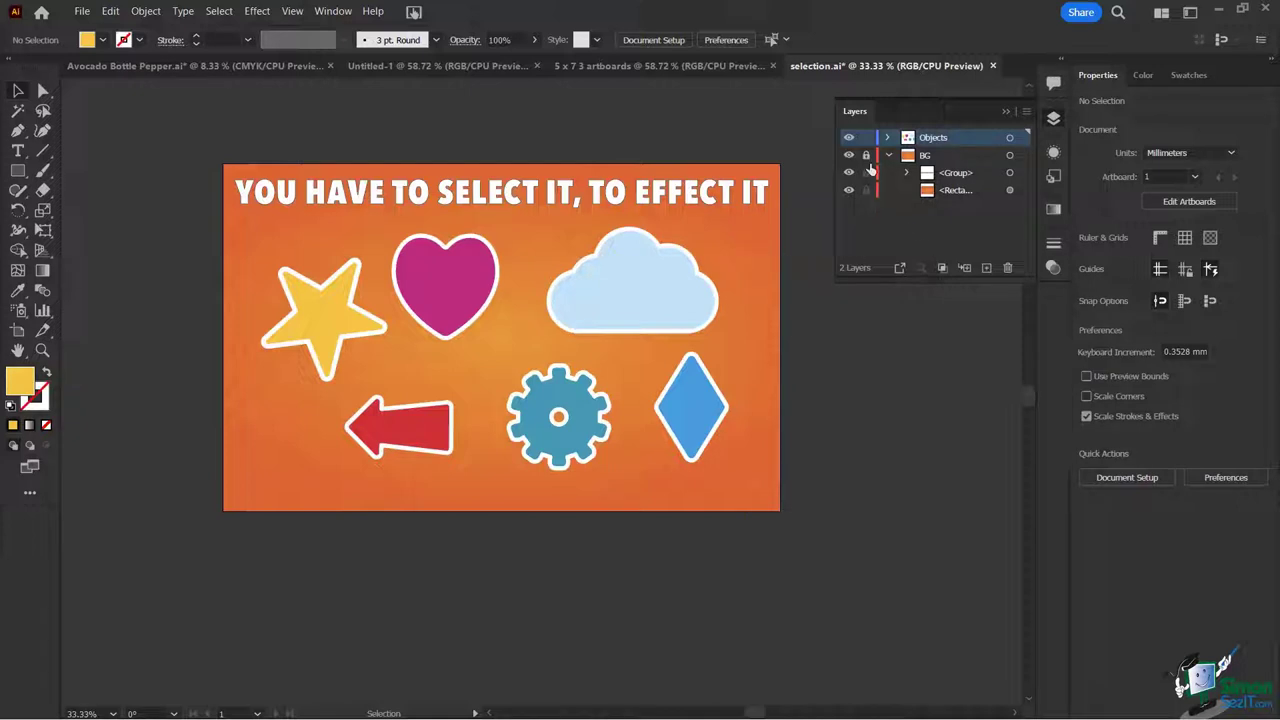
click(866, 155)
Step: Select the headline text group, nudge it slightly down, and delete it
click(748, 237)
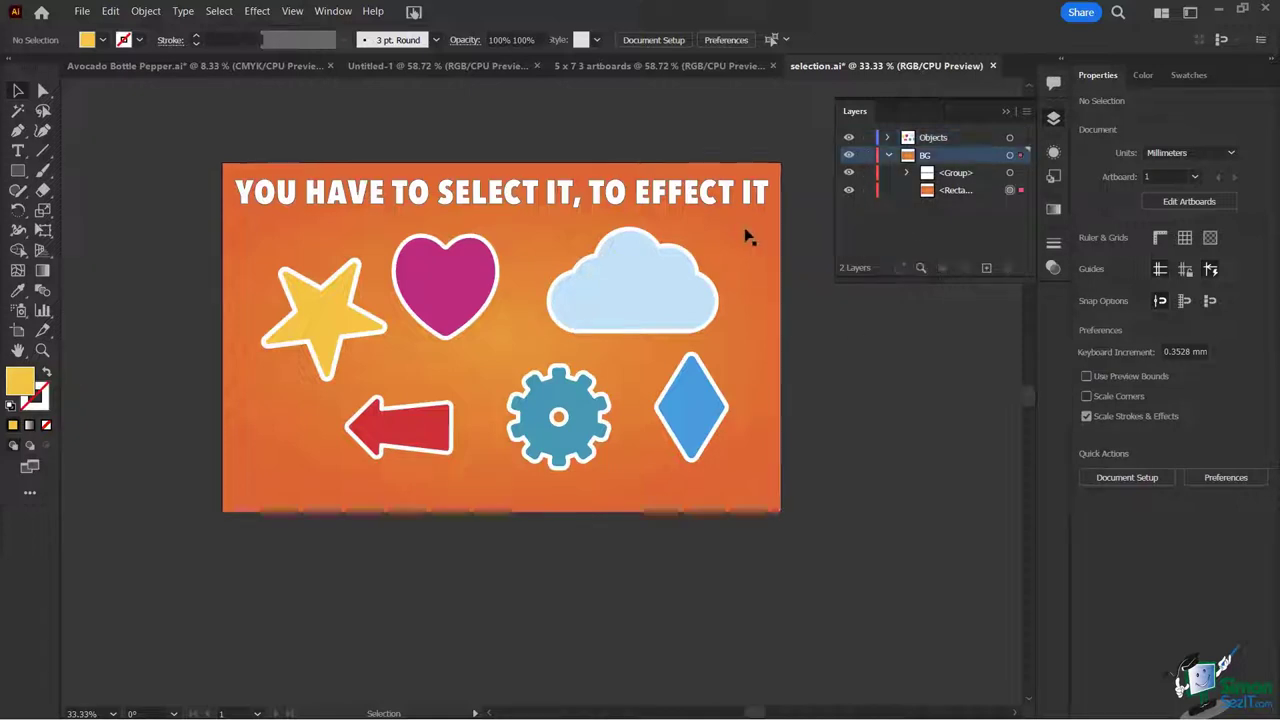
click(591, 194)
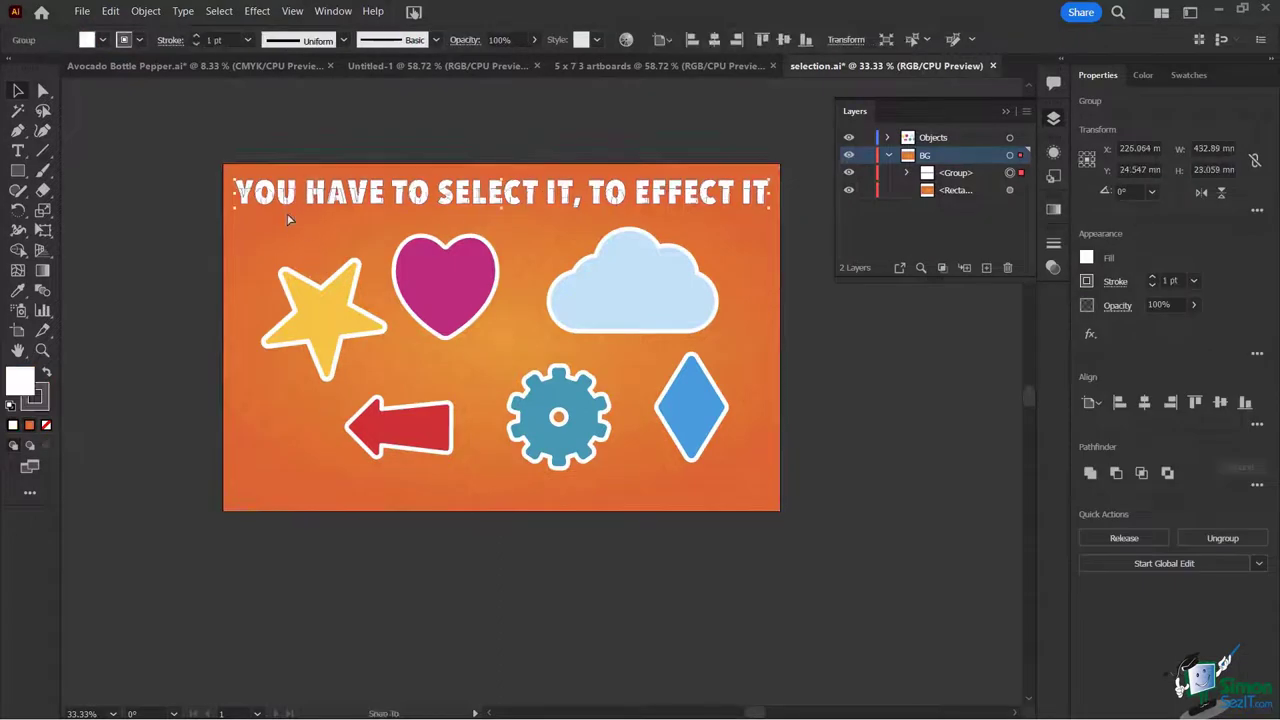
drag(287, 203, 289, 222)
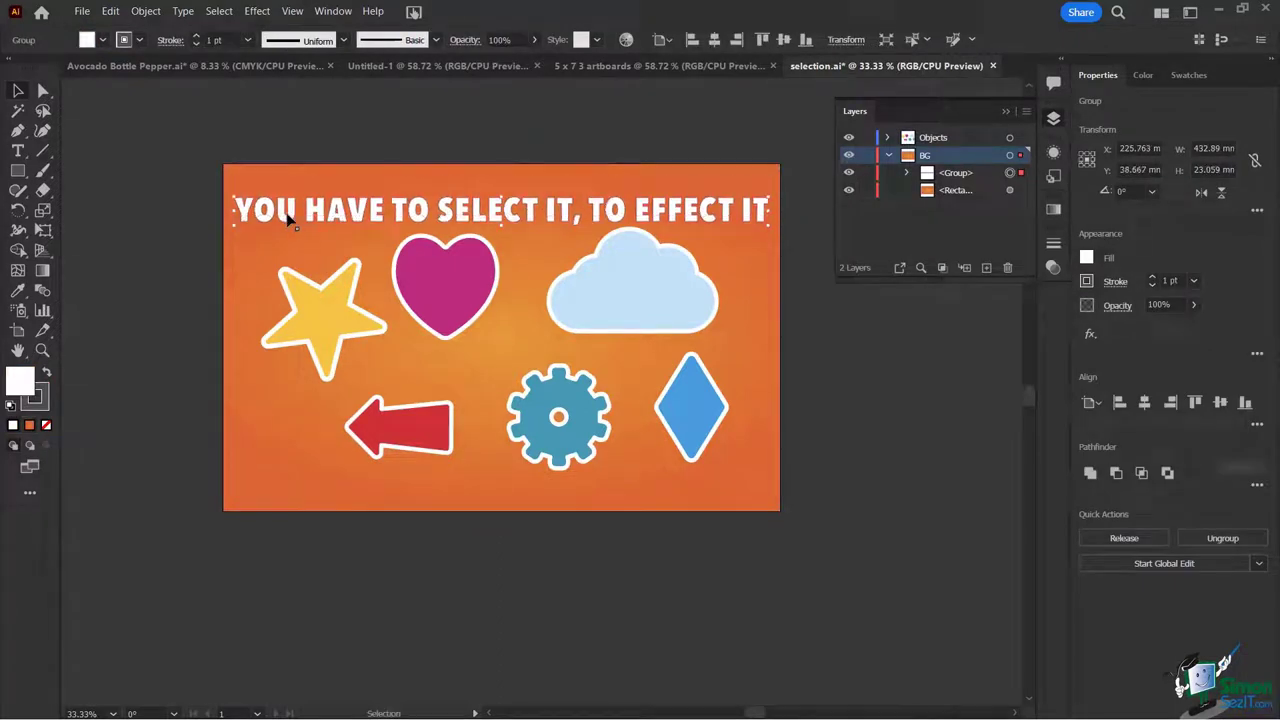
key(Delete)
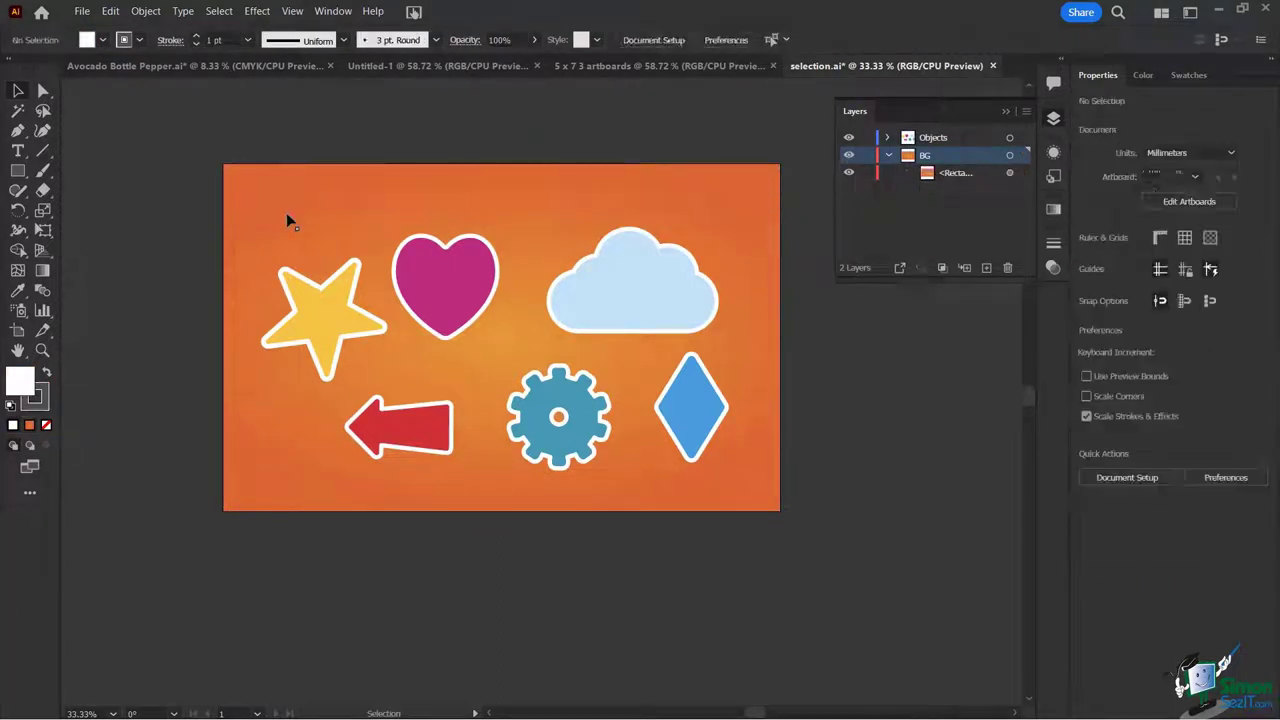
Step: Undo the headline's deletion and move so it returns to the top of the artboard
click(112, 14)
click(133, 30)
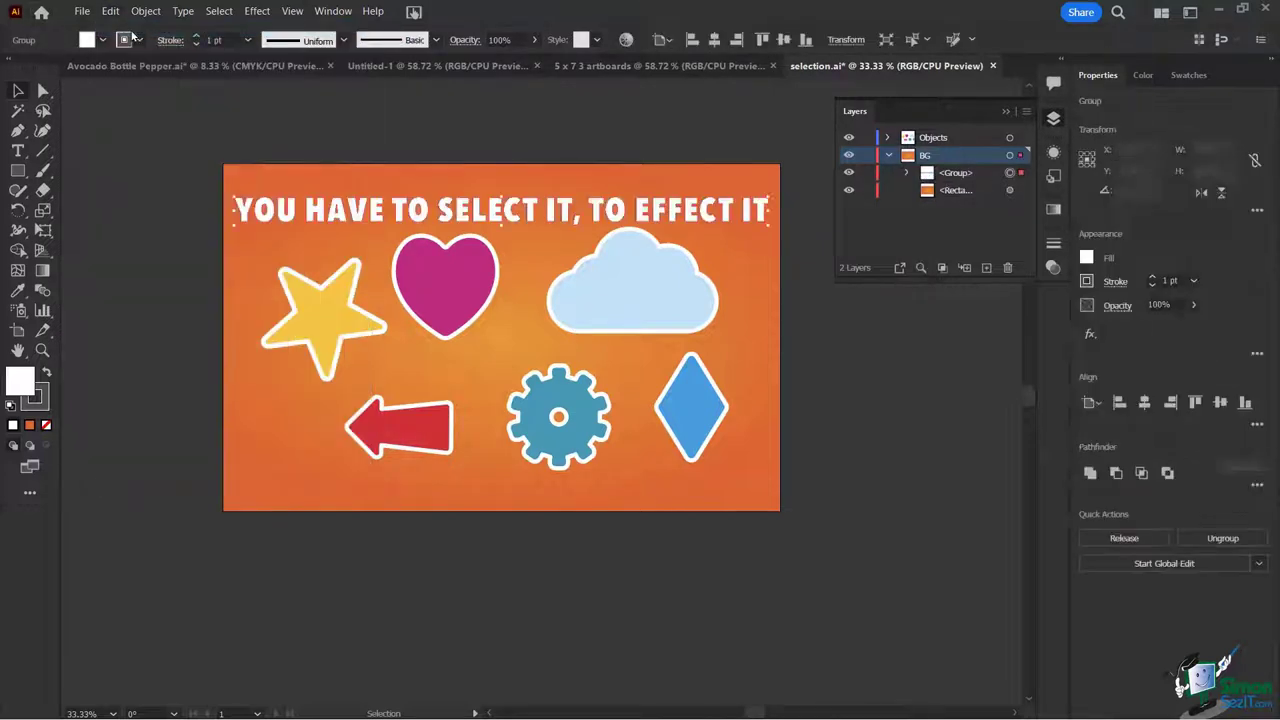
click(106, 13)
click(133, 30)
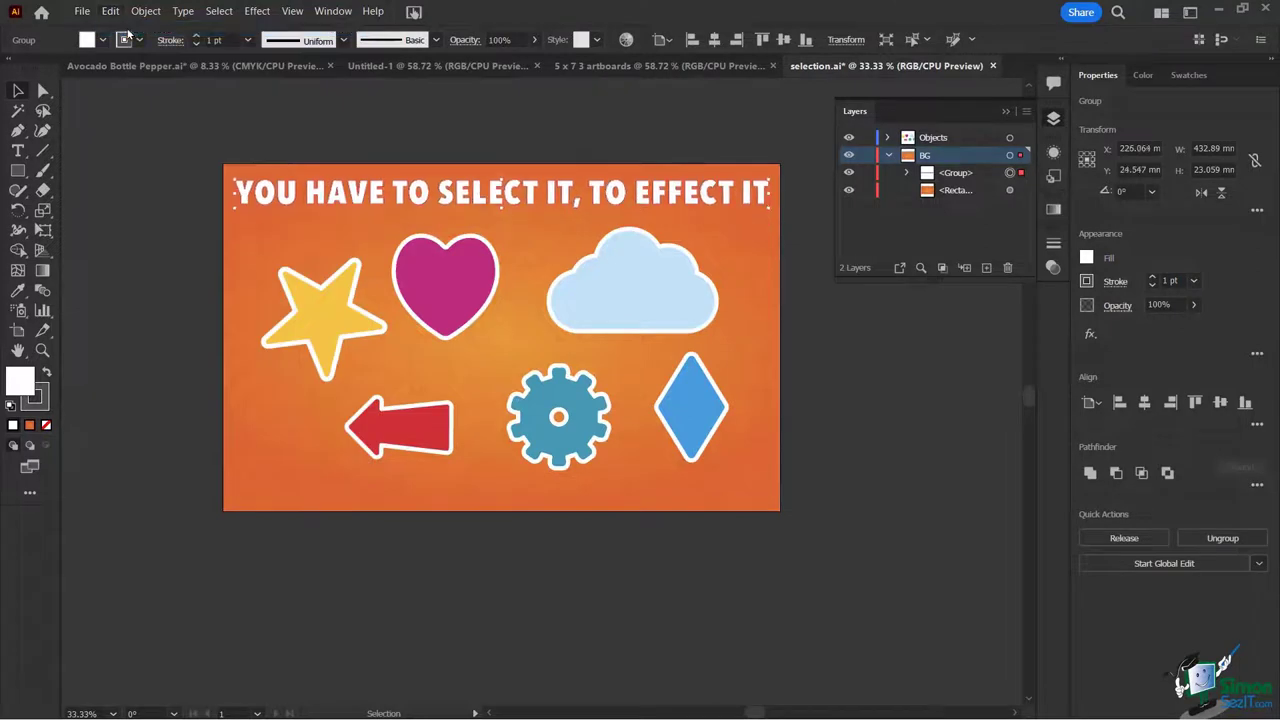
click(300, 120)
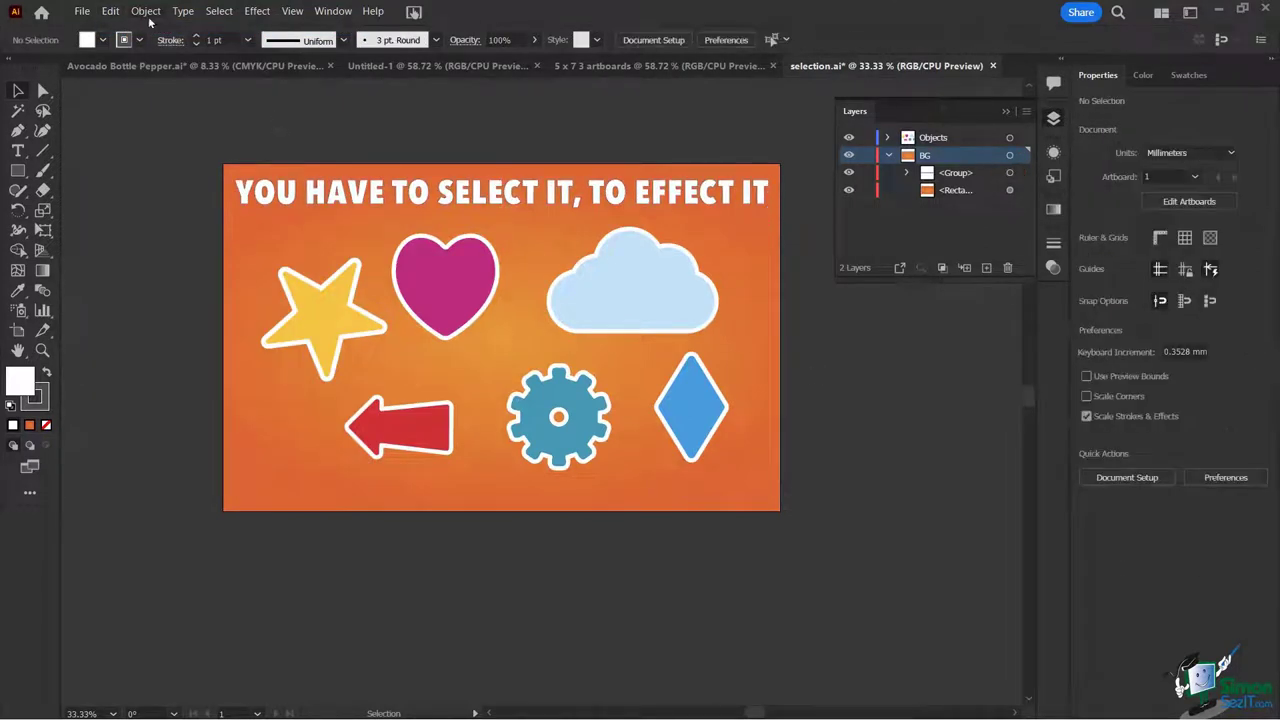
click(110, 11)
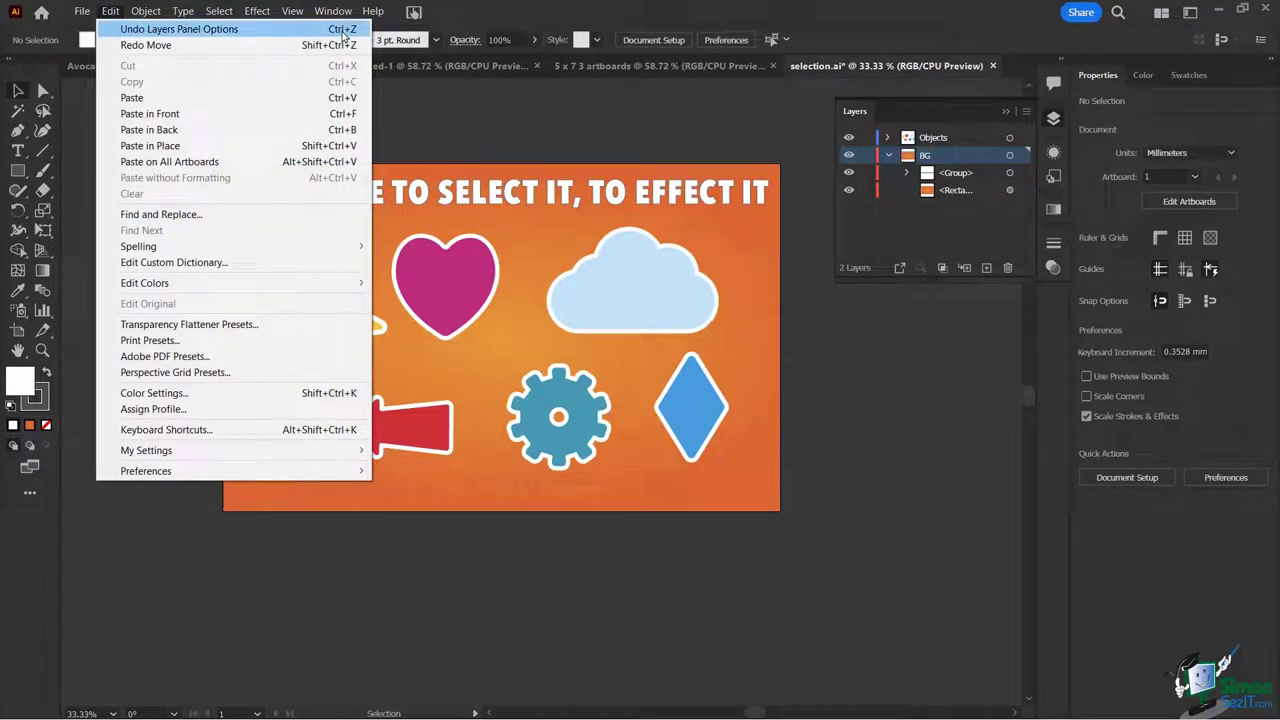
click(535, 23)
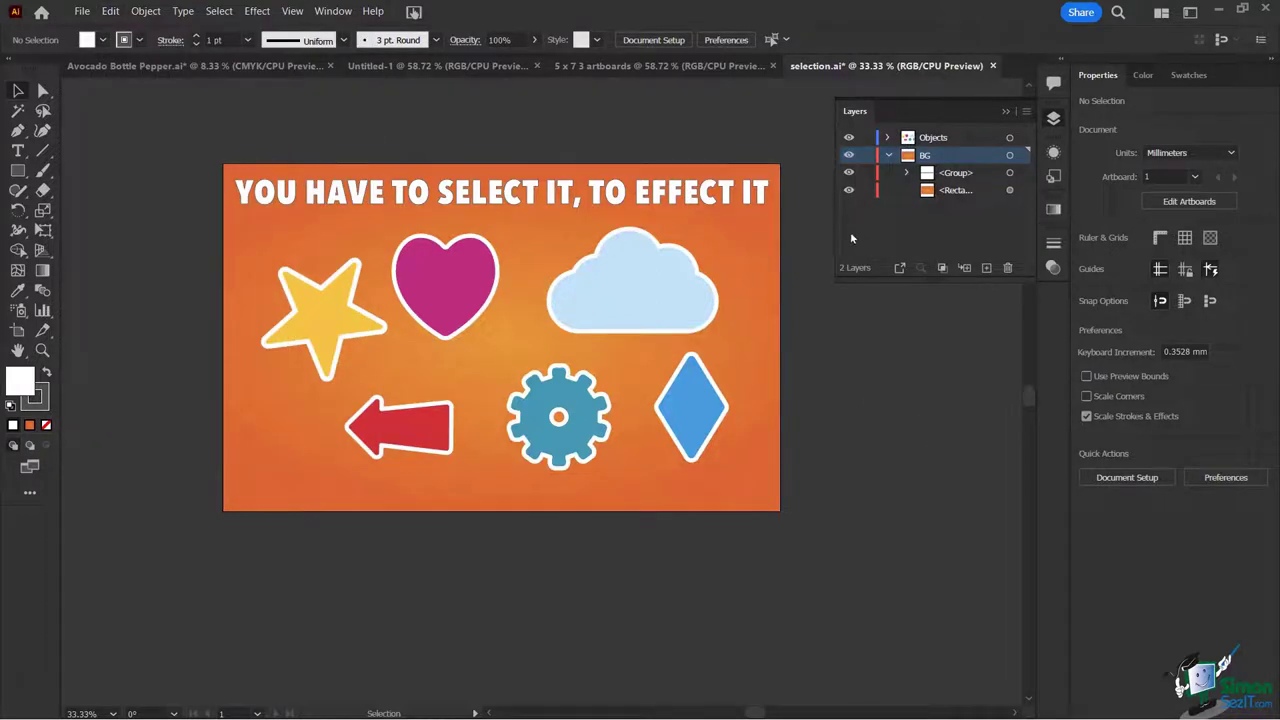
Step: With the Selection tool, select the headline group and relock the BG layer
click(20, 92)
click(452, 199)
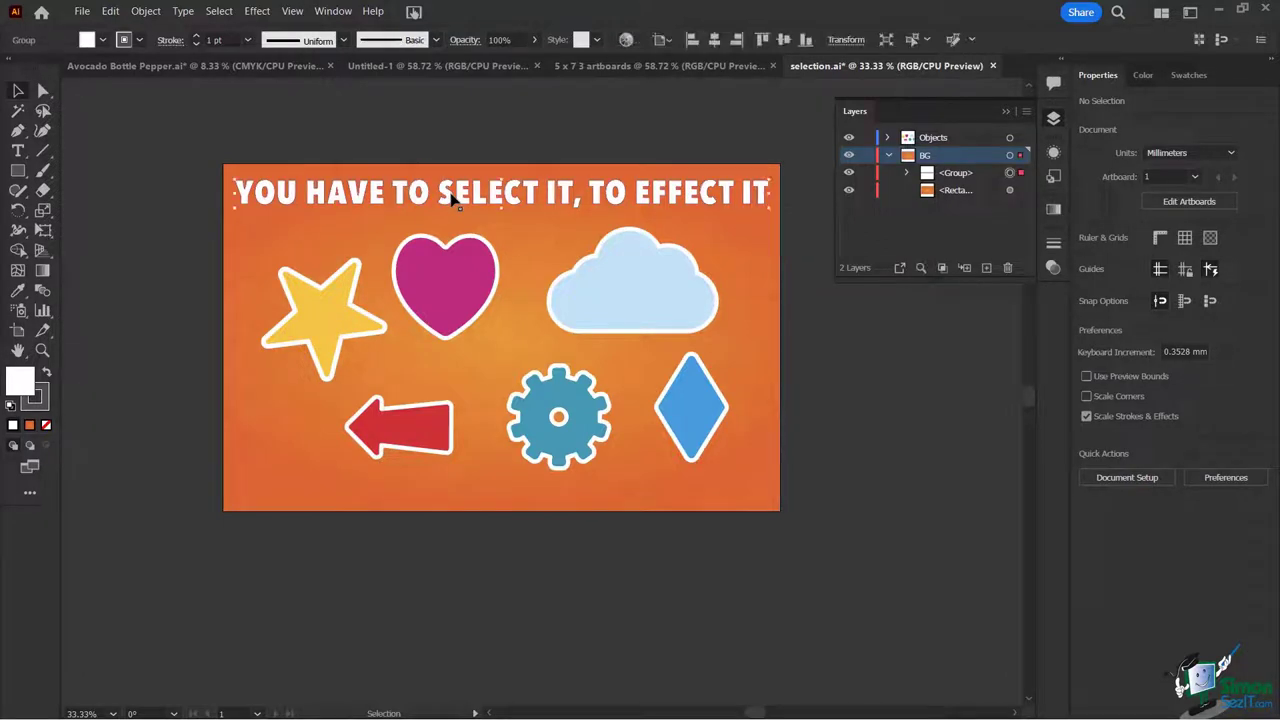
click(867, 156)
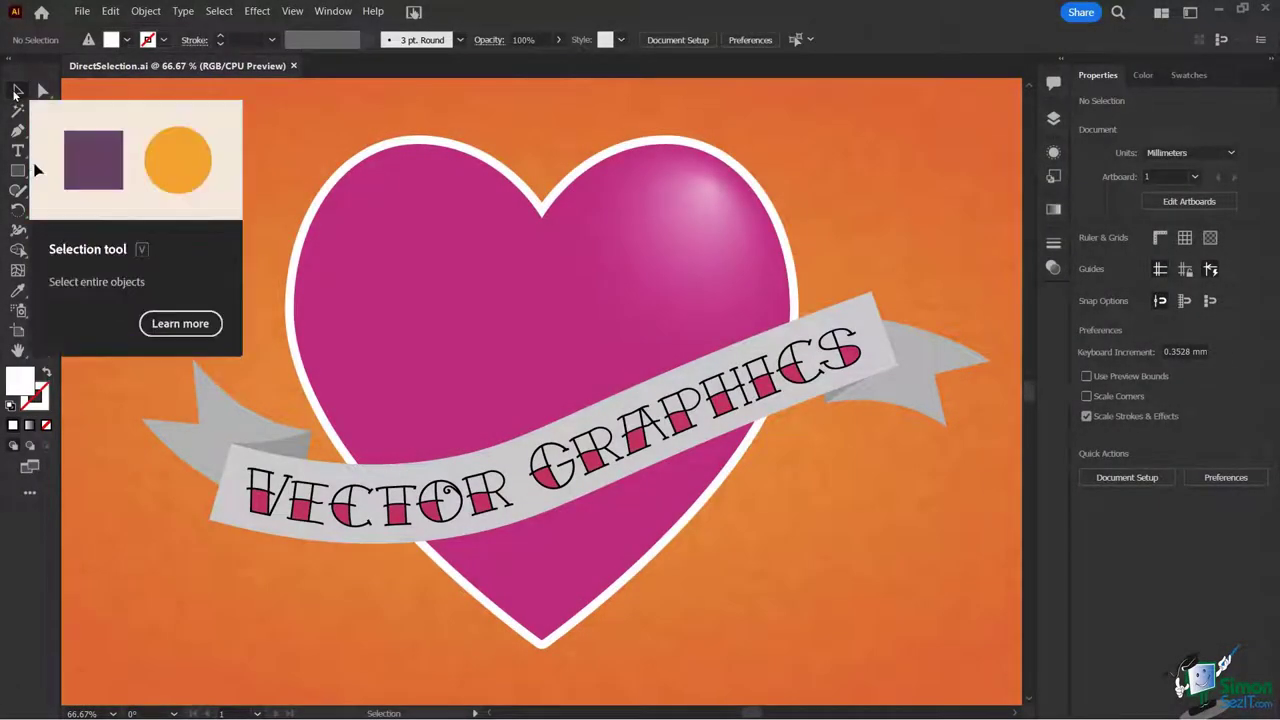
Step: Select the pink heart and switch to the Direct Selection tool to expose its anchors
click(412, 210)
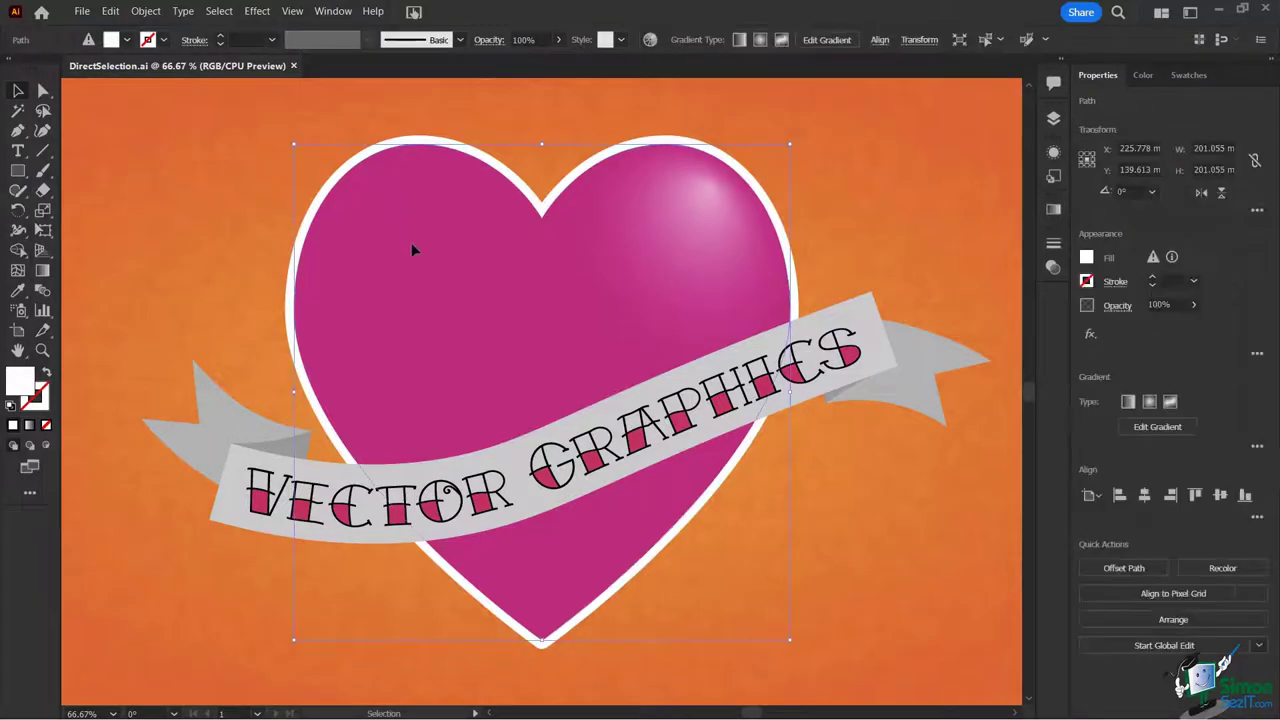
key(ctrl+shift+a)
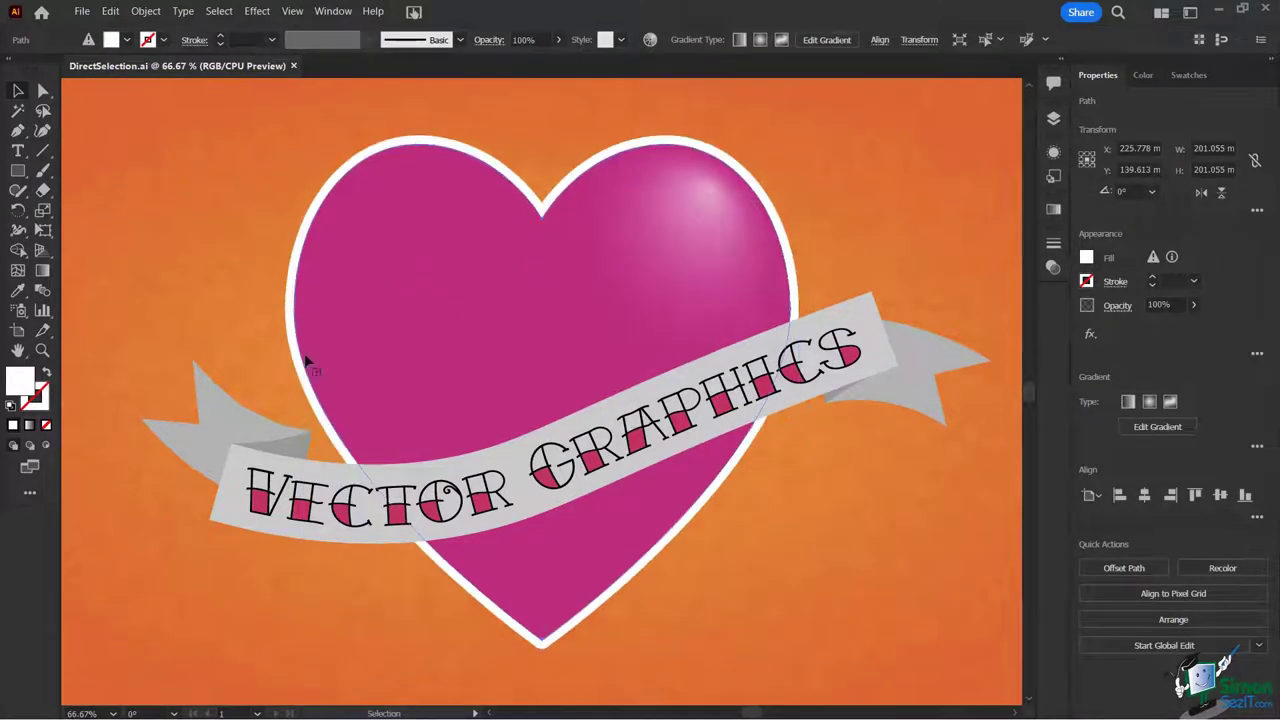
click(321, 227)
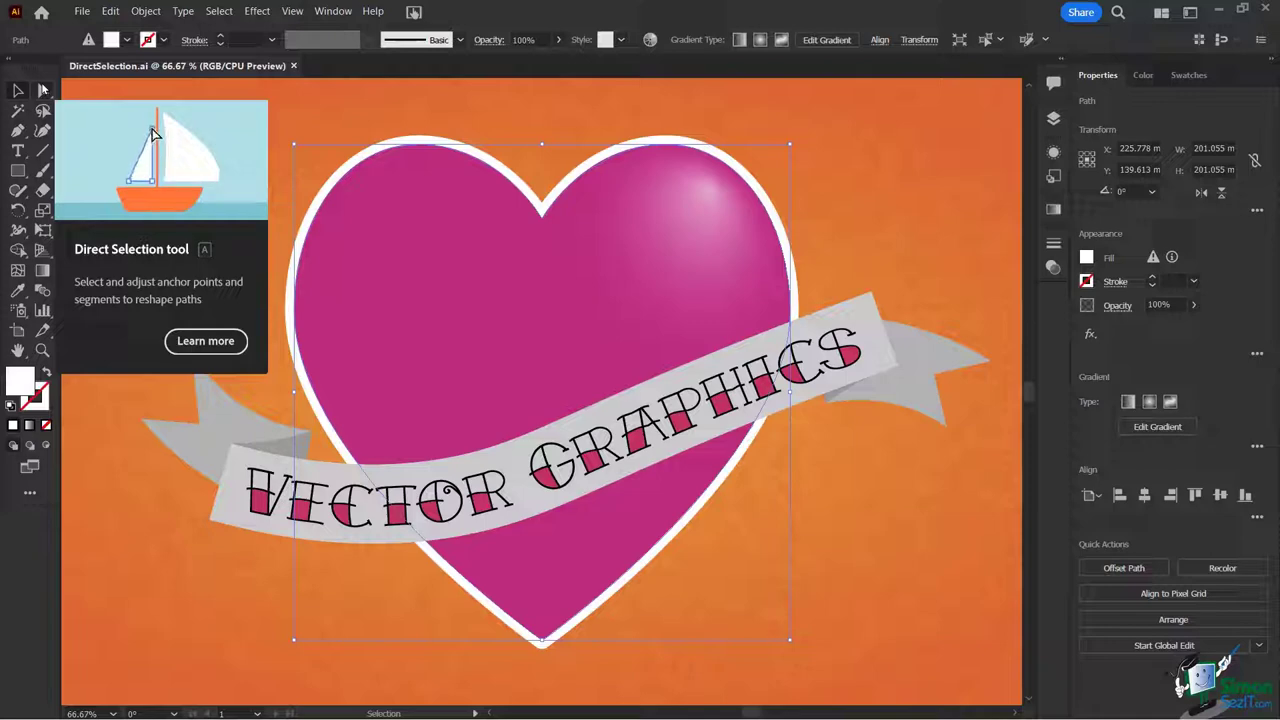
click(43, 90)
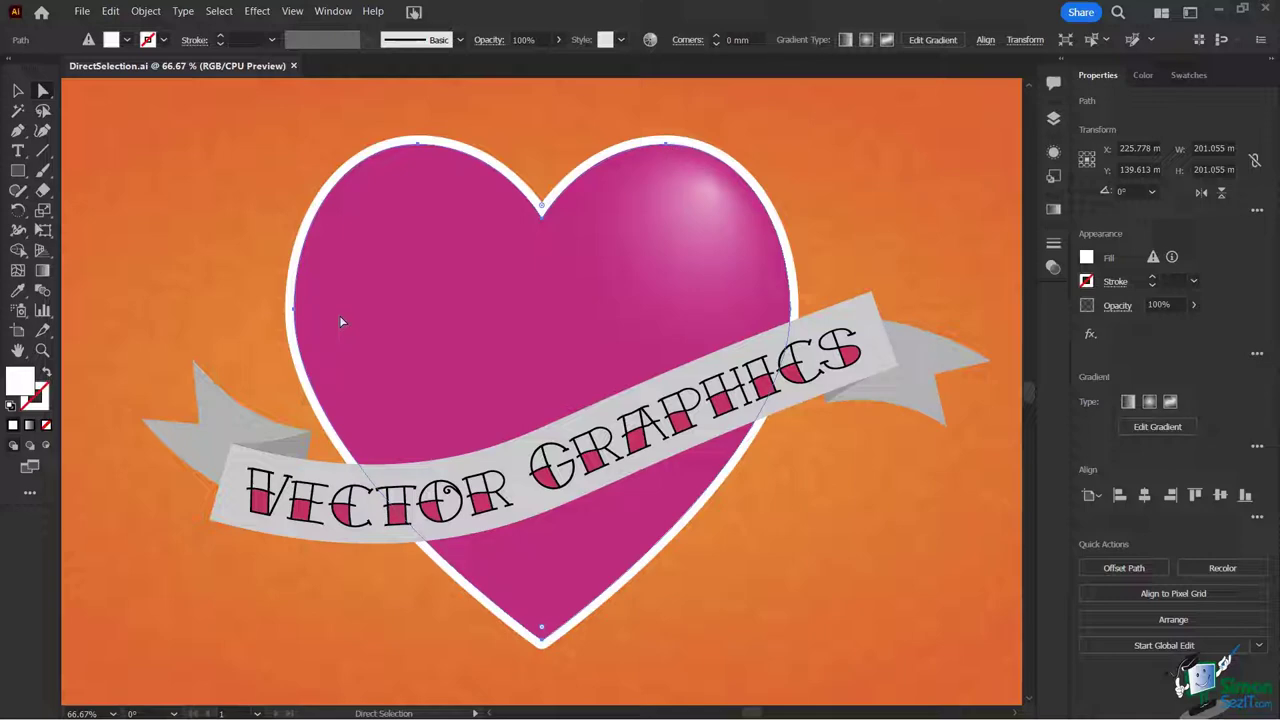
Step: Try reshaping the heart's top-left curve, undo it, and nudge the right lobe's top anchor up twice
click(294, 314)
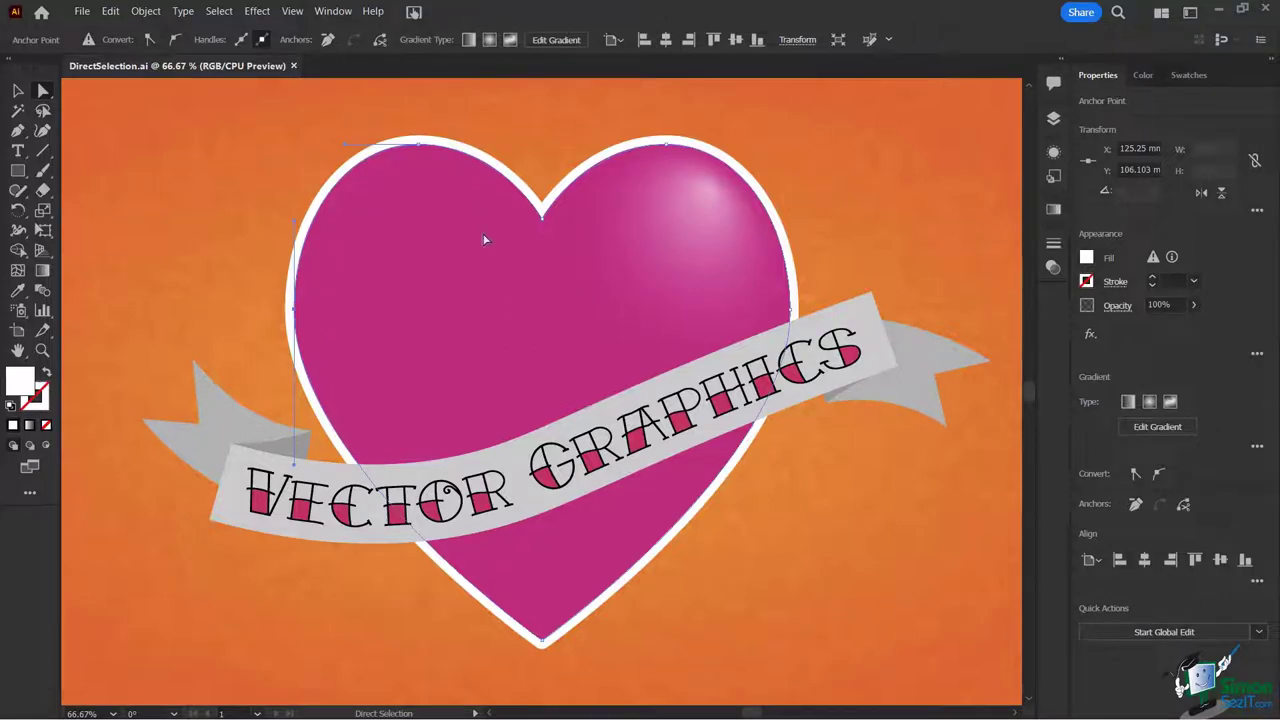
click(421, 150)
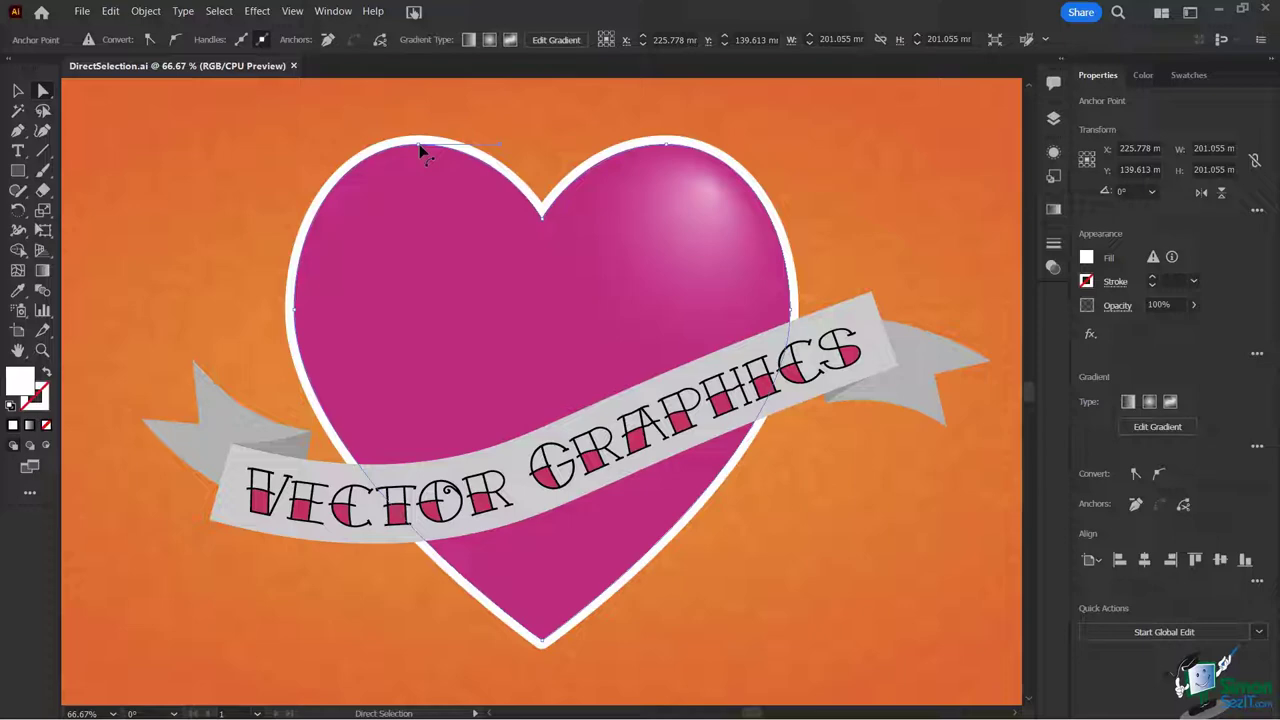
drag(421, 150, 434, 238)
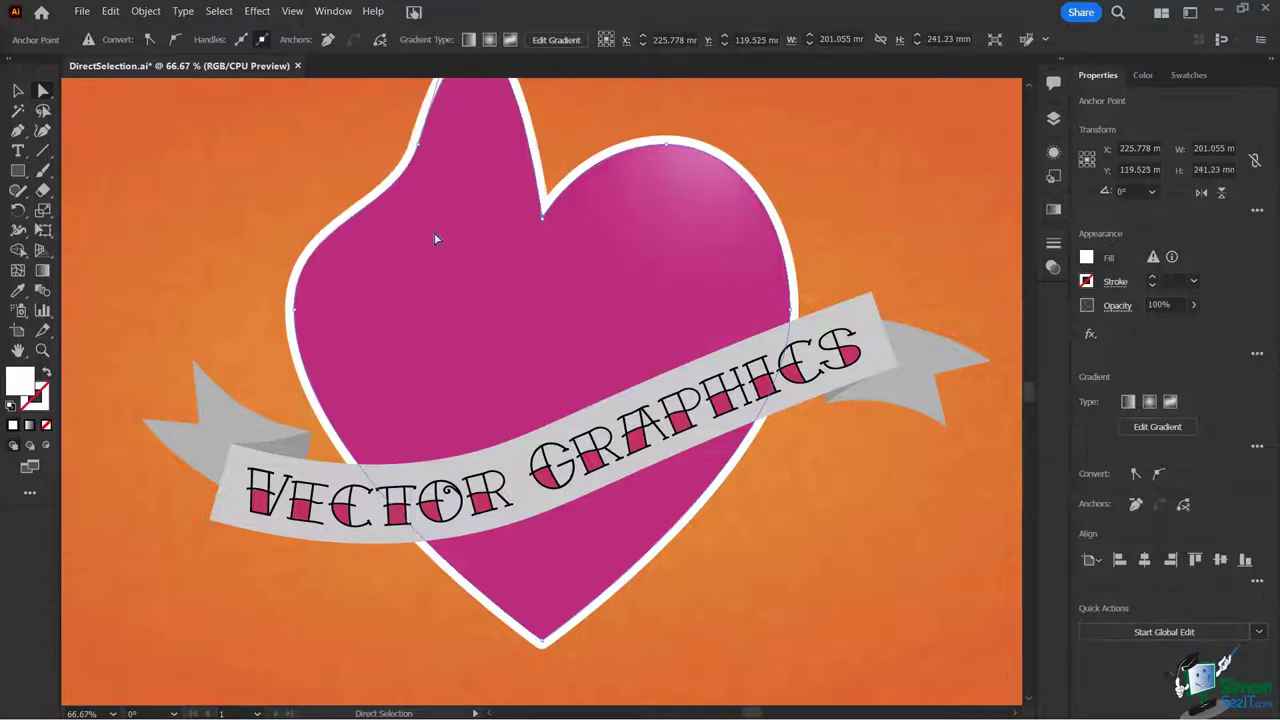
key(ctrl+z)
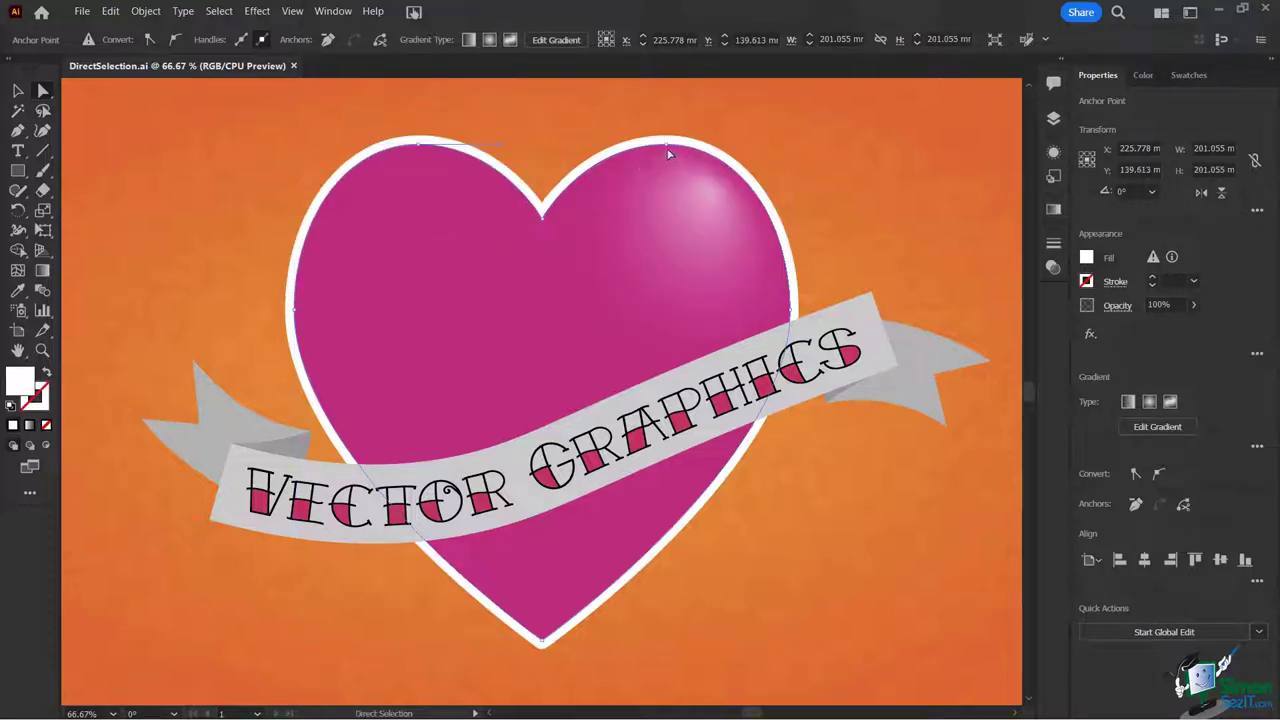
click(667, 150)
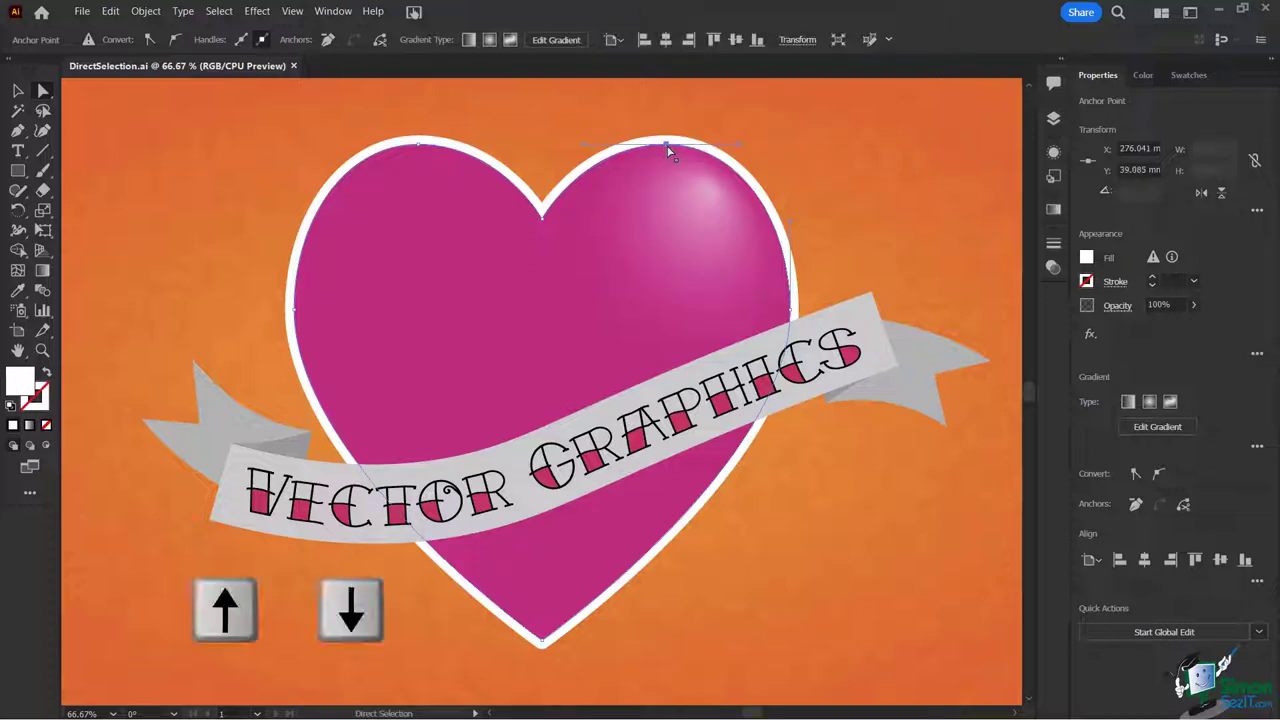
key(Up)
key(Up)
key(Up)
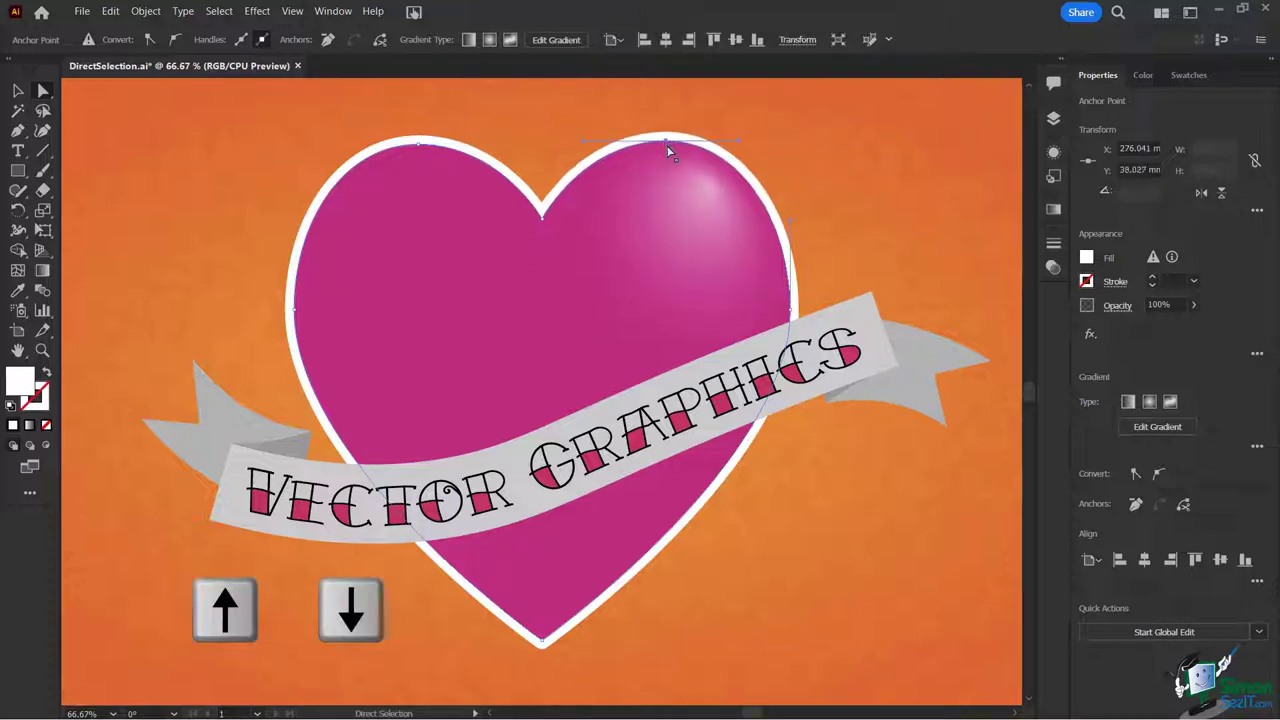
key(Up)
key(Up)
key(Up)
key(Up)
key(Up)
key(Up)
key(Up)
key(Up)
key(Up)
key(Up)
key(Up)
key(Up)
key(Up)
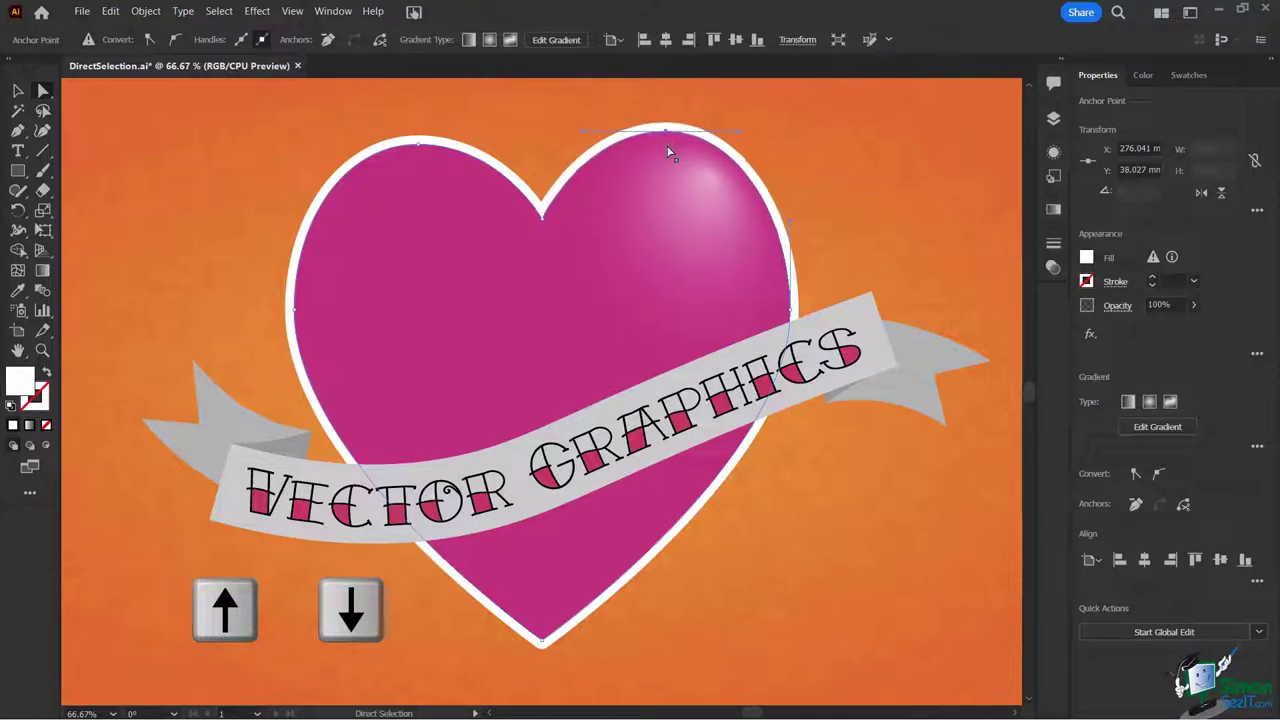
Step: Nudge the left lobe's top anchor left with arrow and Shift+arrow keys, ending slightly higher
click(418, 142)
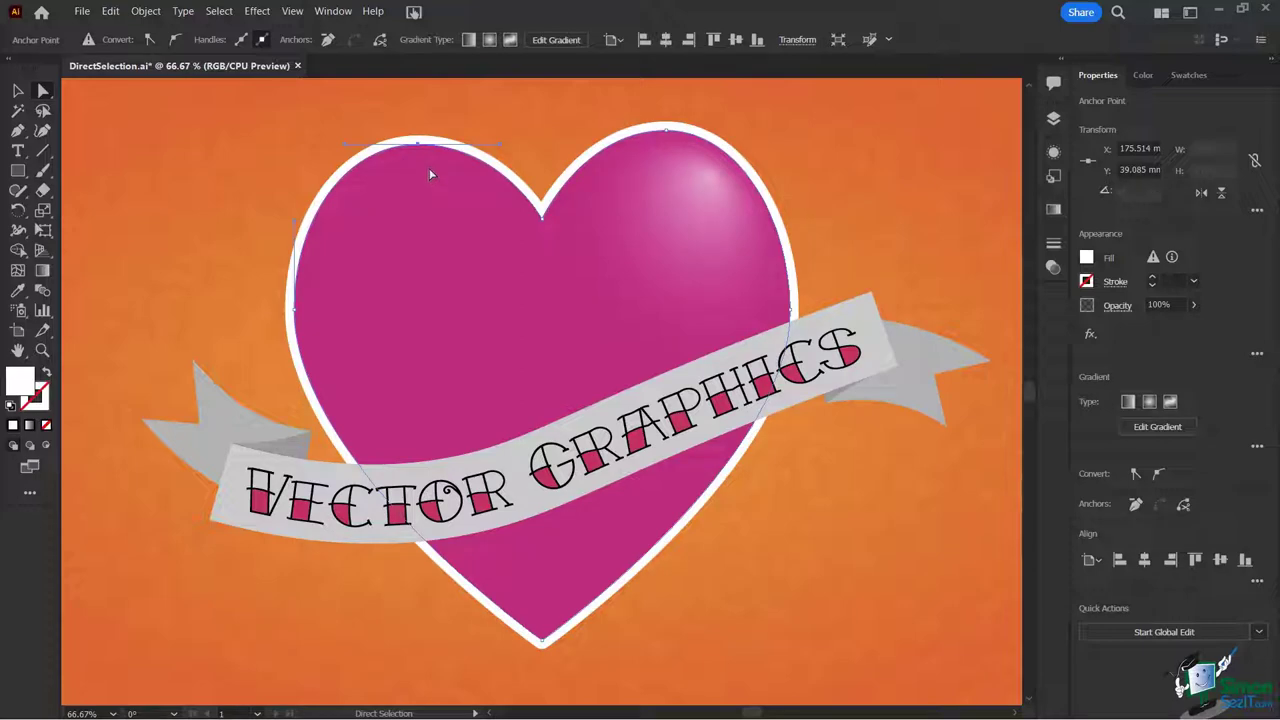
key(Left)
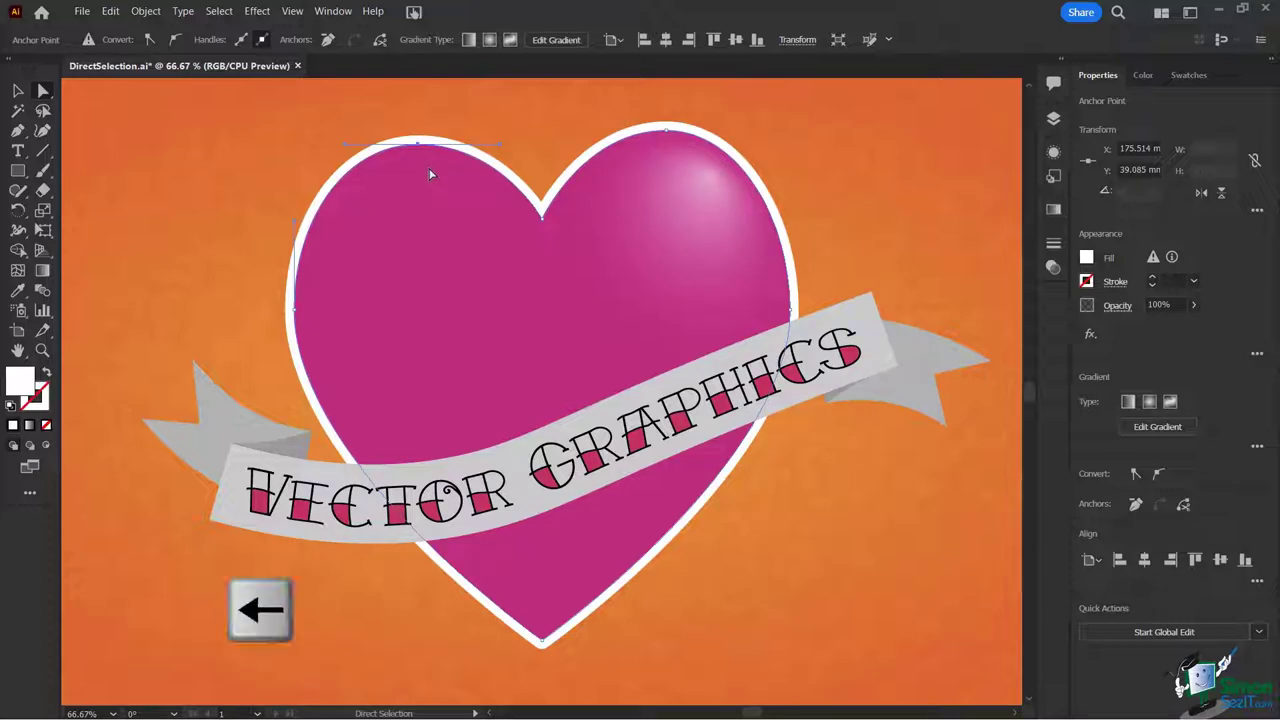
key(Left)
key(Left)
key(Left)
key(Left)
key(Left)
key(Left)
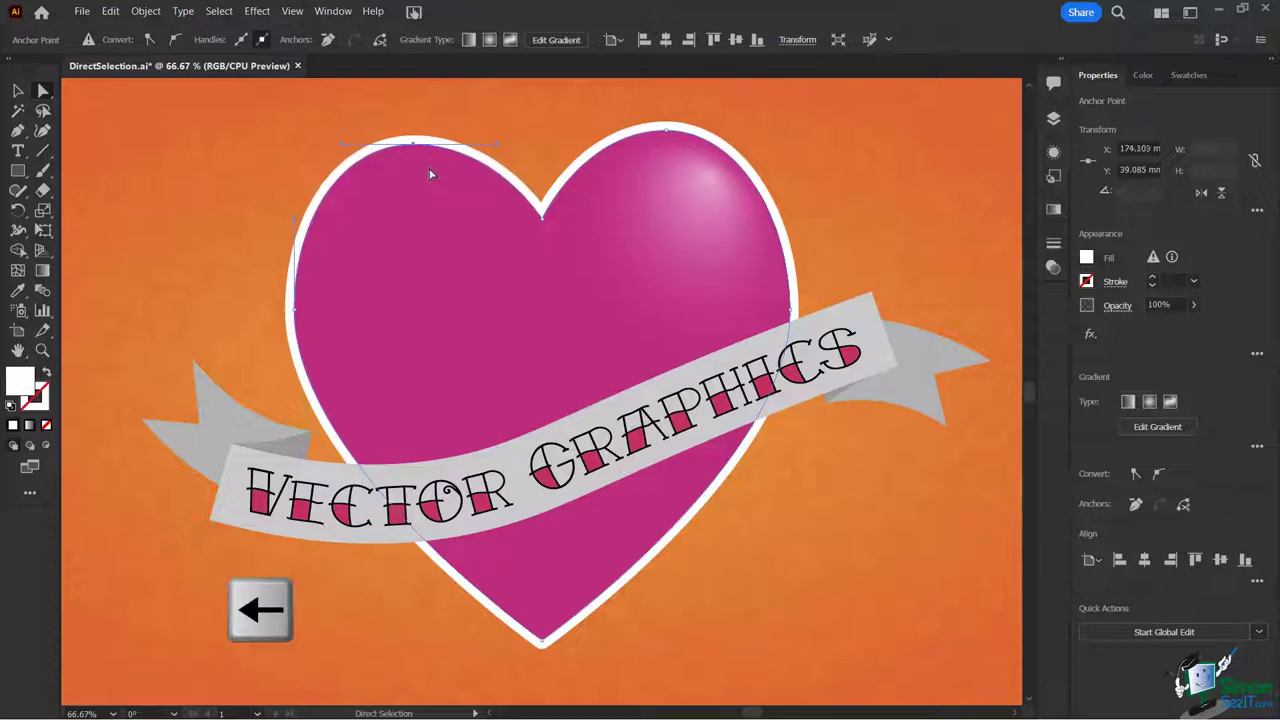
key(Left)
key(Left)
key(Left)
key(Left)
key(Left)
key(Left)
key(Left)
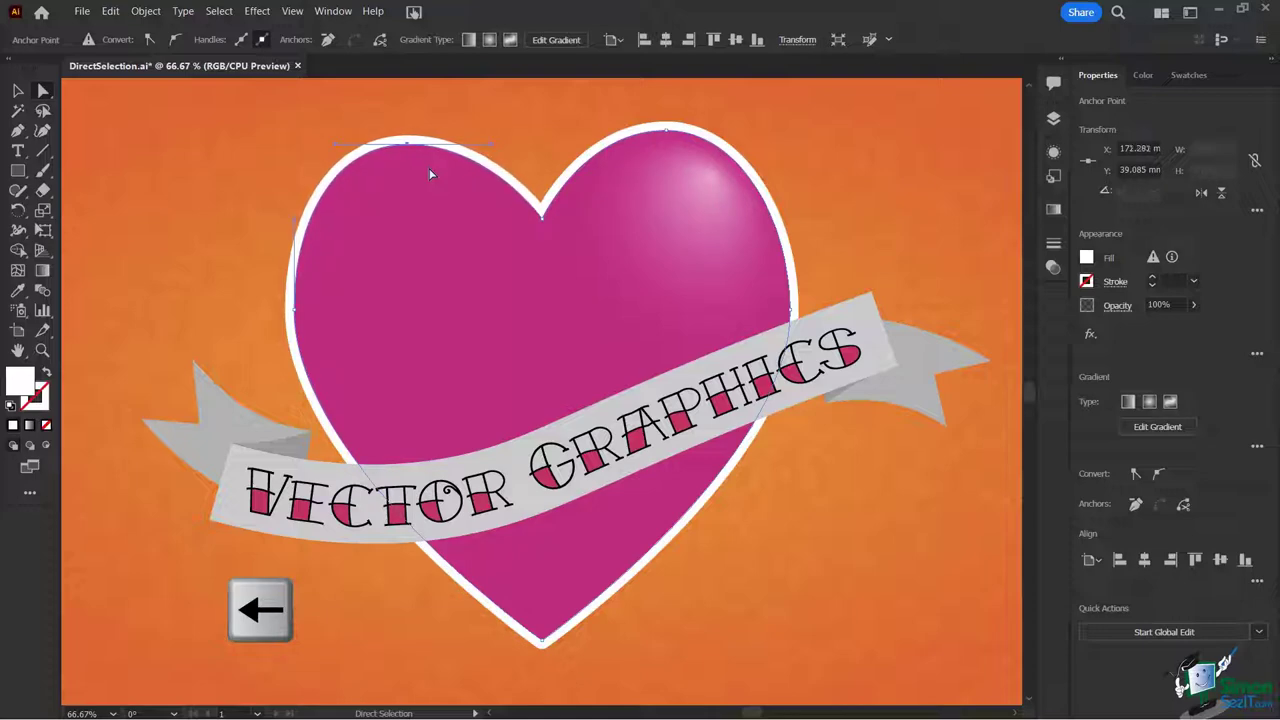
key(Left)
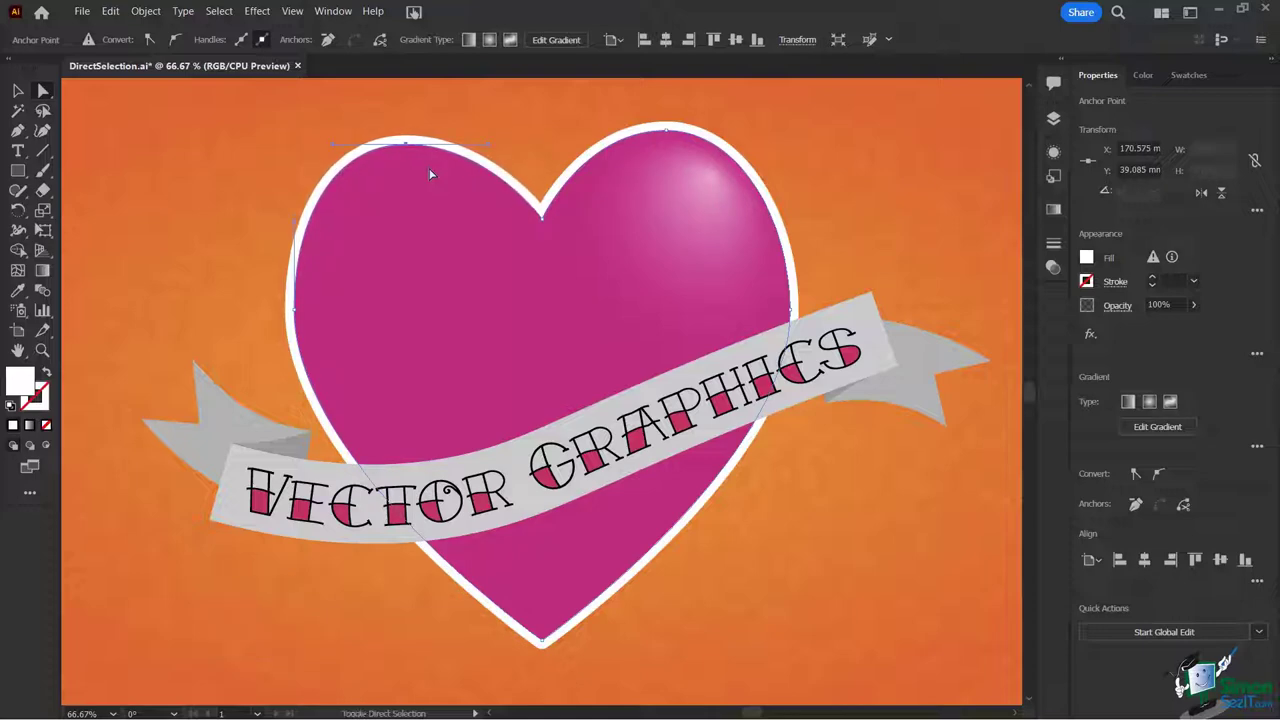
key(shift+Left)
key(shift+Left)
key(shift+Left)
key(shift+Left)
key(shift+Left)
key(shift+Left)
key(shift+Left)
key(shift+Left)
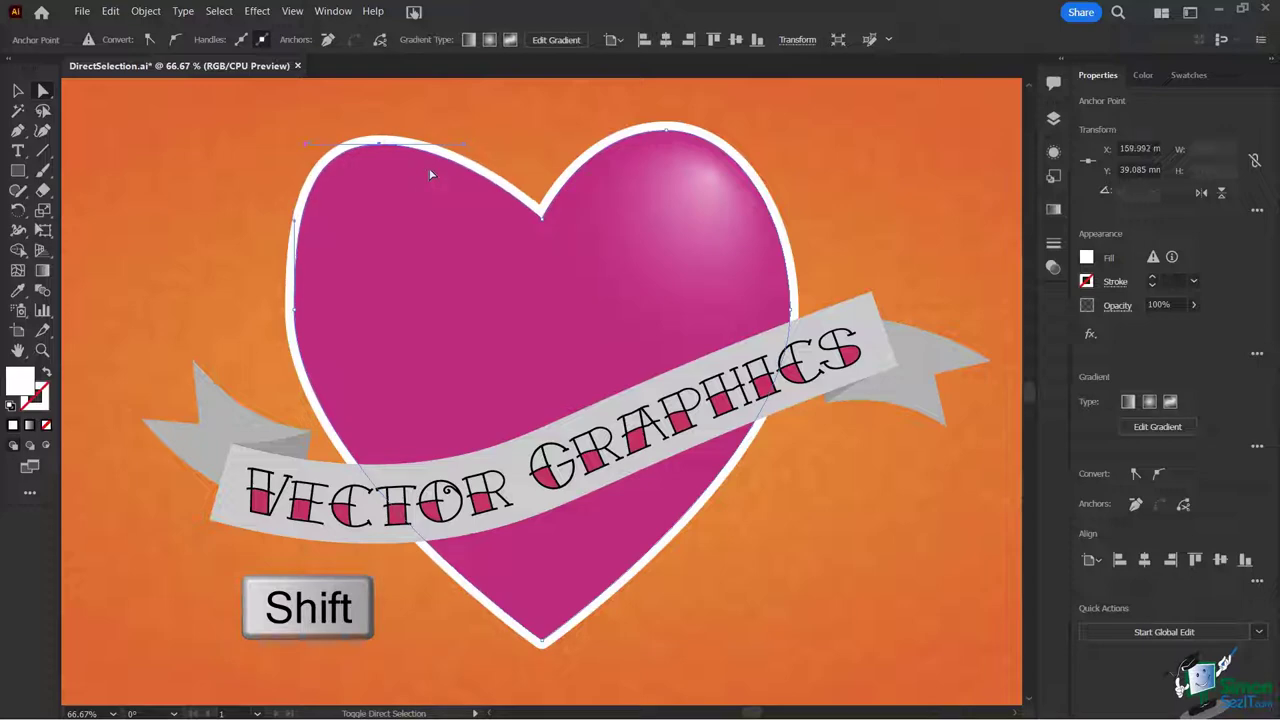
key(shift+Left)
key(shift+Left)
key(shift+Left)
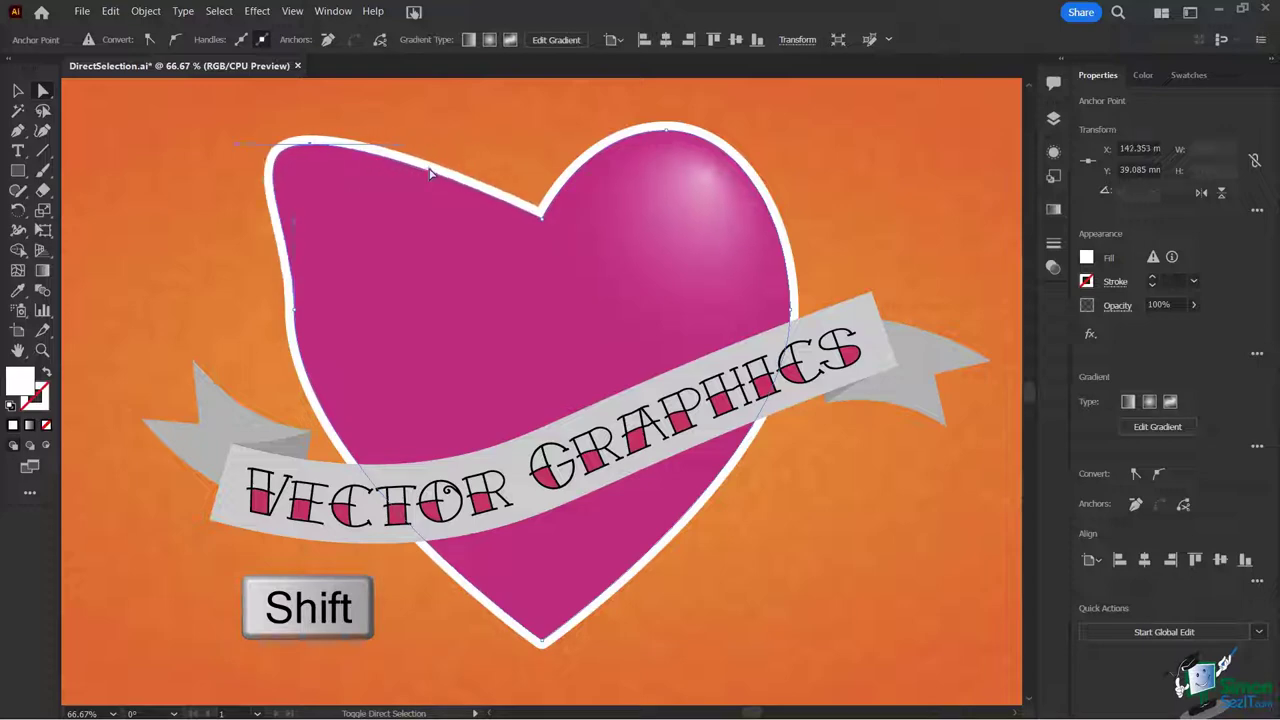
key(shift+Right)
key(shift+Right)
key(shift+Right)
key(shift+Right)
key(shift+Right)
key(shift+Right)
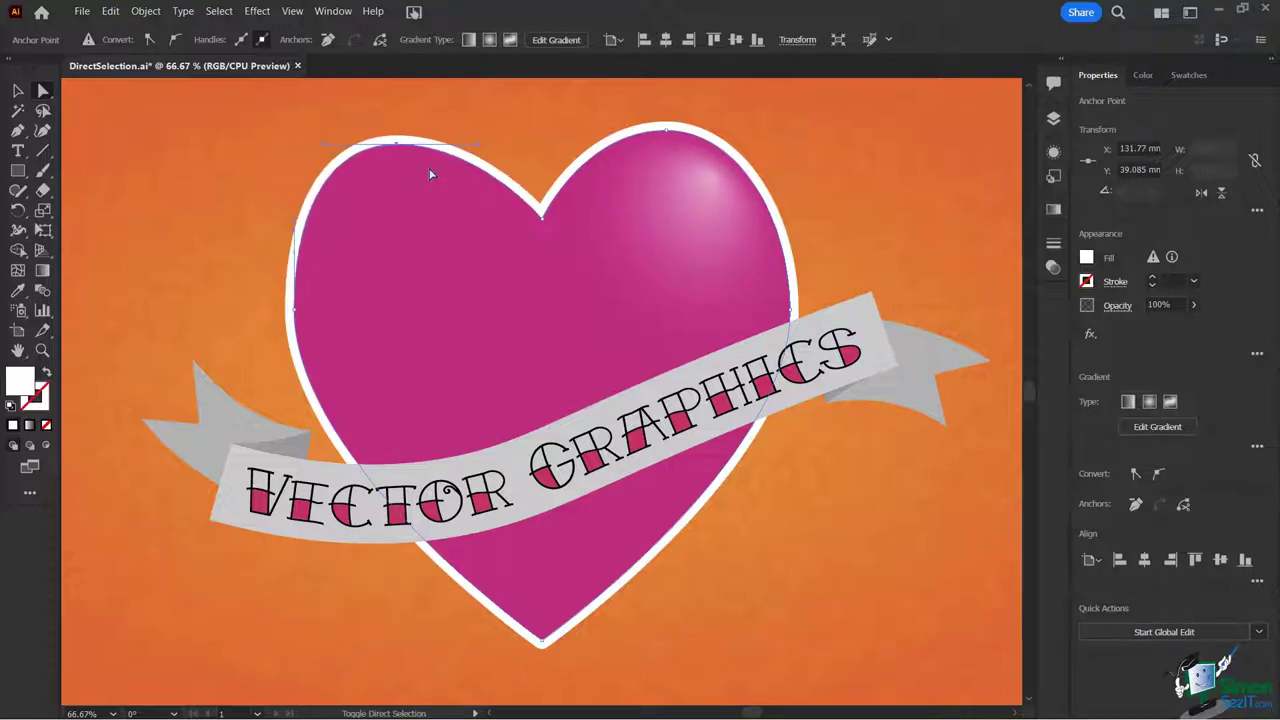
key(shift+Left)
key(shift+Left)
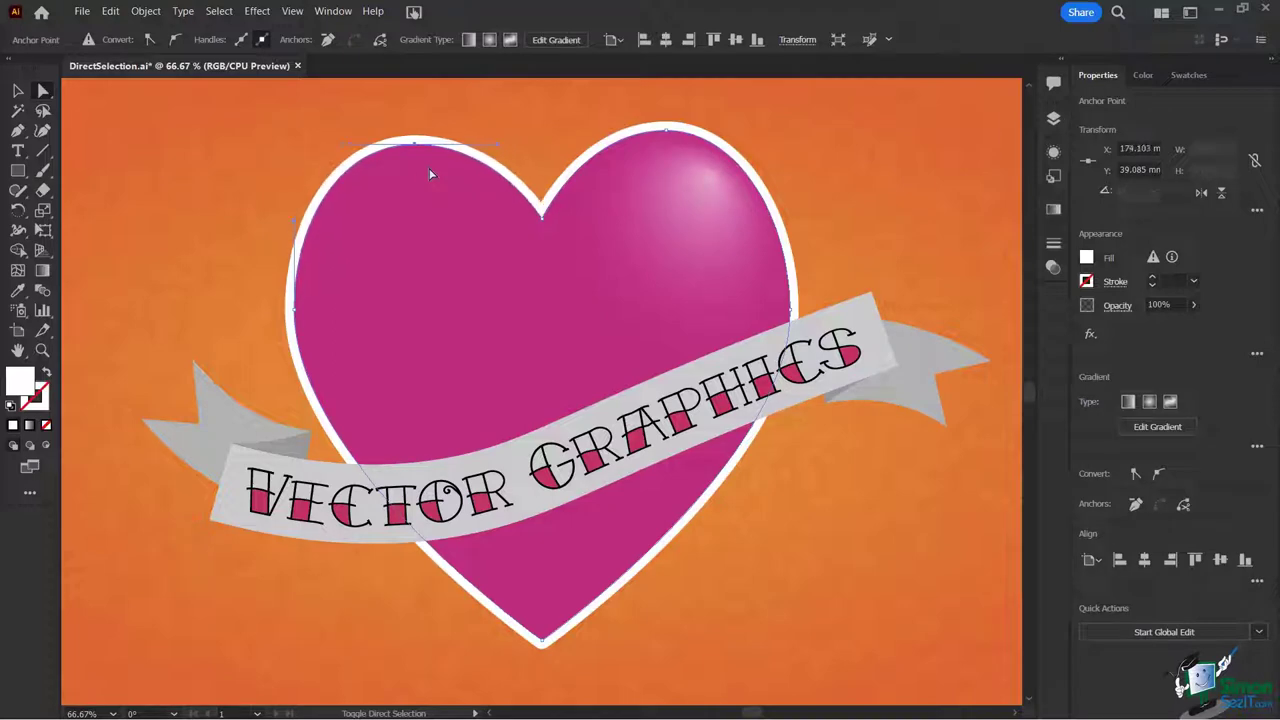
key(shift+Up)
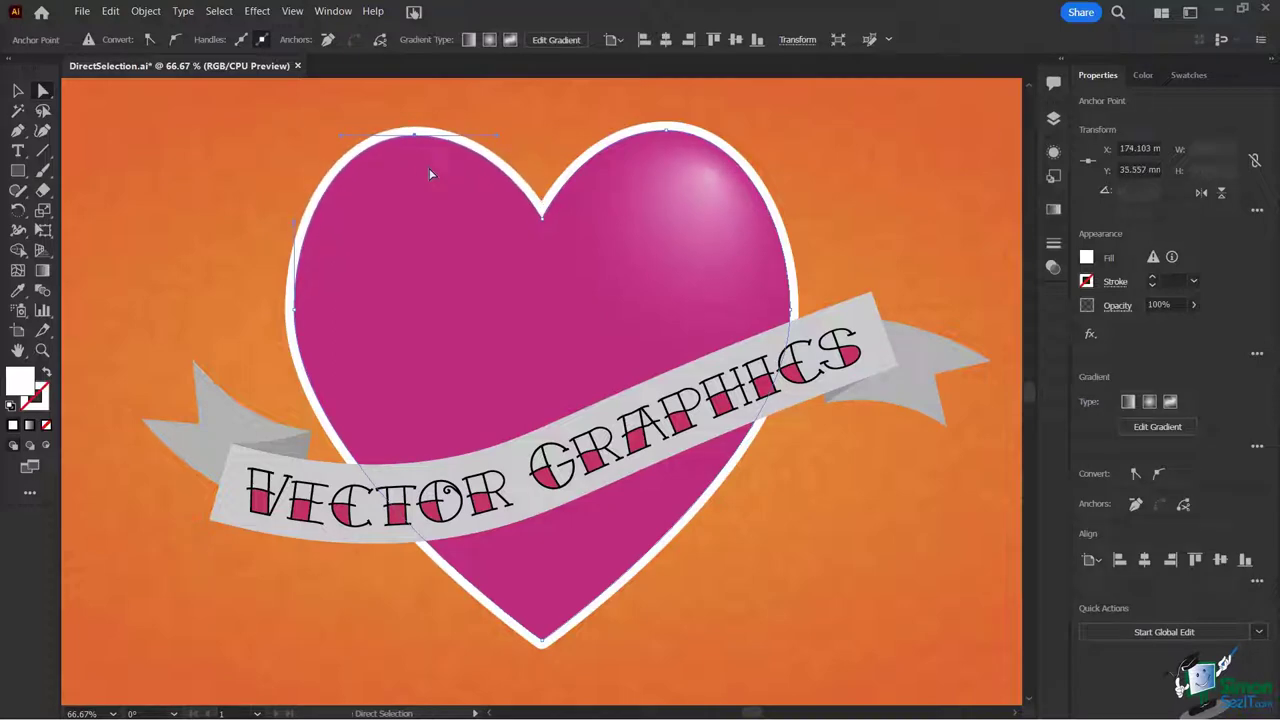
click(544, 221)
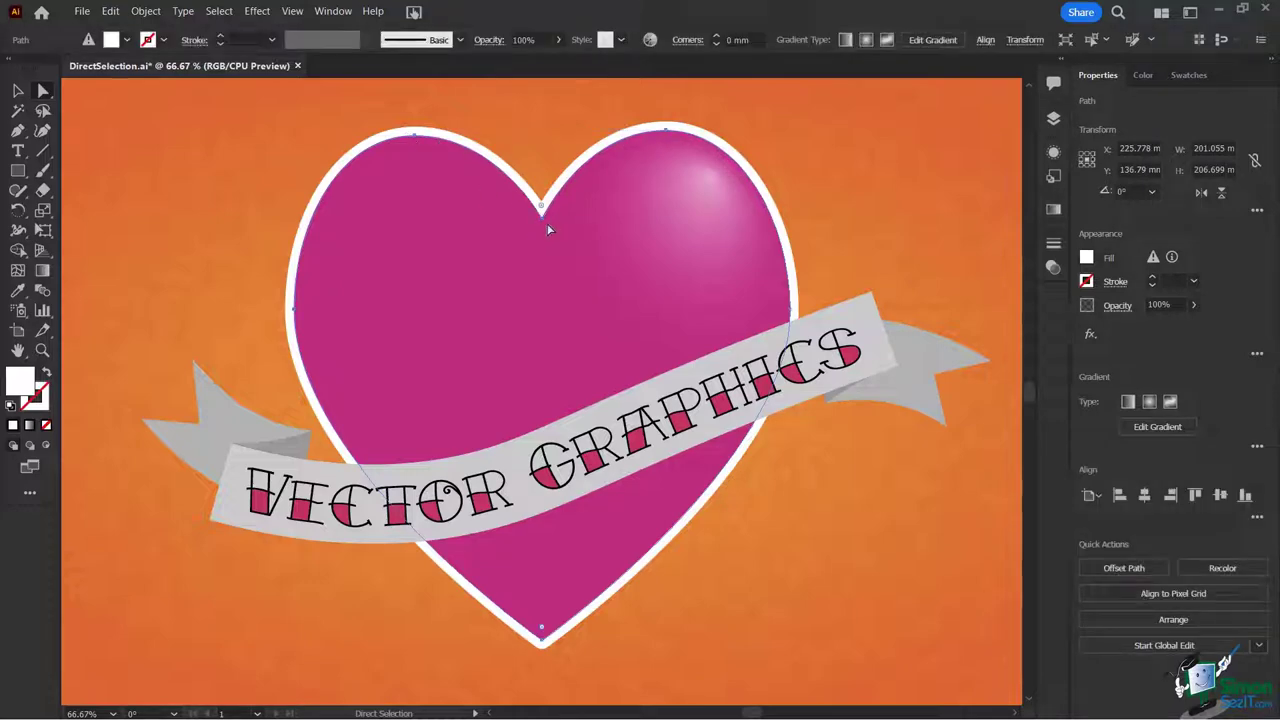
Step: Drag the heart's top notch anchor down to deepen the dip between the lobes
click(542, 218)
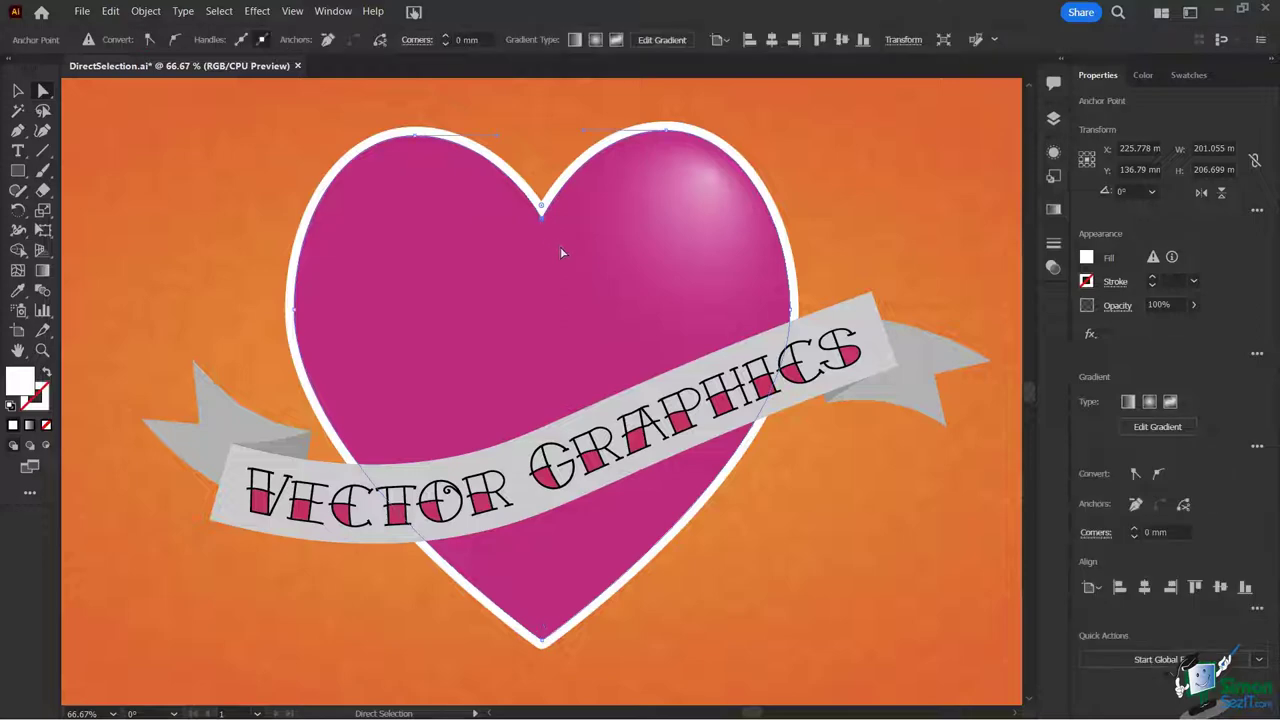
click(542, 221)
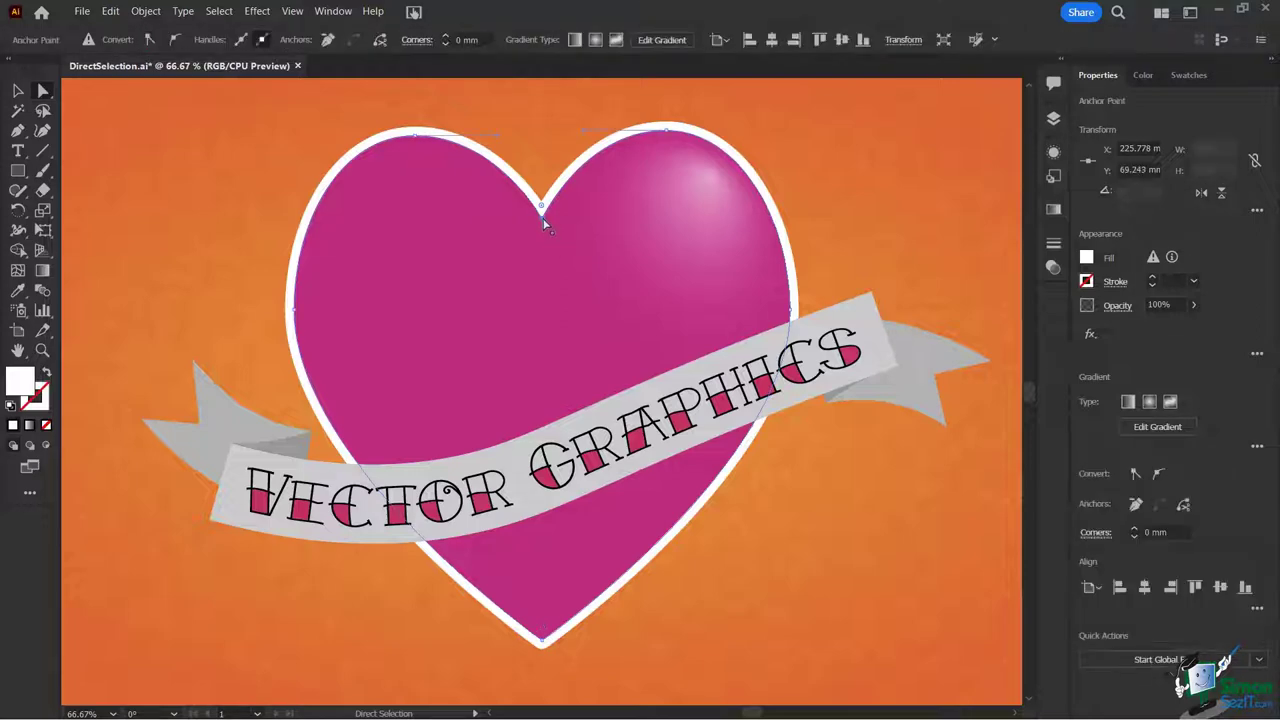
click(542, 220)
drag(544, 222, 542, 266)
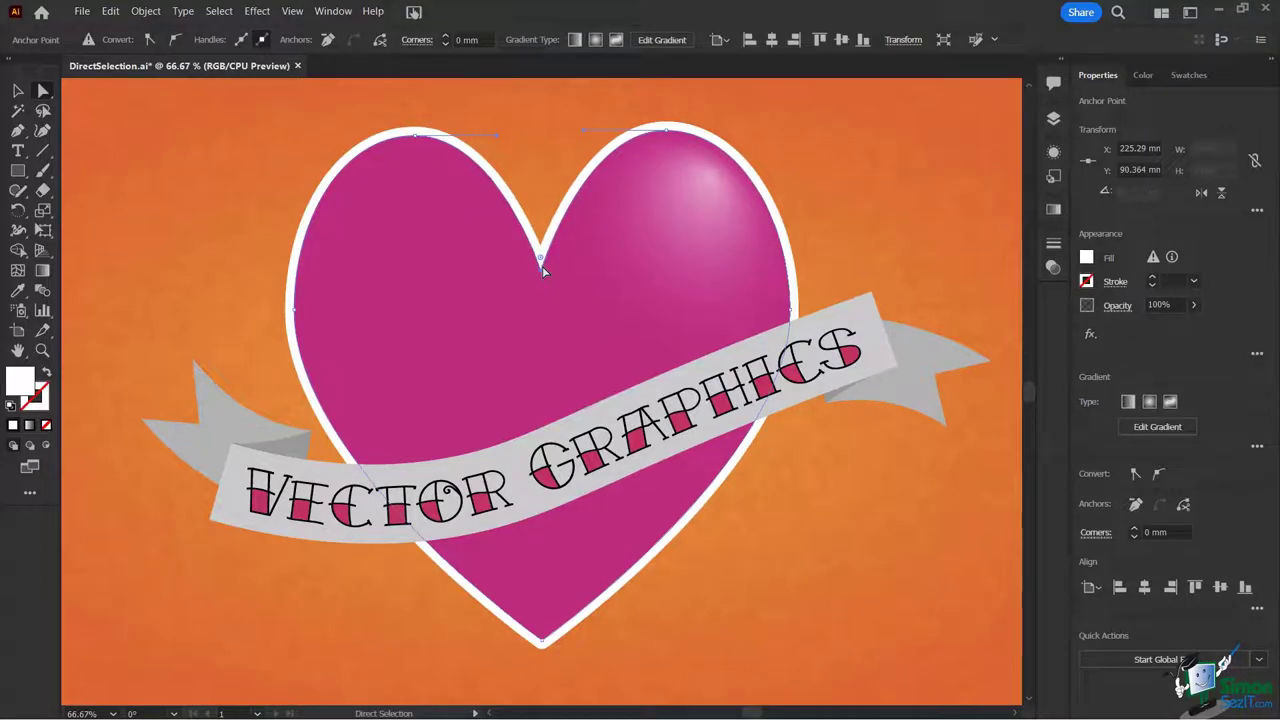
Step: Zoom in and direct-select the grey banner tail shape
scroll(195, 400, up, 2)
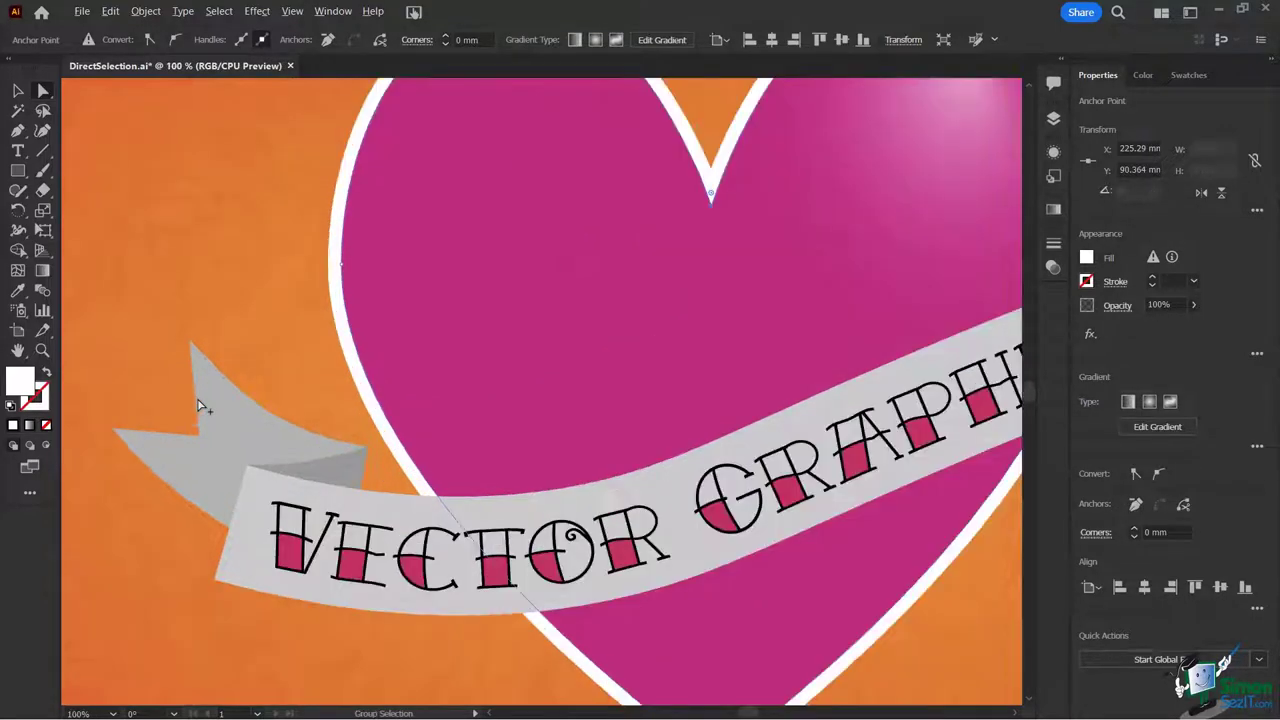
key(a)
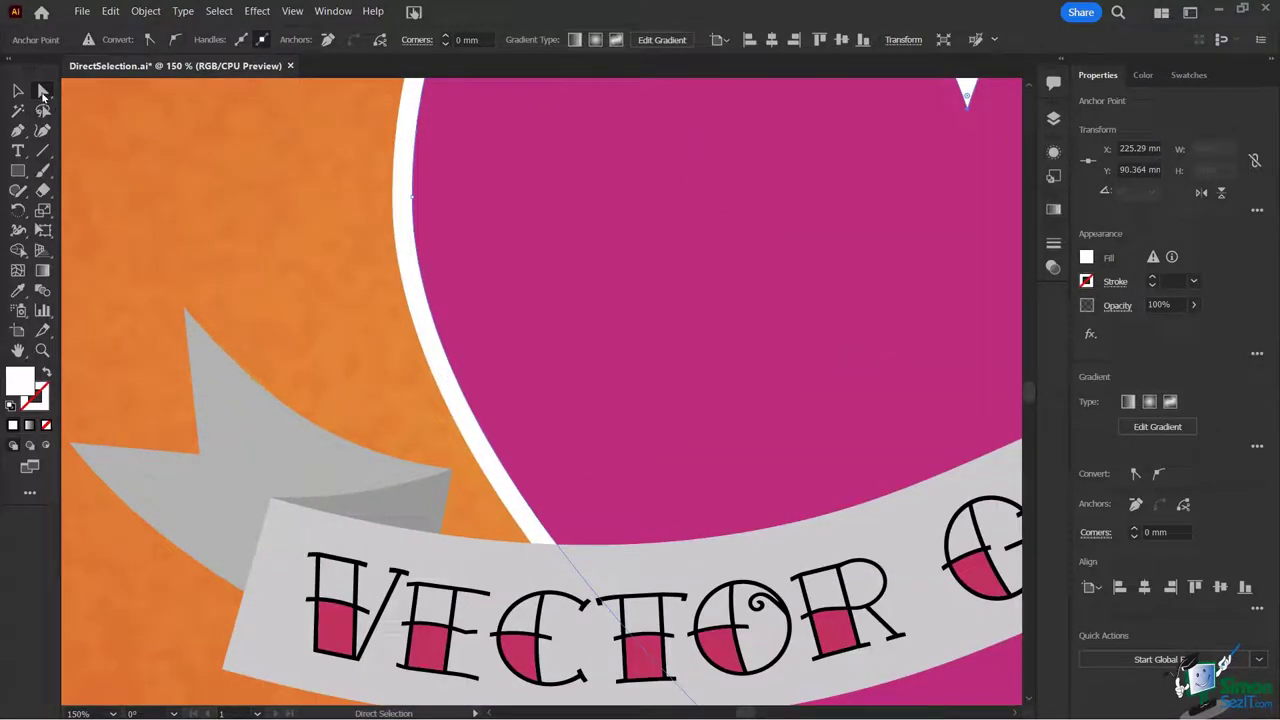
click(207, 372)
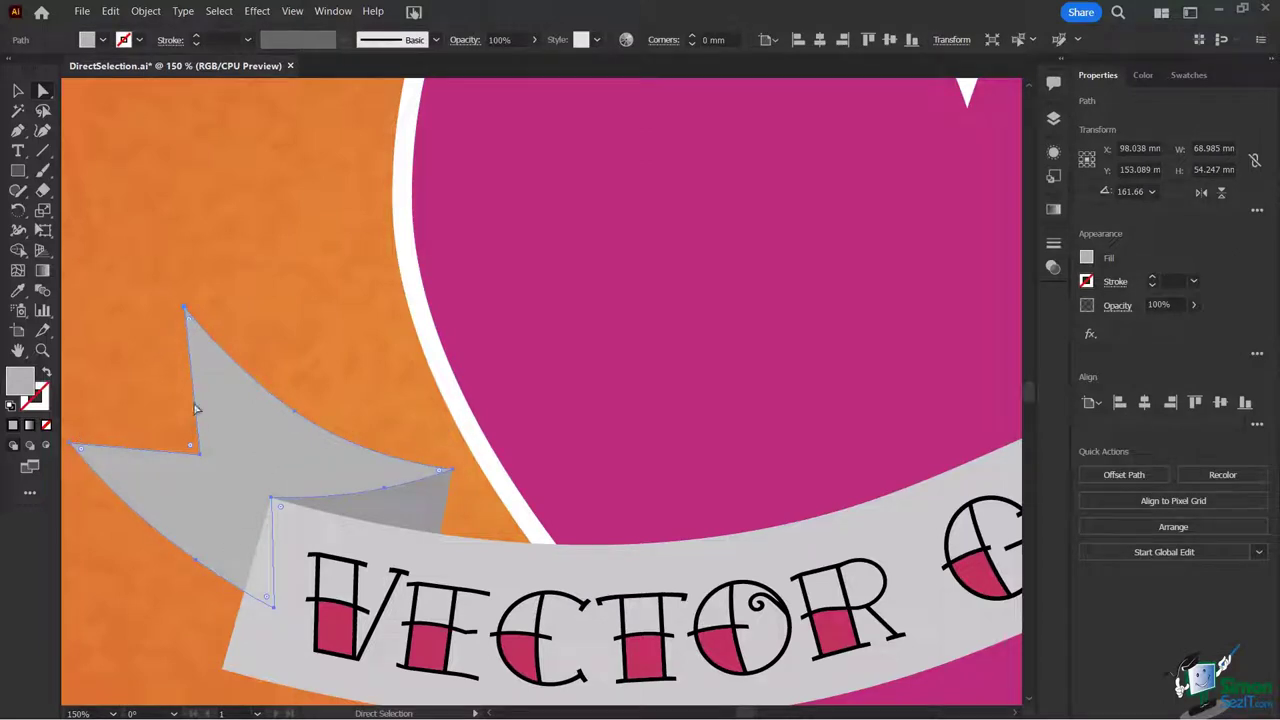
Step: Drag the grey tail's top anchor up and left in two moves, then reframe the heart at 100%
click(184, 310)
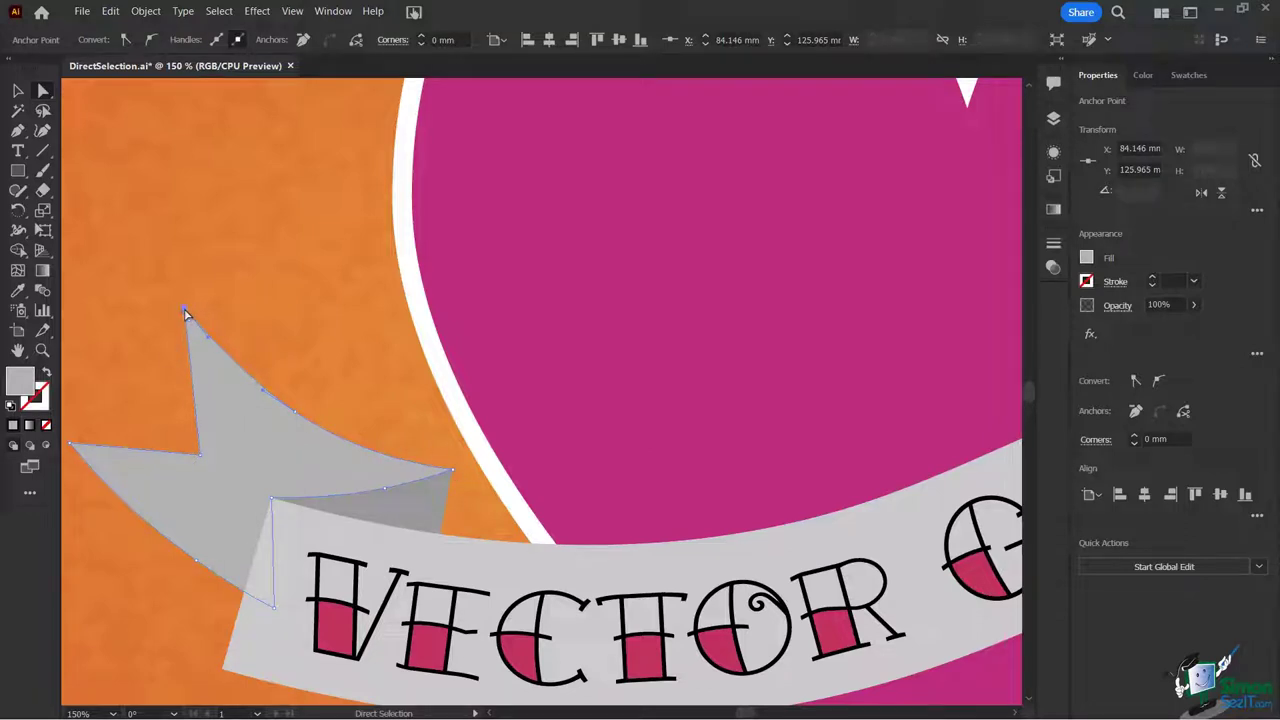
drag(185, 313, 179, 251)
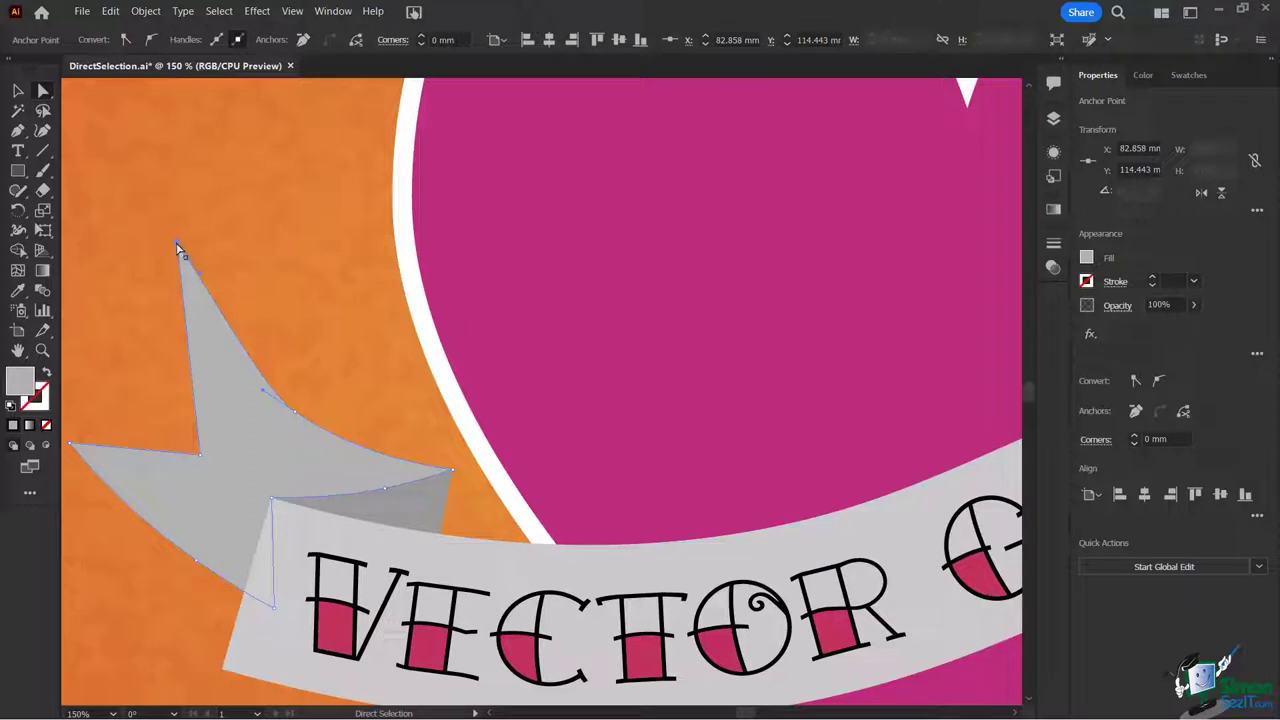
drag(178, 245, 168, 186)
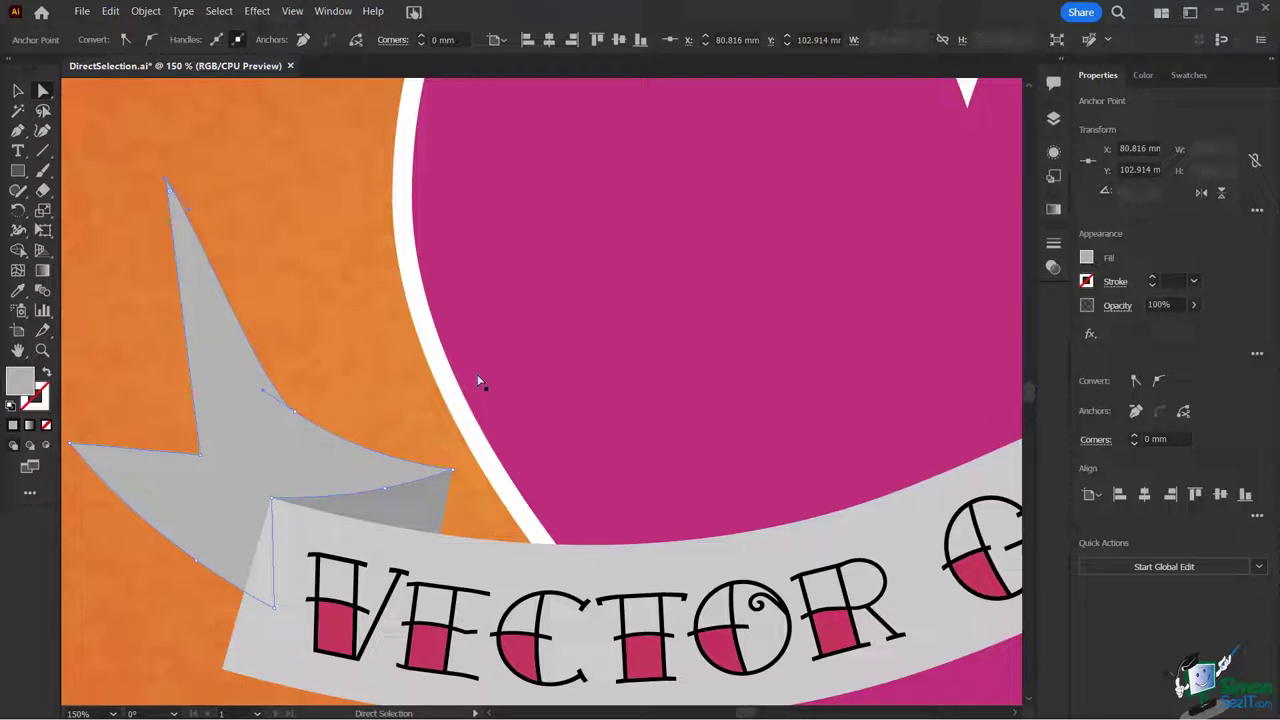
key(ctrl+minus)
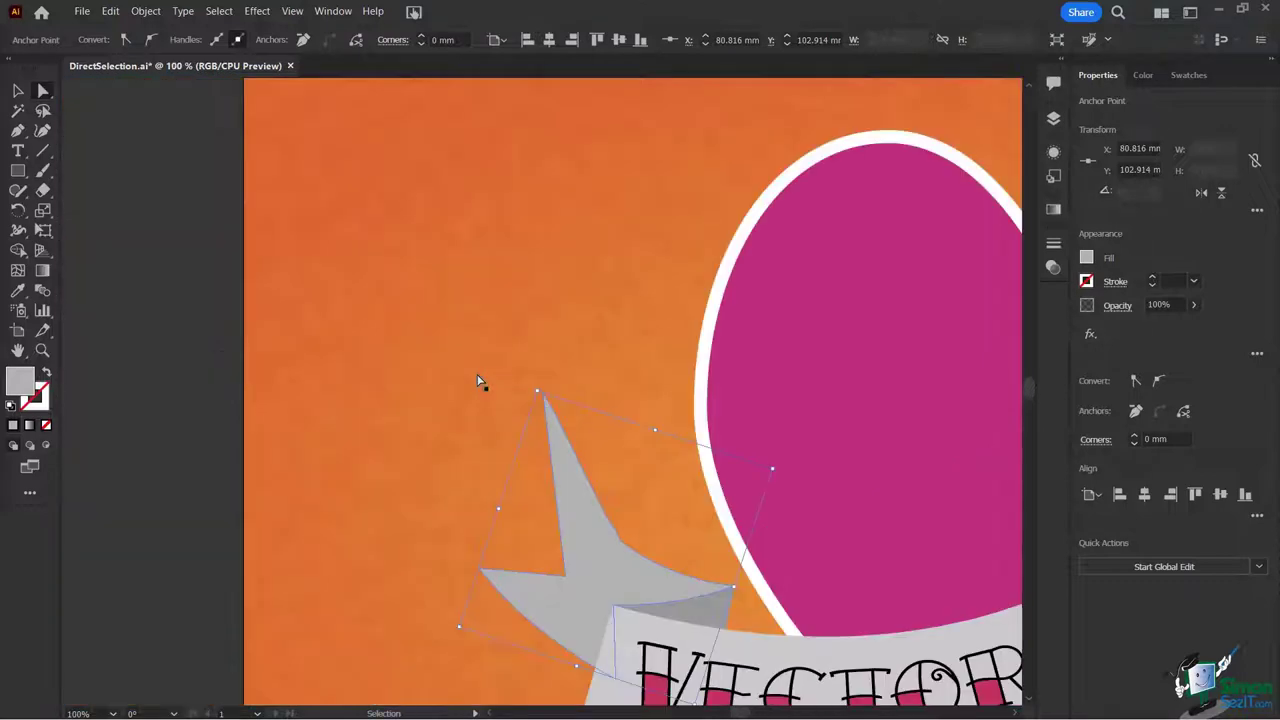
drag(784, 345, 437, 289)
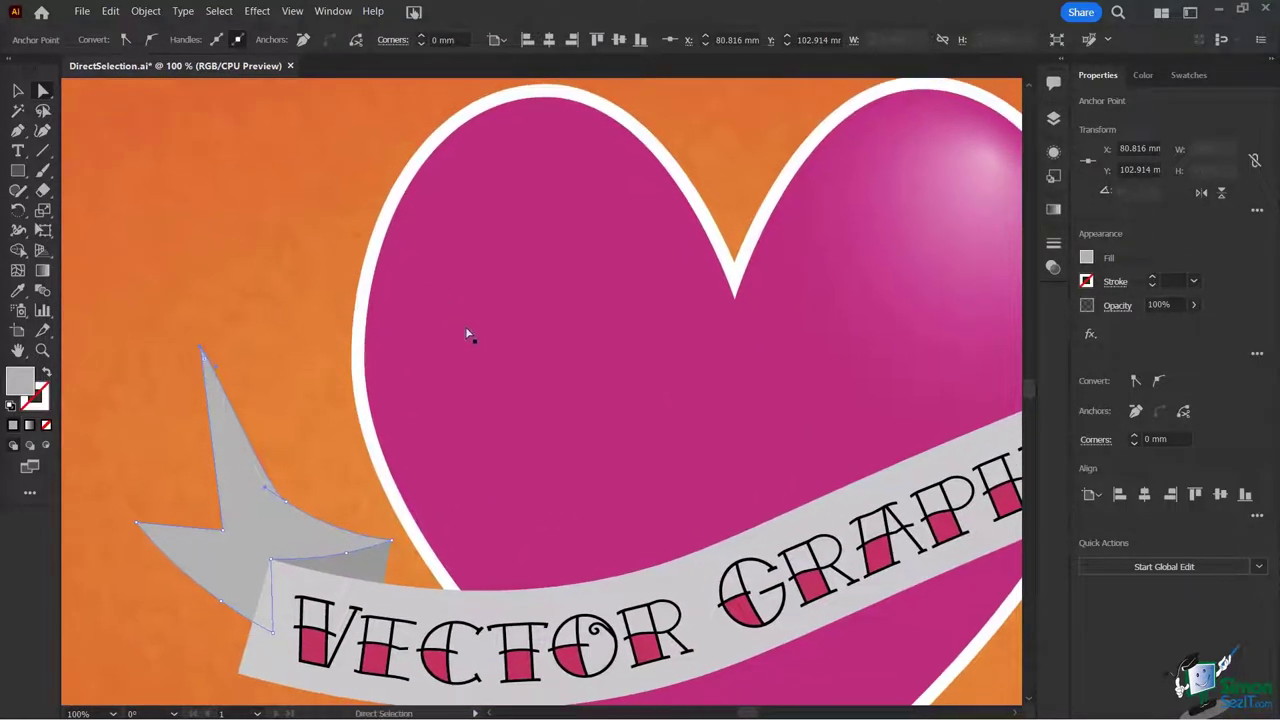
Step: Extend the left lobe's top anchor handle outward to flatten the lobe's top curve
click(401, 219)
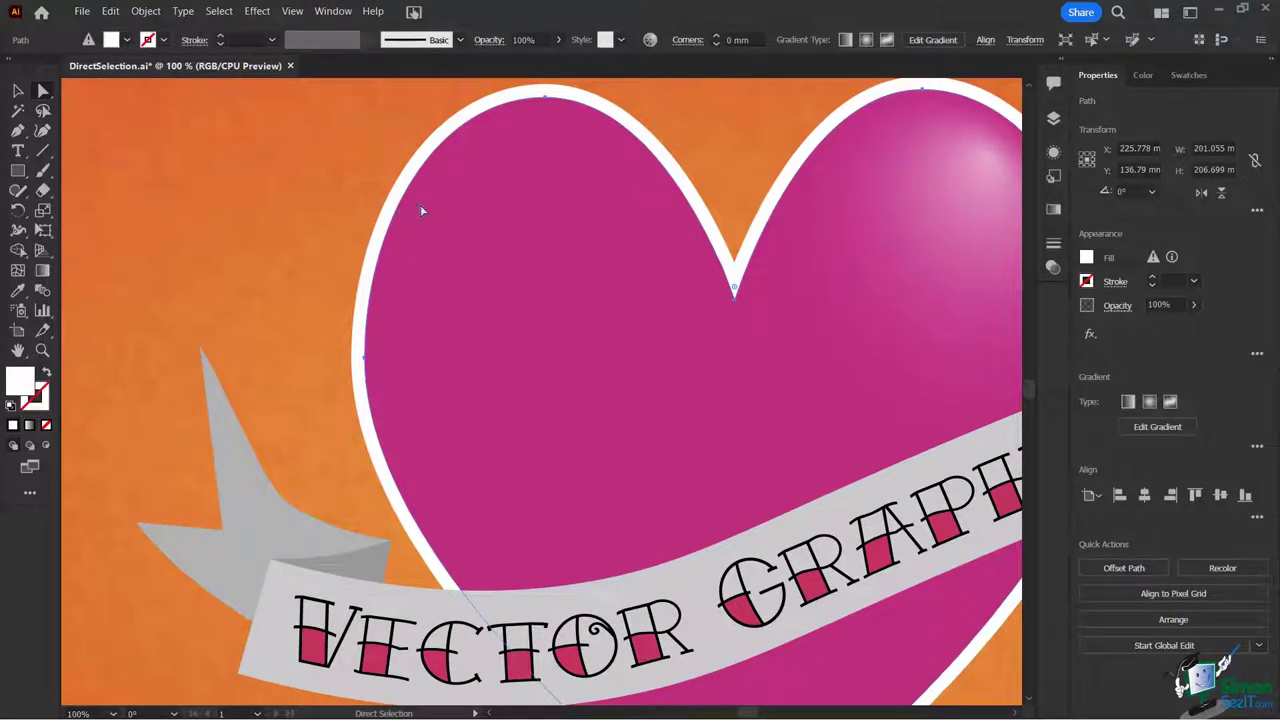
scroll(554, 156, up, 1)
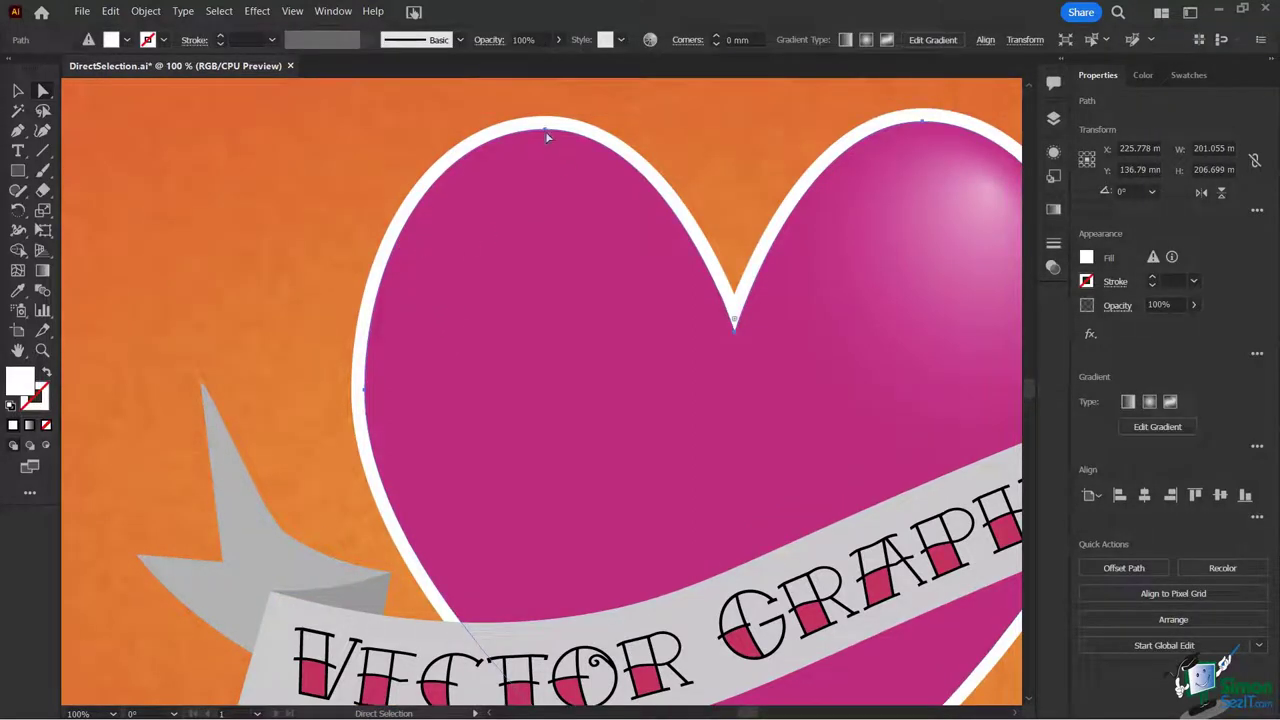
click(545, 130)
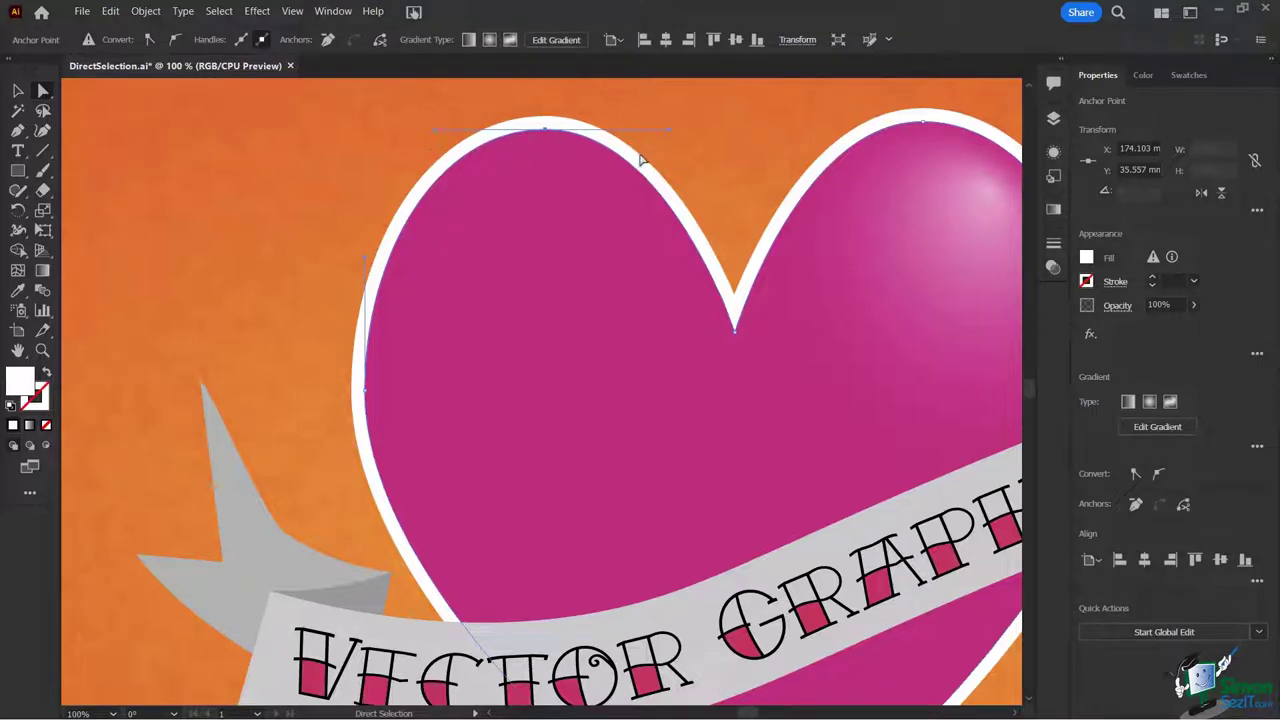
drag(670, 136, 787, 137)
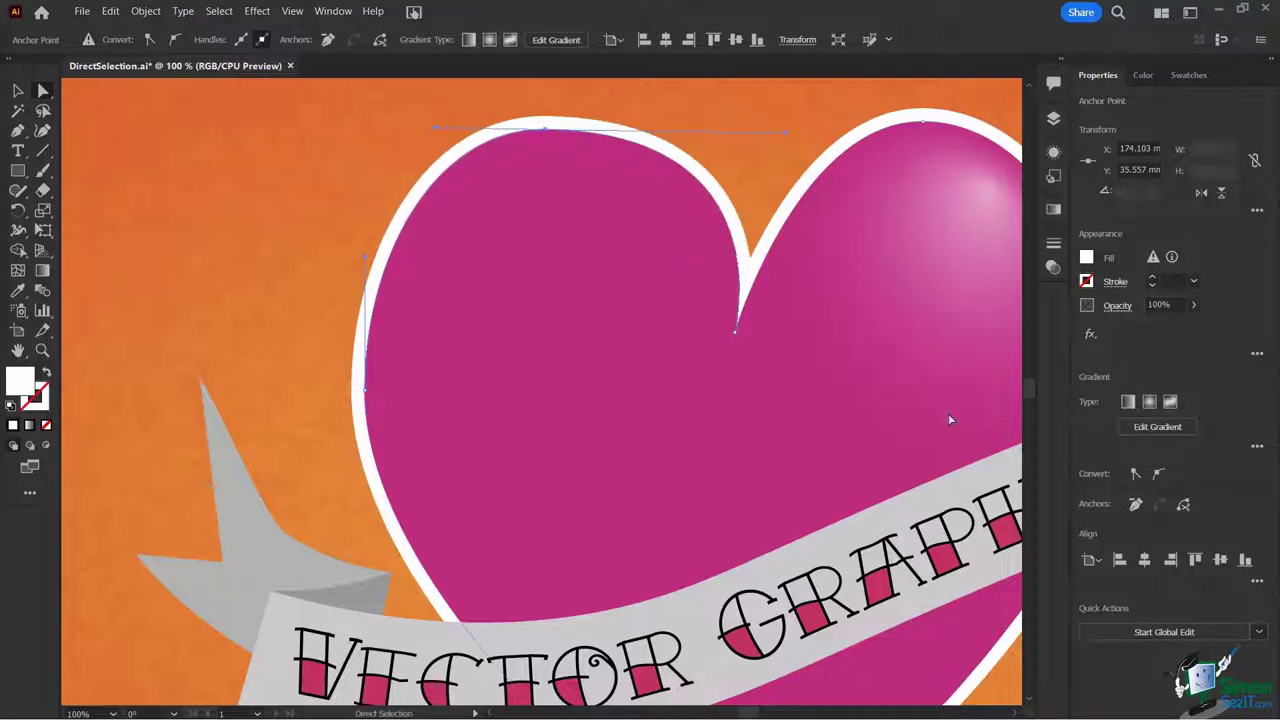
Step: Pull the right lobe top anchor's inner handle toward the notch
click(925, 124)
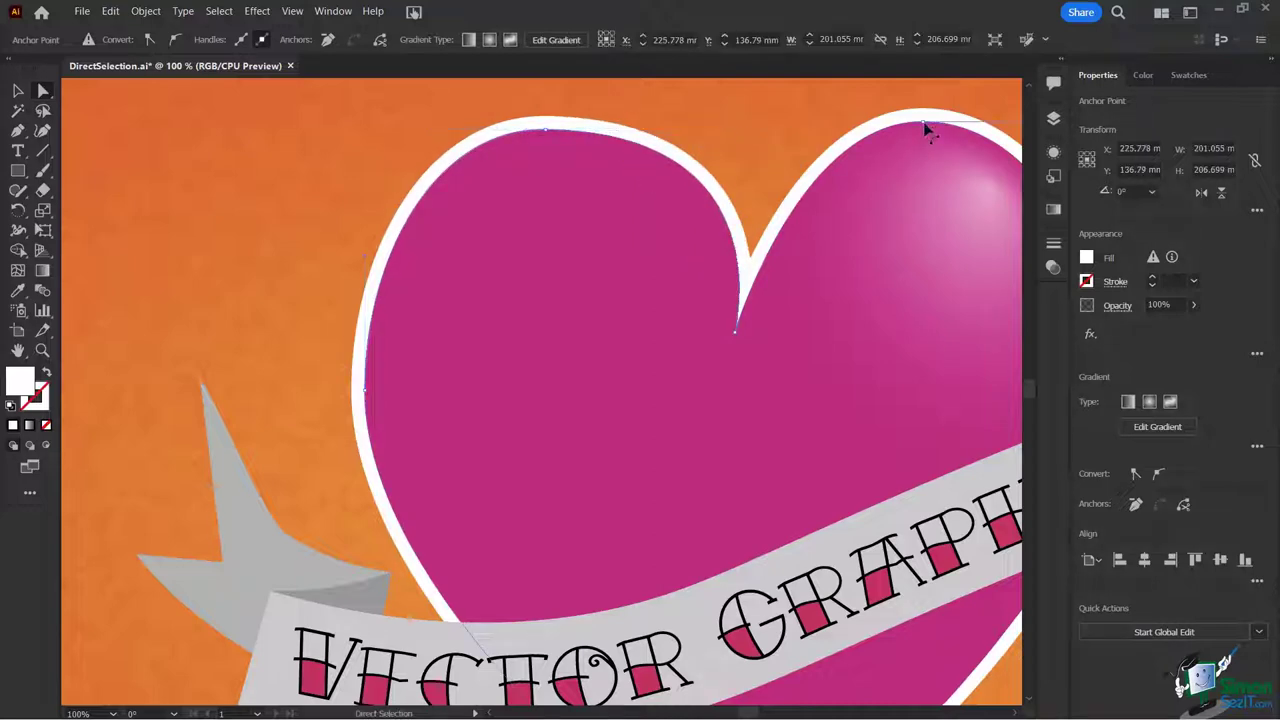
drag(925, 128, 666, 120)
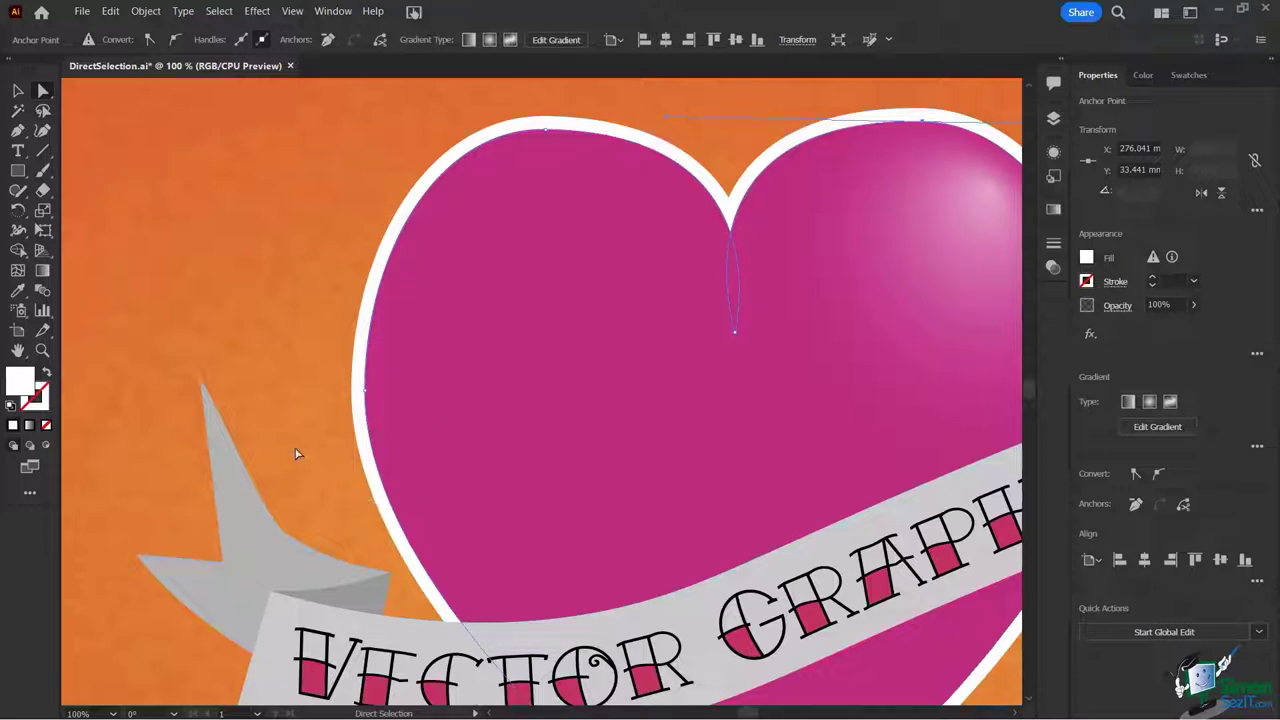
click(210, 418)
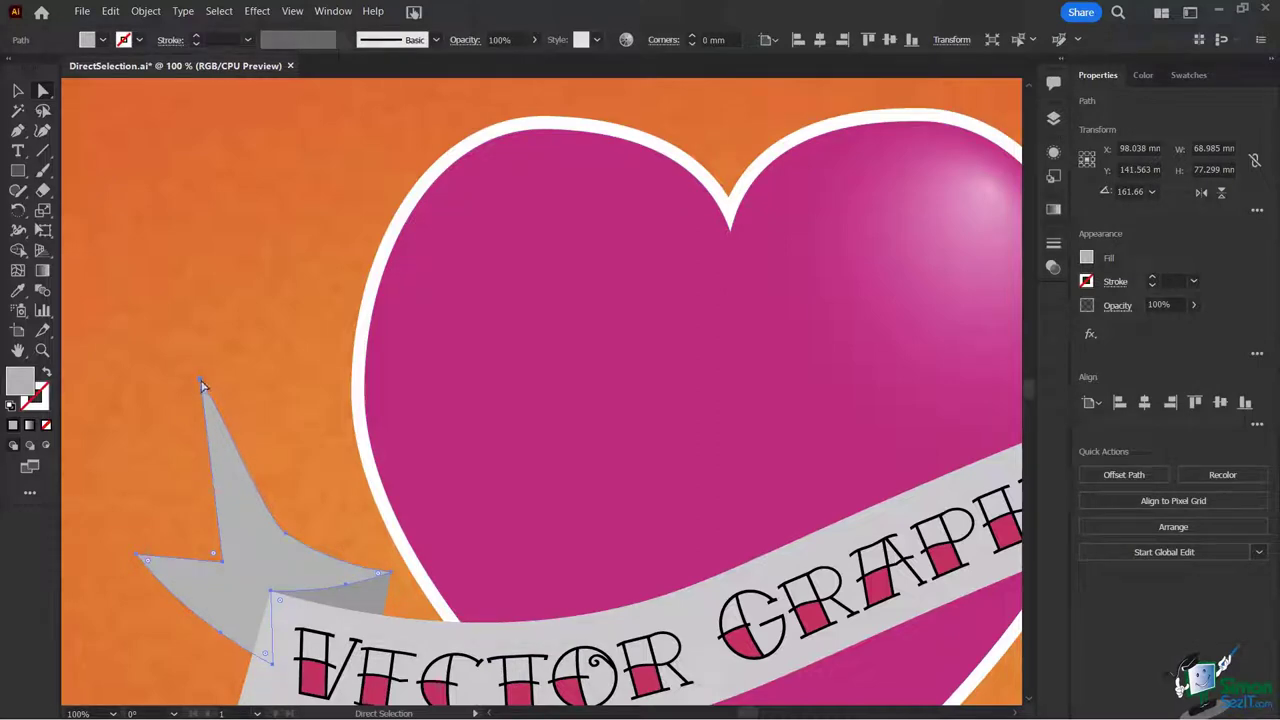
Step: Move the grey tail's inner corner point and round that corner to 5.62 mm
click(201, 383)
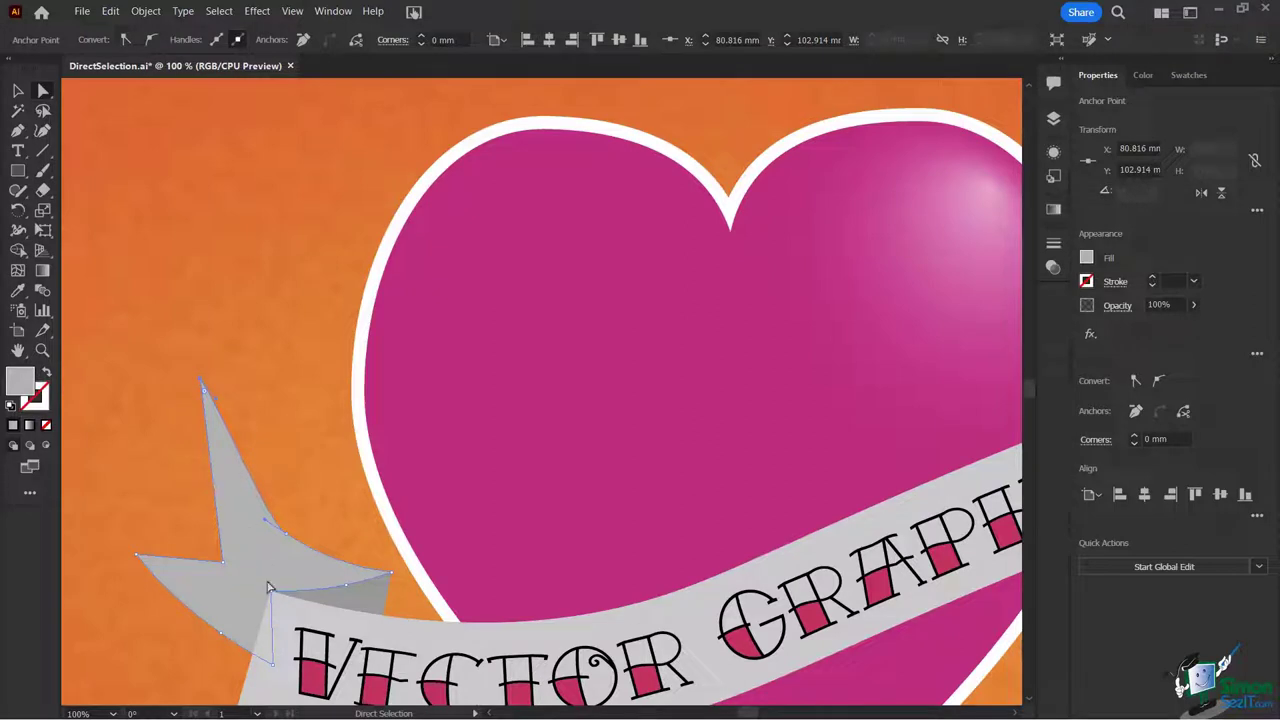
click(224, 566)
mouse_move(226, 566)
mouse_down()
mouse_move(245, 572)
mouse_move(217, 543)
mouse_move(251, 576)
mouse_move(235, 583)
mouse_move(245, 590)
mouse_move(238, 574)
mouse_up()
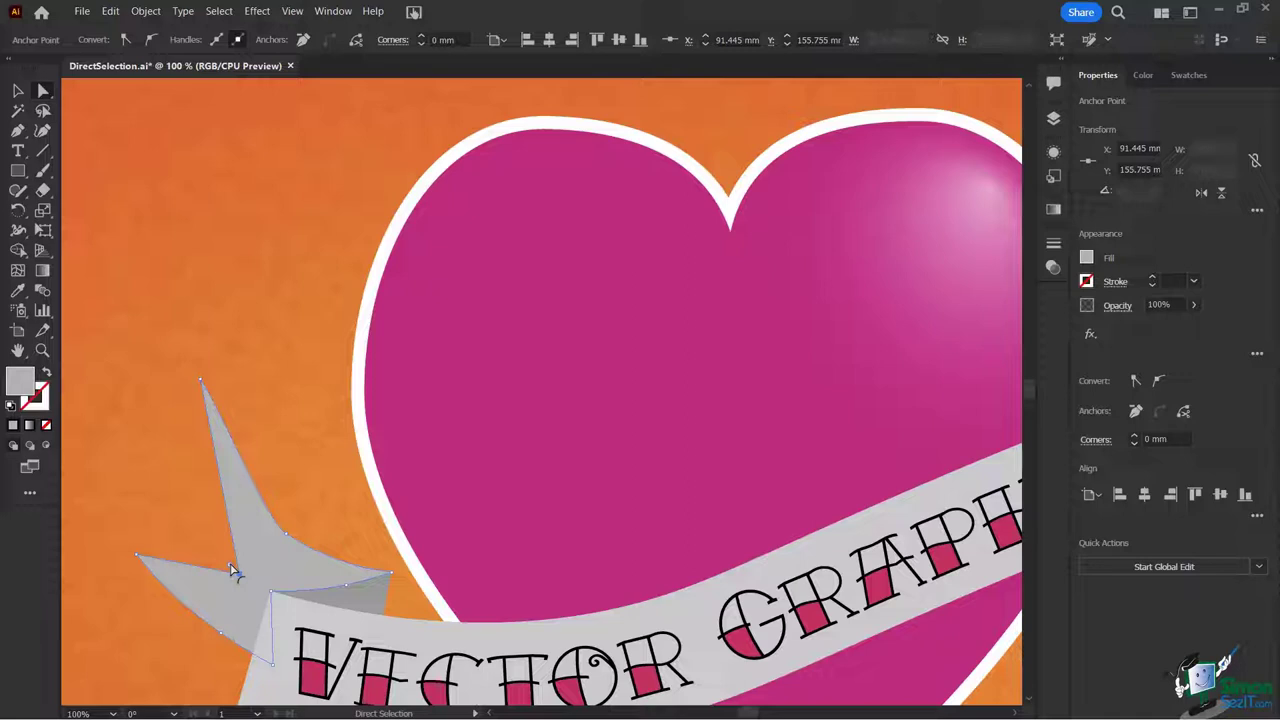
drag(232, 570, 206, 560)
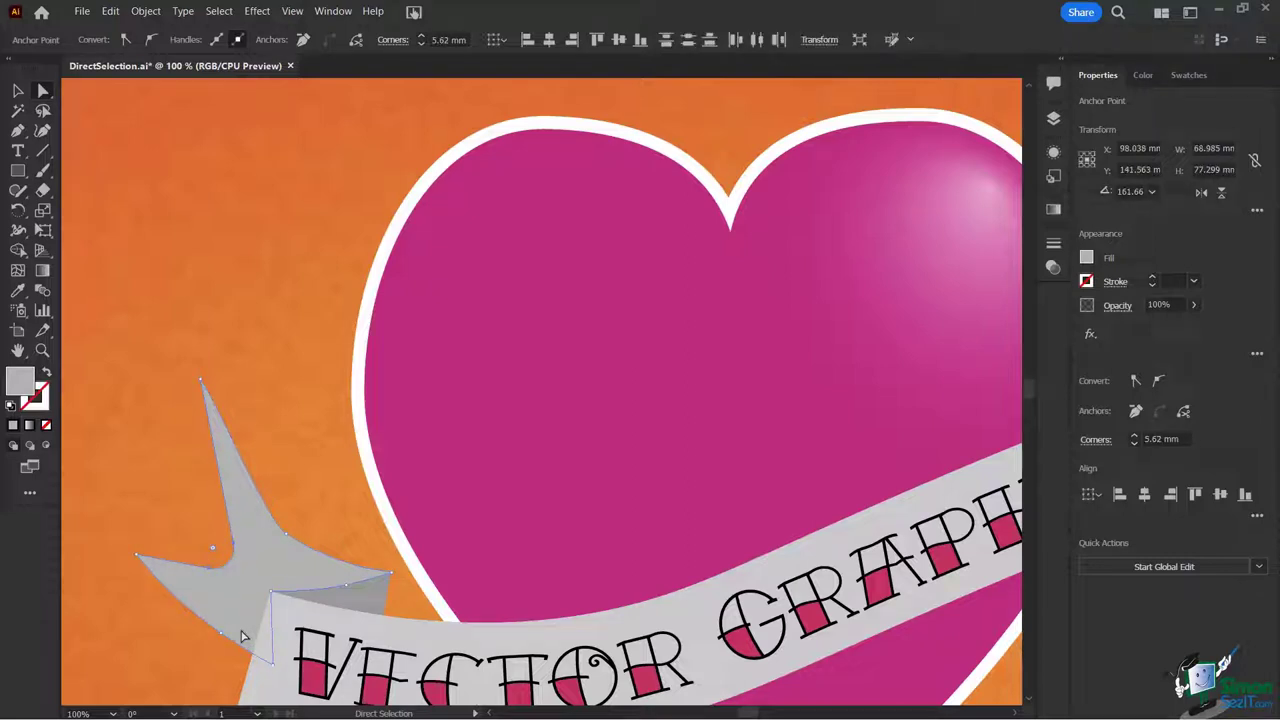
Step: Move another tail corner point, then deselect the grey star with the Selection tool
click(219, 569)
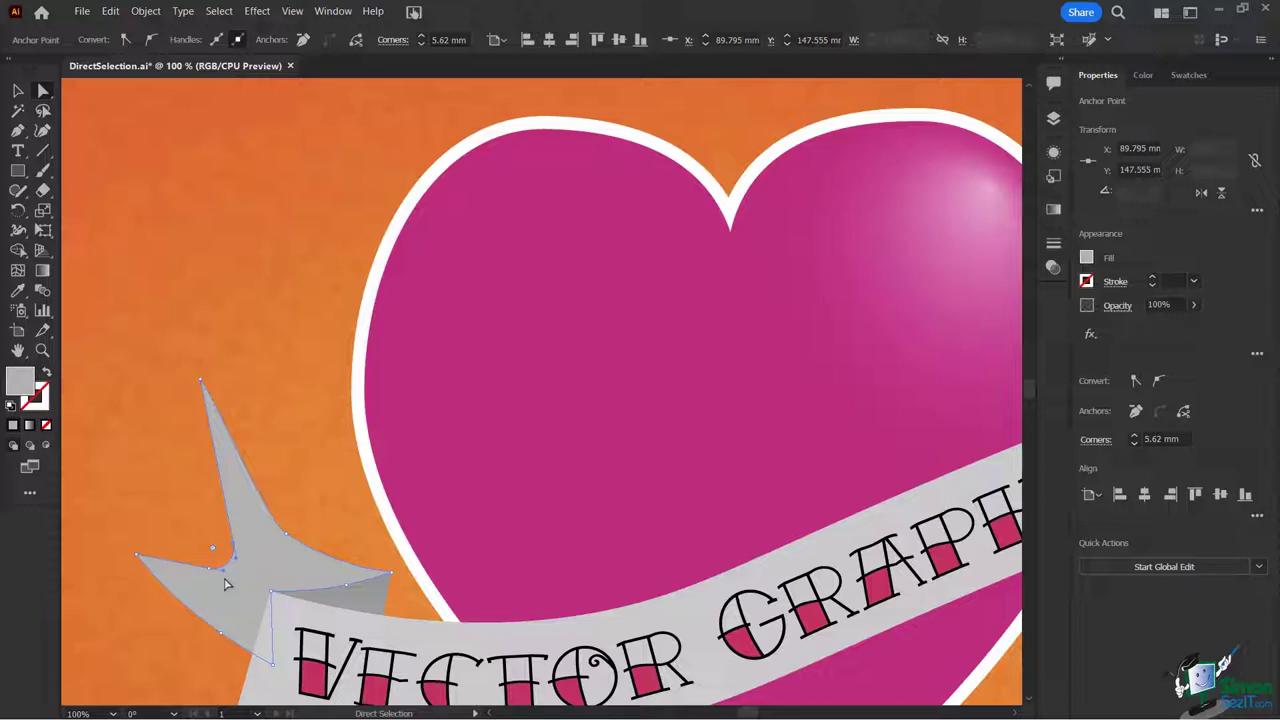
drag(229, 574, 252, 594)
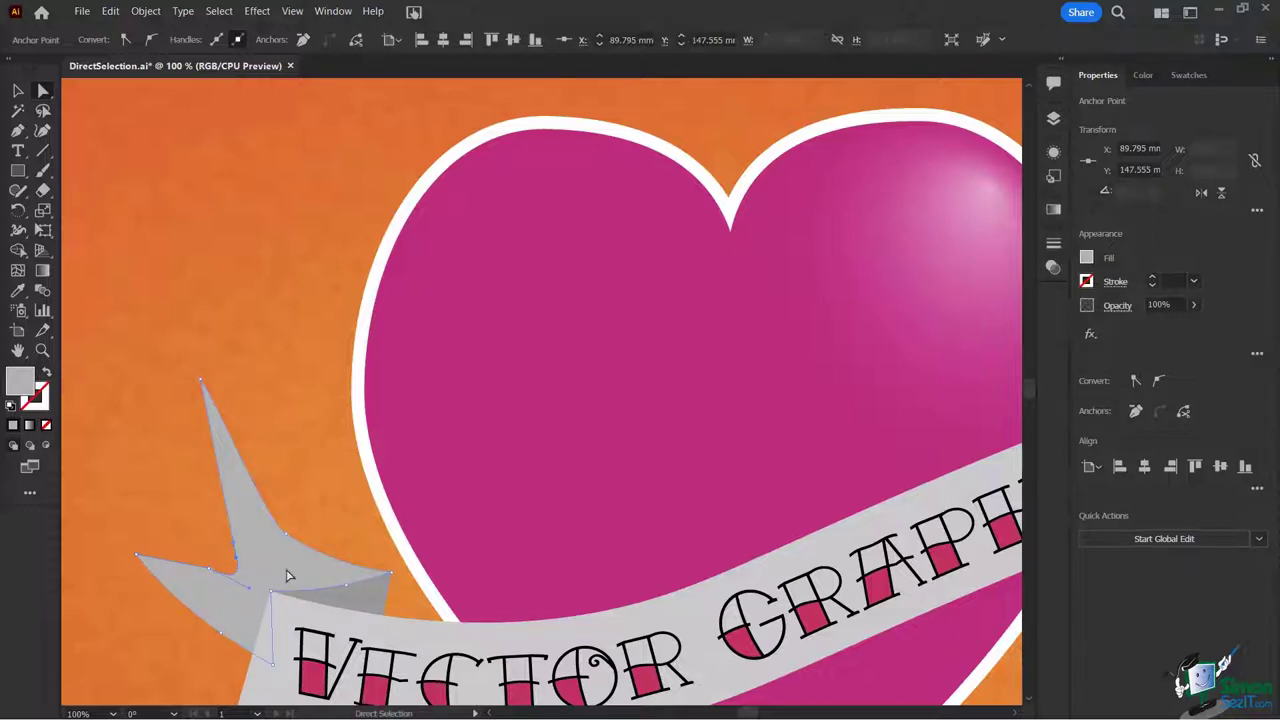
click(17, 92)
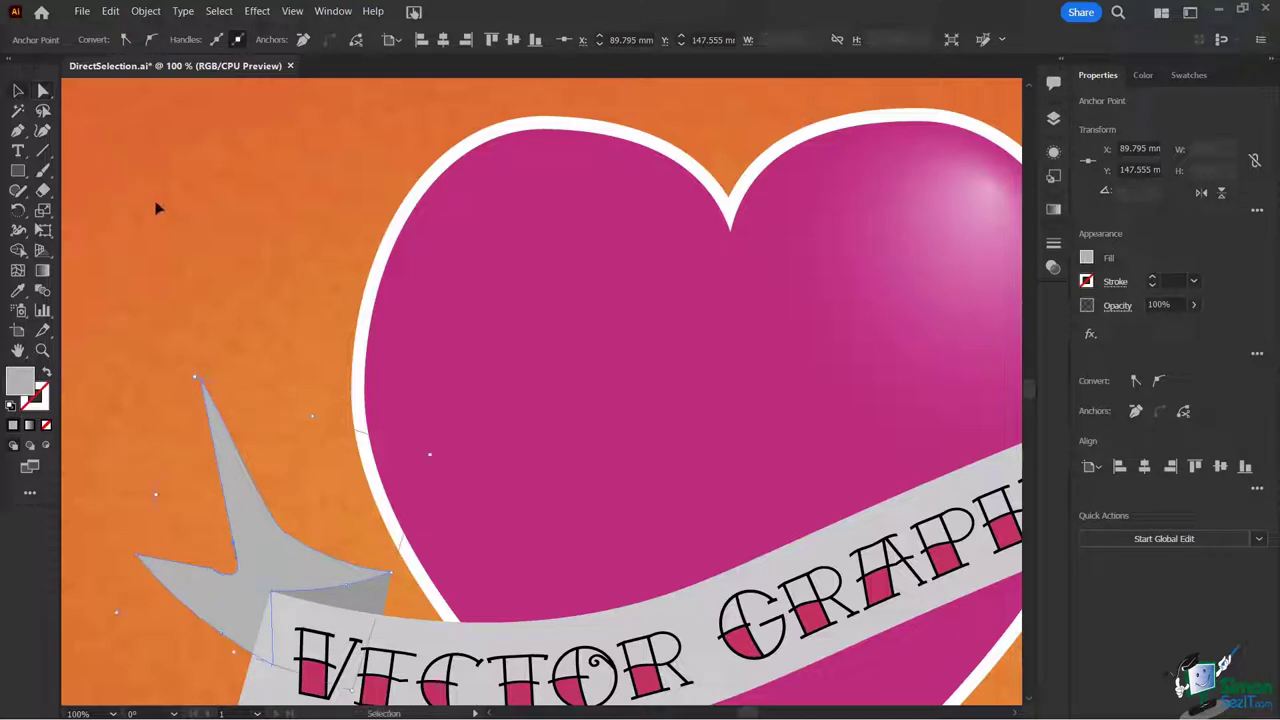
click(157, 207)
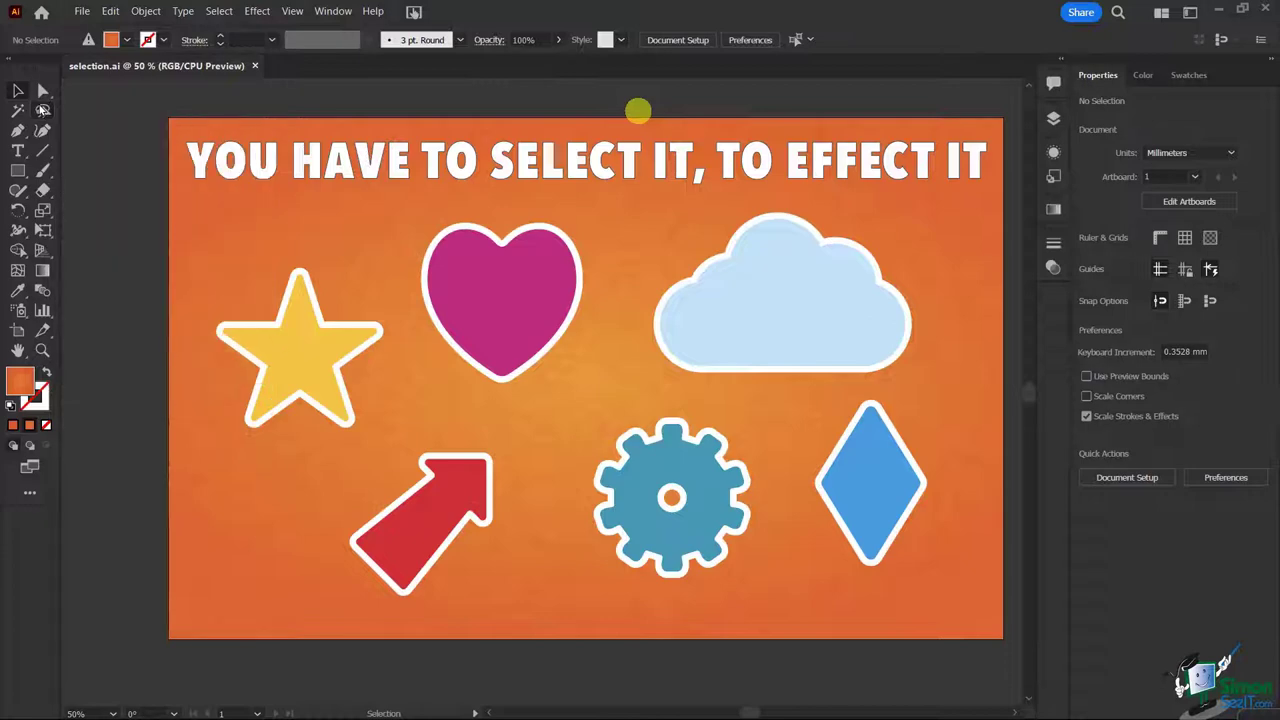
Step: Pick the Lasso tool for freehand selection on the selection.ai artwork
click(43, 110)
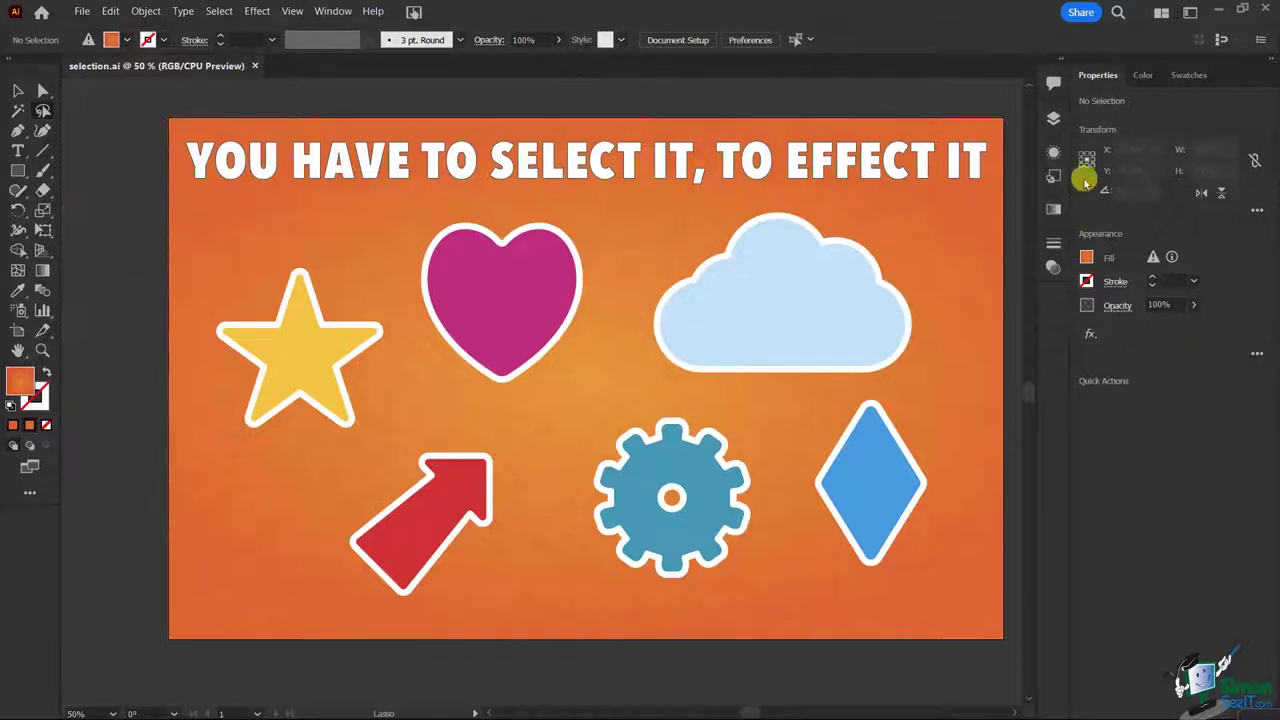
Step: Lock the BG layer in the Layers panel
click(1053, 120)
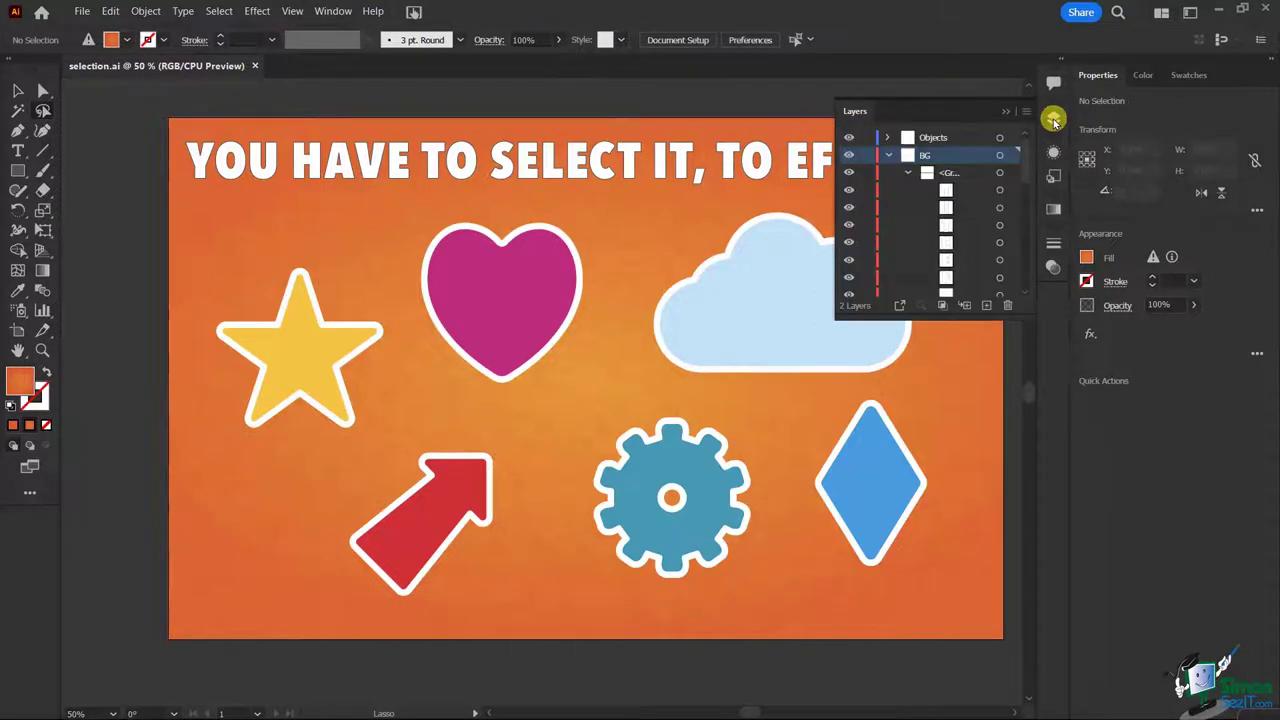
drag(923, 106, 693, 113)
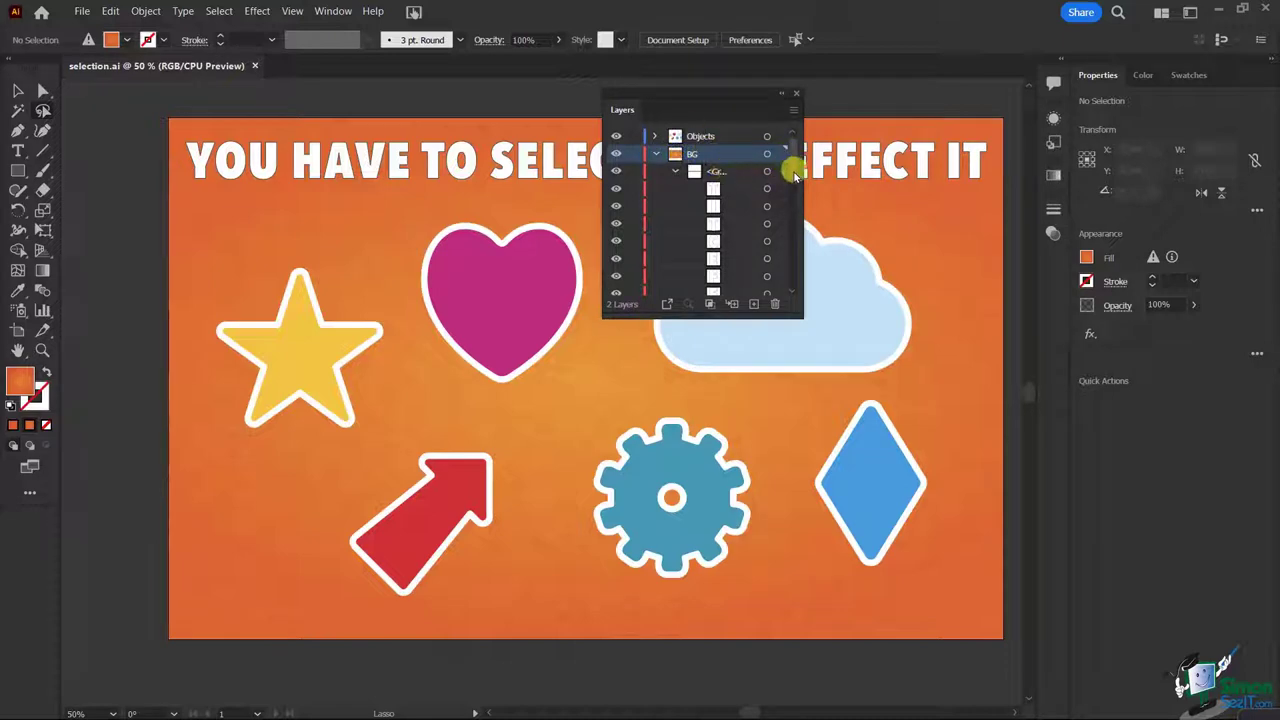
drag(794, 166, 806, 120)
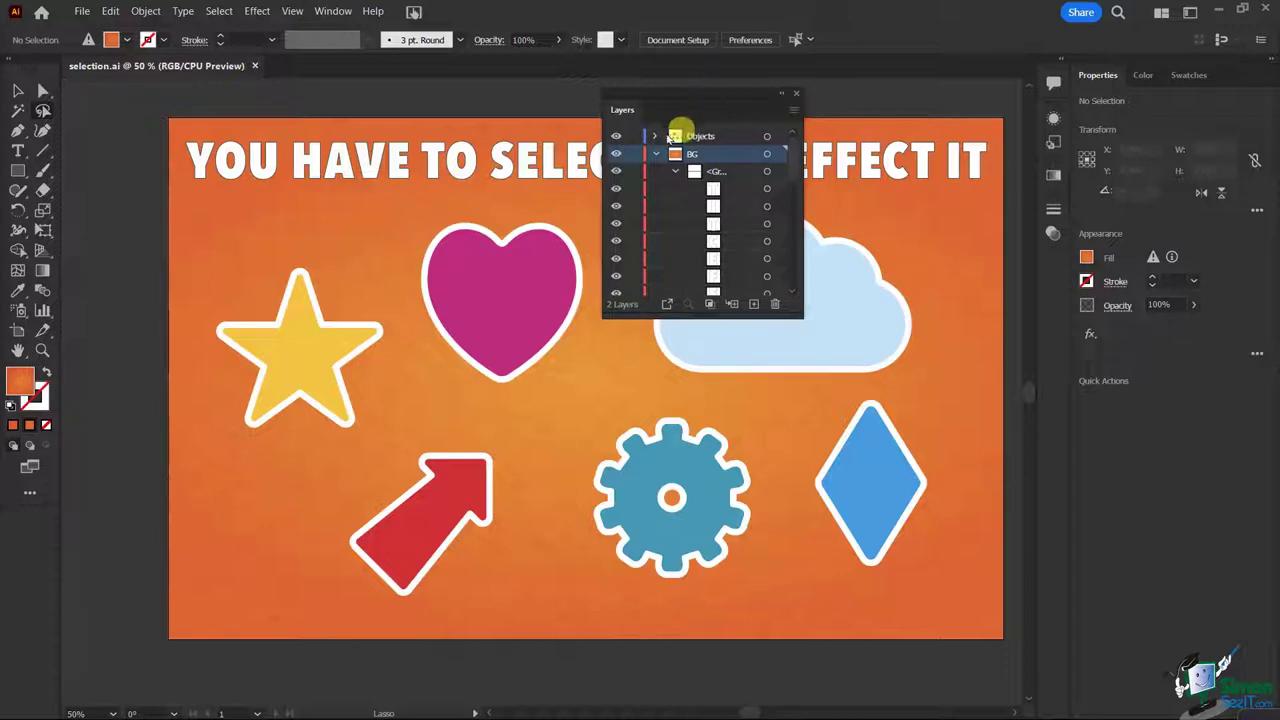
click(632, 156)
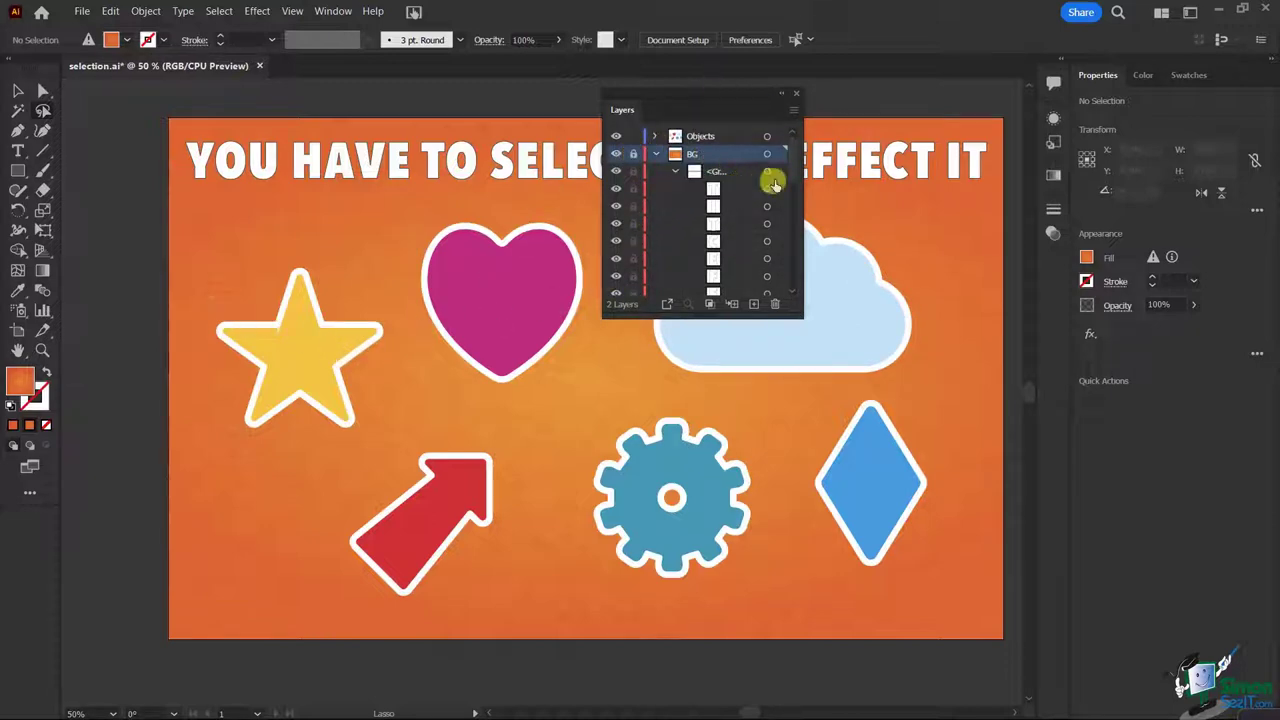
drag(791, 180, 792, 131)
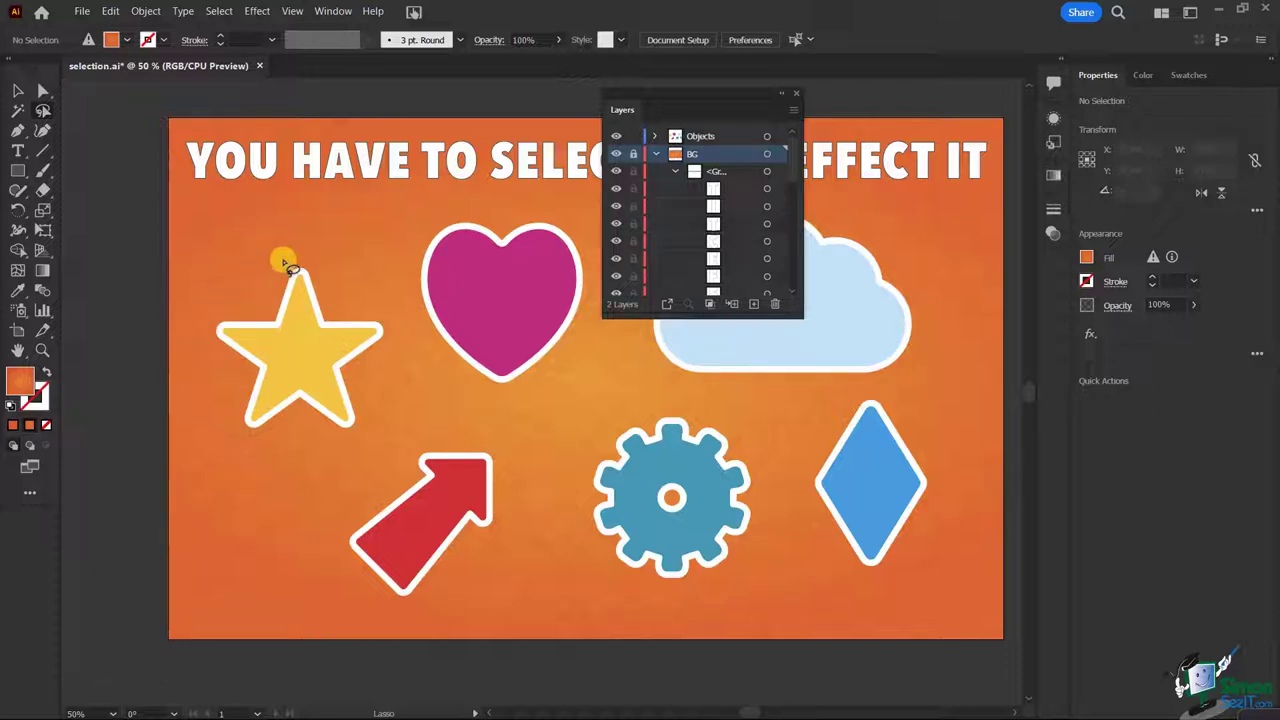
Step: Lasso the yellow star's top anchor, nudge it up, then back down
mouse_move(322, 256)
mouse_down()
mouse_move(268, 251)
mouse_move(251, 286)
mouse_move(332, 303)
mouse_move(330, 260)
mouse_move(471, 263)
mouse_up()
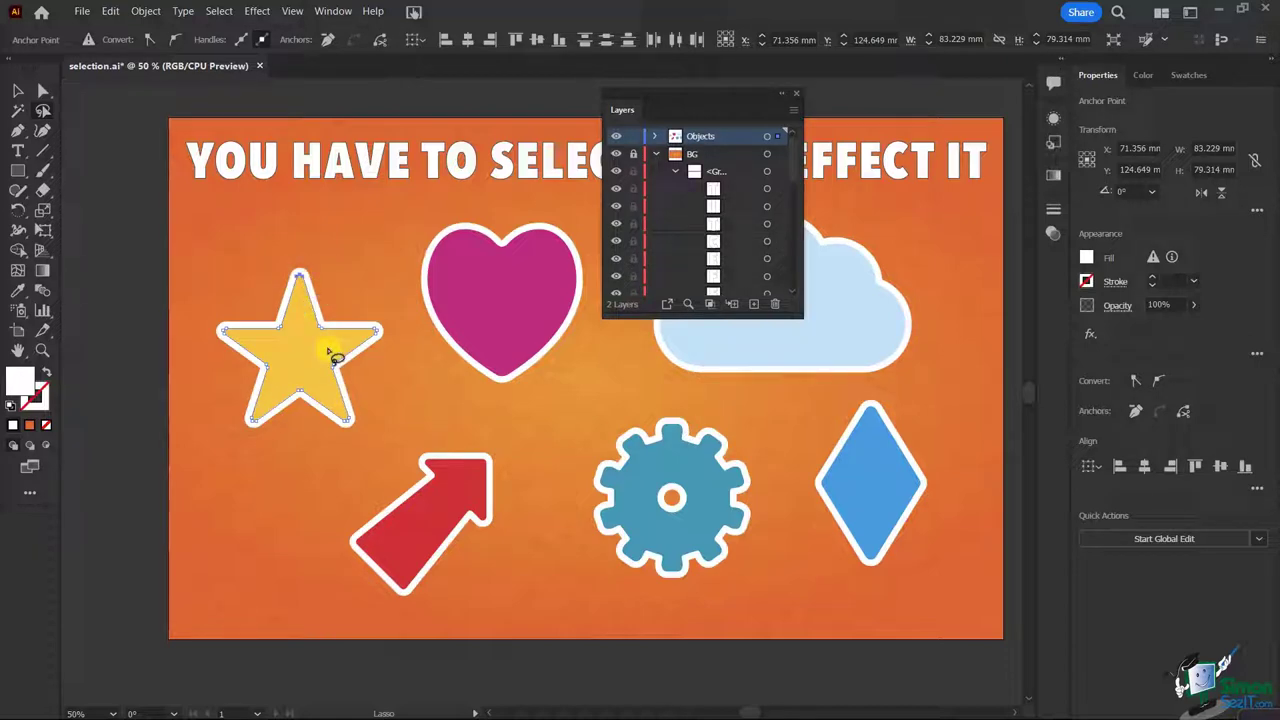
key(Up)
key(Up)
key(Up)
key(Up)
key(Up)
key(Up)
key(Up)
key(Up)
key(Up)
key(Up)
key(Up)
key(Up)
key(Up)
key(Up)
key(Up)
key(Up)
key(Up)
key(Up)
key(Up)
key(Up)
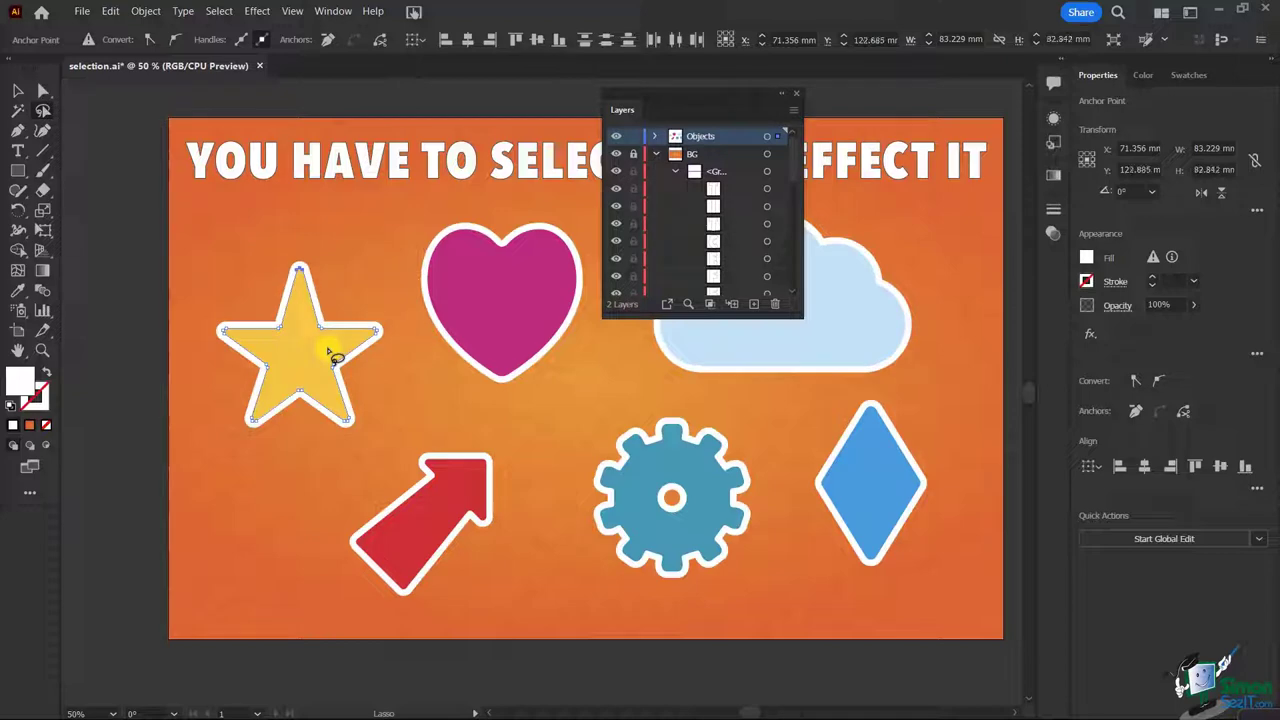
key(Down)
key(Down)
key(Down)
key(Down)
key(Down)
key(Down)
key(Down)
key(Down)
key(Down)
key(Down)
key(Down)
key(Down)
key(Down)
key(Down)
key(Down)
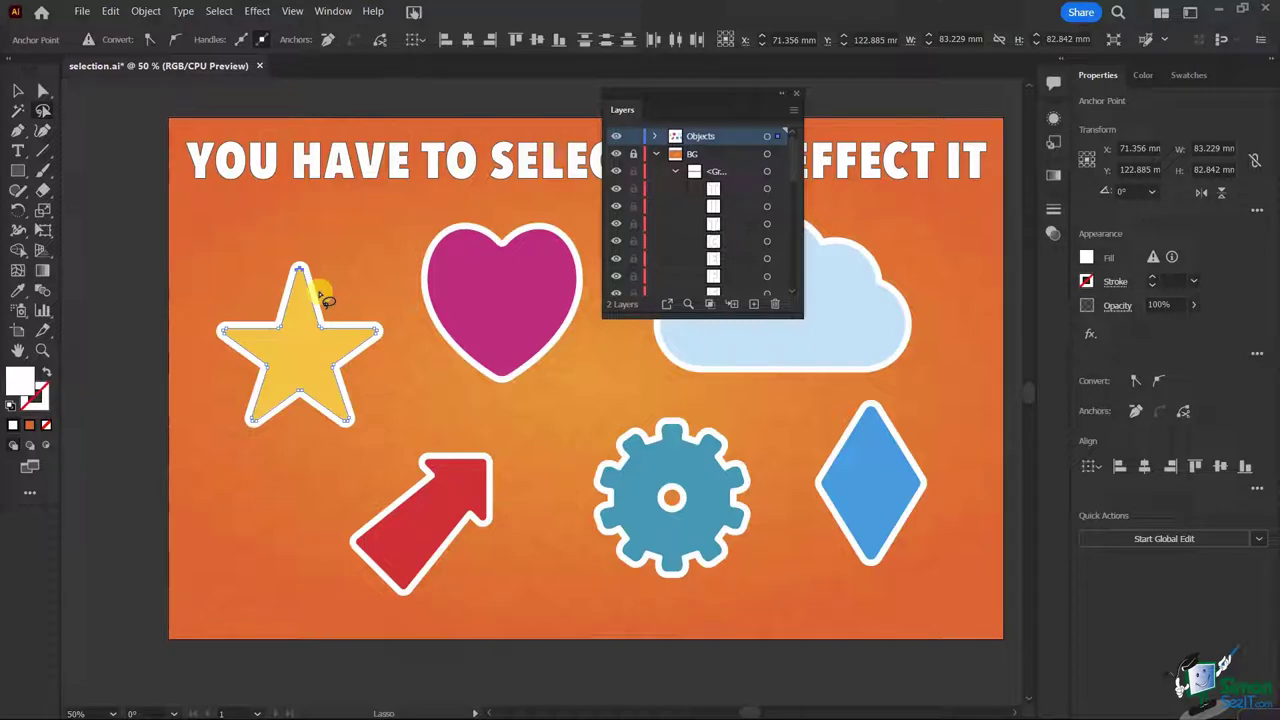
Step: Deselect the star and lasso-select the points on its left side
click(17, 91)
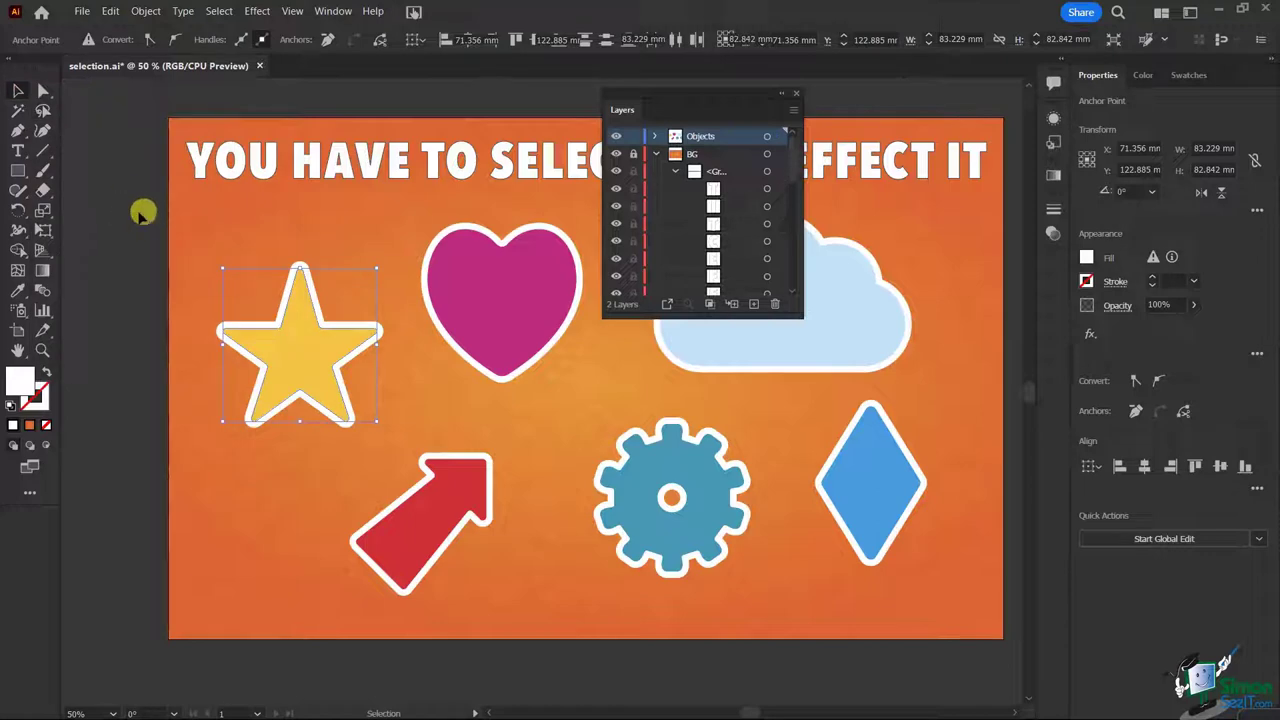
click(137, 211)
click(43, 110)
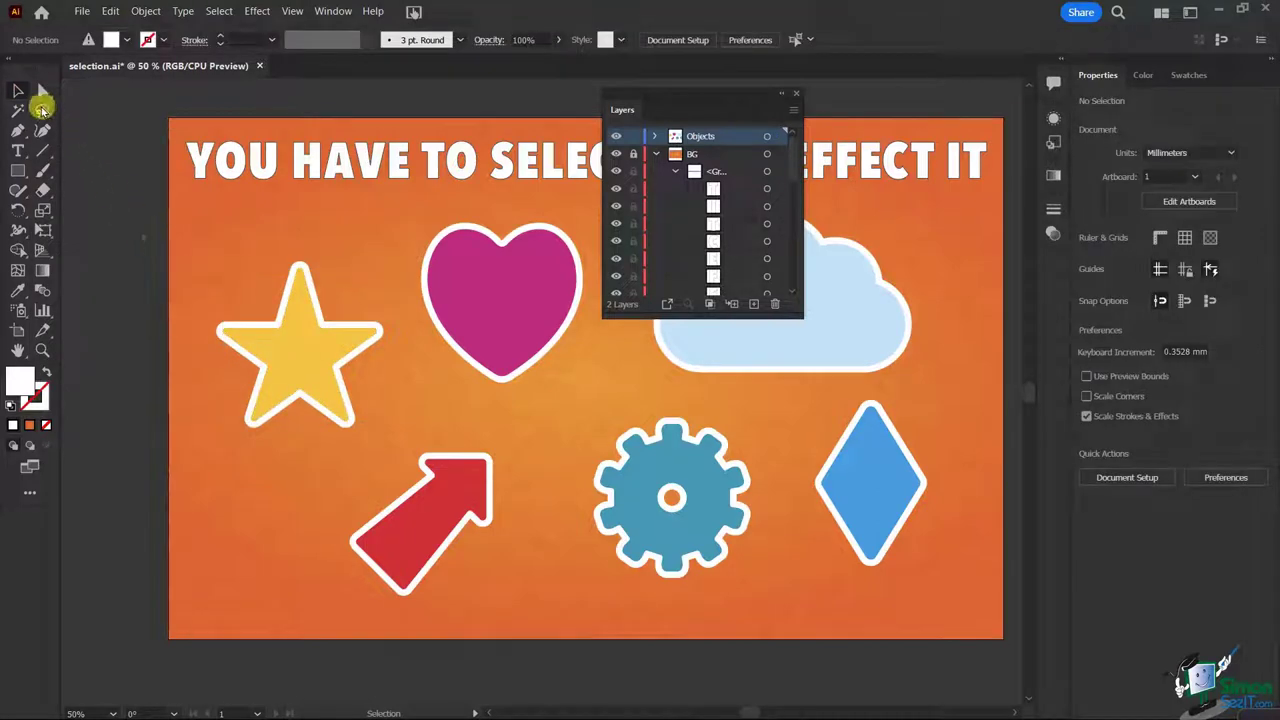
mouse_move(282, 272)
mouse_down()
mouse_move(277, 237)
mouse_move(229, 238)
mouse_move(107, 183)
mouse_up()
mouse_move(303, 237)
mouse_down()
mouse_move(220, 279)
mouse_move(197, 333)
mouse_move(192, 408)
mouse_move(279, 468)
mouse_move(370, 457)
mouse_move(405, 407)
mouse_move(405, 325)
mouse_move(338, 242)
mouse_move(270, 220)
mouse_move(286, 262)
mouse_up()
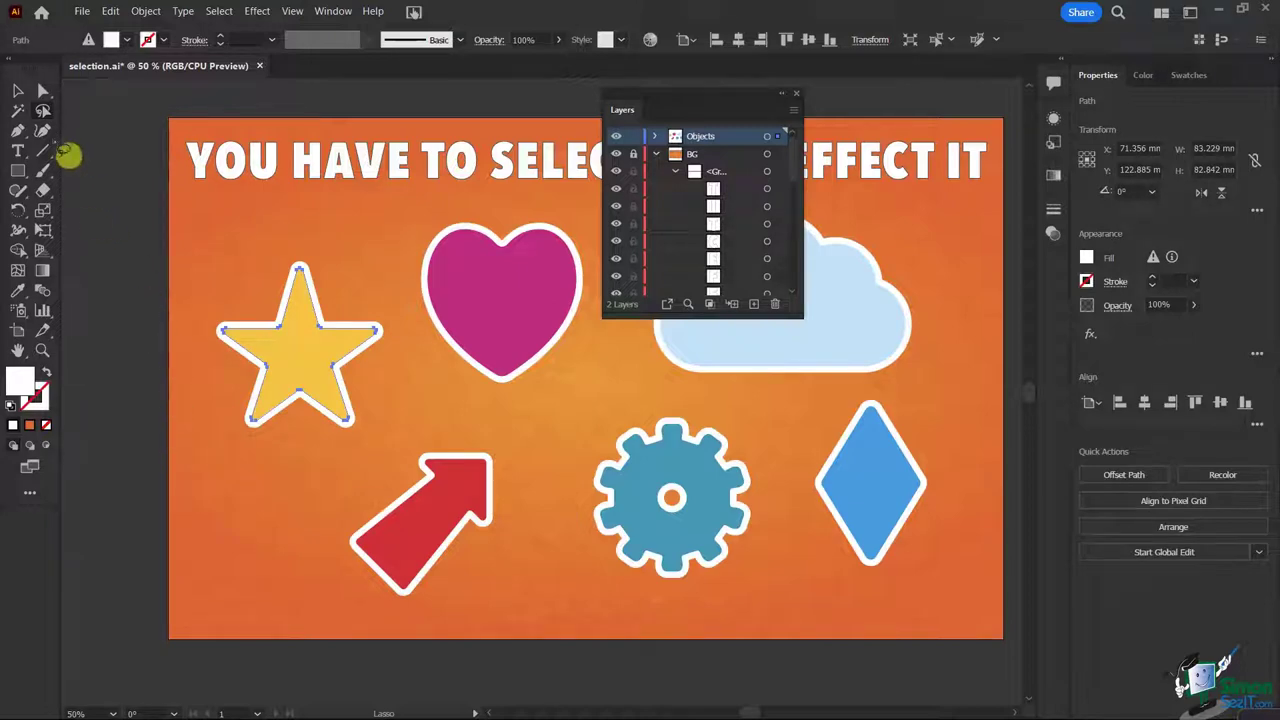
Step: Unlock BG, target the orange background <Rectangle> in the Layers panel, then deselect it
click(16, 92)
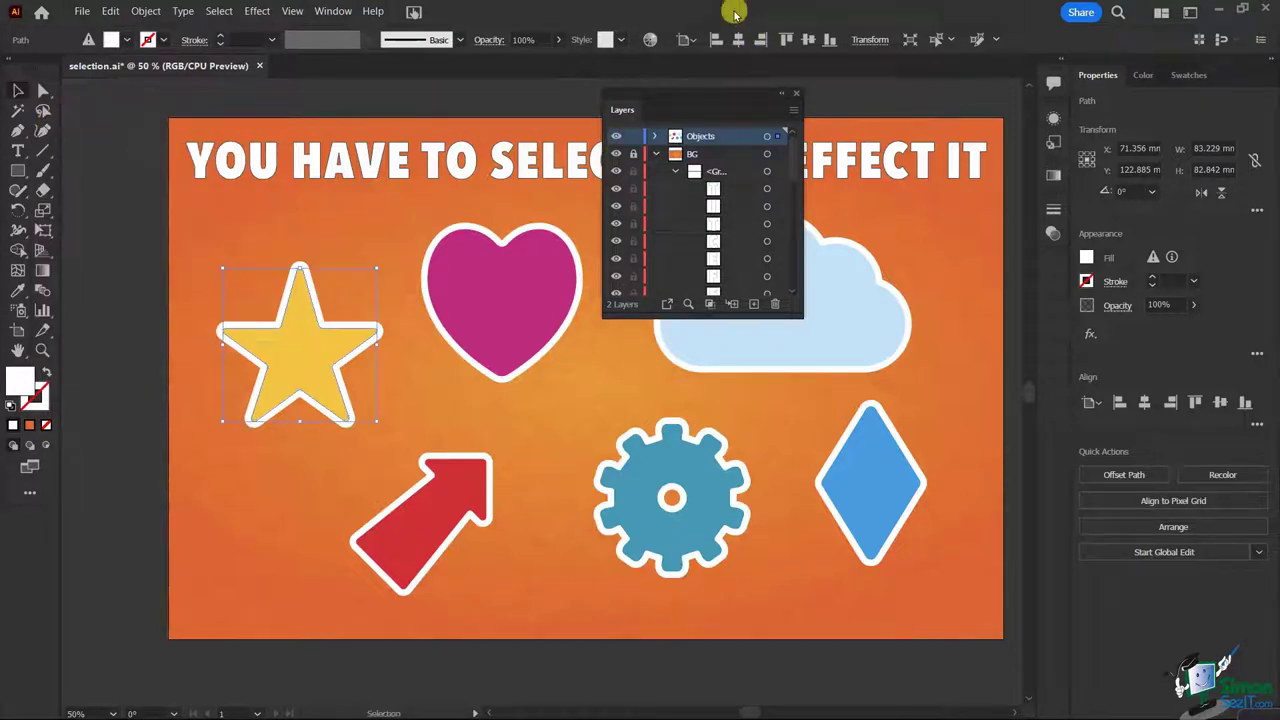
click(631, 156)
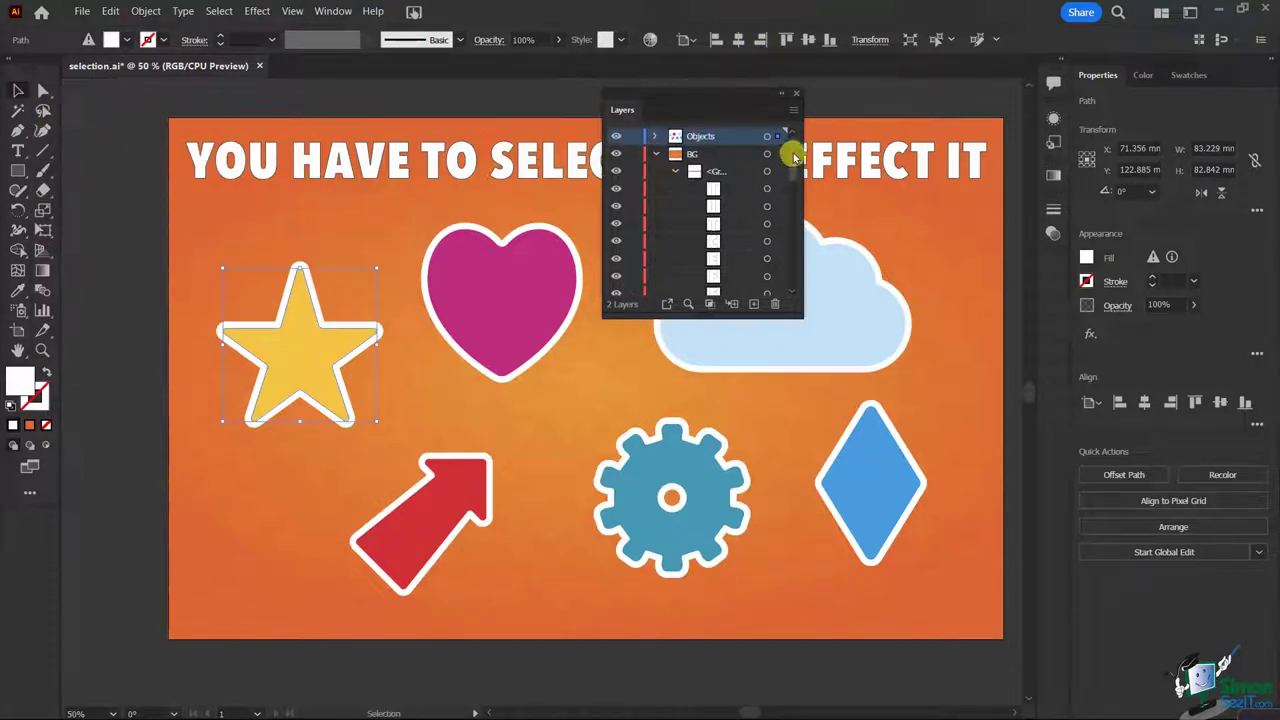
drag(789, 166, 754, 289)
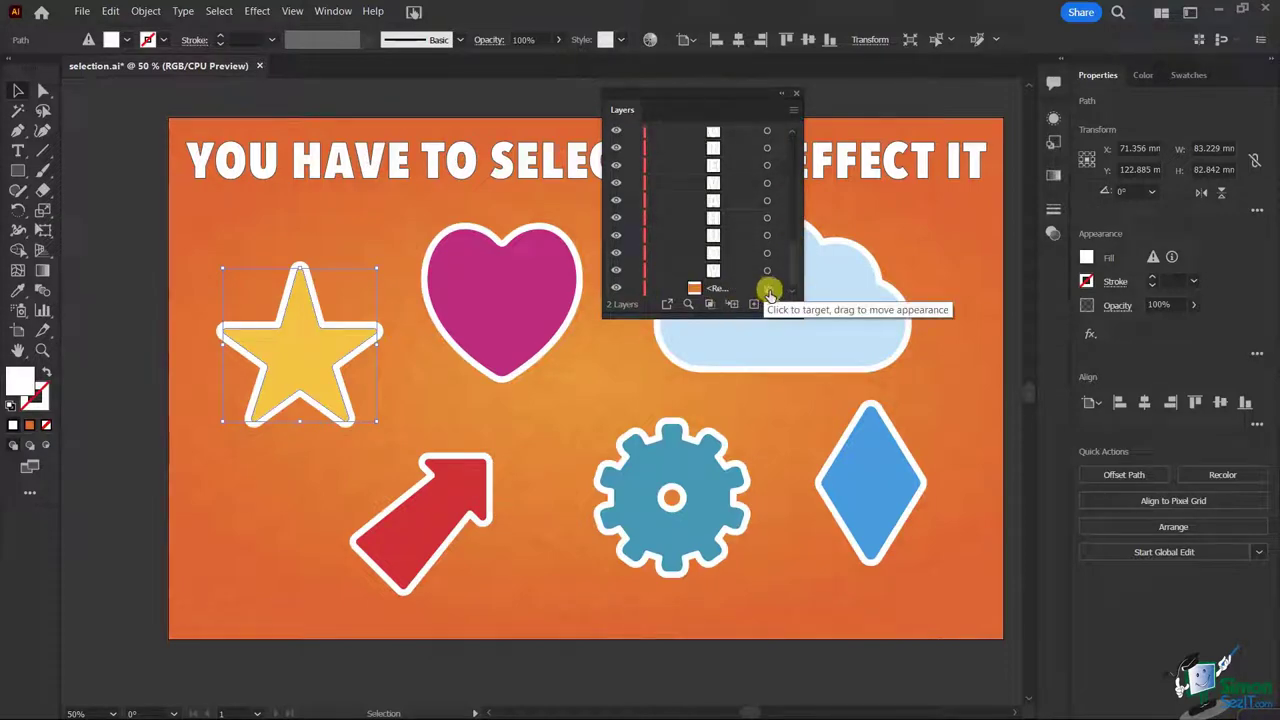
click(766, 292)
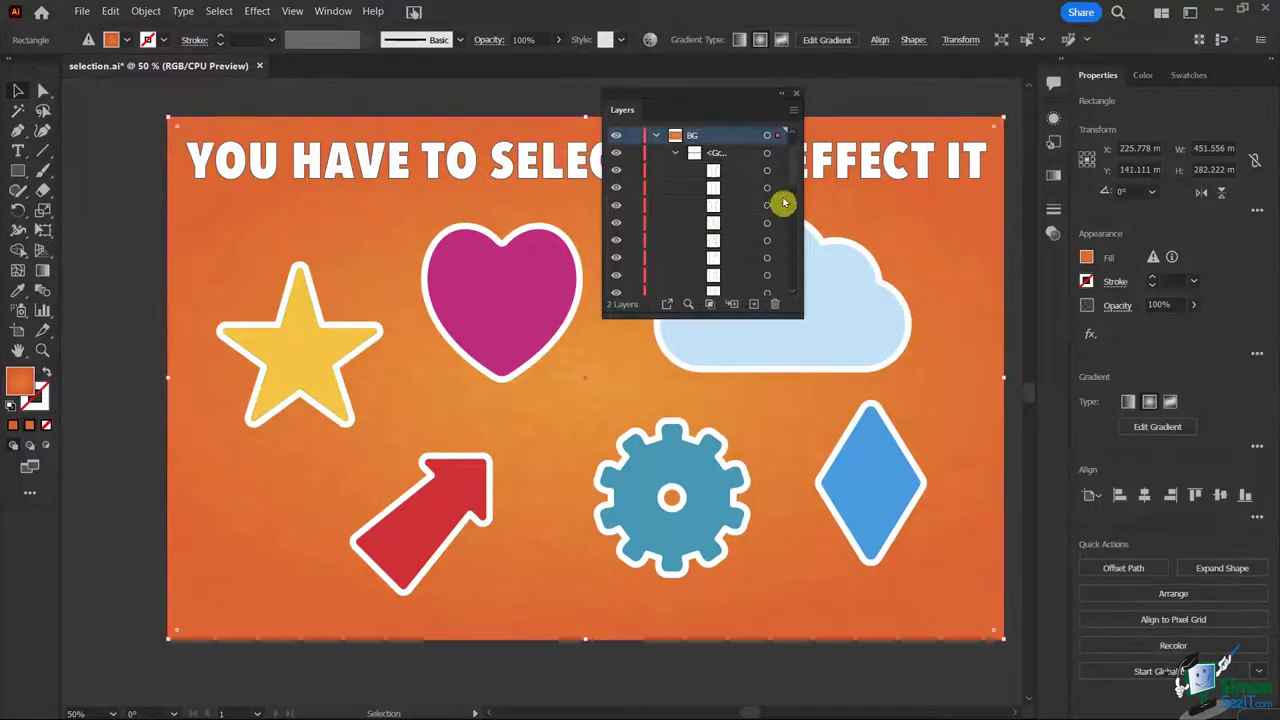
drag(800, 165, 780, 280)
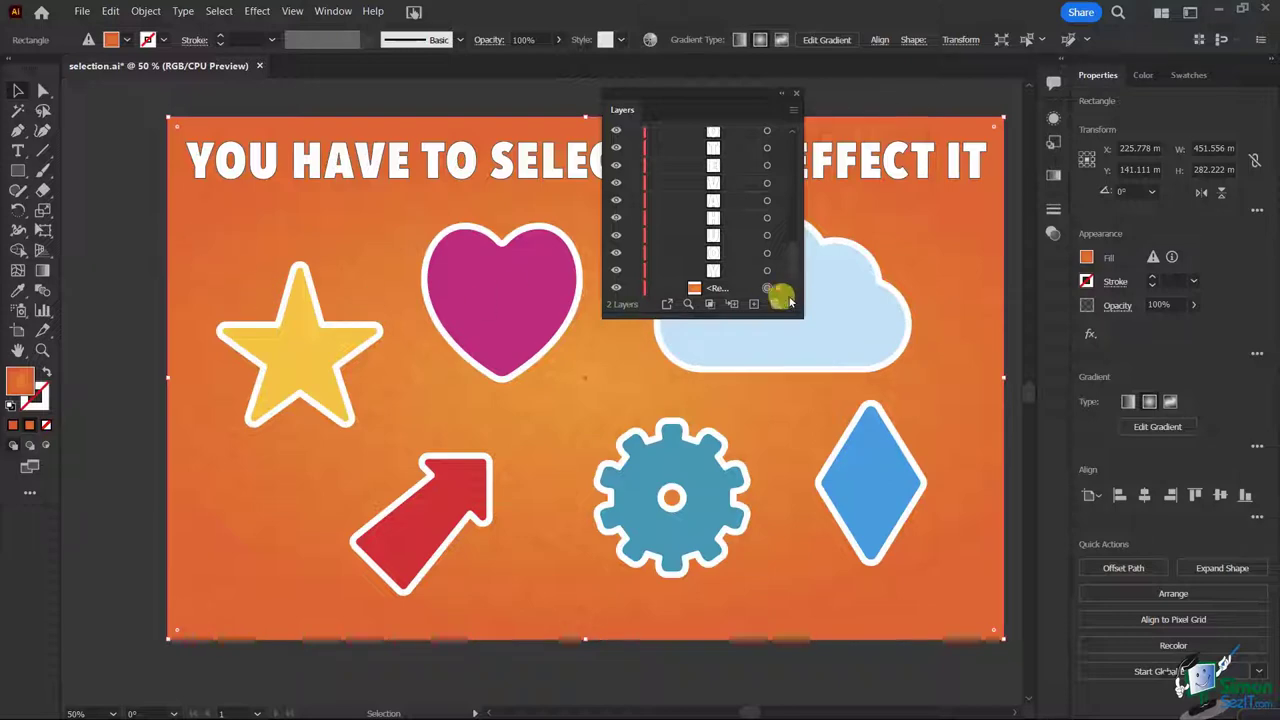
click(767, 289)
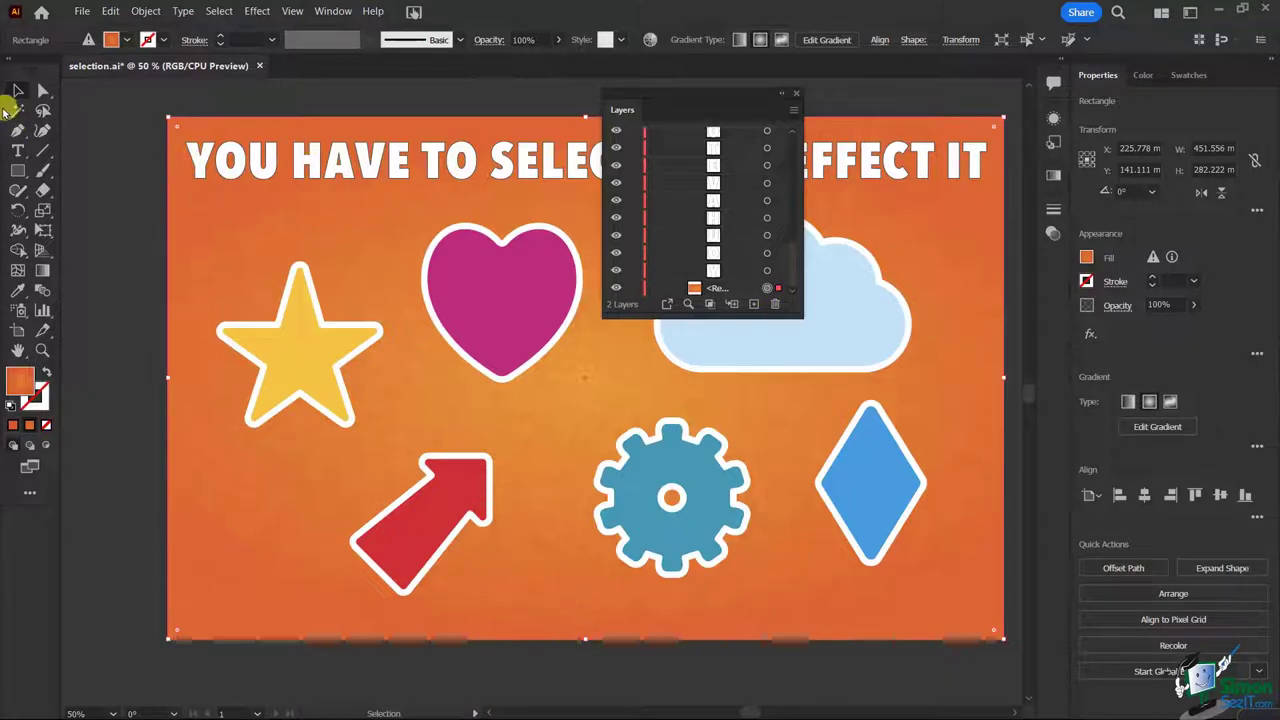
click(108, 160)
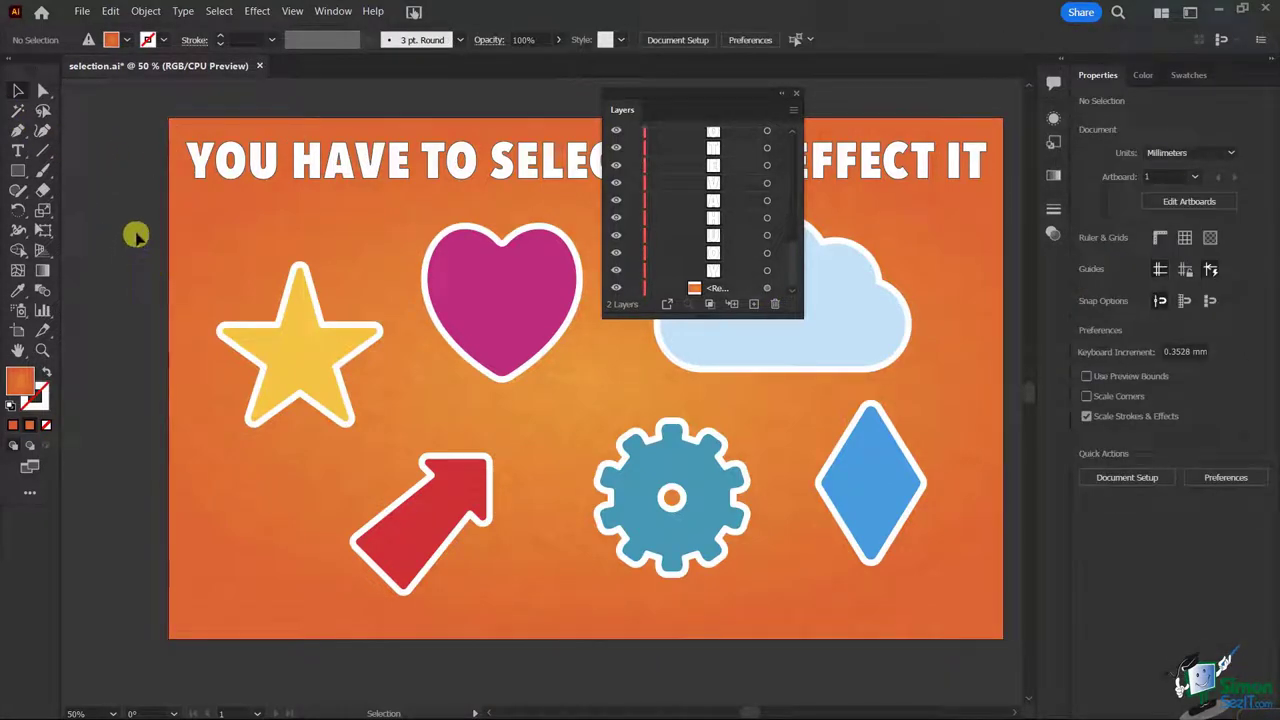
Step: After a lasso toward the star, lock the background <Rectangle> row within the BG layer
click(43, 111)
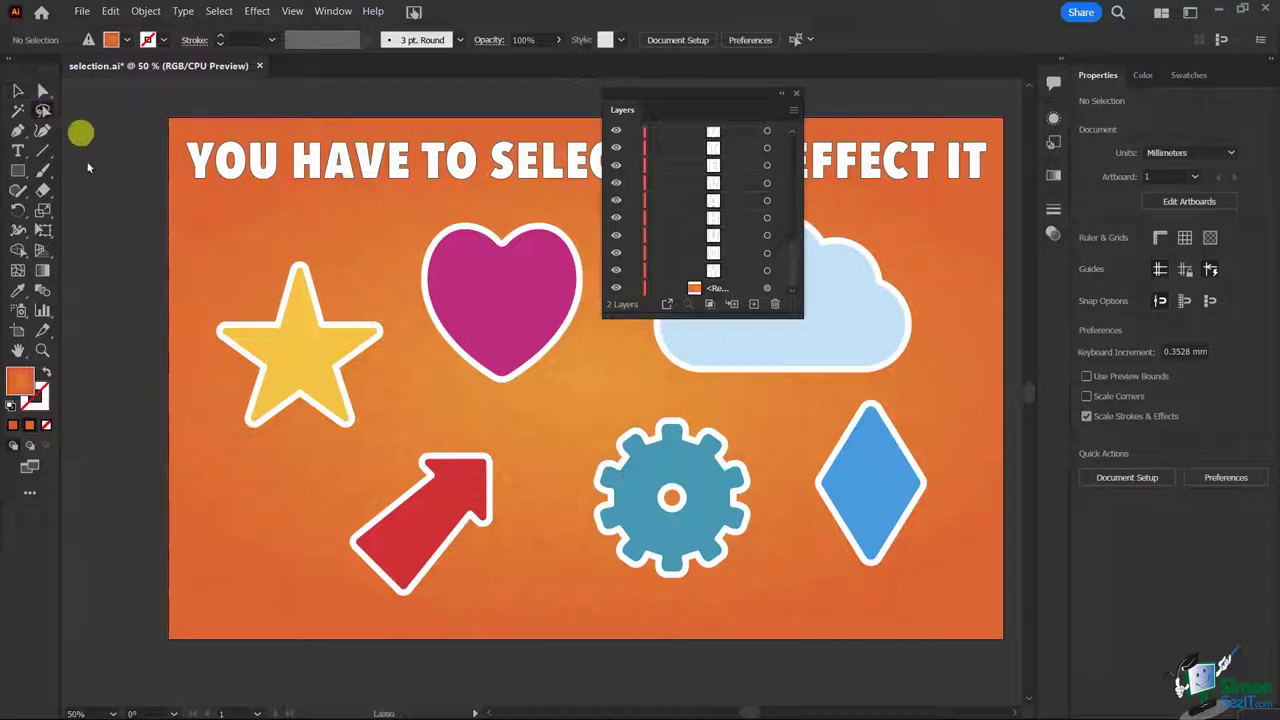
mouse_move(143, 213)
mouse_down()
mouse_move(159, 246)
mouse_move(250, 274)
mouse_move(216, 210)
mouse_up()
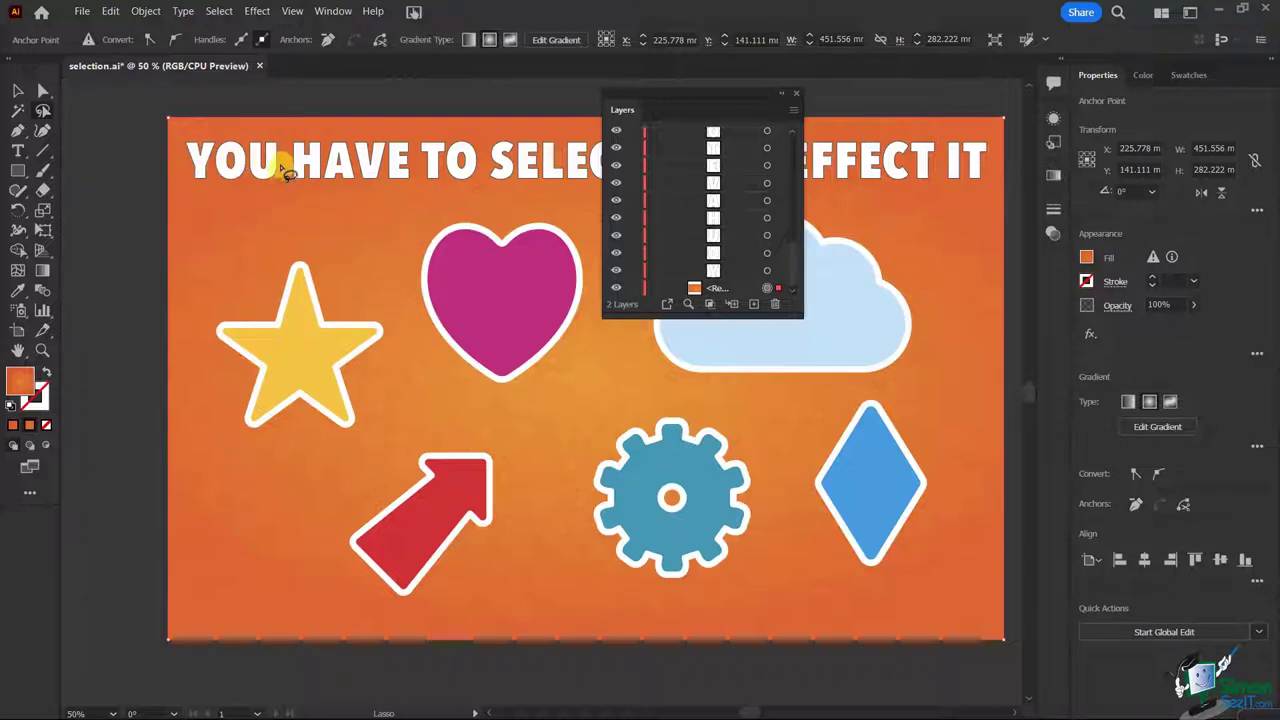
scroll(795, 207, up, 1)
scroll(795, 207, up, 5)
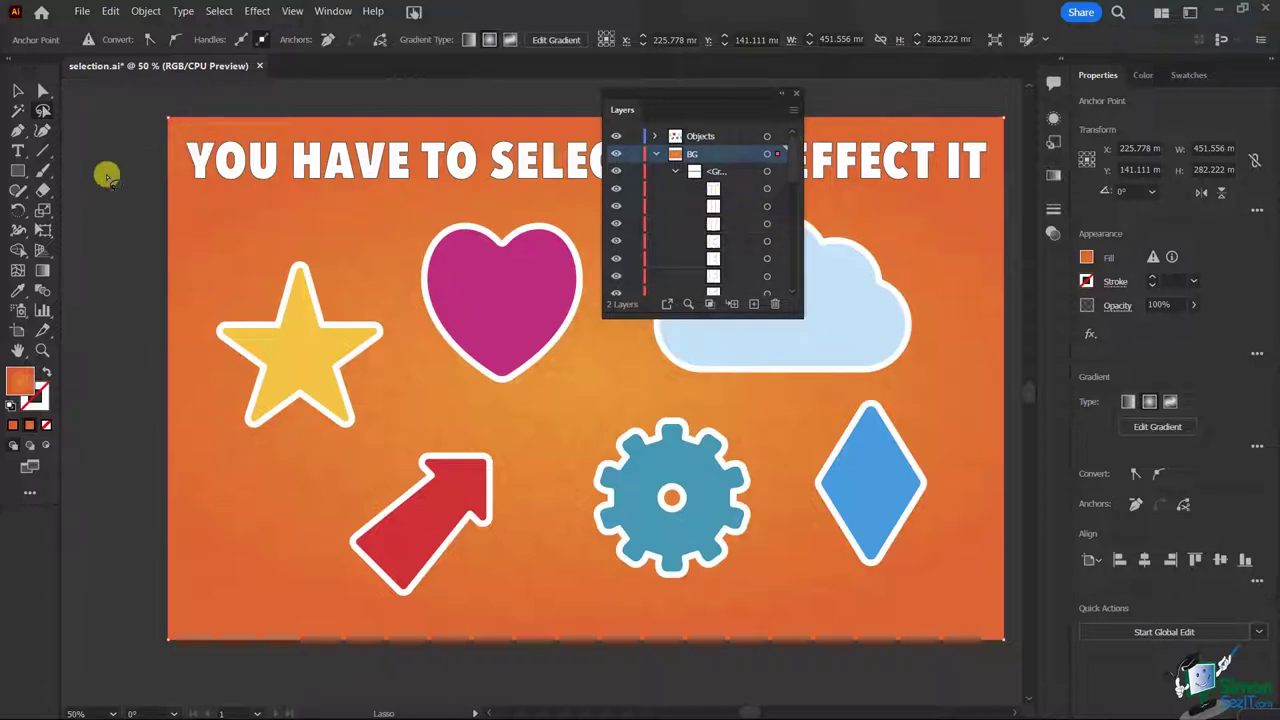
drag(793, 150, 798, 302)
click(637, 289)
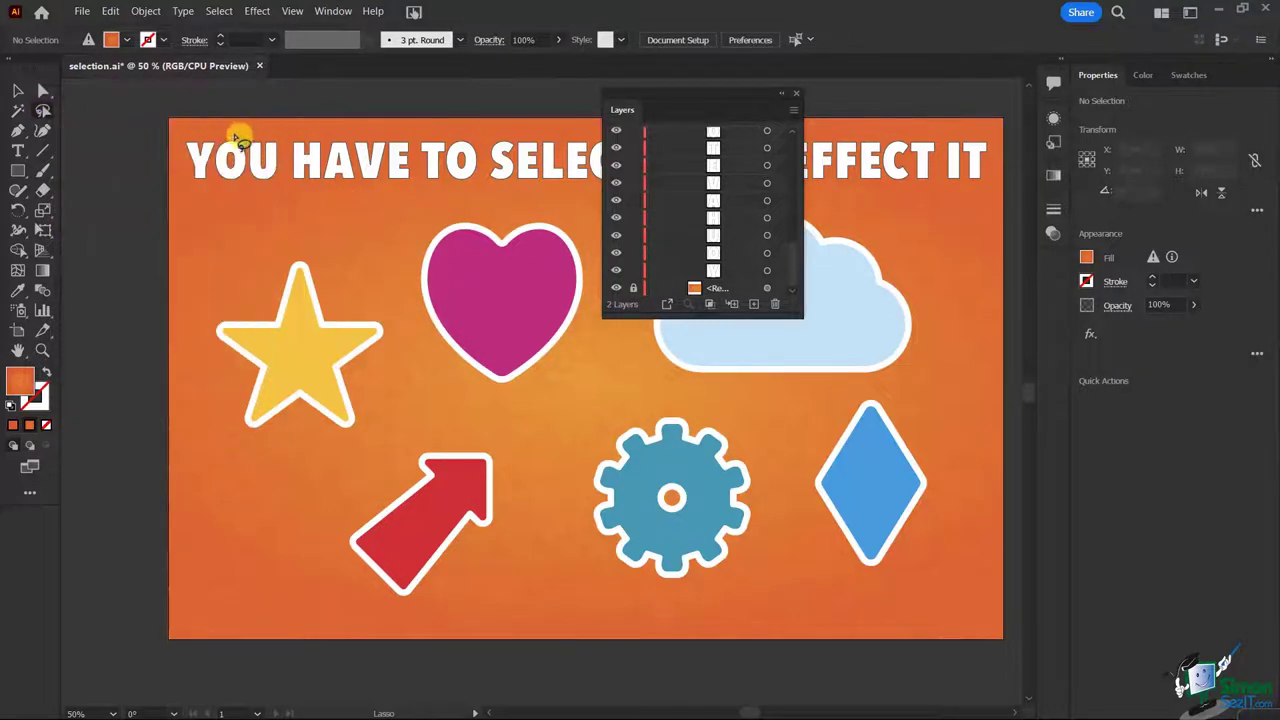
mouse_move(177, 123)
mouse_down()
mouse_move(194, 186)
mouse_move(257, 194)
mouse_move(290, 172)
mouse_move(288, 140)
mouse_move(236, 116)
mouse_move(174, 138)
mouse_up()
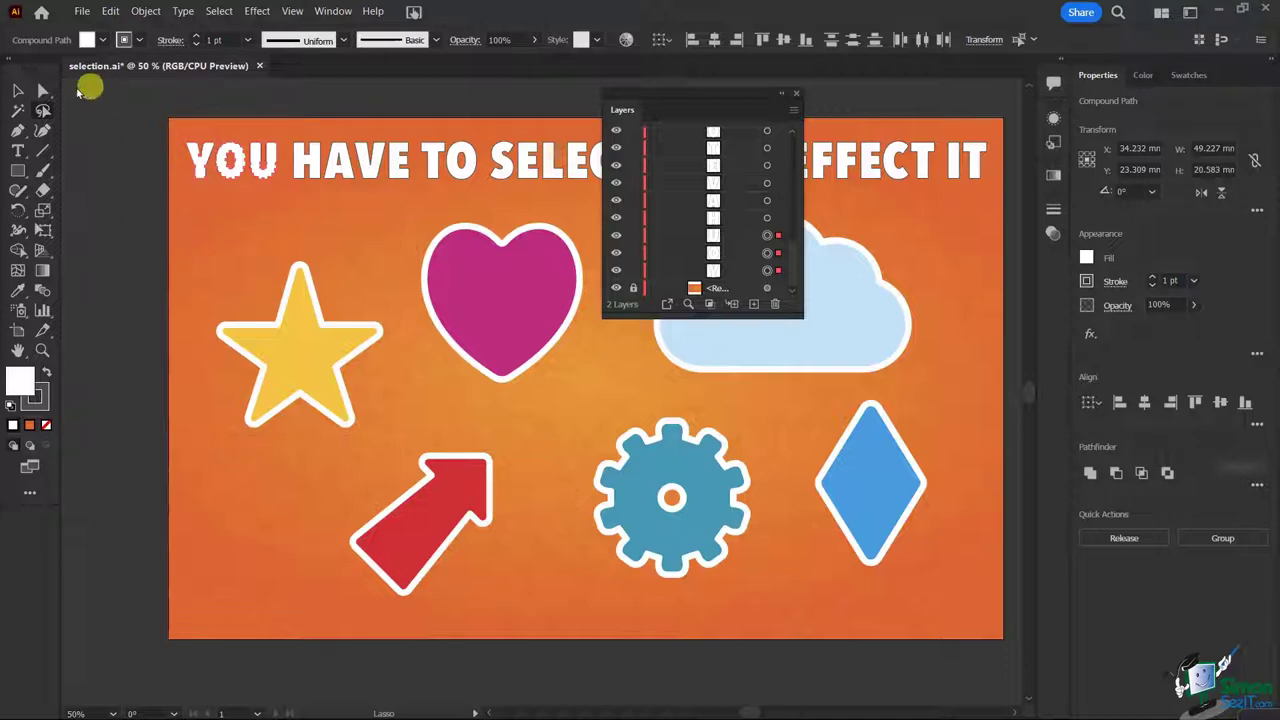
click(17, 90)
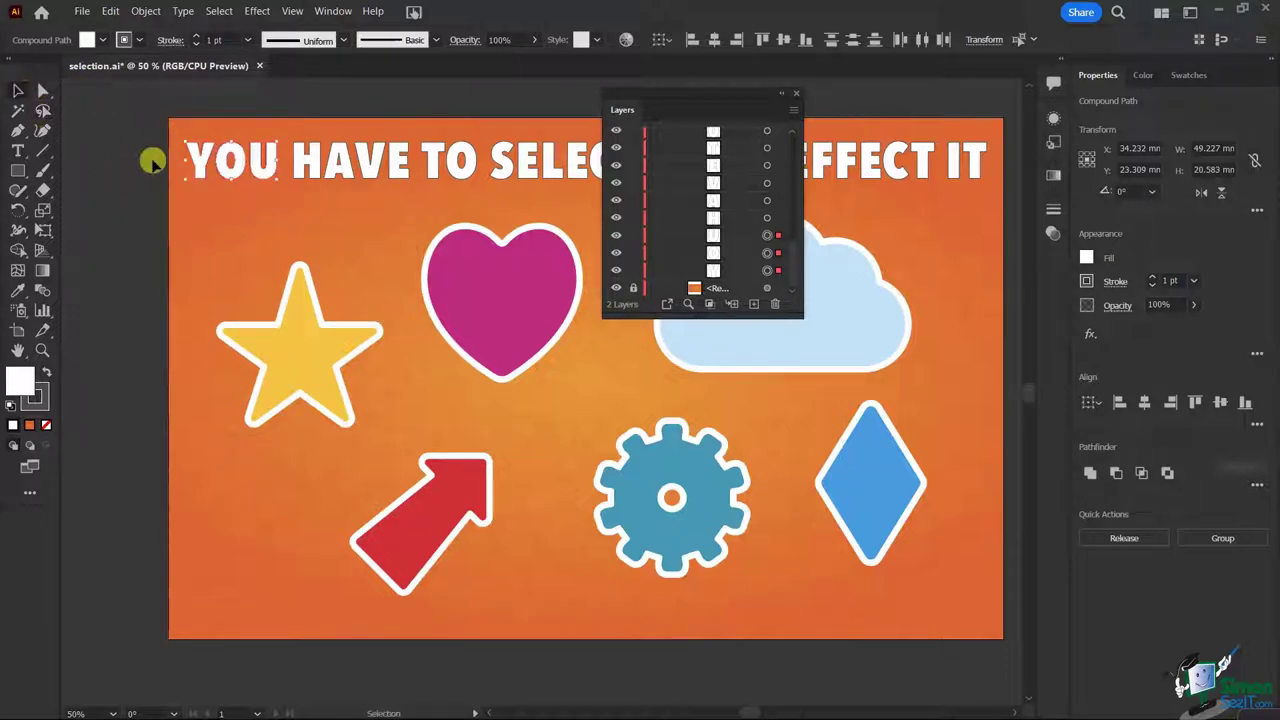
click(150, 160)
click(43, 110)
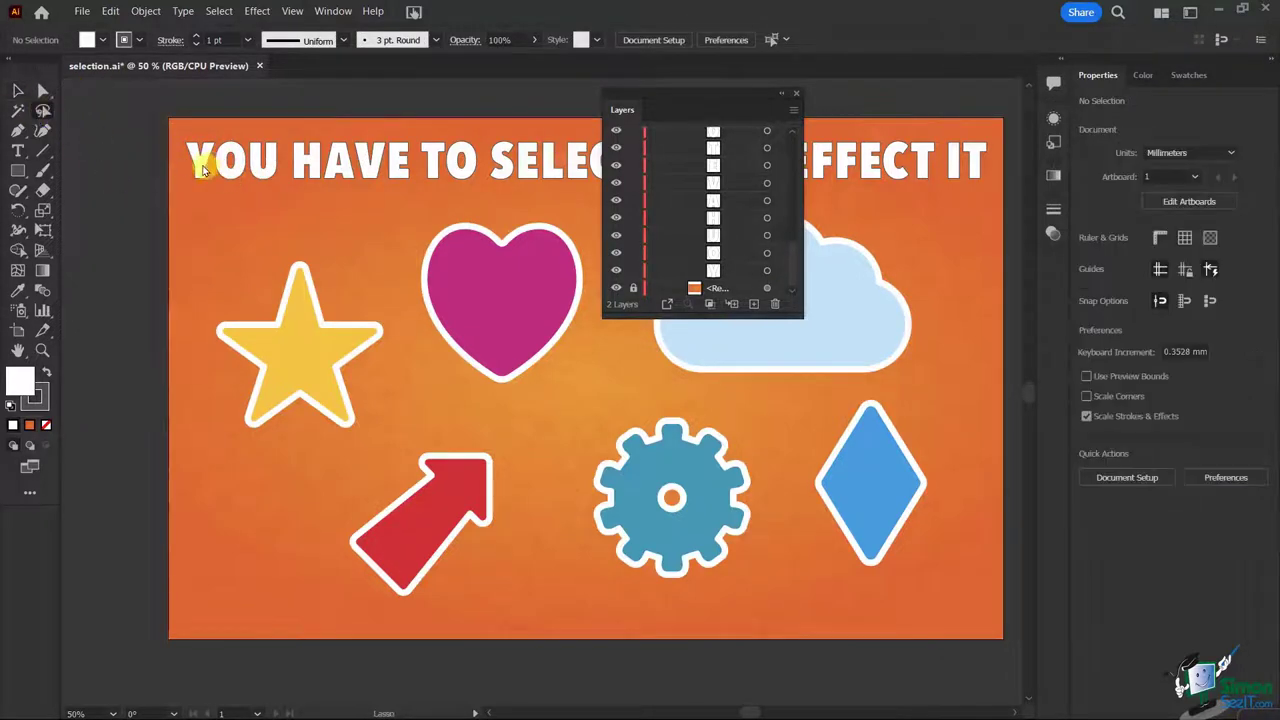
mouse_move(174, 155)
mouse_down()
mouse_move(194, 188)
mouse_move(266, 208)
mouse_move(293, 193)
mouse_move(267, 158)
mouse_move(180, 159)
mouse_move(192, 186)
mouse_move(177, 150)
mouse_move(290, 151)
mouse_move(180, 164)
mouse_move(268, 163)
mouse_move(222, 165)
mouse_up()
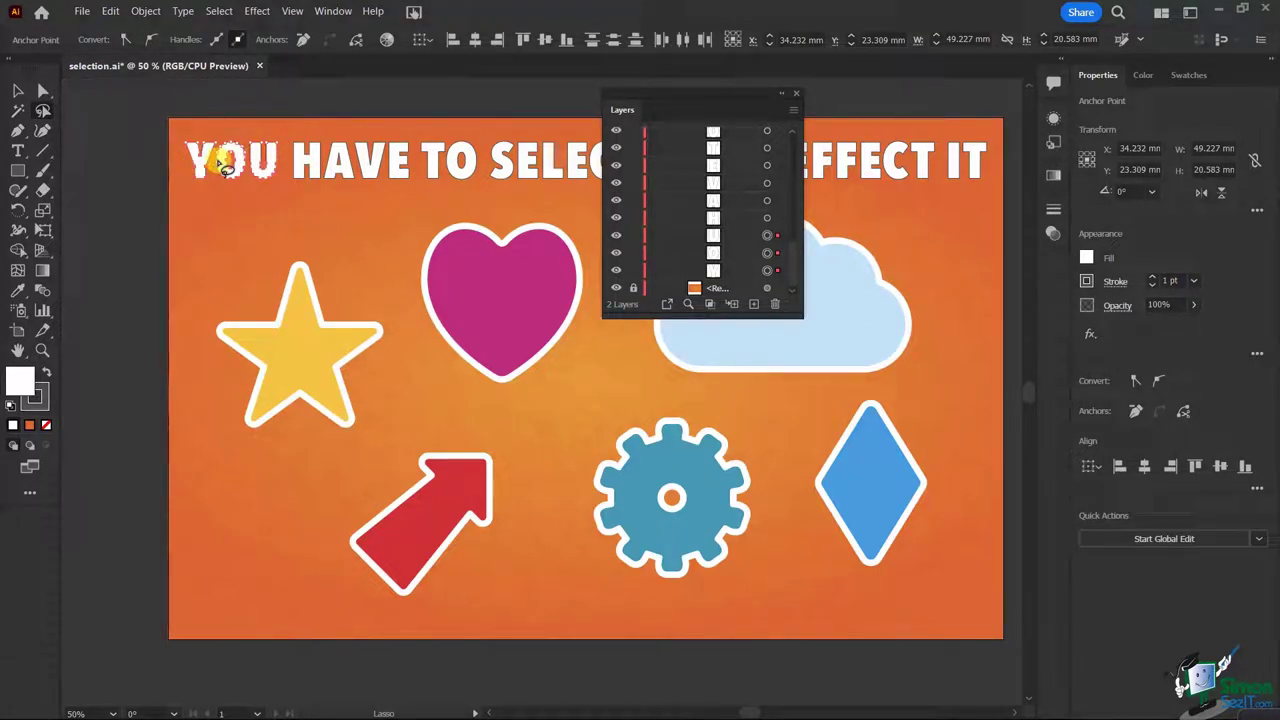
mouse_move(222, 165)
mouse_down()
mouse_move(214, 180)
mouse_move(177, 157)
mouse_up()
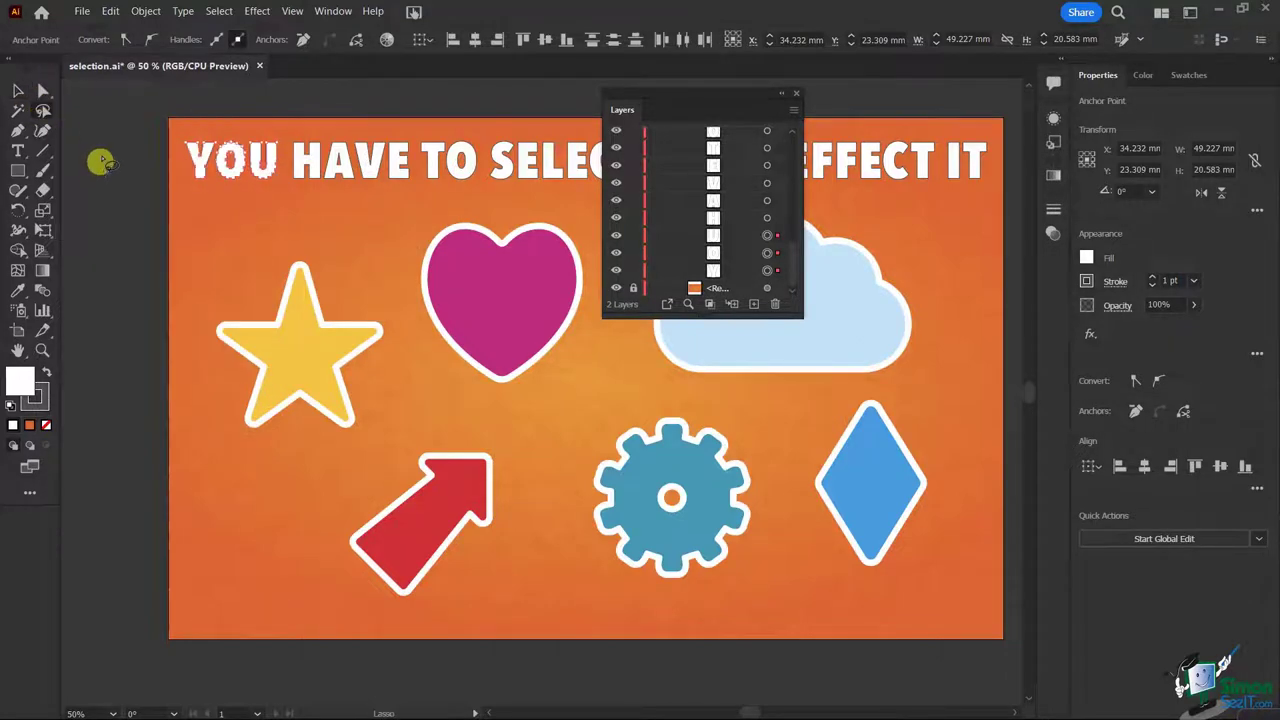
click(17, 90)
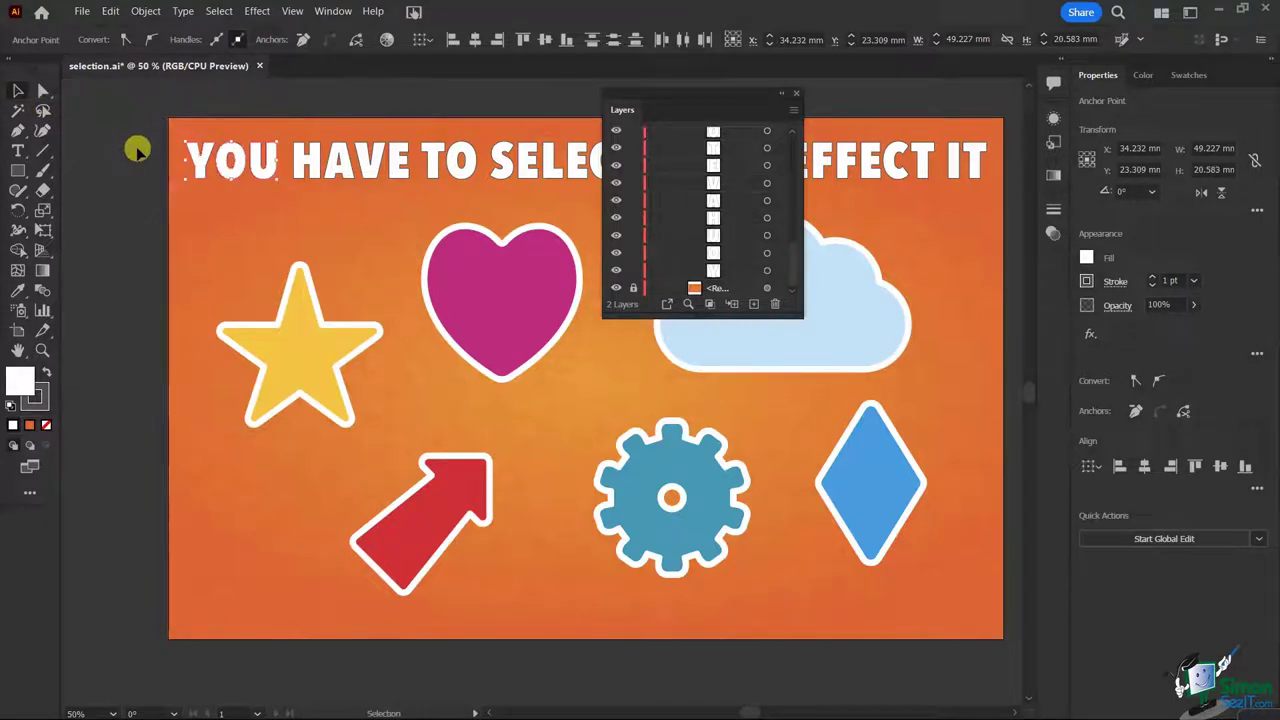
click(135, 145)
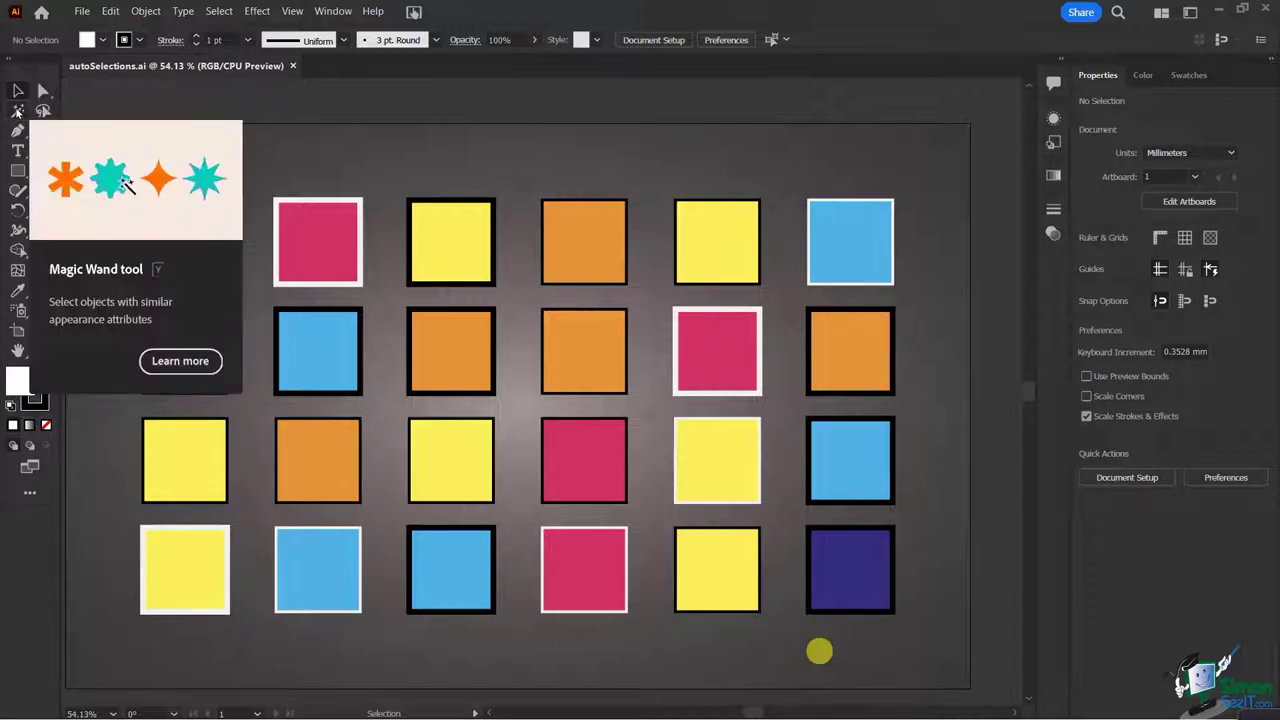
Step: Open the Magic Wand options above the artwork and select all light-blue squares by fill colour
double_click(18, 110)
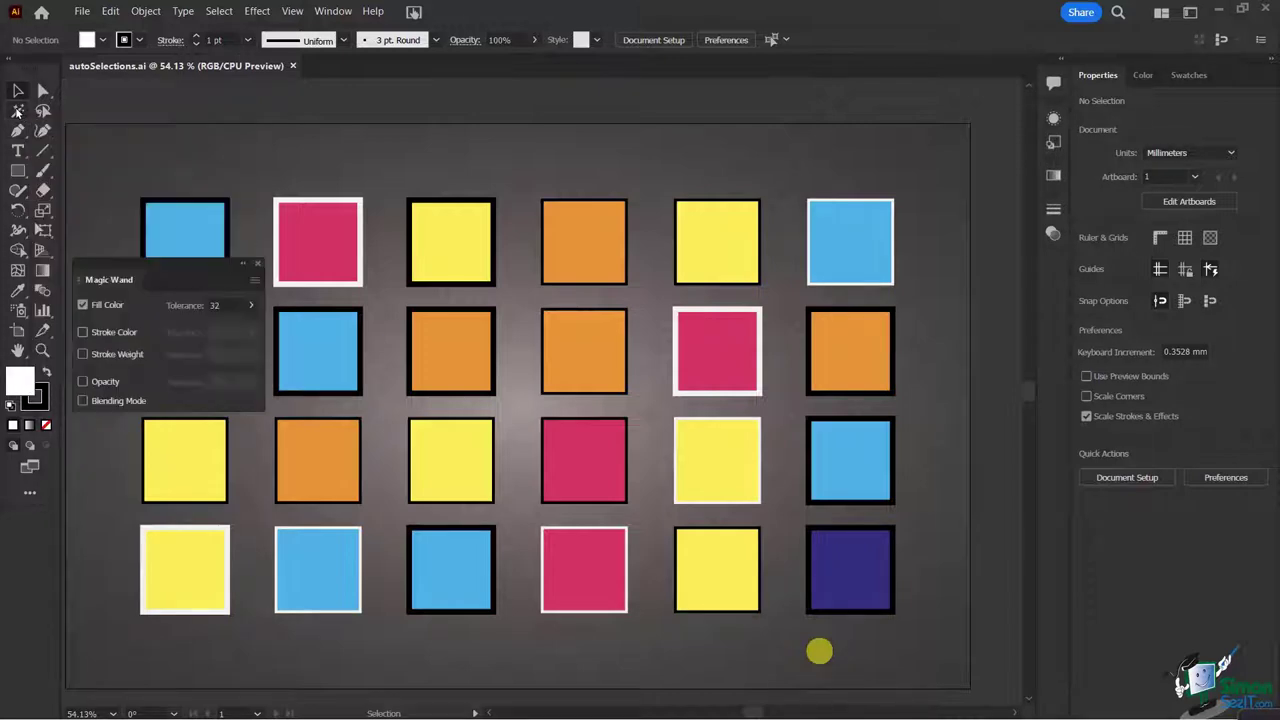
drag(160, 268, 198, 116)
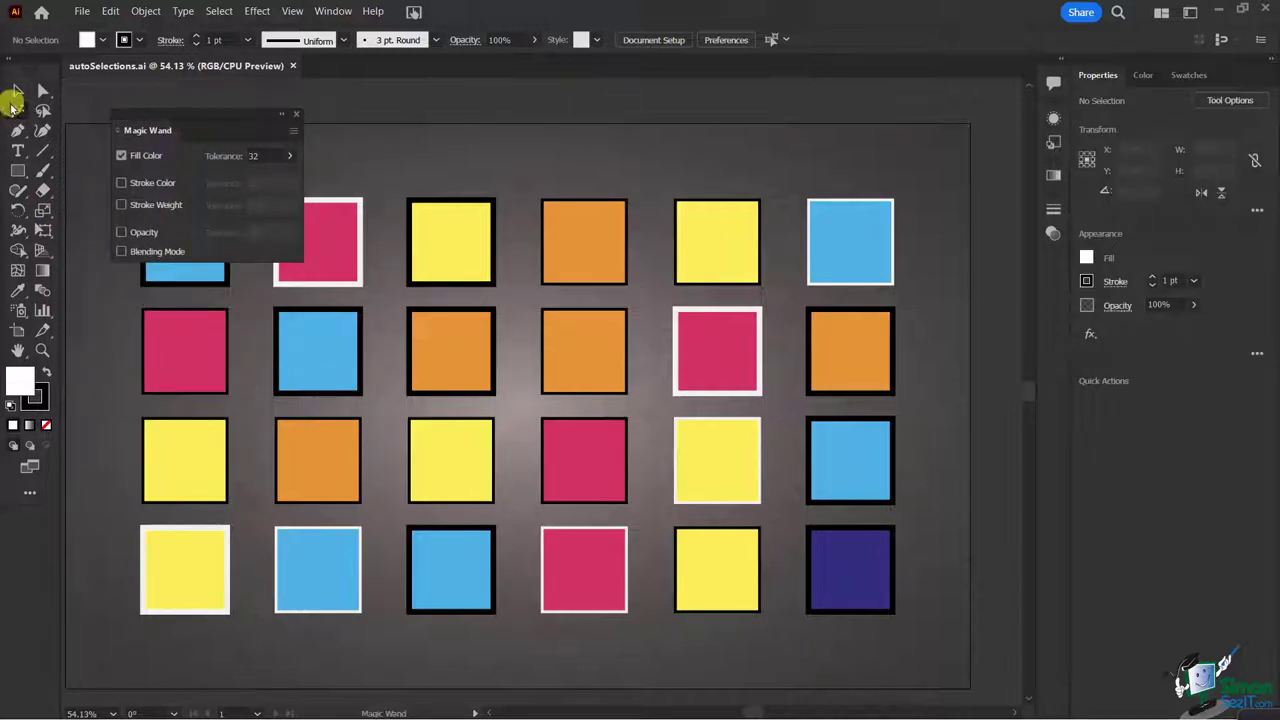
mouse_move(206, 114)
mouse_down()
mouse_move(334, 117)
mouse_move(431, 91)
mouse_move(306, 86)
mouse_move(190, 120)
mouse_up()
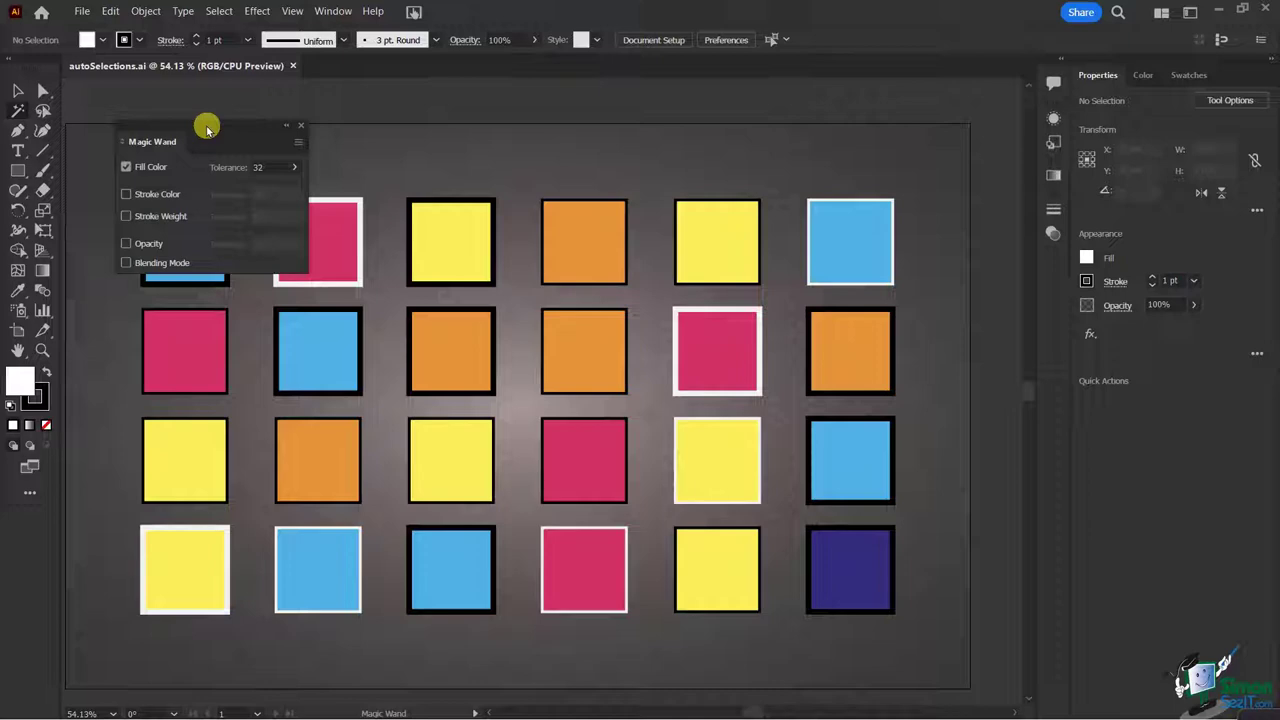
drag(207, 130, 481, 96)
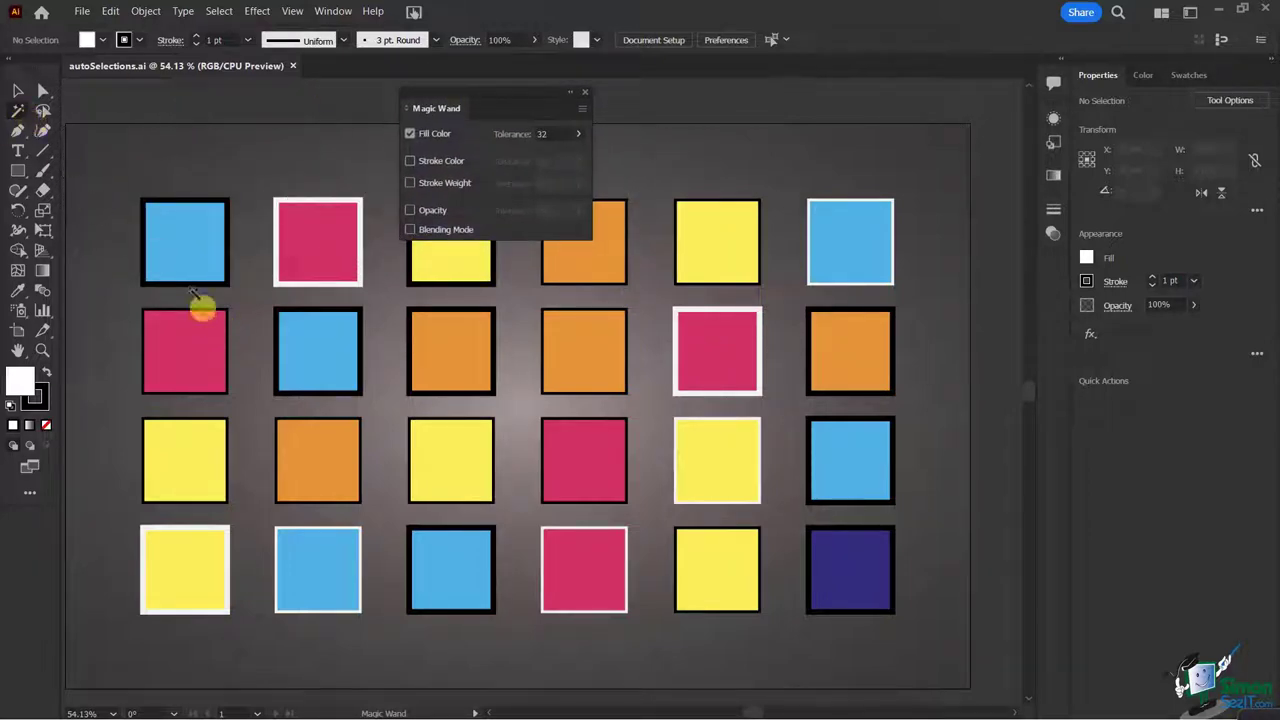
click(184, 243)
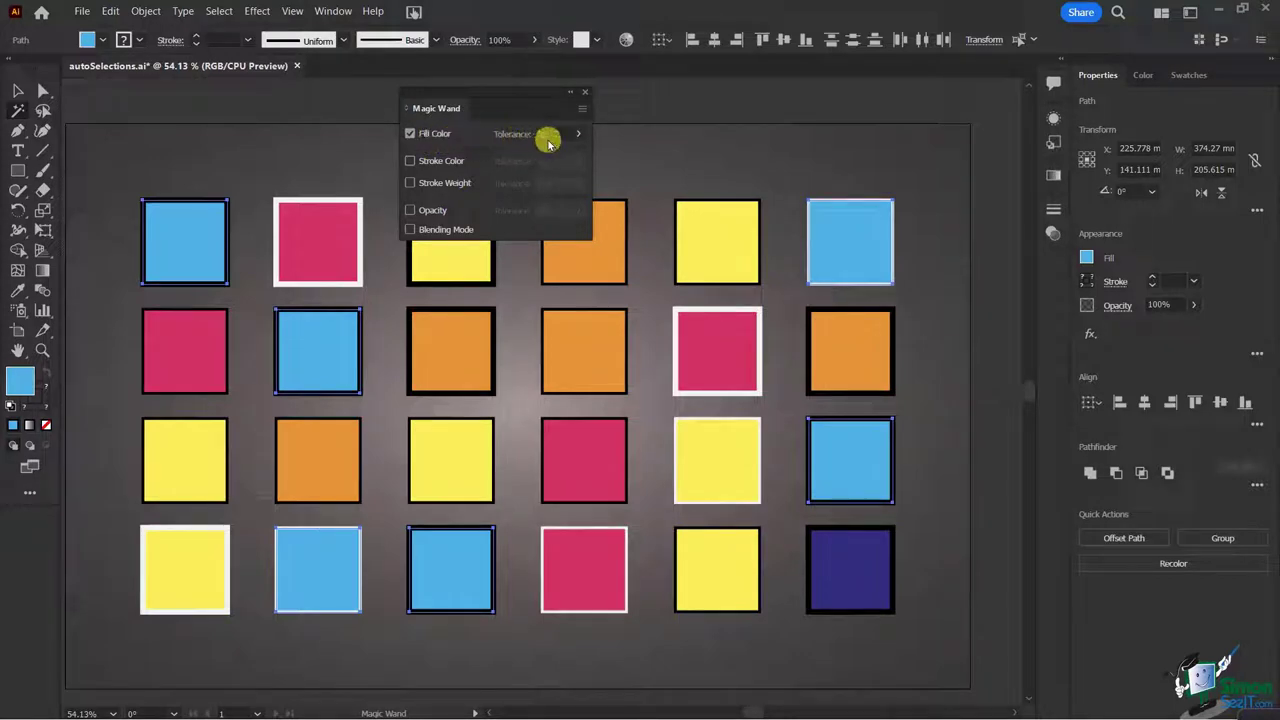
click(206, 240)
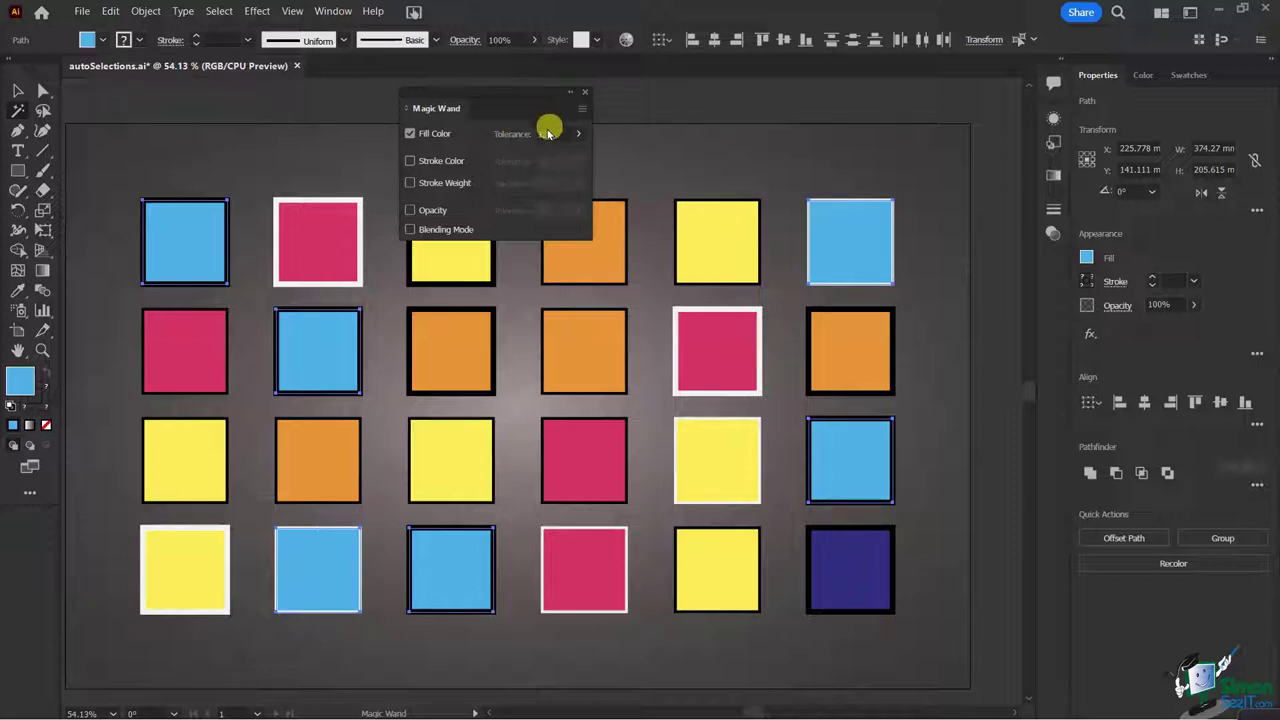
Step: Add Stroke Color to the Magic Wand criteria and select the pink white-outlined squares
click(410, 161)
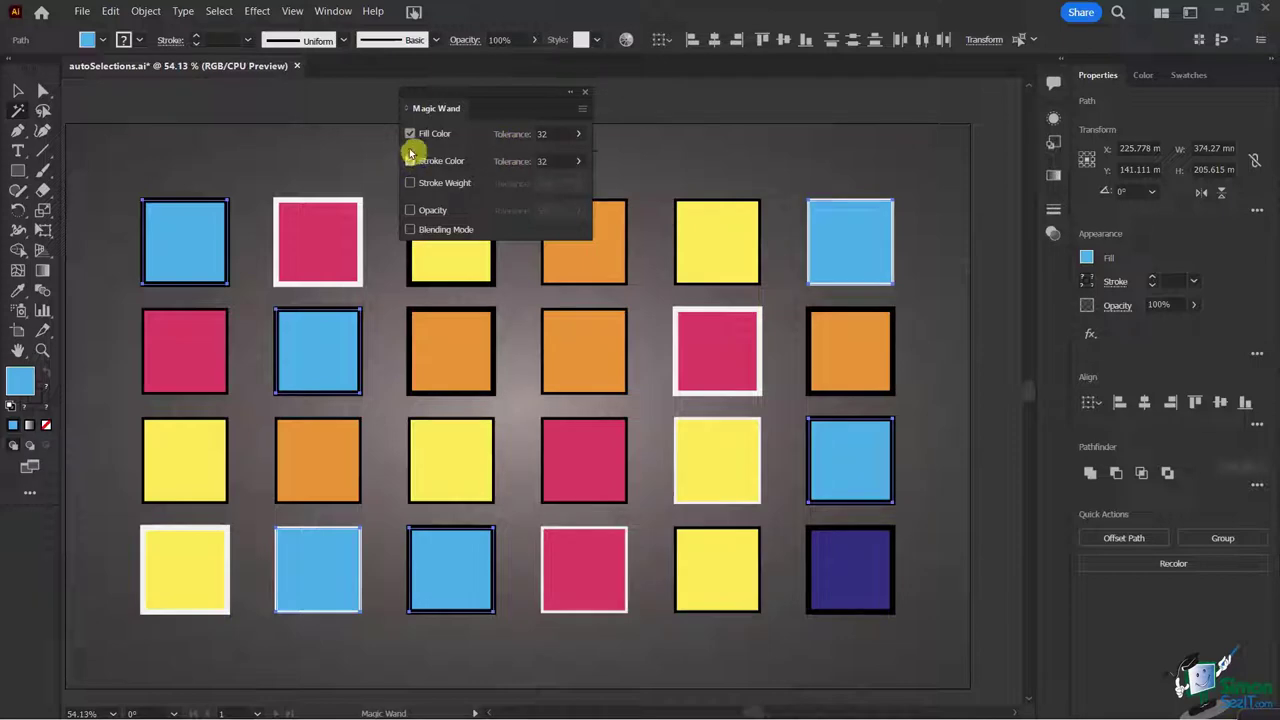
click(17, 90)
click(160, 138)
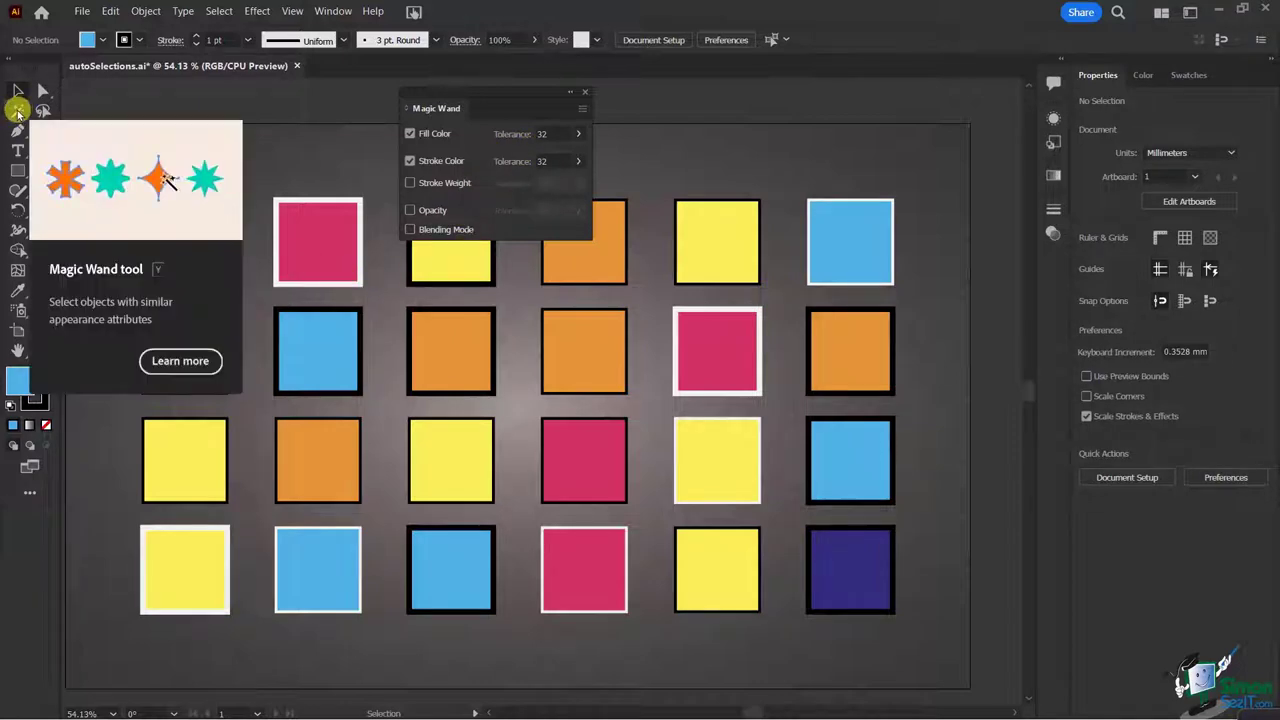
click(19, 111)
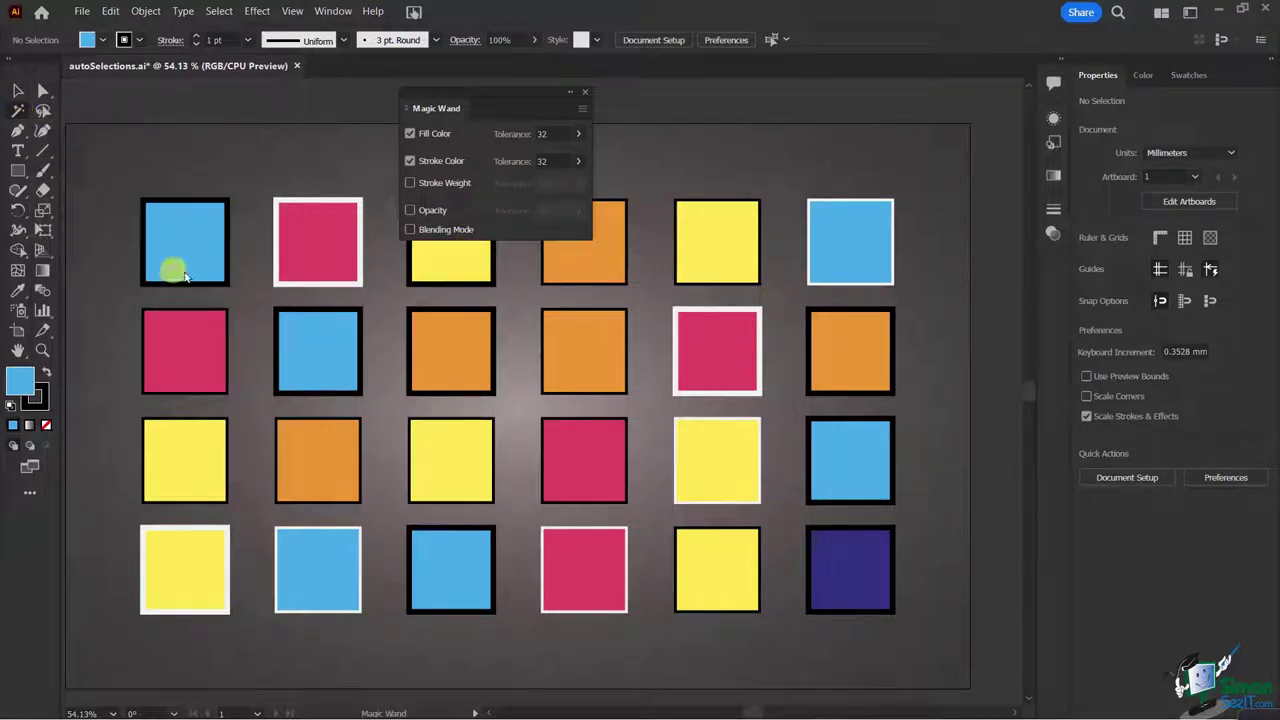
click(296, 258)
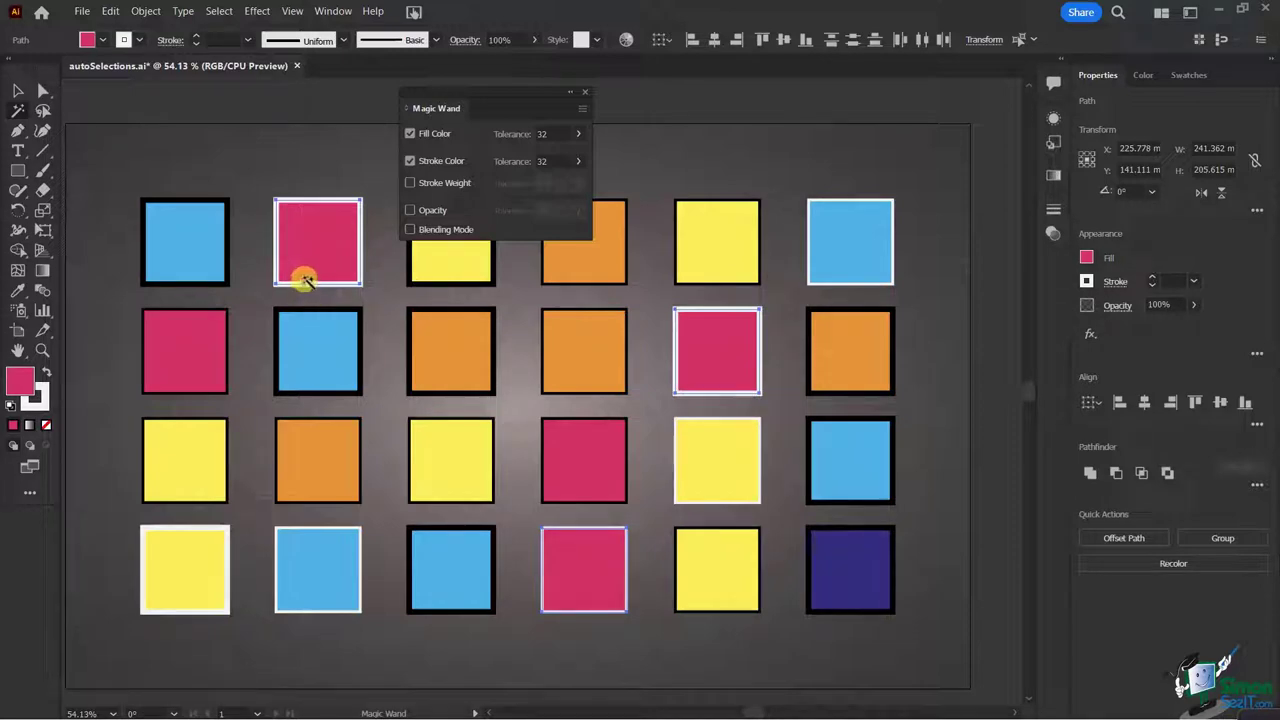
Step: Deselect the pink squares and turn off Fill Color matching
click(726, 340)
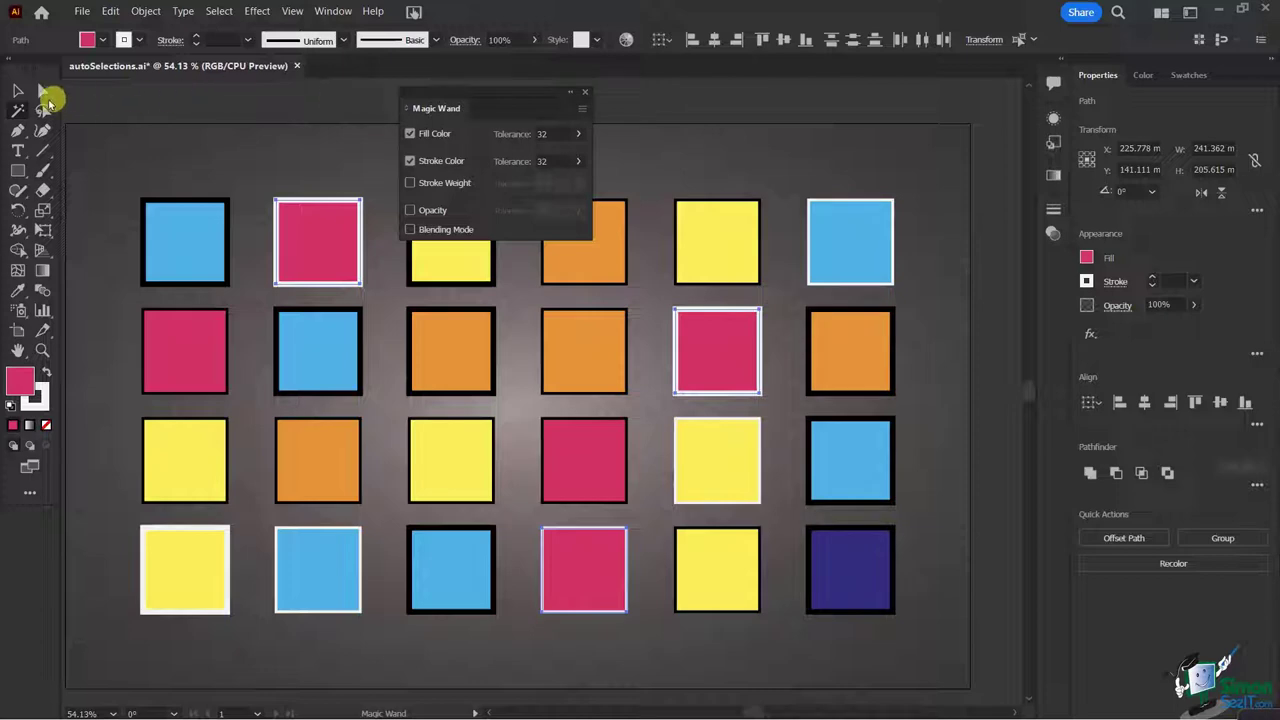
click(225, 97)
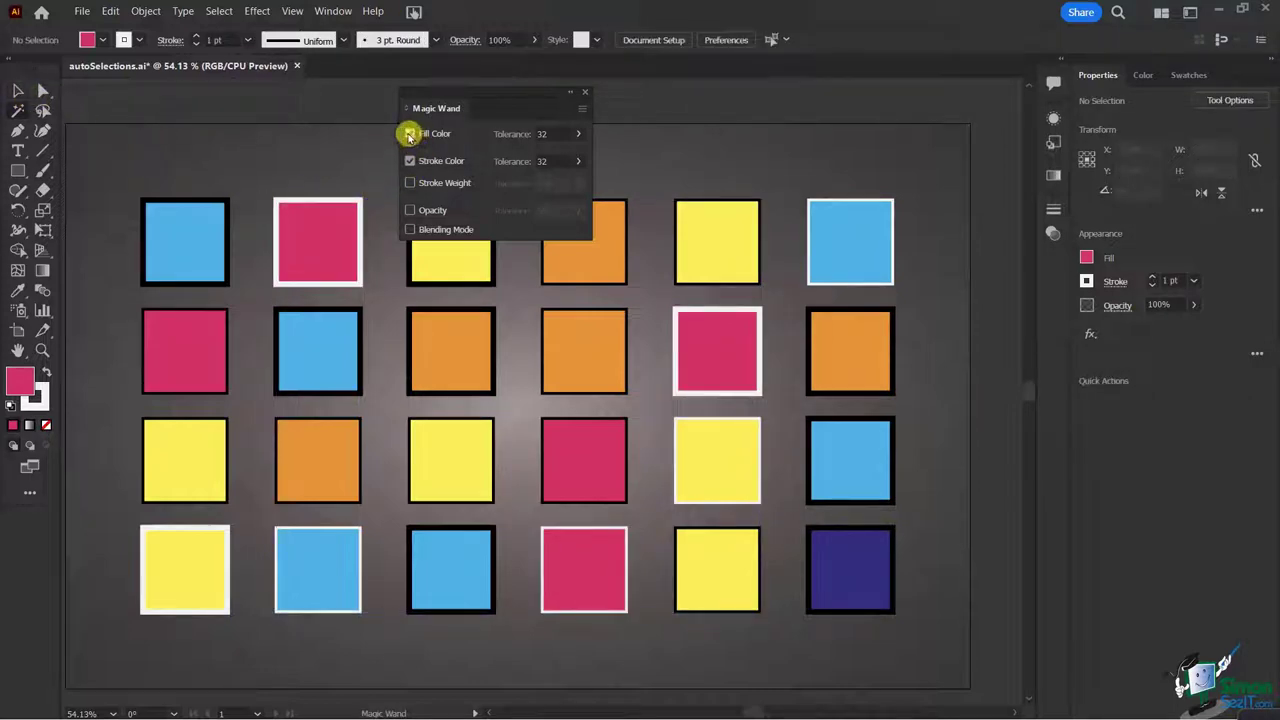
click(410, 134)
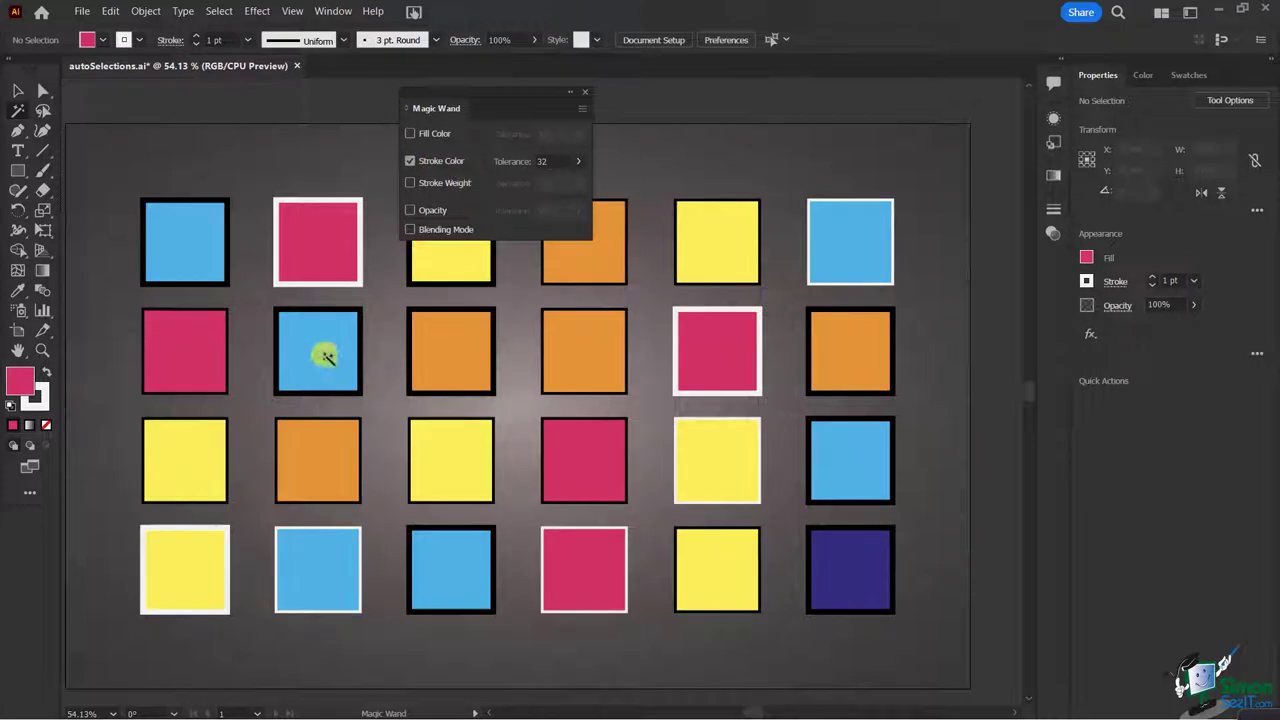
Step: Select every white-outlined square with the Magic Wand
click(305, 260)
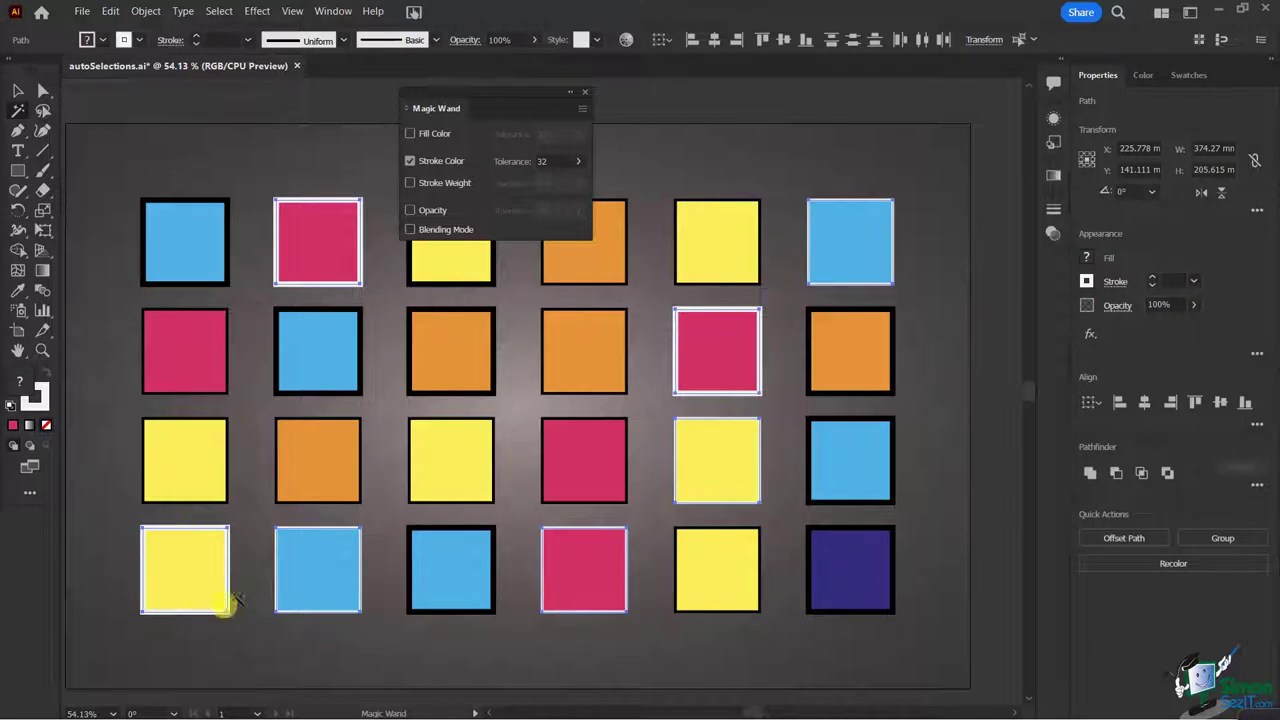
click(567, 569)
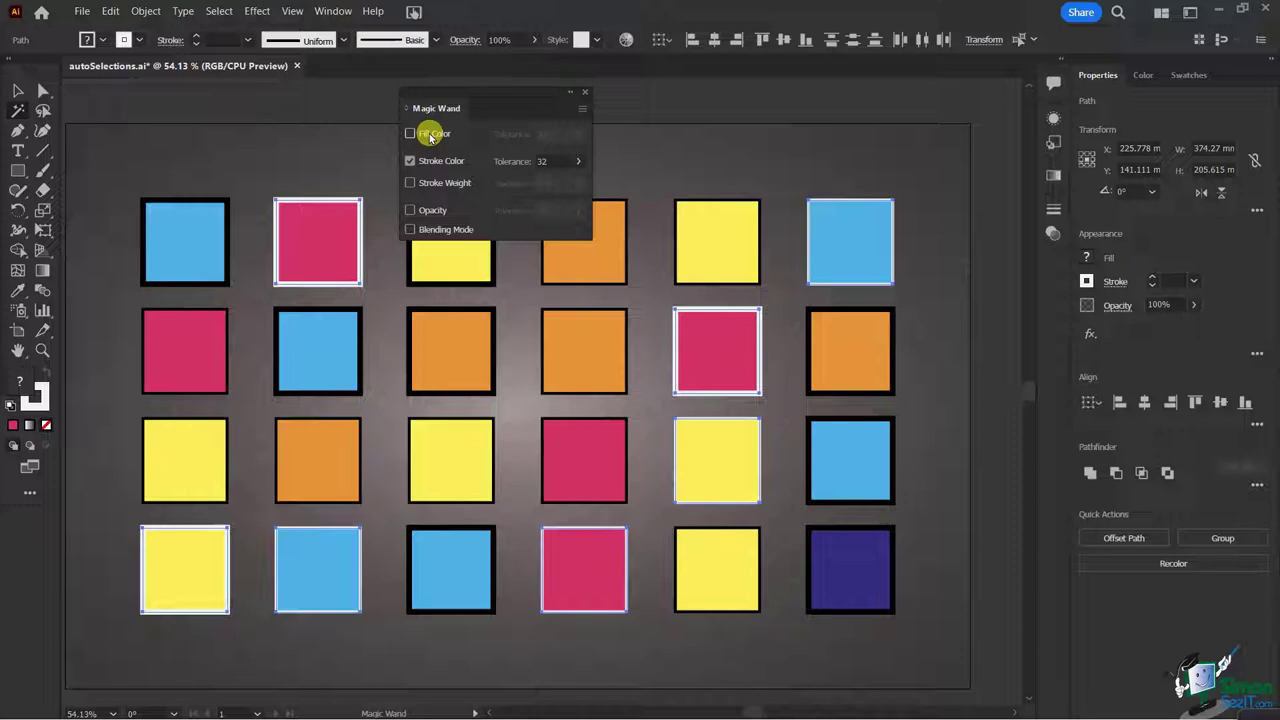
click(409, 210)
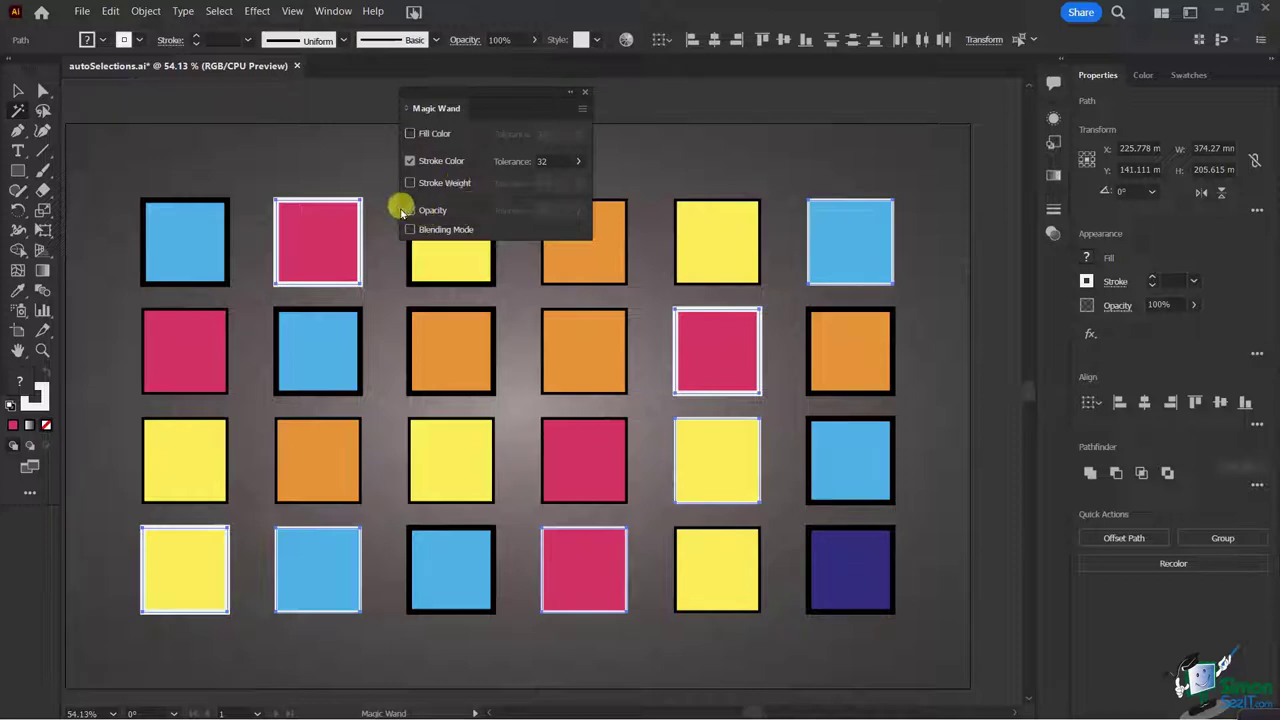
Step: Switch Magic Wand matching from Stroke Color to Stroke Weight
click(410, 161)
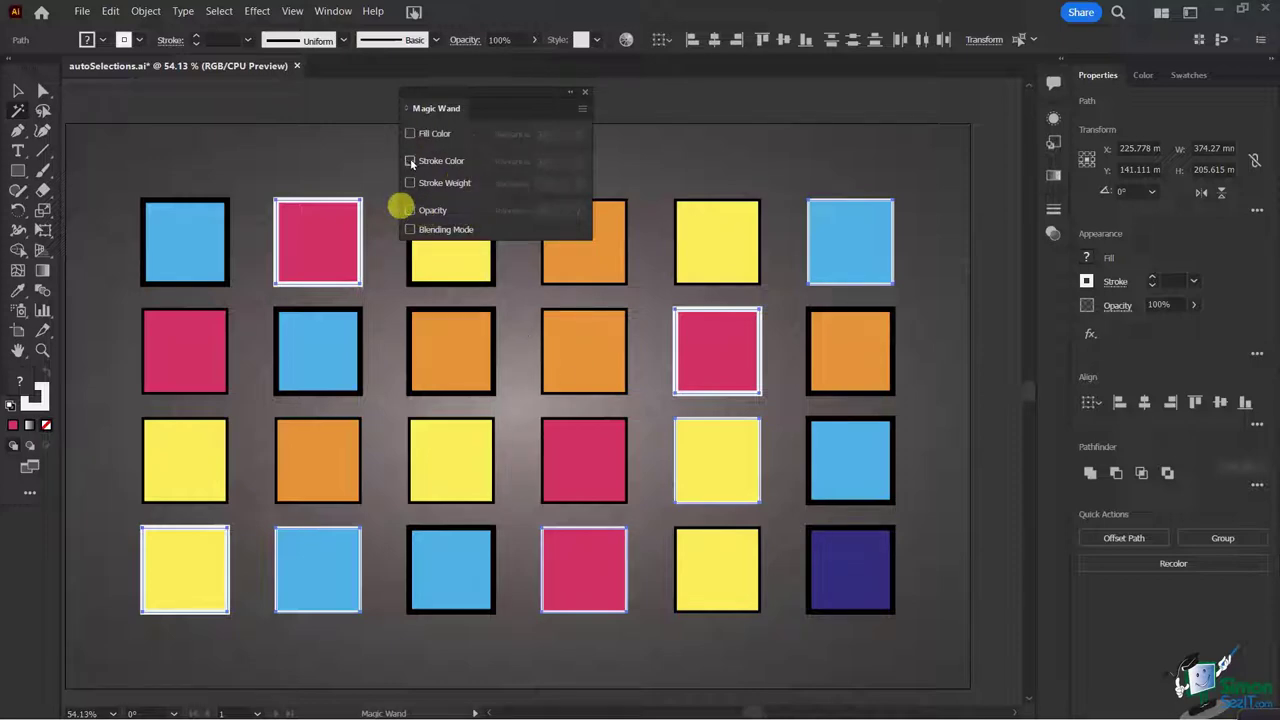
click(410, 161)
click(410, 161)
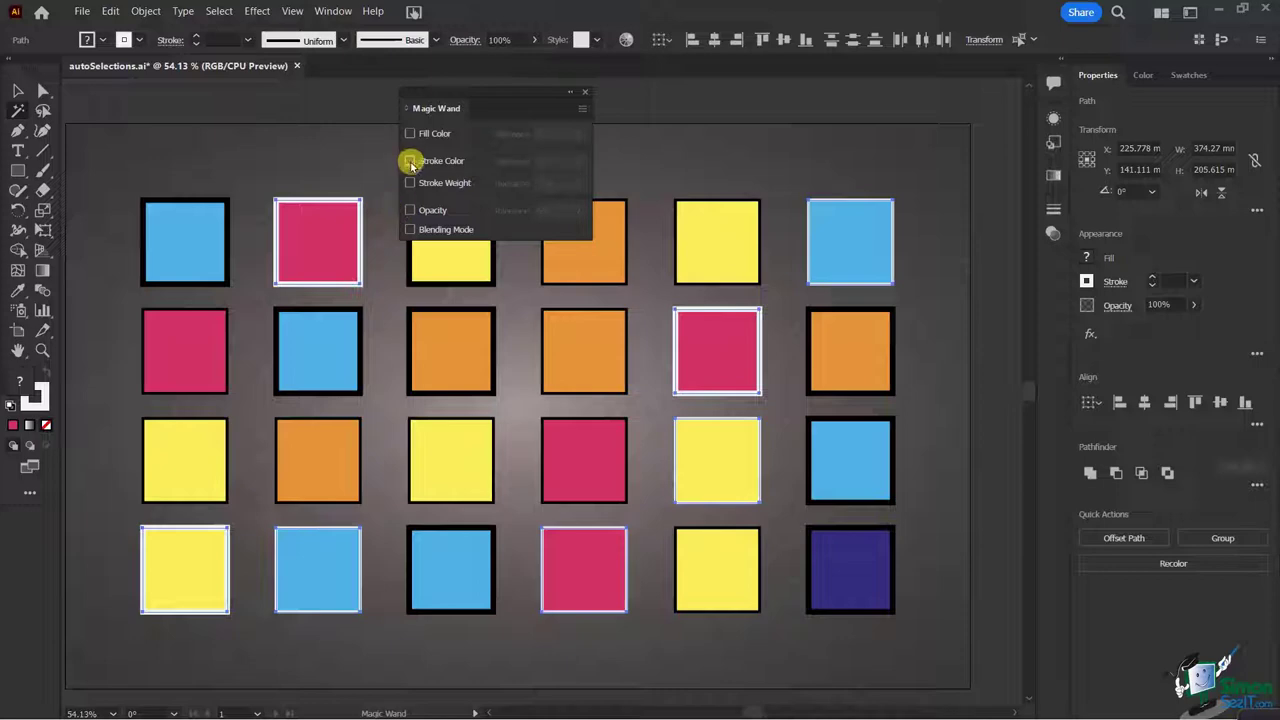
click(410, 182)
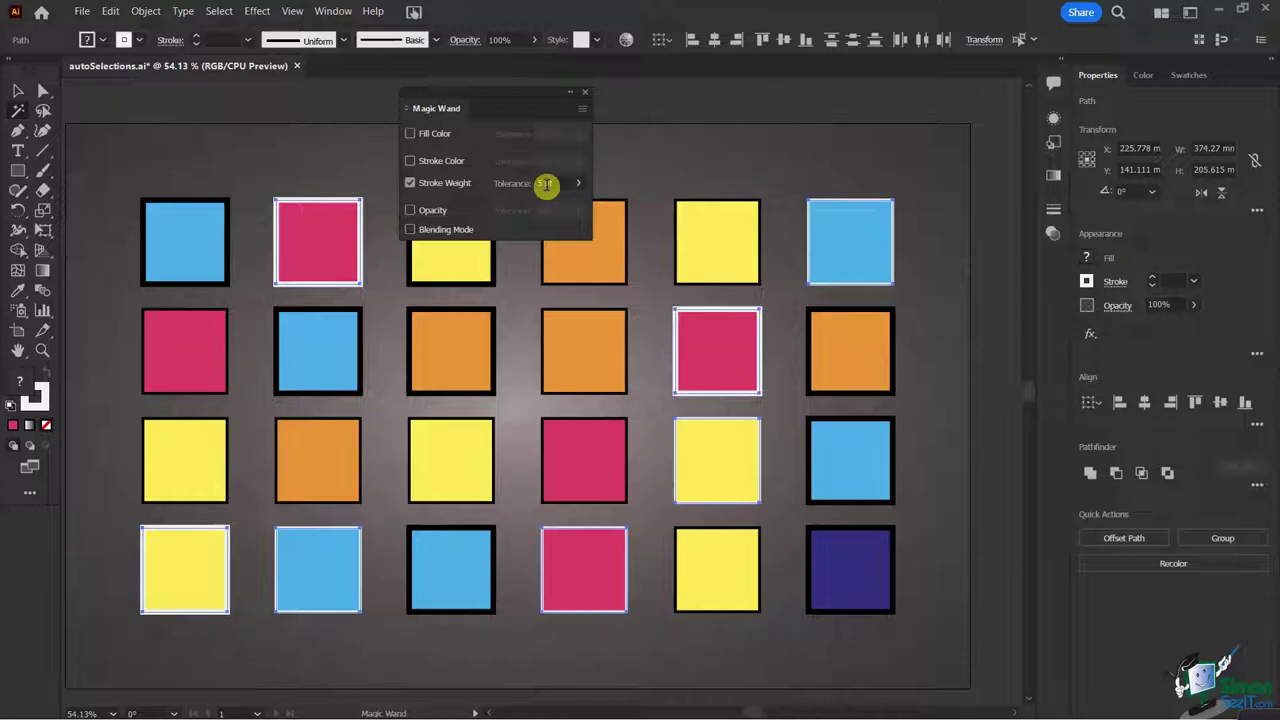
Step: Deselect the squares and set the Magic Wand Stroke Weight tolerance to 2 pt
click(17, 90)
click(188, 145)
click(17, 111)
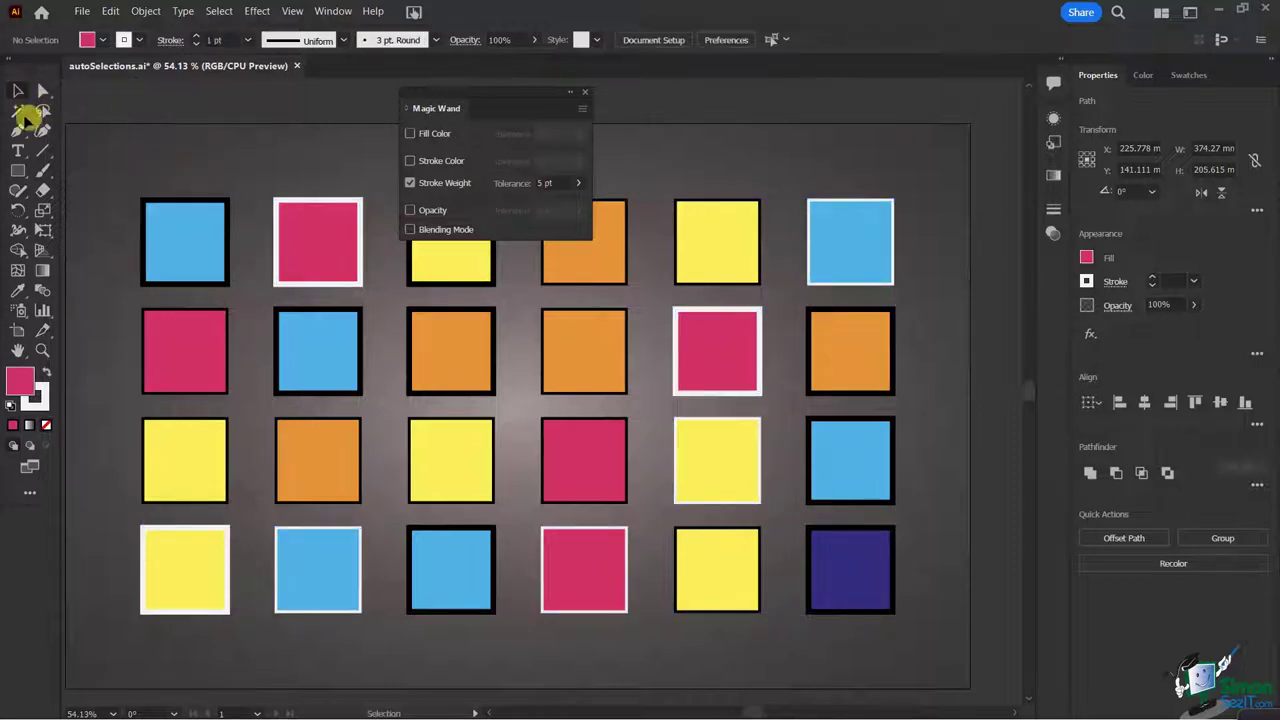
click(556, 183)
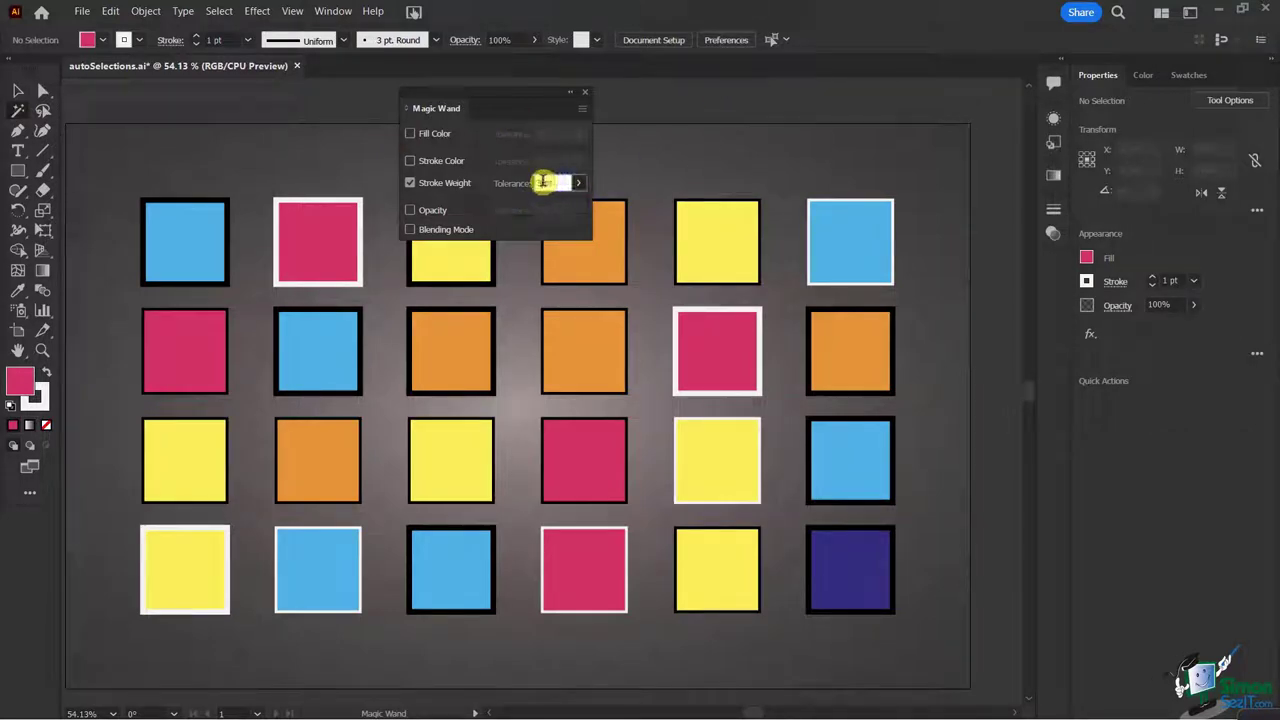
text(2)
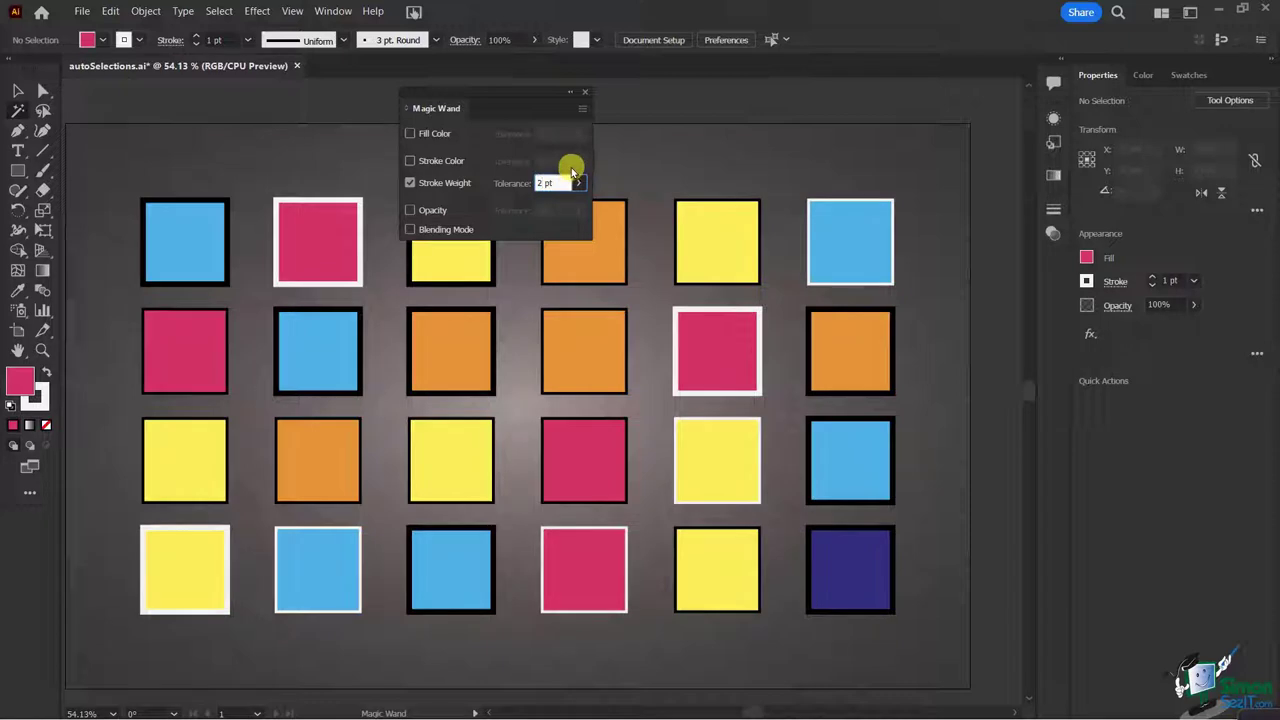
key(Return)
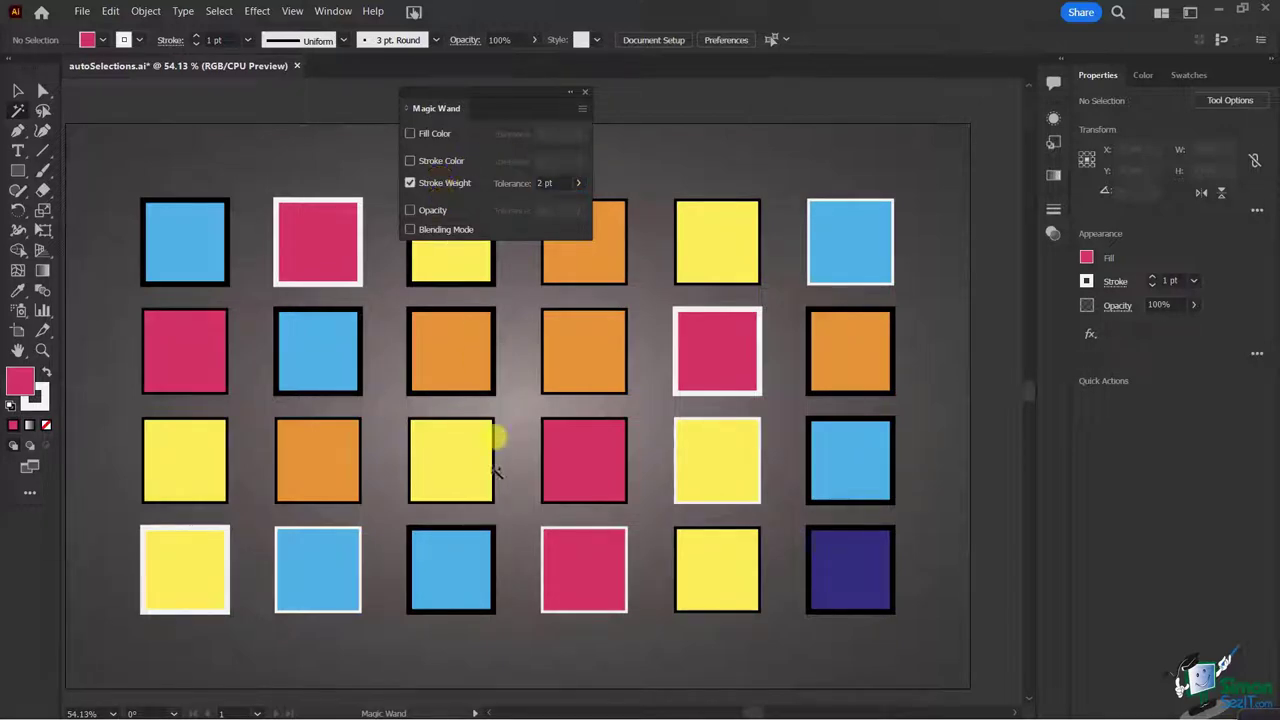
Step: Select the squares matching a blue square's stroke weight, then close and reopen the Magic Wand options
click(357, 530)
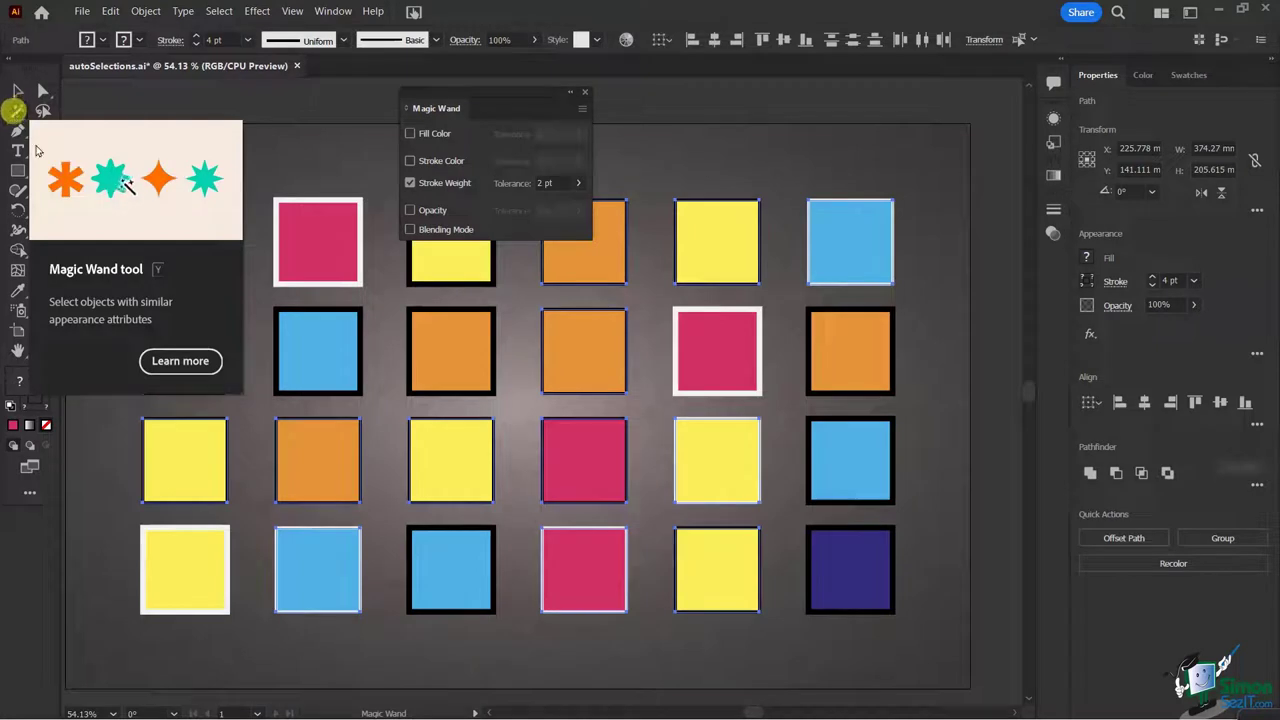
click(585, 93)
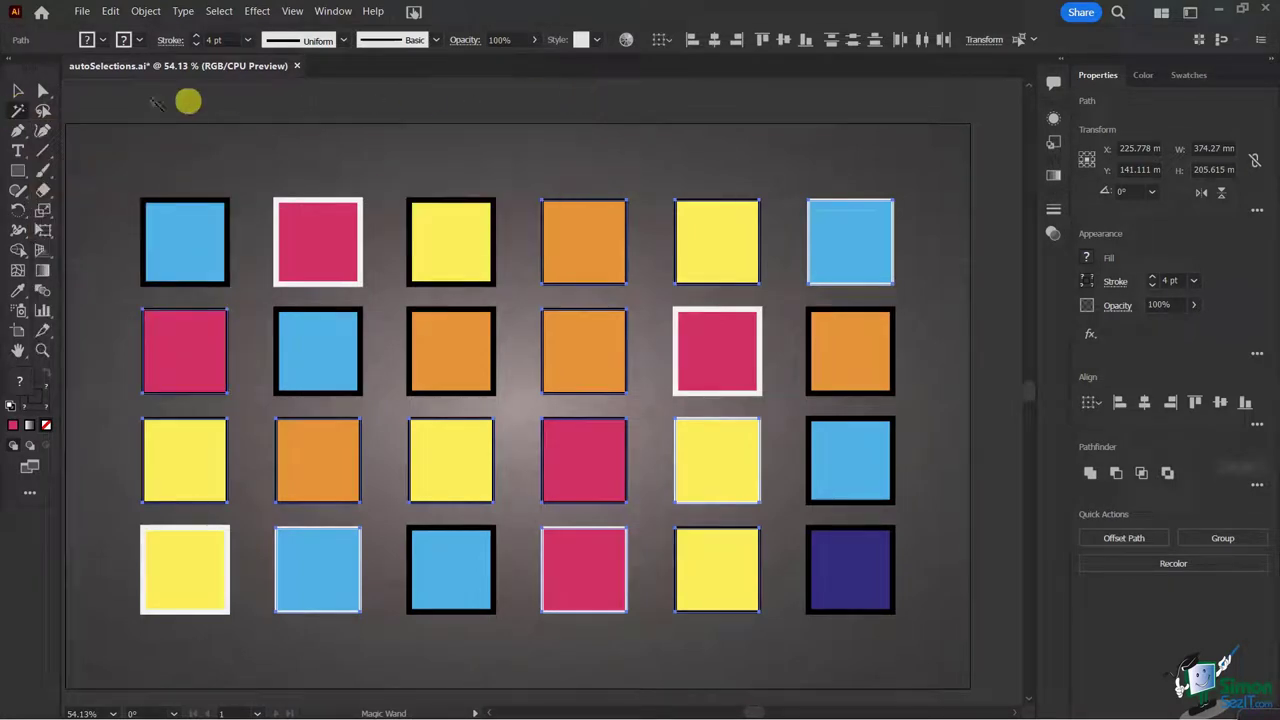
double_click(16, 111)
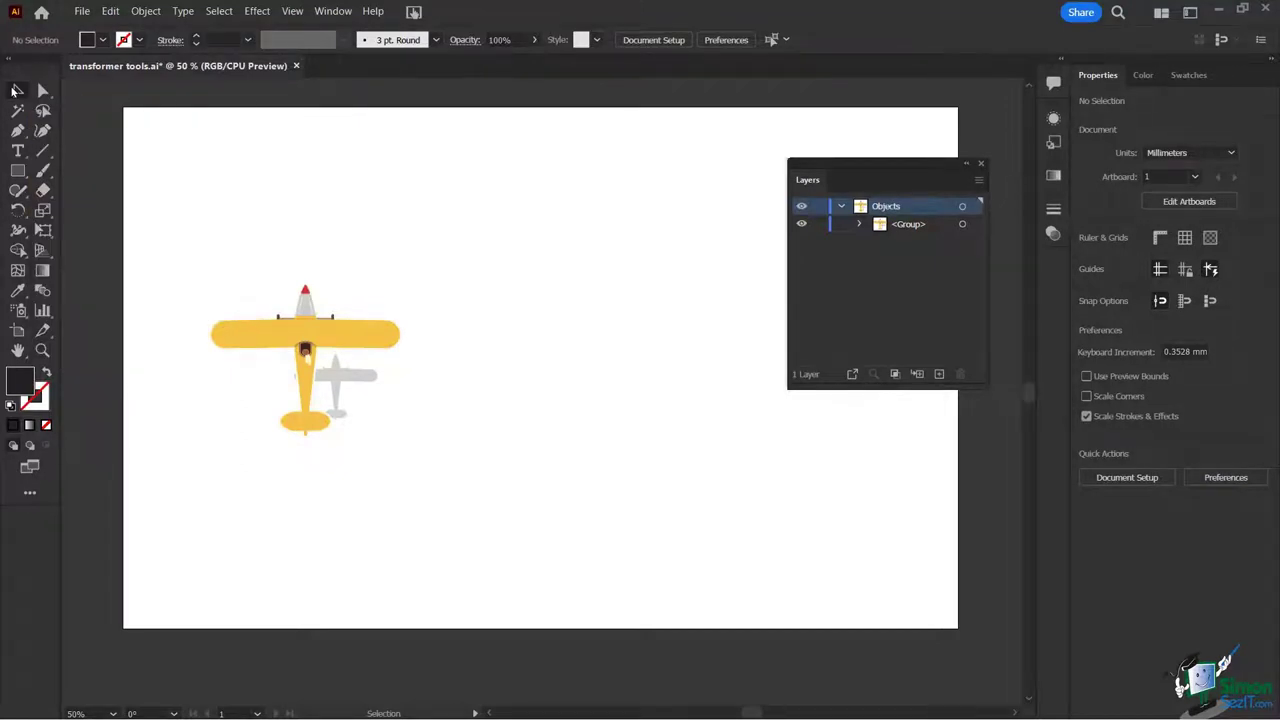
click(16, 90)
click(302, 338)
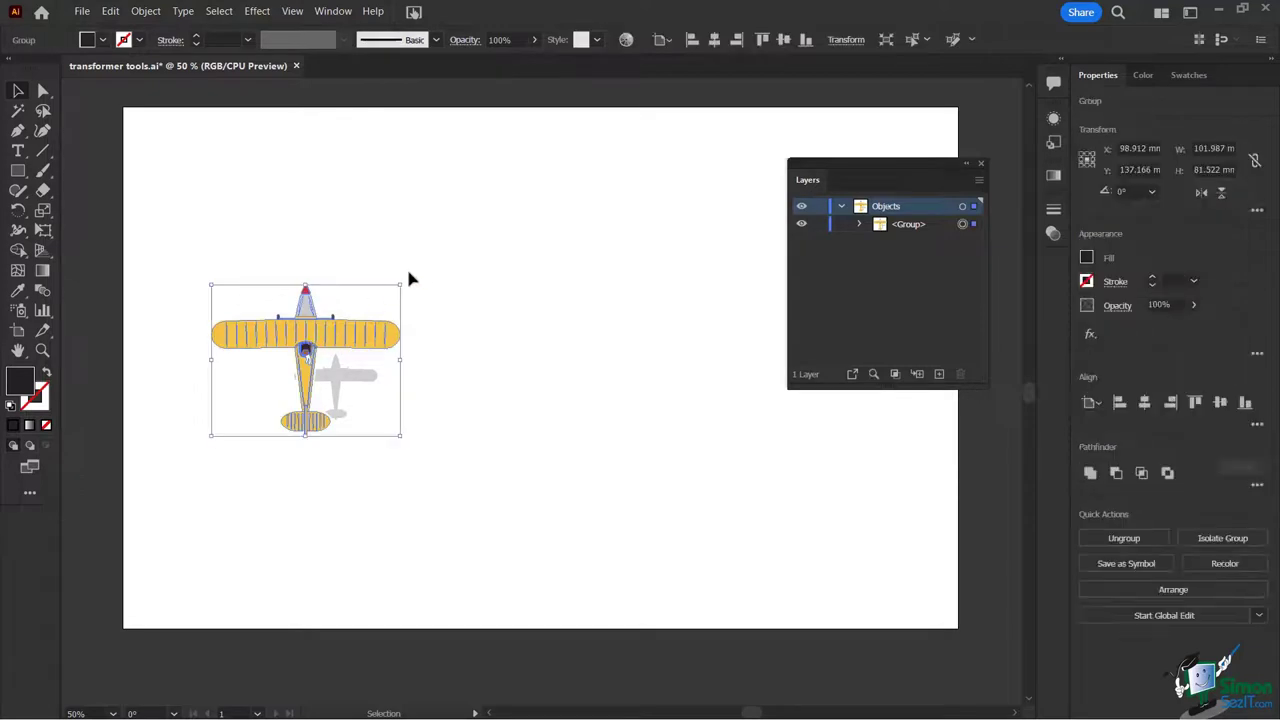
drag(402, 278, 432, 348)
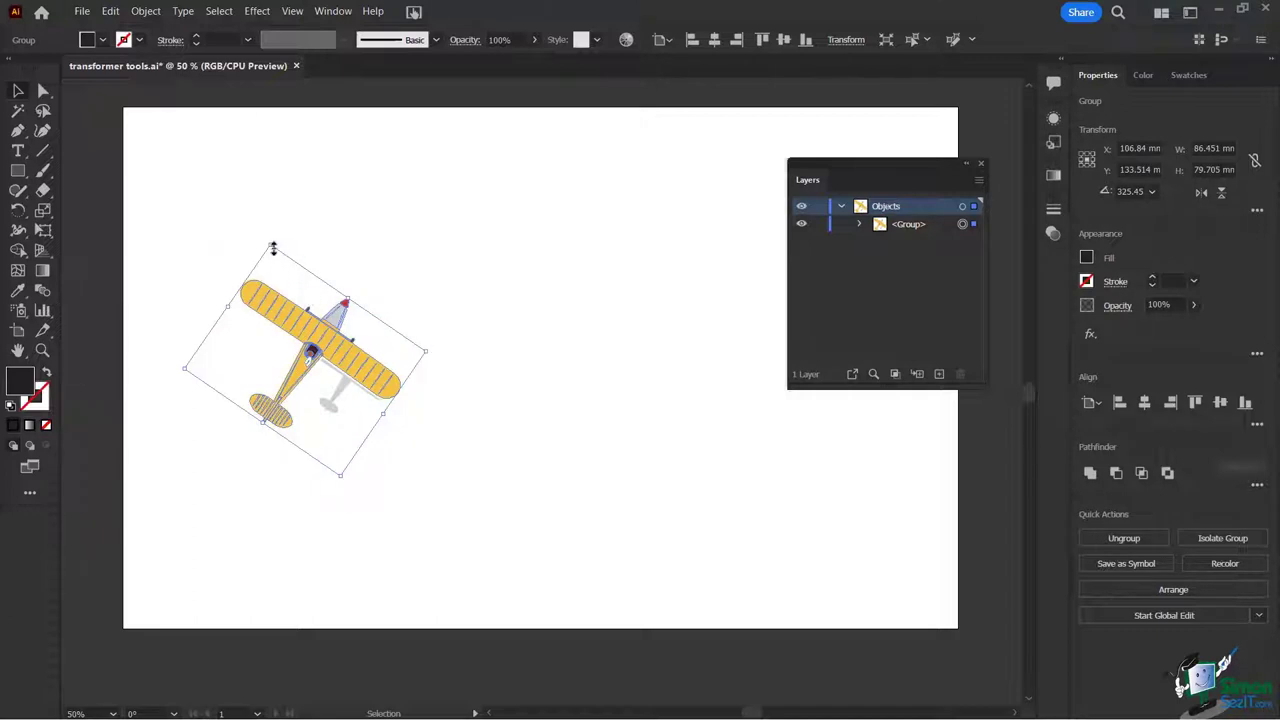
drag(269, 246, 259, 202)
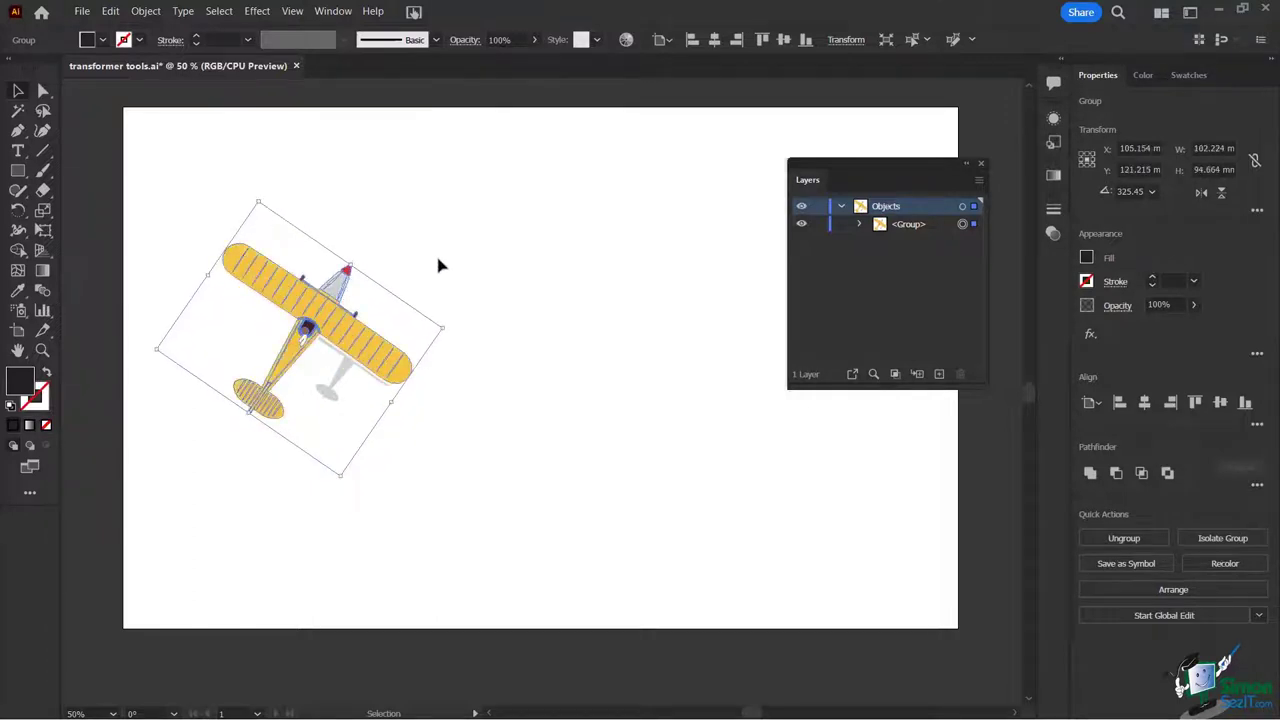
click(110, 11)
click(140, 29)
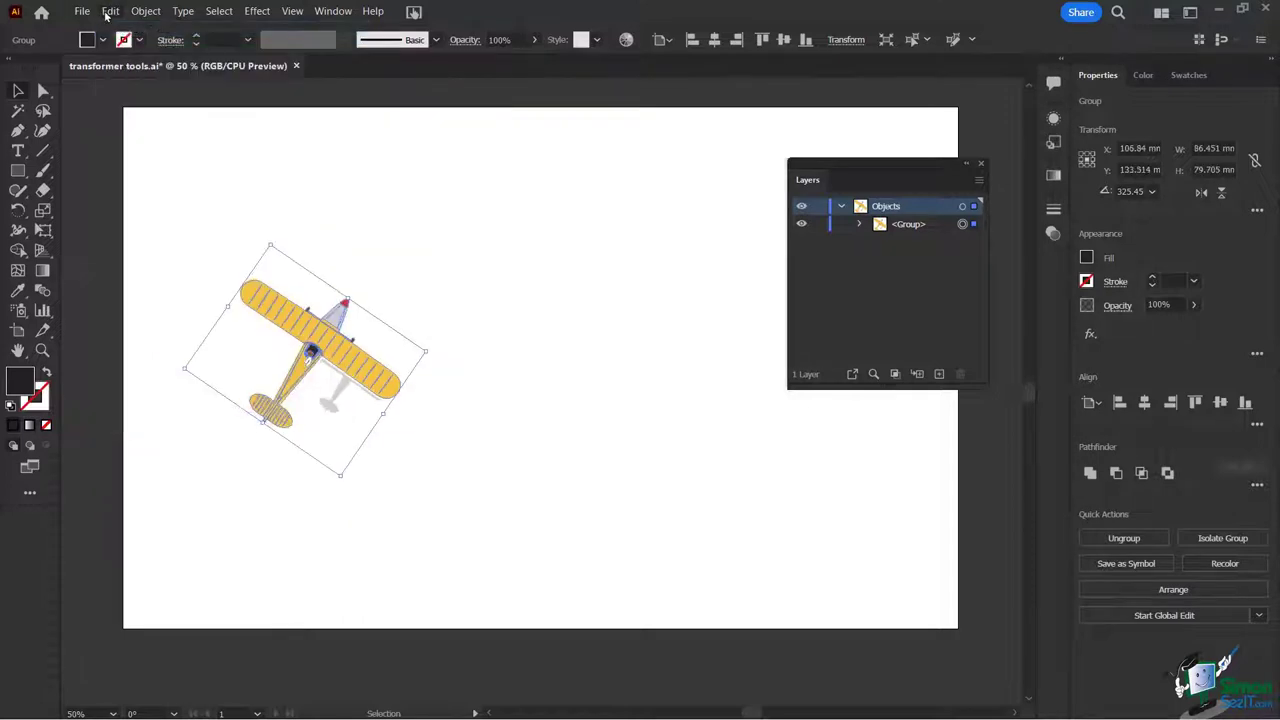
click(110, 11)
click(140, 29)
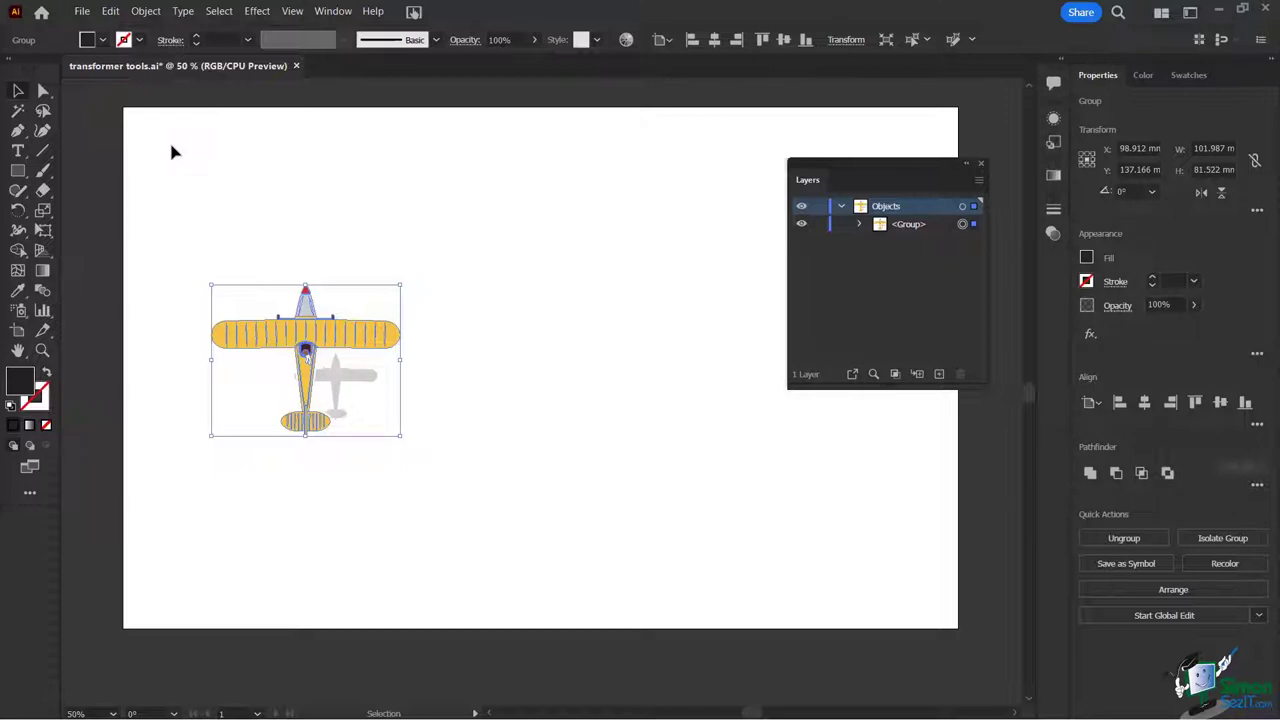
Step: Tear off the Rotate/Reflect tools into a floating panel above the artboard
click(14, 211)
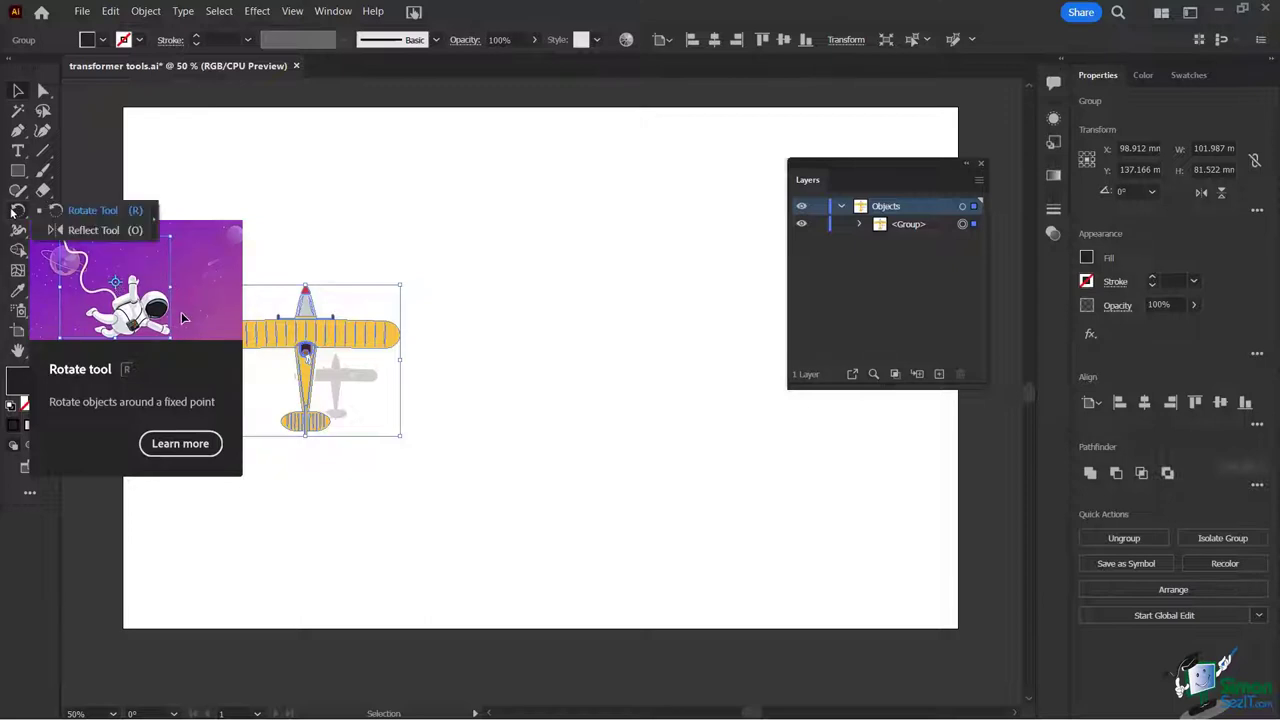
click(152, 224)
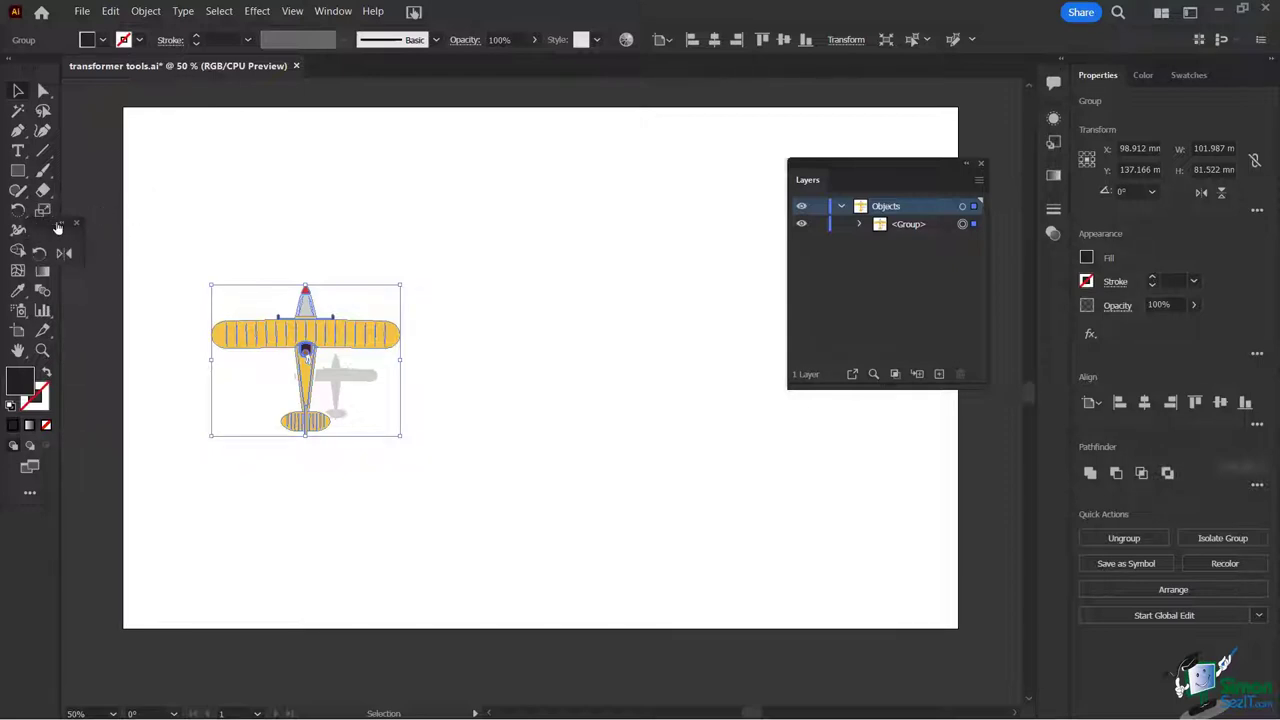
drag(51, 230, 225, 150)
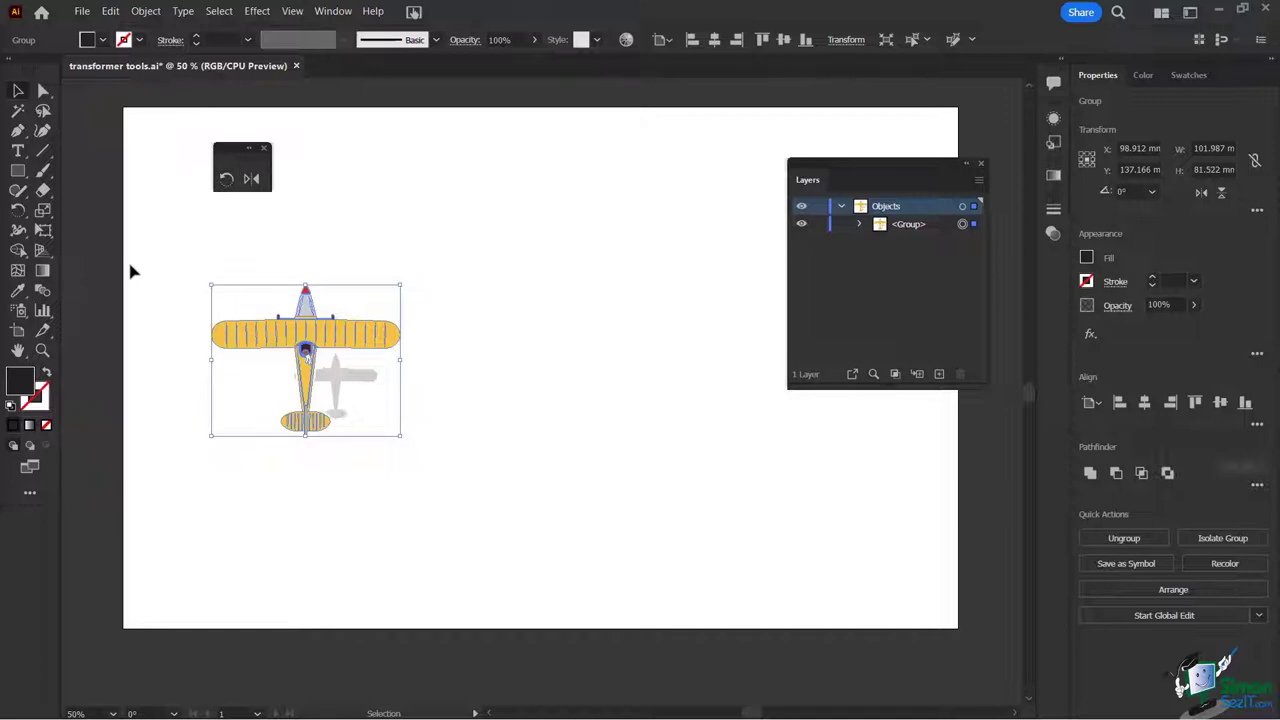
Step: Tear off the Scale/Shear/Reshape tools into a second floating panel and pick the Rotate tool
click(42, 211)
drag(43, 210, 323, 156)
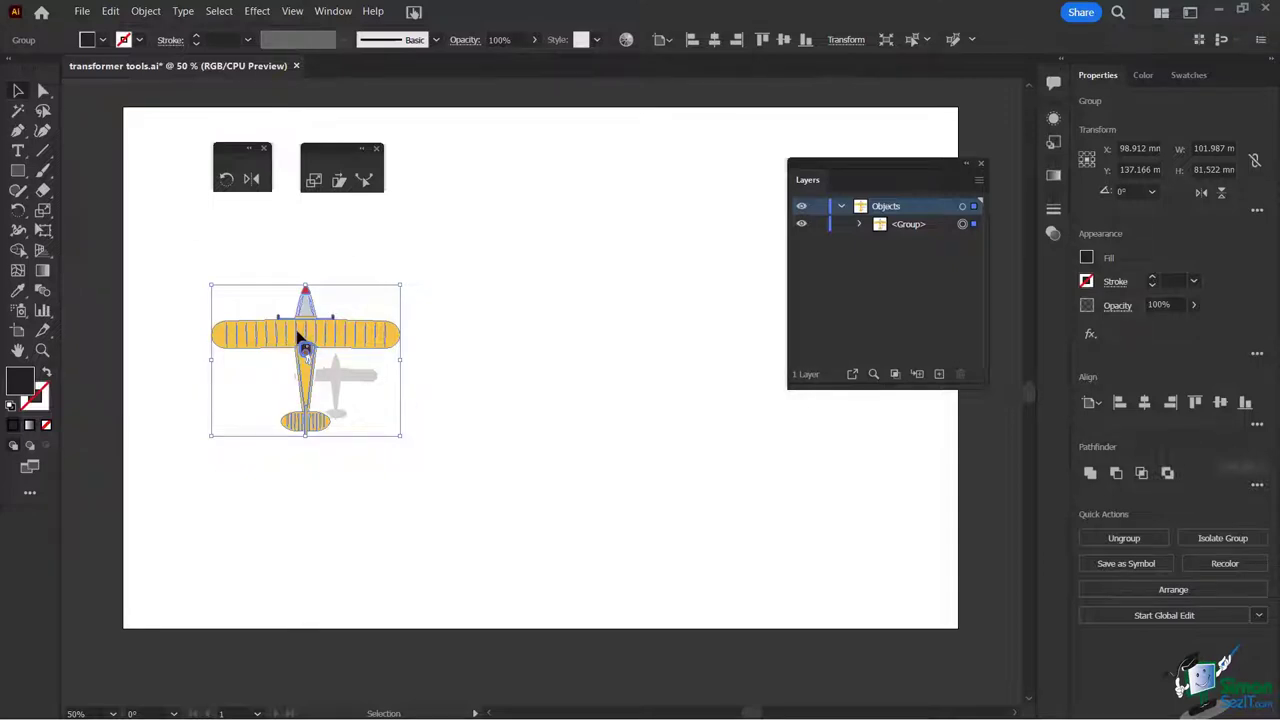
click(226, 181)
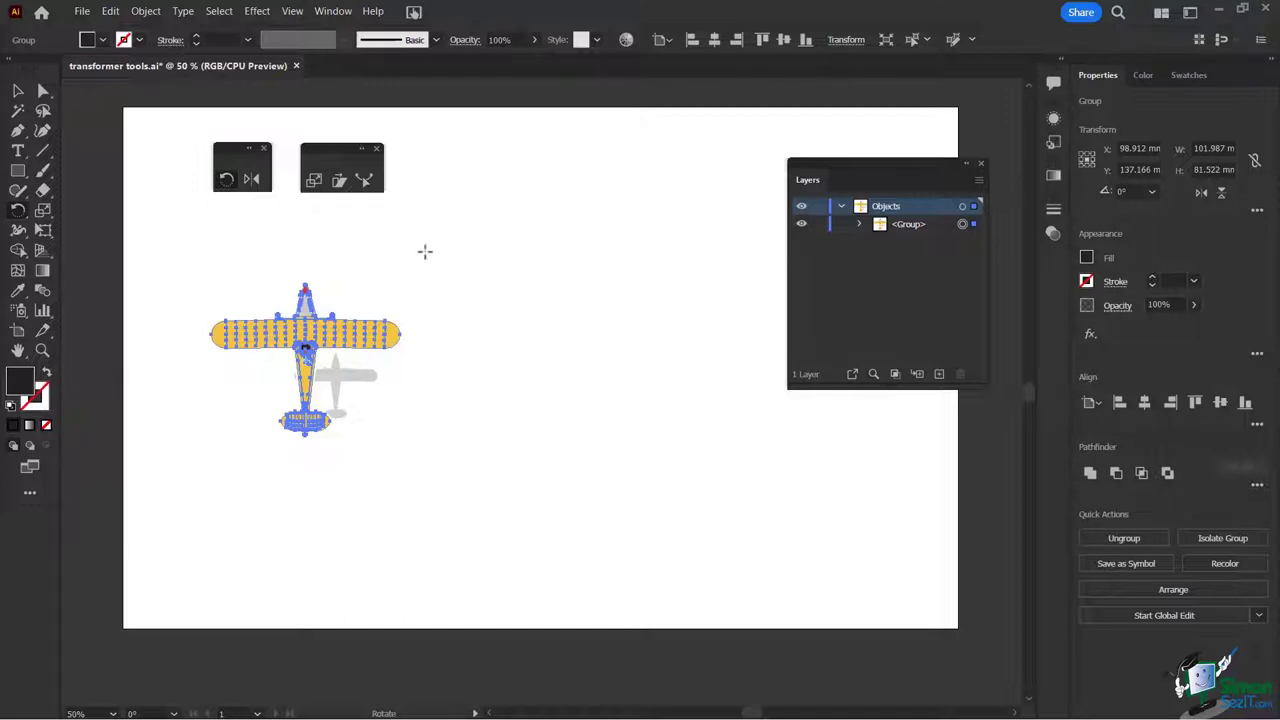
mouse_move(426, 251)
mouse_down()
mouse_move(461, 308)
mouse_move(394, 235)
mouse_move(441, 265)
mouse_move(468, 294)
mouse_move(386, 231)
mouse_move(437, 240)
mouse_move(491, 309)
mouse_move(402, 229)
mouse_move(480, 317)
mouse_move(429, 229)
mouse_move(500, 351)
mouse_move(503, 329)
mouse_move(313, 186)
mouse_move(263, 240)
mouse_move(449, 251)
mouse_move(507, 342)
mouse_move(443, 240)
mouse_move(511, 337)
mouse_move(457, 257)
mouse_move(502, 322)
mouse_move(489, 294)
mouse_move(300, 226)
mouse_move(260, 231)
mouse_move(413, 256)
mouse_move(491, 331)
mouse_move(426, 231)
mouse_move(300, 237)
mouse_move(429, 237)
mouse_move(491, 289)
mouse_move(434, 222)
mouse_up()
key(v)
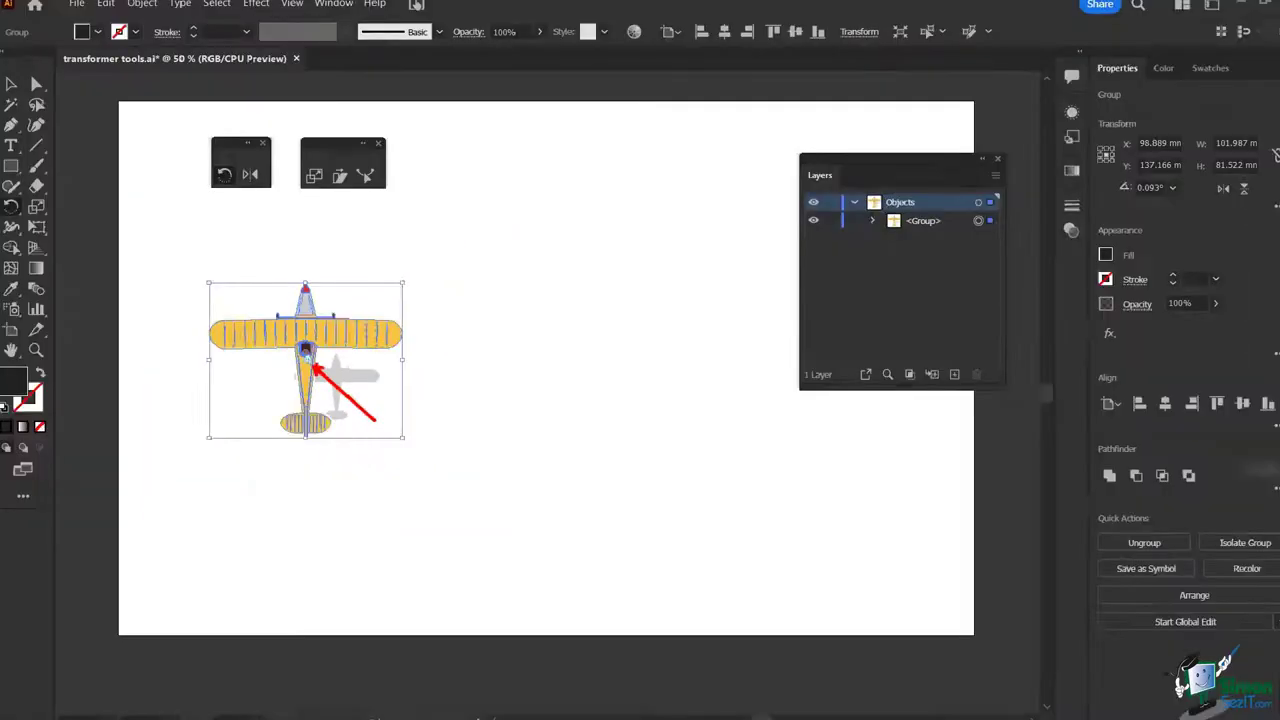
key(r)
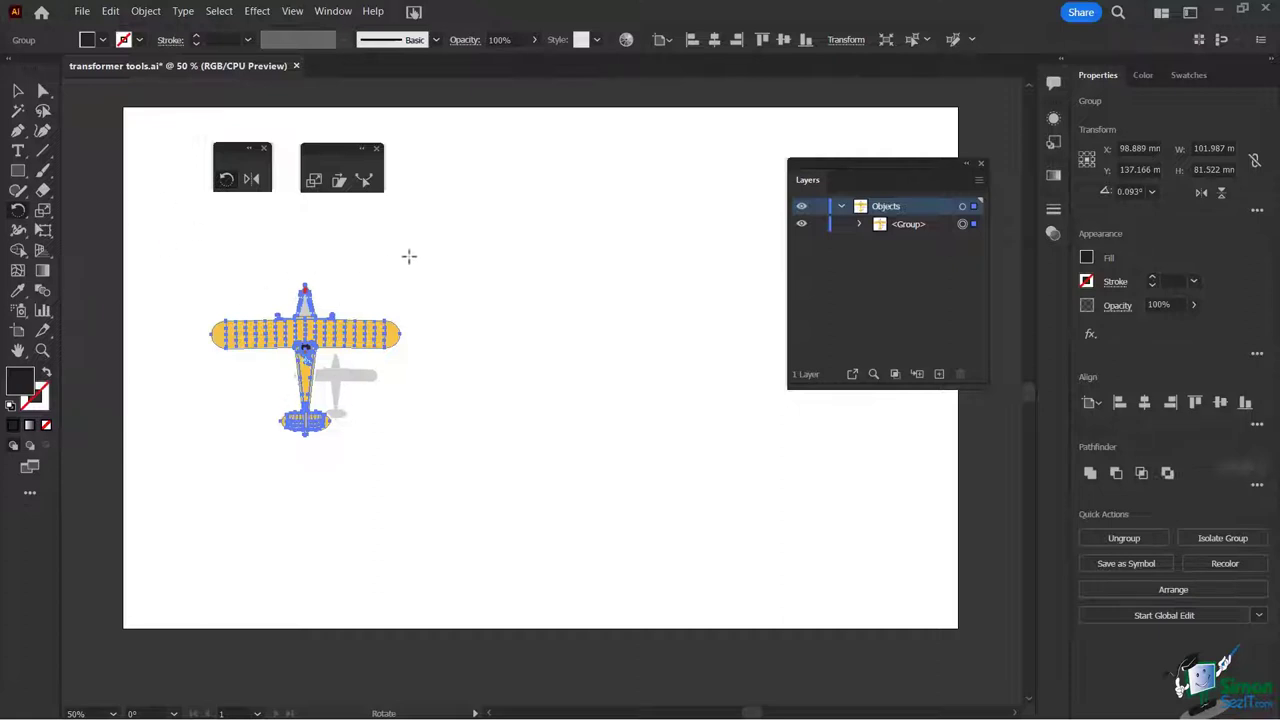
mouse_move(420, 249)
mouse_down()
mouse_move(488, 314)
mouse_move(369, 240)
mouse_move(494, 314)
mouse_move(394, 234)
mouse_move(449, 258)
mouse_move(425, 247)
mouse_up()
mouse_move(415, 473)
mouse_down()
mouse_move(563, 360)
mouse_move(644, 160)
mouse_move(411, 434)
mouse_move(230, 210)
mouse_move(631, 437)
mouse_move(636, 162)
mouse_move(580, 434)
mouse_move(374, 471)
mouse_move(431, 491)
mouse_move(413, 496)
mouse_up()
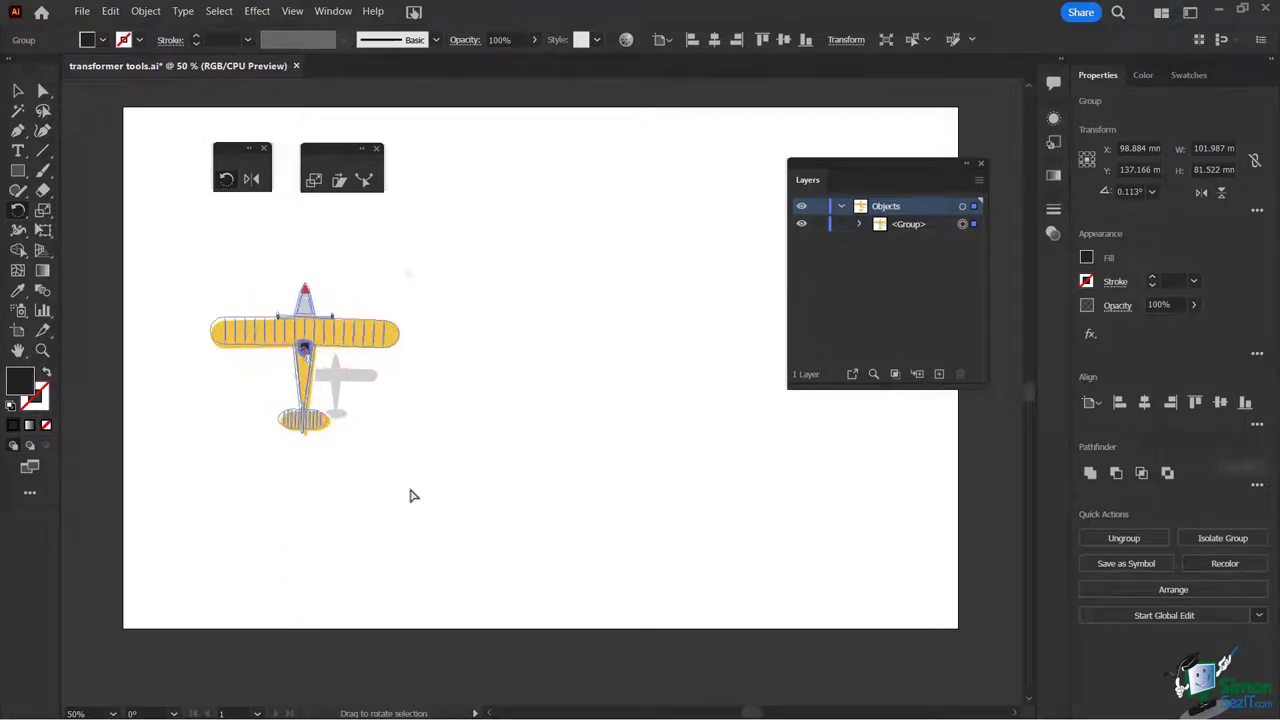
mouse_move(413, 496)
mouse_down()
mouse_move(651, 486)
mouse_move(780, 206)
mouse_move(766, 113)
mouse_move(463, 506)
mouse_move(417, 483)
mouse_up()
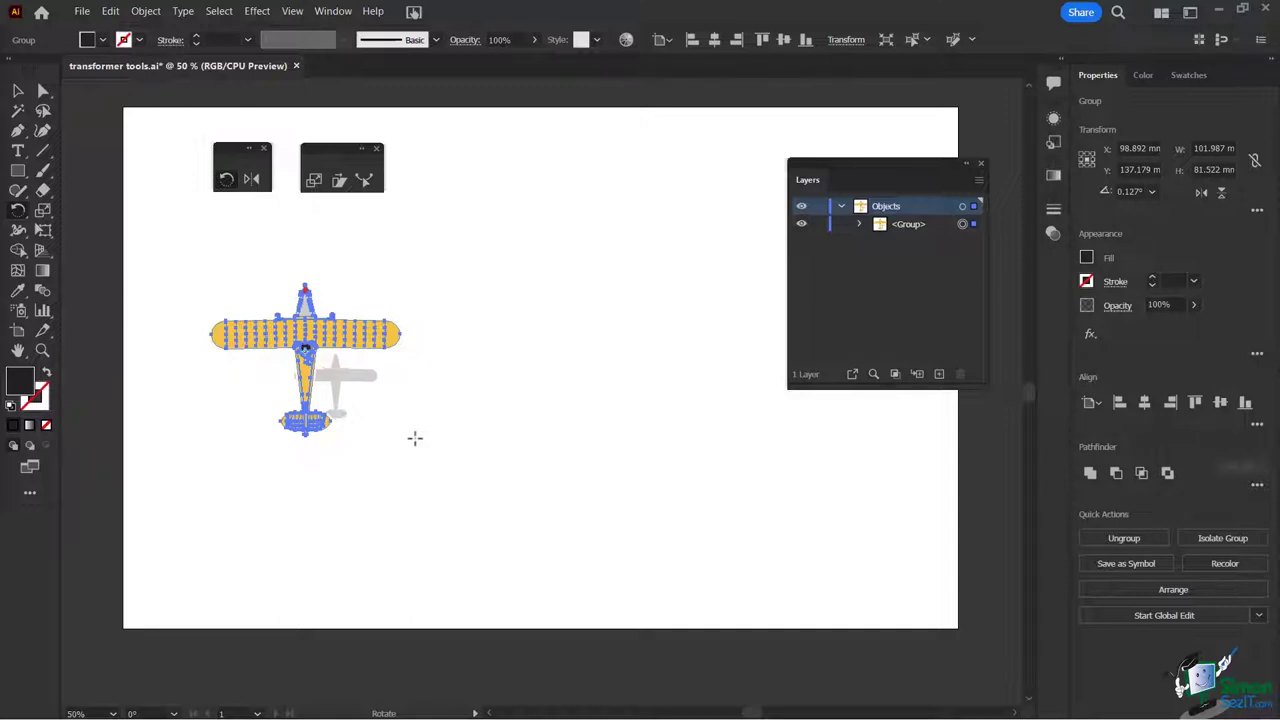
Step: Rotate the airplane 90° via the Rotate dialog, then undo the rotation
double_click(16, 212)
drag(546, 146, 554, 241)
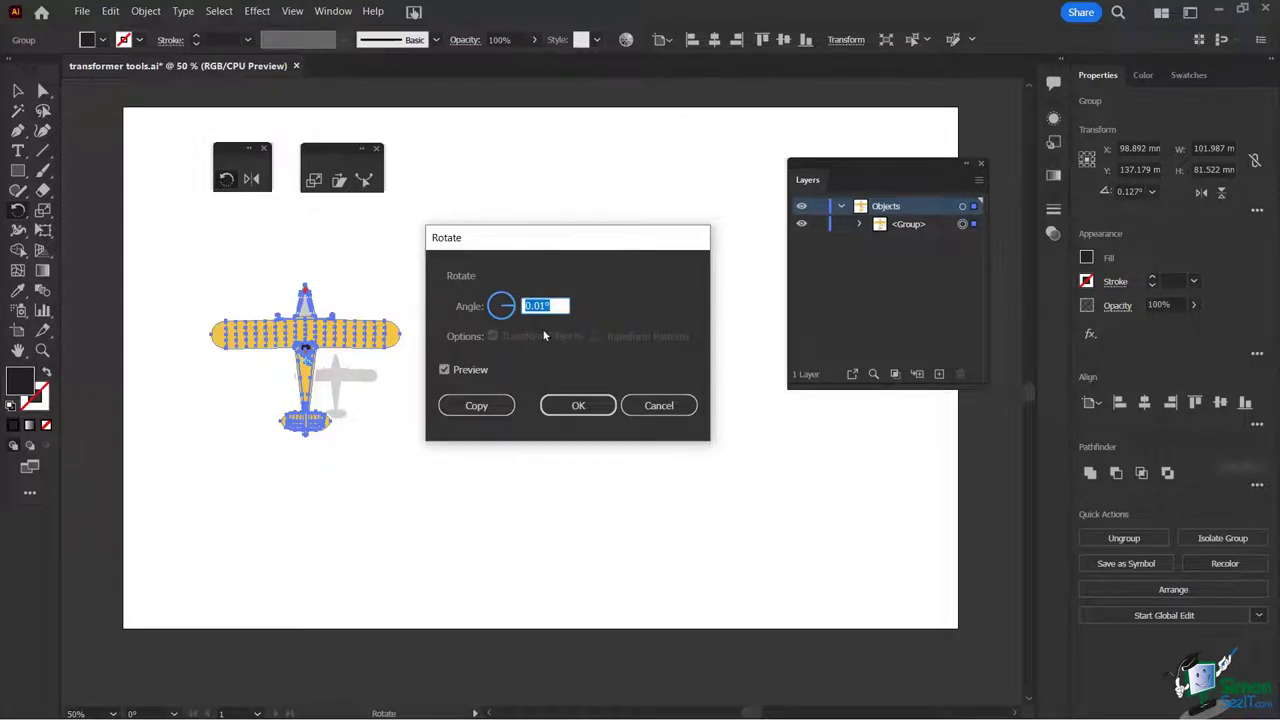
click(544, 305)
key(shift+Left)
key(shift+Left)
text(90)
drag(605, 254, 617, 204)
click(600, 360)
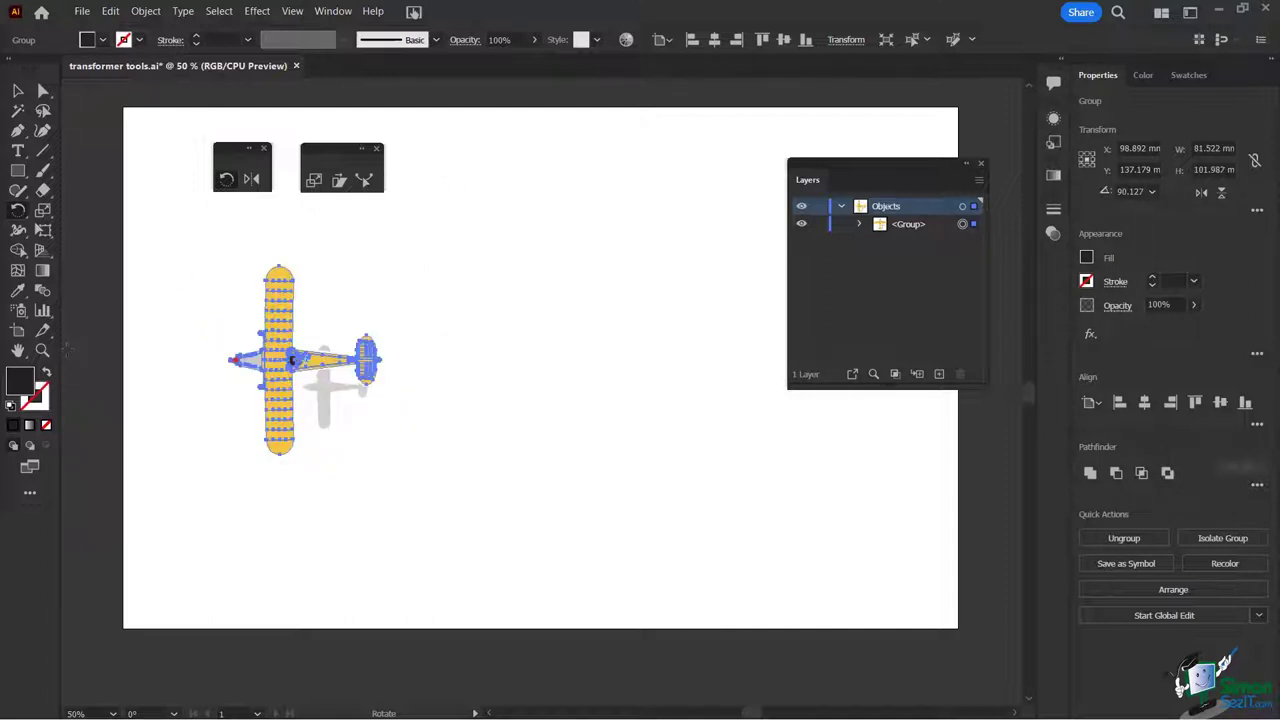
click(110, 11)
click(140, 24)
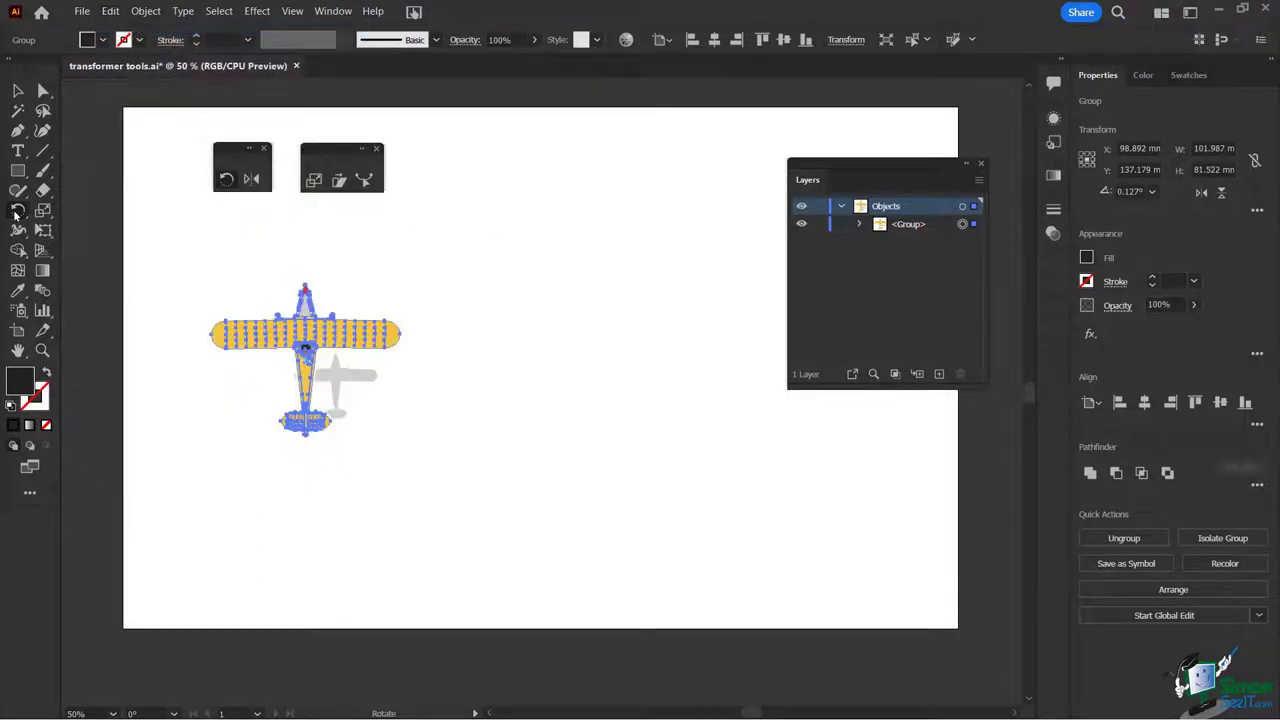
Step: Make a 90° rotated copy of the airplane from the Rotate dialog
double_click(17, 211)
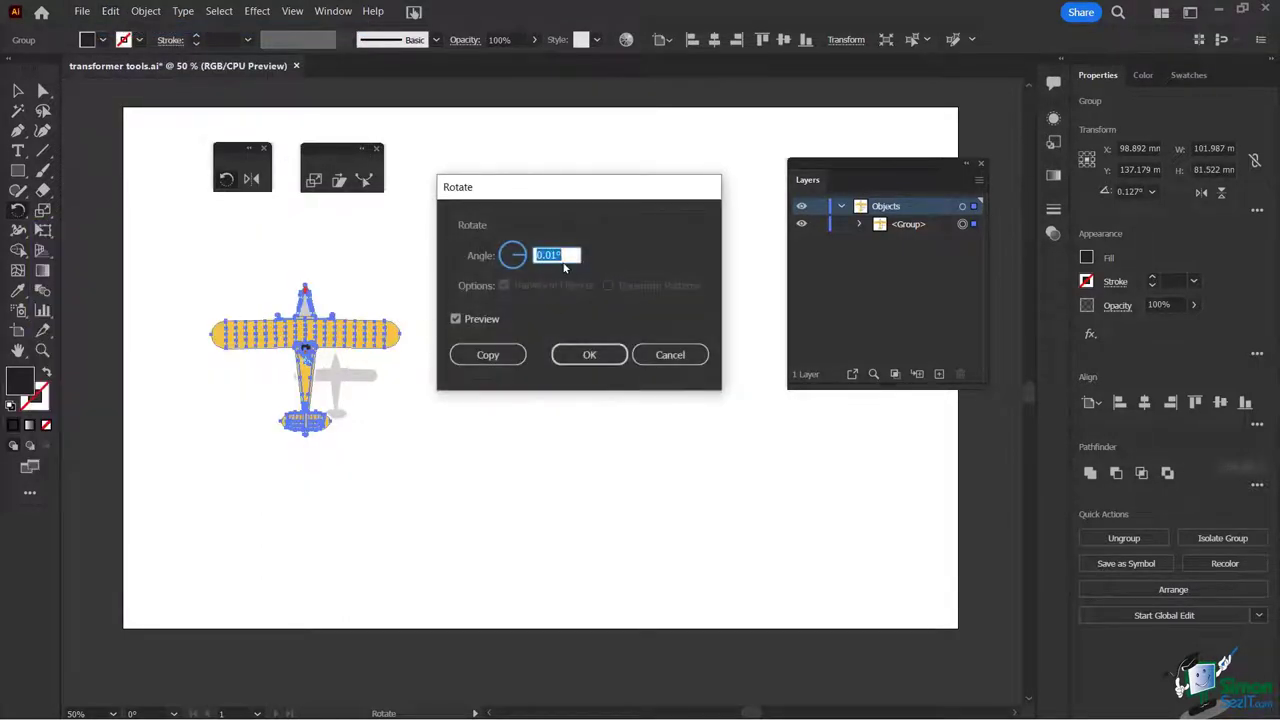
text(90)
click(491, 358)
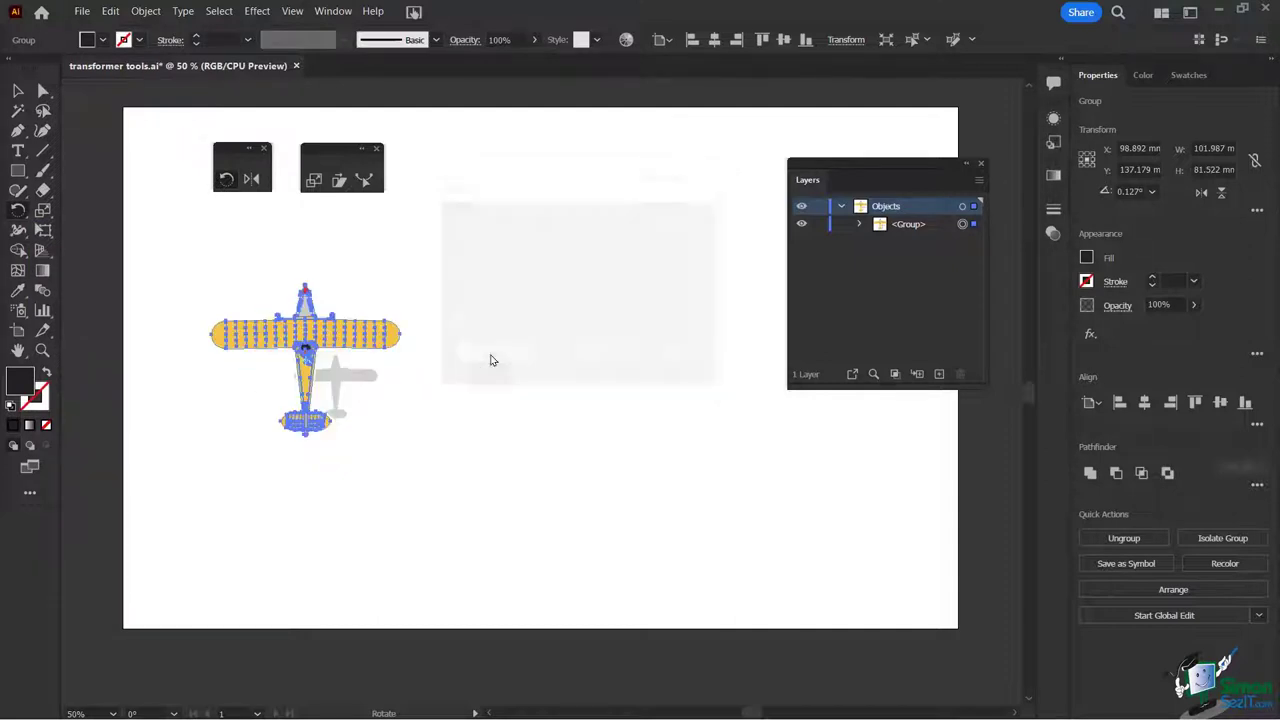
Step: Move the 90° copy to the right and make a further copy rotated 45°
click(18, 93)
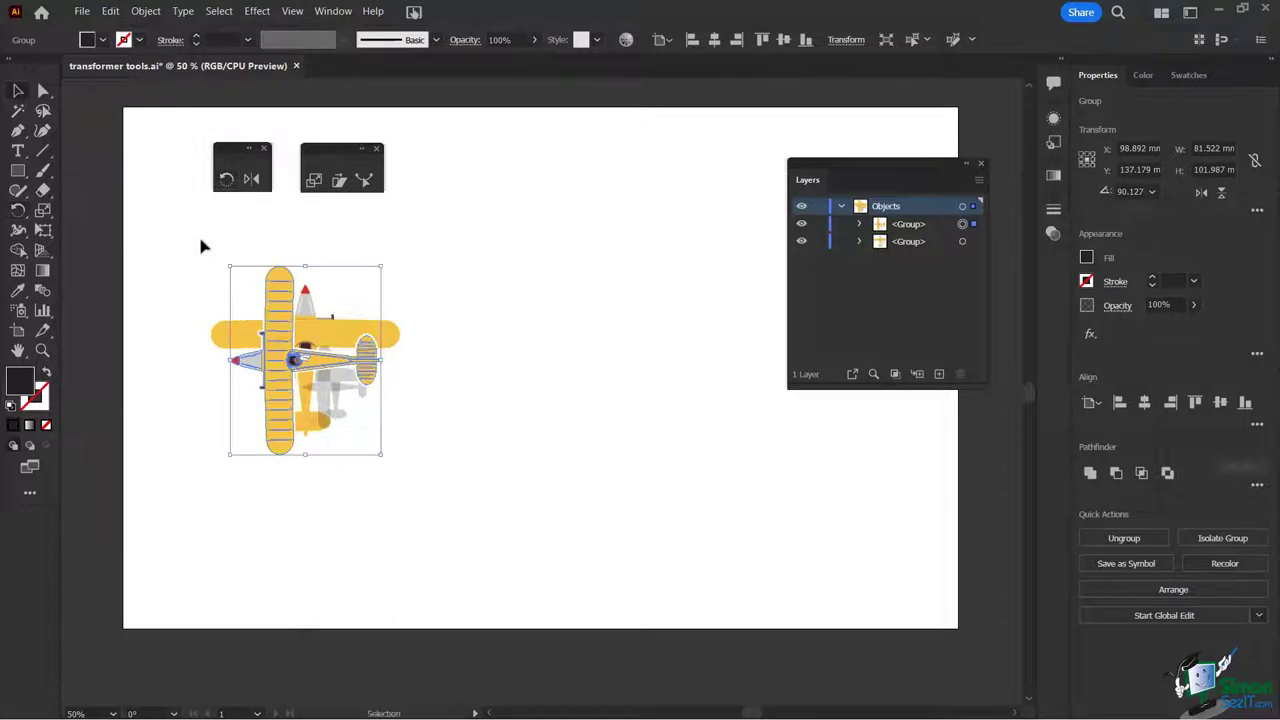
drag(277, 313, 503, 294)
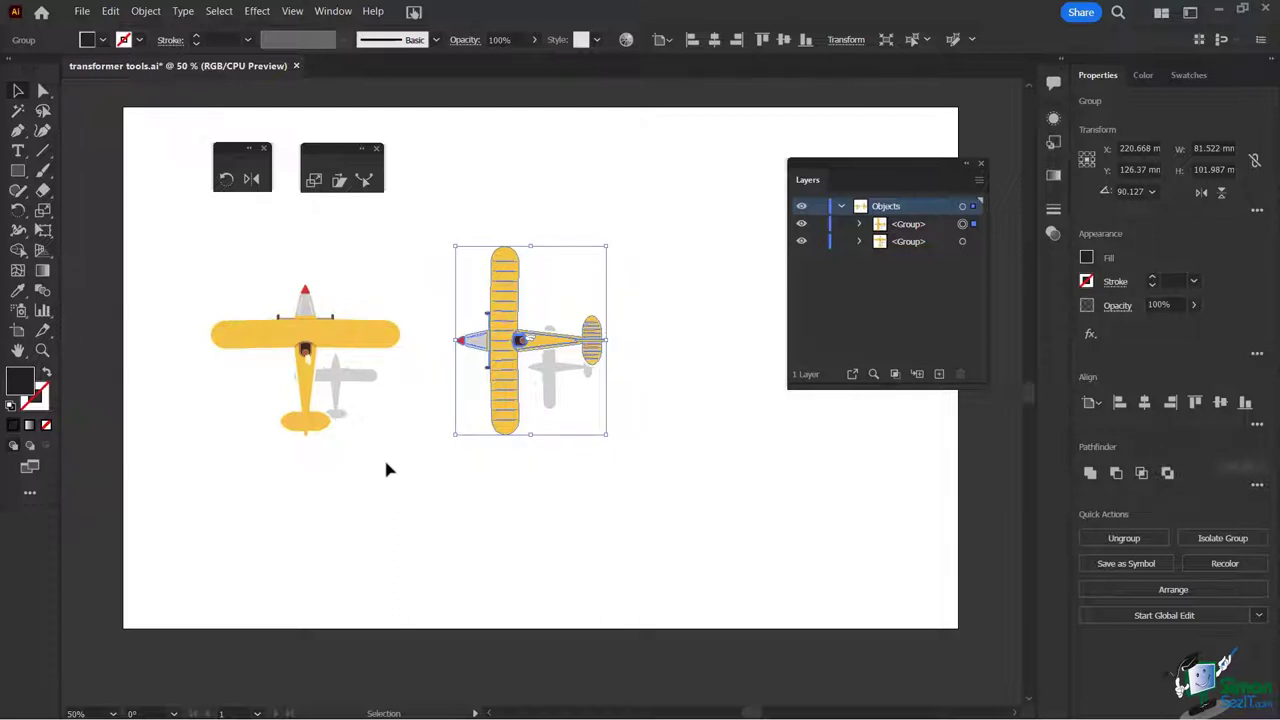
double_click(17, 212)
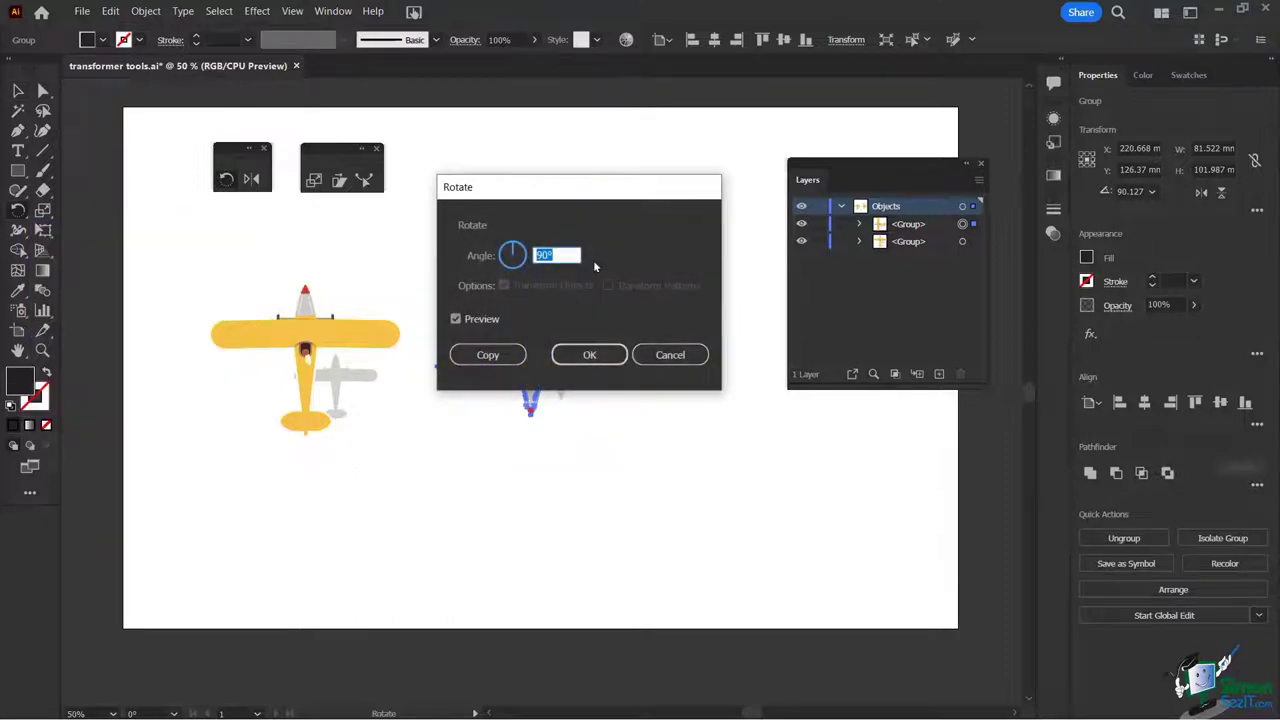
text(30)
key(Tab)
text(45)
click(487, 356)
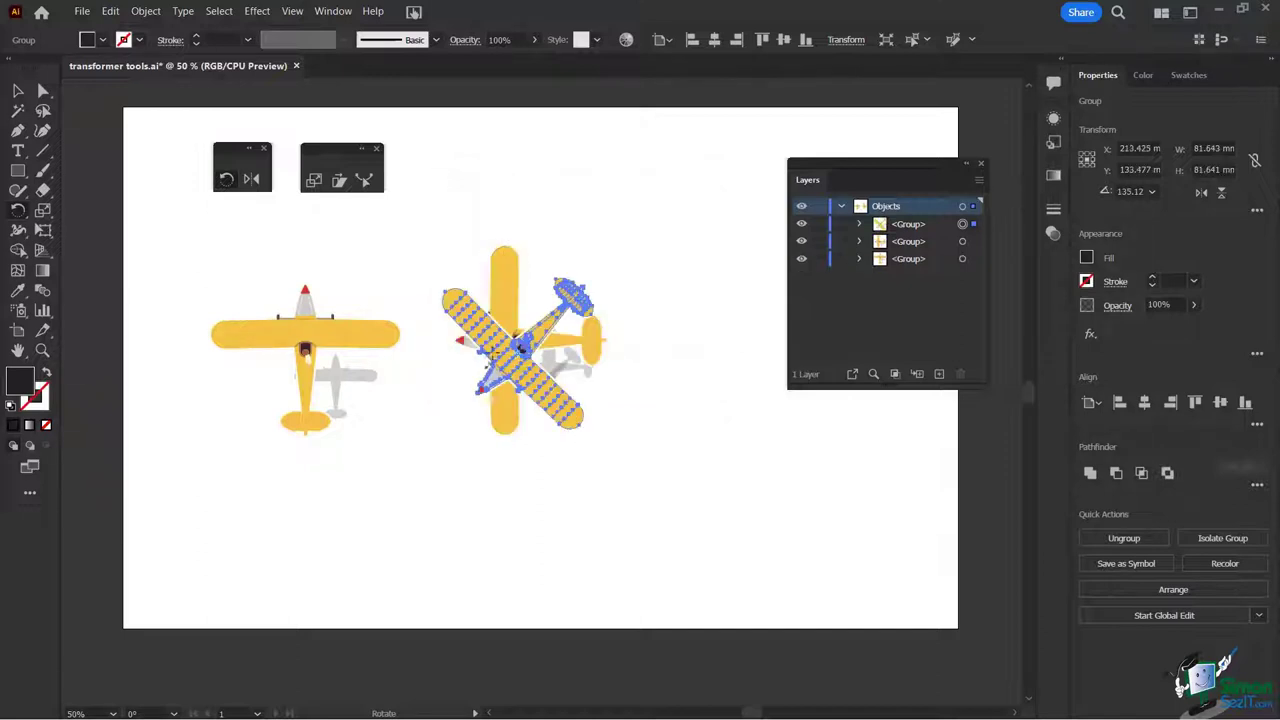
Step: Move the 45° copy further right on the artboard and deselect everything
click(17, 90)
click(481, 358)
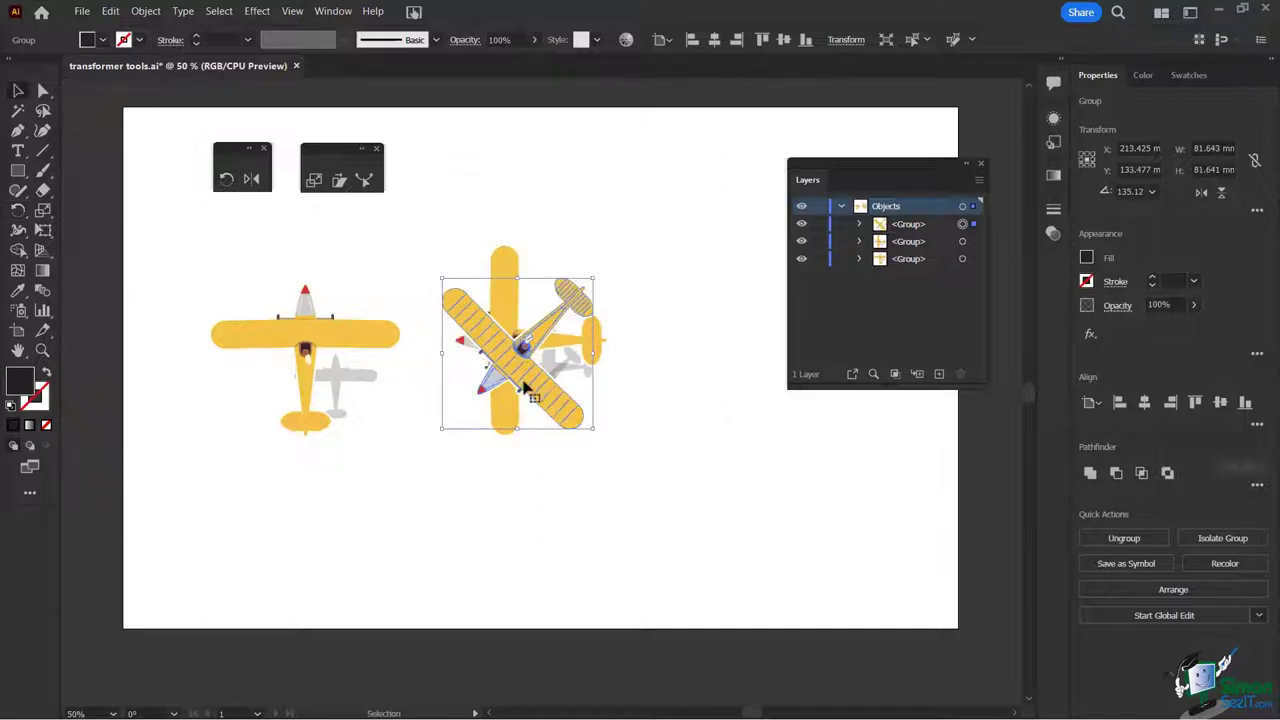
drag(527, 379, 731, 368)
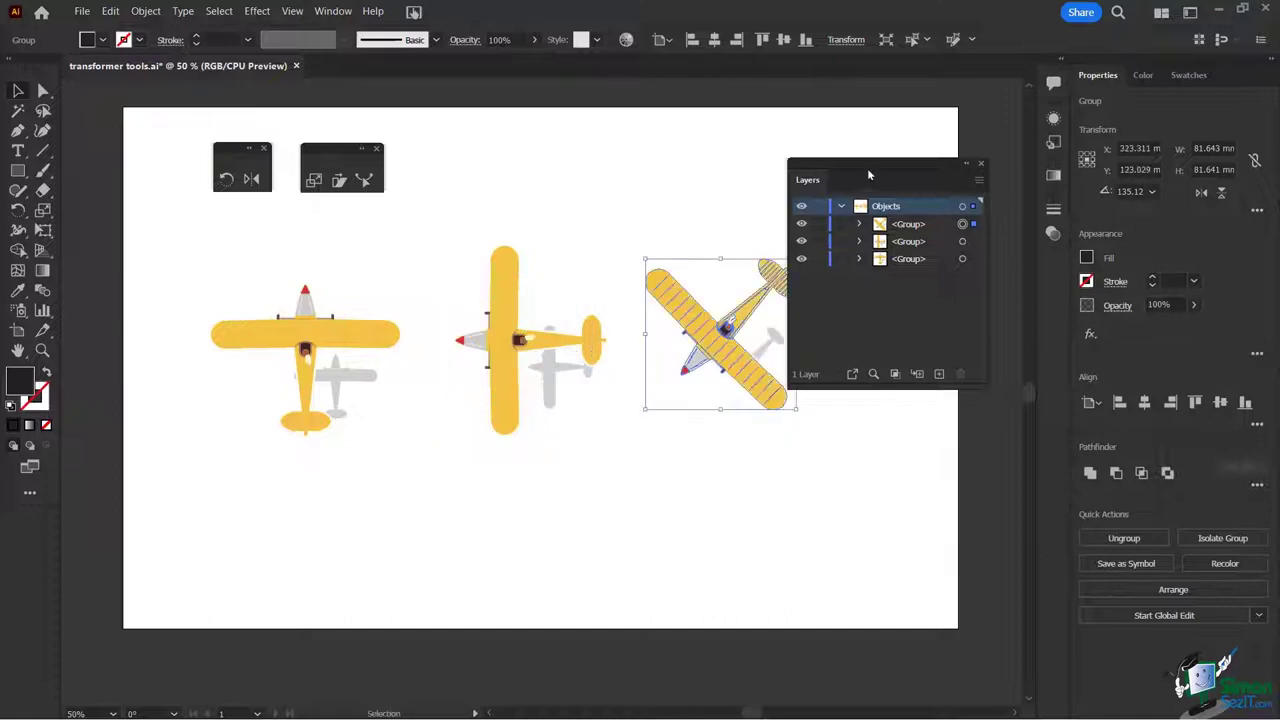
drag(868, 173, 1011, 316)
click(758, 468)
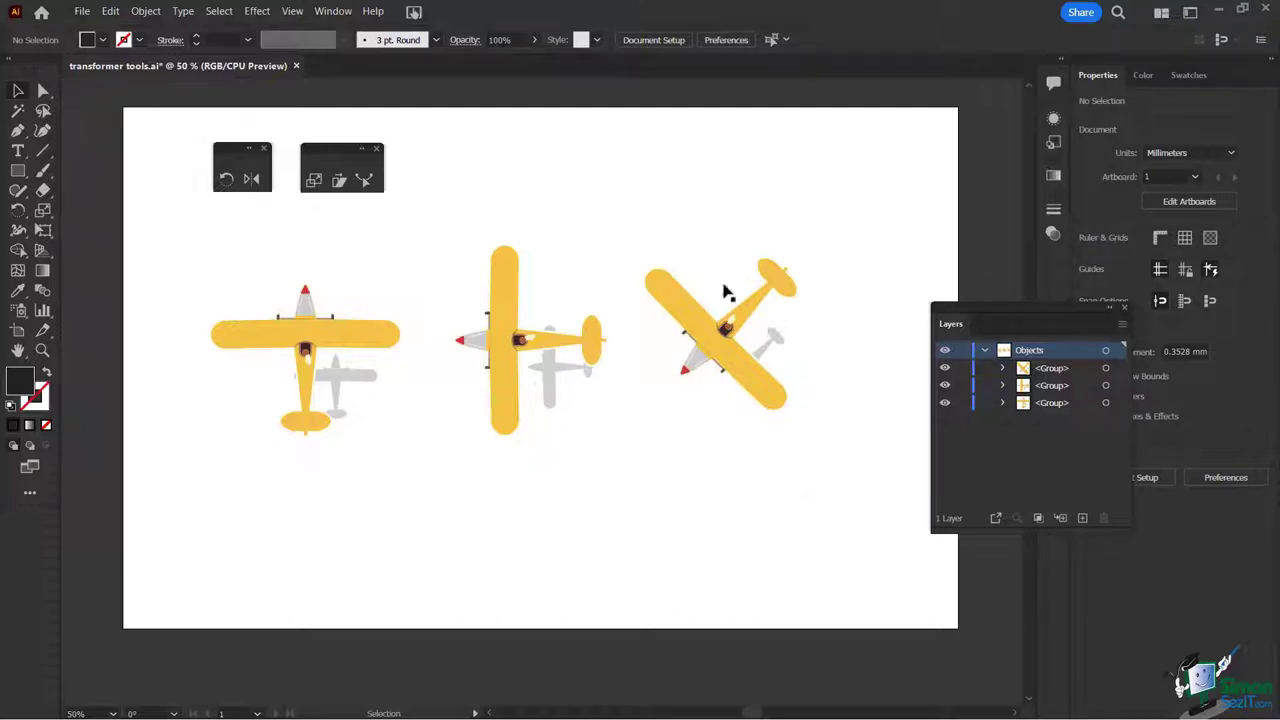
click(262, 332)
click(286, 325)
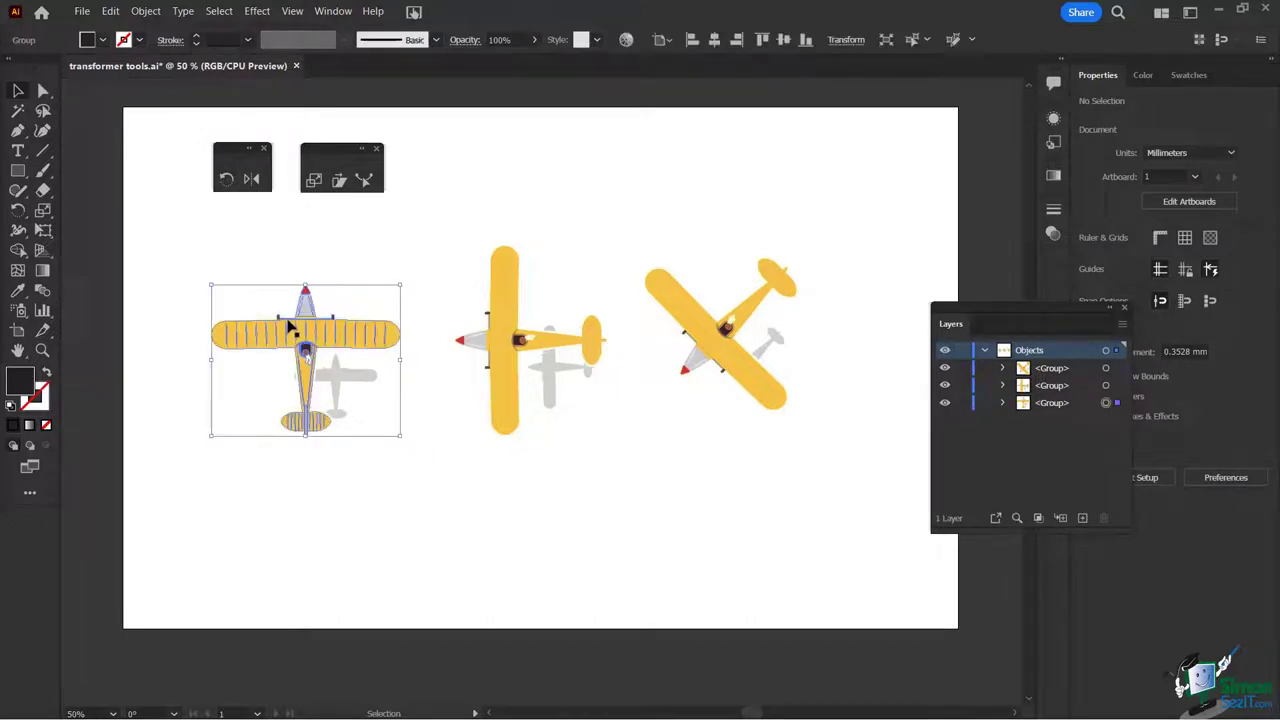
double_click(226, 179)
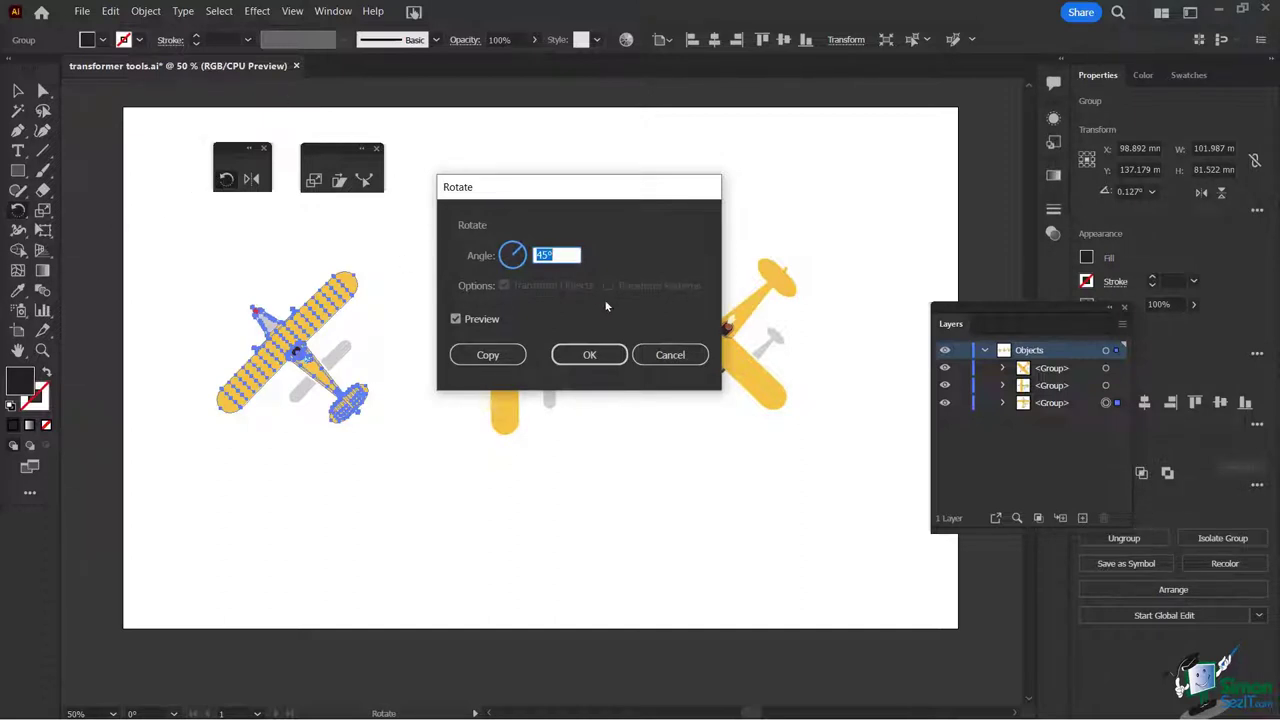
click(668, 355)
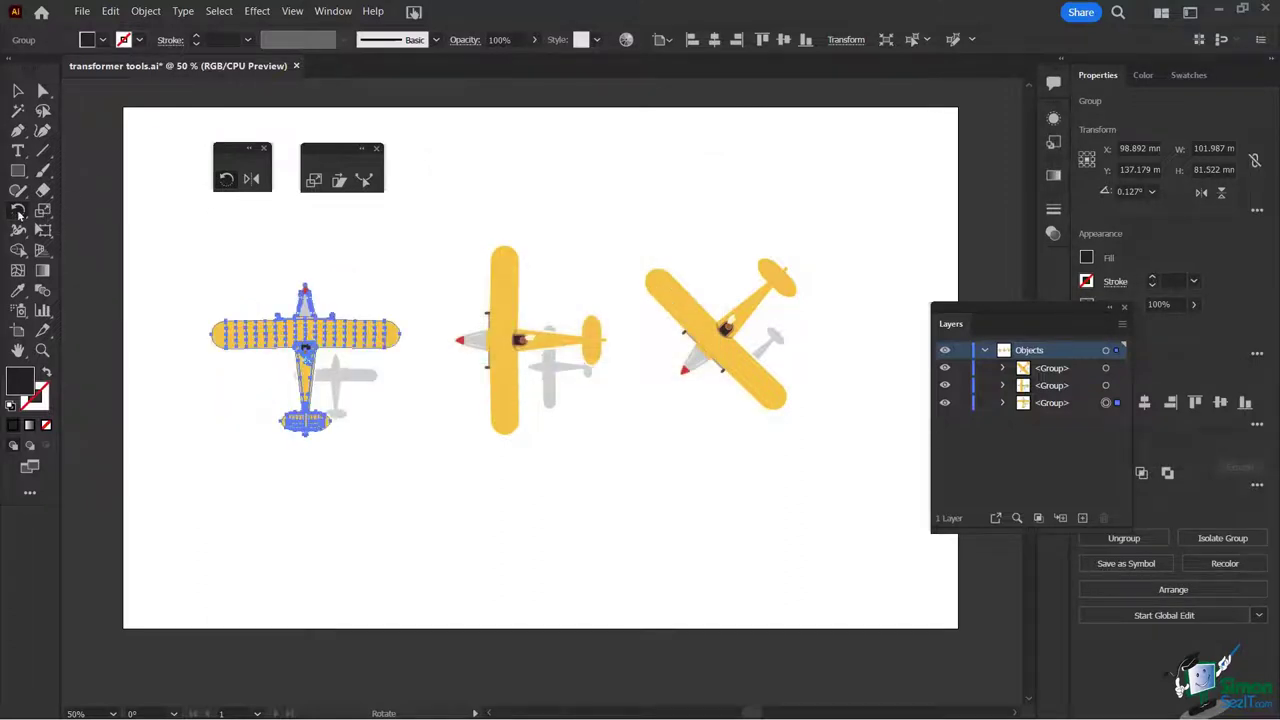
click(18, 212)
Step: Open Reflect options for the left plane, compare horizontal and vertical axis previews, choose horizontal
click(252, 180)
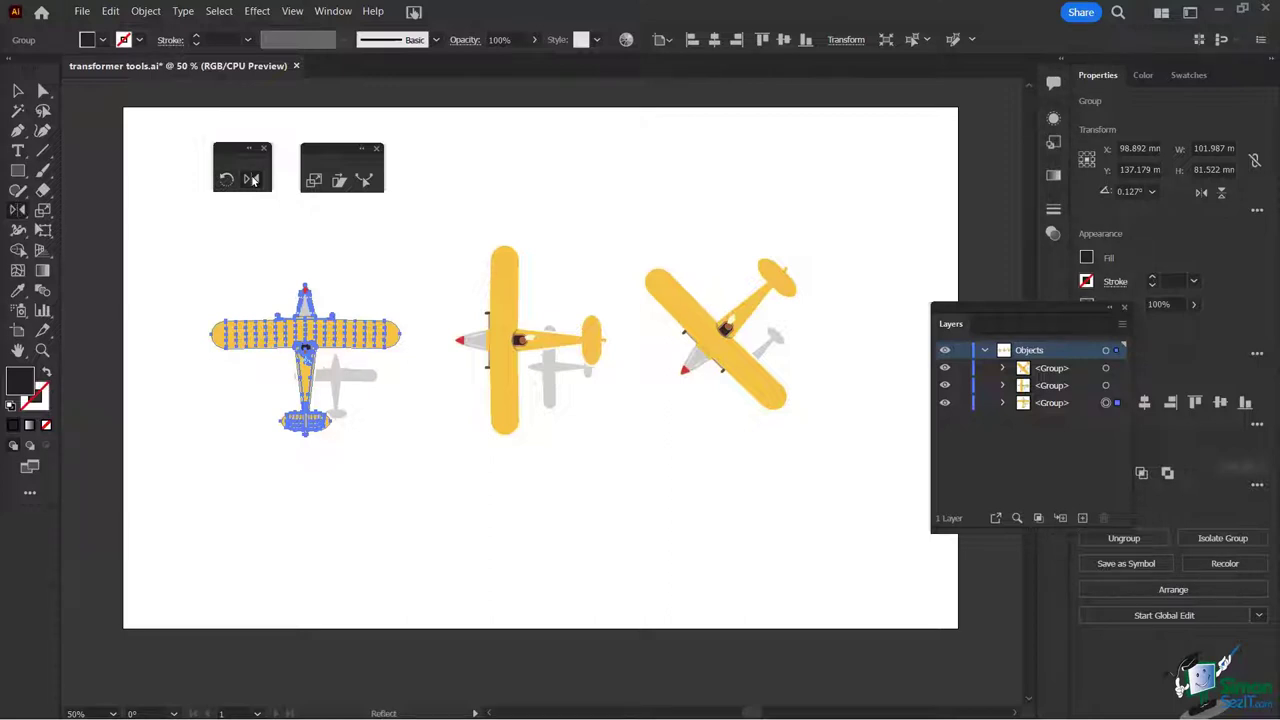
double_click(252, 180)
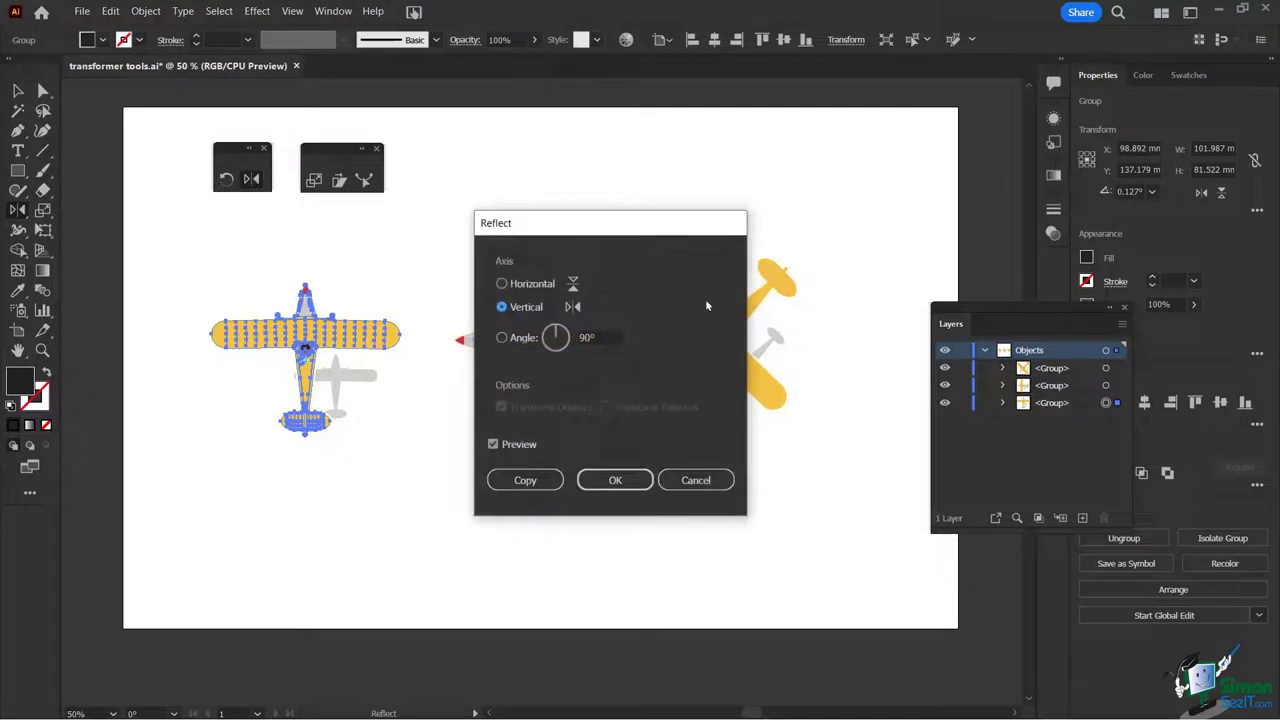
drag(651, 226, 760, 125)
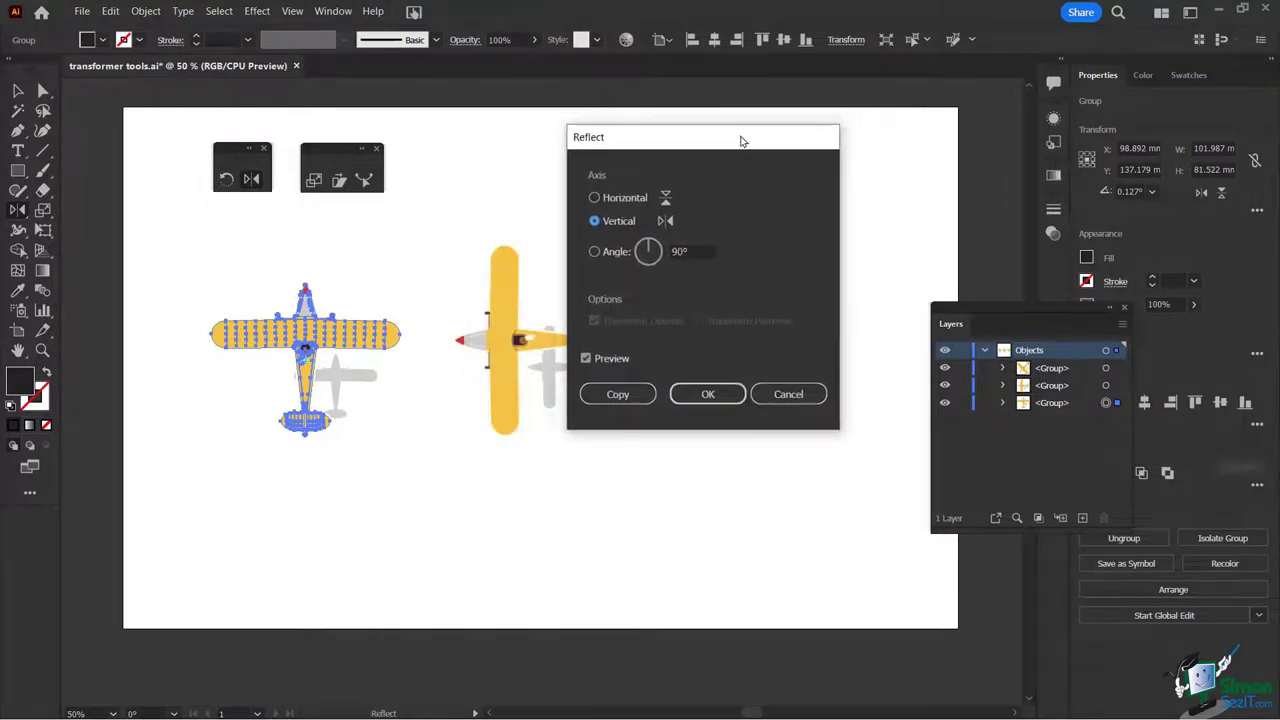
click(595, 199)
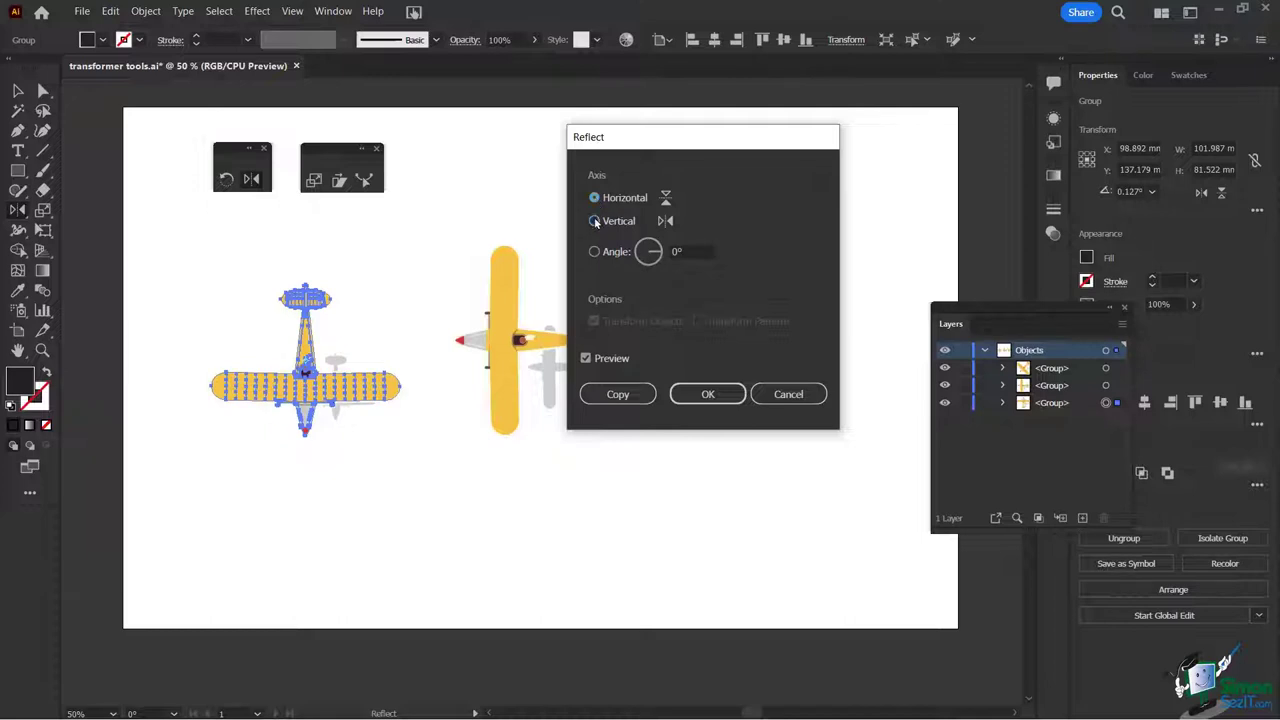
click(595, 221)
click(595, 198)
click(595, 220)
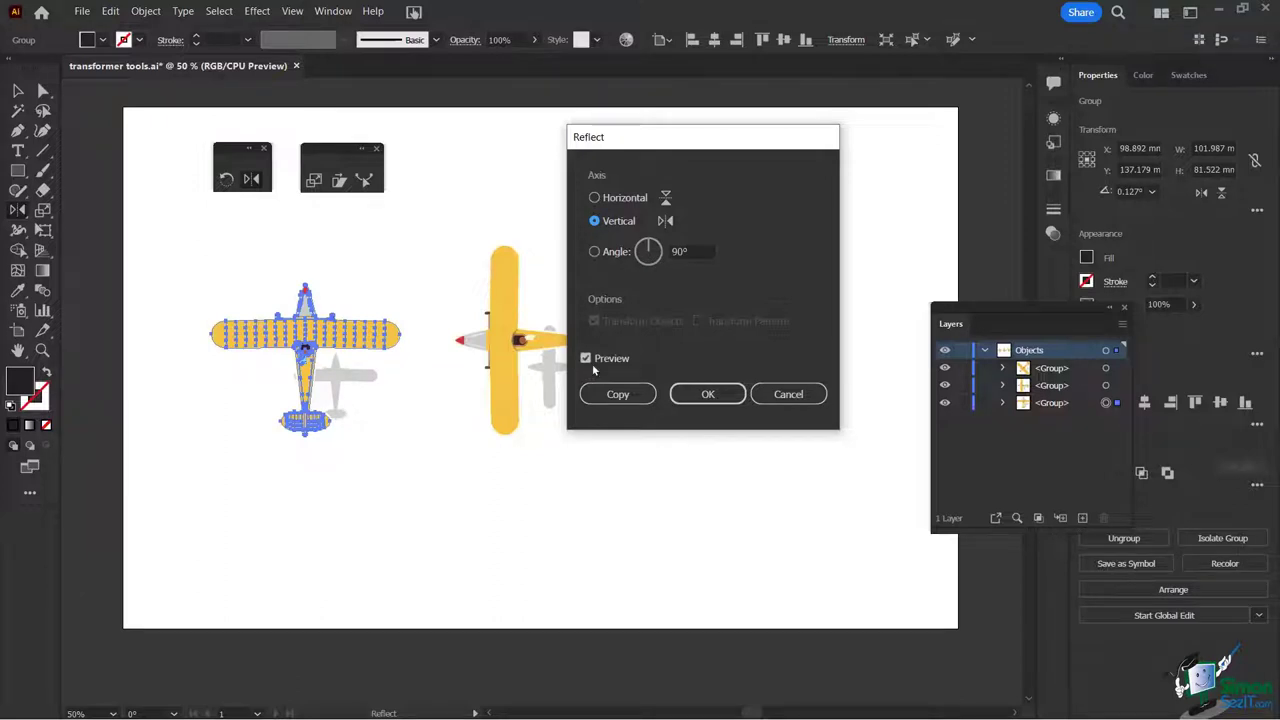
click(594, 198)
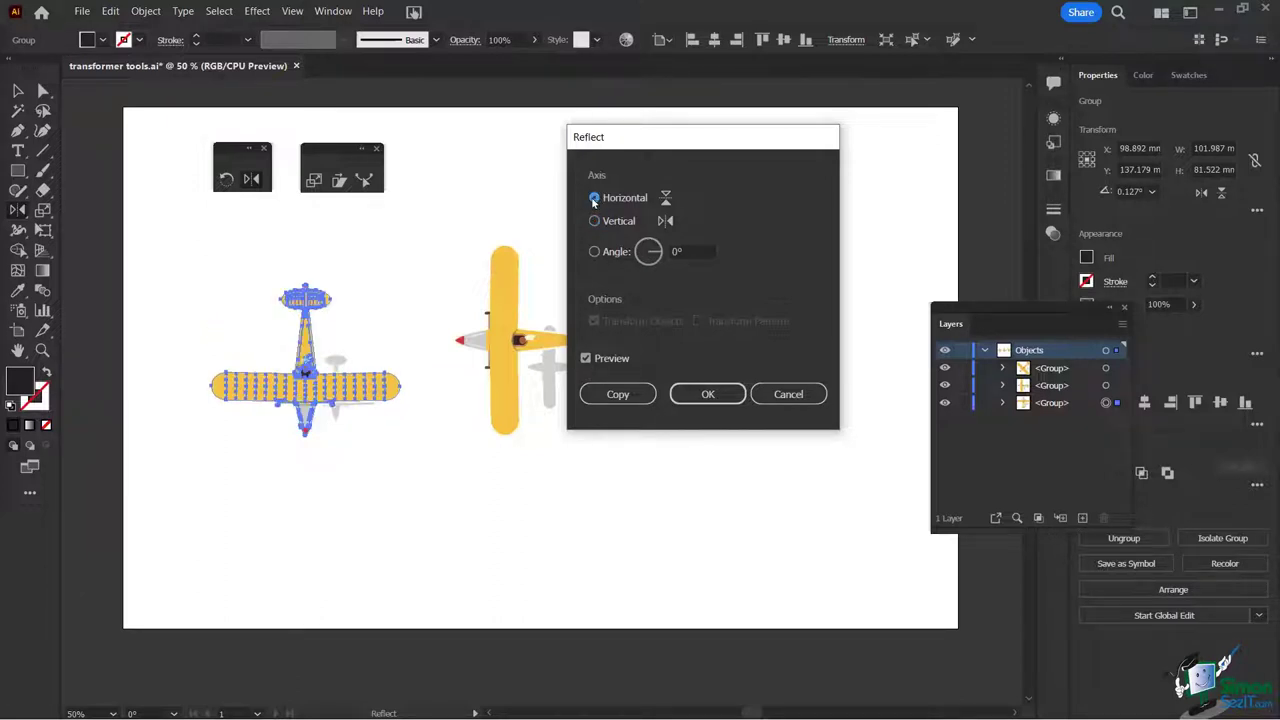
click(595, 220)
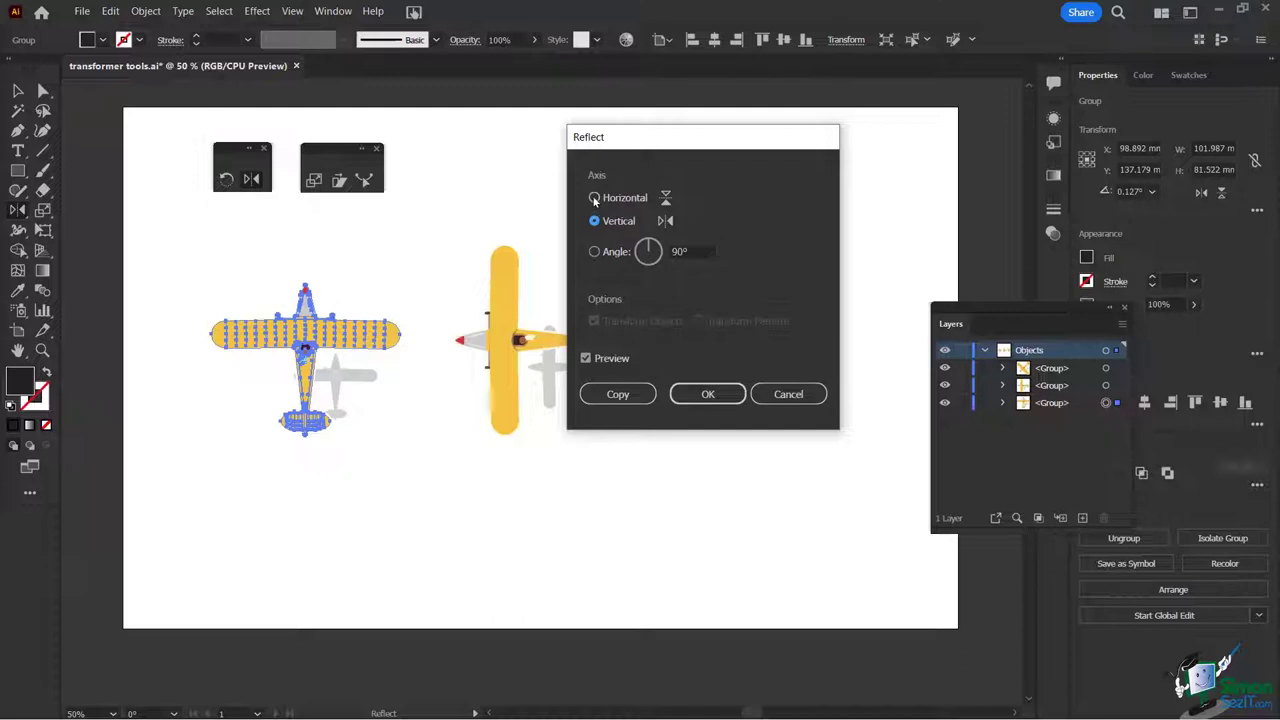
click(595, 199)
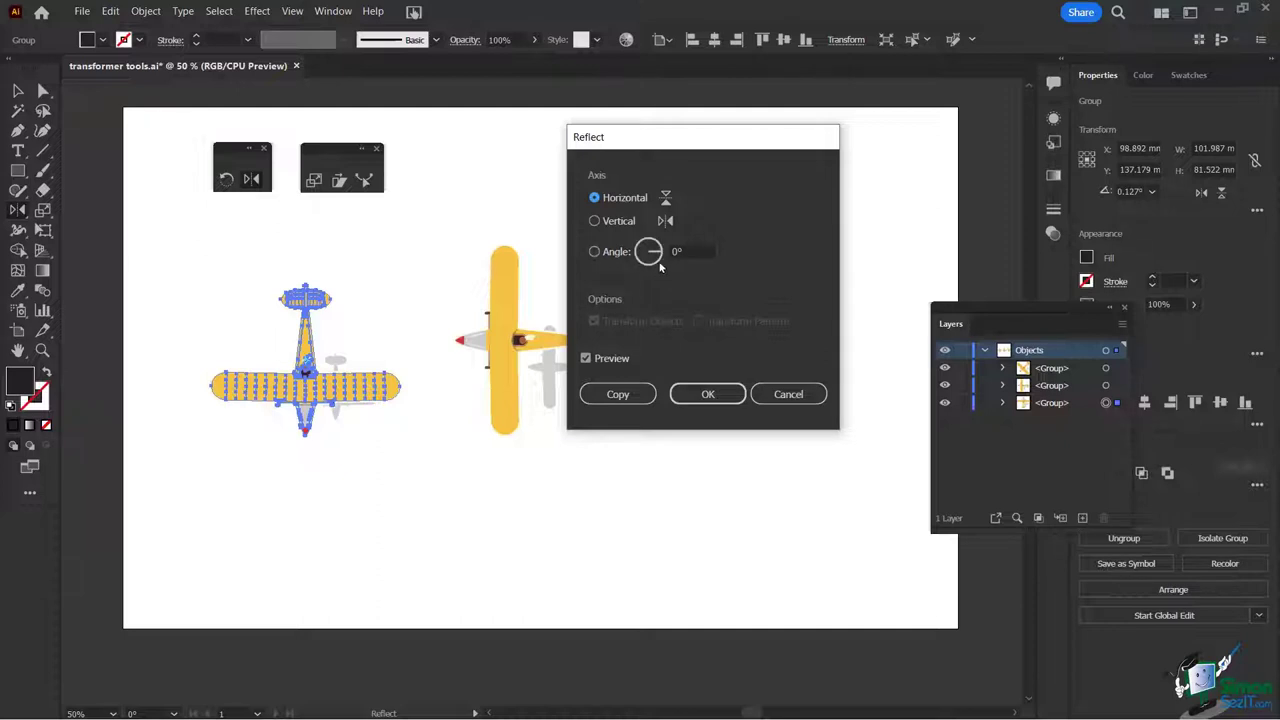
Step: Make the reflected copy, nudge it up above the original, then deselect
click(610, 394)
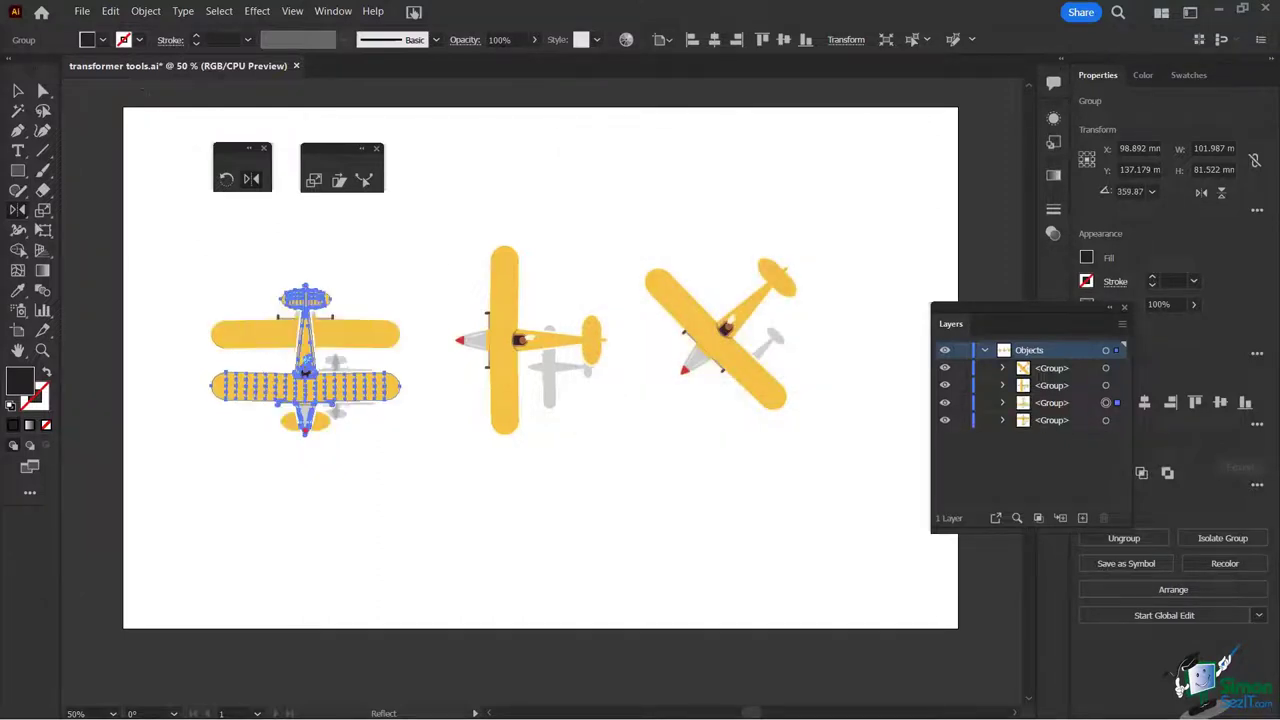
click(17, 90)
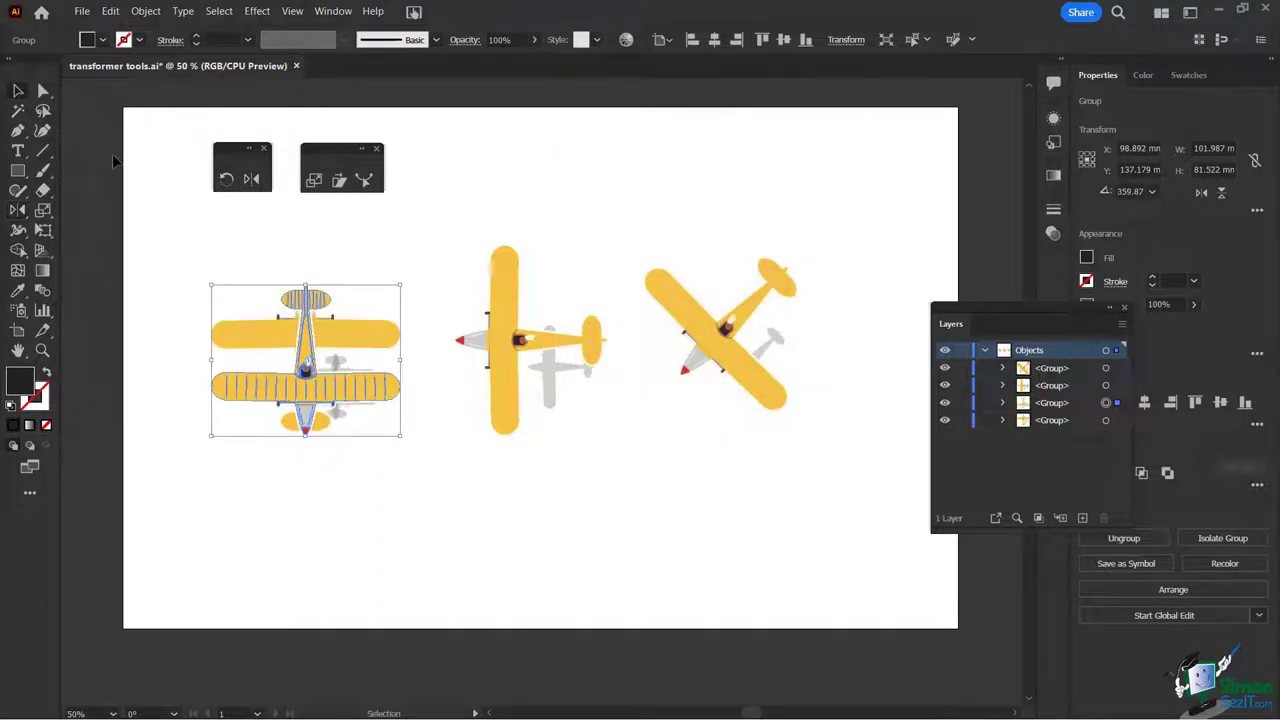
key(shift+Up)
key(shift+Up)
key(shift+Up)
key(shift+Up)
key(shift+Up)
key(shift+Up)
key(shift+Up)
key(shift+Up)
key(shift+Up)
key(shift+Up)
key(shift+Up)
key(shift+Up)
key(shift+Up)
key(shift+Up)
key(shift+Up)
key(shift+Up)
key(shift+Up)
key(shift+Up)
key(shift+Up)
key(shift+Up)
key(shift+Up)
key(shift+Up)
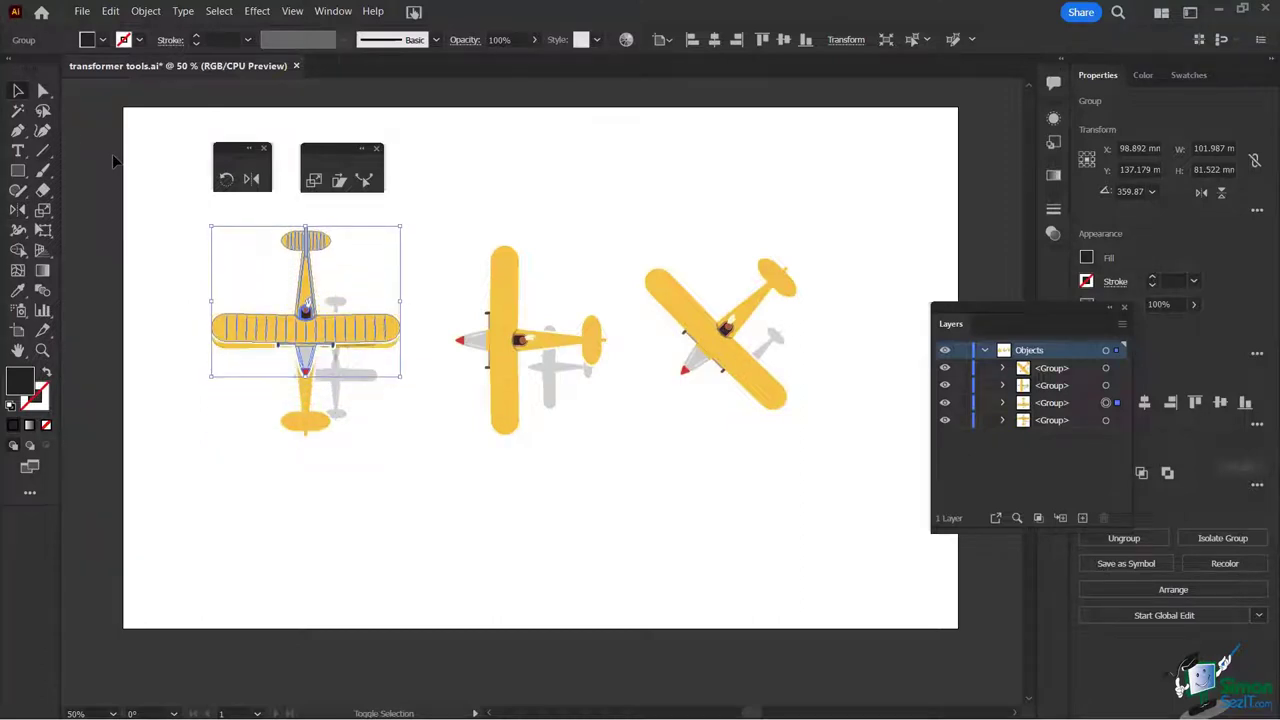
key(shift+Up)
key(shift+Up)
key(shift+Up)
key(shift+Up)
key(shift+Up)
key(shift+Up)
key(shift+Up)
key(shift+Up)
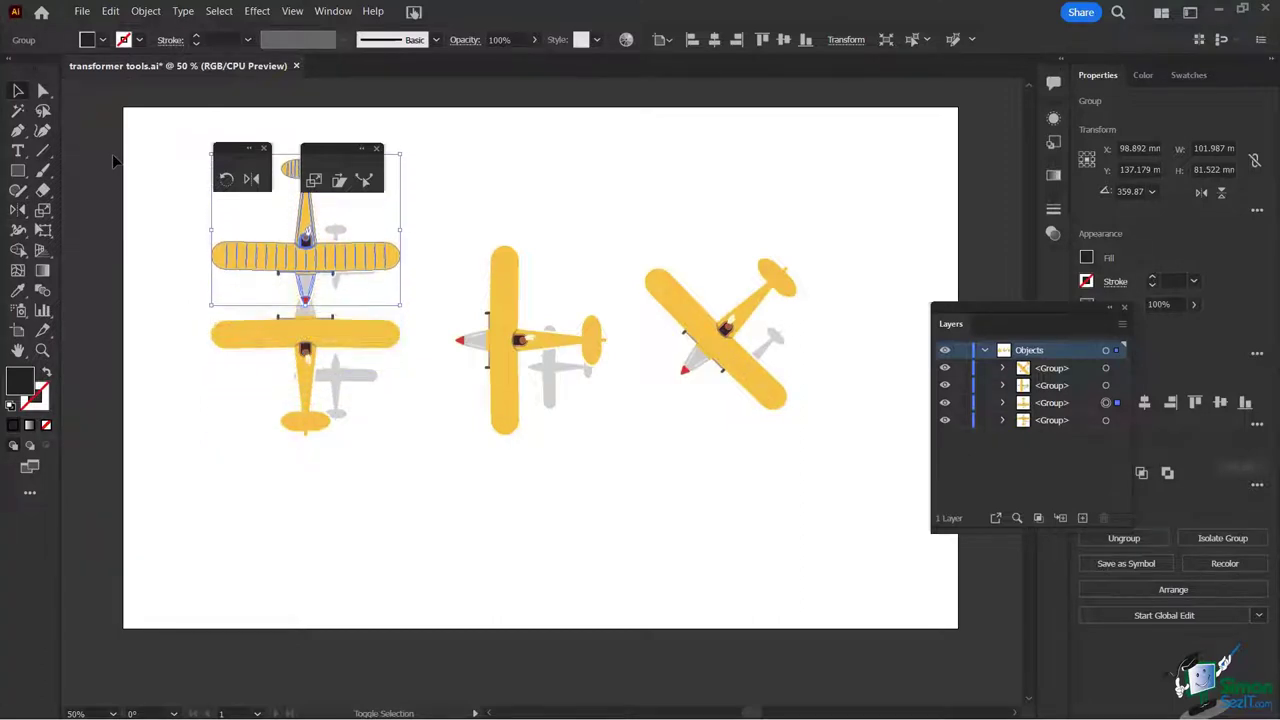
key(shift+Down)
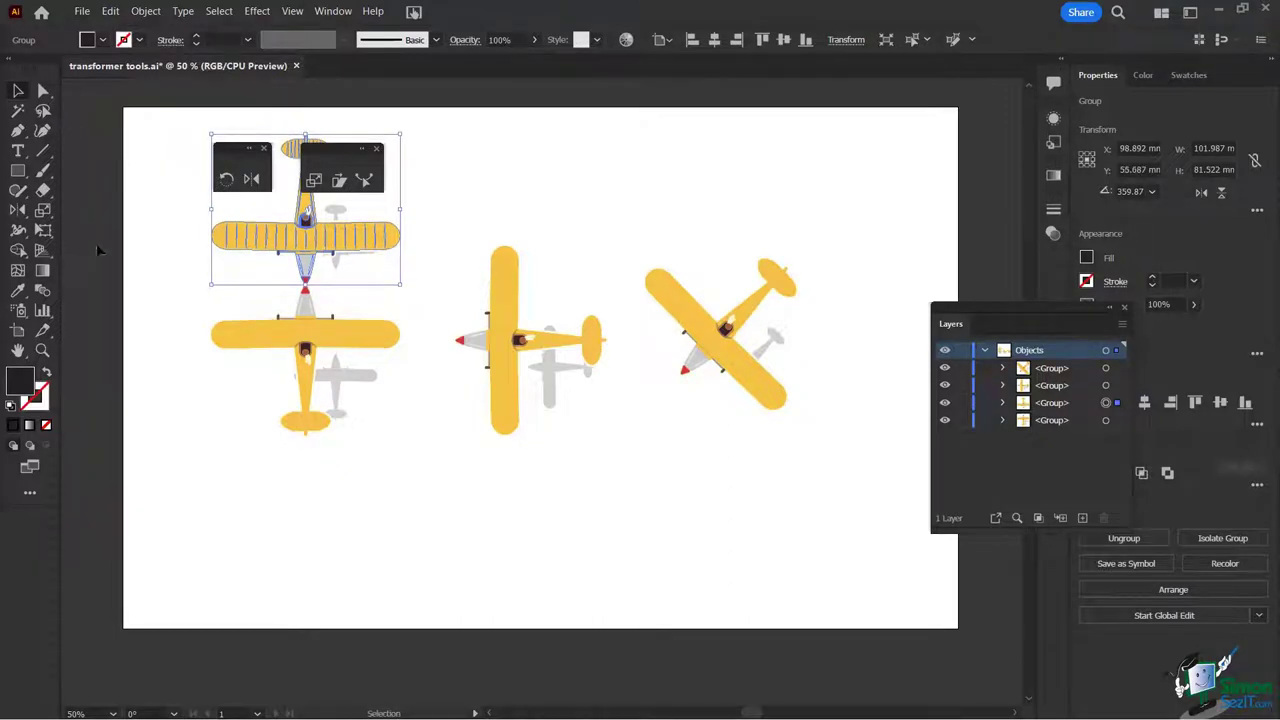
click(166, 313)
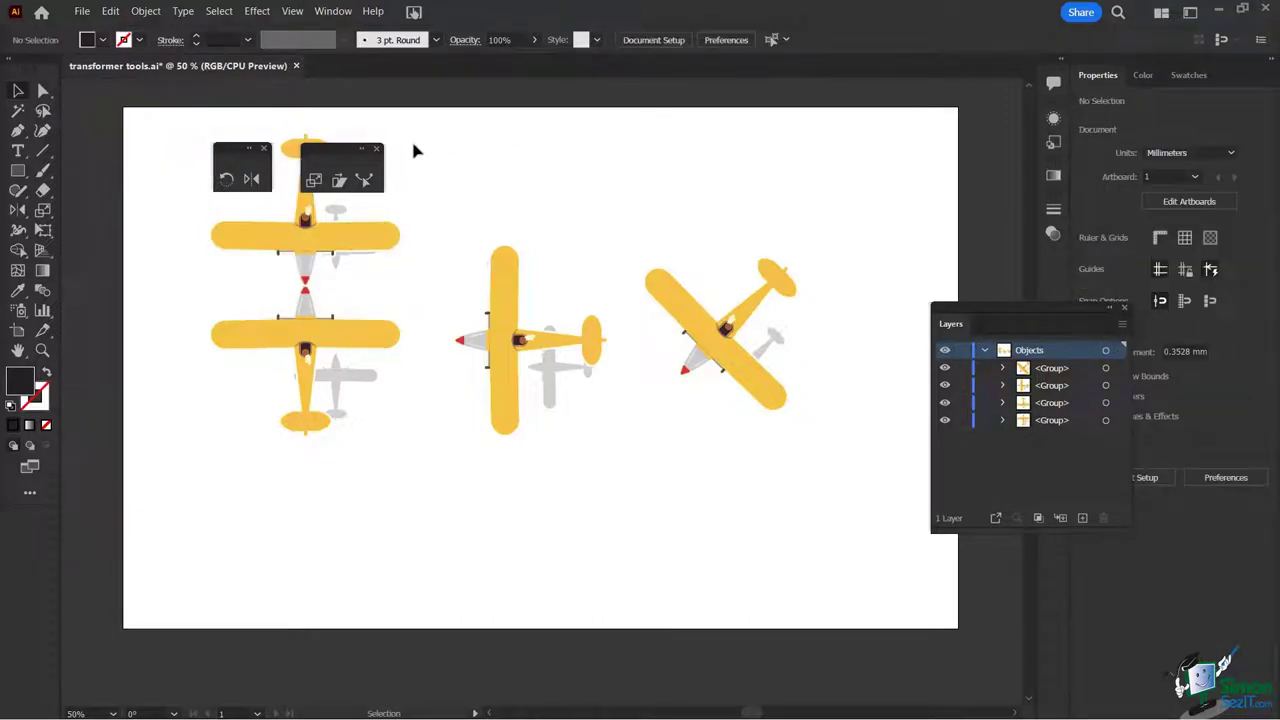
Step: Move both tool panels to the top of the artboard; open and cancel Reflect for the top plane
drag(338, 150, 527, 125)
drag(226, 167, 673, 149)
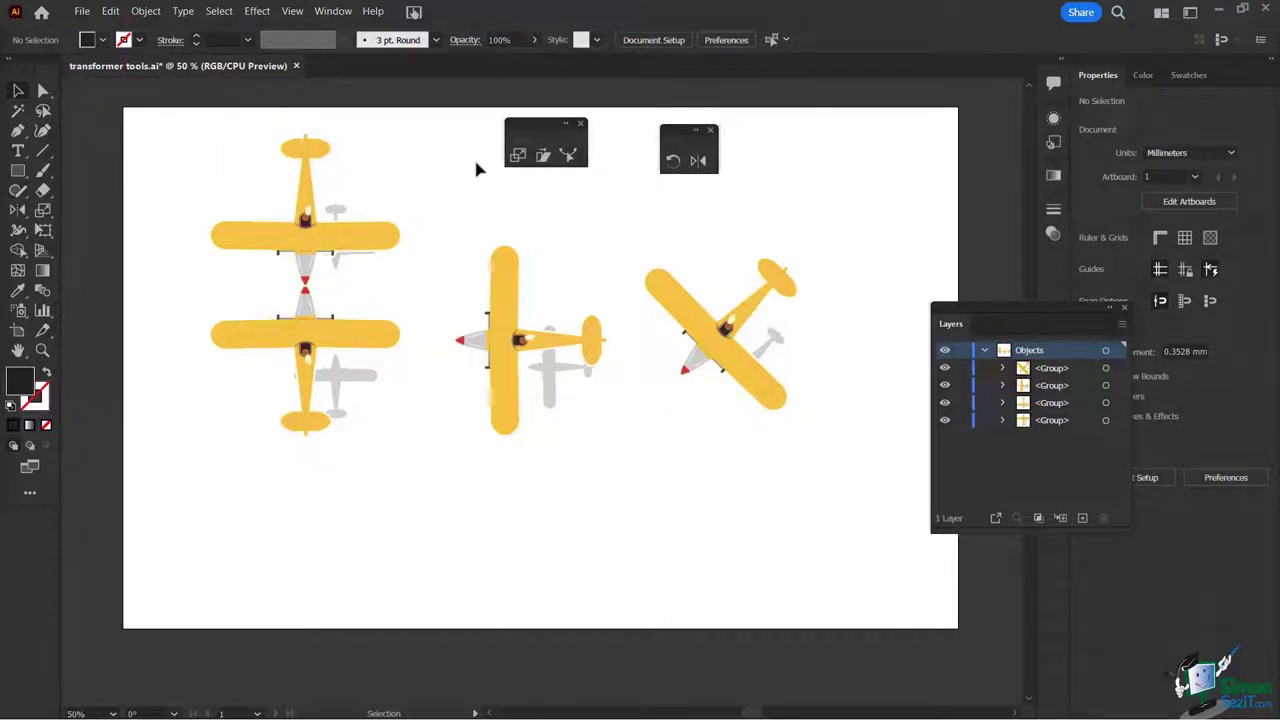
click(305, 200)
click(699, 161)
double_click(700, 162)
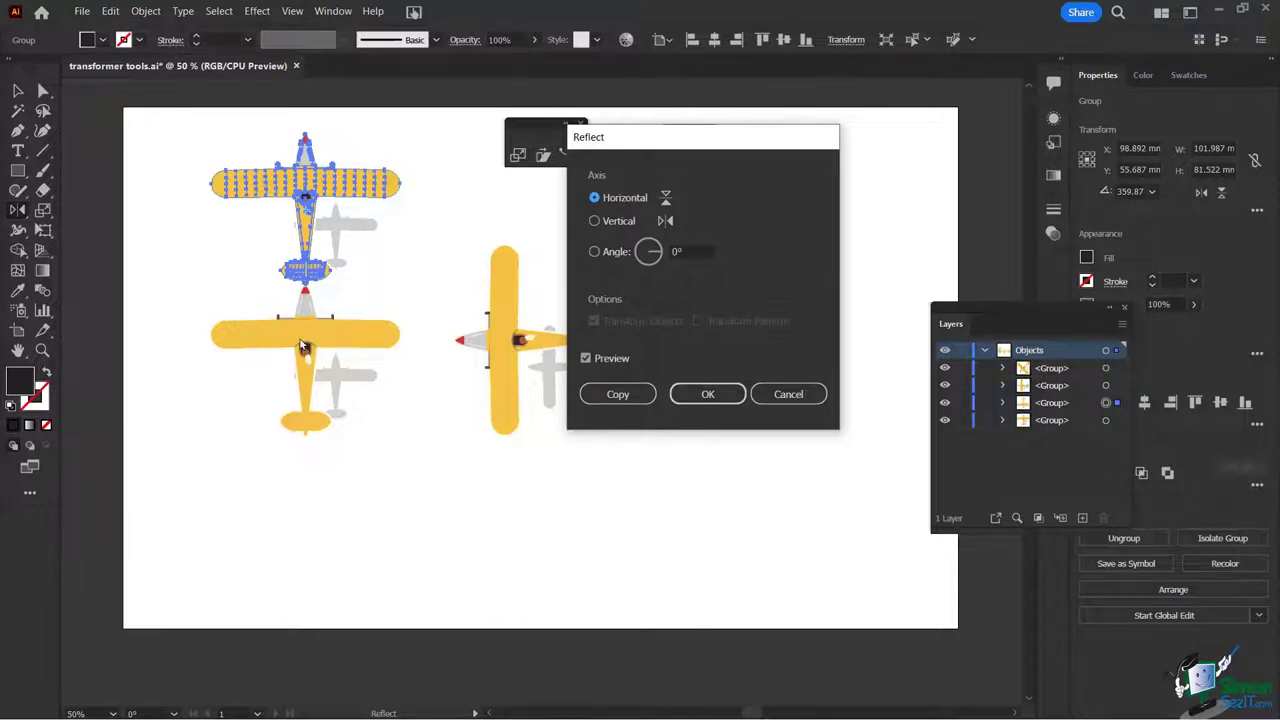
click(789, 395)
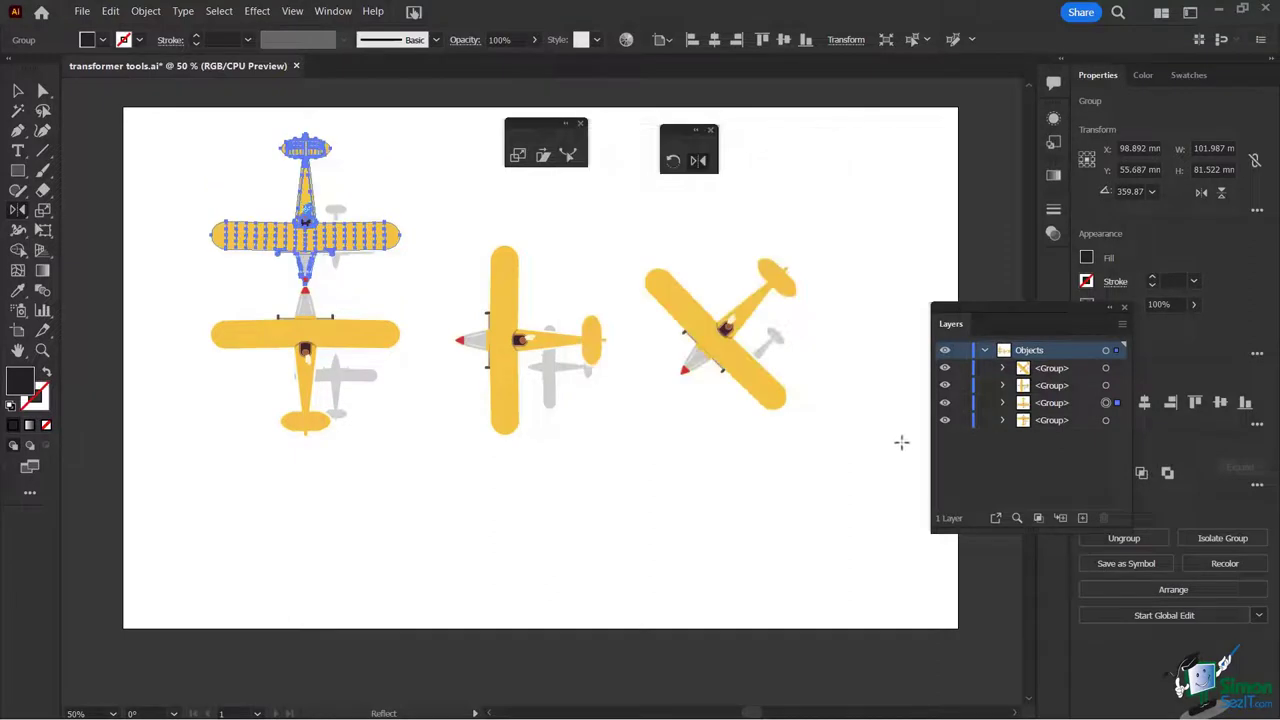
Step: Adjust the small transform panel's position and select the middle plane
mouse_move(538, 122)
mouse_down()
mouse_move(556, 146)
mouse_move(541, 134)
mouse_up()
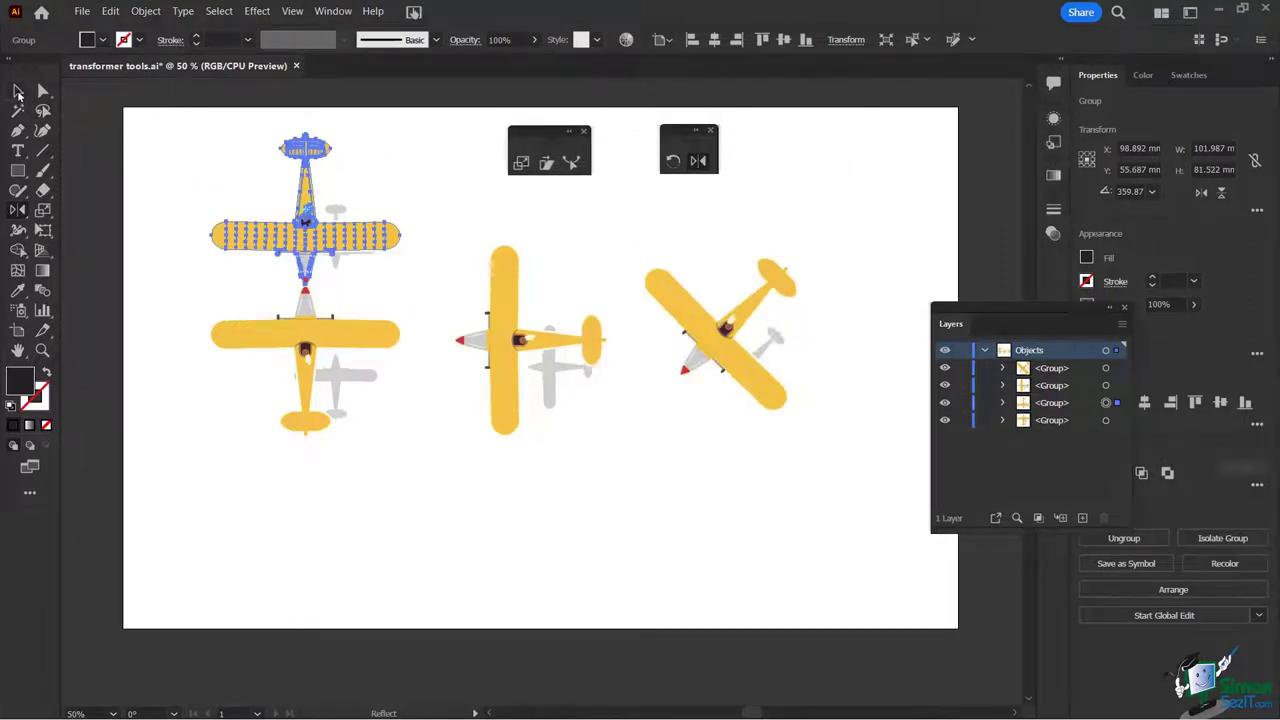
click(17, 91)
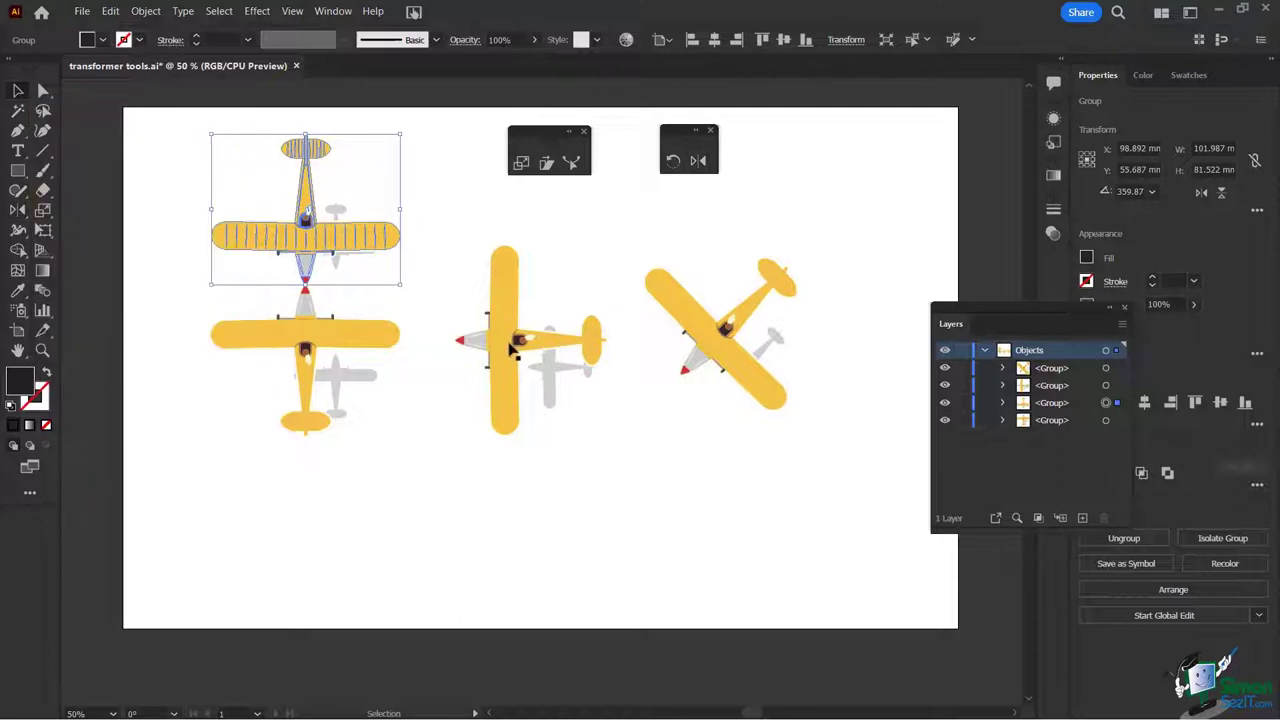
click(512, 346)
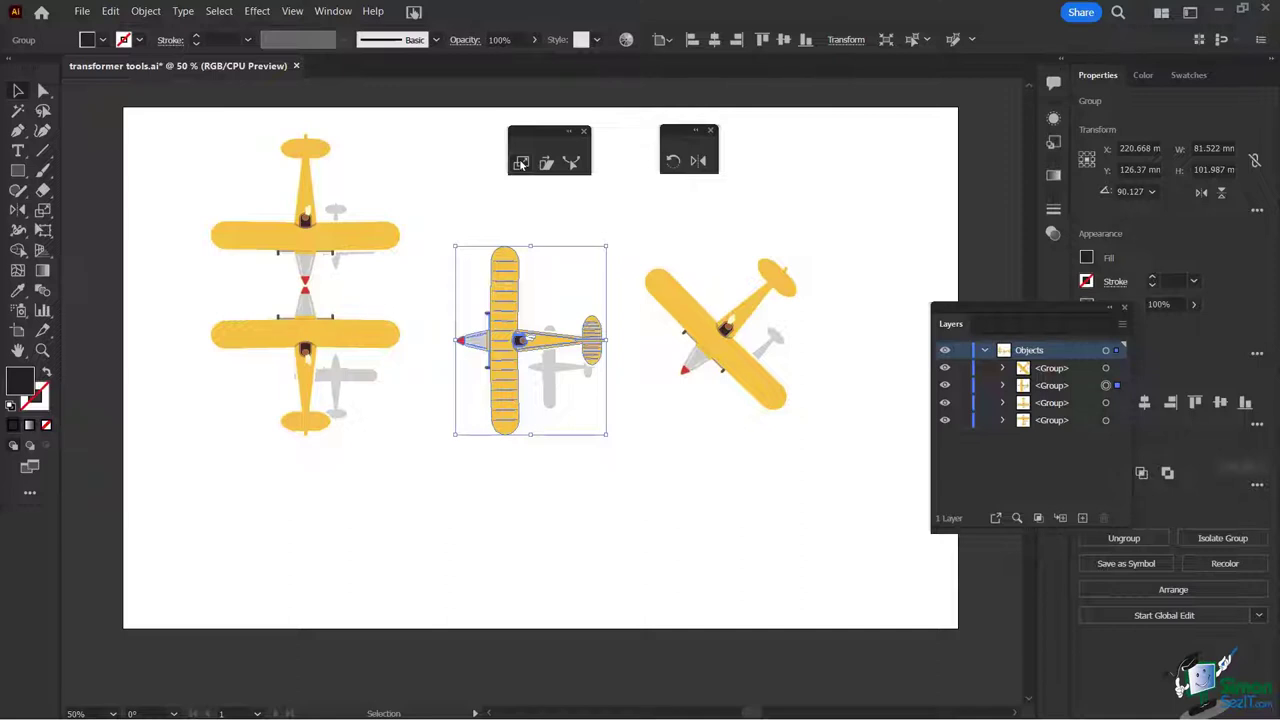
Step: Freehand-scale the middle plane around a reference point below it to 80.468 × 104.524
click(16, 91)
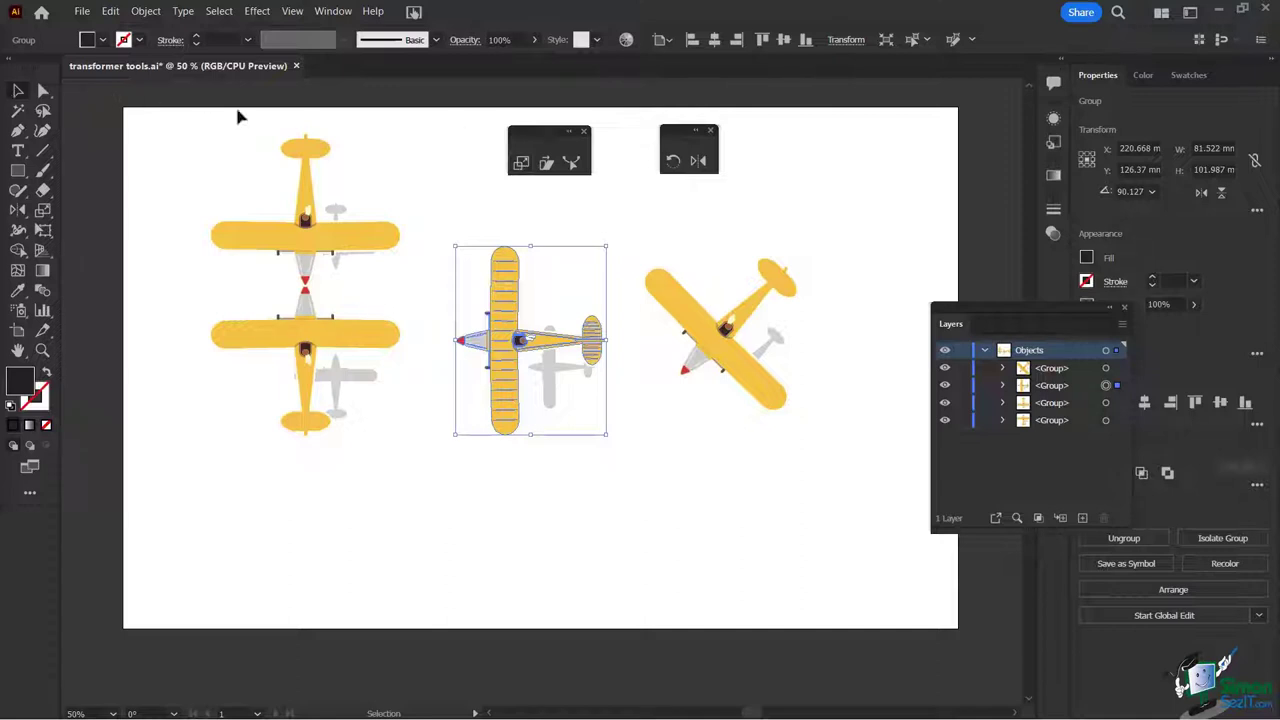
click(519, 164)
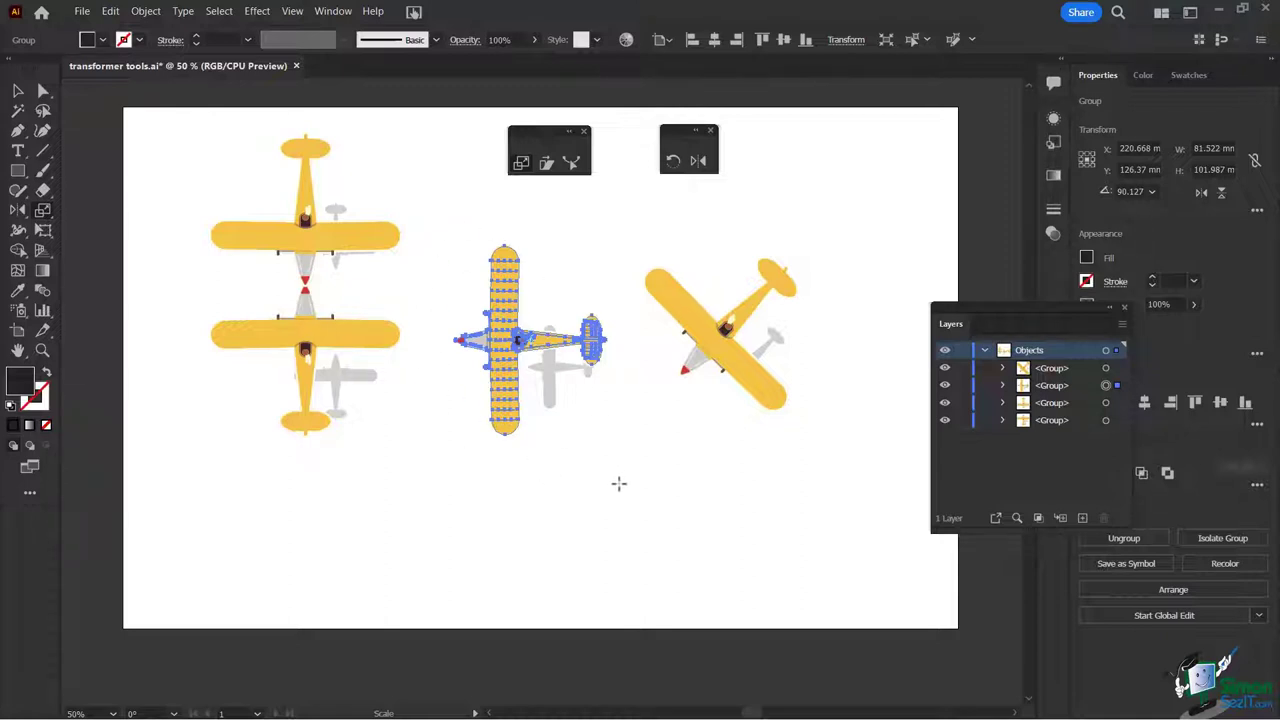
drag(611, 480, 617, 446)
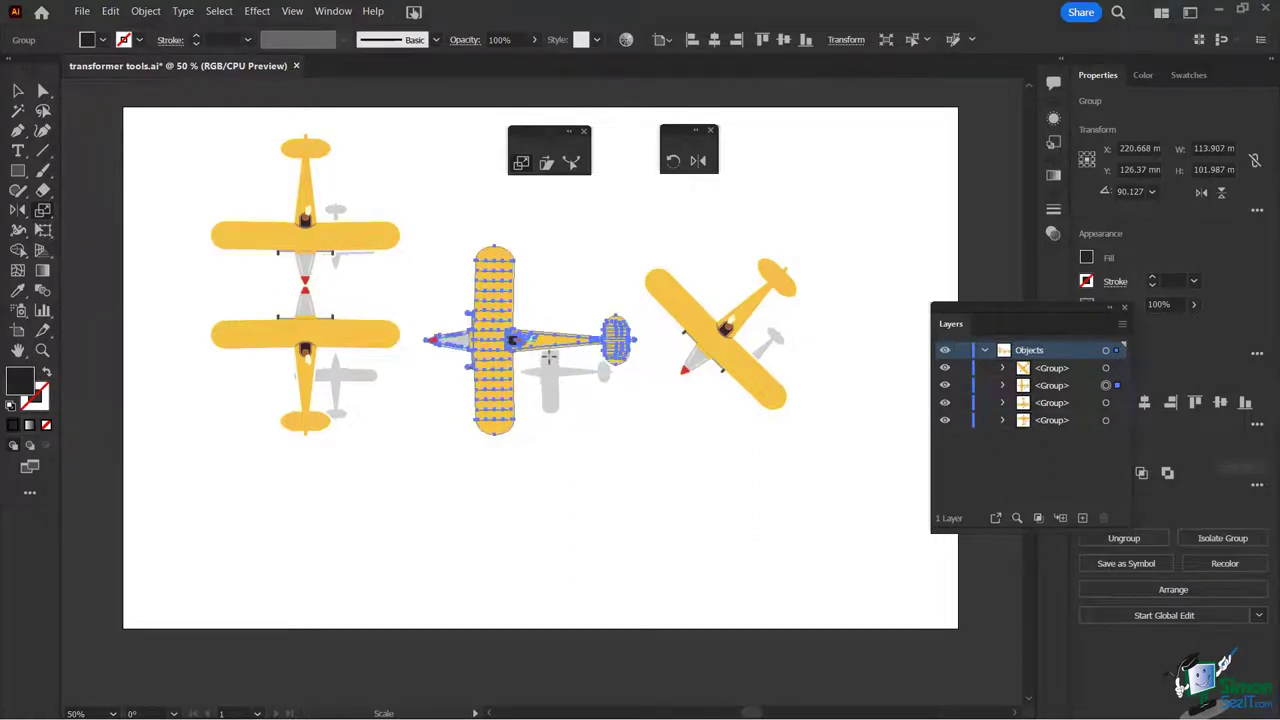
key(v)
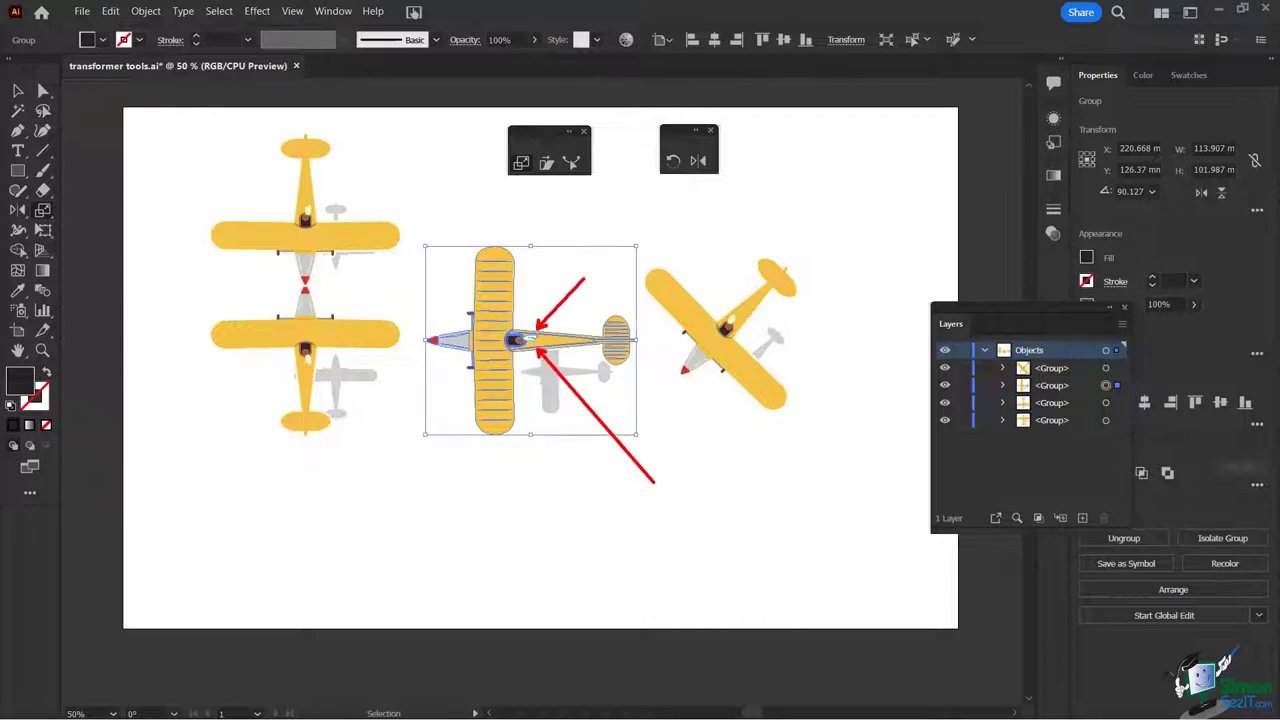
key(s)
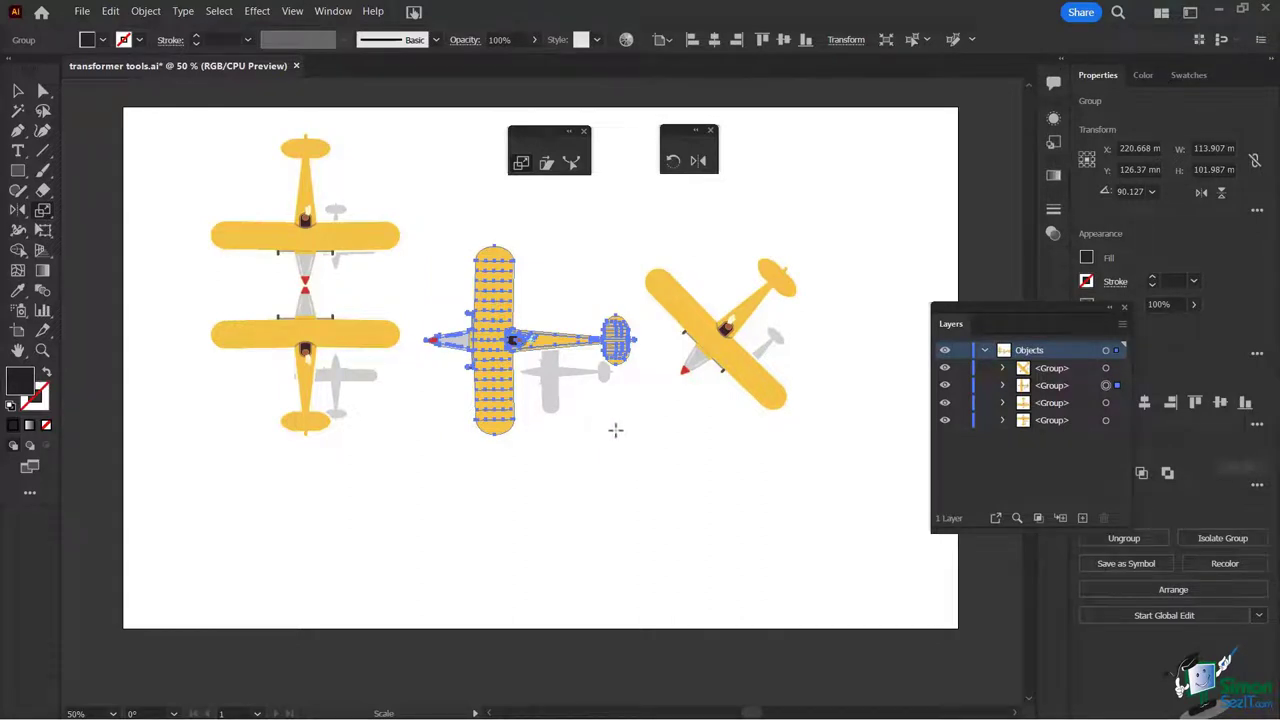
click(465, 436)
drag(437, 469, 403, 481)
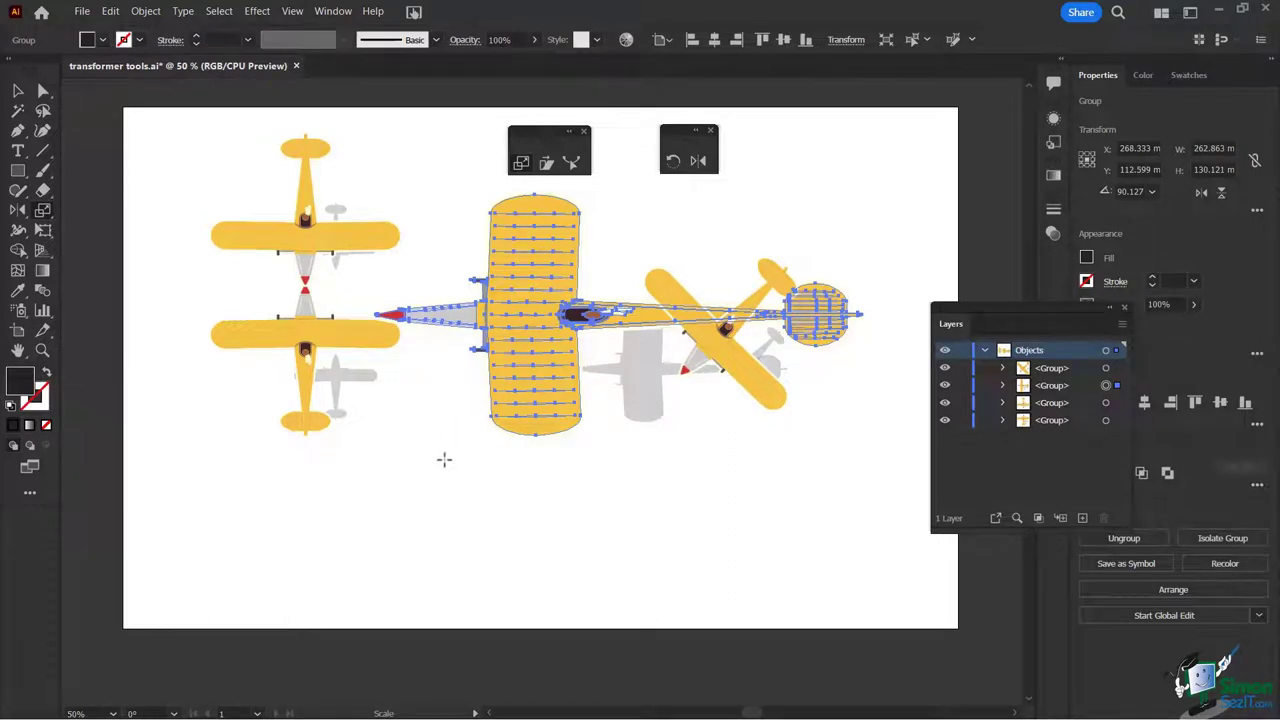
drag(429, 471, 451, 463)
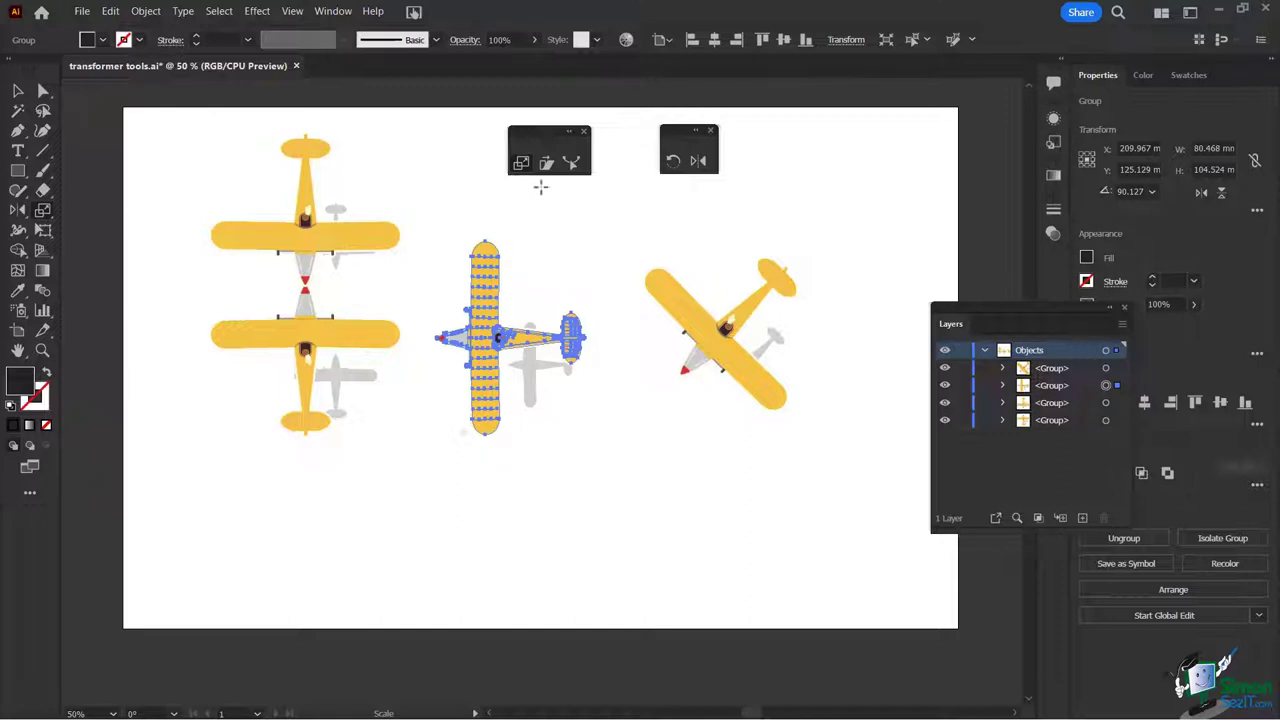
Step: Scale the middle plane uniformly by 55.47%, then drag to enlarge it to 103.929 × 95.996
double_click(521, 164)
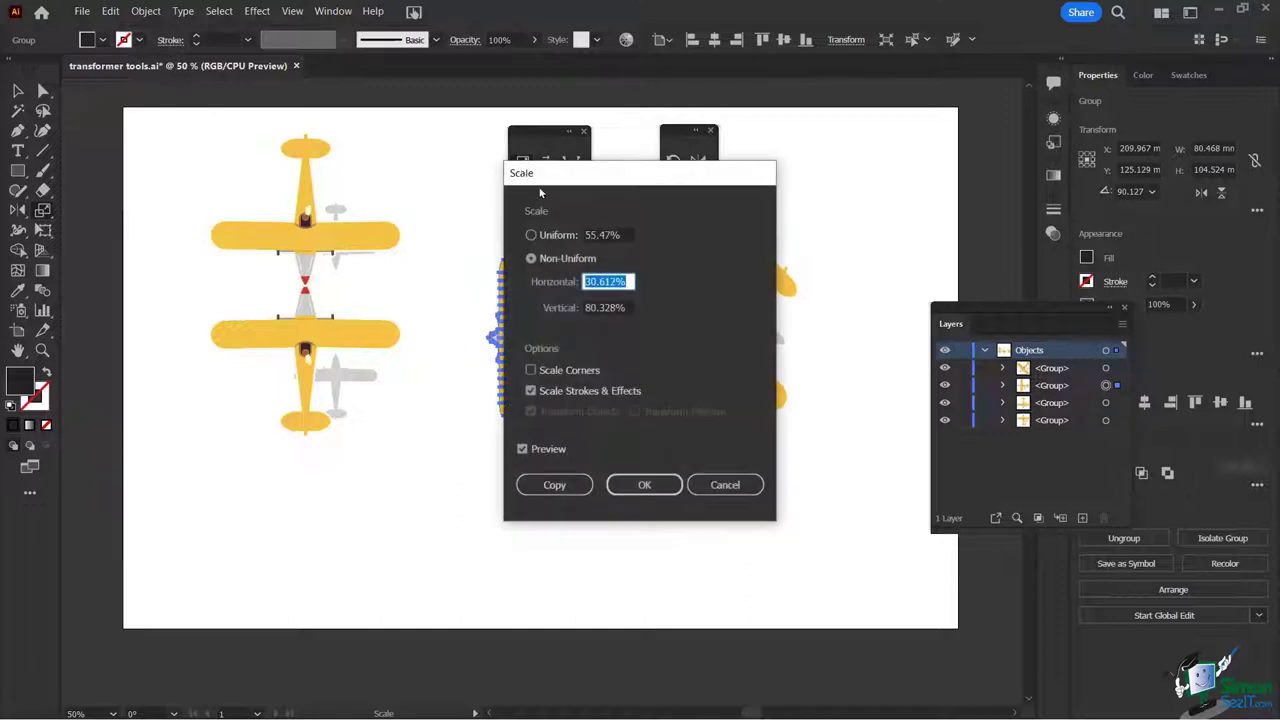
drag(614, 179, 815, 113)
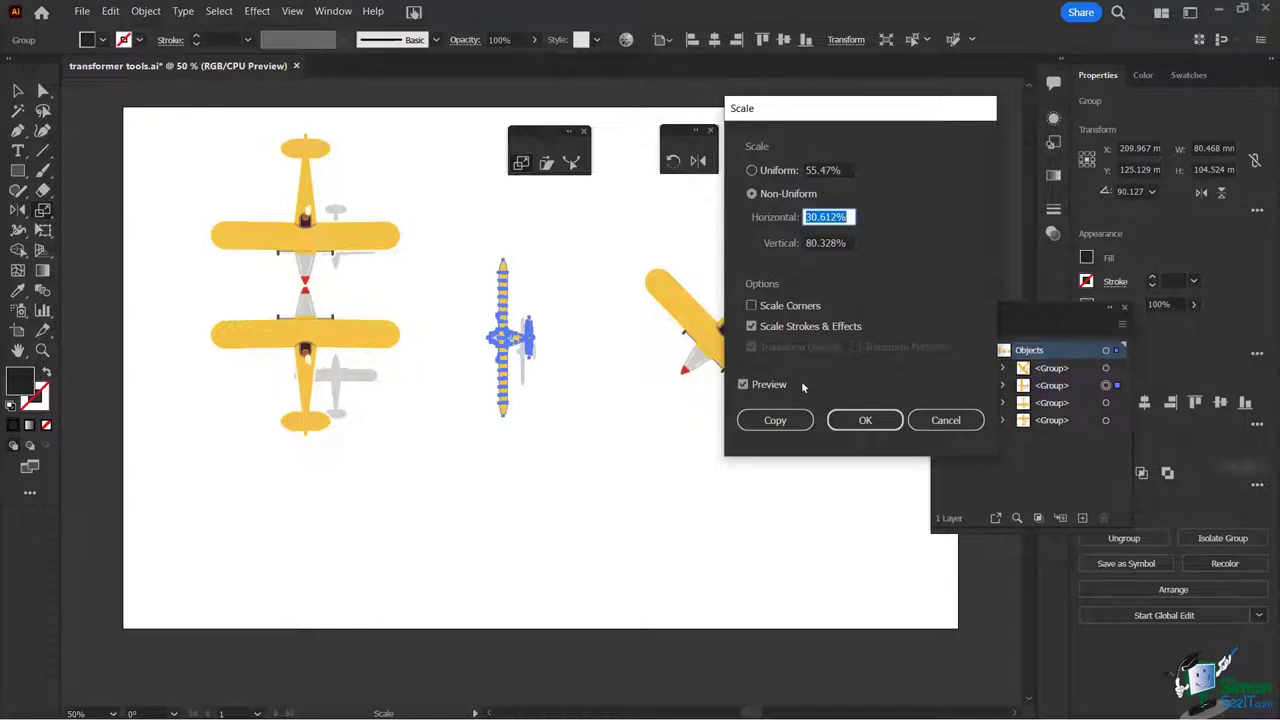
click(752, 170)
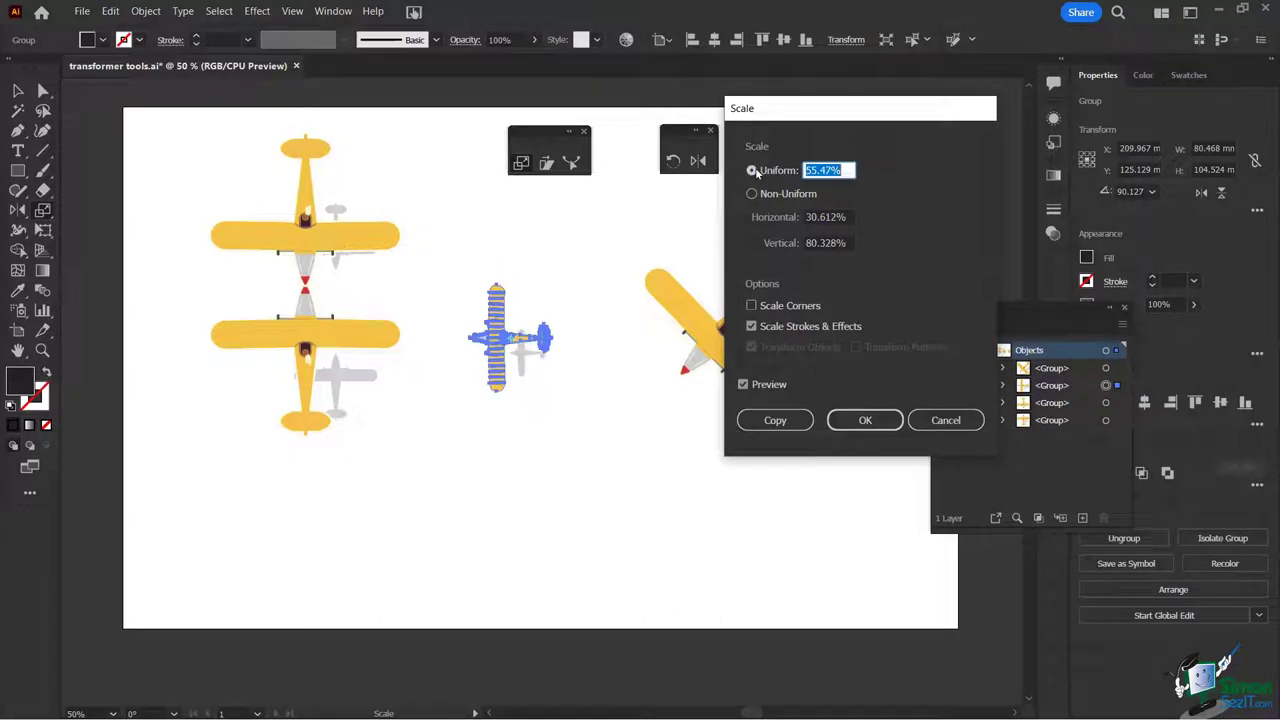
click(866, 421)
mouse_move(471, 420)
mouse_down()
mouse_move(423, 466)
mouse_move(448, 445)
mouse_move(429, 477)
mouse_move(383, 503)
mouse_move(423, 460)
mouse_move(380, 494)
mouse_move(489, 437)
mouse_up()
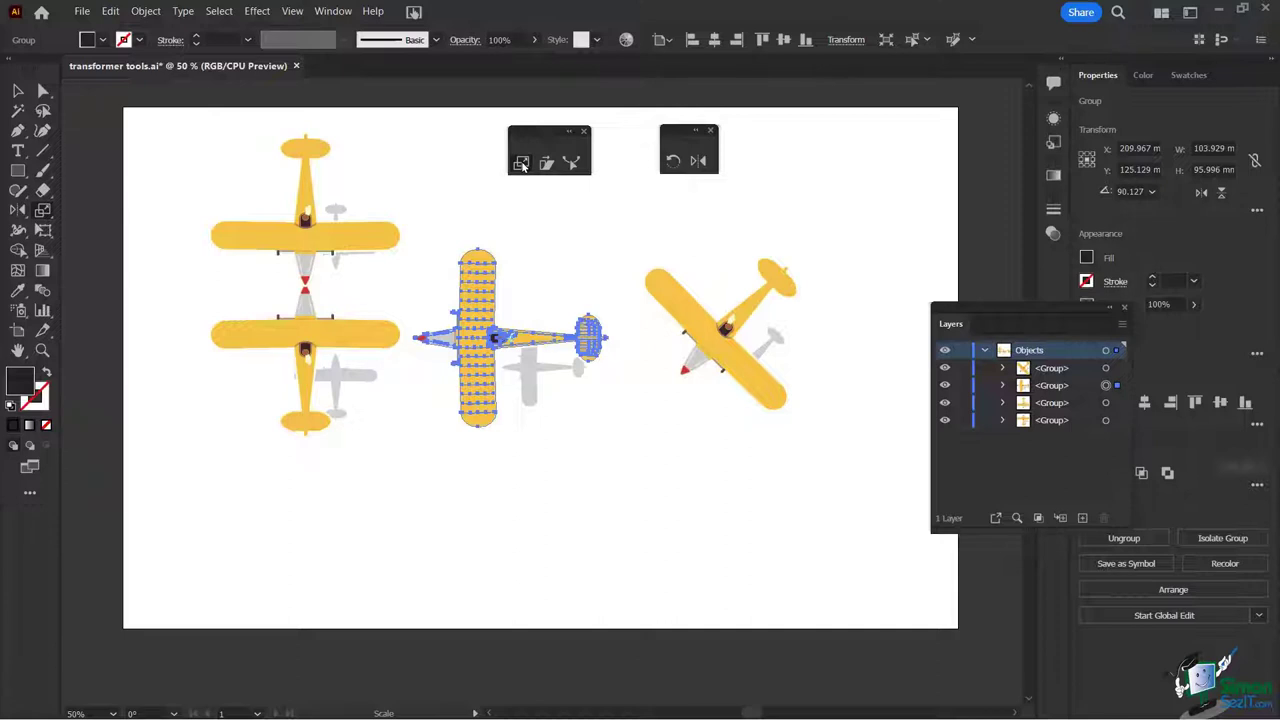
double_click(521, 165)
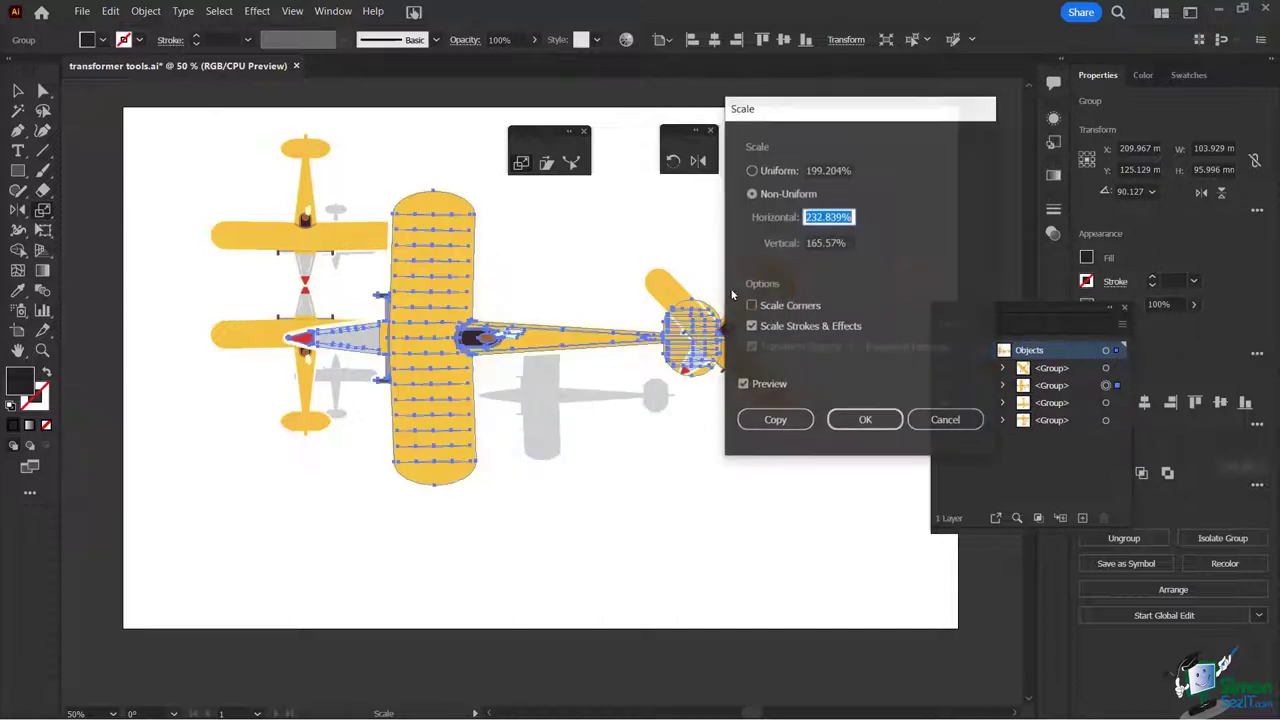
click(752, 170)
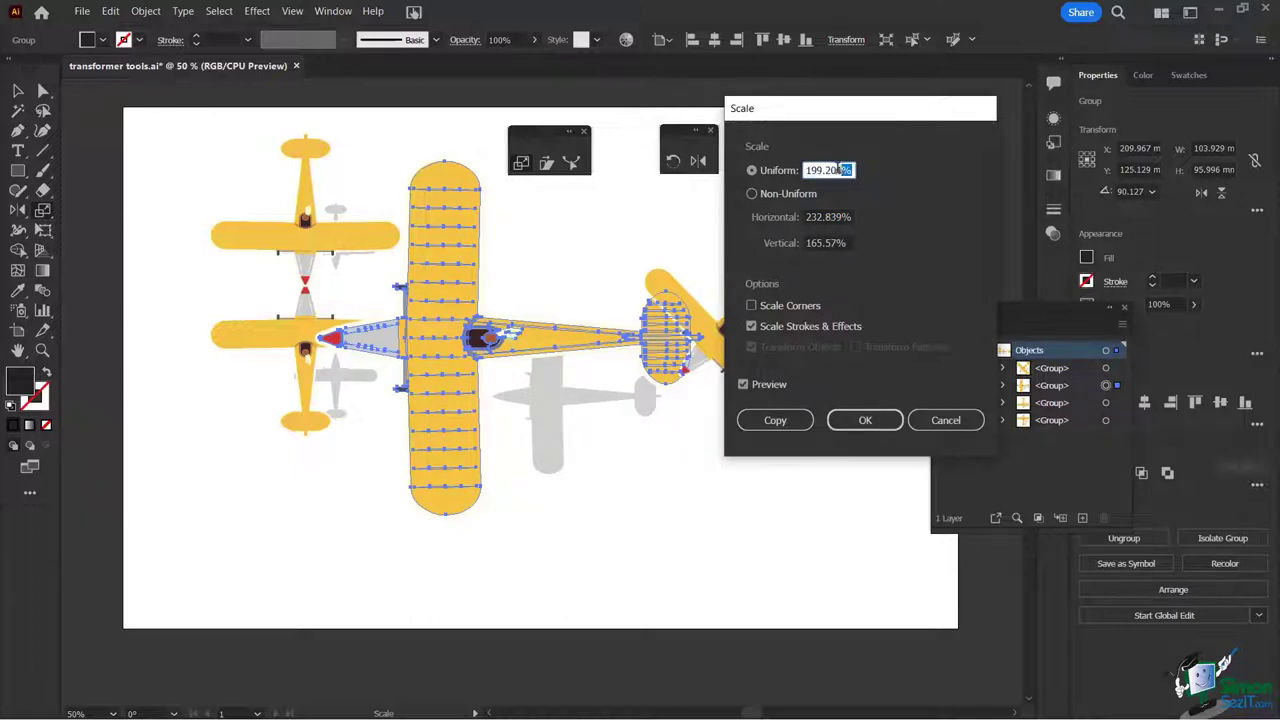
text(150)
key(Tab)
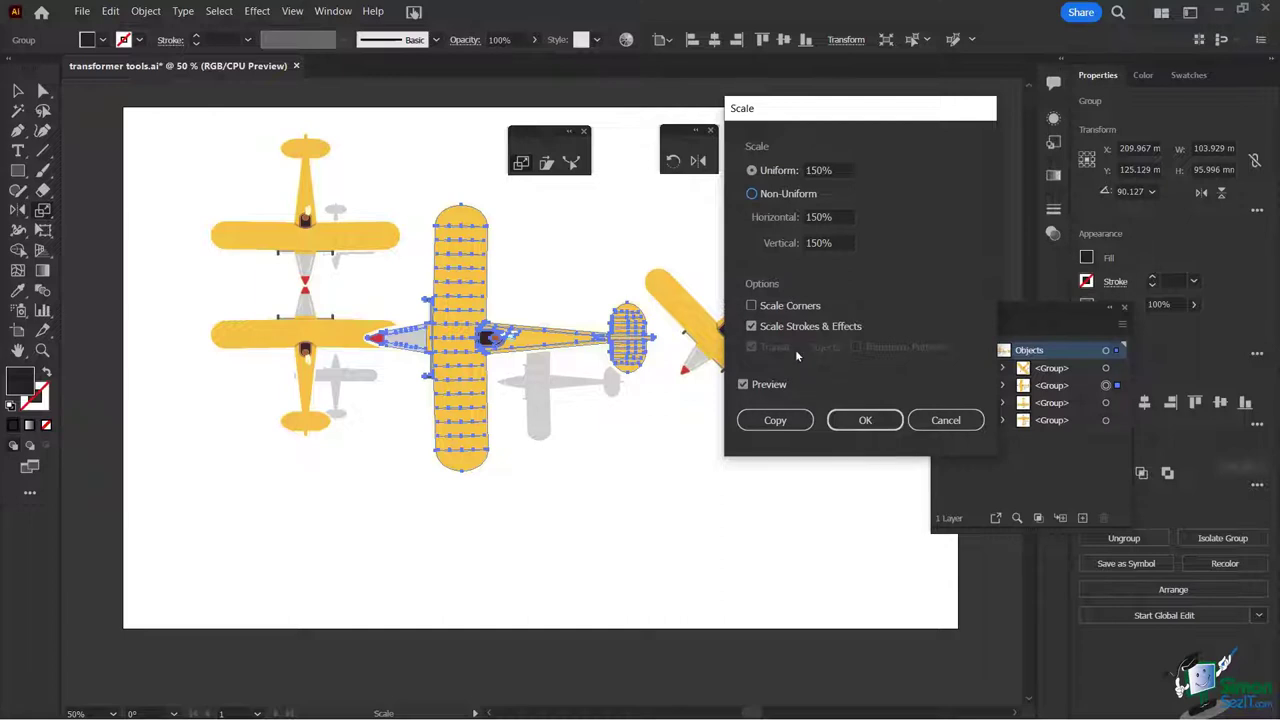
click(781, 421)
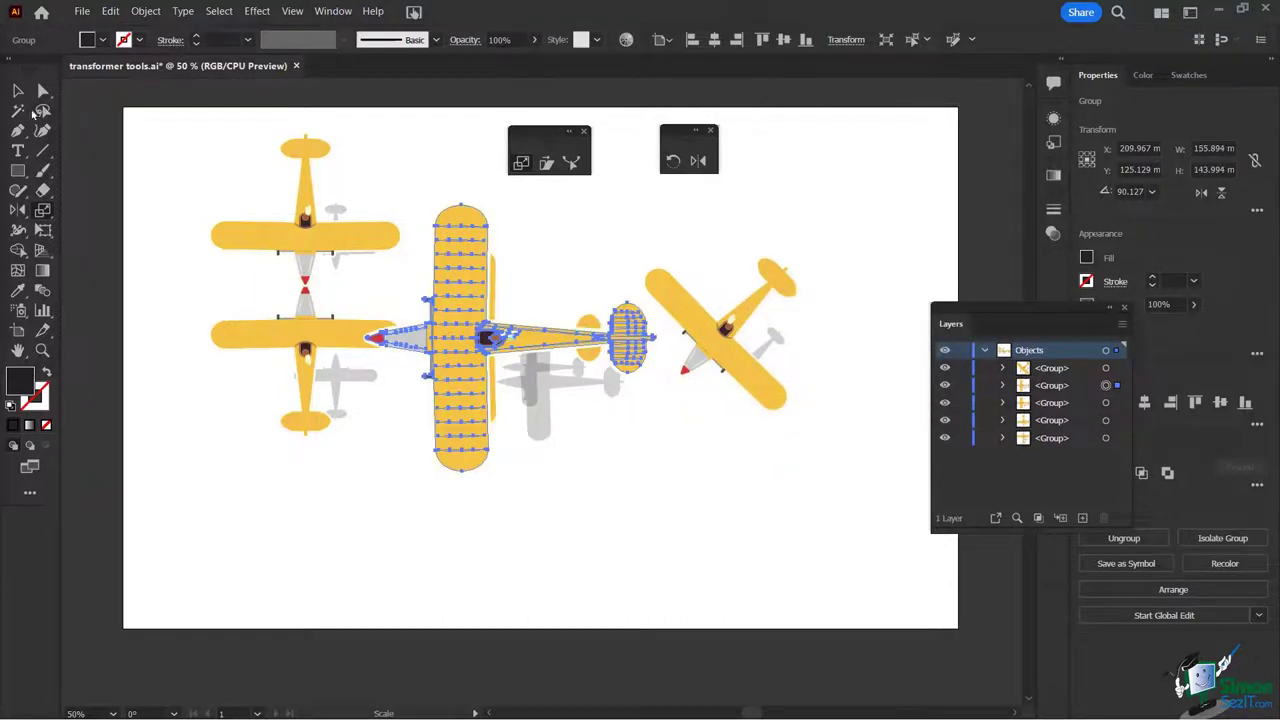
click(18, 91)
drag(471, 266, 655, 298)
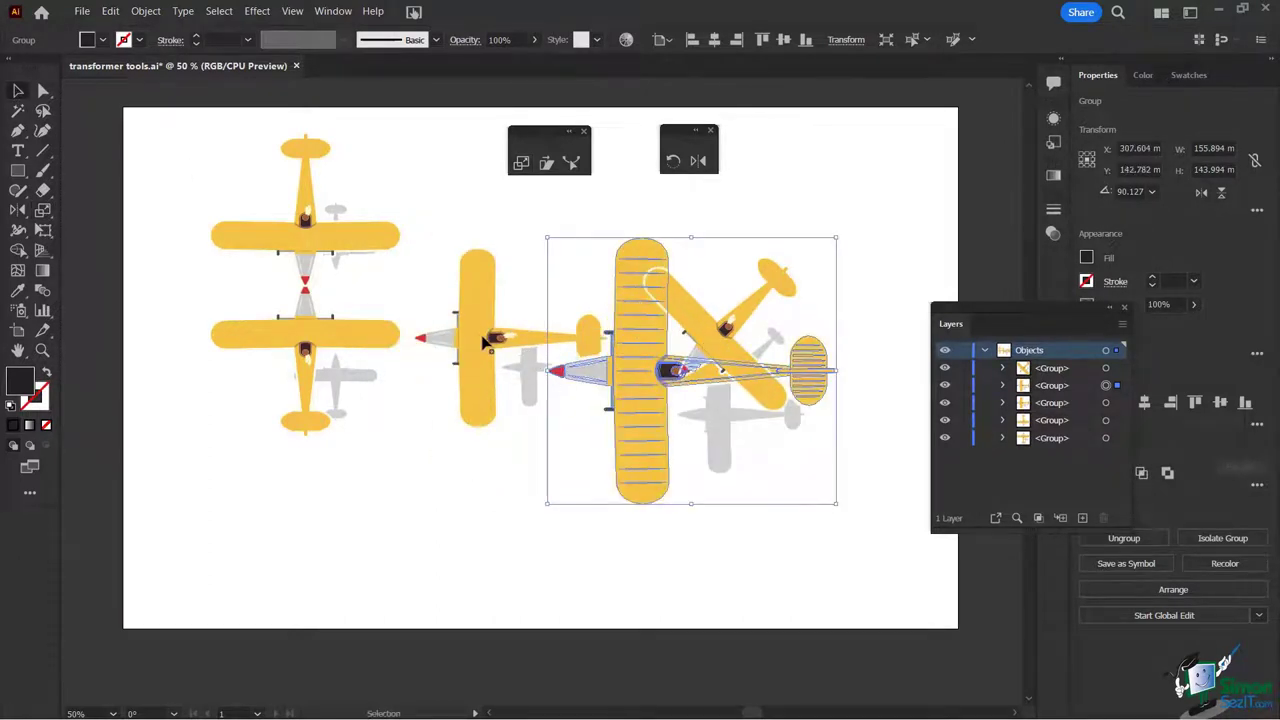
drag(635, 352, 603, 357)
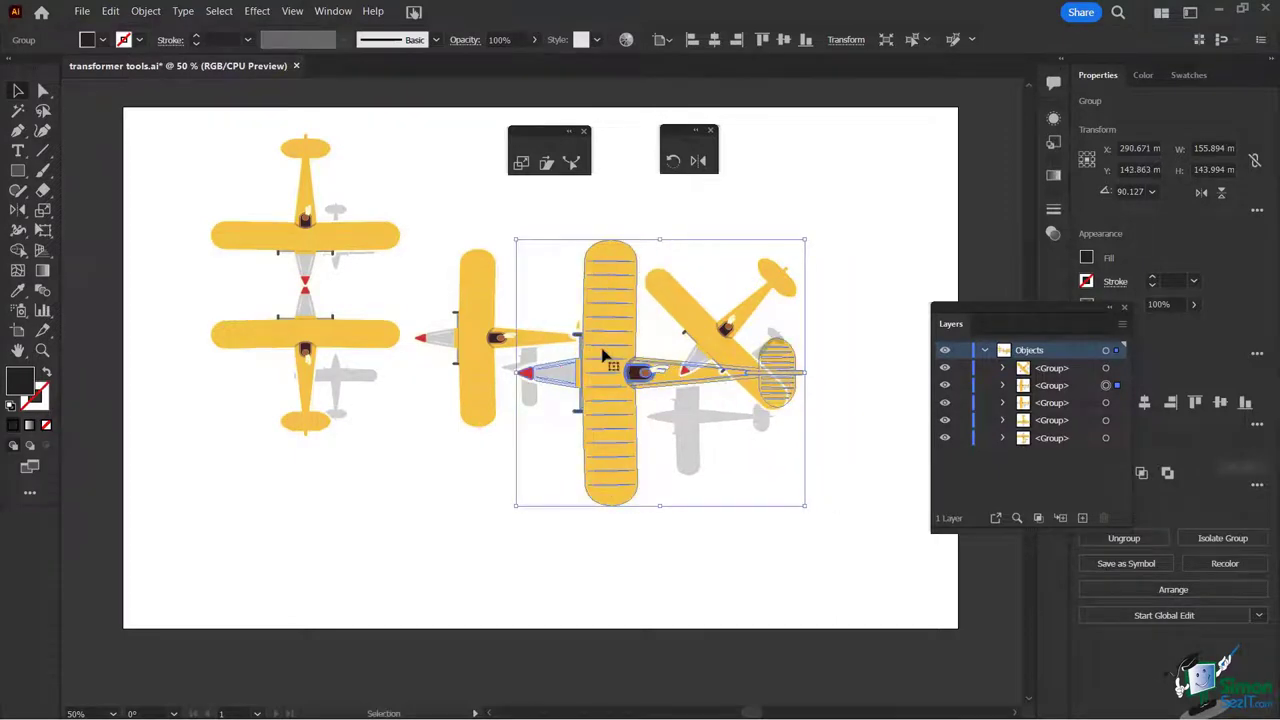
key(Delete)
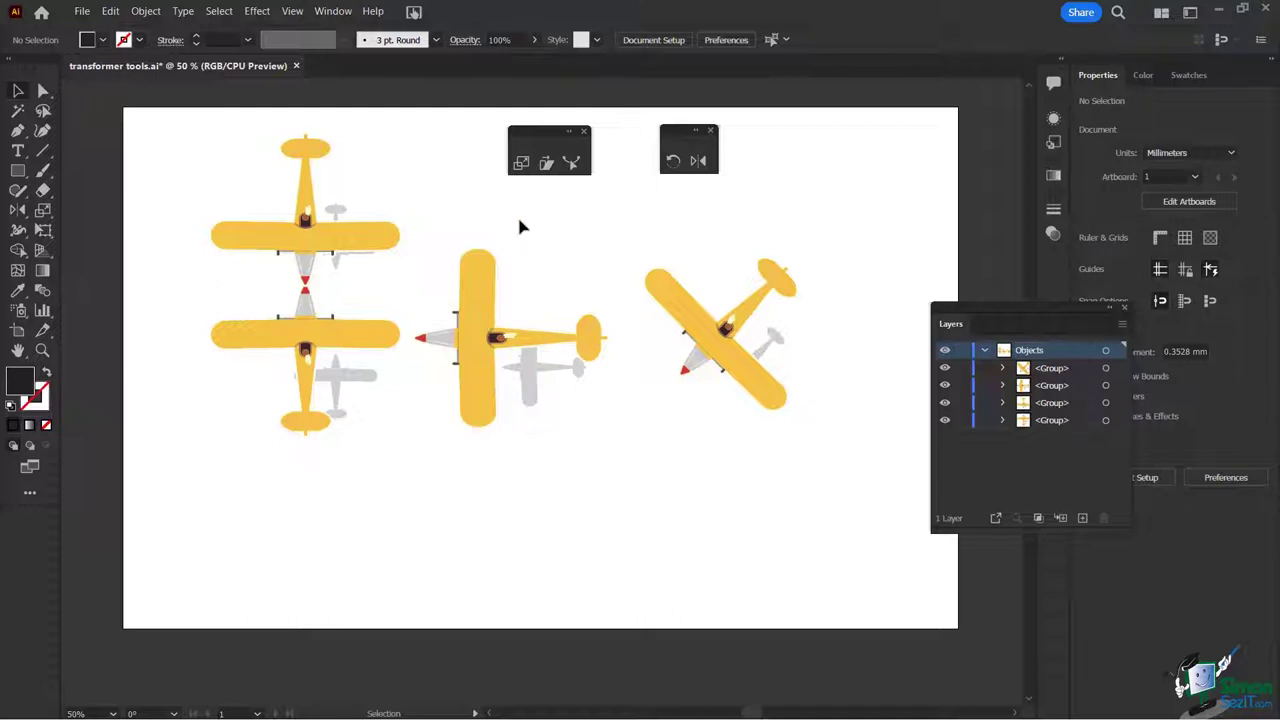
Step: Select the middle plane and skew it freehand with the Shear tool
click(546, 164)
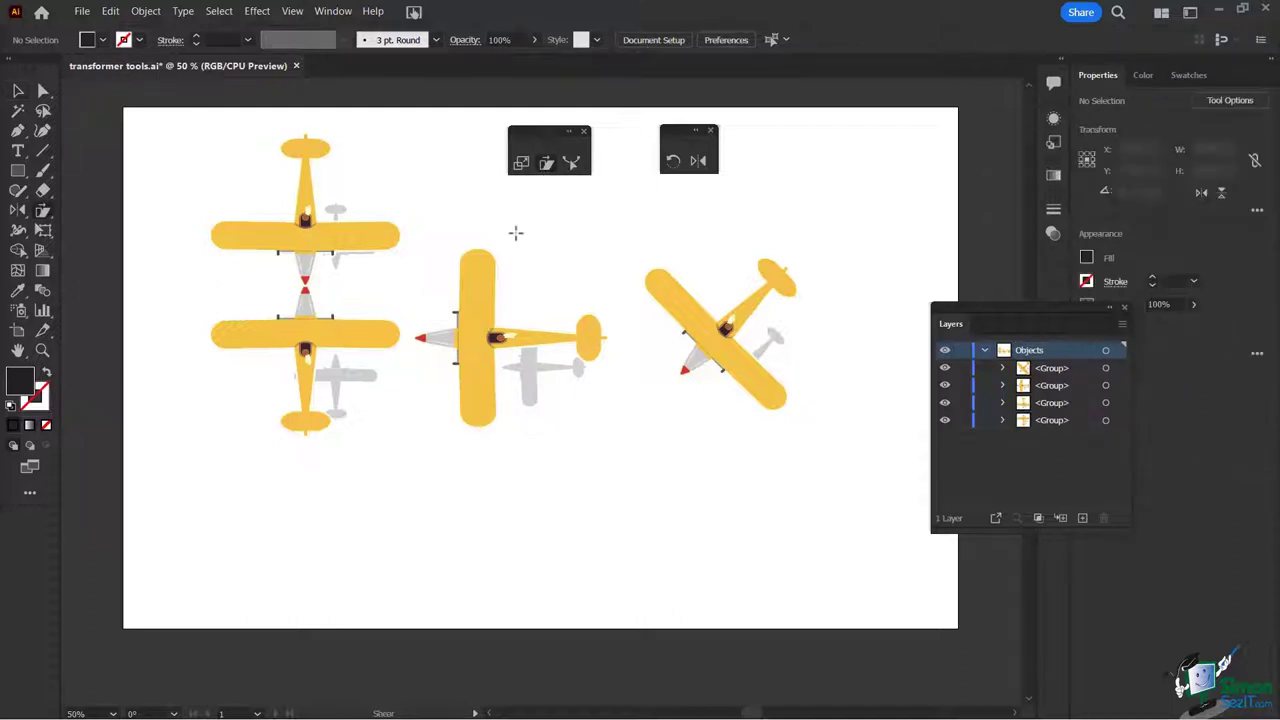
key(v)
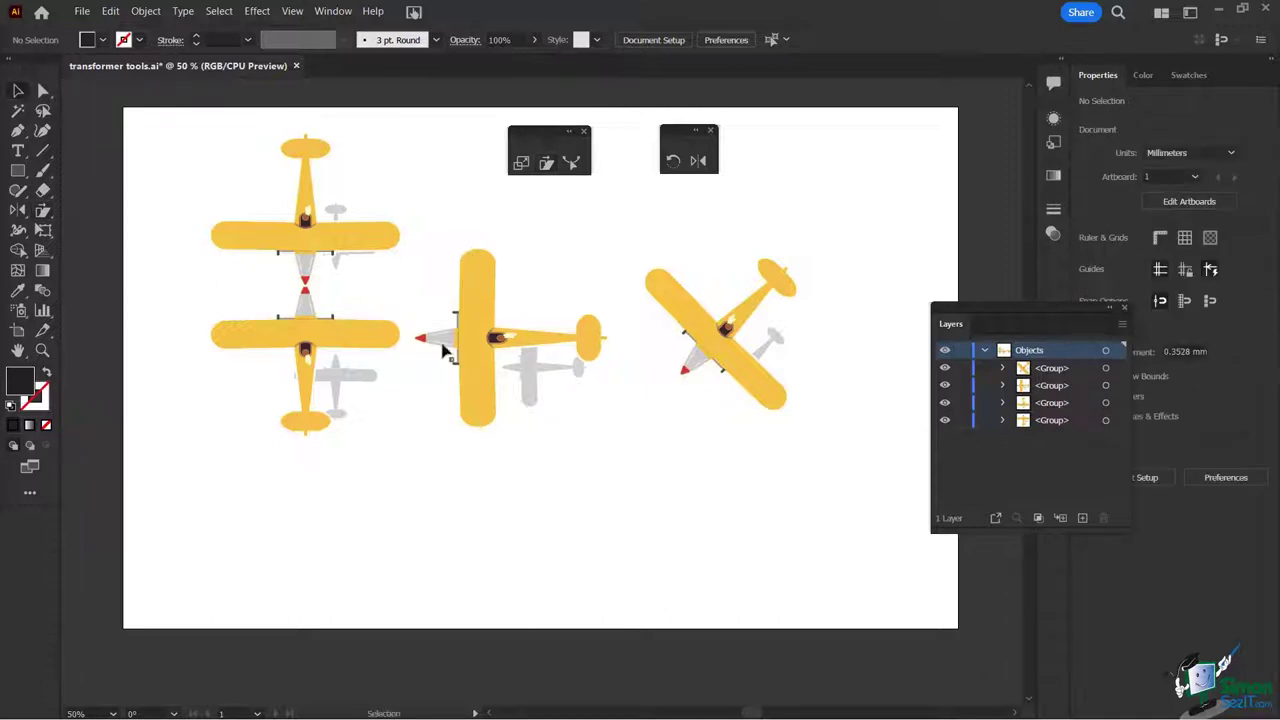
click(482, 345)
click(546, 164)
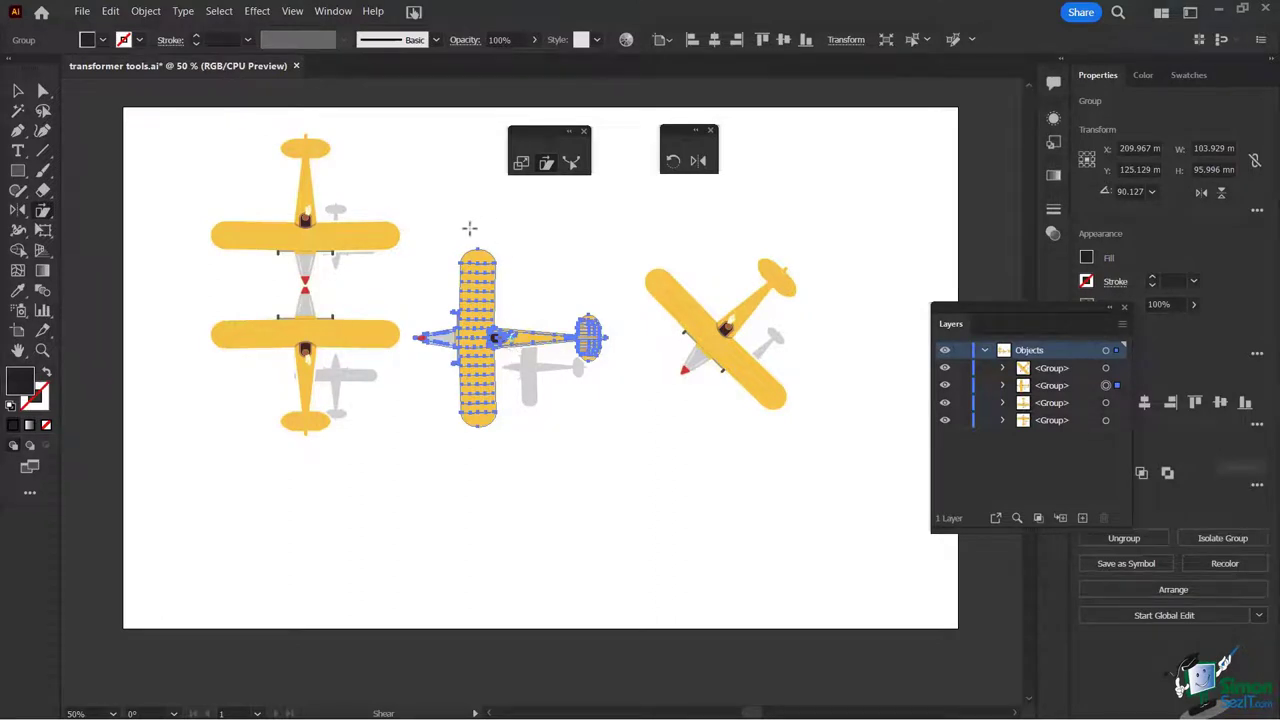
drag(471, 220, 520, 246)
Step: Deselect to inspect the sheared plane, then reselect the middle airplane for shearing
click(19, 92)
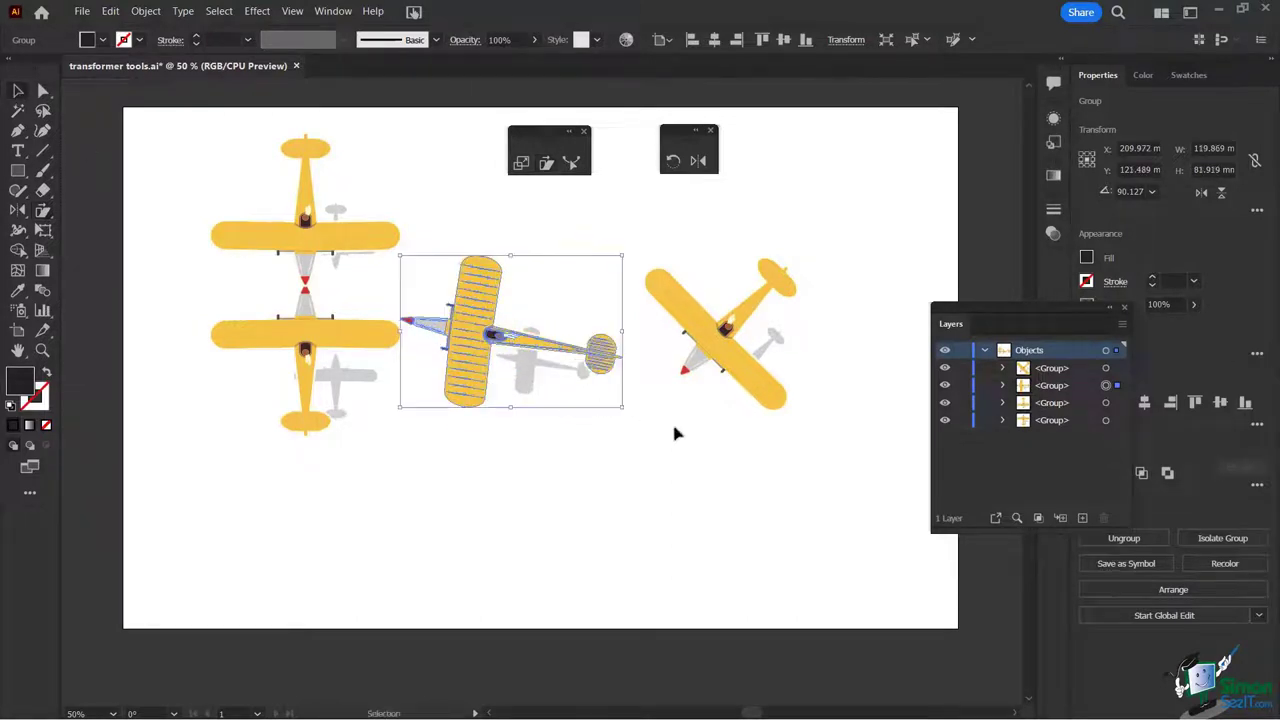
click(543, 447)
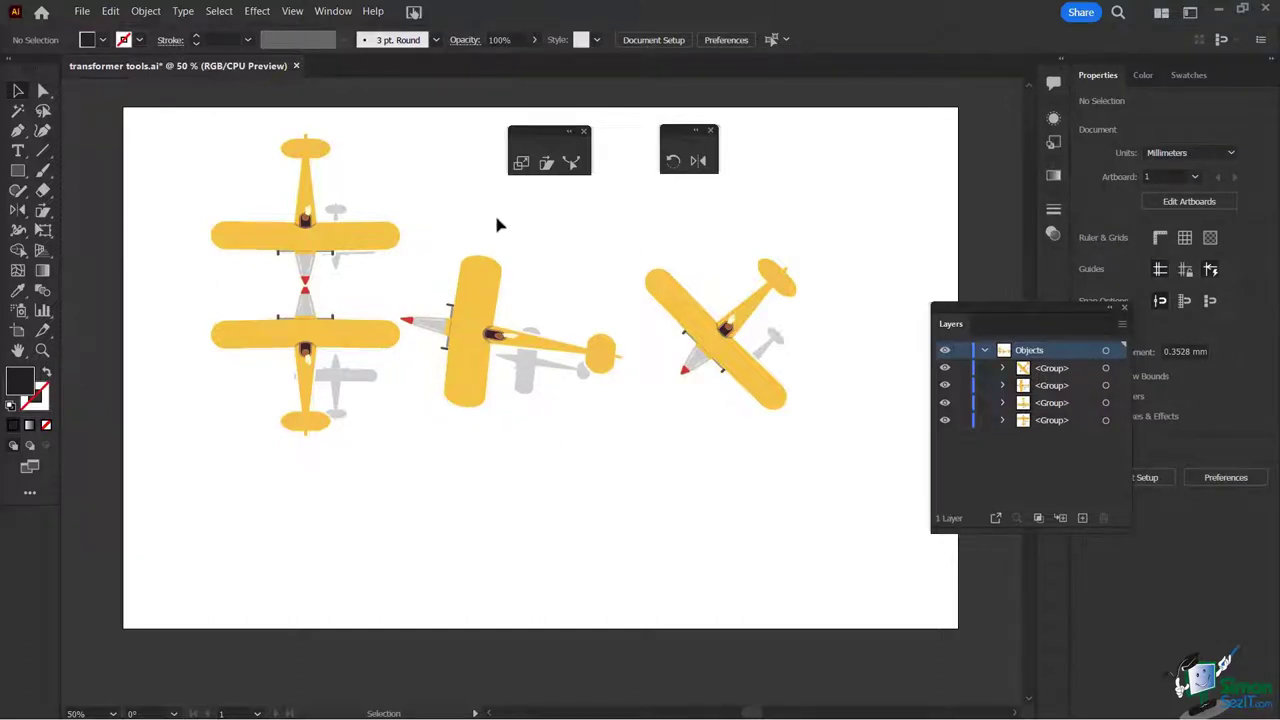
click(485, 300)
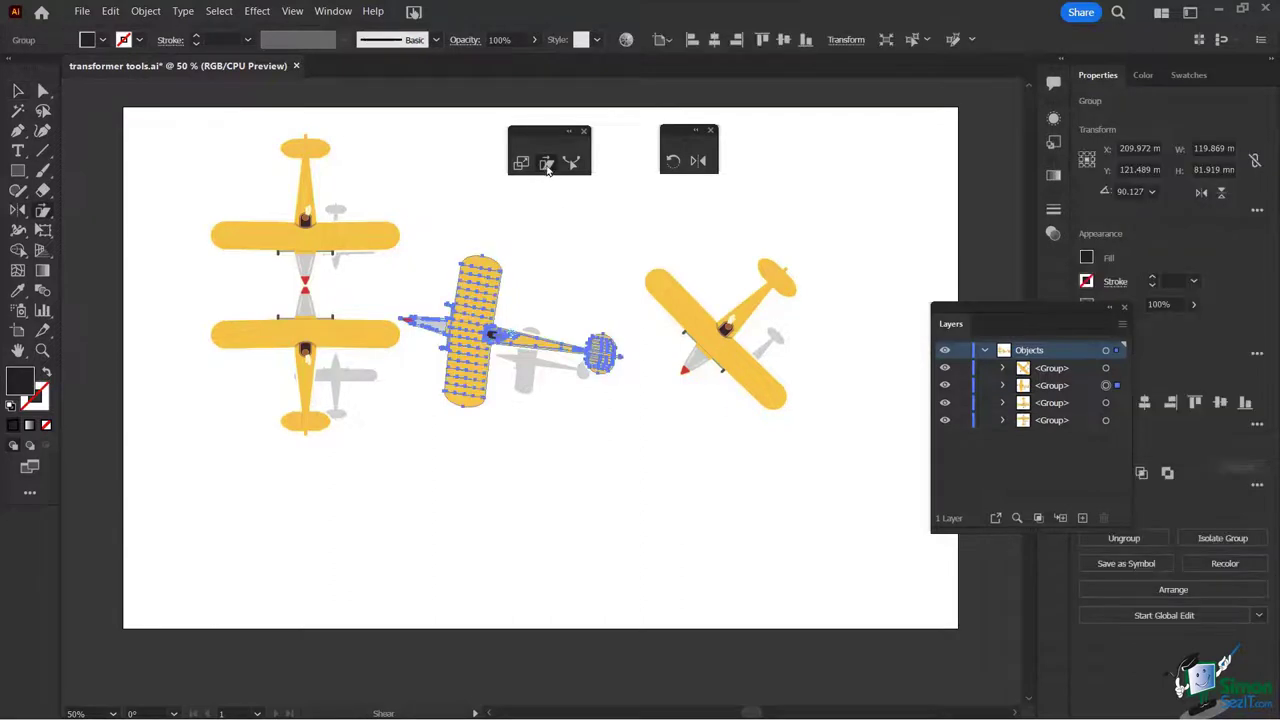
click(545, 165)
Step: Open the Shear dialog and try shear angles between 149° and 183° on the dial
double_click(545, 165)
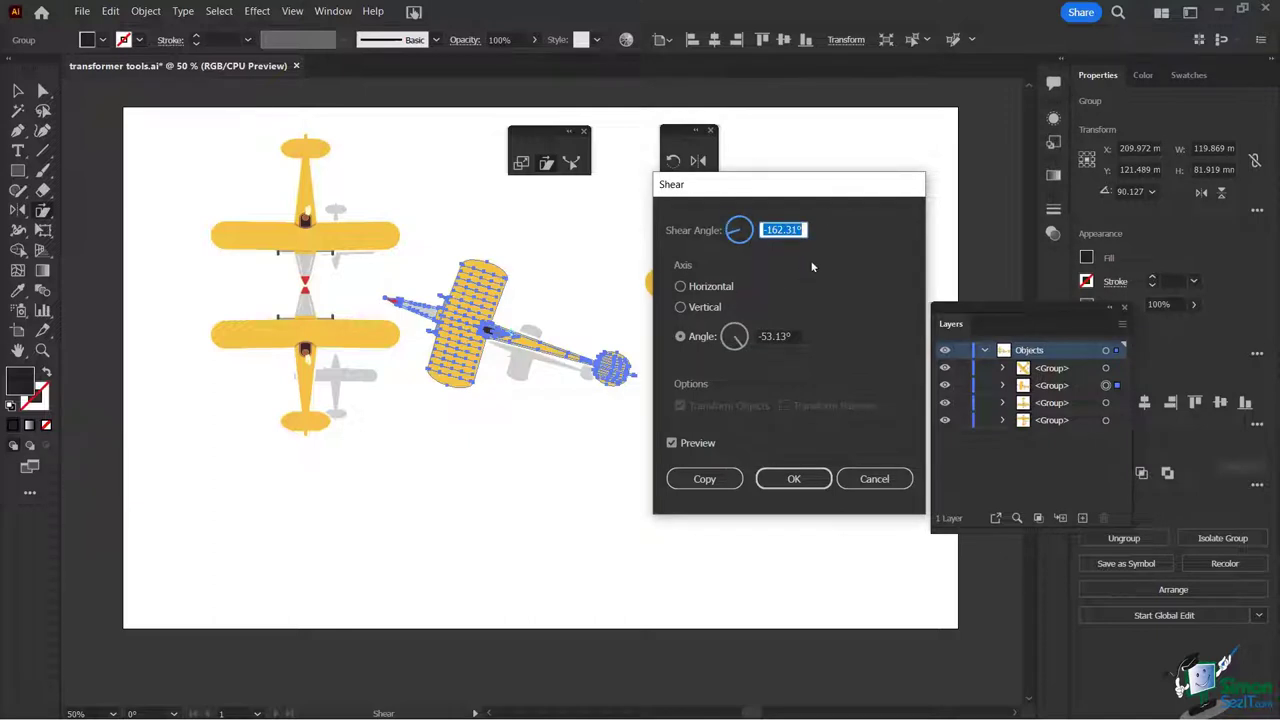
click(731, 233)
click(731, 231)
click(731, 231)
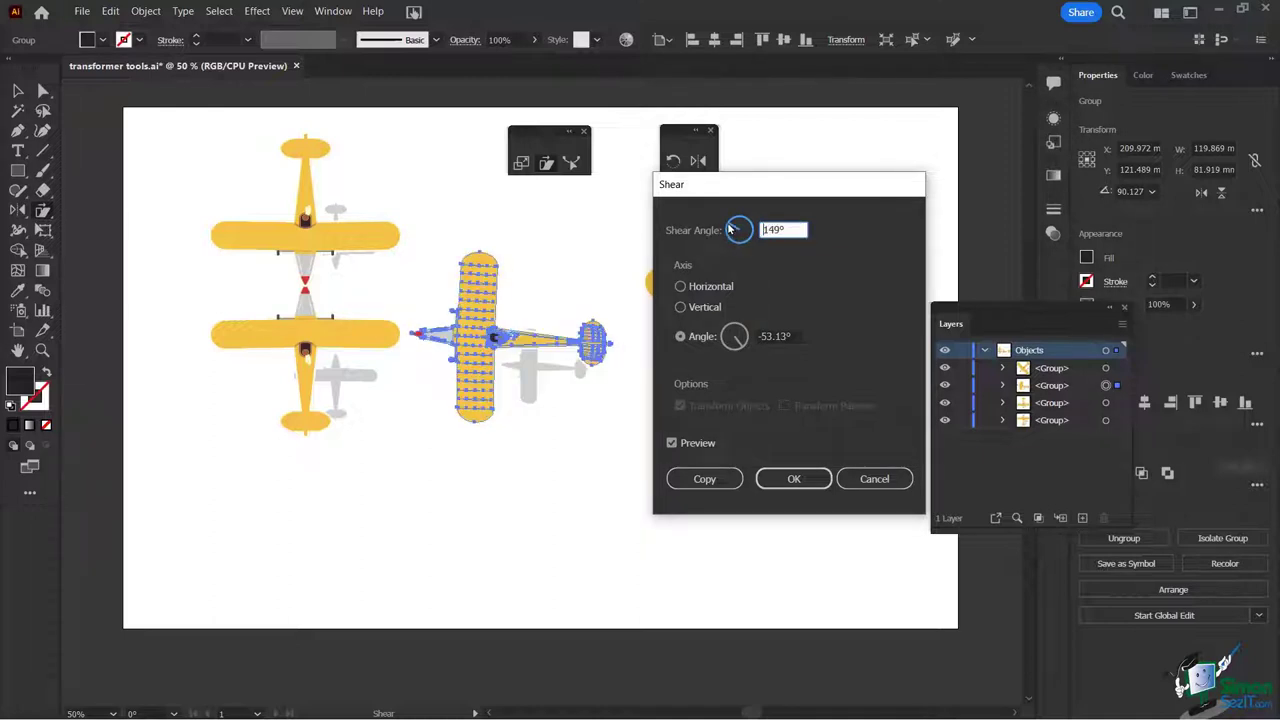
click(731, 231)
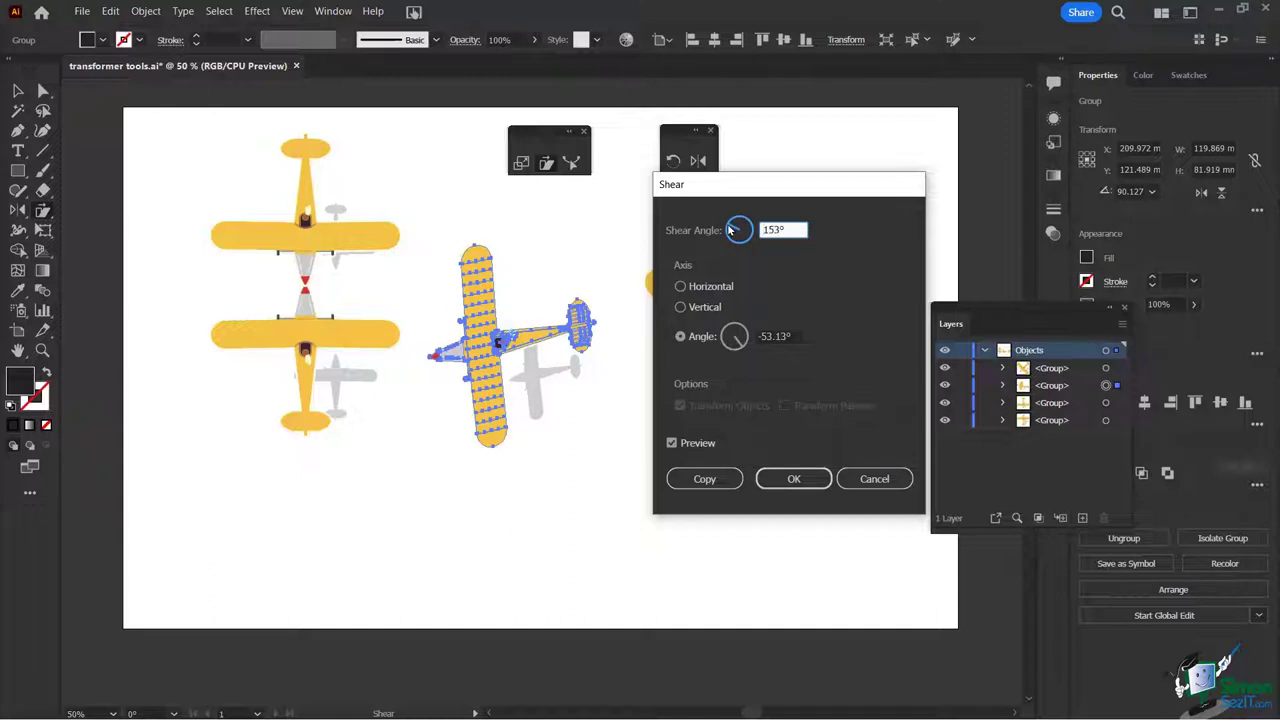
click(731, 231)
click(731, 231)
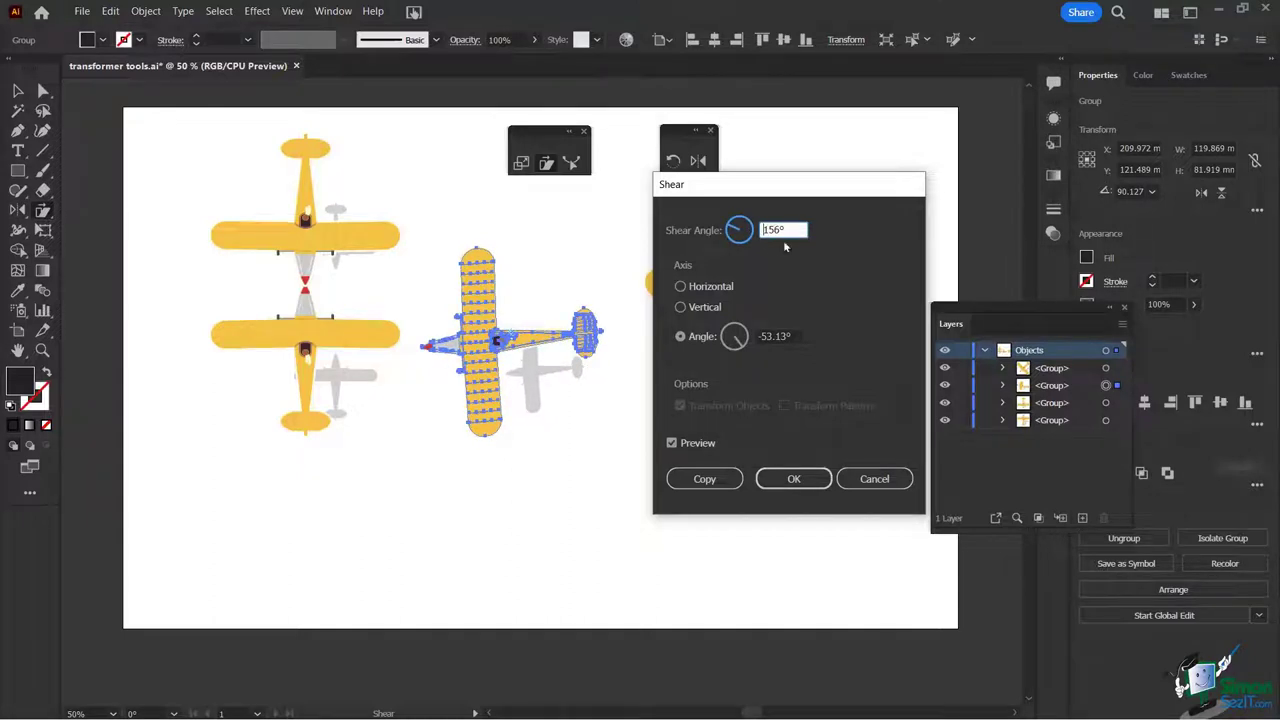
click(730, 230)
drag(730, 230, 731, 236)
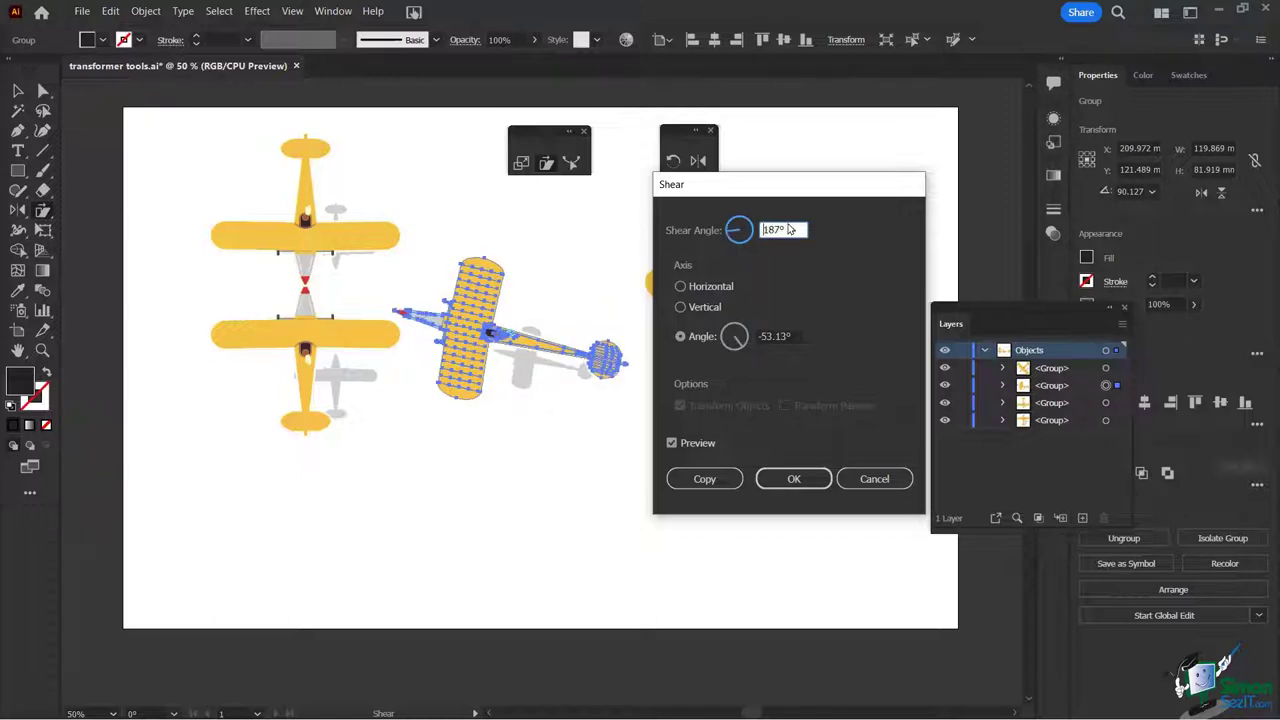
Step: Fine-tune the shear angle with arrow keys, settling at 148°
double_click(773, 230)
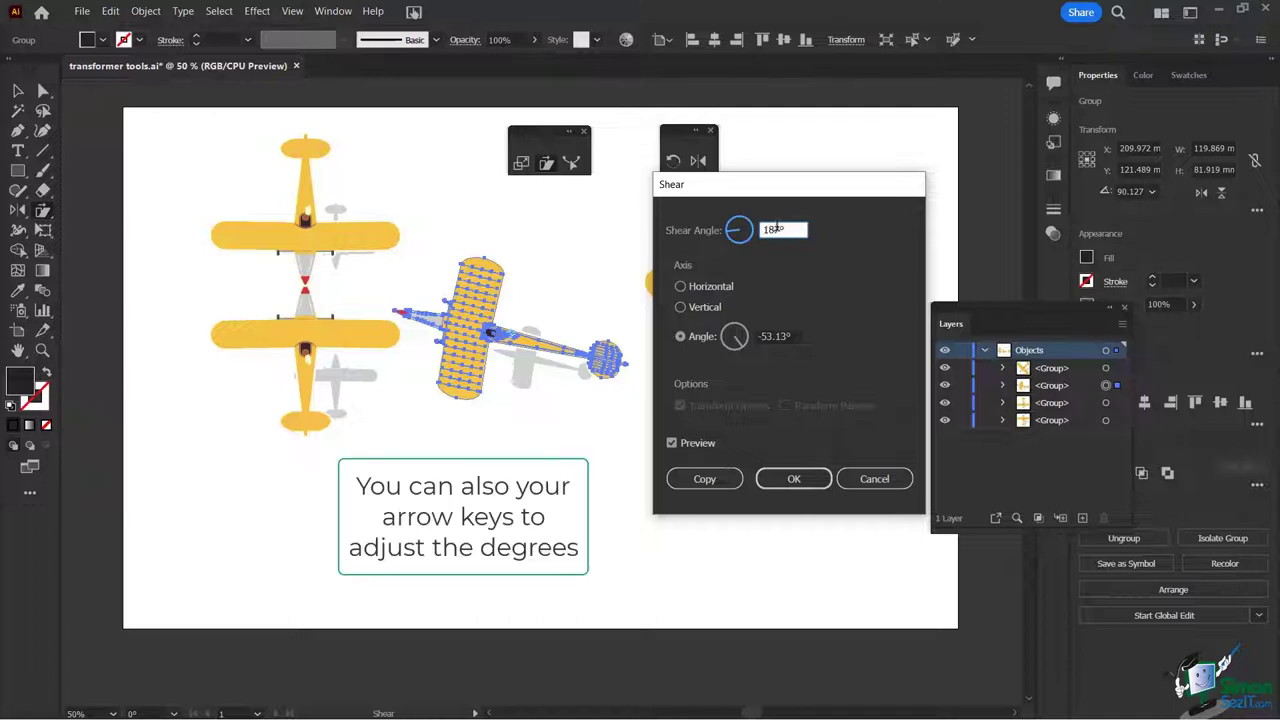
key(Up)
key(Up)
key(Up)
key(Up)
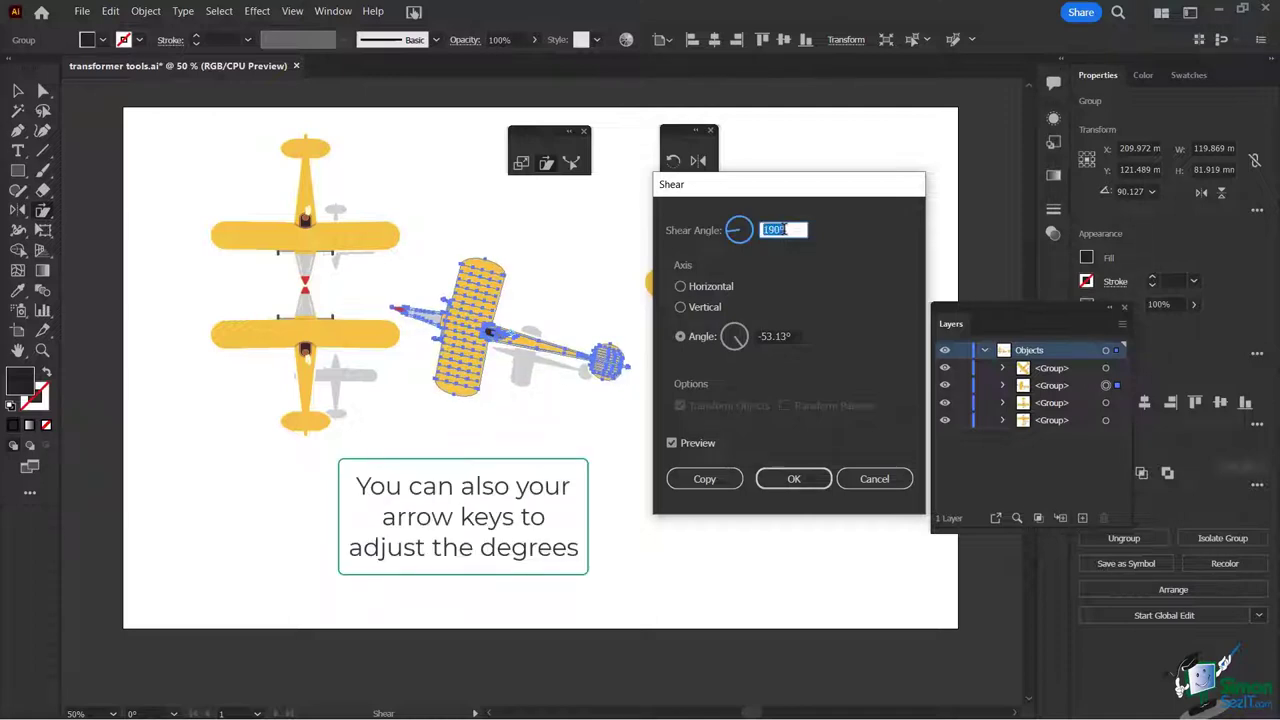
key(Up)
key(Up)
key(Up)
key(Up)
key(Up)
key(Up)
key(Up)
key(Up)
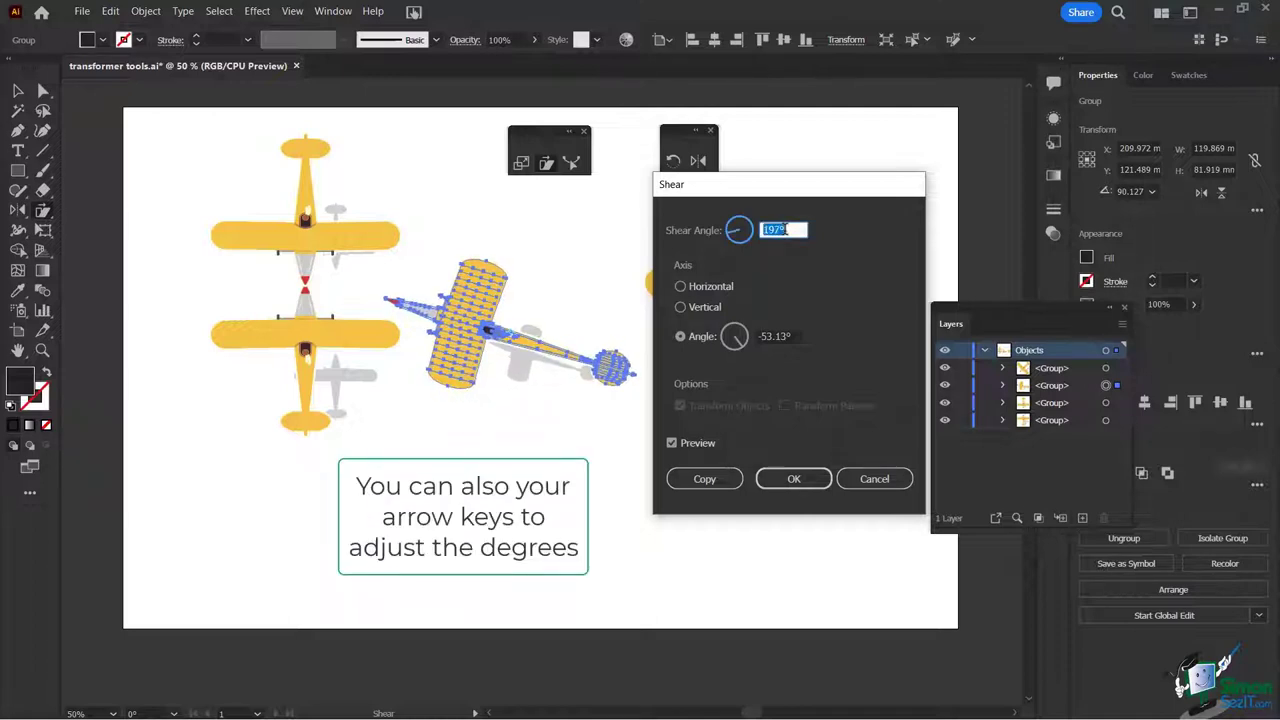
key(Down)
key(Down)
key(Down)
key(Down)
key(Down)
key(Down)
key(Down)
key(Down)
key(Down)
key(Down)
key(Down)
key(Down)
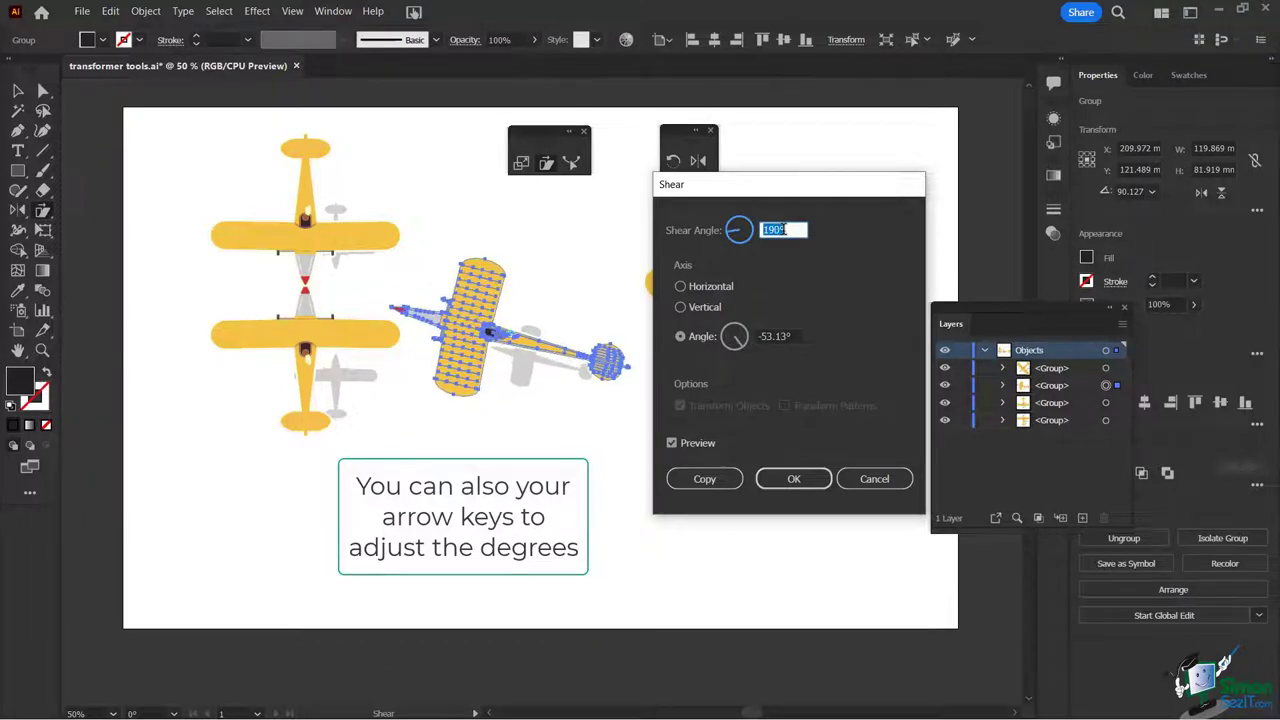
key(Down)
key(Down)
key(Down)
key(Down)
key(Down)
key(Down)
key(Down)
key(Down)
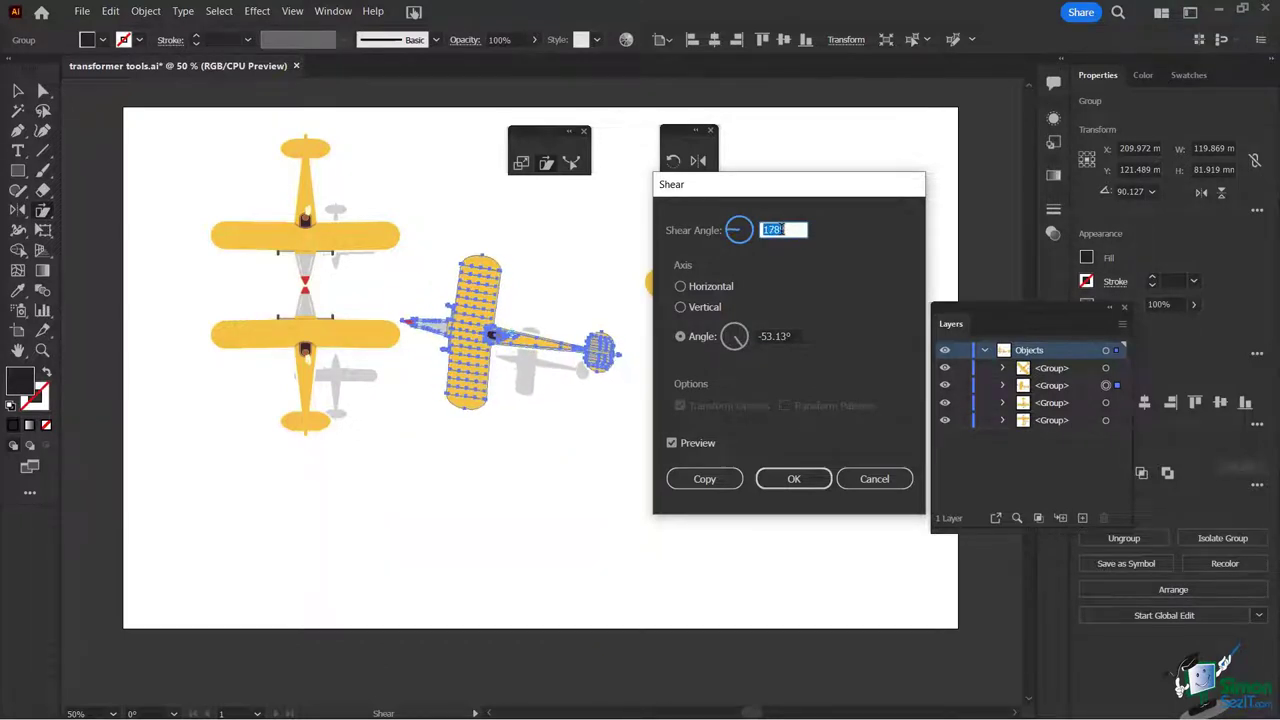
key(Down)
key(Down)
key(Down)
key(Down)
key(Down)
key(Down)
key(Down)
key(Down)
key(Down)
key(Down)
key(Down)
key(Down)
key(Down)
key(Down)
key(Down)
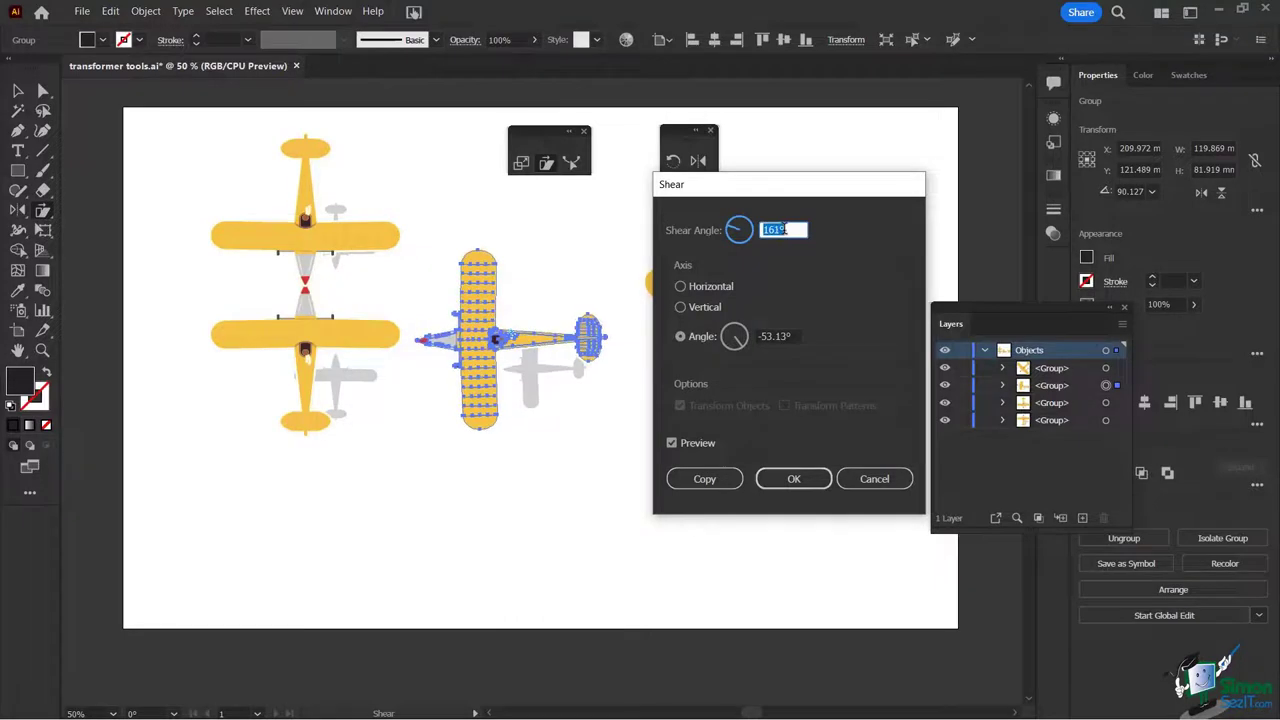
key(Down)
key(Down)
key(Down)
key(Down)
key(Down)
key(Down)
key(Down)
key(Down)
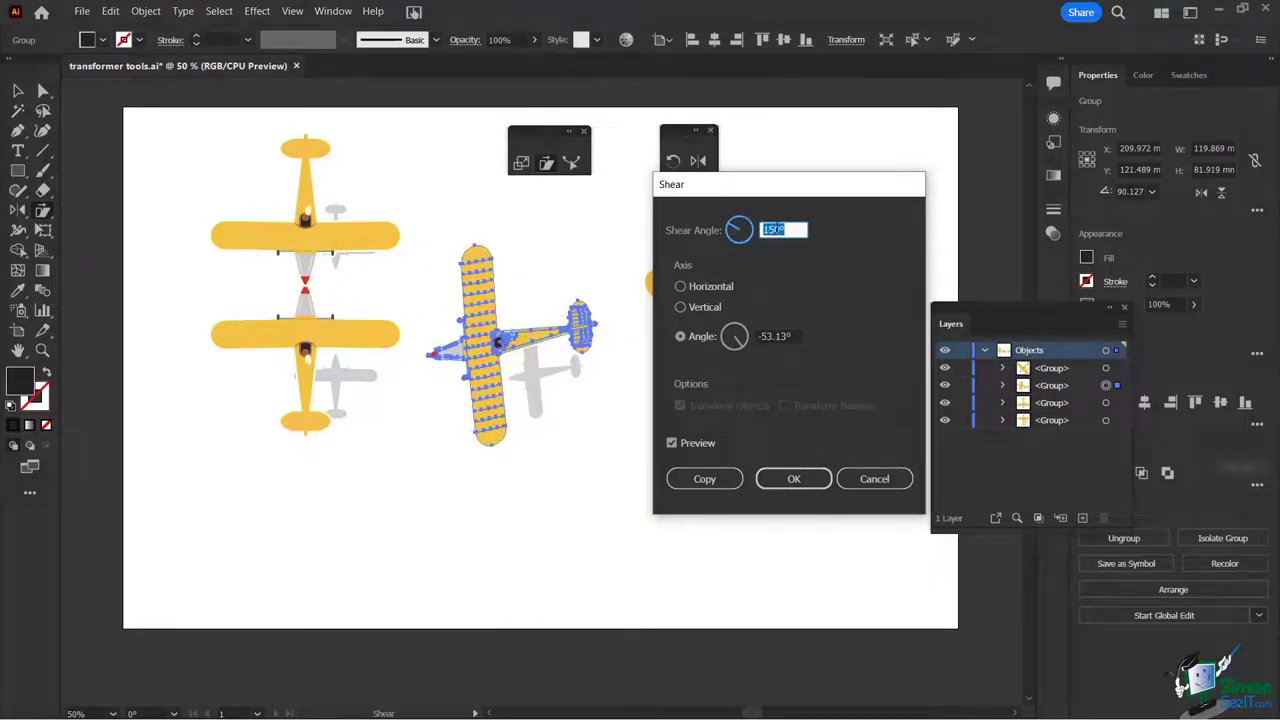
key(Down)
key(Down)
key(Down)
key(Down)
key(Up)
key(Up)
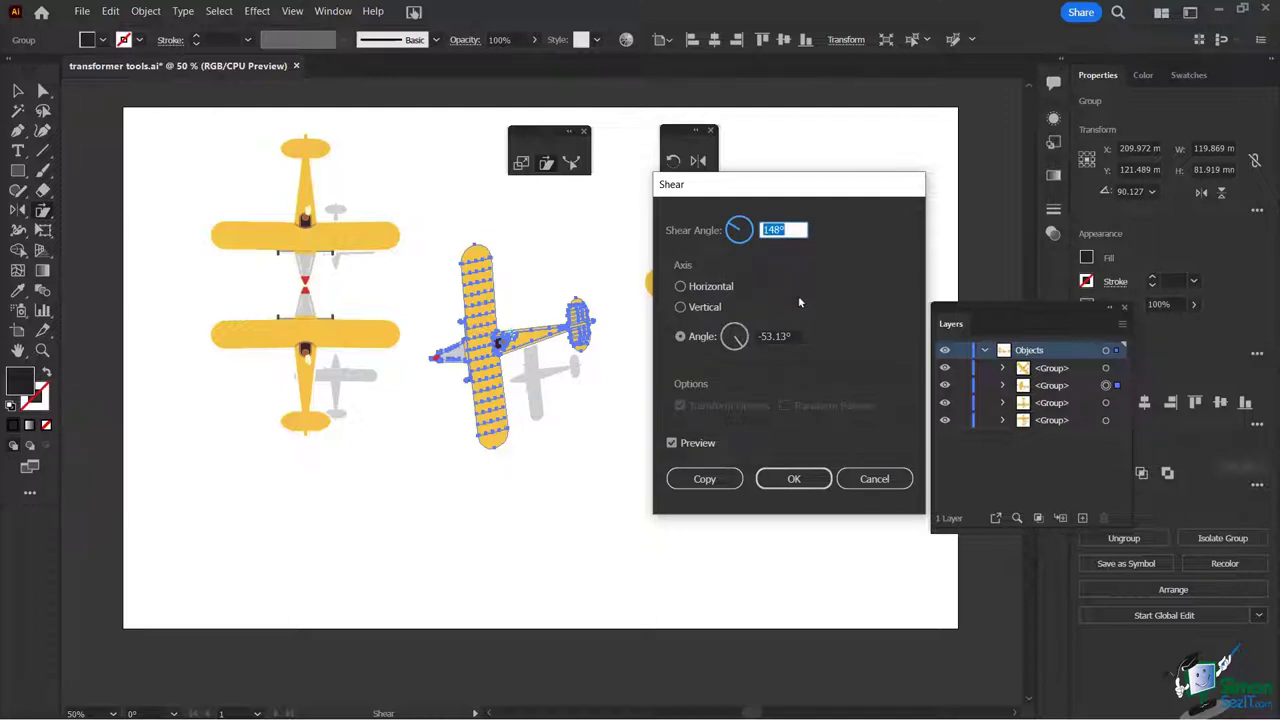
Step: Turn the shear axis angle to 334°, compare vertical and horizontal axes, choose Horizontal
click(742, 343)
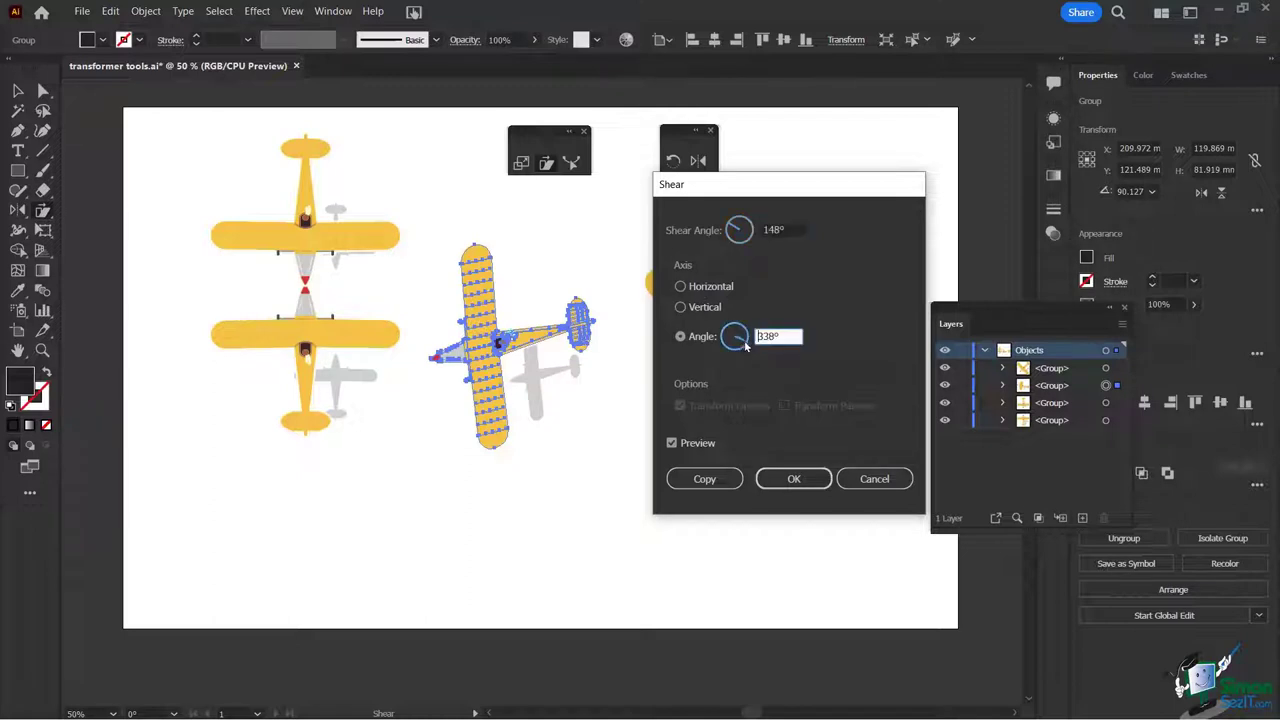
drag(745, 342, 735, 348)
click(681, 287)
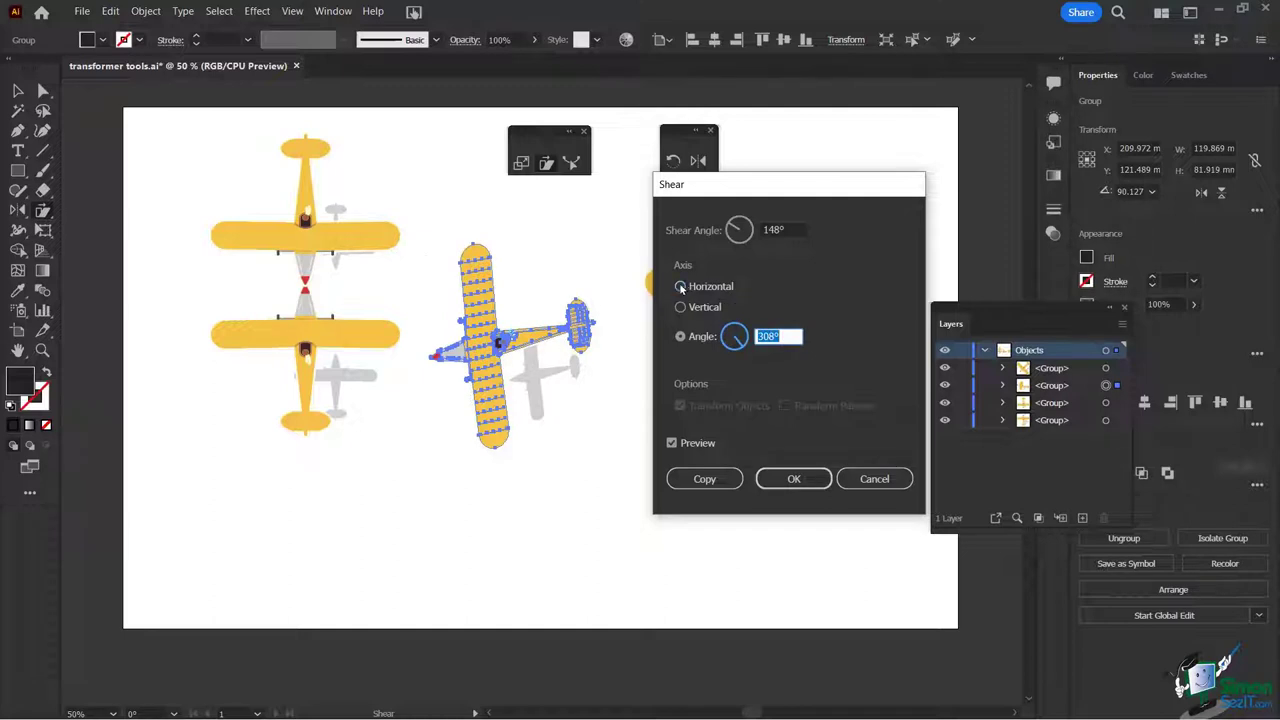
click(681, 308)
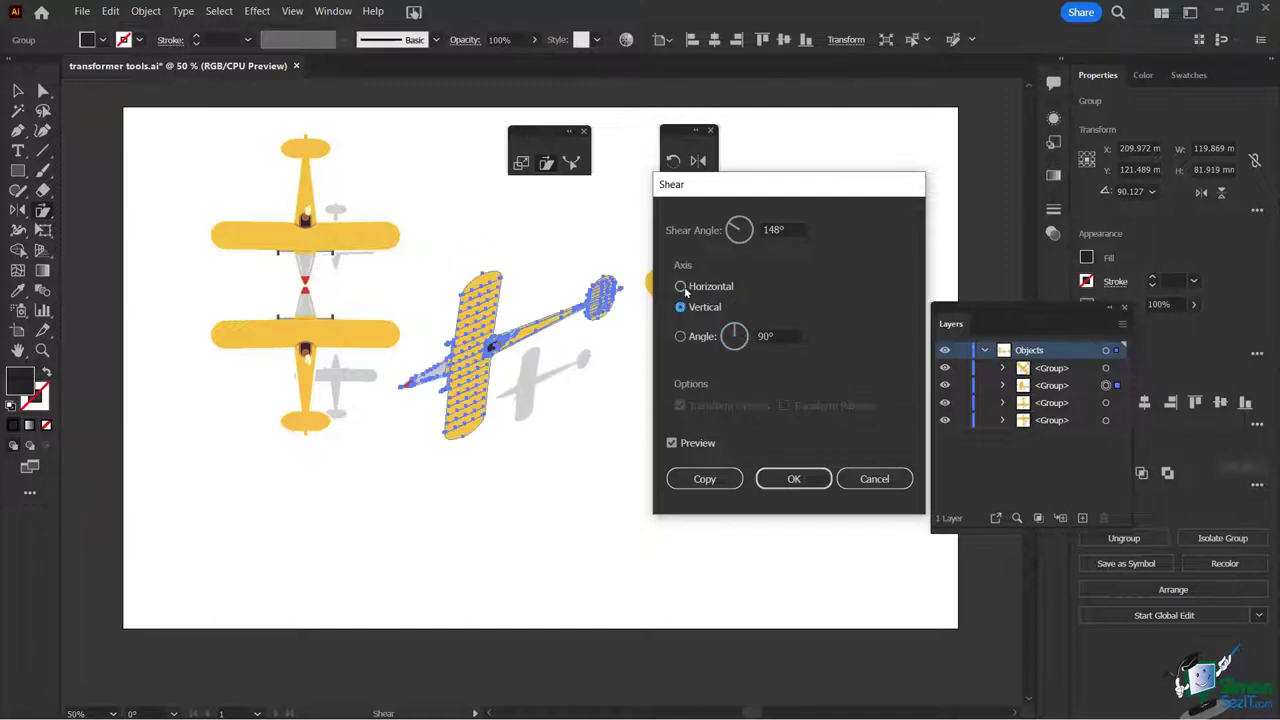
click(681, 287)
click(681, 307)
click(681, 287)
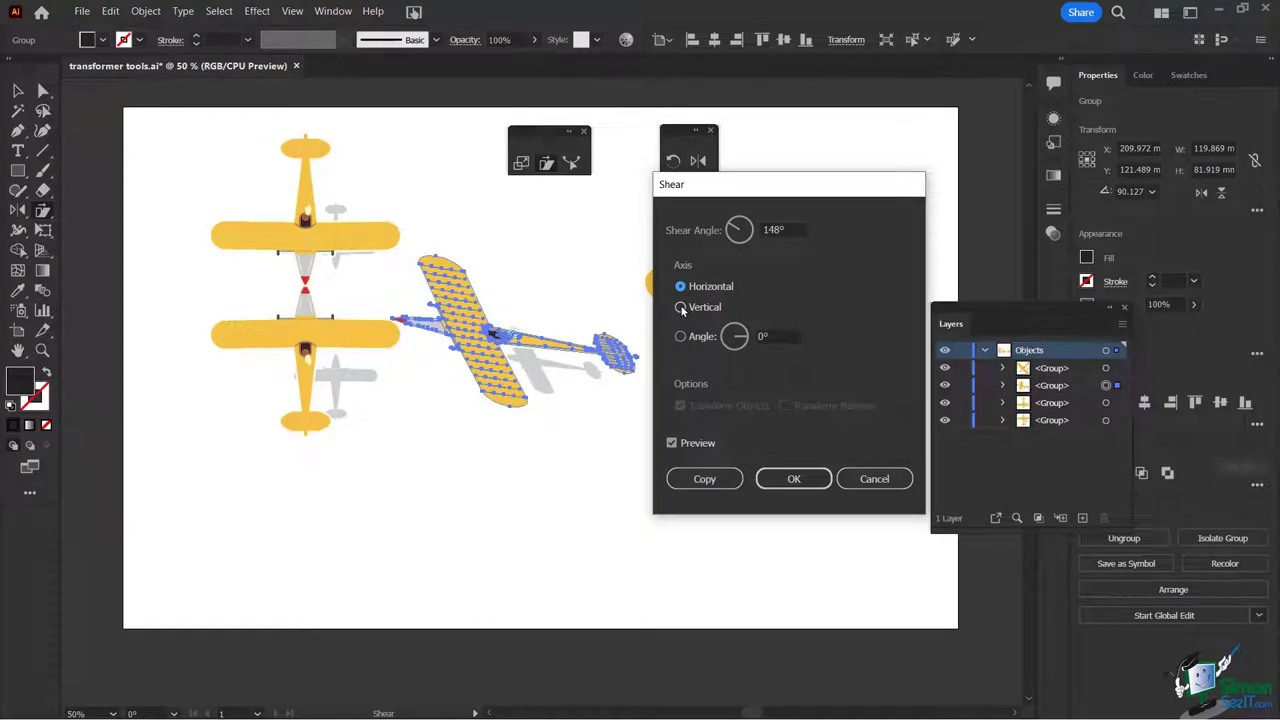
click(681, 308)
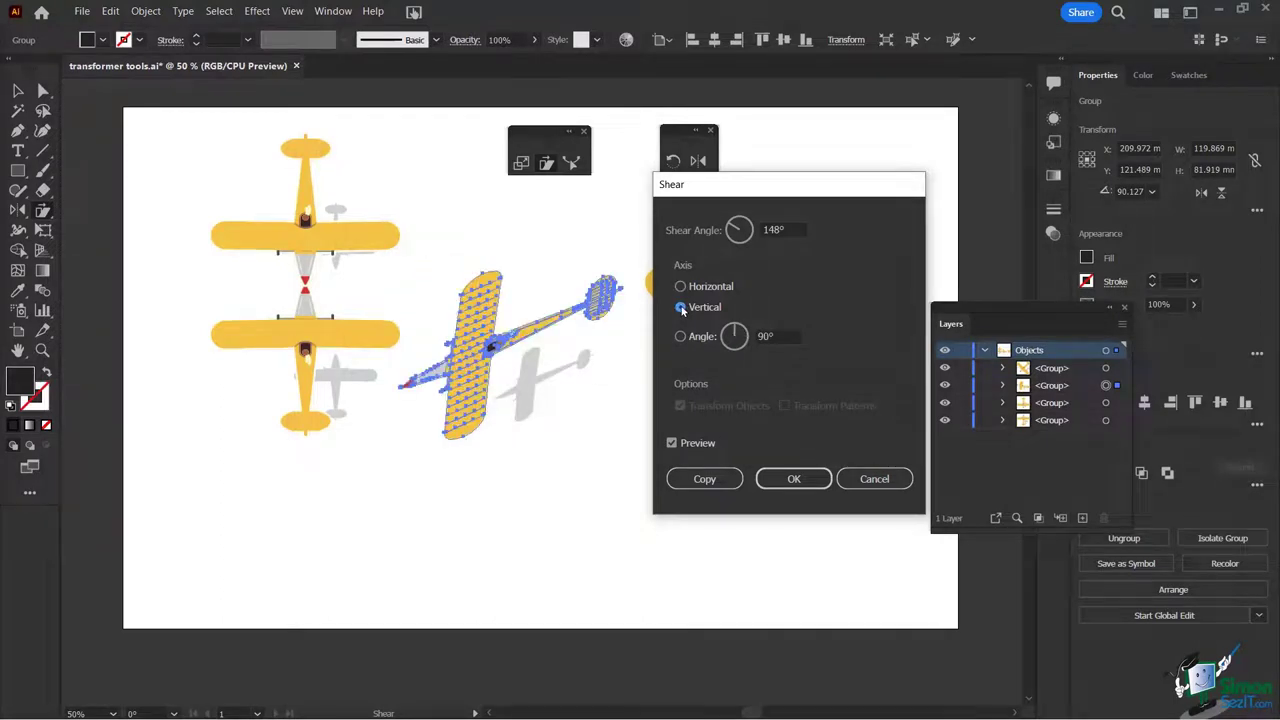
click(681, 287)
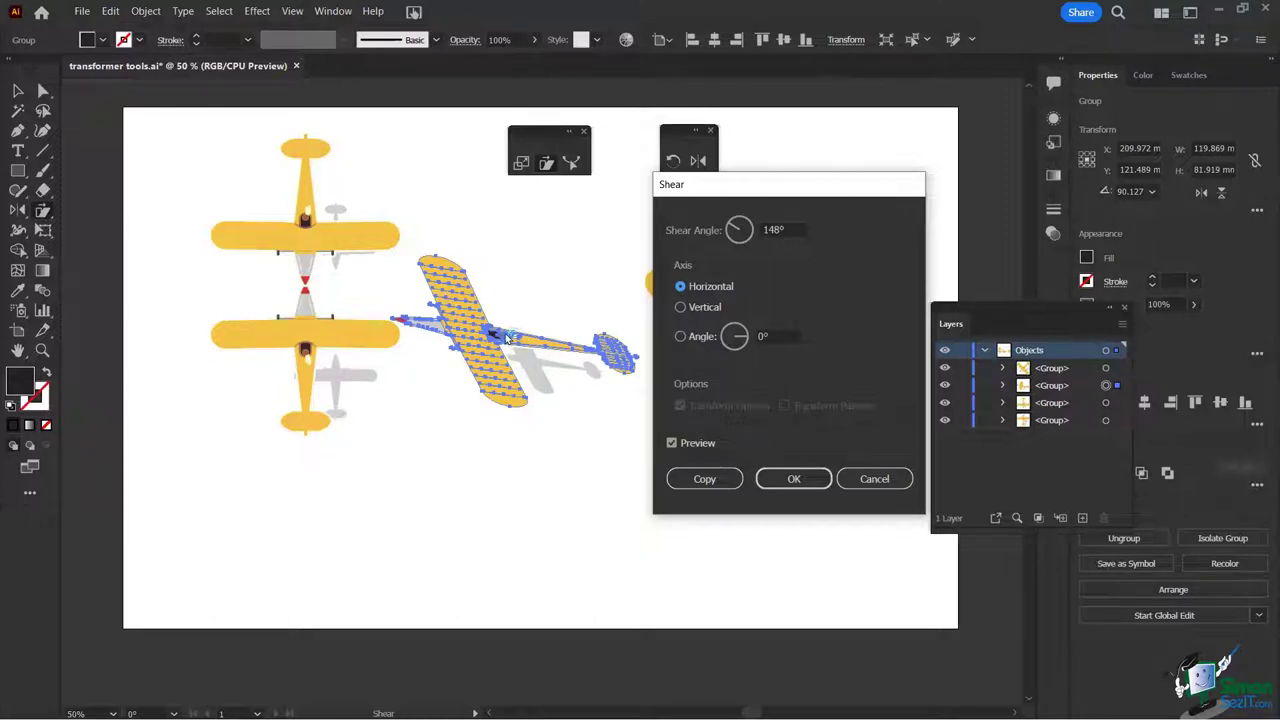
Step: Apply the 148° horizontal shear, then reopen and cancel the Shear dialog
click(795, 485)
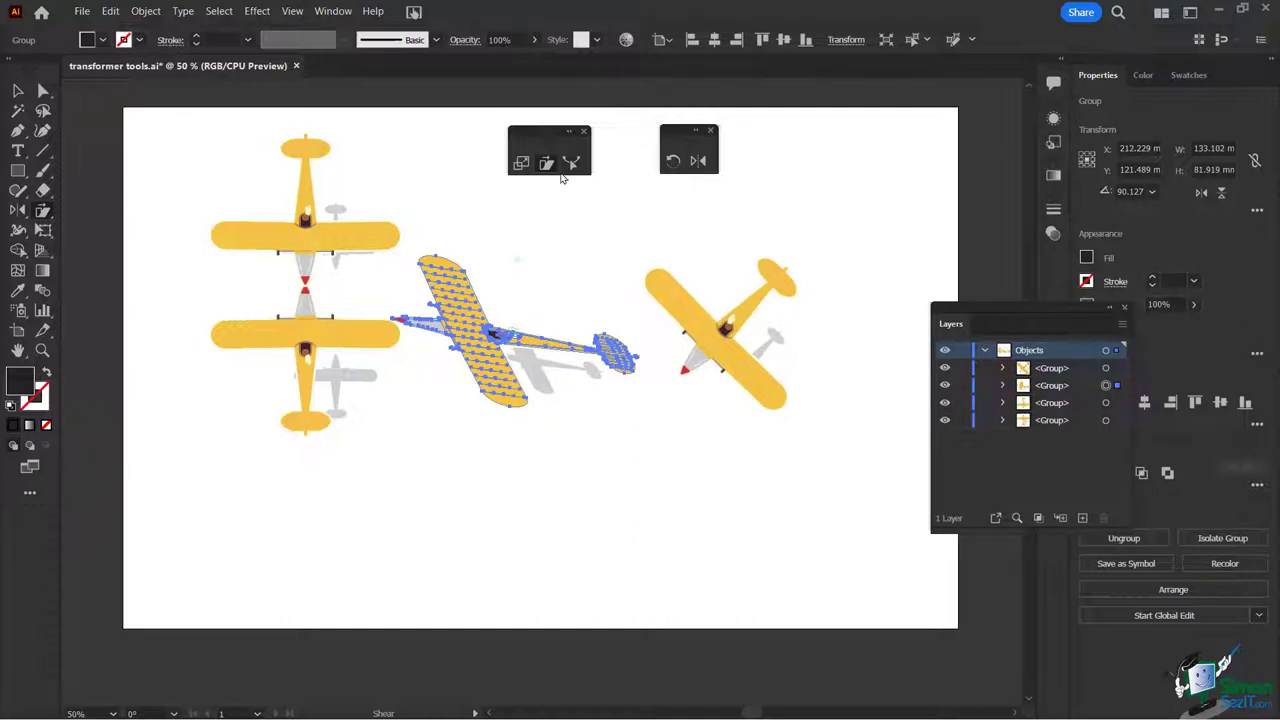
double_click(546, 163)
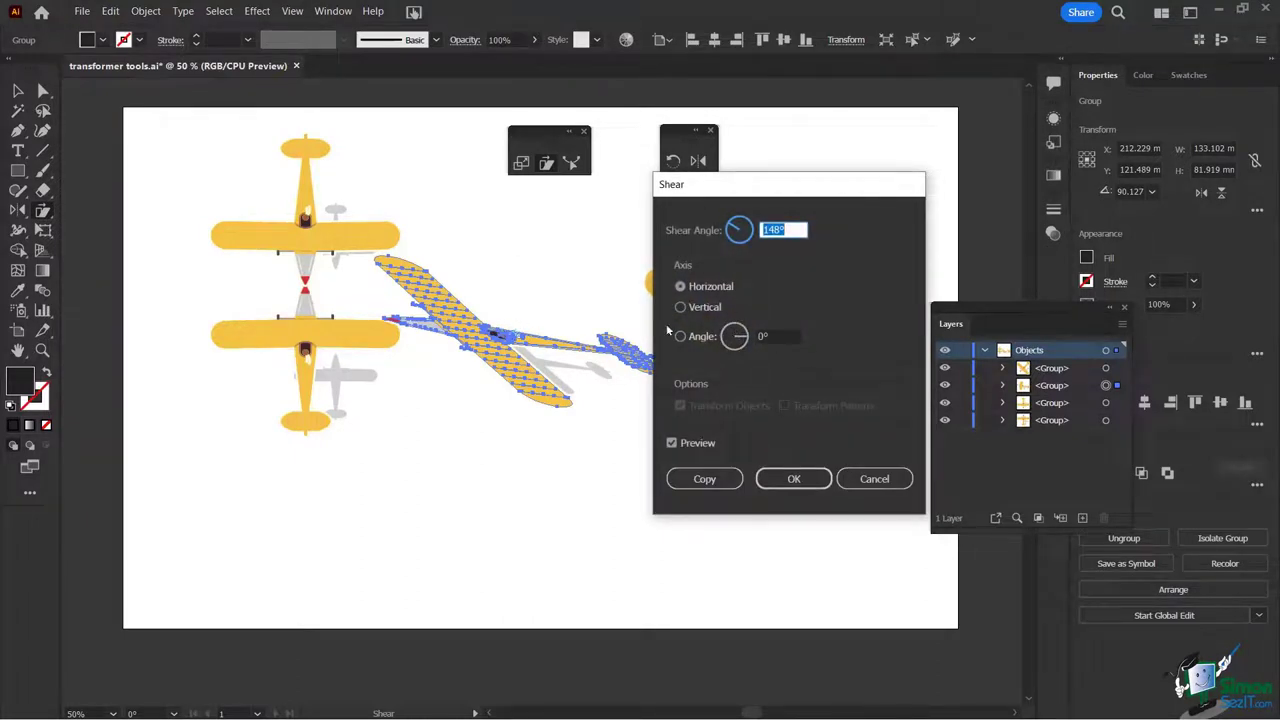
click(874, 479)
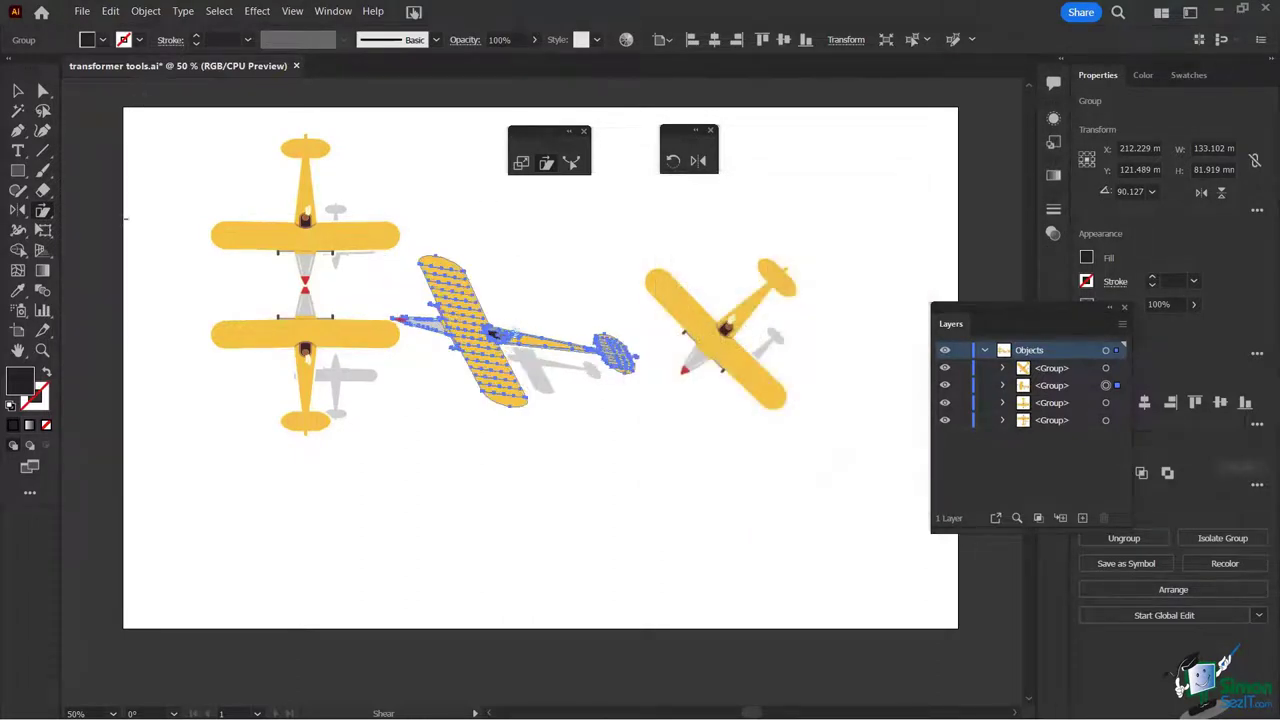
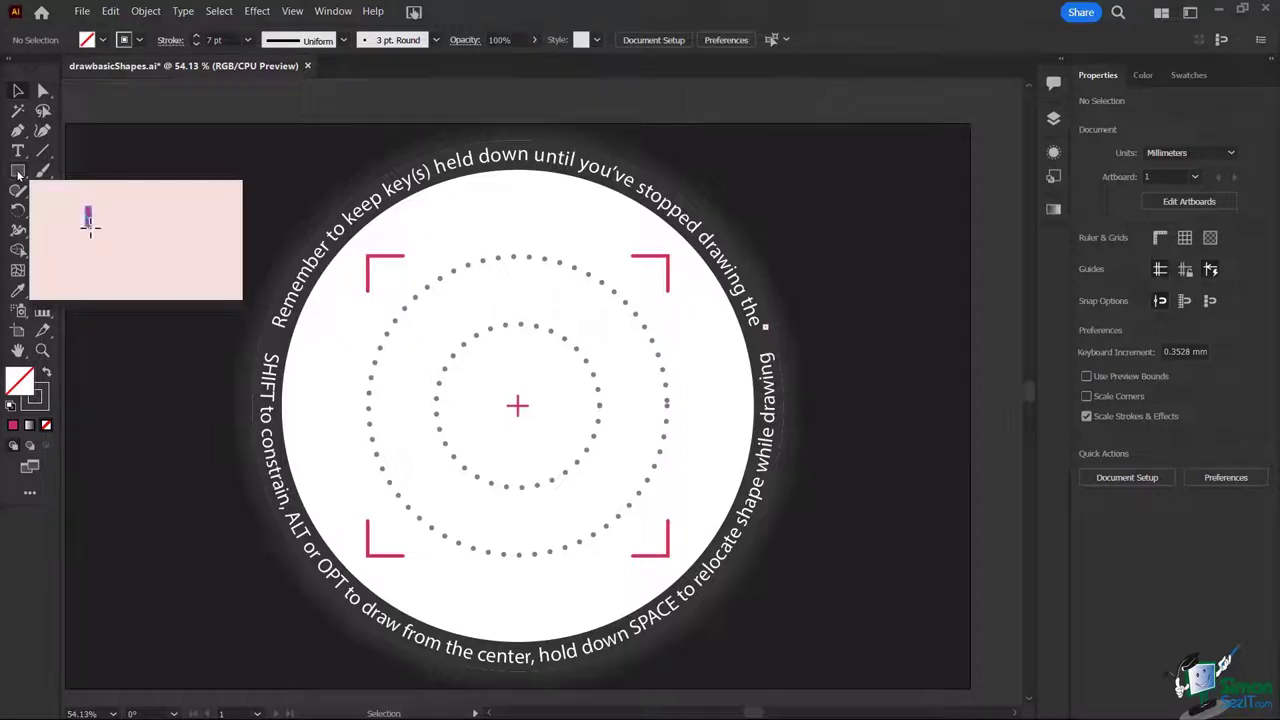
Step: Tear off the shape tools flyout as a floating toolbar, toggle its orientation, then close it
click(18, 172)
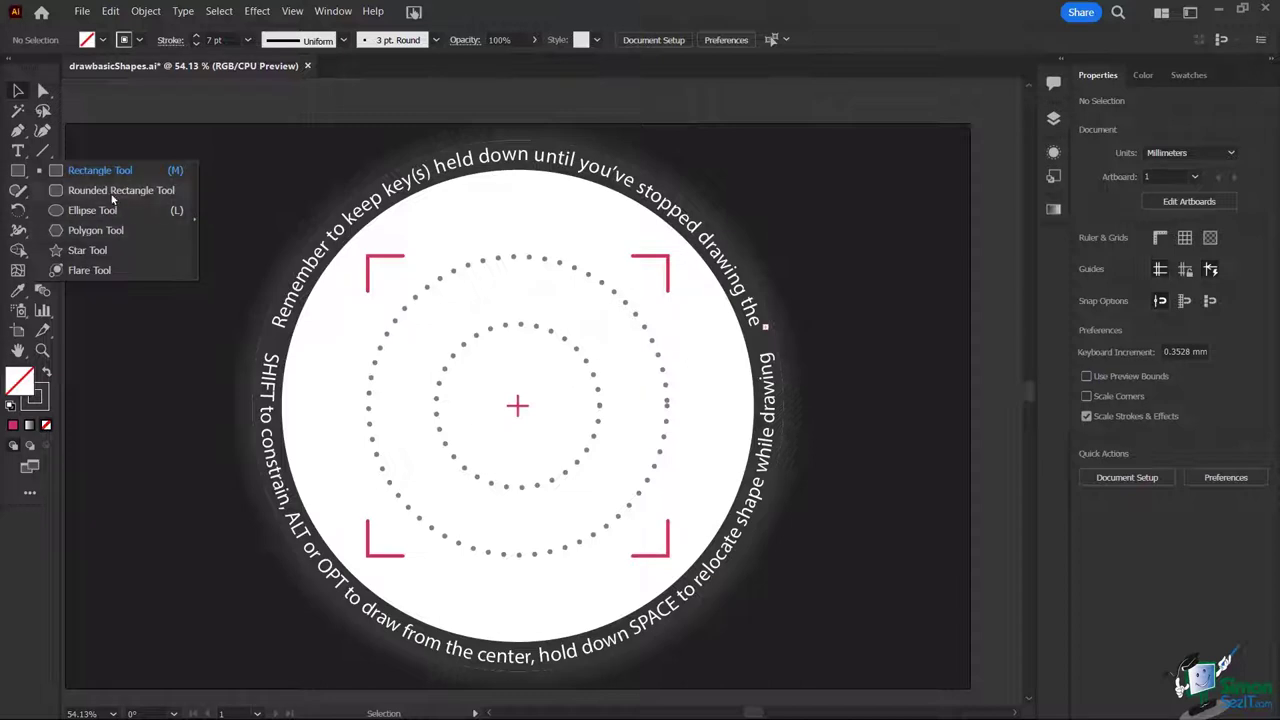
click(196, 220)
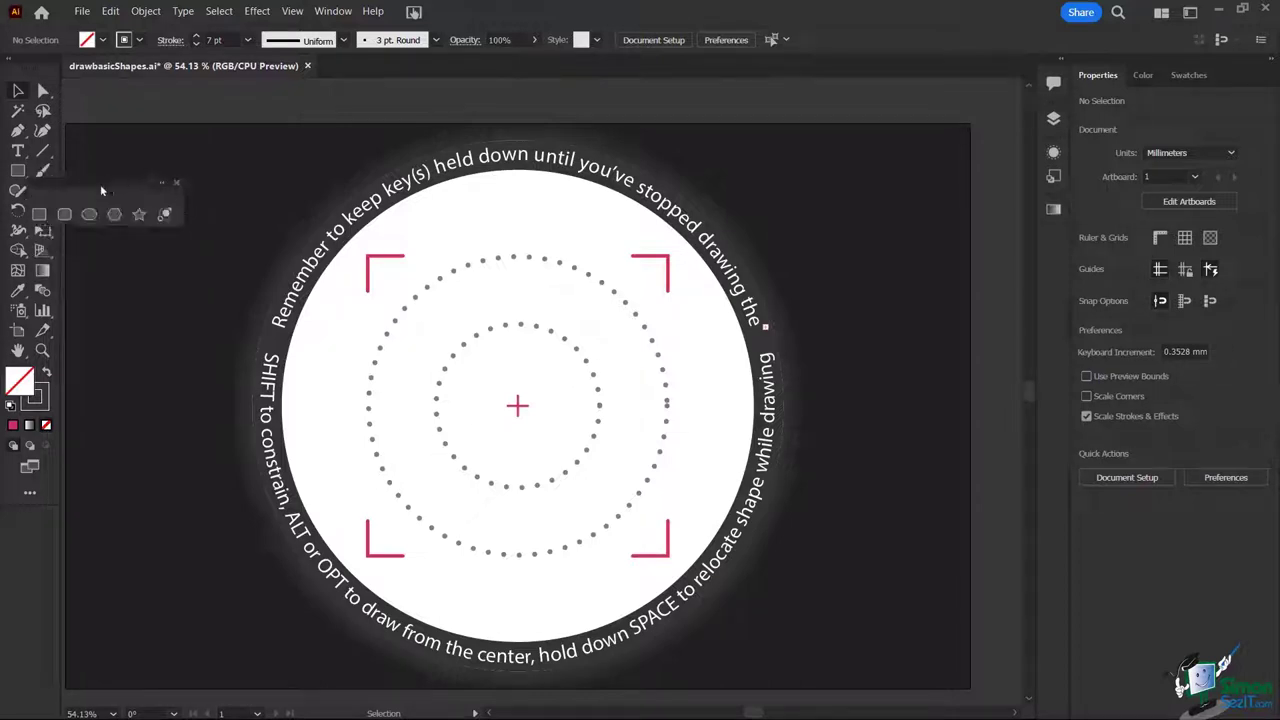
drag(101, 190, 232, 162)
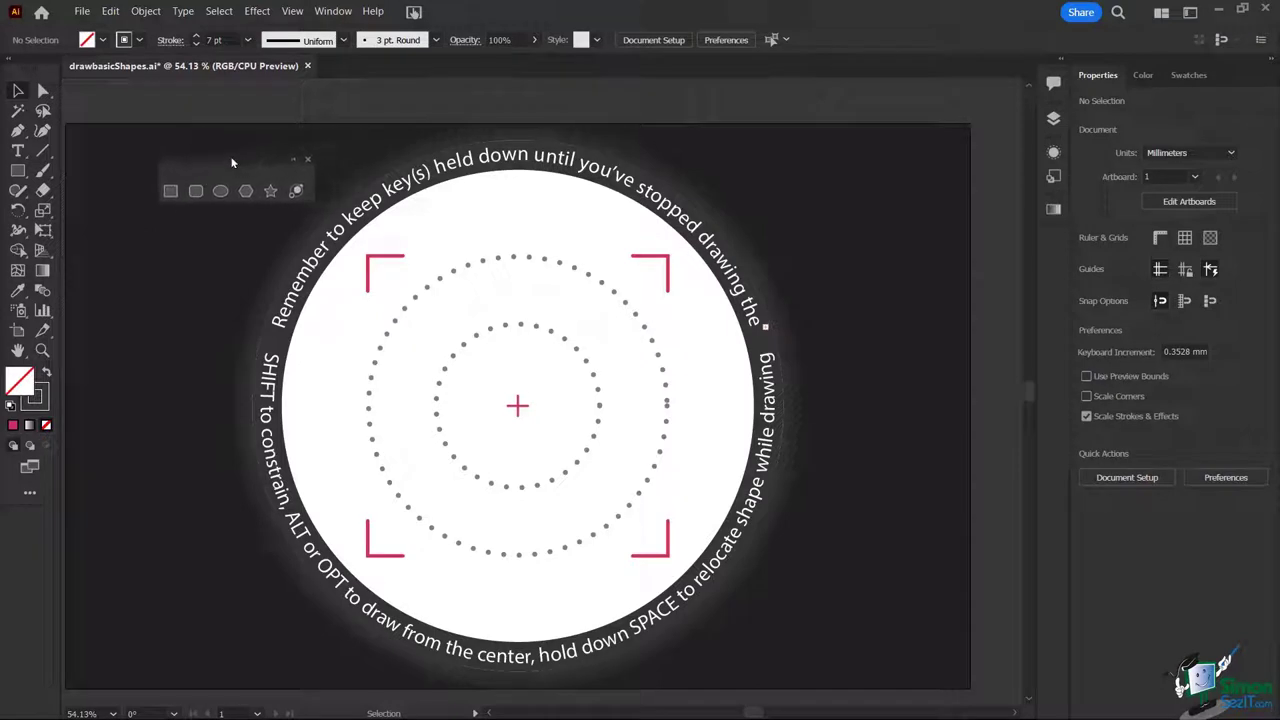
click(293, 159)
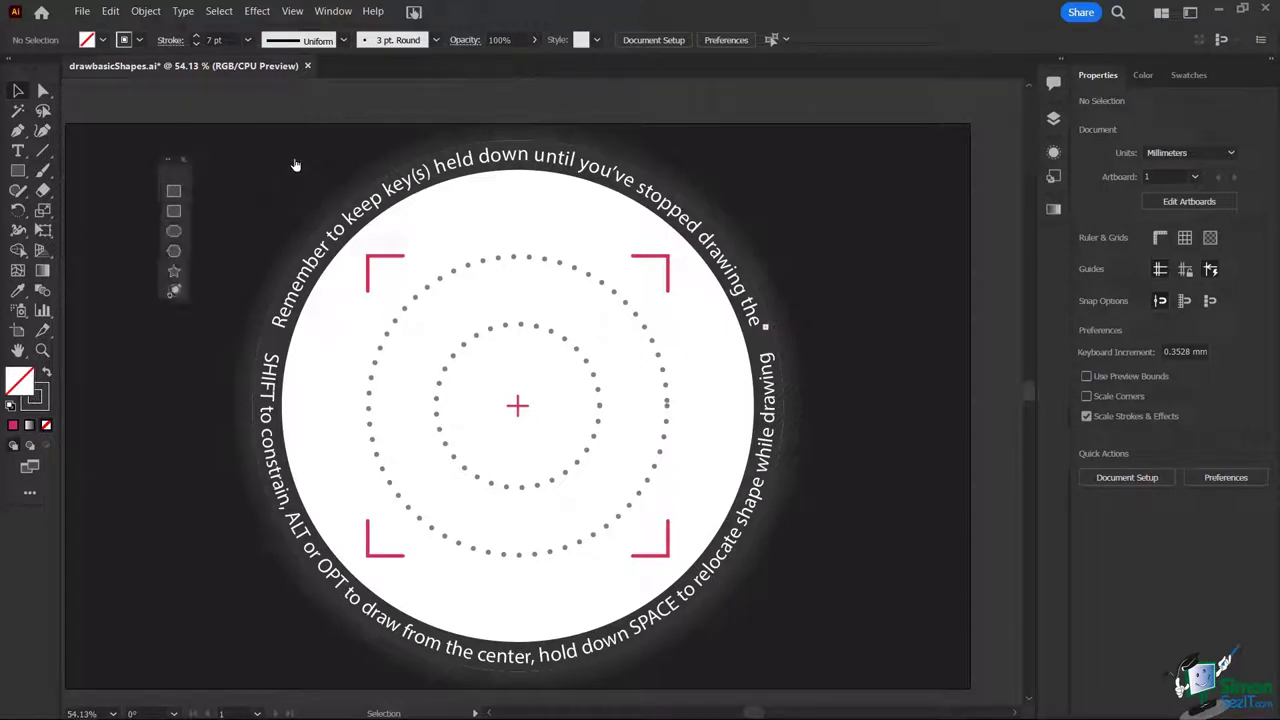
click(168, 162)
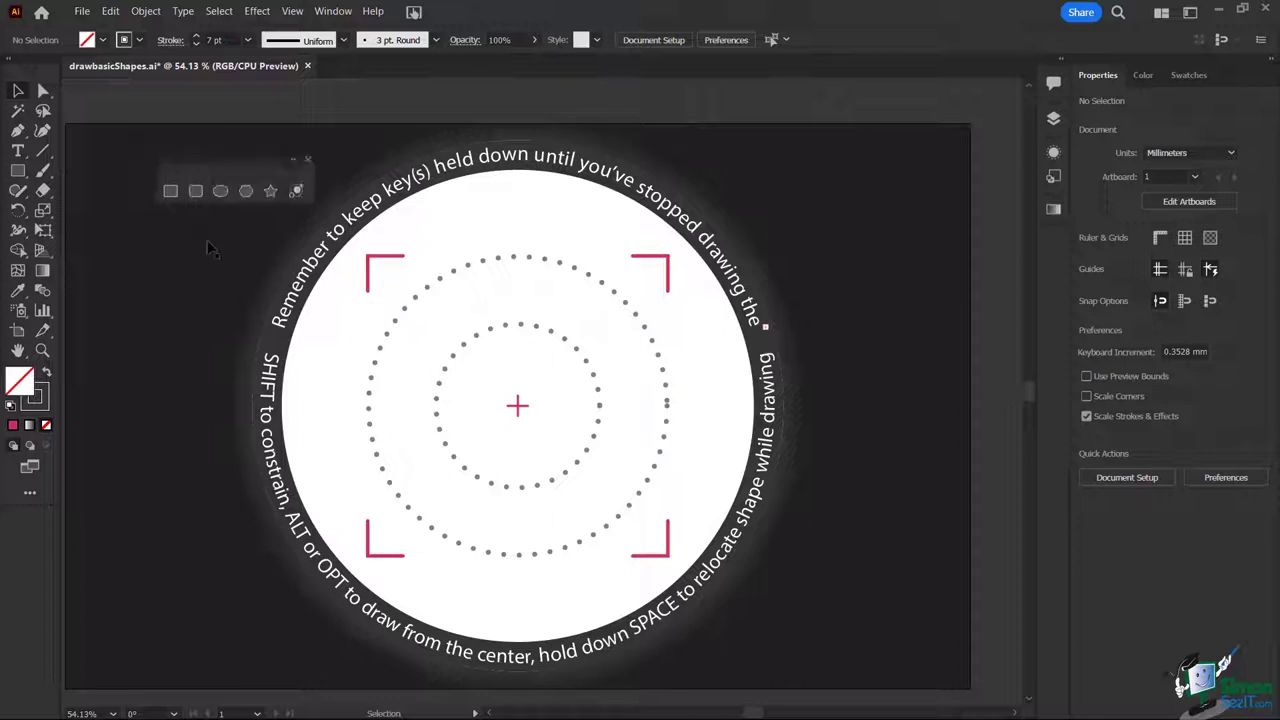
click(307, 160)
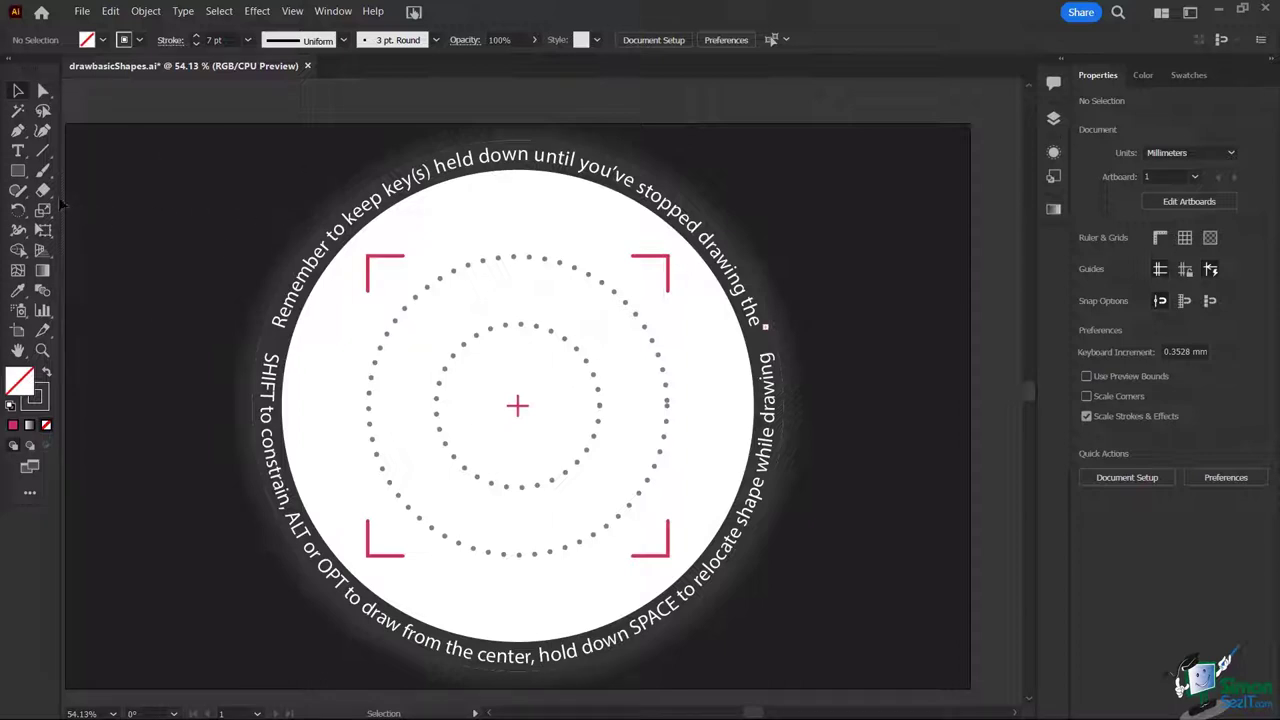
Step: Tear off the shape tools again and park the floating toolbar near the canvas
click(18, 171)
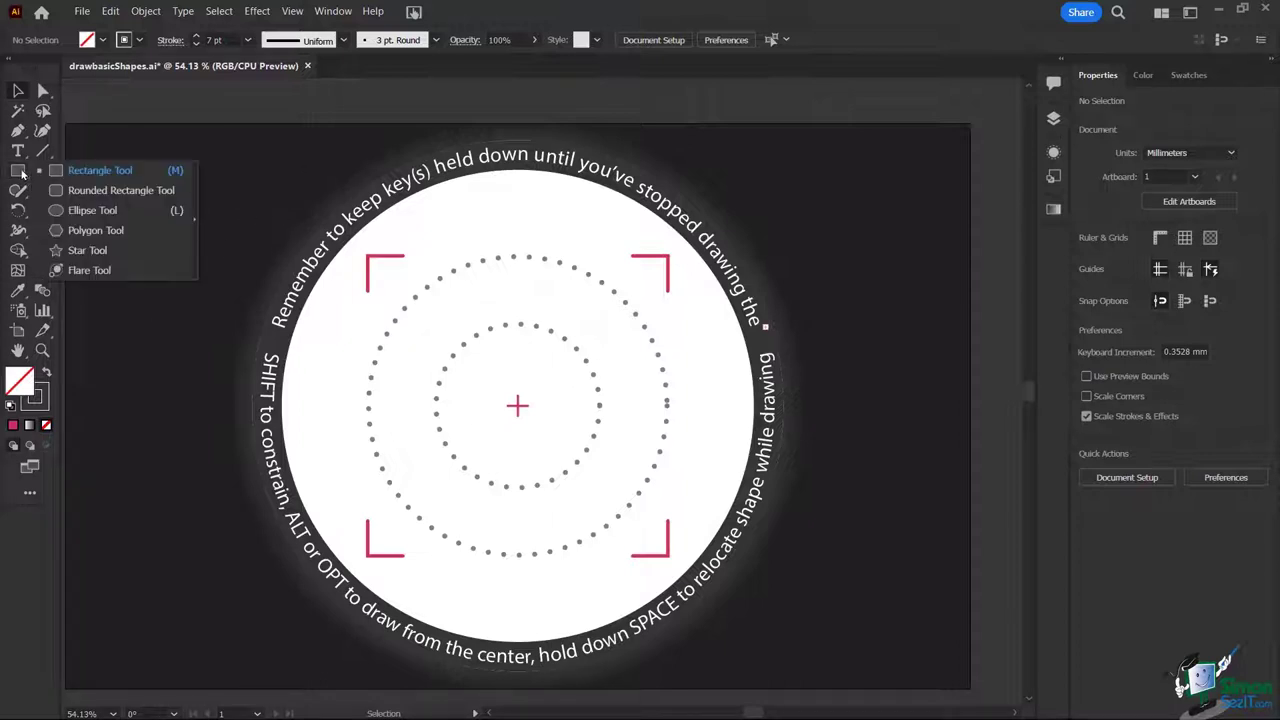
click(197, 218)
drag(104, 183, 228, 147)
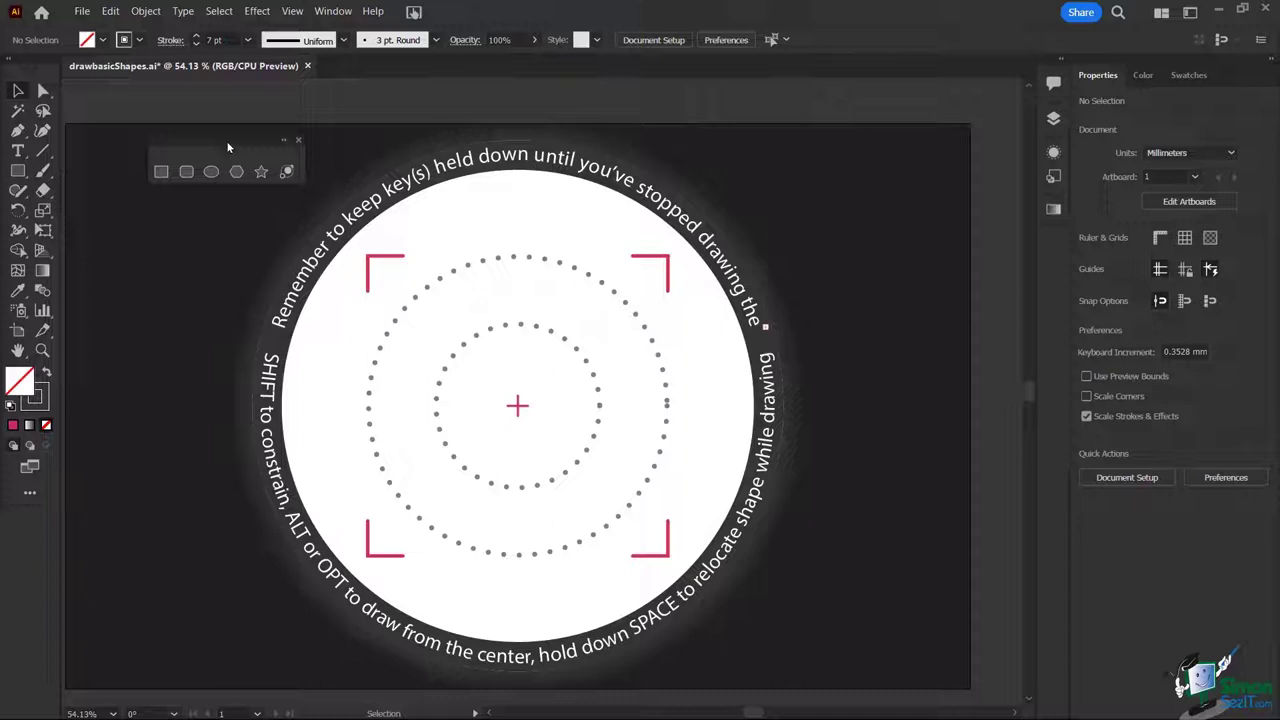
Step: Choose the Rectangle tool with a dark red 933E3E fill, holding Shift to constrain a square
click(161, 172)
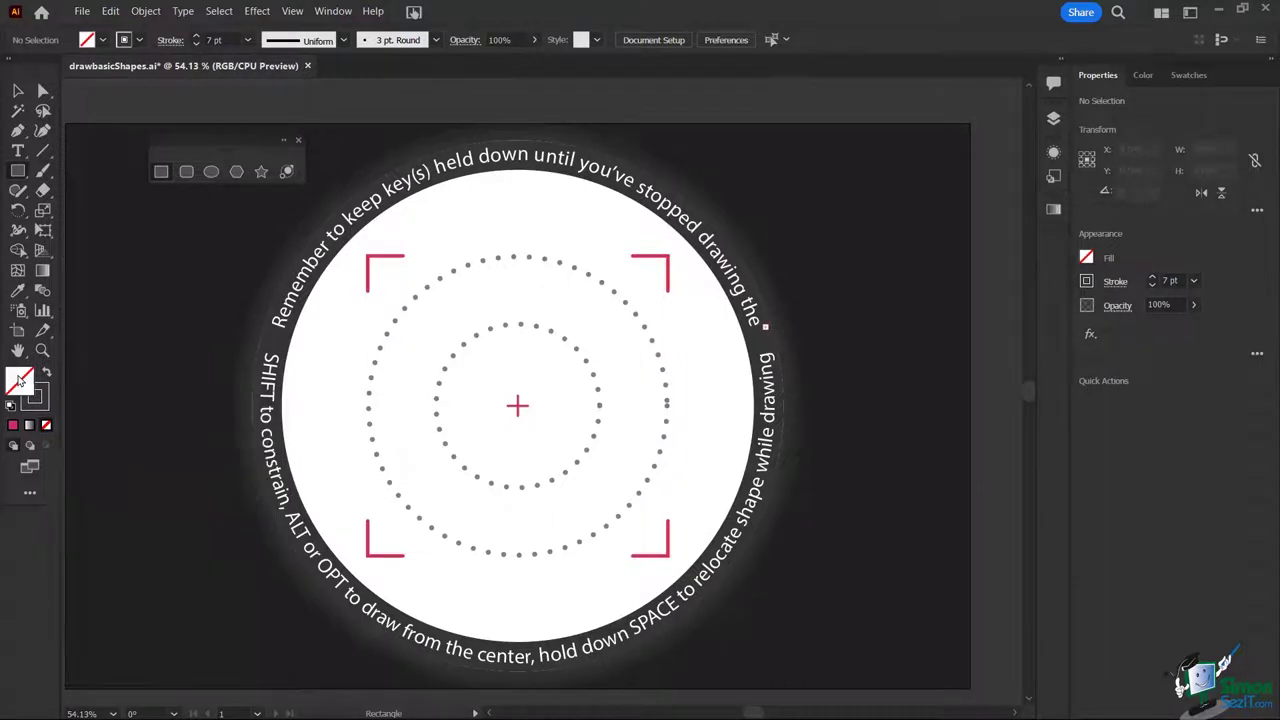
double_click(20, 381)
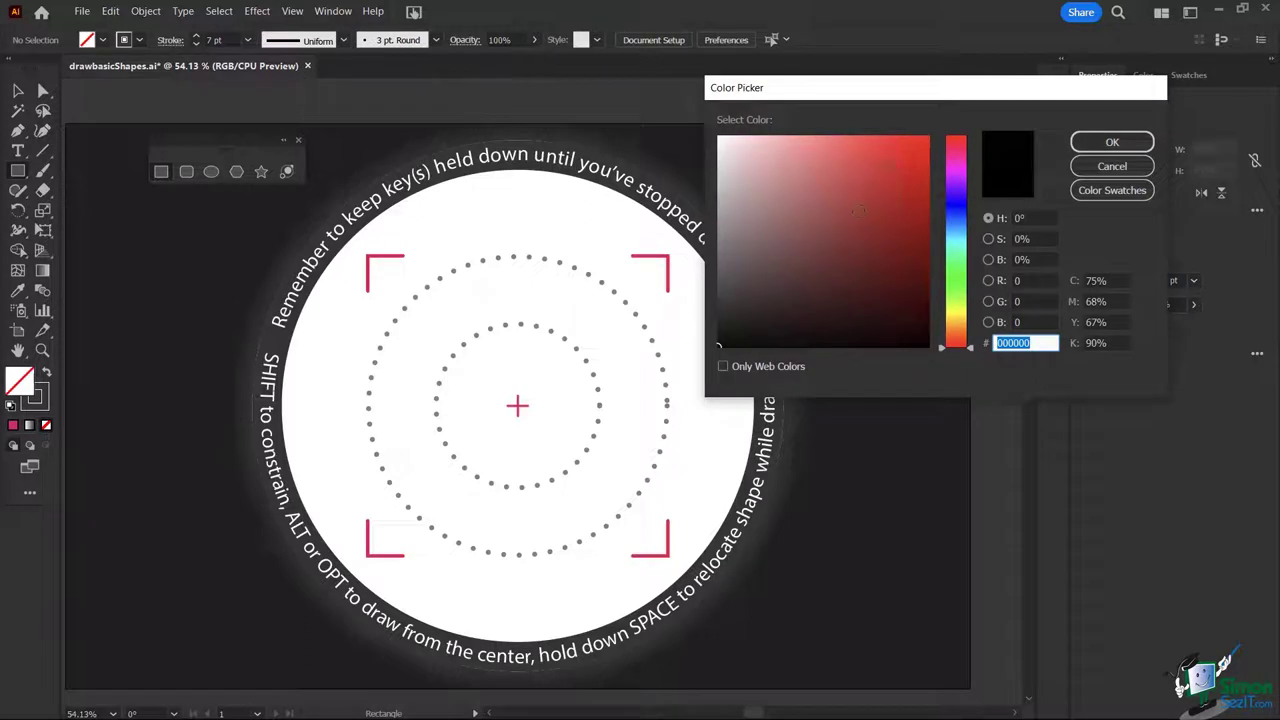
click(840, 224)
drag(894, 89, 739, 131)
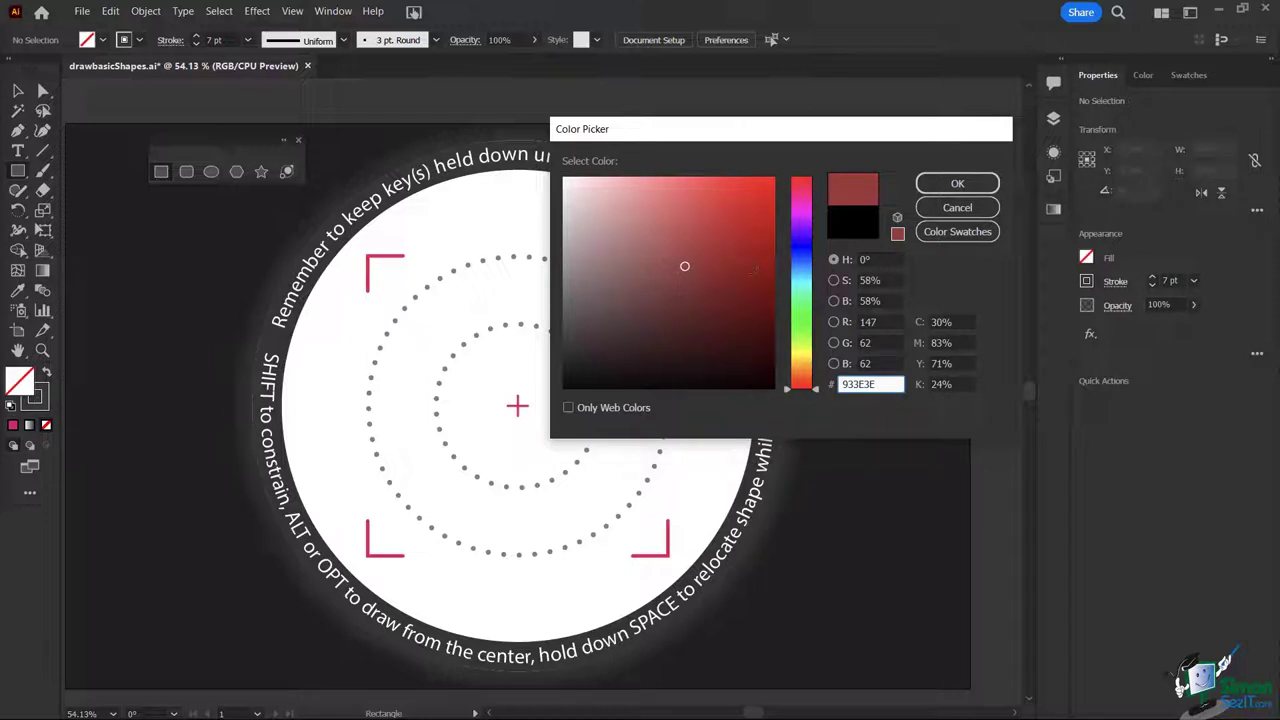
click(935, 188)
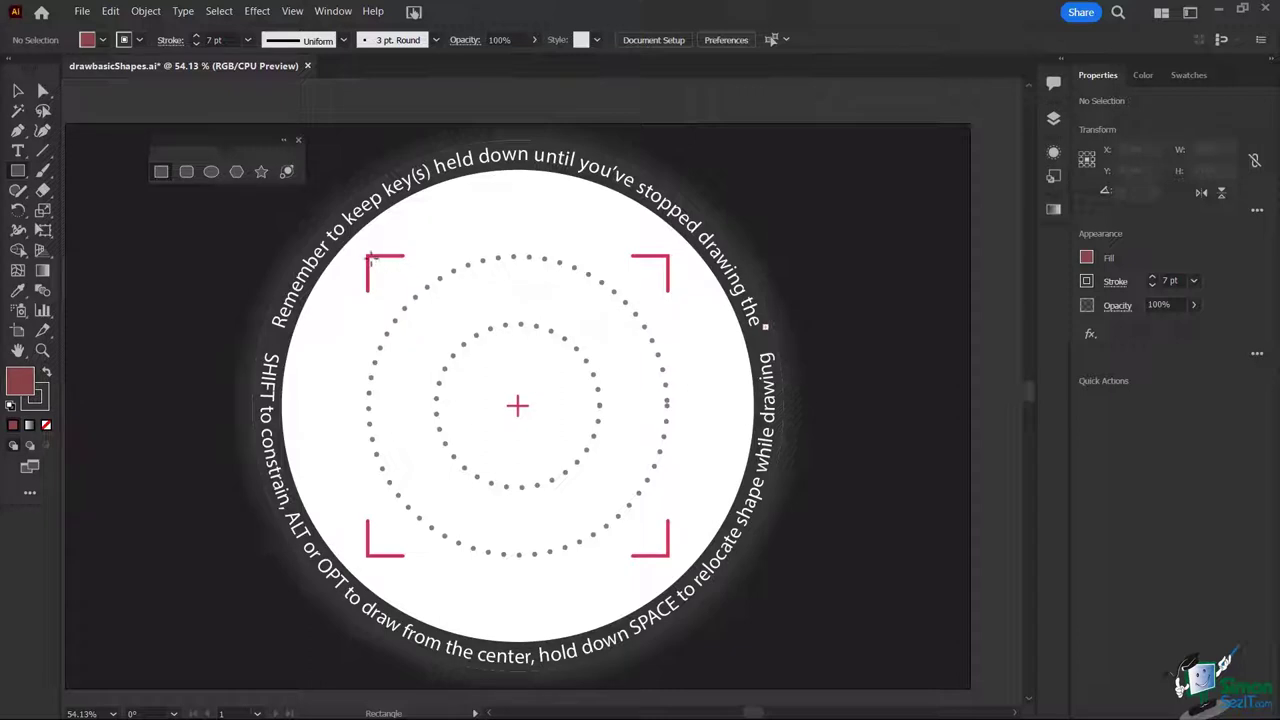
key(shift)
Step: Draw a dark red square from the top-left bracket, then resize it to about 109.5 by 166.8 mm
drag(368, 258, 668, 554)
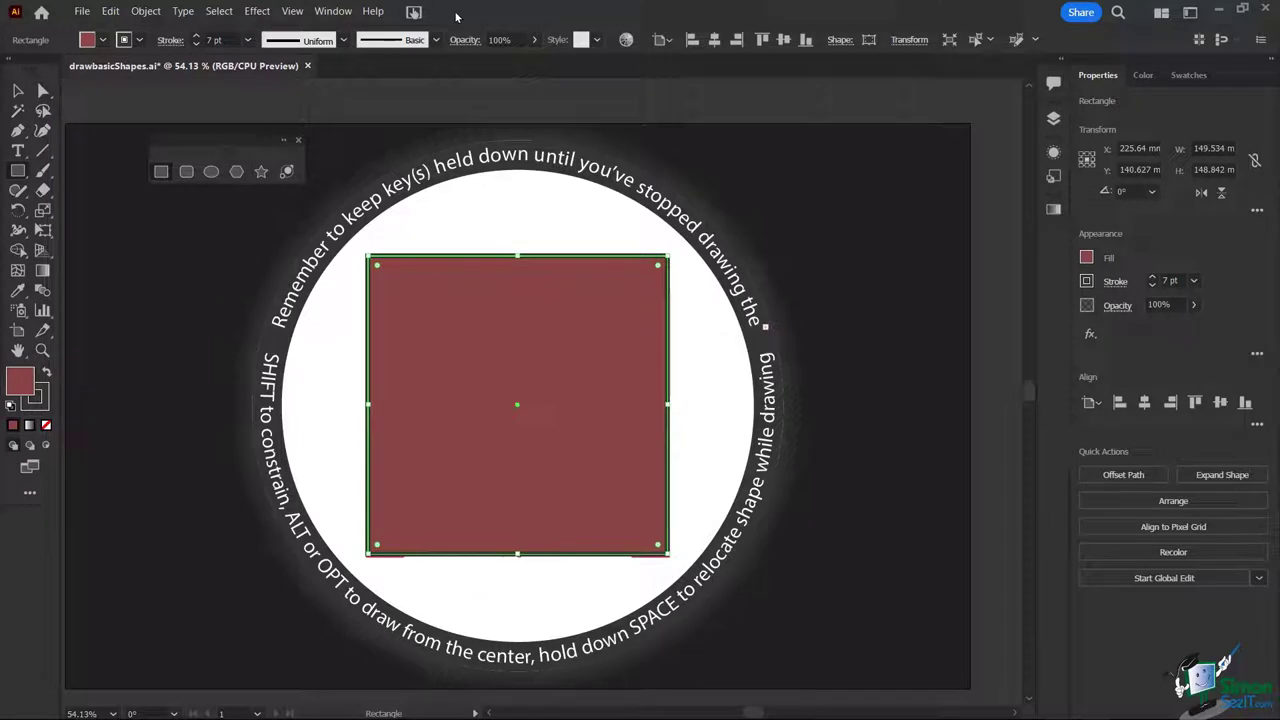
click(17, 91)
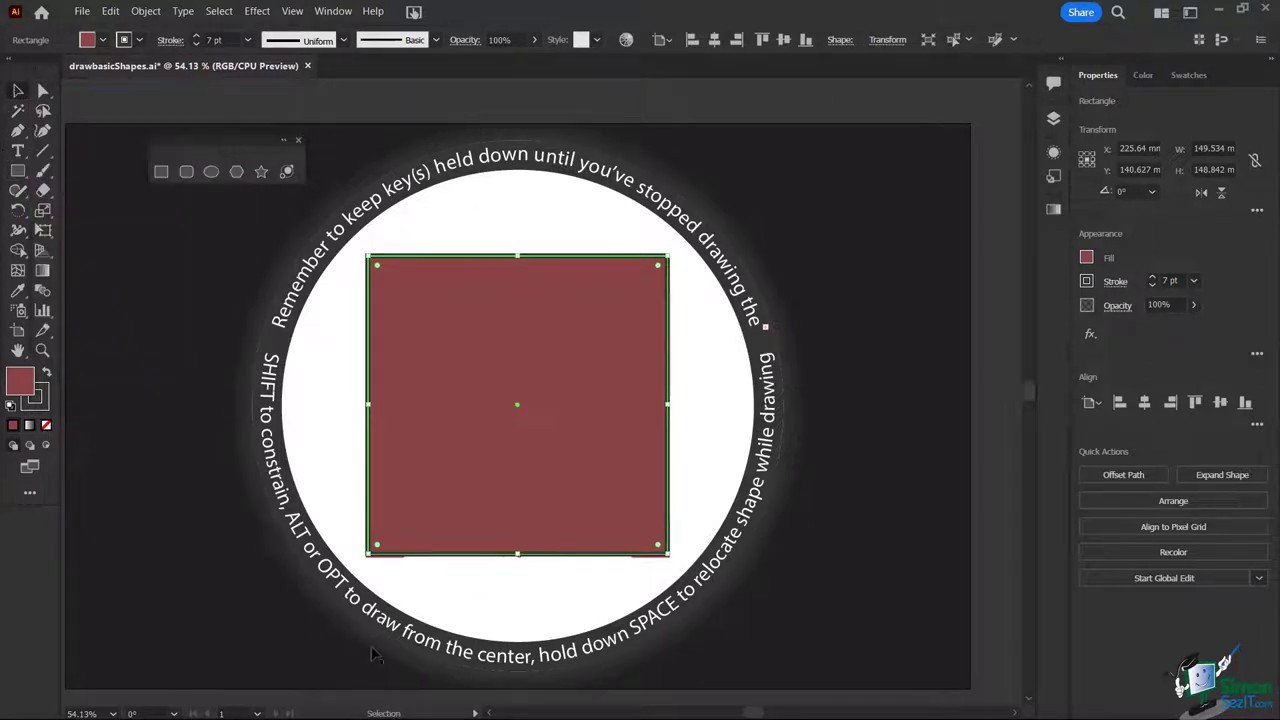
mouse_move(366, 558)
mouse_down()
mouse_move(425, 445)
mouse_move(448, 481)
mouse_up()
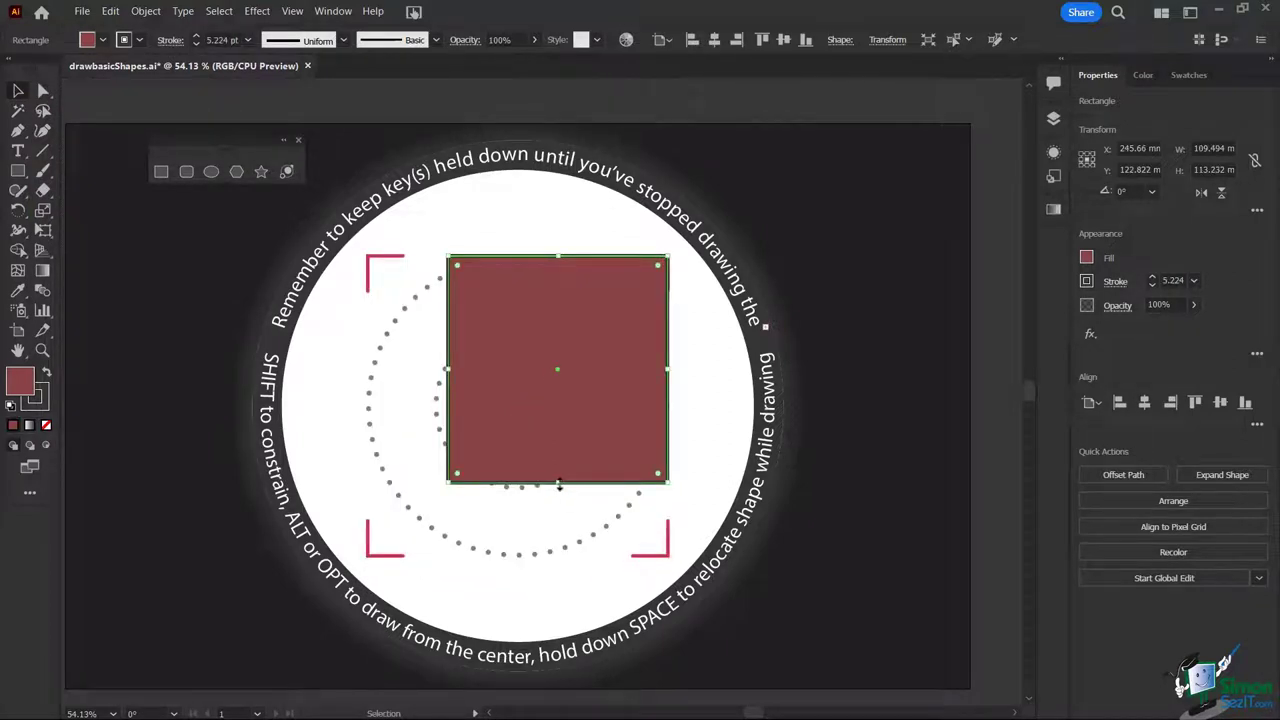
drag(565, 482, 564, 592)
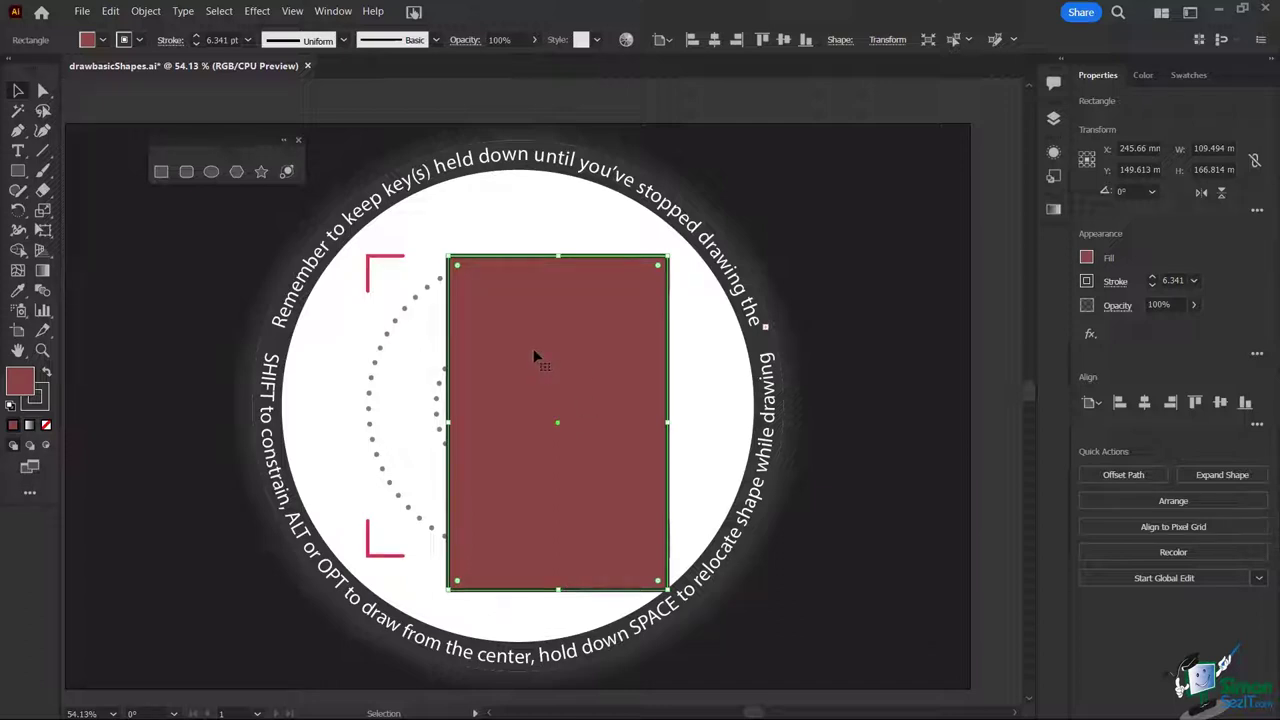
Step: Recolour the rectangle's fill to blue 2363C1 and set its stroke weight to 20 pt
double_click(20, 382)
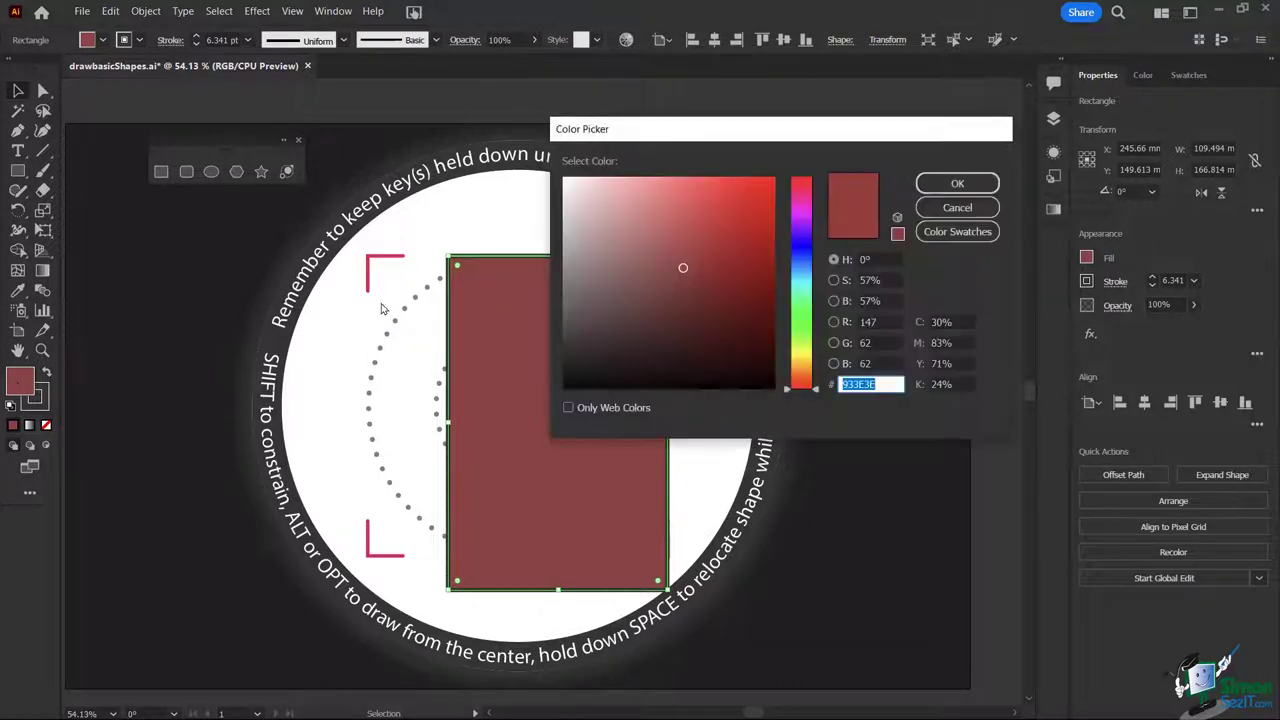
text(2363C1)
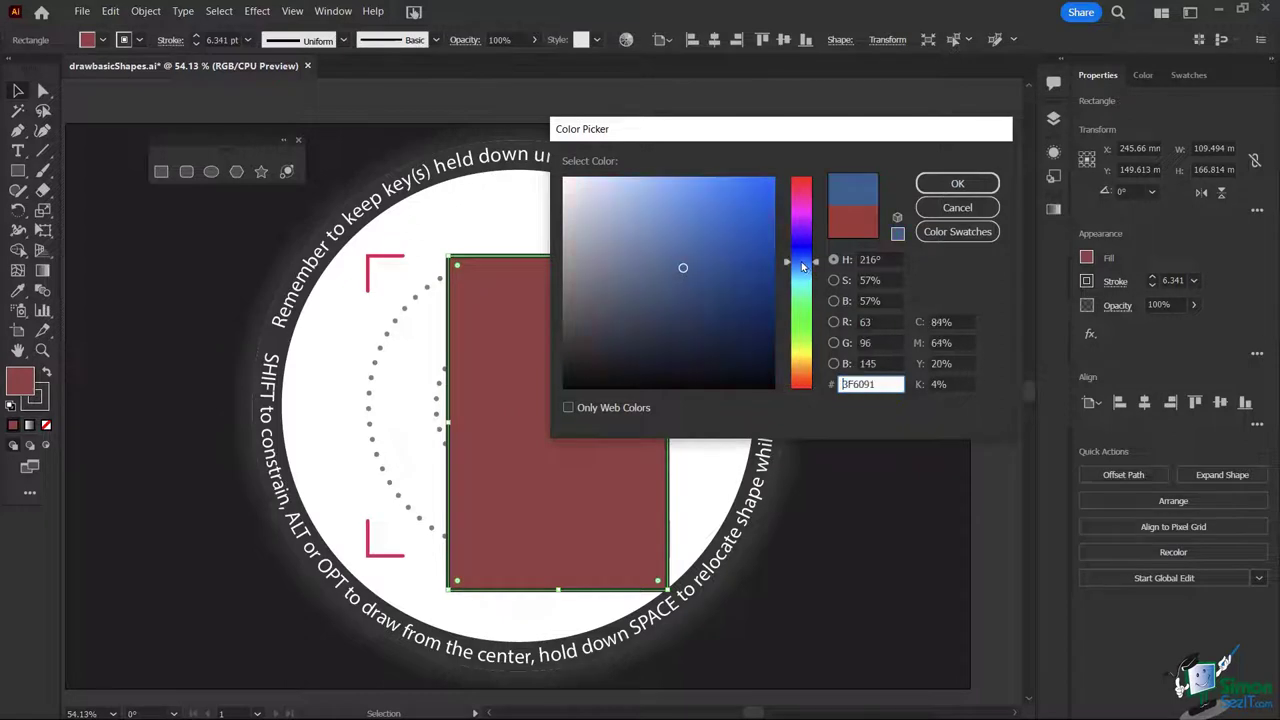
click(955, 188)
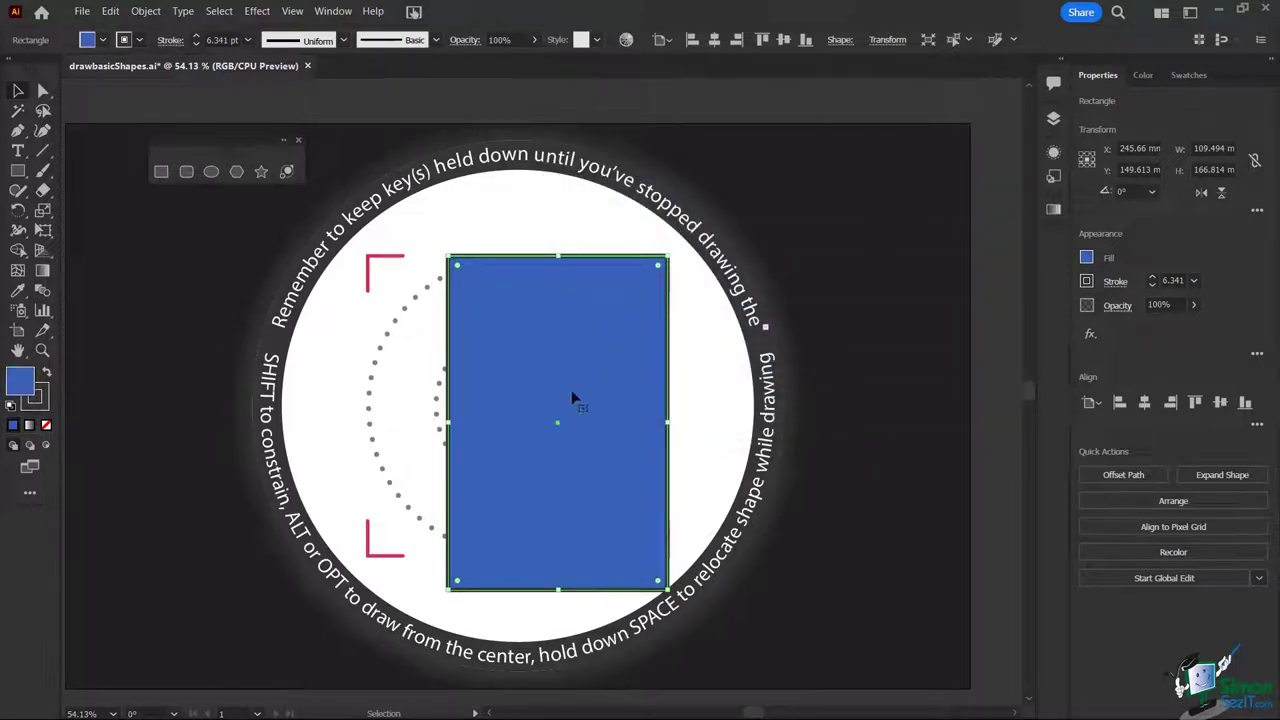
click(247, 41)
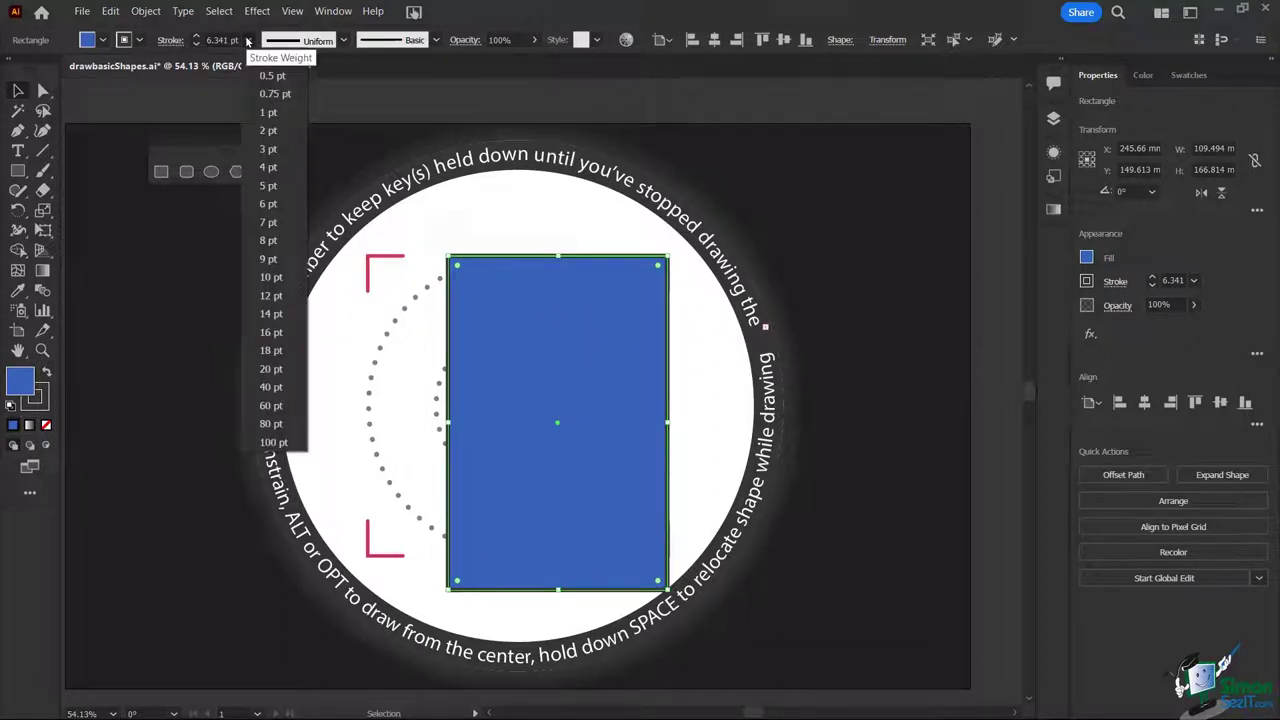
click(277, 371)
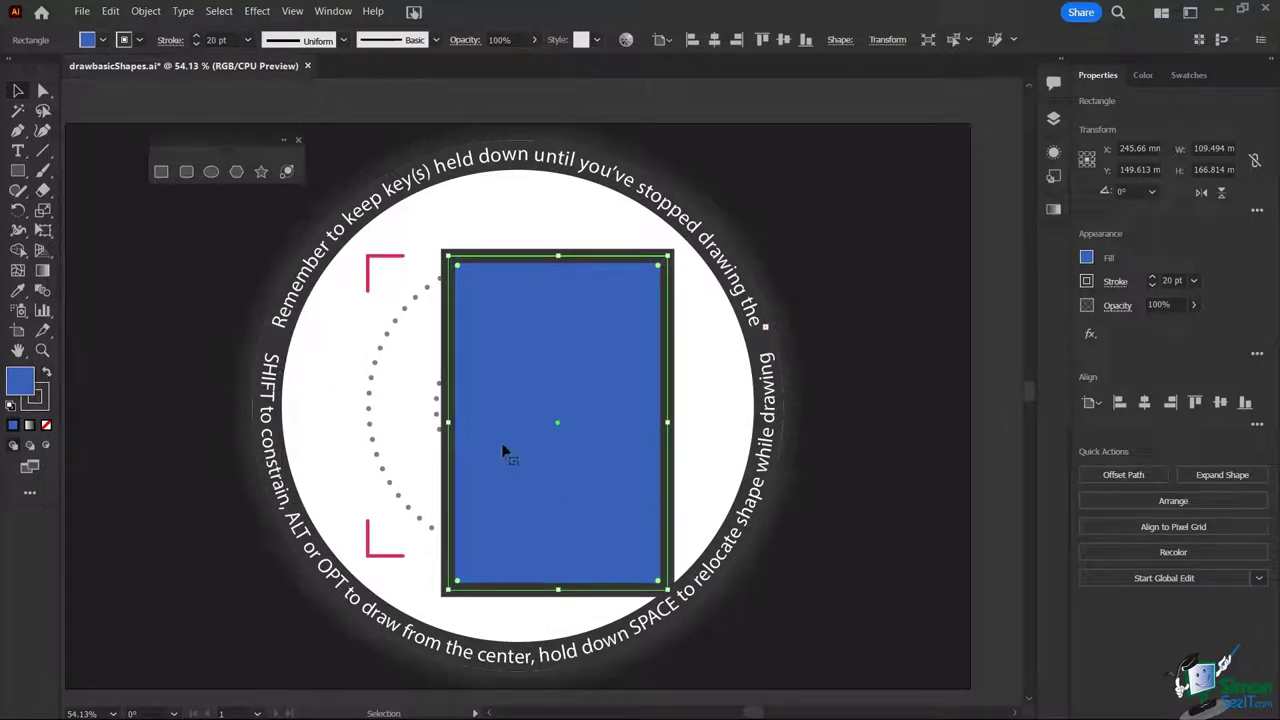
Step: Resize the blue rectangle to a near-square, then delete it
drag(447, 422, 367, 428)
drag(517, 592, 518, 551)
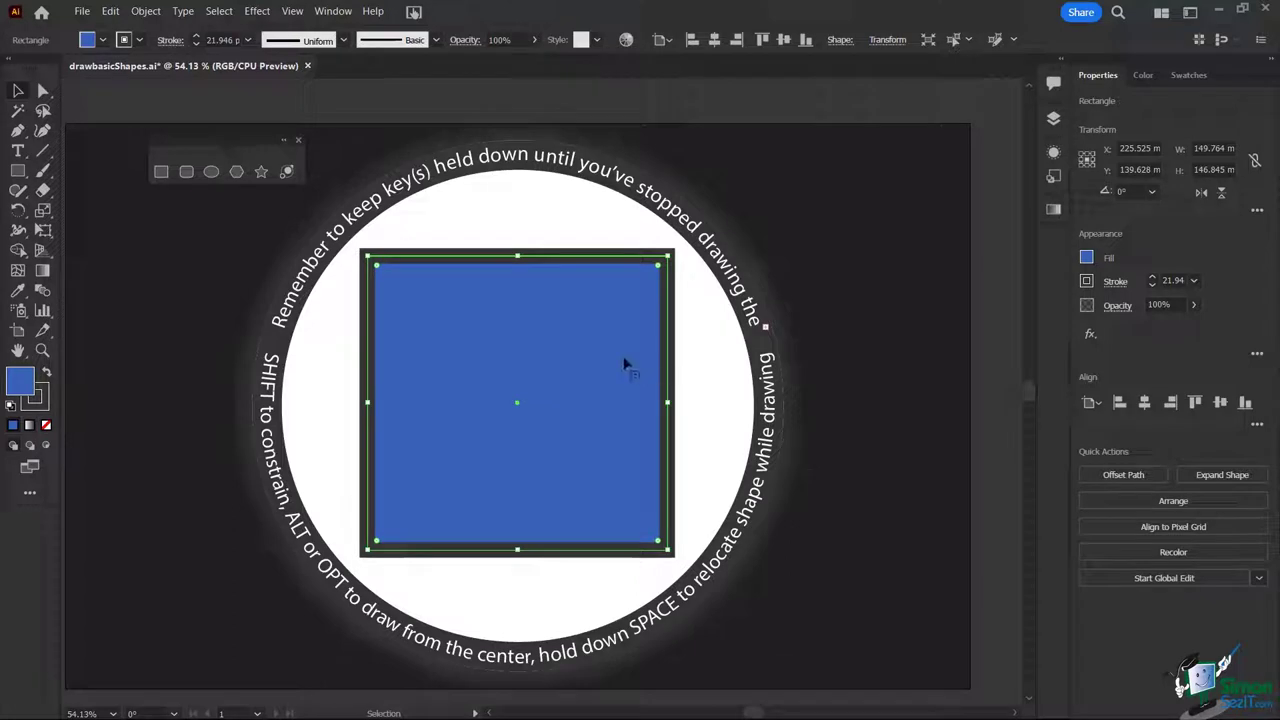
key(Delete)
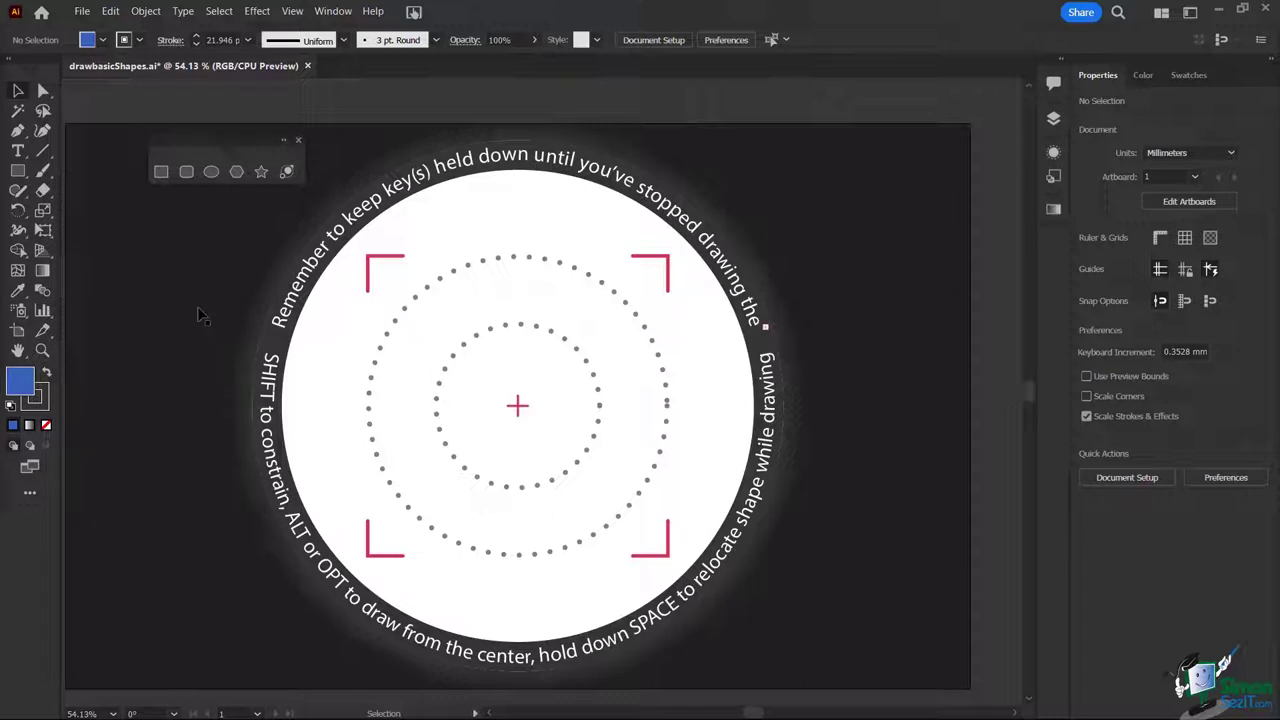
Step: Choose the Ellipse tool with a yellow fill and no stroke
click(211, 171)
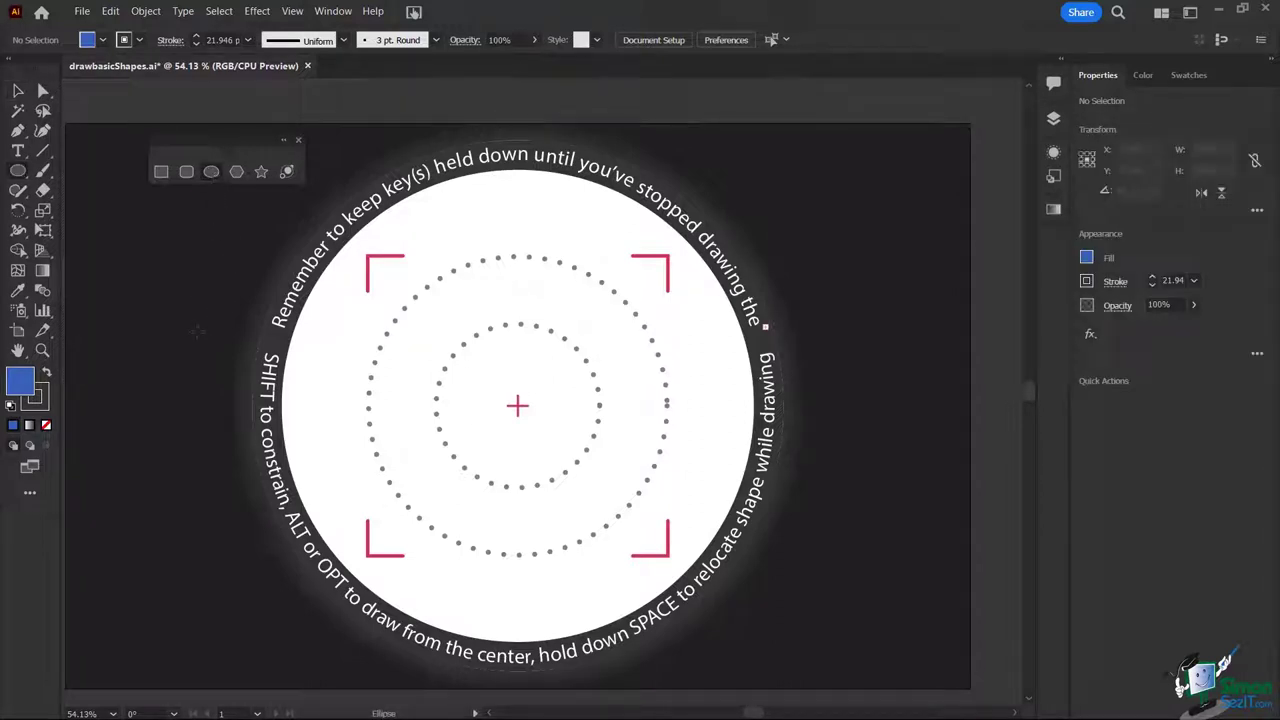
double_click(21, 383)
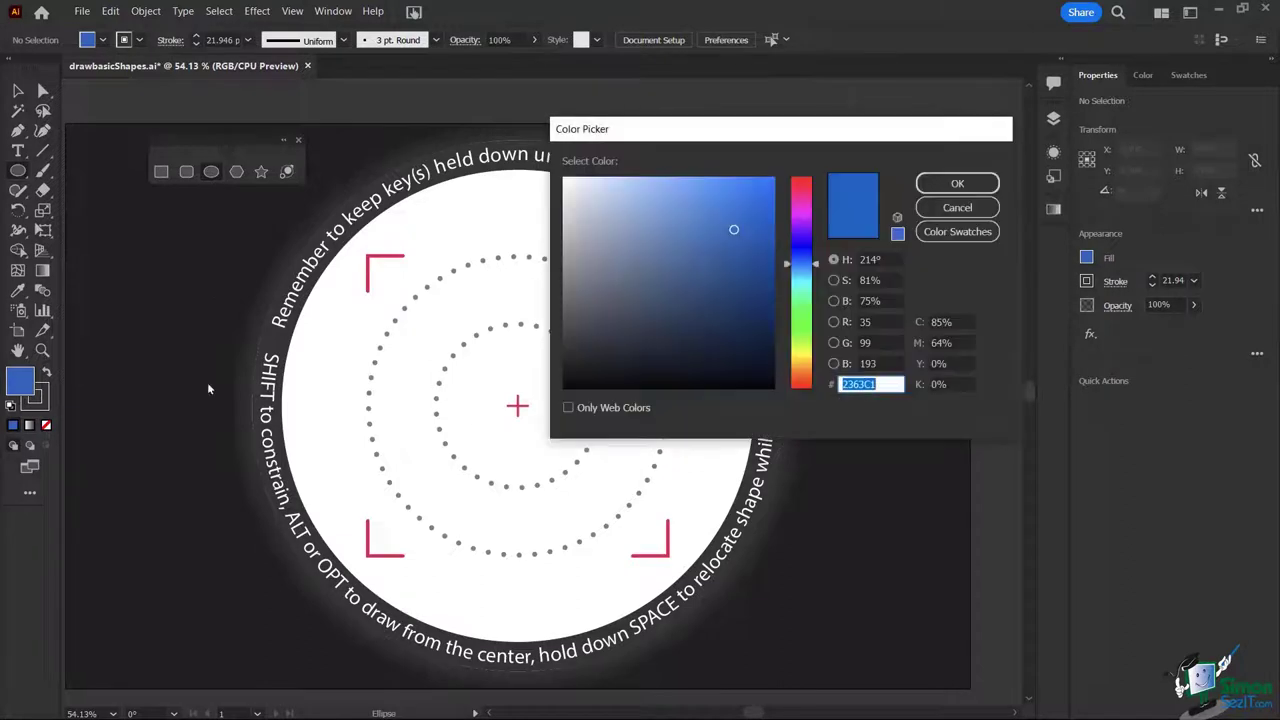
click(800, 352)
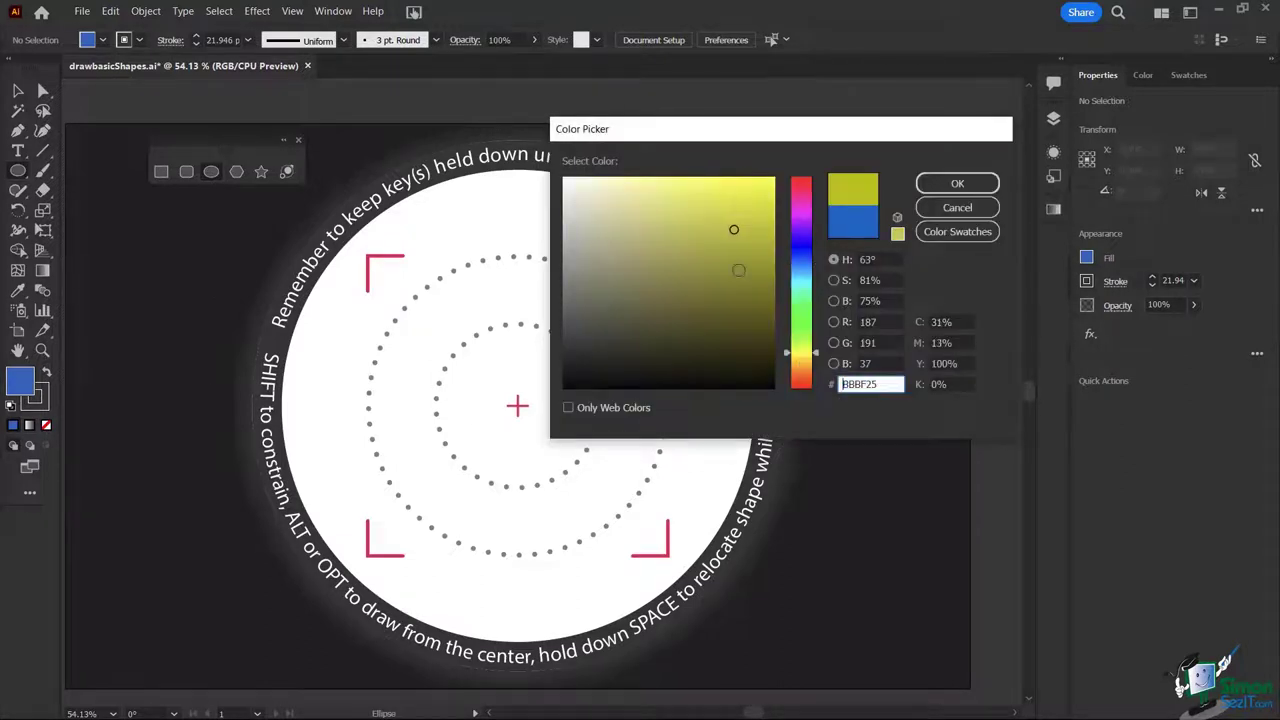
click(750, 206)
click(945, 184)
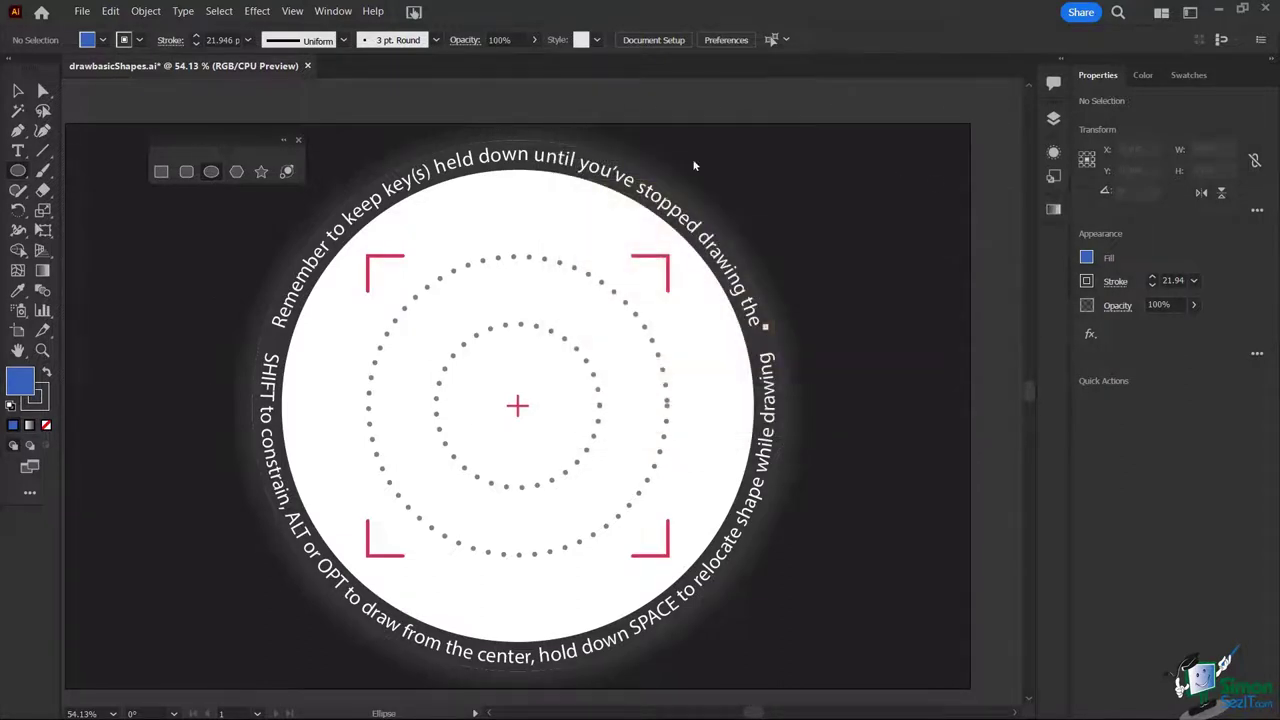
click(42, 401)
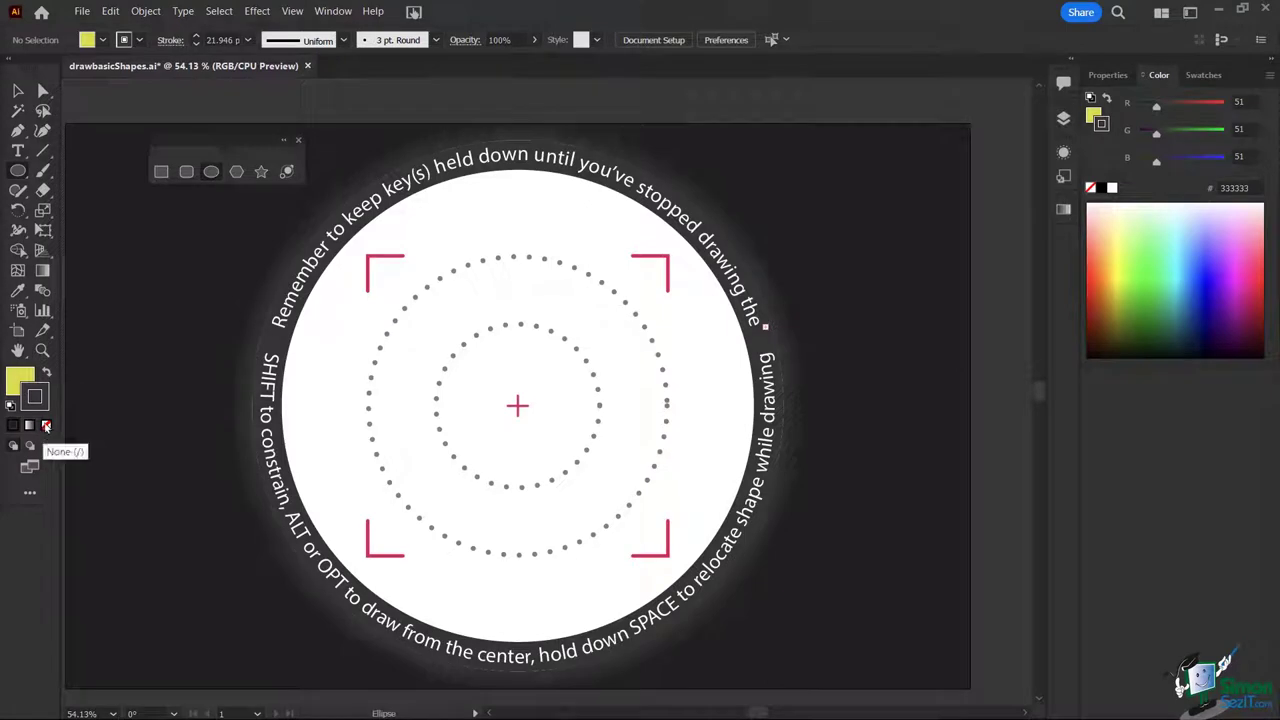
click(46, 427)
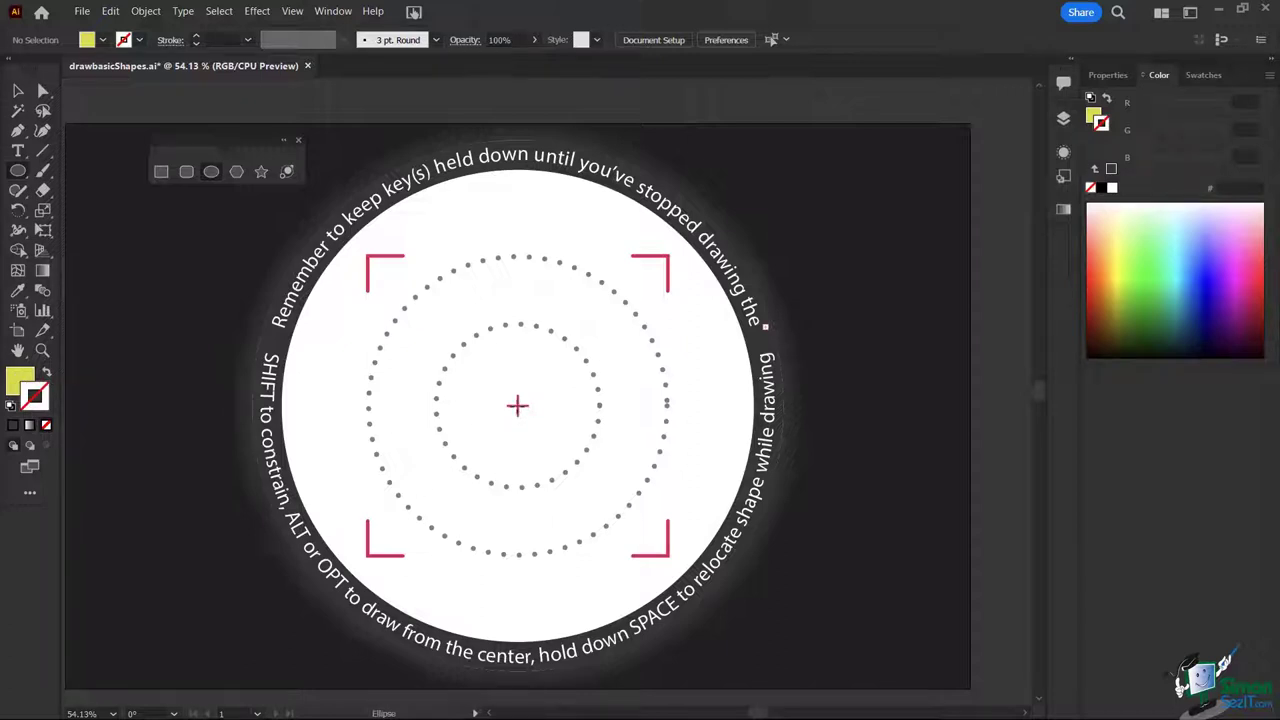
Step: Draw a yellow circle outward from the centre crosshair, then select it
key(alt+shift)
drag(517, 405, 366, 269)
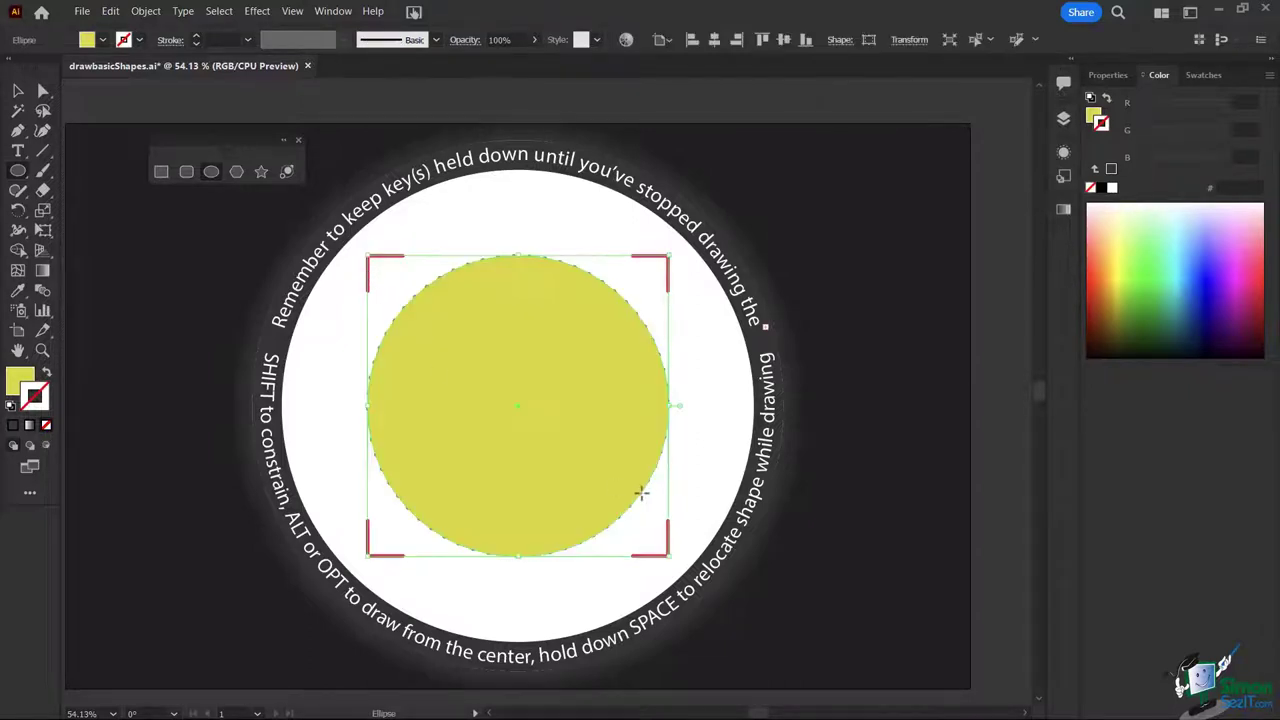
click(17, 91)
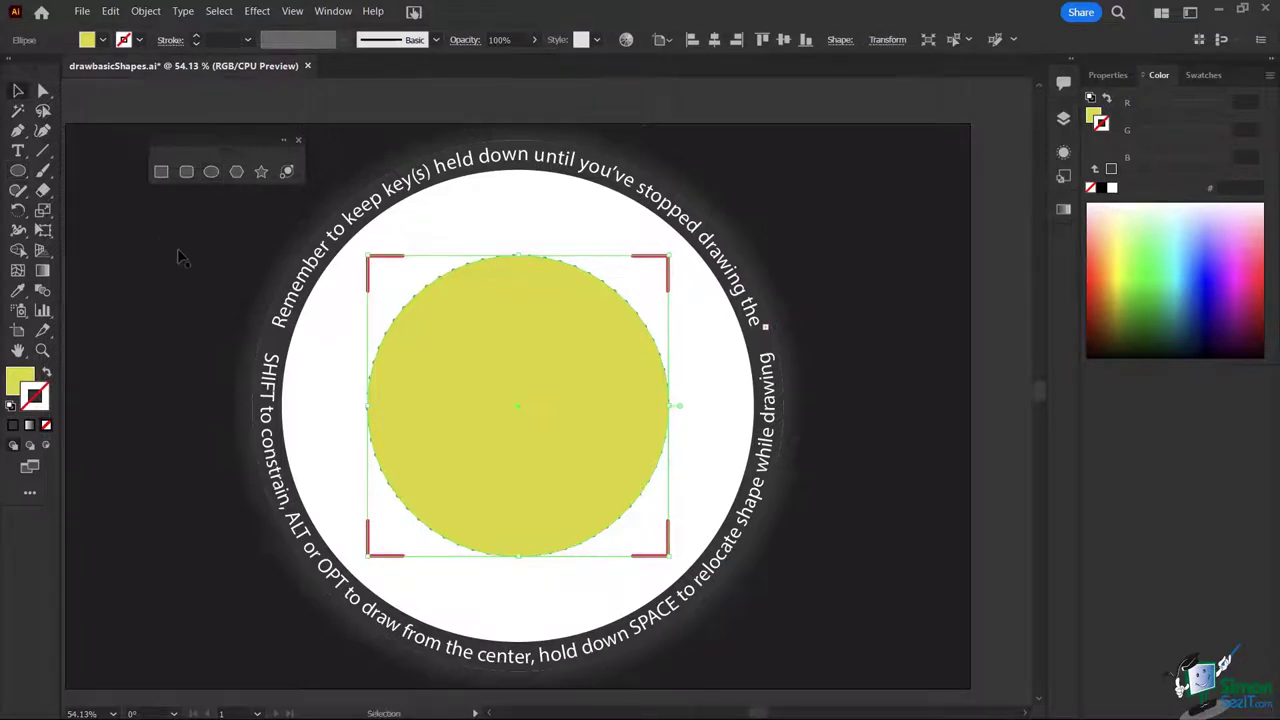
click(177, 250)
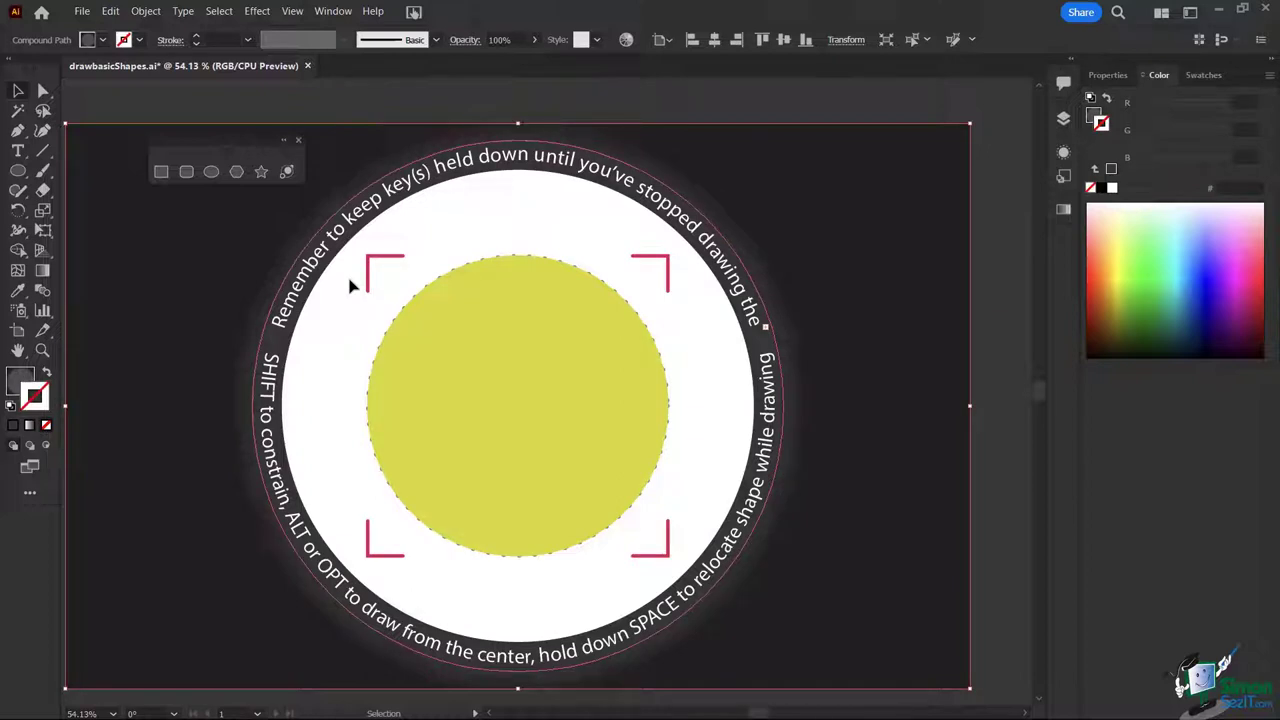
click(512, 351)
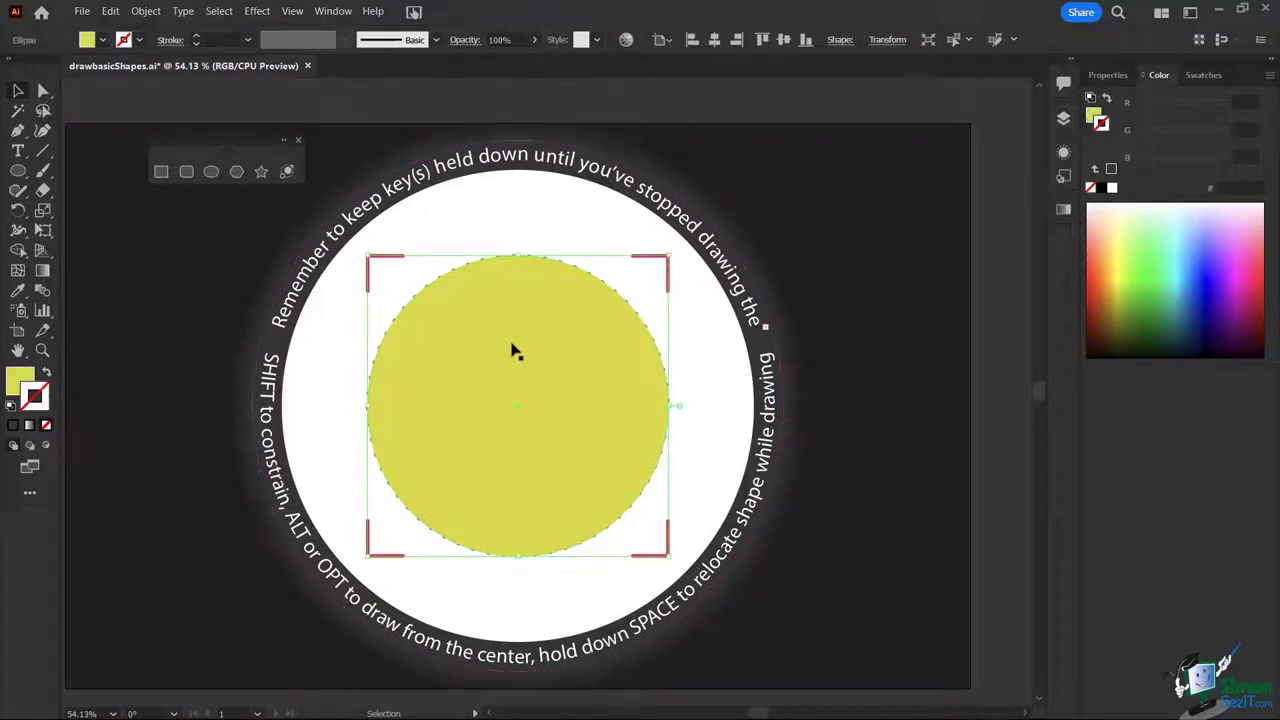
Step: Delete the yellow circle and draw a yellow rounded rectangle across the dotted template
key(Delete)
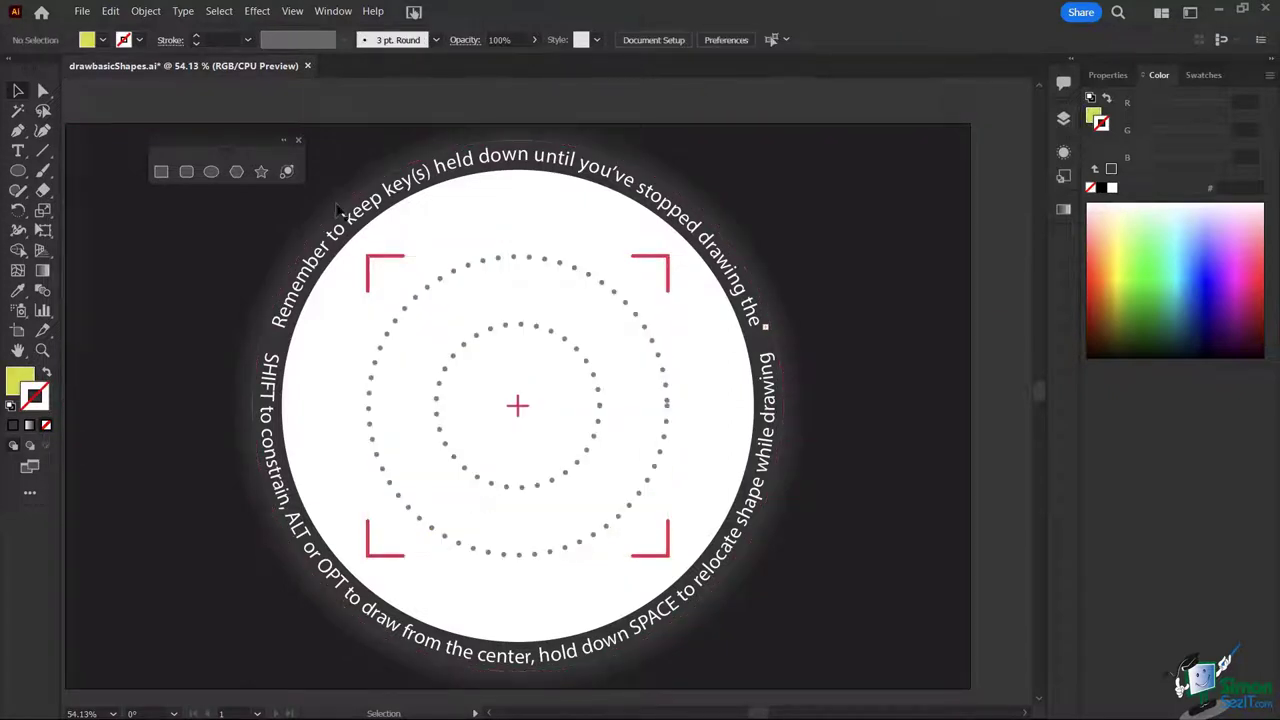
click(186, 172)
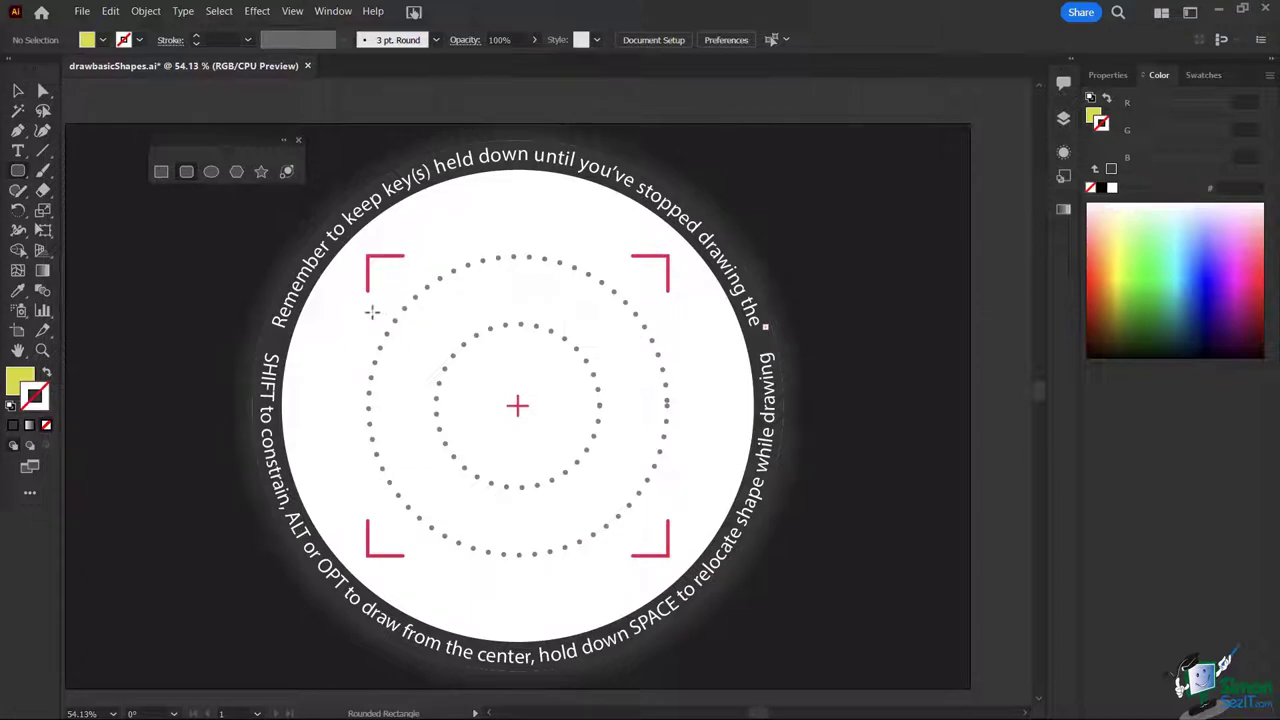
drag(372, 314, 670, 500)
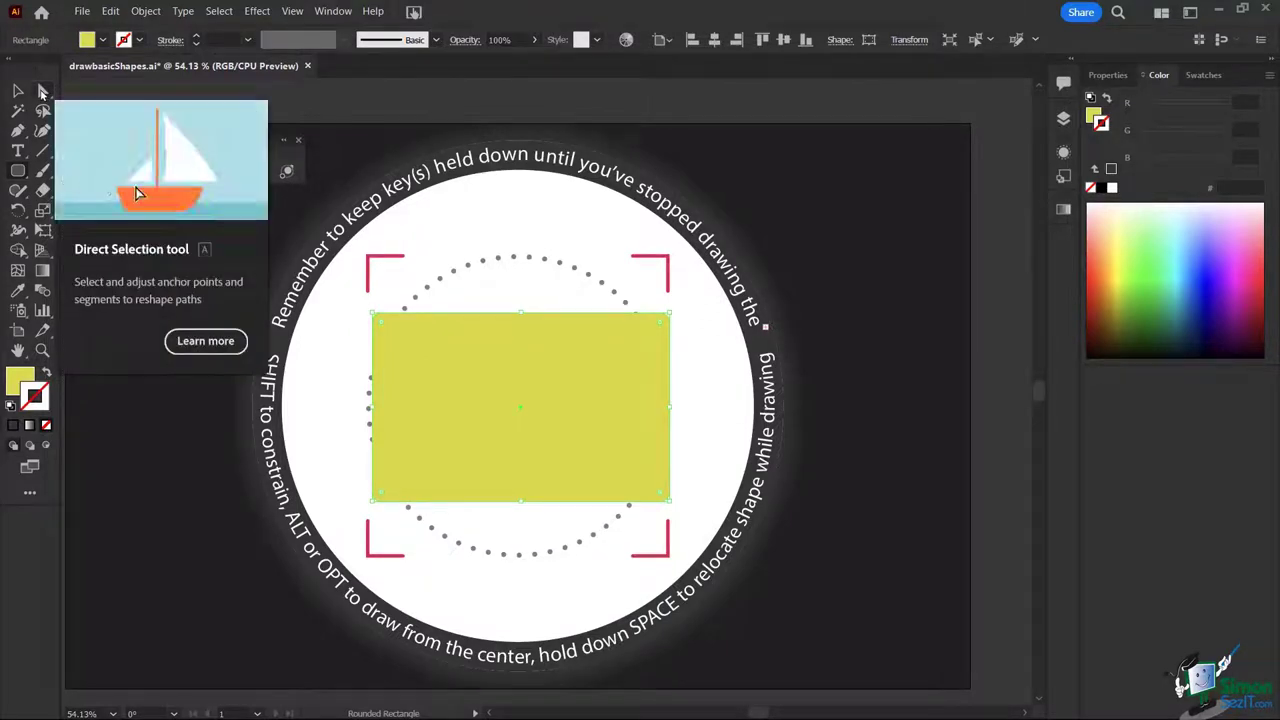
Step: Round the rectangle's corners by dragging its live corner widget with Direct Selection
key(a)
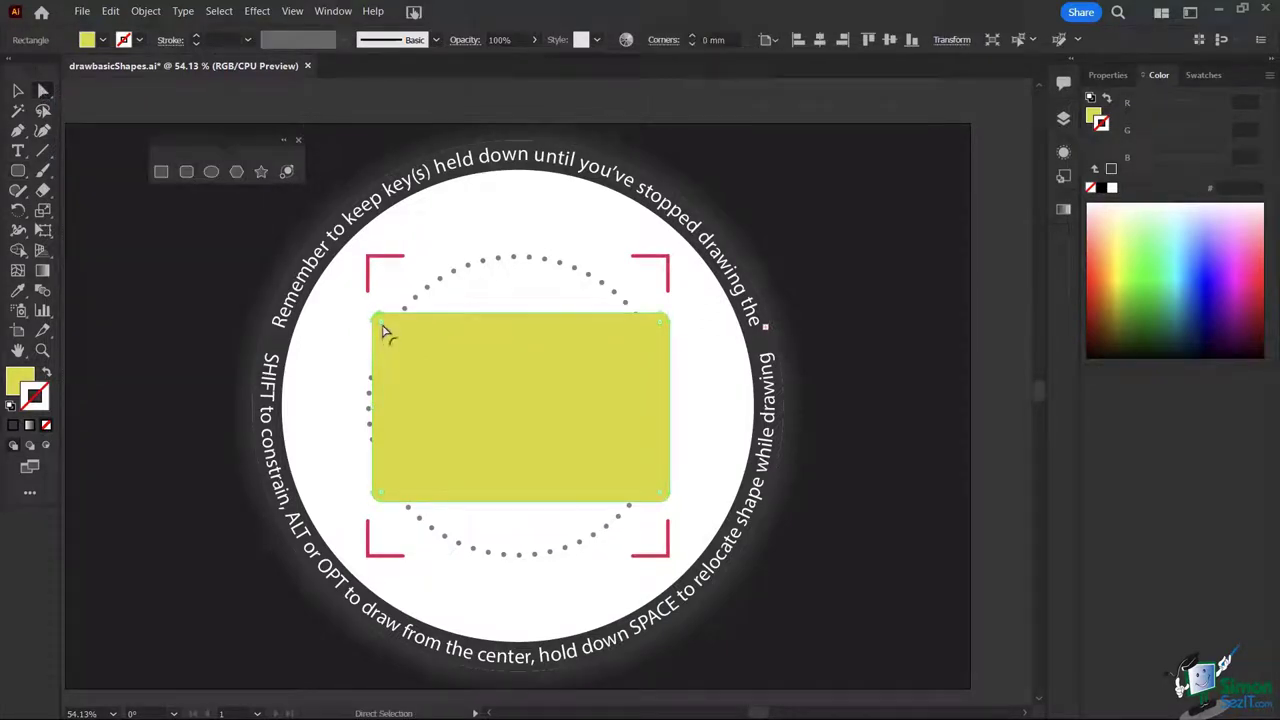
drag(382, 325, 415, 386)
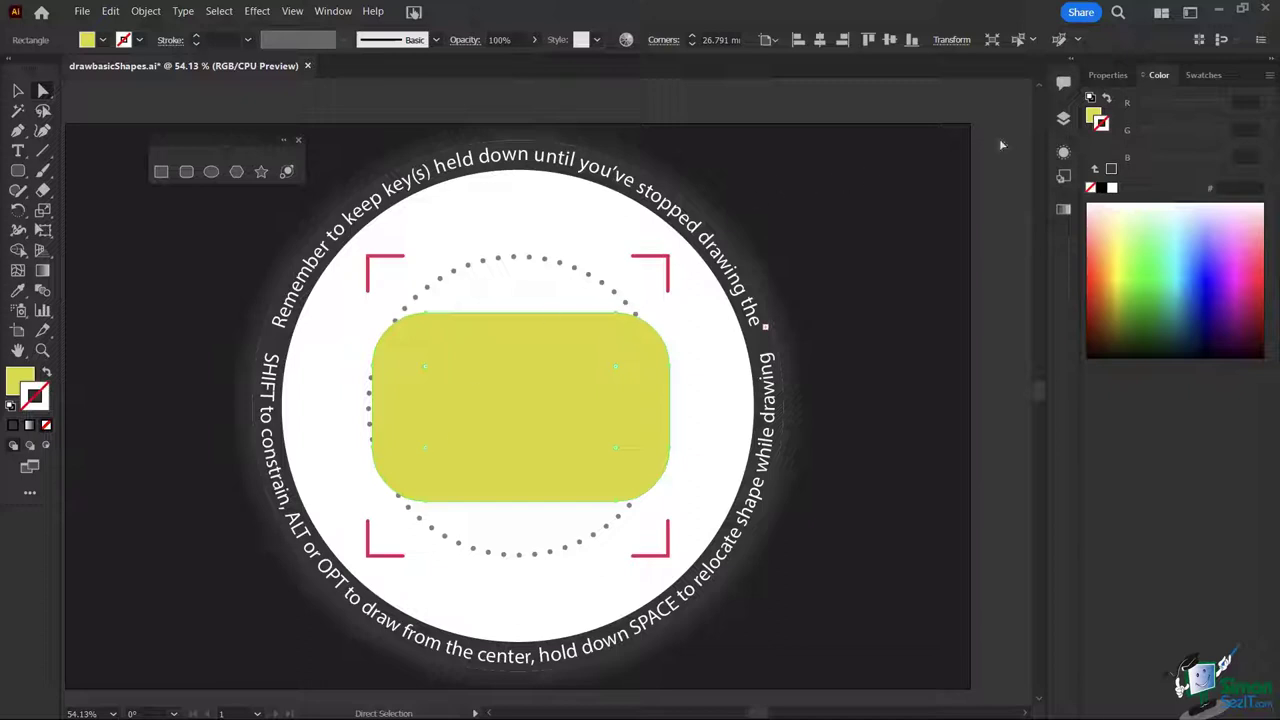
click(1104, 78)
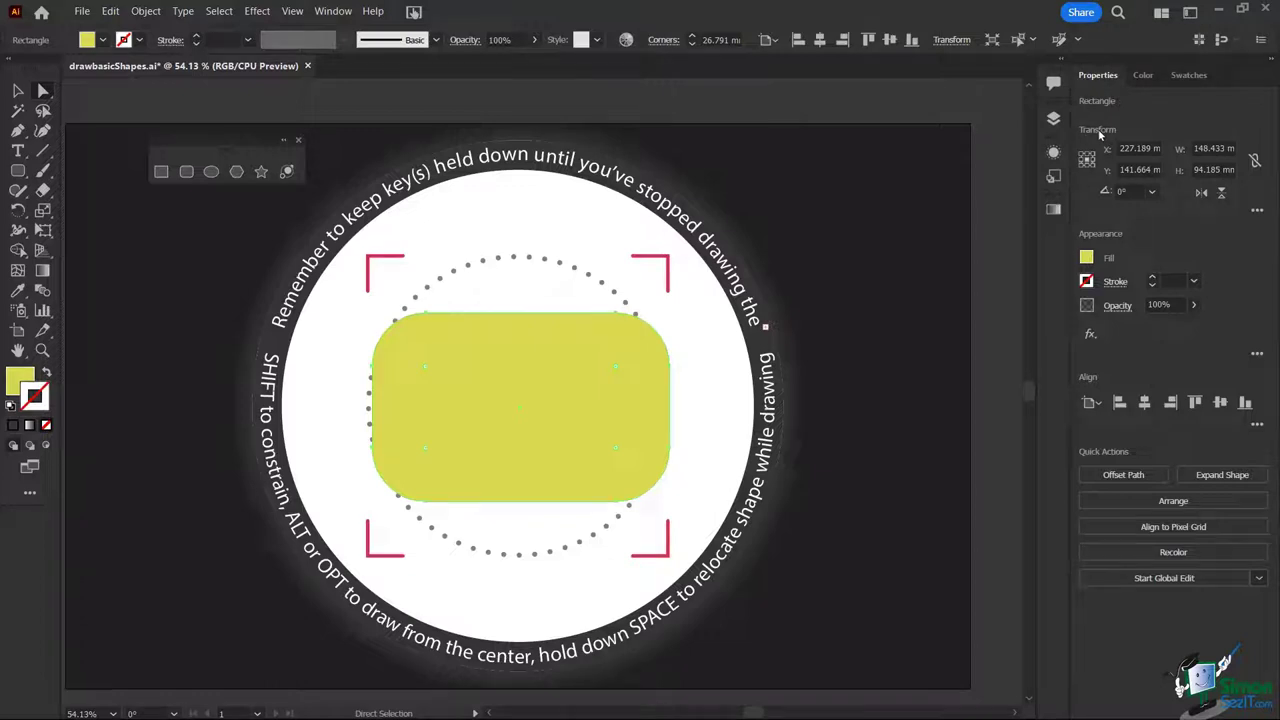
click(1256, 212)
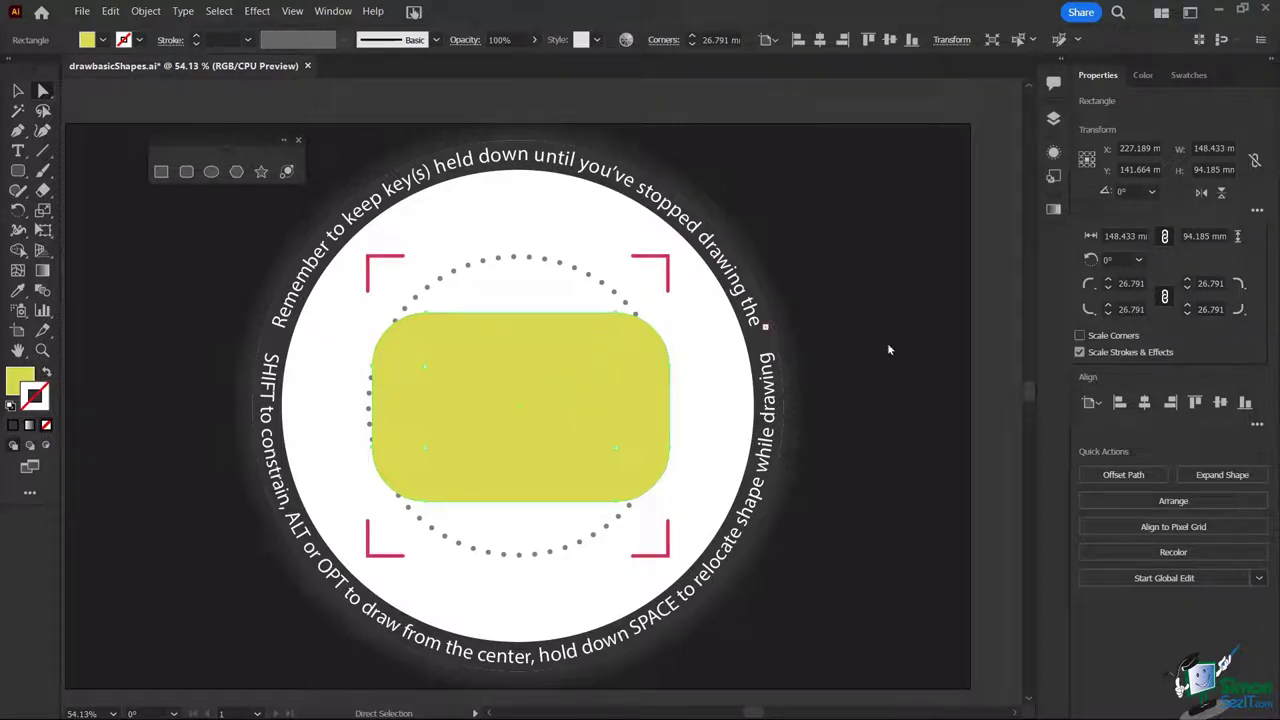
drag(616, 369, 650, 350)
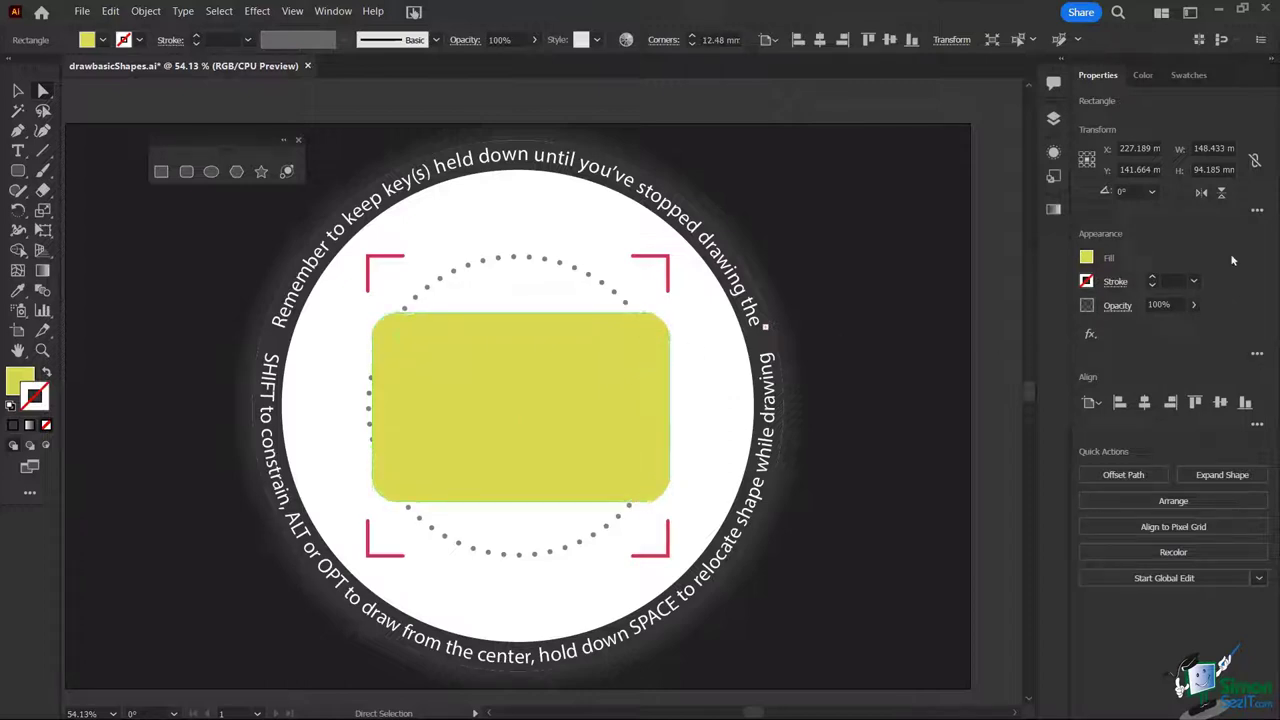
Step: Set all corner radii to 10 mm in the Transform options, then delete the rectangle
click(1257, 210)
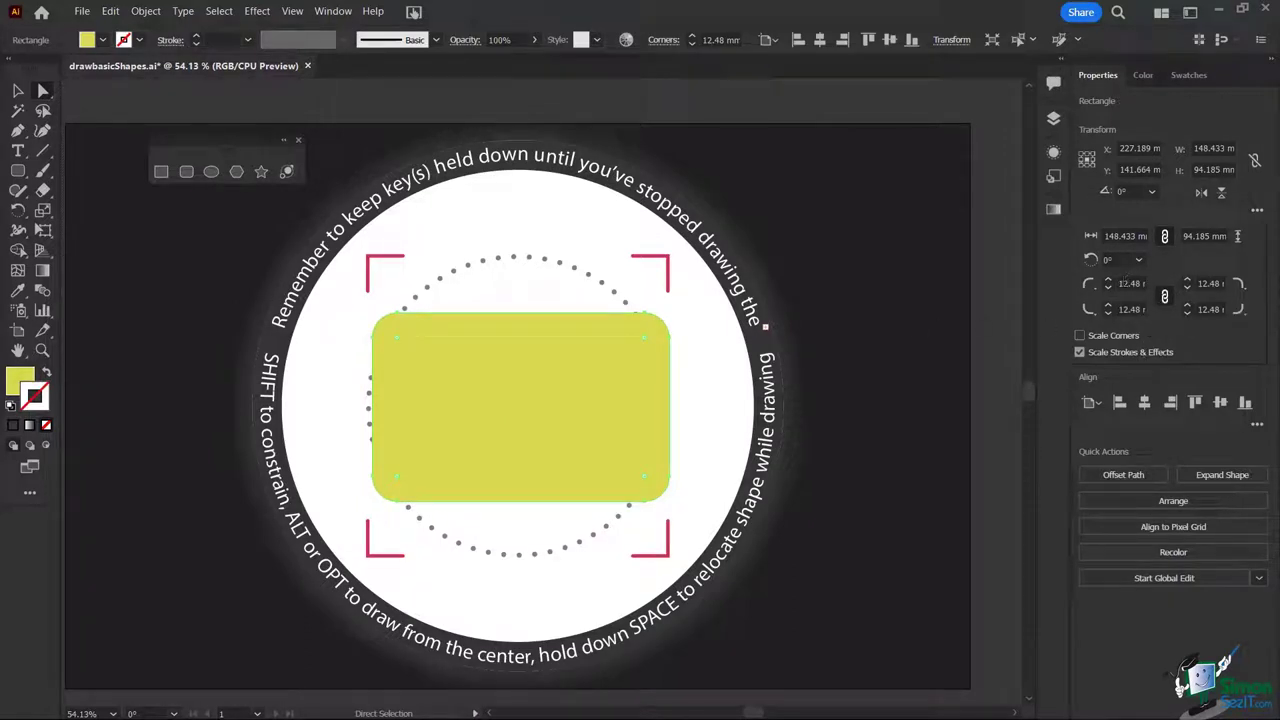
click(1128, 283)
text(10)
key(Tab)
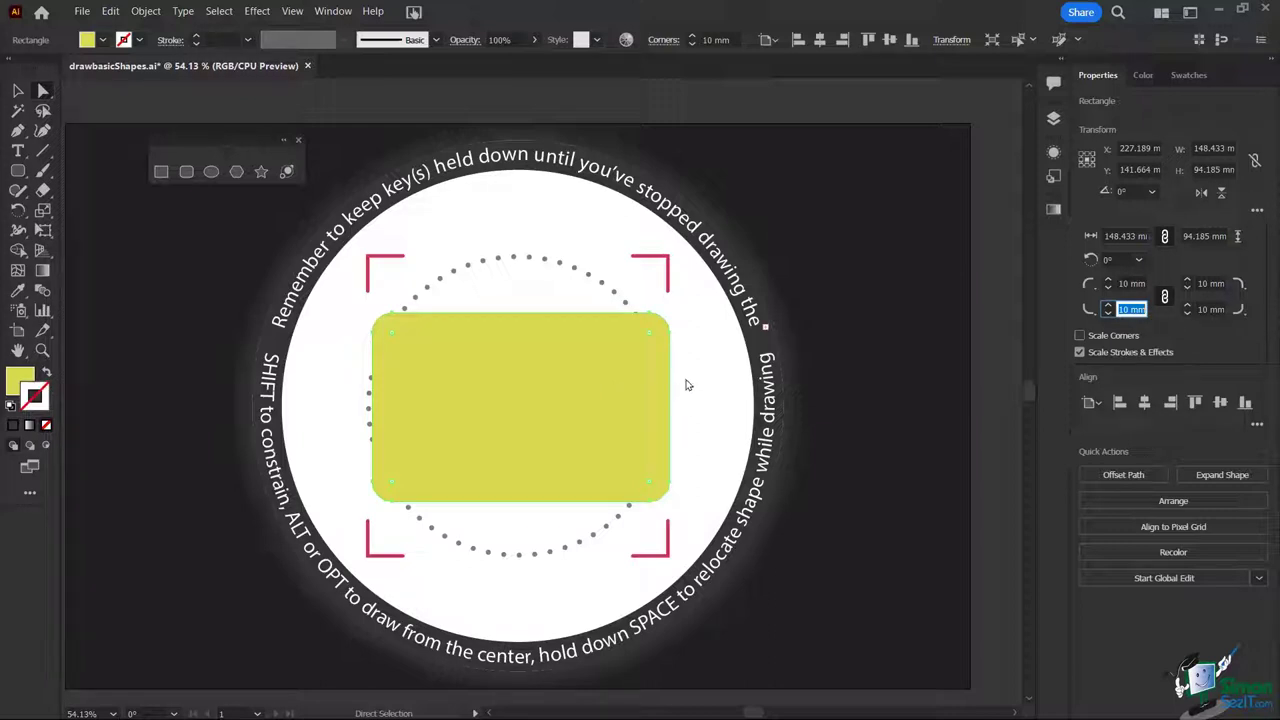
click(522, 369)
key(Delete)
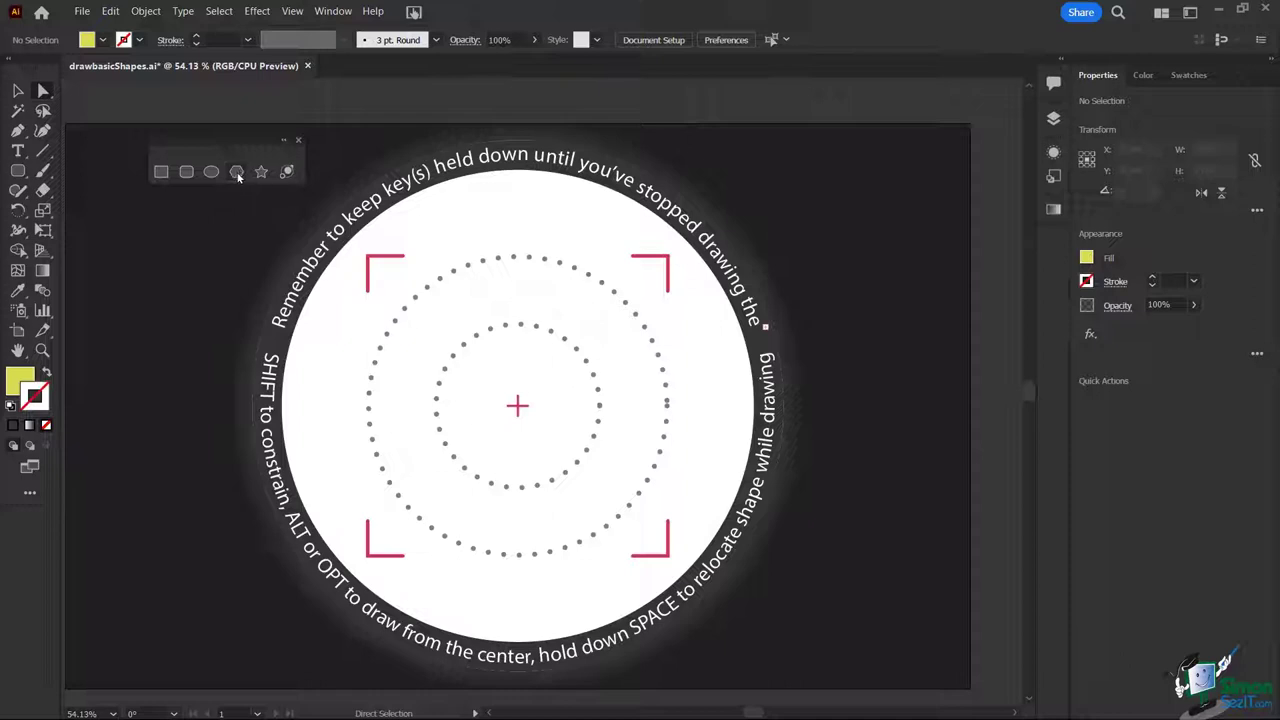
Step: Create a three-sided polygon and enlarge it to fill the guide circle
click(237, 173)
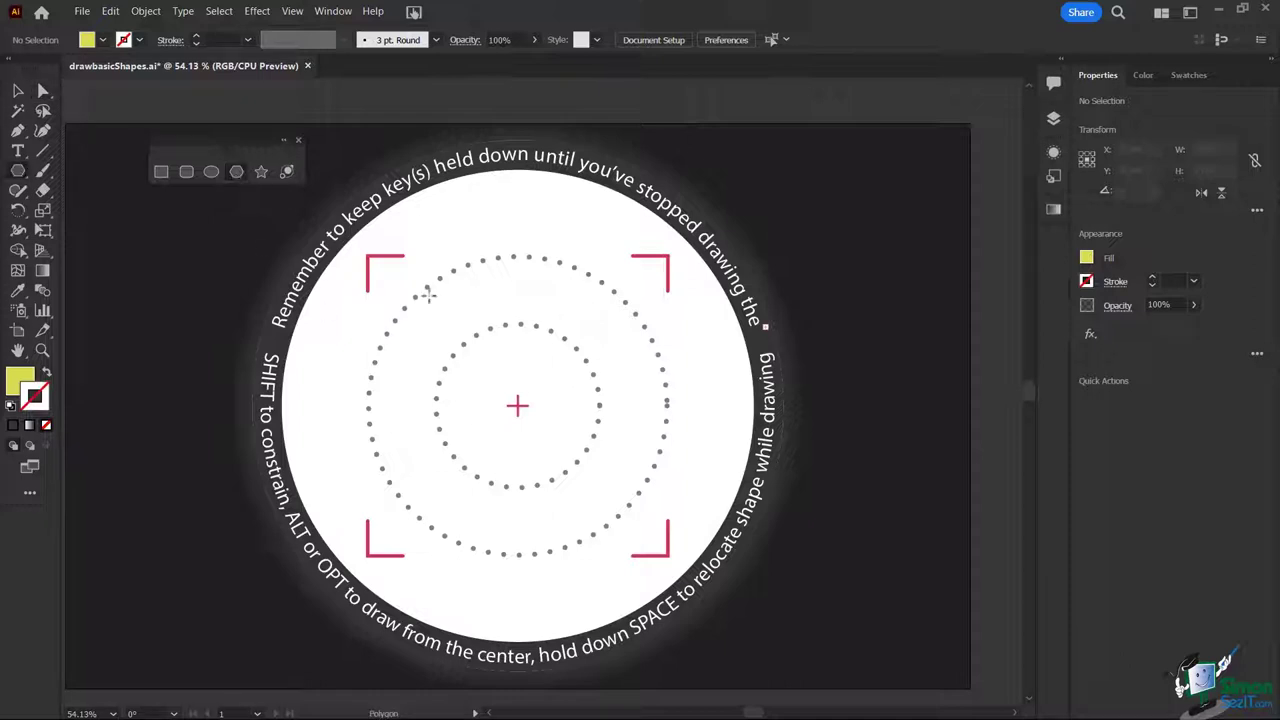
click(483, 303)
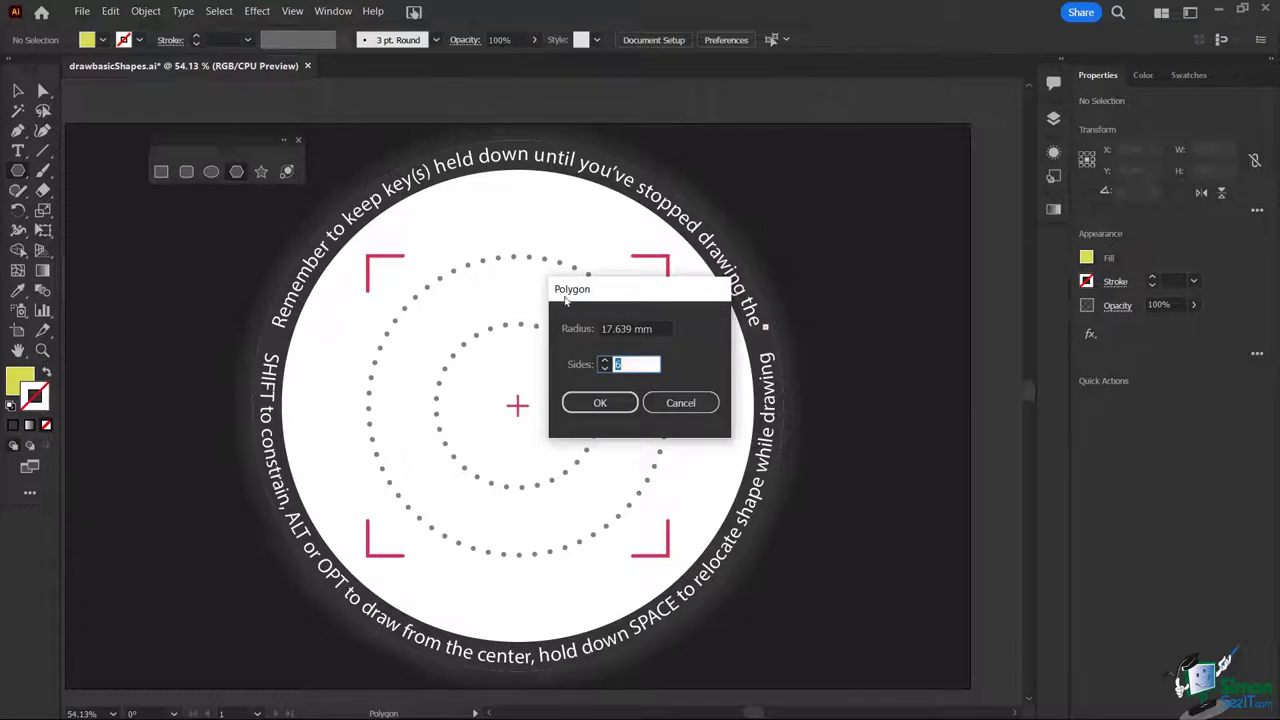
drag(584, 298, 583, 228)
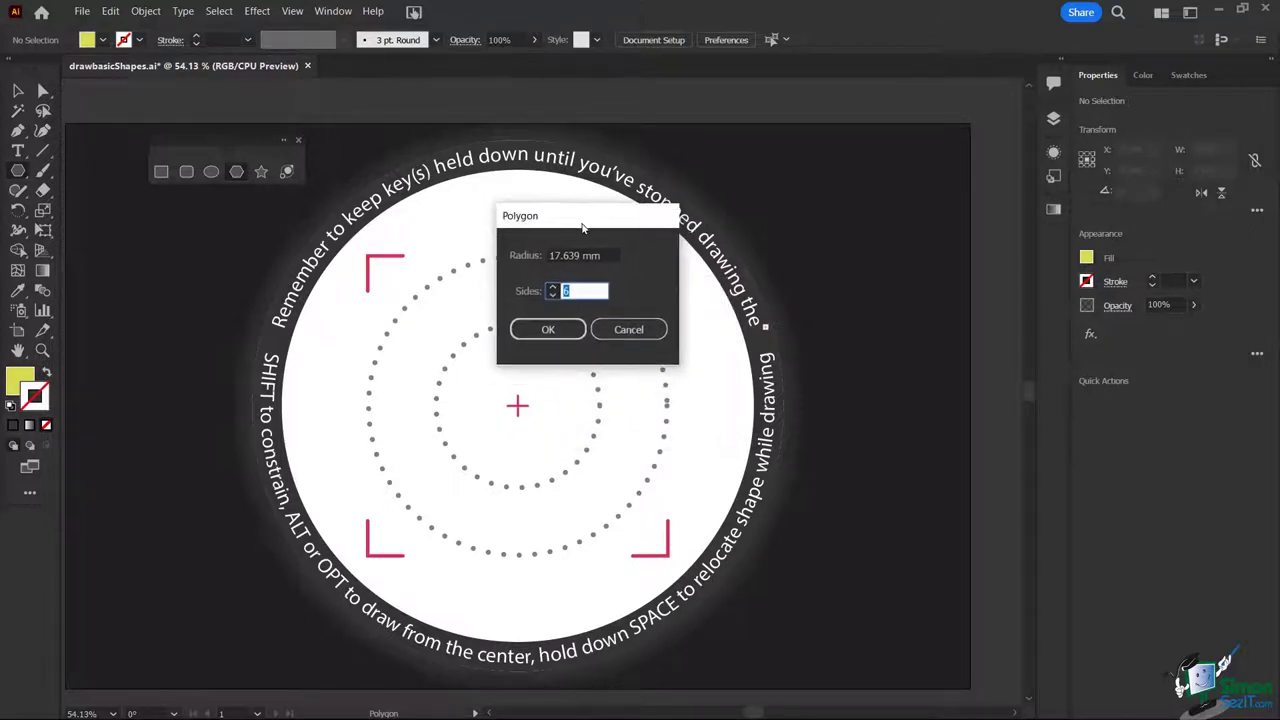
double_click(551, 295)
click(563, 329)
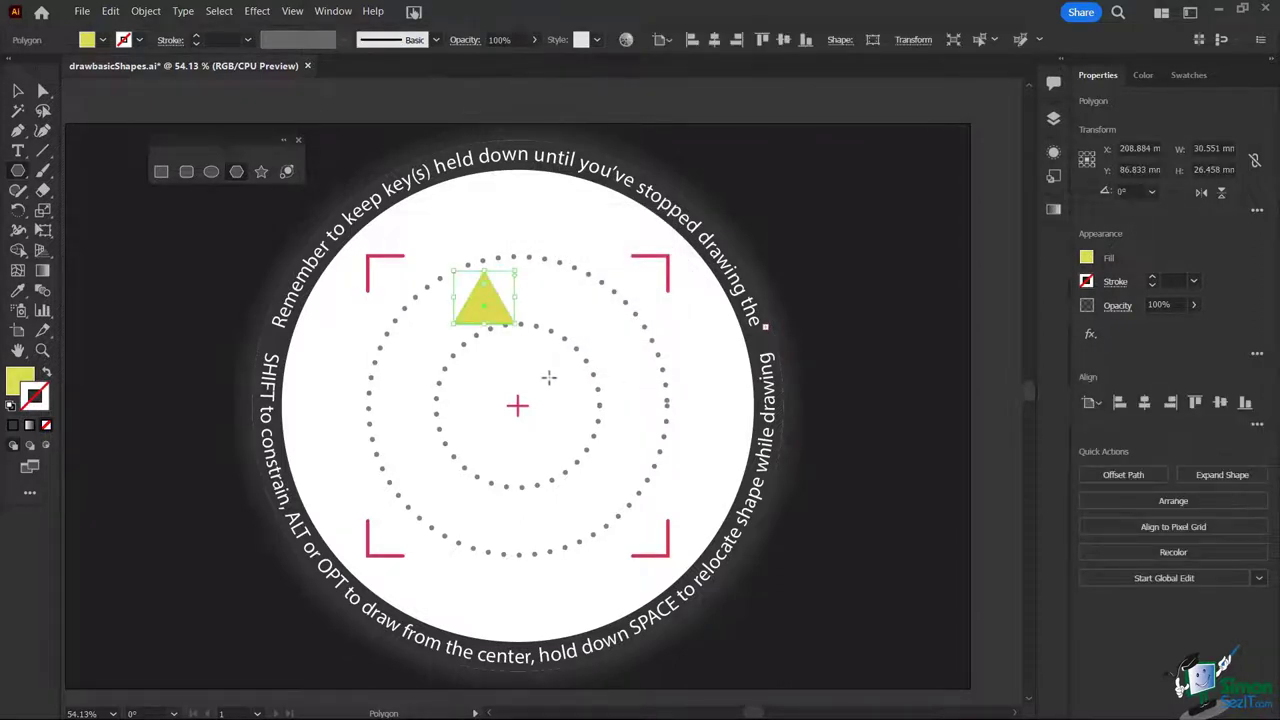
drag(515, 324, 660, 497)
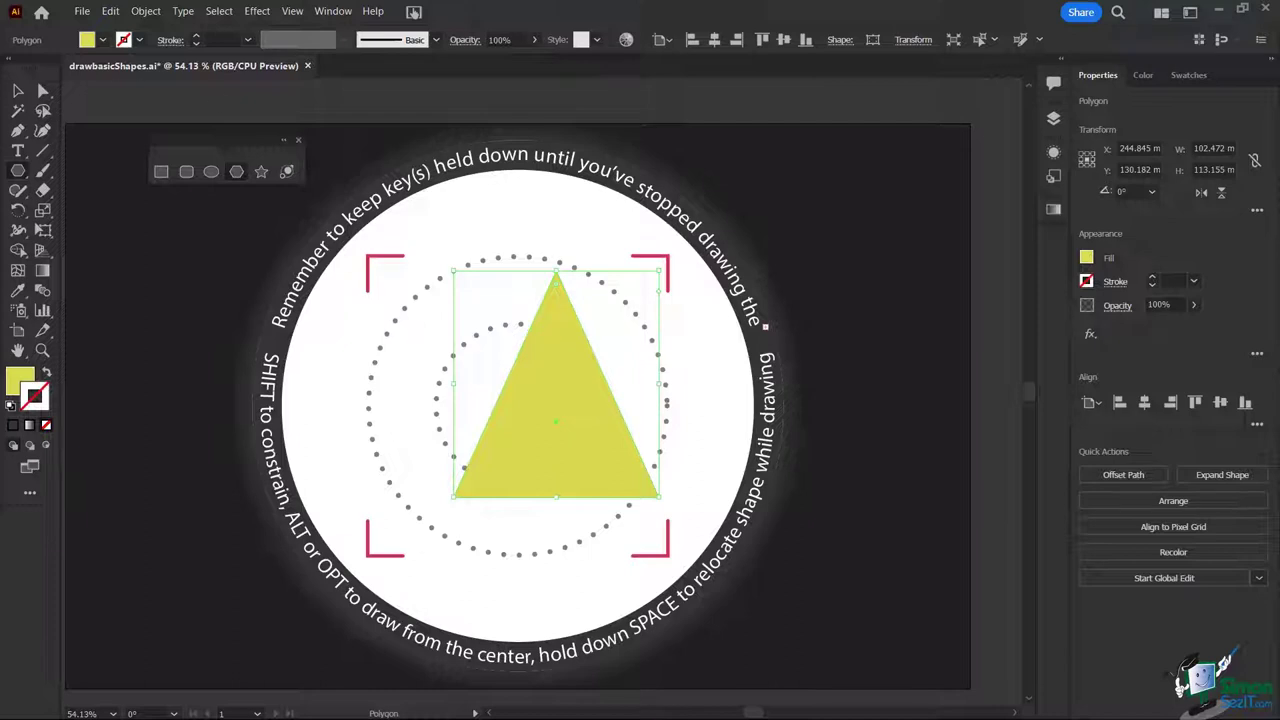
Step: Rotate the triangle to point left, flatten it to about 113.953 by 66.044 mm, and recentre it
click(18, 90)
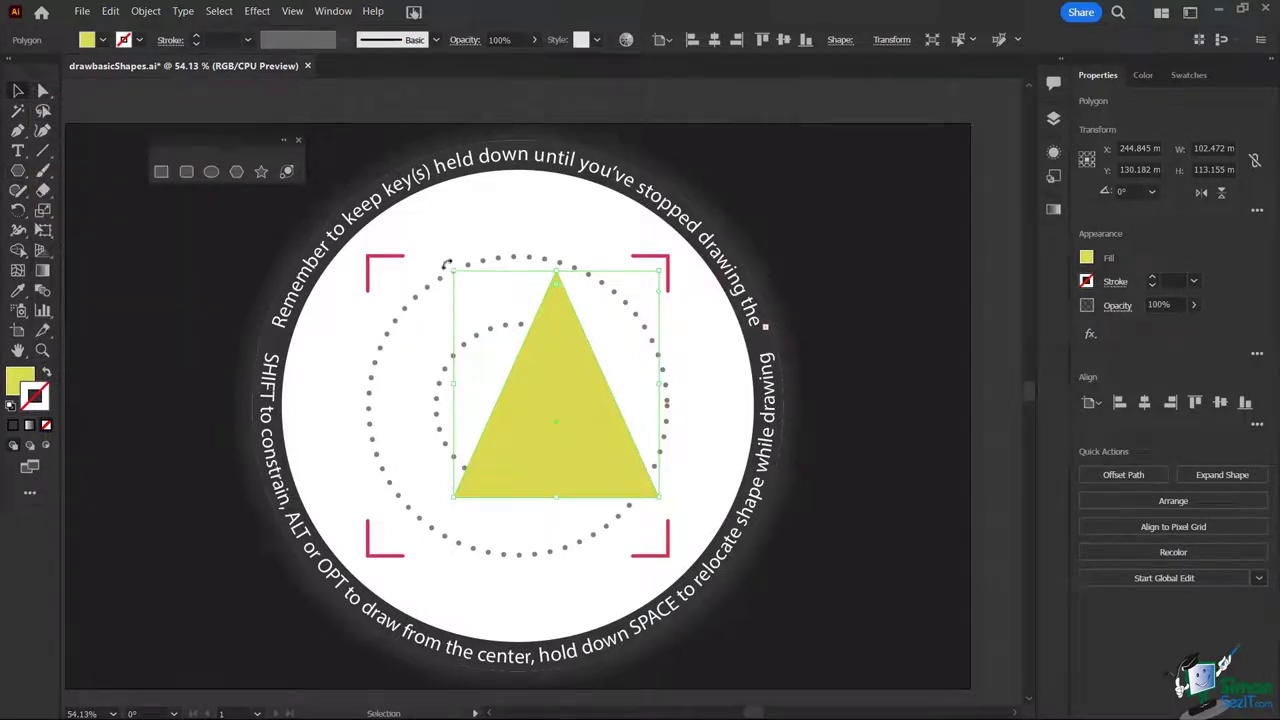
drag(447, 263, 371, 530)
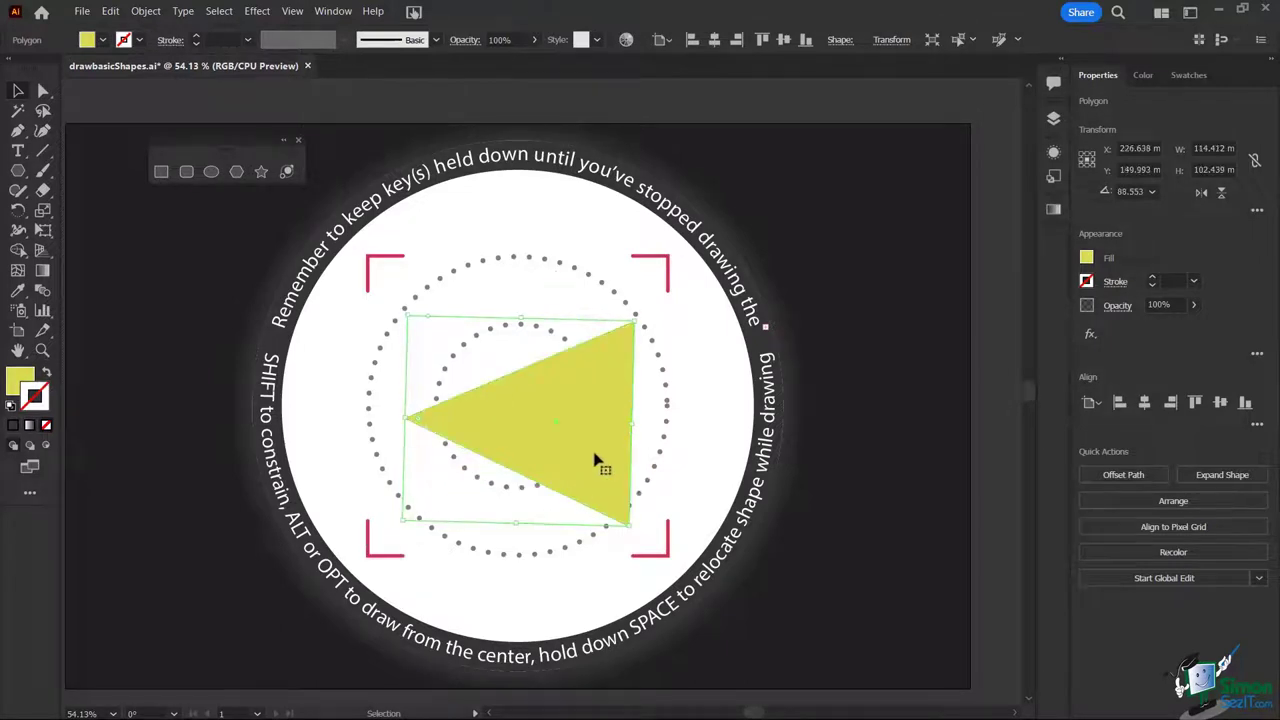
drag(586, 443, 508, 422)
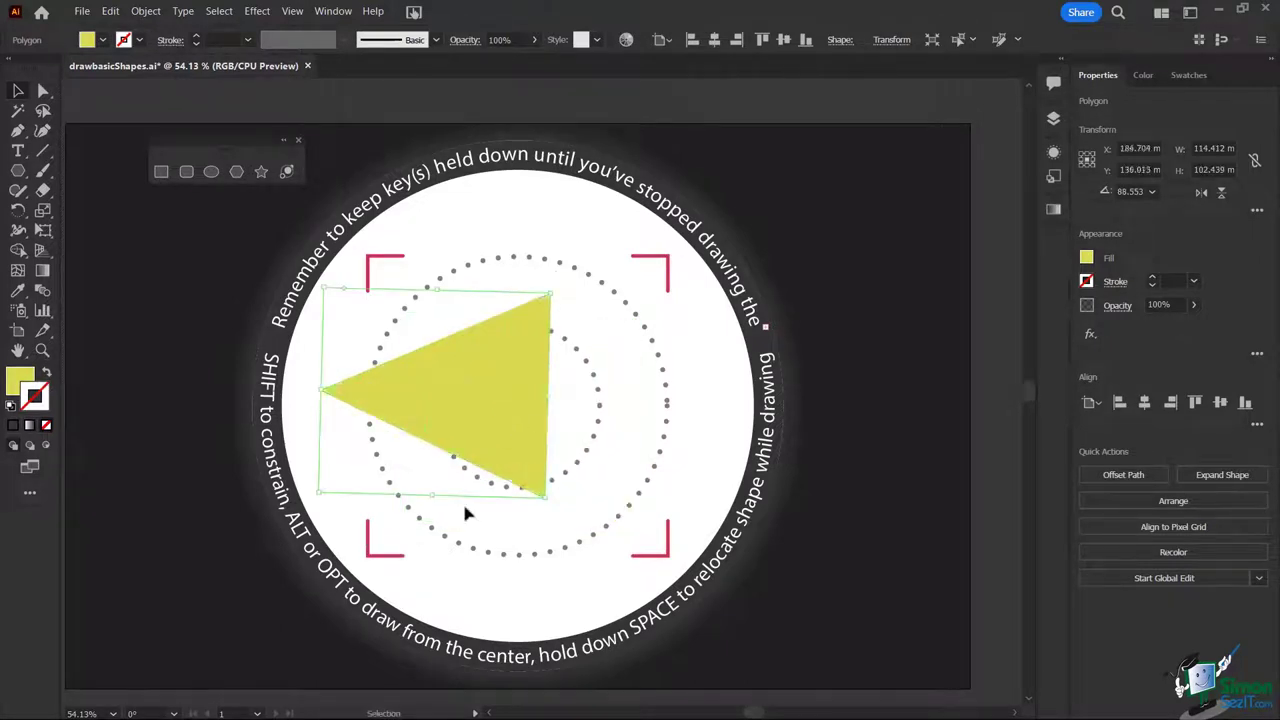
drag(434, 499, 437, 424)
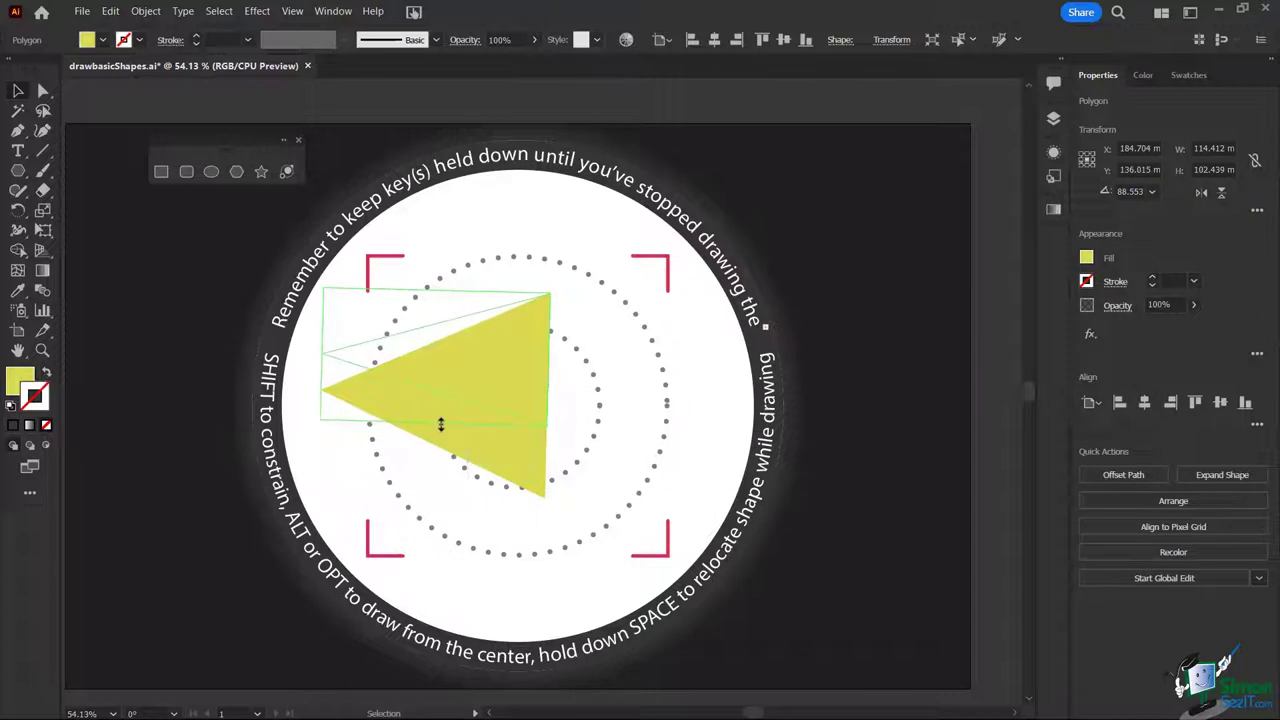
drag(491, 366, 547, 409)
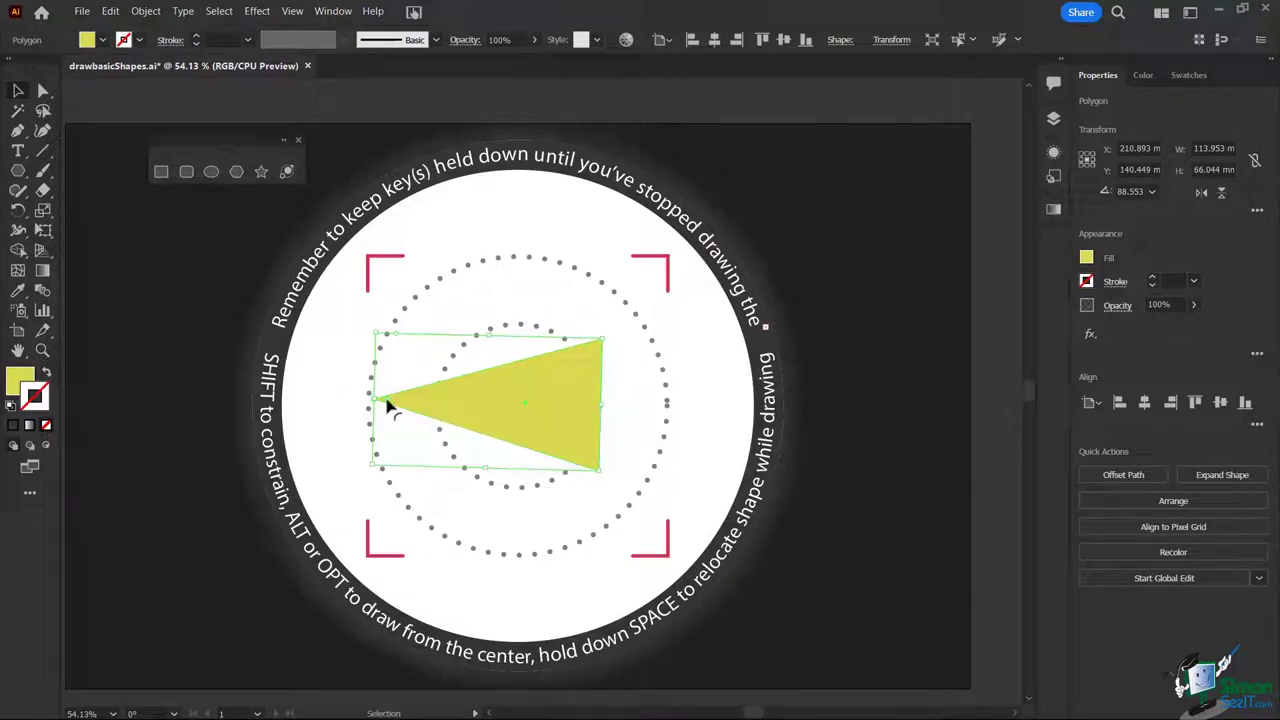
key(a)
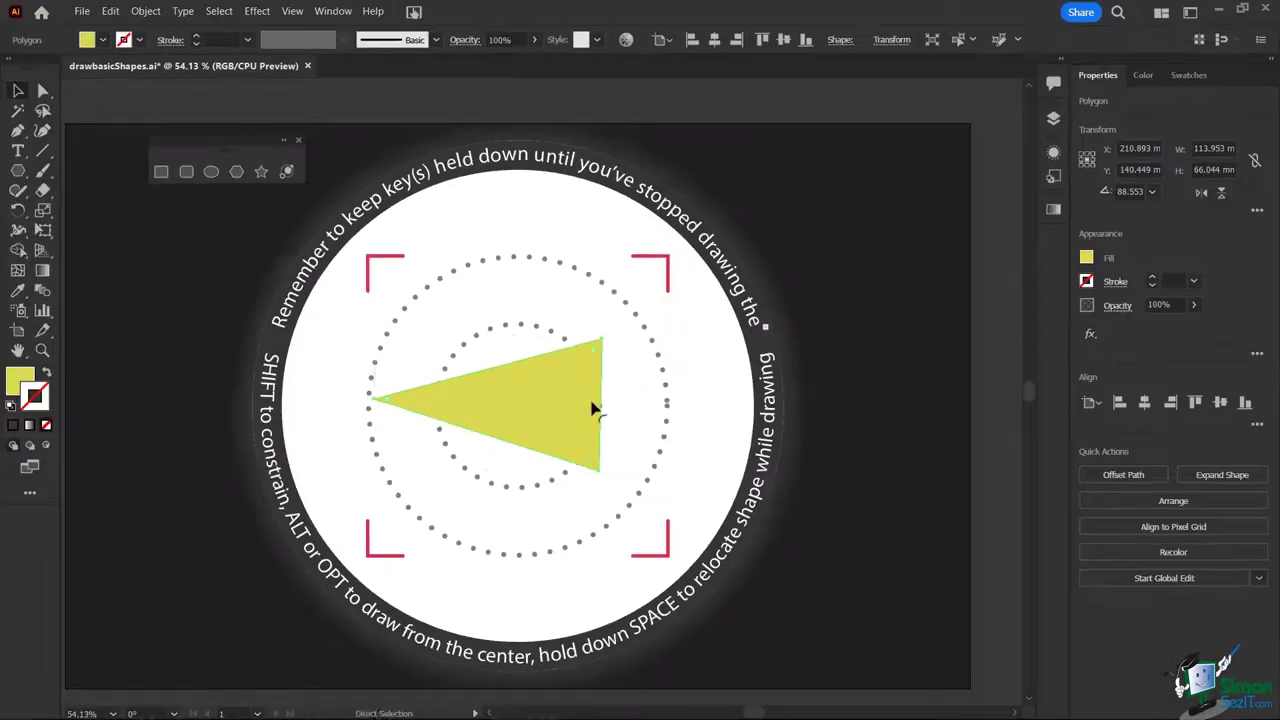
key(v)
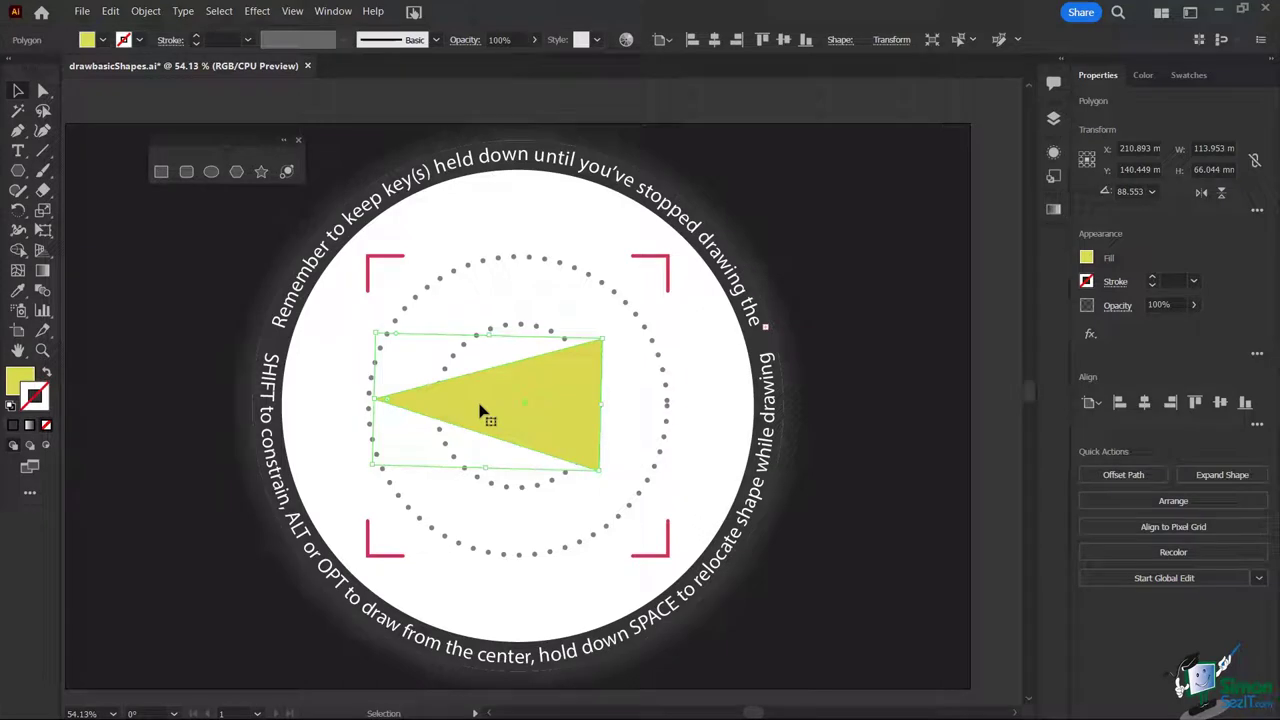
Step: Delete the triangle and pick the Polygon tool with a magenta D81AA3 fill
key(Delete)
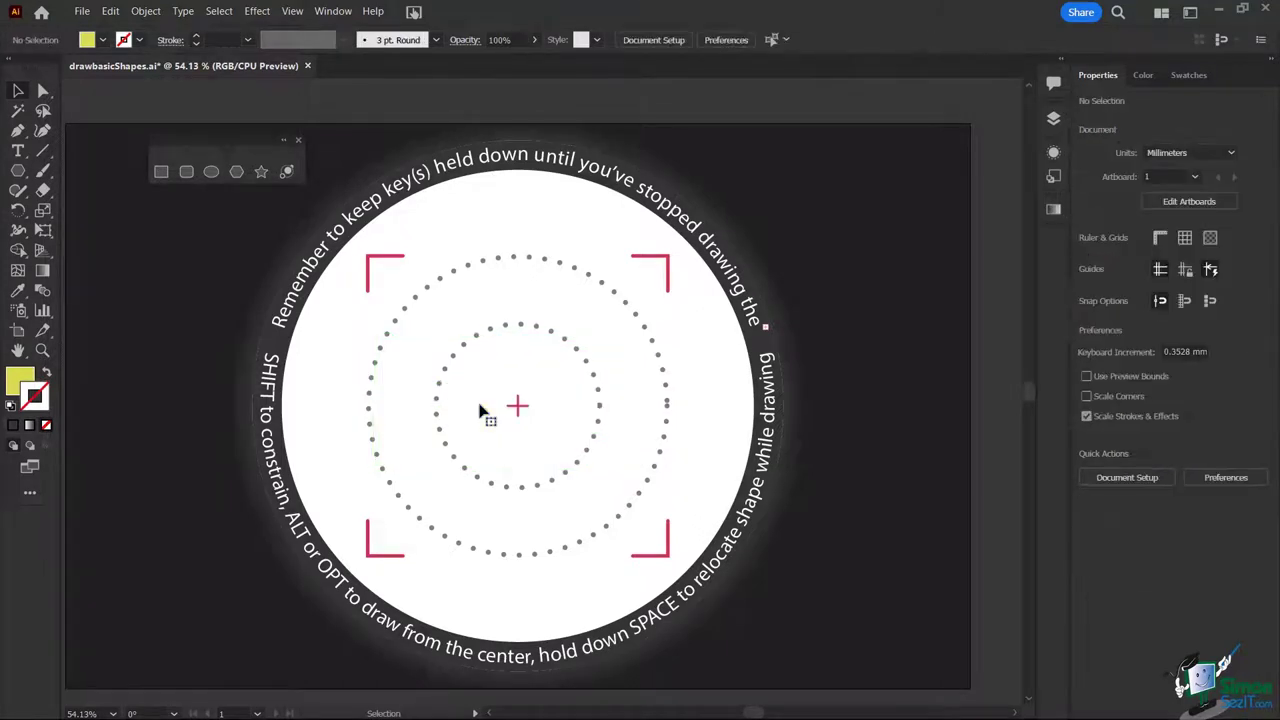
click(236, 171)
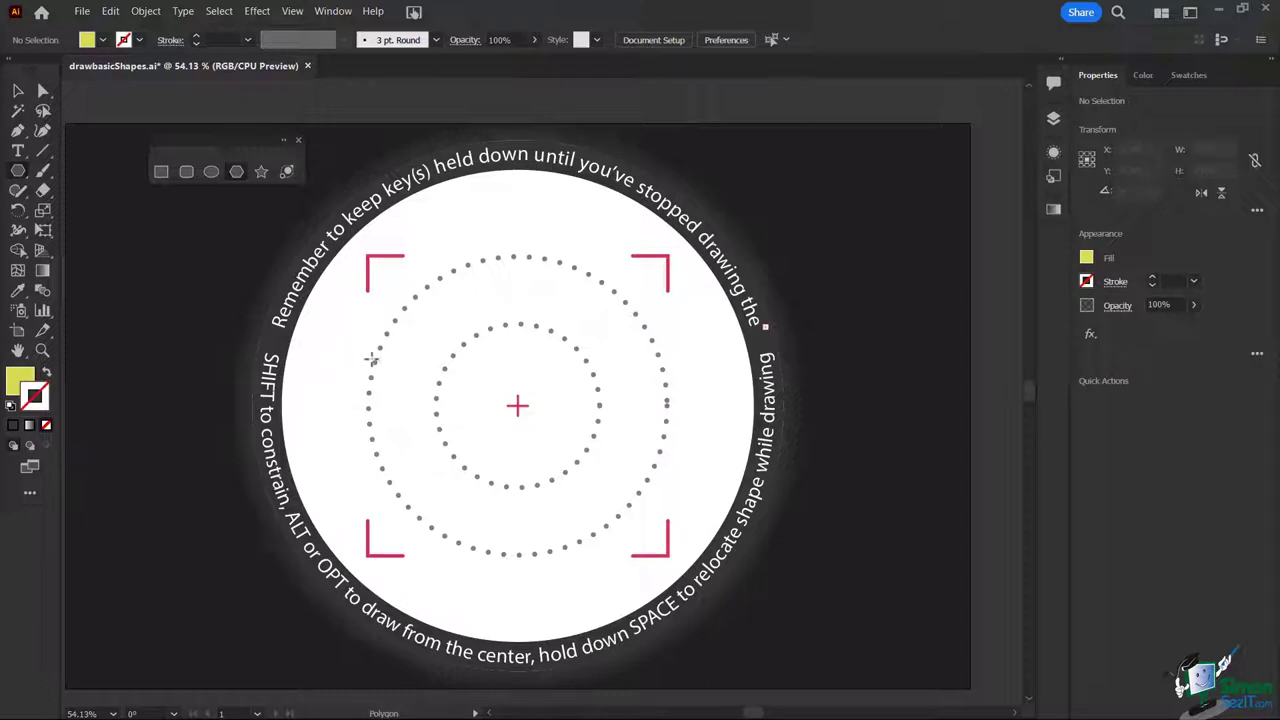
key(F6)
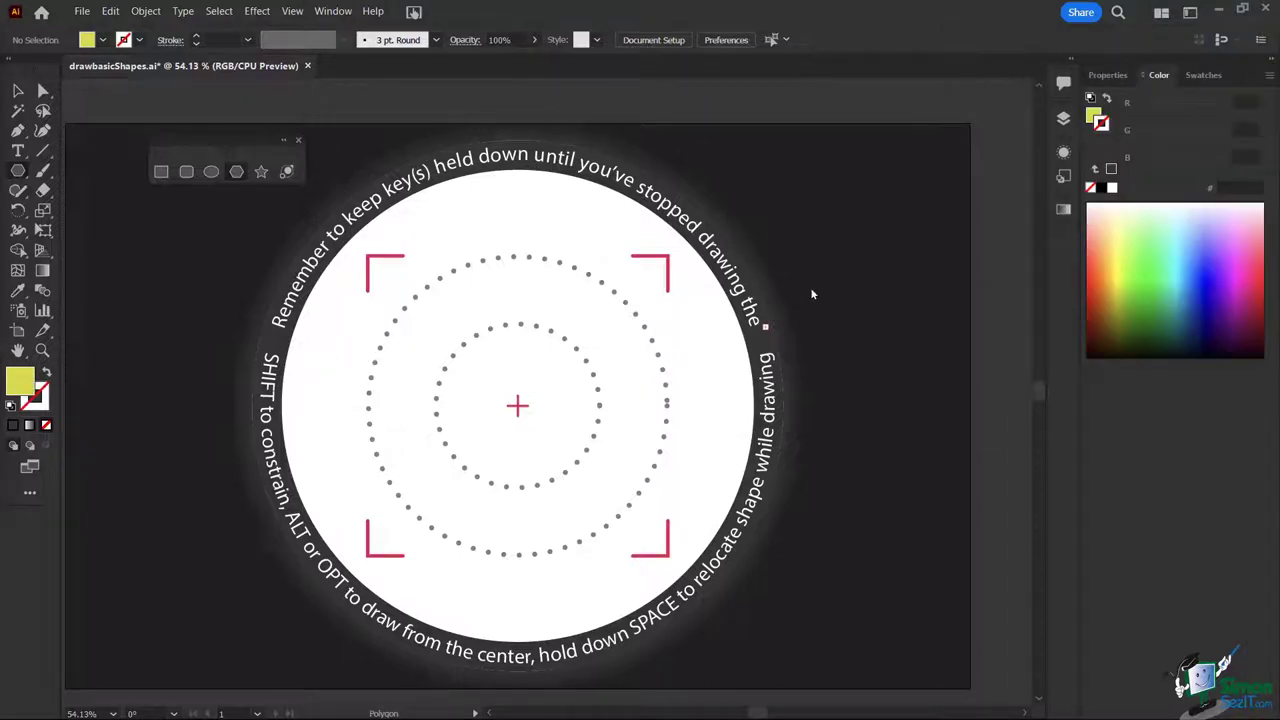
double_click(1097, 117)
click(801, 205)
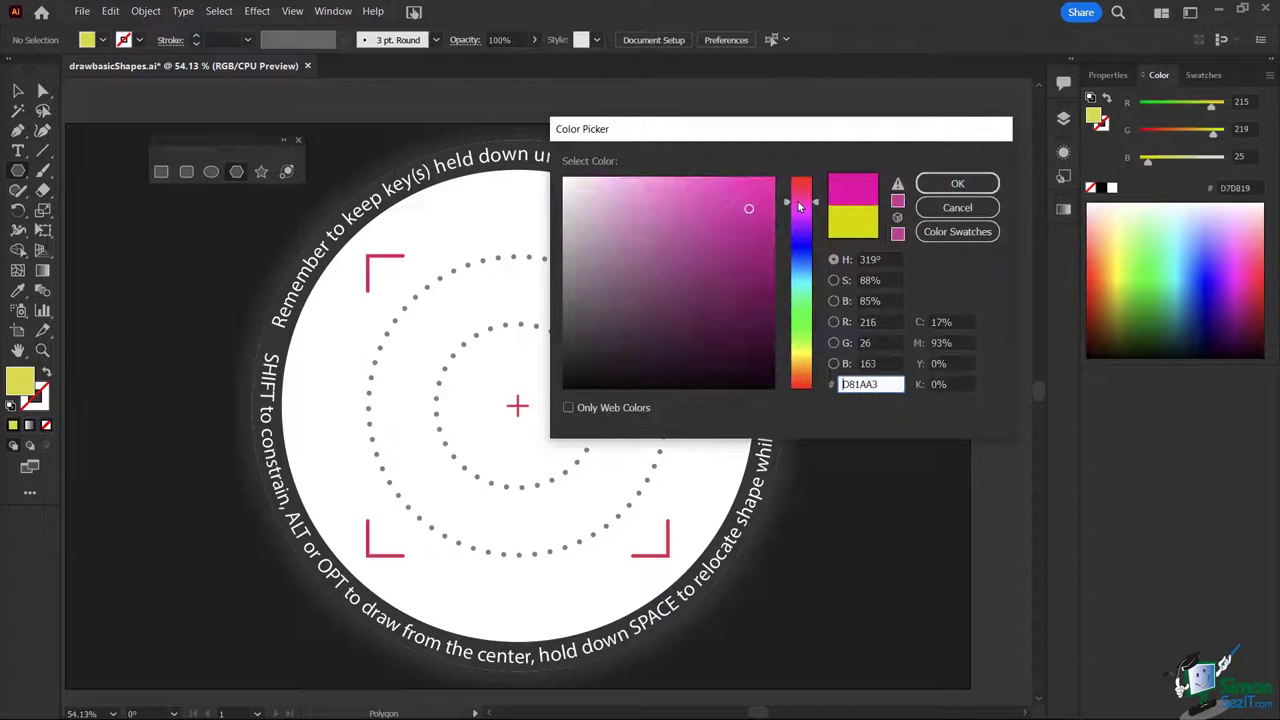
click(965, 189)
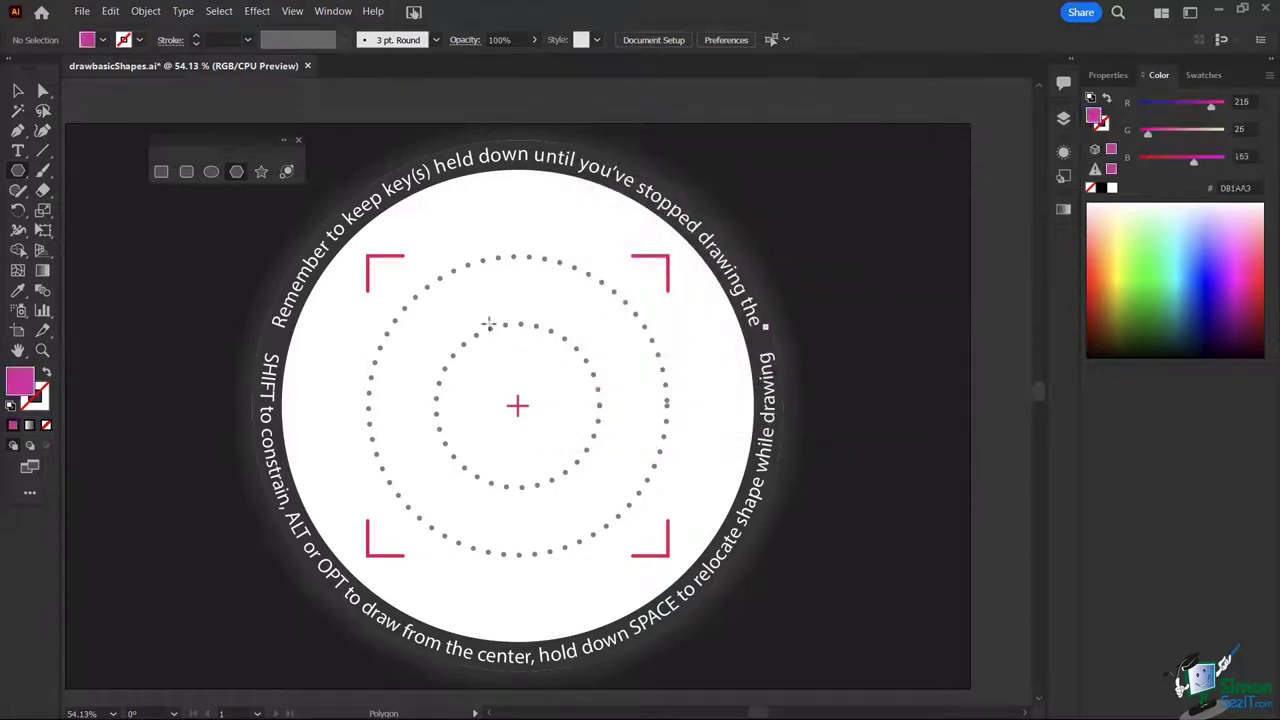
Step: Draw a large six-sided hexagon in the centre of the dotted circles
click(489, 322)
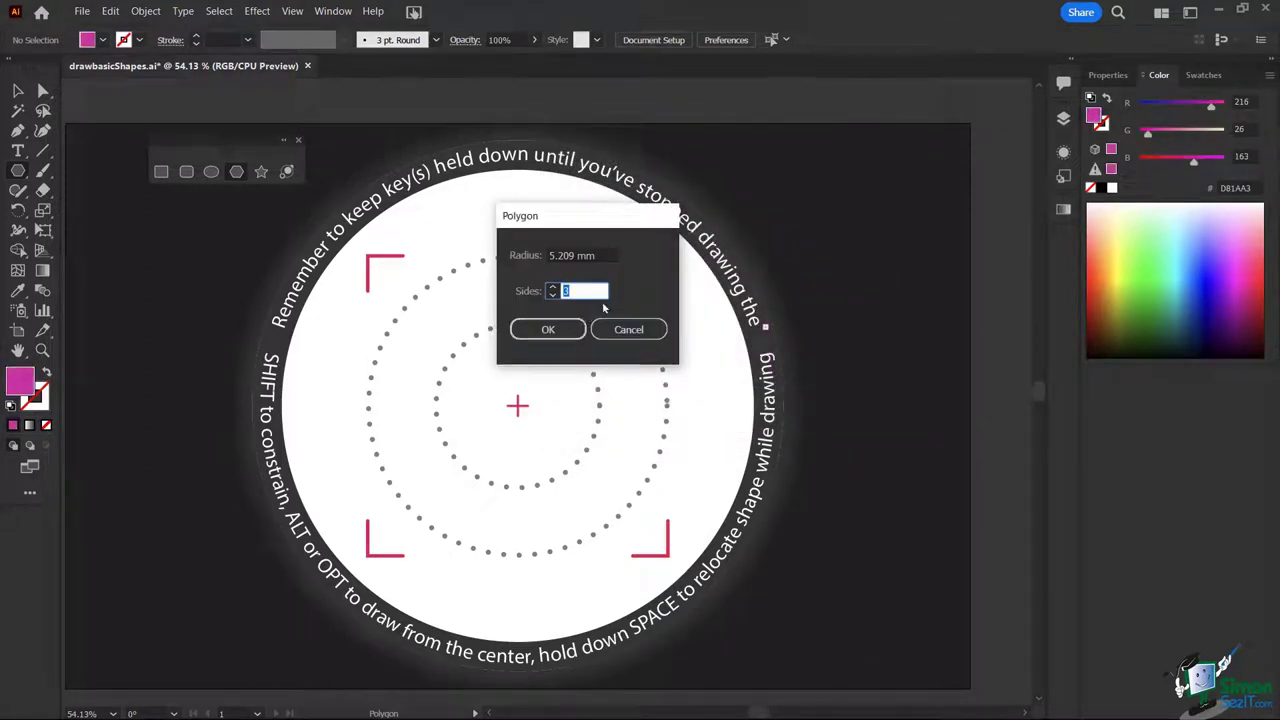
text(6)
click(552, 330)
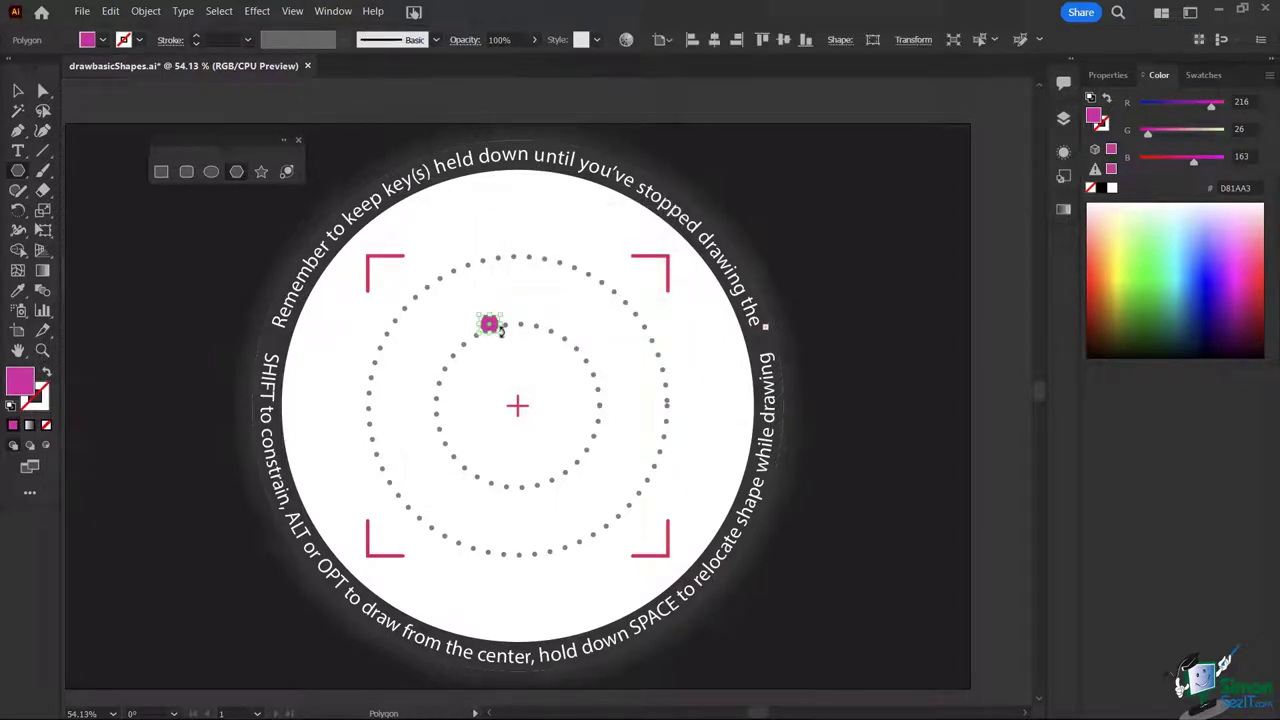
drag(500, 332, 620, 442)
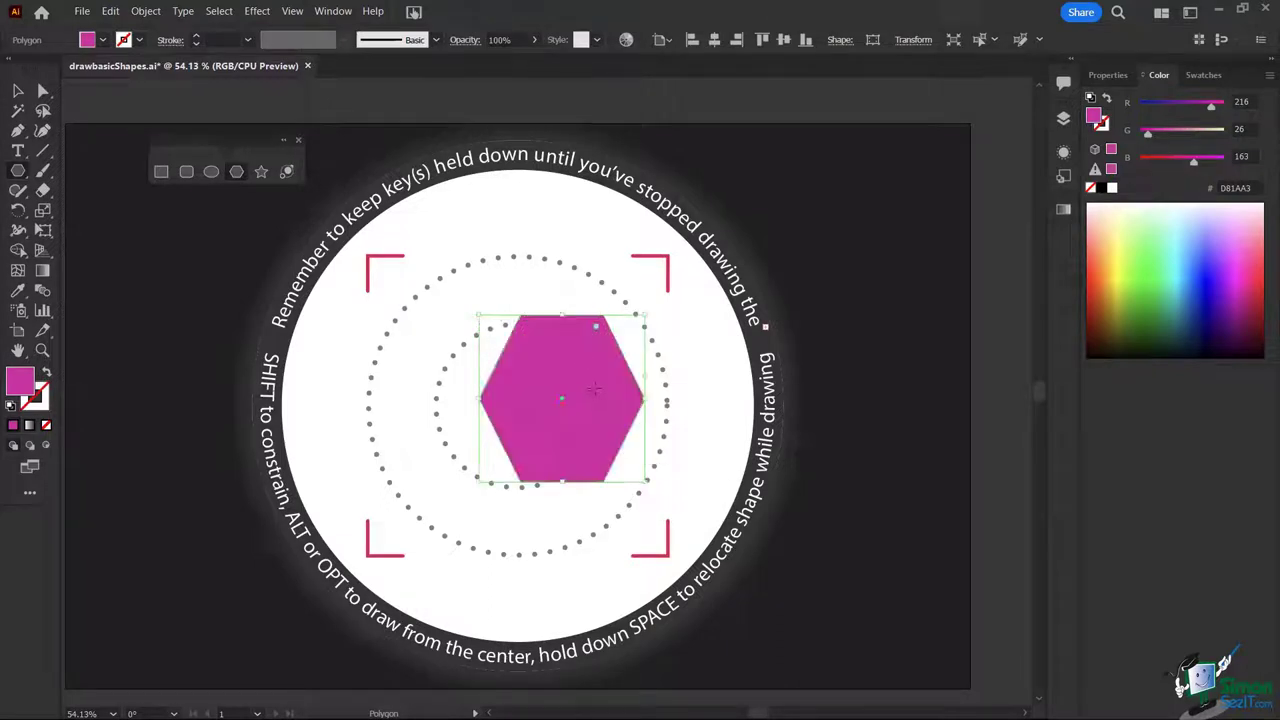
click(18, 91)
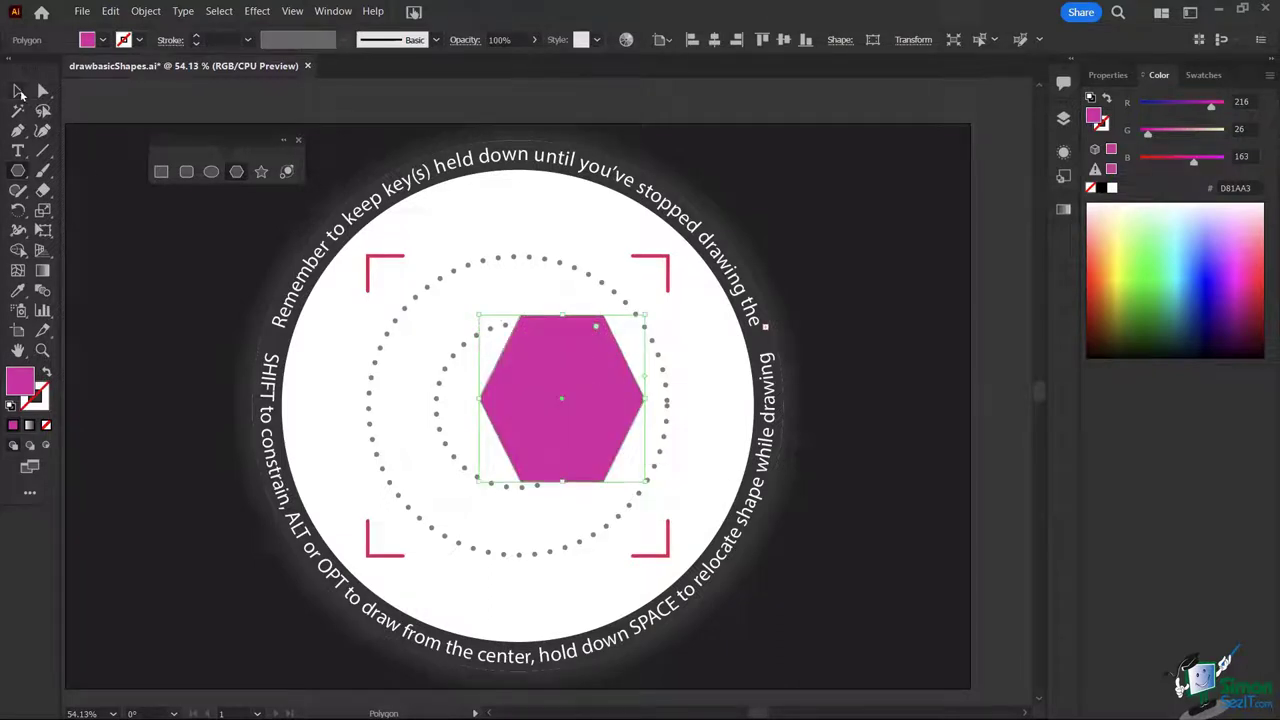
Step: Flip the hexagon horizontally three times from the Properties panel
click(1106, 76)
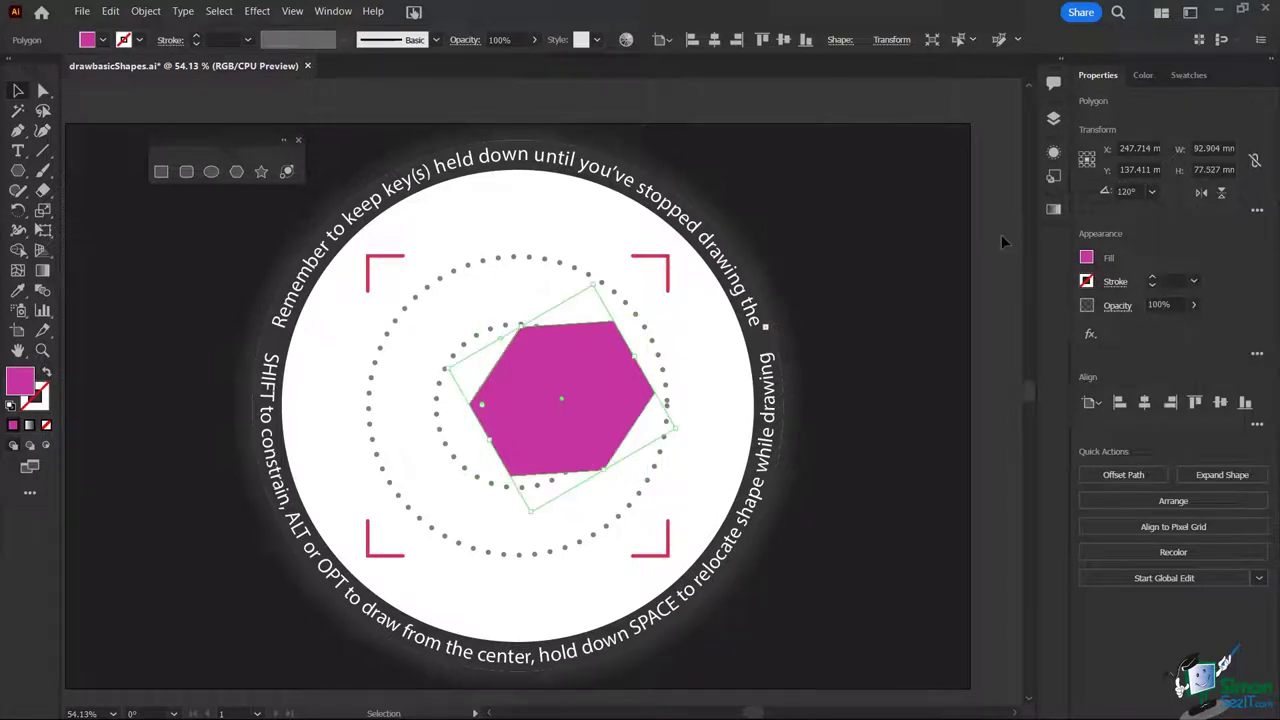
click(1201, 193)
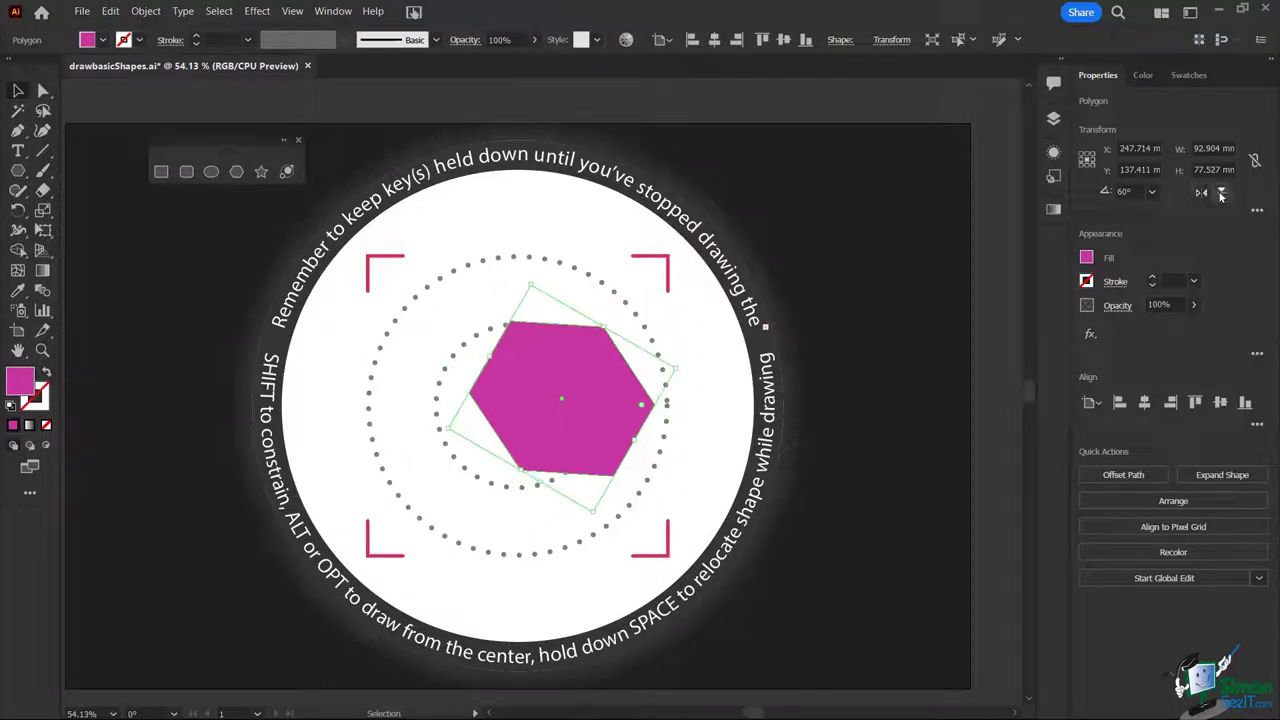
click(1201, 193)
click(1202, 194)
Step: Raise the polygon's side count repeatedly in the extra Transform options
click(1257, 211)
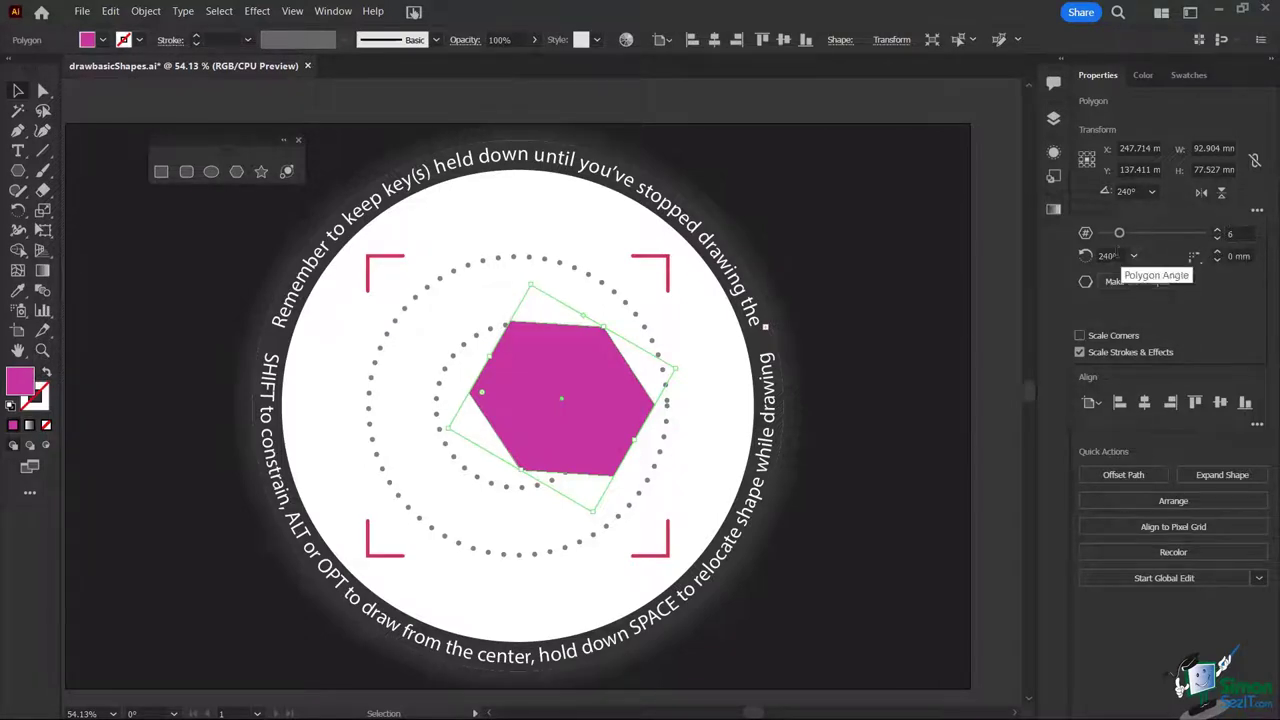
click(1218, 233)
click(1218, 233)
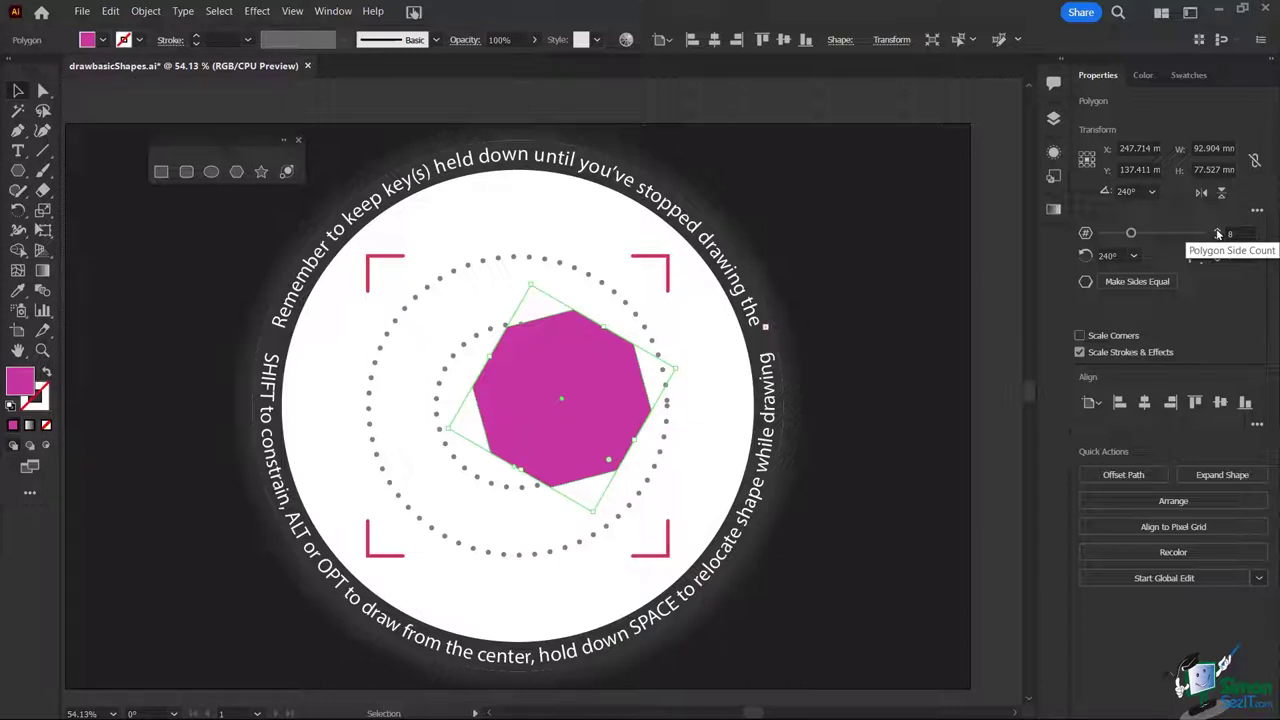
click(1218, 233)
click(1218, 233)
click(1218, 233)
click(1218, 233)
click(1218, 233)
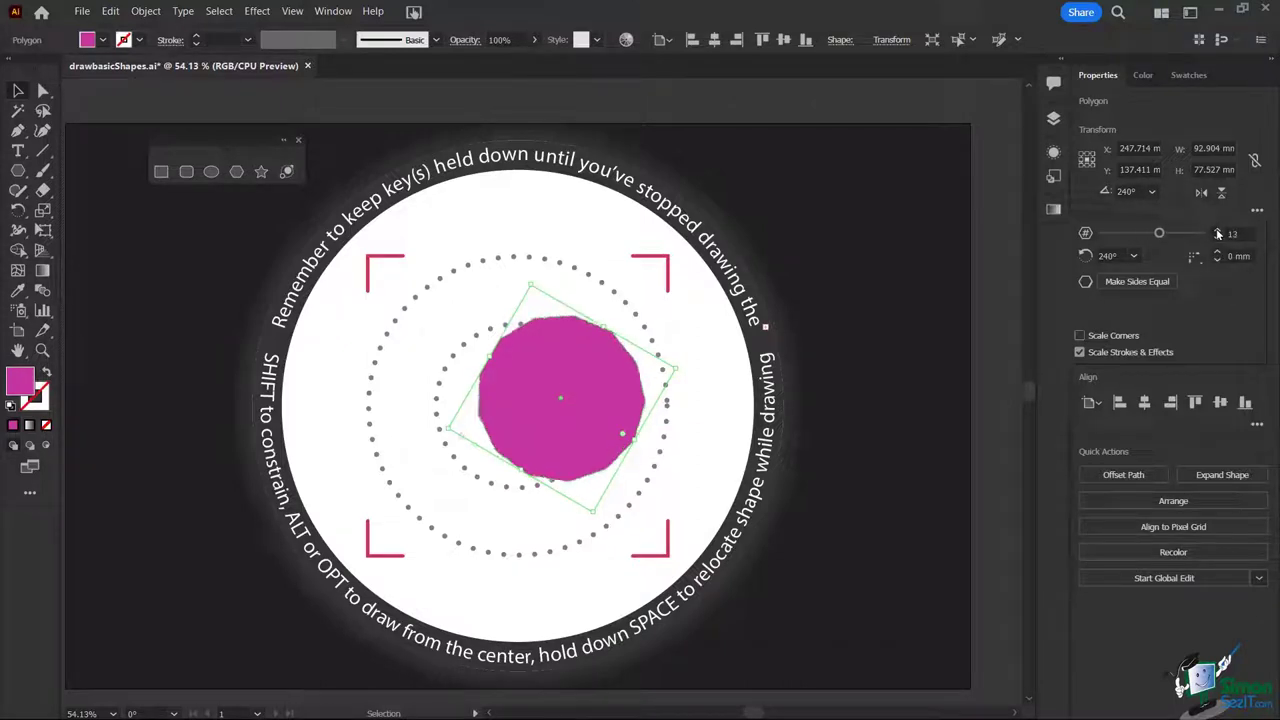
click(1218, 233)
click(1218, 233)
click(1218, 233)
click(1218, 233)
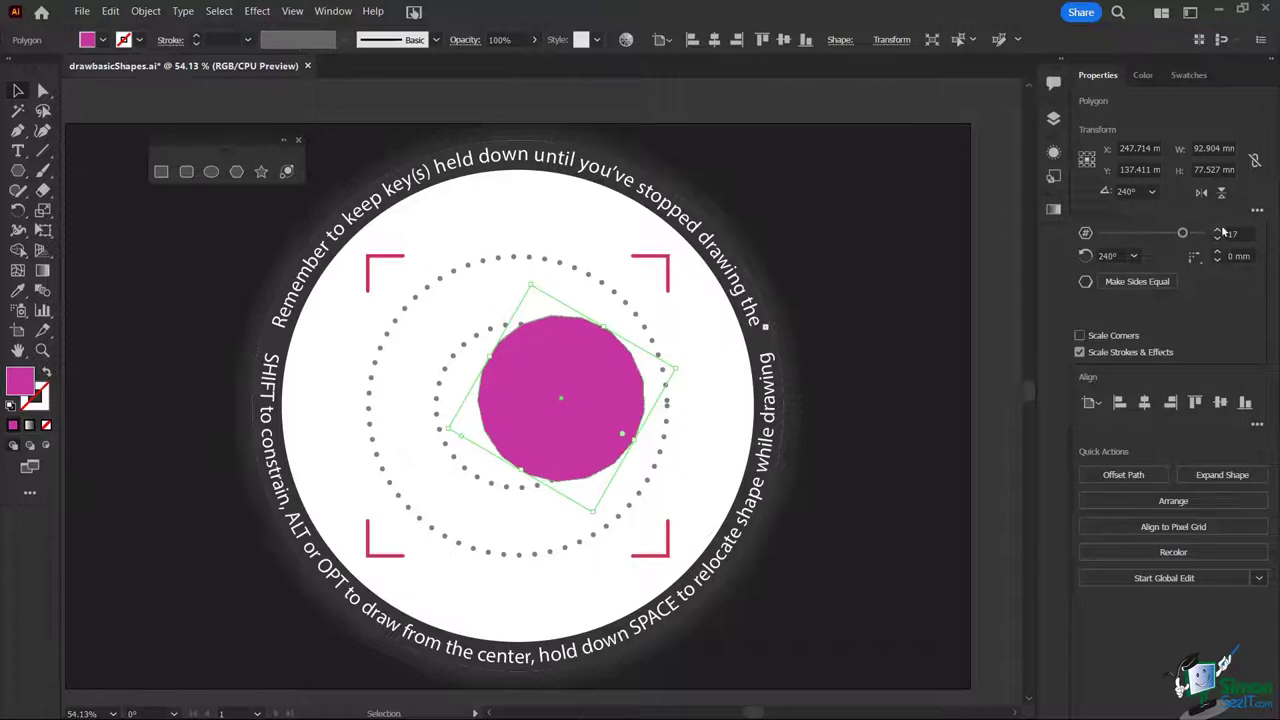
click(1218, 233)
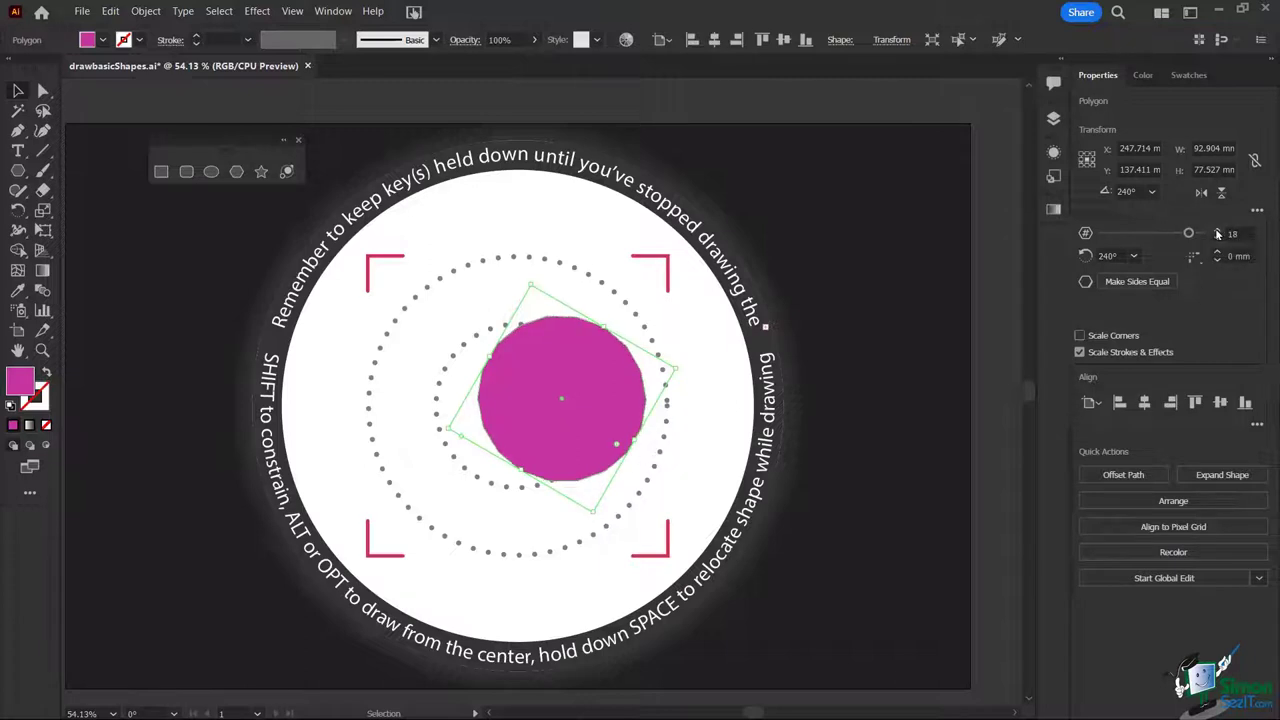
Step: Set the side count to 3 at a 240° angle and make the triangle's sides equal
click(1236, 233)
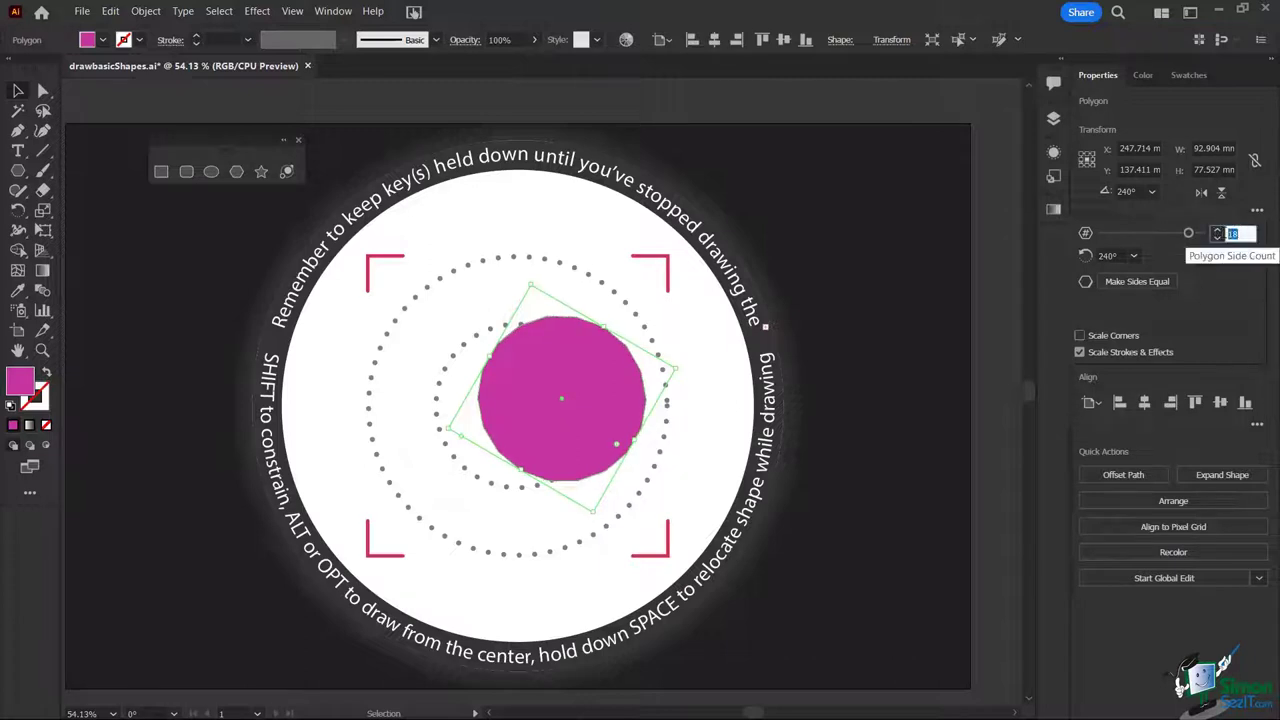
text(3)
key(Tab)
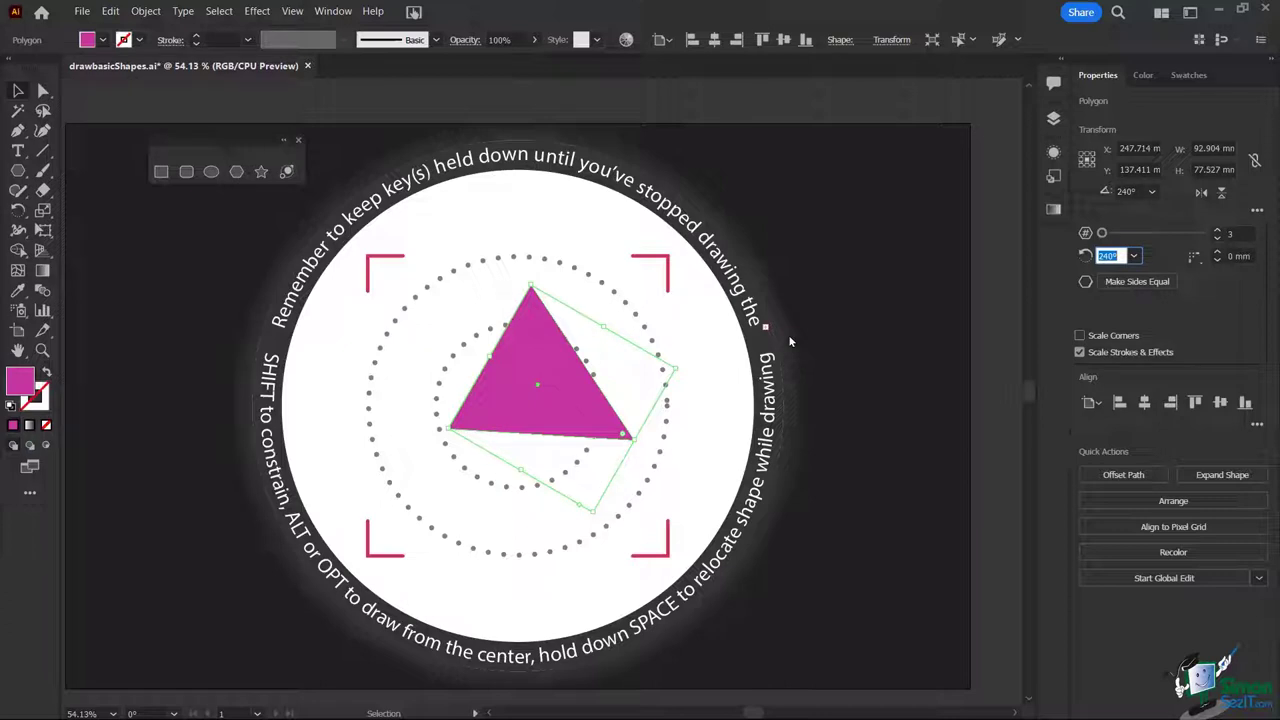
click(1235, 308)
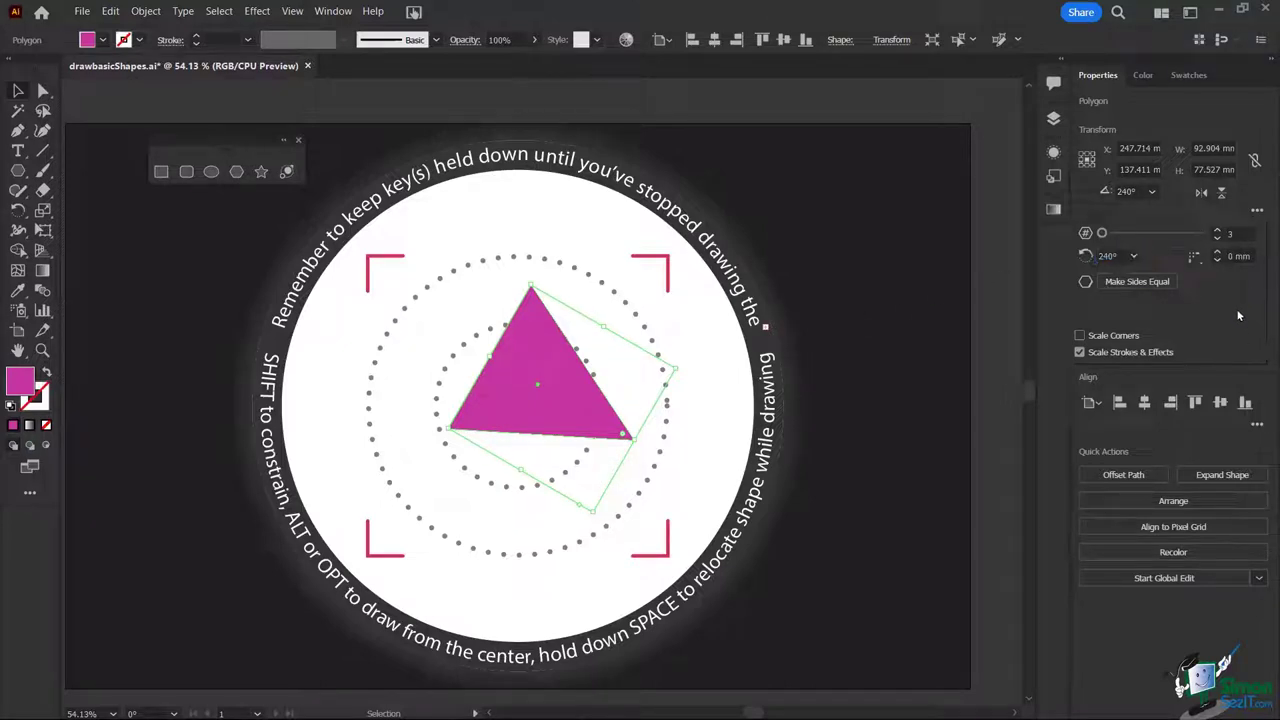
click(1133, 283)
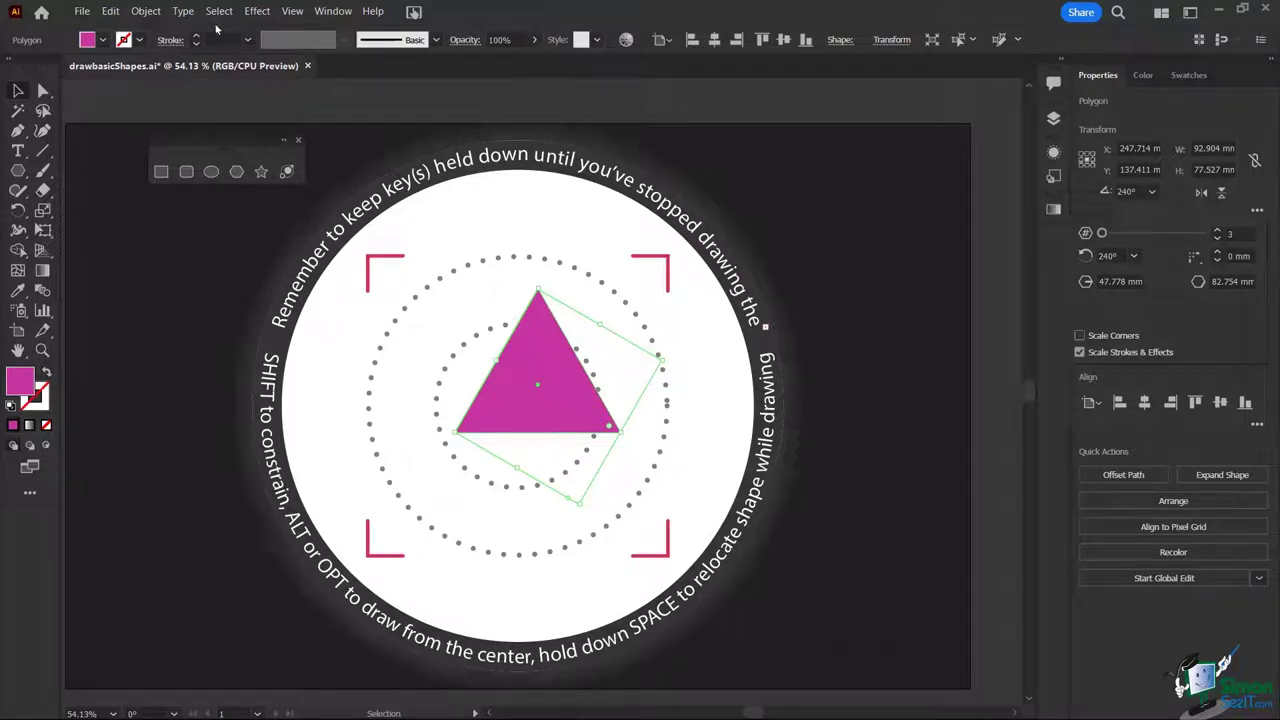
click(17, 91)
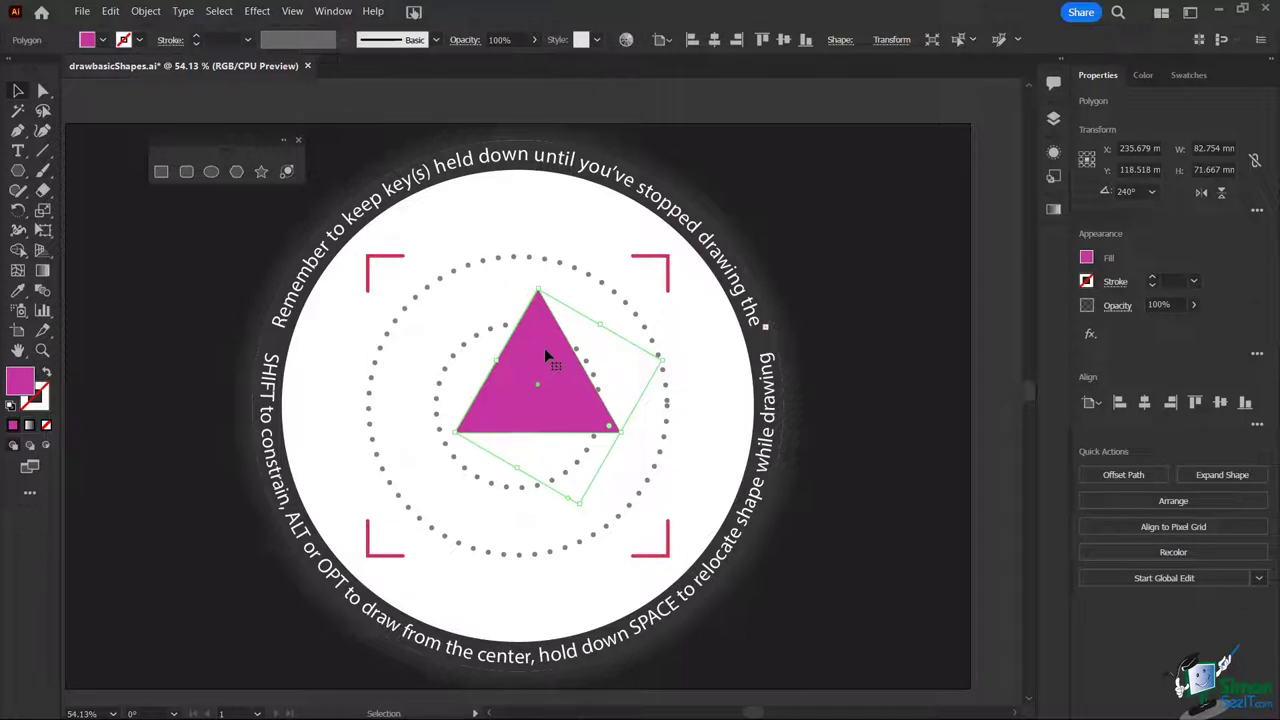
Step: Delete the triangle and create a 10-point star on the artboard
key(Delete)
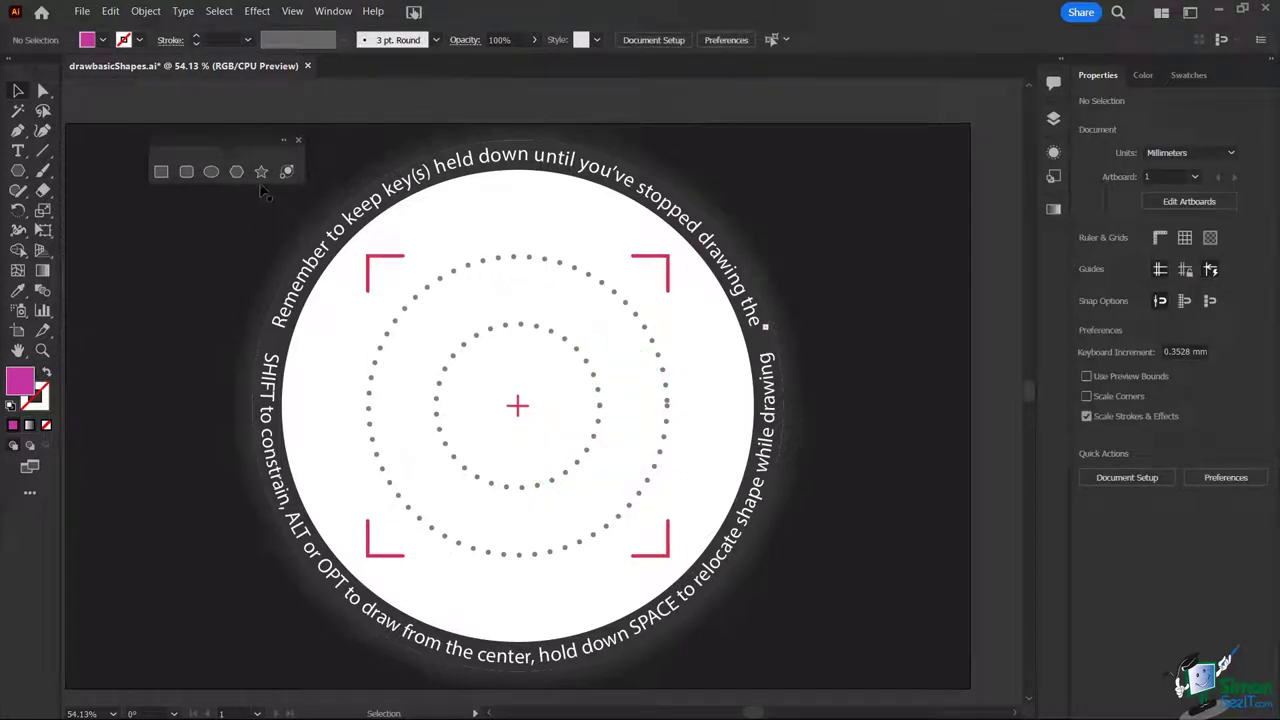
click(261, 172)
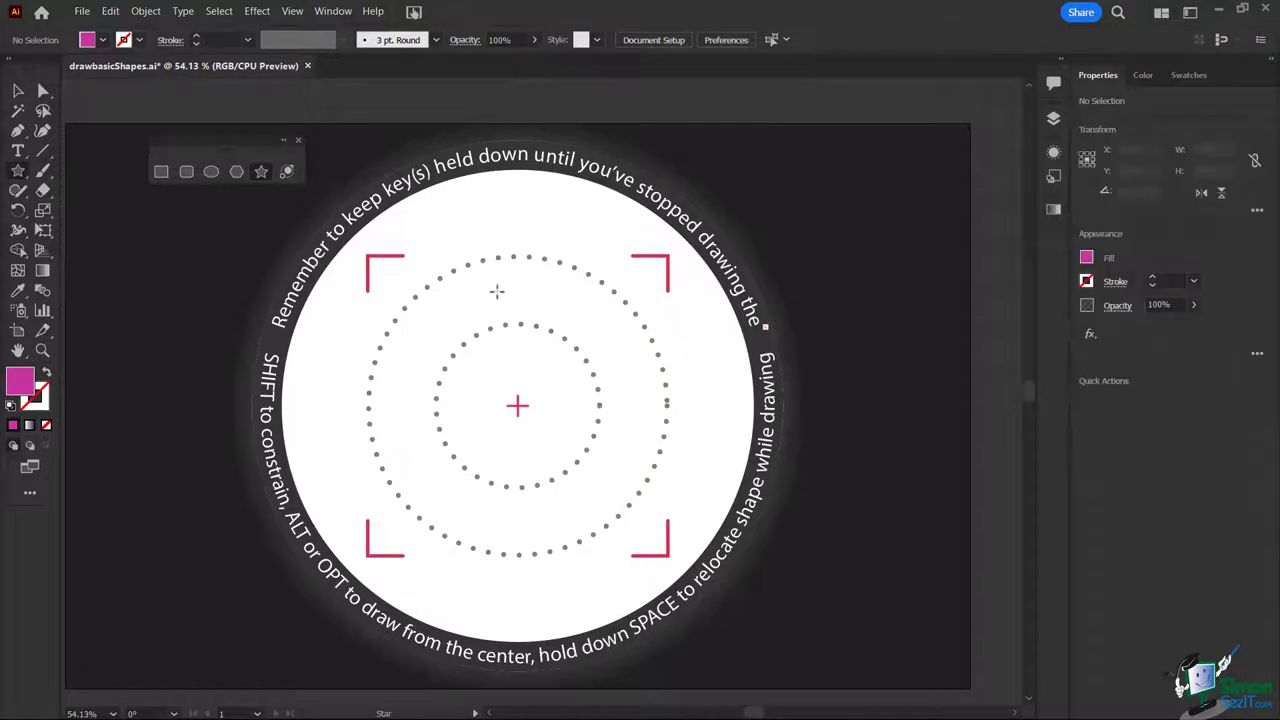
drag(763, 267, 792, 226)
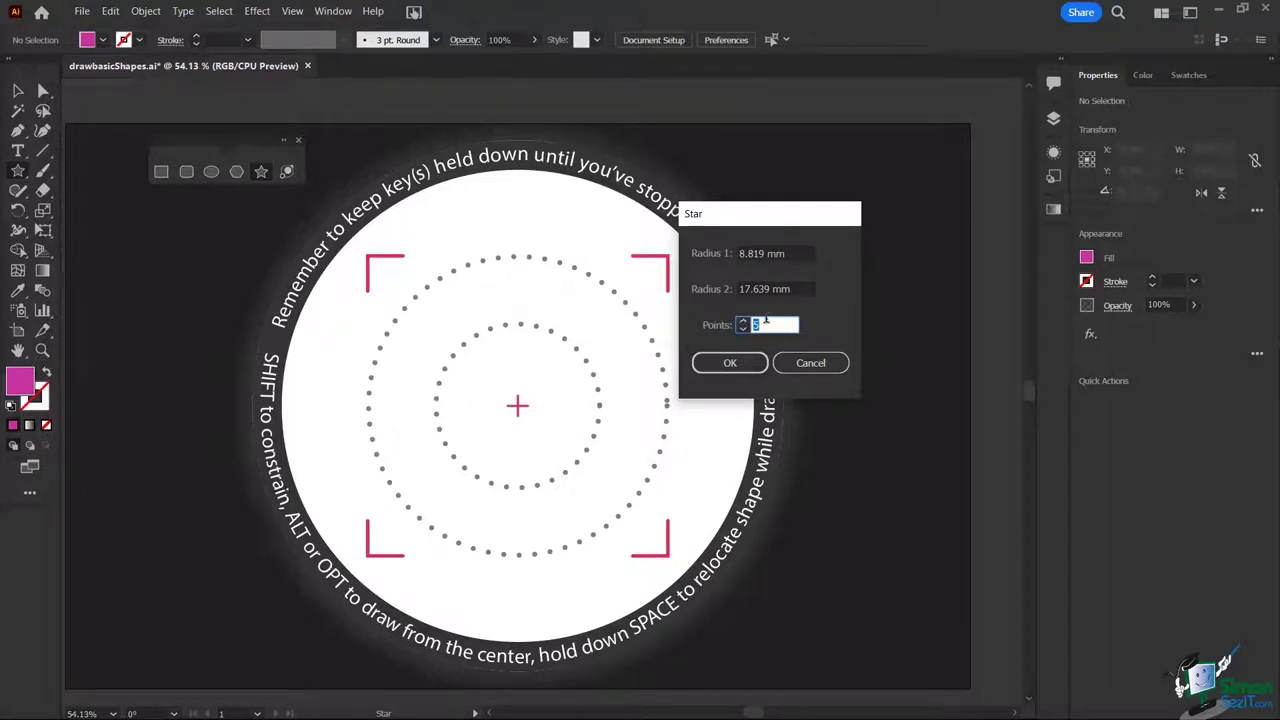
text(10)
click(731, 364)
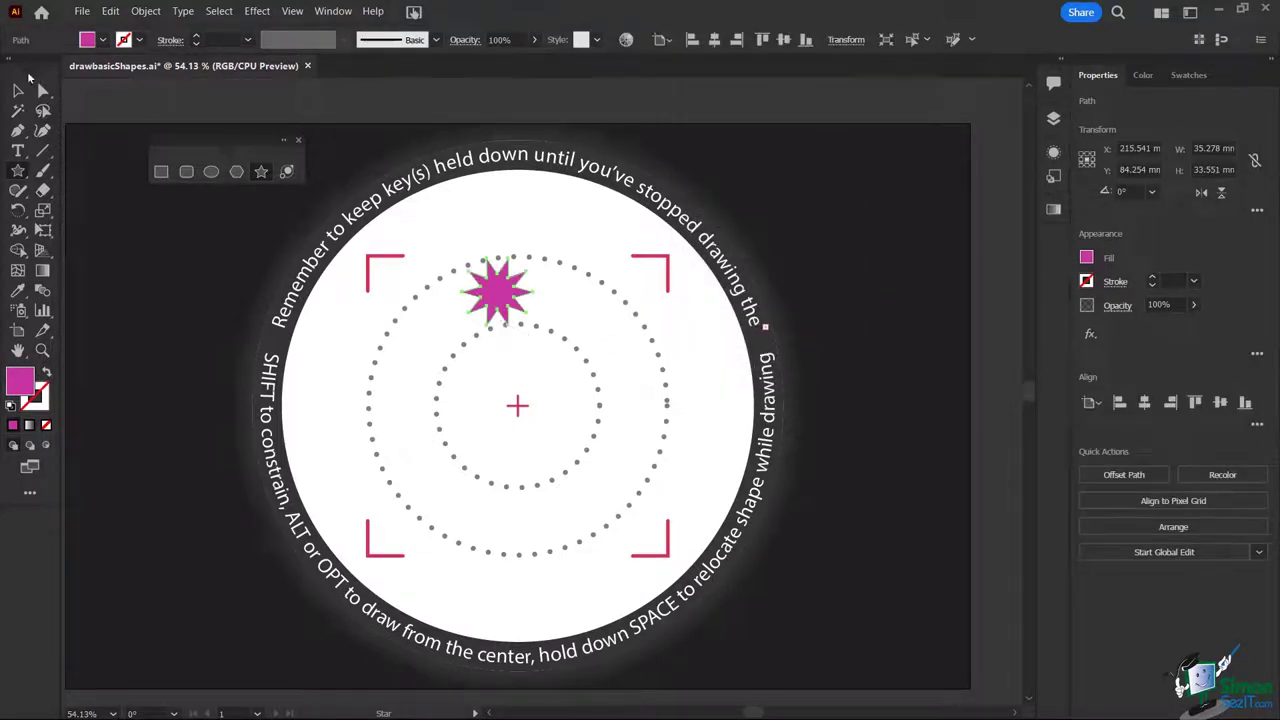
Step: Enlarge the 10-point star, shift it left, then delete it
key(v)
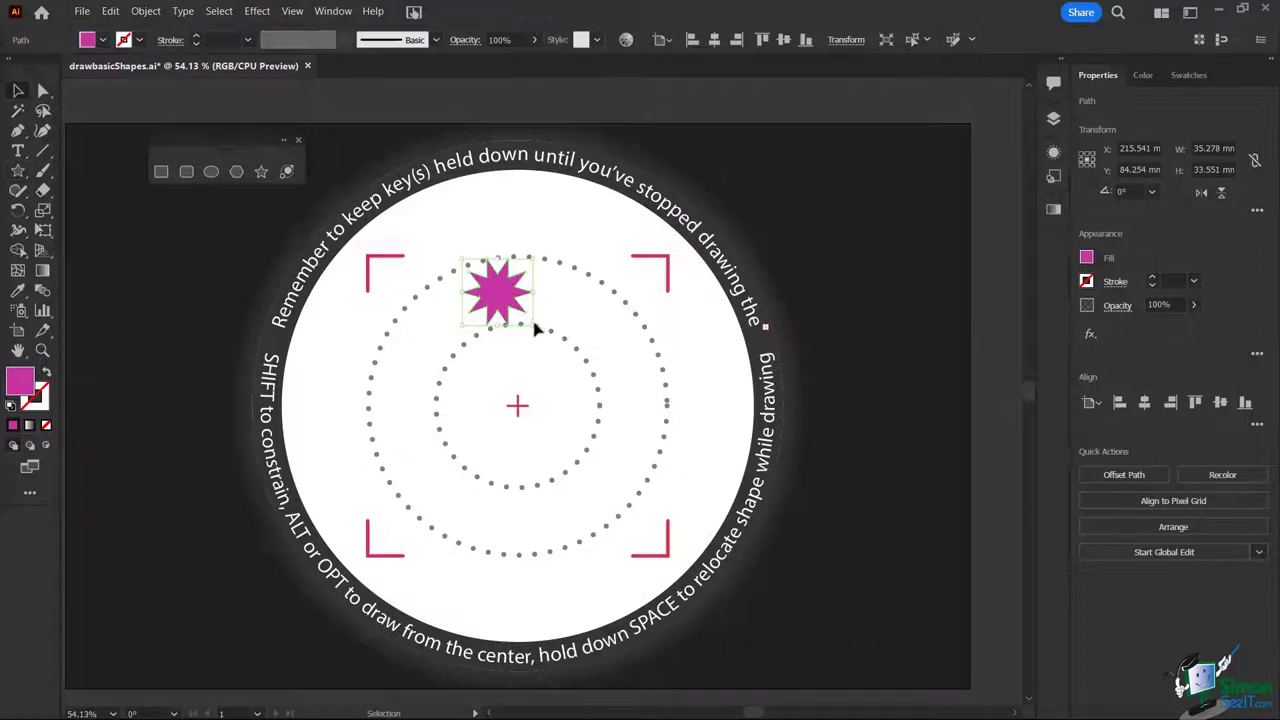
drag(533, 326, 722, 506)
drag(643, 409, 562, 419)
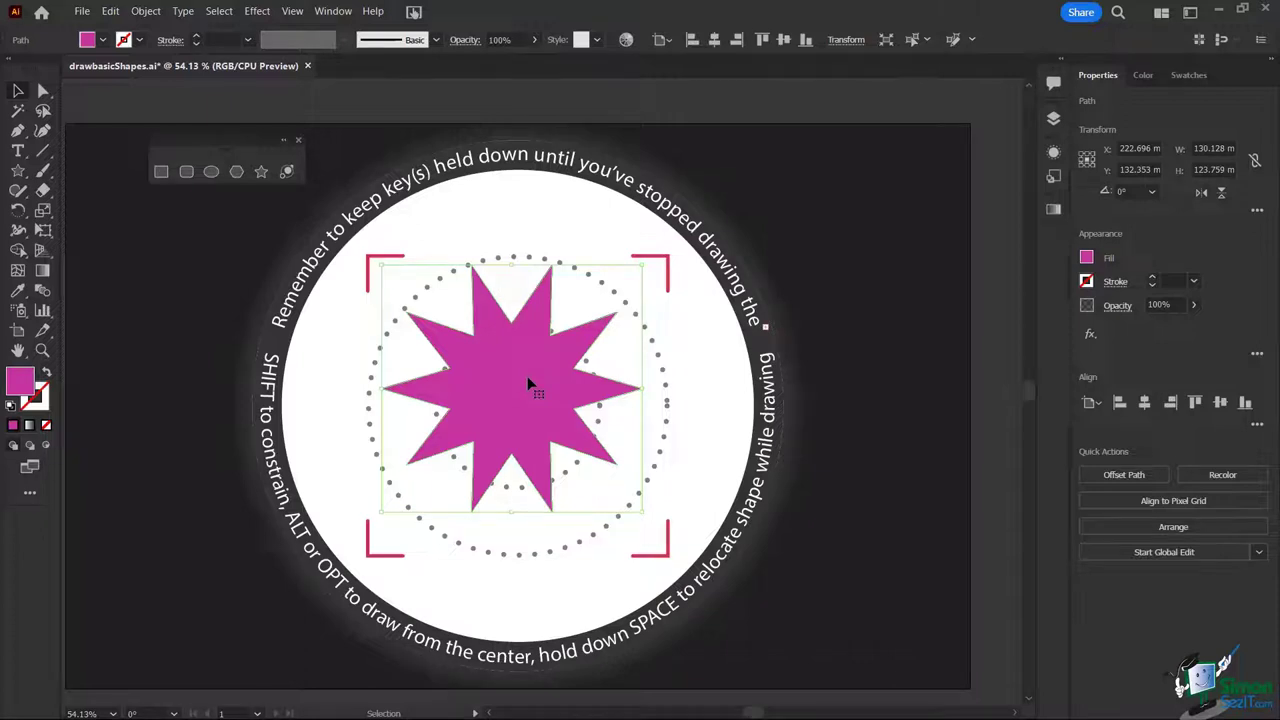
key(Delete)
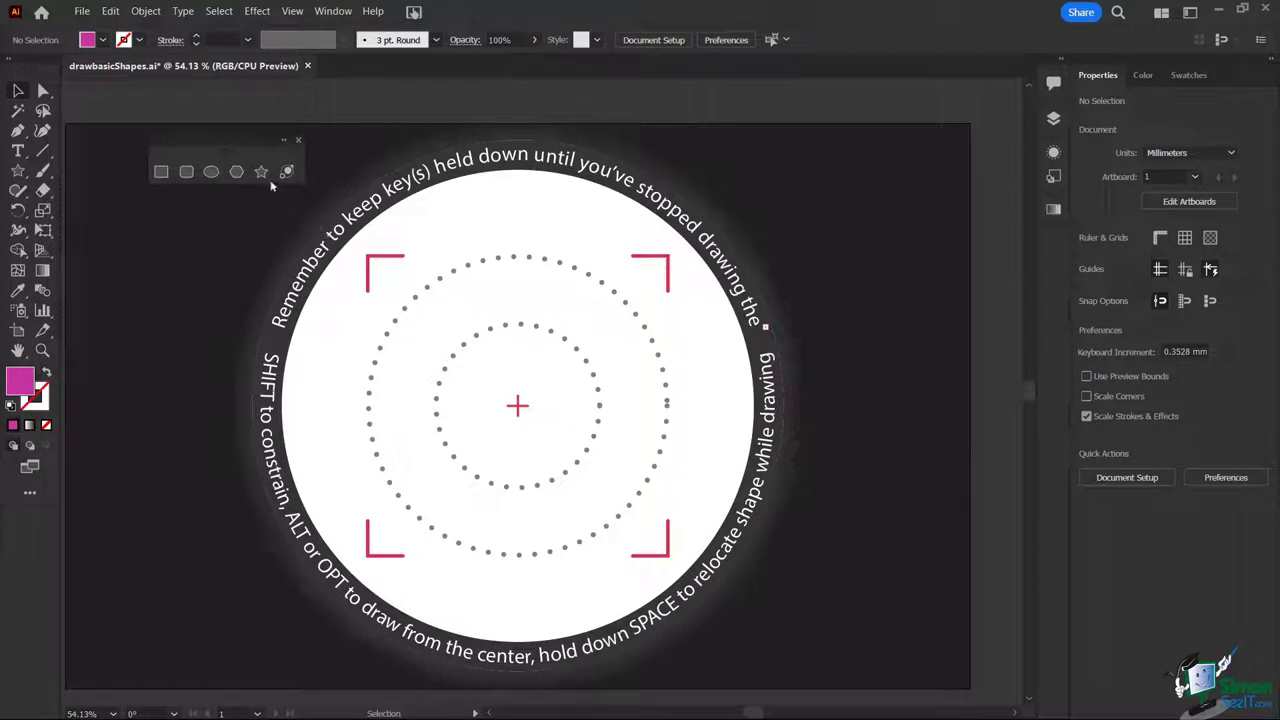
Step: Create a 20-point star with 2 mm and 20 mm radii, enlarged to about 128 mm
click(262, 172)
click(495, 318)
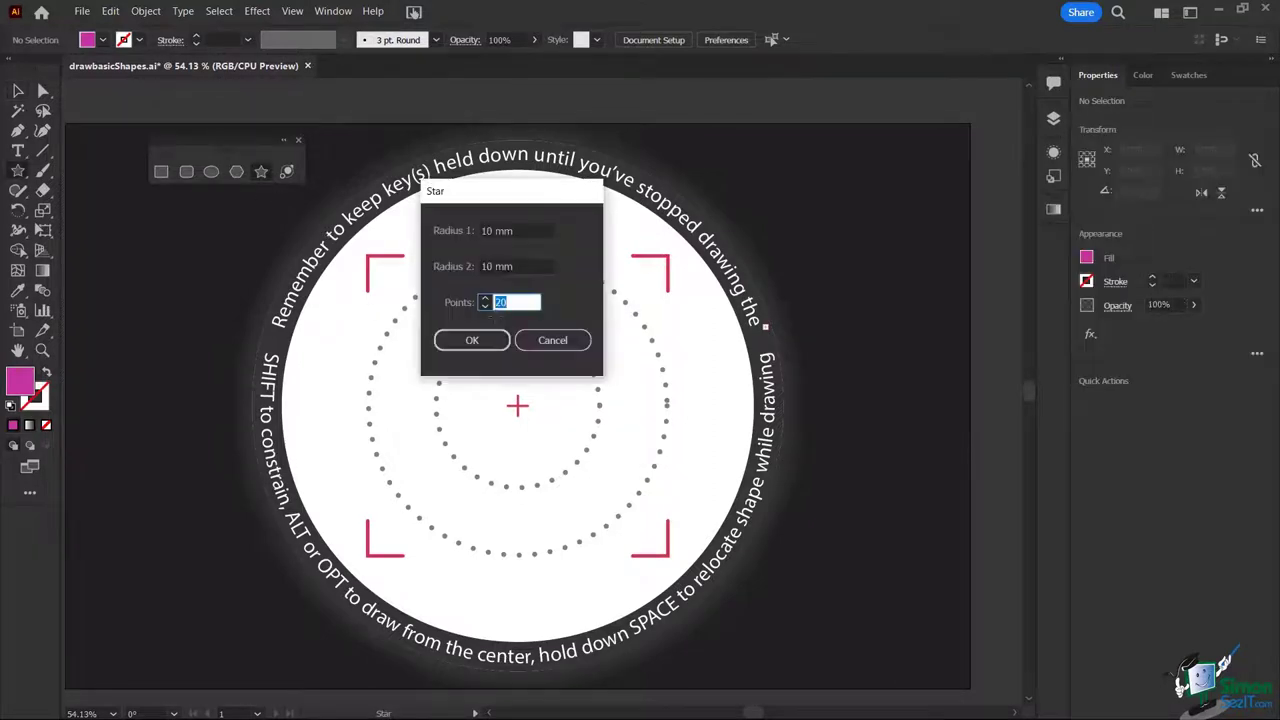
click(491, 230)
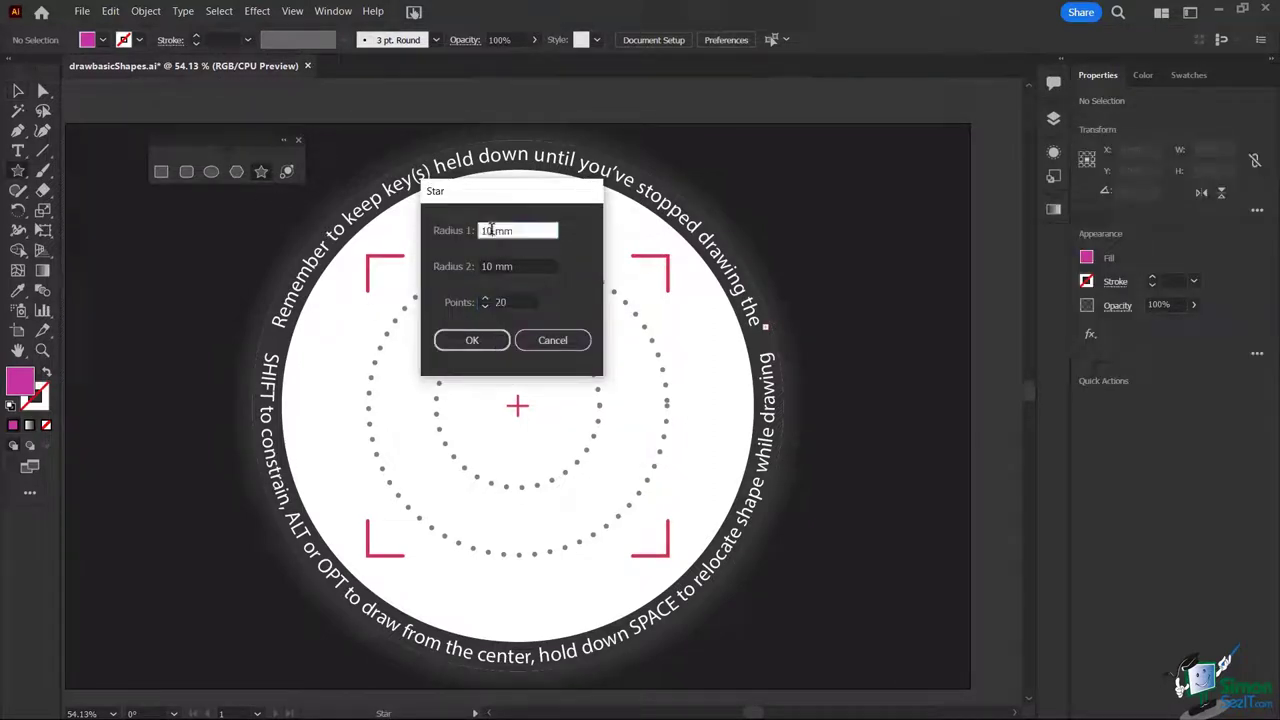
double_click(491, 230)
text(2)
click(487, 266)
double_click(487, 266)
text(20)
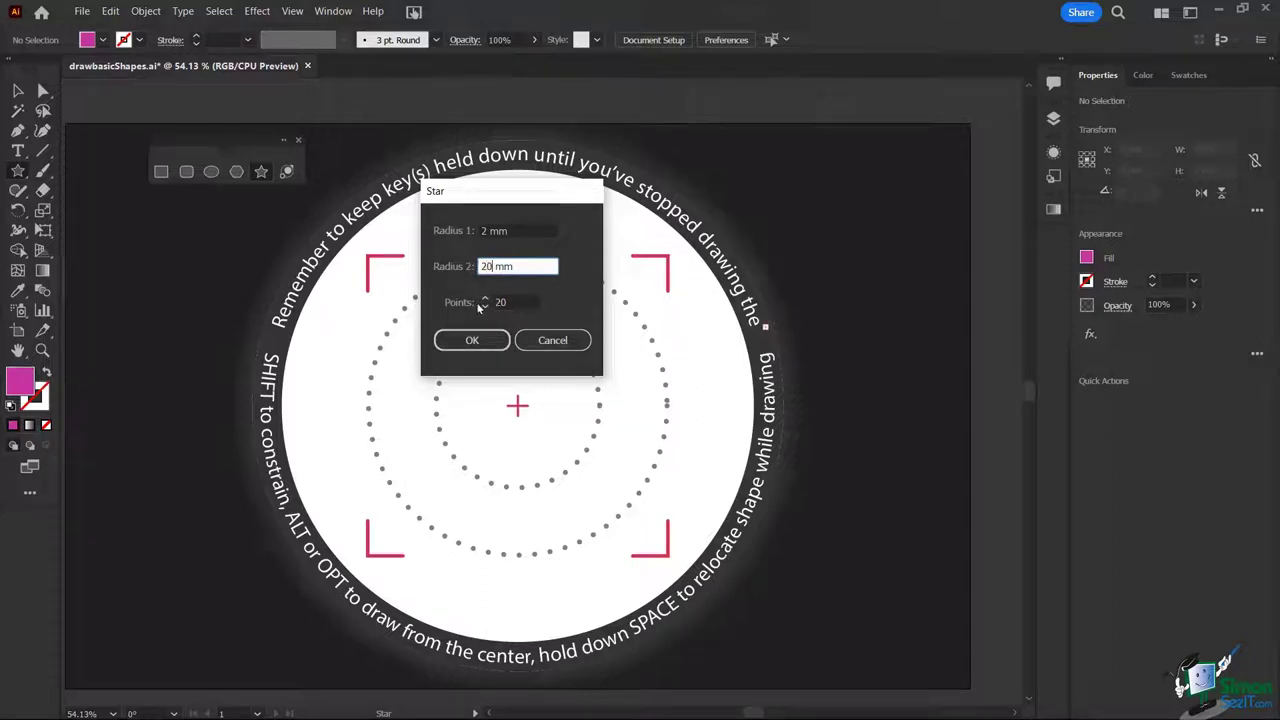
click(482, 339)
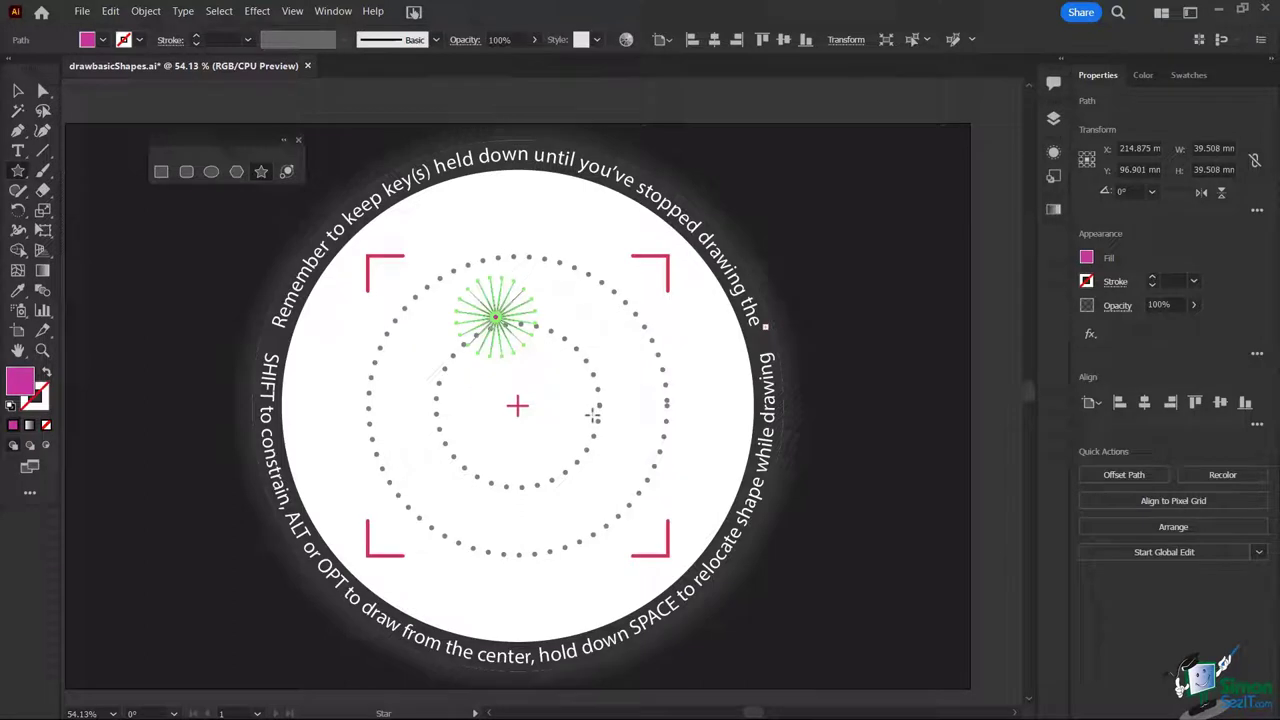
key(v)
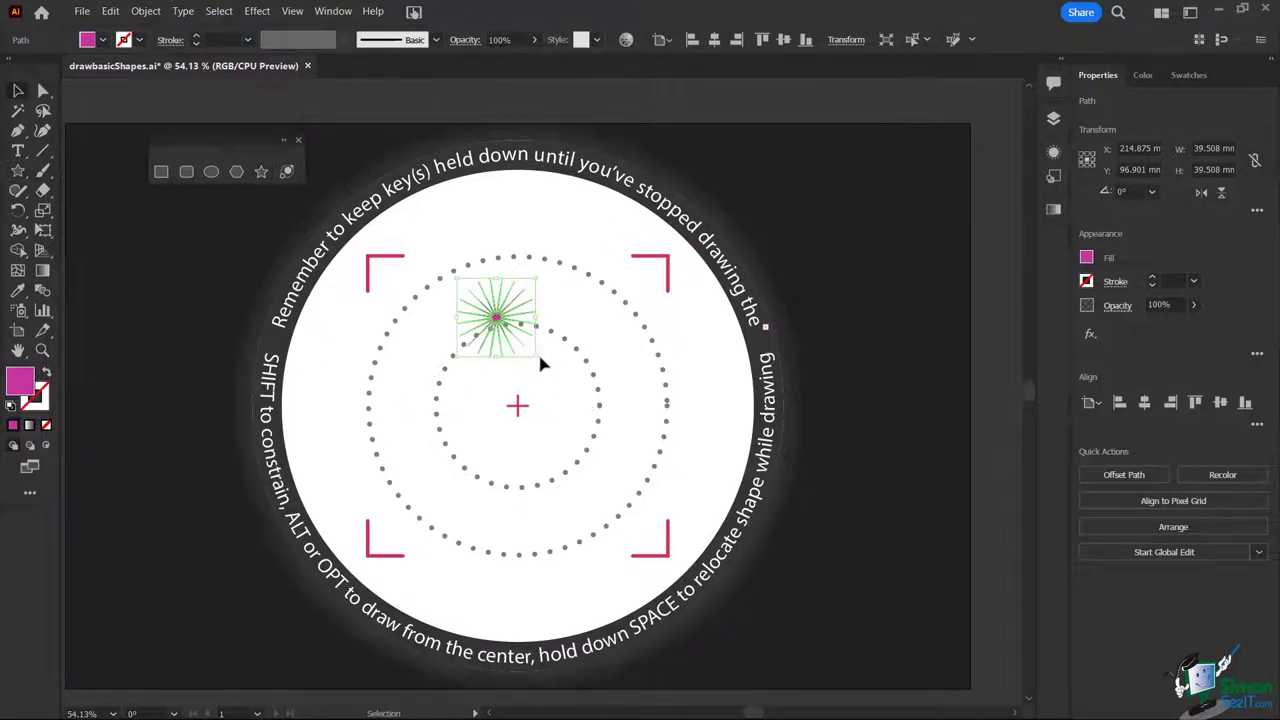
drag(536, 356, 517, 401)
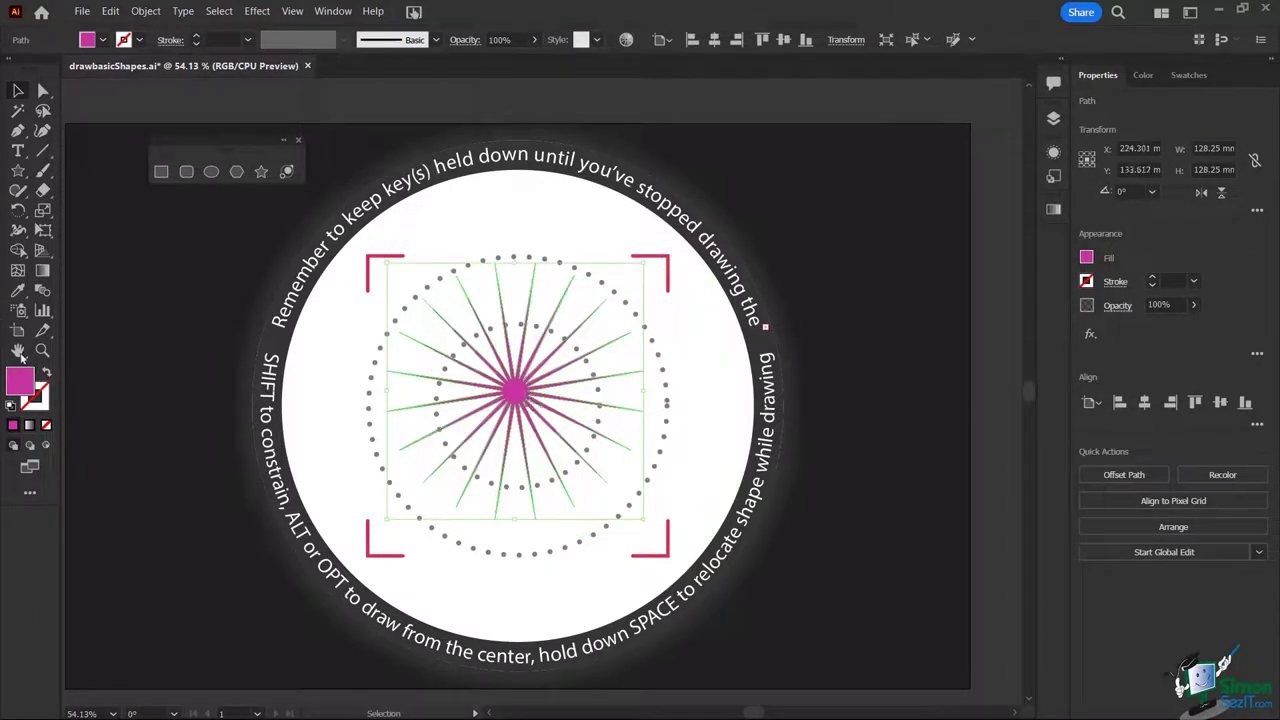
Step: Fill the sunburst star with yellow FFDC0B, preview it deselected, then remove it
double_click(24, 383)
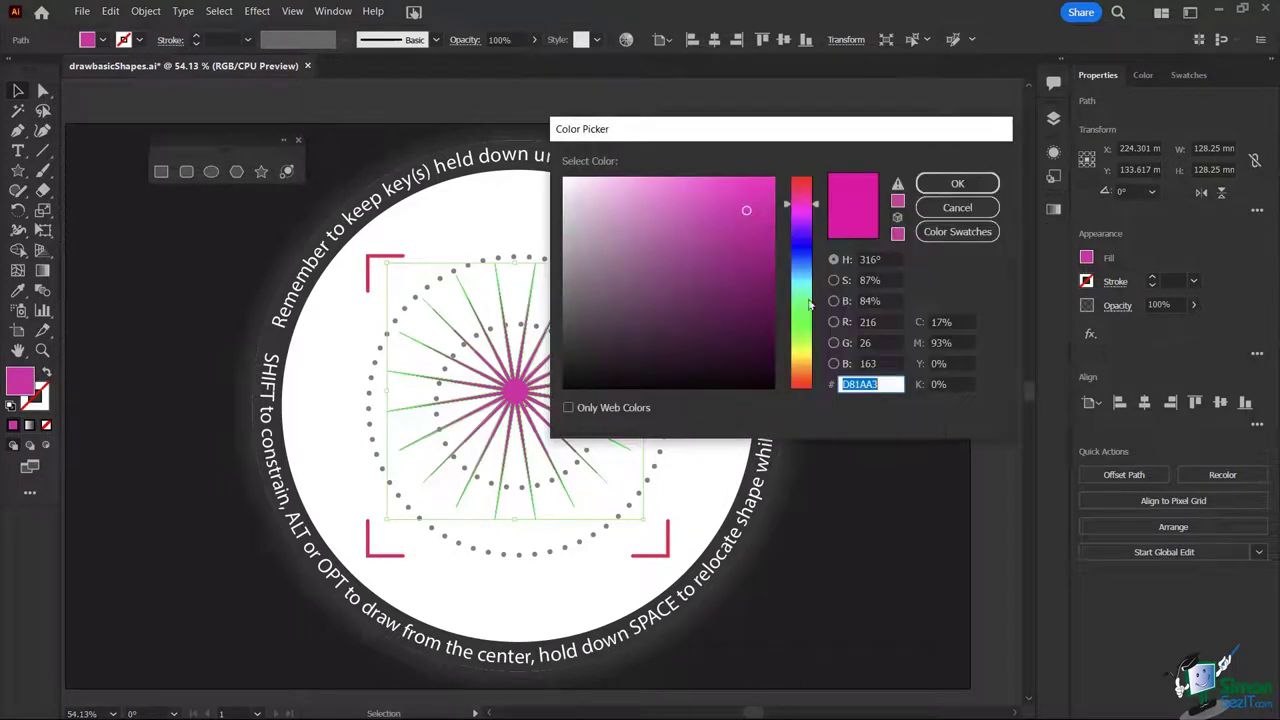
click(801, 357)
drag(762, 205, 766, 172)
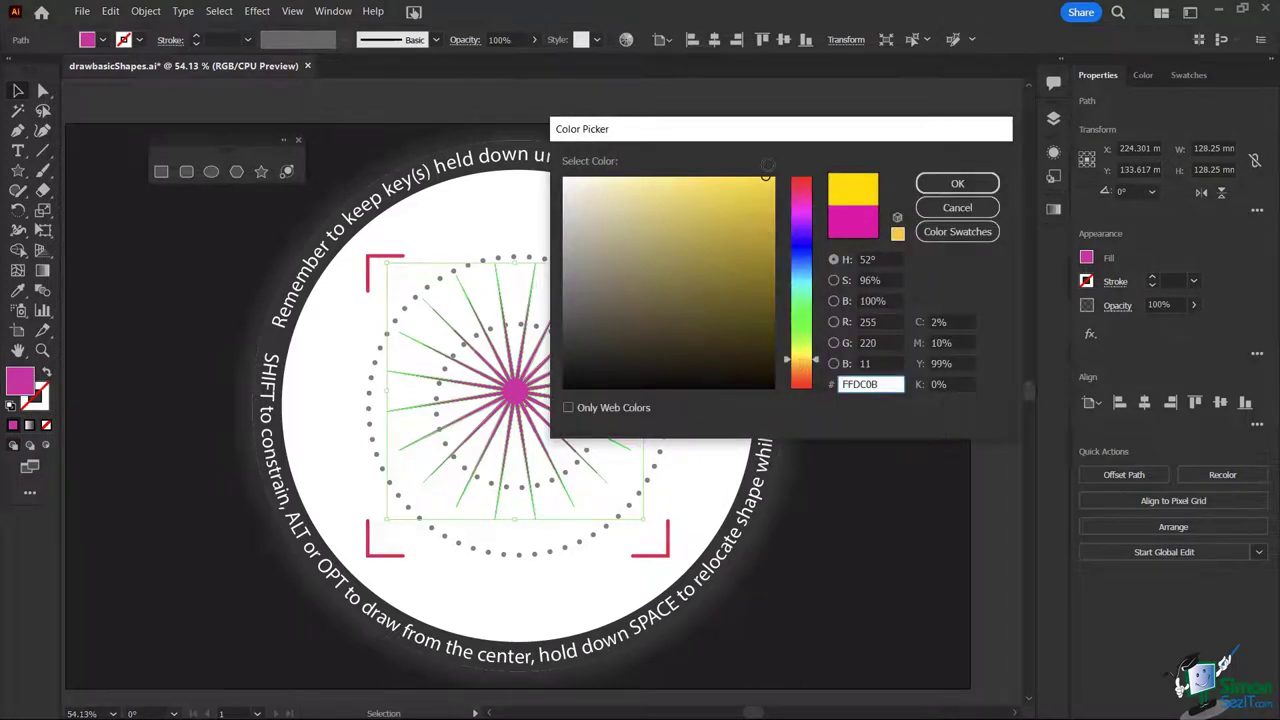
click(958, 185)
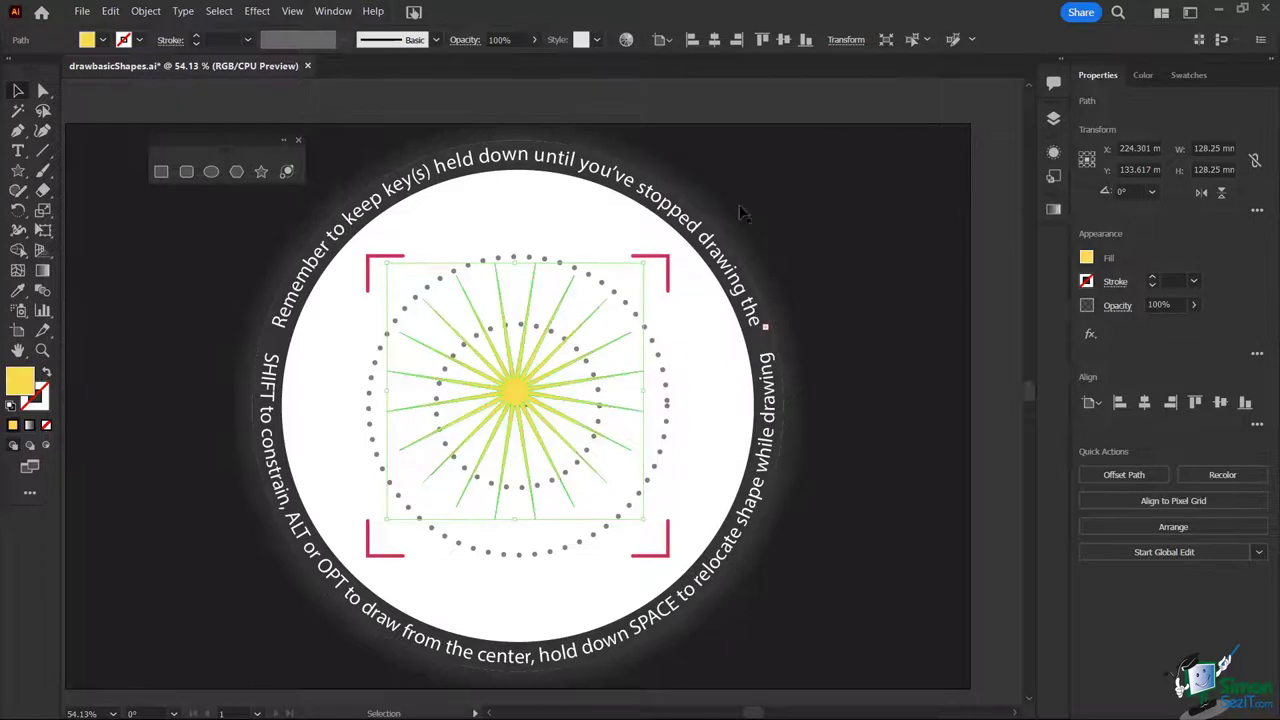
click(140, 303)
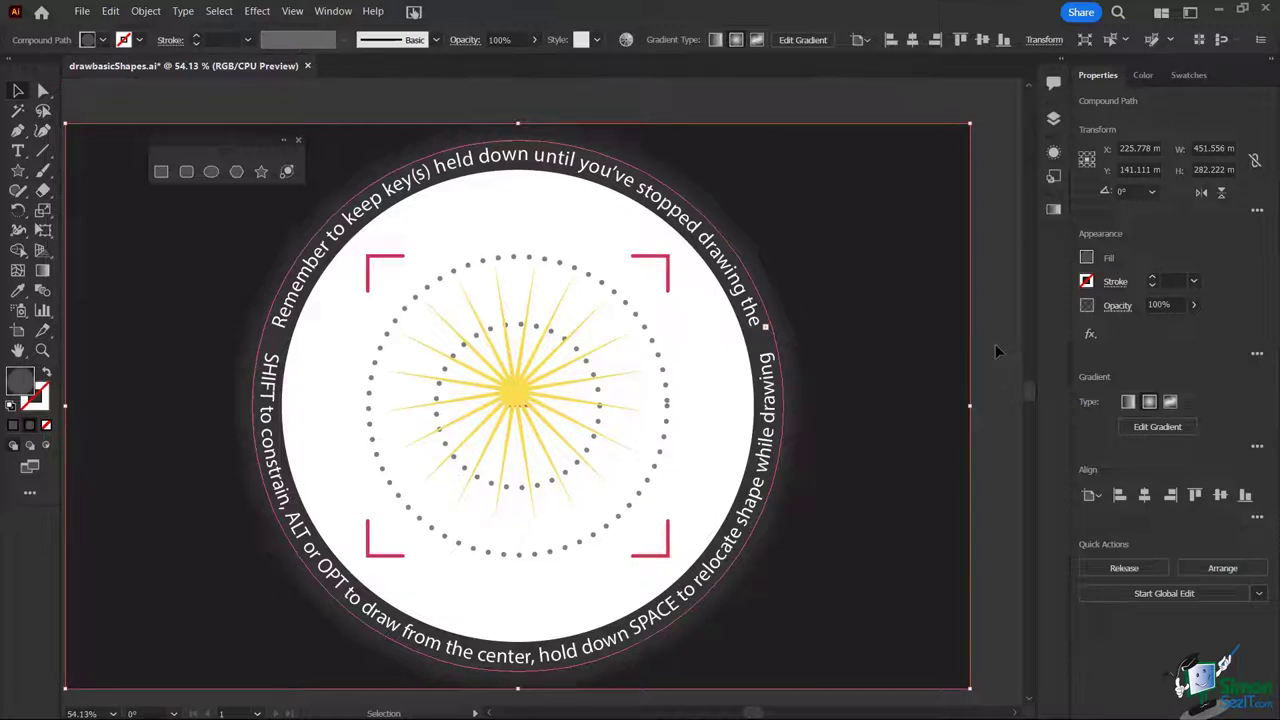
key(ctrl+z)
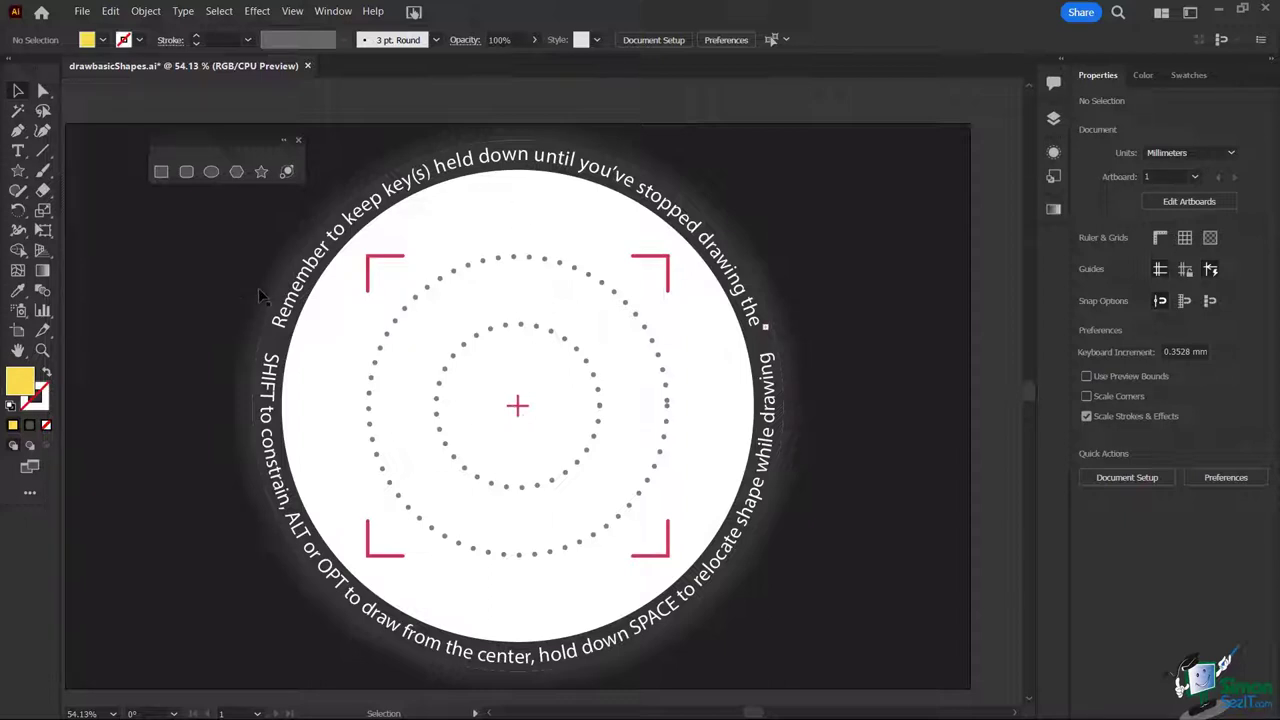
click(236, 172)
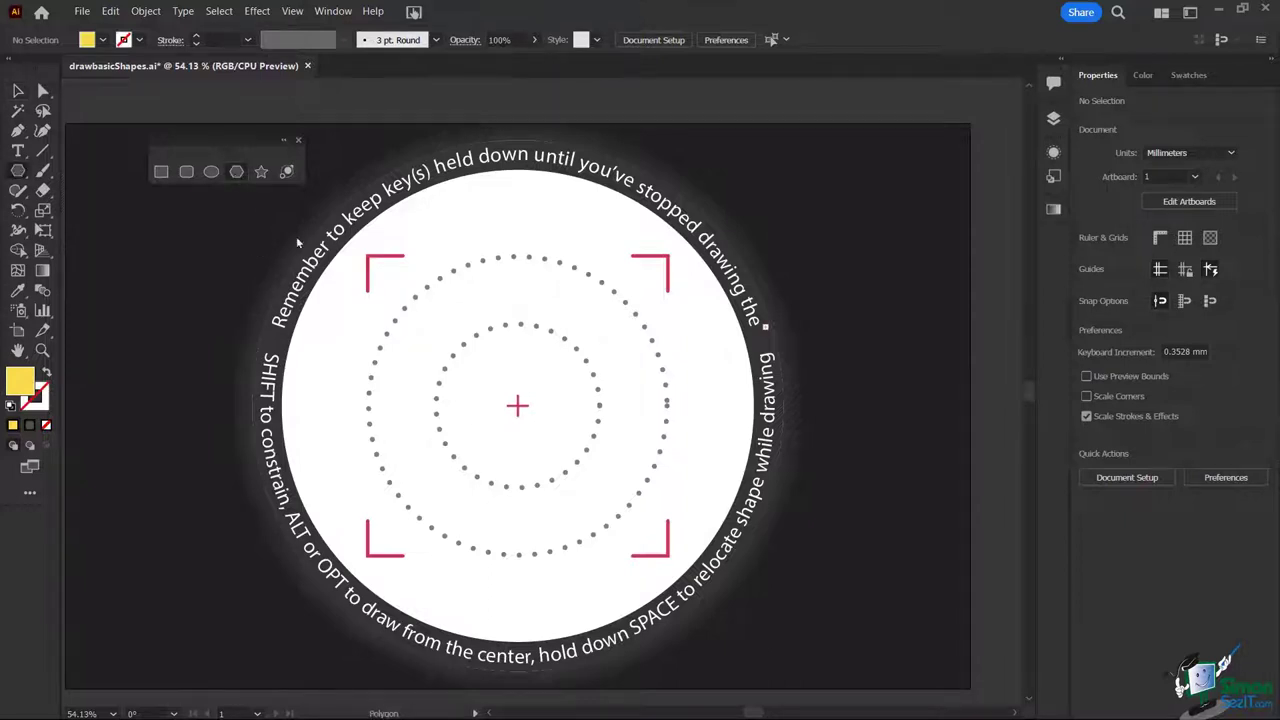
click(483, 326)
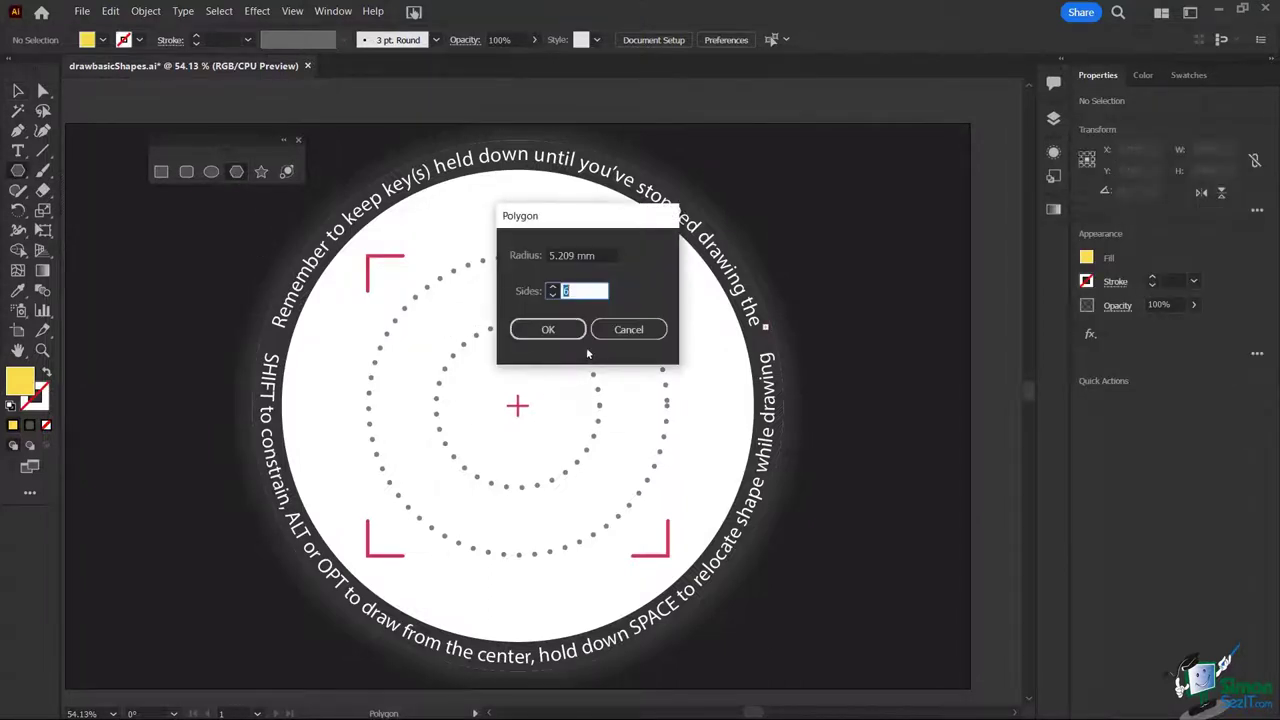
click(626, 331)
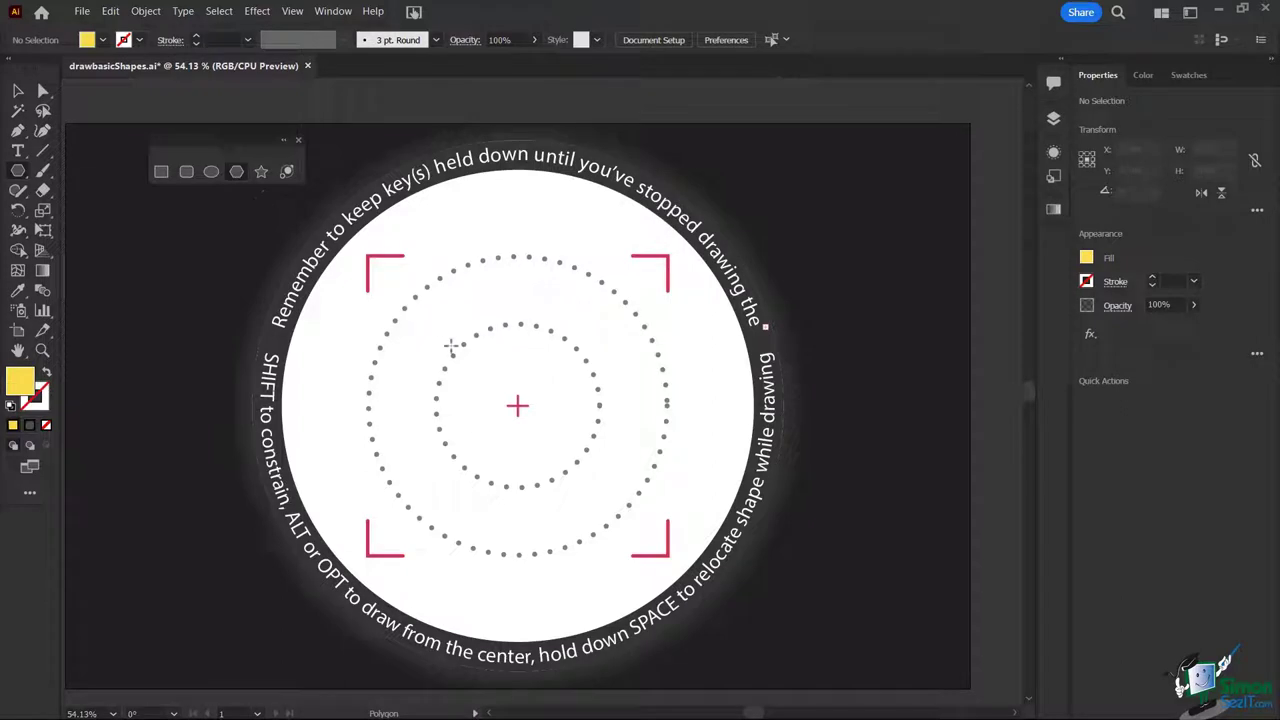
drag(463, 303, 533, 393)
key(Up)
key(Up)
key(Down)
key(Down)
key(Down)
key(Down)
key(Down)
key(Up)
key(Up)
key(Up)
key(Up)
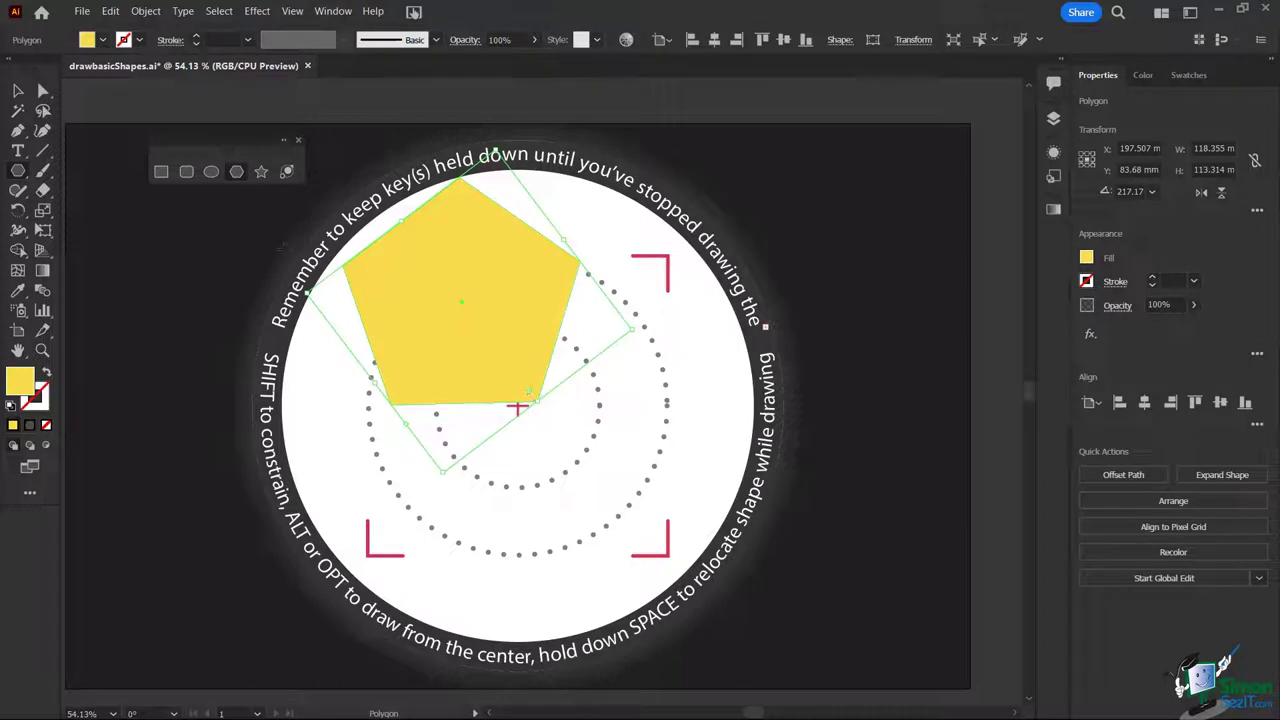
key(v)
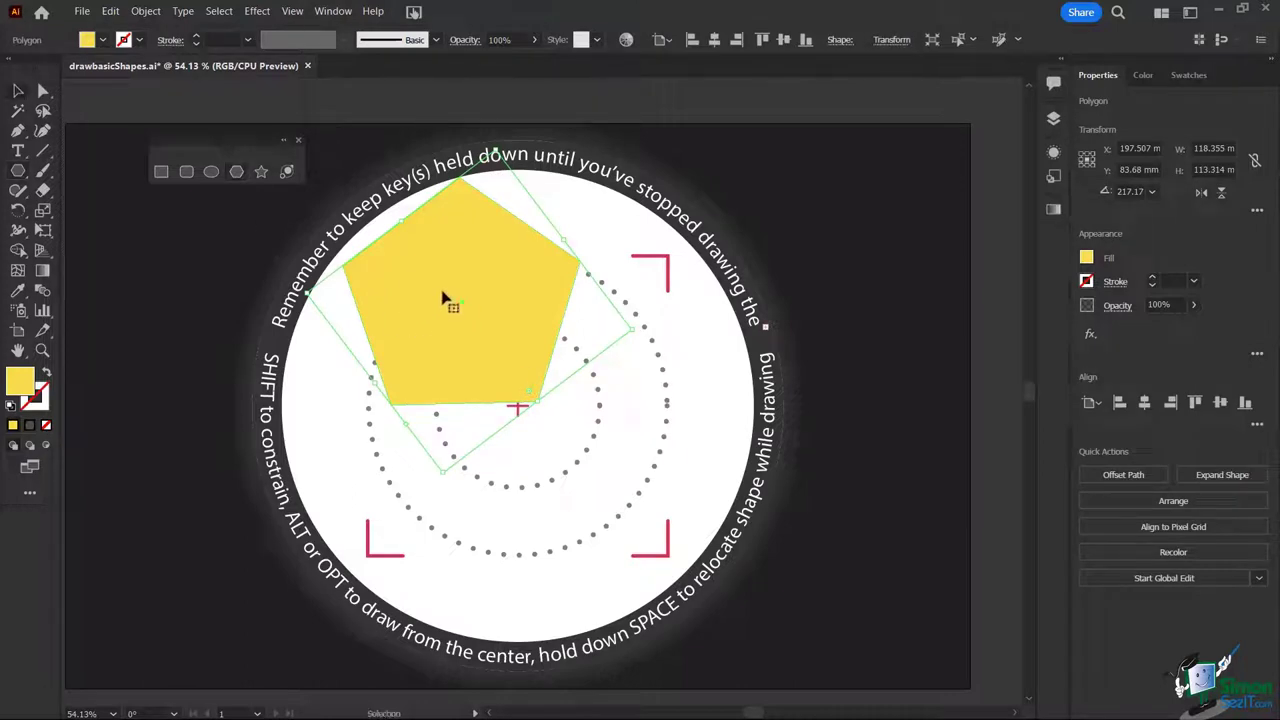
drag(443, 297, 528, 374)
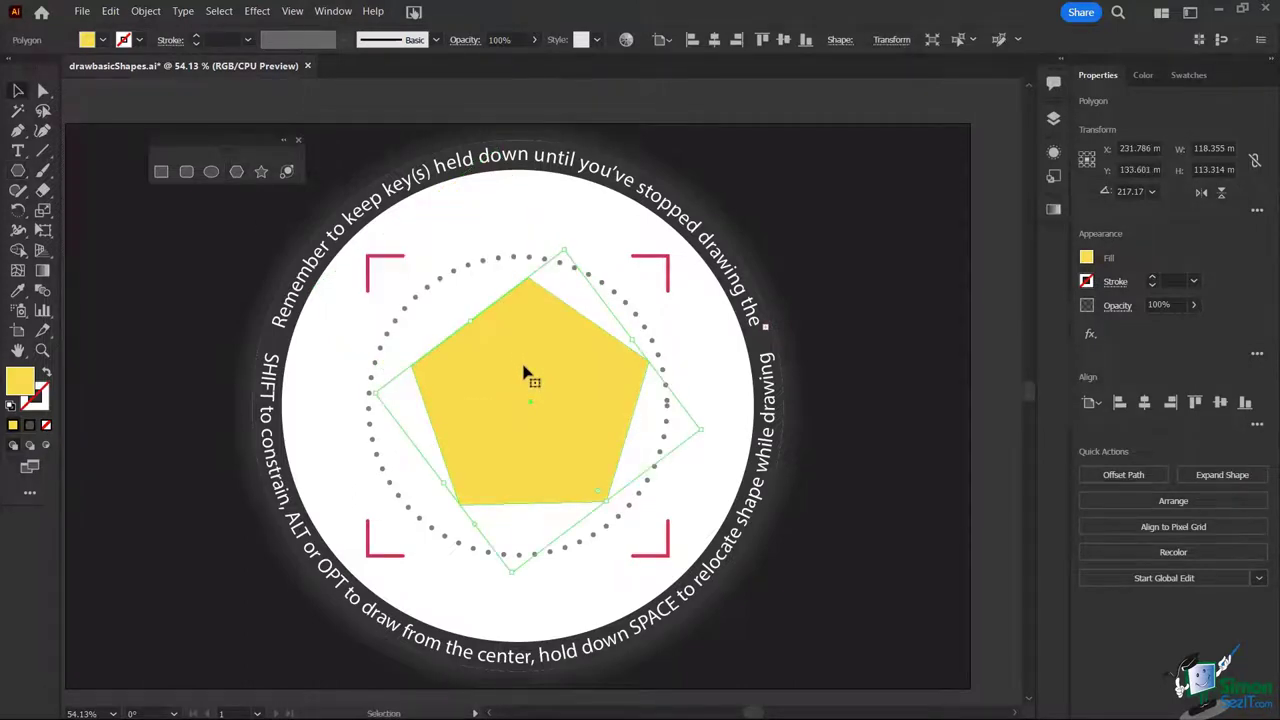
key(Delete)
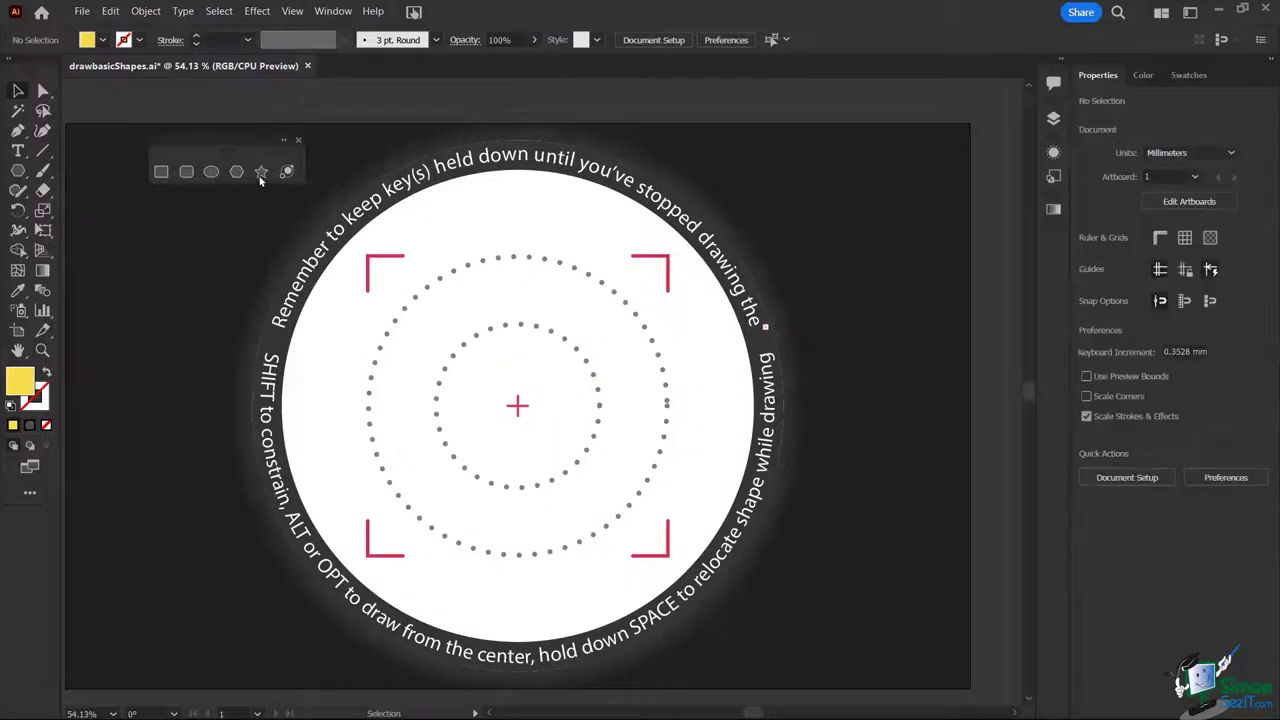
Step: Draw a many-pointed star over the upper-left circles and move it down and right
click(261, 171)
drag(440, 306, 507, 385)
key(Down)
key(Down)
key(Down)
key(Down)
key(Down)
key(Down)
key(Down)
key(Down)
key(Down)
key(Down)
key(Up)
key(Up)
key(Up)
key(Up)
key(Up)
key(Up)
key(Down)
key(Down)
key(Down)
key(Down)
key(Up)
key(Up)
key(Up)
key(Up)
key(Up)
key(Up)
key(Up)
key(Up)
key(Up)
key(Up)
key(Up)
key(Up)
click(18, 92)
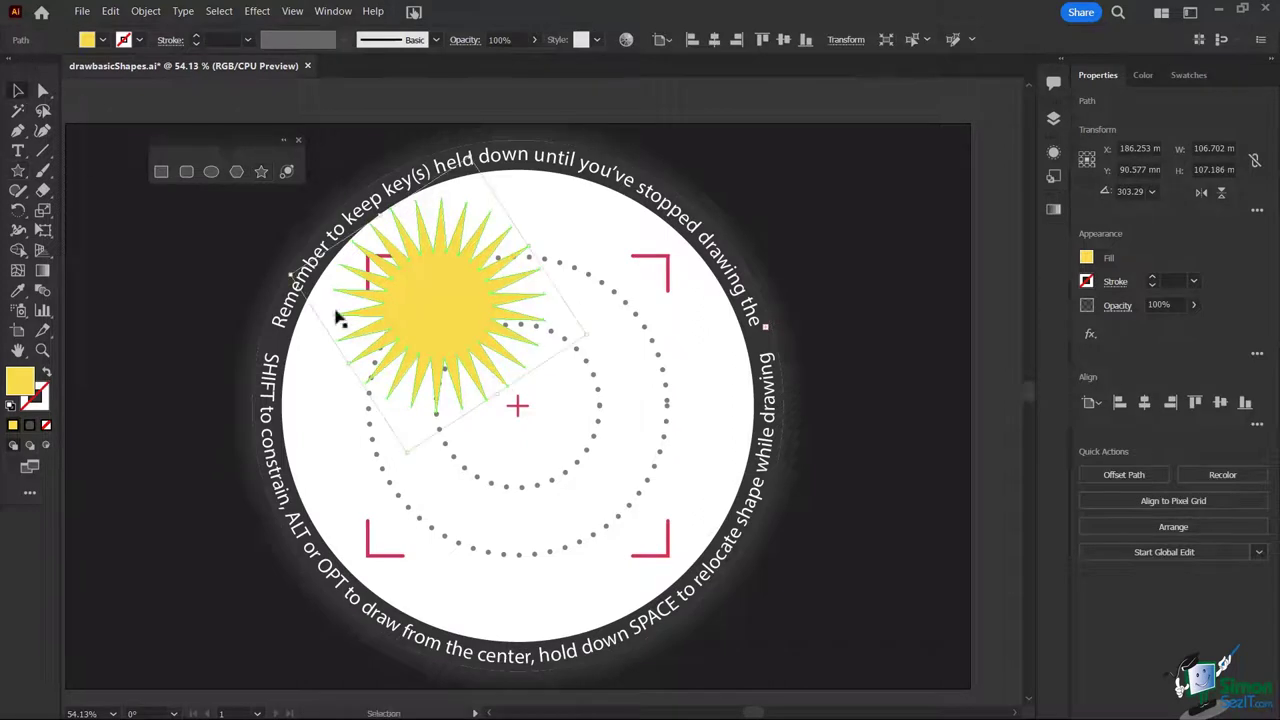
drag(449, 300, 520, 407)
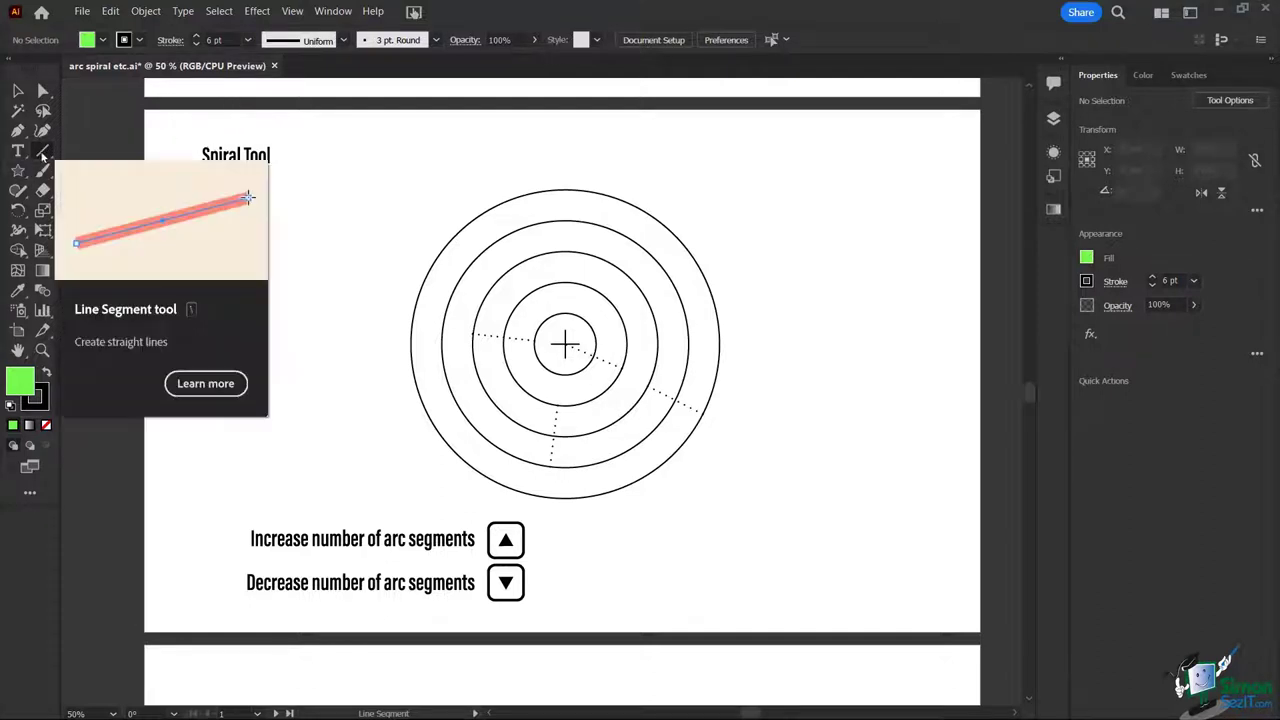
Step: Draw a diagonal line at the page's upper left with a 20 pt stroke
click(37, 151)
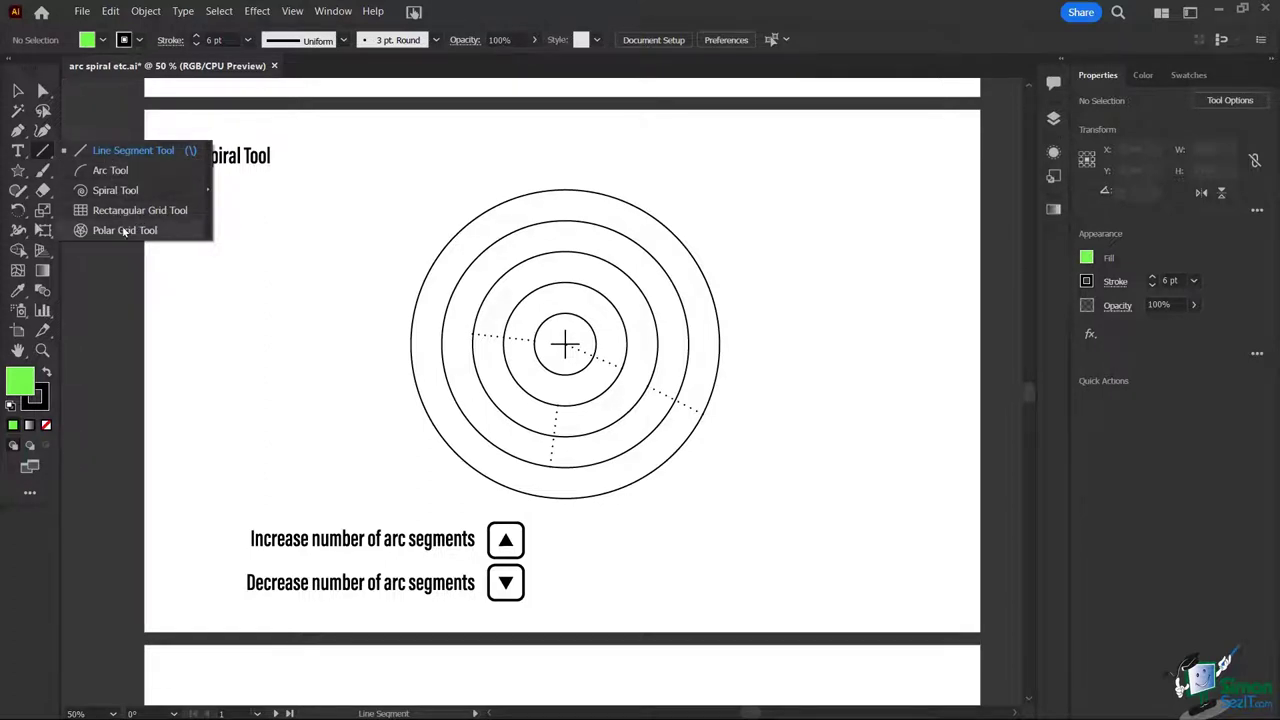
click(112, 152)
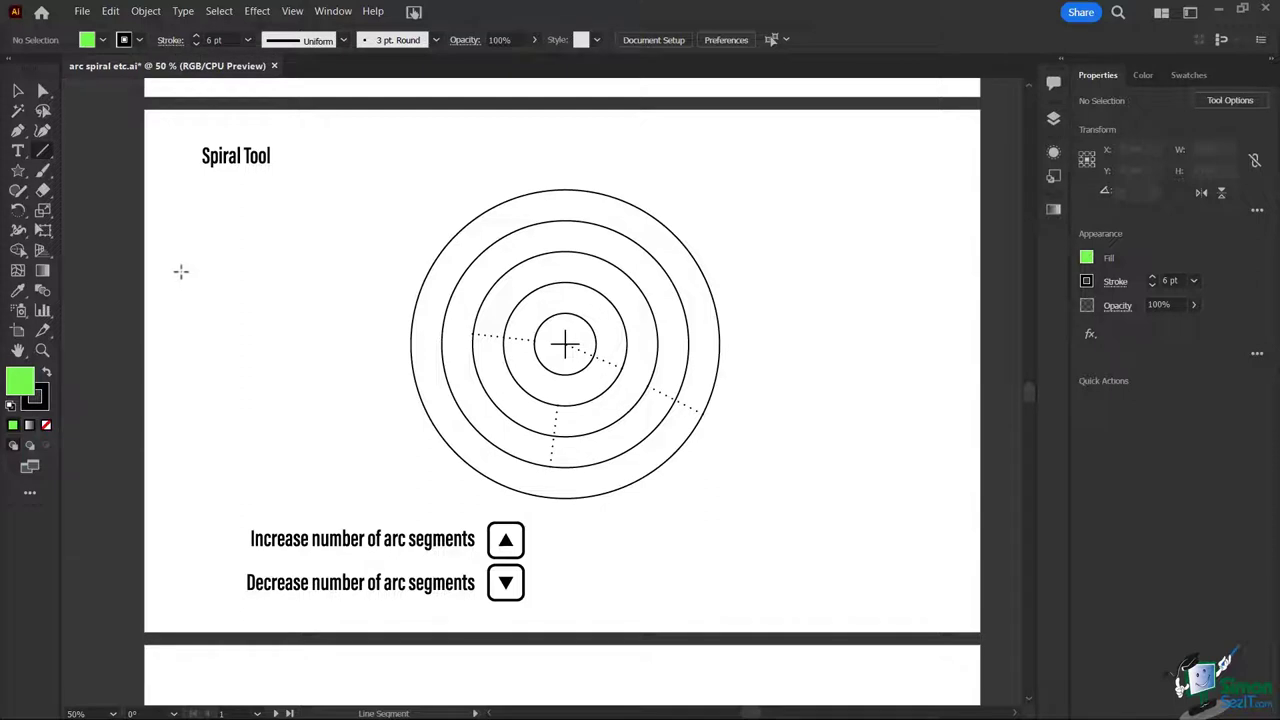
drag(182, 324, 342, 228)
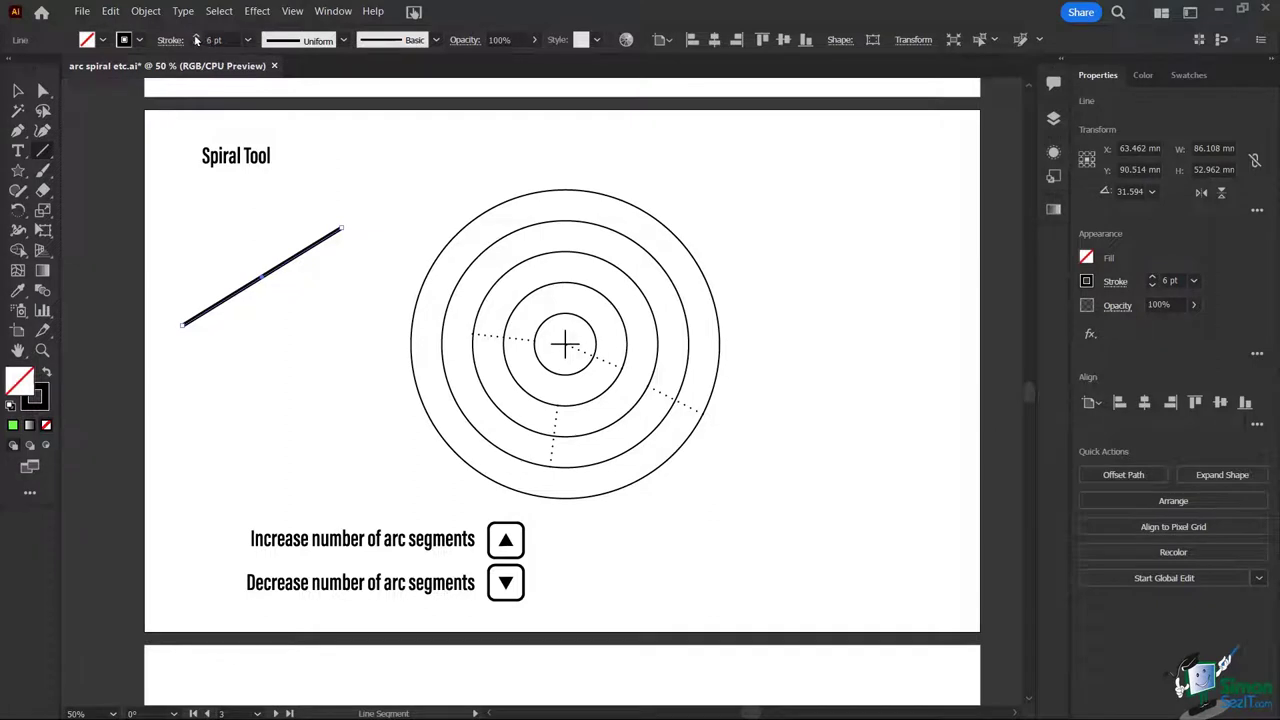
click(197, 36)
click(197, 36)
click(197, 36)
click(197, 36)
click(197, 36)
click(197, 36)
click(197, 36)
click(197, 36)
click(197, 36)
click(197, 36)
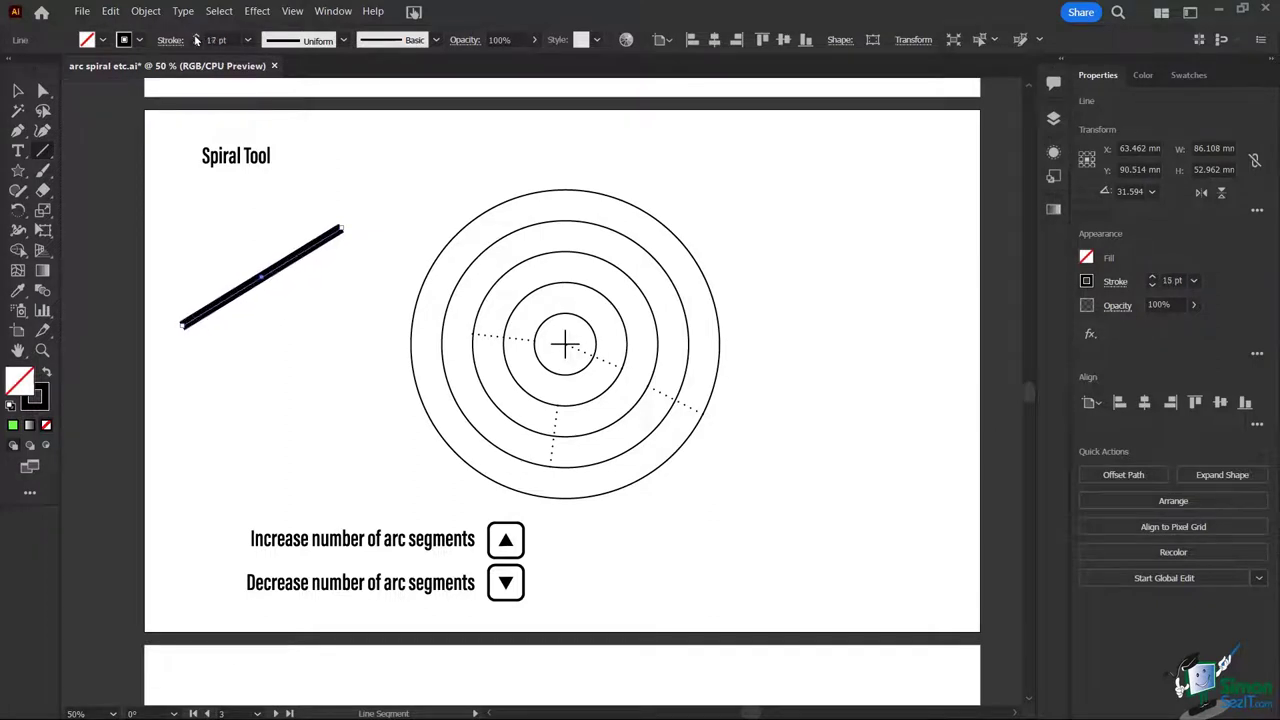
click(197, 36)
click(197, 36)
click(197, 36)
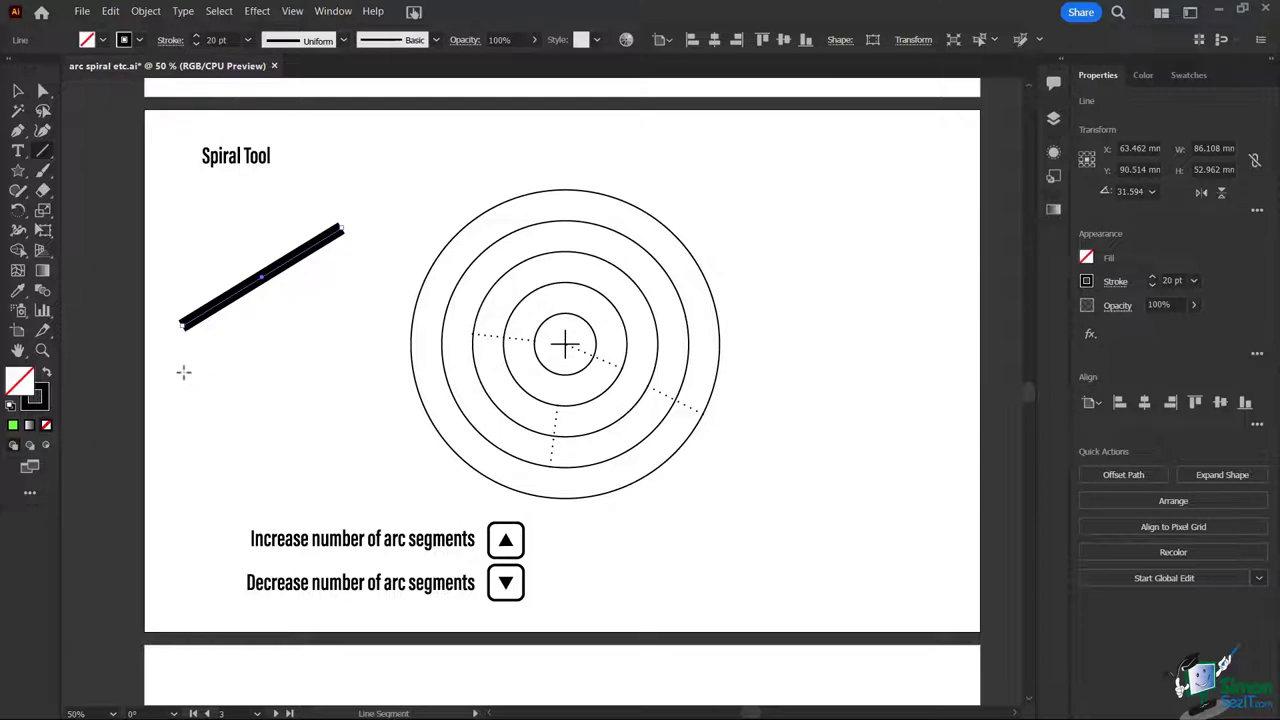
Step: Add a horizontal line below it and a vertical line right of the circles, lengthened upward
drag(183, 372, 395, 373)
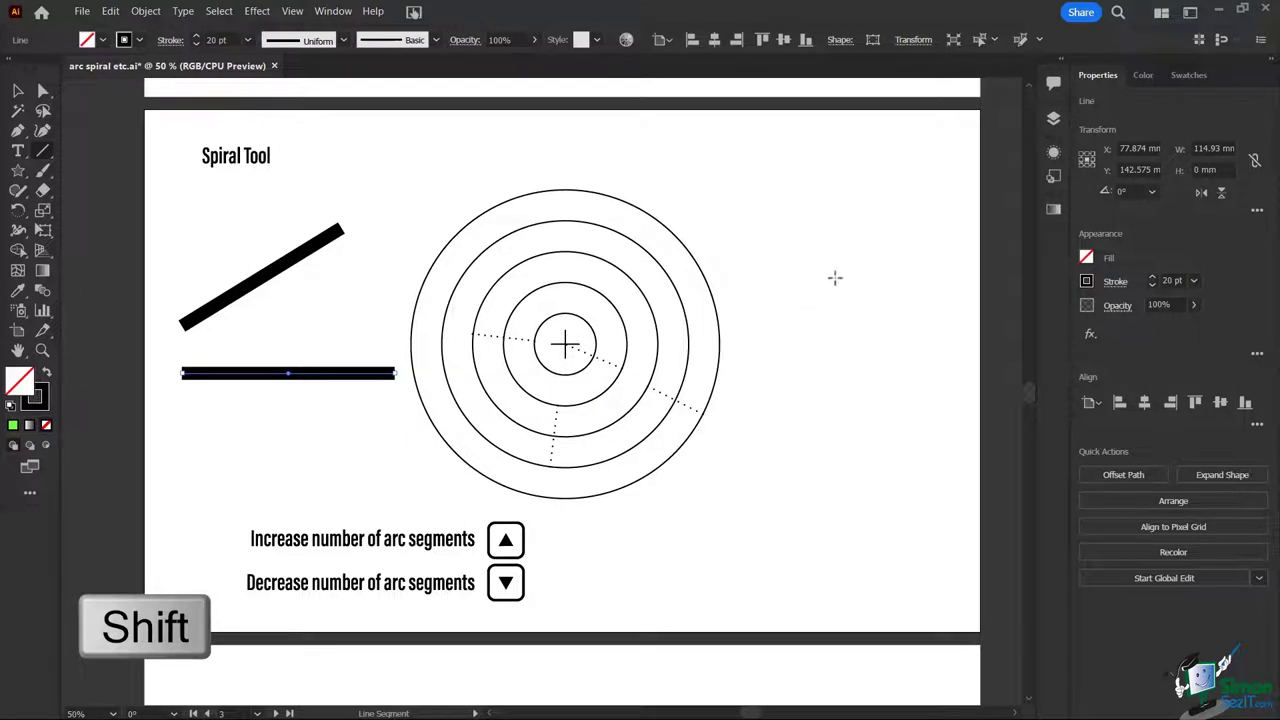
mouse_move(843, 240)
mouse_down()
mouse_move(874, 517)
mouse_move(856, 358)
mouse_move(837, 449)
mouse_move(851, 460)
mouse_up()
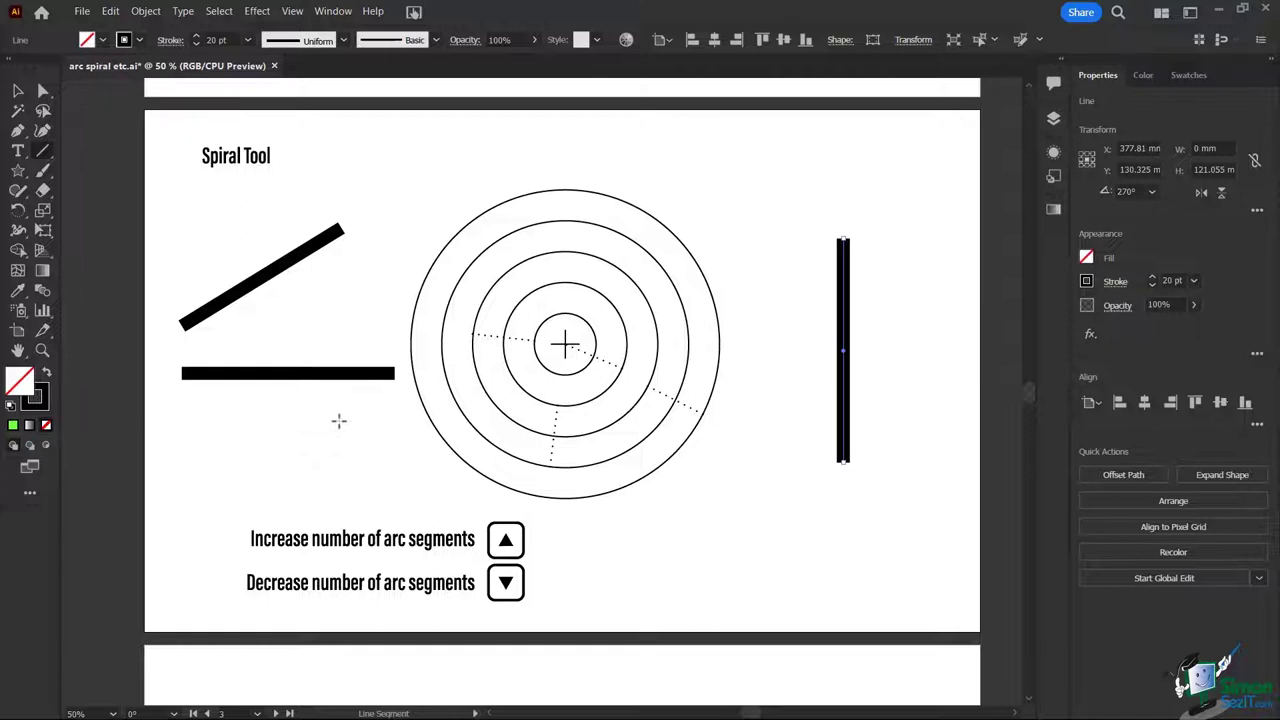
click(16, 91)
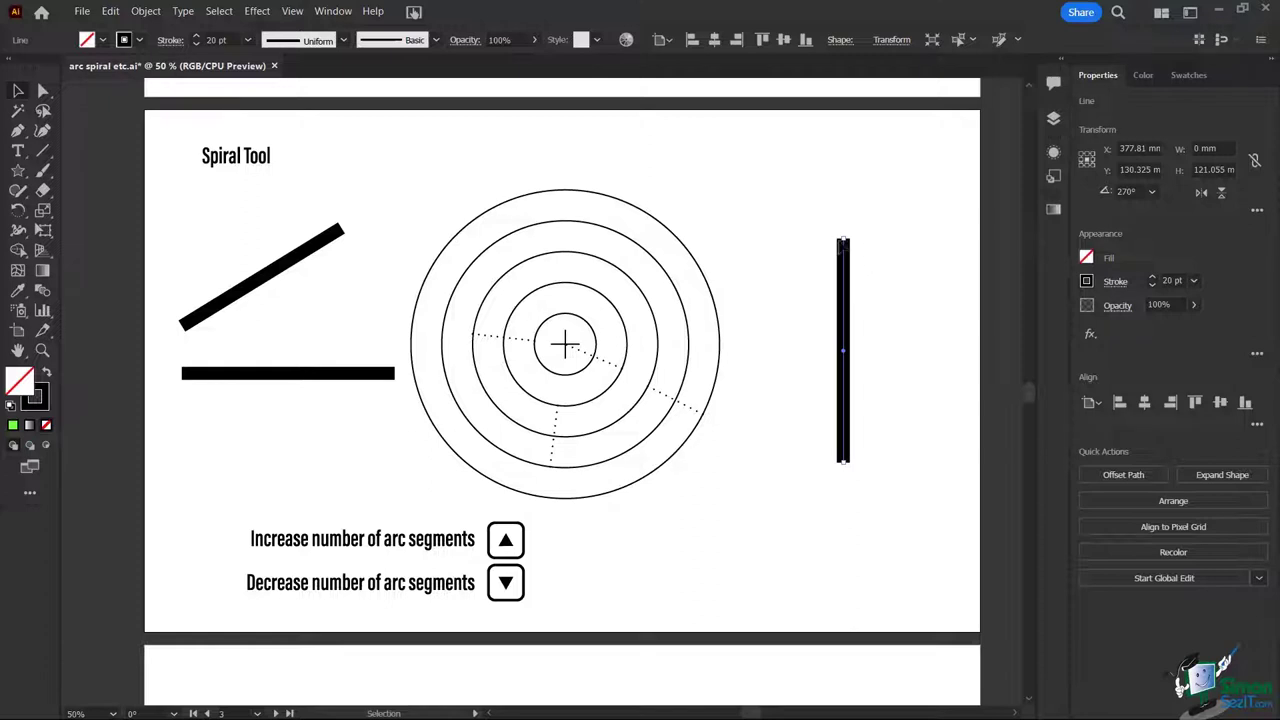
drag(845, 242, 845, 169)
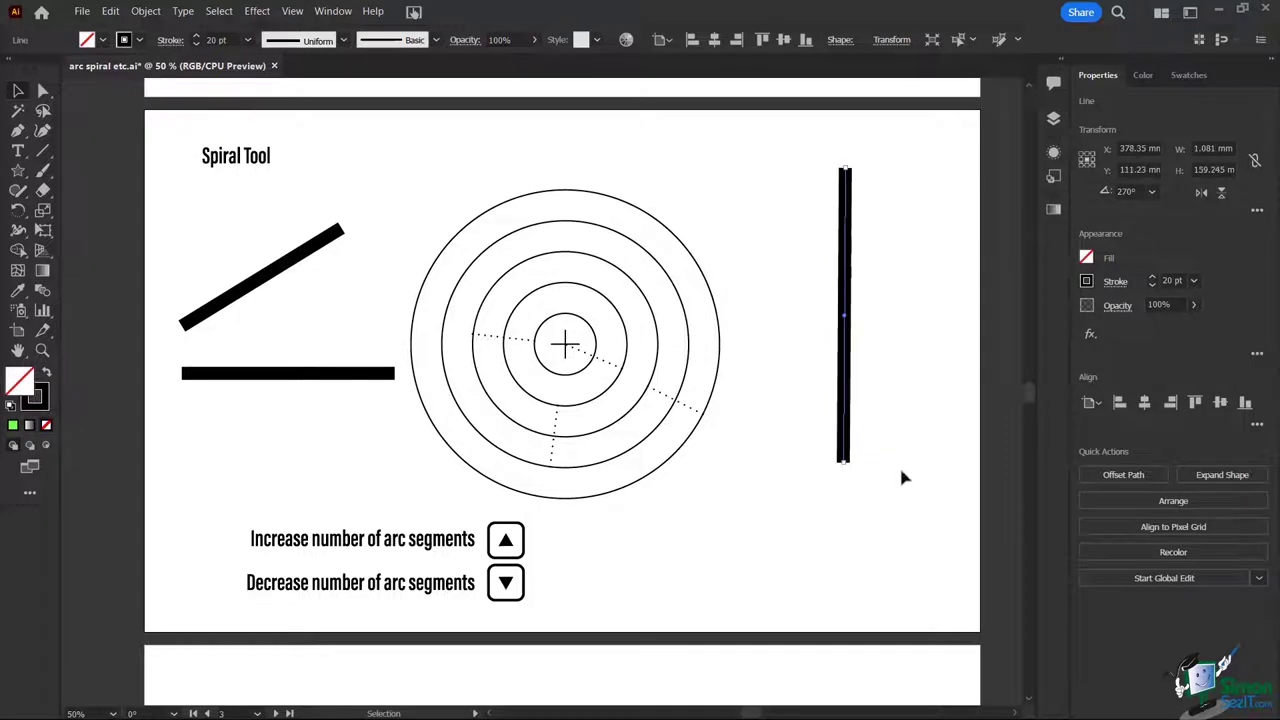
Step: Delete the vertical line and give the horizontal line a tapered width profile
key(Delete)
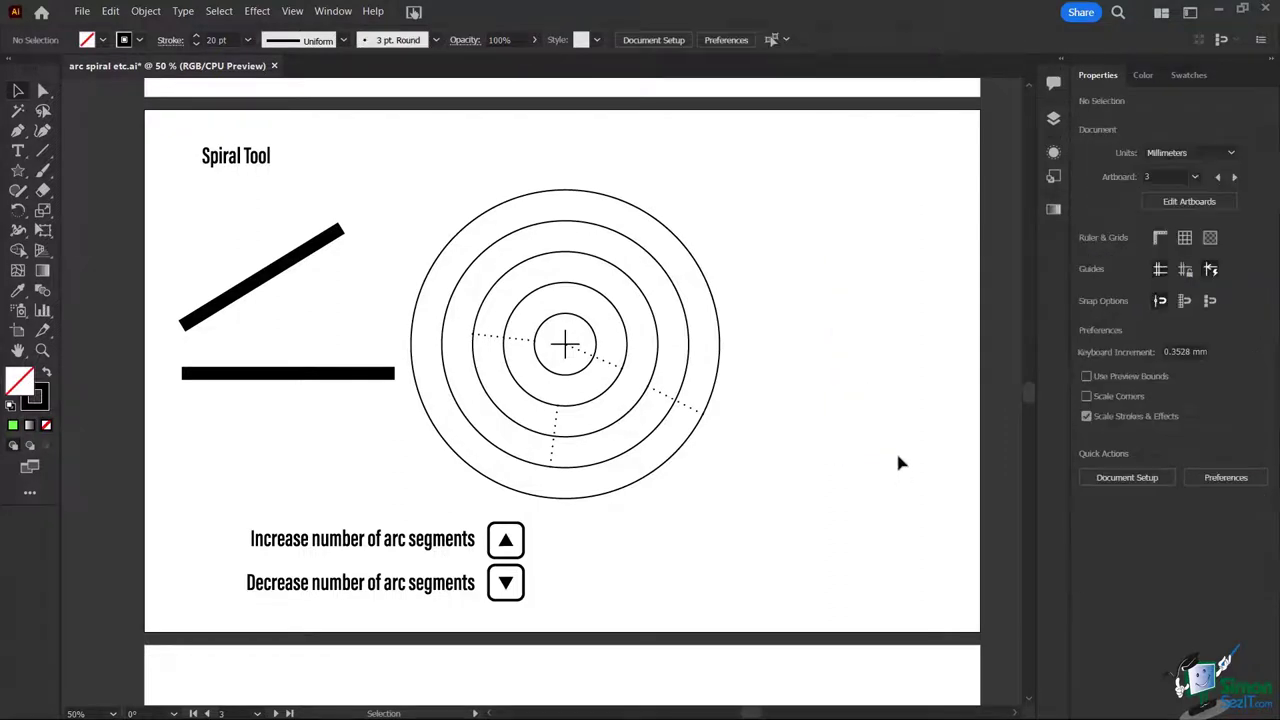
click(337, 376)
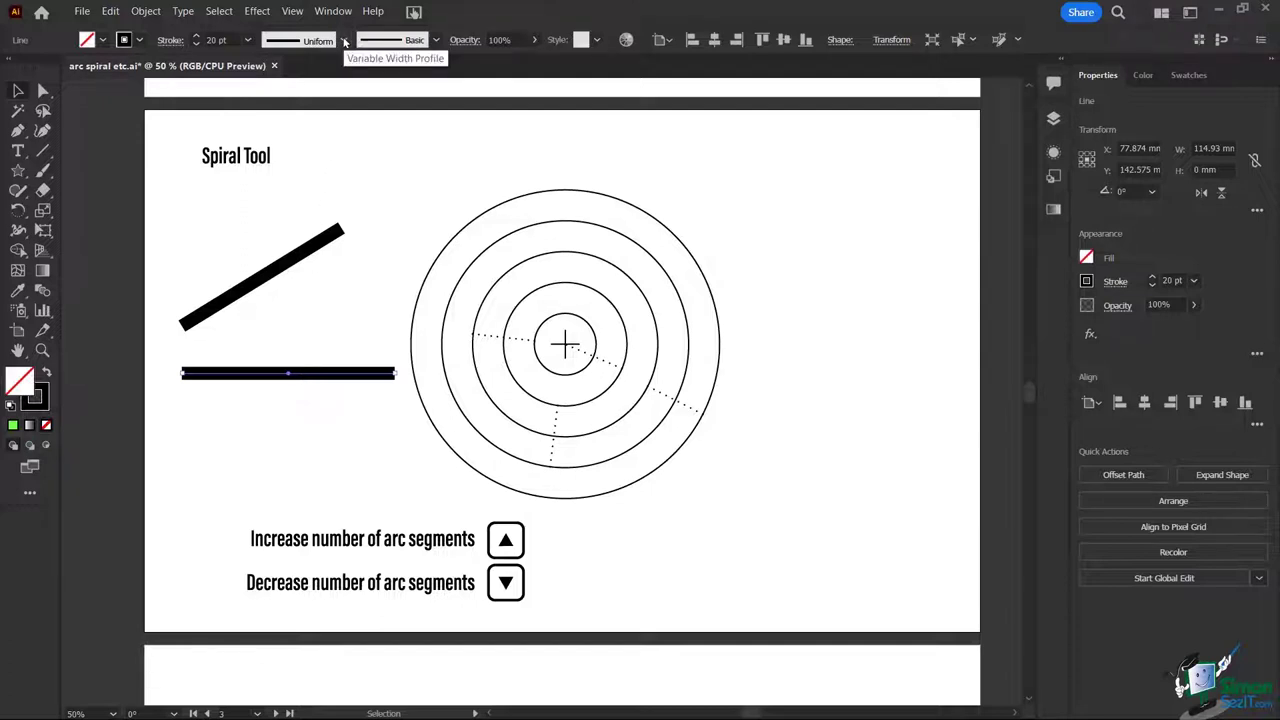
click(344, 42)
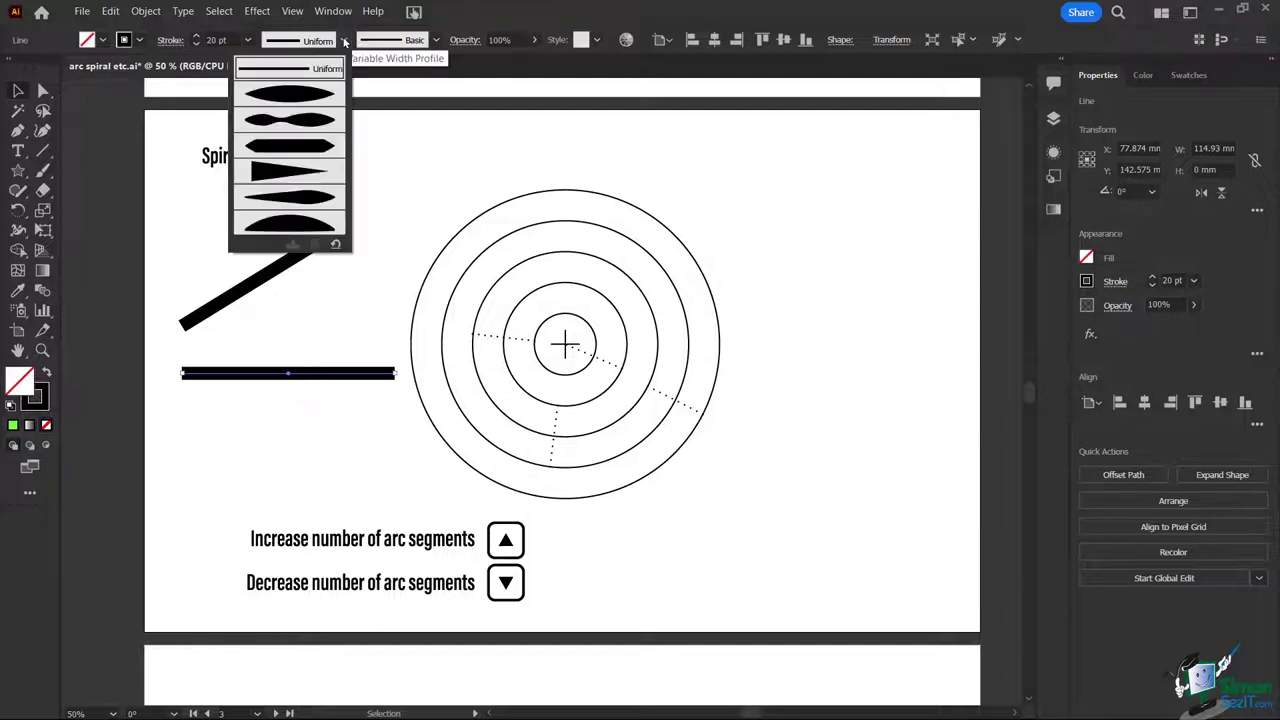
click(285, 98)
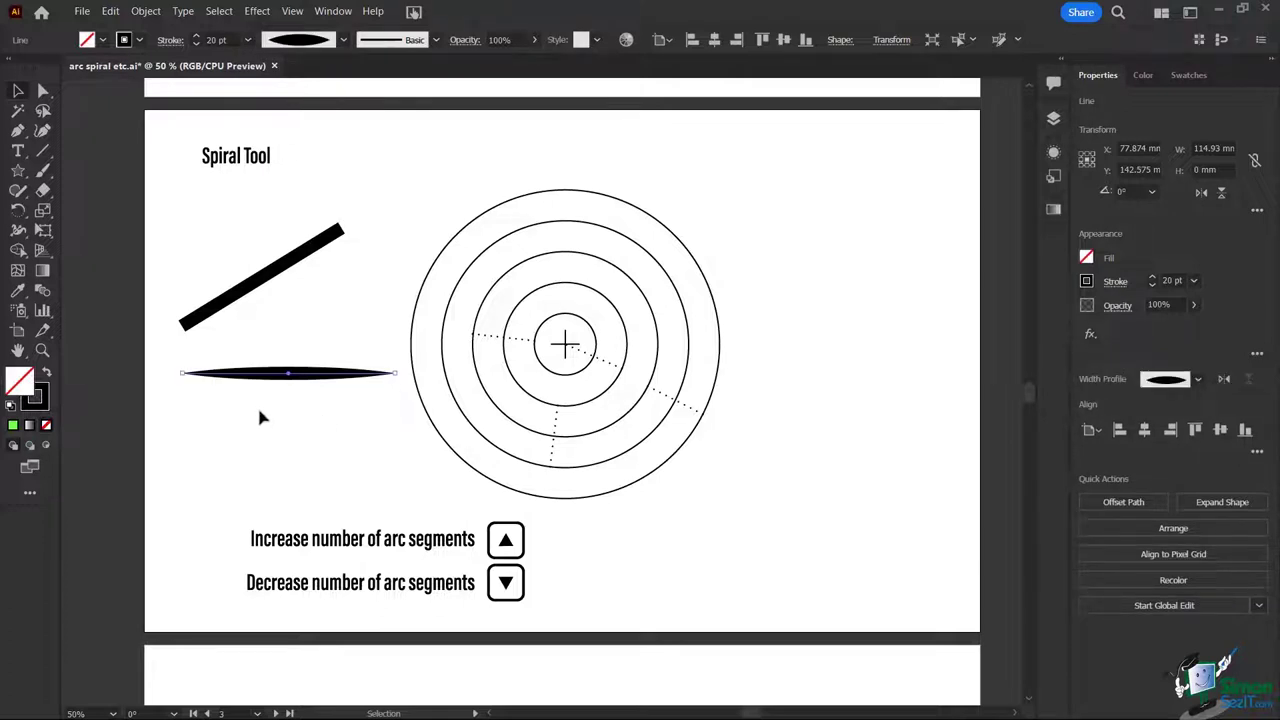
click(258, 417)
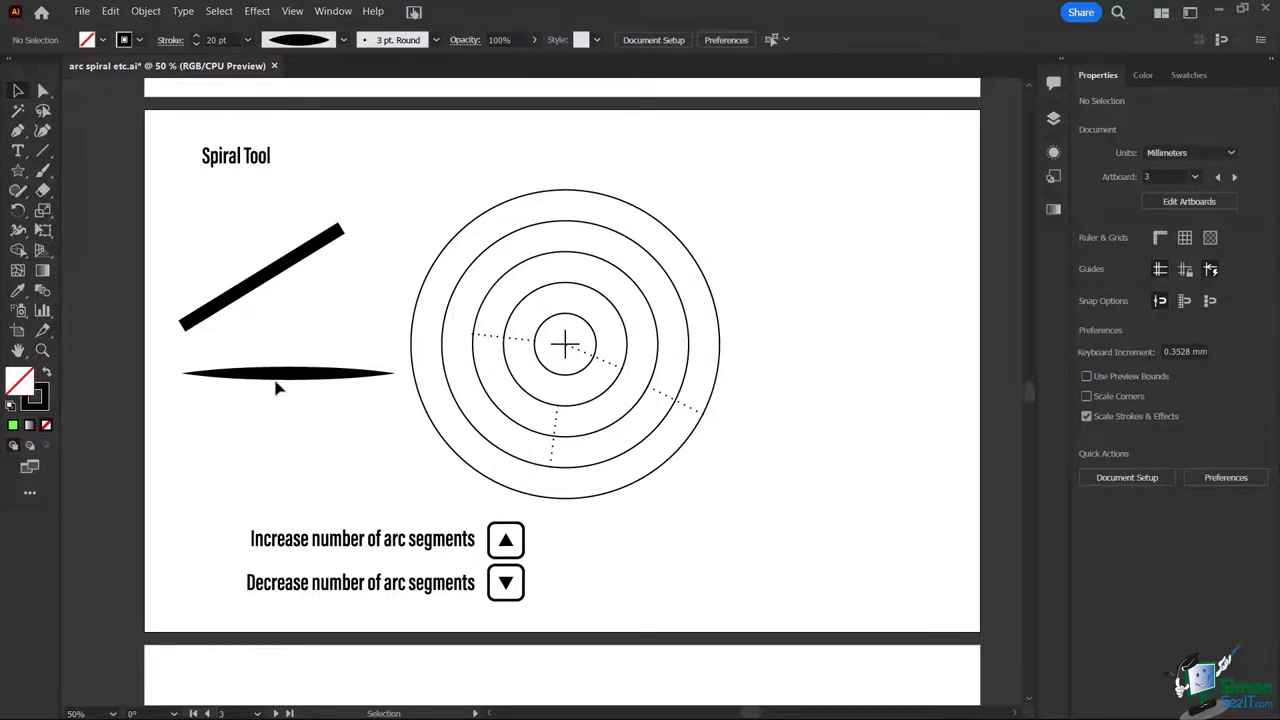
Step: Make the tapered line's stroke green, then delete both remaining lines
click(287, 378)
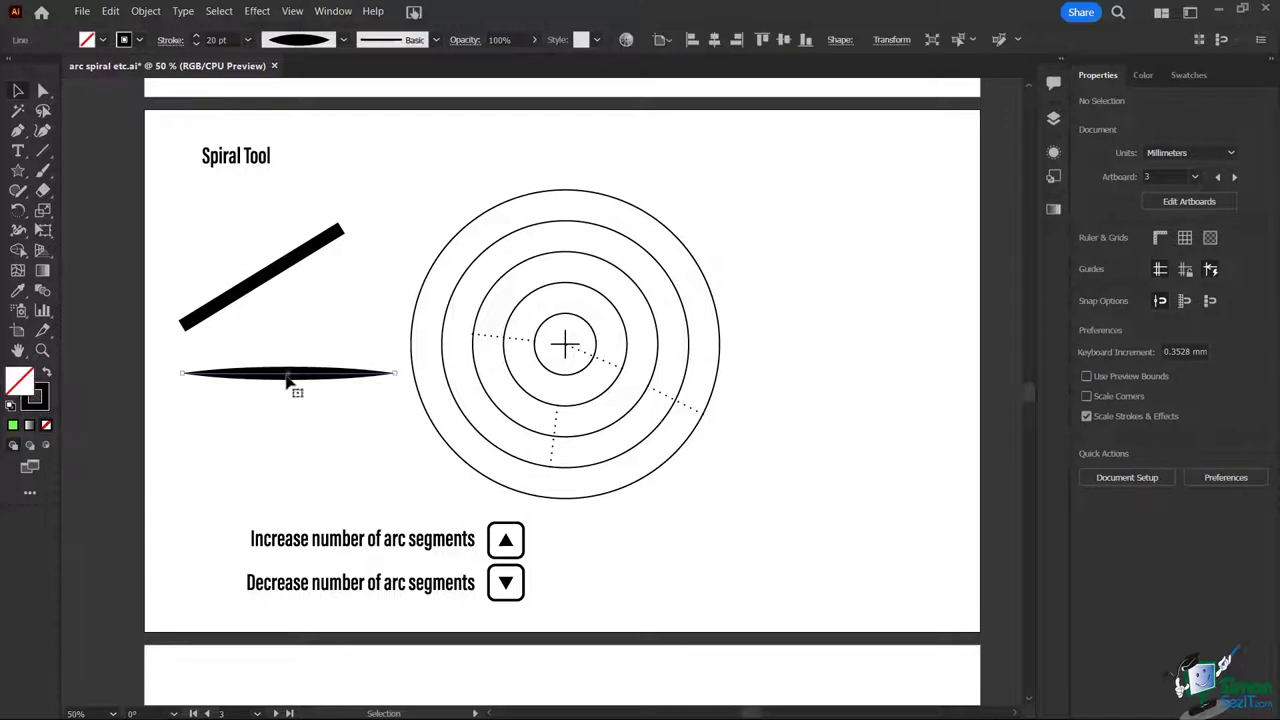
click(139, 40)
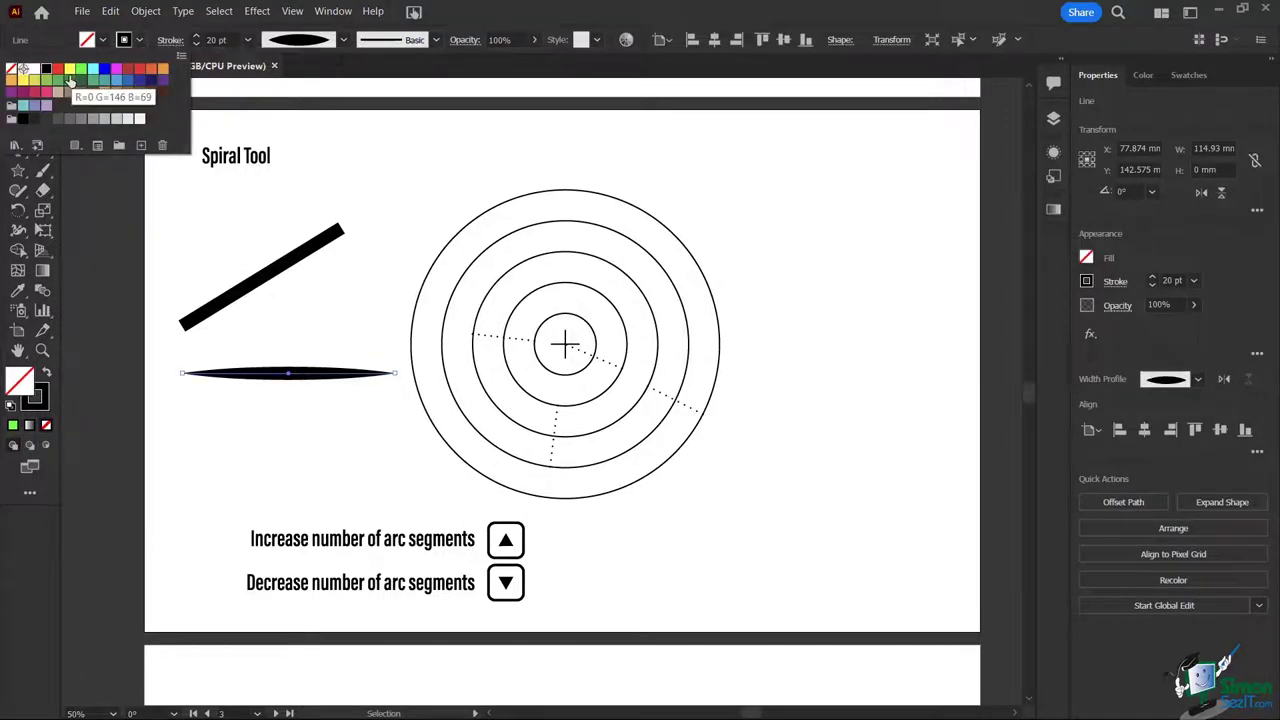
click(69, 86)
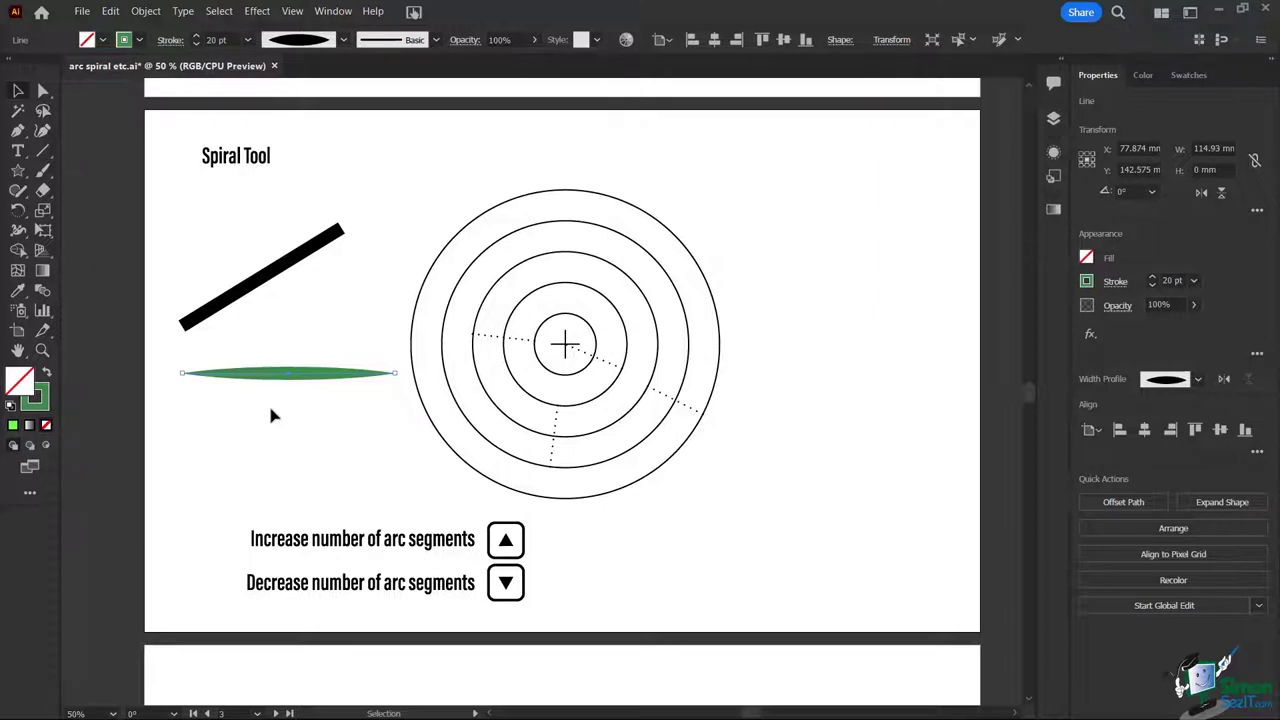
drag(239, 242, 336, 426)
key(Delete)
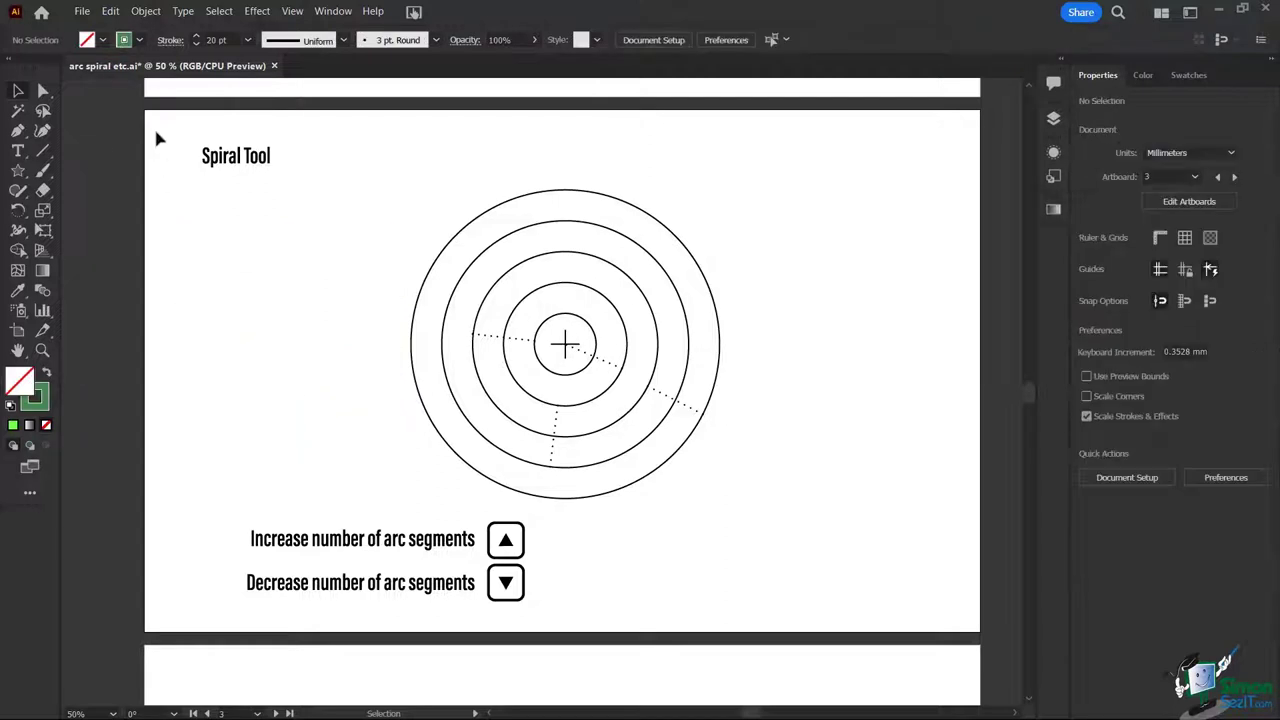
Step: Draw an arc left of the concentric circles, varying its curvature with the arrow keys
click(42, 152)
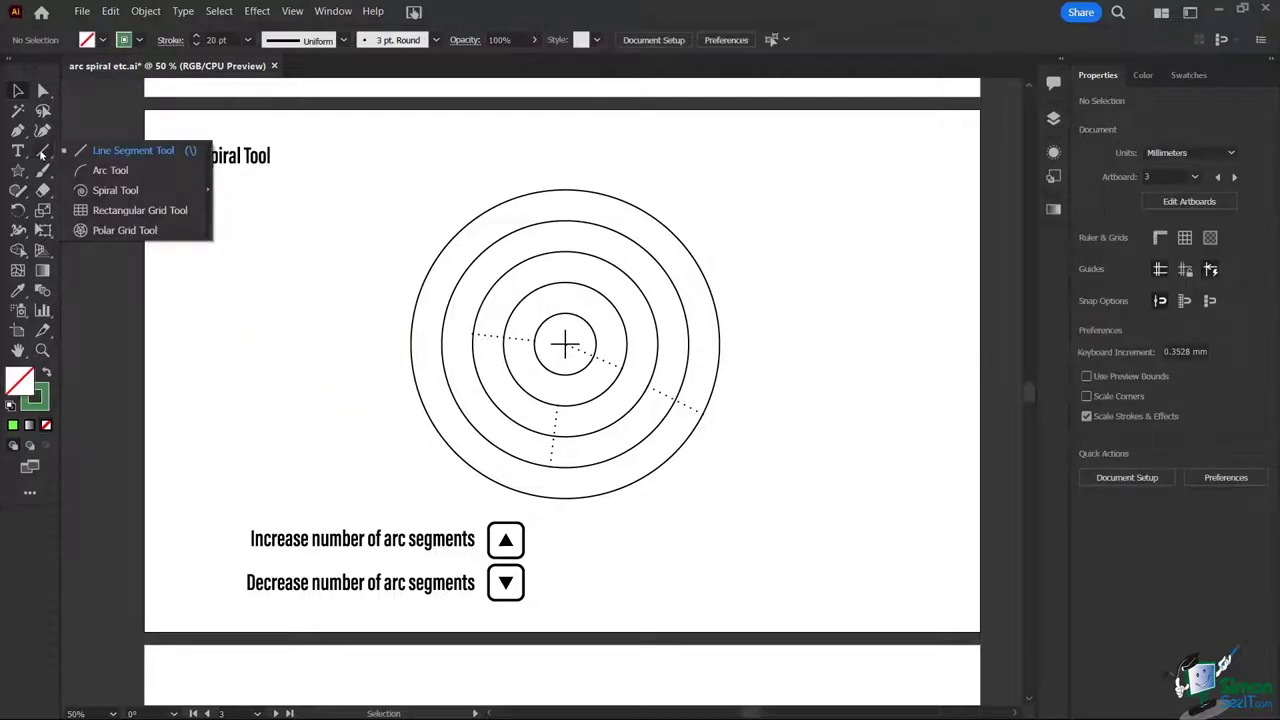
click(88, 170)
drag(237, 260, 355, 378)
key(Up)
key(Down)
key(Up)
key(Down)
key(Up)
key(Up)
key(Up)
key(Up)
key(Down)
key(Down)
key(Down)
key(Down)
key(Down)
key(Down)
key(Down)
key(Down)
key(Down)
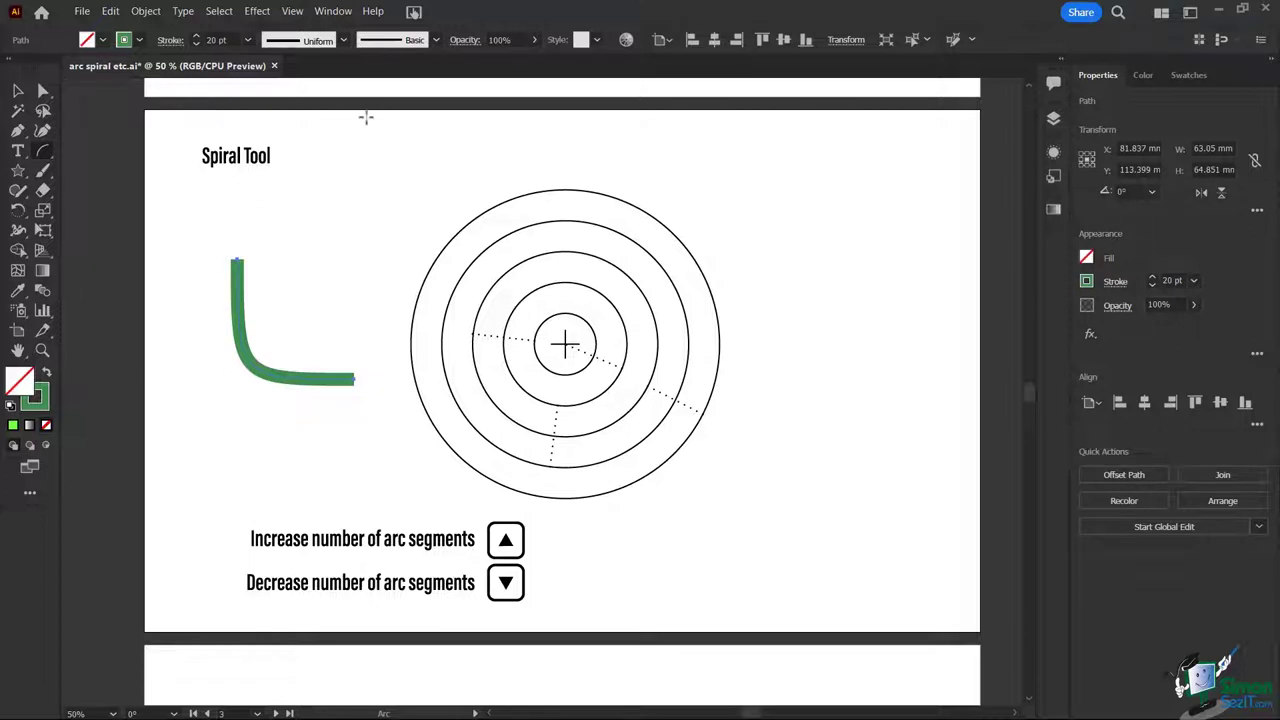
click(344, 40)
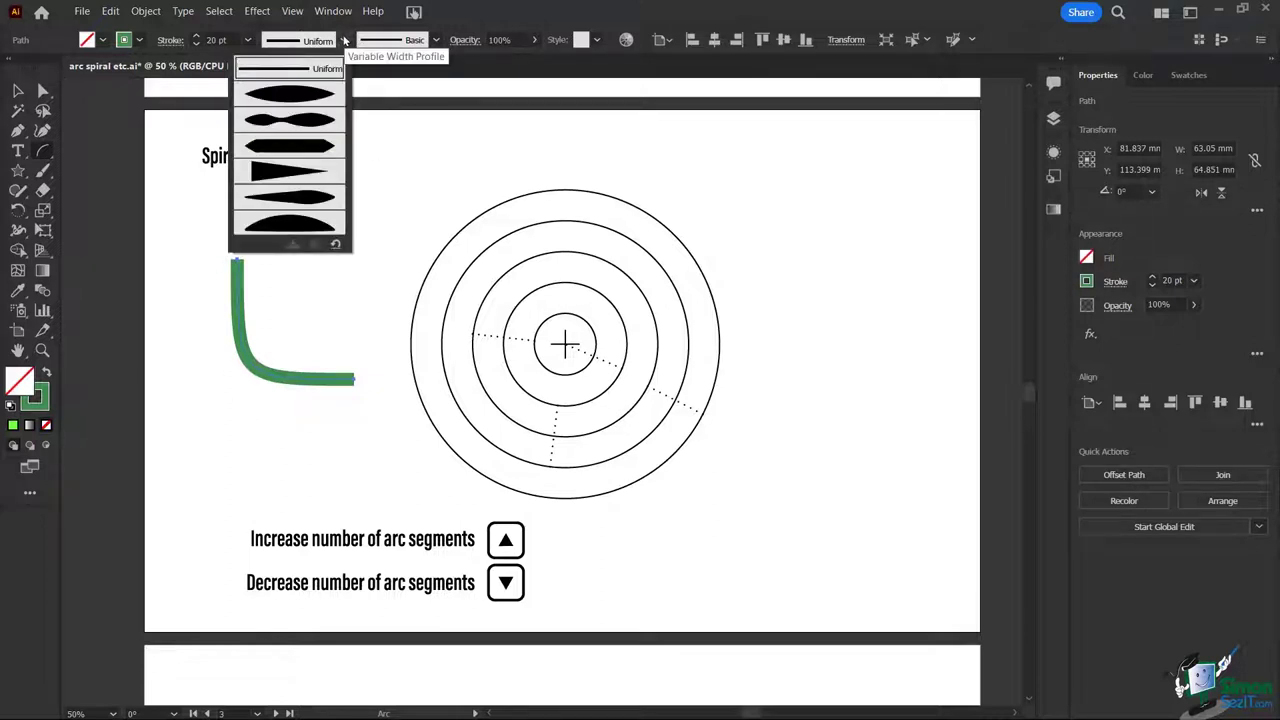
Step: Give the arc a pinched-middle width profile and reduce its stroke to 9 pt
click(290, 119)
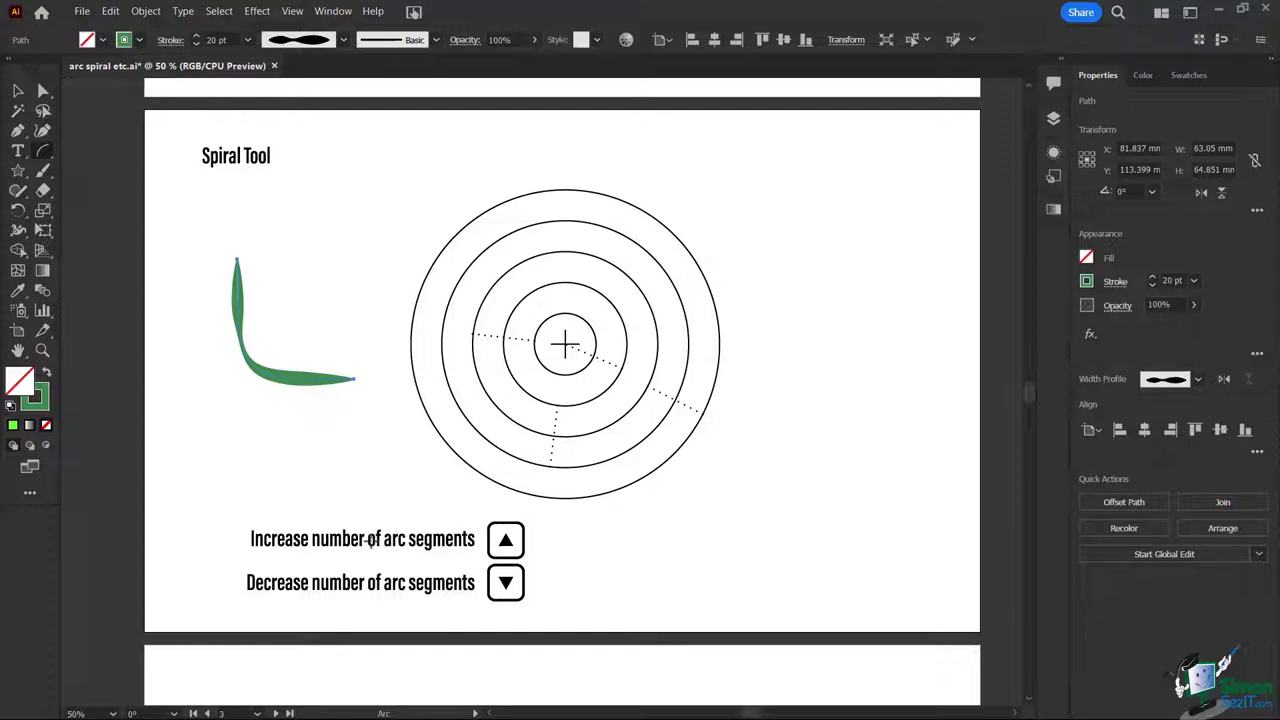
click(43, 151)
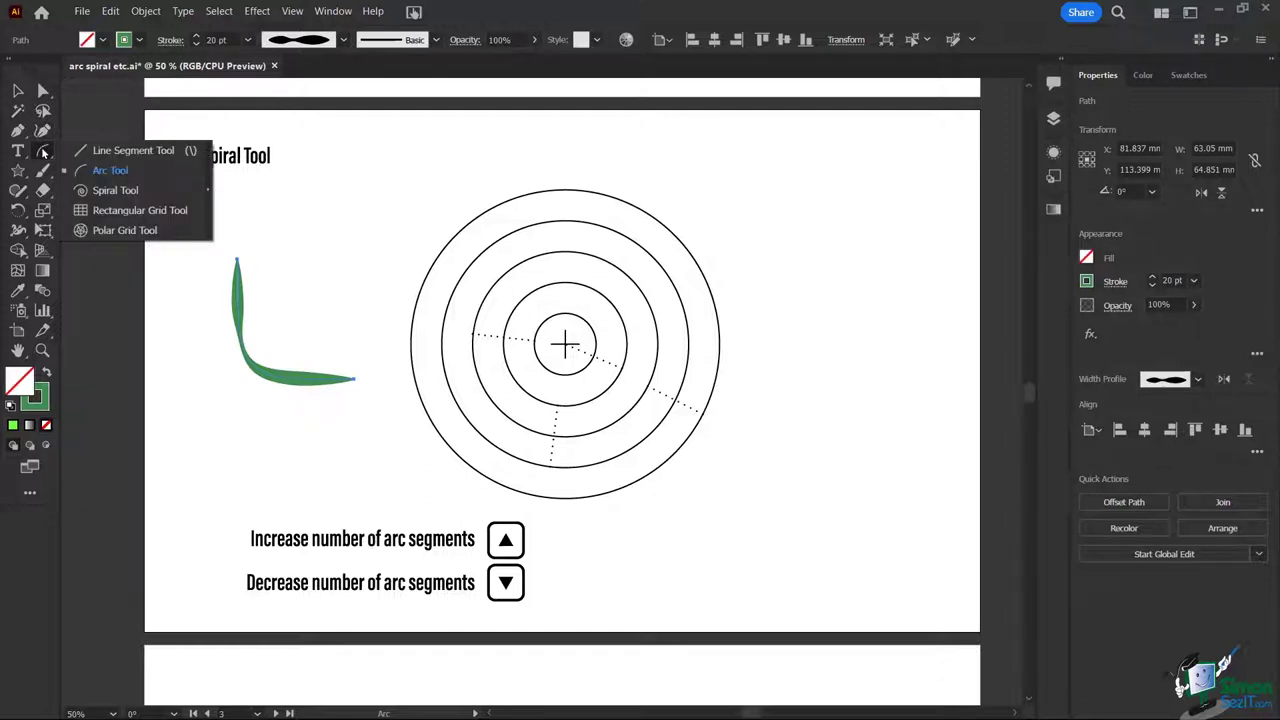
click(103, 191)
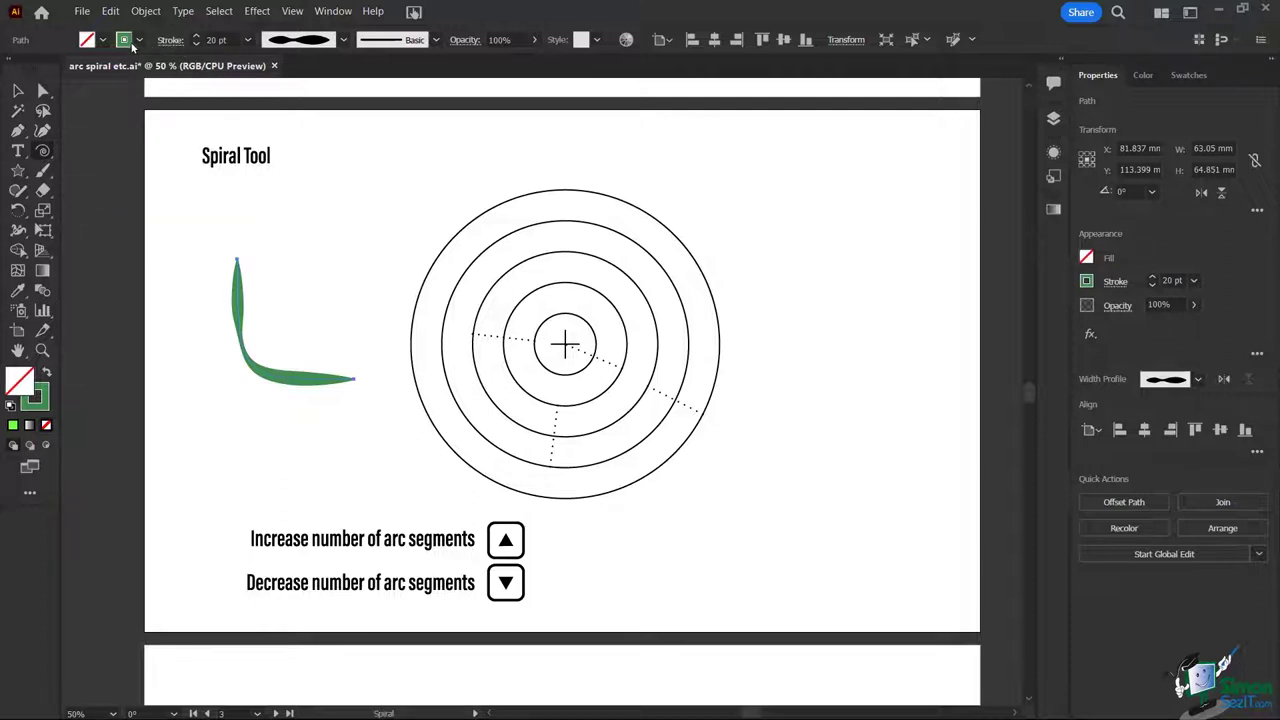
click(196, 45)
click(196, 45)
click(196, 45)
click(196, 45)
click(196, 45)
click(196, 45)
click(196, 45)
click(196, 45)
click(196, 45)
click(196, 45)
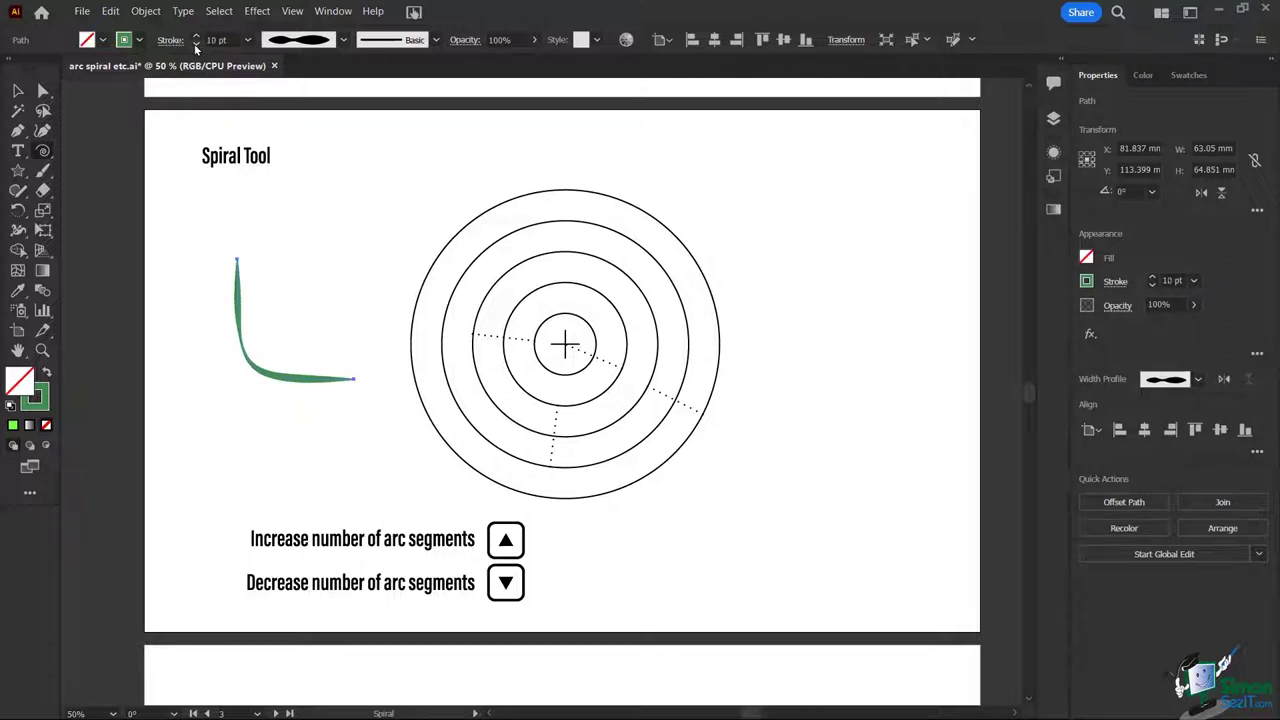
click(196, 45)
Step: Change the arc's stroke colour to black
click(139, 40)
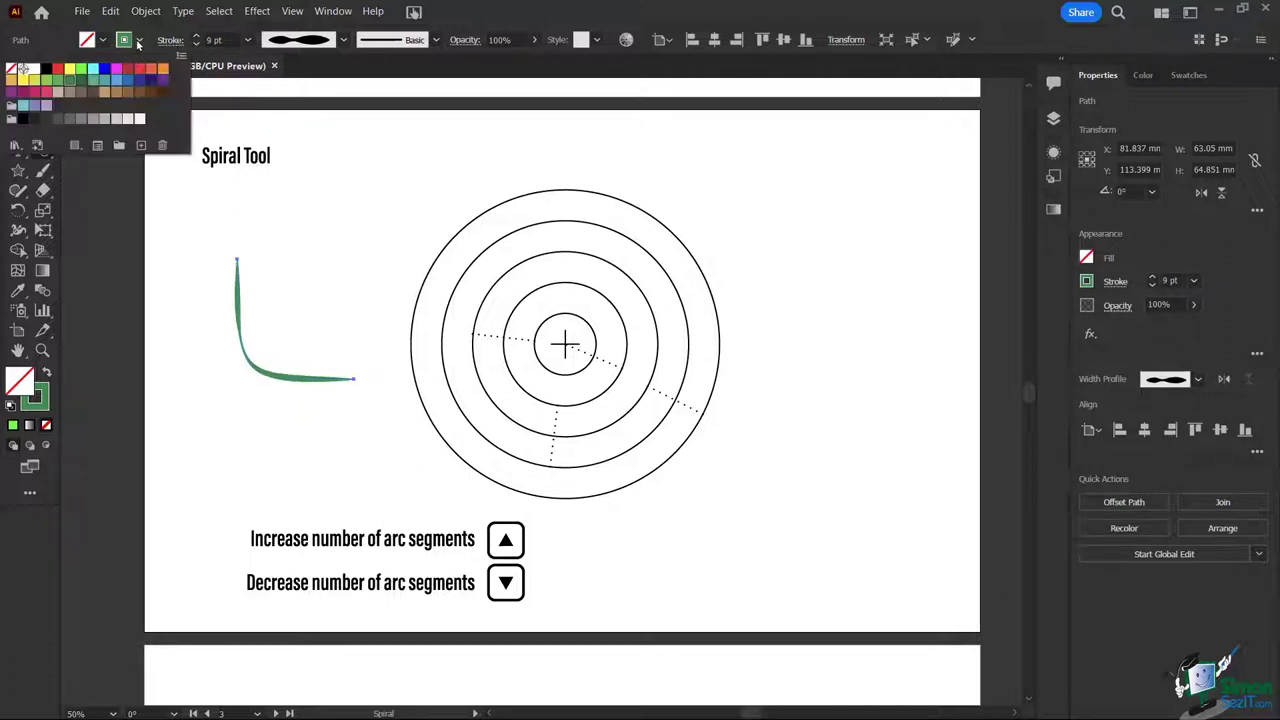
click(45, 68)
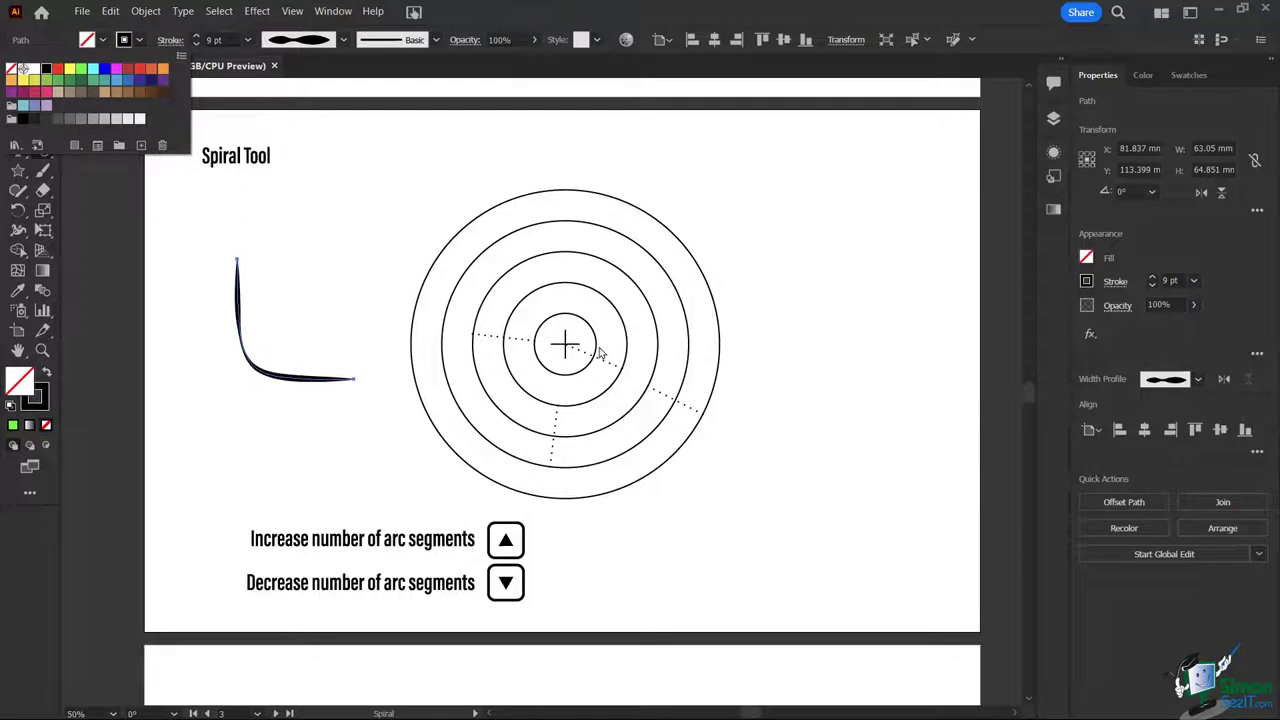
click(559, 11)
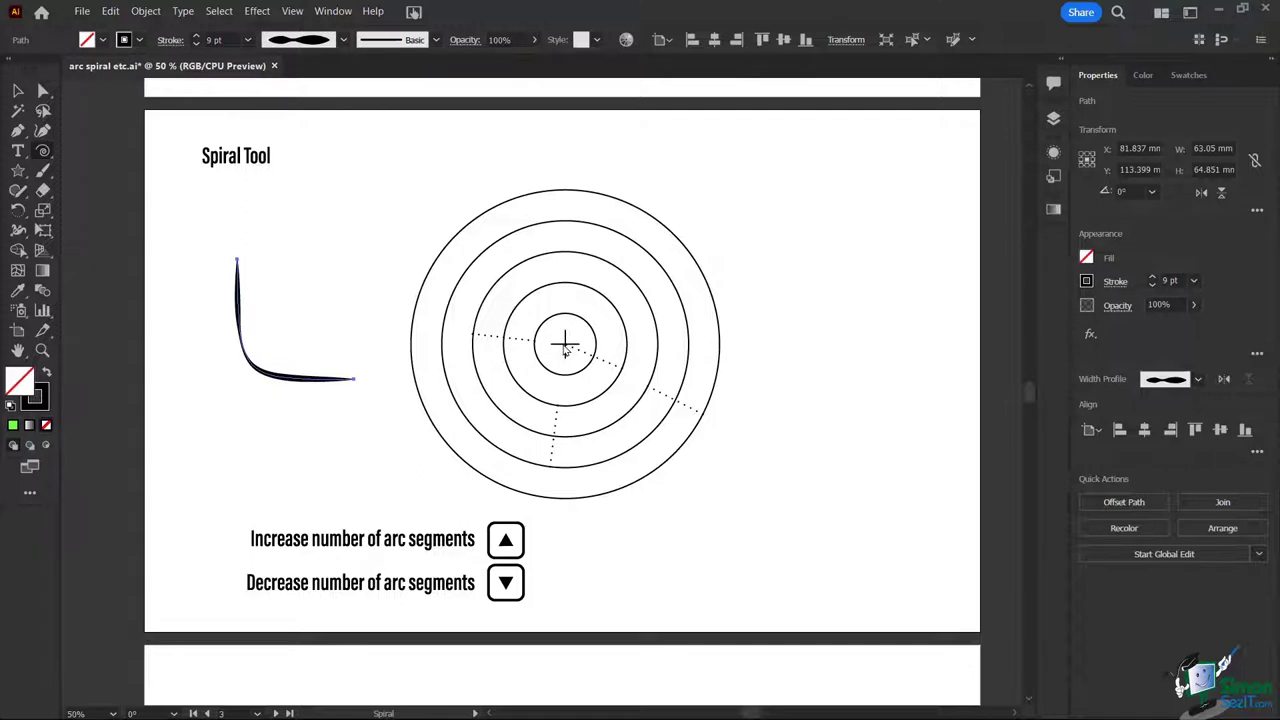
Step: Draw a spiral from the circles' centre with fewer segments, 10 pt stroke and tapering profile
mouse_move(565, 347)
mouse_down()
mouse_move(497, 274)
mouse_move(488, 255)
mouse_move(540, 315)
mouse_move(508, 289)
mouse_move(494, 249)
mouse_up()
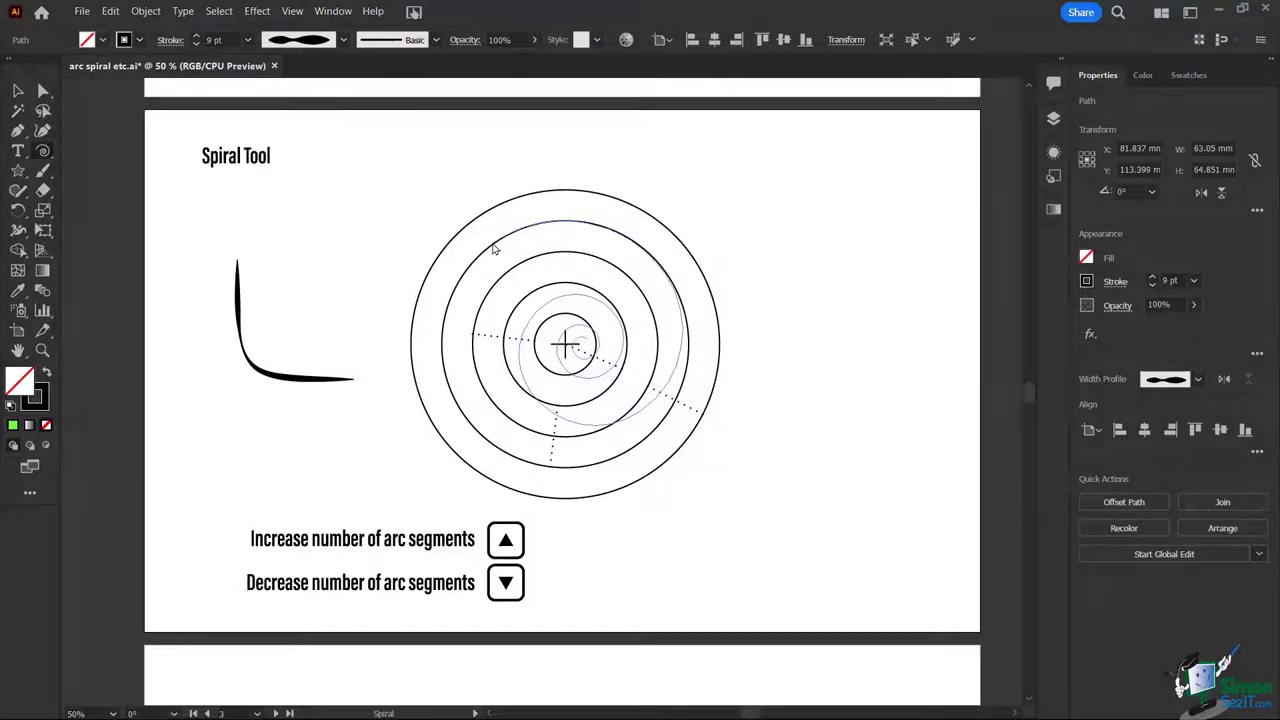
key(Down)
drag(493, 248, 667, 469)
drag(668, 469, 666, 466)
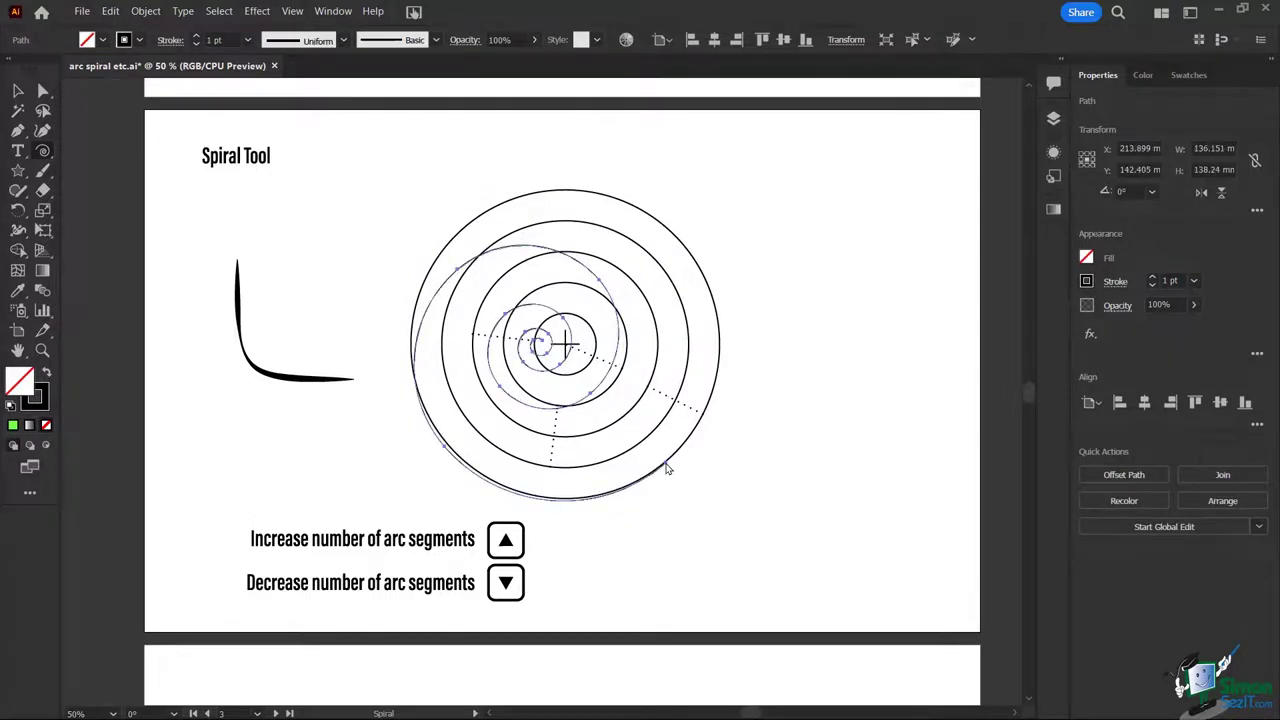
key(Up)
key(Up)
key(Up)
key(Up)
key(Up)
key(Up)
key(Up)
key(Up)
key(Up)
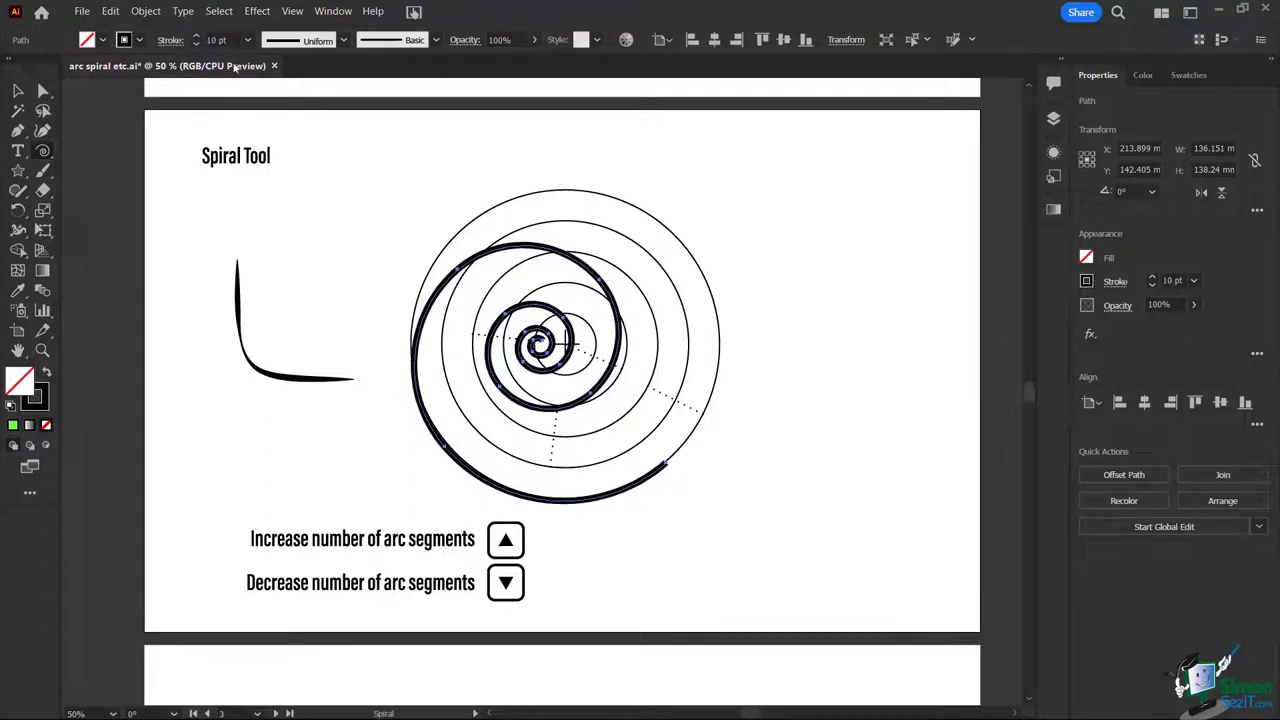
click(343, 40)
click(305, 93)
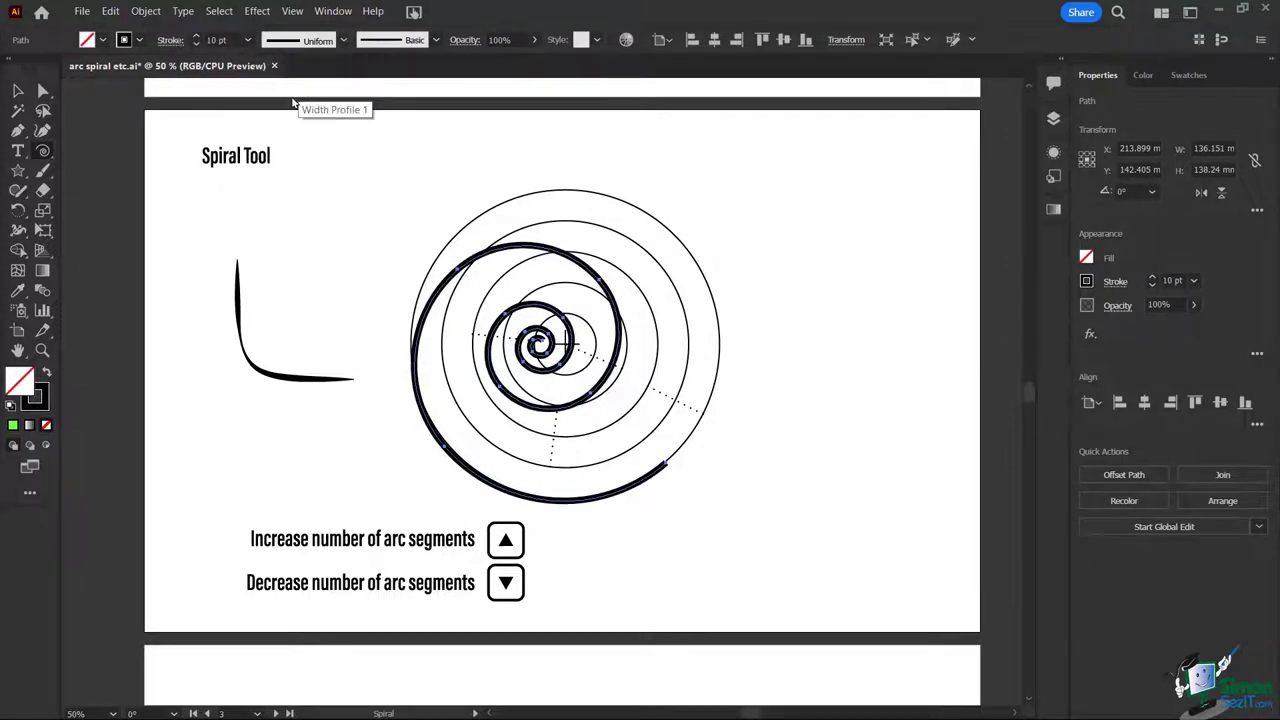
Step: Move the spiral to the right of the circles and fill it orange
click(18, 92)
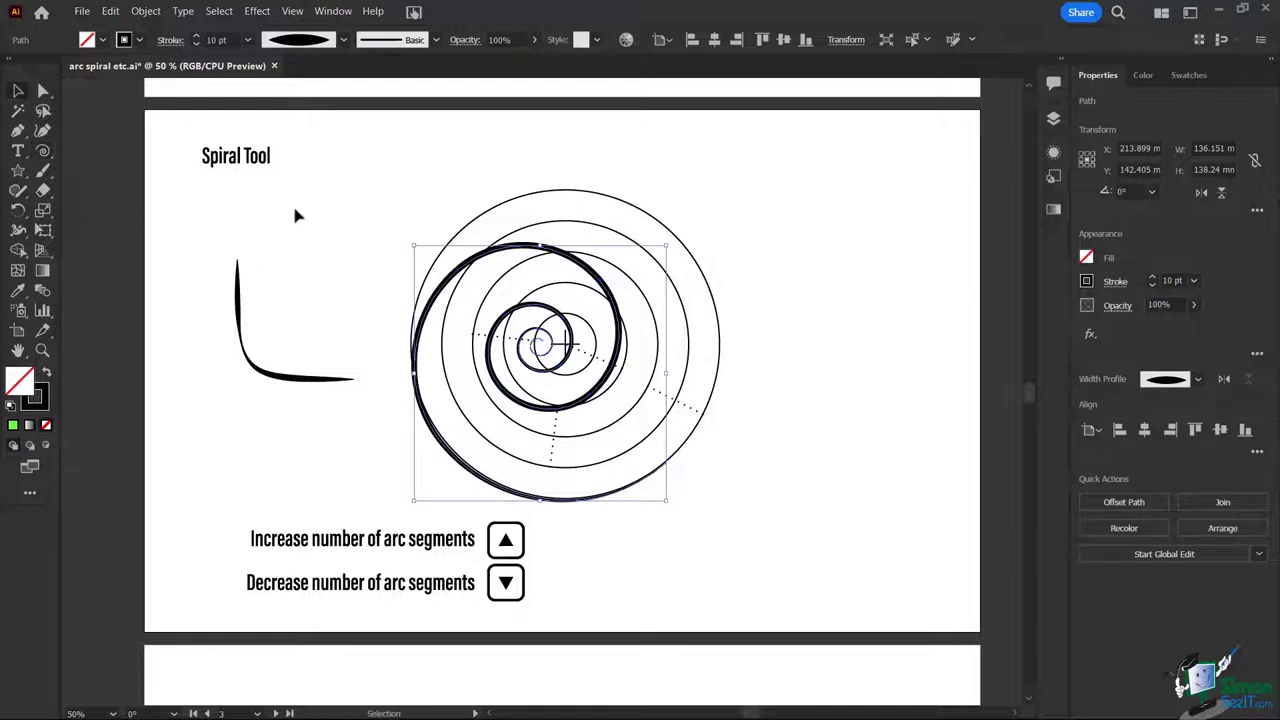
click(690, 516)
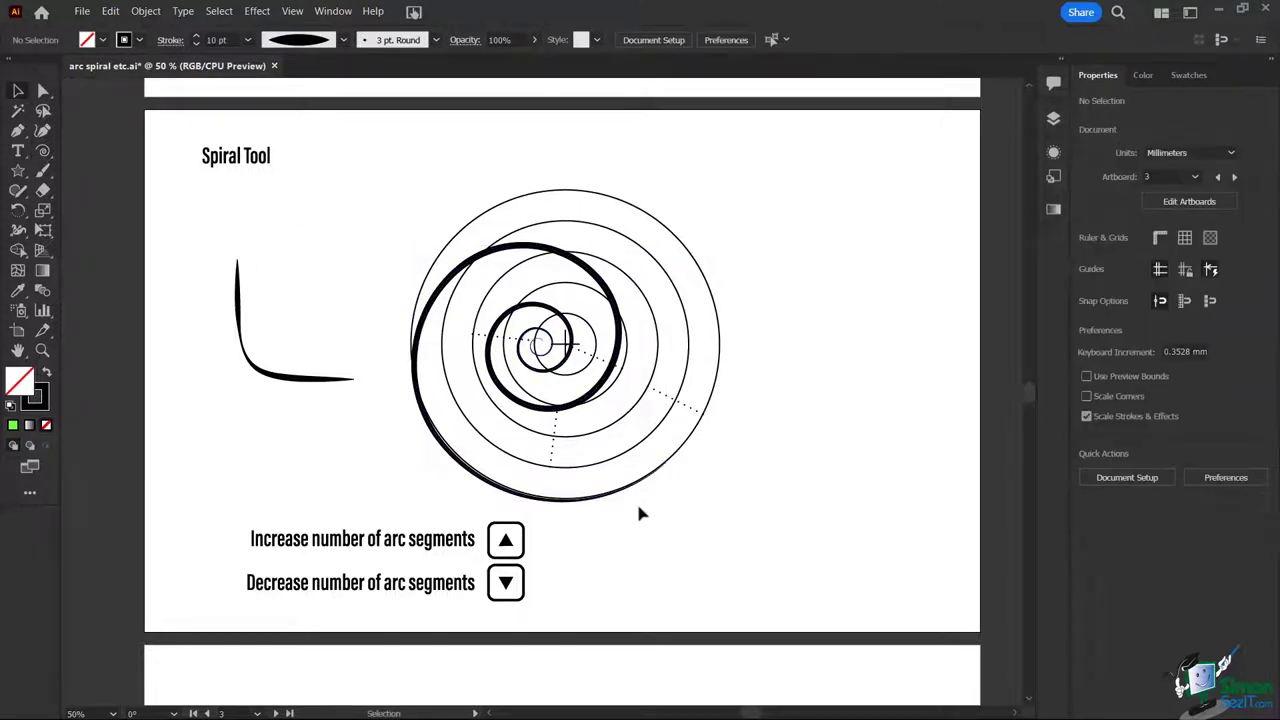
click(595, 500)
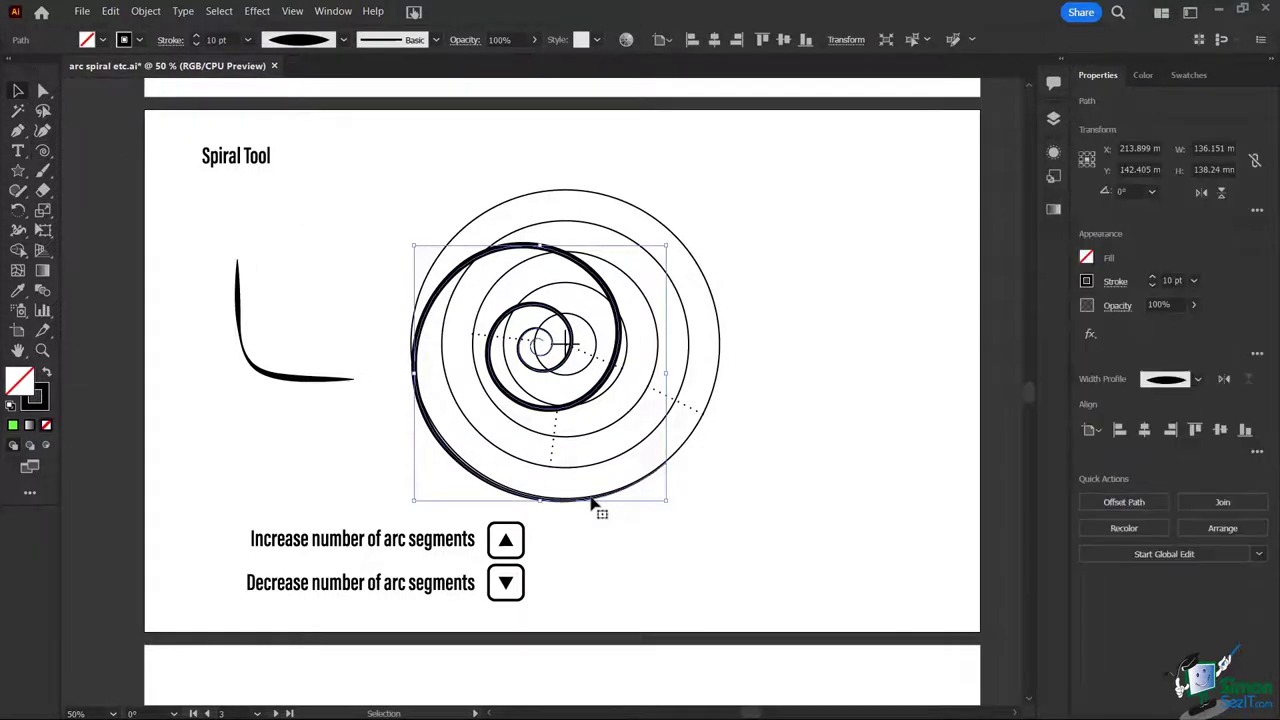
drag(595, 502, 866, 591)
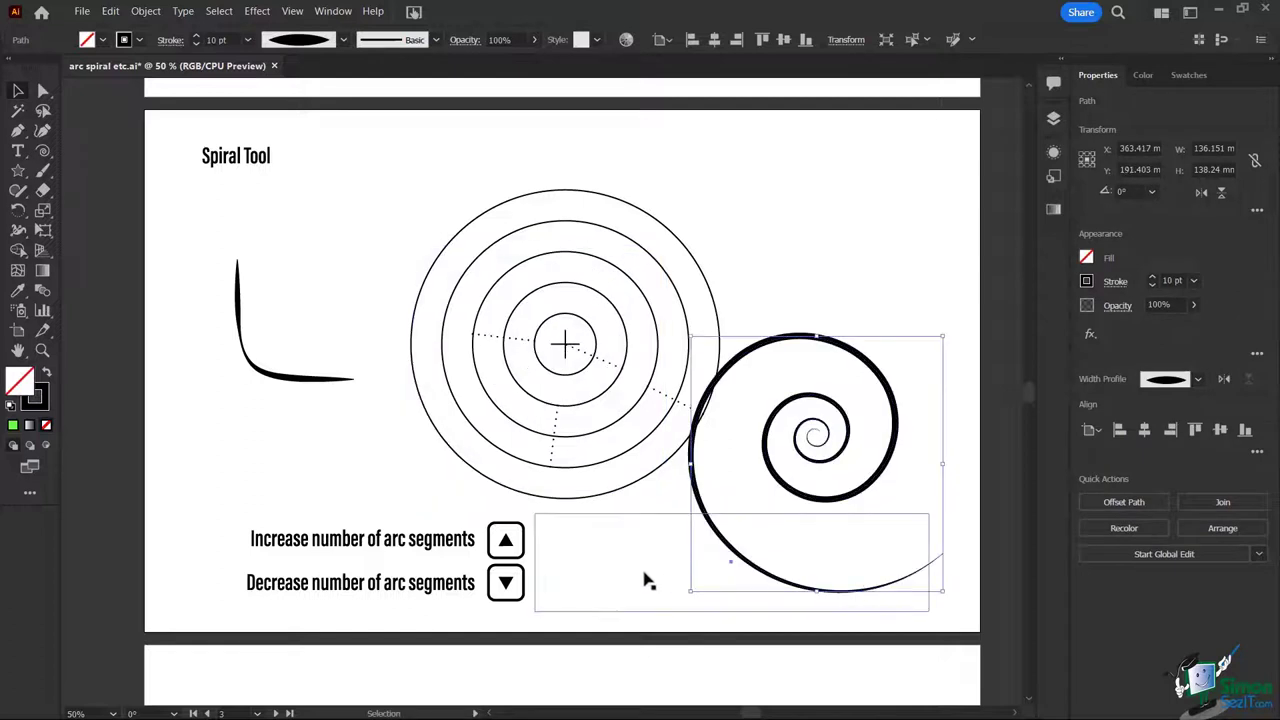
click(645, 580)
click(807, 266)
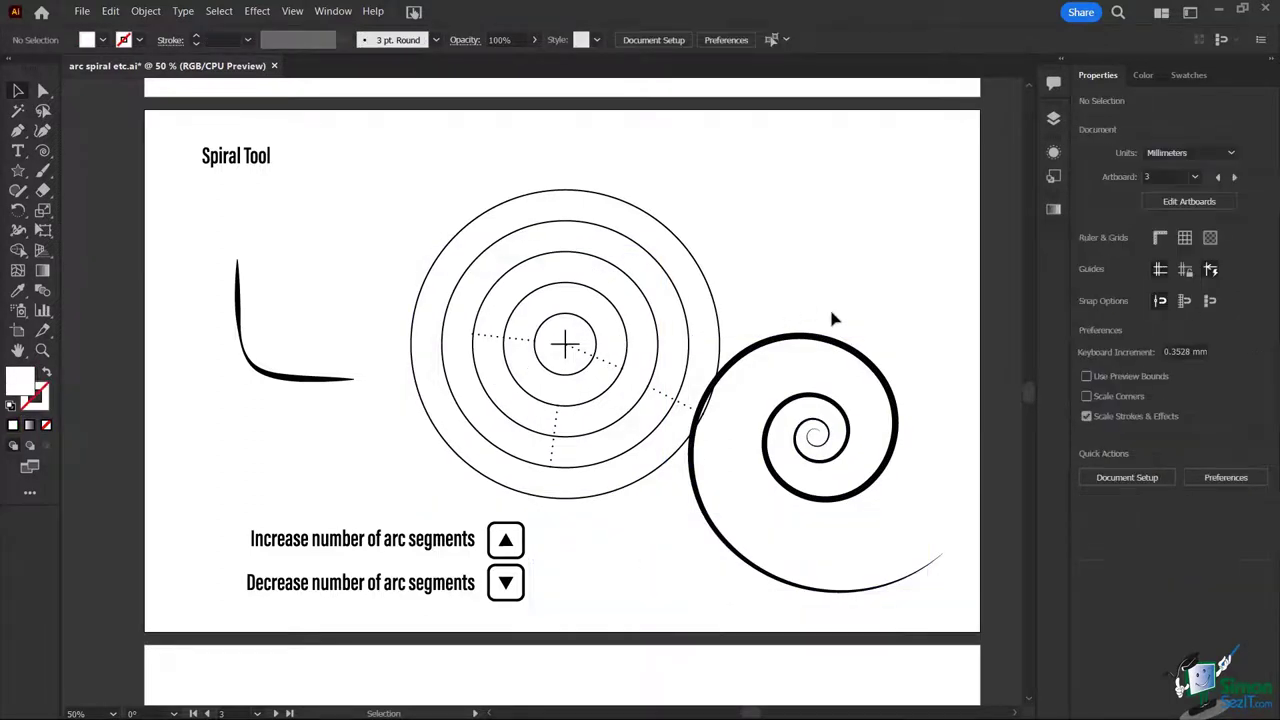
click(828, 345)
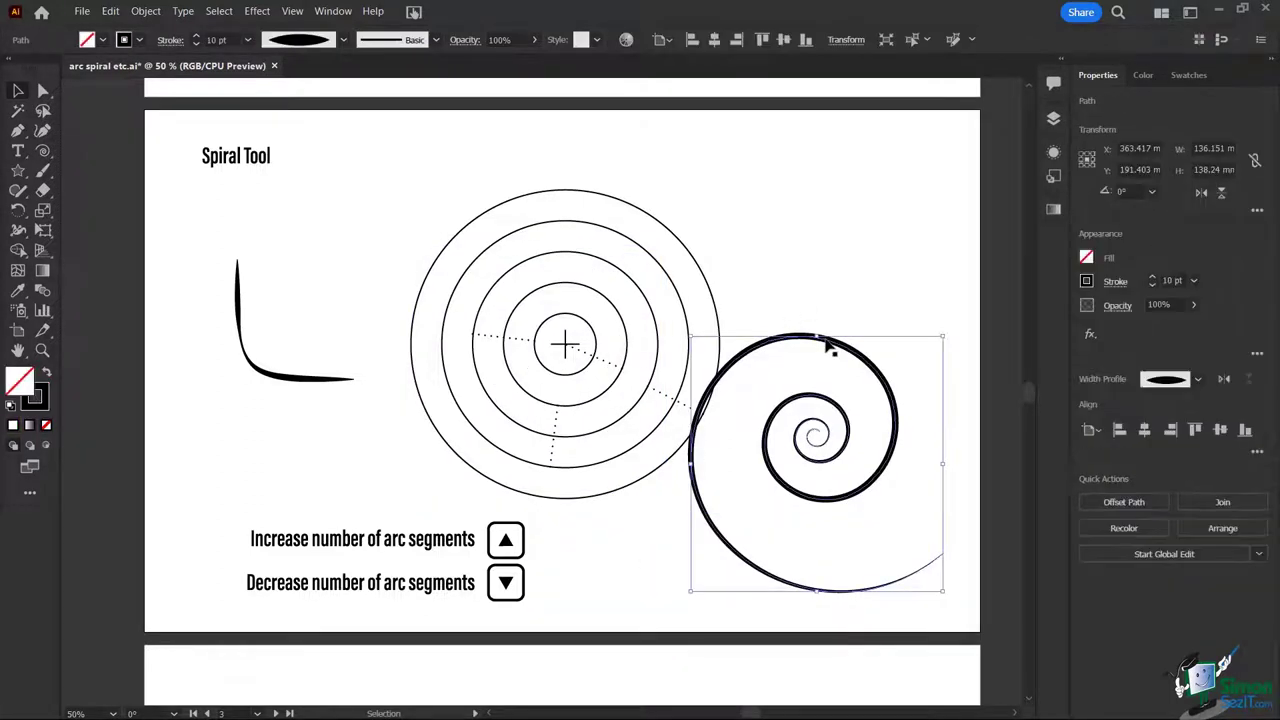
click(103, 40)
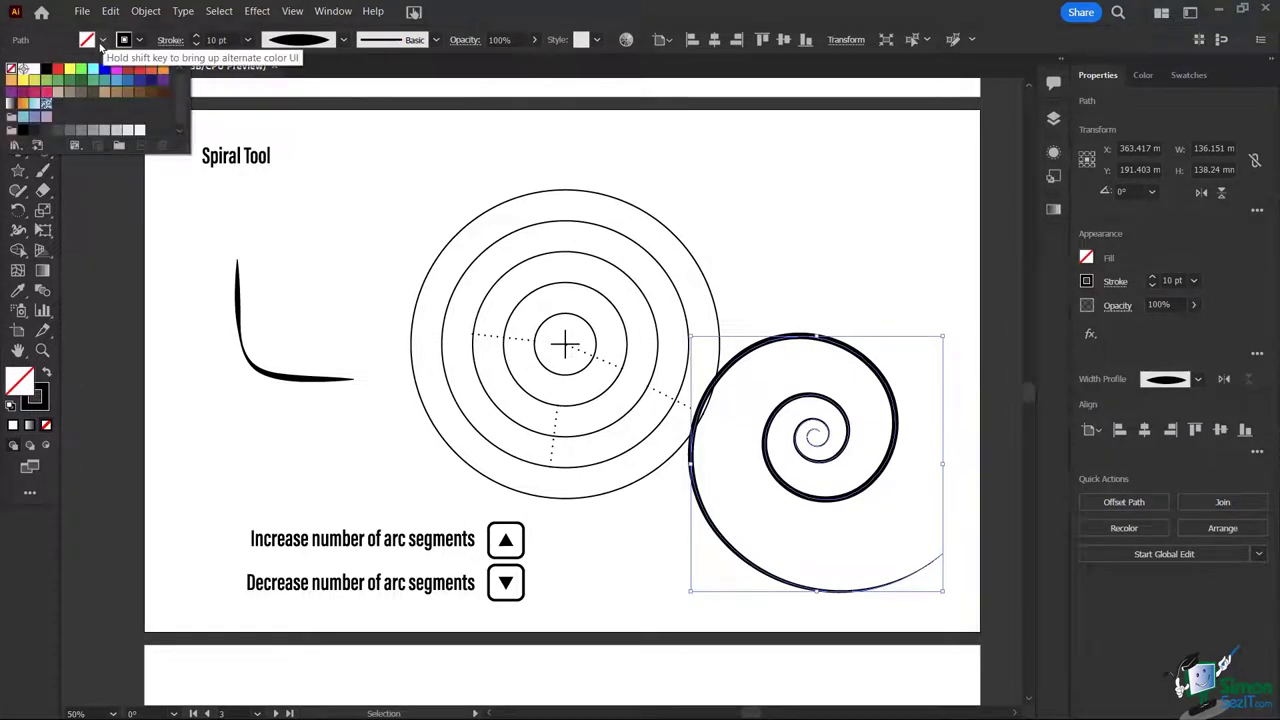
click(150, 76)
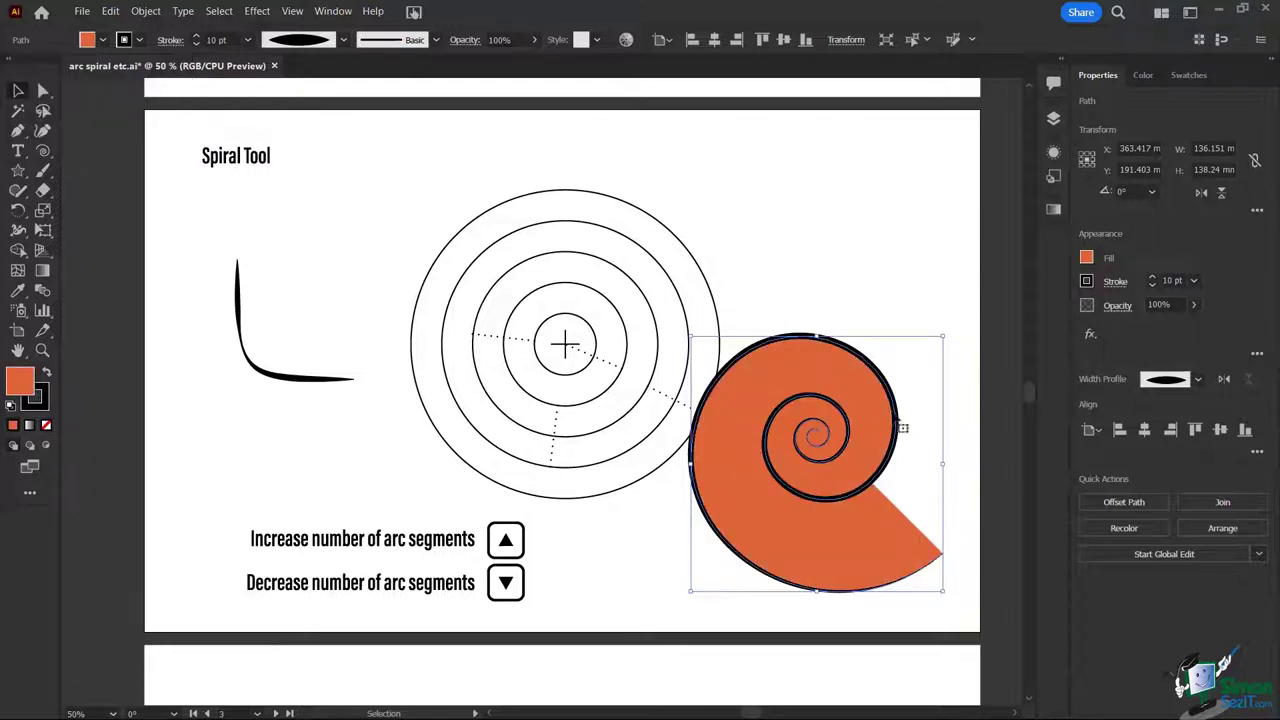
Step: Rotate the orange spiral about 30° clockwise and move it up beside the circles
drag(686, 334, 674, 523)
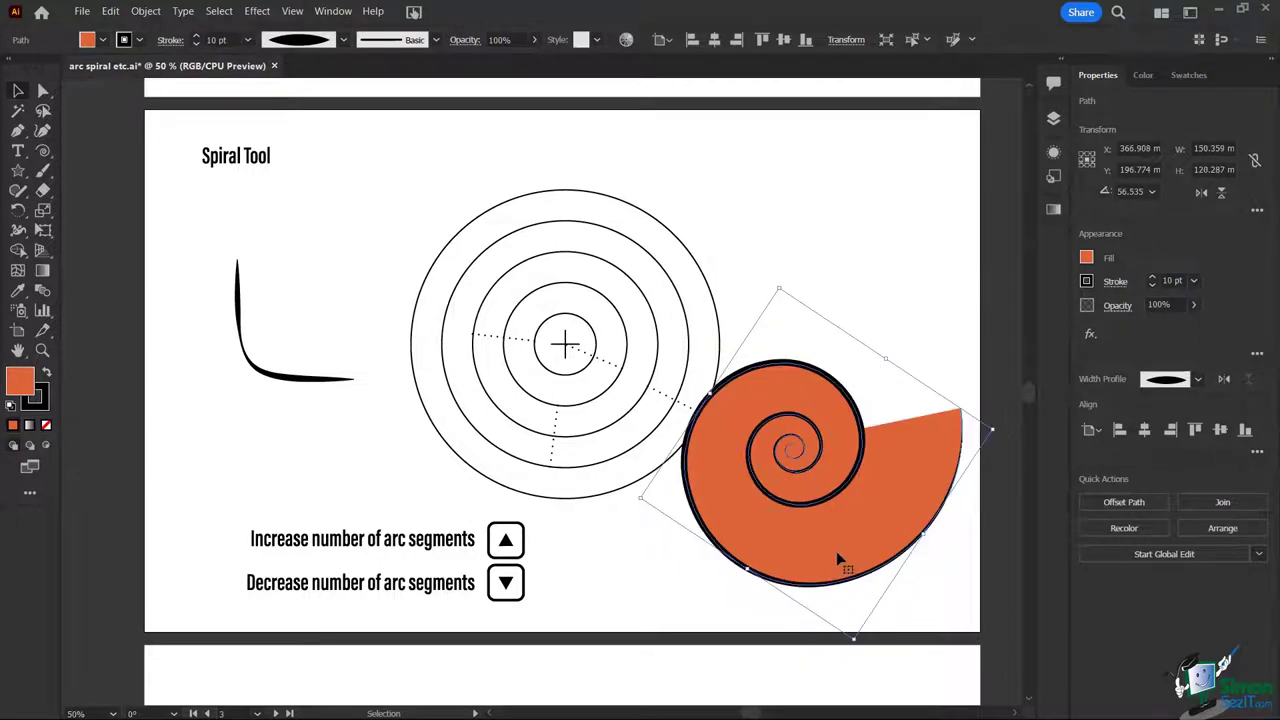
drag(836, 551, 845, 418)
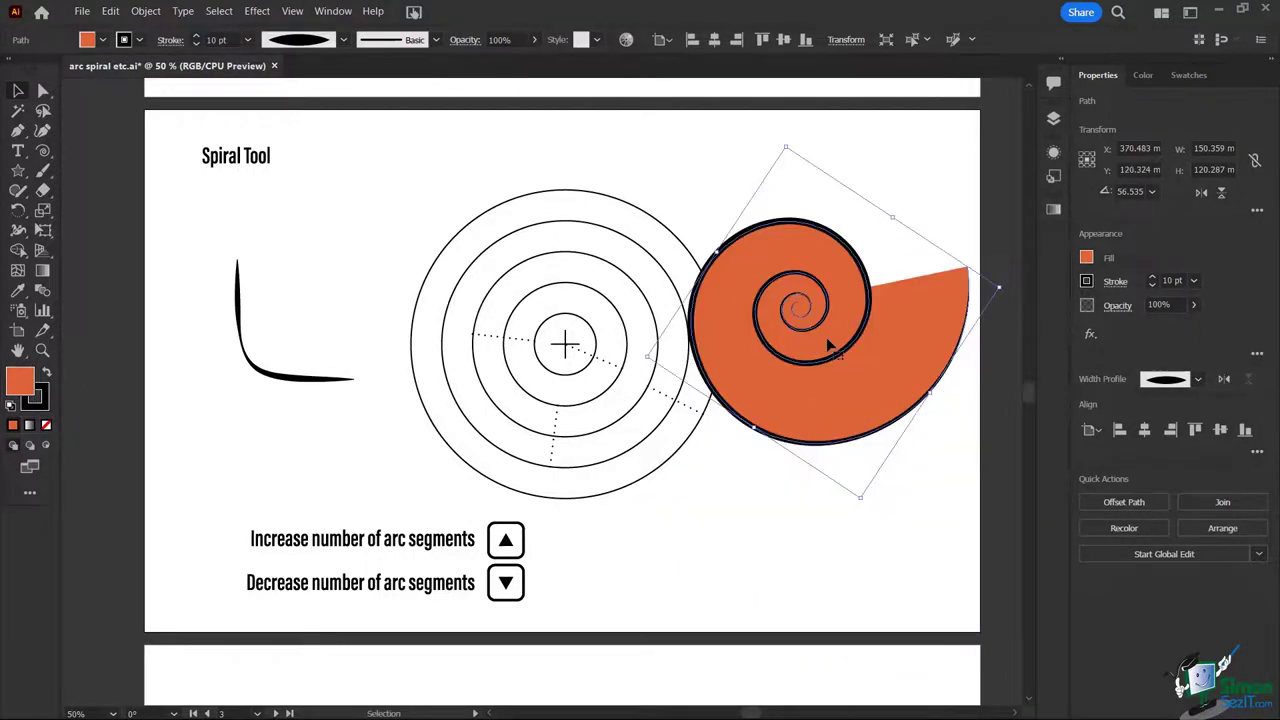
key(a)
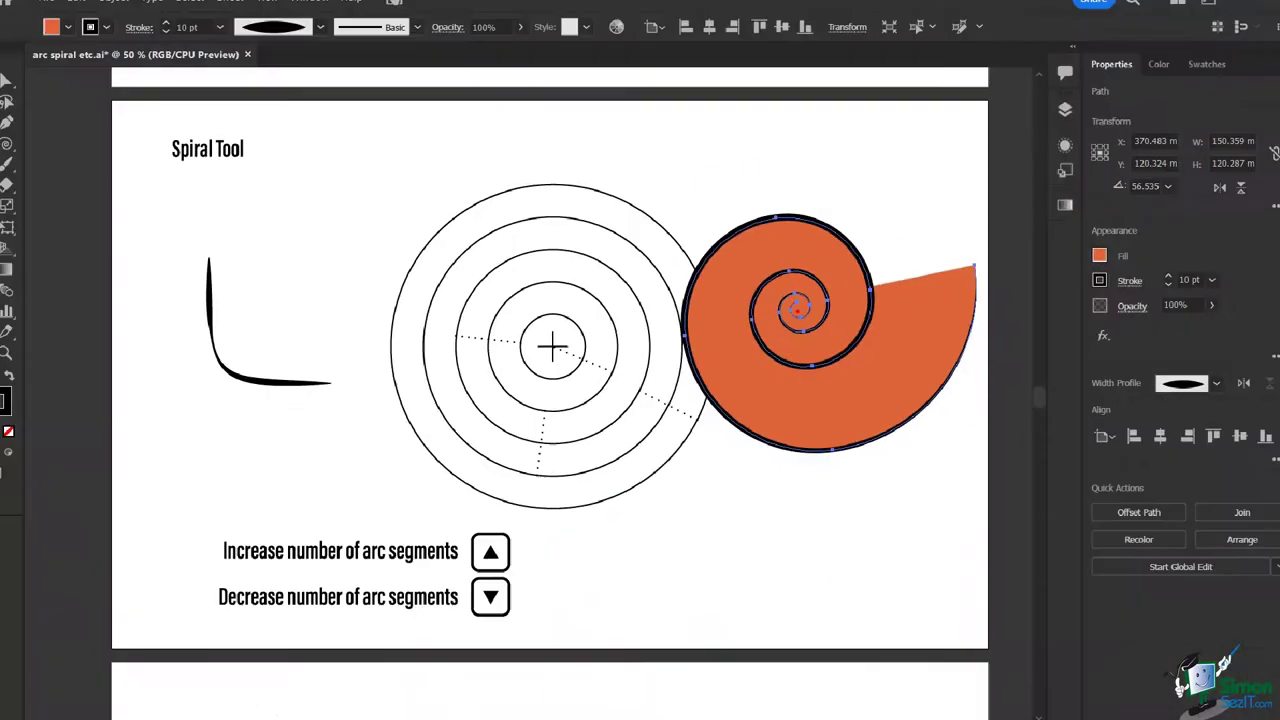
key(v)
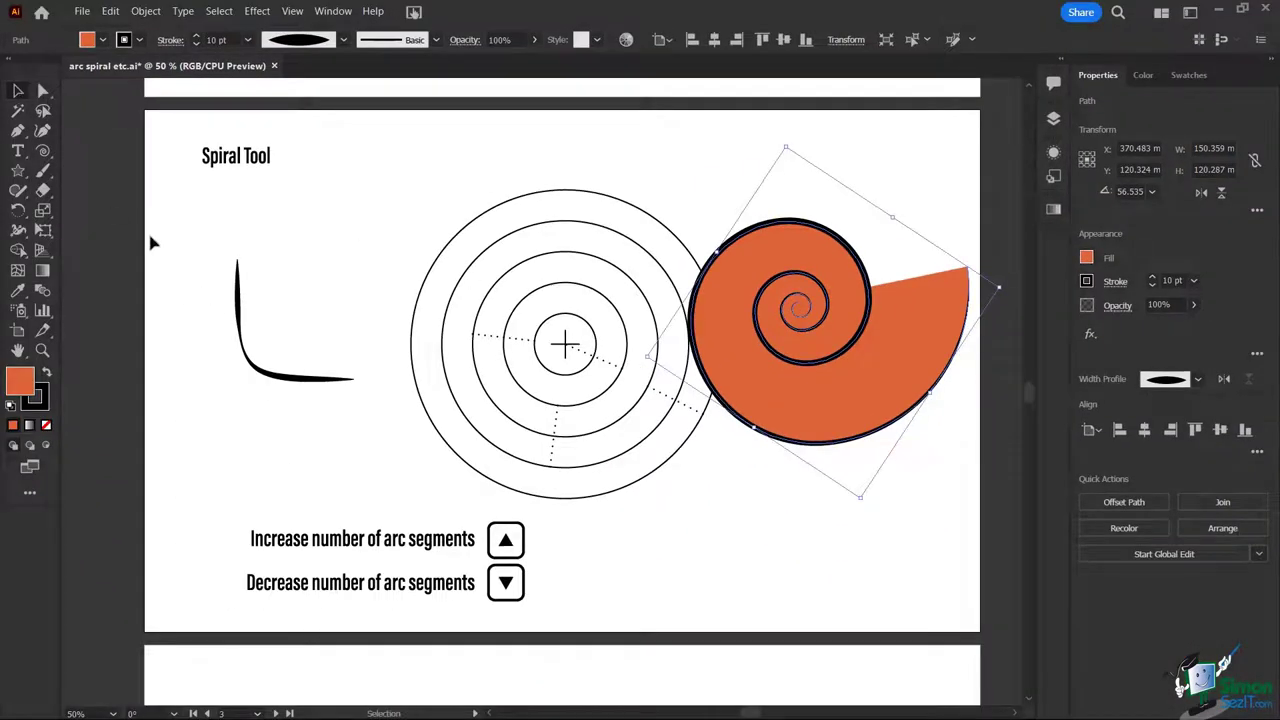
click(43, 152)
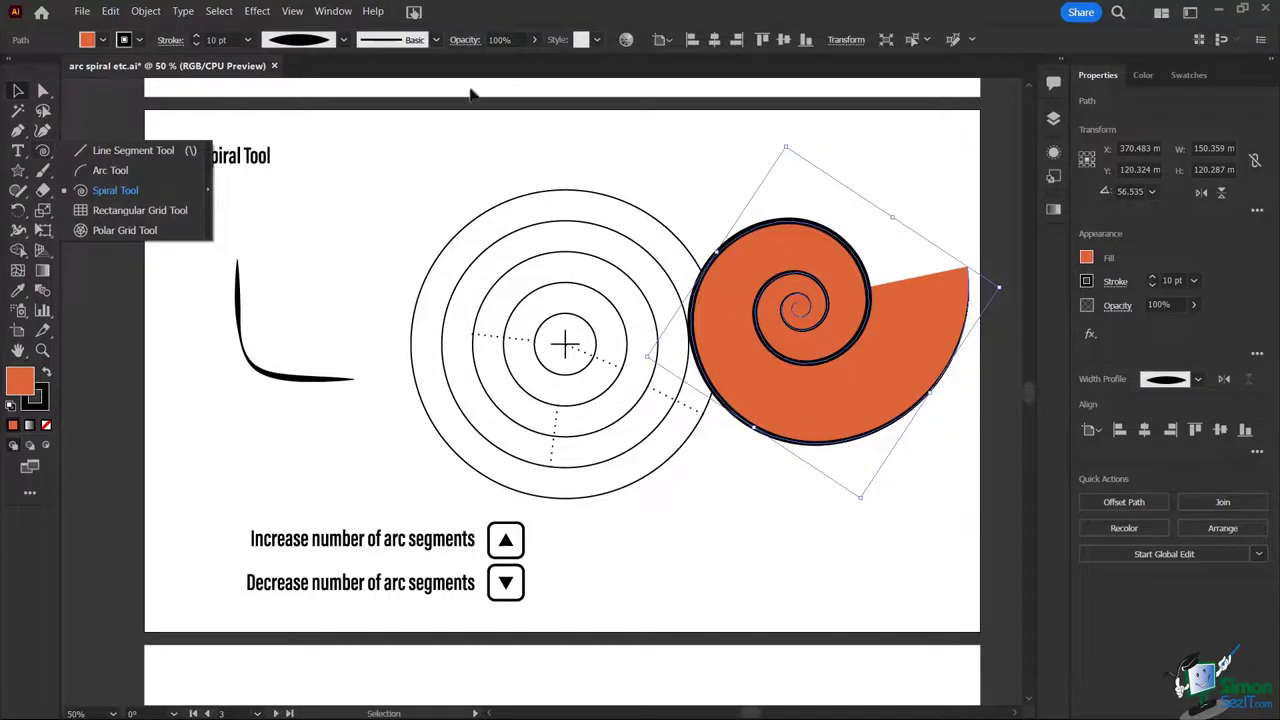
Step: Scroll to the Rectangular Grid Tool template page and bring up the Line Segment tool group
scroll(460, 420, down, 3)
scroll(463, 424, down, 5)
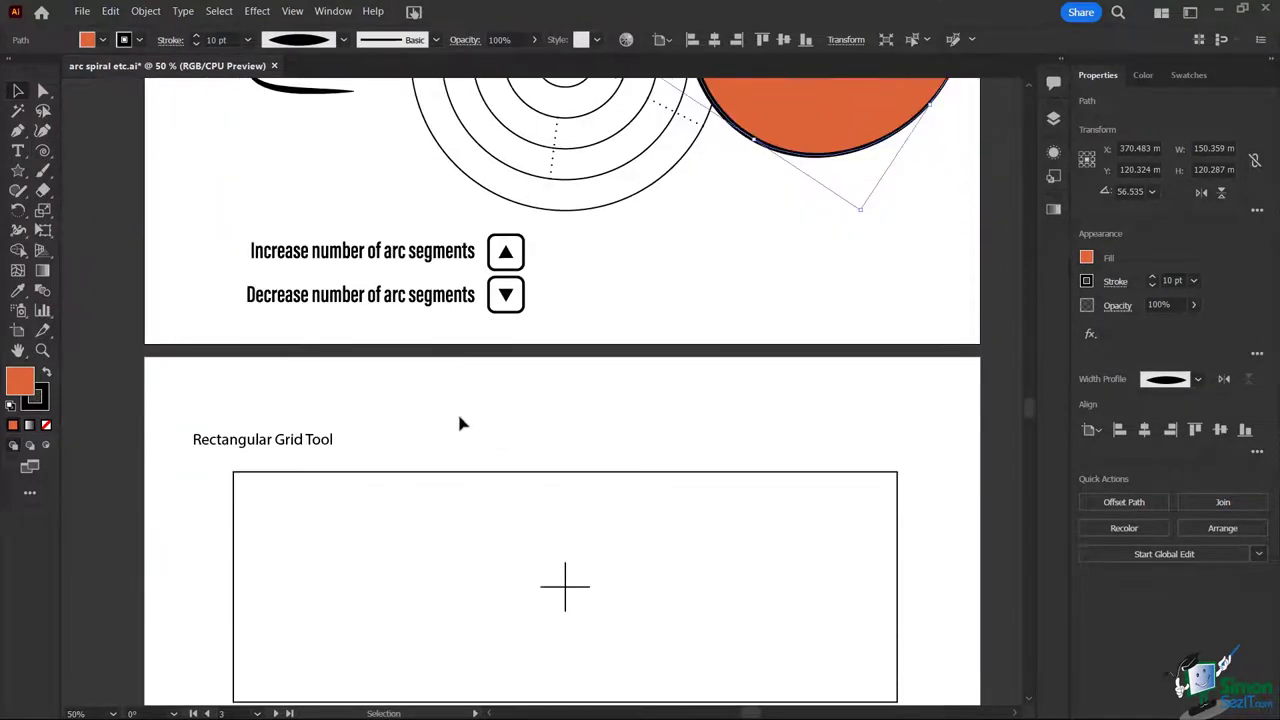
scroll(463, 424, down, 2)
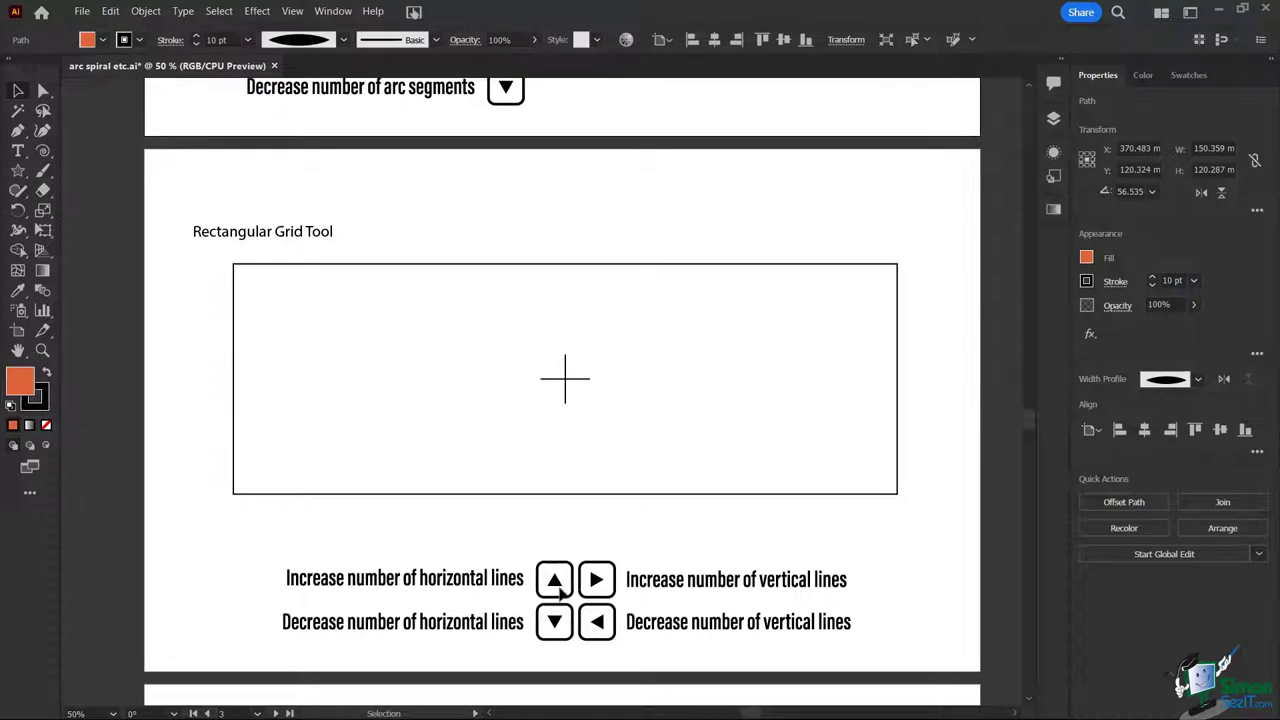
scroll(427, 594, down, 1)
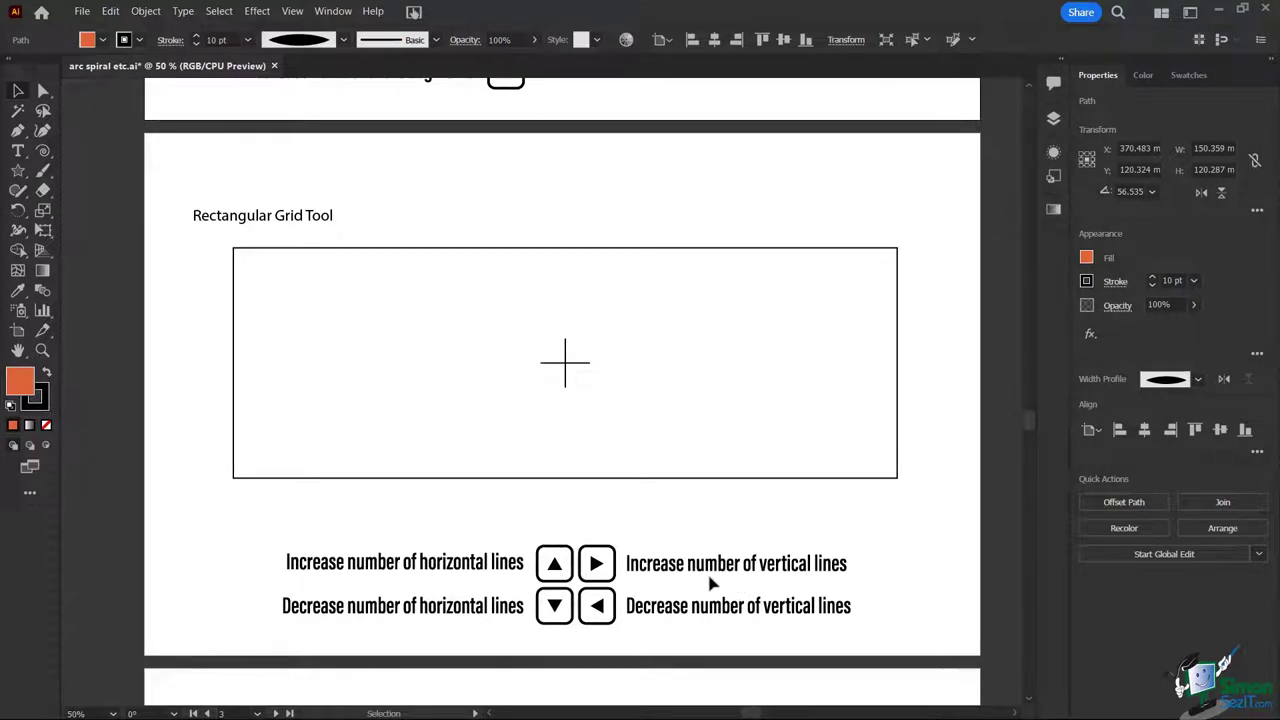
scroll(457, 540, up, 1)
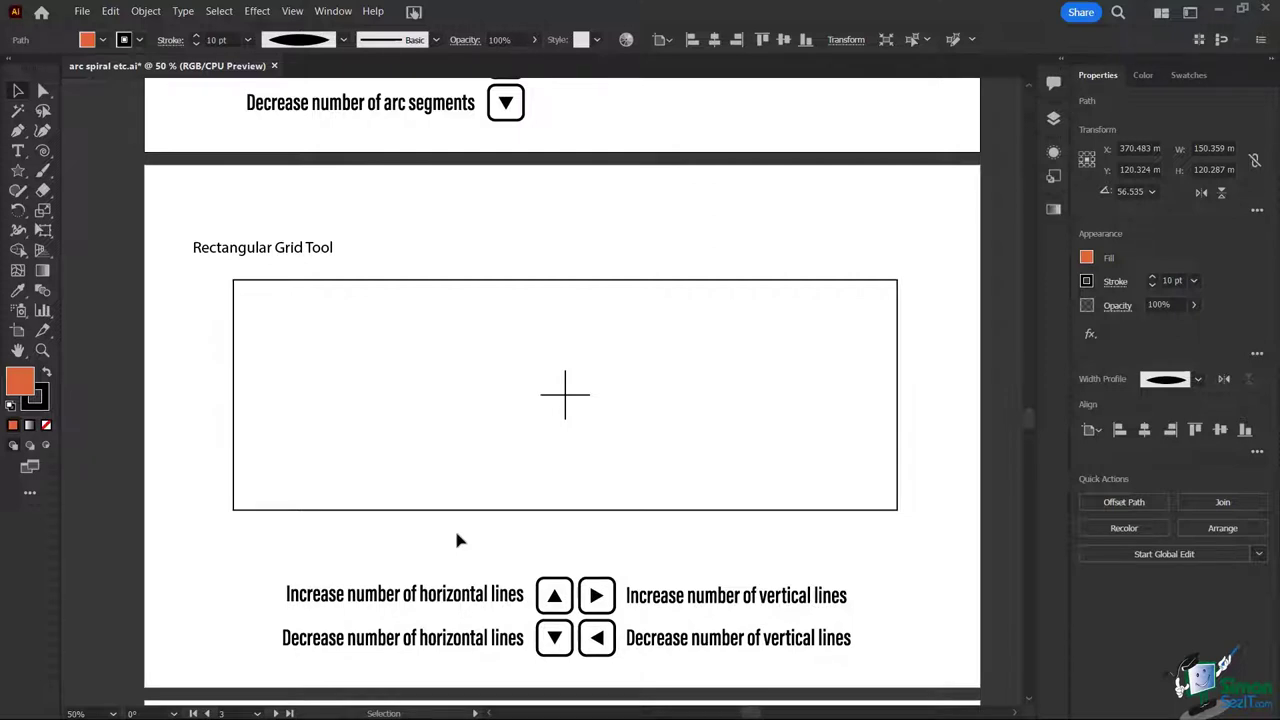
click(44, 151)
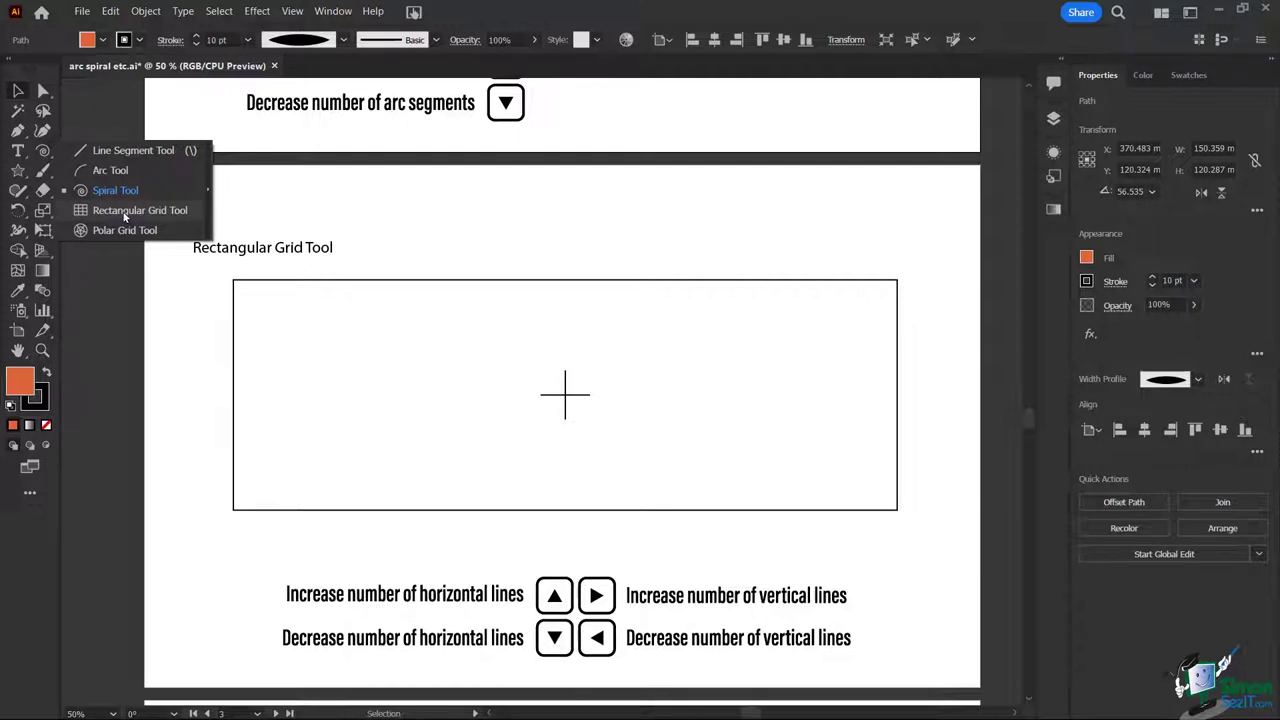
Step: Drag a rectangular grid across the template rectangle, setting 6 rows and 12 columns with the arrow keys
click(125, 211)
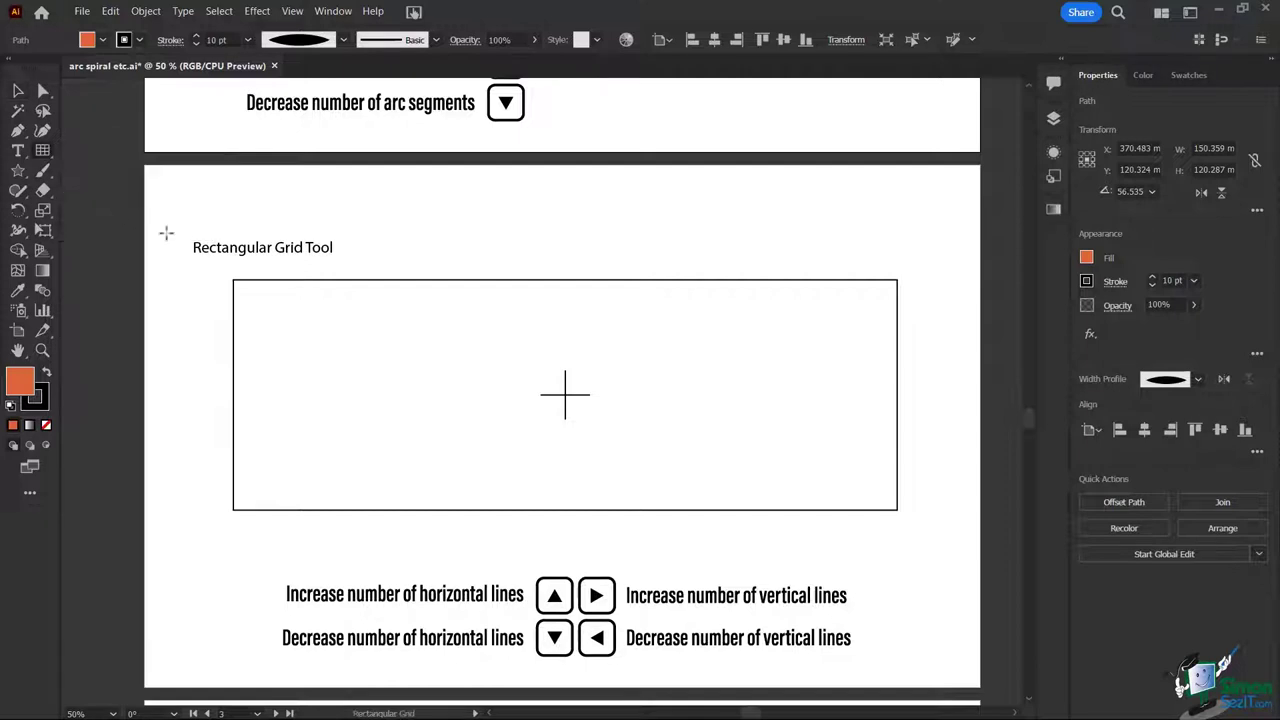
drag(234, 281, 277, 319)
drag(344, 356, 897, 512)
key(Up)
key(Up)
key(Up)
key(Up)
key(Down)
key(Down)
key(Down)
key(Down)
key(Down)
key(Down)
key(Up)
key(Up)
key(Right)
key(Right)
key(Right)
key(Right)
key(Right)
key(Left)
key(Right)
key(Left)
key(Left)
key(Left)
key(Left)
key(Right)
key(Right)
key(Right)
key(Right)
key(Right)
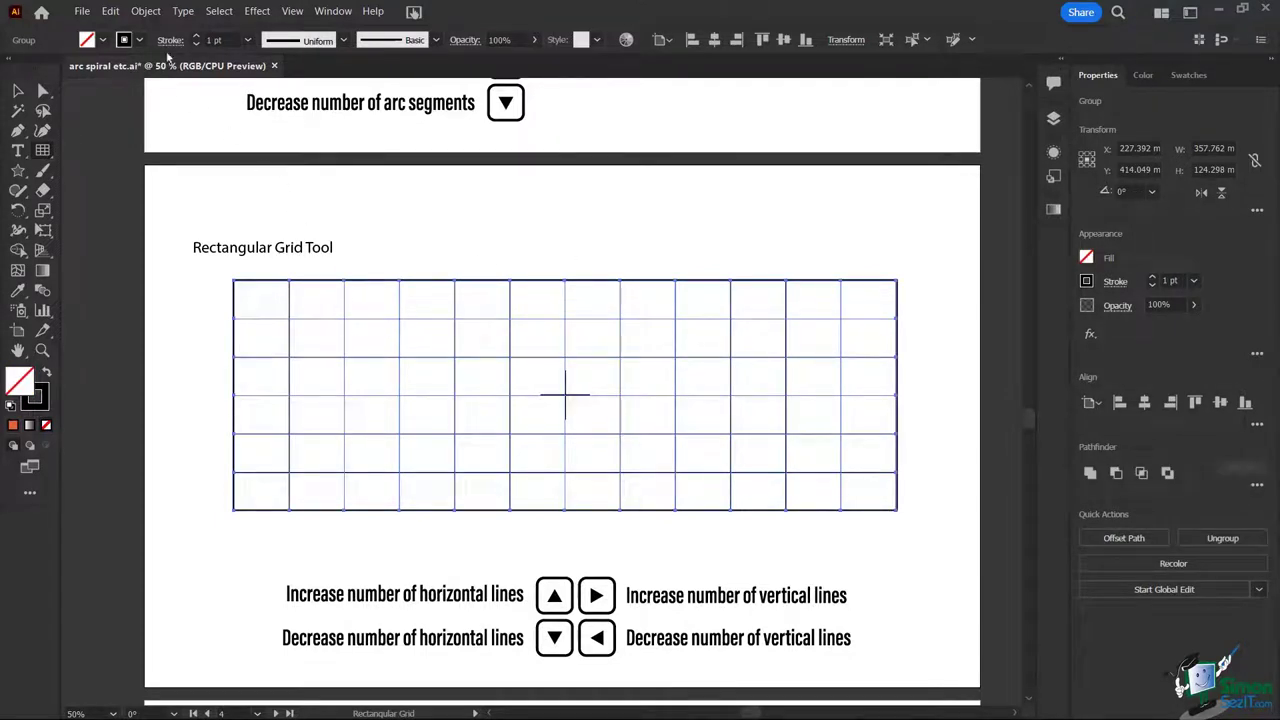
Step: Raise the grid's stroke to 7 pt and apply the tapering Width Profile 4
click(196, 36)
click(196, 37)
click(196, 37)
click(196, 37)
click(196, 37)
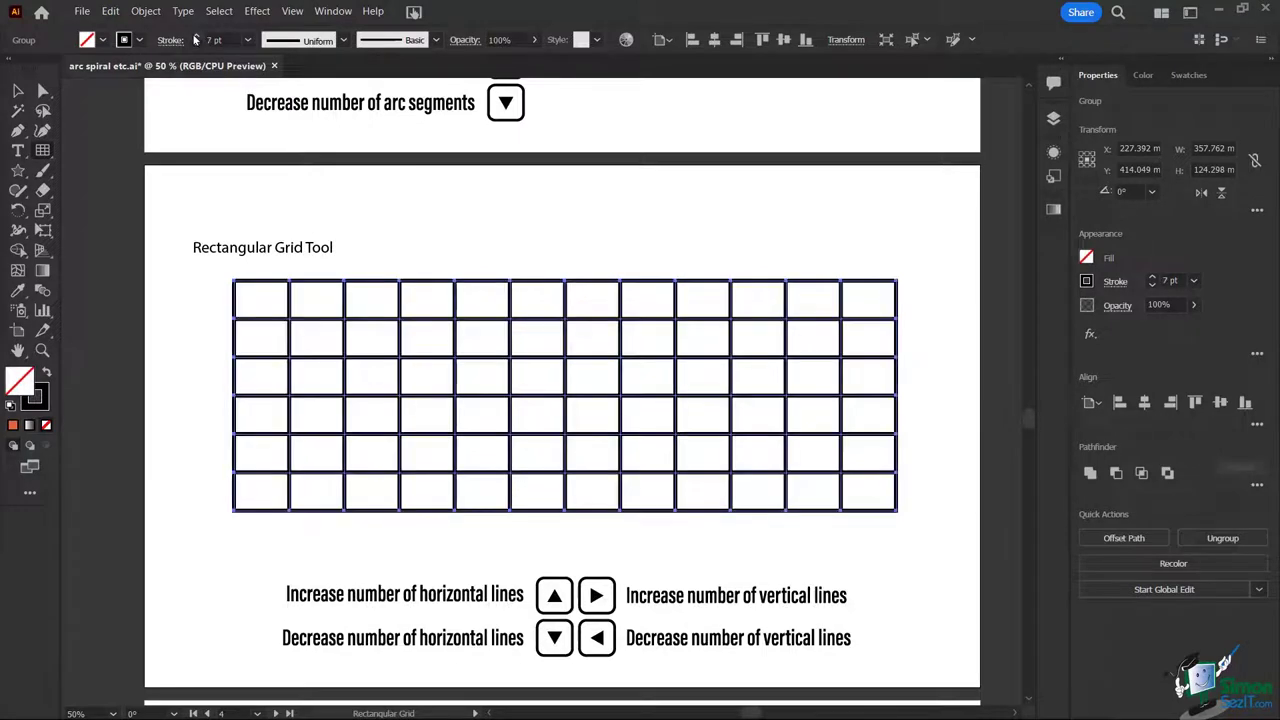
click(196, 37)
click(343, 40)
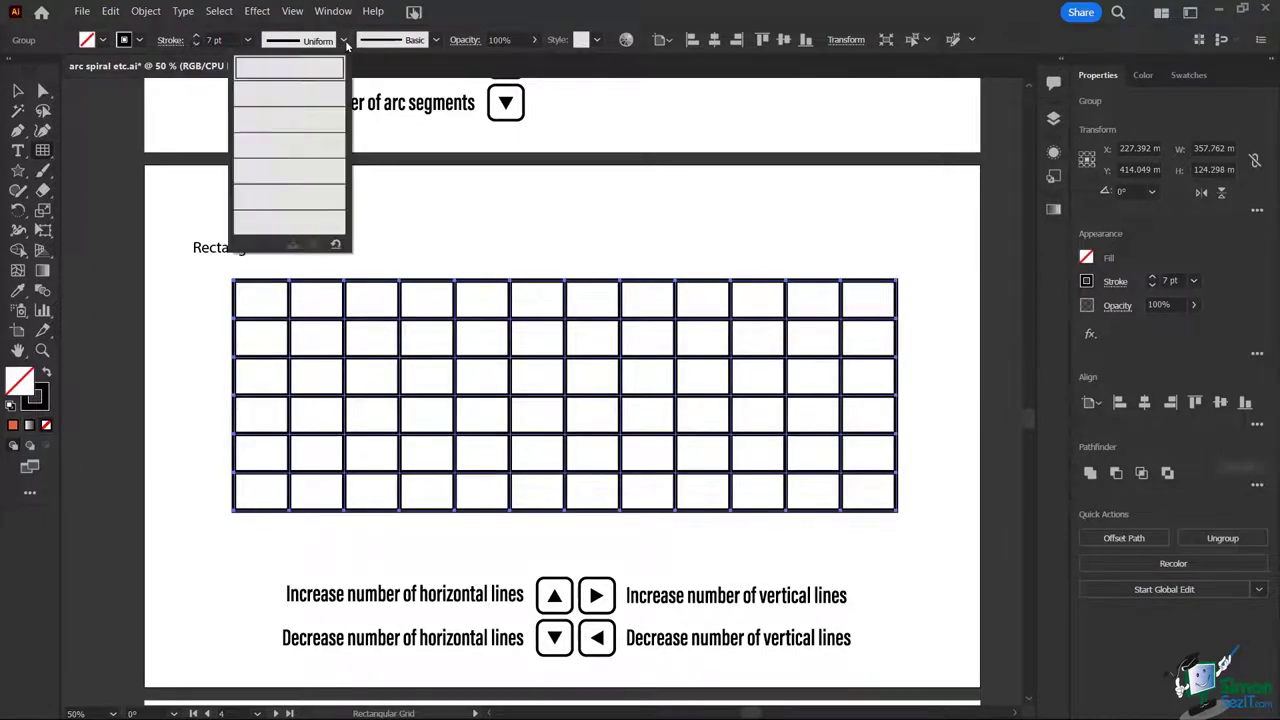
click(319, 188)
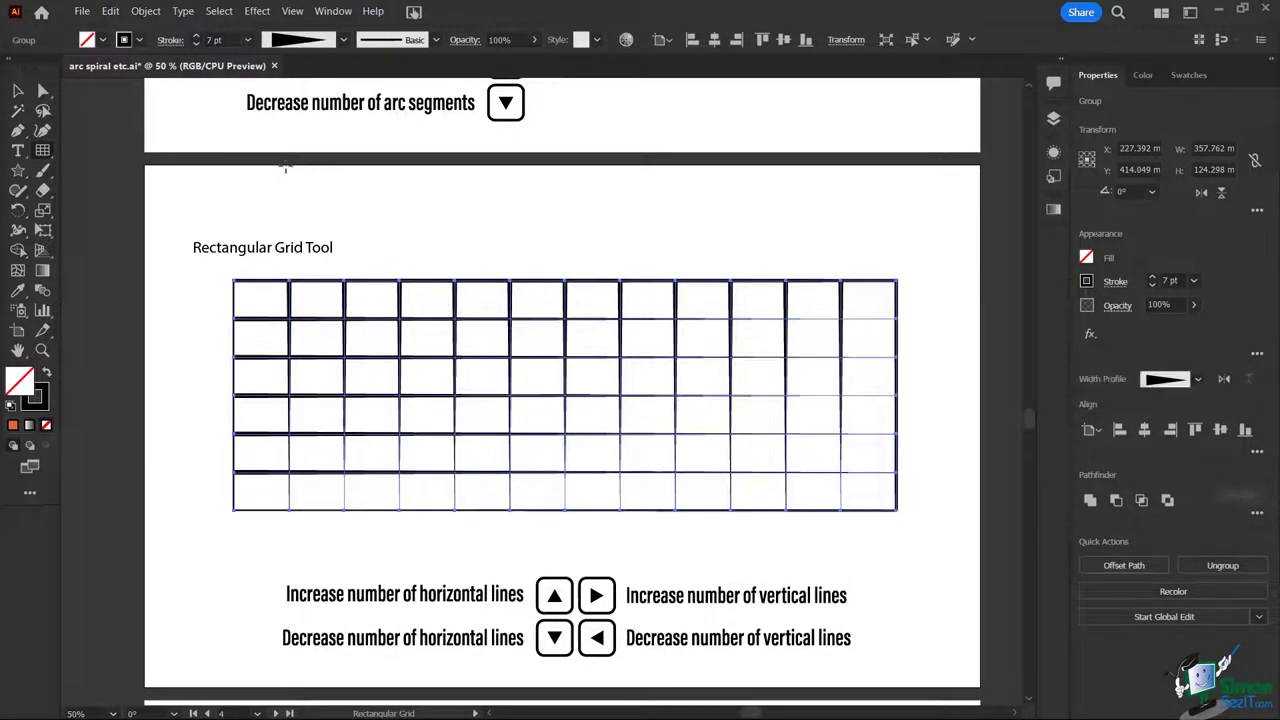
Step: Deselect the grid to check the tapered strokes, then select it again
click(19, 90)
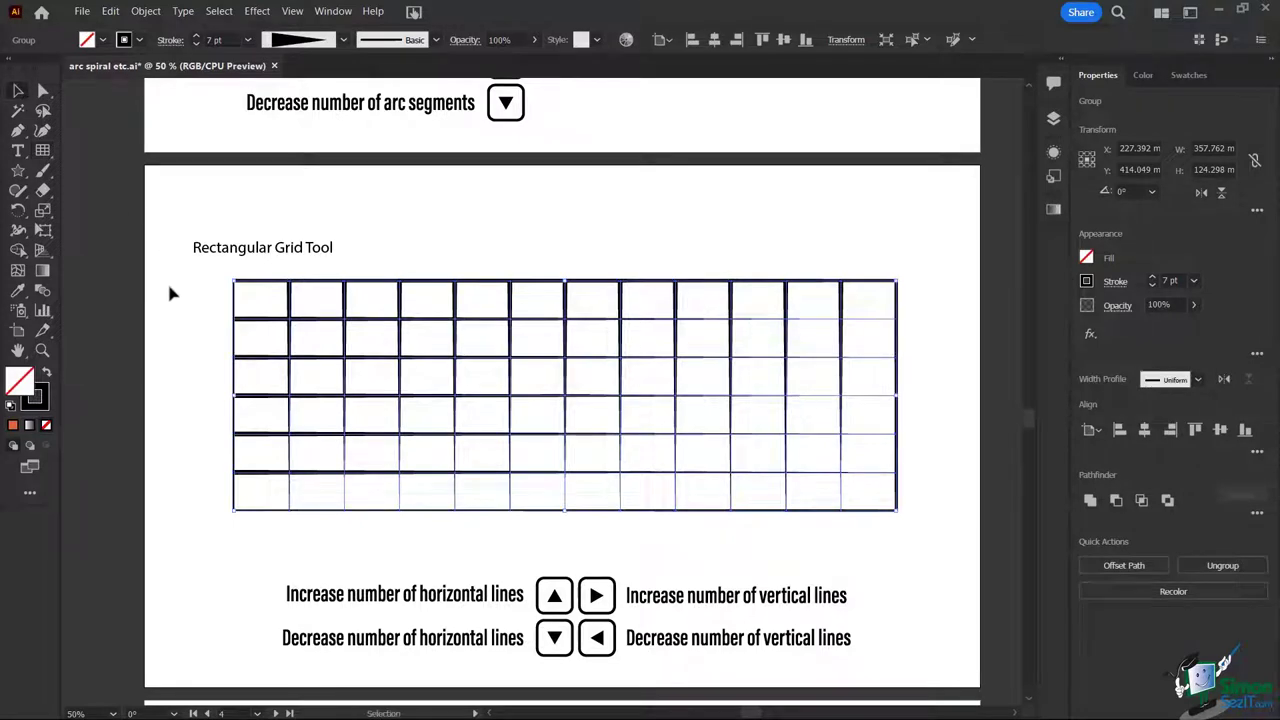
click(161, 360)
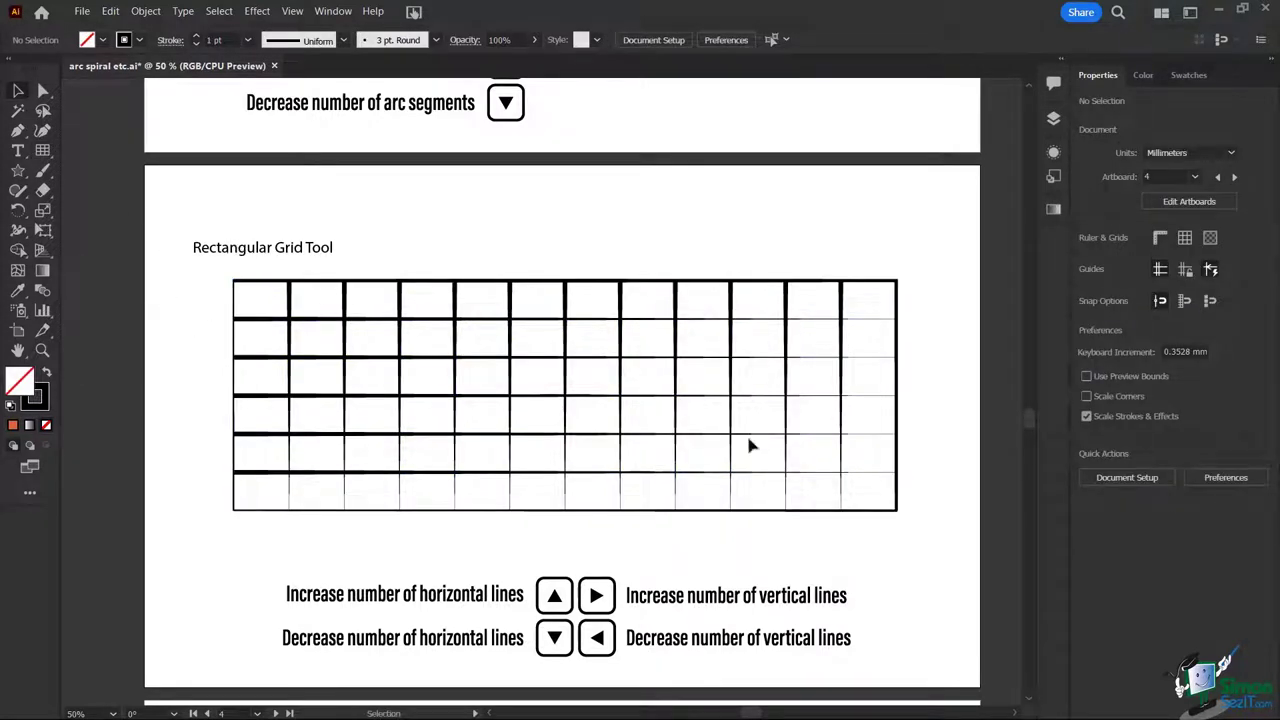
click(390, 363)
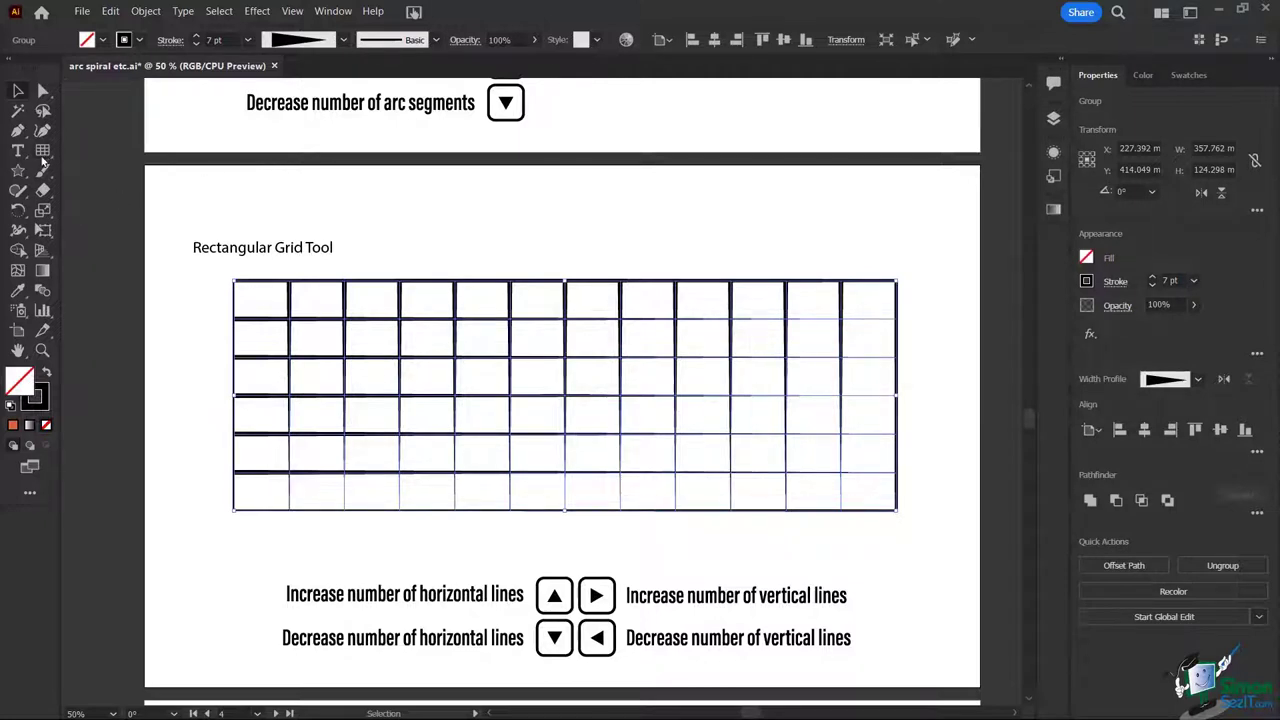
click(43, 150)
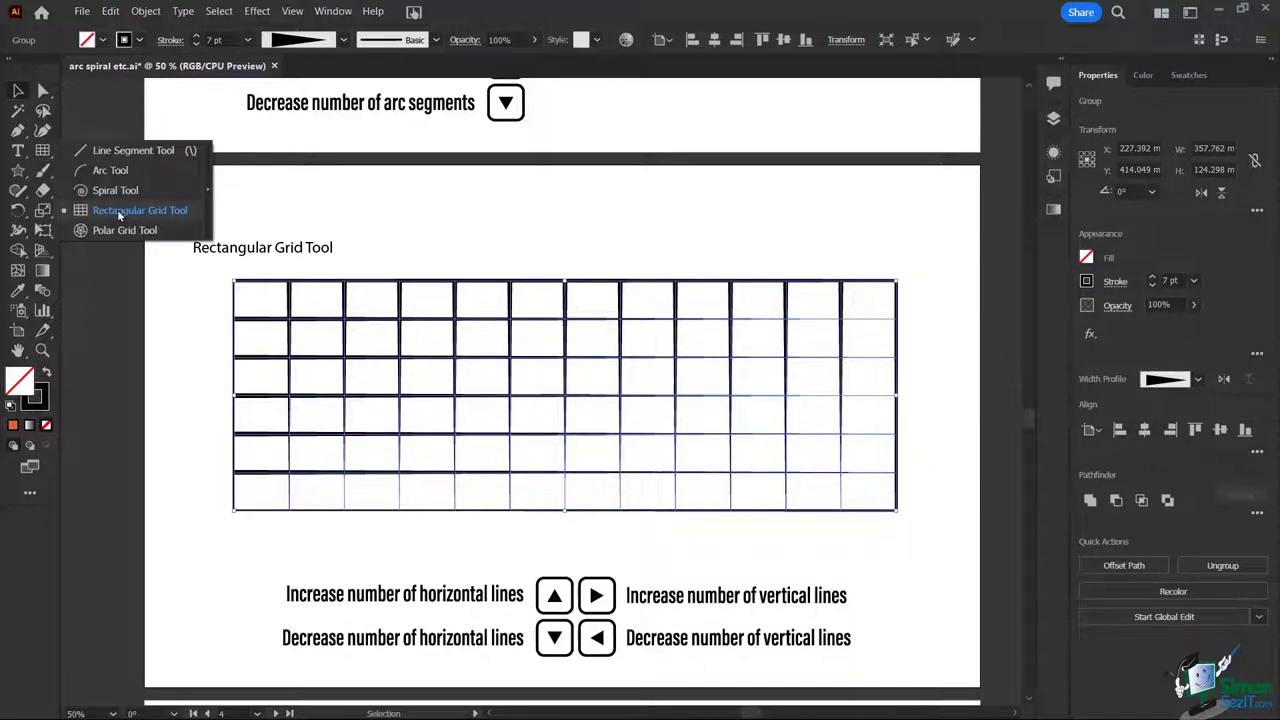
Step: Draw a polar grid with Polar Grid Tool, adding concentric circles and radial dividers with arrow keys
scroll(678, 520, down, 8)
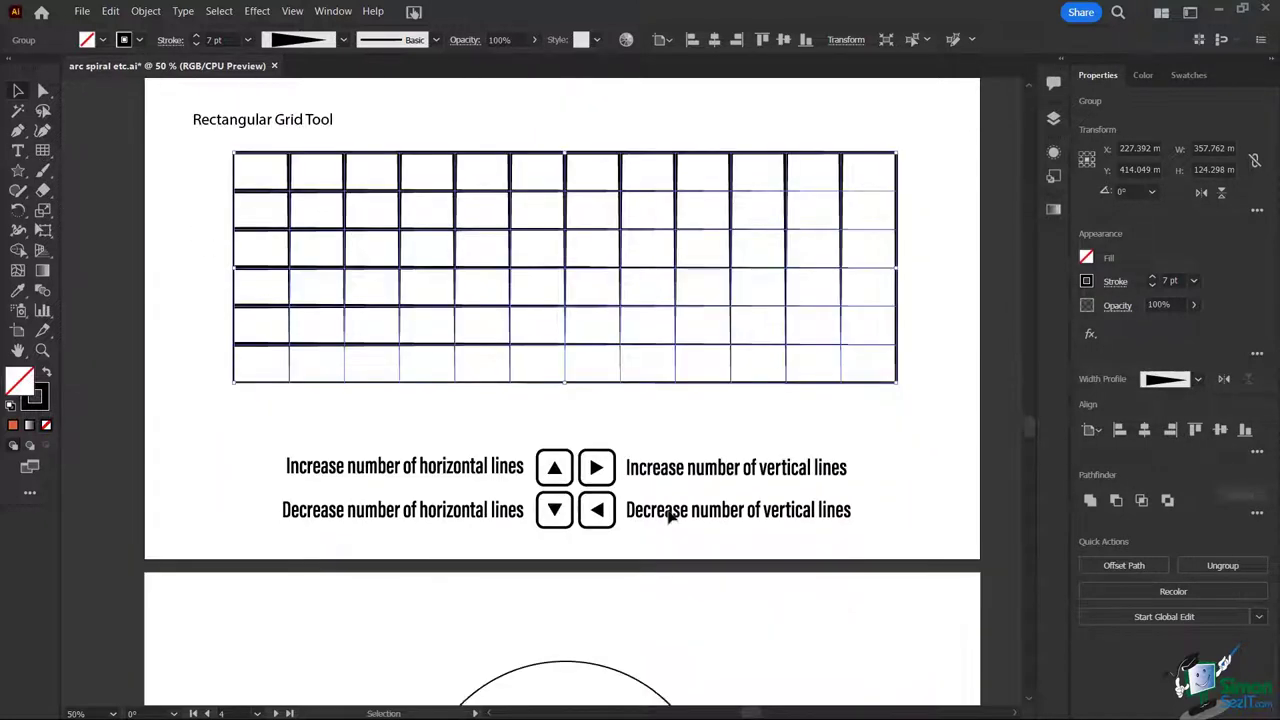
scroll(670, 518, down, 2)
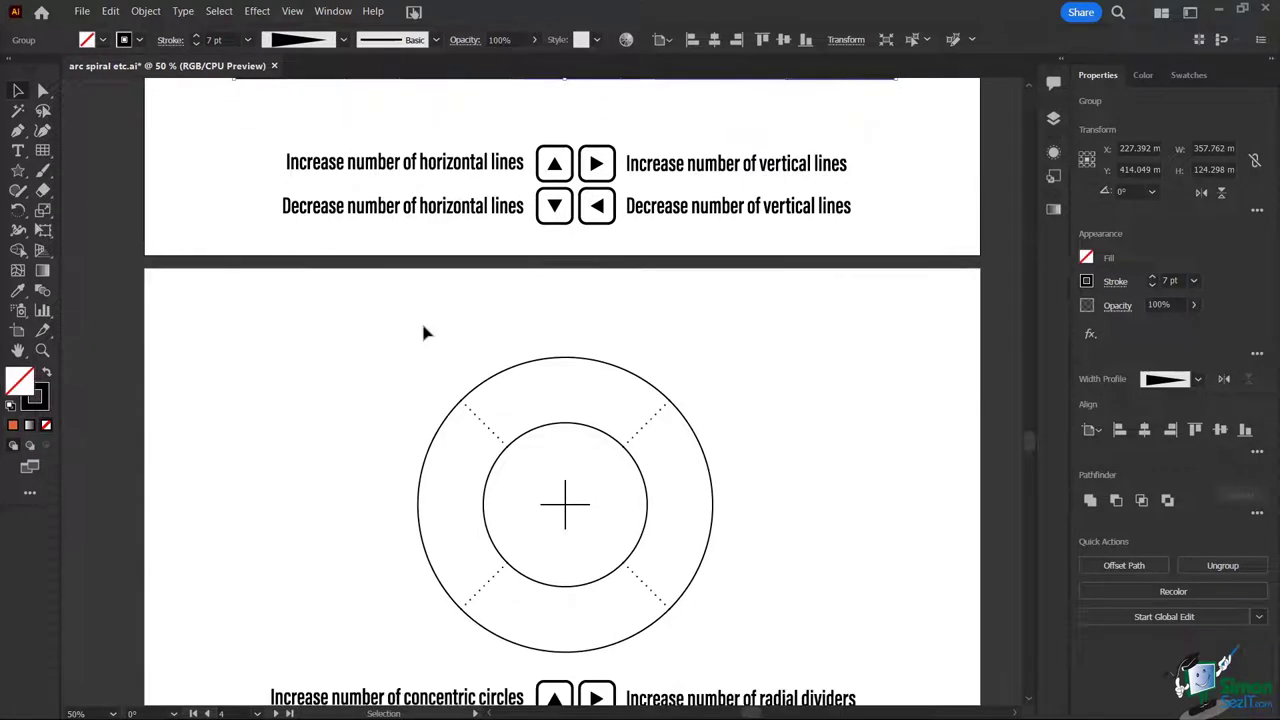
drag(43, 148, 105, 238)
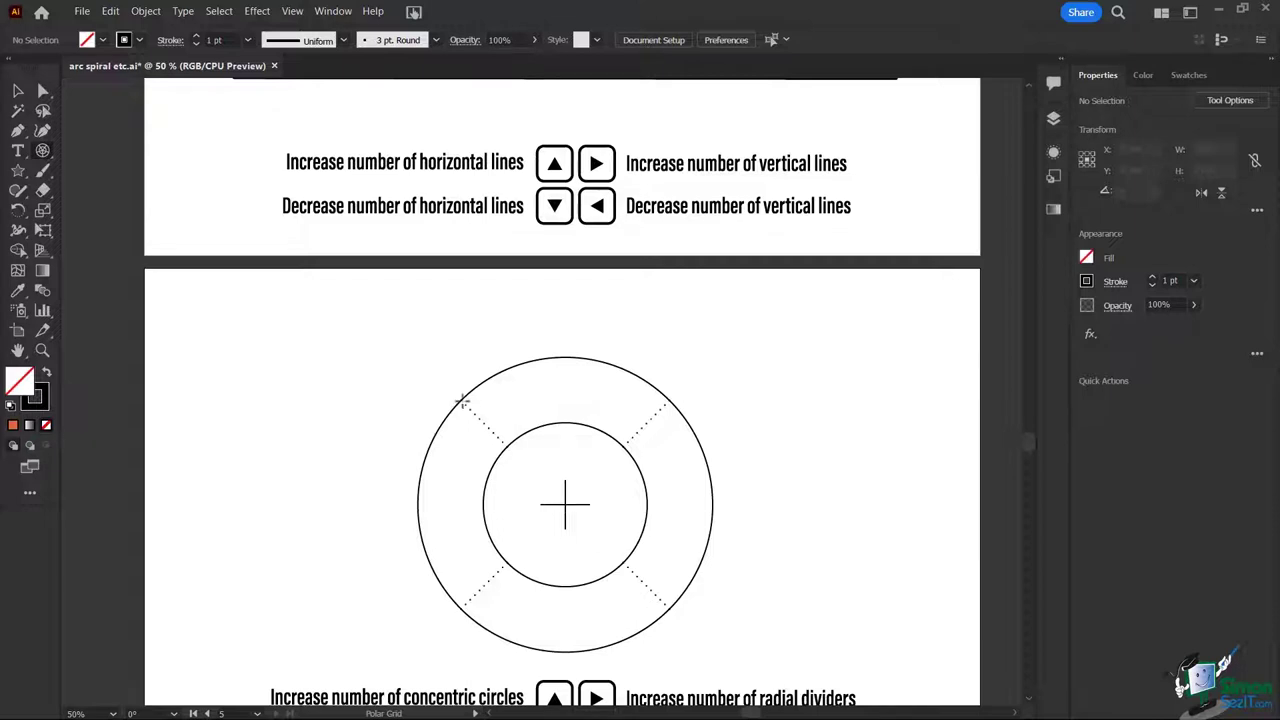
drag(463, 401, 674, 614)
key(Up)
key(Up)
key(Up)
key(Up)
key(Up)
key(Up)
key(Down)
key(Down)
key(Down)
key(Down)
key(Down)
key(Down)
key(Down)
key(Down)
key(Down)
key(Down)
key(Down)
key(Down)
key(Up)
key(Up)
key(Up)
key(Up)
key(Up)
key(Right)
key(Right)
key(Right)
key(Right)
key(Right)
key(Right)
key(Right)
key(Right)
key(Up)
key(Up)
key(Up)
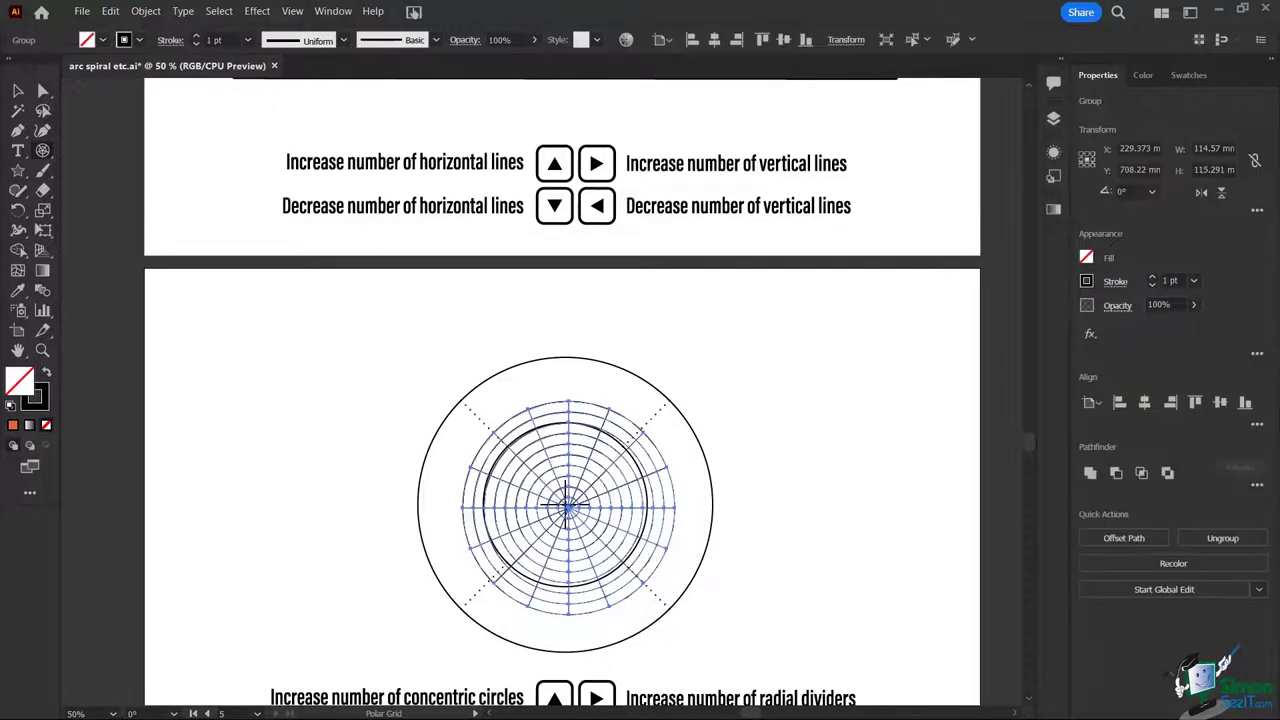
Step: Move the polar grid to the left of the circle diagram and deselect it
click(17, 91)
drag(634, 480, 355, 400)
click(334, 598)
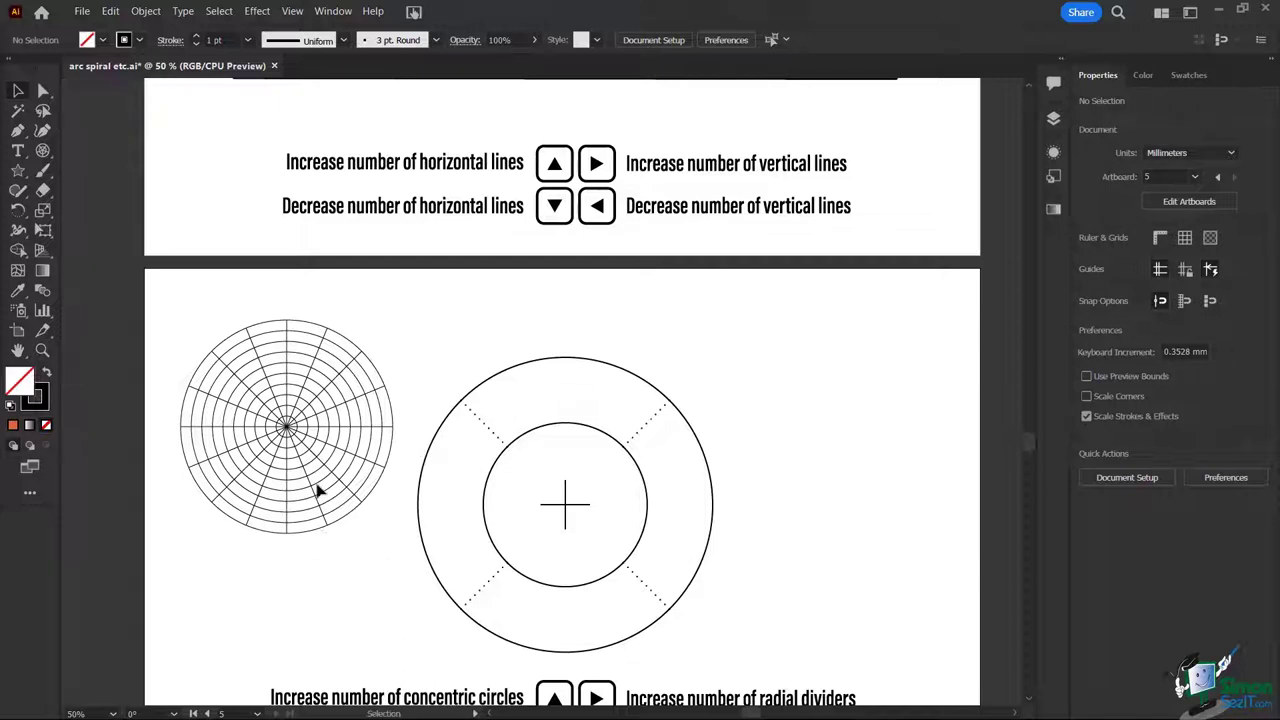
Step: Give the polar grid a dome width profile, a 7 pt stroke and red stroke colour
click(342, 510)
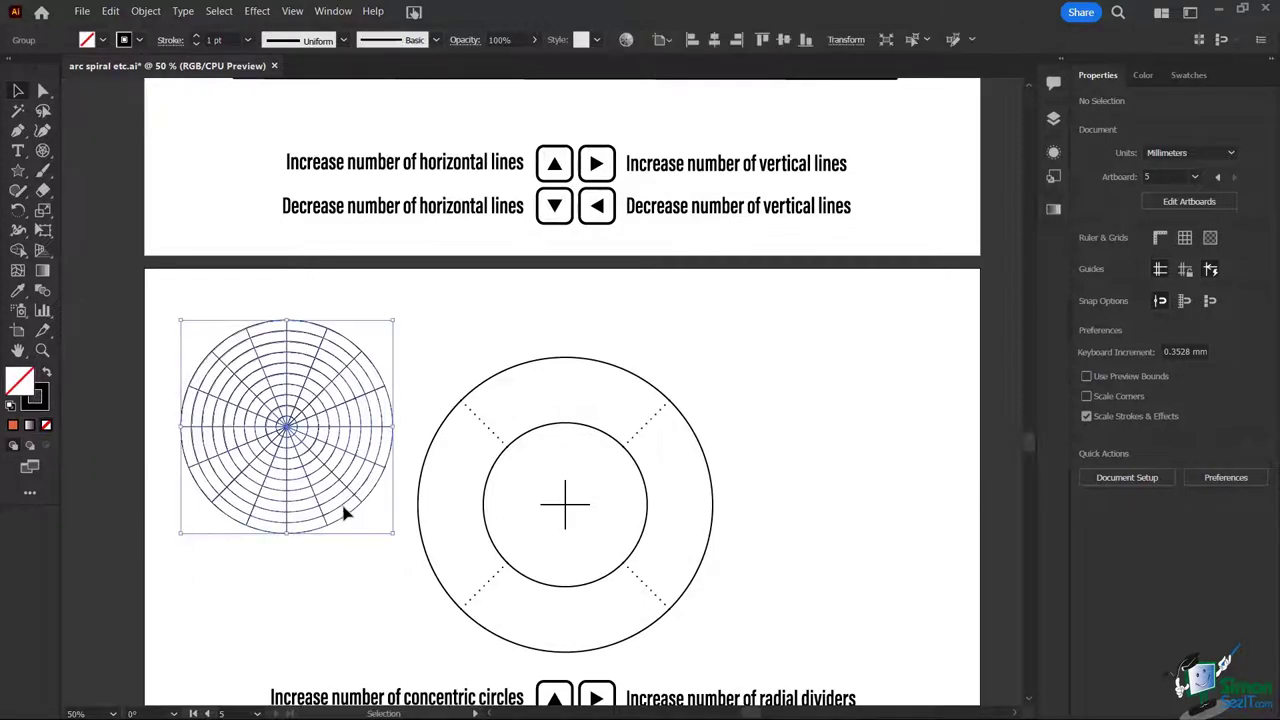
click(343, 40)
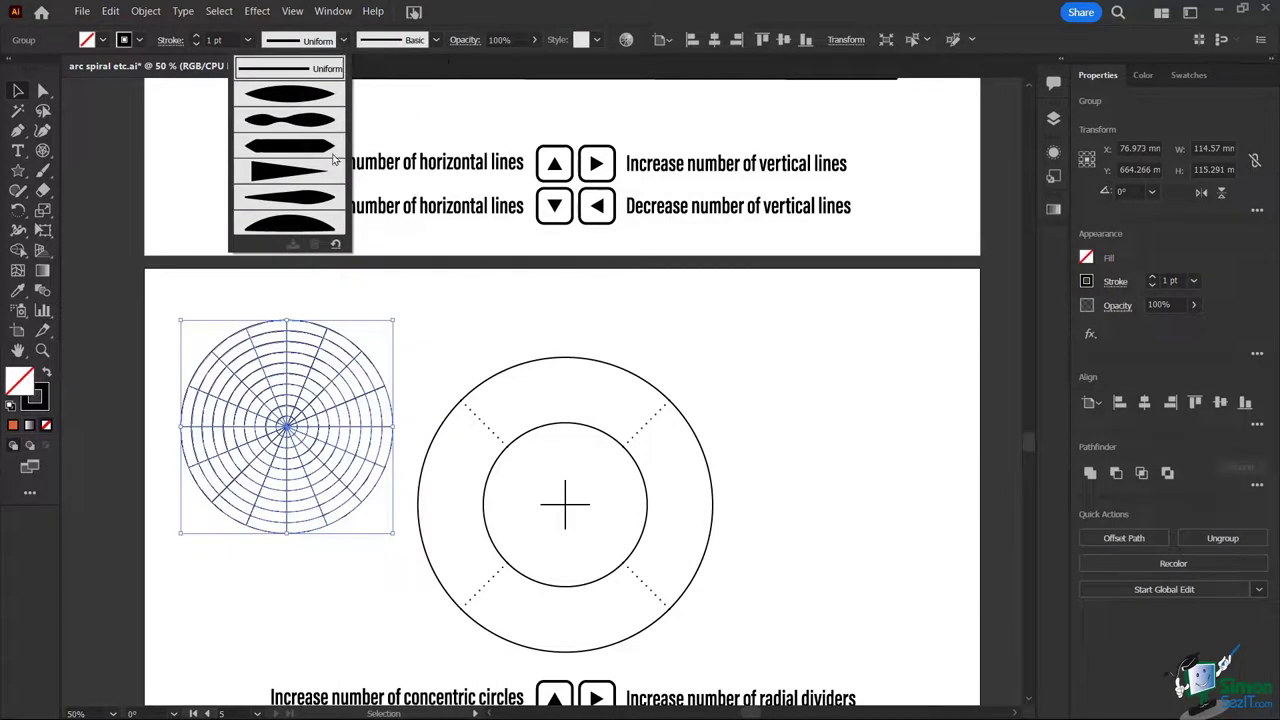
click(297, 221)
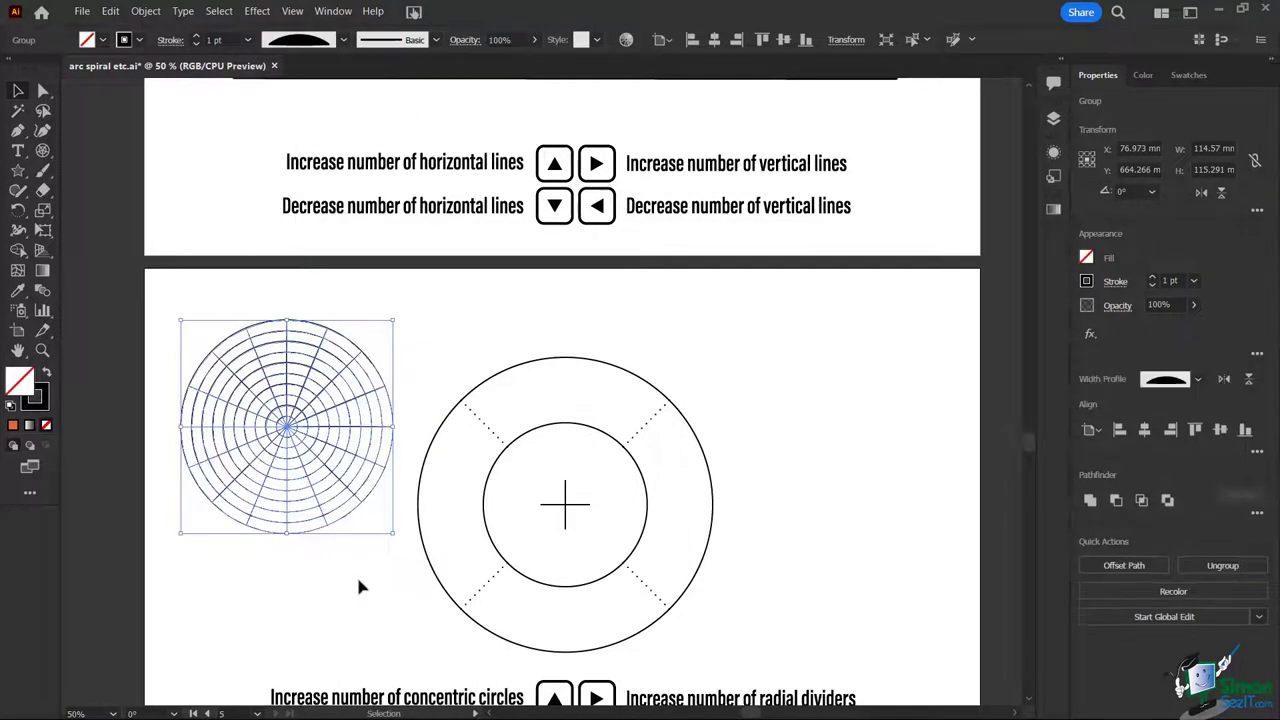
scroll(330, 455, up, 2)
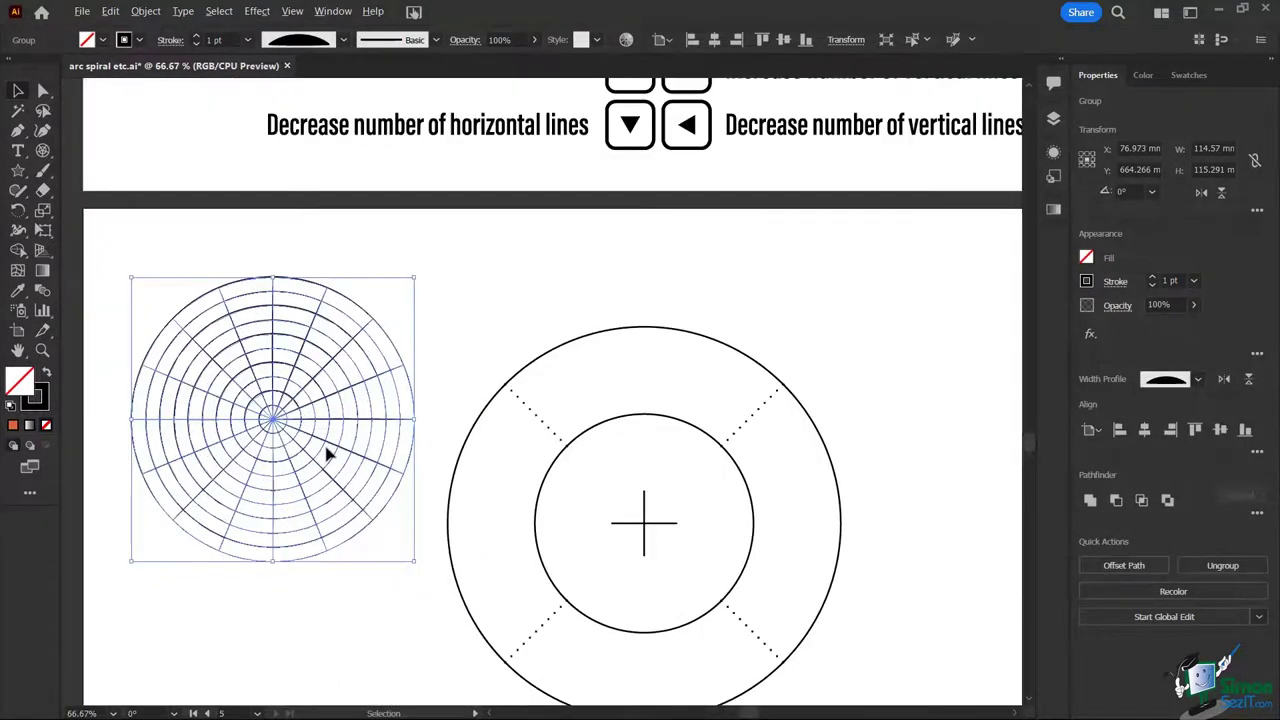
click(196, 35)
click(196, 35)
click(196, 35)
click(196, 35)
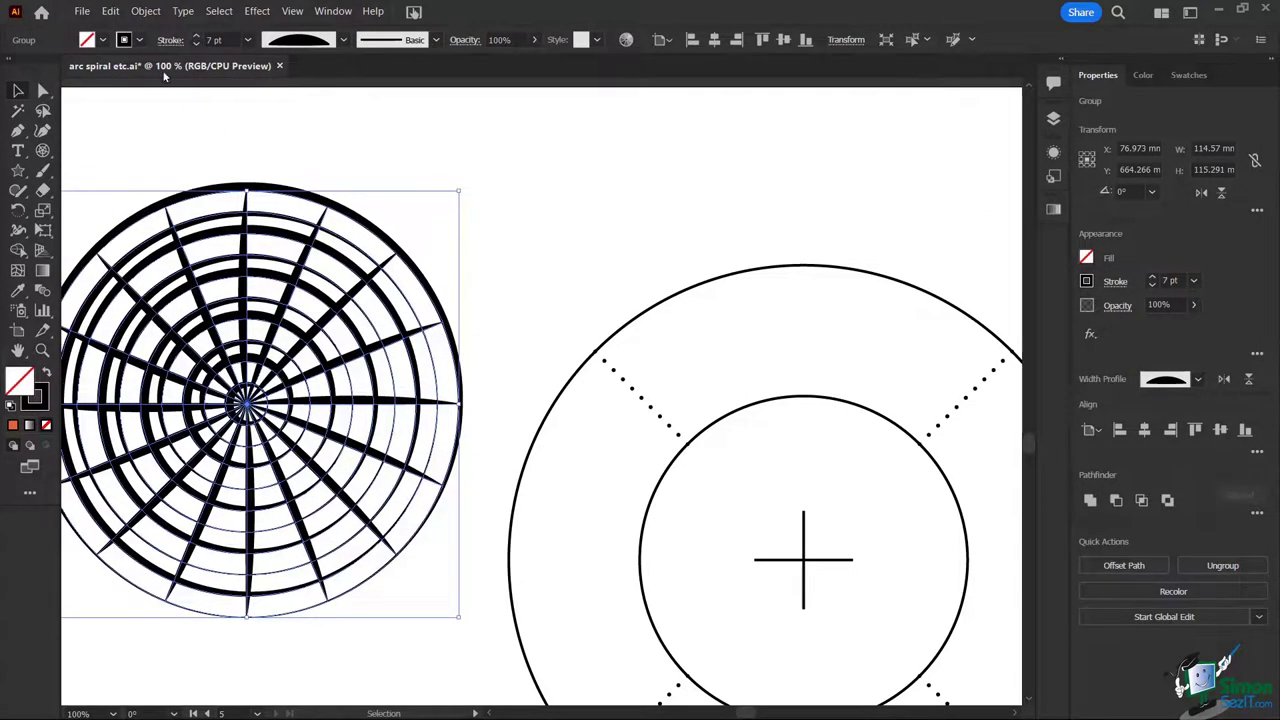
click(141, 41)
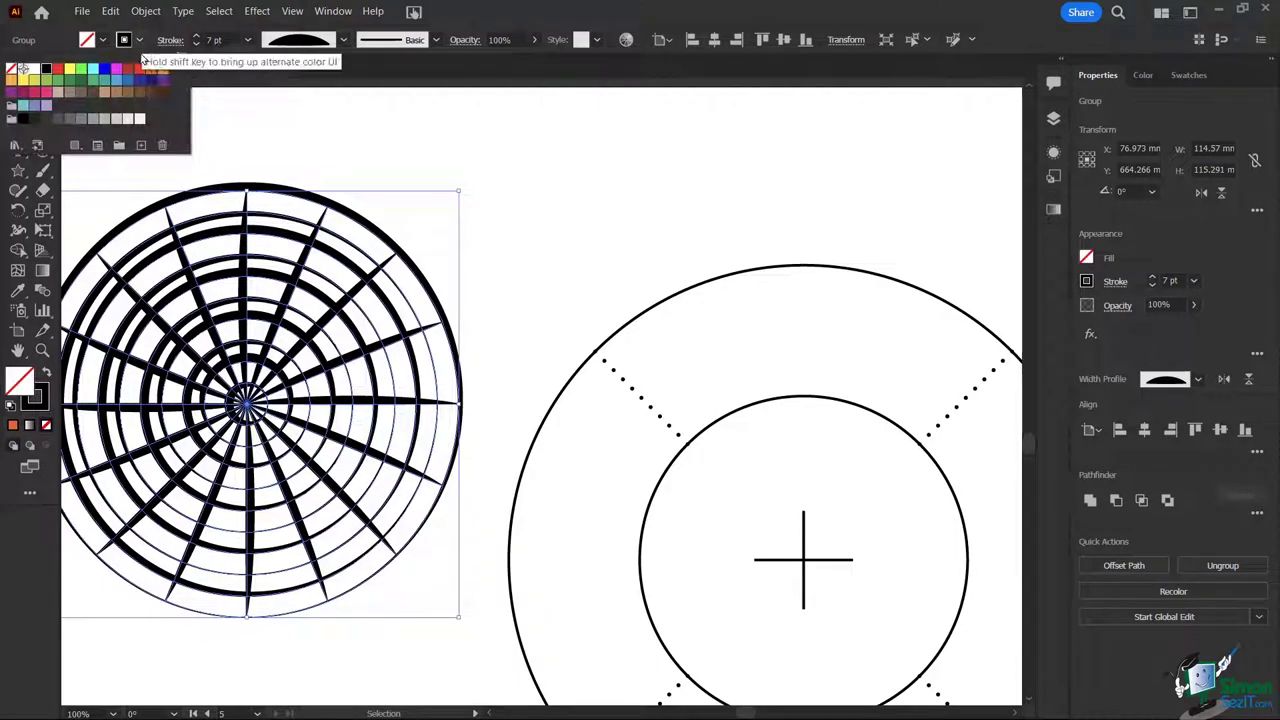
click(141, 70)
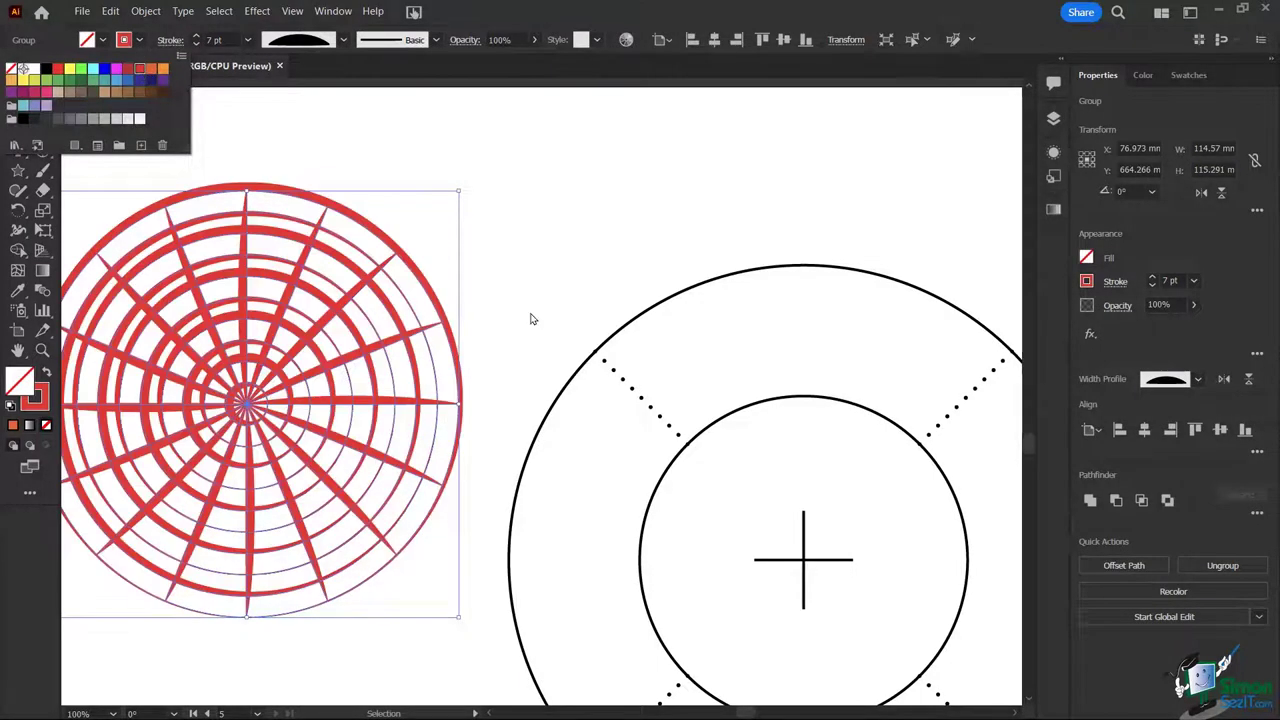
click(509, 292)
Step: Recentre the view, deselect the grid, and zoom out past 50% to see more artboards
drag(508, 292, 672, 283)
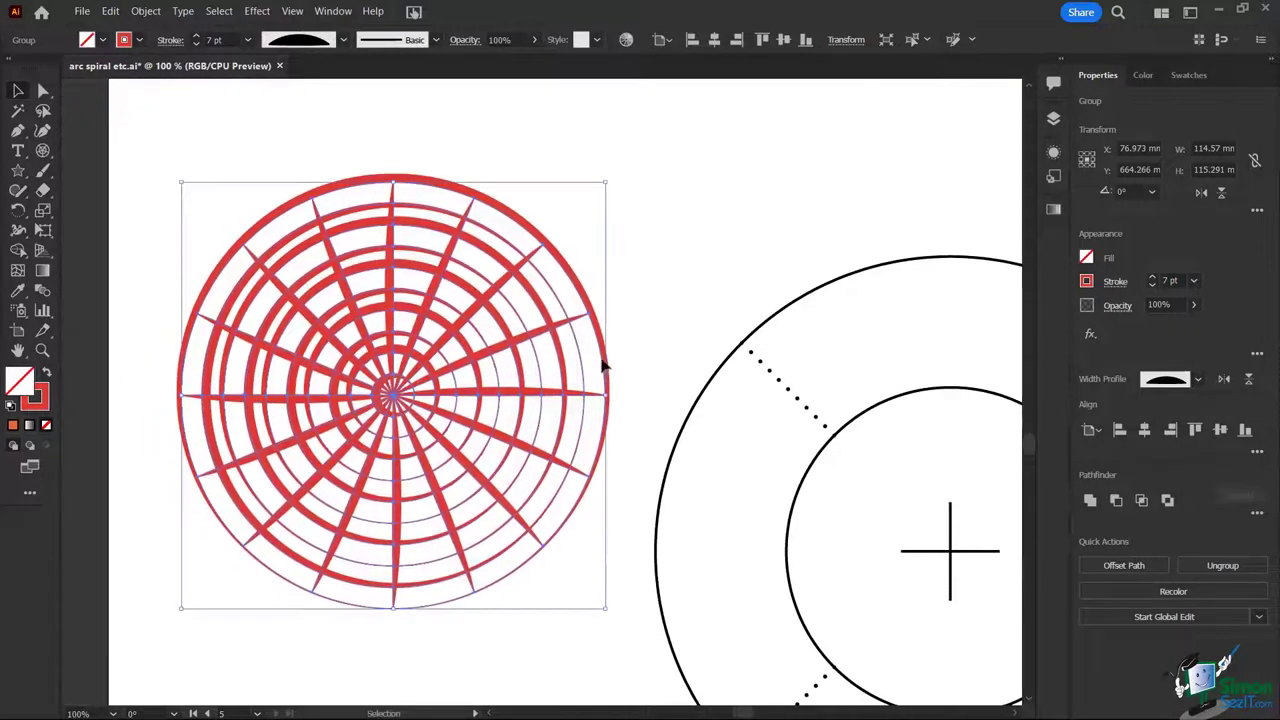
click(640, 305)
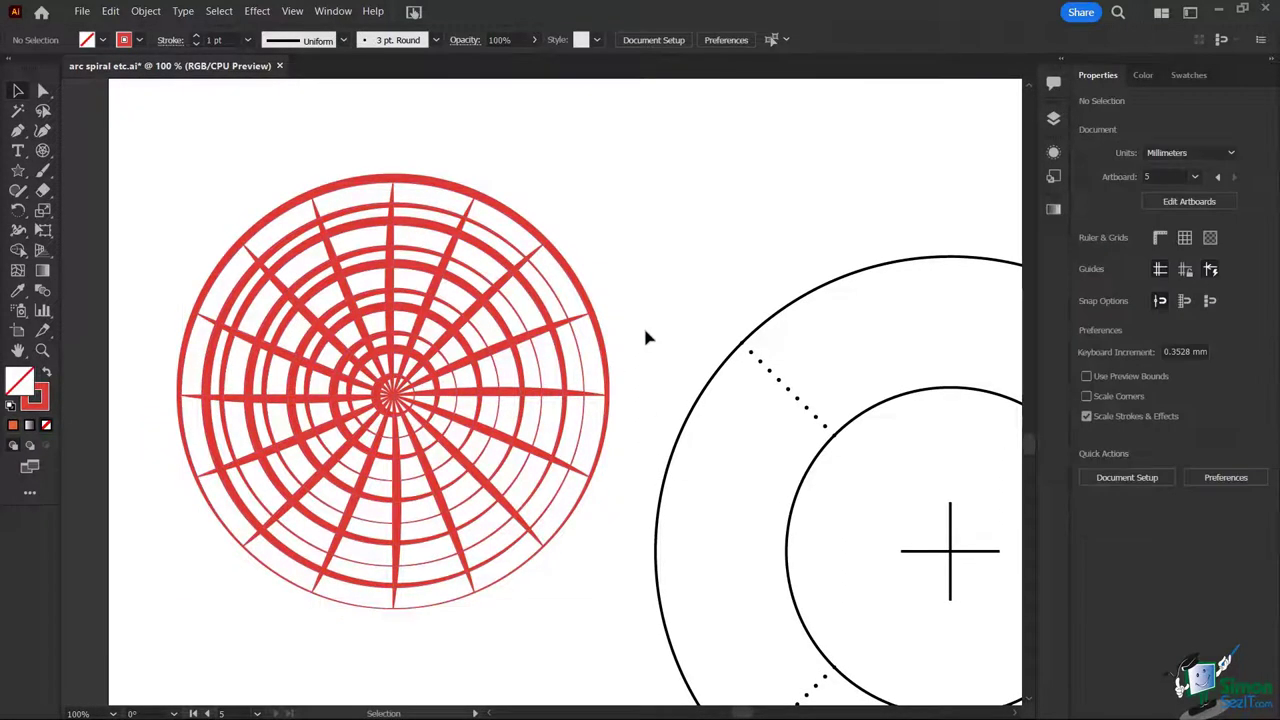
key(ctrl+minus)
key(ctrl+minus)
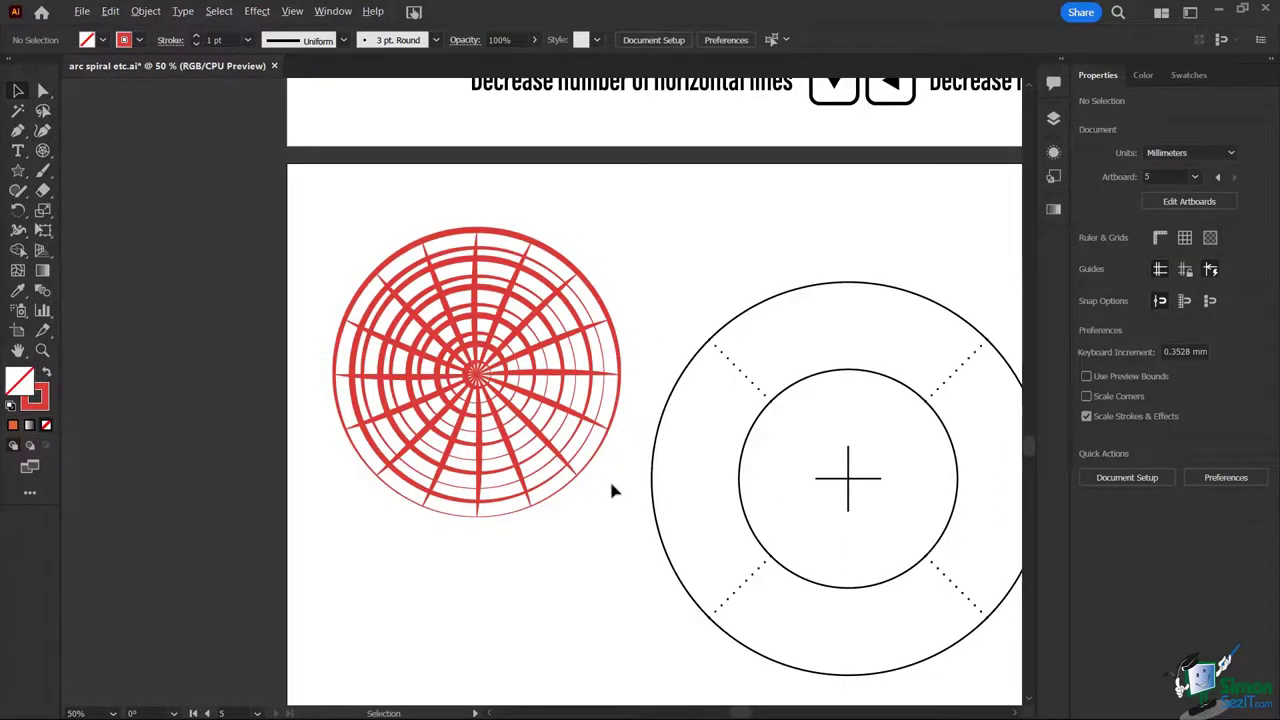
key(ctrl+minus)
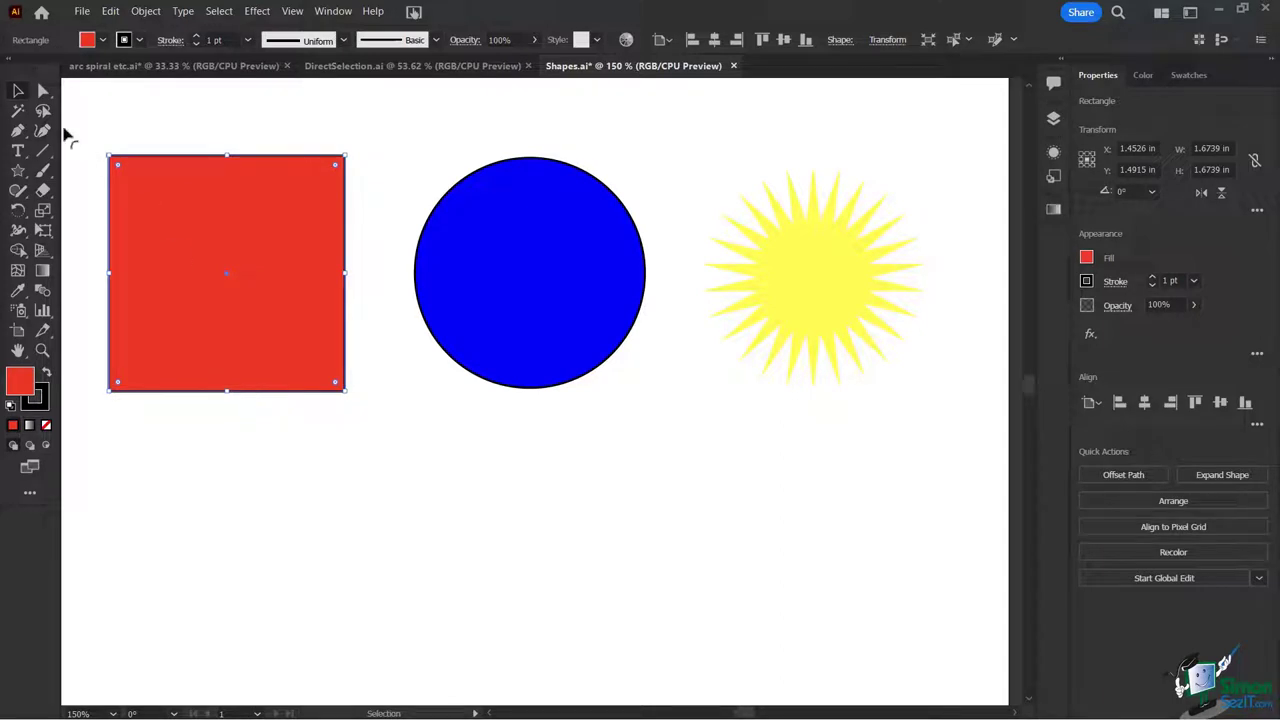
Step: Drag the red square's top-right anchor inward into a concave shape, then select the blue circle
click(43, 91)
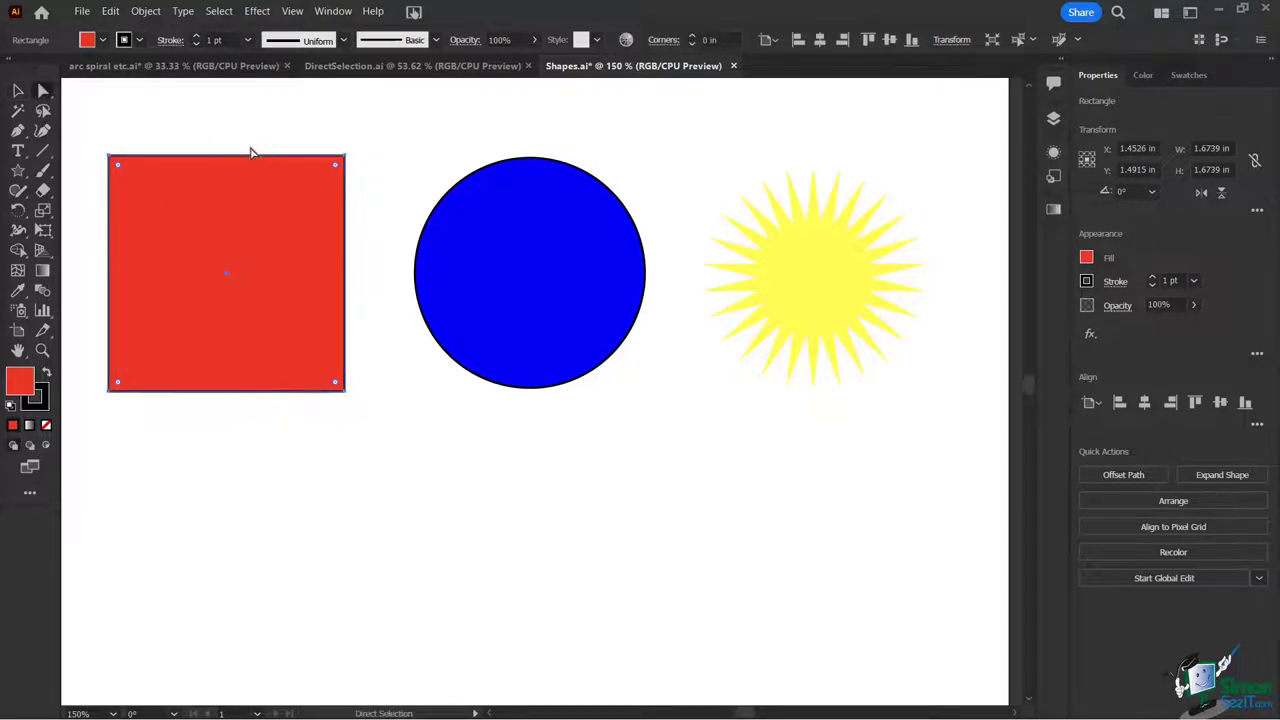
click(306, 166)
click(18, 91)
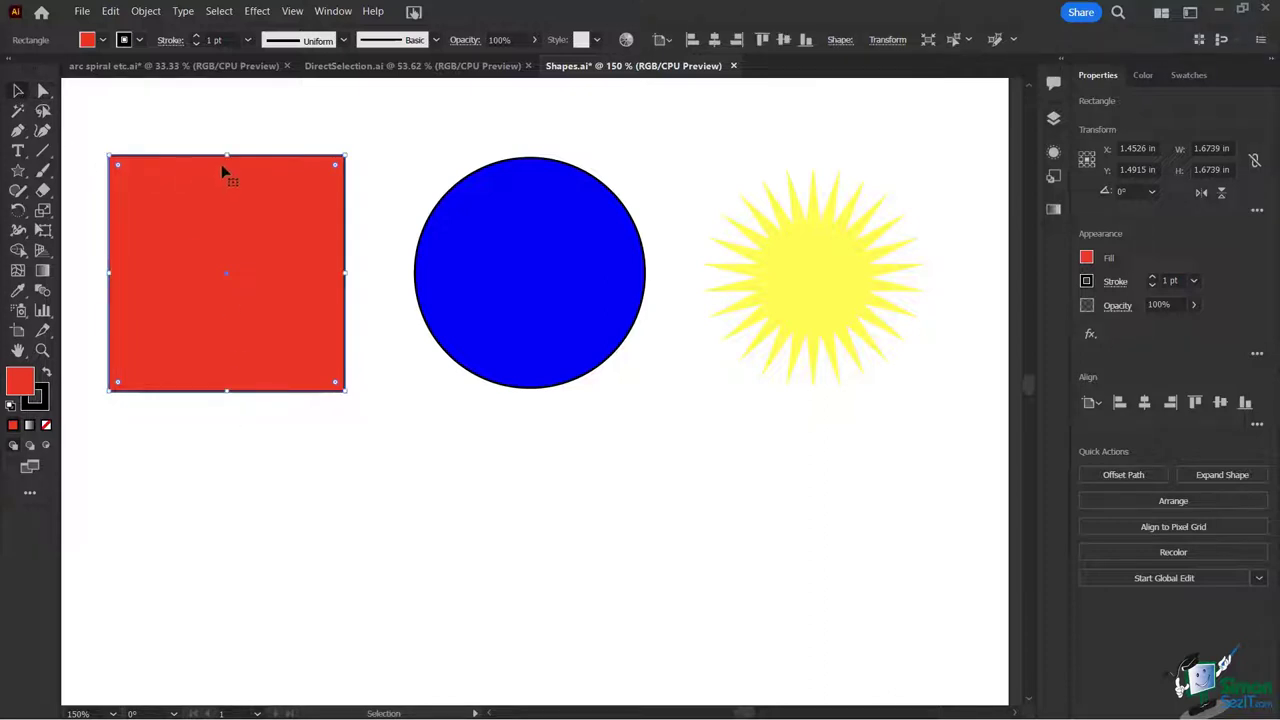
click(44, 92)
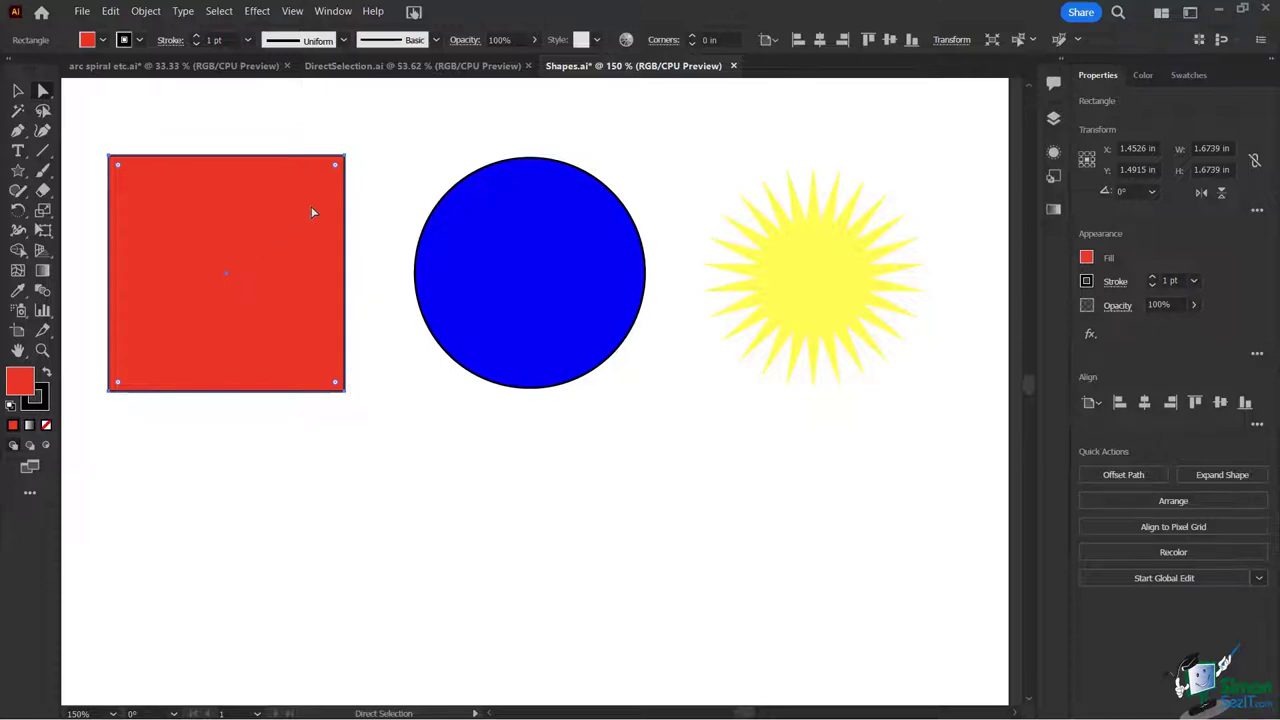
click(346, 158)
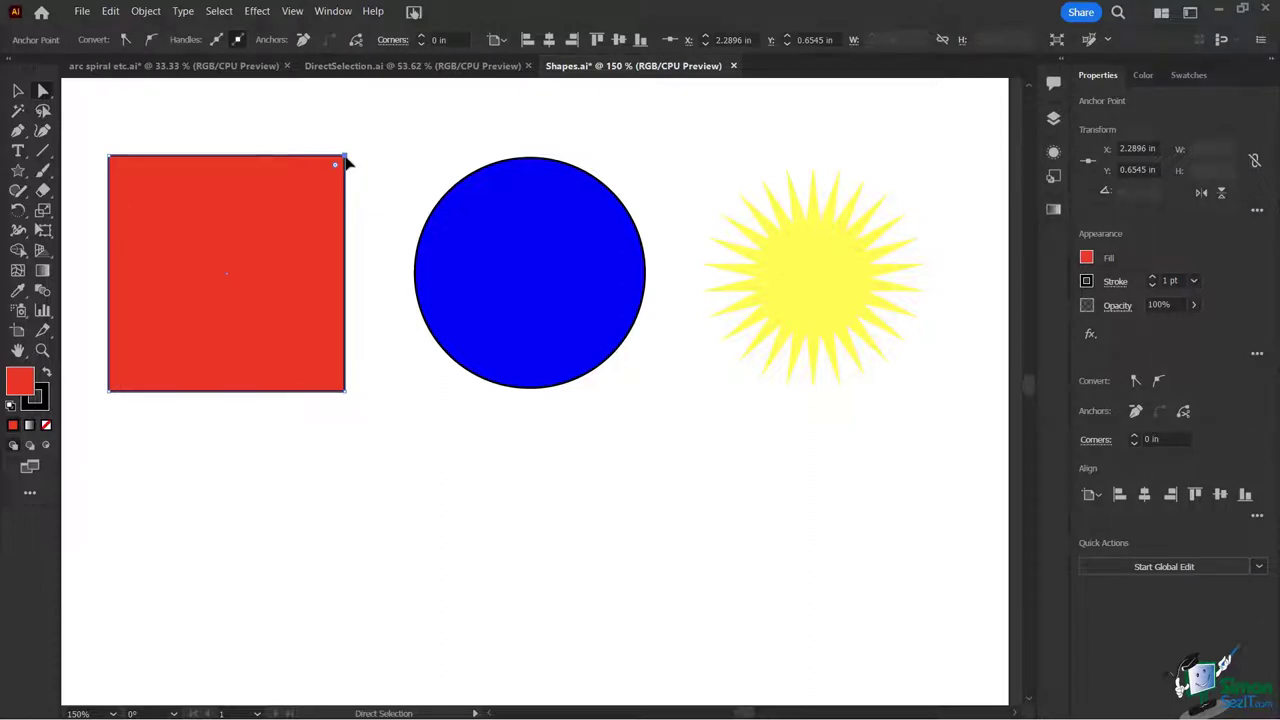
drag(346, 160, 385, 133)
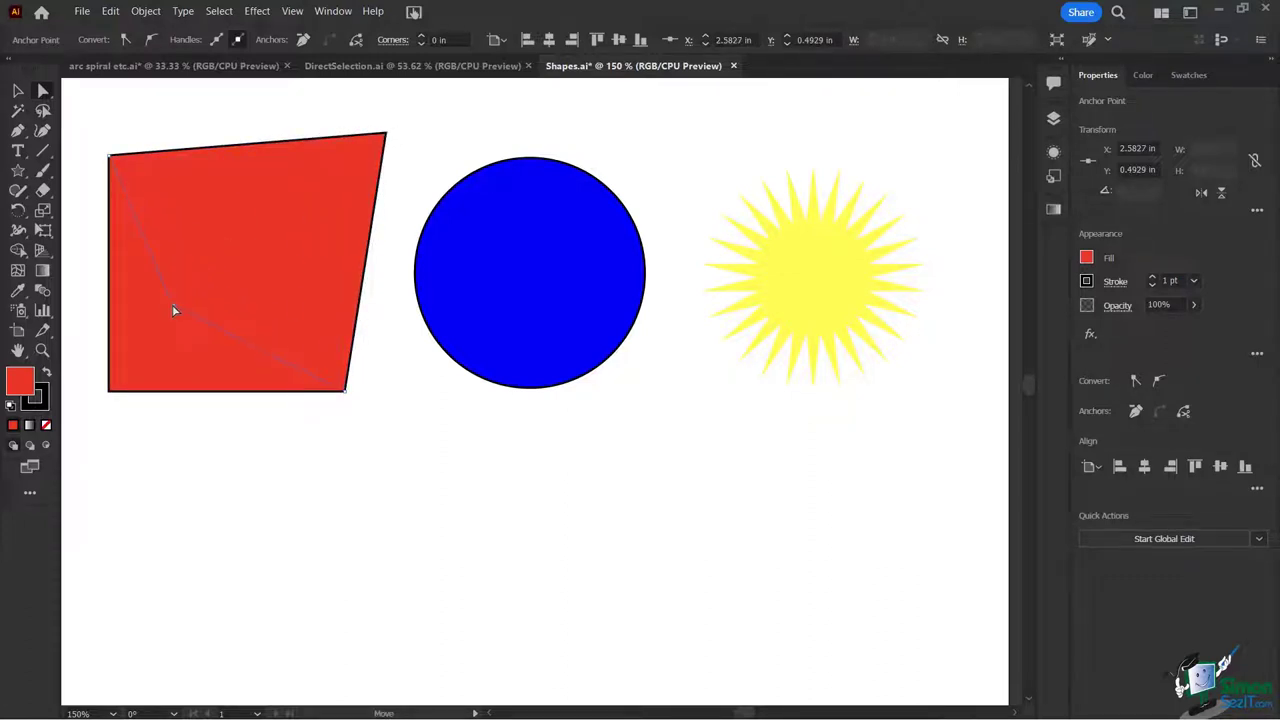
drag(174, 304, 173, 300)
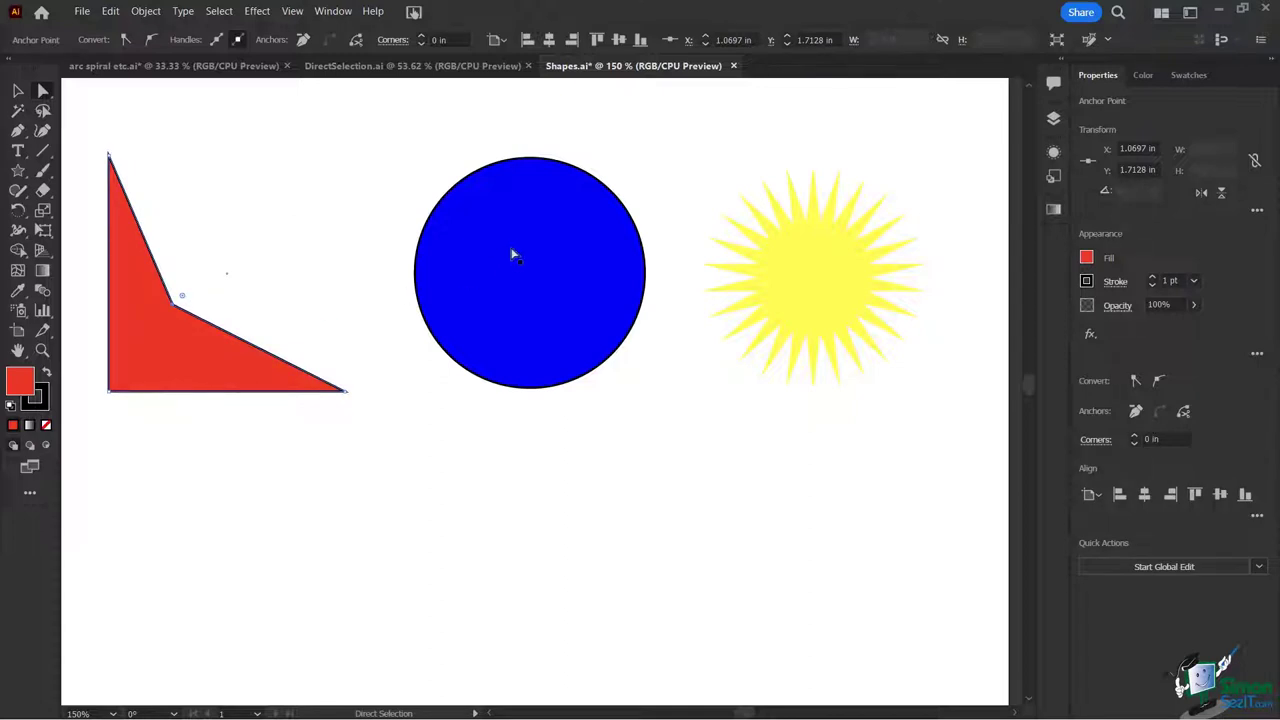
click(514, 191)
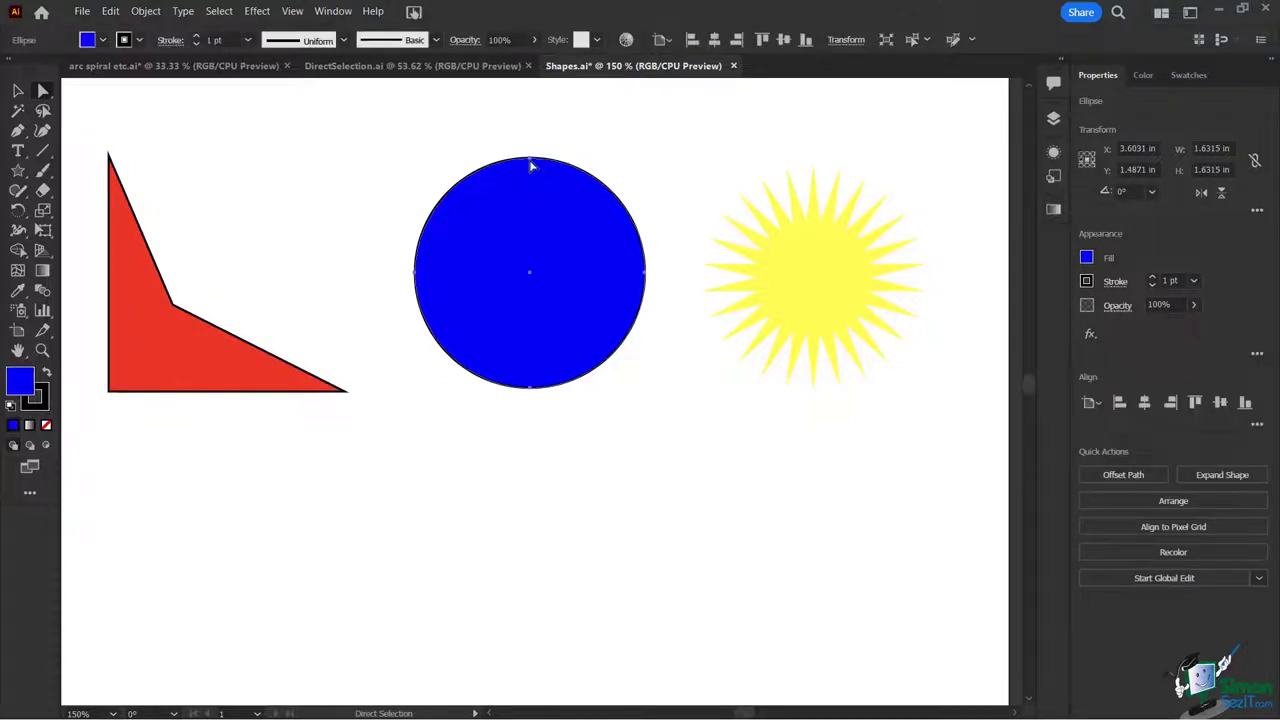
Step: Convert the blue circle's top and bottom anchors into sharp corners
click(531, 161)
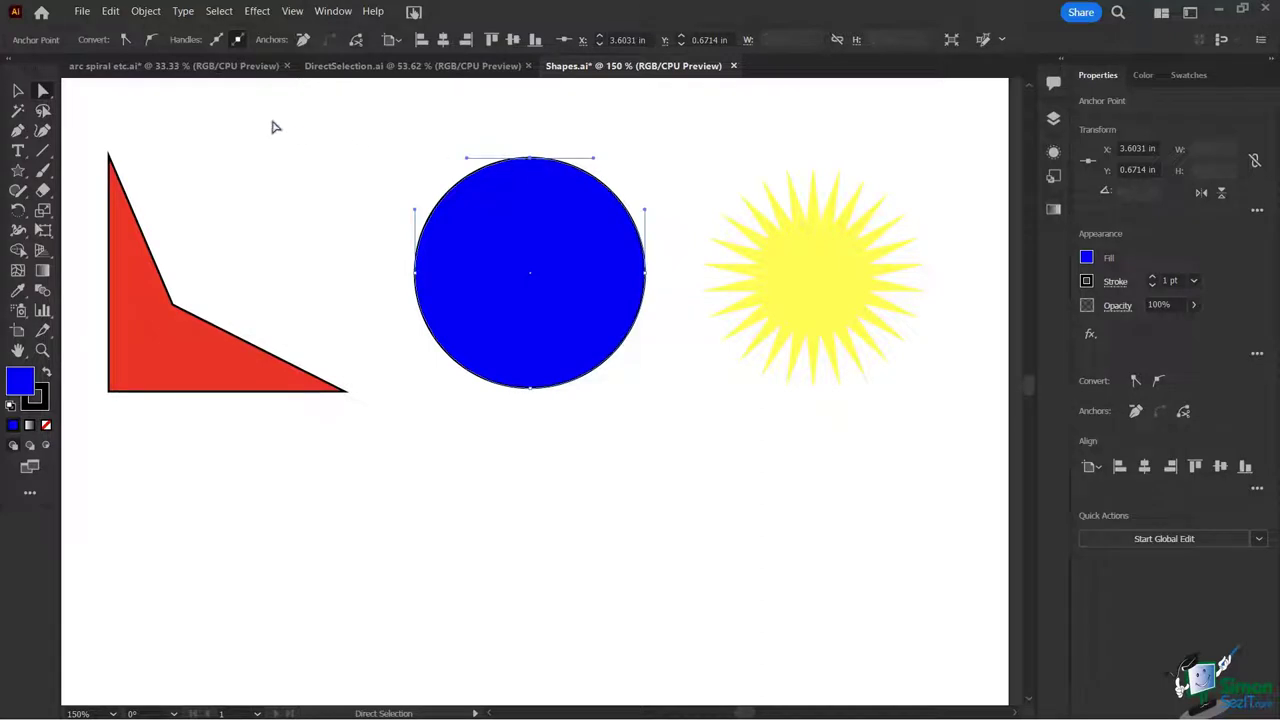
click(125, 41)
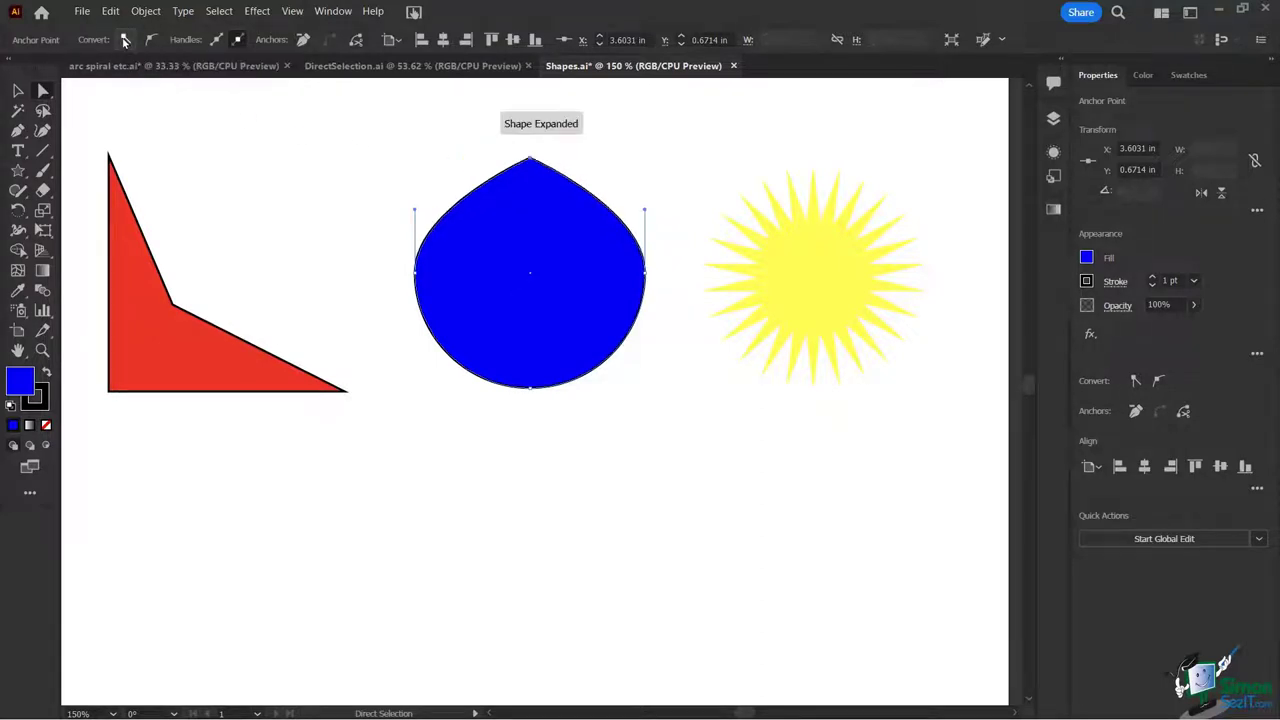
click(530, 389)
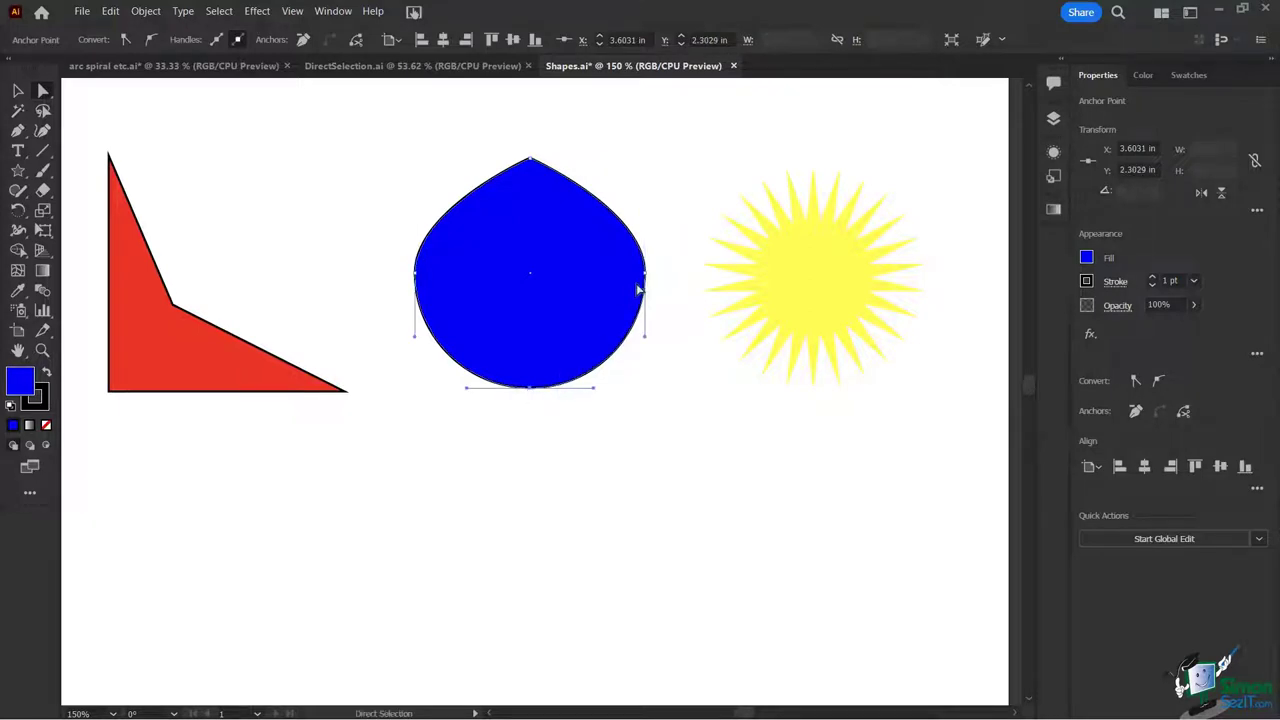
click(125, 39)
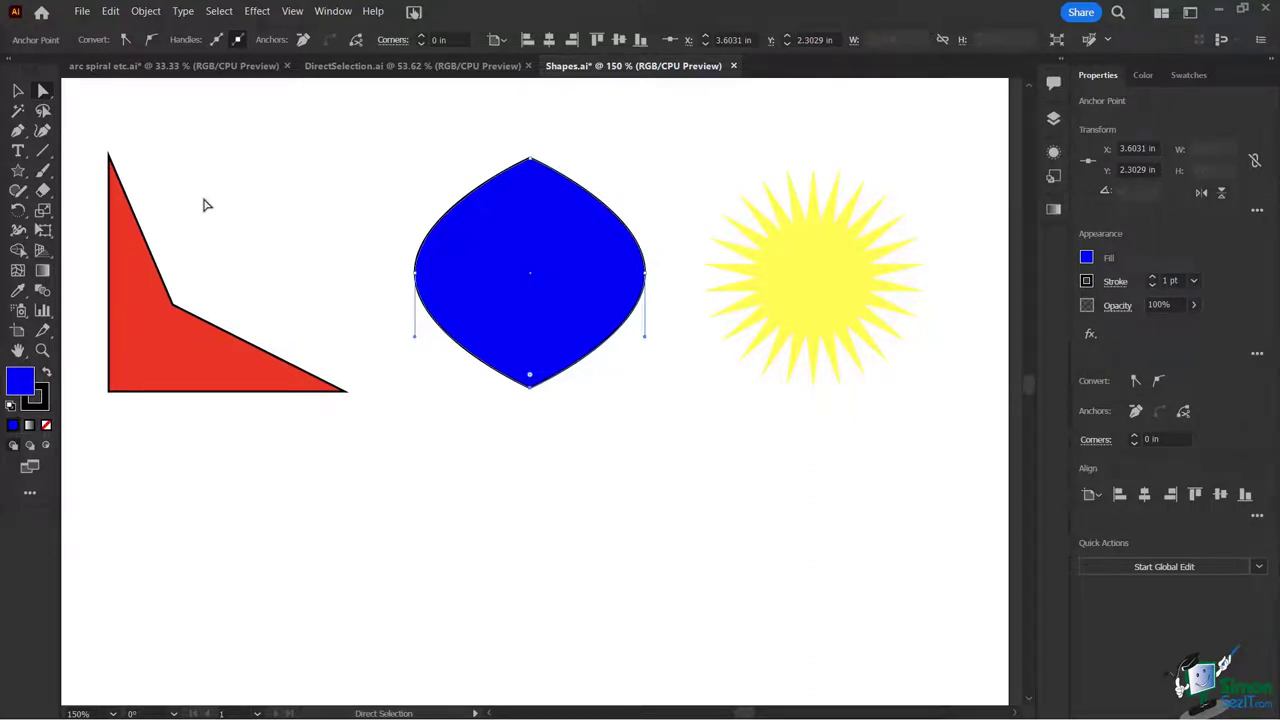
Step: Nudge the left anchor right and the right anchor left with Shift+Arrow keys
click(415, 274)
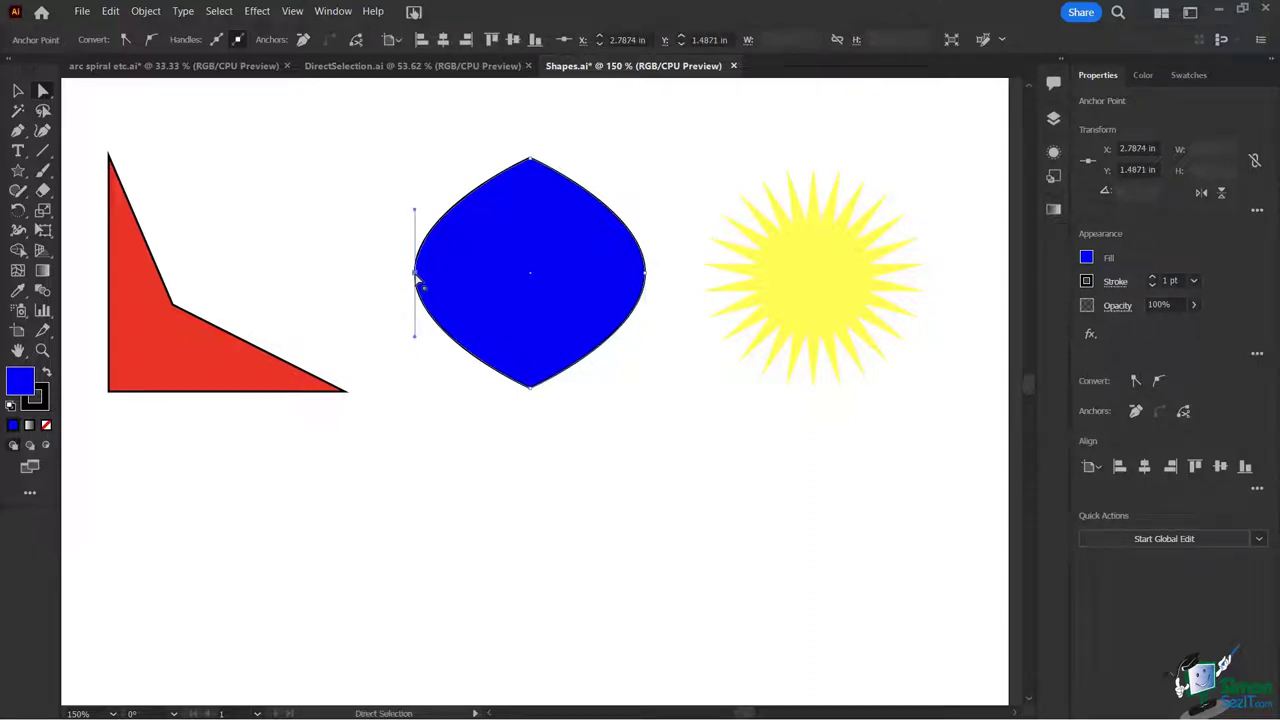
key(shift+Right)
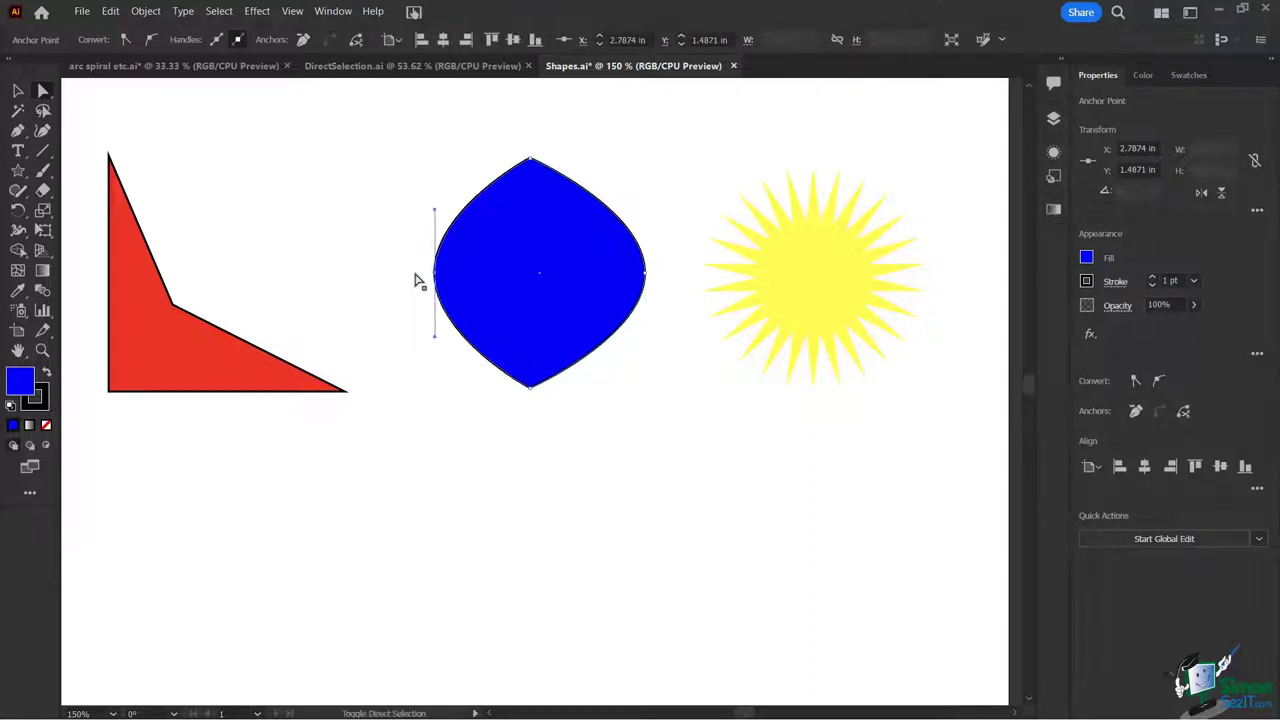
key(shift+Right)
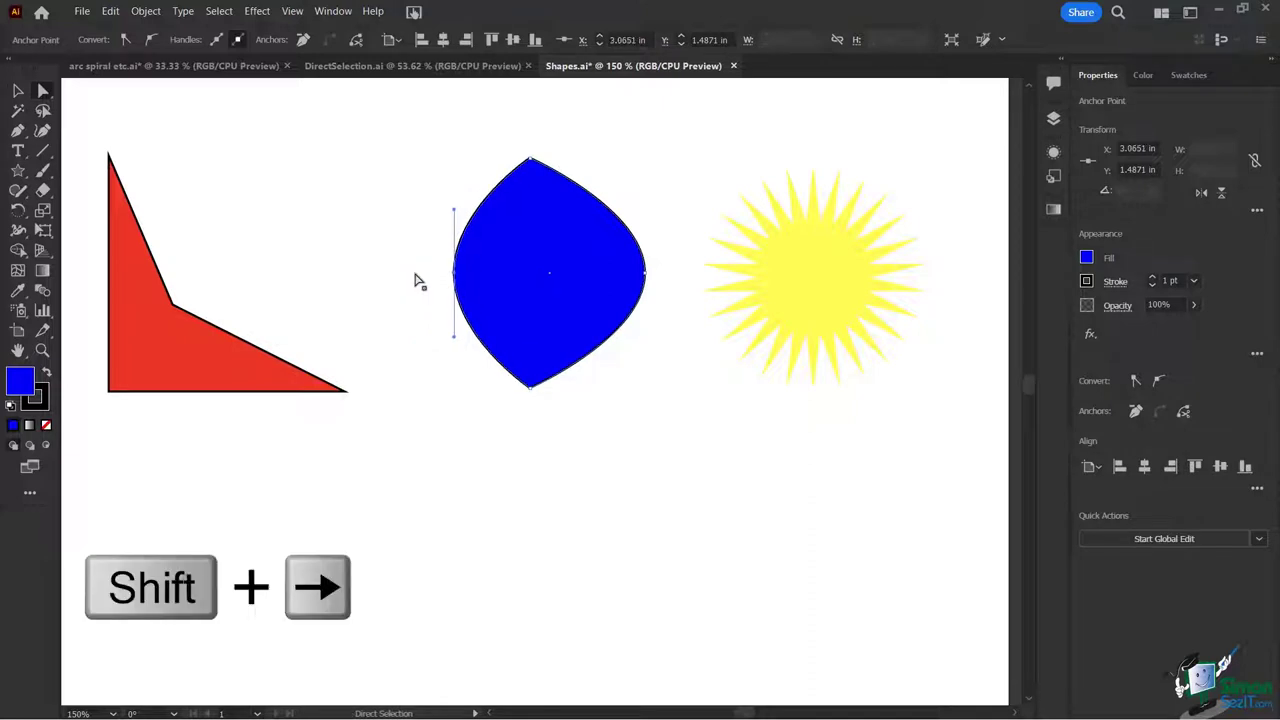
click(645, 275)
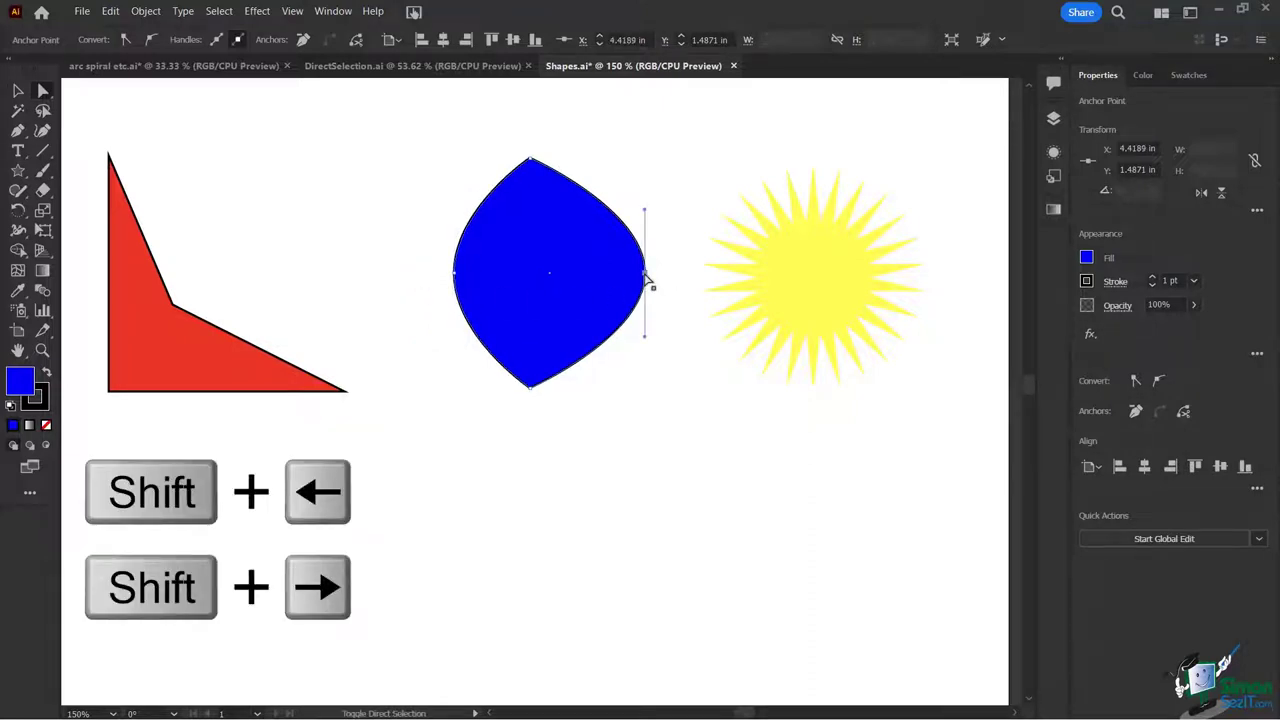
key(shift+Left)
key(shift+Left)
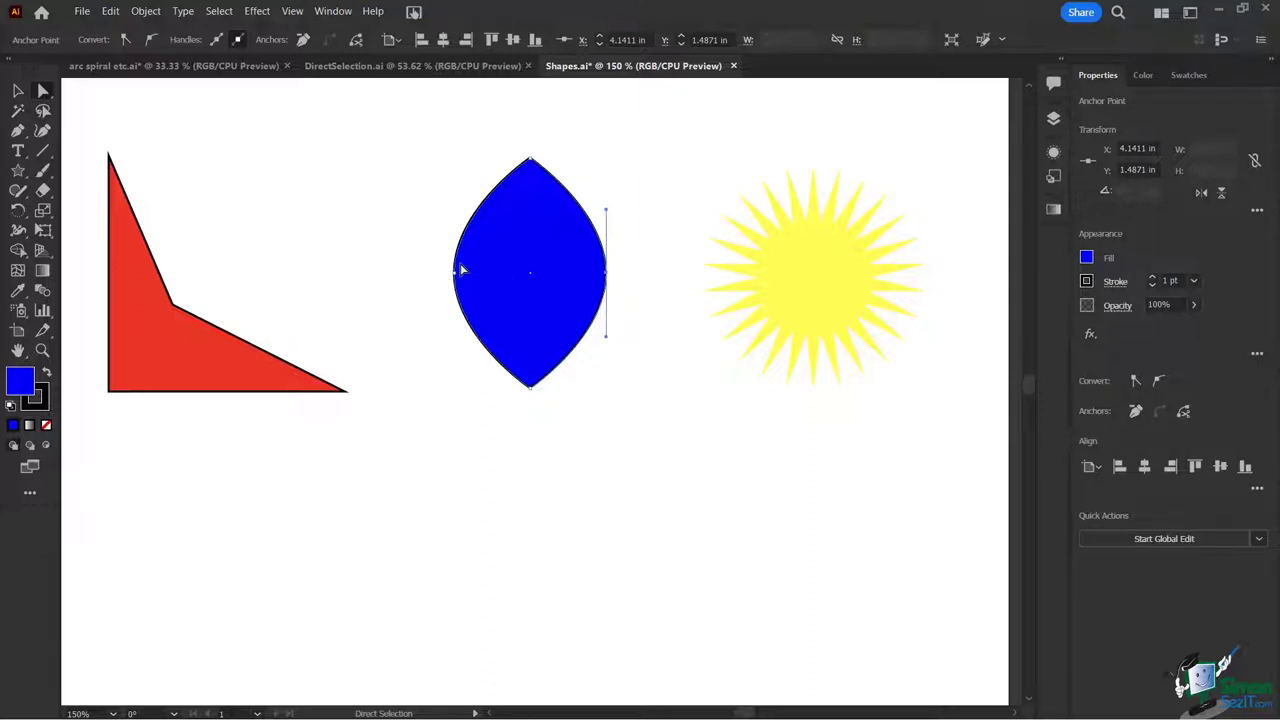
Step: Tear off the Pen tool group as a floating panel on the canvas and choose Add Anchor Point Tool
click(17, 131)
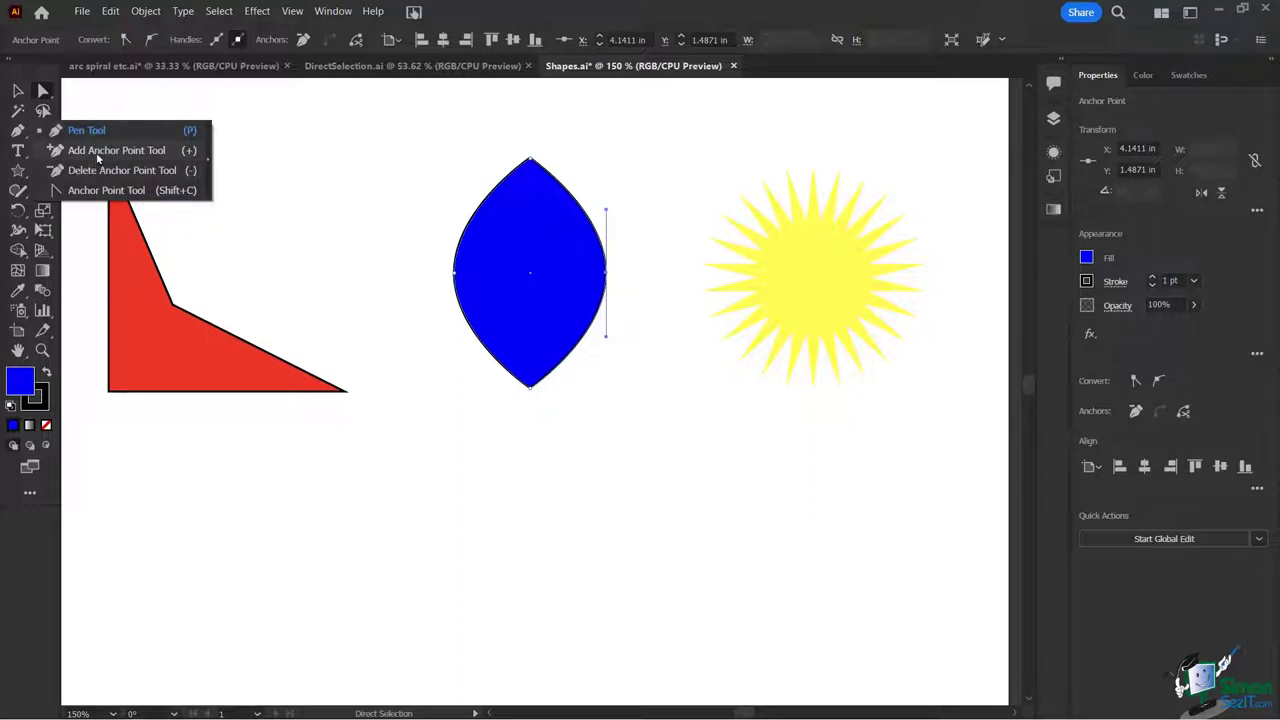
click(207, 160)
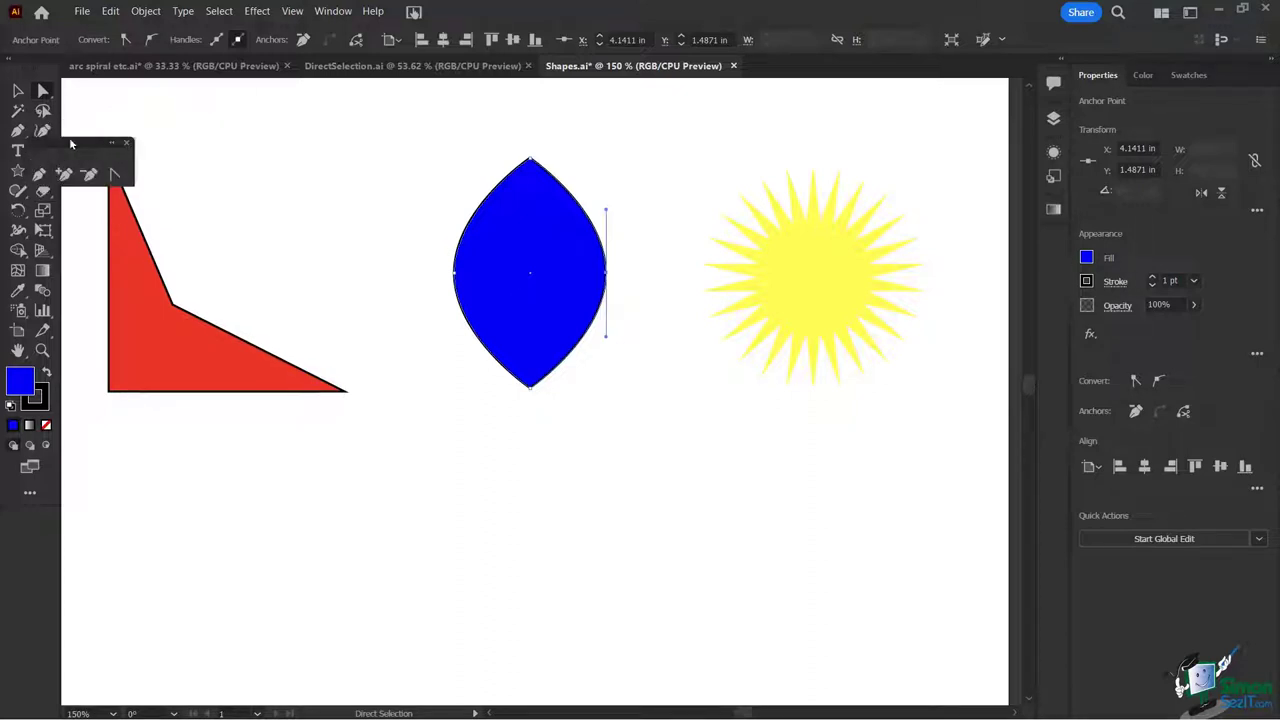
drag(69, 137, 355, 133)
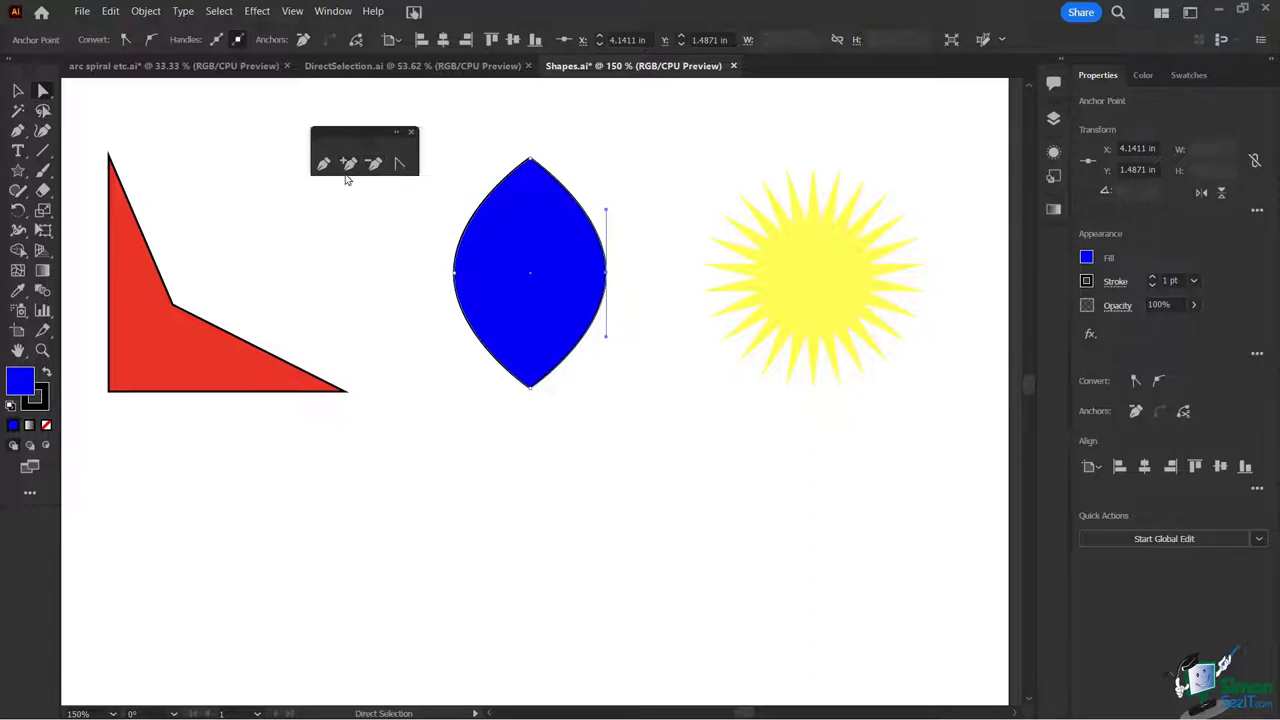
click(342, 166)
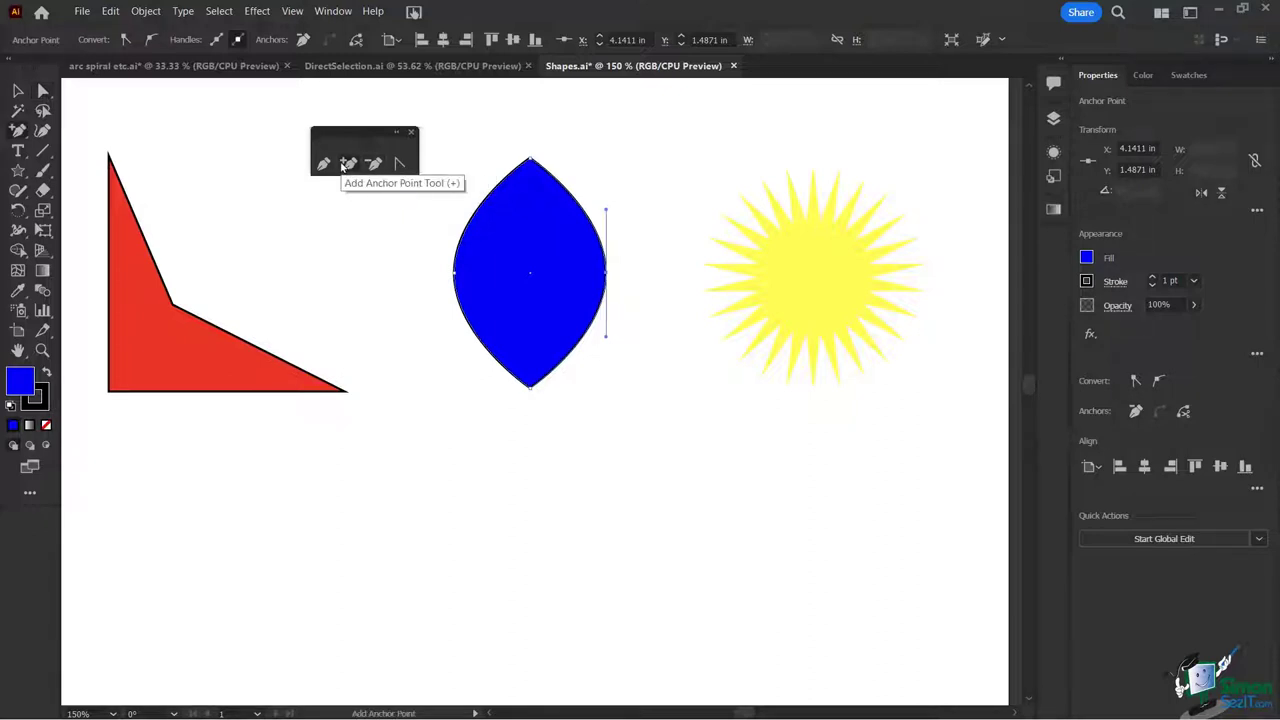
Step: Toggle between Delete and Add Anchor Point tools with the - and + keys, ending on Add
key(minus)
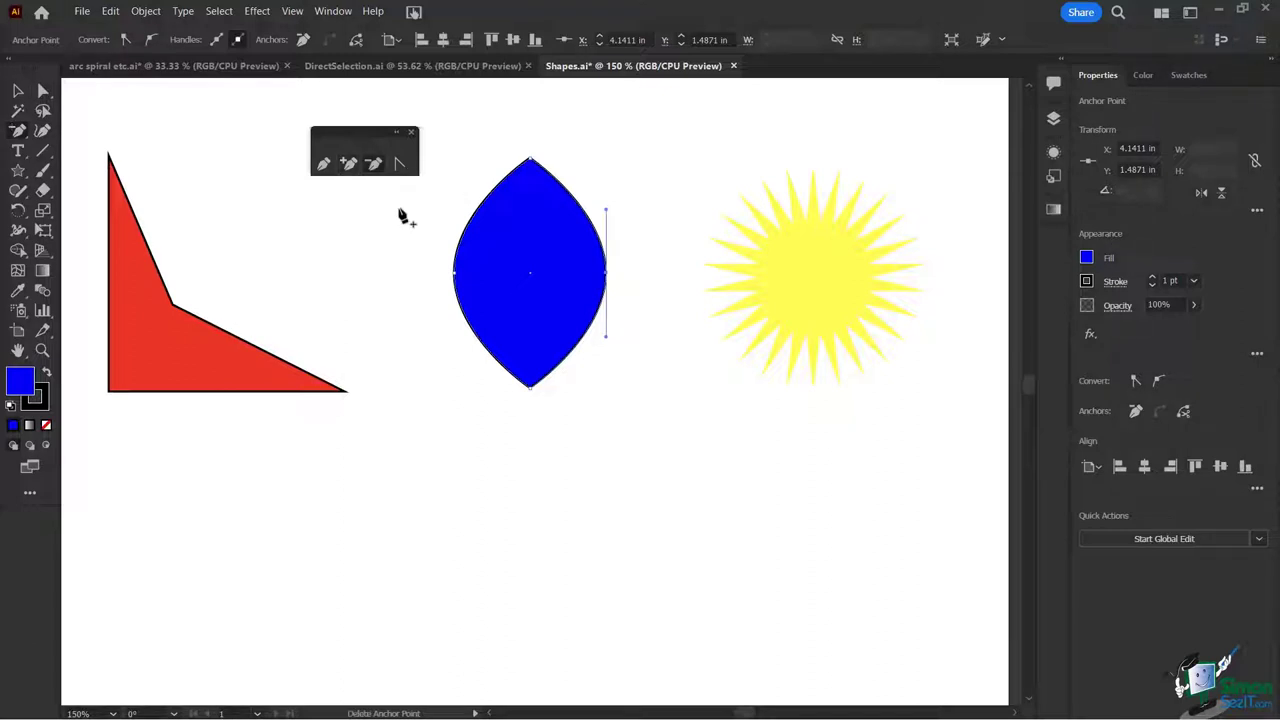
key(plus)
key(minus)
key(plus)
key(minus)
key(plus)
key(minus)
key(plus)
key(minus)
key(plus)
key(minus)
key(plus)
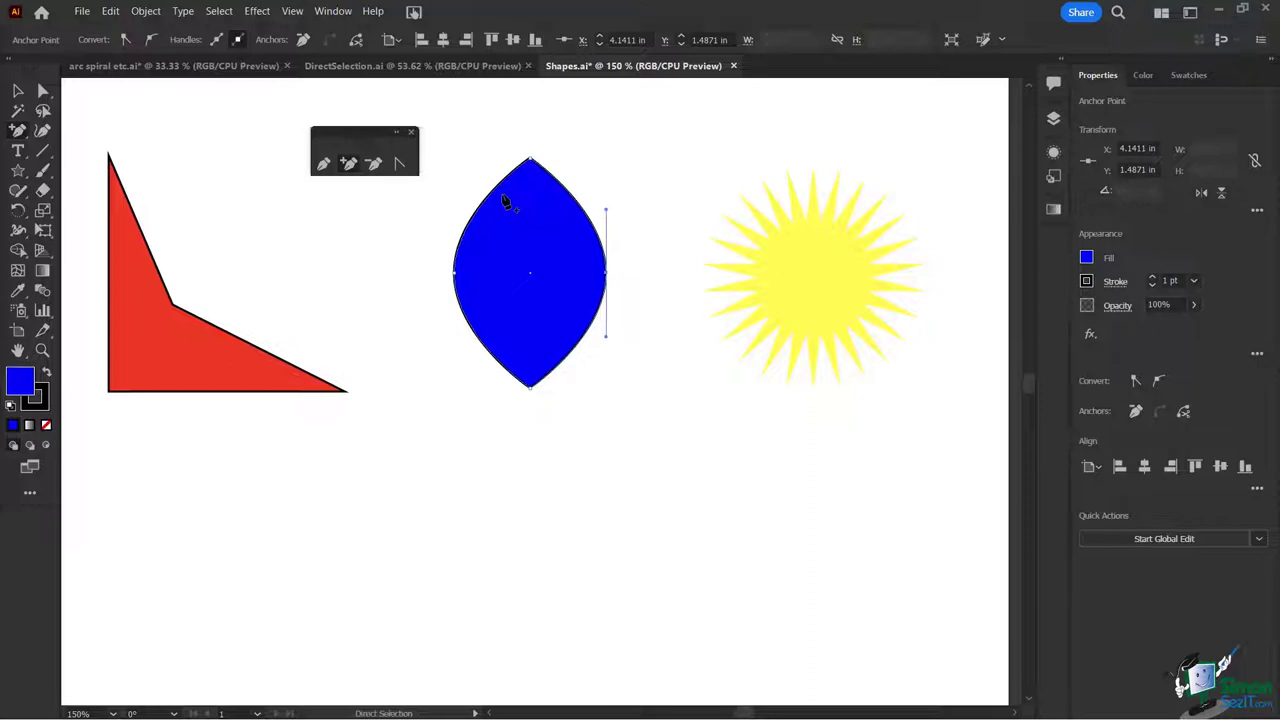
Step: Zoom to 200% and add four anchors along the blue lens's upper-left and left edges
key(ctrl+plus)
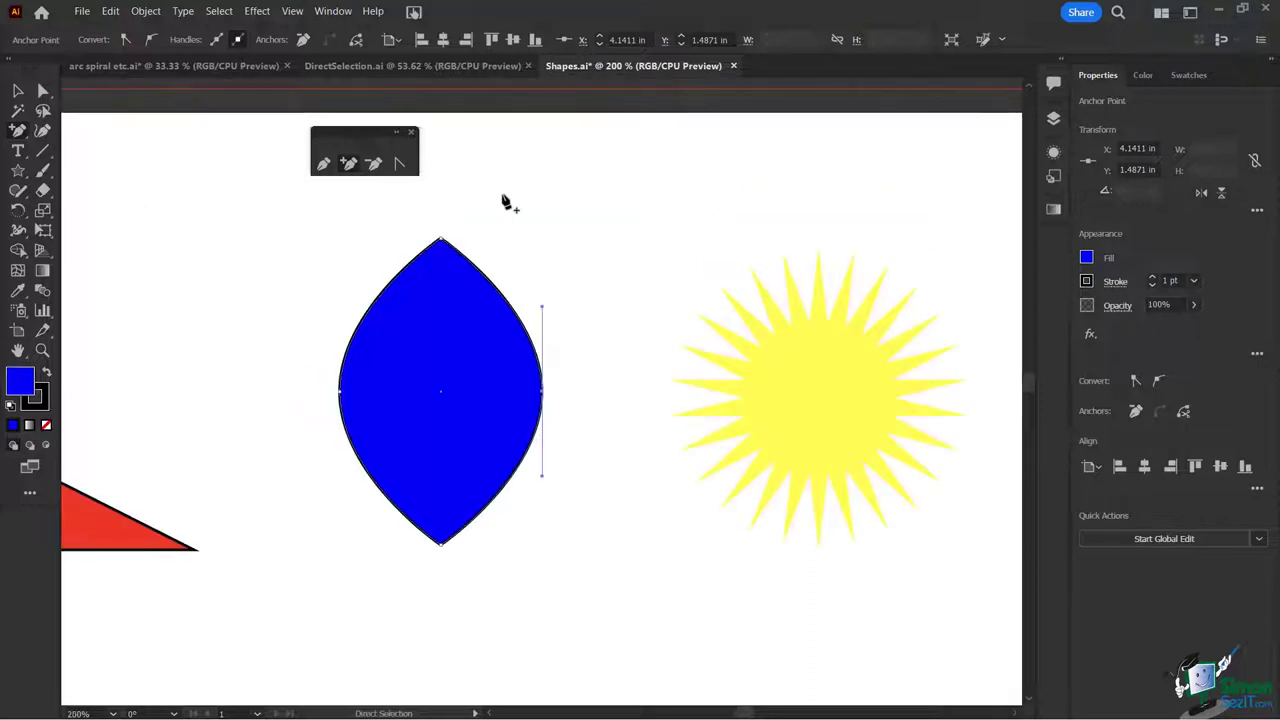
click(396, 283)
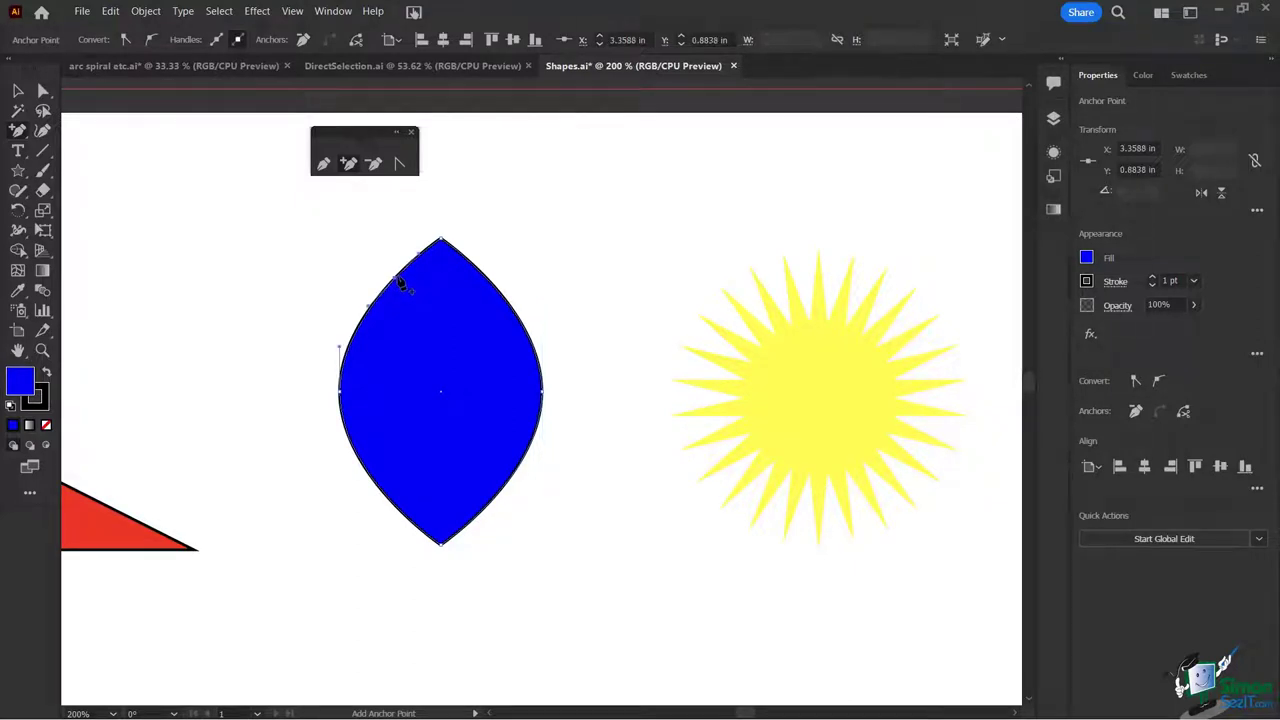
click(367, 320)
click(349, 358)
click(343, 378)
Step: With Direct Selection, select the new anchors and drag the upper-left edge into a jagged curve
key(a)
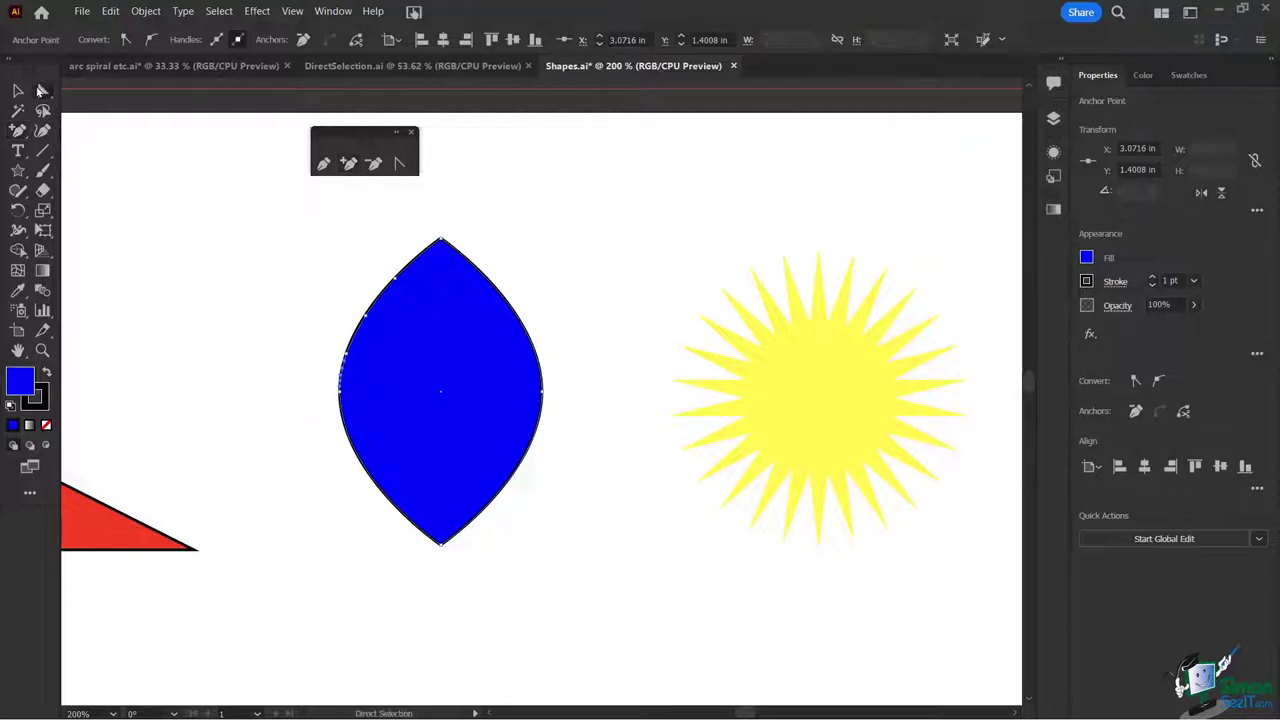
click(303, 234)
click(395, 284)
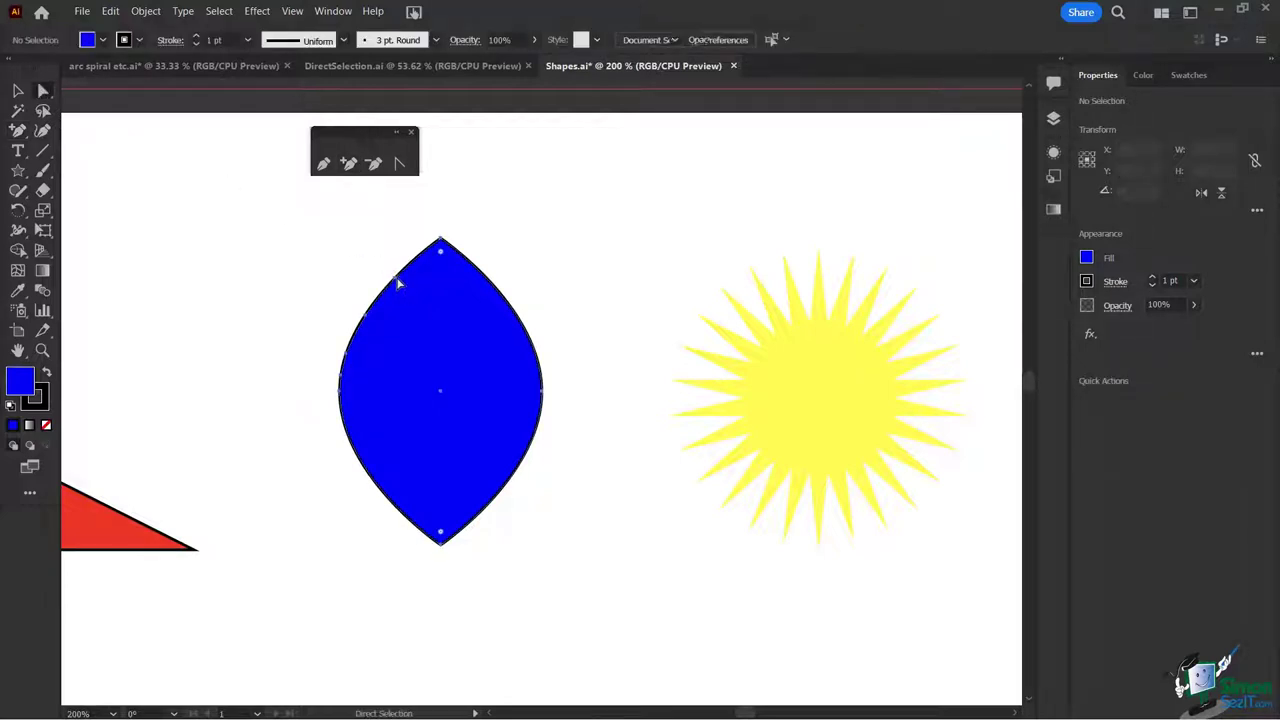
click(367, 313)
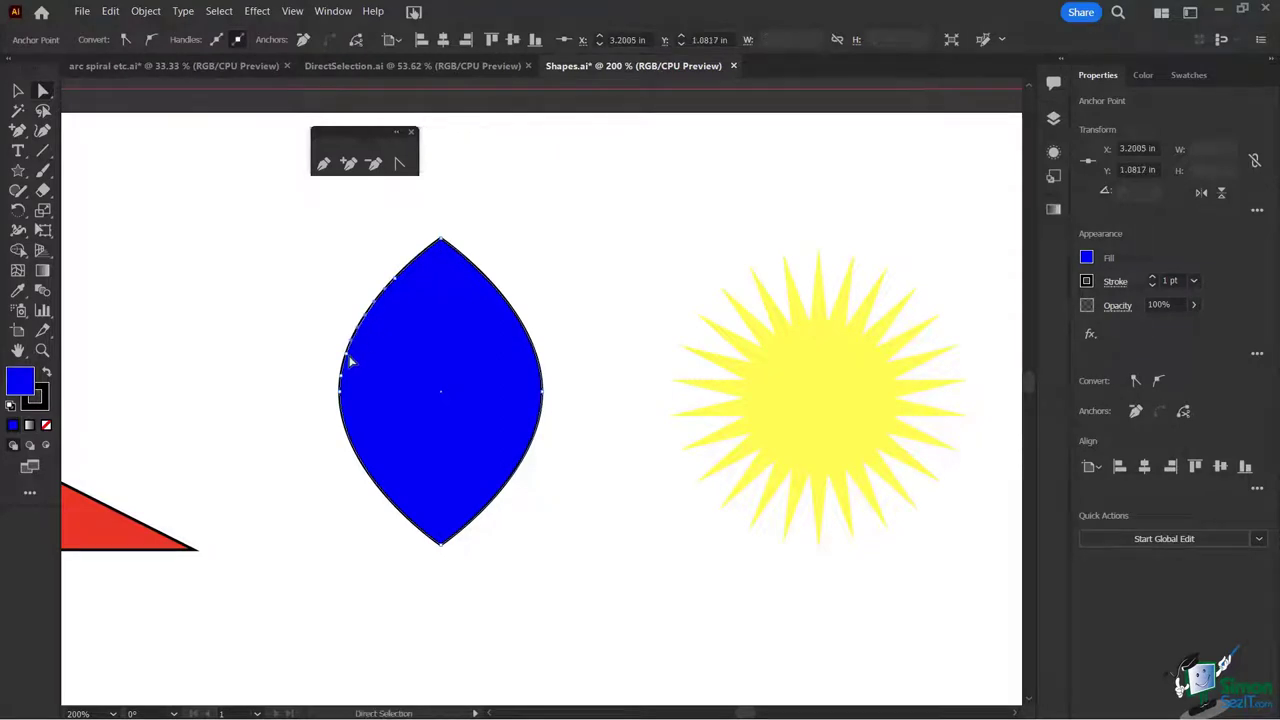
click(346, 357)
click(341, 383)
mouse_move(363, 320)
mouse_down()
mouse_move(405, 302)
mouse_move(400, 286)
mouse_move(430, 268)
mouse_up()
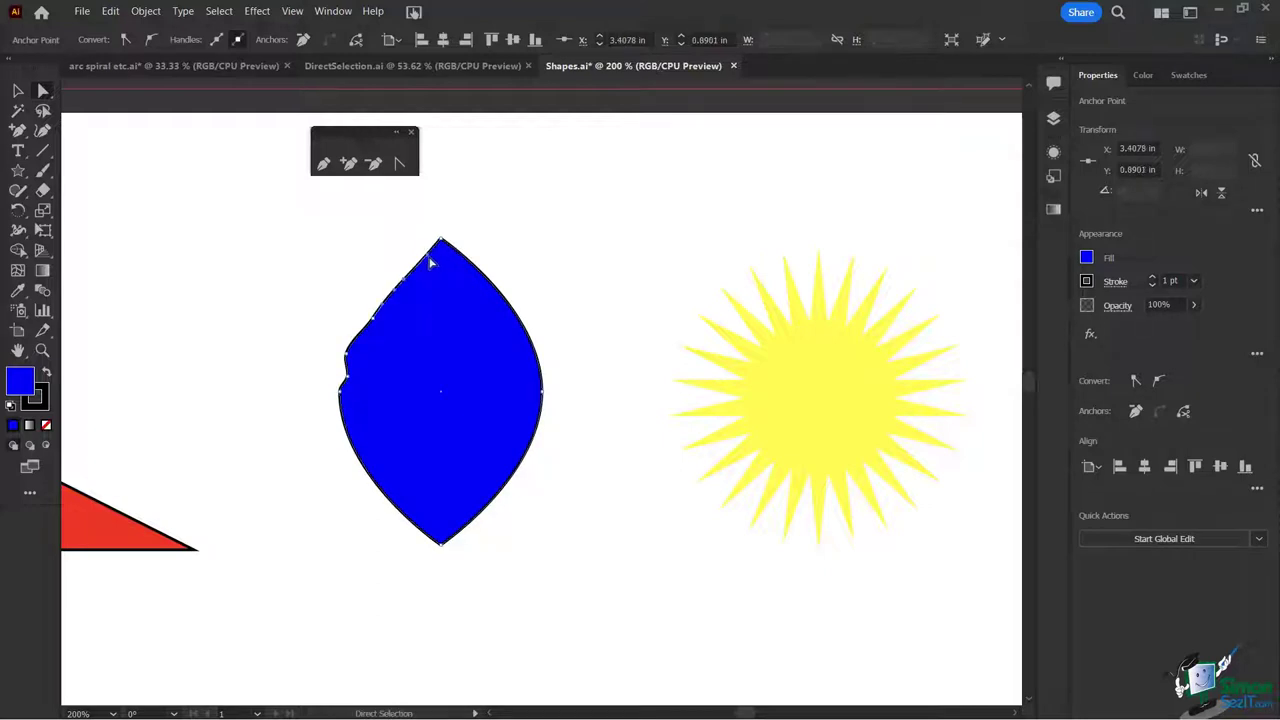
drag(428, 251, 397, 317)
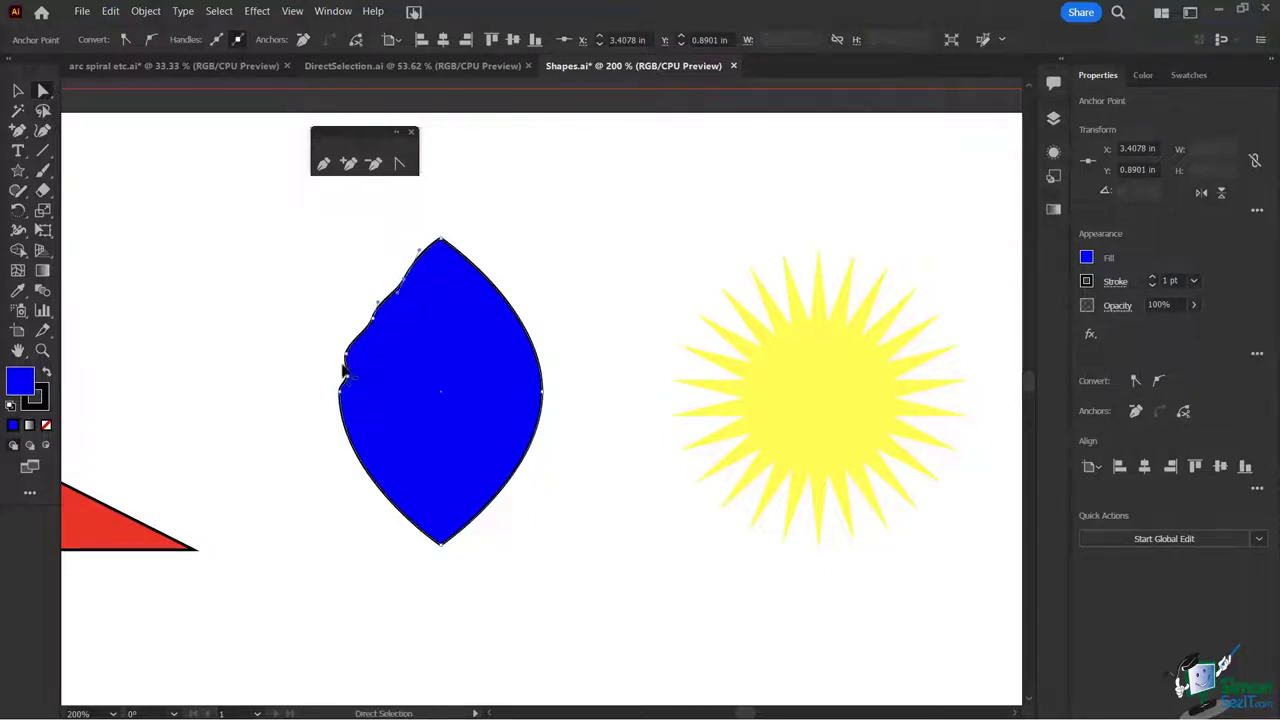
Step: Nudge a left-edge anchor right and shift an upper-left anchor to refine the wavy outline
drag(349, 362, 348, 362)
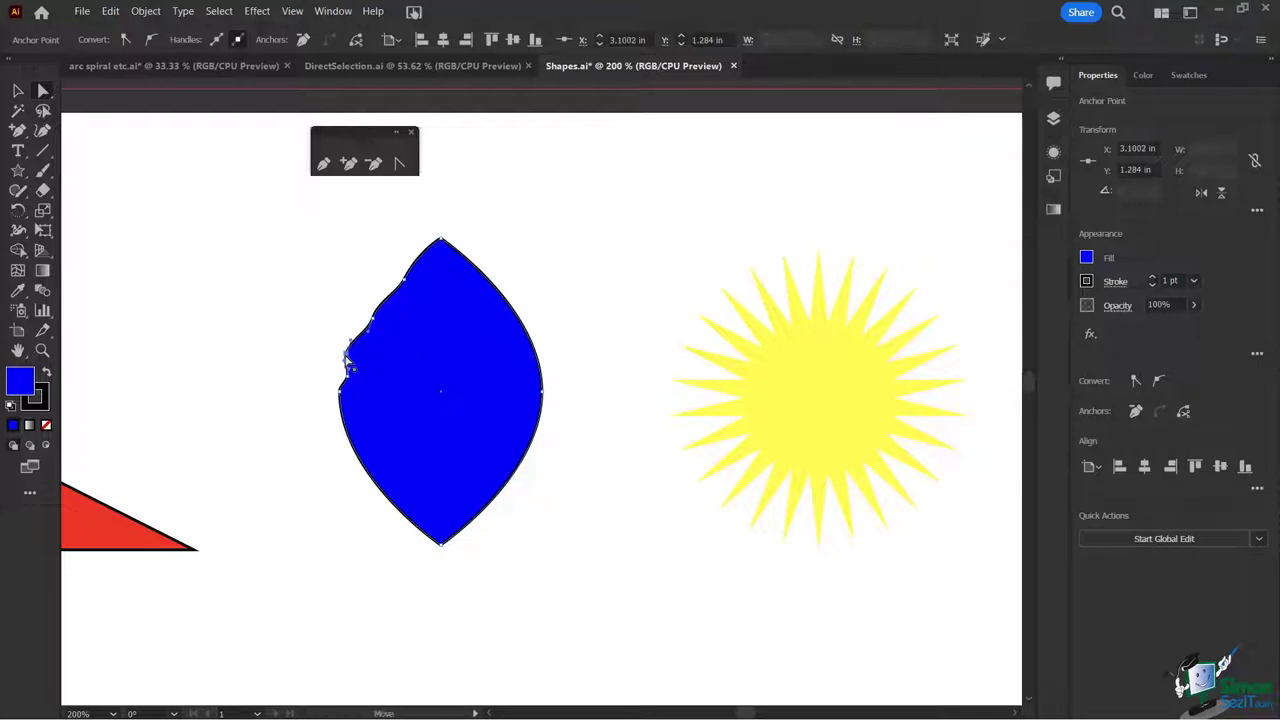
key(Right)
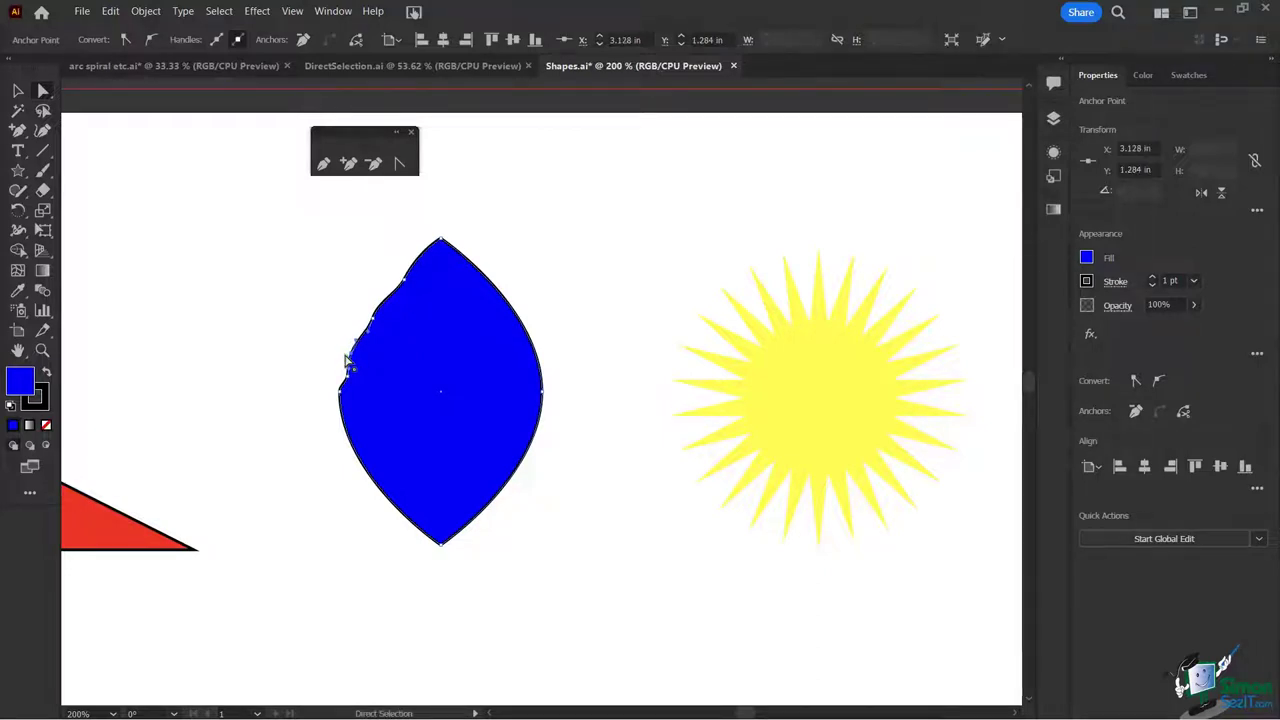
key(Right)
click(406, 286)
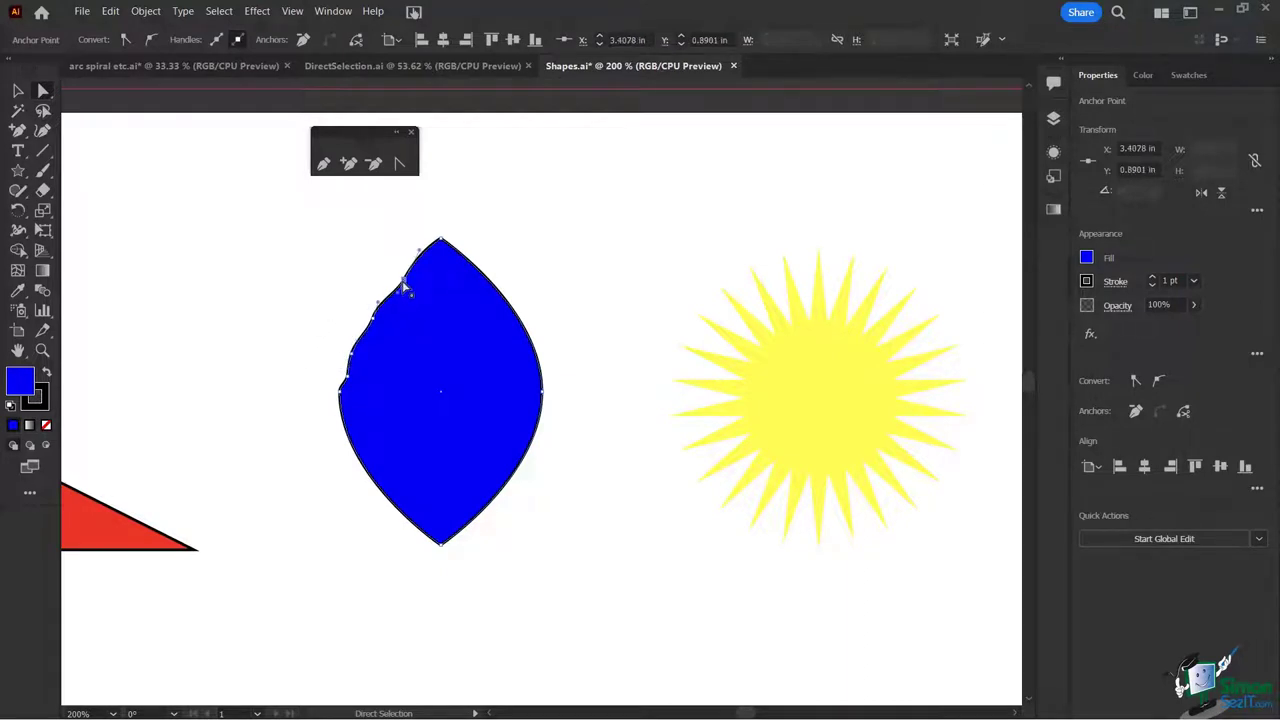
mouse_move(406, 286)
mouse_down()
mouse_move(410, 270)
mouse_move(413, 286)
mouse_up()
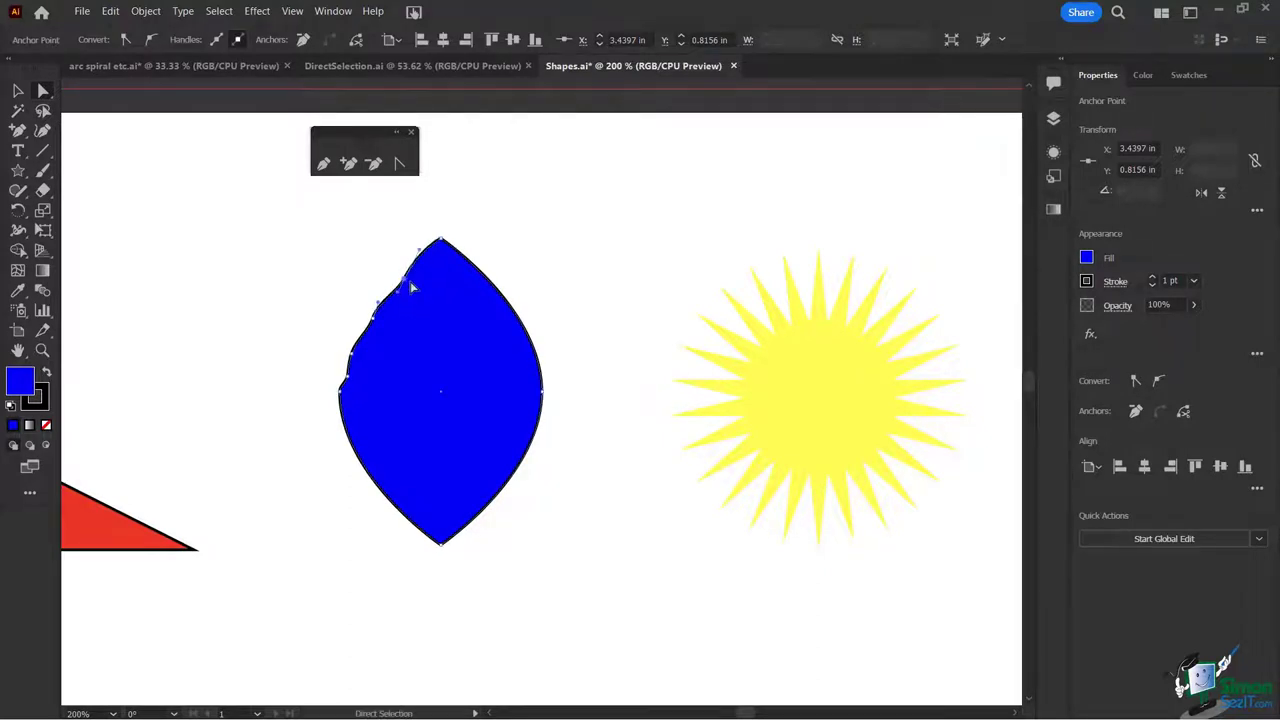
click(555, 272)
scroll(419, 400, down, 1)
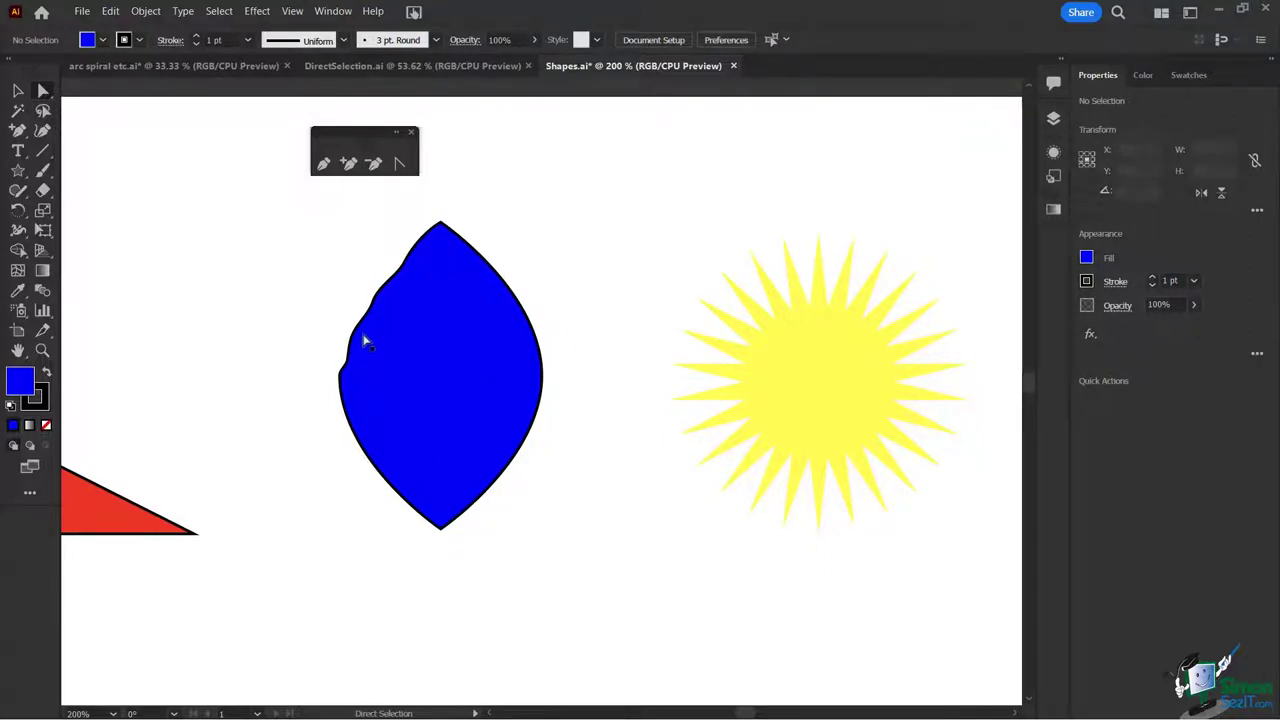
Step: Add three anchors down the blue lens's right edge with the Add Anchor Point tool
click(465, 248)
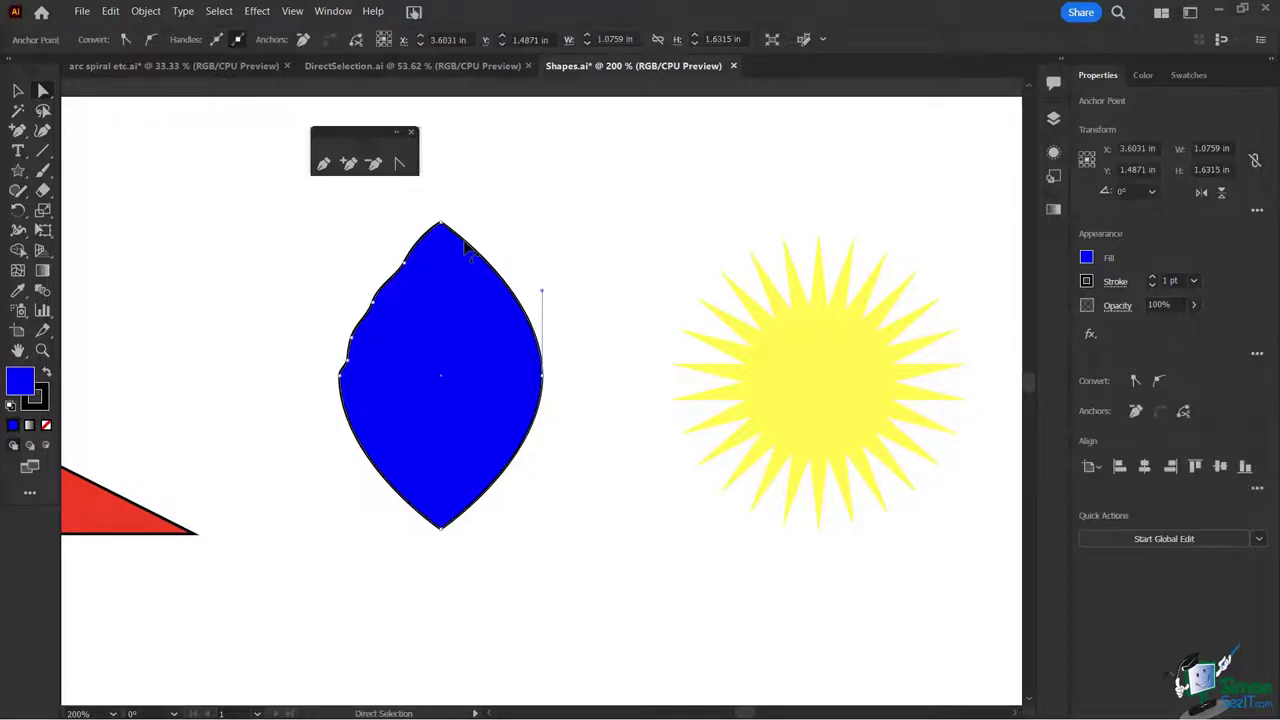
click(348, 163)
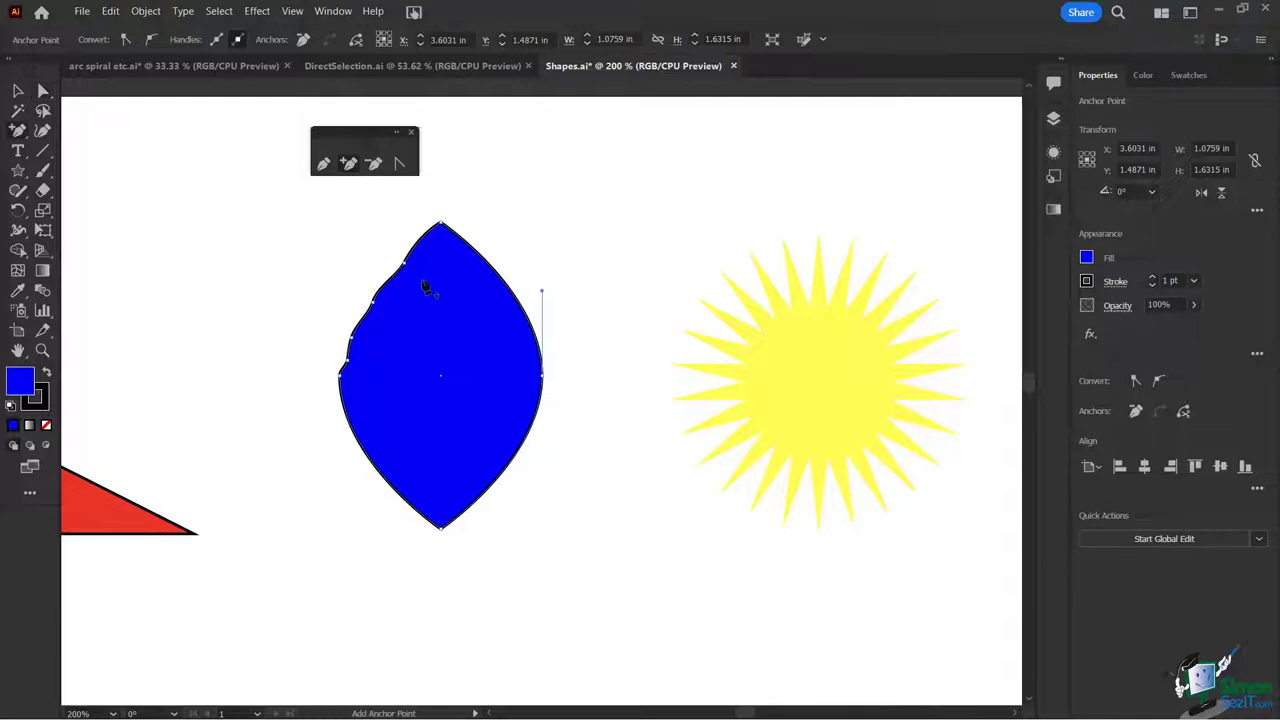
click(473, 247)
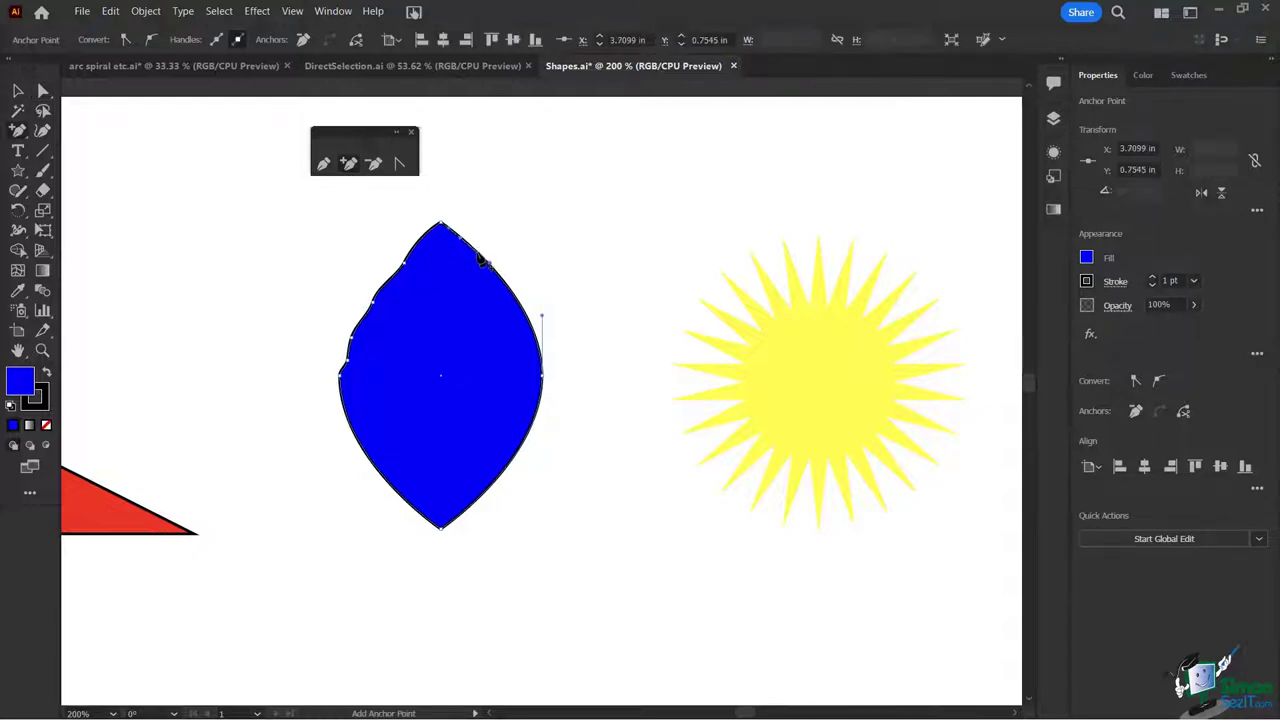
click(520, 306)
click(541, 362)
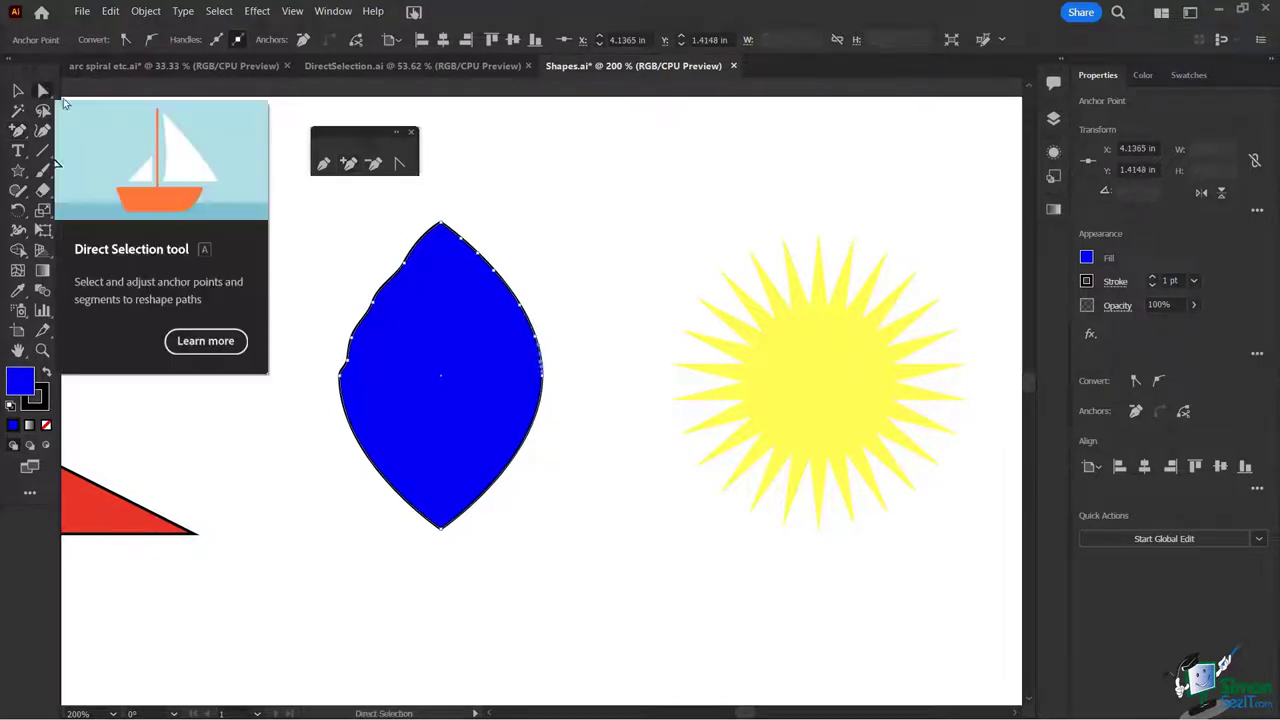
Step: Pull the upper-right anchor inward and push right-edge segments and anchors outward into a wavy, notched edge
click(43, 90)
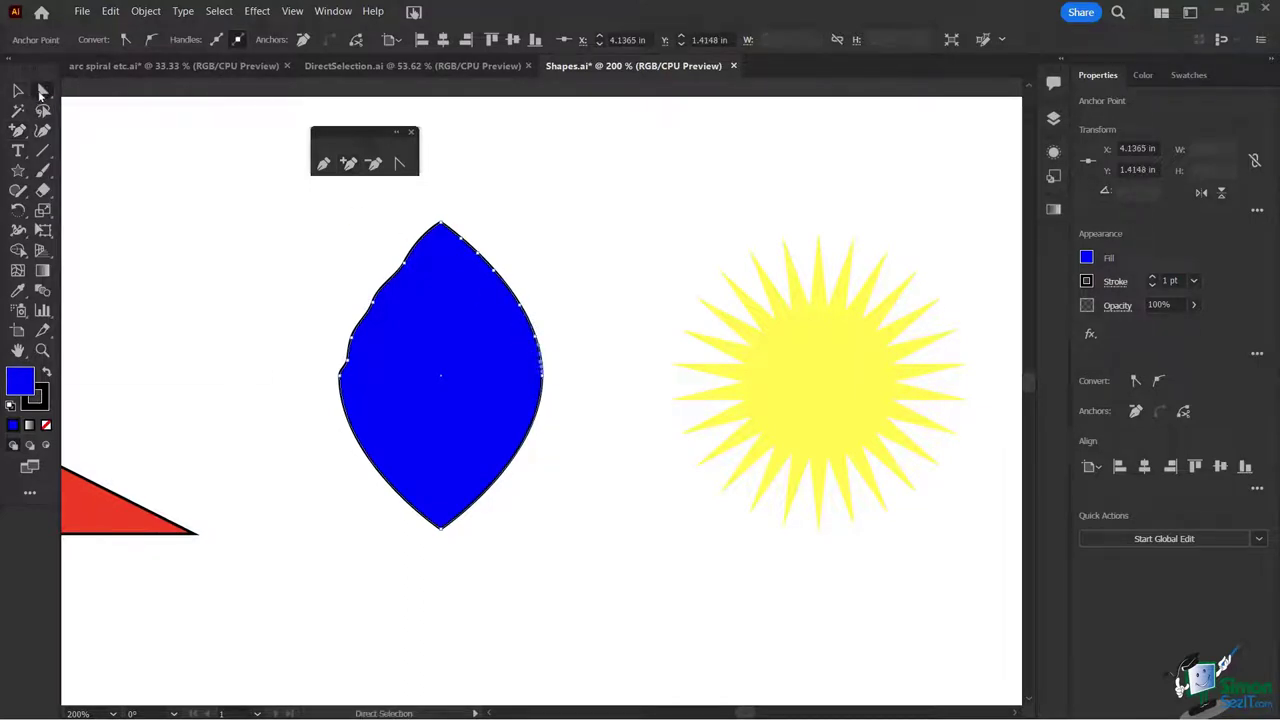
click(477, 258)
drag(477, 260, 457, 249)
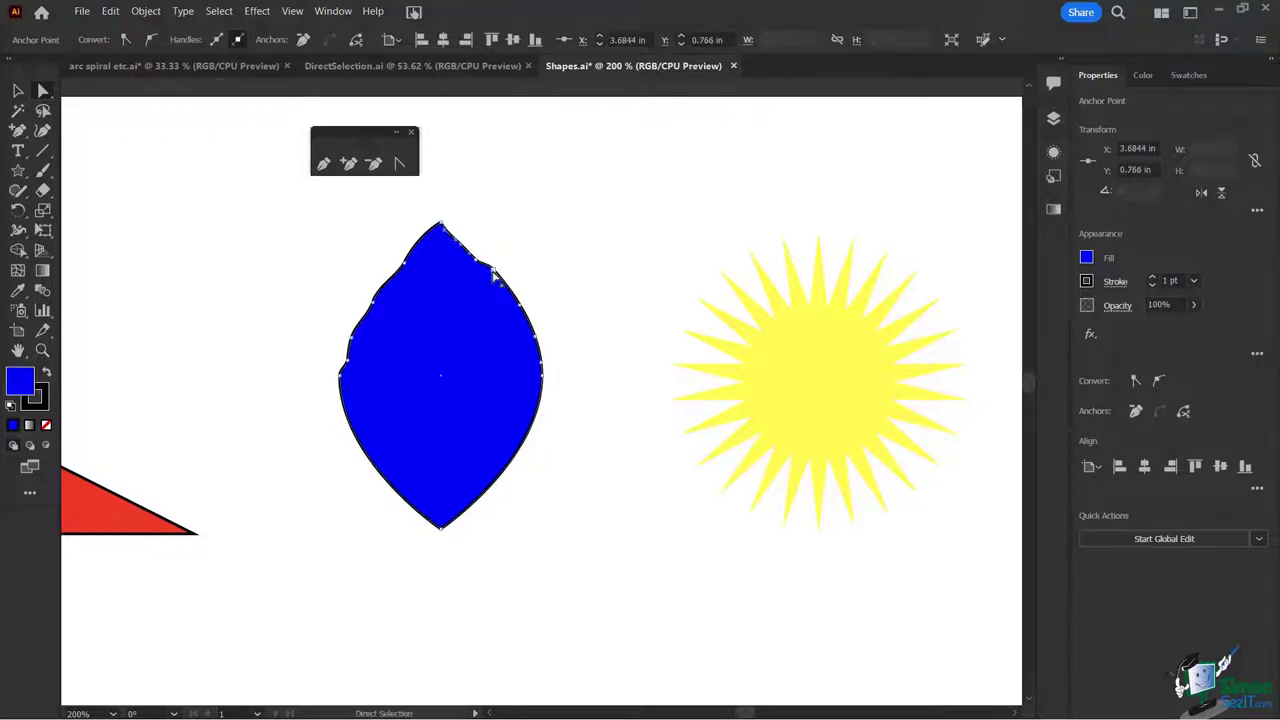
drag(522, 308, 540, 342)
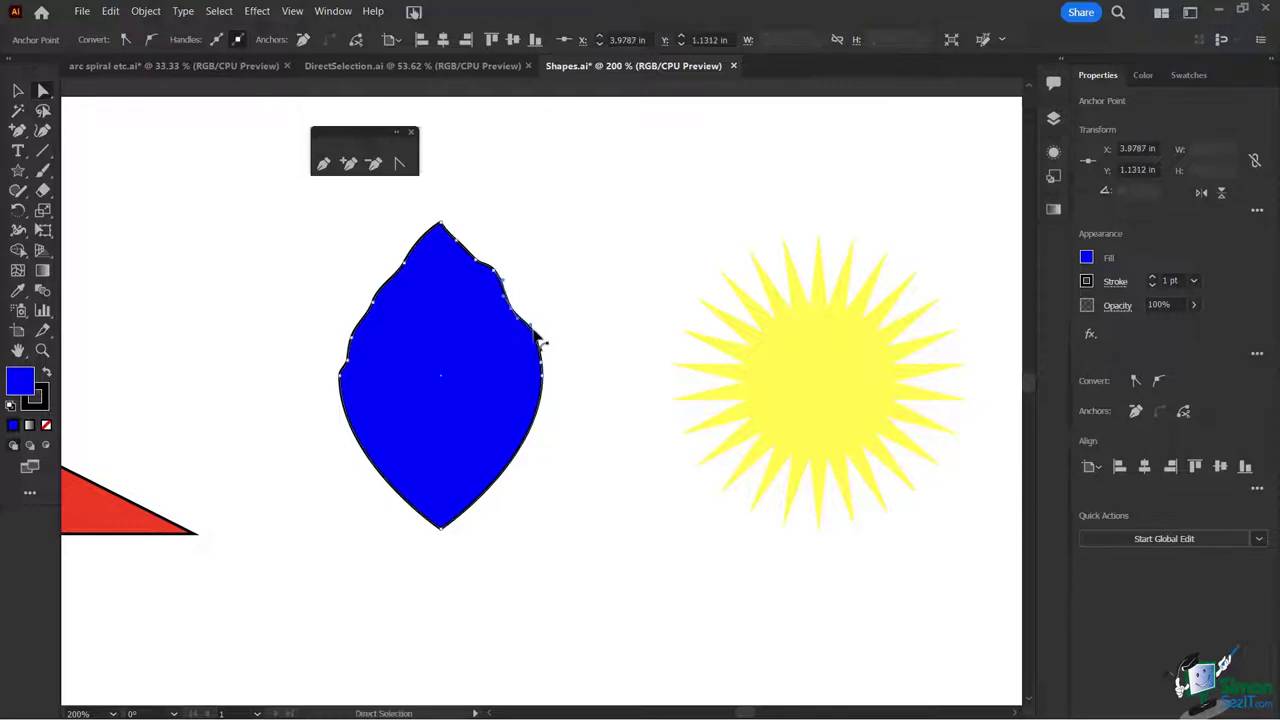
click(540, 348)
click(542, 348)
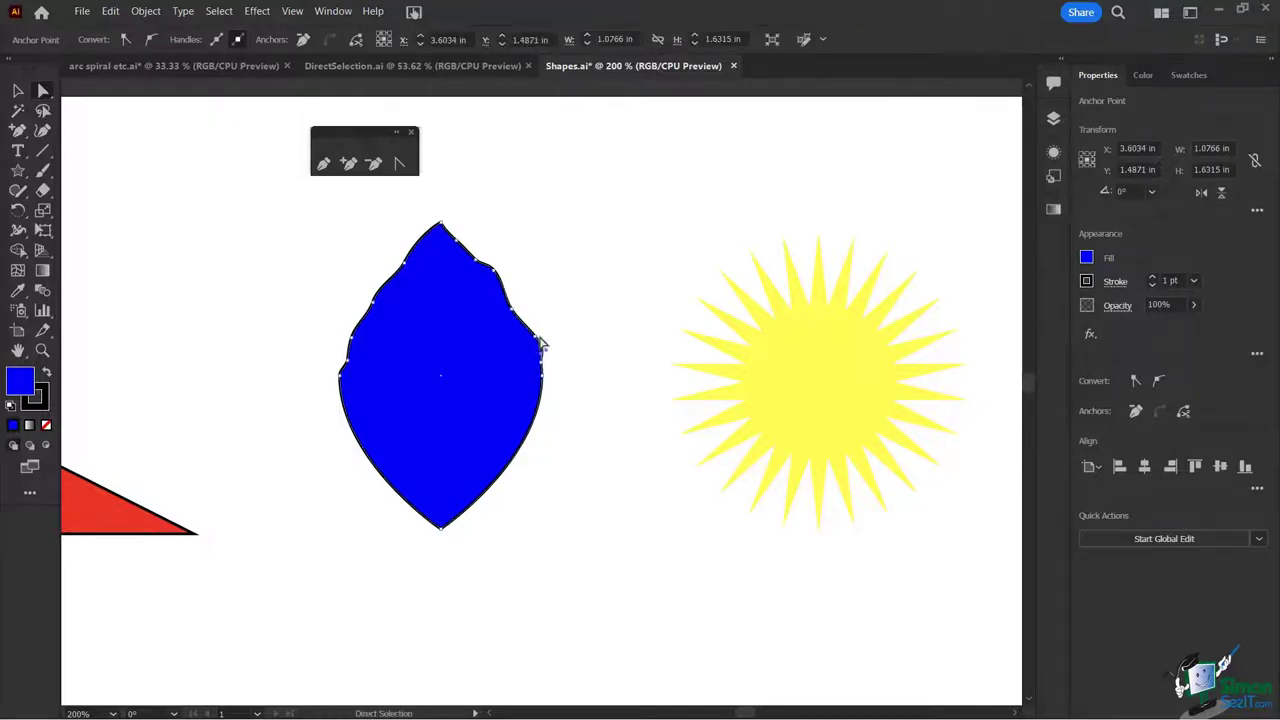
click(530, 338)
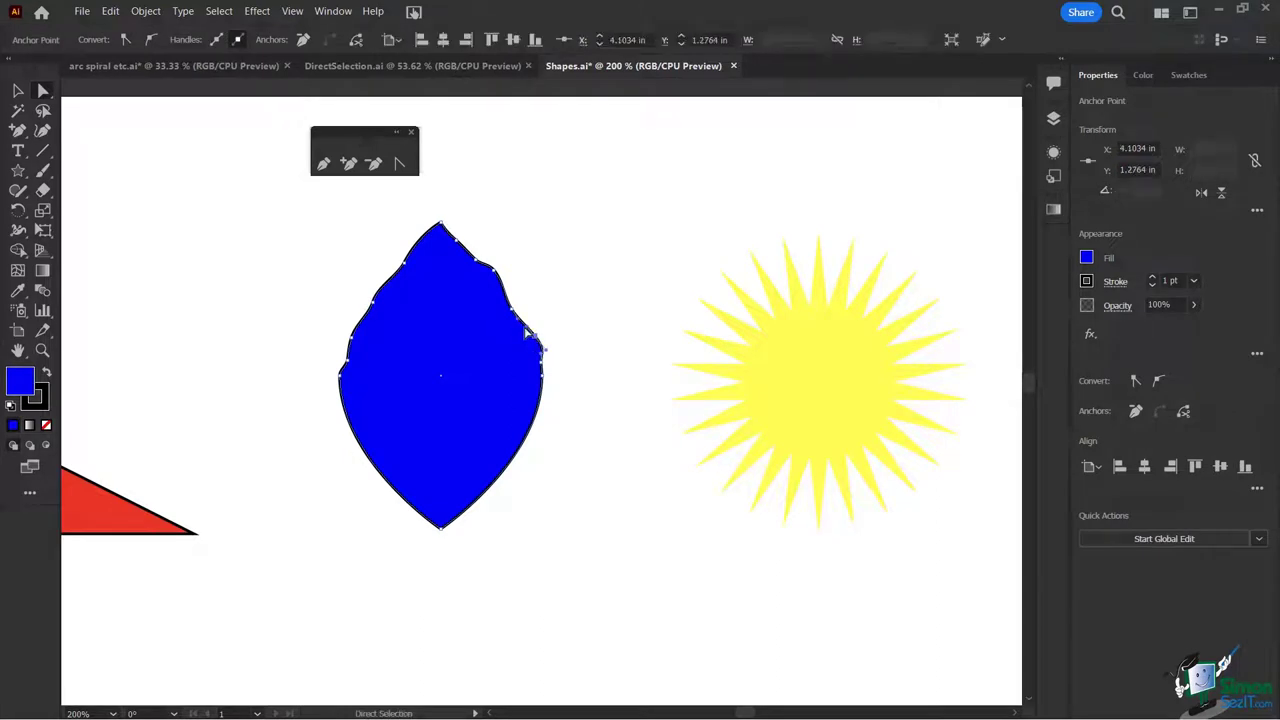
drag(530, 338, 527, 337)
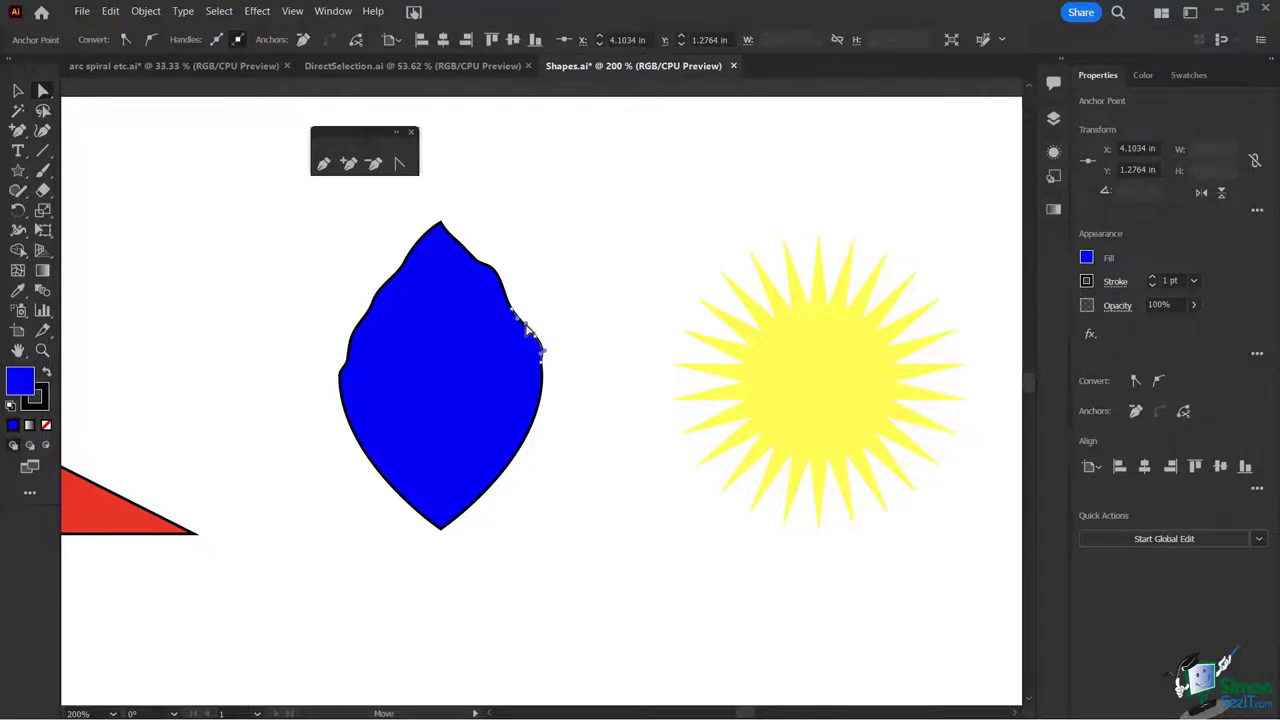
drag(527, 330, 543, 357)
click(480, 369)
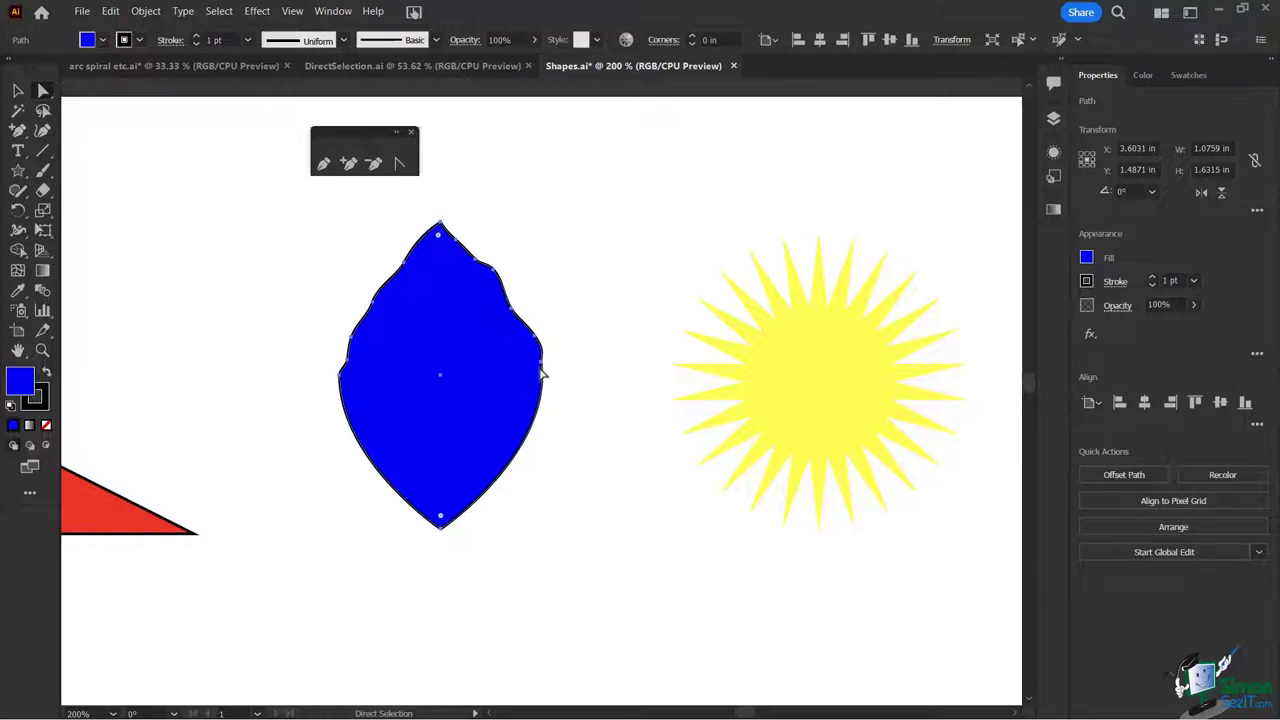
Step: Delete the three added anchors on the blue lens's upper-right edge so it is smooth again
click(371, 165)
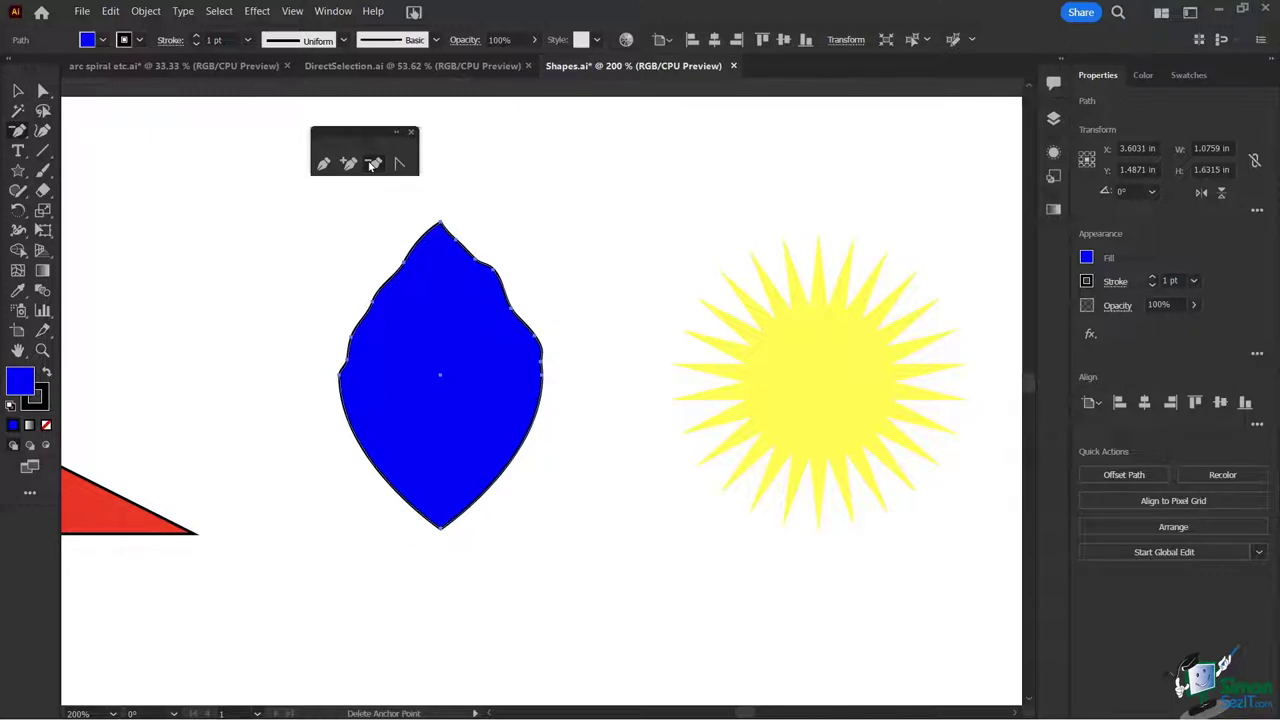
click(541, 370)
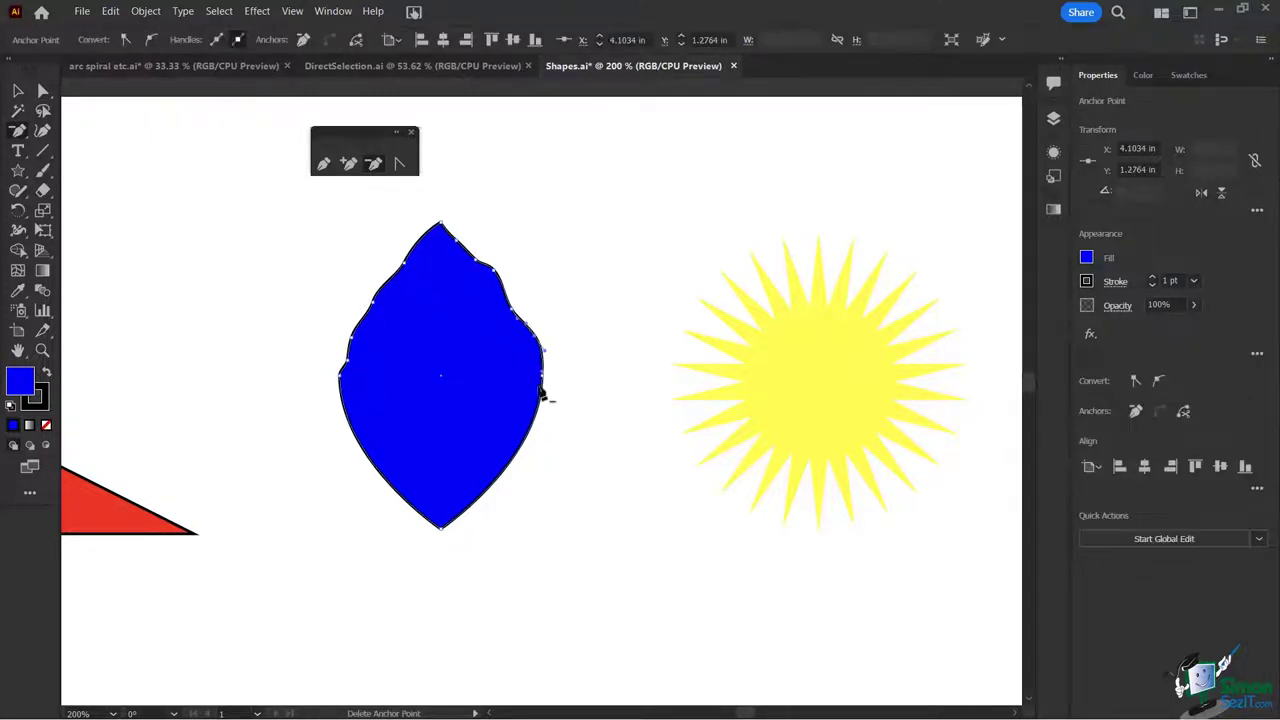
click(511, 313)
click(458, 246)
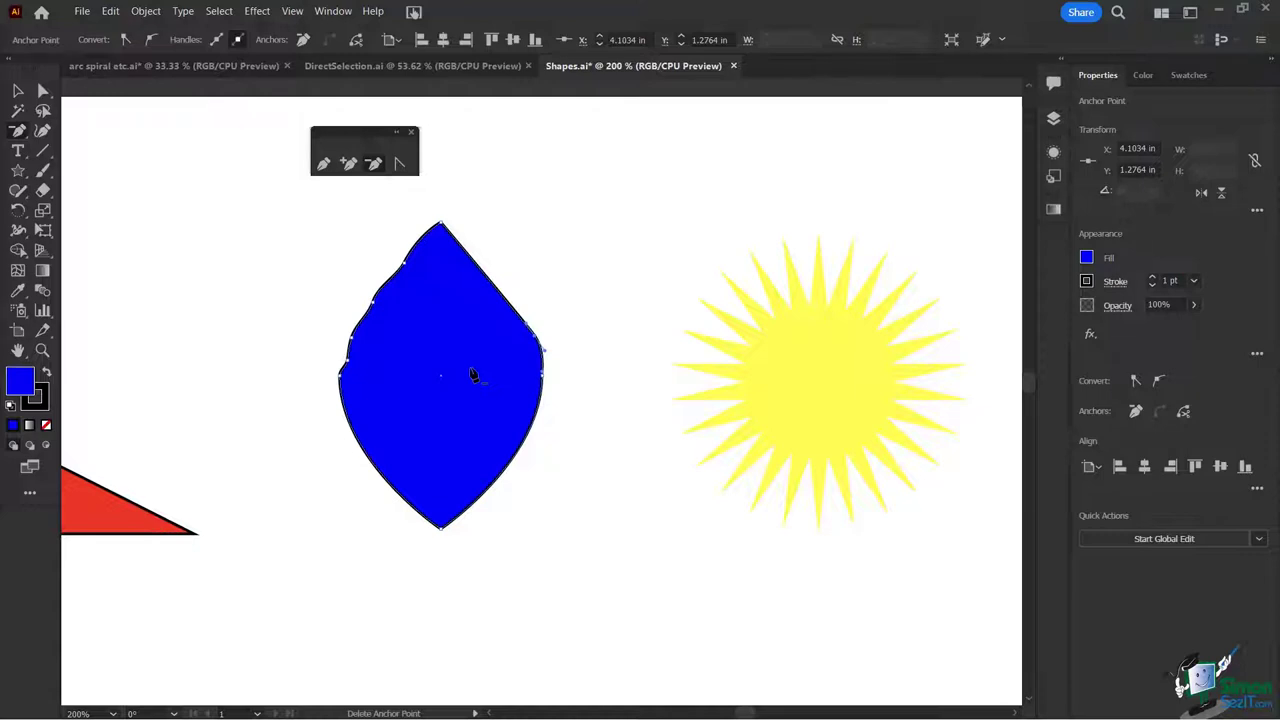
Step: In DirectSelection.ai, drag anchors of the banner's left ribbon tail to reshape it
click(385, 65)
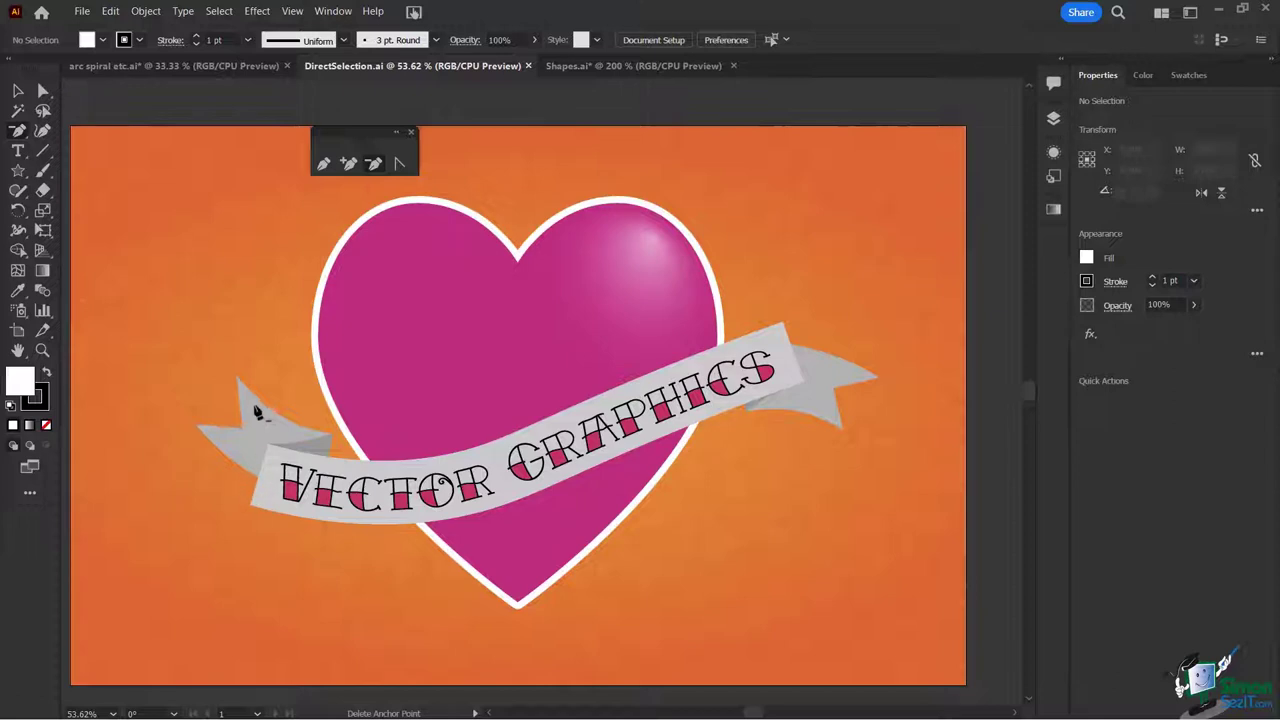
click(42, 91)
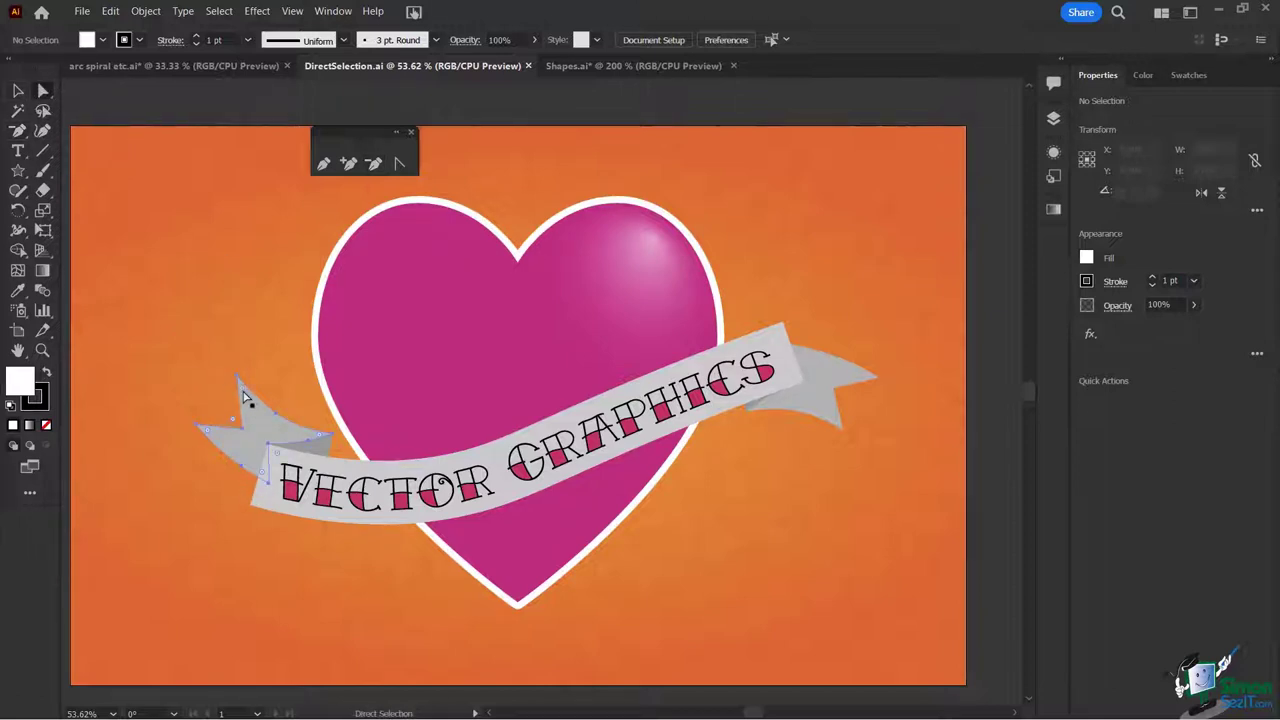
click(208, 424)
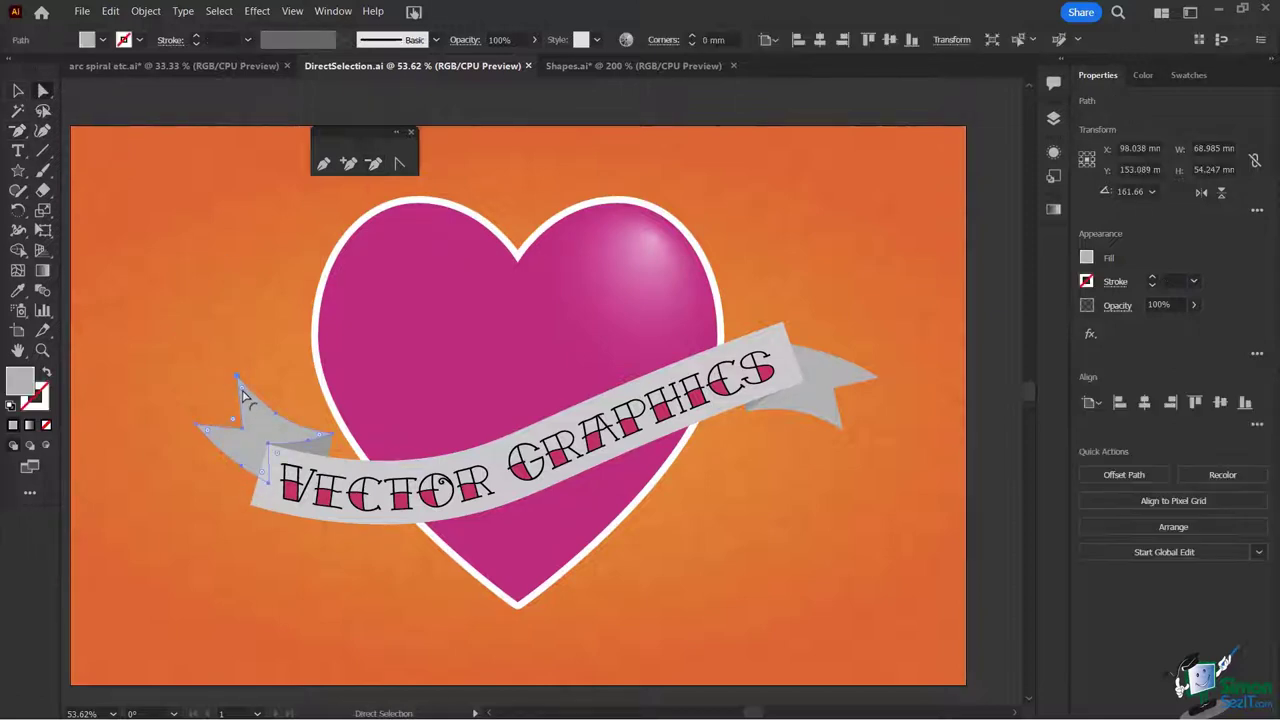
click(242, 471)
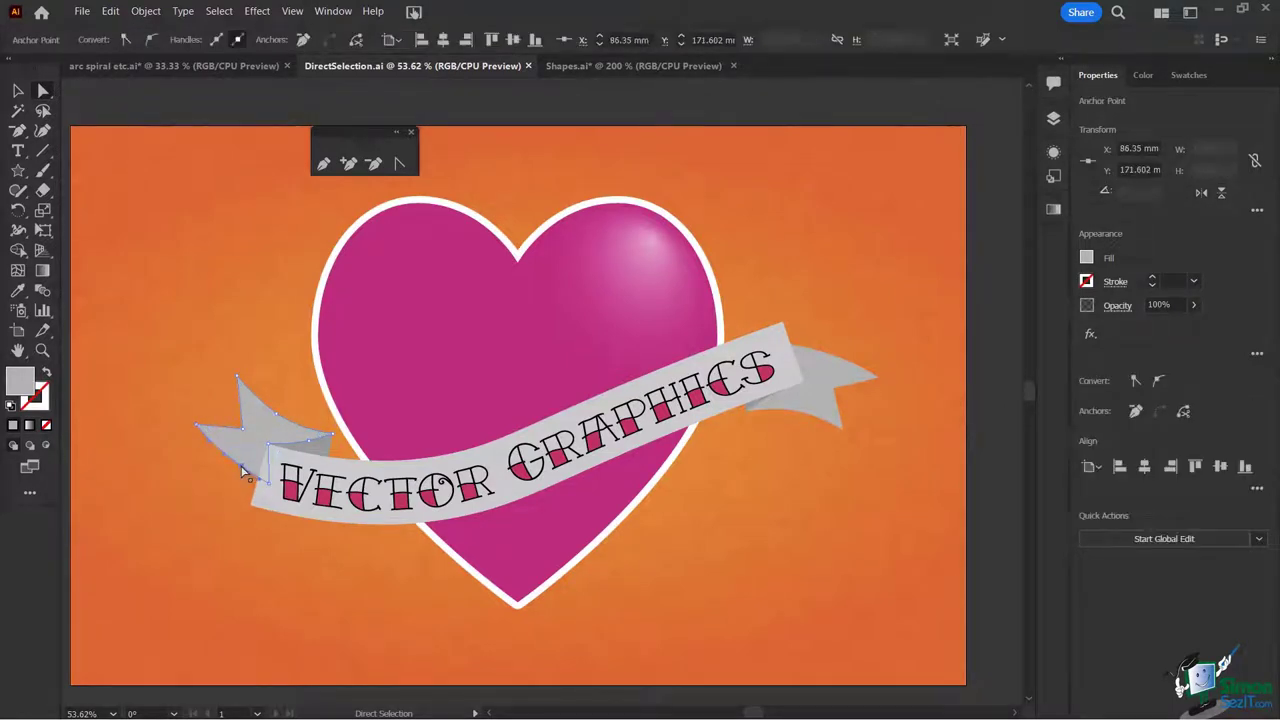
drag(242, 471, 262, 442)
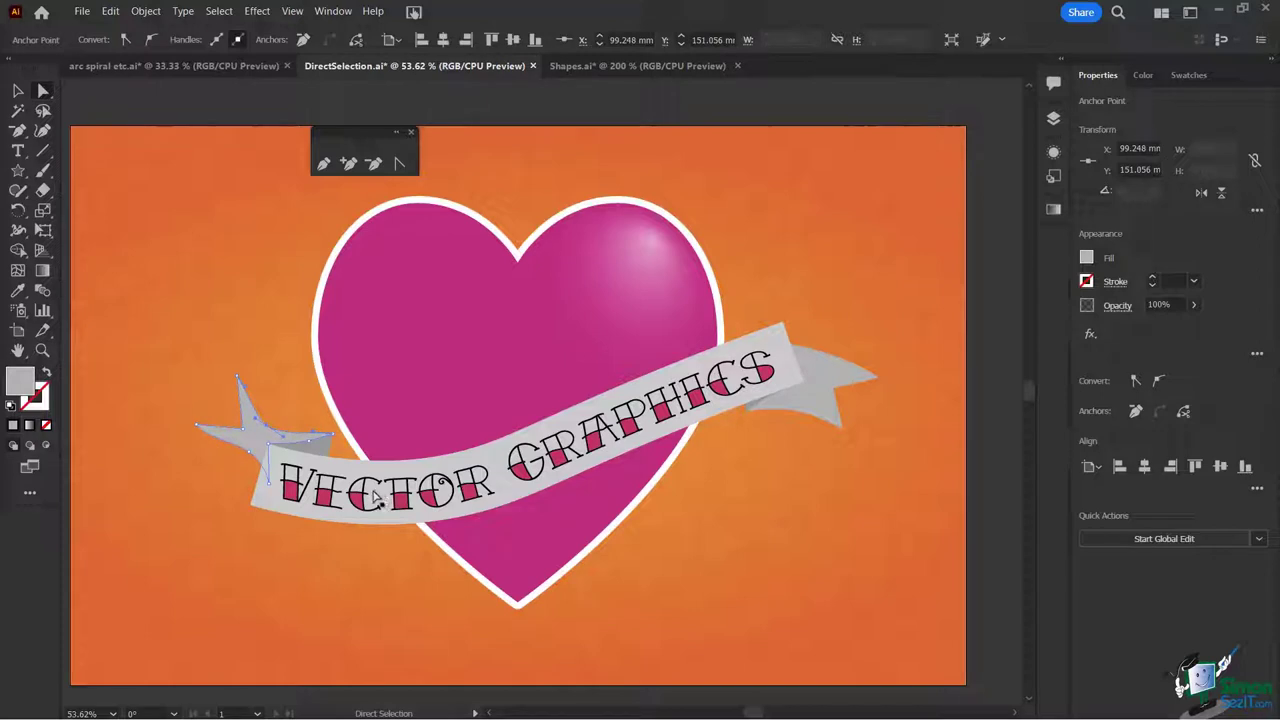
click(264, 506)
click(261, 476)
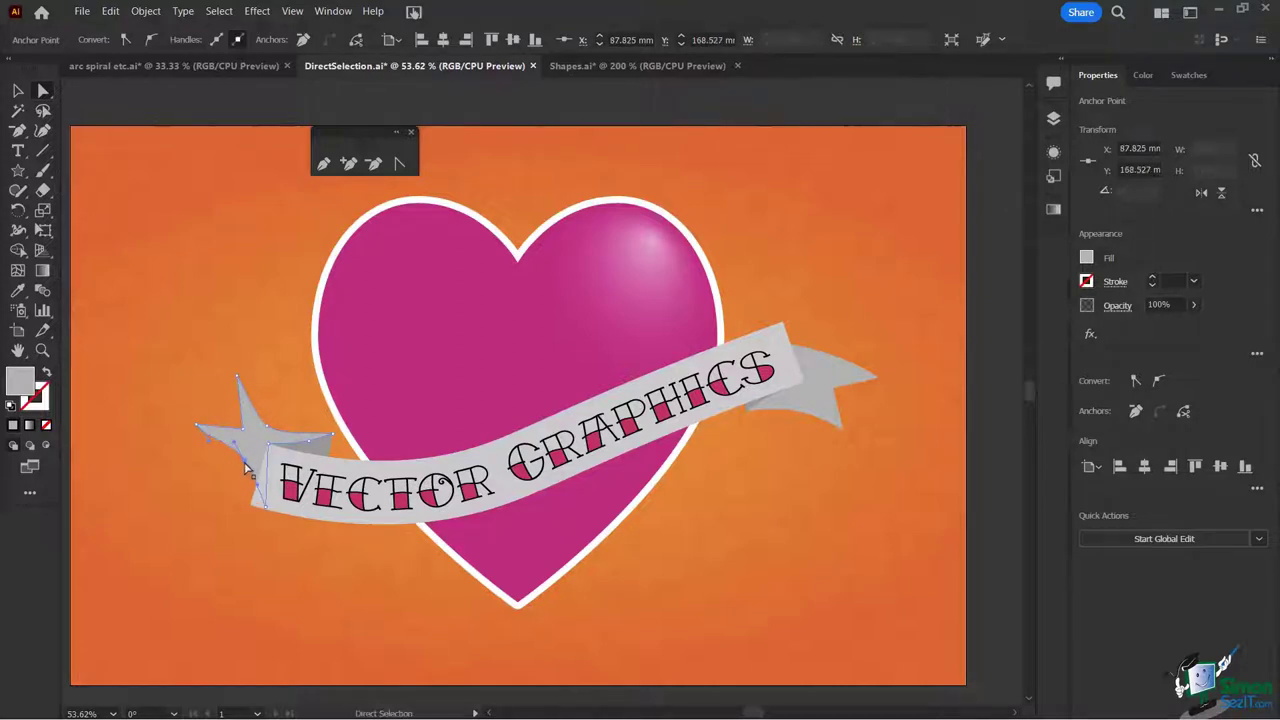
drag(244, 463, 238, 485)
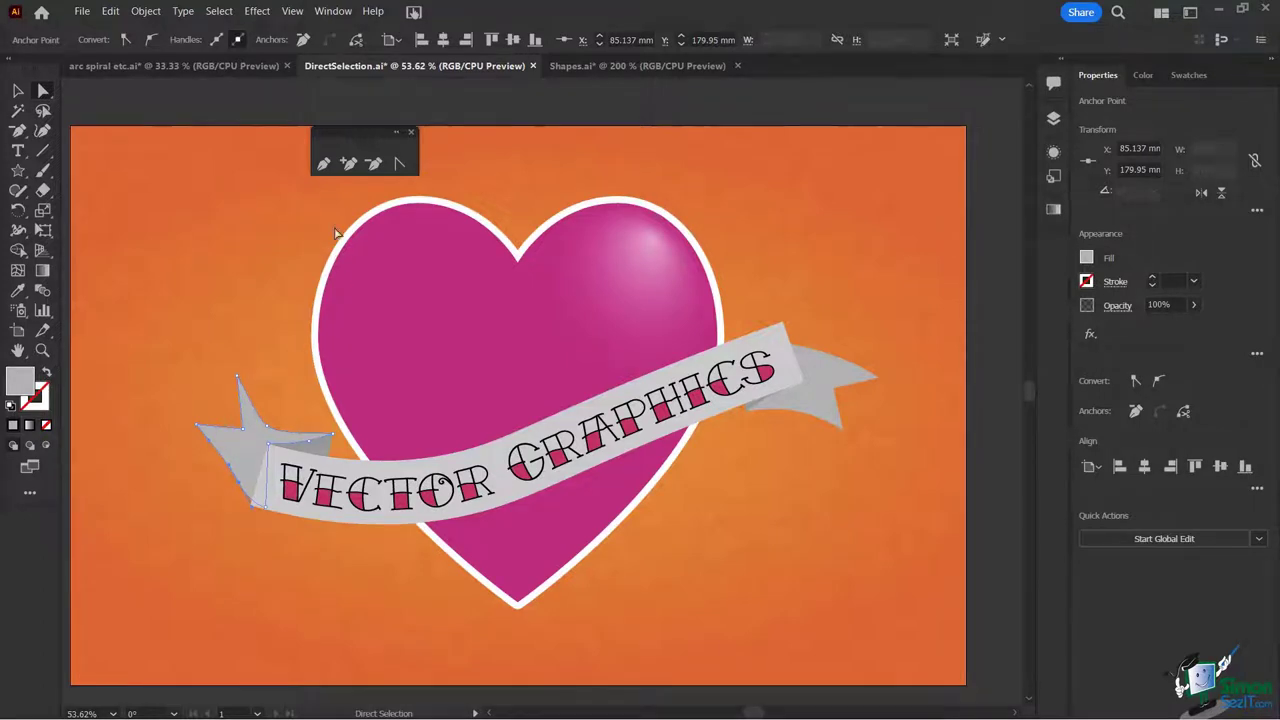
Step: Add an anchor on the banner's upper-left edge and drag it to reshape the end
click(349, 166)
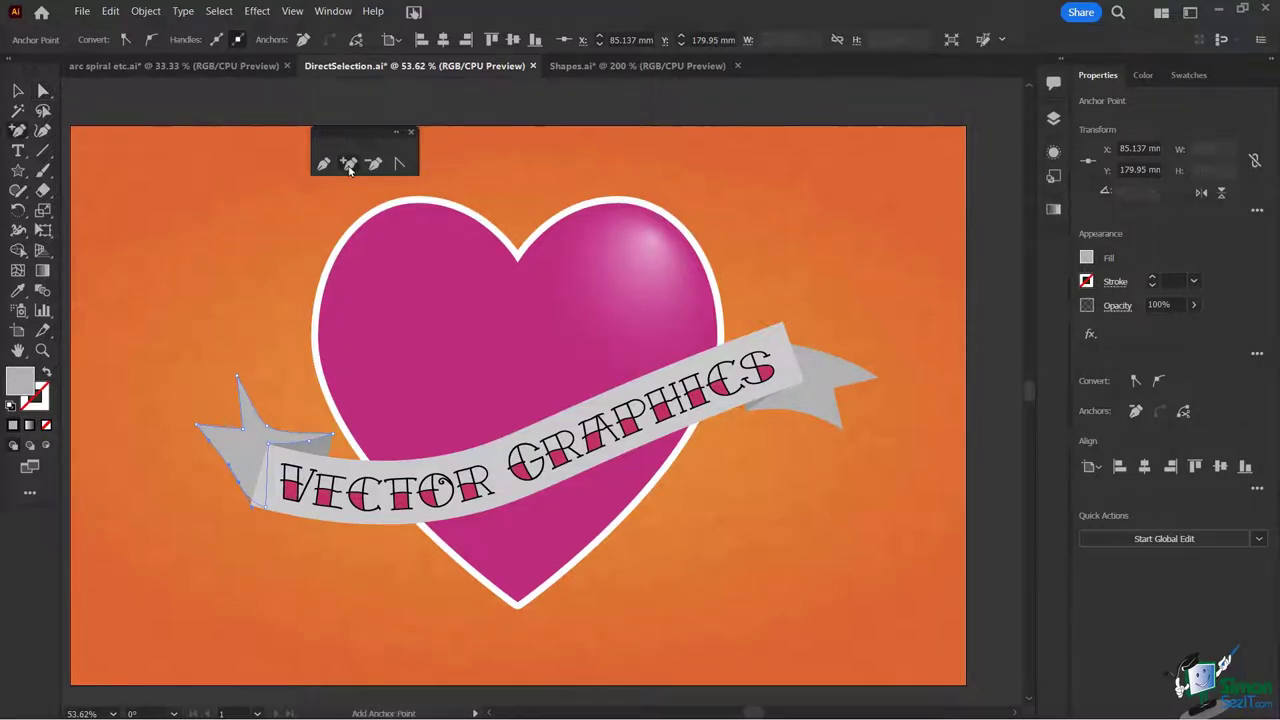
click(298, 438)
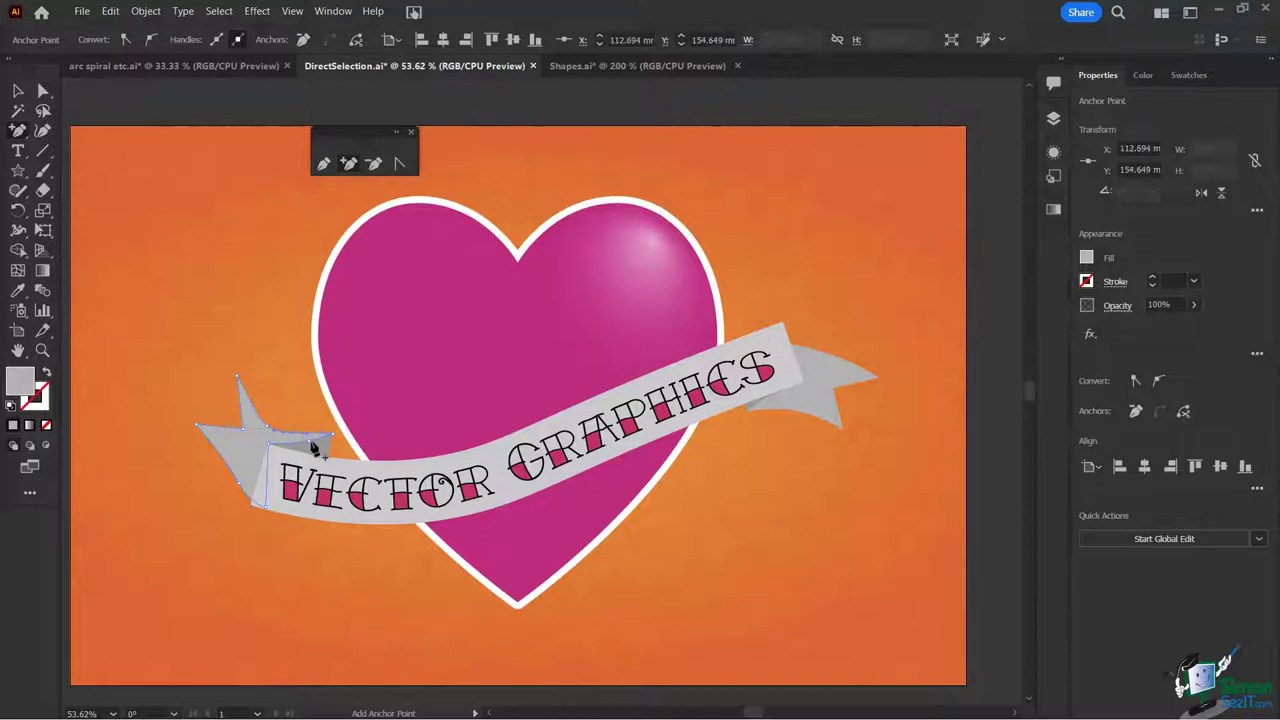
click(43, 92)
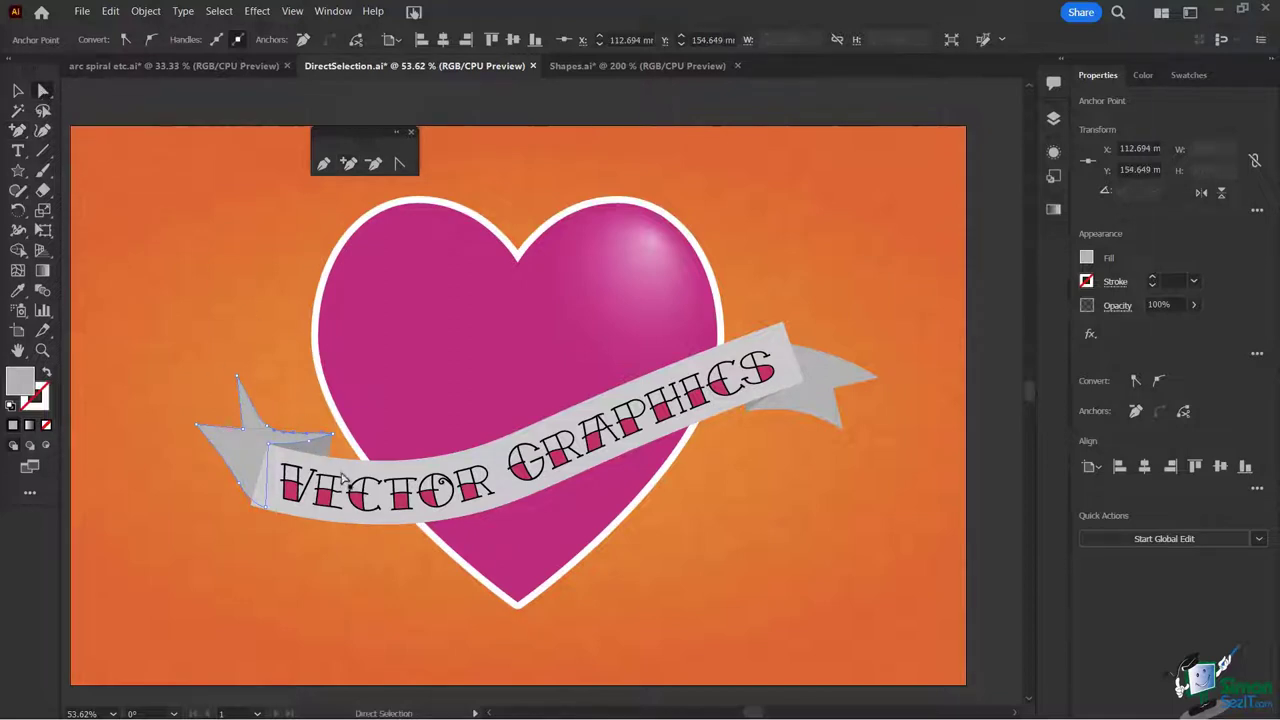
drag(295, 438, 287, 448)
Step: Add an anchor on the tail's left edge, pull it down, and adjust its curve
key(plus)
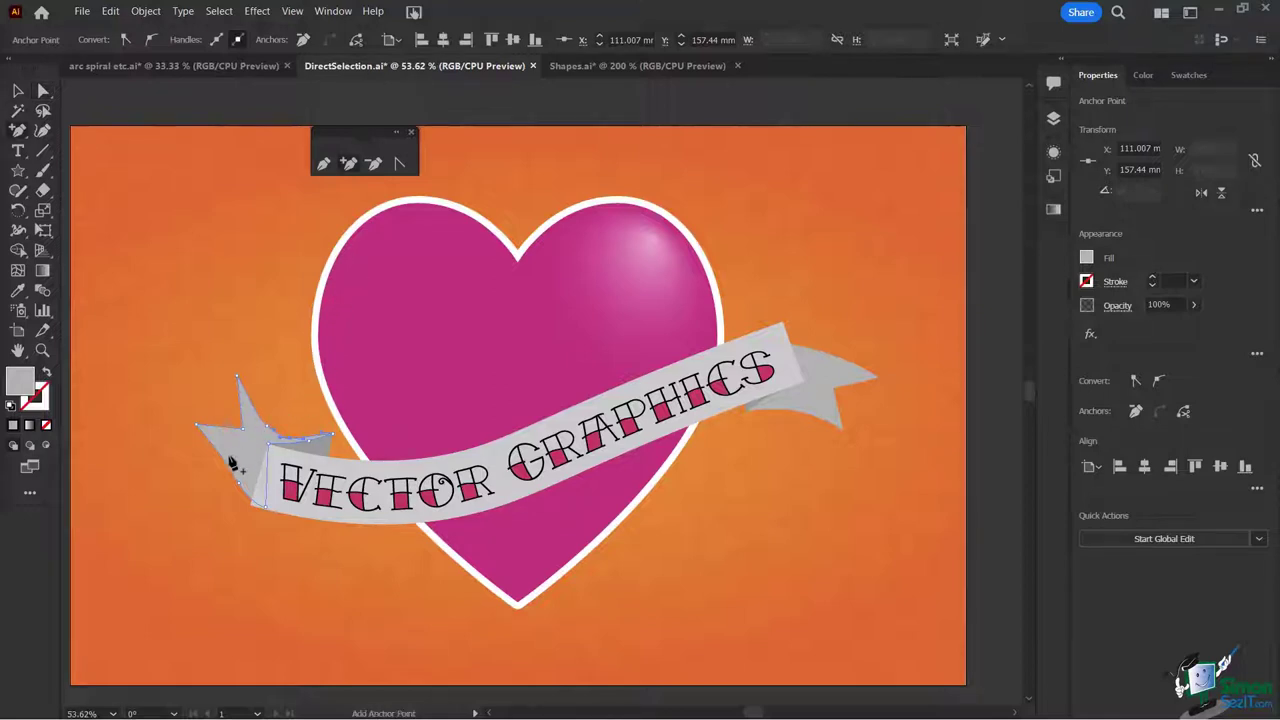
click(224, 463)
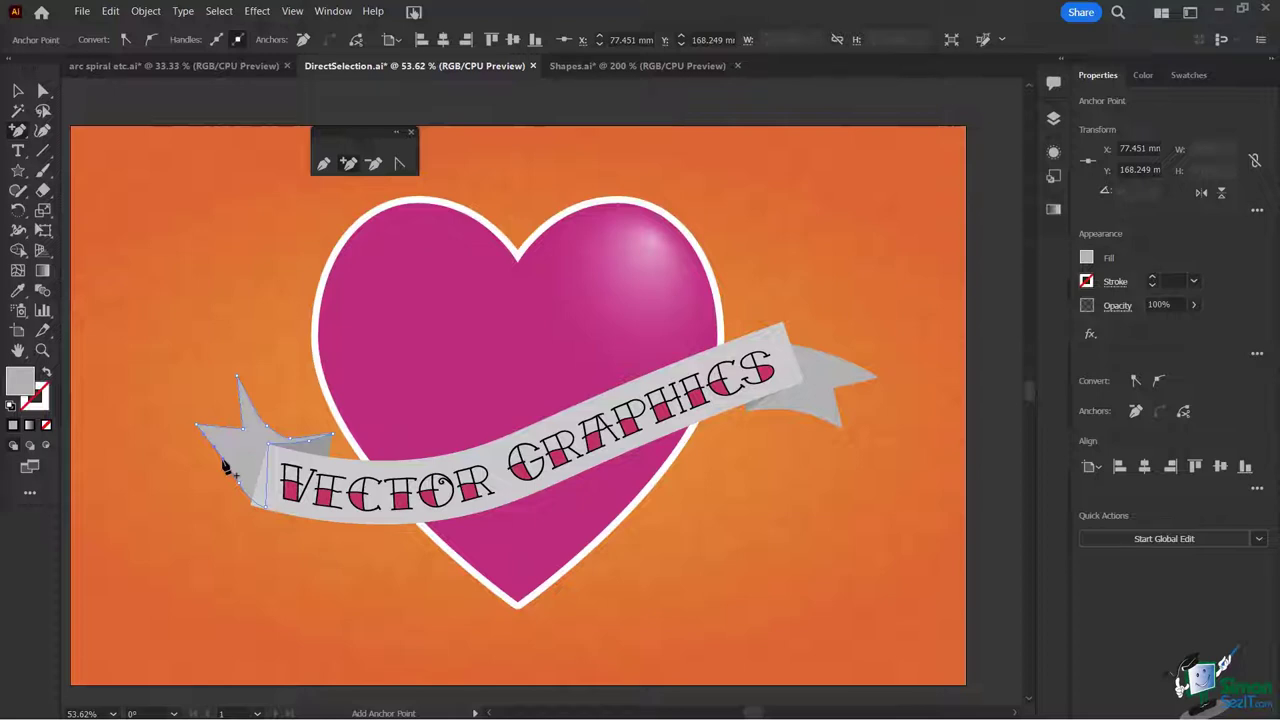
key(ctrl)
key(ctrl)
key(ctrl)
drag(224, 465, 220, 510)
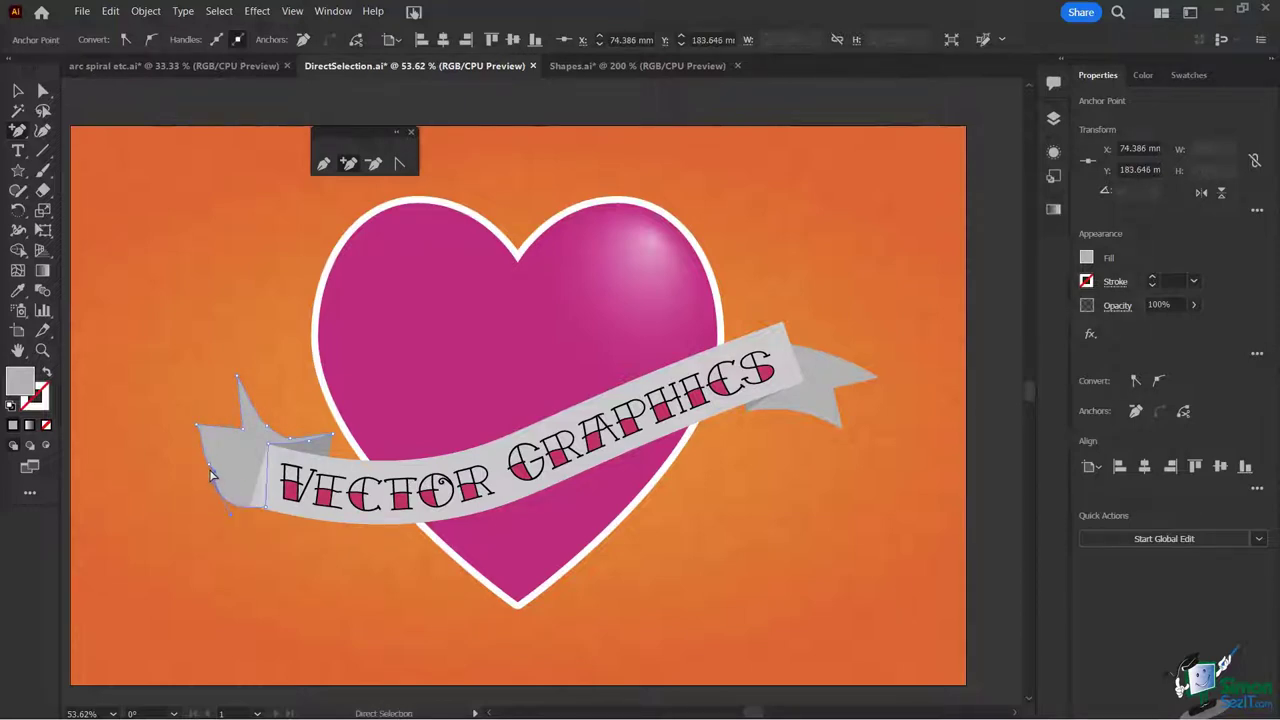
ctrl+click(205, 475)
drag(203, 472, 206, 470)
drag(205, 473, 210, 485)
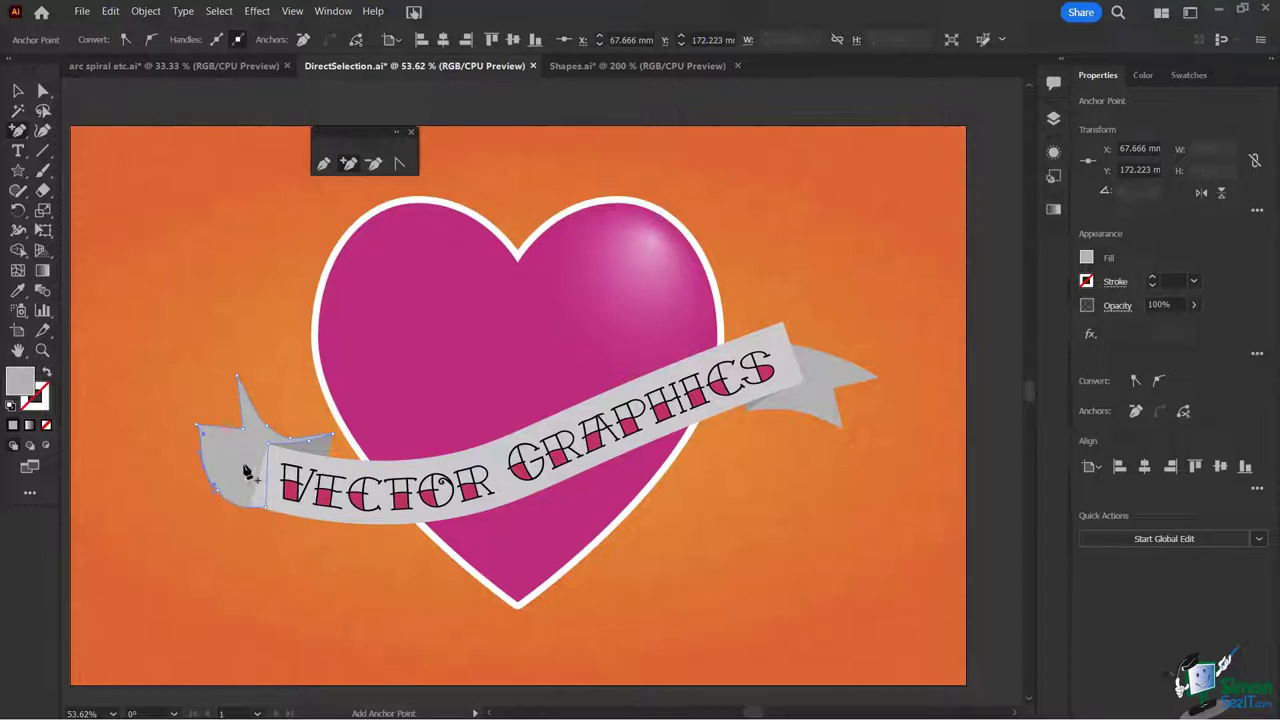
Step: Add a top-left anchor to deepen the notch, make a corner anchor smooth, then deselect
click(224, 436)
key(ctrl)
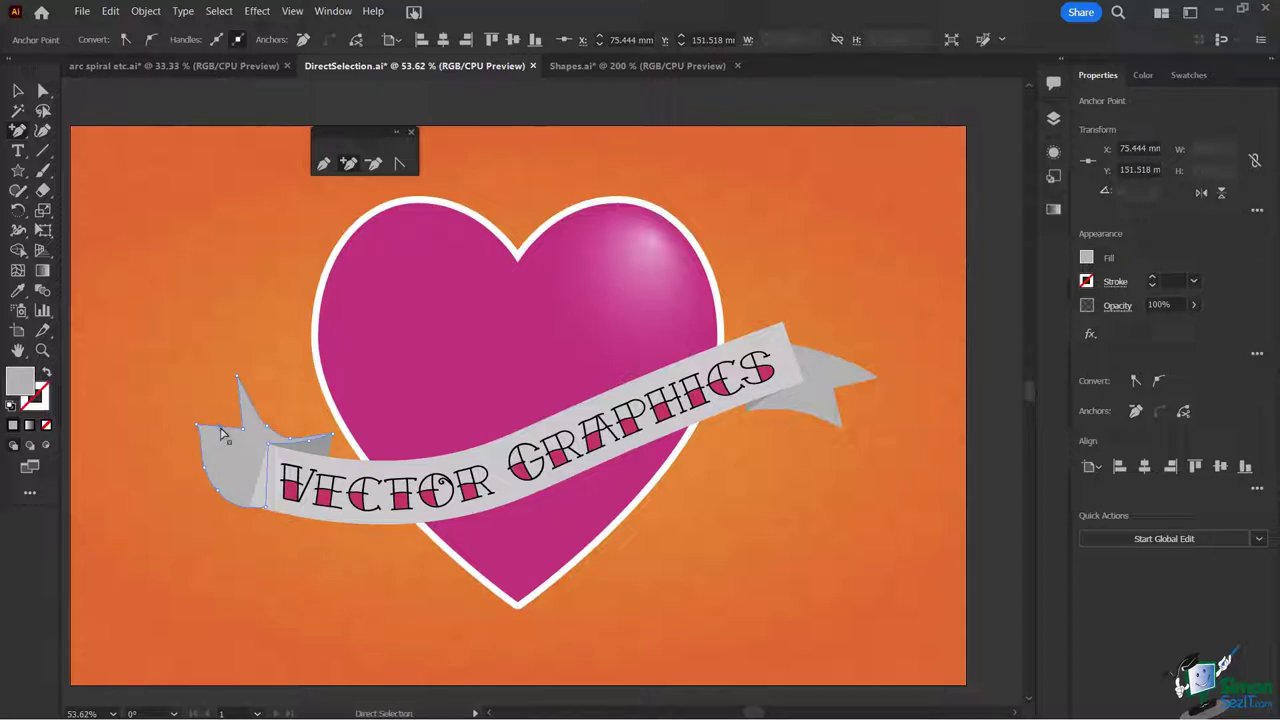
drag(224, 436, 222, 462)
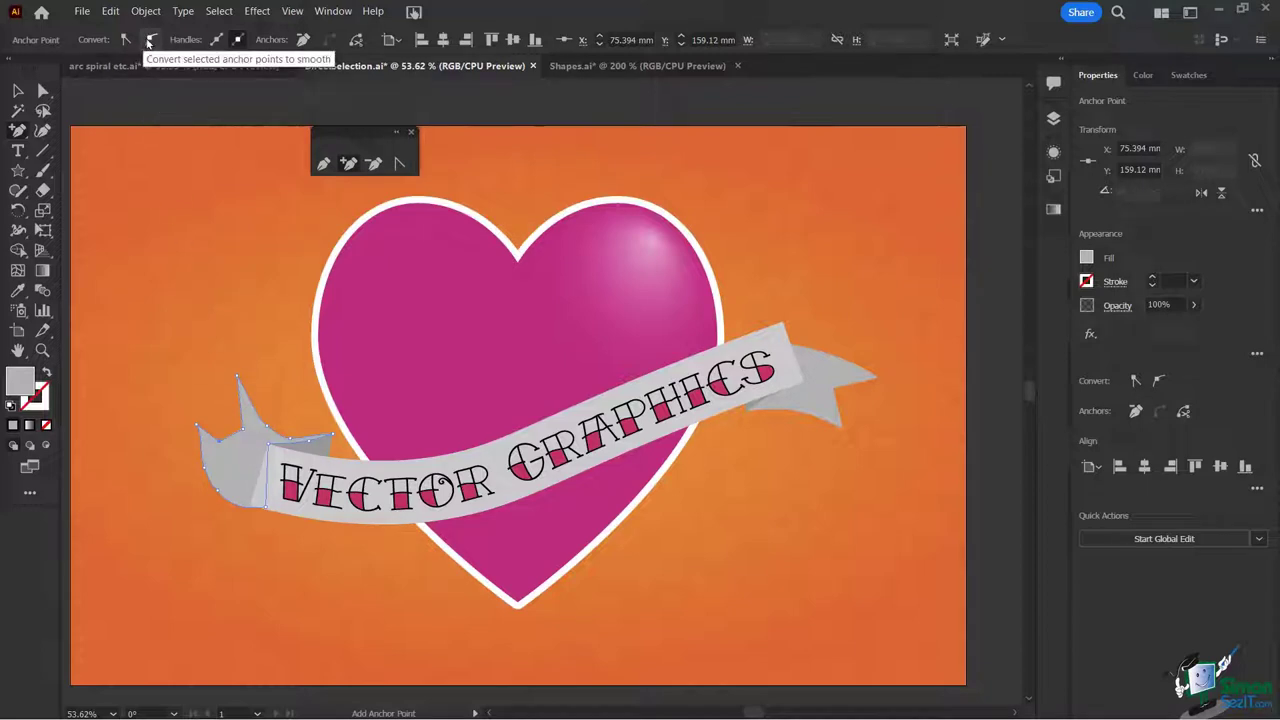
click(243, 432)
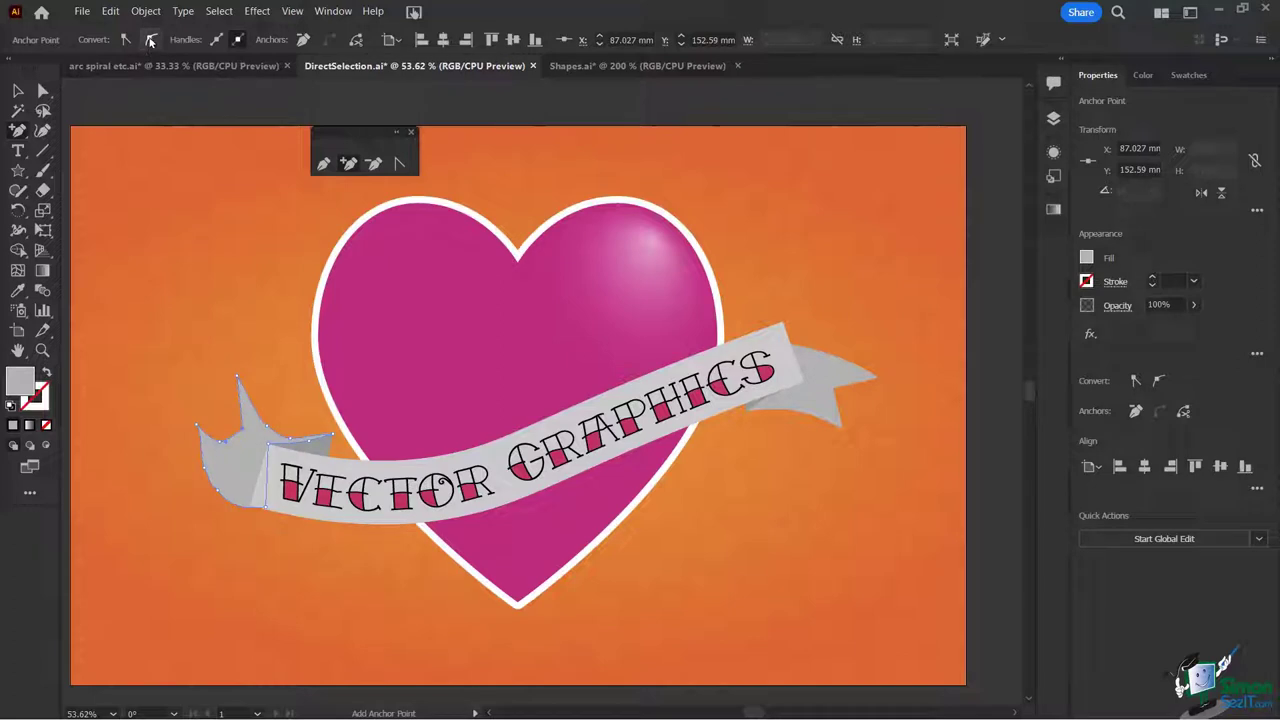
click(150, 40)
click(18, 92)
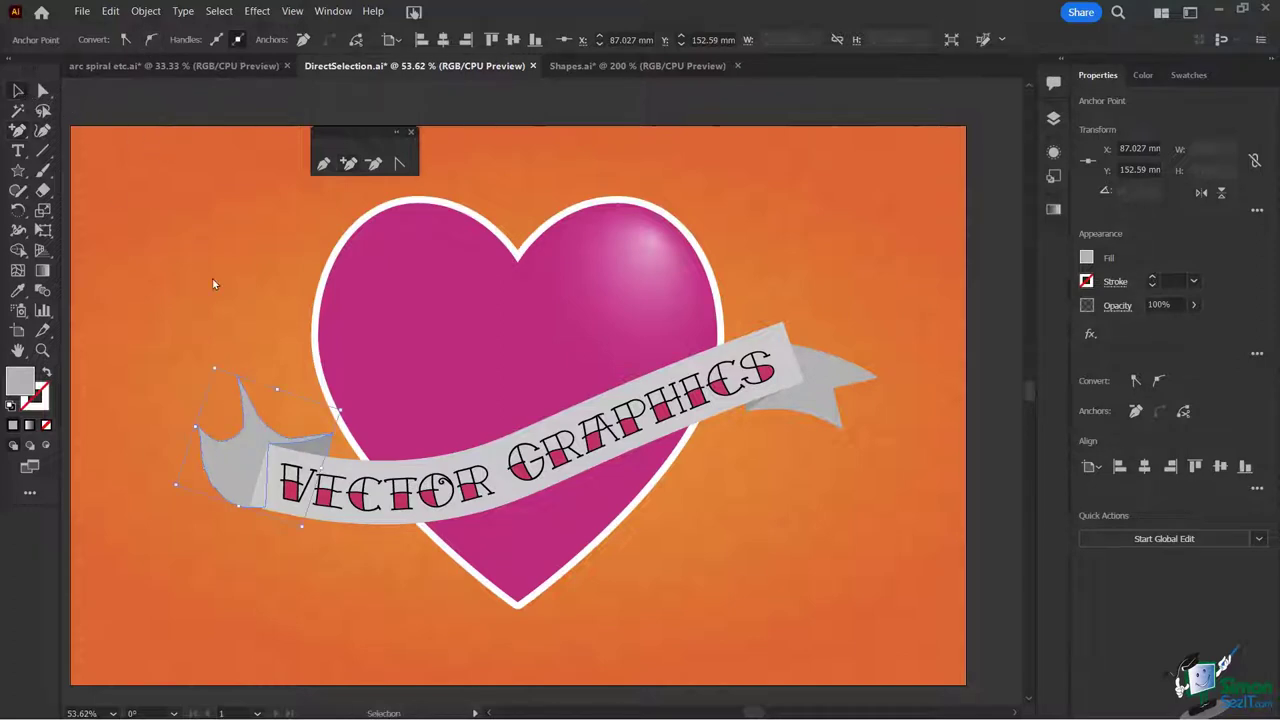
click(186, 283)
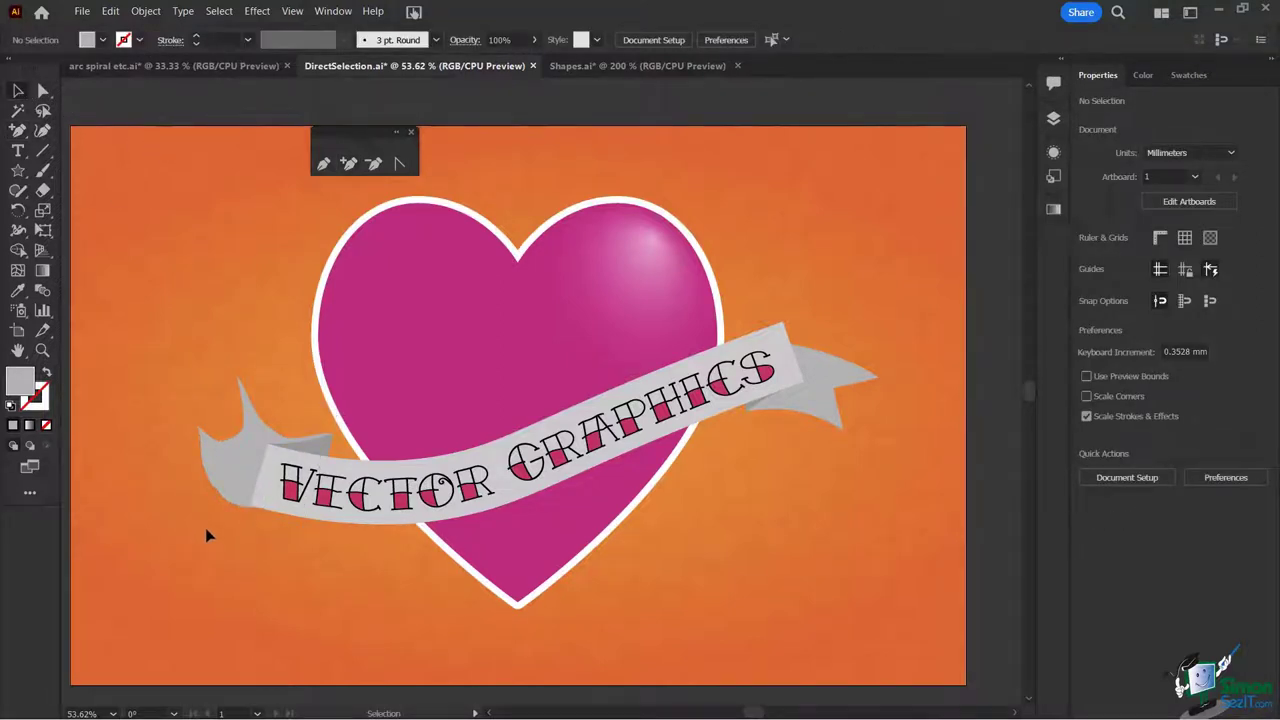
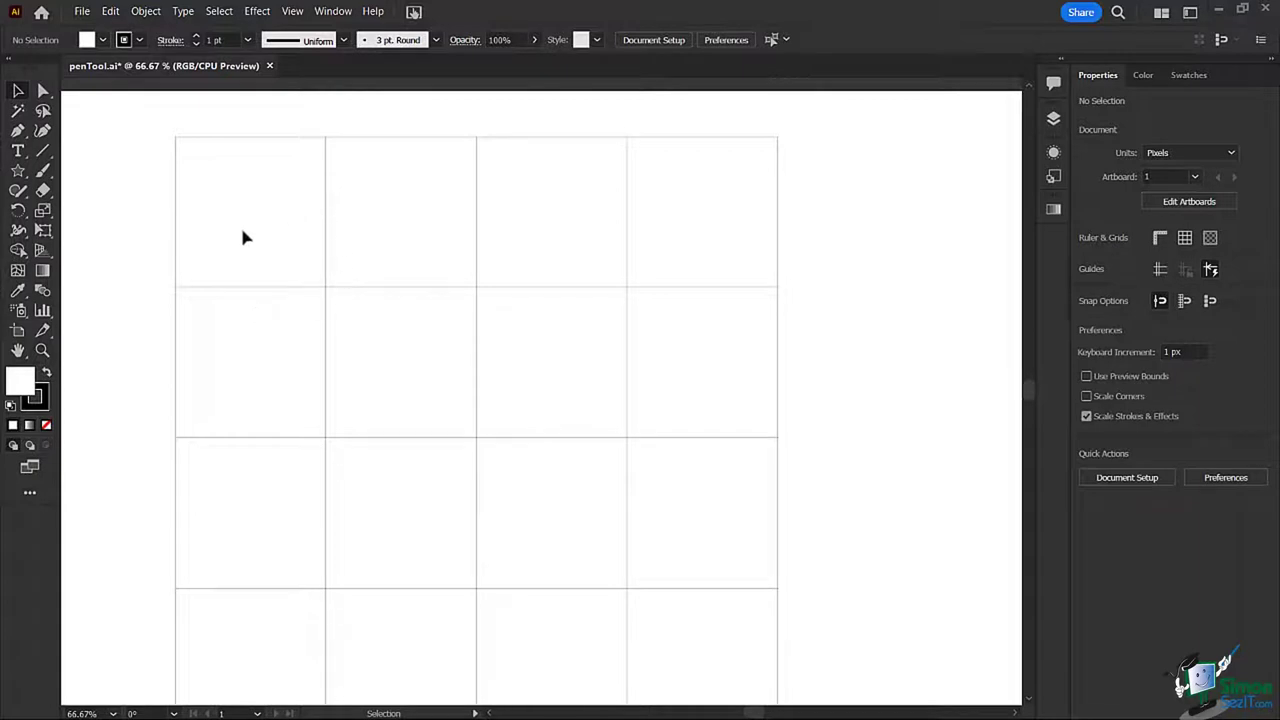
Step: Choose the Pen Tool from its flyout and set the fill to None
click(15, 131)
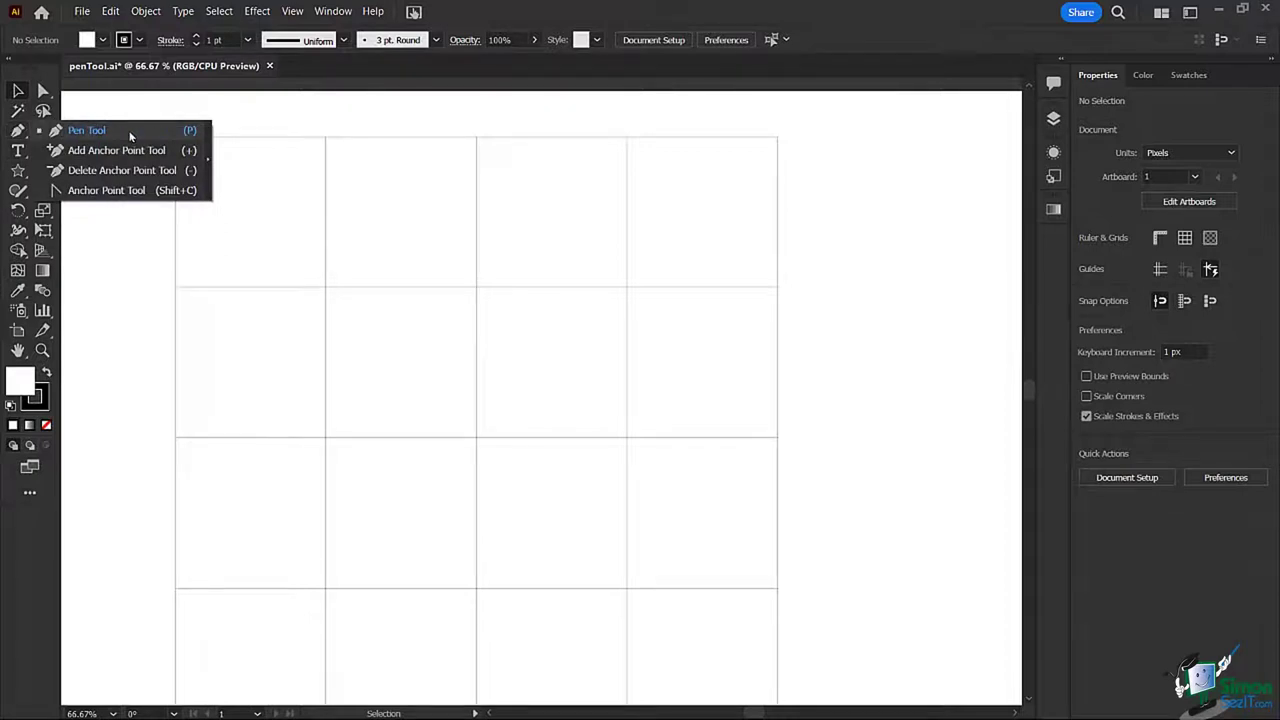
click(130, 133)
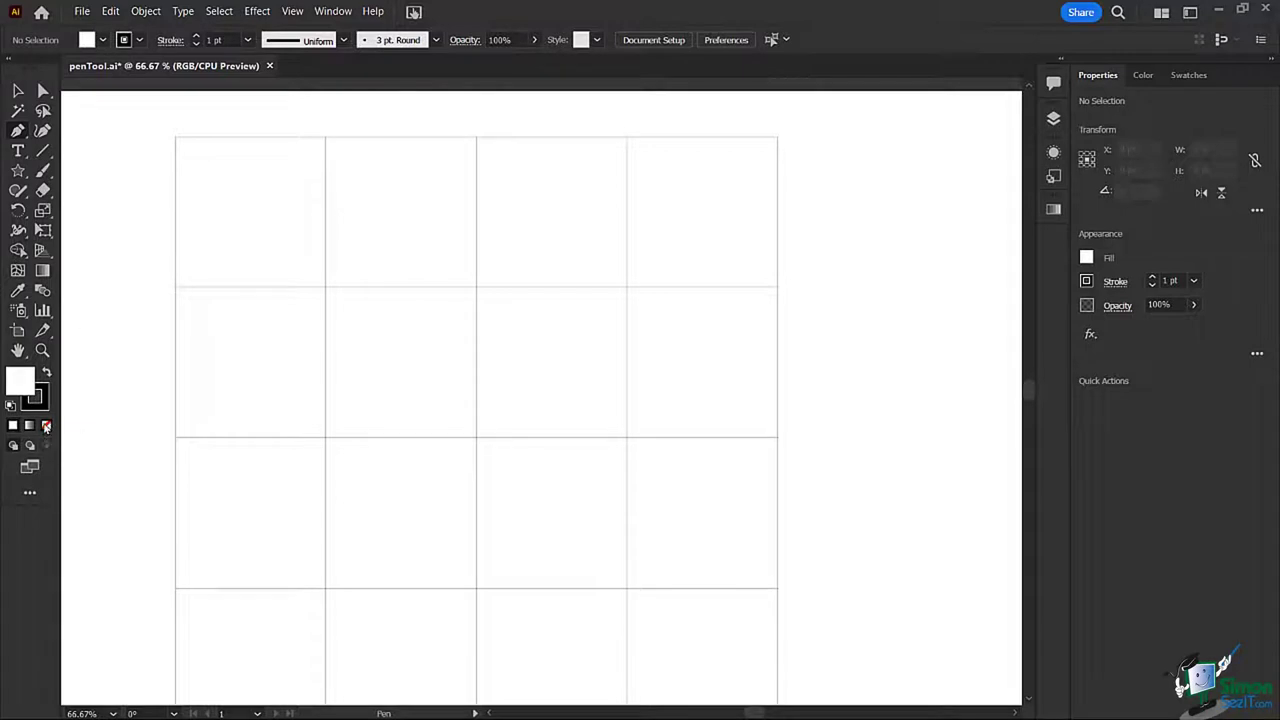
click(46, 426)
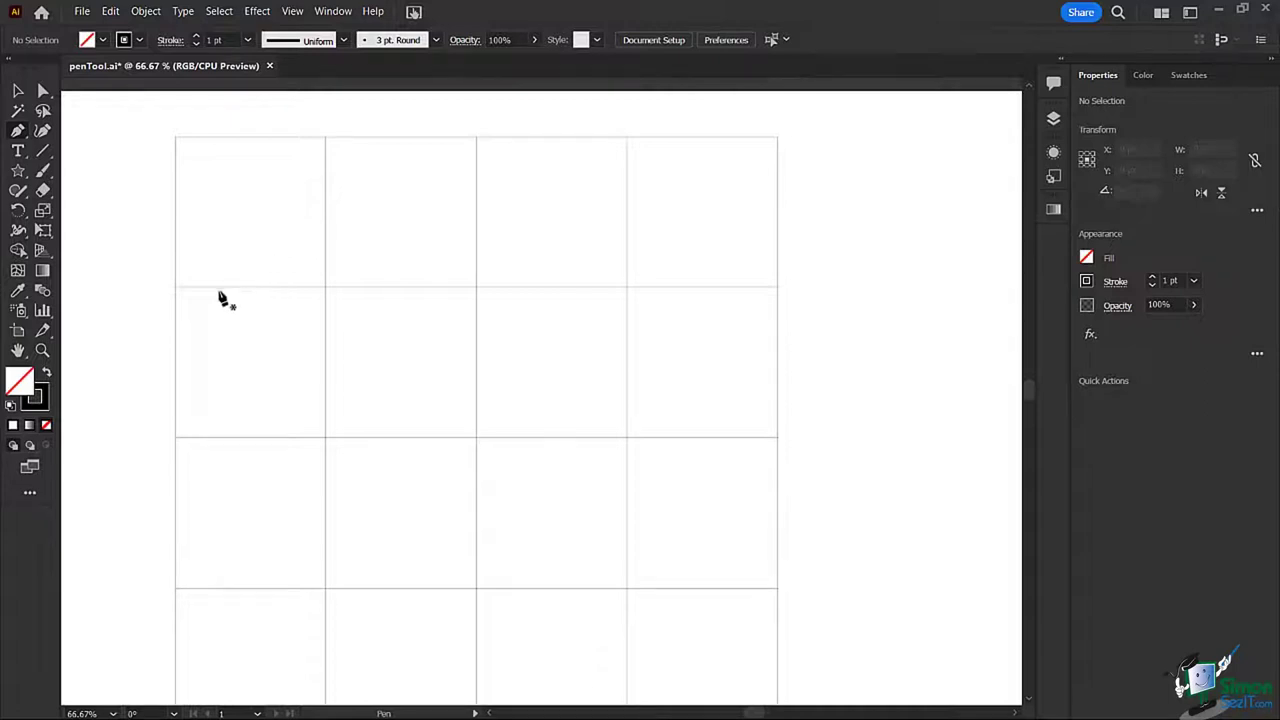
Step: Place anchors from the left grid corner over the first peak and zigzag up to the second summit
click(176, 289)
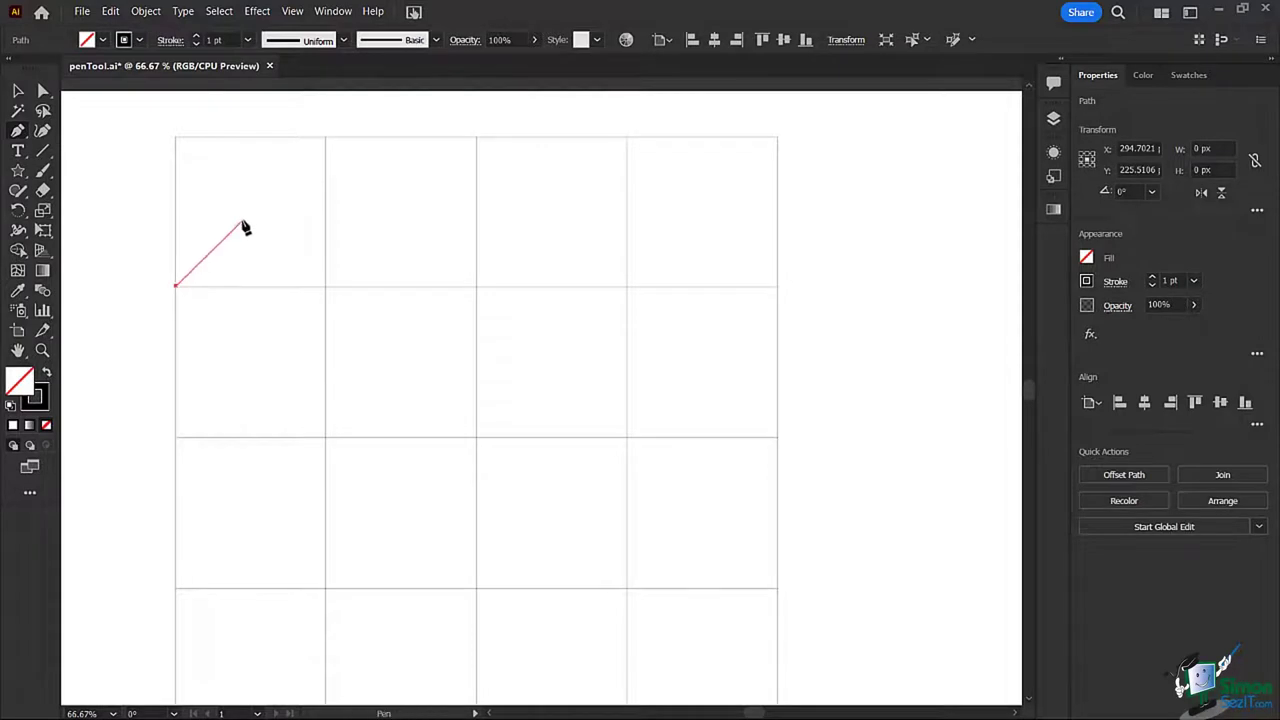
click(324, 138)
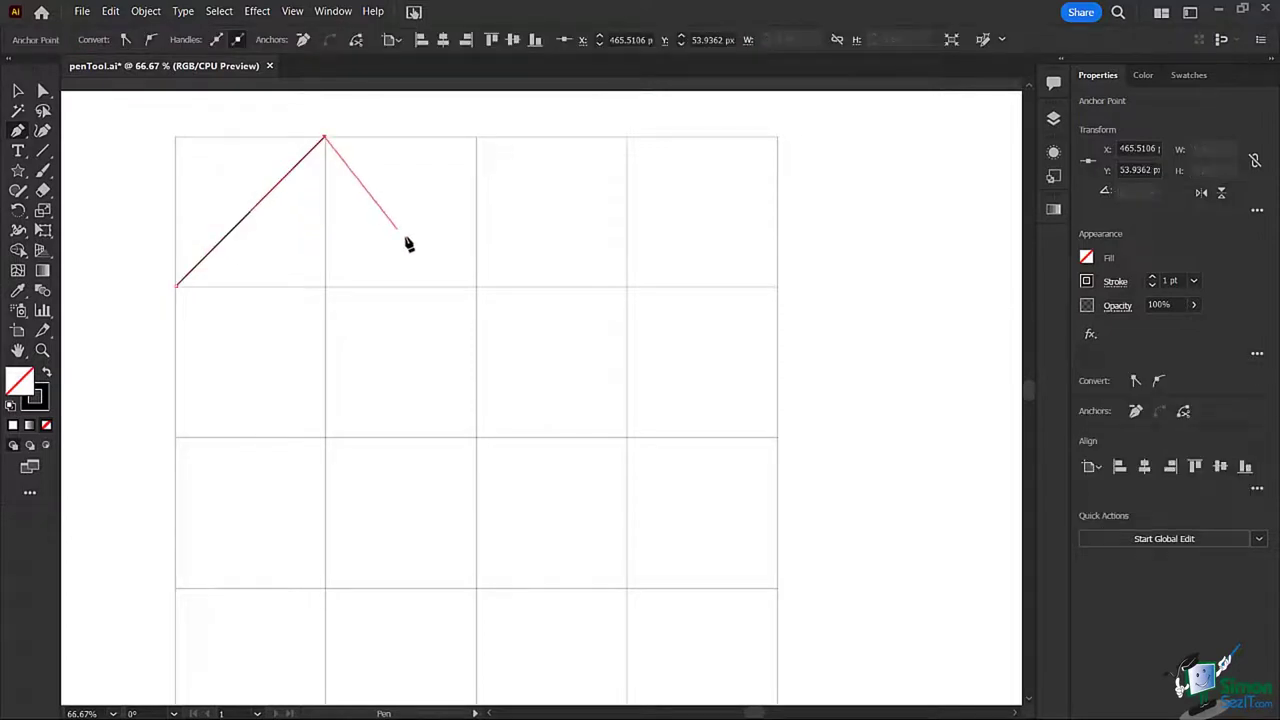
click(476, 286)
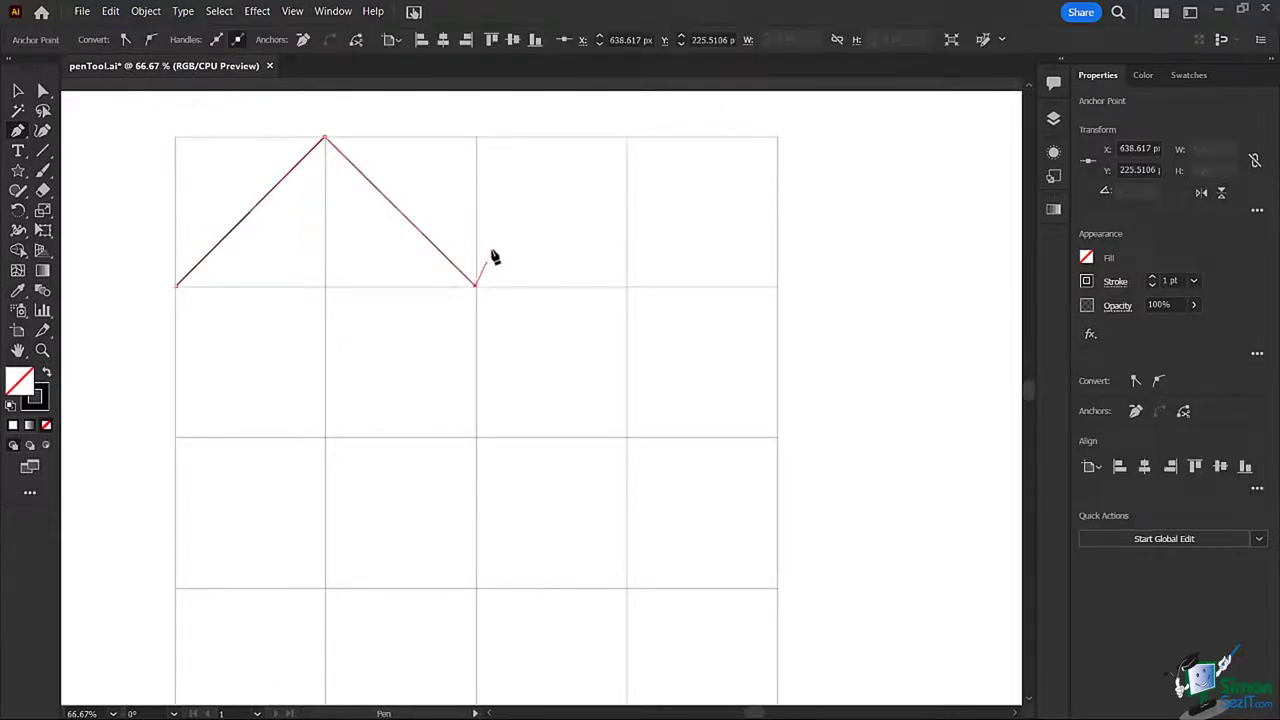
click(533, 194)
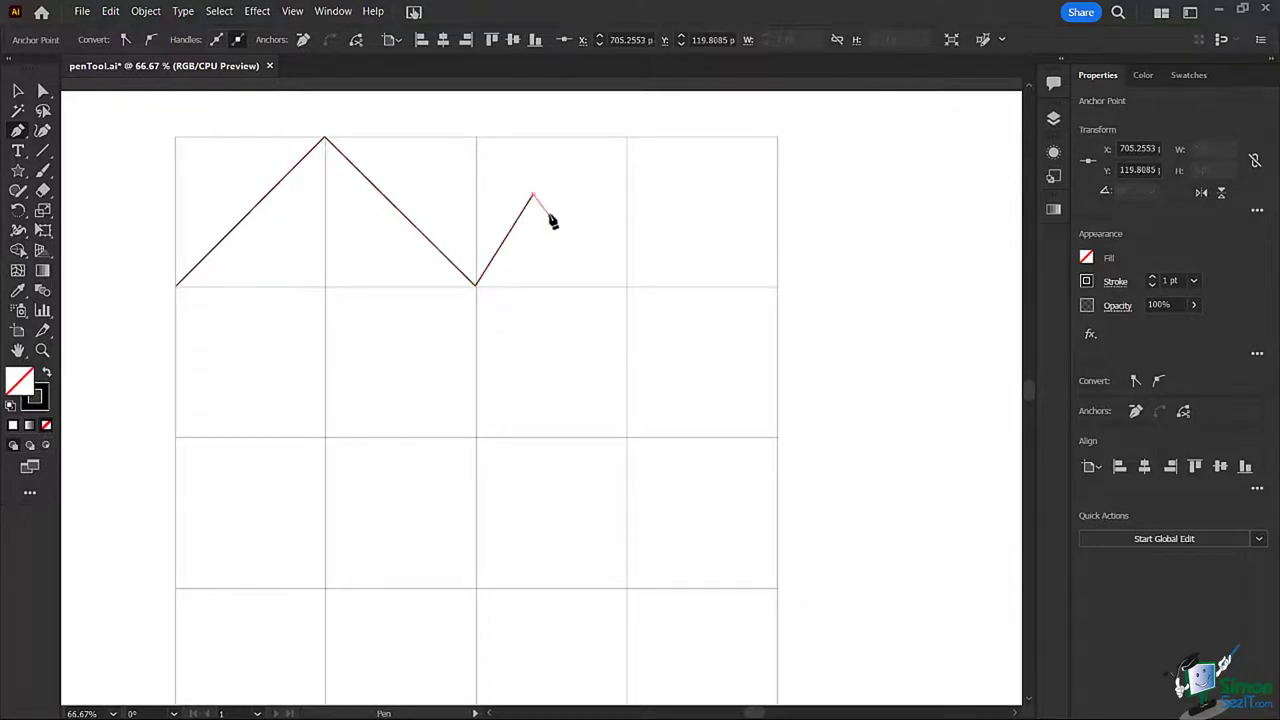
click(548, 214)
click(567, 176)
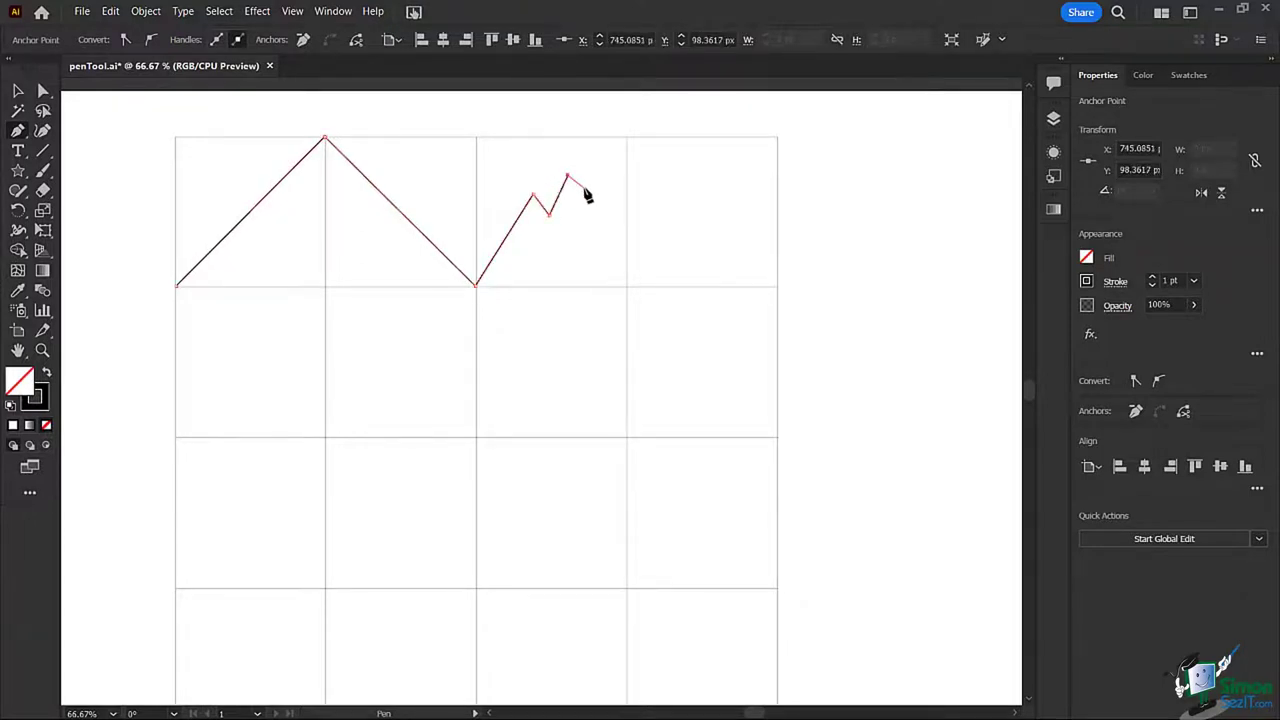
click(584, 188)
click(607, 147)
click(617, 151)
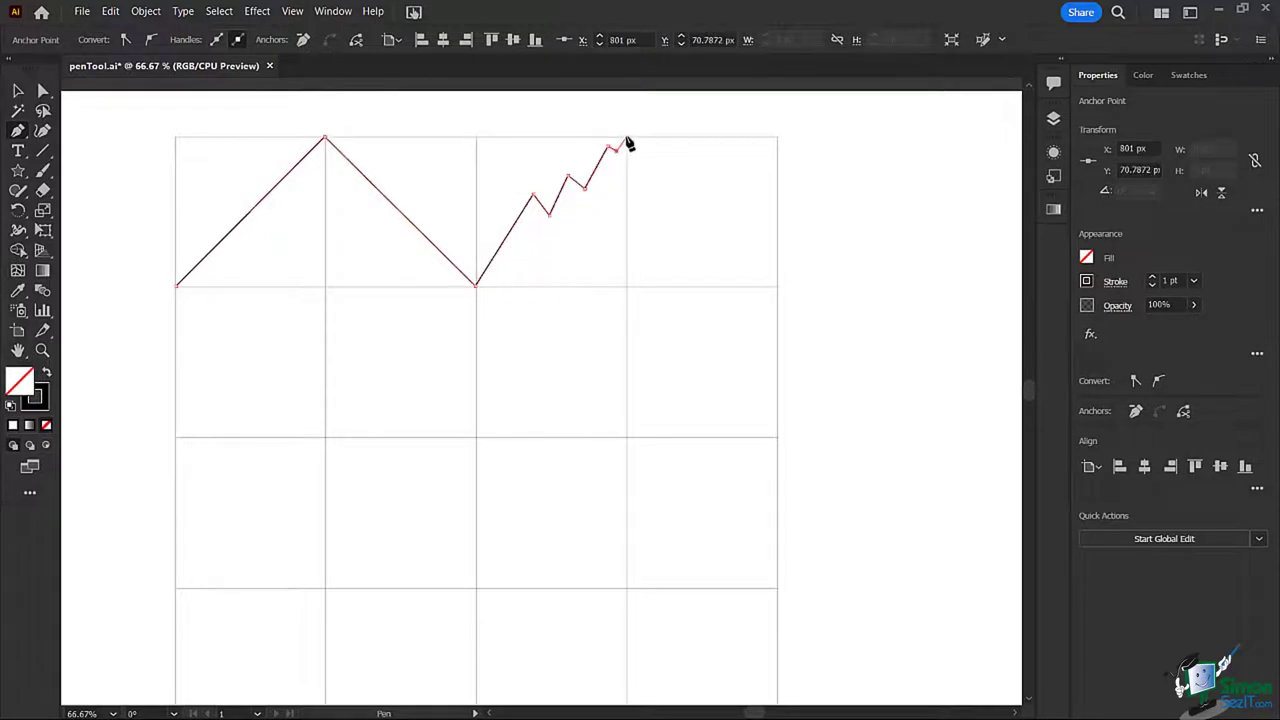
Step: Zigzag down the jagged descent to the right grid corner and close the path at the start
click(626, 136)
click(654, 171)
click(672, 164)
click(714, 231)
click(734, 218)
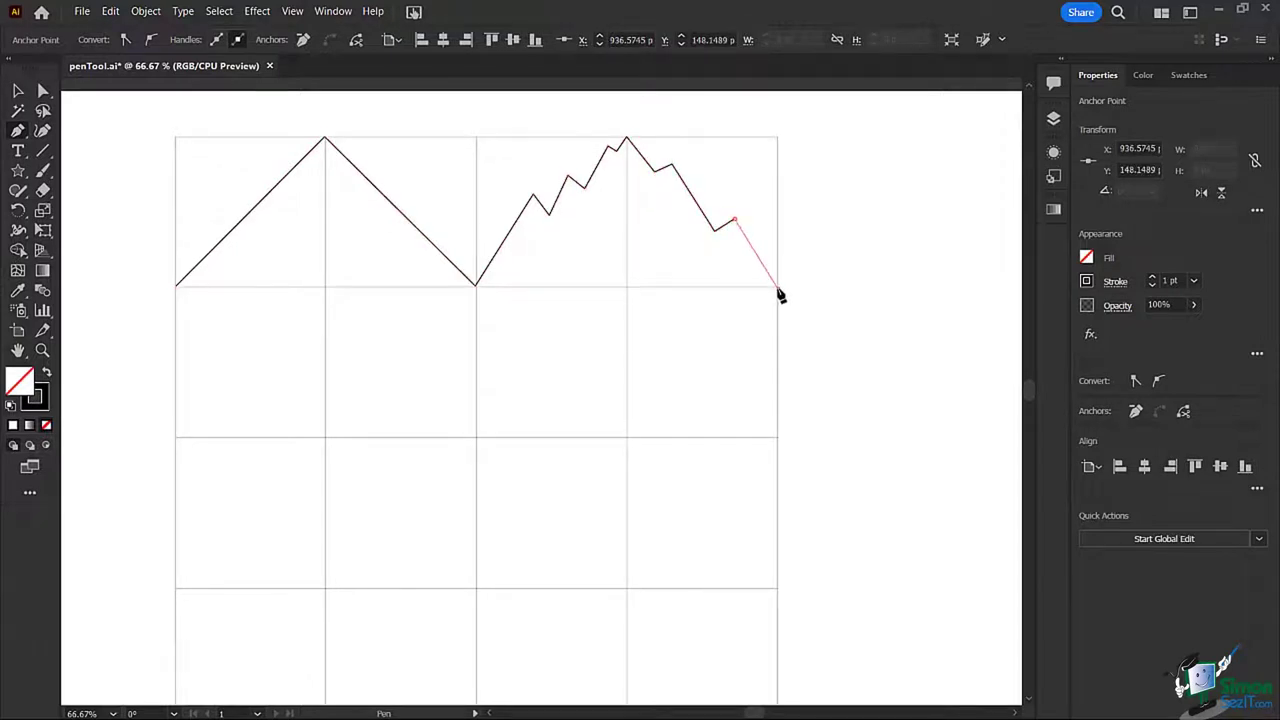
click(777, 288)
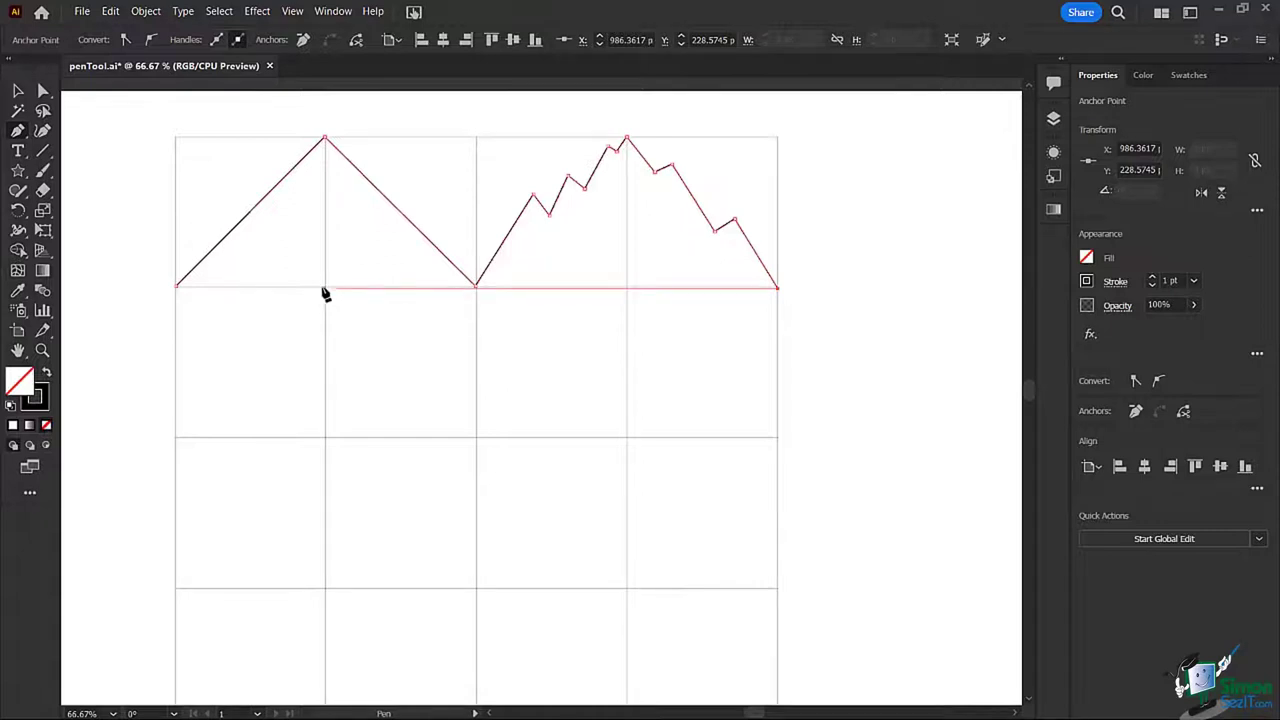
click(177, 287)
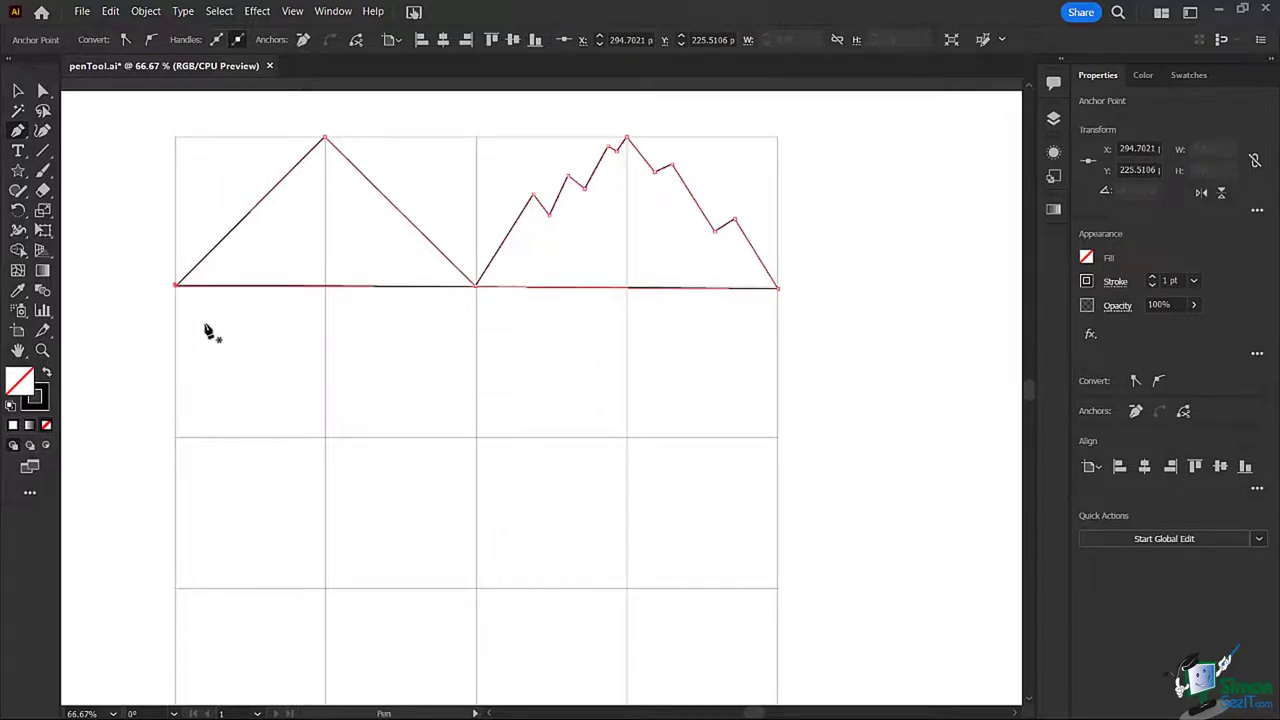
Step: Select the mountain outline with the Selection tool, undoing an accidental move
key(v)
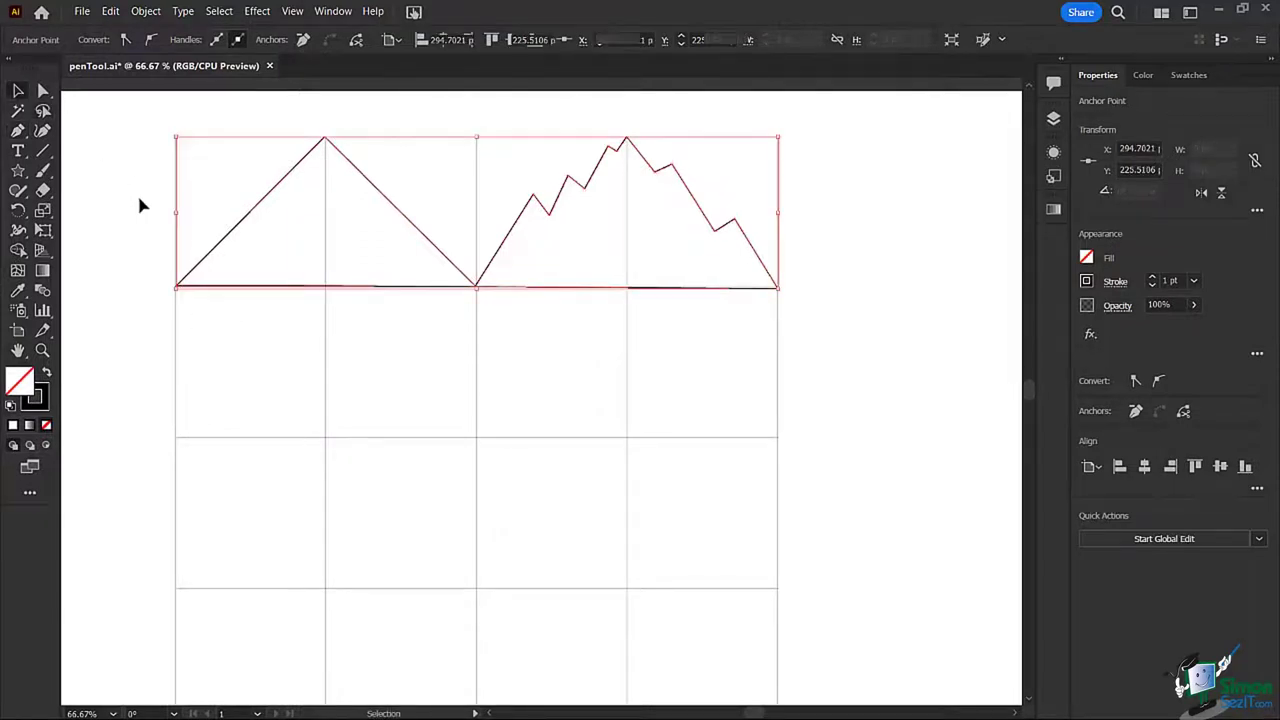
click(277, 198)
drag(286, 211, 307, 323)
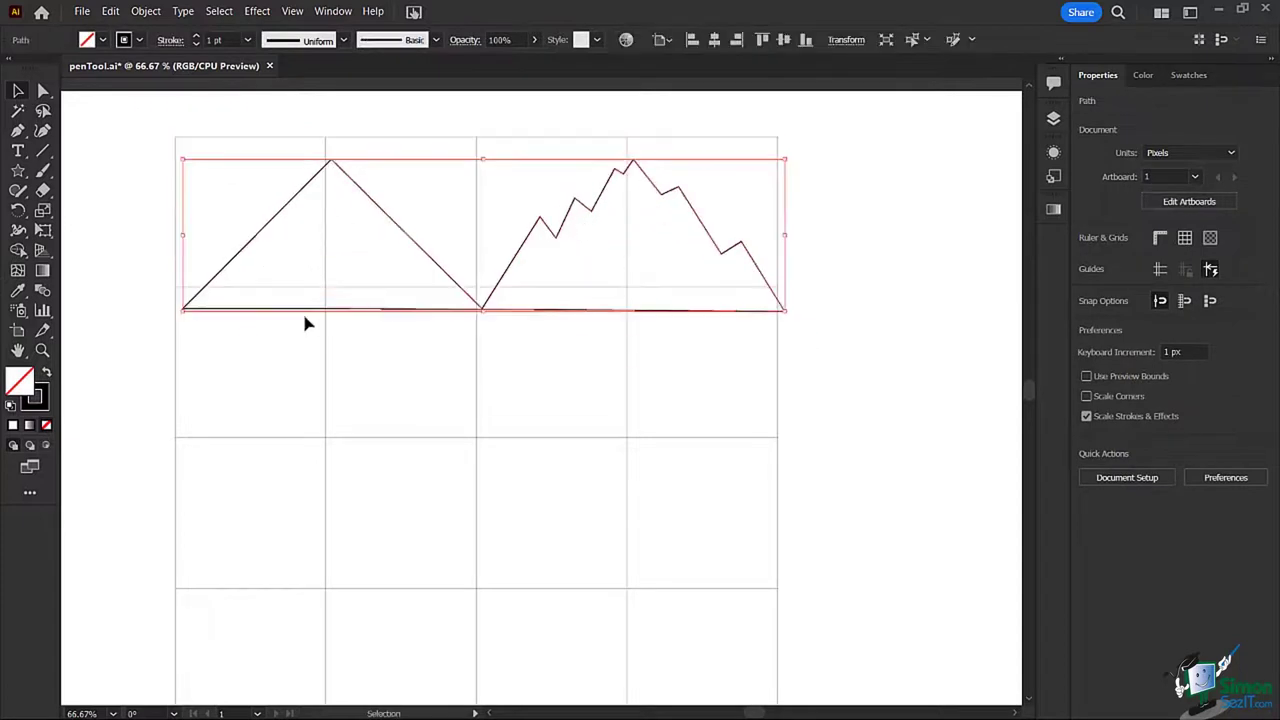
key(ctrl+z)
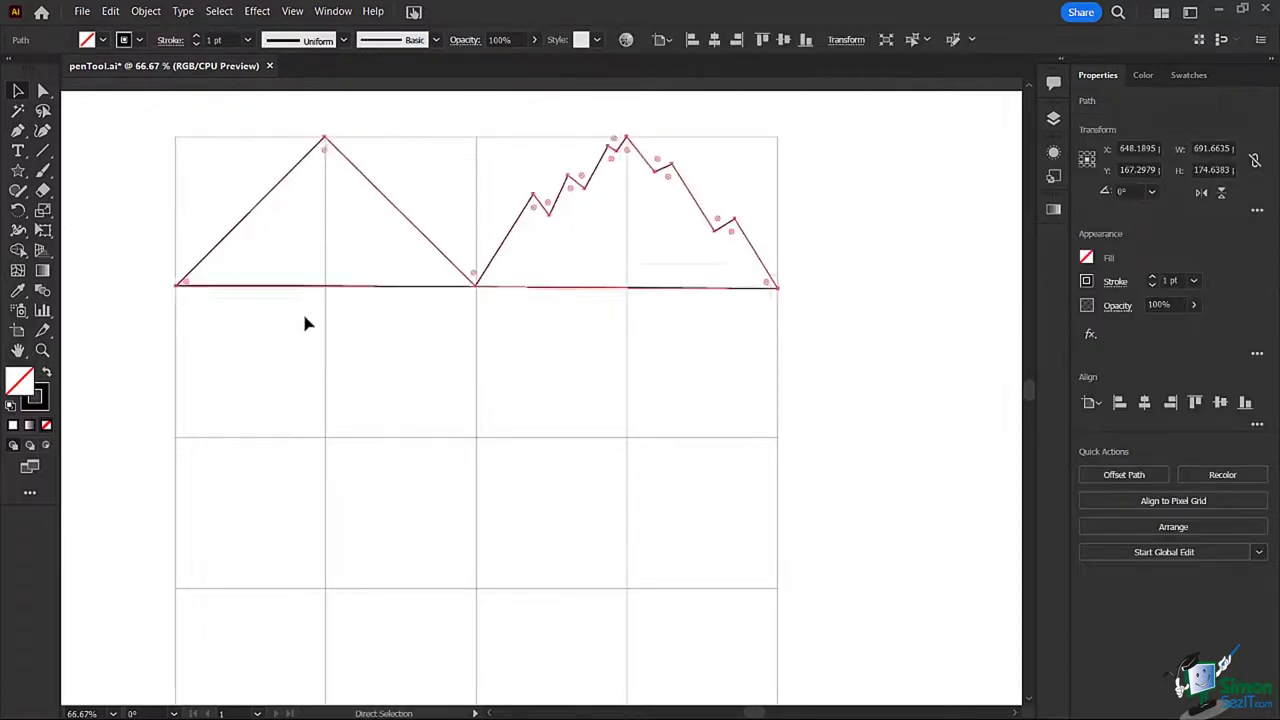
click(125, 297)
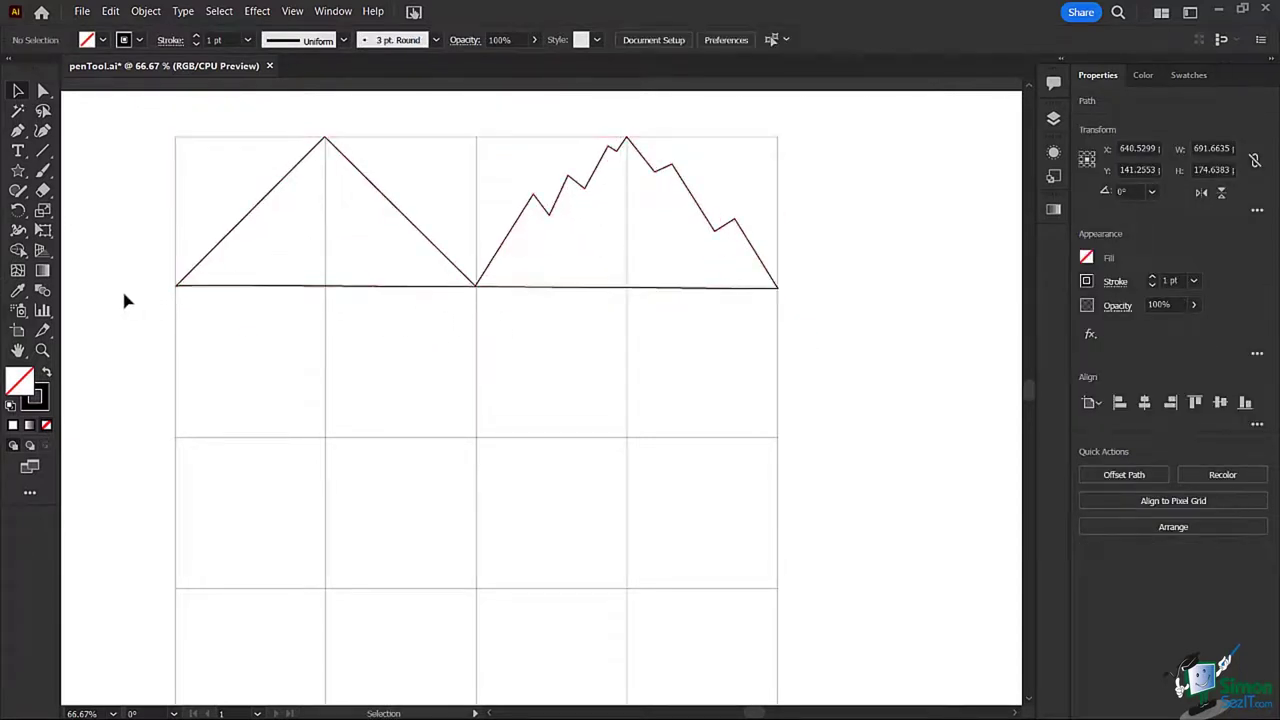
click(392, 207)
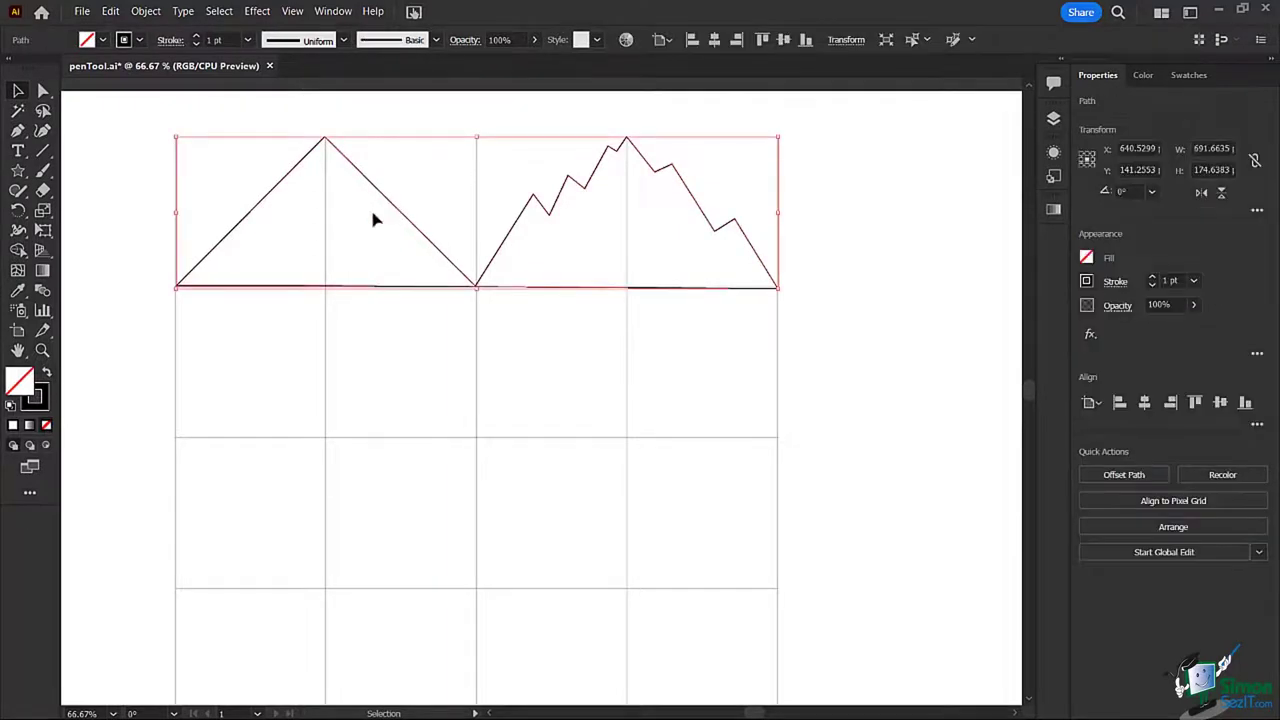
Step: Fill the mountain shapes with purple A01F82 in the Color Picker
double_click(18, 384)
click(740, 209)
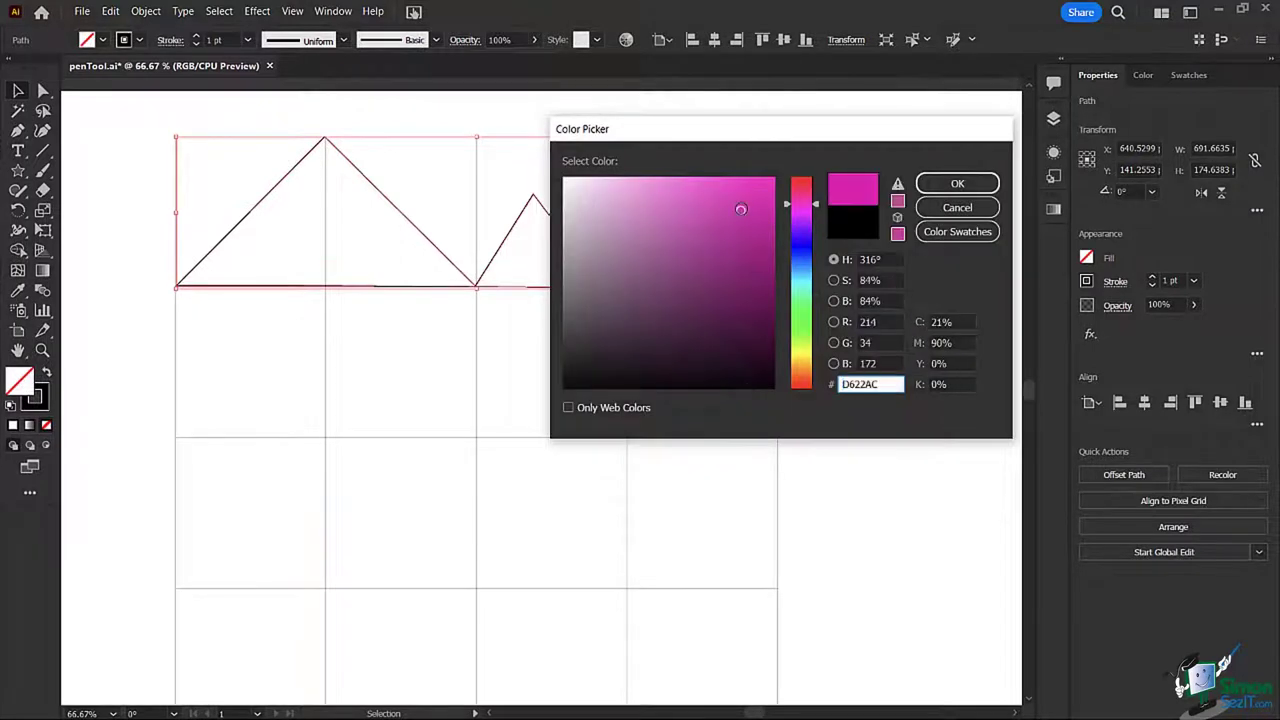
drag(740, 209, 733, 255)
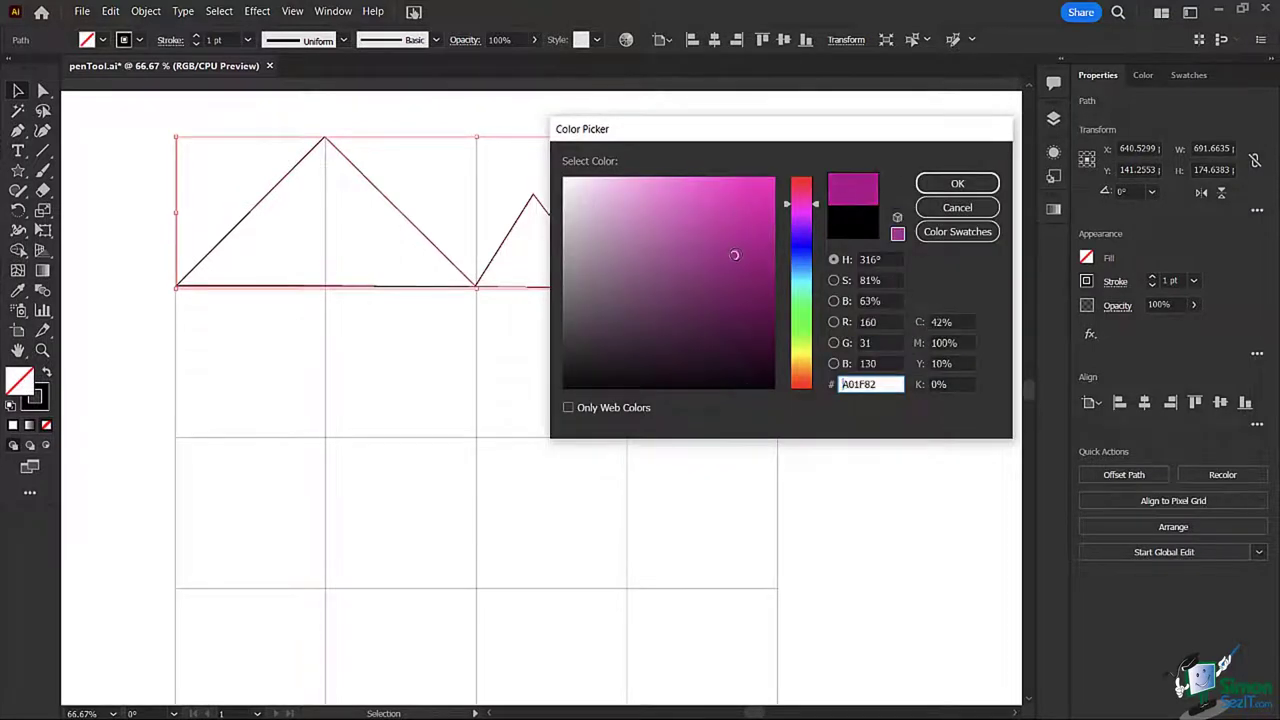
click(930, 189)
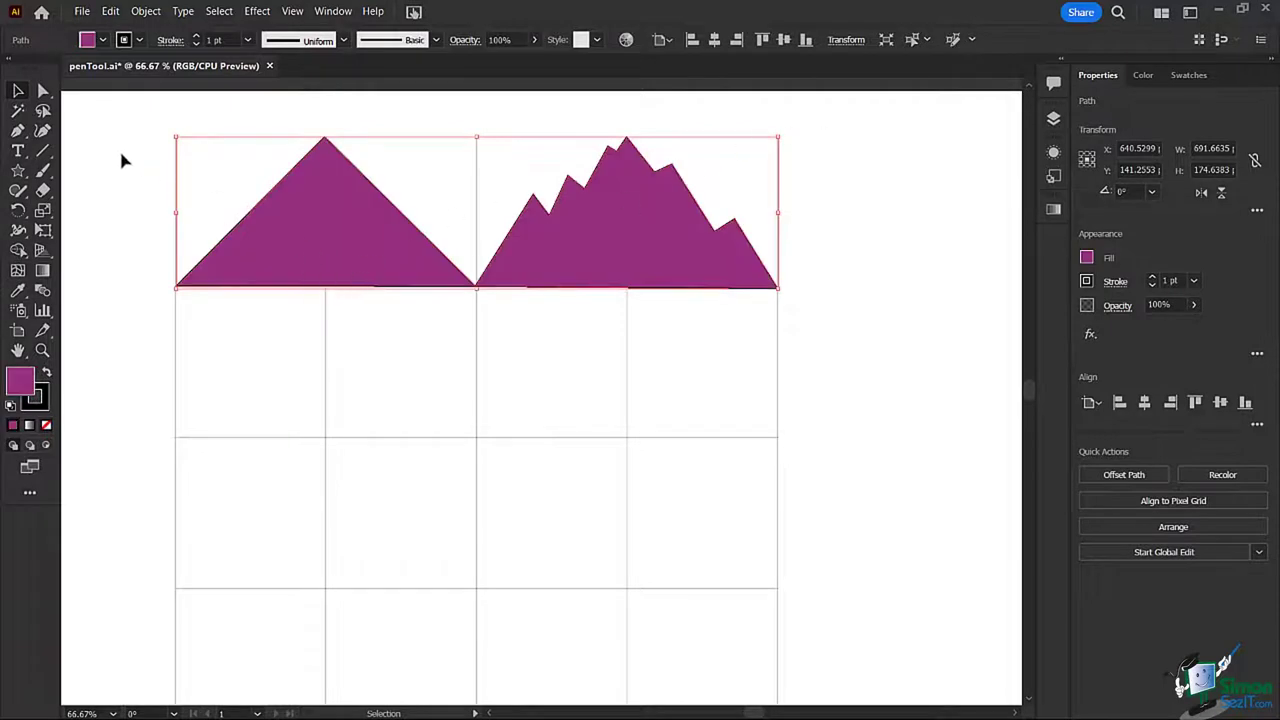
click(114, 157)
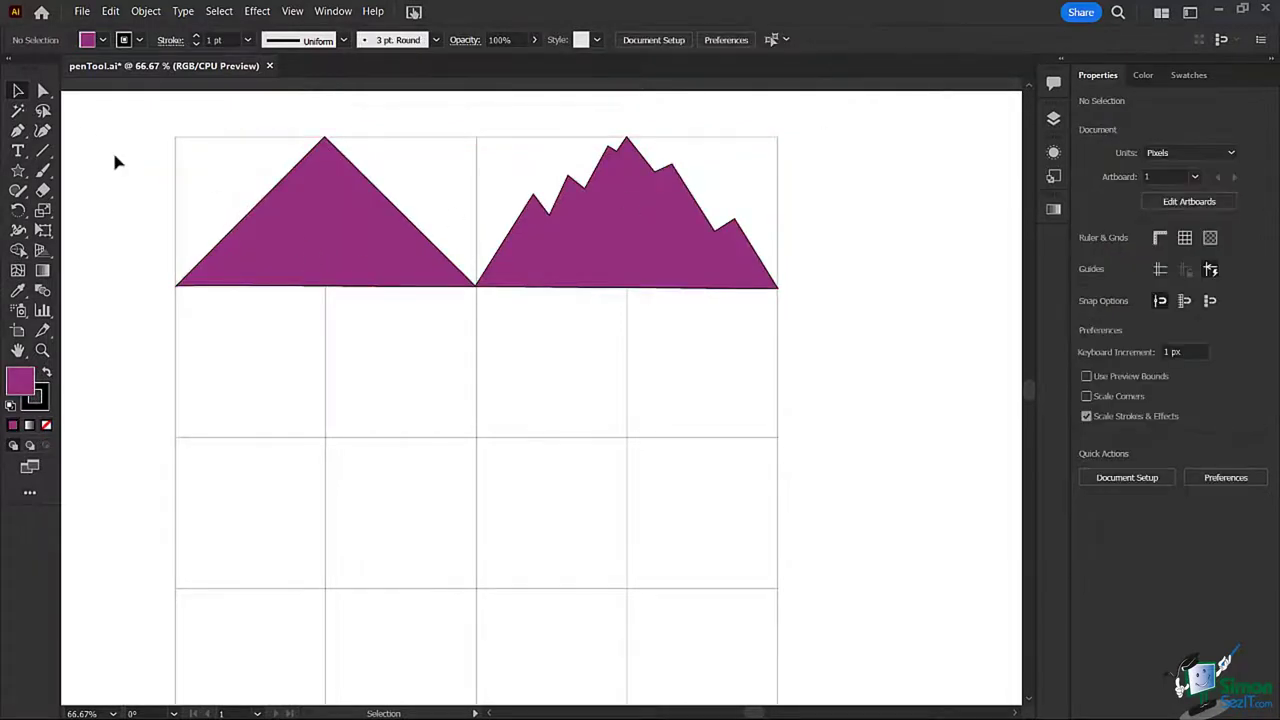
click(296, 216)
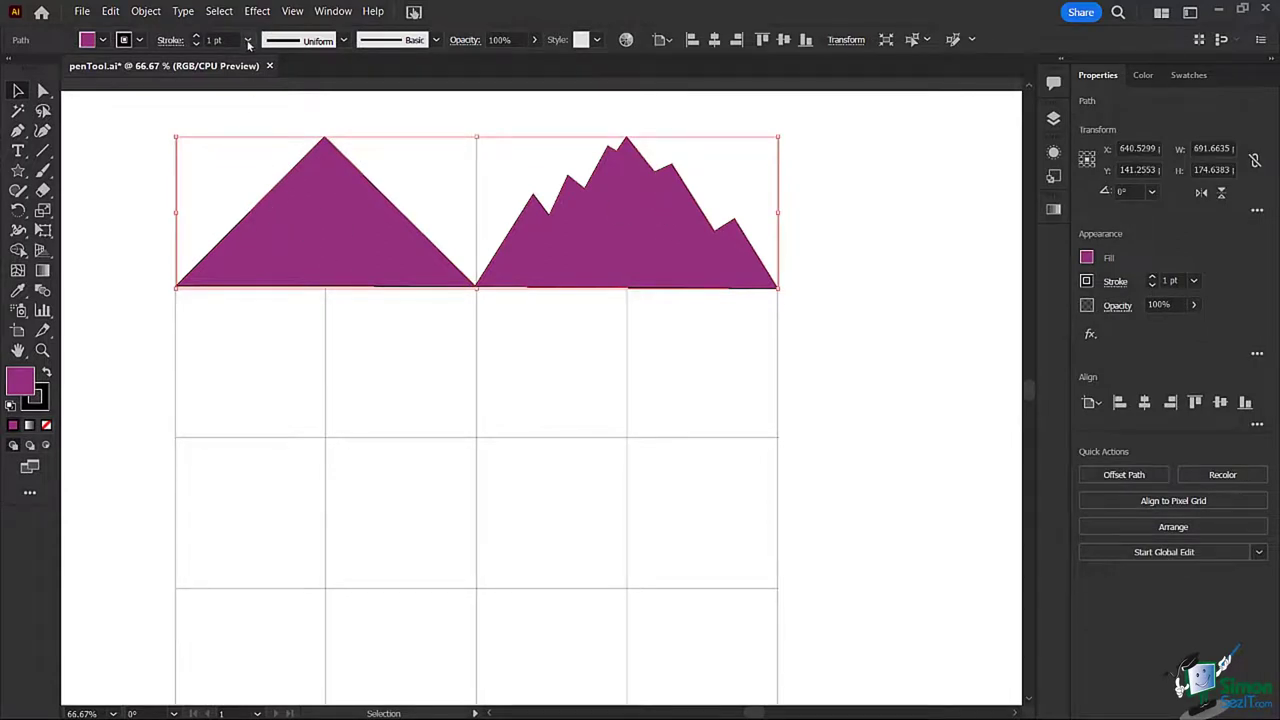
Step: Set the mountains' stroke weight to 0, then reselect both shapes
click(200, 42)
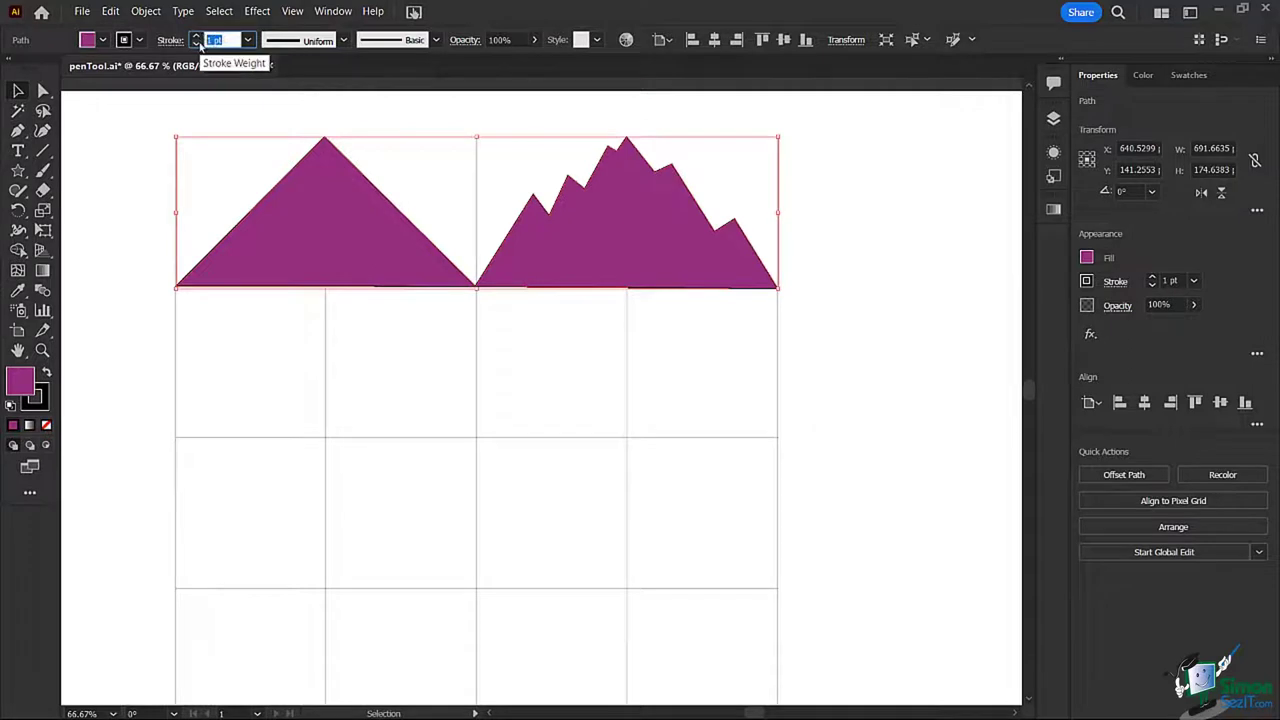
text(0)
key(Return)
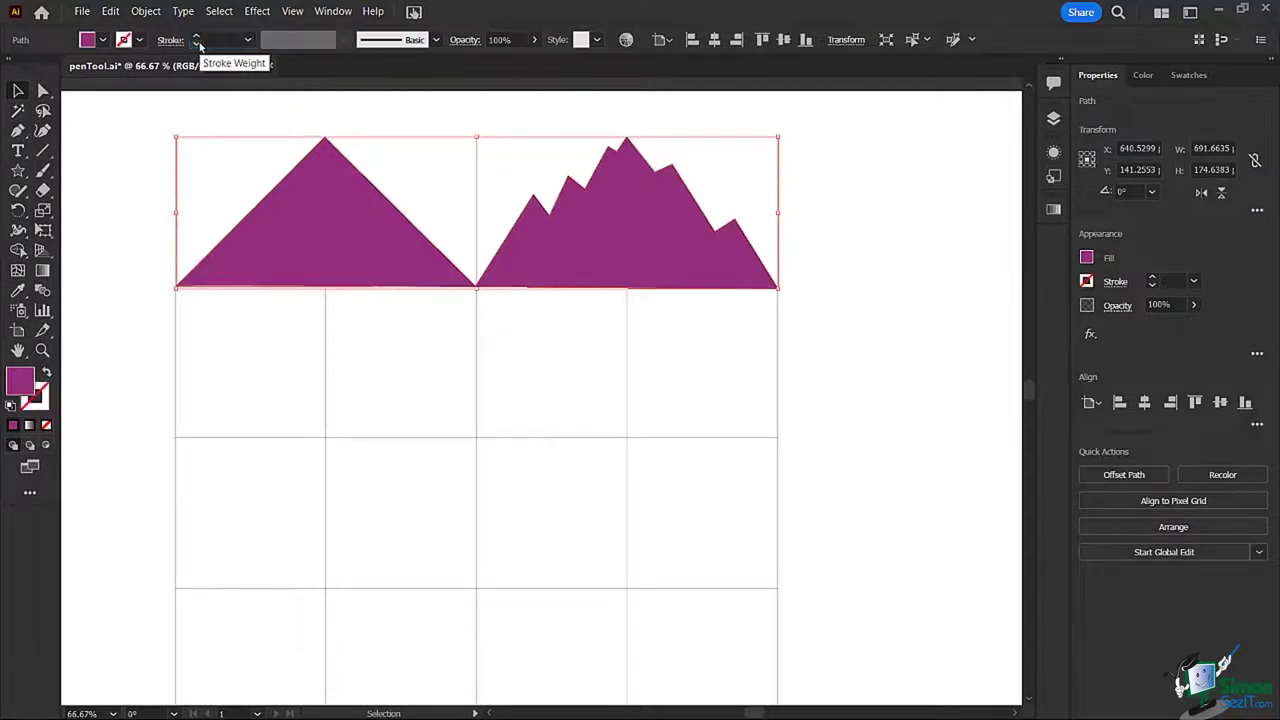
click(127, 199)
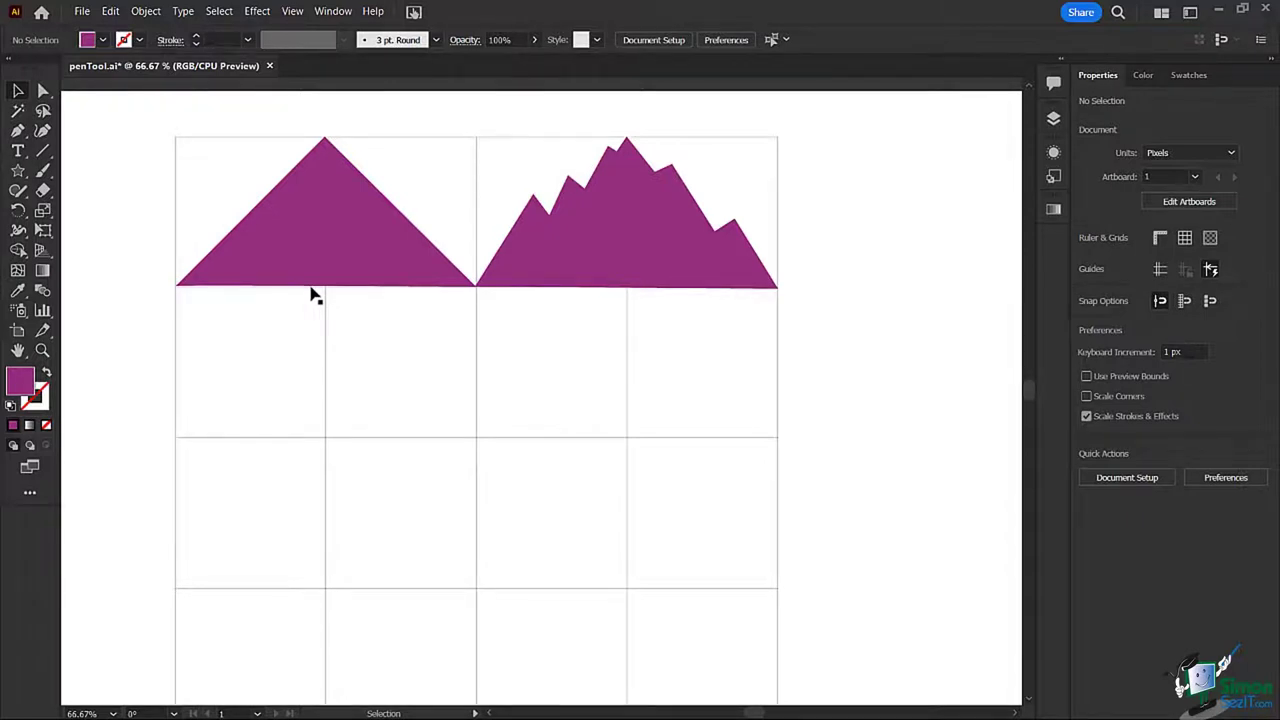
click(300, 238)
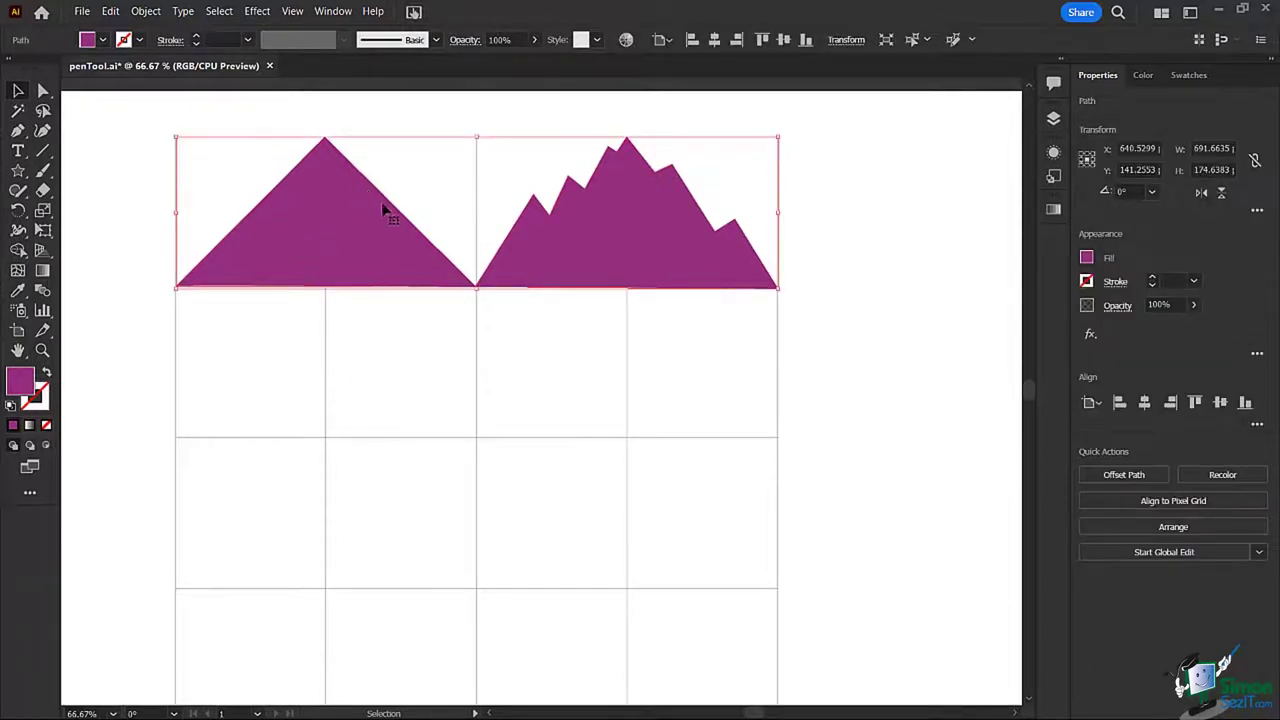
Step: Add two anchor points on the left triangle's left edge with the Add Anchor Point Tool
click(18, 130)
click(70, 150)
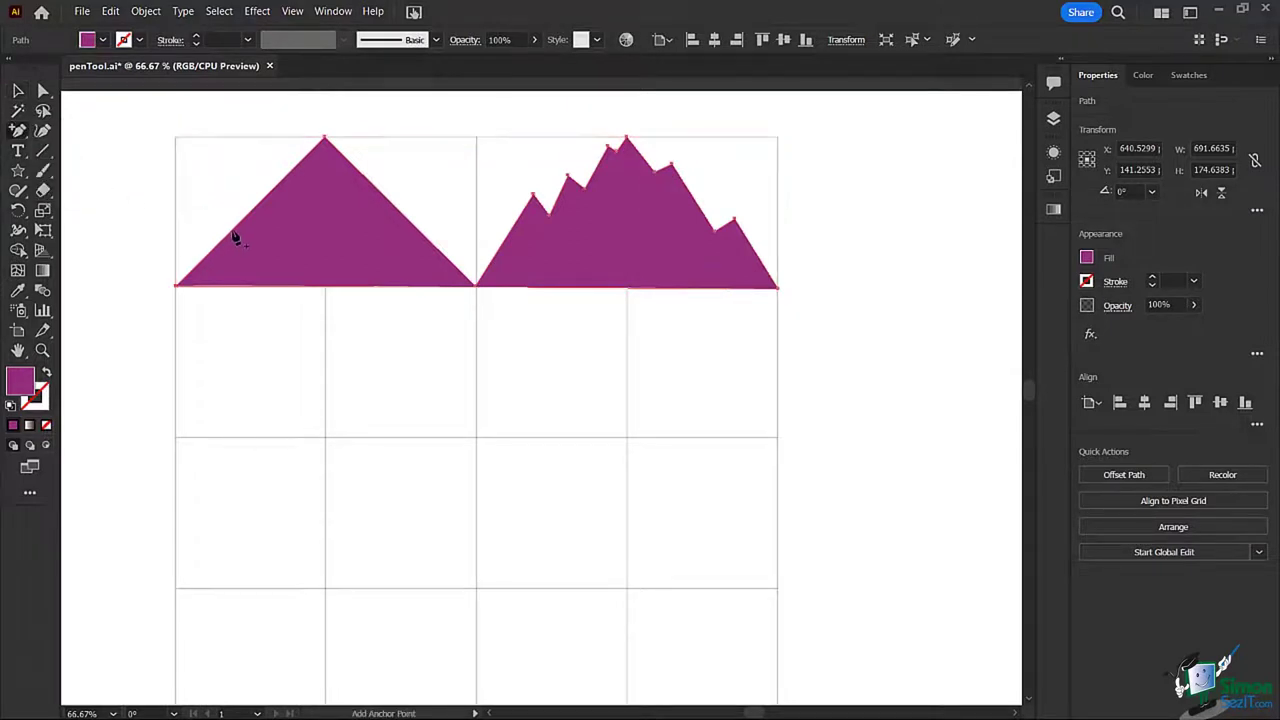
click(305, 156)
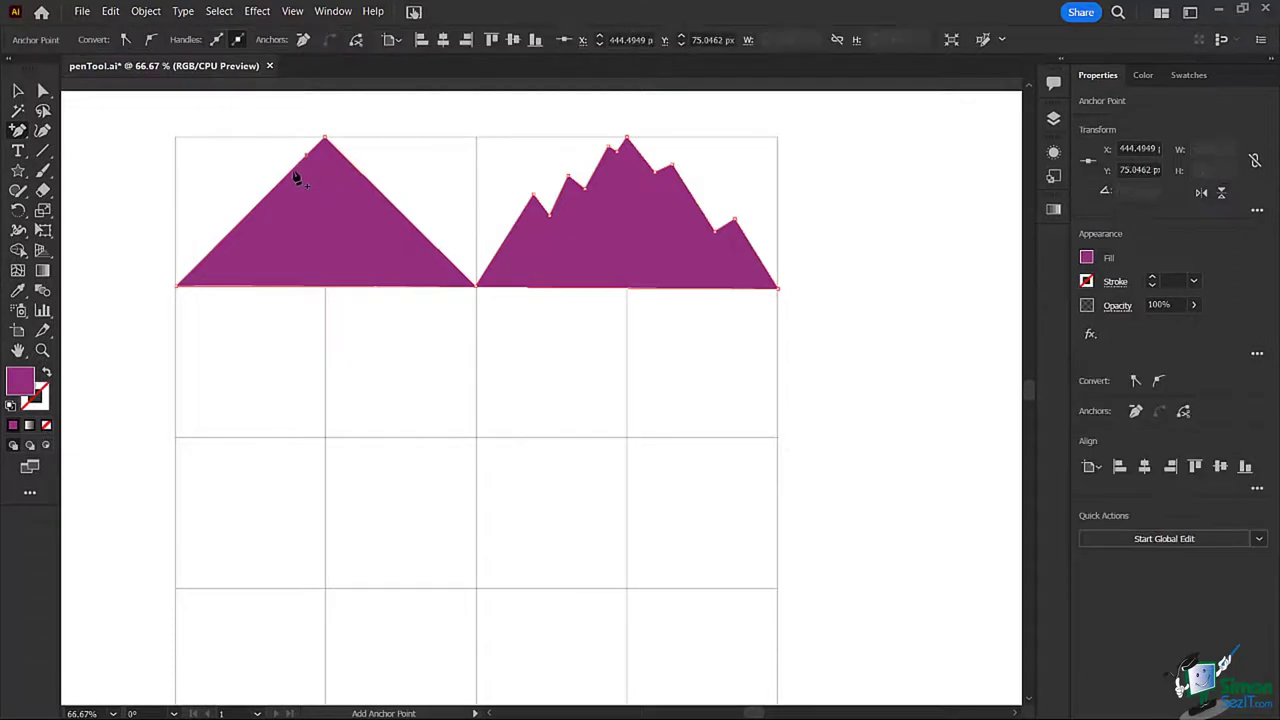
click(292, 170)
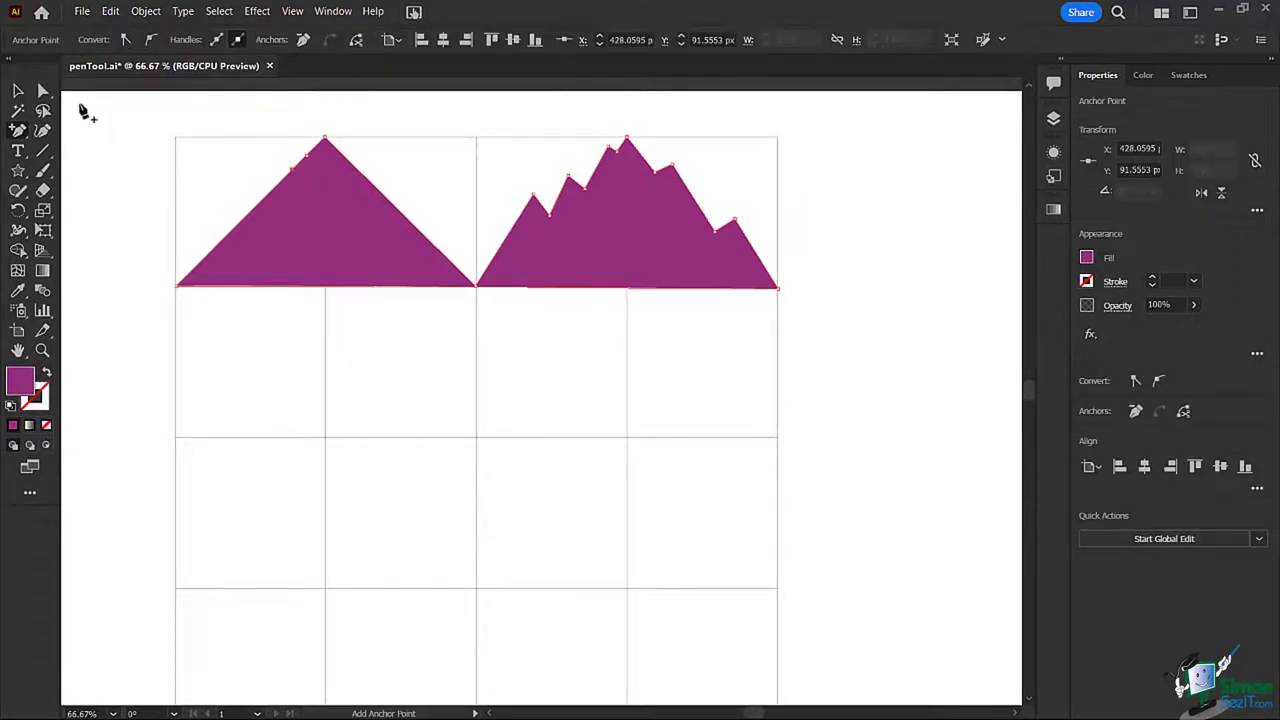
Step: Drag the new anchor inward to notch the slope, then deselect both mountains
click(43, 90)
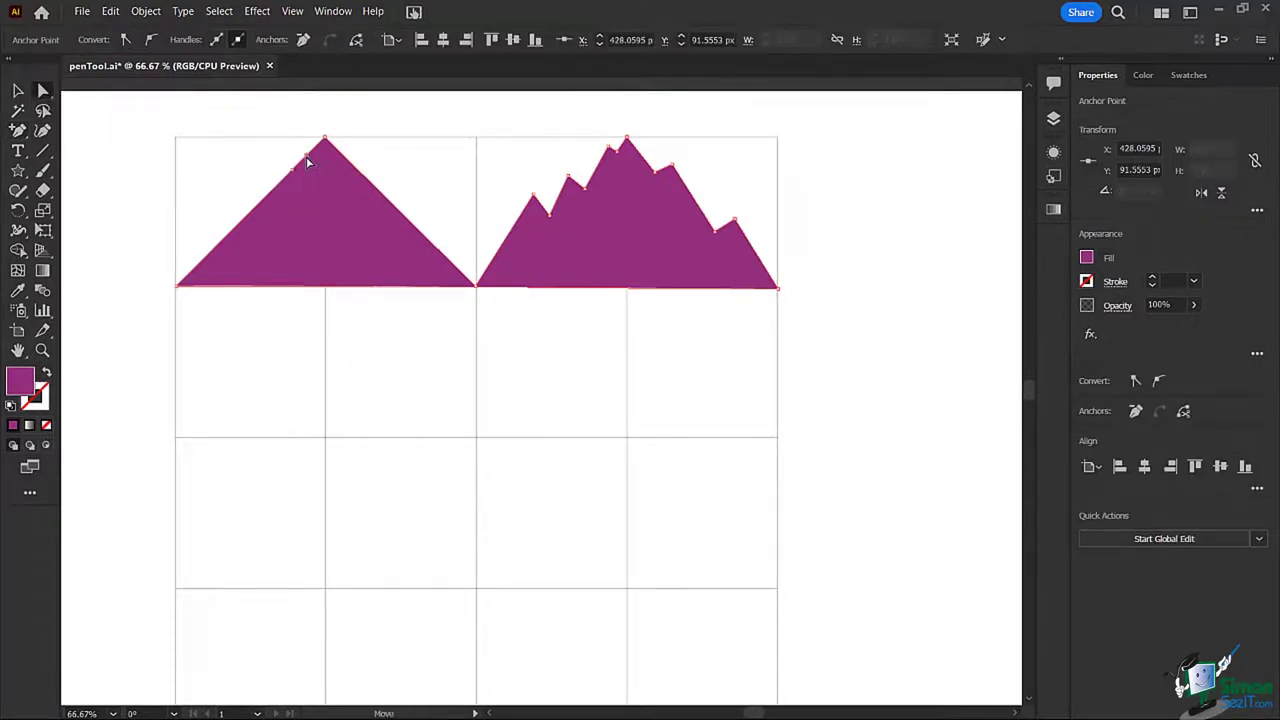
drag(307, 158, 300, 191)
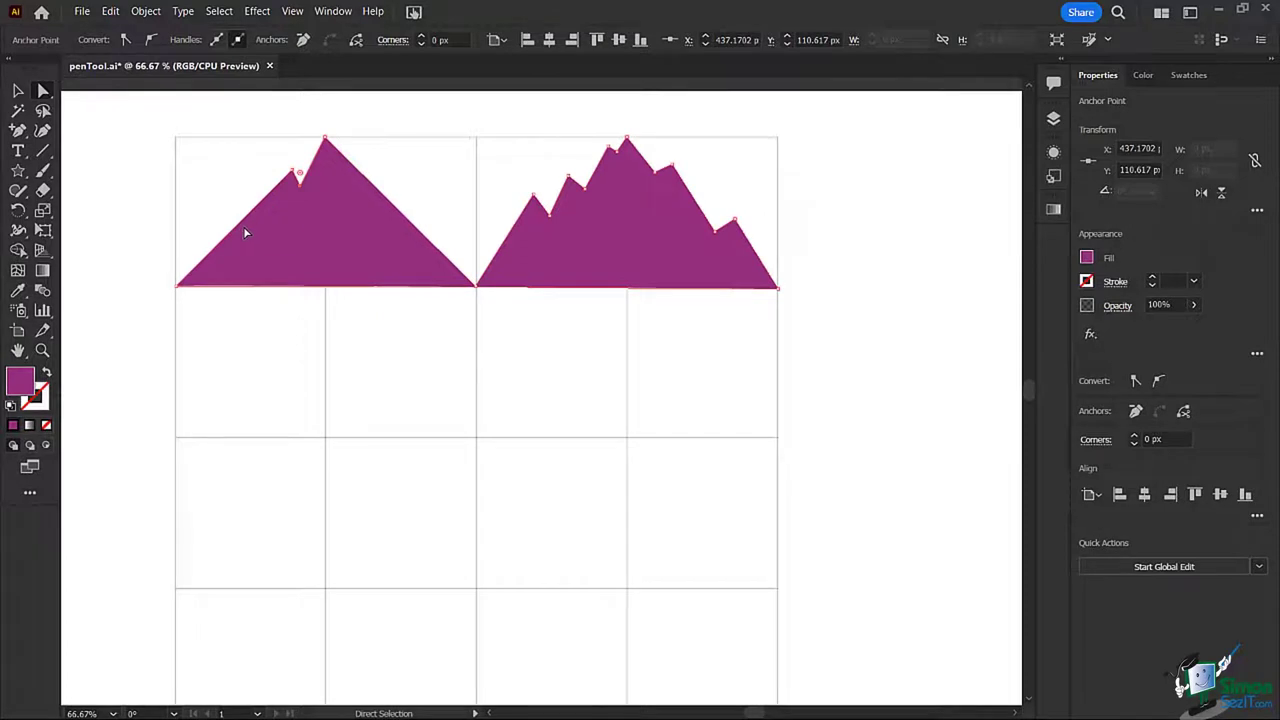
key(v)
key(ctrl+a)
click(108, 131)
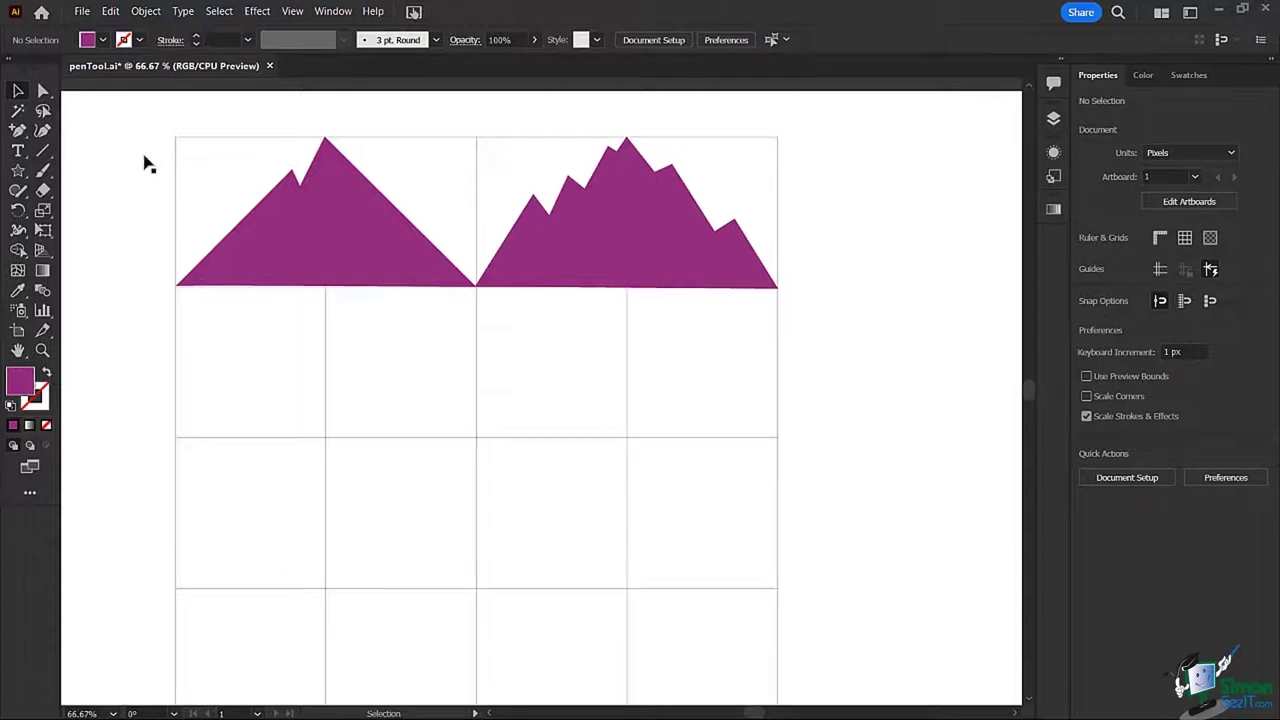
Step: Set the Pen Tool to no fill and an orange stroke, starting at the lower-left grid corner
click(17, 130)
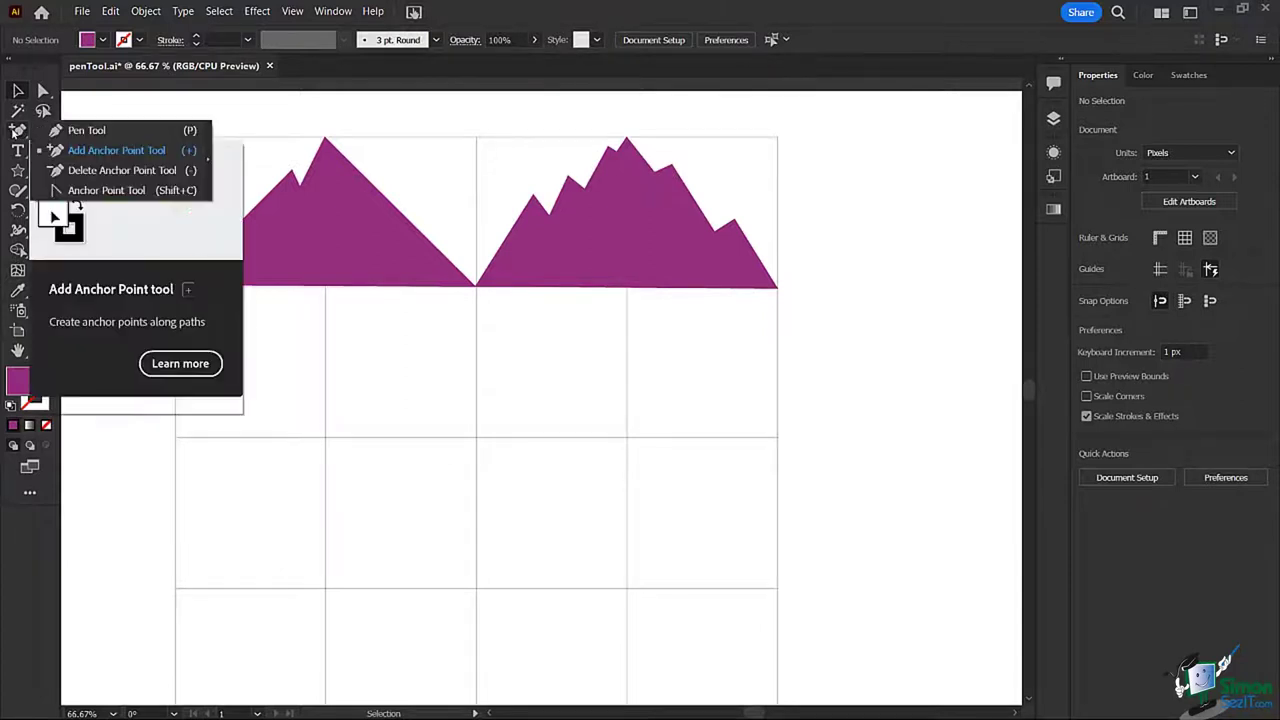
click(86, 130)
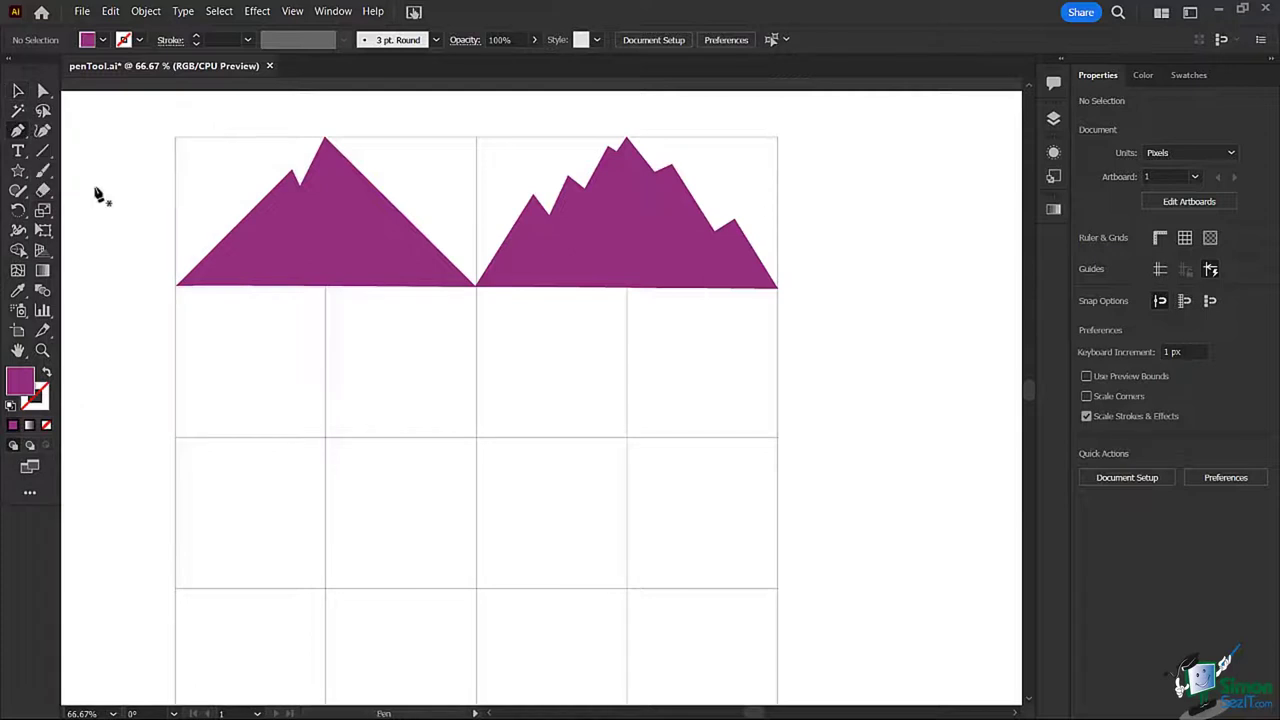
click(102, 40)
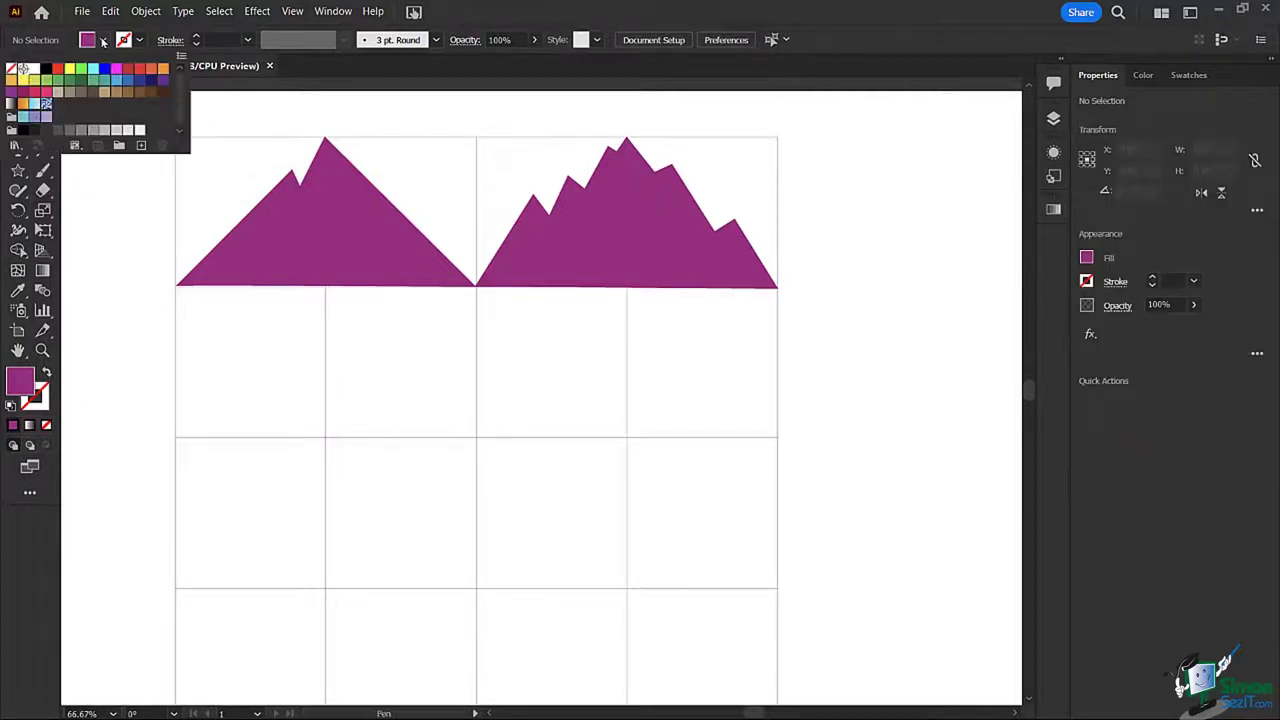
click(11, 70)
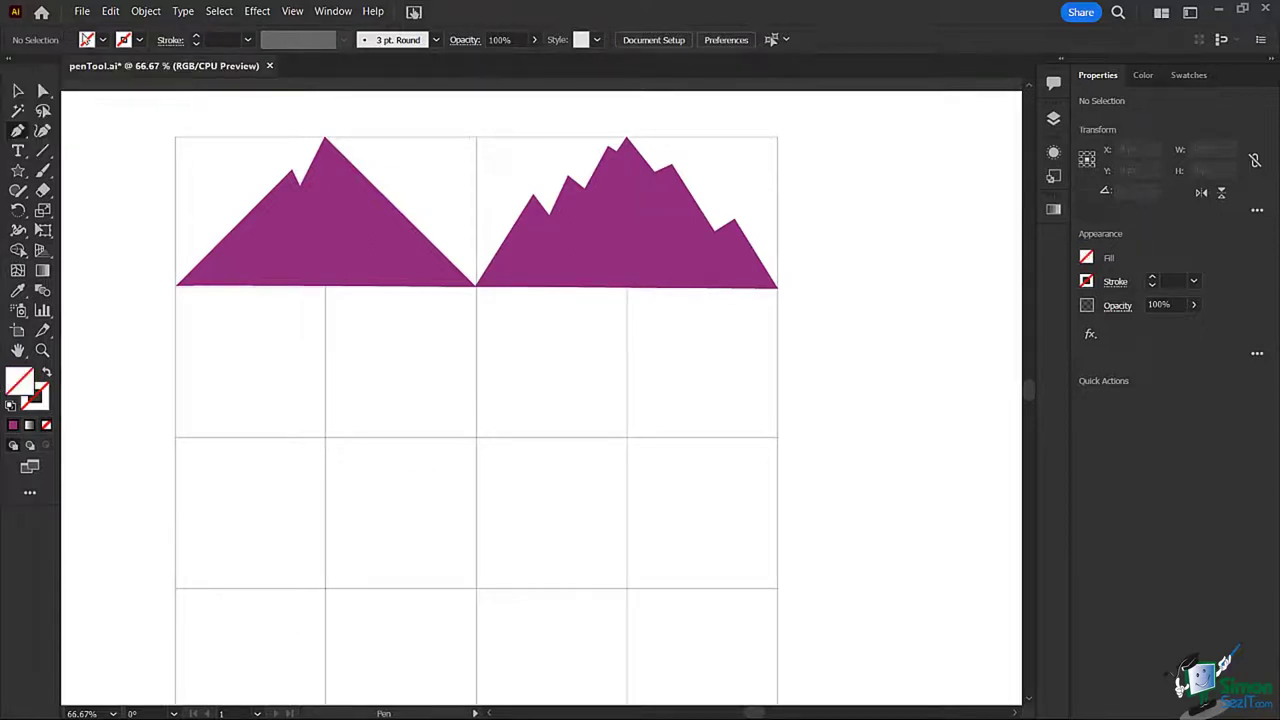
click(141, 42)
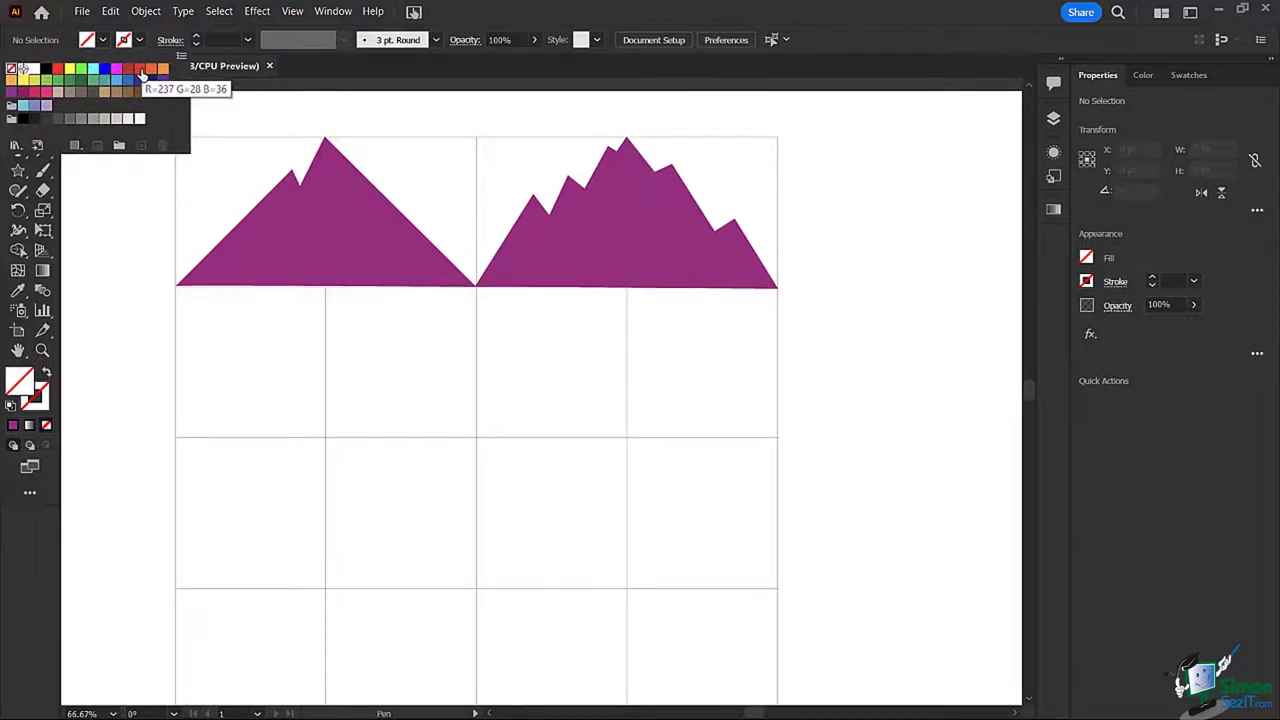
click(151, 70)
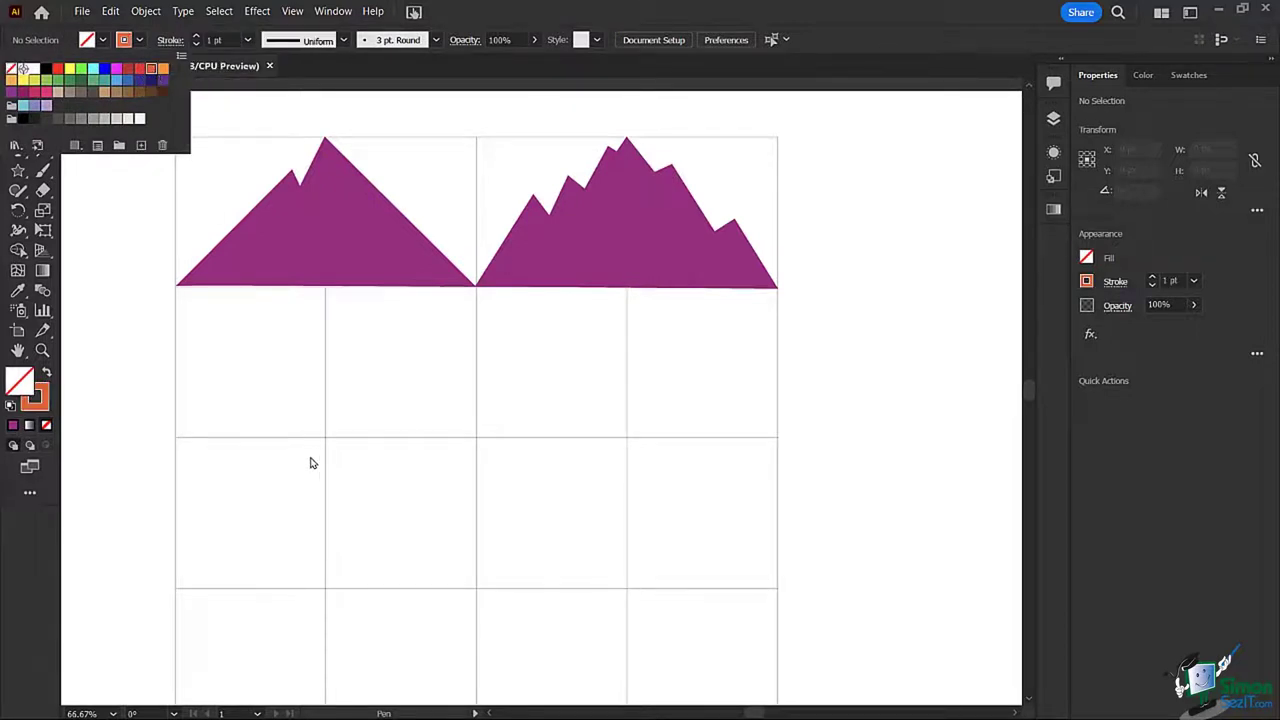
click(175, 589)
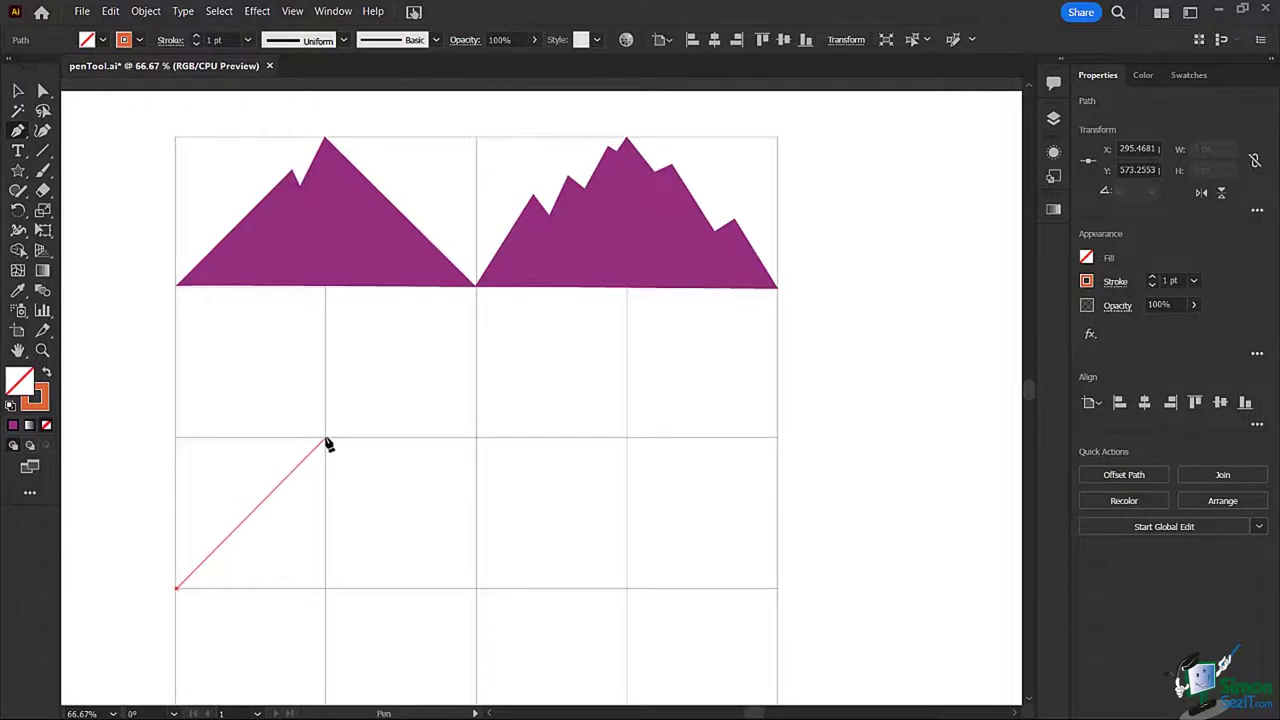
Step: Draw two smooth-topped arches along the third row and close the path at the lower-left corner
drag(315, 437, 411, 444)
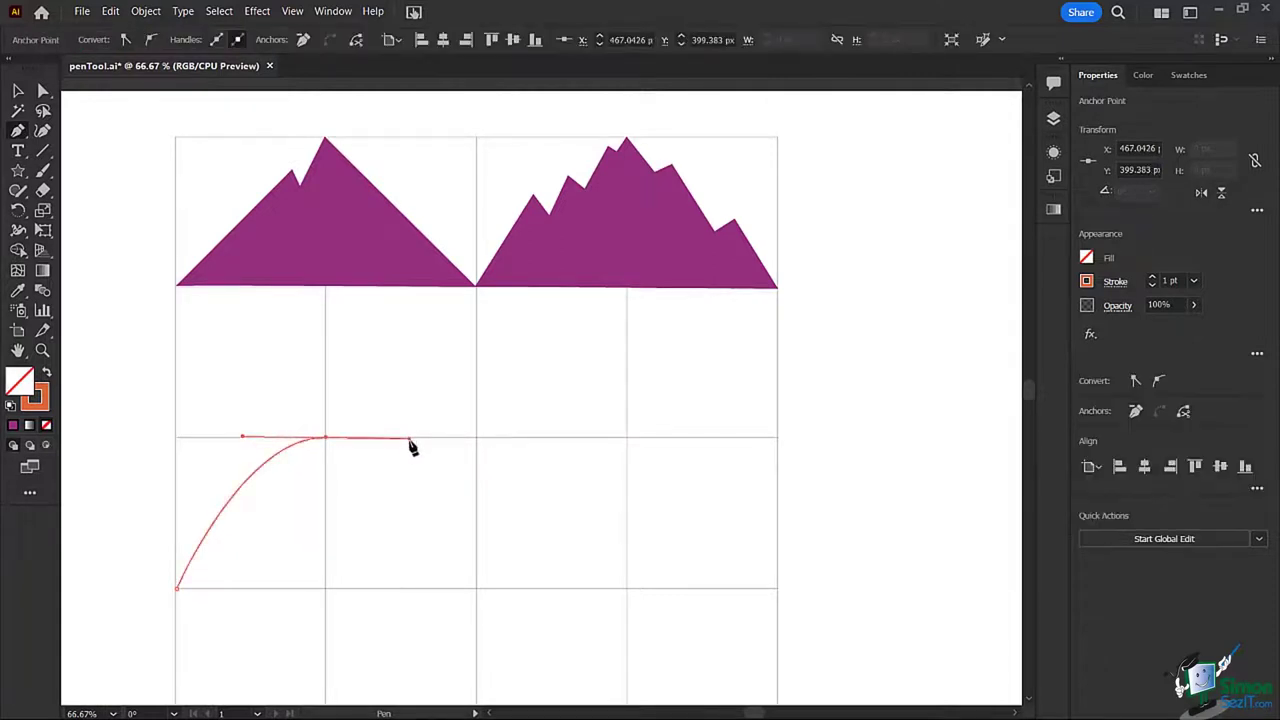
click(477, 590)
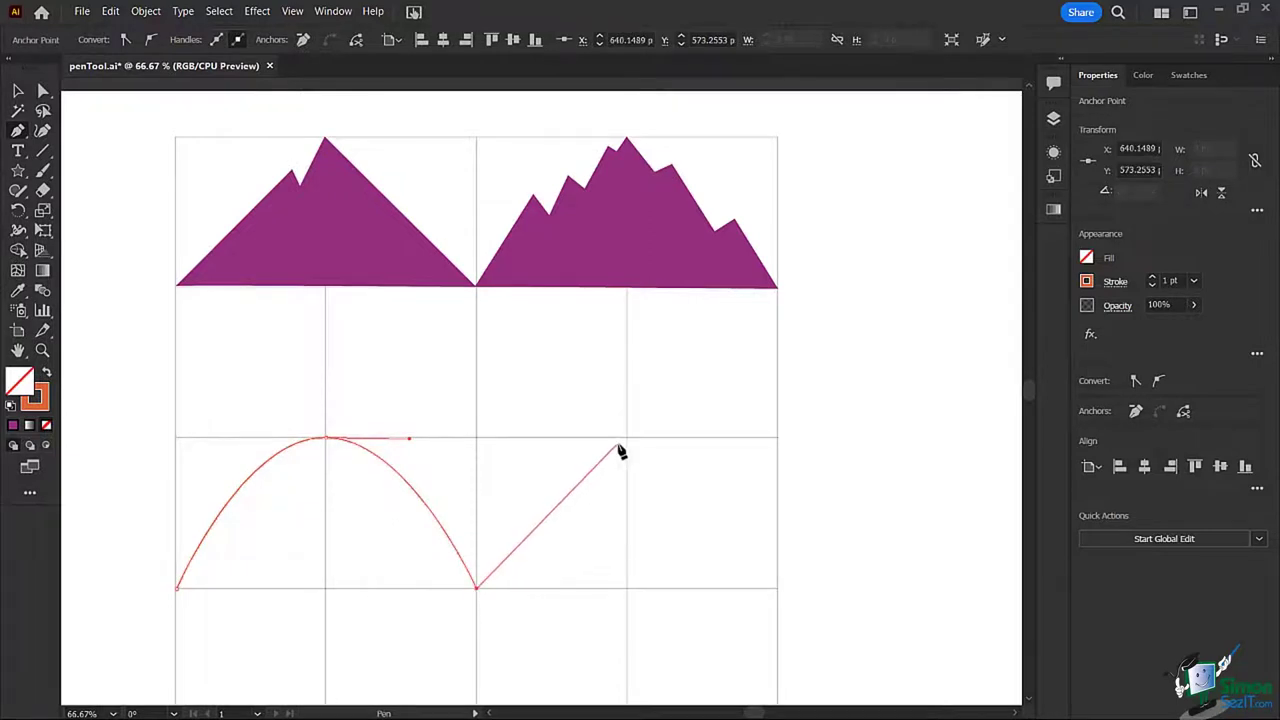
drag(627, 440, 700, 443)
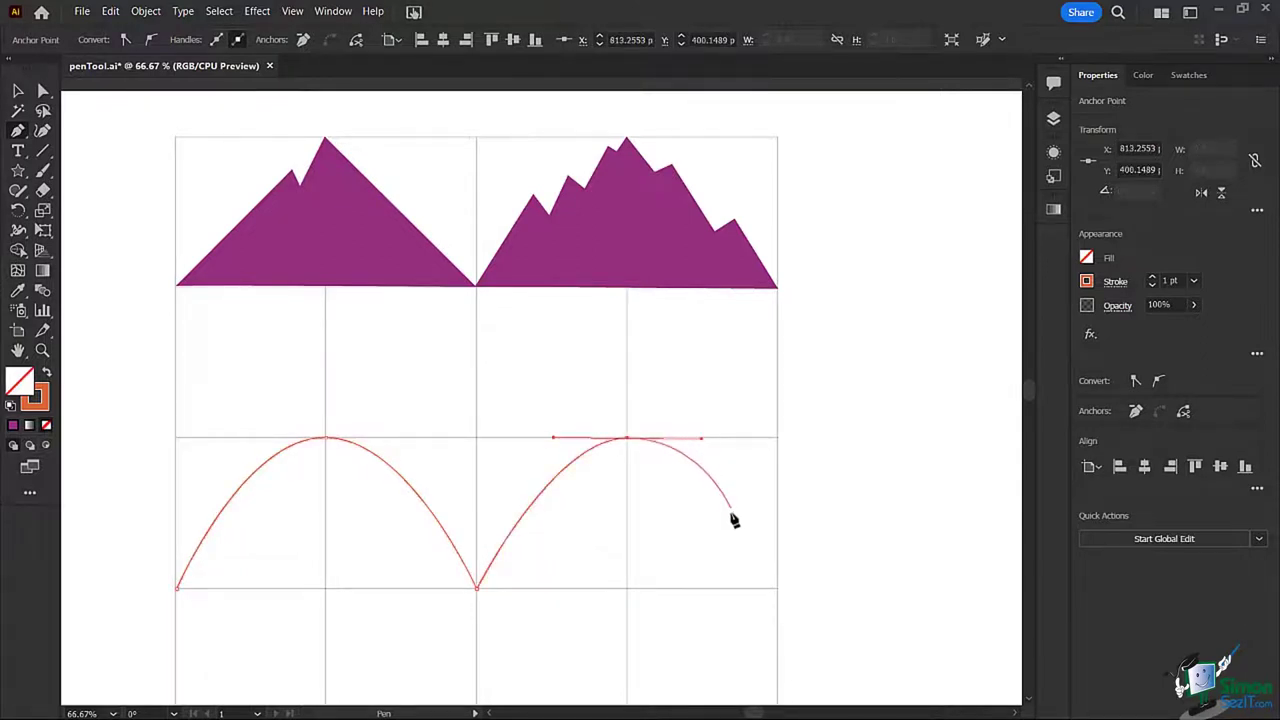
click(777, 589)
drag(779, 591, 178, 594)
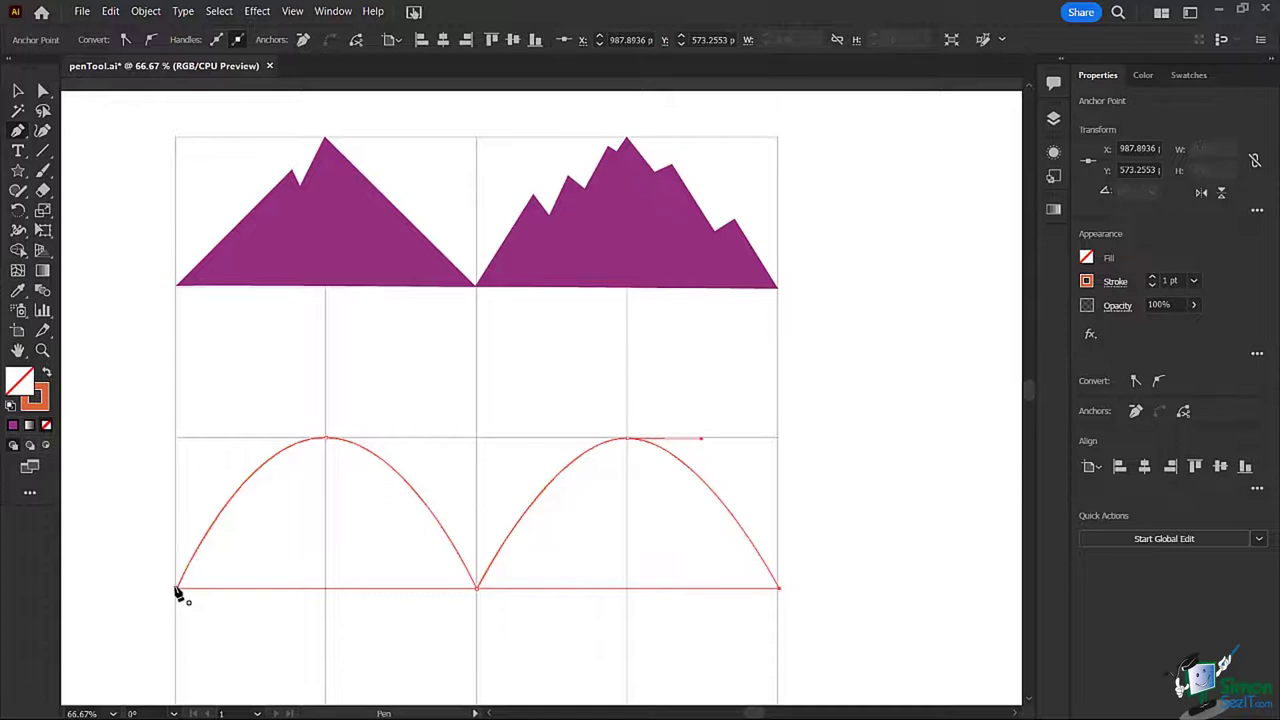
drag(178, 594, 178, 594)
click(178, 591)
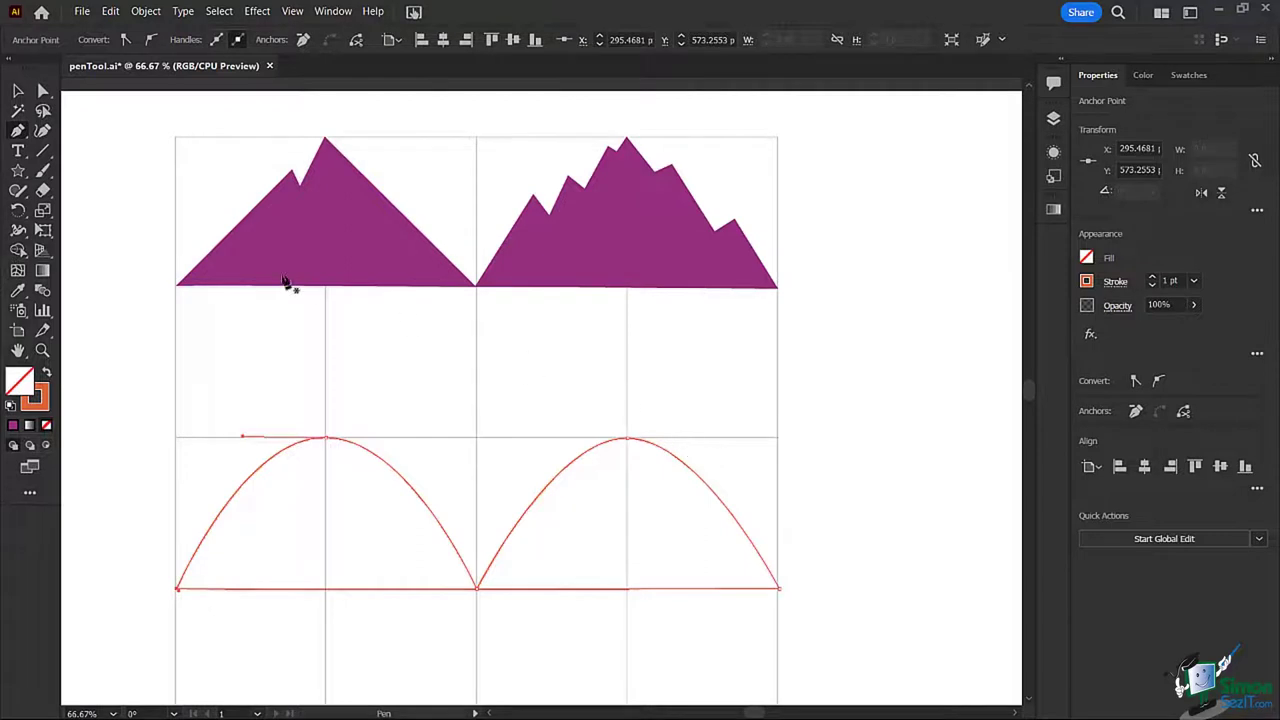
Step: Drag the left arch's top-anchor handles outward horizontally to make it a full dome
click(43, 91)
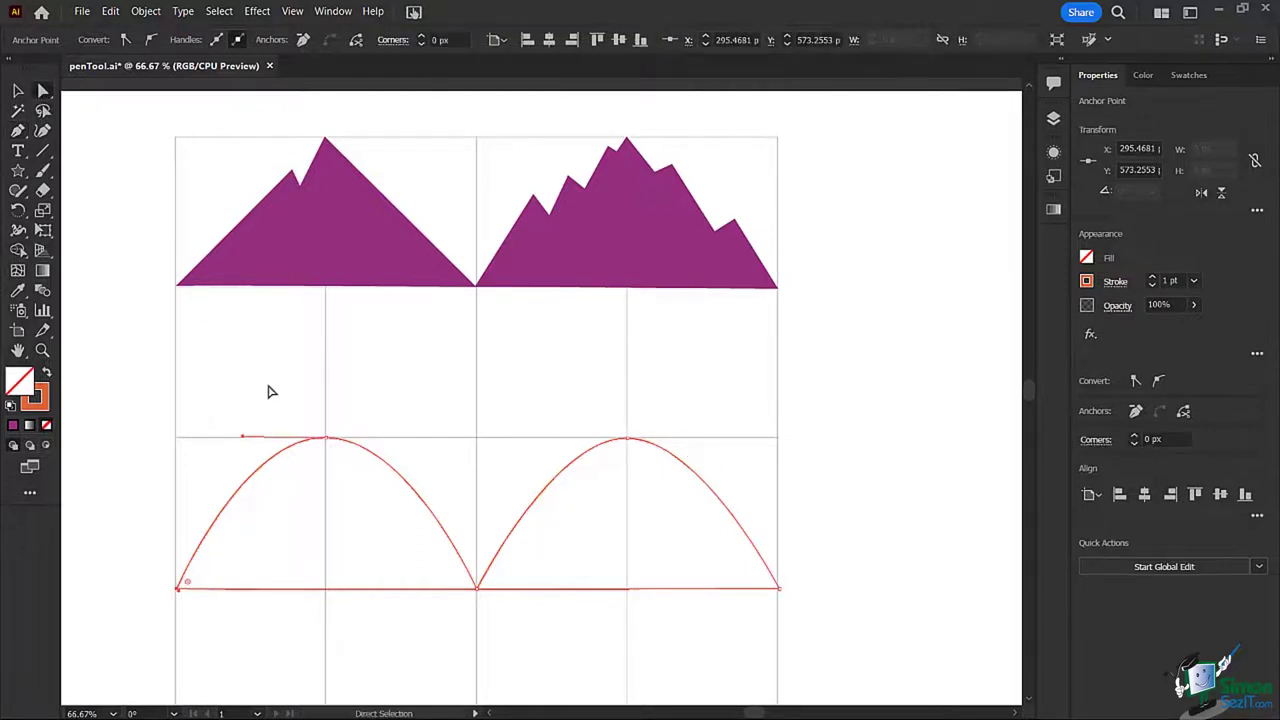
click(327, 441)
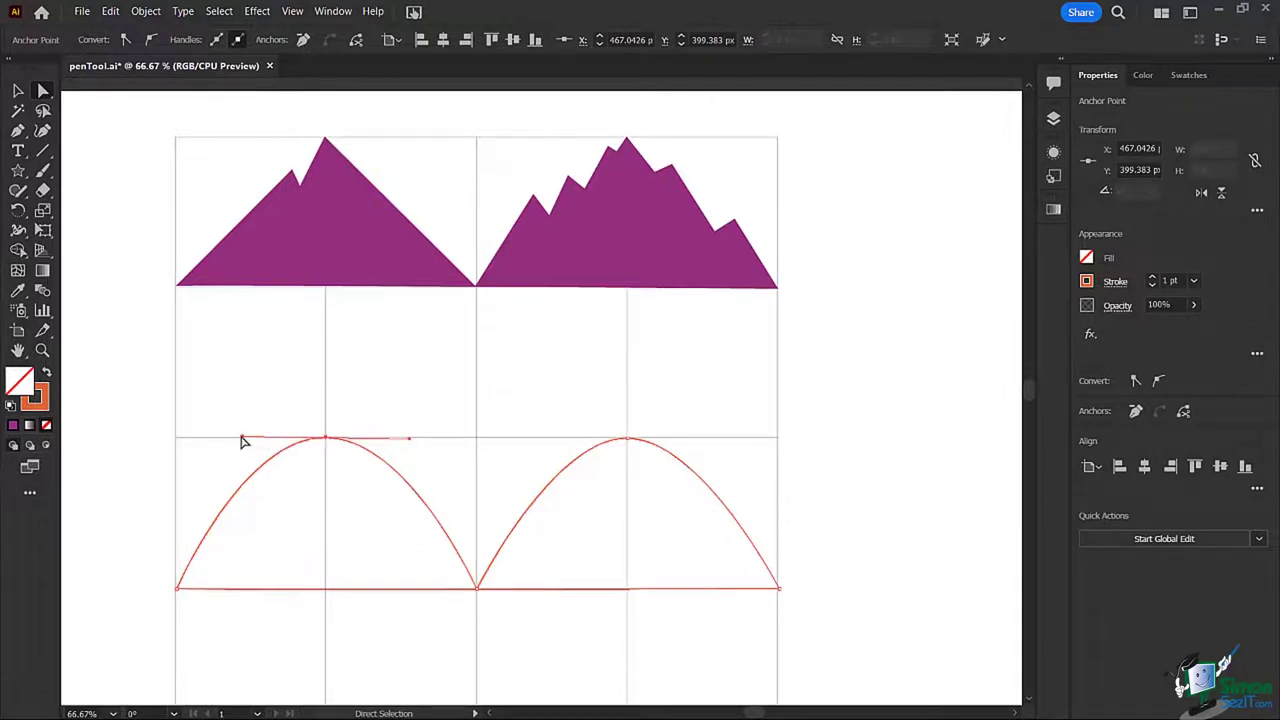
drag(241, 438, 175, 443)
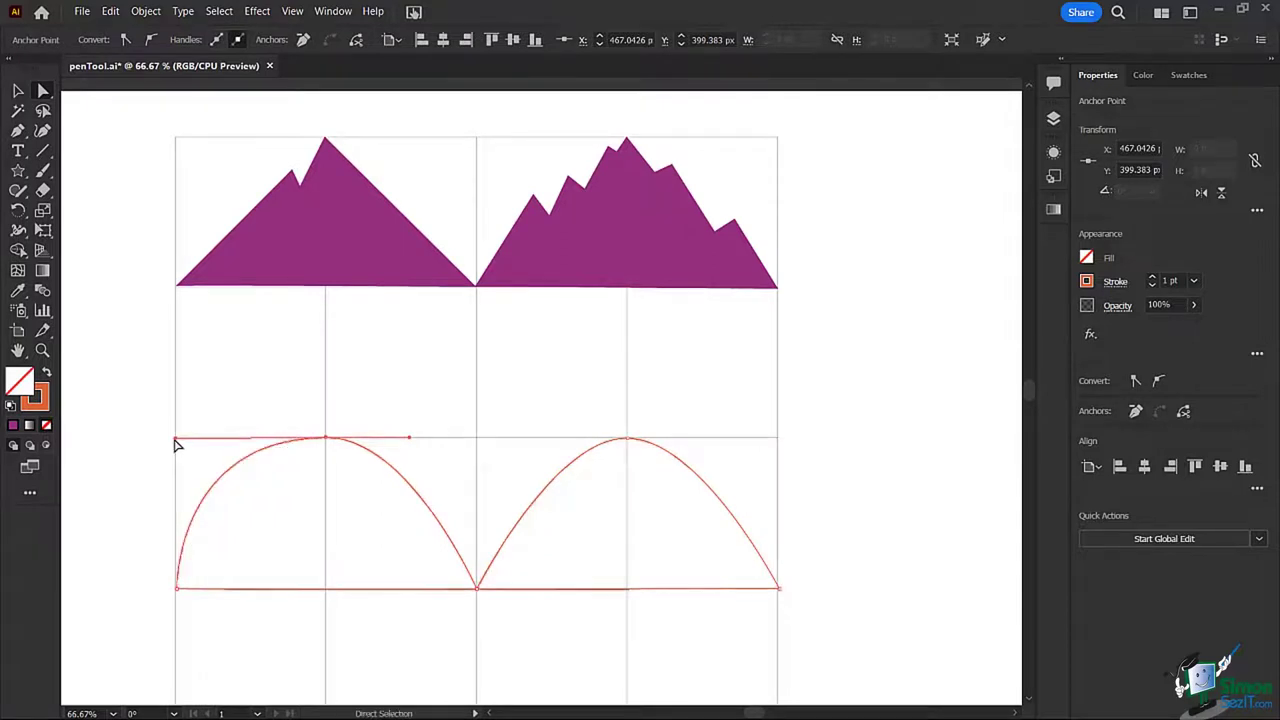
drag(410, 438, 476, 441)
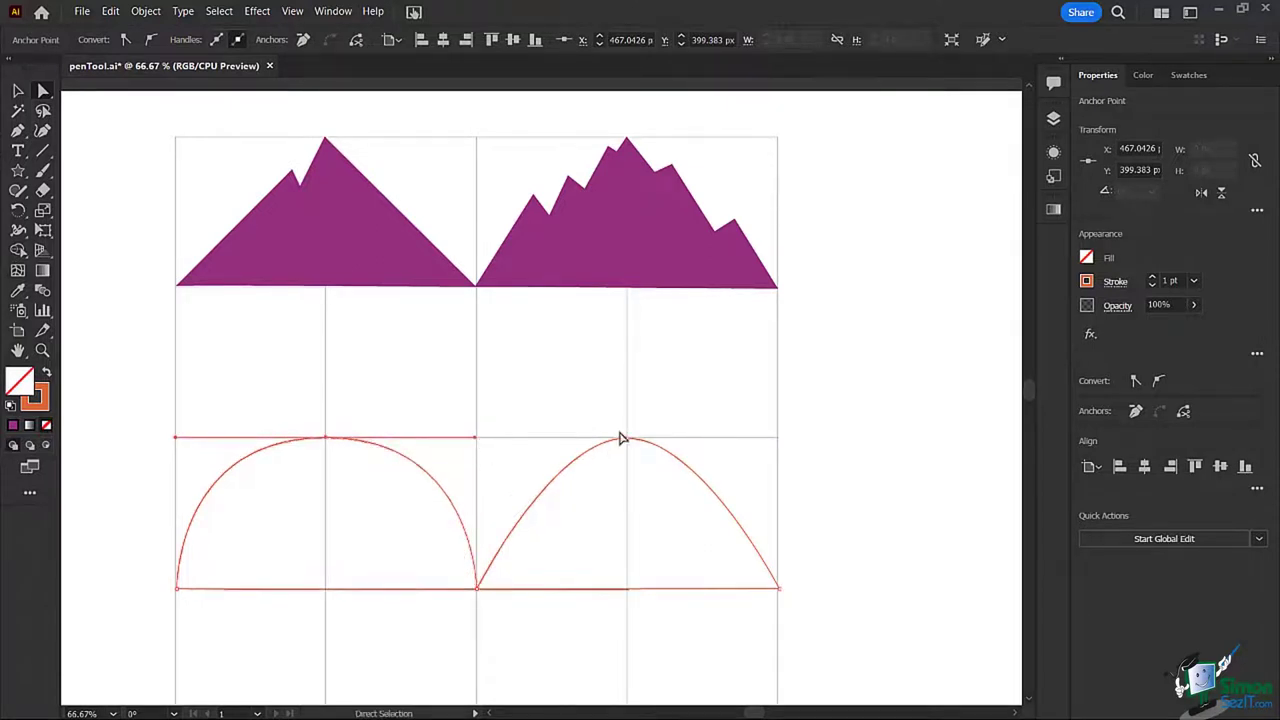
Step: Drag the right arch's top-anchor handles outward so it matches as a rounded dome
click(627, 438)
click(628, 441)
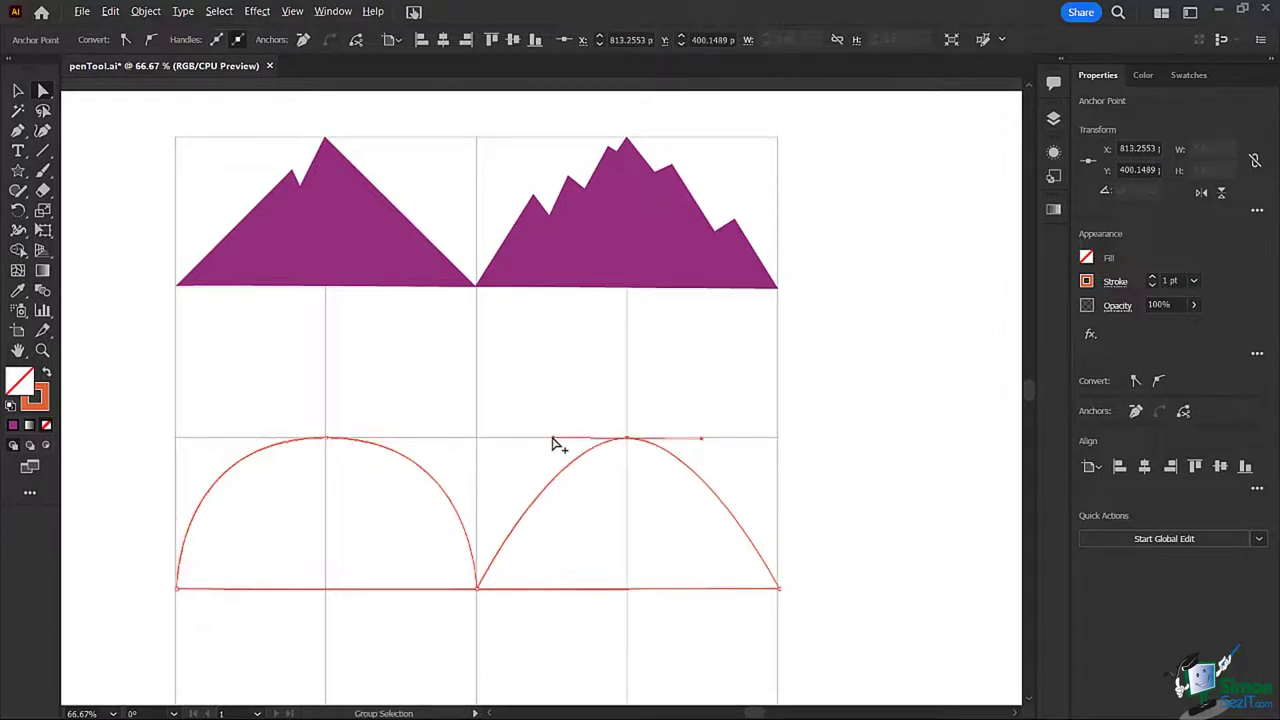
drag(552, 440, 477, 443)
drag(703, 443, 779, 456)
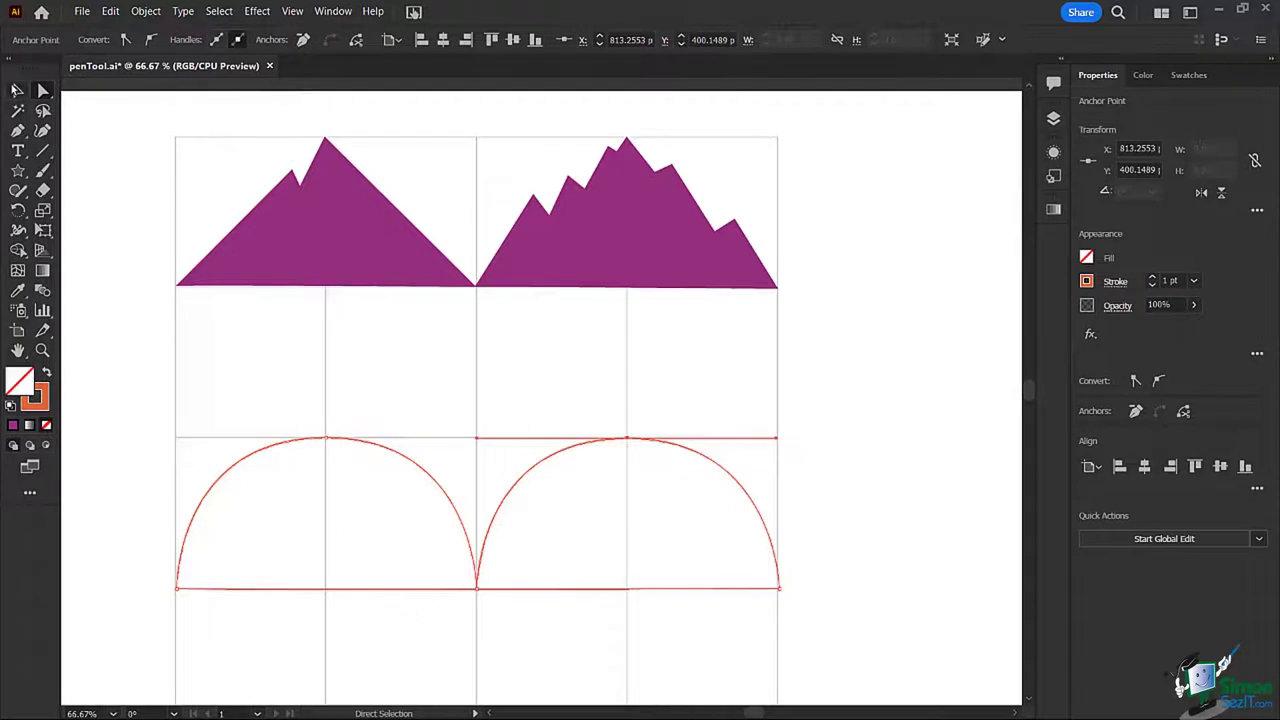
click(17, 90)
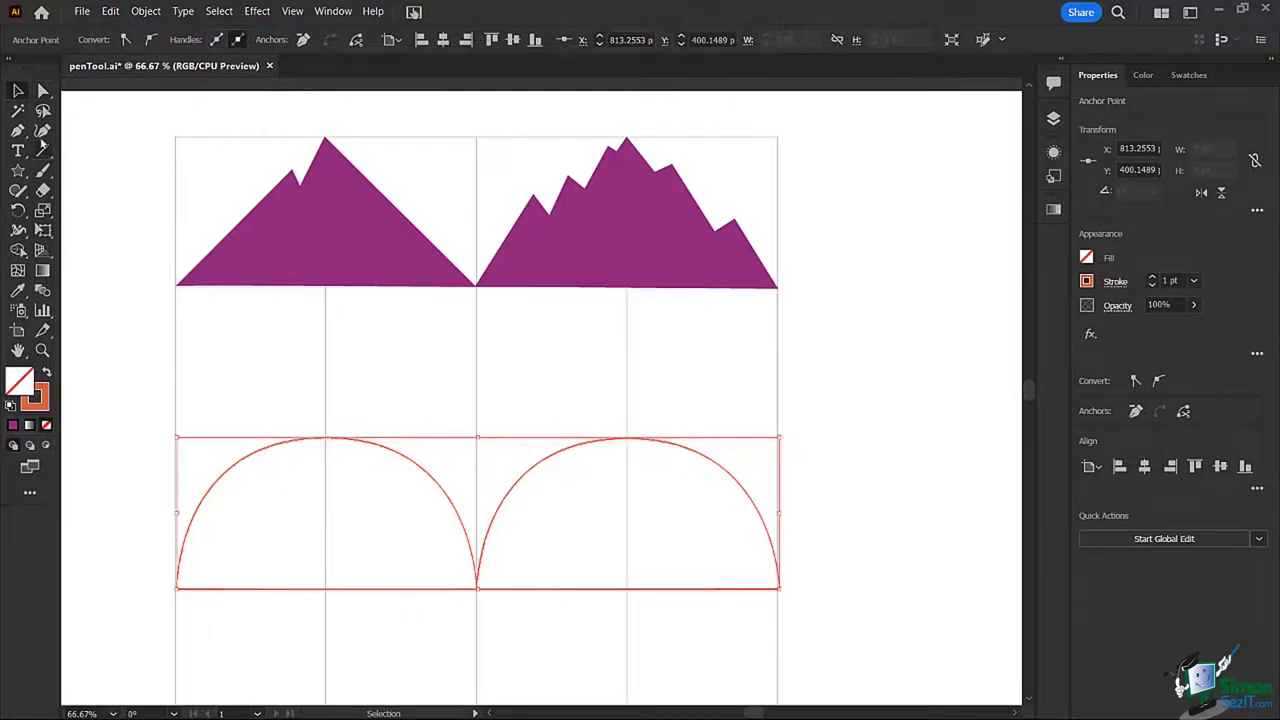
Step: Select the arches and, after trying gradient swatches, fill the domes light blue, then deselect
click(43, 90)
click(224, 428)
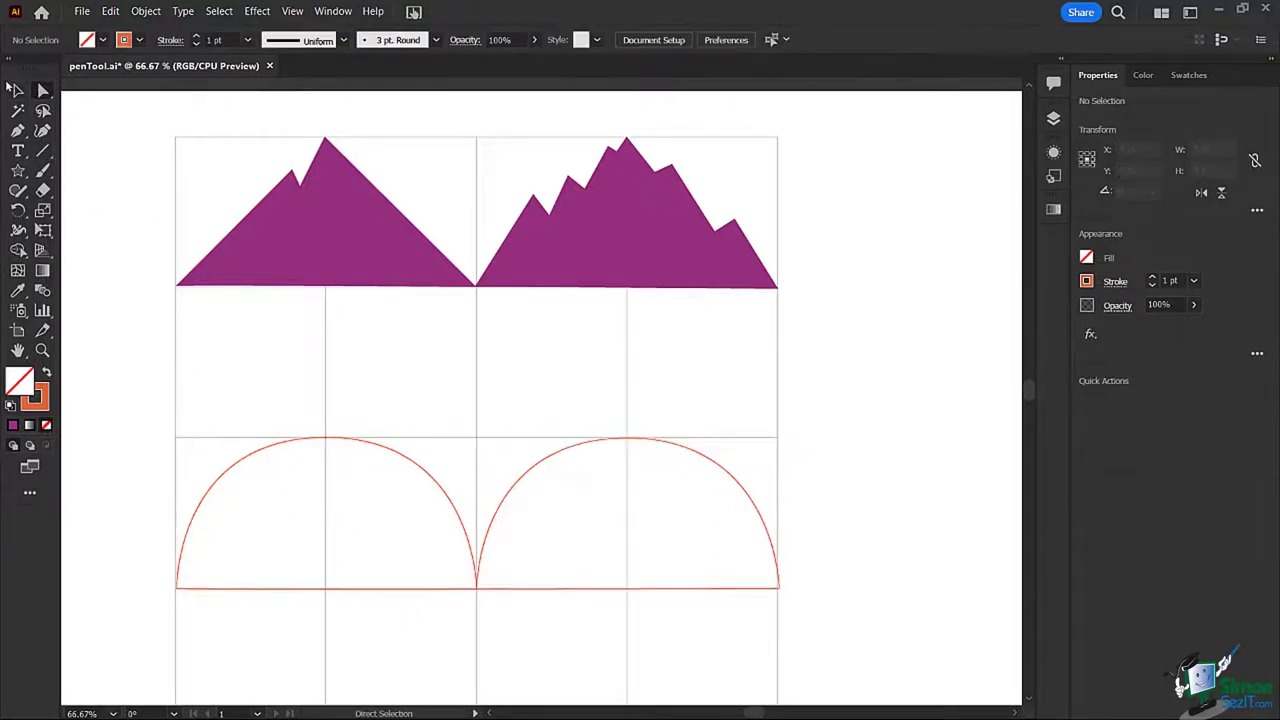
click(17, 90)
click(292, 447)
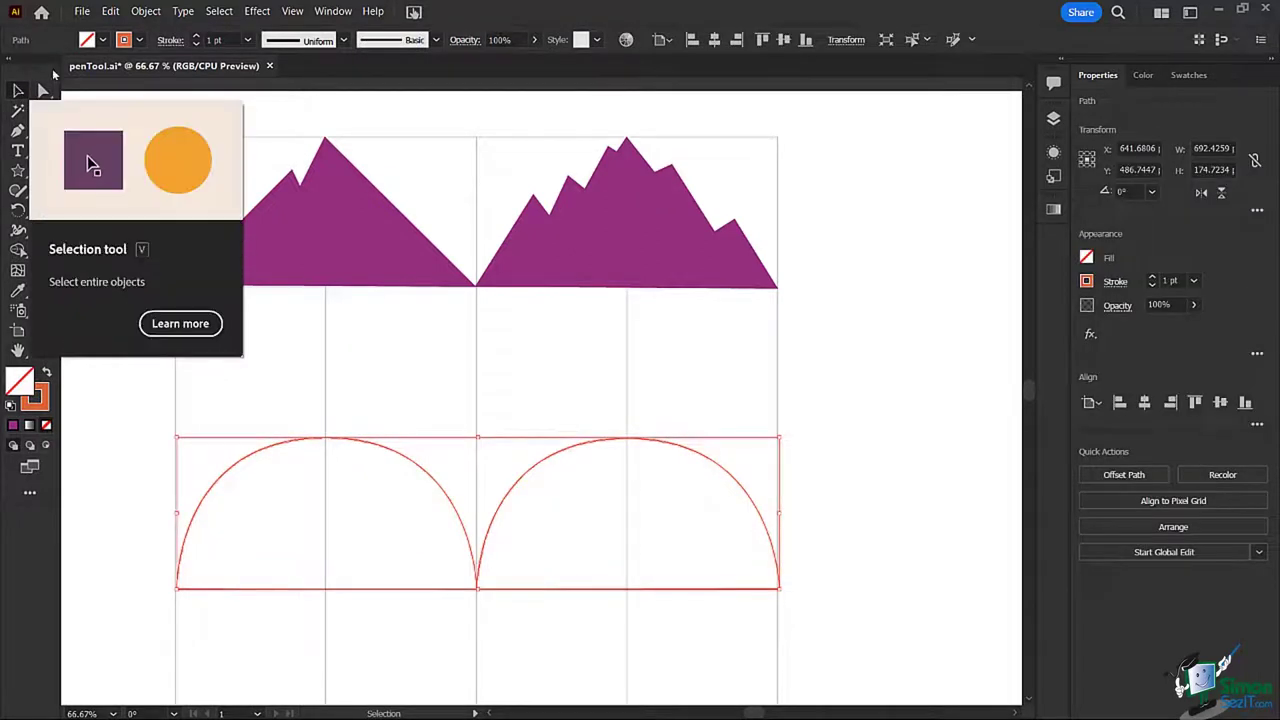
click(104, 40)
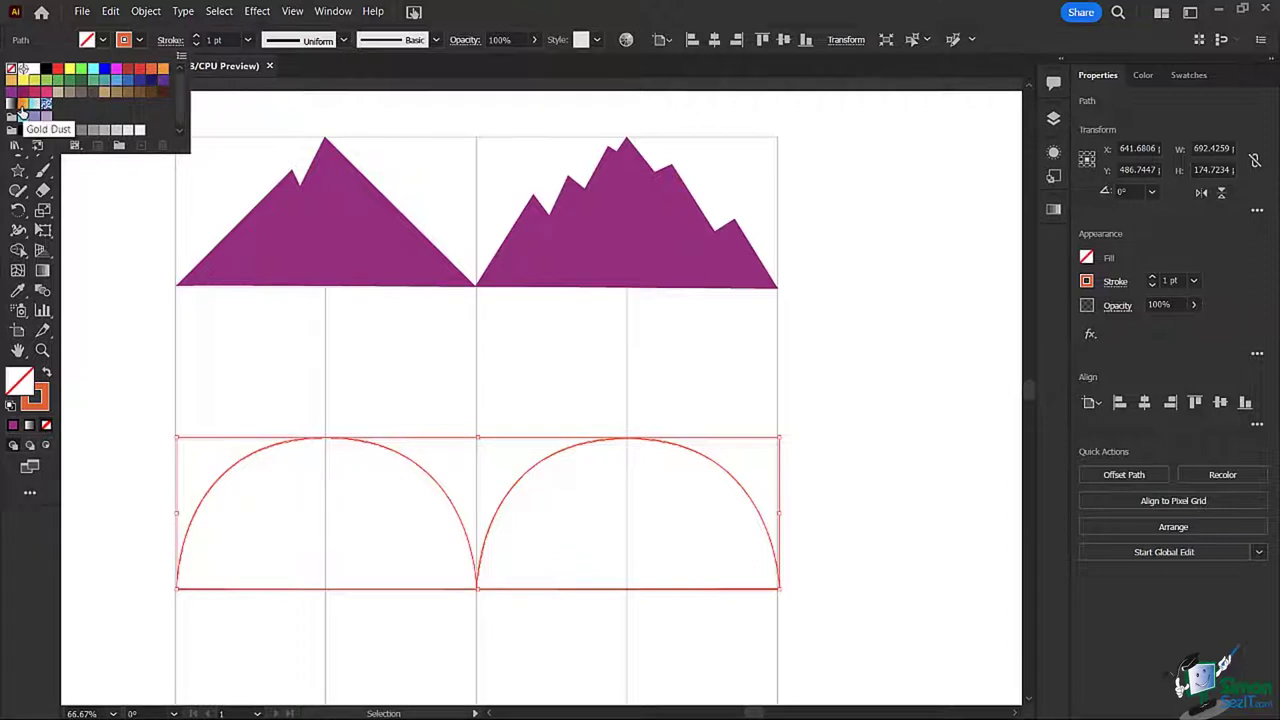
click(22, 111)
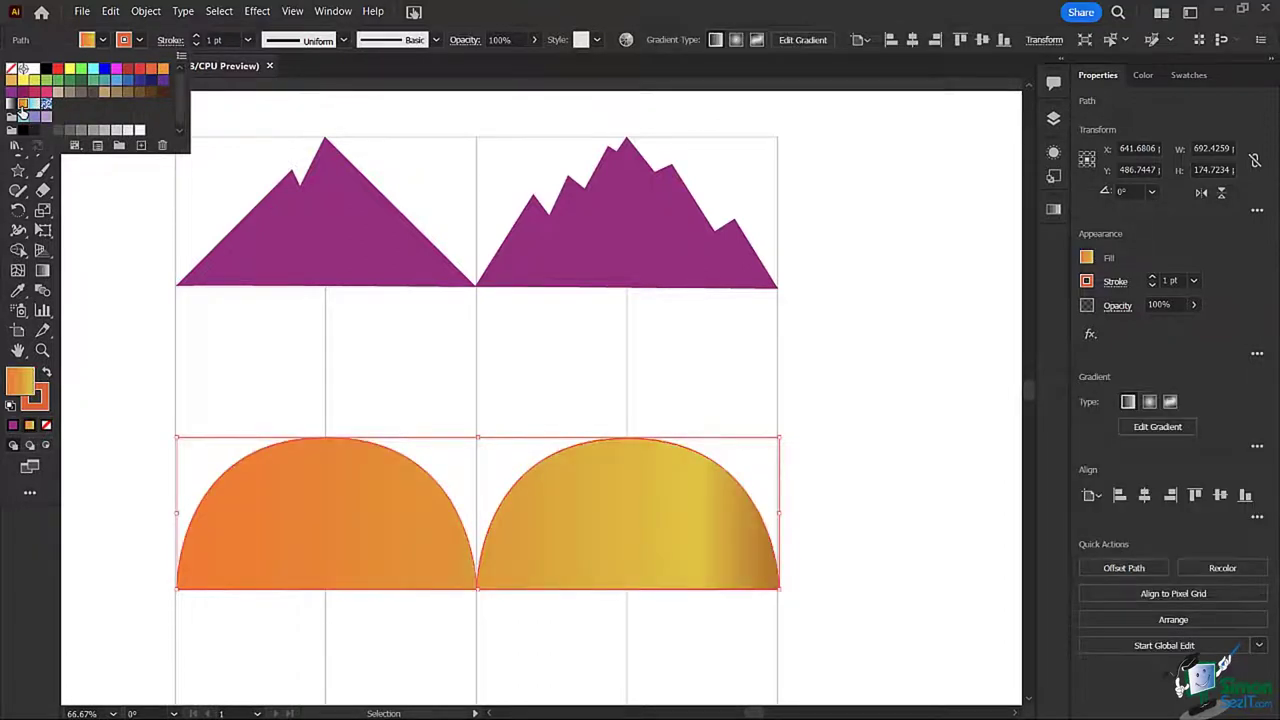
click(34, 105)
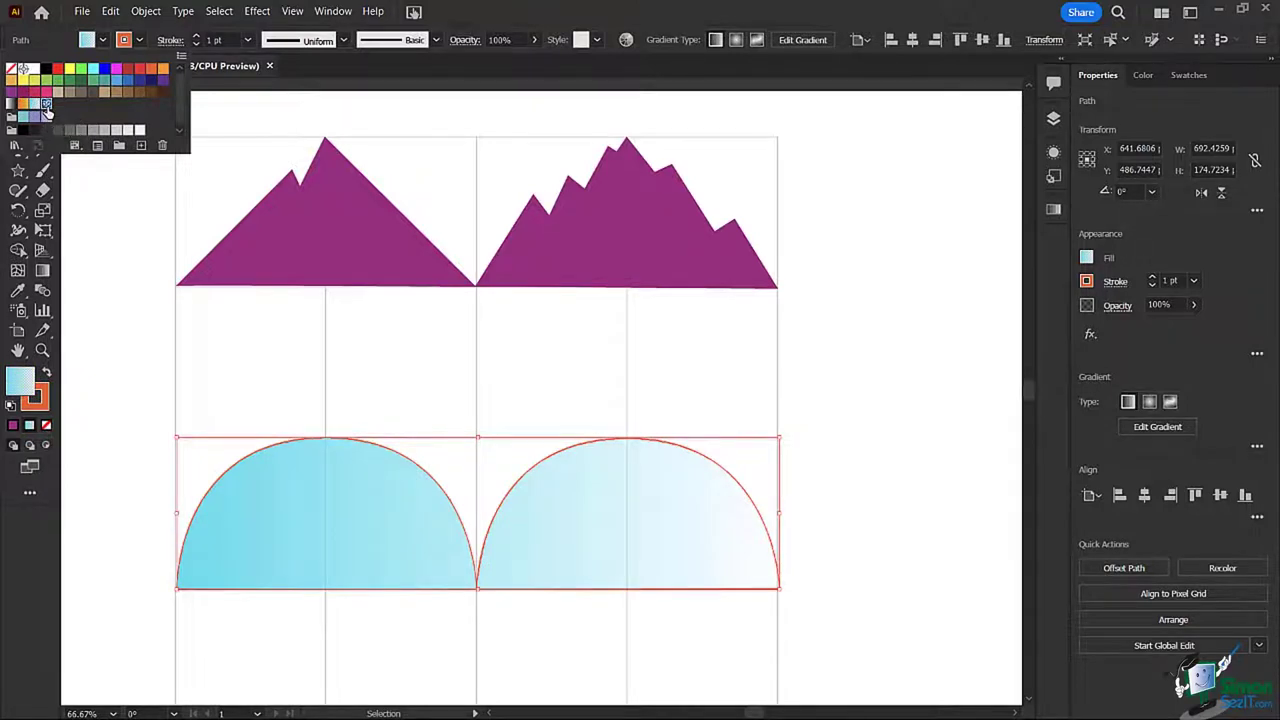
click(46, 116)
click(34, 117)
click(28, 122)
click(23, 117)
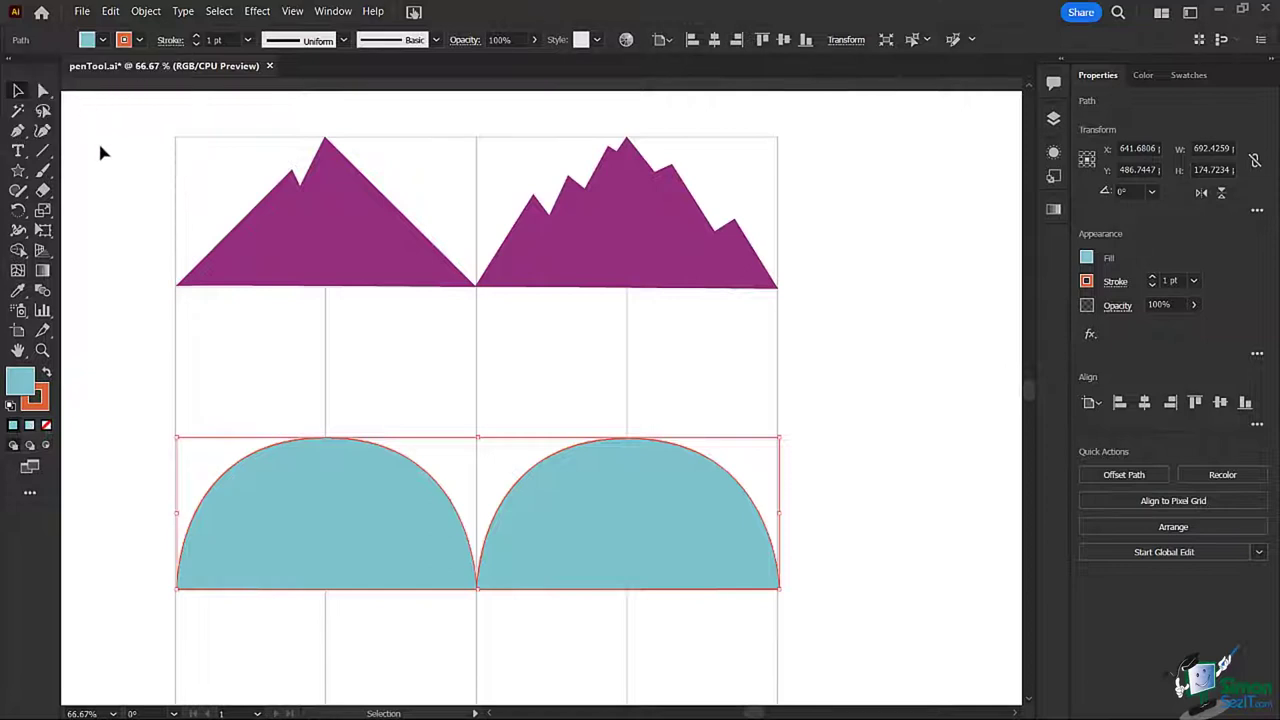
click(124, 175)
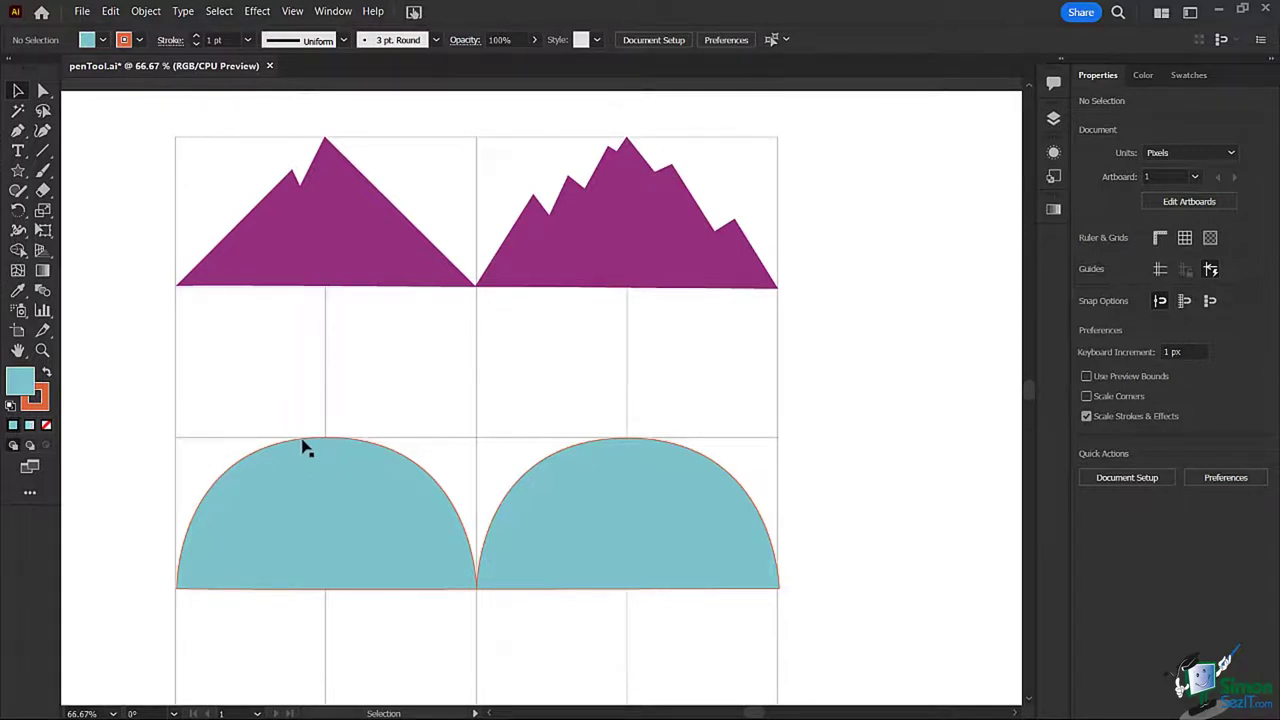
Step: Convert the left mountain's peak anchor to smooth and drag its right handle outward
click(43, 91)
click(325, 139)
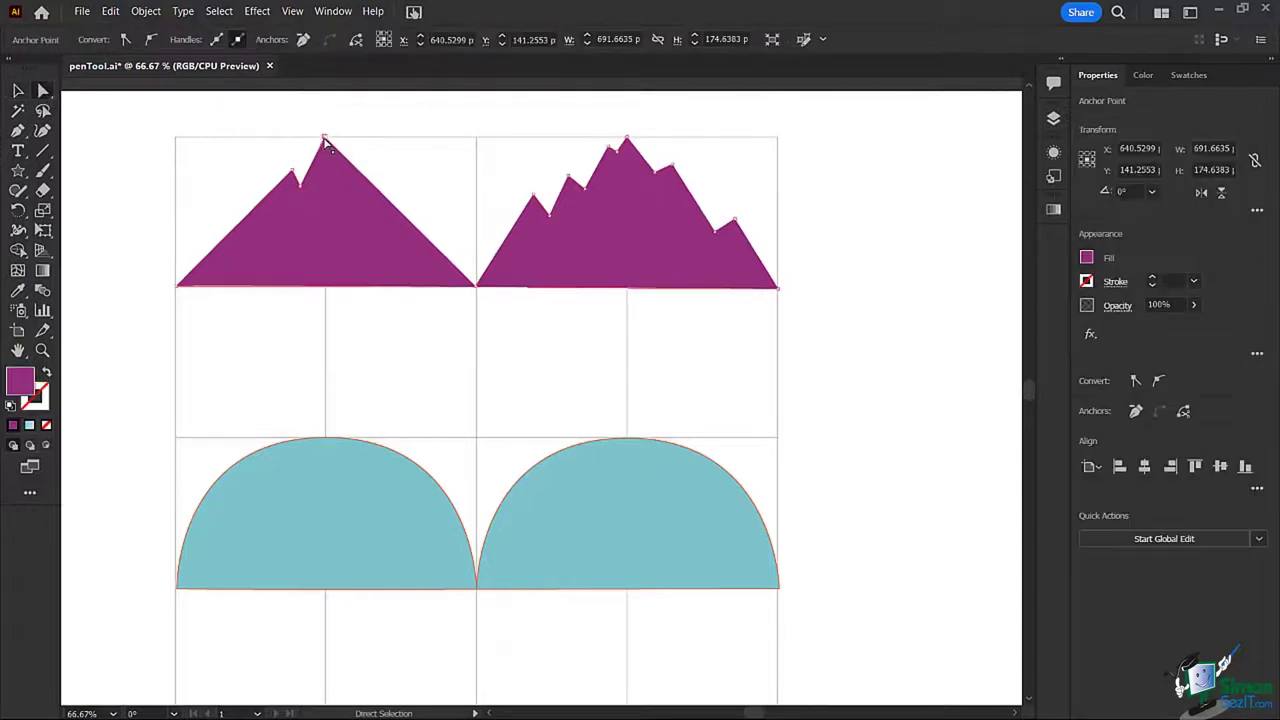
click(324, 138)
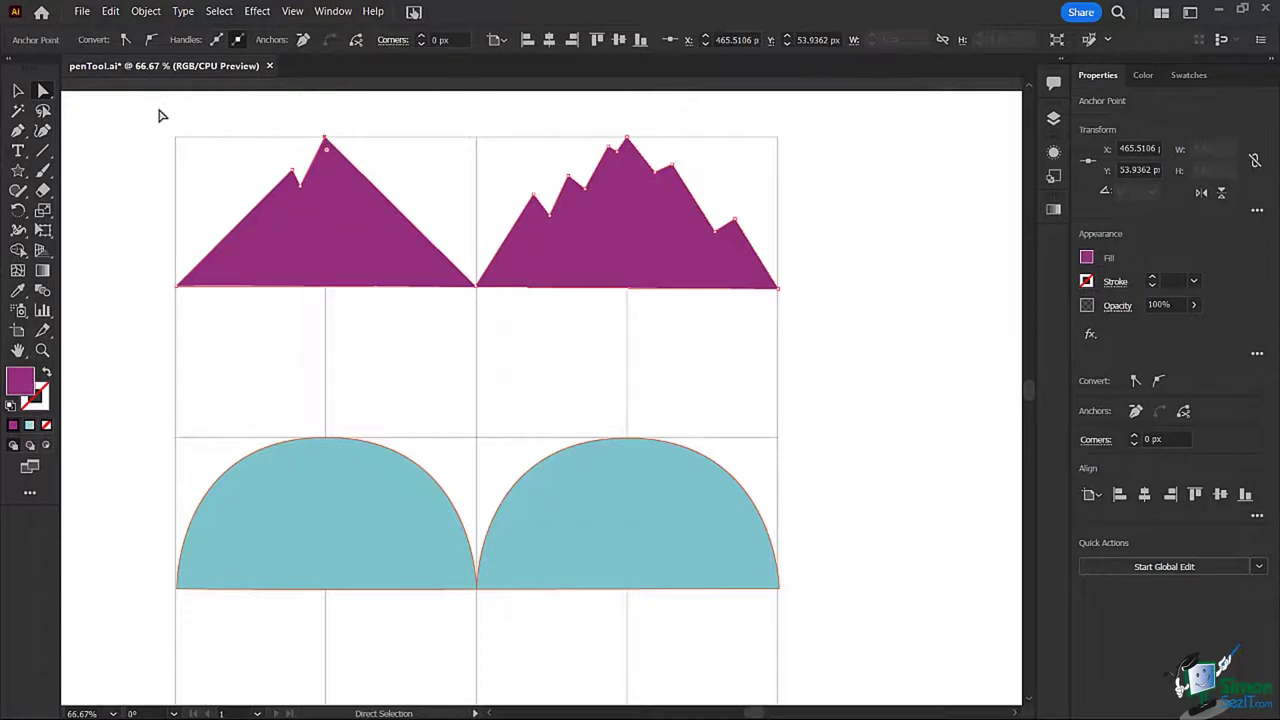
click(150, 40)
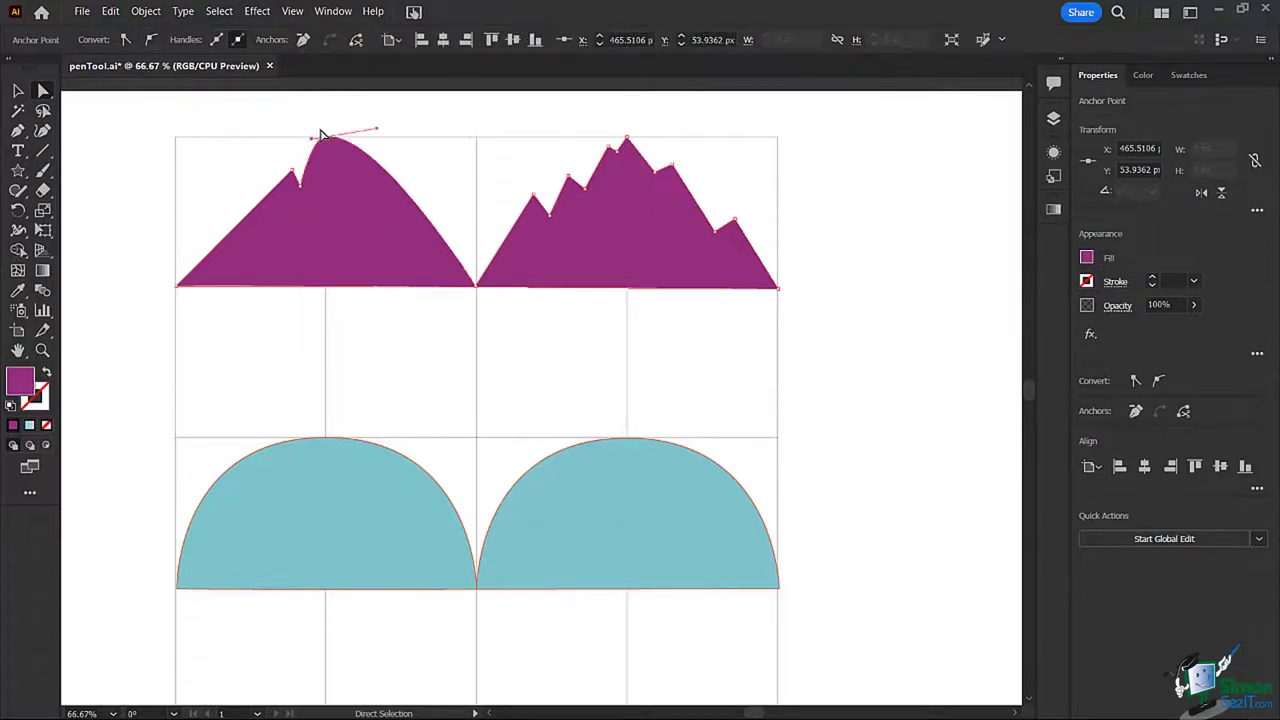
drag(378, 132, 483, 147)
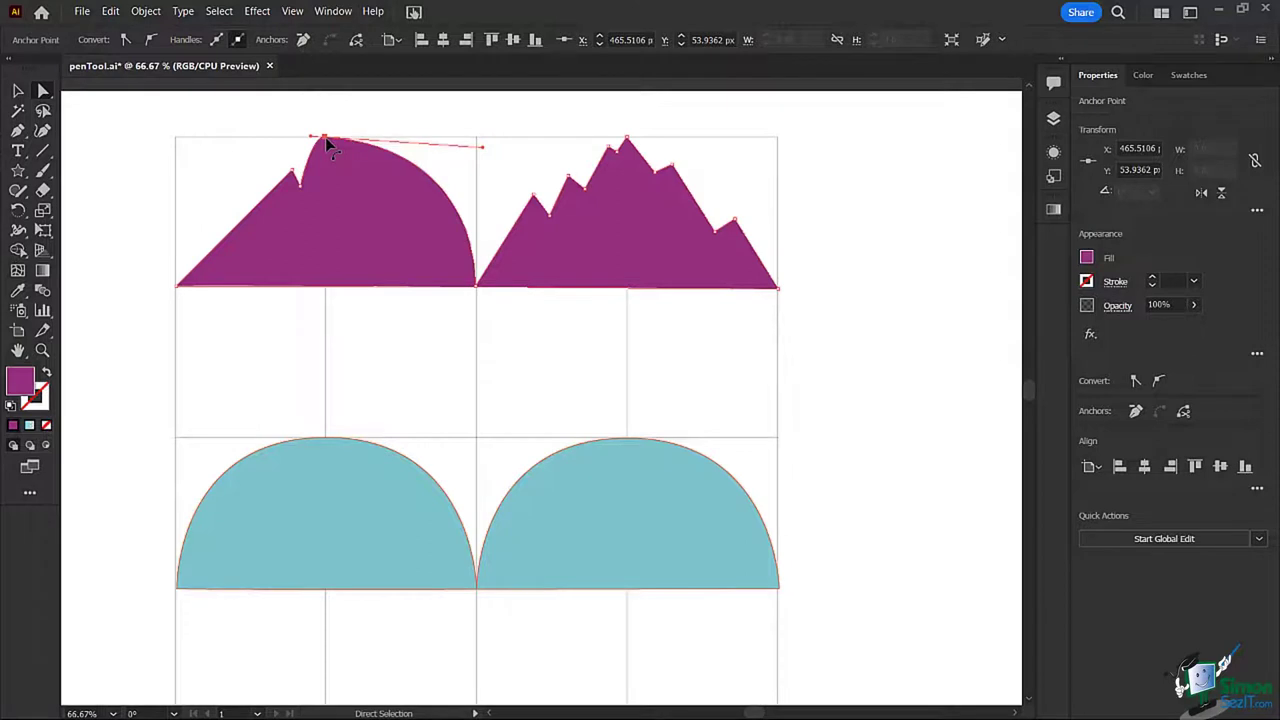
Step: Add three anchor points along the left mountain's curved right edge
click(17, 130)
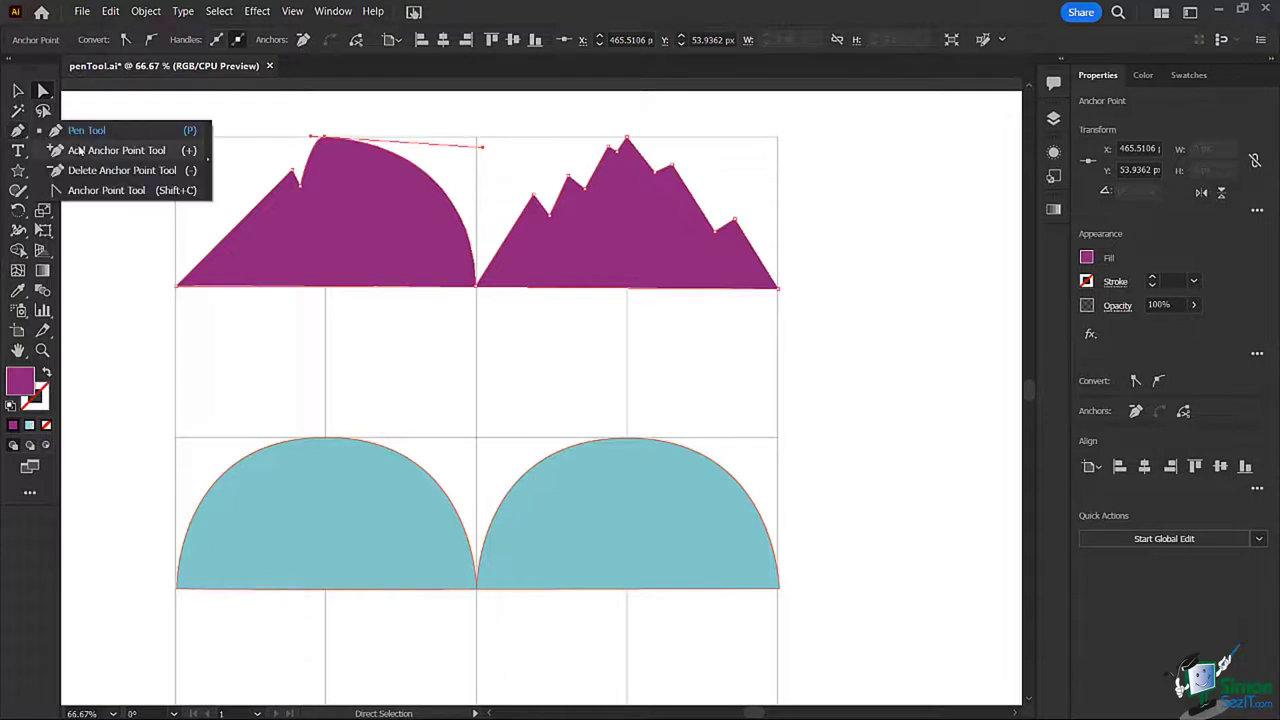
click(114, 149)
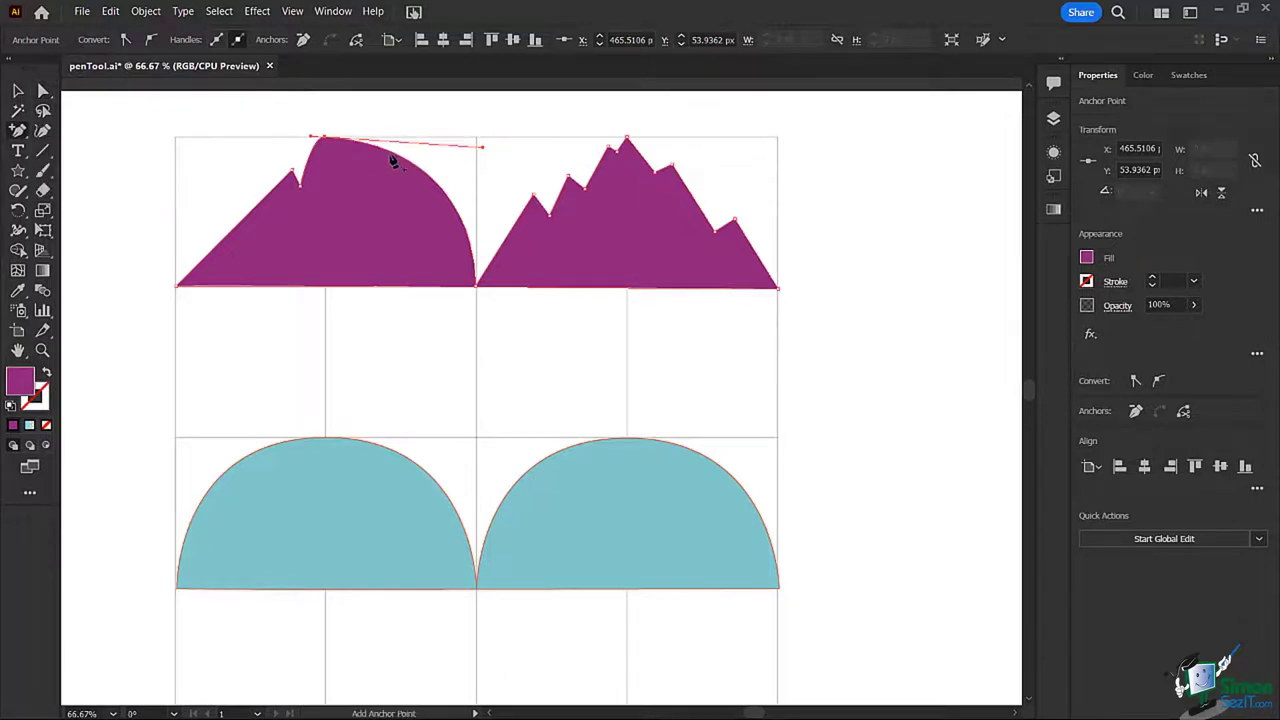
click(390, 155)
click(443, 189)
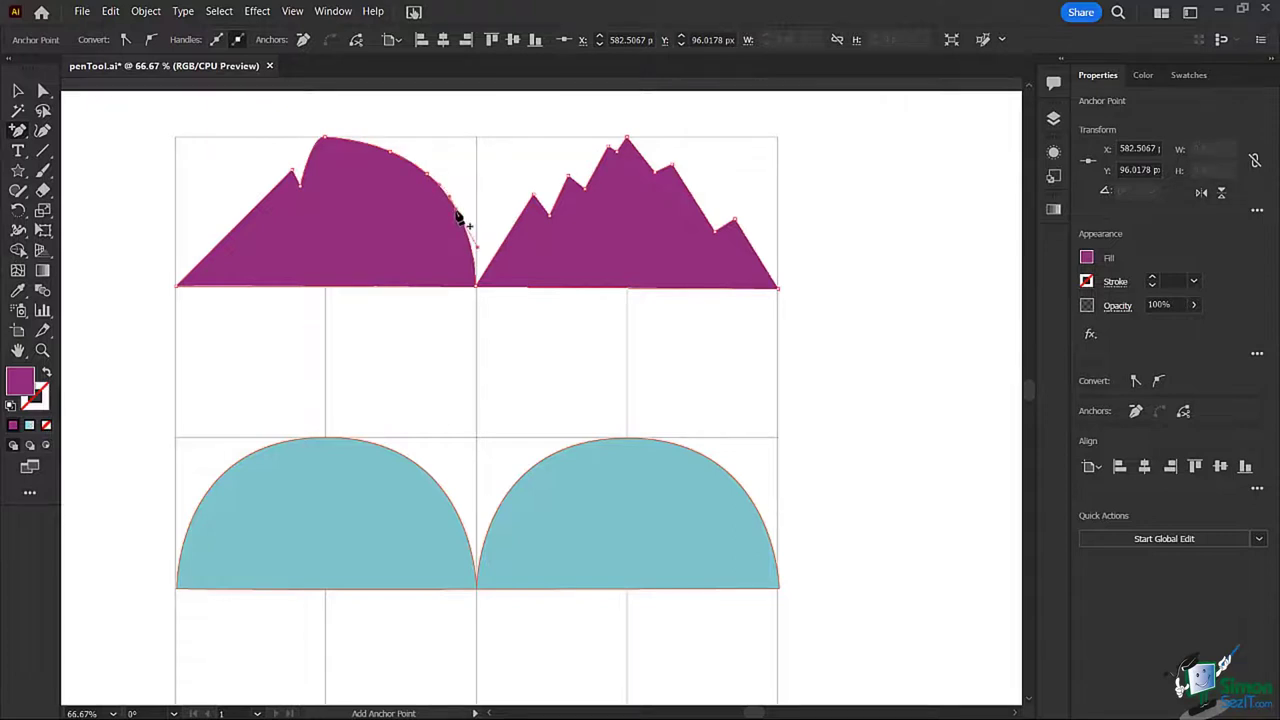
click(466, 219)
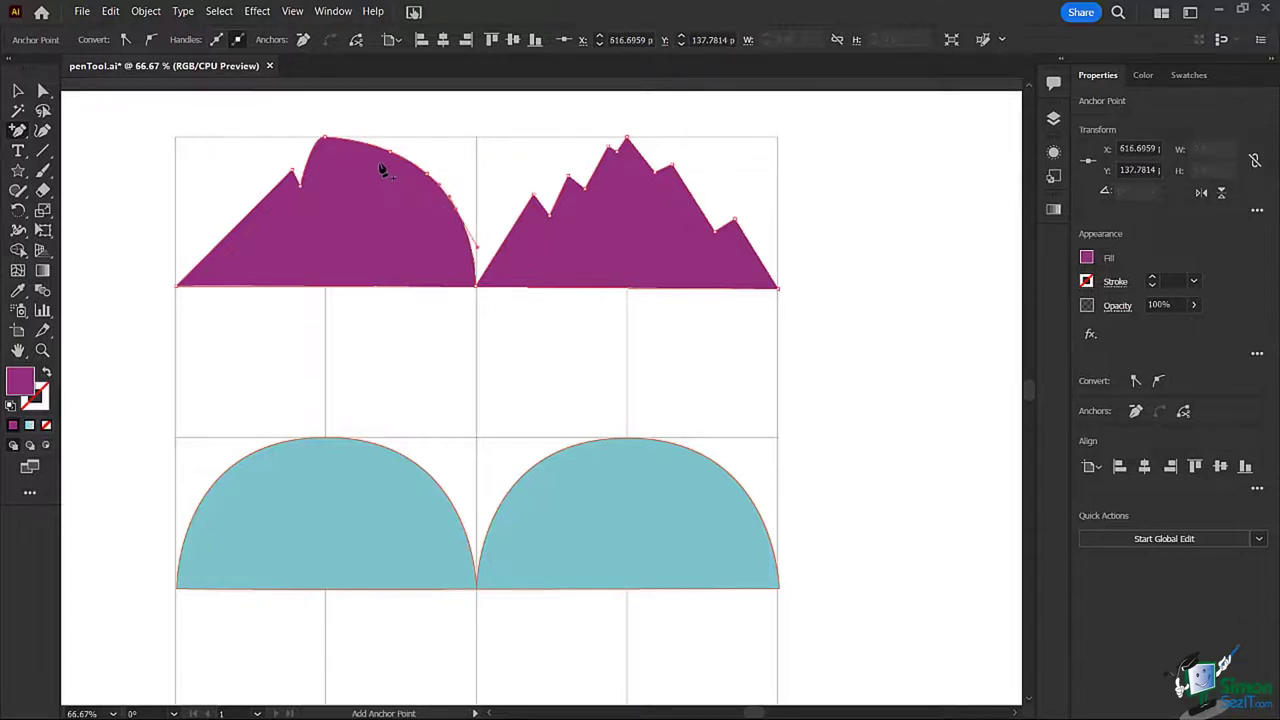
Step: Bend the mountain's curved top segment down into a dip with Direct Selection
click(43, 90)
click(393, 158)
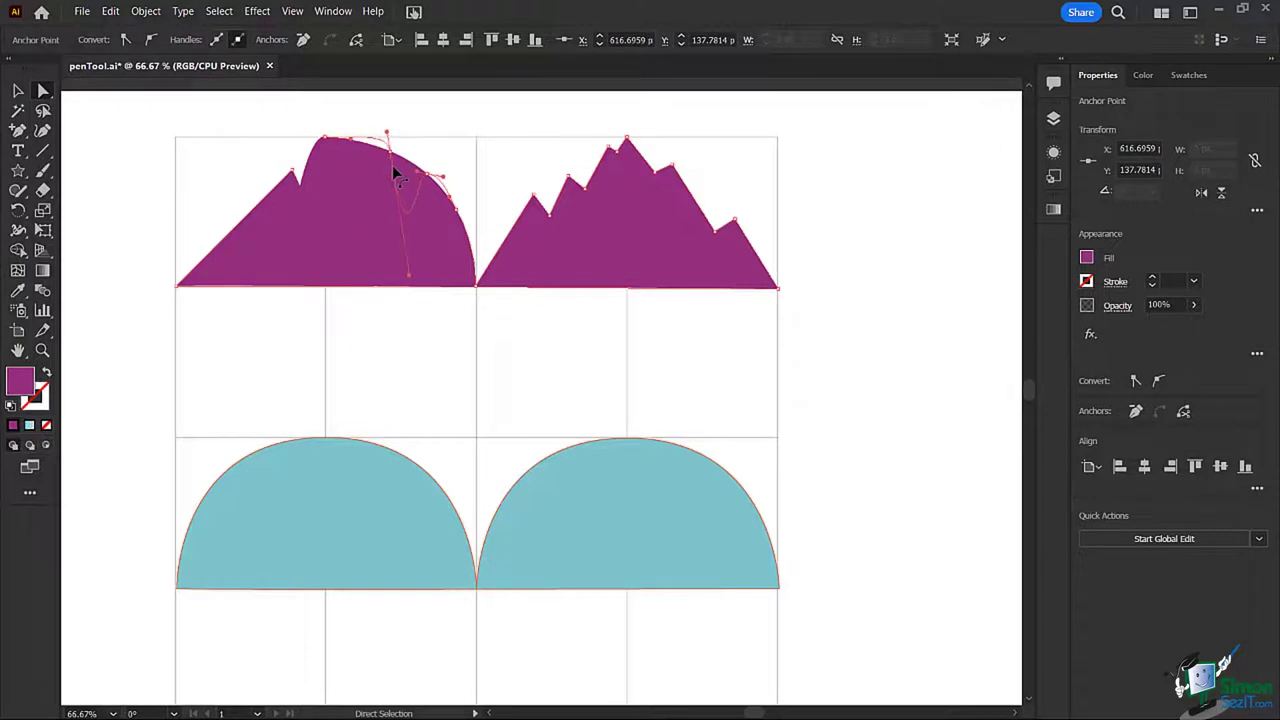
drag(395, 160, 409, 194)
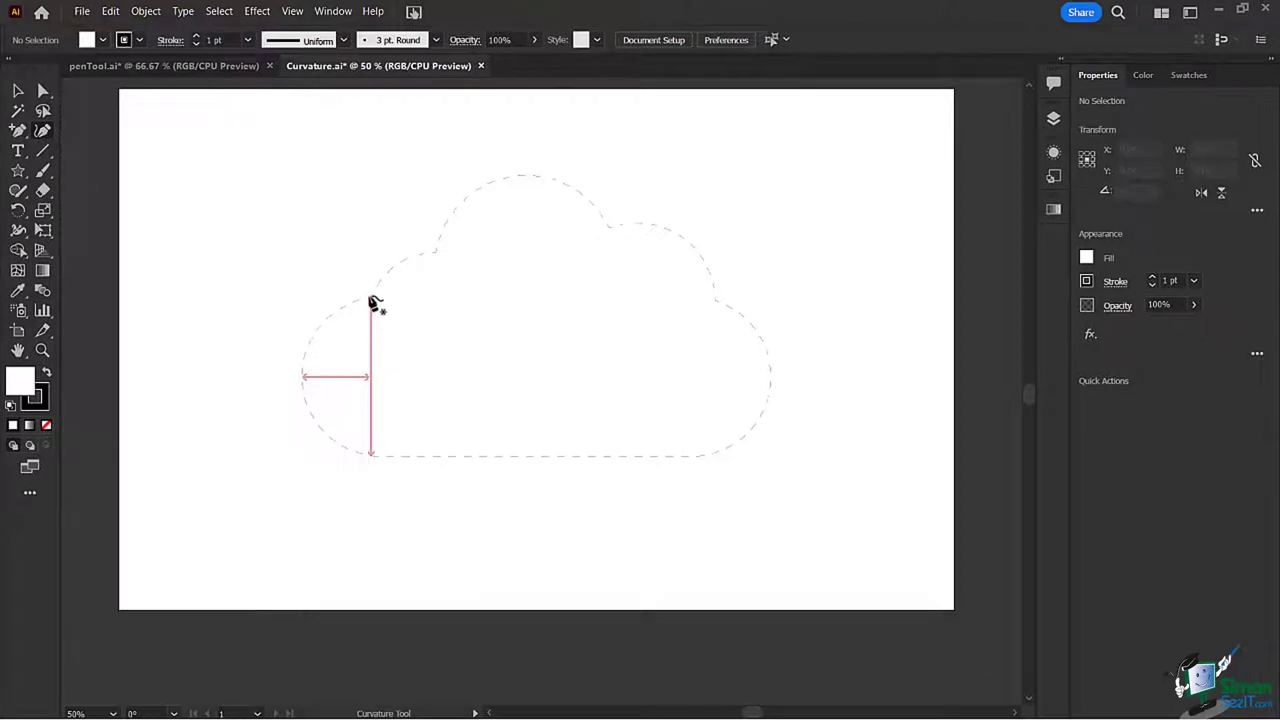
Step: Trace the cloud's top edge with the Curvature tool, from the left bump to the right bump
click(373, 302)
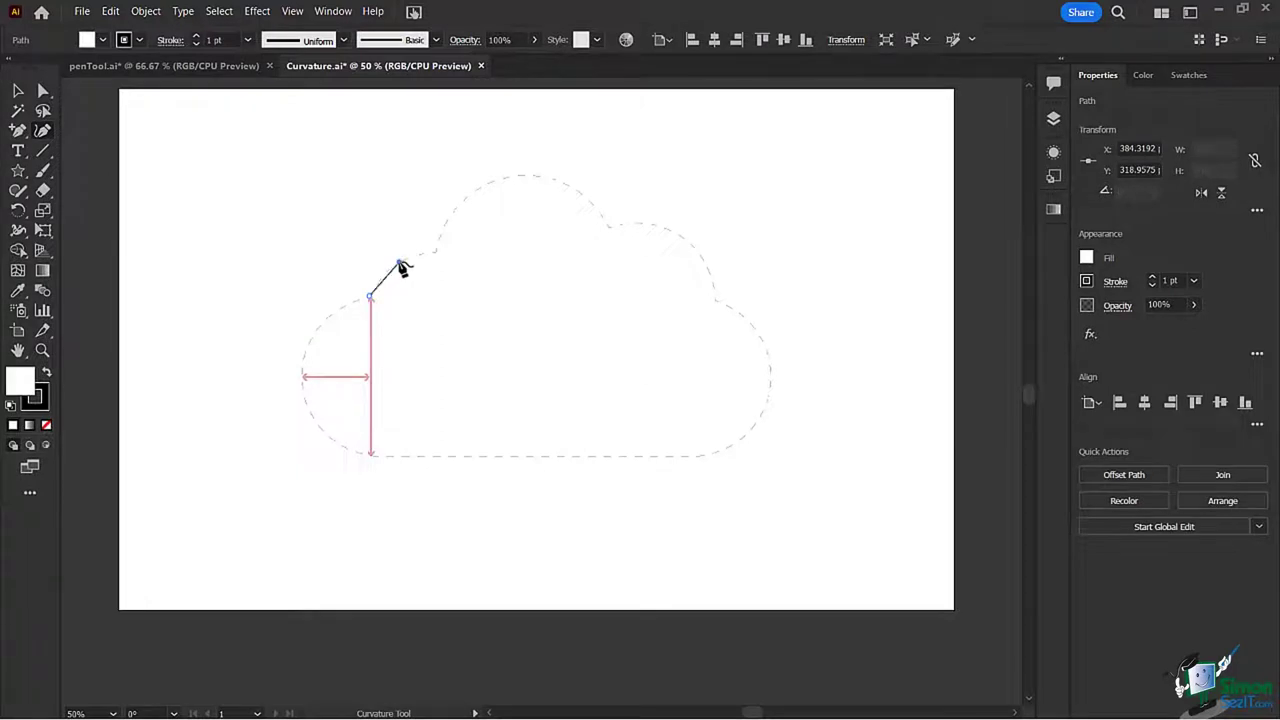
click(399, 263)
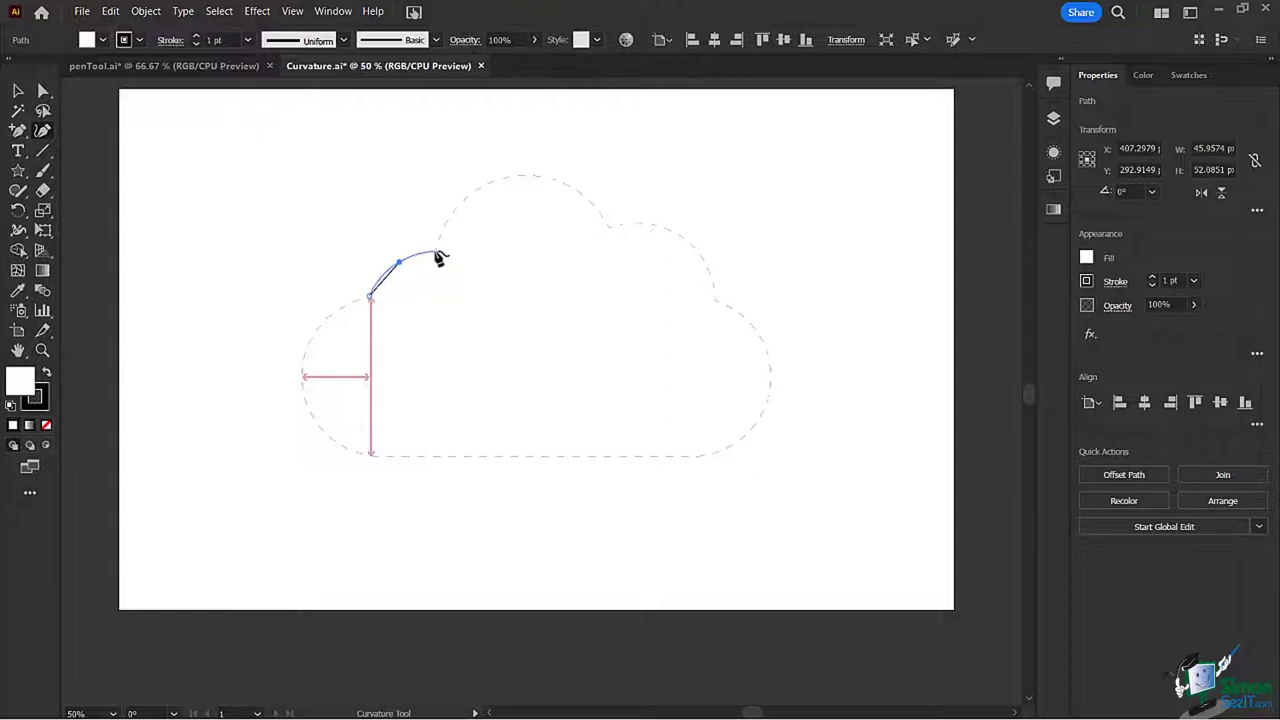
click(437, 253)
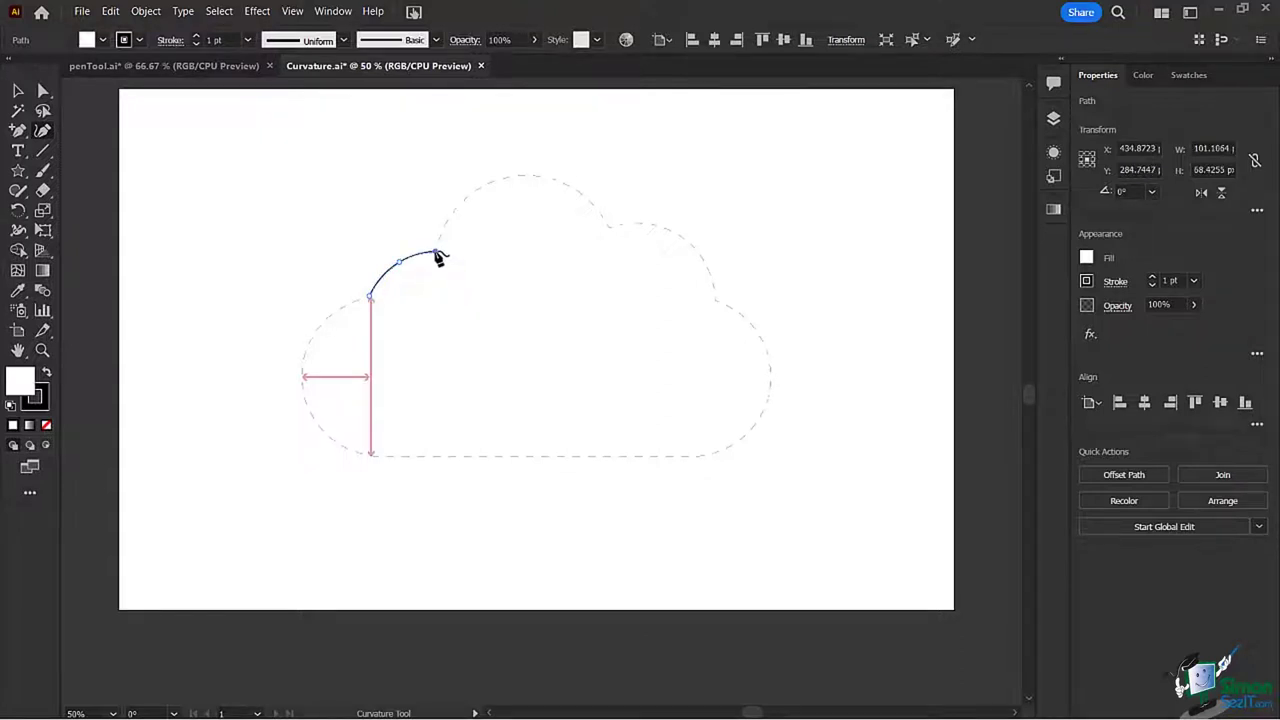
click(510, 178)
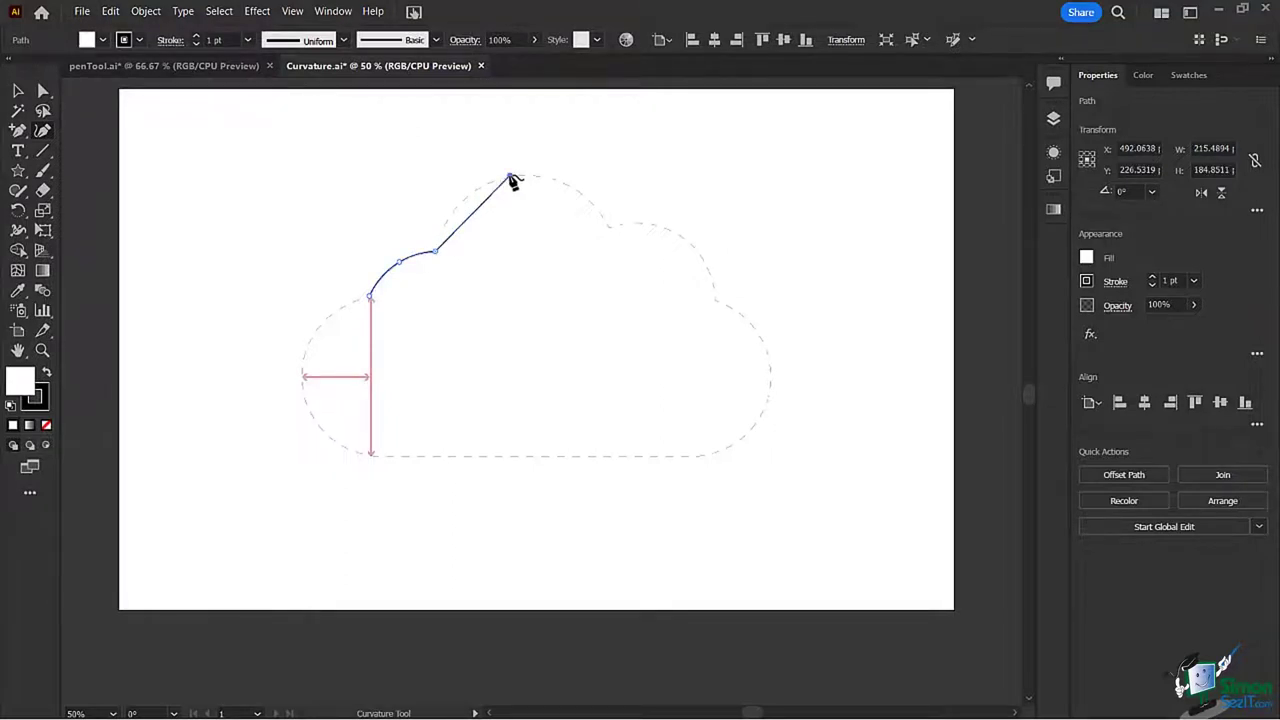
click(611, 229)
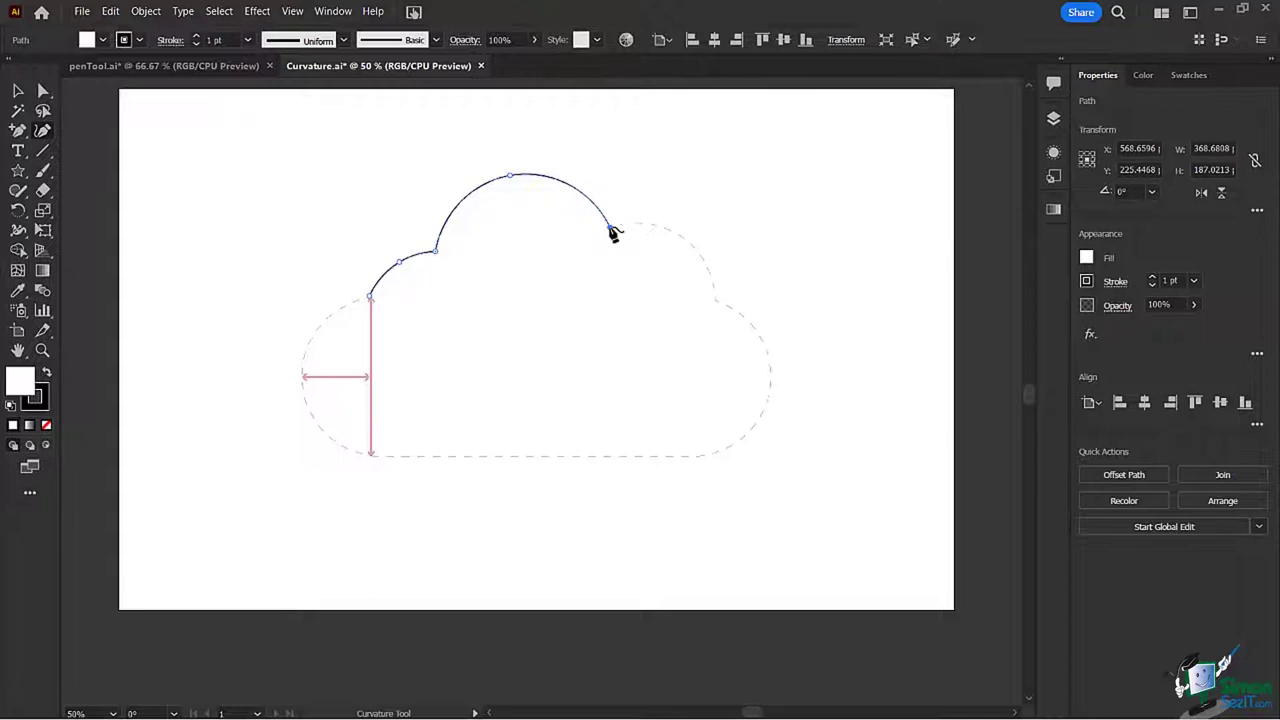
click(689, 242)
Step: Continue around the right lobe, flat base and left lobe, then close and select the cloud path
click(715, 299)
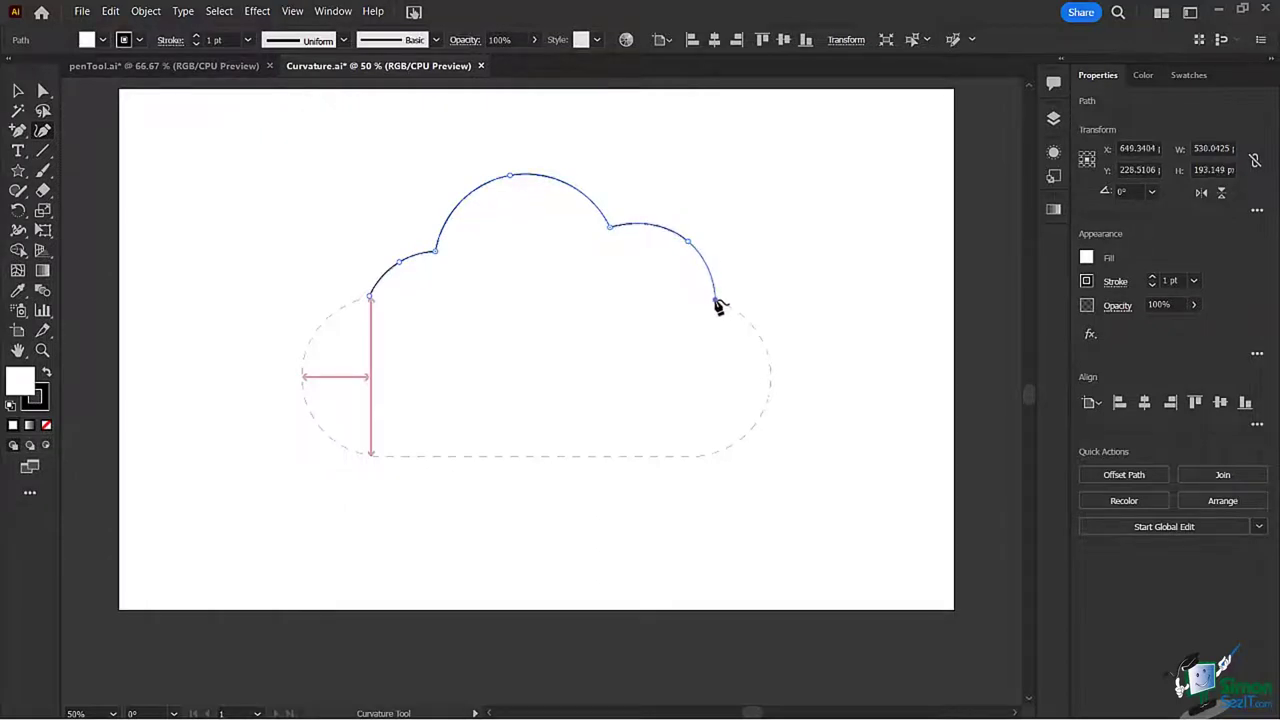
click(772, 378)
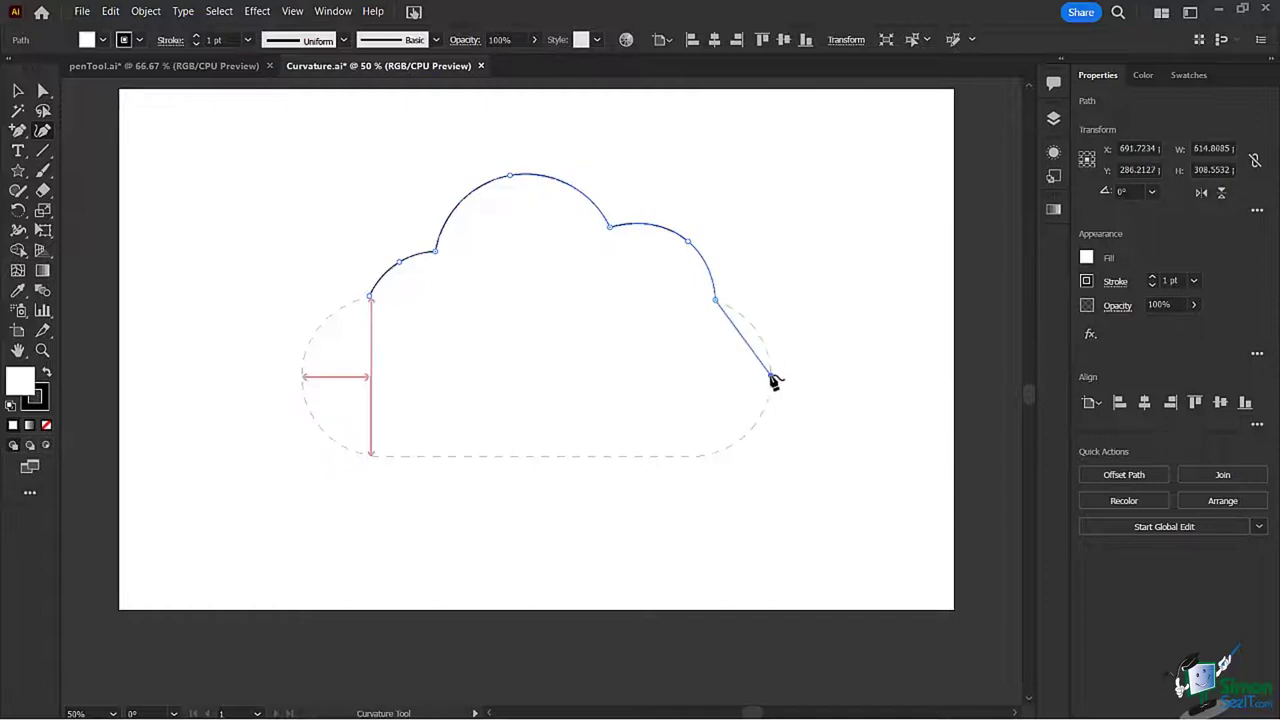
click(706, 456)
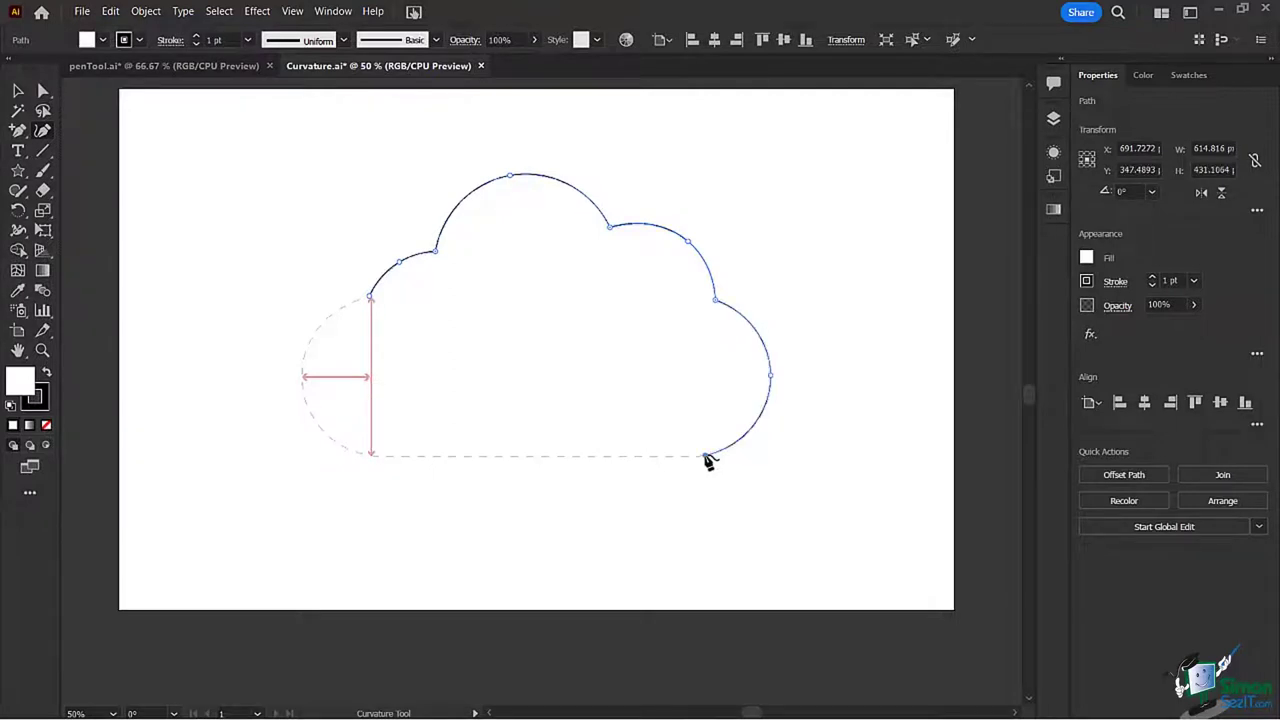
click(370, 457)
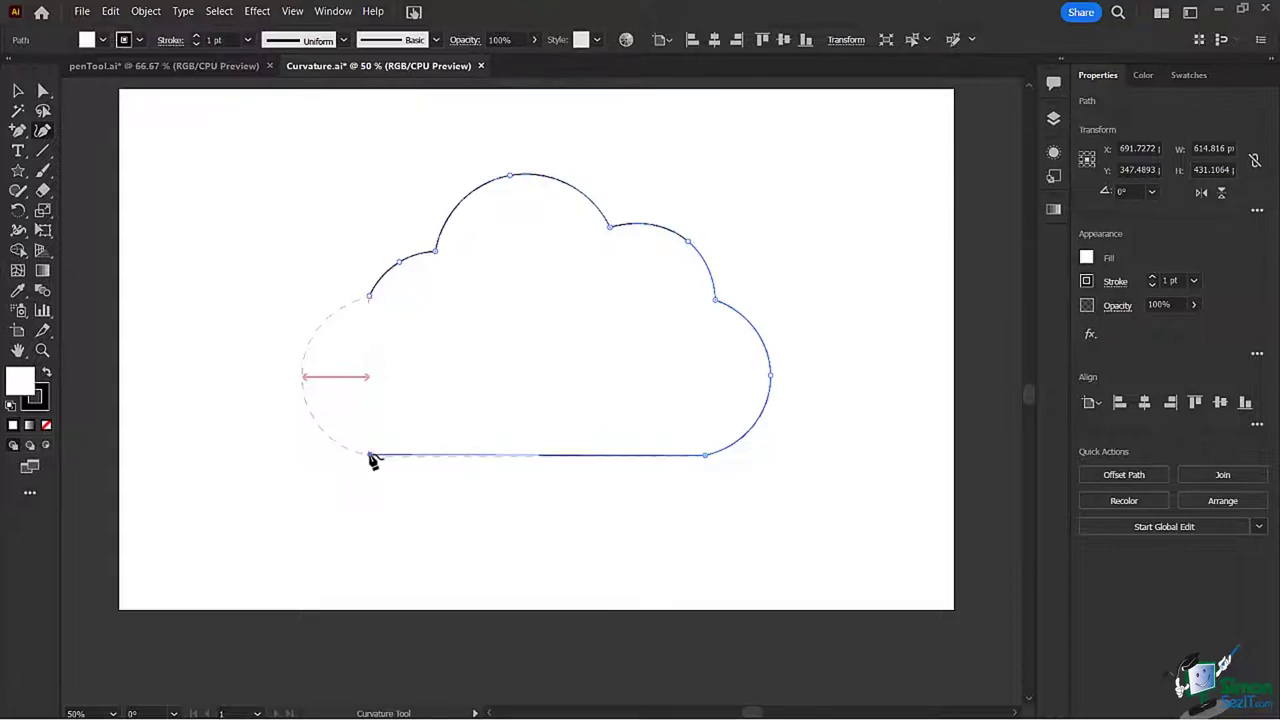
click(302, 376)
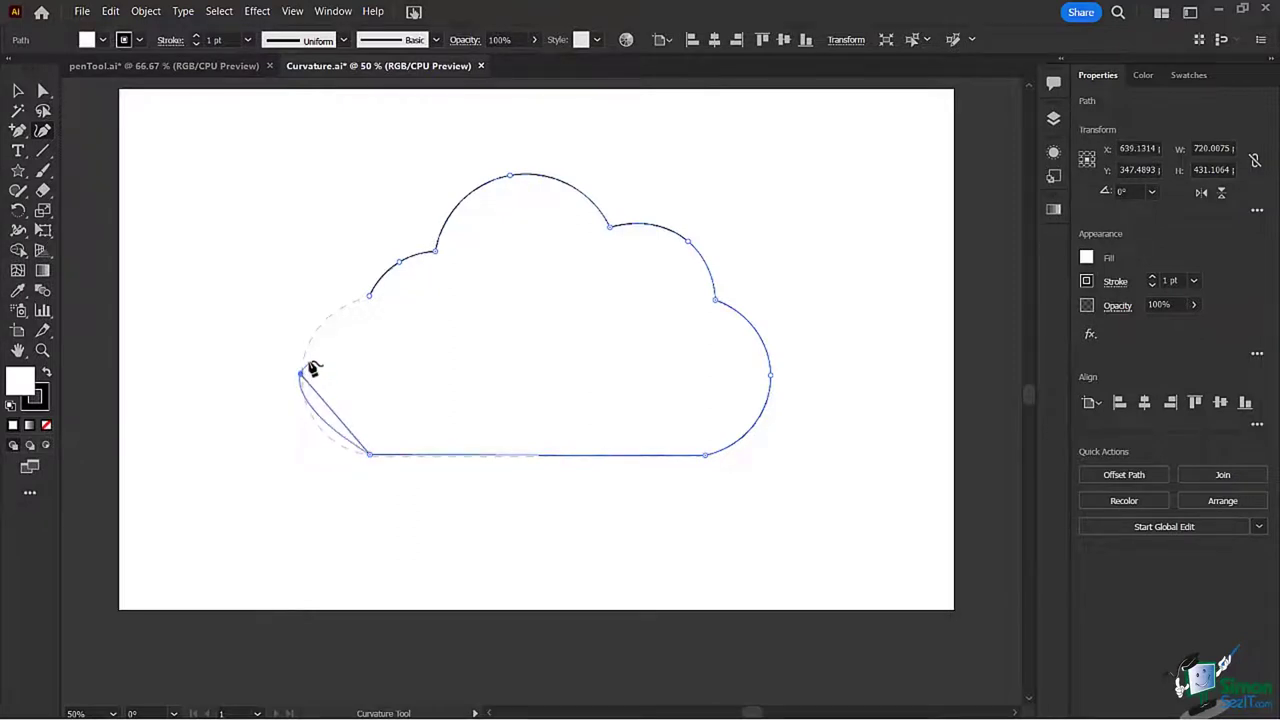
click(370, 299)
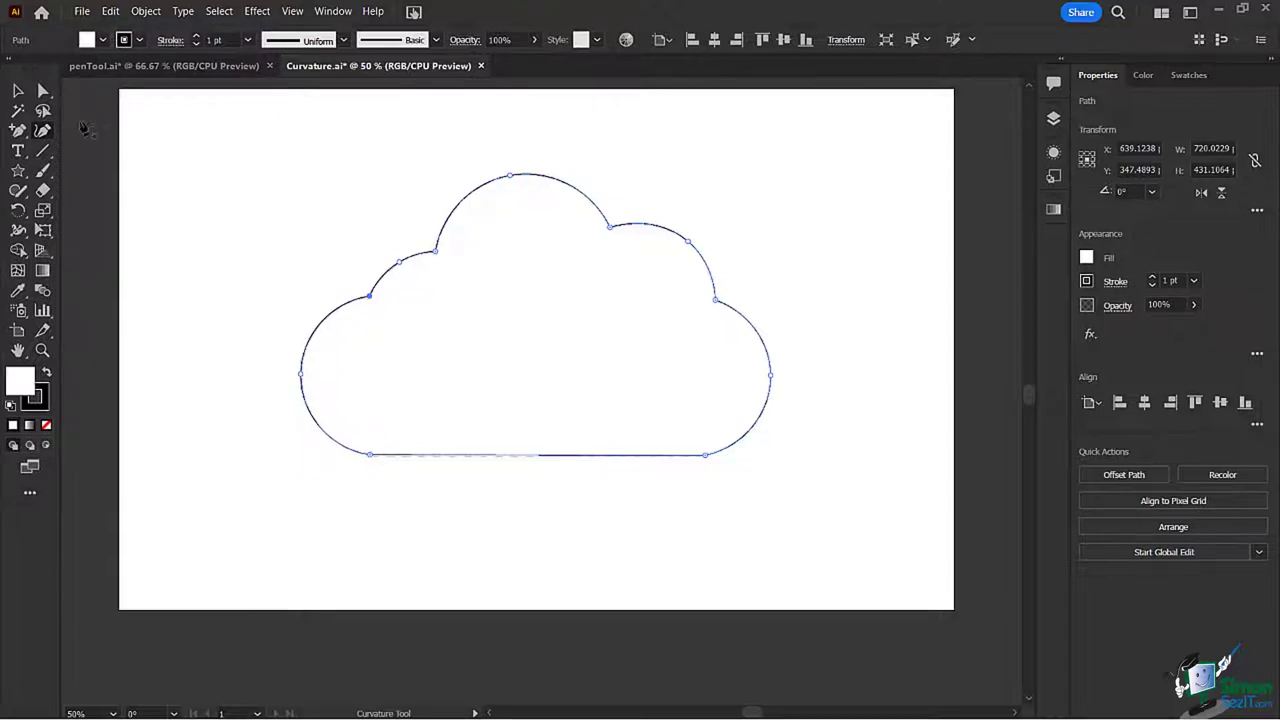
click(17, 90)
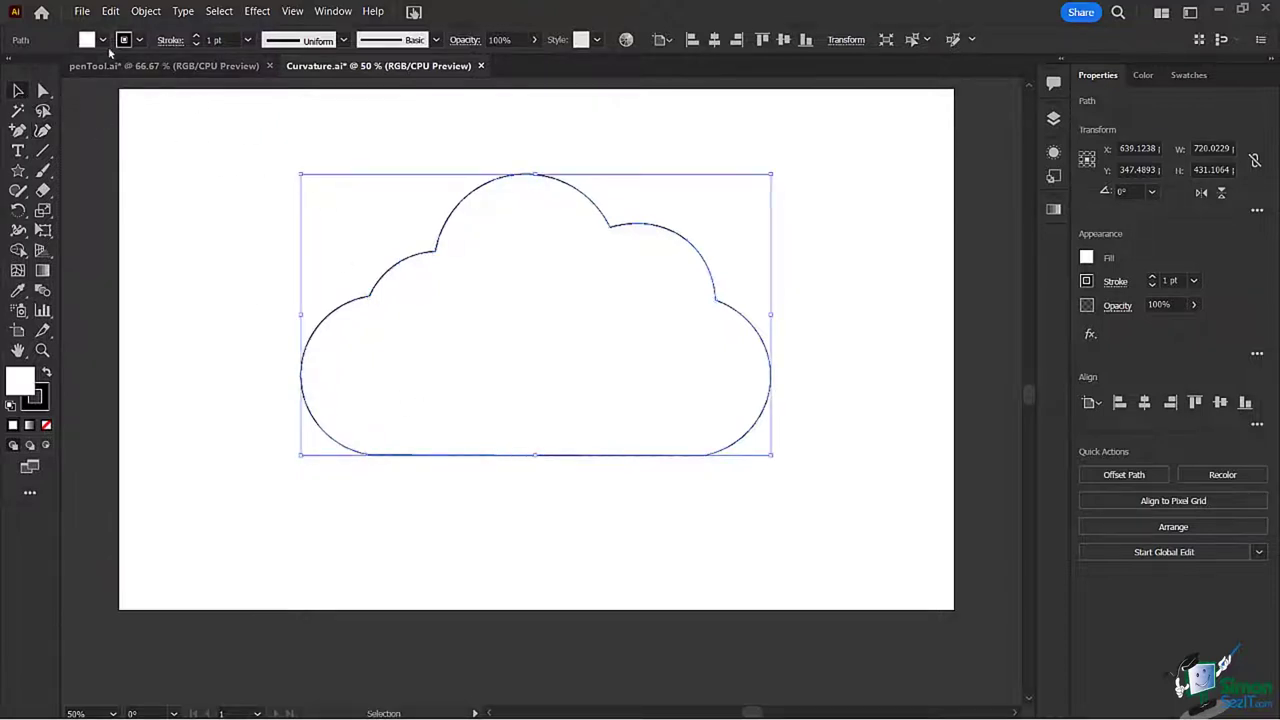
click(102, 42)
Step: Fill the cloud with the white-to-black gradient and set its stroke to 0 pt
click(11, 104)
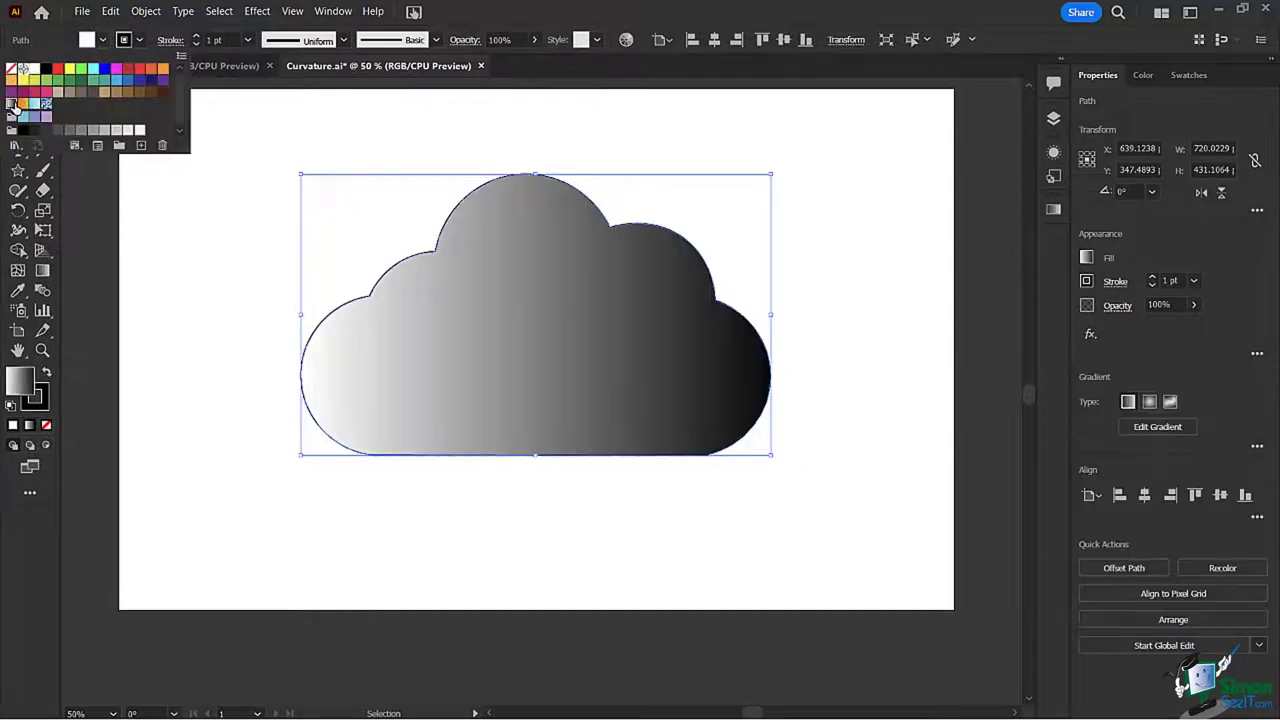
key(Escape)
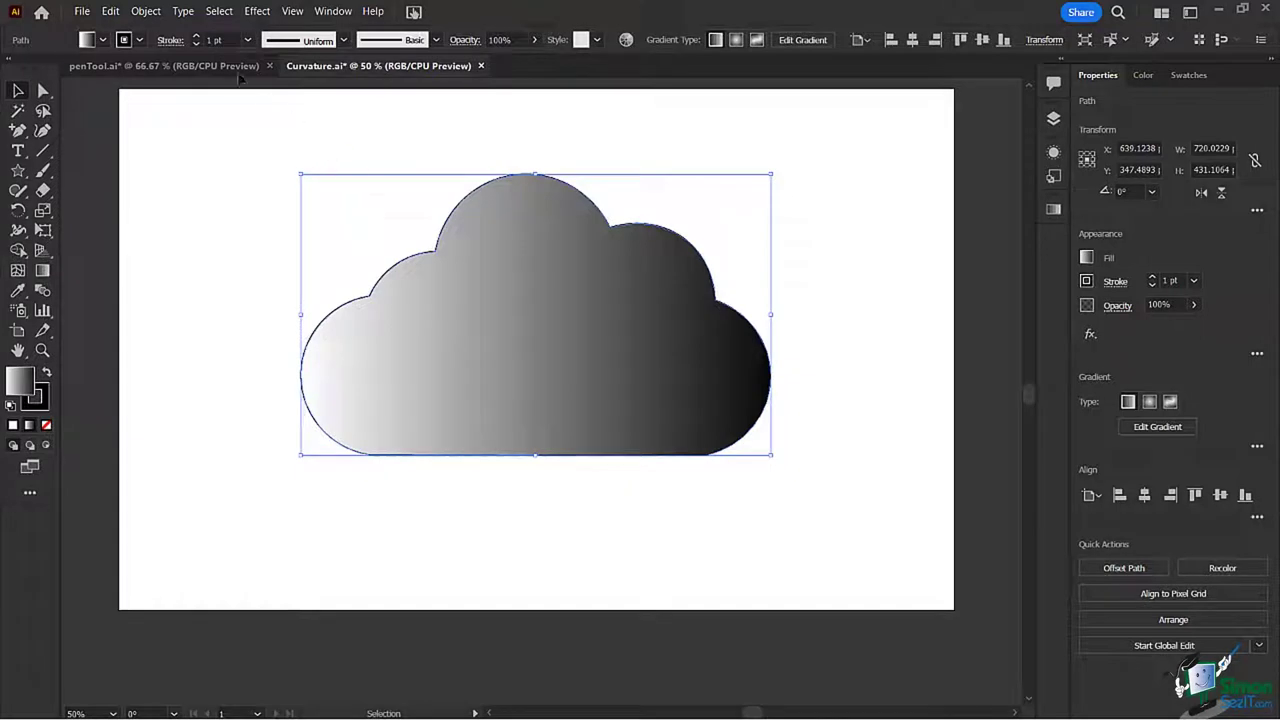
click(197, 44)
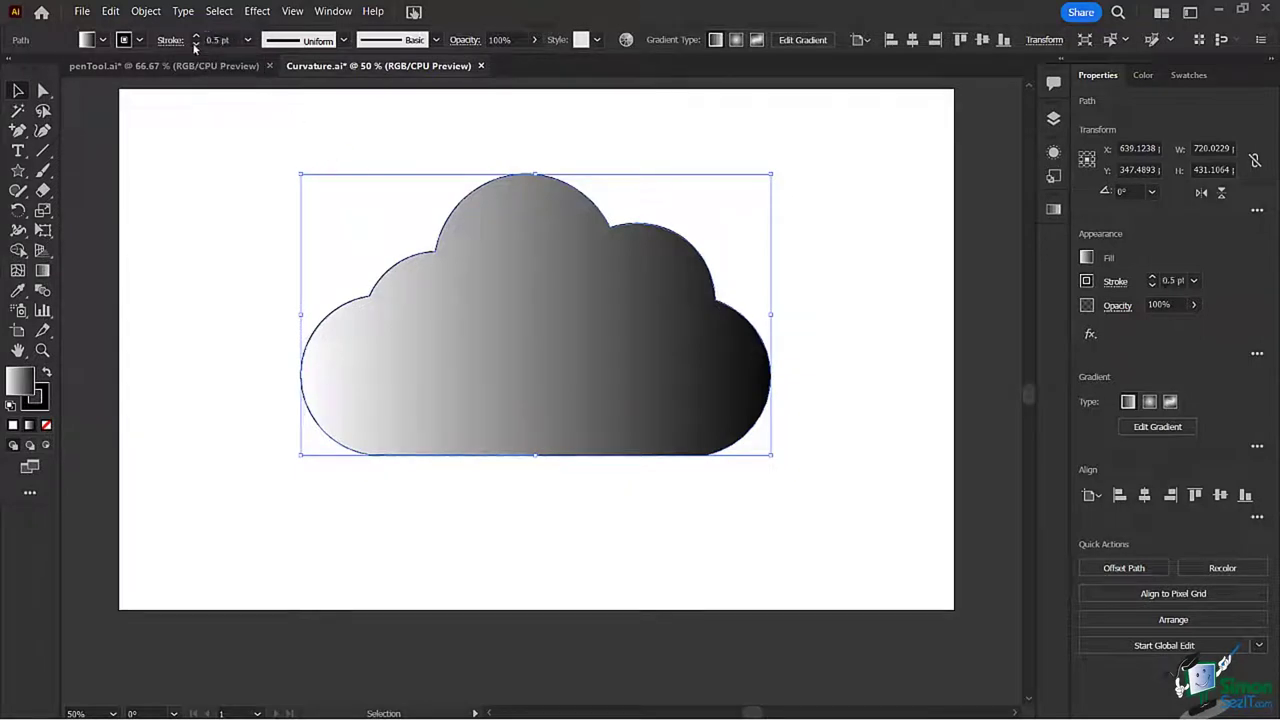
Step: Move the cloud left, off the dashed template, and deselect it
click(180, 240)
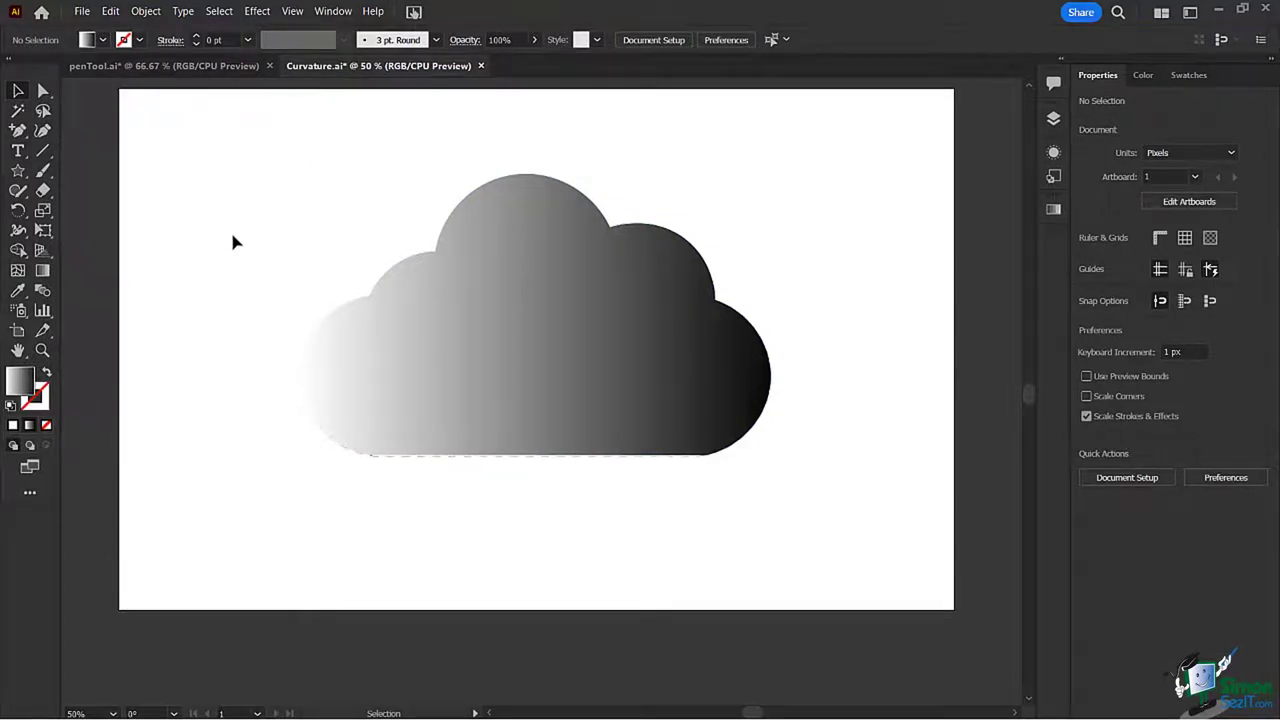
click(455, 291)
drag(443, 303, 399, 292)
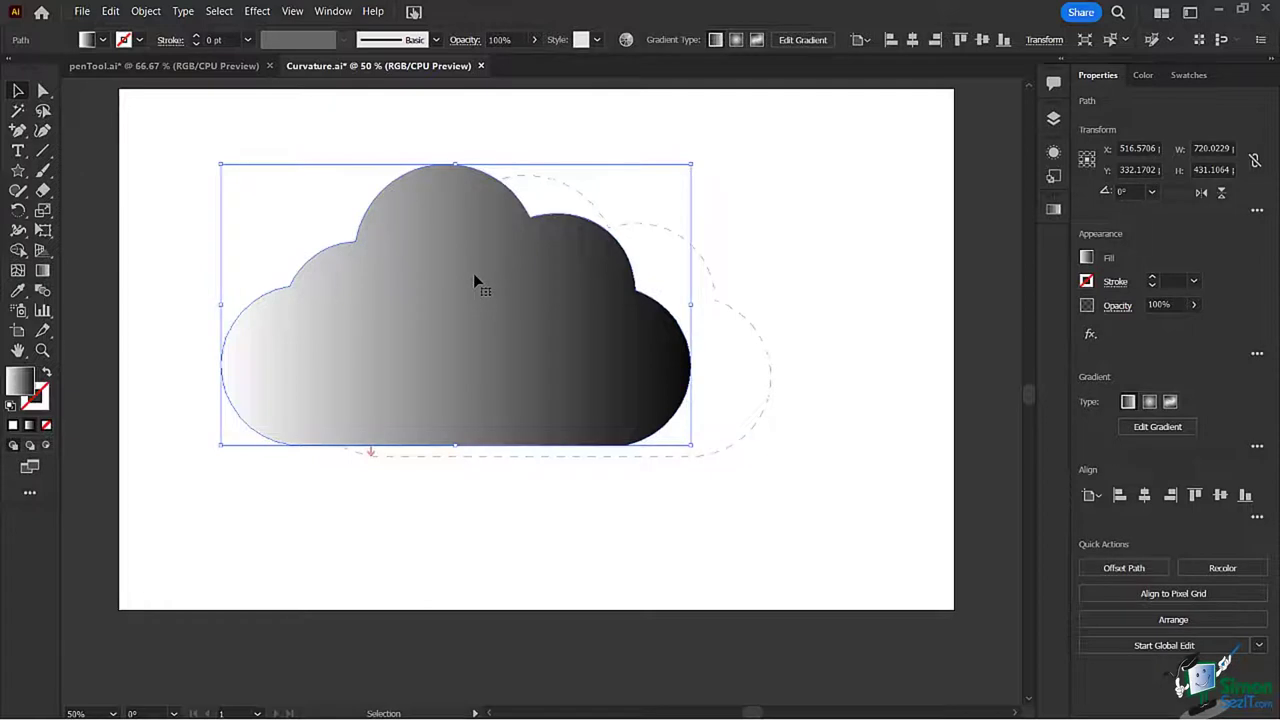
click(607, 520)
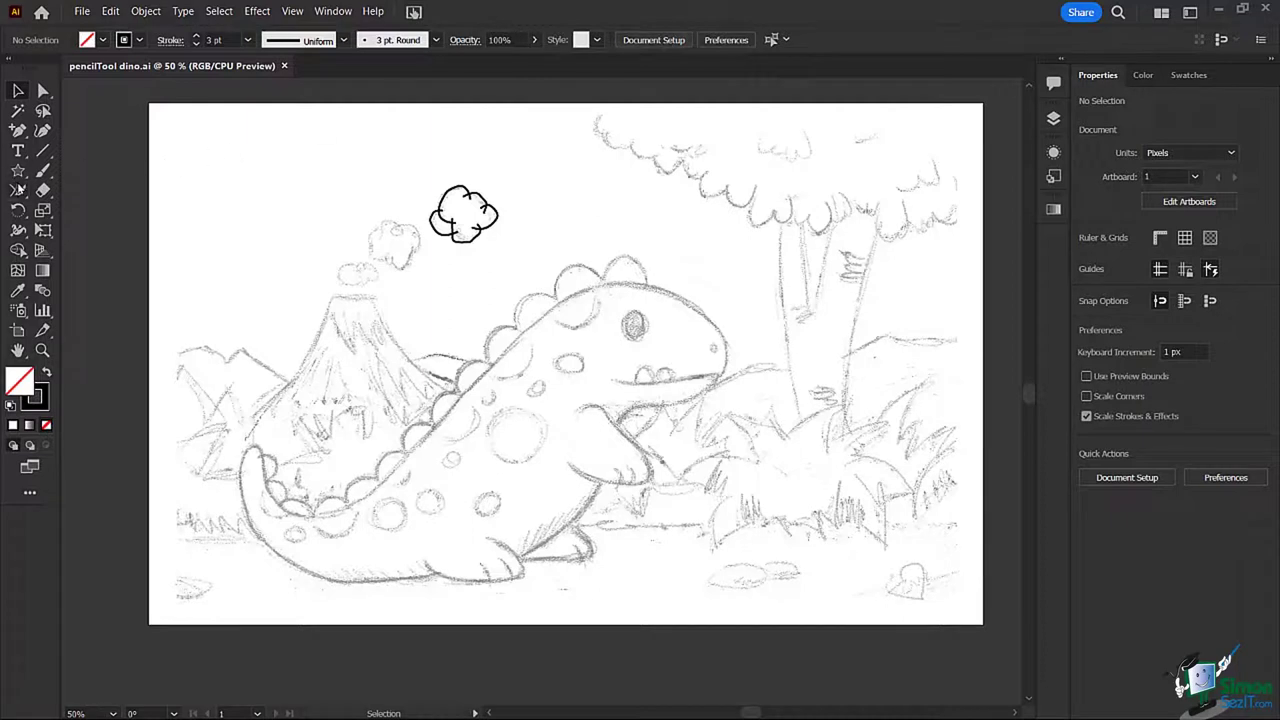
Step: Choose the Pencil Tool (N) from the Shaper tool flyout
click(18, 190)
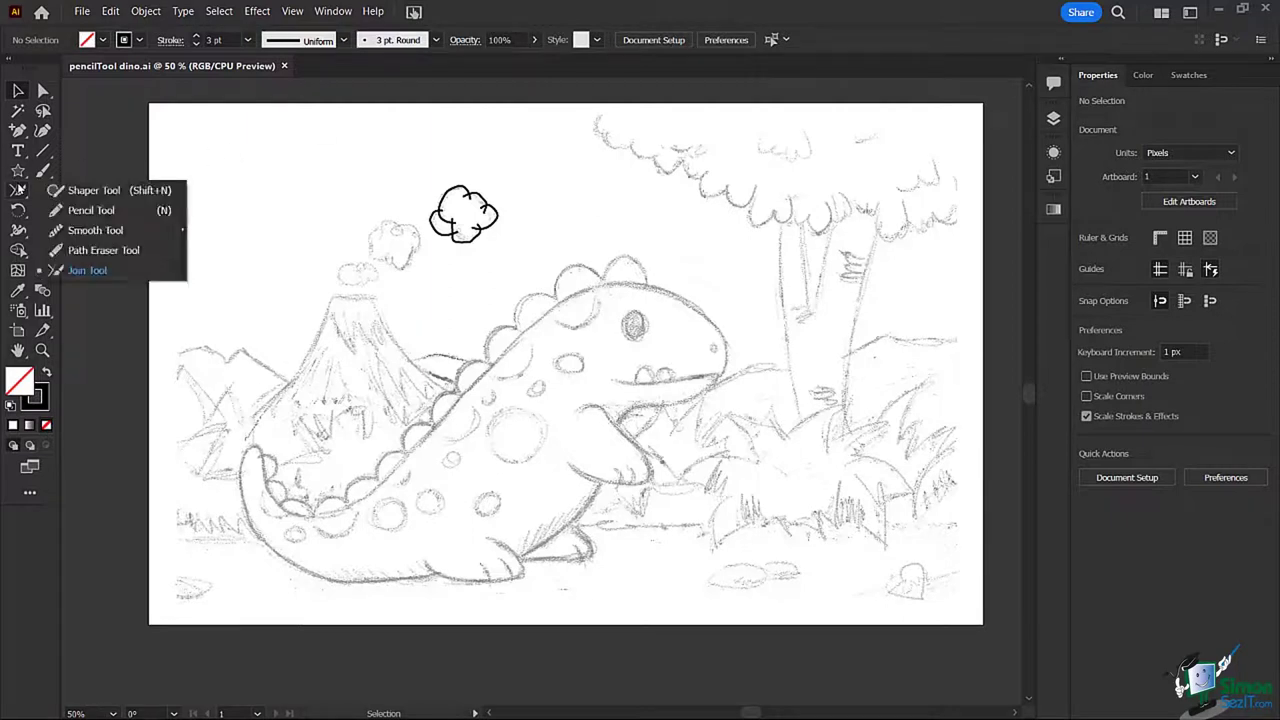
click(88, 212)
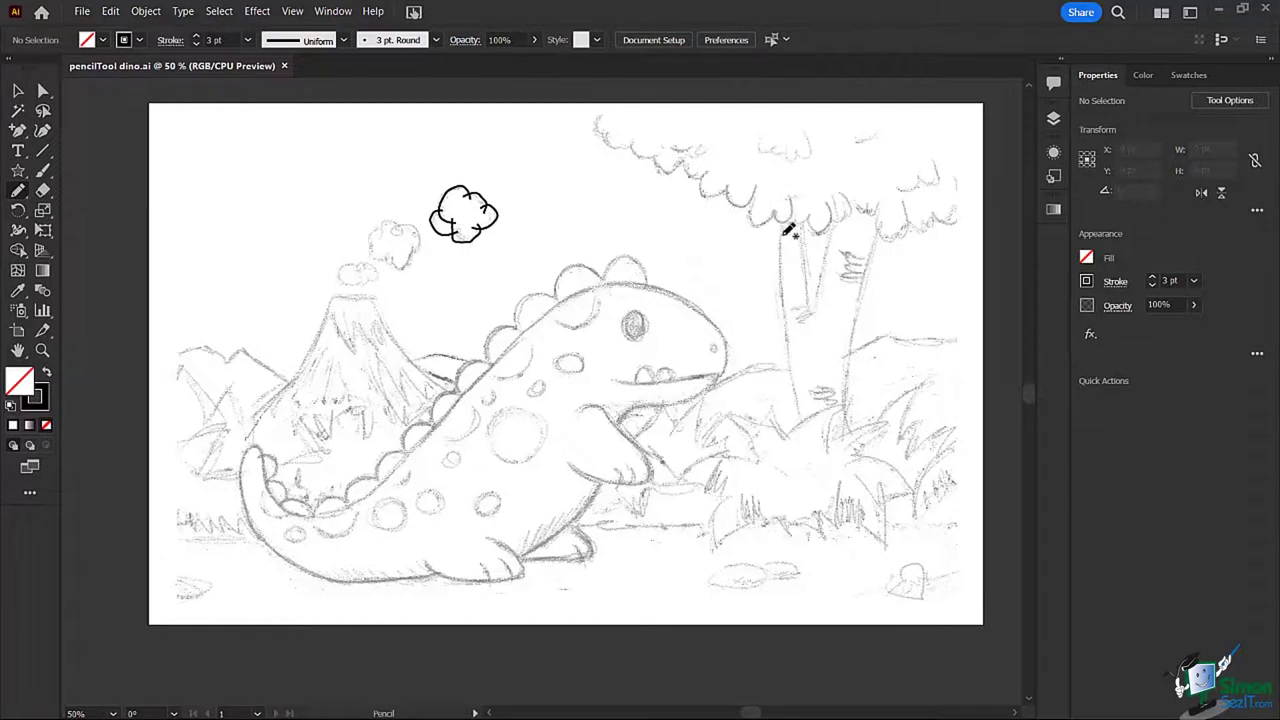
Step: Pencil the tree trunk's edges, fork, base and top, plus a long wavy horizon line
mouse_move(783, 228)
mouse_down()
mouse_move(780, 321)
mouse_move(803, 426)
mouse_up()
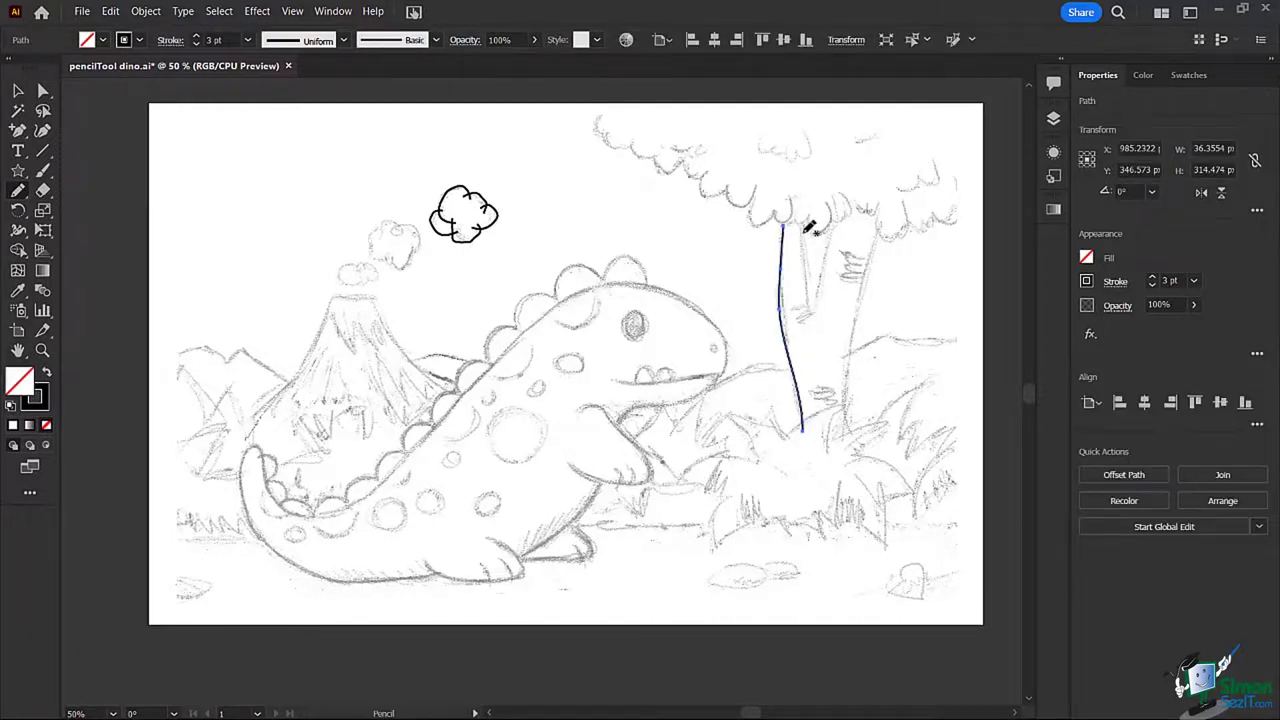
mouse_move(803, 226)
mouse_down()
mouse_move(812, 317)
mouse_move(833, 222)
mouse_up()
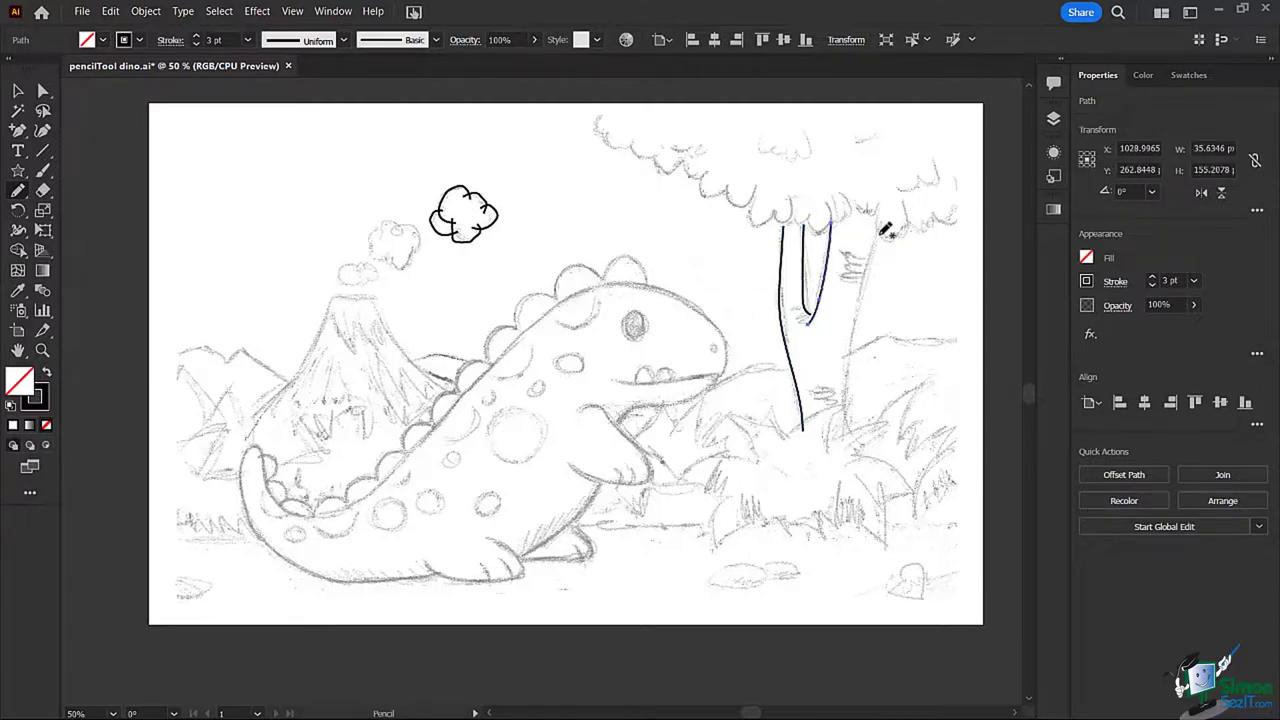
mouse_move(880, 234)
mouse_down()
mouse_move(845, 314)
mouse_move(848, 436)
mouse_up()
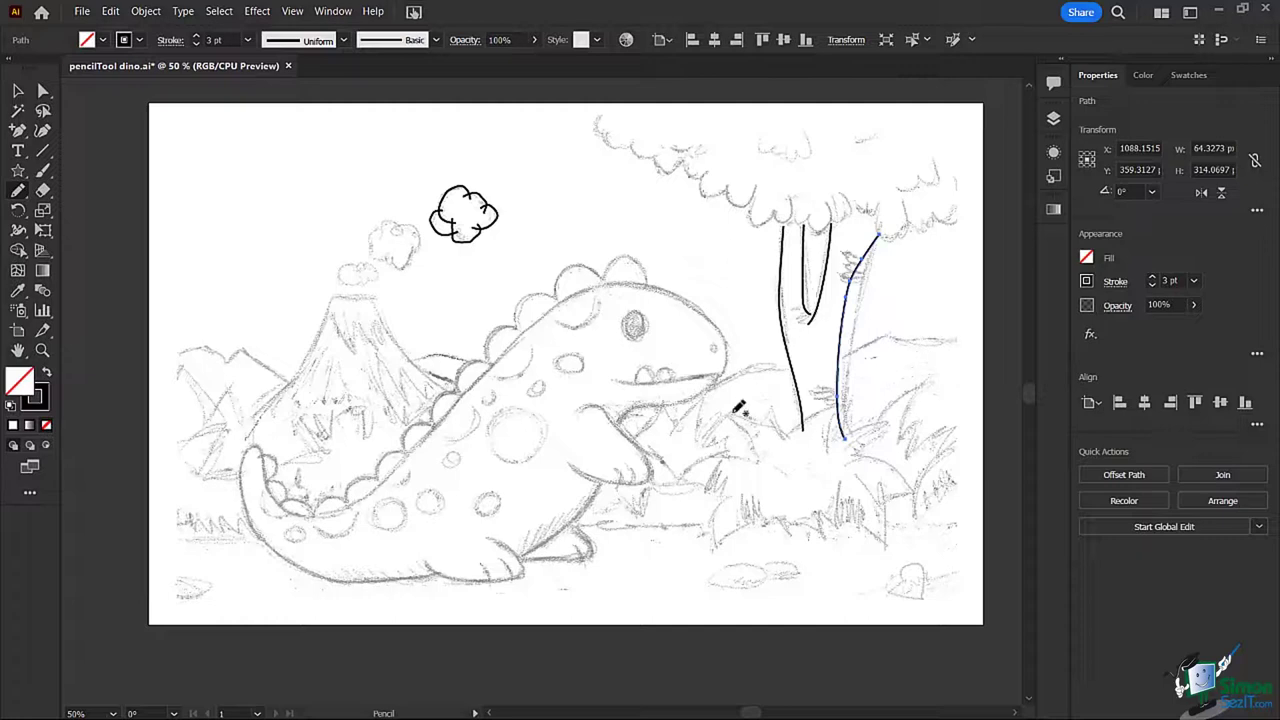
drag(785, 428, 862, 442)
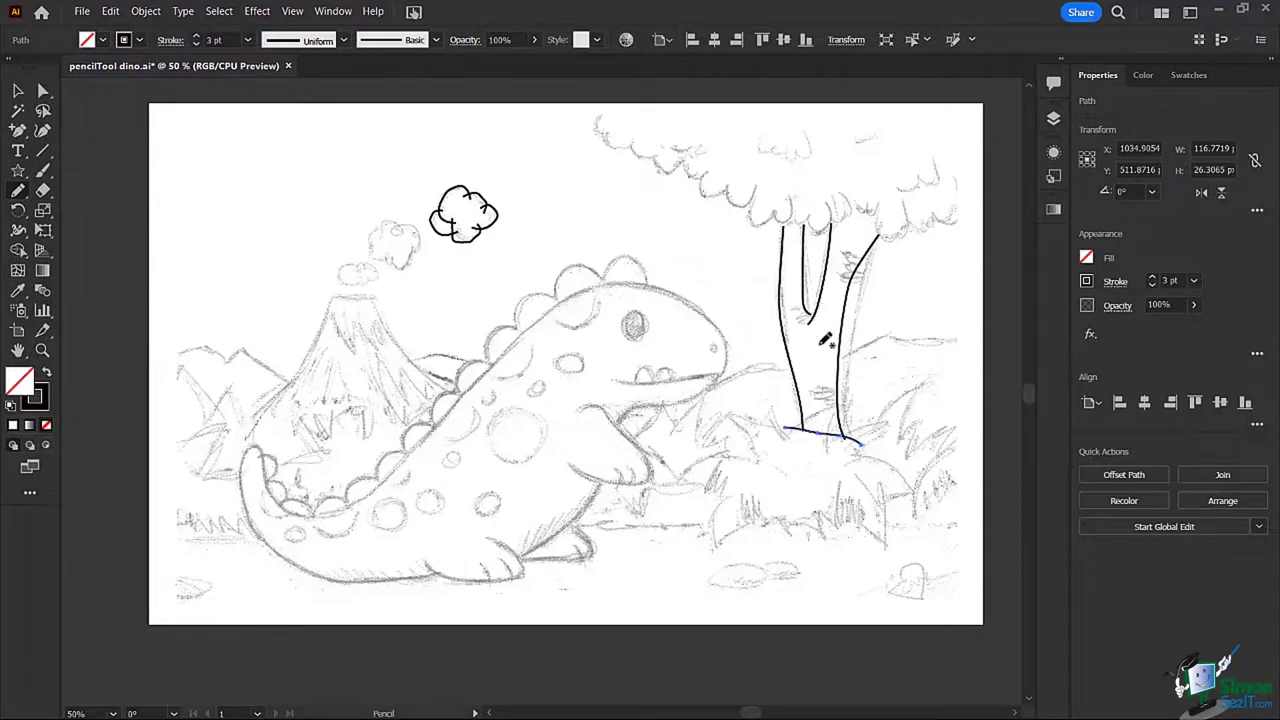
mouse_move(771, 234)
mouse_down()
mouse_move(818, 228)
mouse_move(900, 246)
mouse_up()
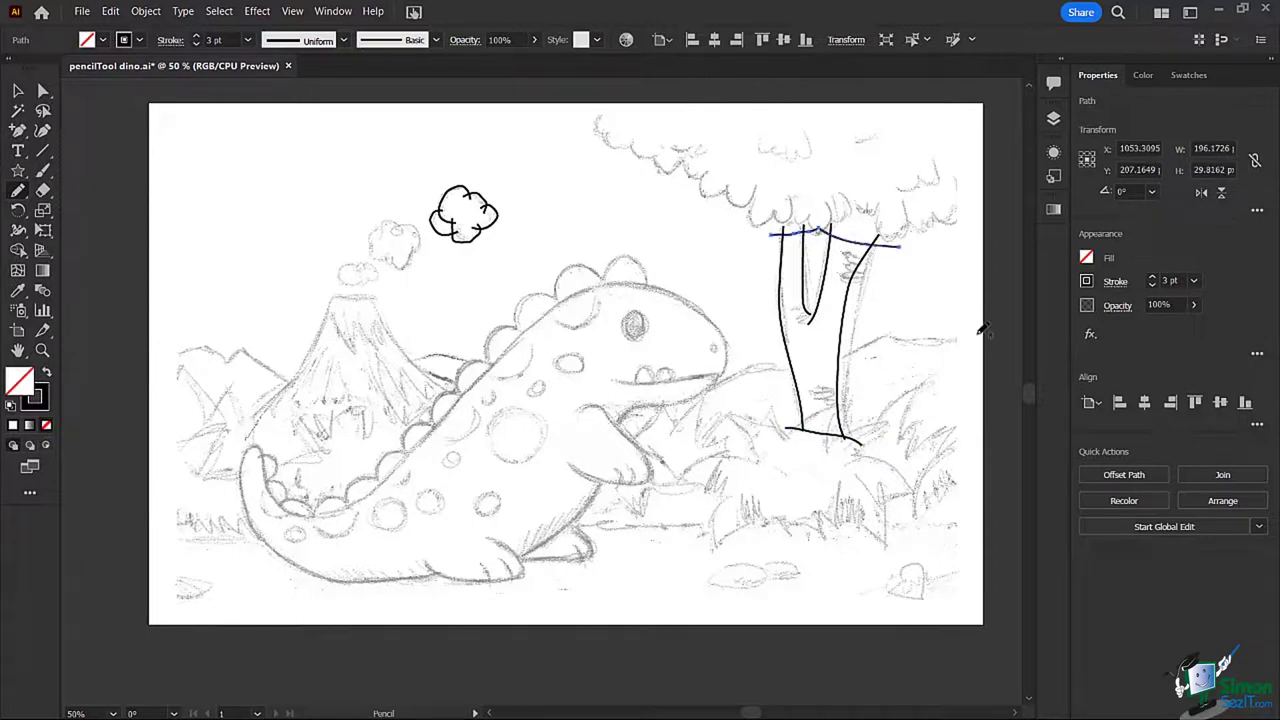
mouse_move(183, 352)
mouse_down()
mouse_move(246, 351)
mouse_move(286, 383)
mouse_move(467, 360)
mouse_move(580, 390)
mouse_move(694, 398)
mouse_move(837, 368)
mouse_move(891, 336)
mouse_move(988, 345)
mouse_up()
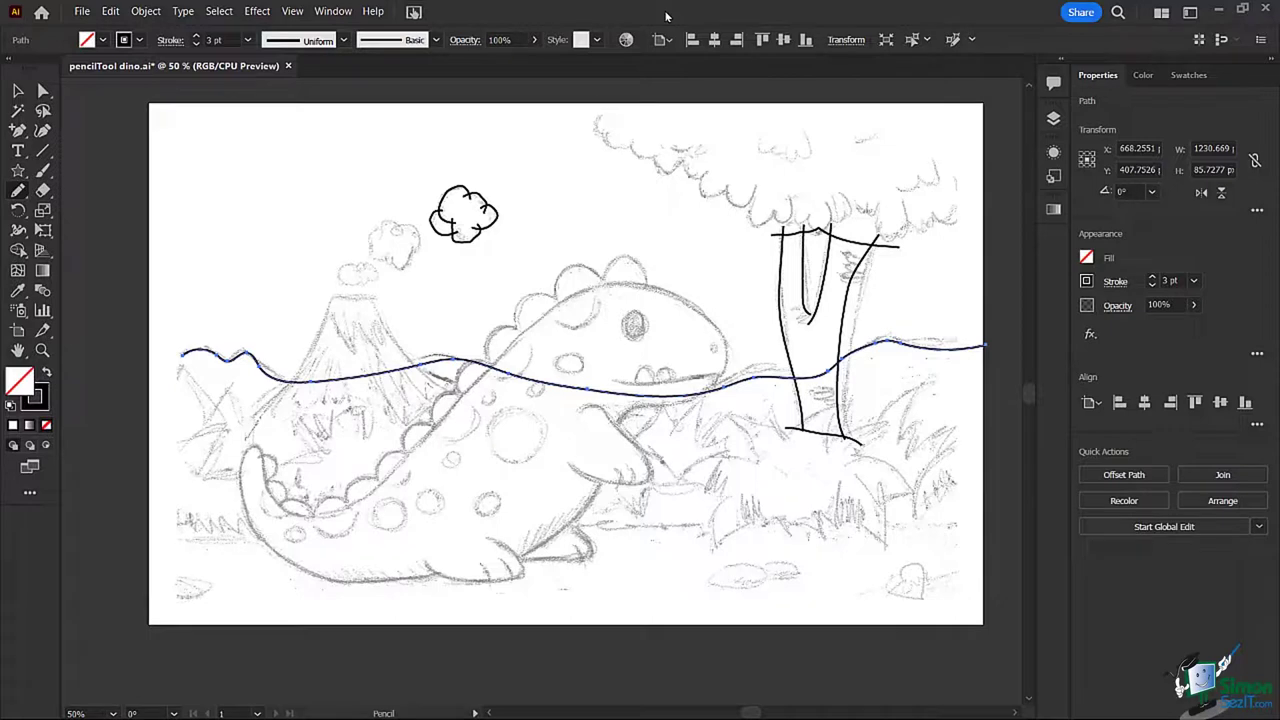
Step: With Direct Selection, drag a horizon anchor near the dinosaur's back, then zoom back out
click(44, 91)
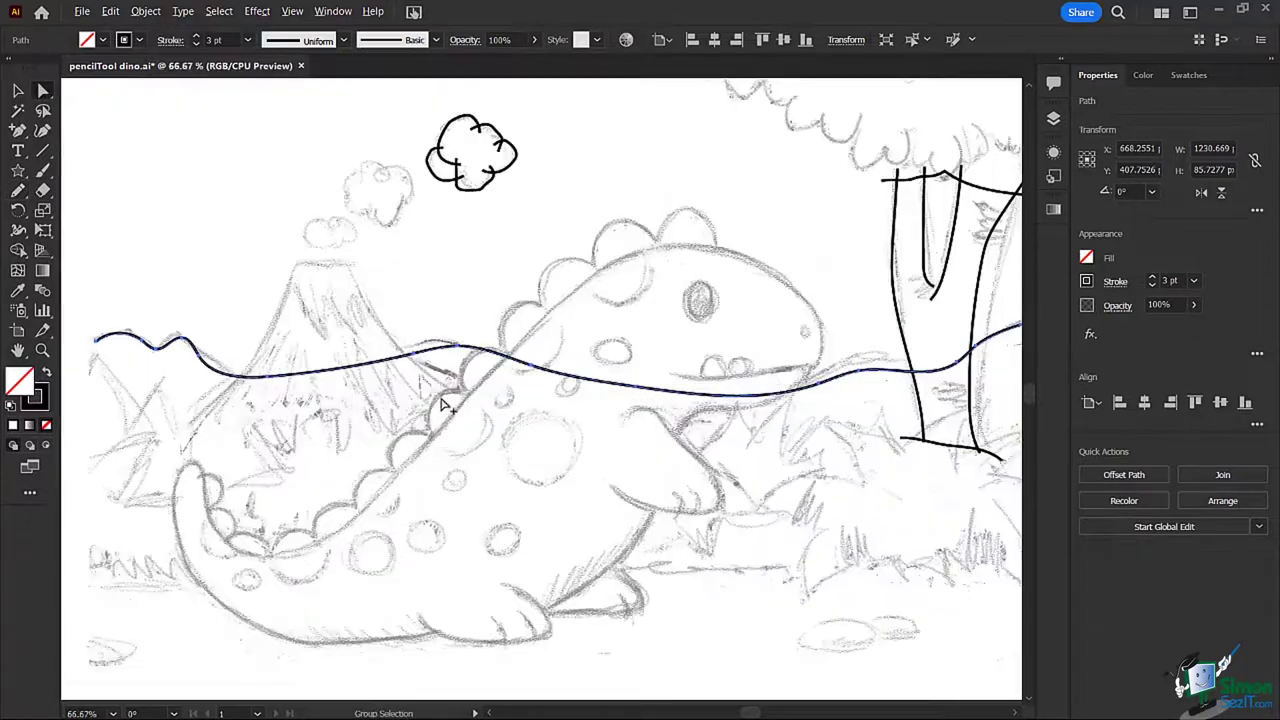
alt+scroll(443, 402, up, 1)
alt+scroll(418, 358, up, 1)
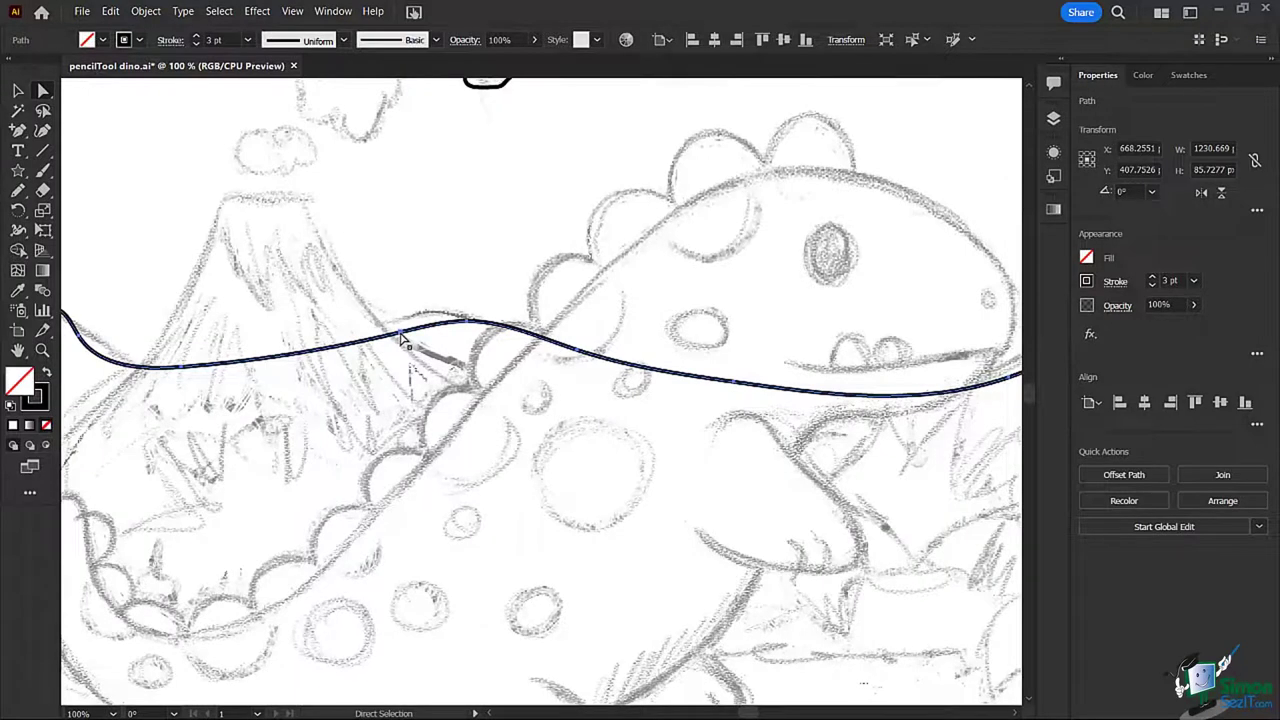
click(400, 335)
drag(401, 337, 466, 320)
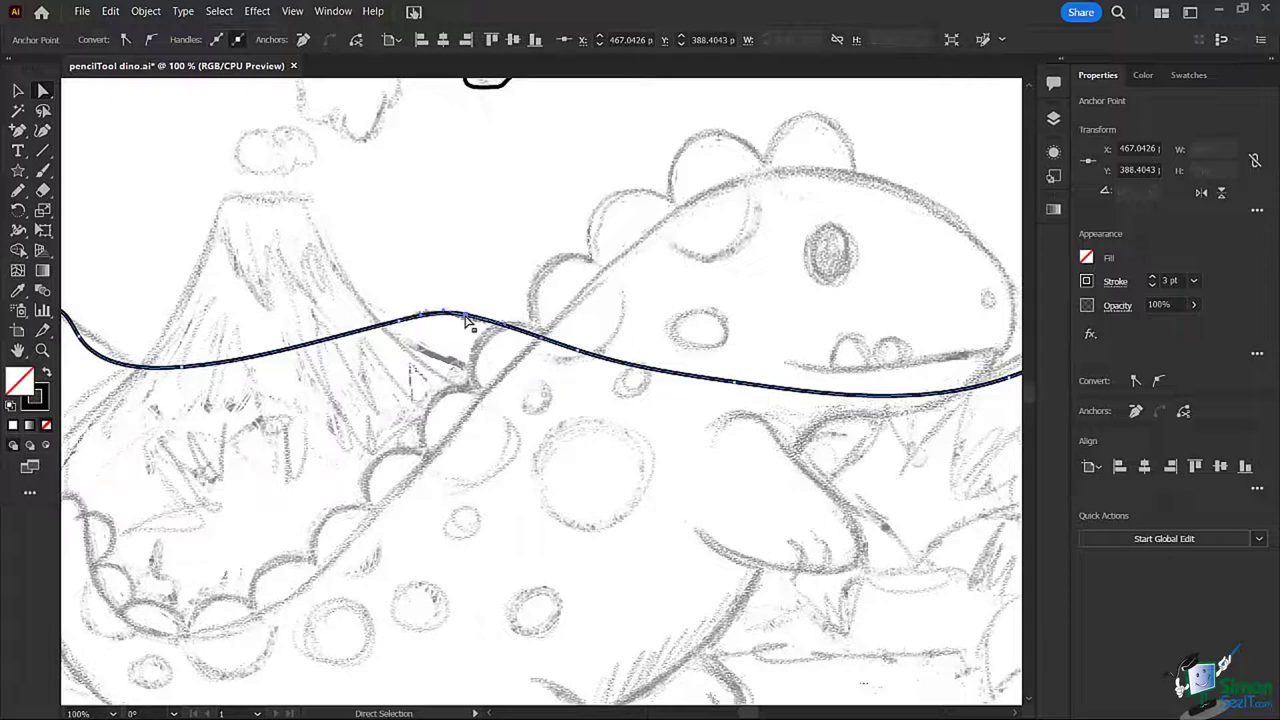
key(ctrl+minus)
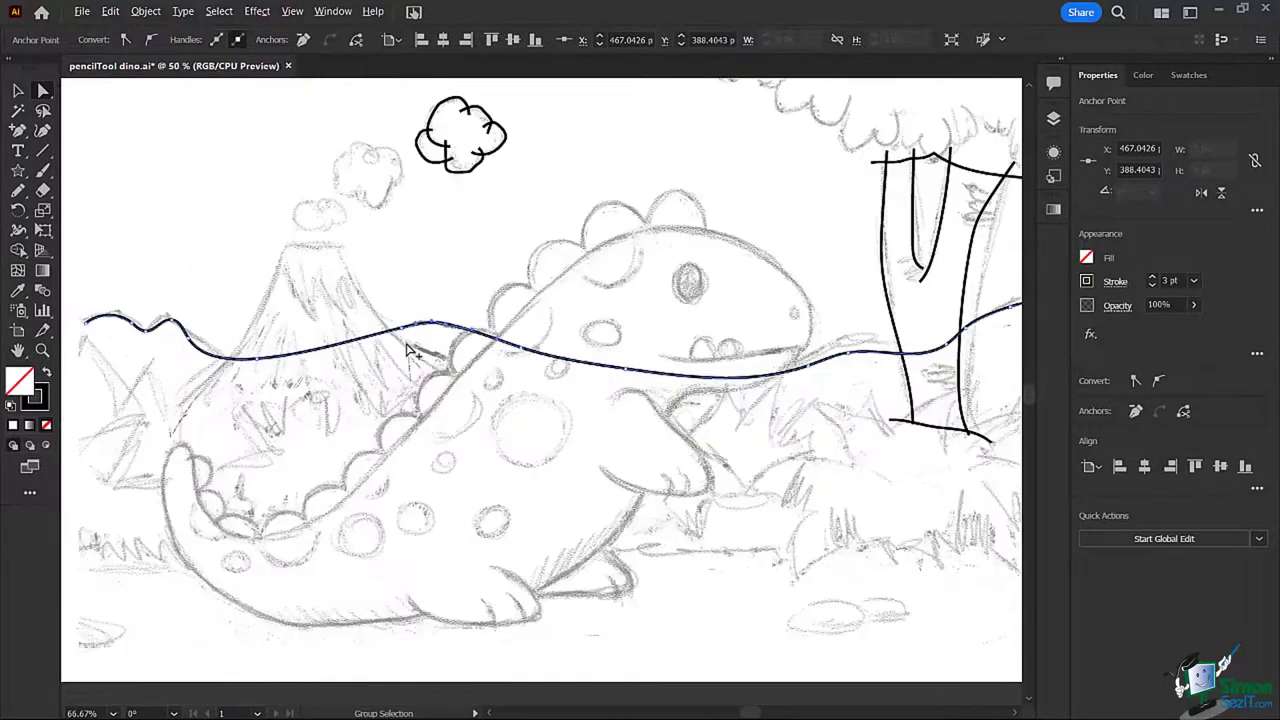
key(ctrl+minus)
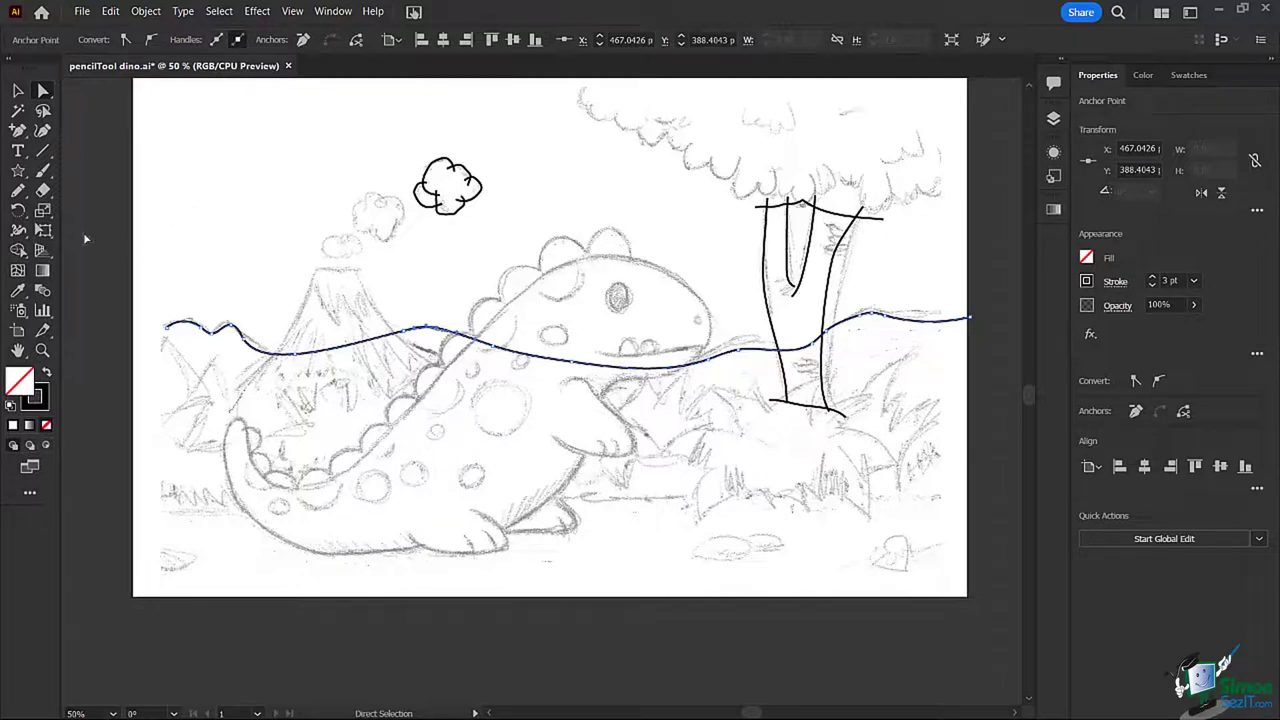
Step: Set Pencil Tool Options fidelity to the Smooth end and confirm with OK
double_click(17, 192)
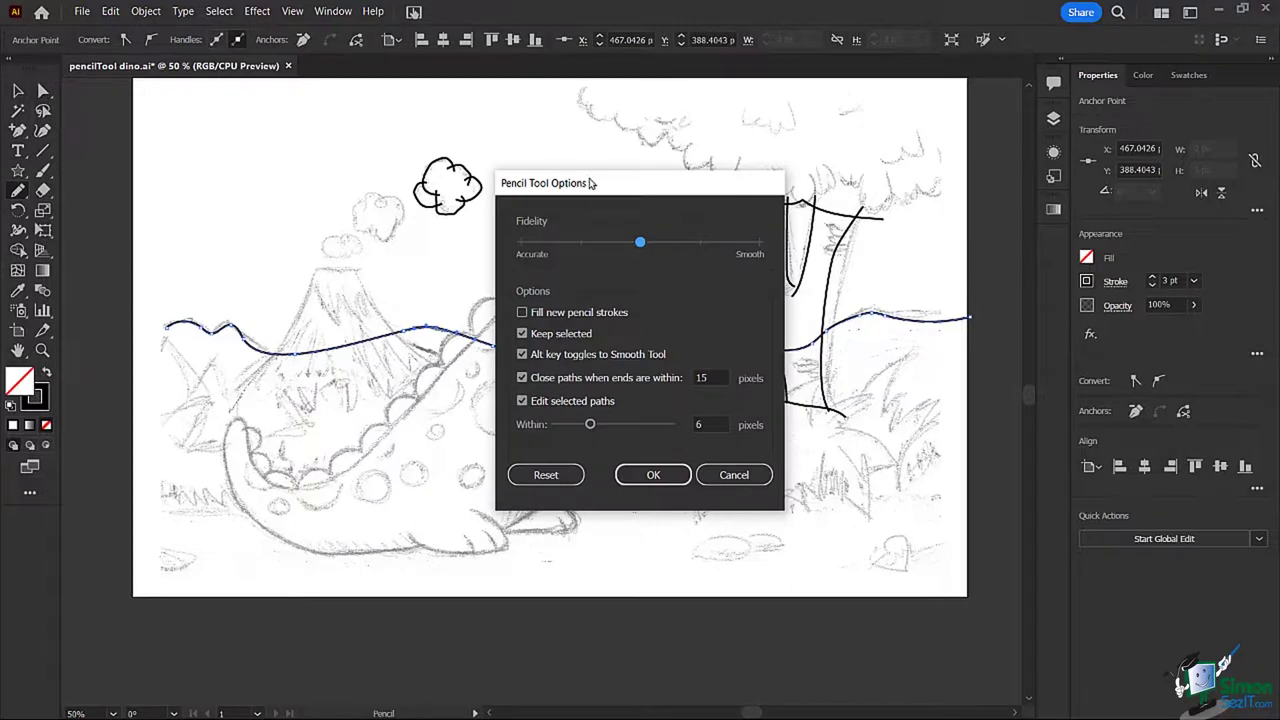
drag(590, 183, 679, 122)
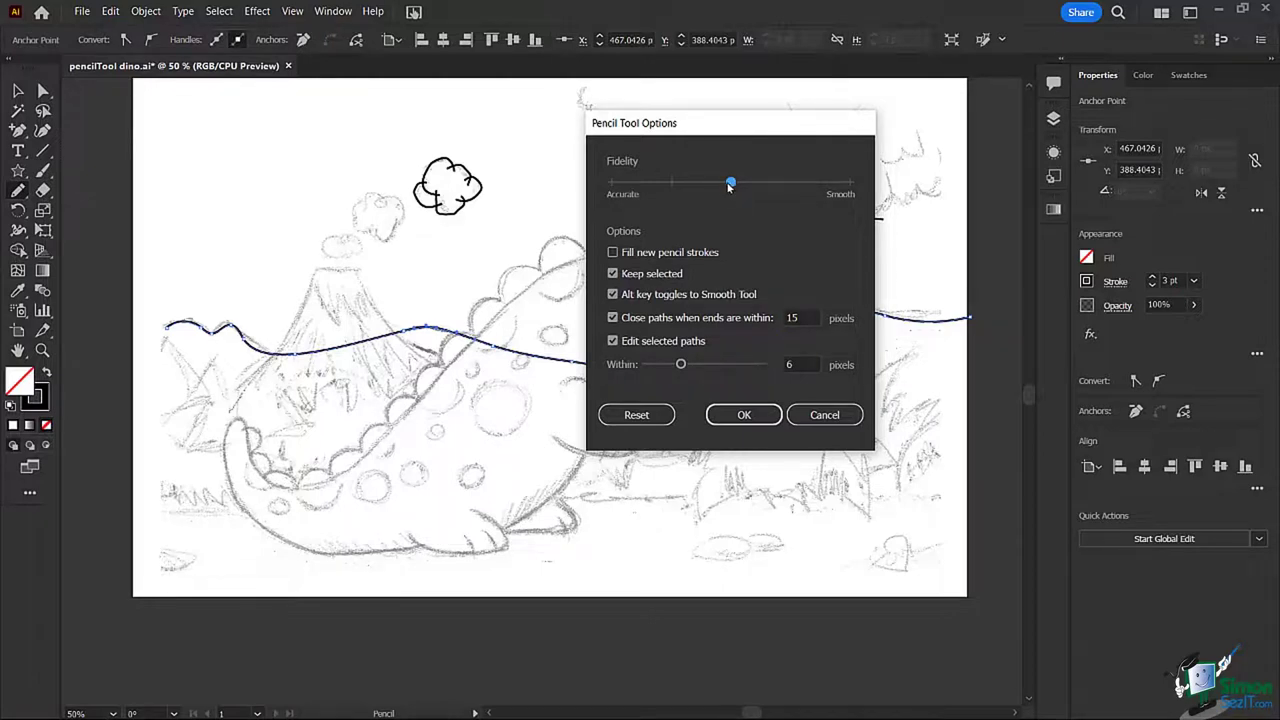
drag(809, 186, 840, 181)
click(744, 414)
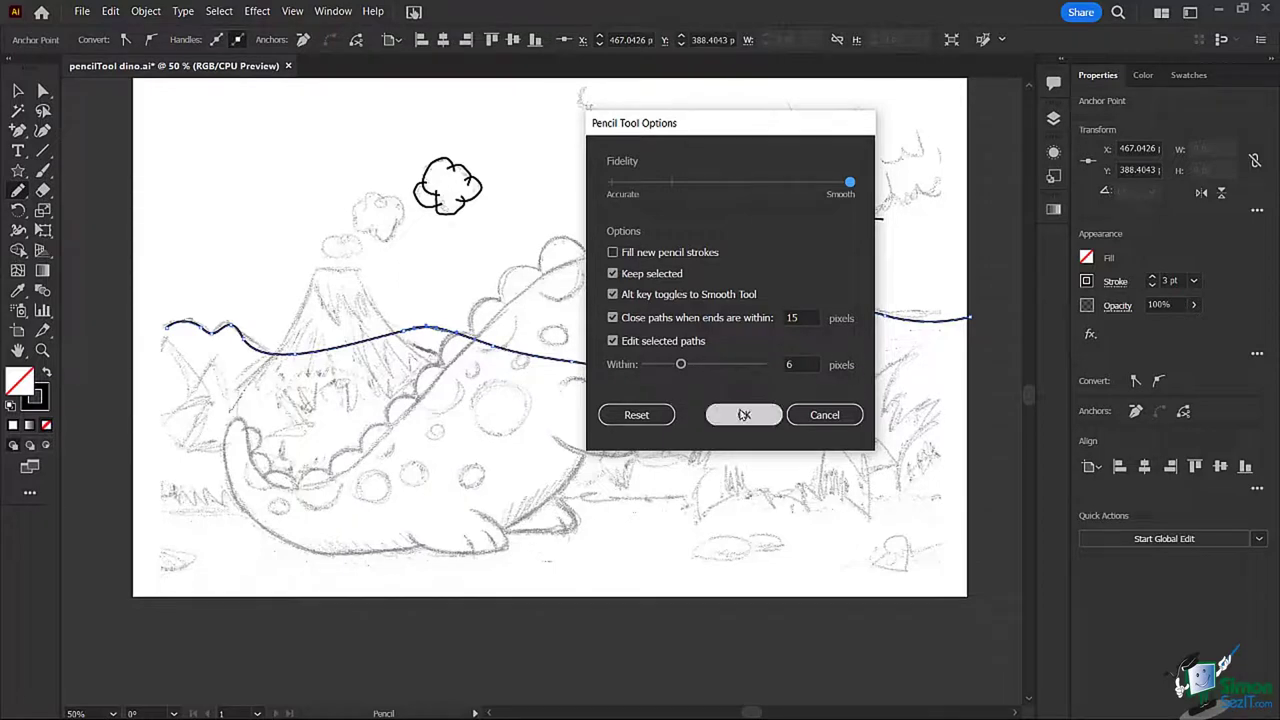
click(744, 415)
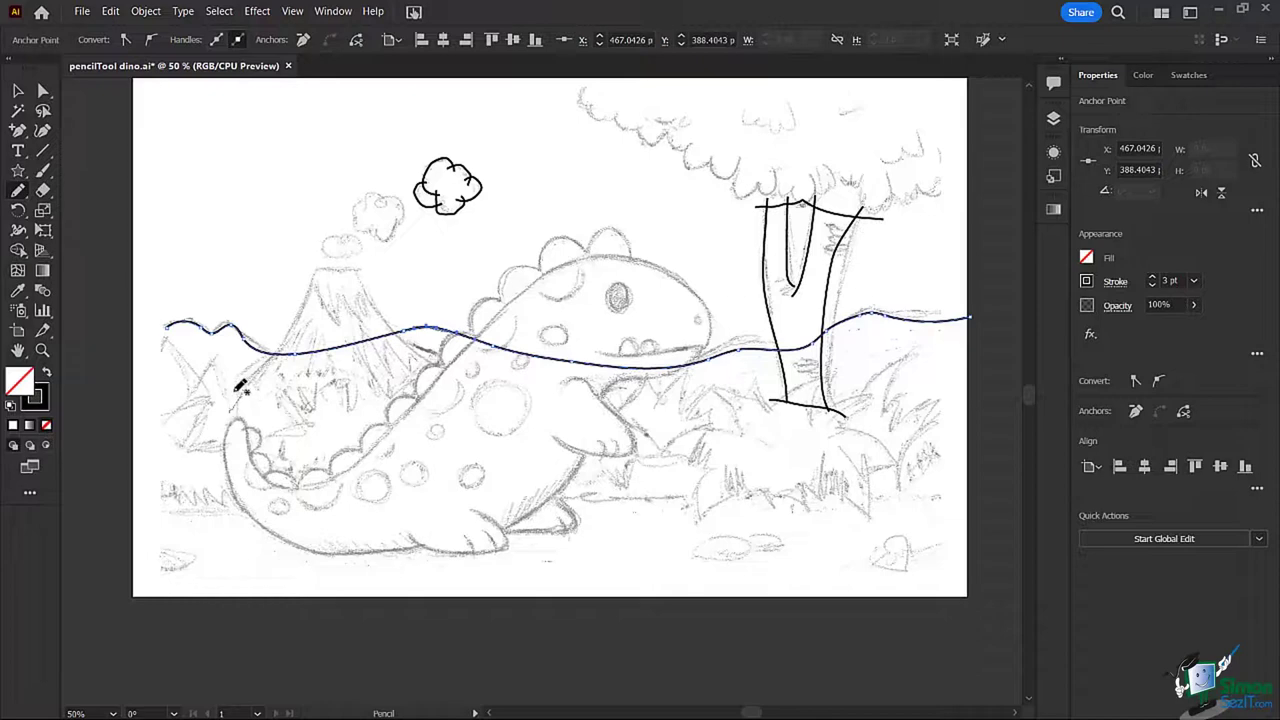
Step: Pencil the volcano's sides and flat top, Alt-smooth the top, and add a line by the cloud
drag(240, 388, 320, 276)
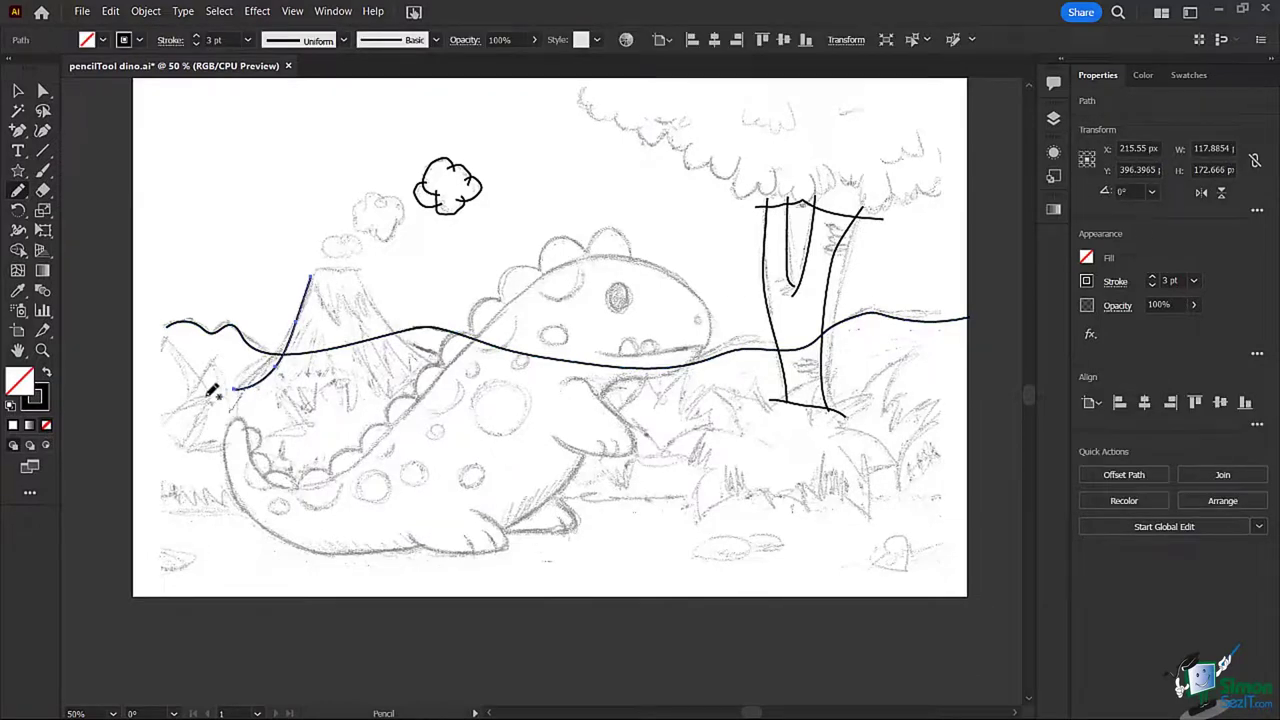
mouse_move(232, 388)
mouse_down()
mouse_move(275, 364)
mouse_move(306, 297)
mouse_move(364, 270)
mouse_move(393, 328)
mouse_move(450, 356)
mouse_up()
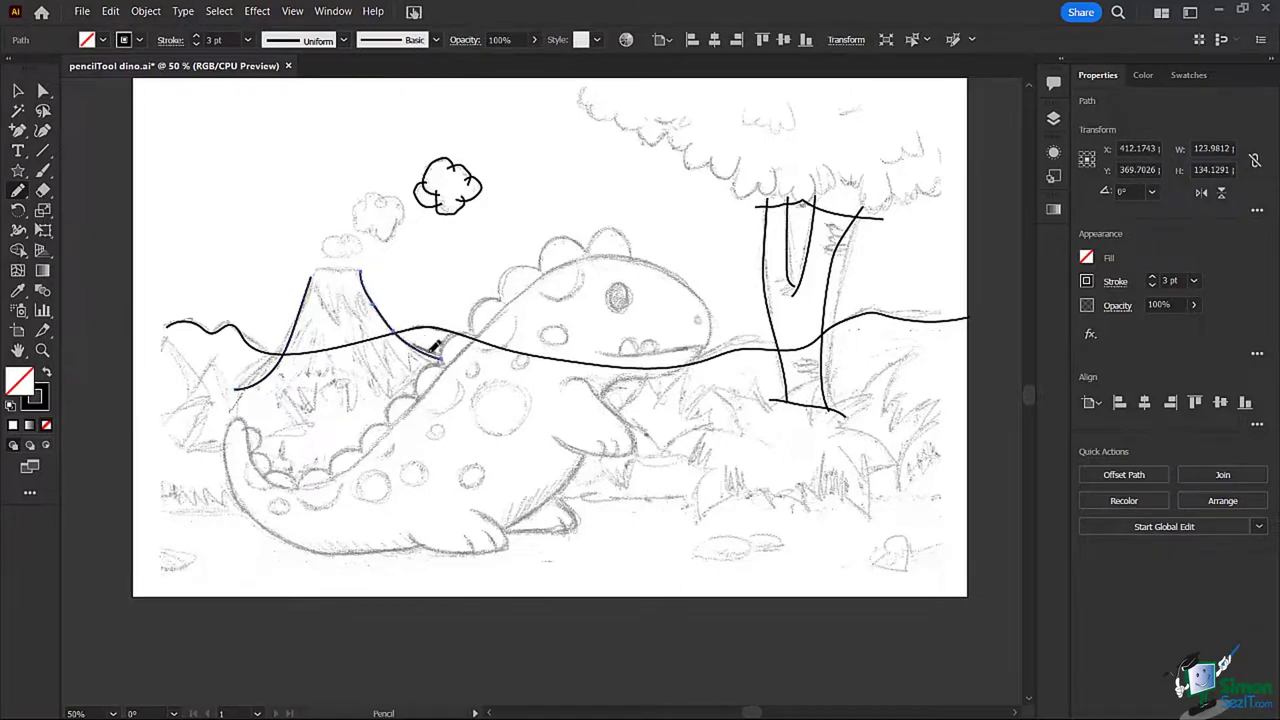
drag(360, 268, 300, 268)
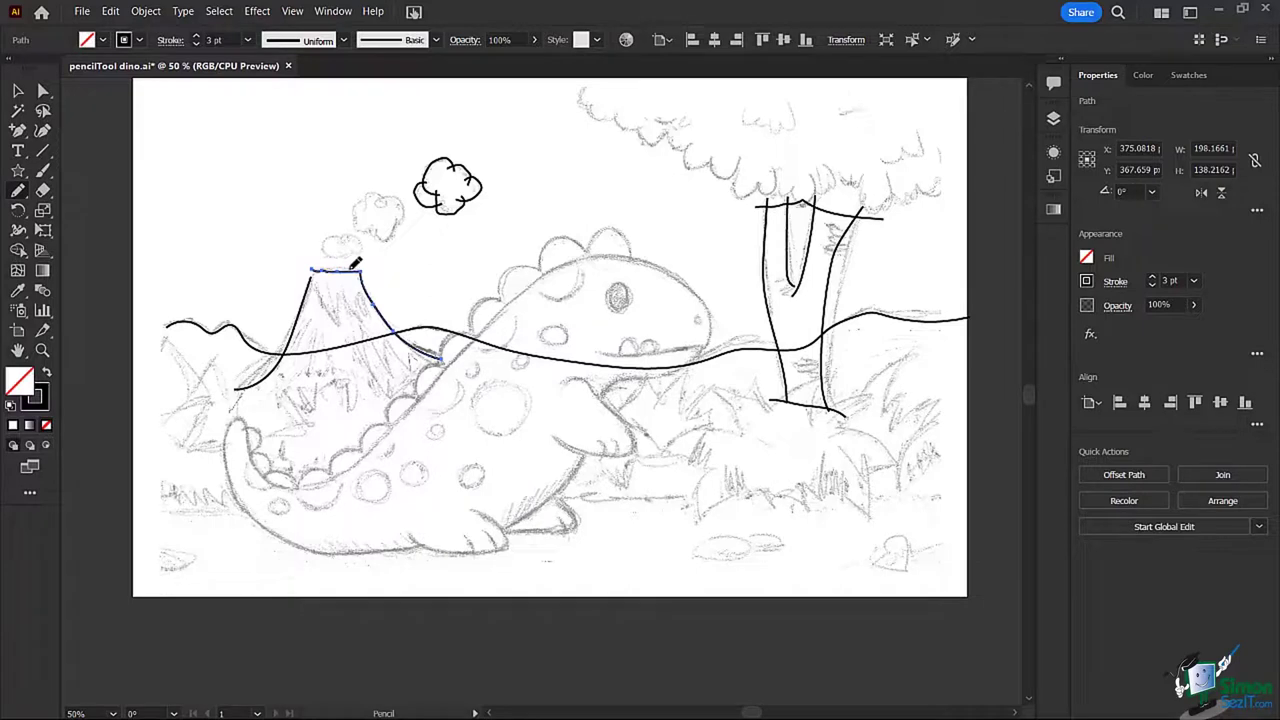
key(alt)
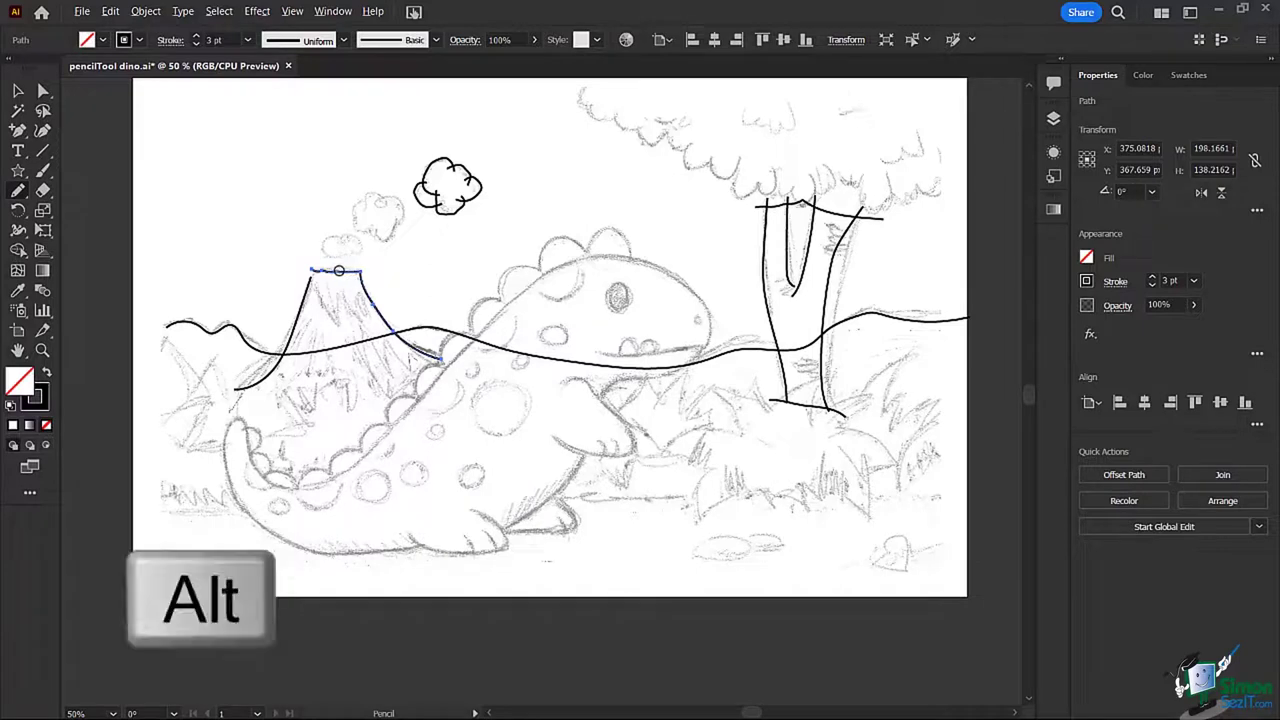
mouse_move(317, 269)
mouse_down()
mouse_move(357, 272)
mouse_move(322, 267)
mouse_up()
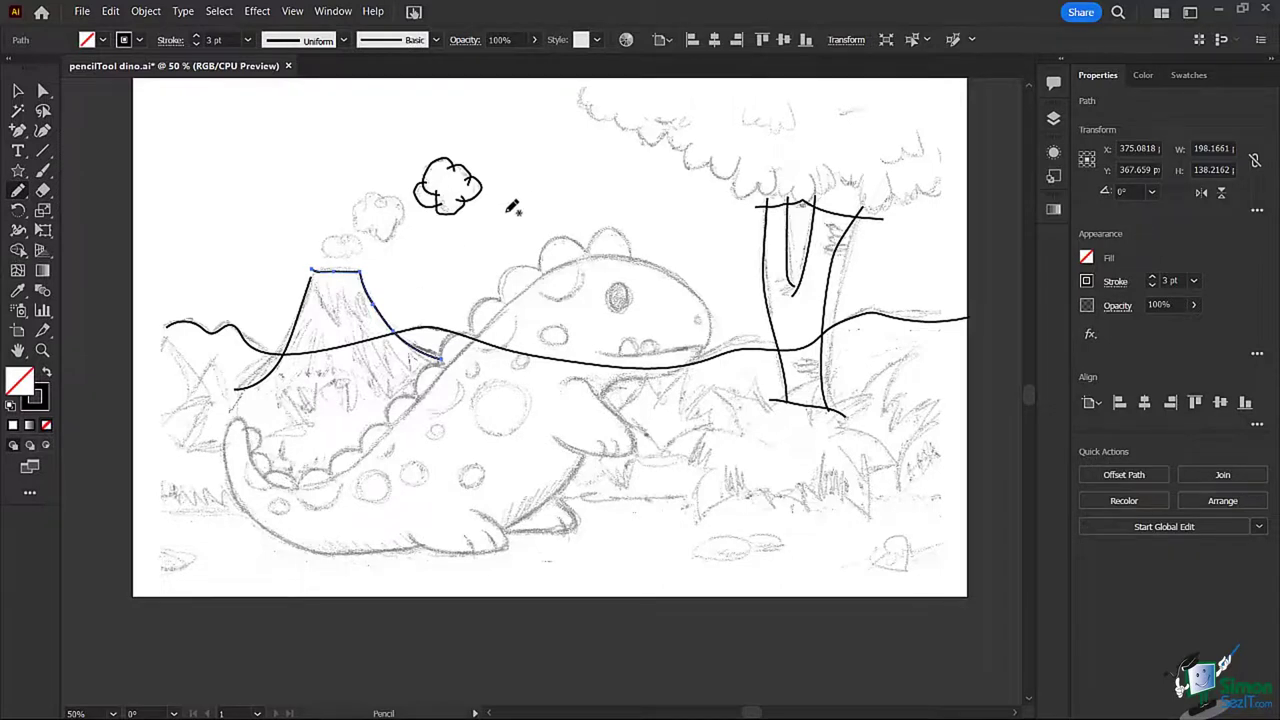
drag(506, 213, 660, 224)
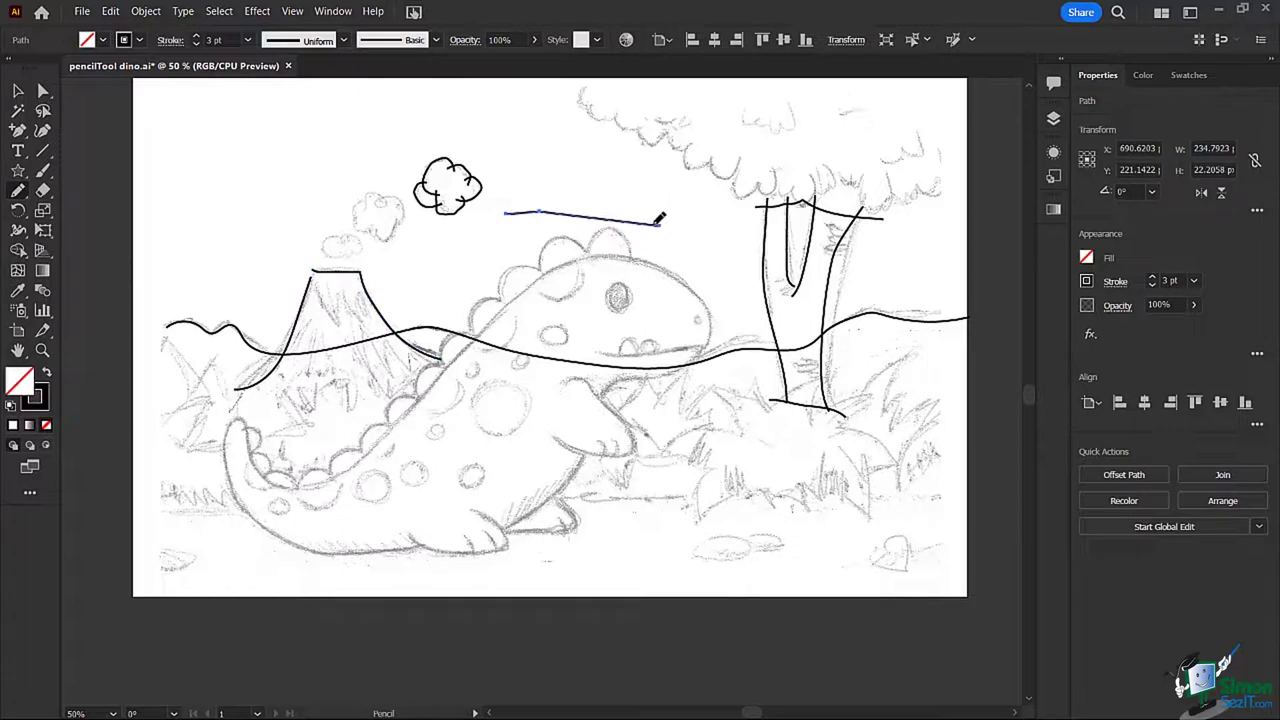
Step: Set pencil fidelity back to Accurate and trace the dinosaur's foot with a hooked end
double_click(17, 192)
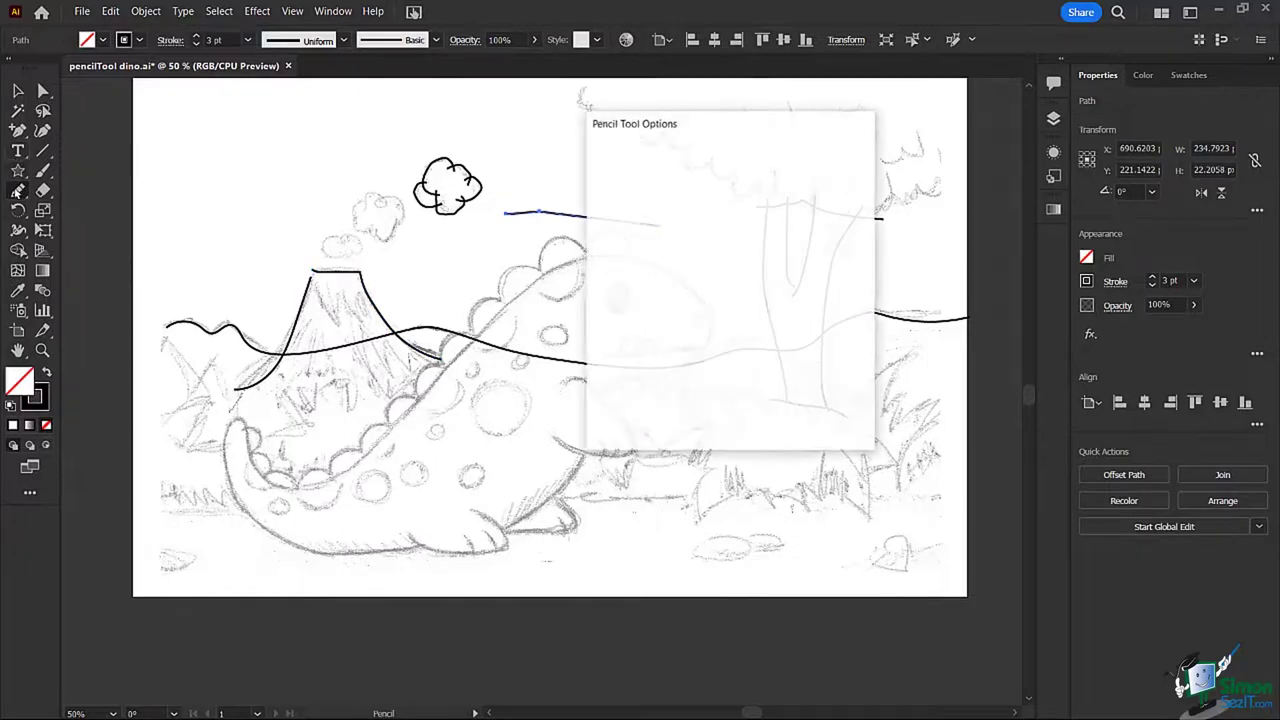
drag(849, 184, 611, 184)
click(733, 418)
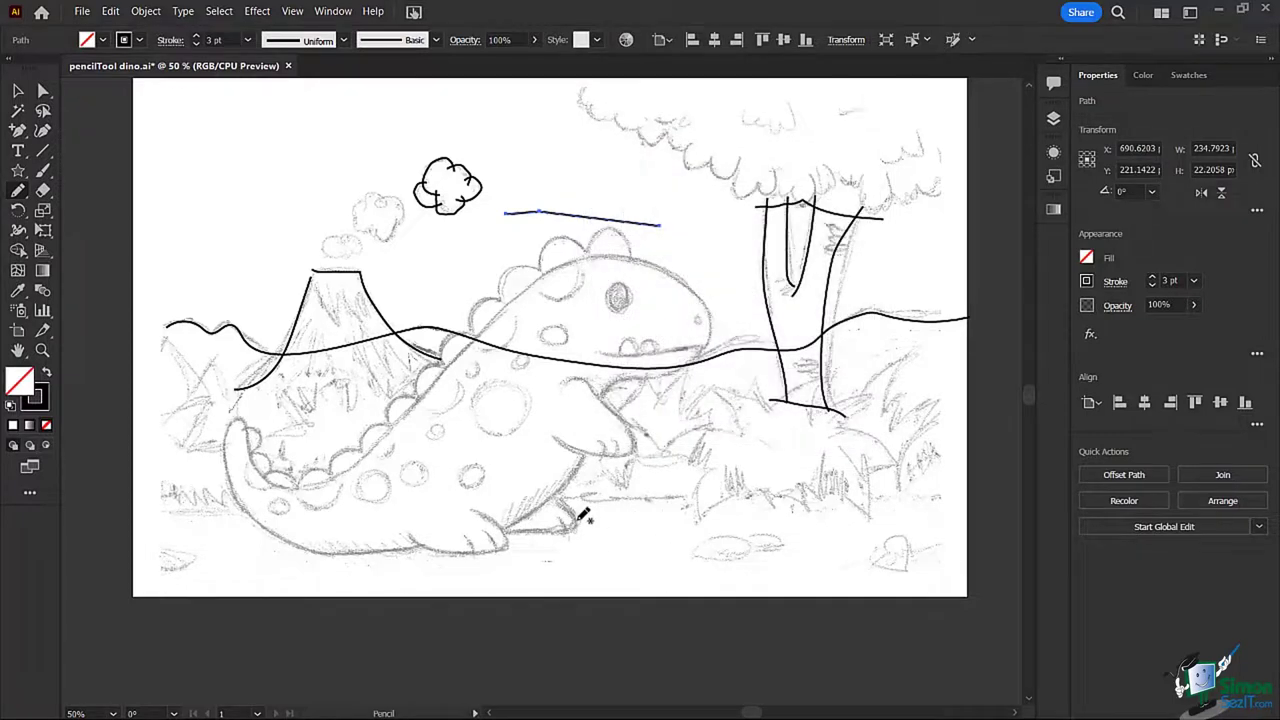
drag(580, 522, 508, 528)
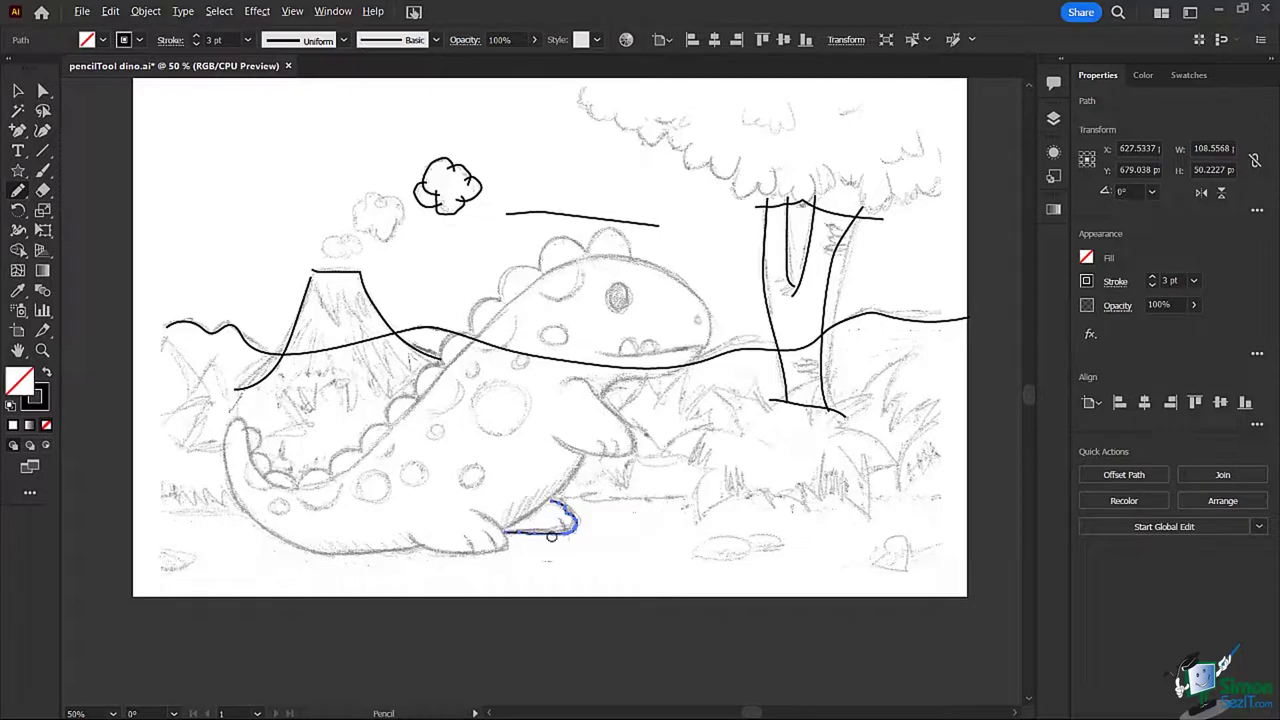
mouse_move(563, 508)
mouse_down()
mouse_move(574, 529)
mouse_move(508, 532)
mouse_move(565, 506)
mouse_move(572, 535)
mouse_up()
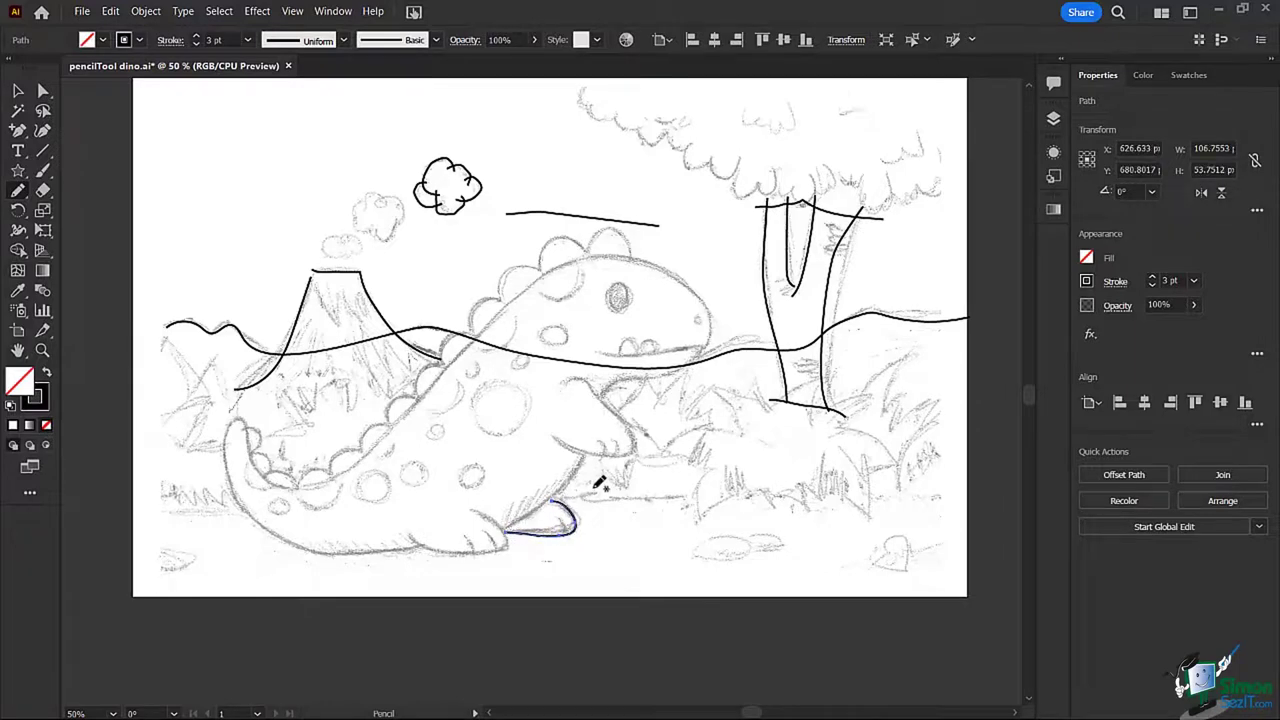
Step: Select the Smooth Tool from the Pencil flyout and zoom in toward the cloud
click(16, 194)
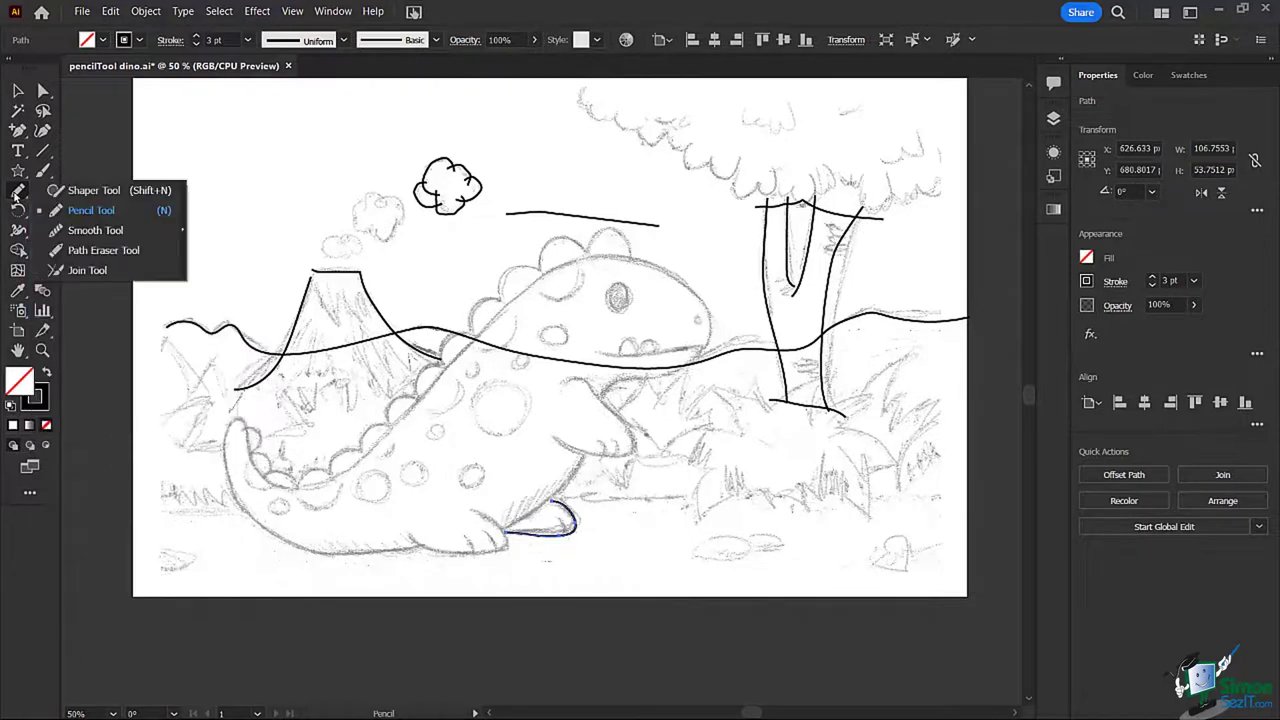
click(92, 230)
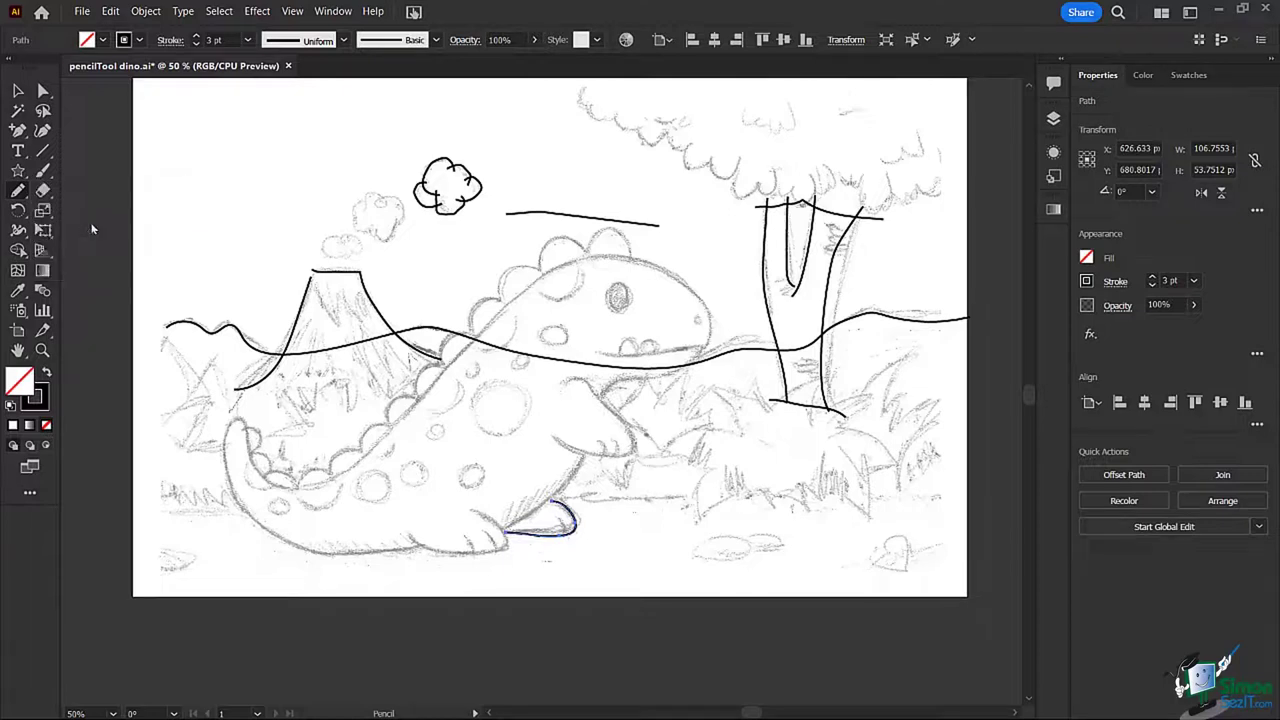
click(18, 191)
scroll(443, 211, up, 1)
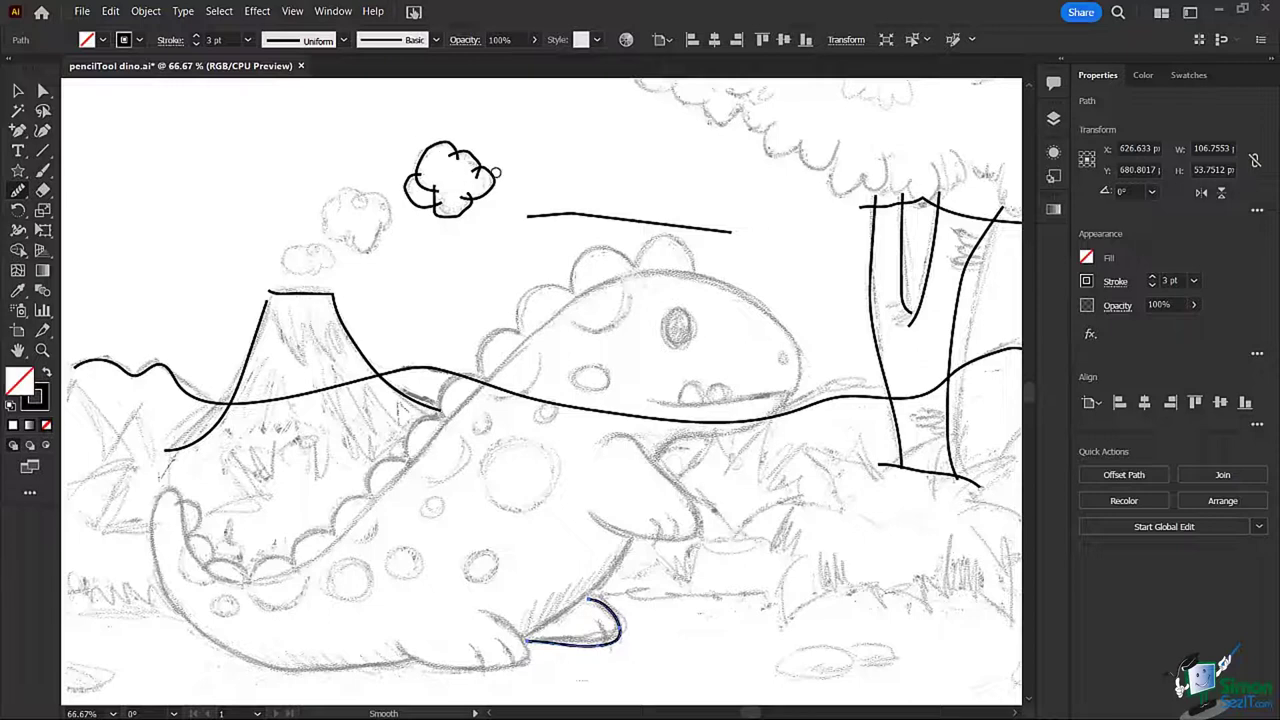
scroll(495, 173, up, 1)
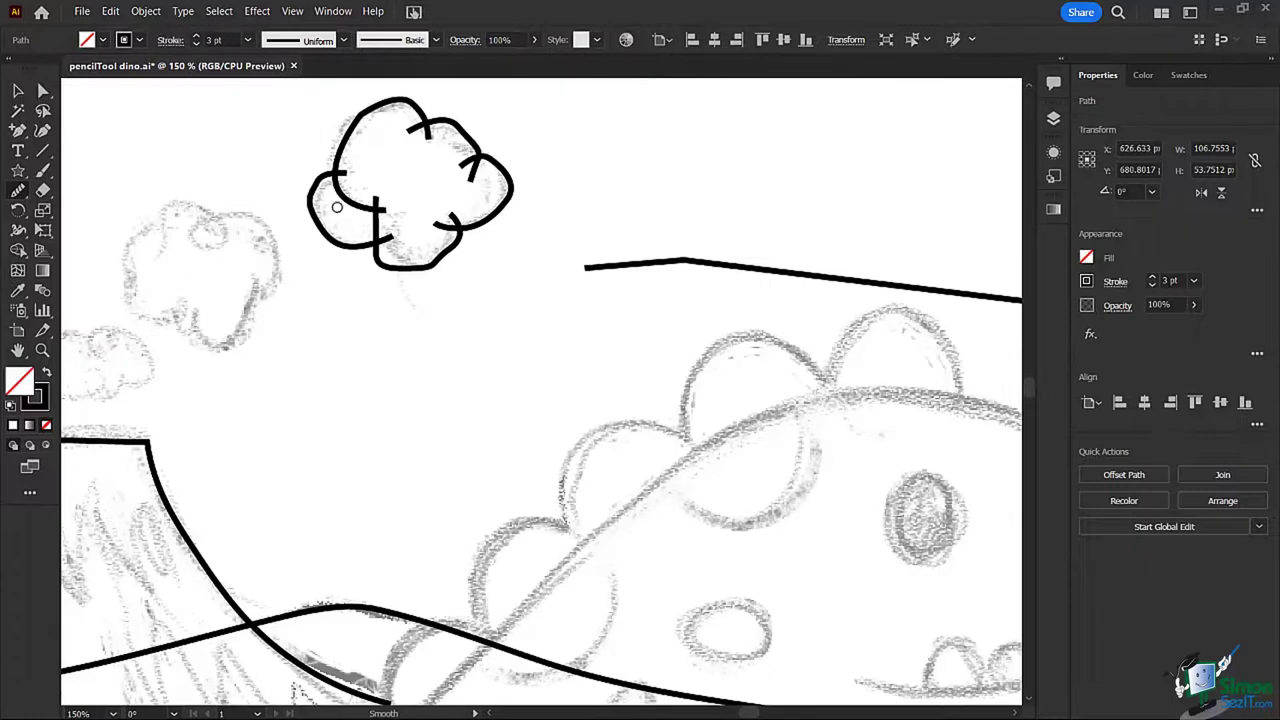
Step: With the Join Tool, close the cloud outline's gaps at the top, lower right and left side
click(16, 192)
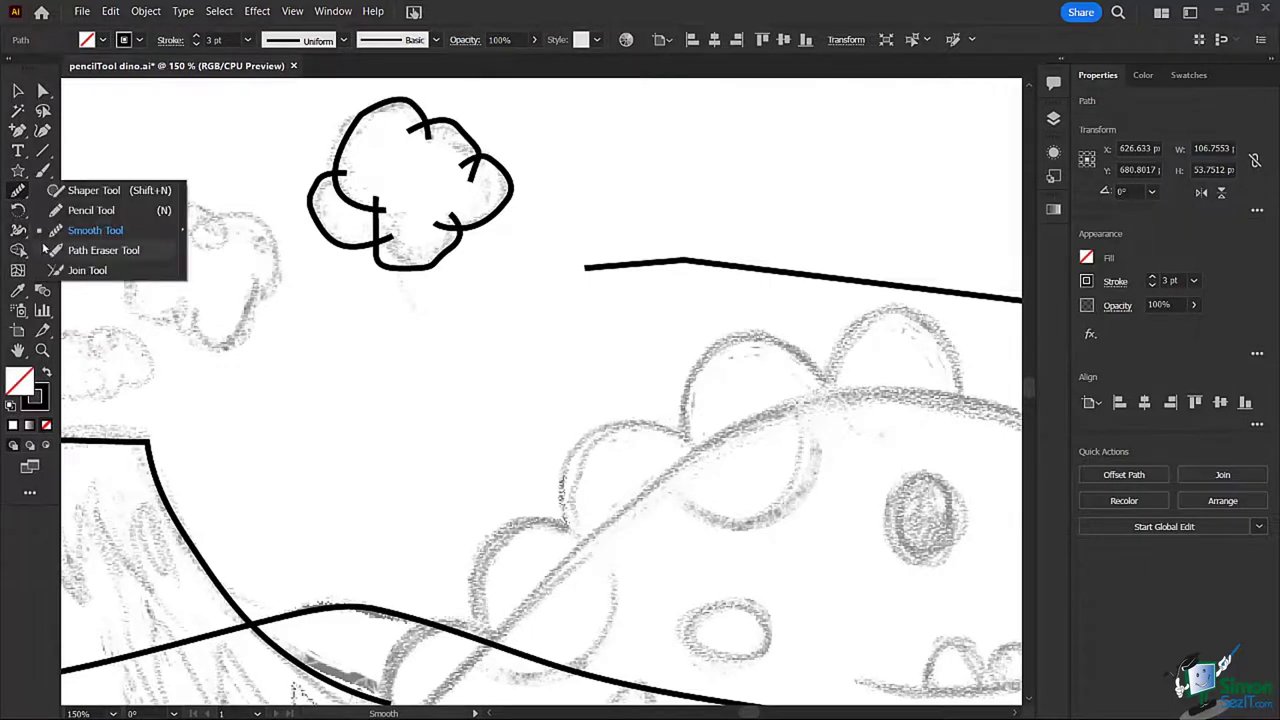
click(85, 270)
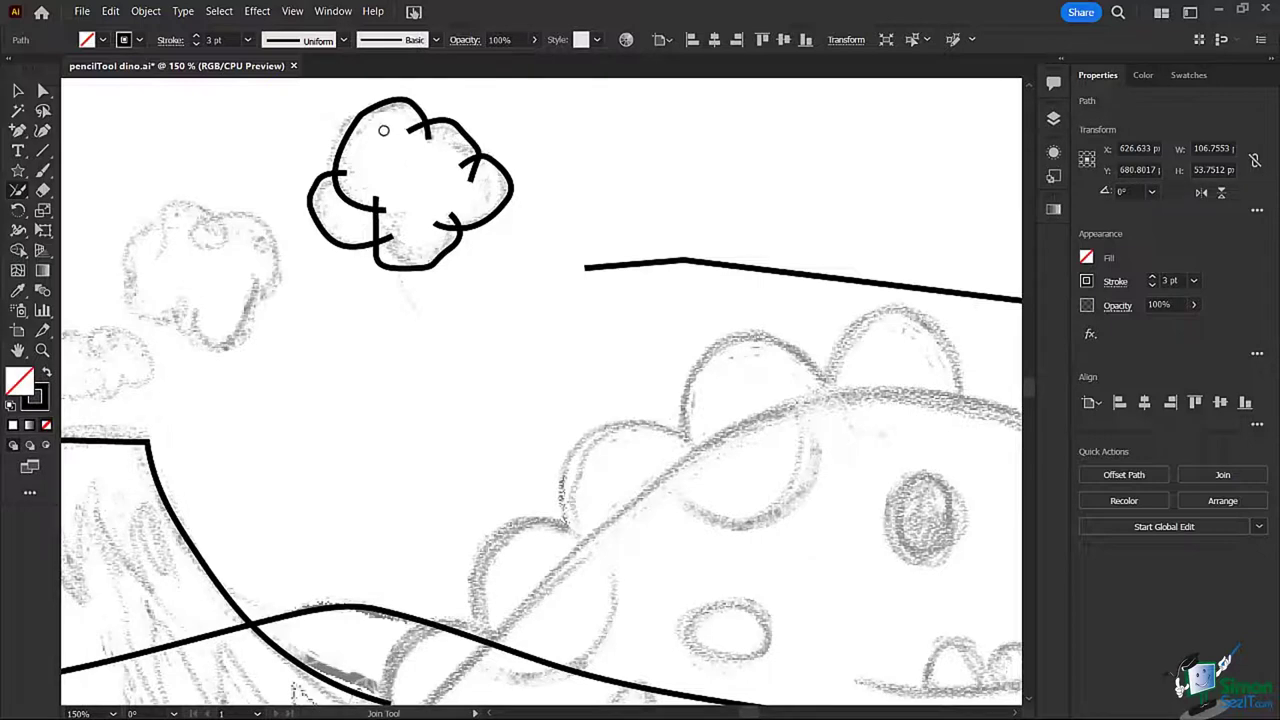
drag(405, 125, 483, 172)
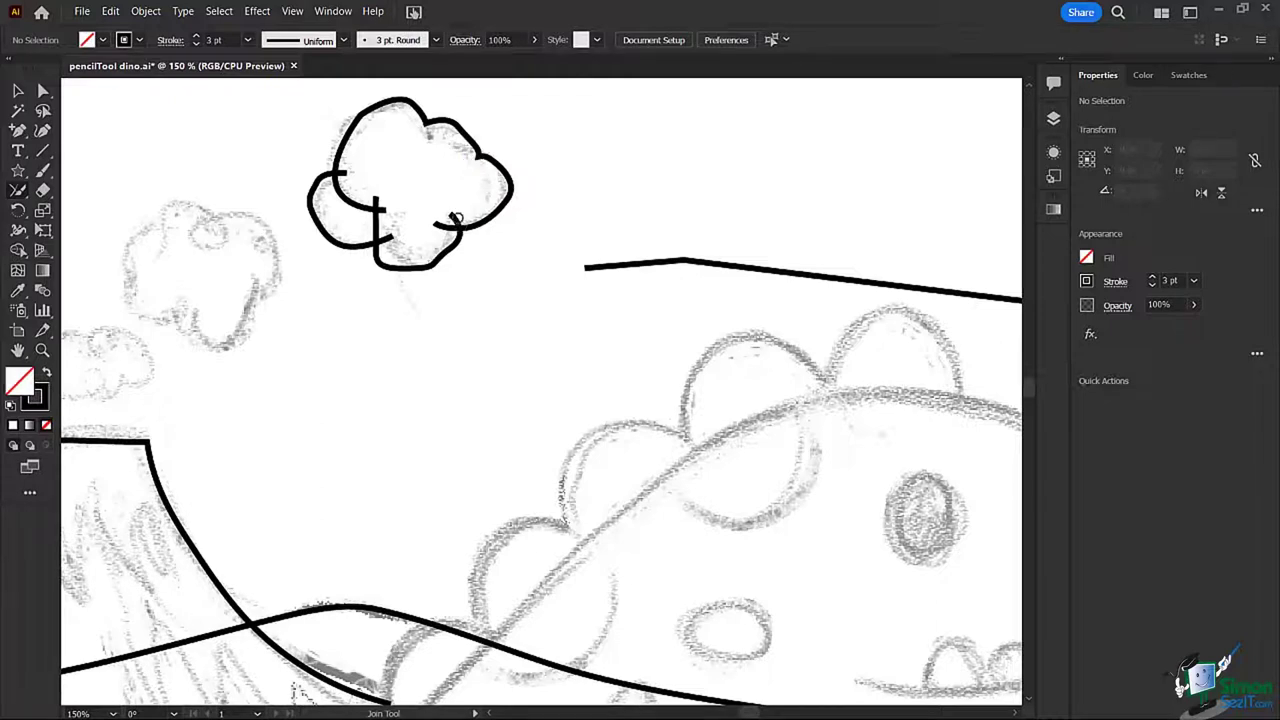
mouse_move(460, 218)
mouse_down()
mouse_move(376, 238)
mouse_move(365, 228)
mouse_up()
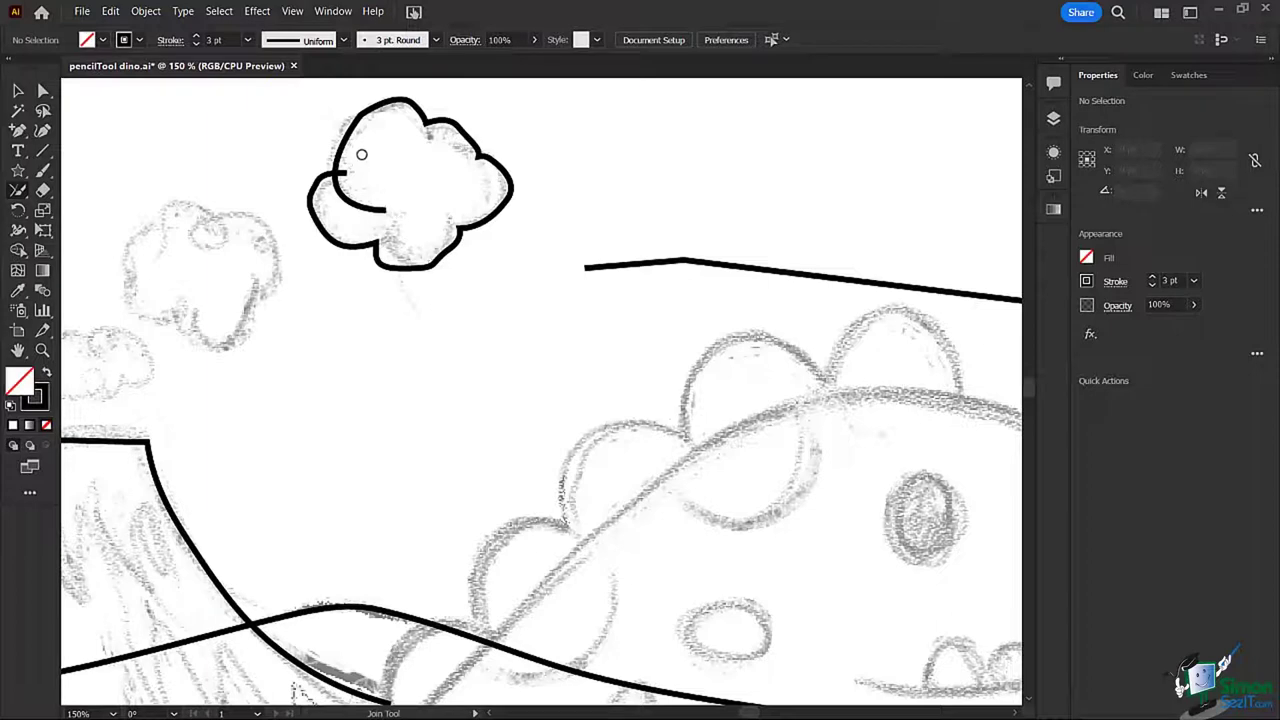
drag(349, 168, 346, 196)
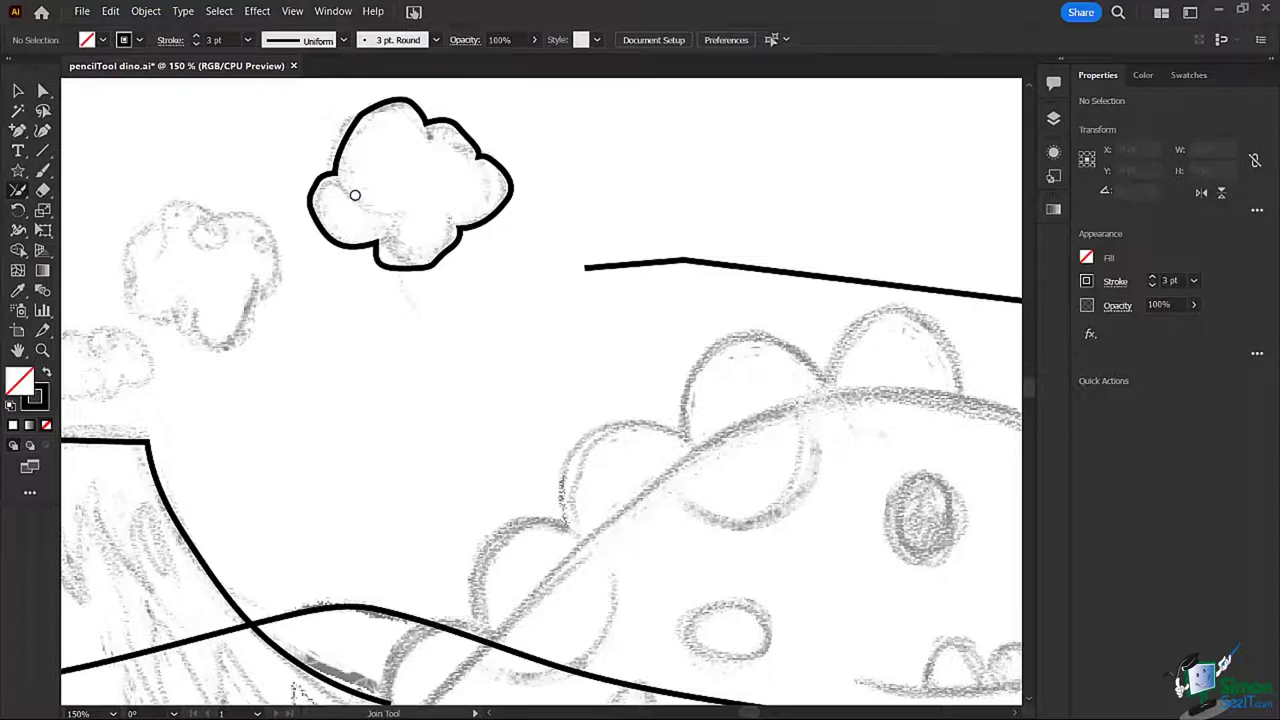
Step: Select the cloud, apply the white-to-black gradient fill, set stroke to None, then deselect
click(17, 90)
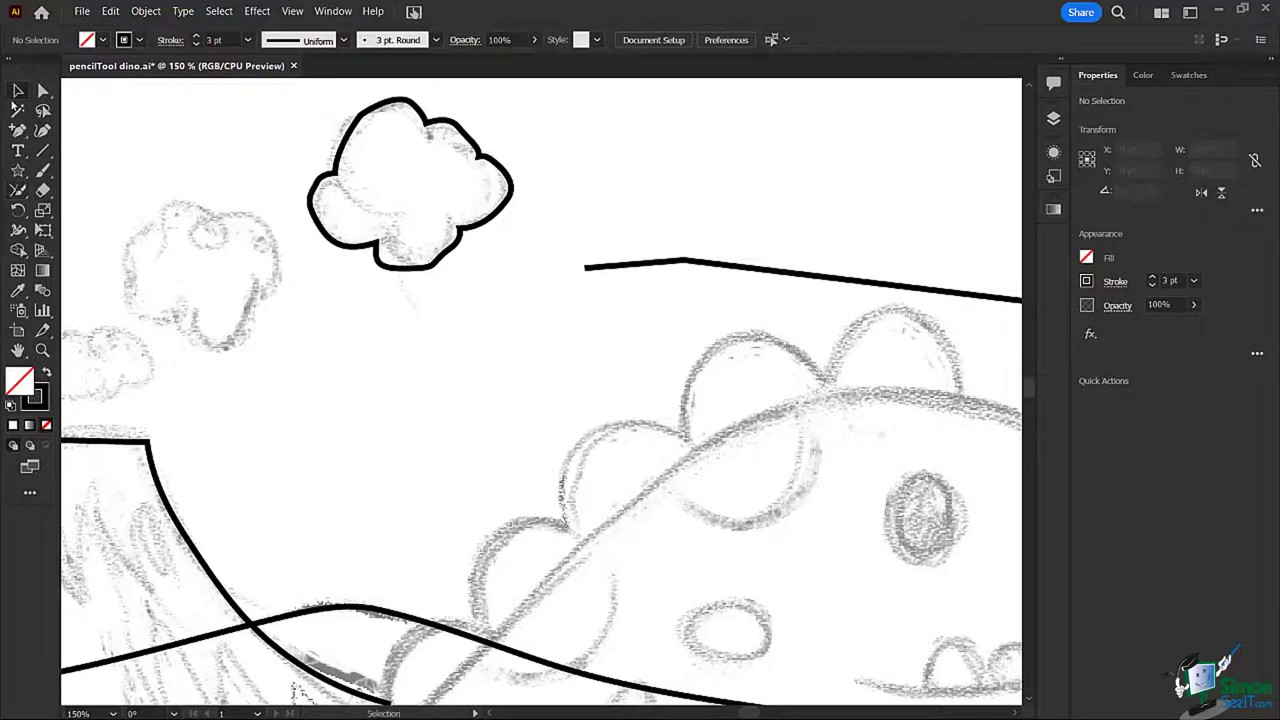
click(360, 127)
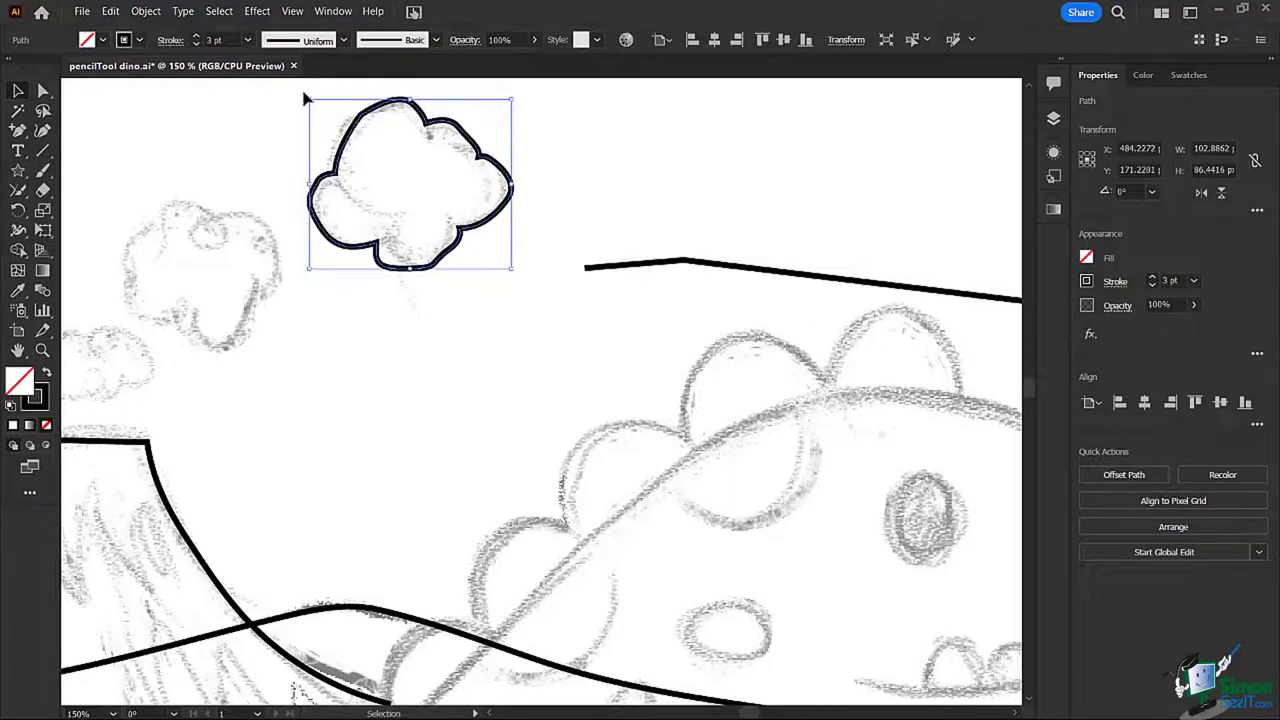
click(103, 40)
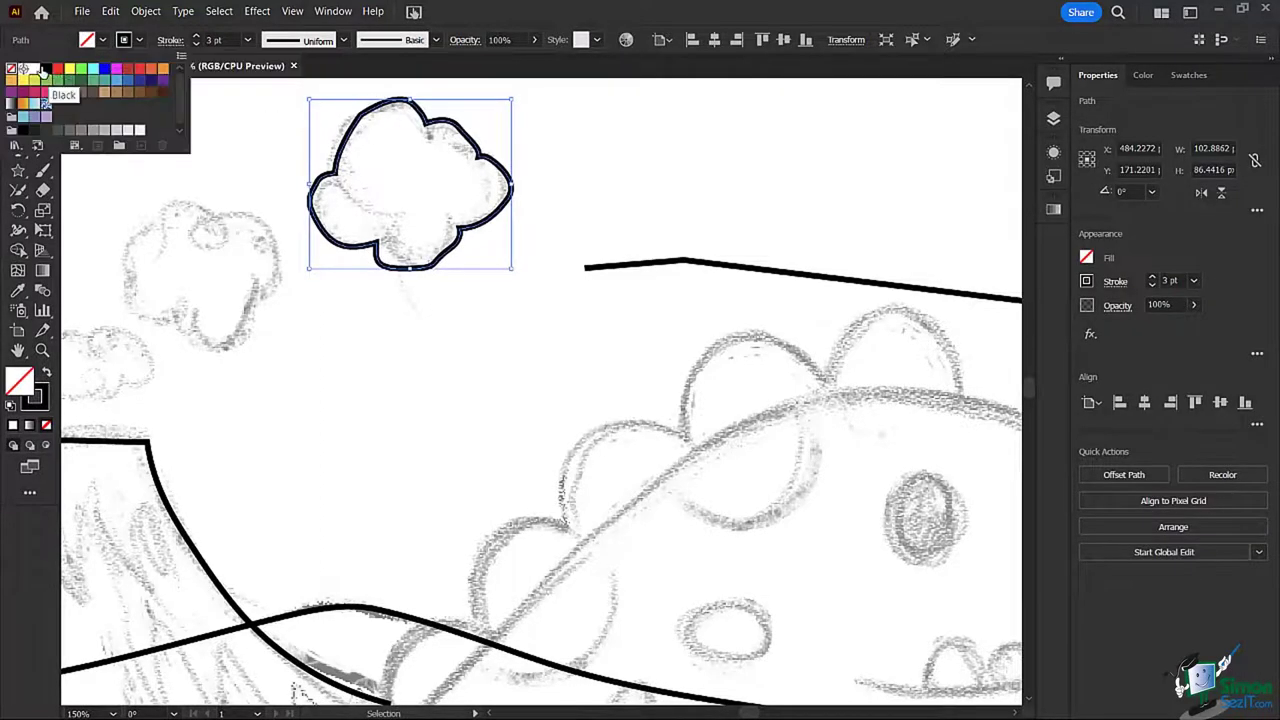
click(12, 104)
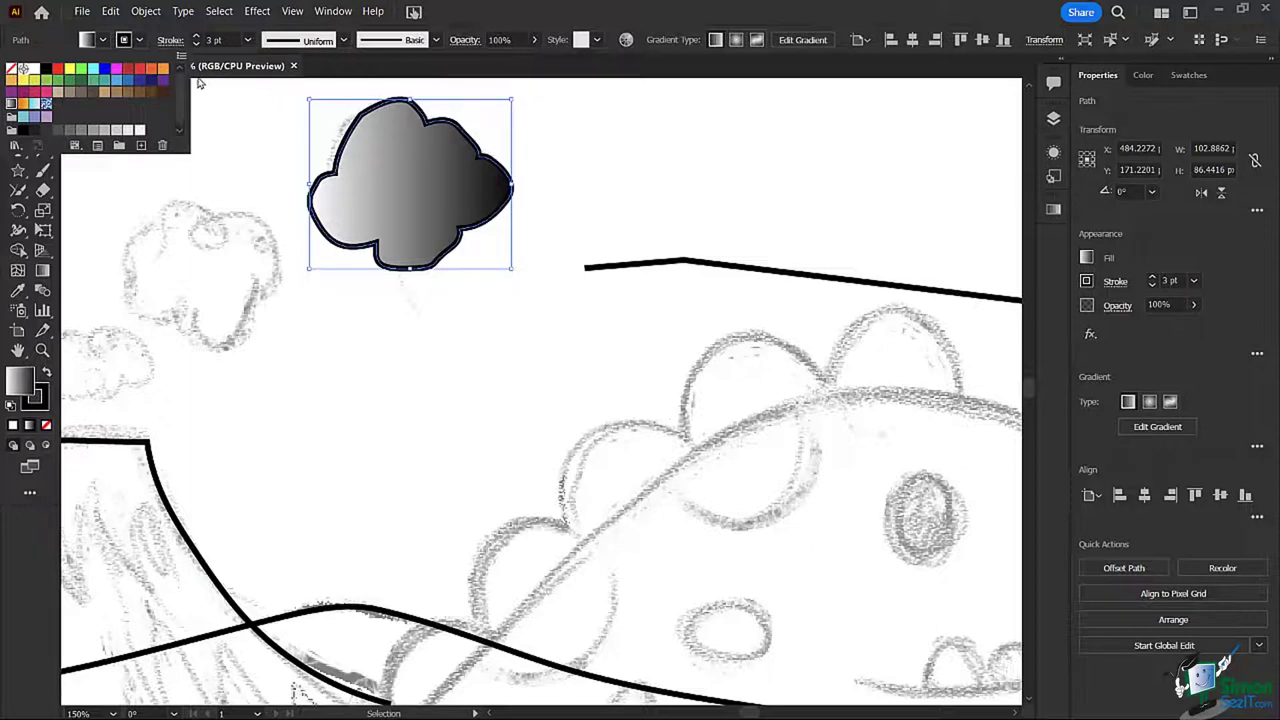
click(139, 41)
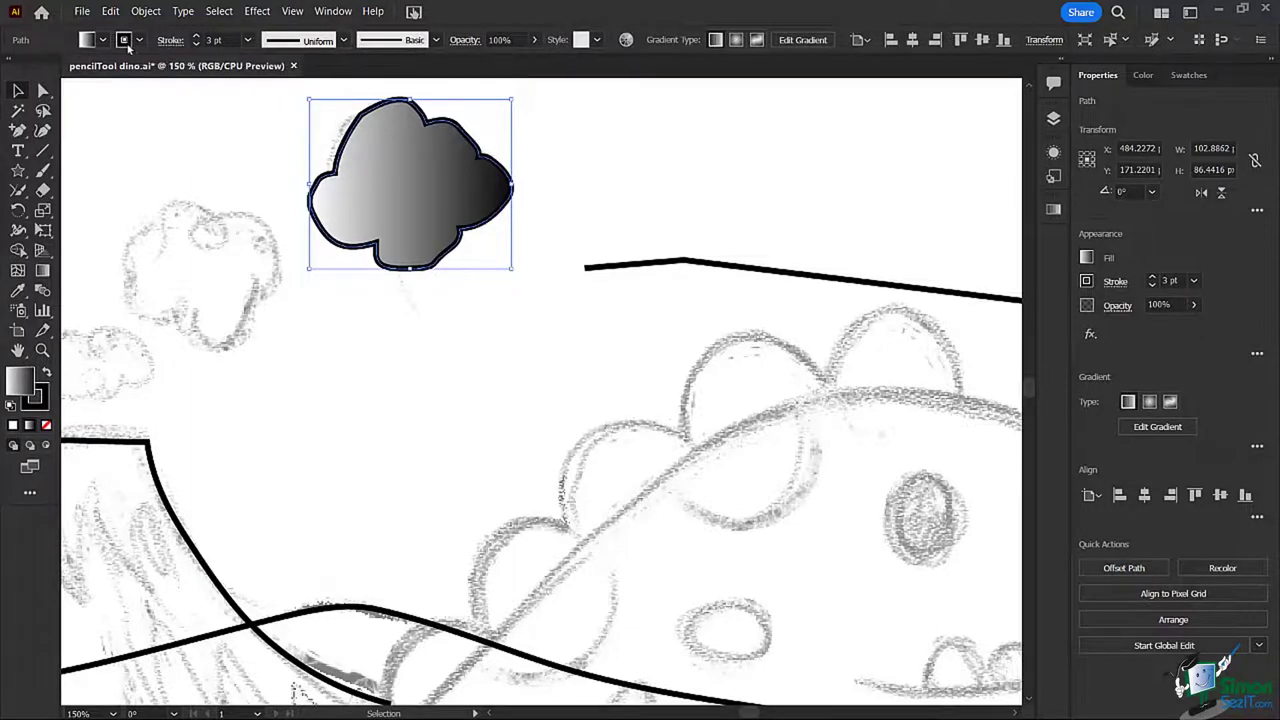
click(139, 41)
click(17, 72)
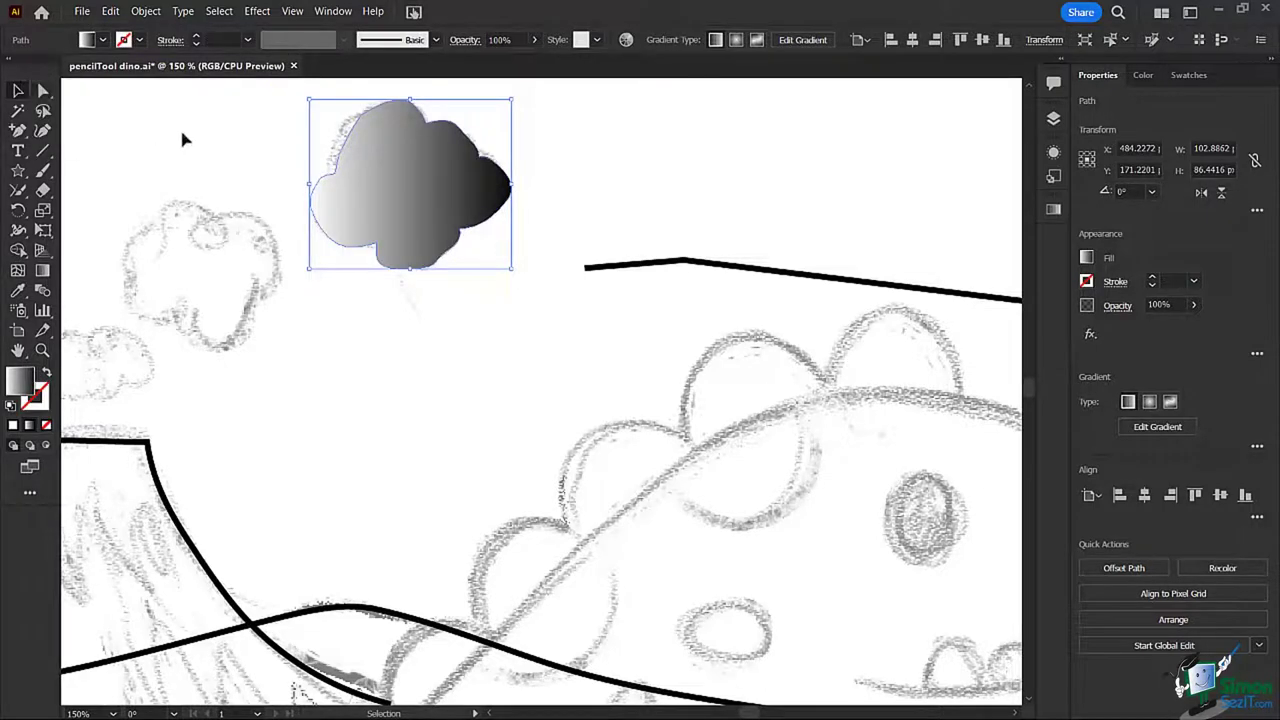
click(246, 156)
Step: Check the gradient cloud, then bring up tools-start.ai with white tool shapes on purple
scroll(360, 202, down, 2)
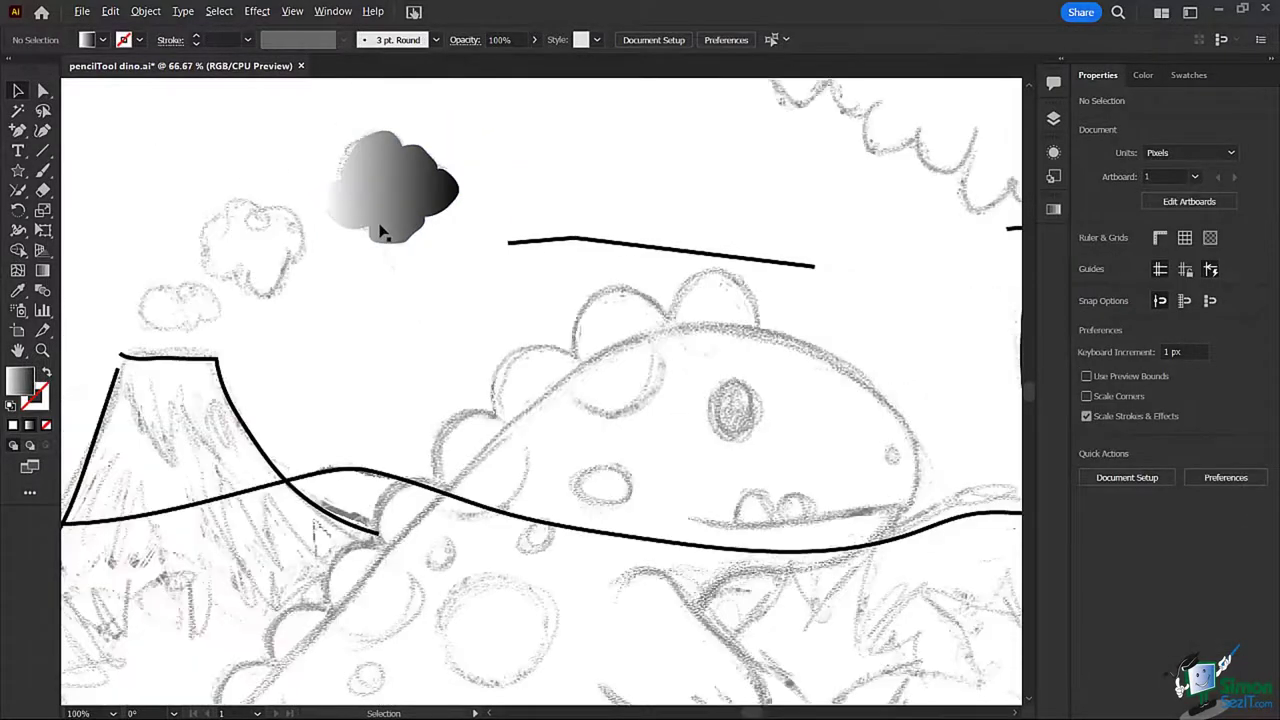
scroll(421, 282, down, 2)
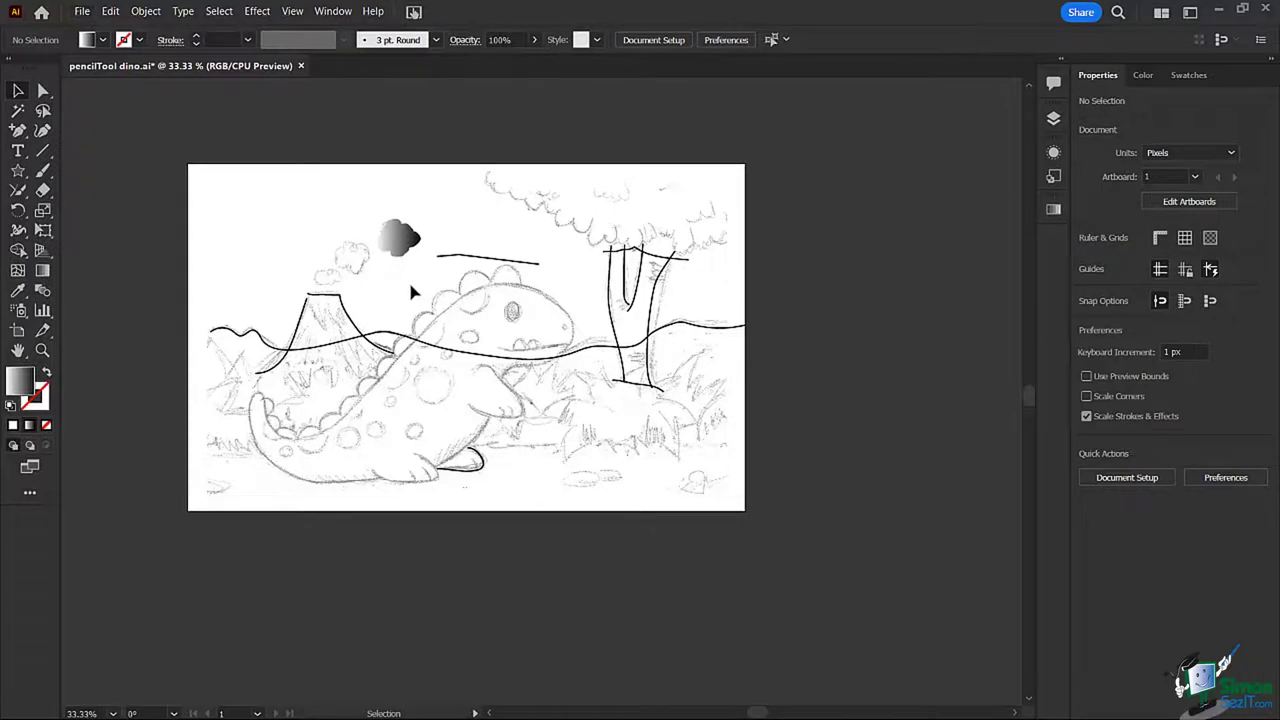
scroll(408, 292, up, 2)
scroll(411, 287, up, 1)
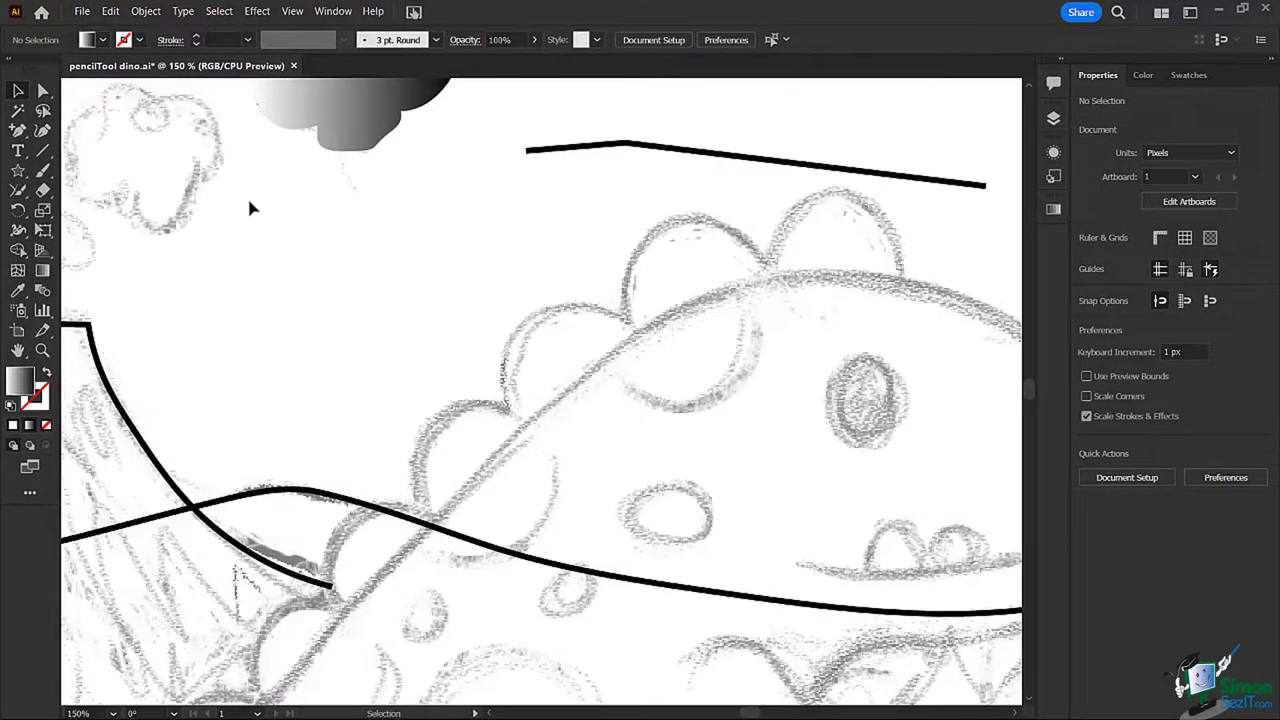
scroll(355, 205, up, 3)
scroll(355, 206, up, 1)
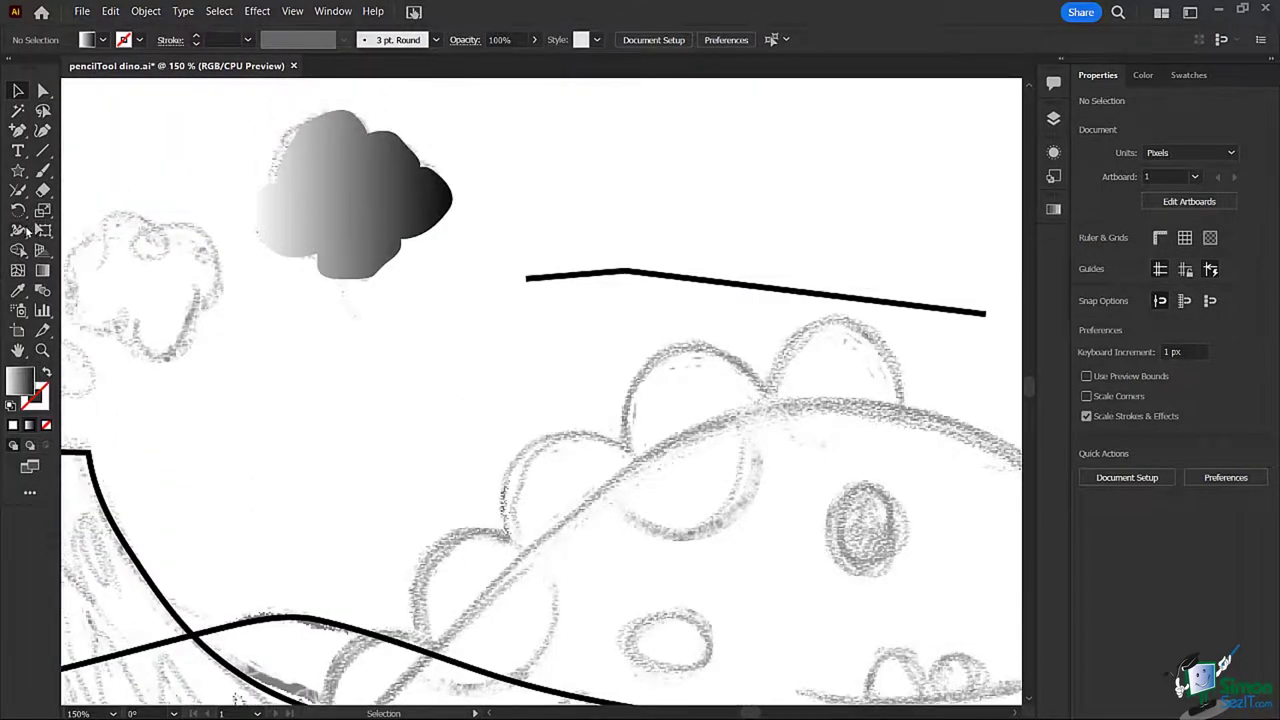
click(18, 190)
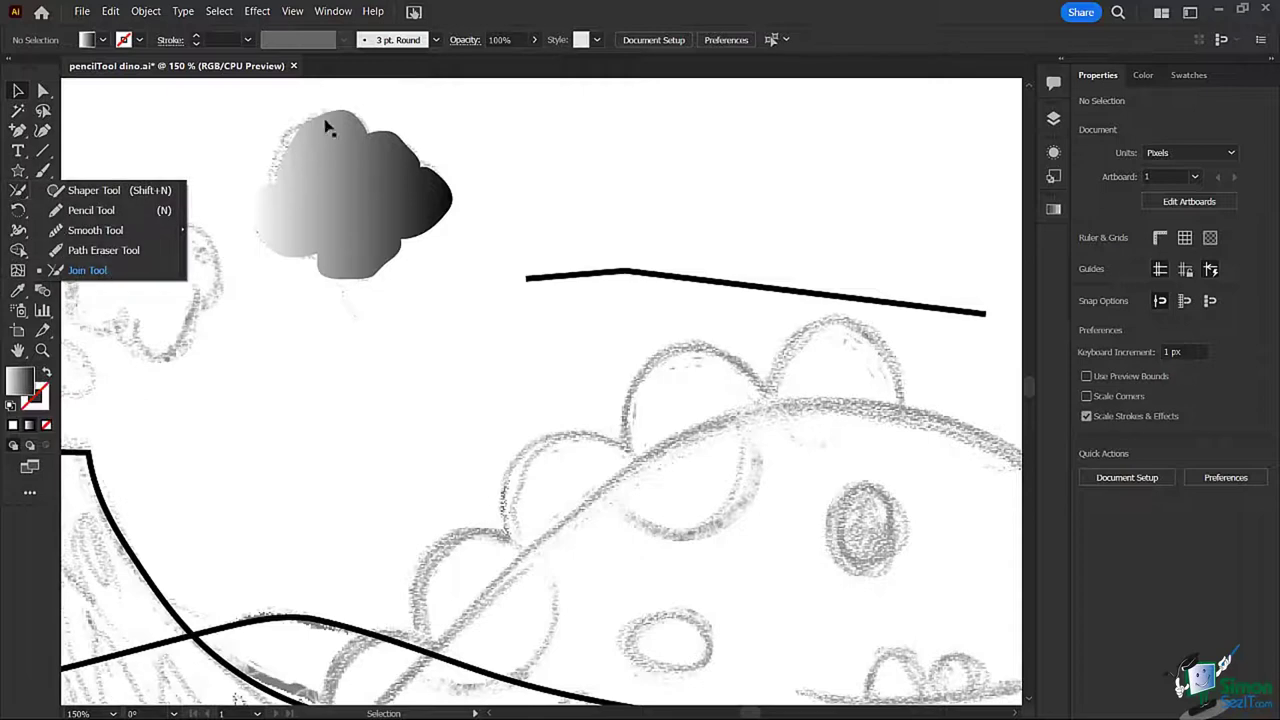
click(367, 160)
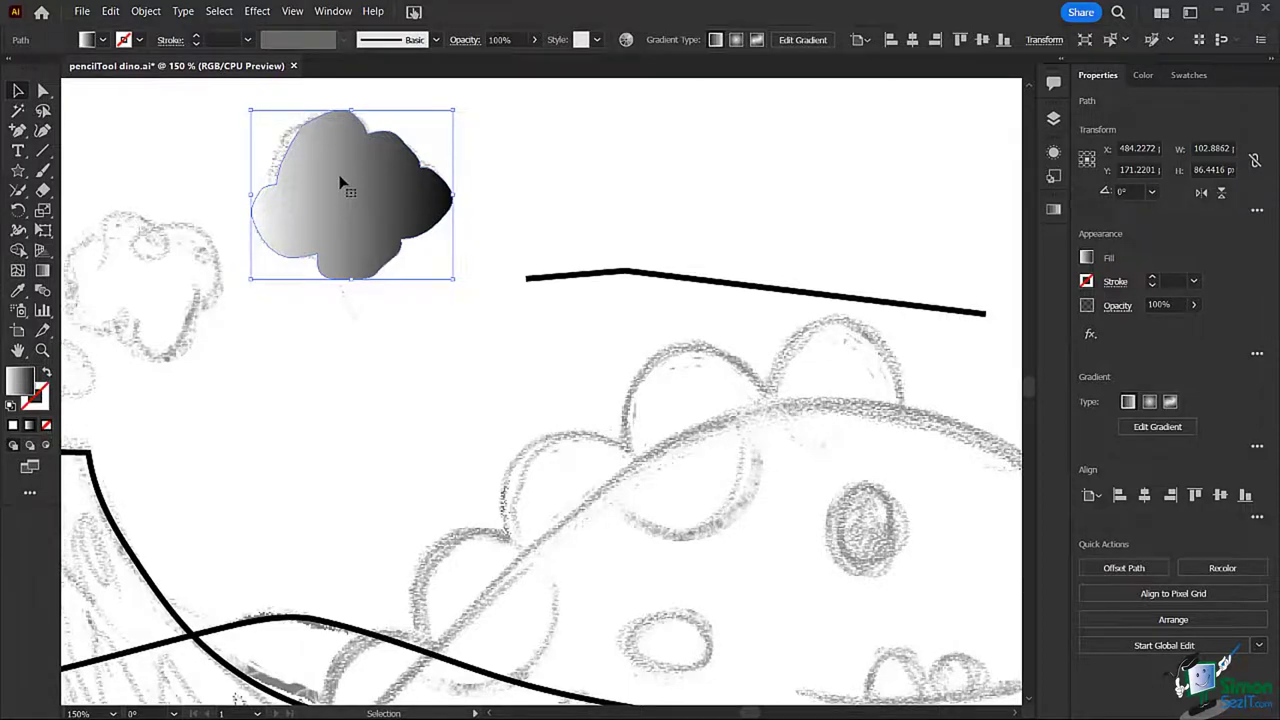
click(16, 192)
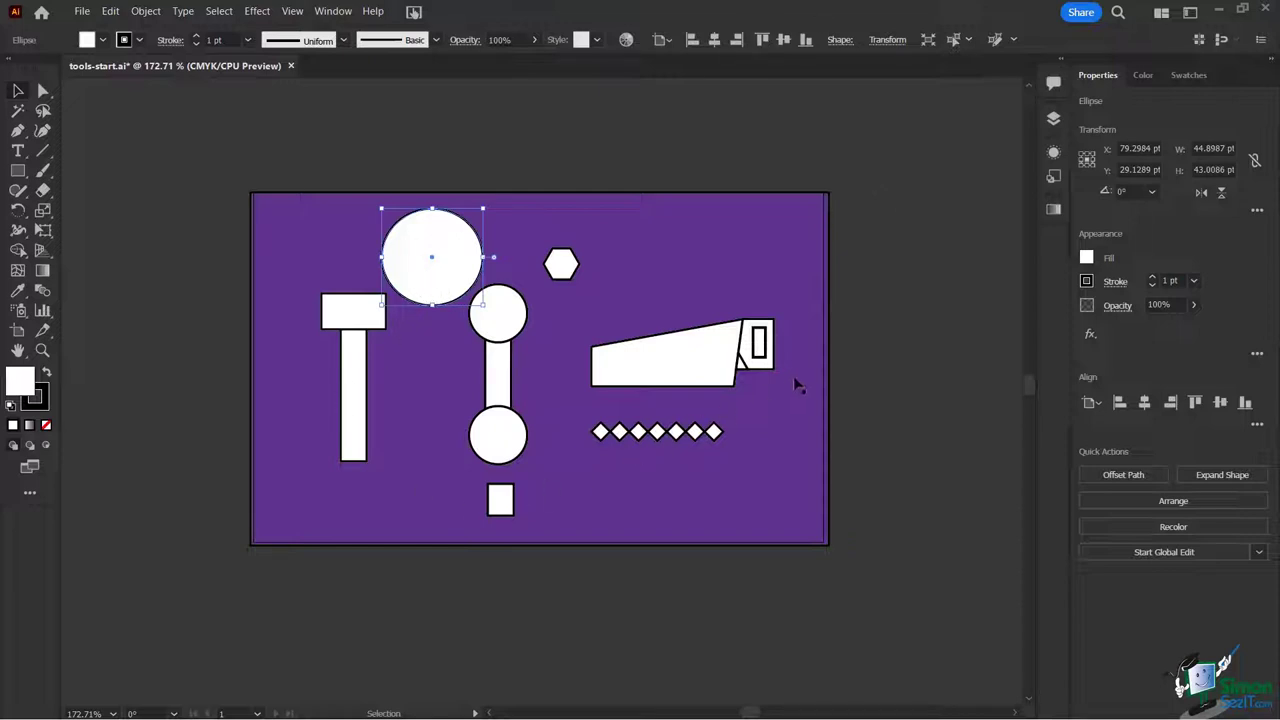
click(181, 259)
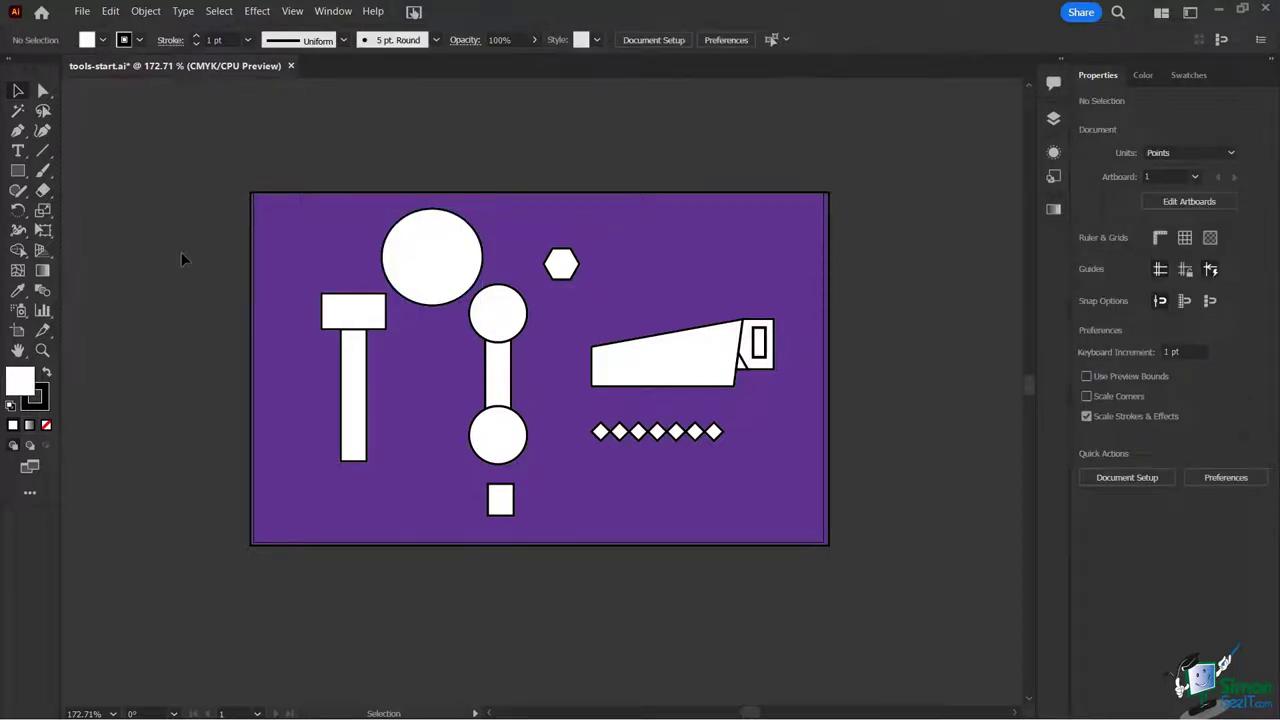
click(16, 251)
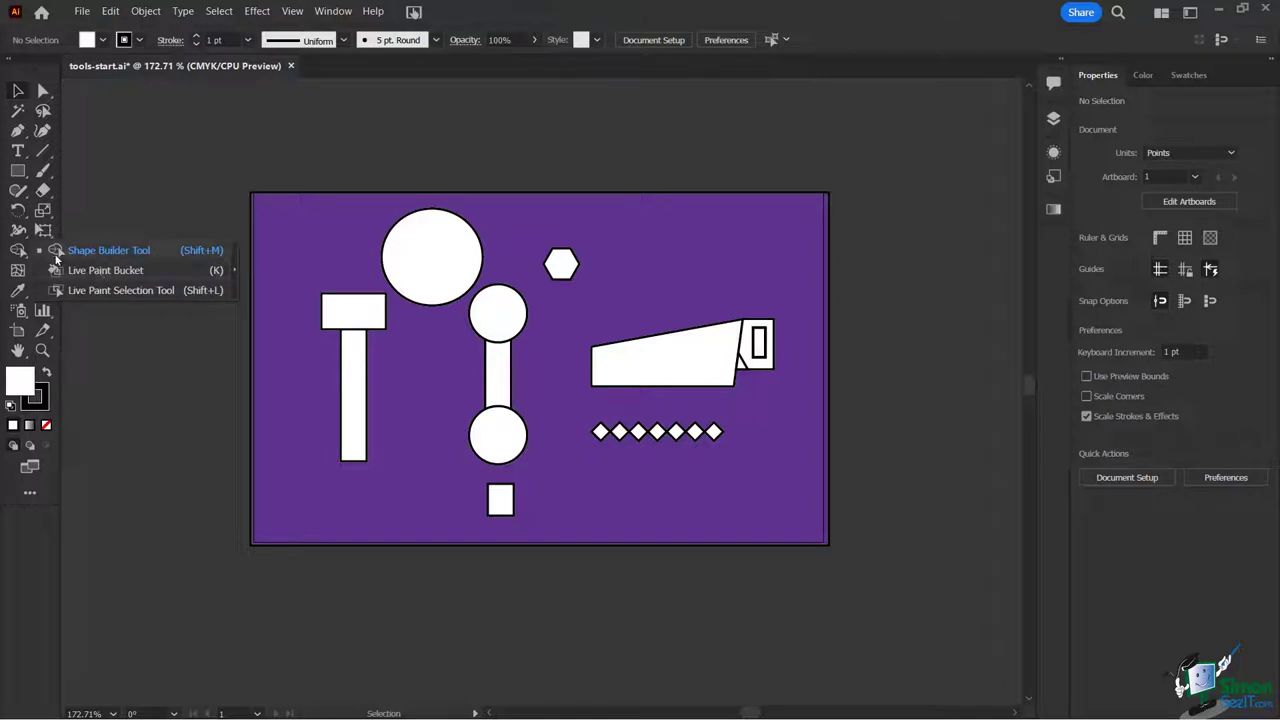
click(16, 252)
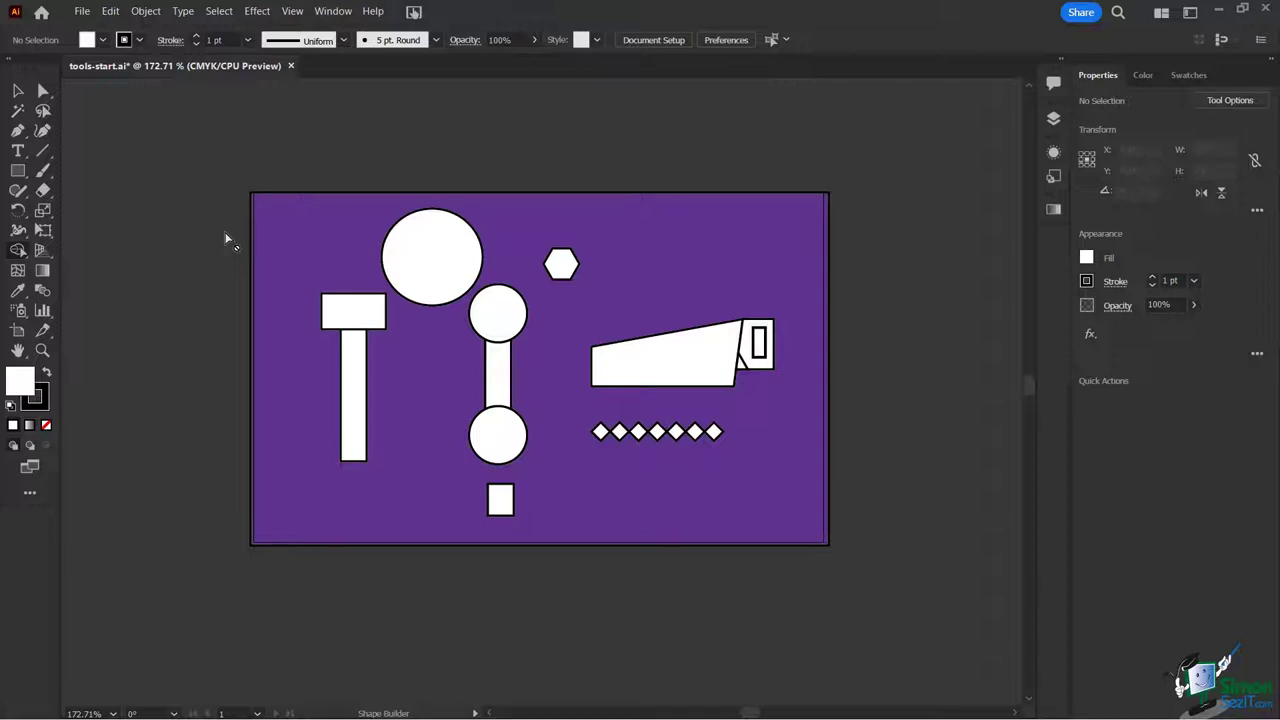
click(17, 91)
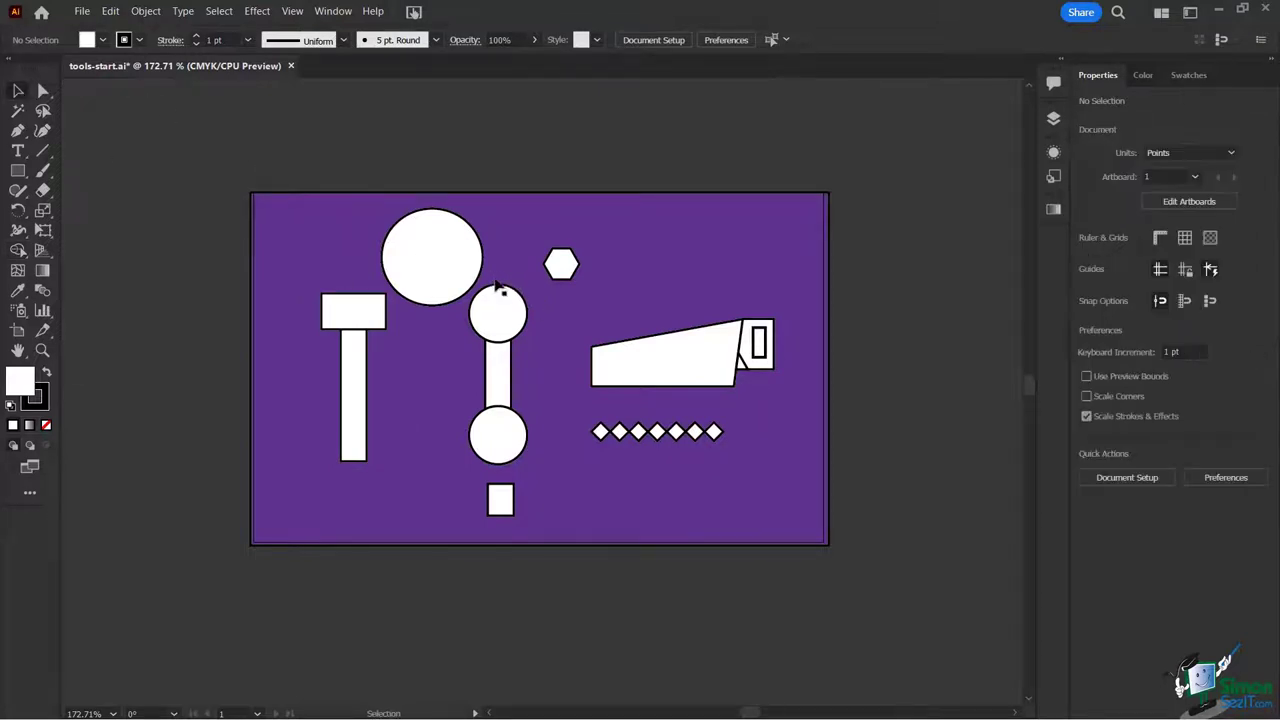
Step: Merge the wrench's top circle and bar into one shape with Shape Builder
mouse_move(499, 265)
mouse_down()
mouse_move(521, 343)
mouse_move(499, 265)
mouse_up()
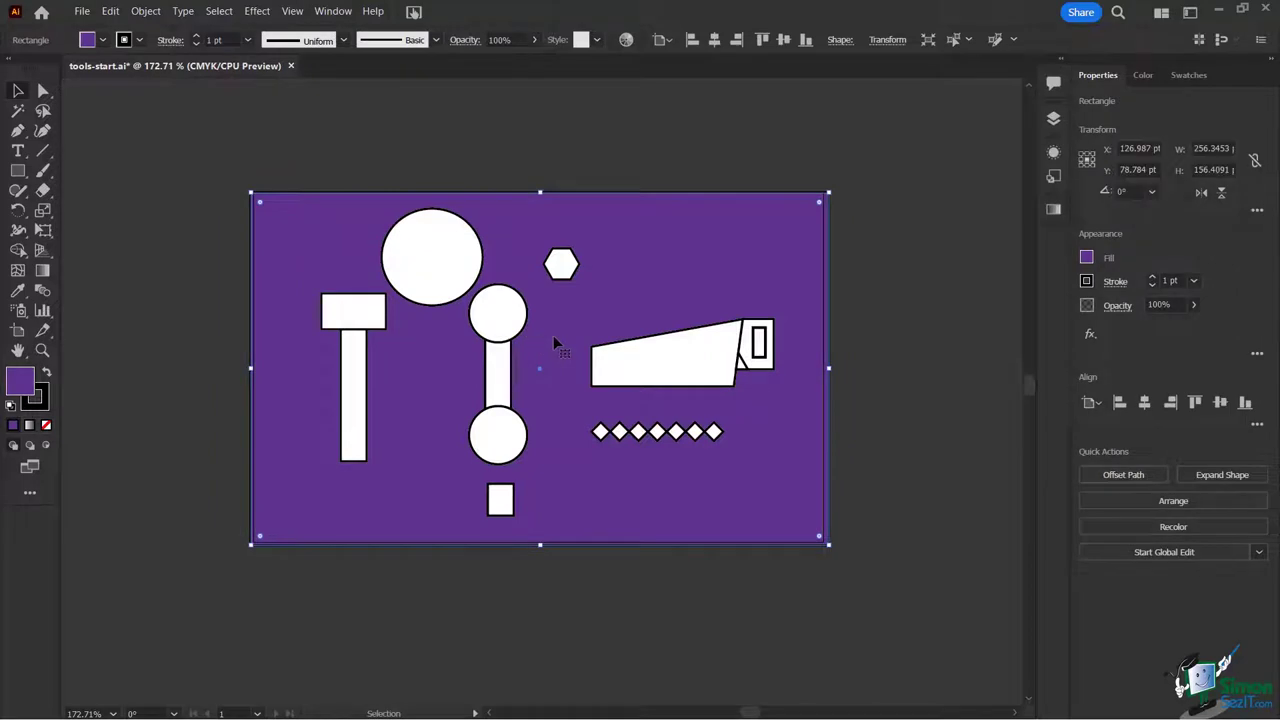
click(502, 316)
shift+click(502, 368)
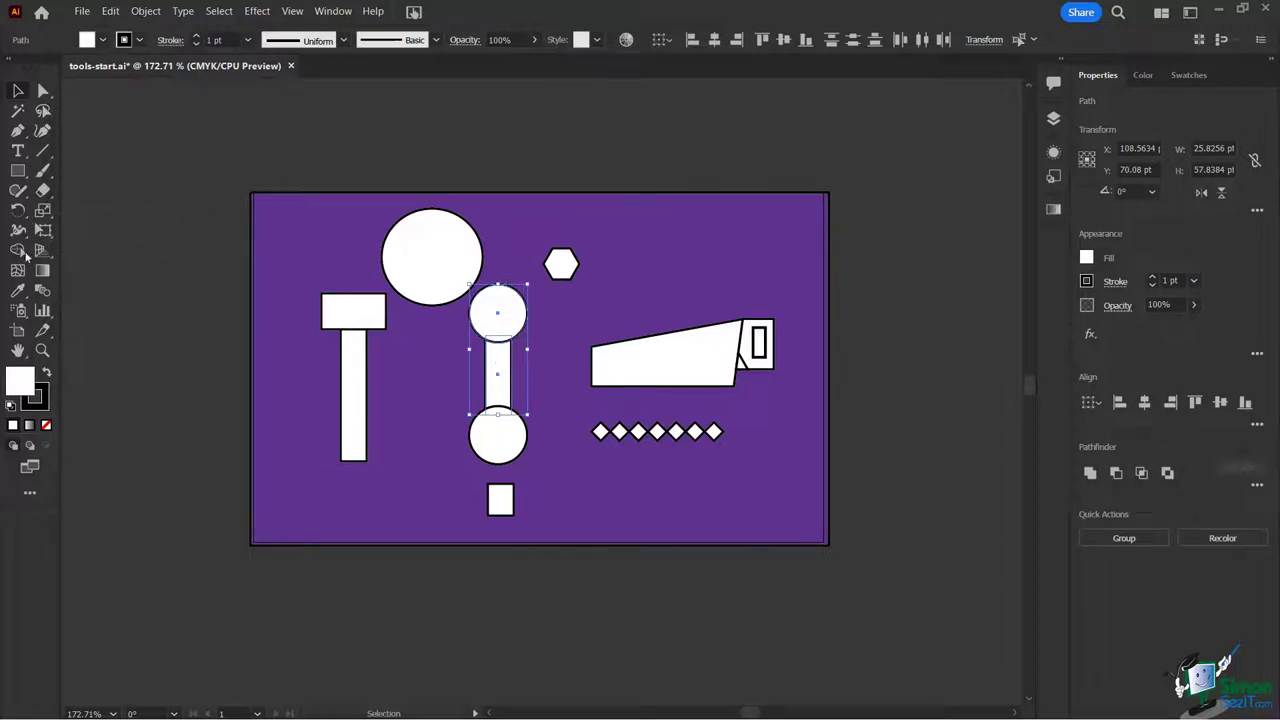
click(18, 251)
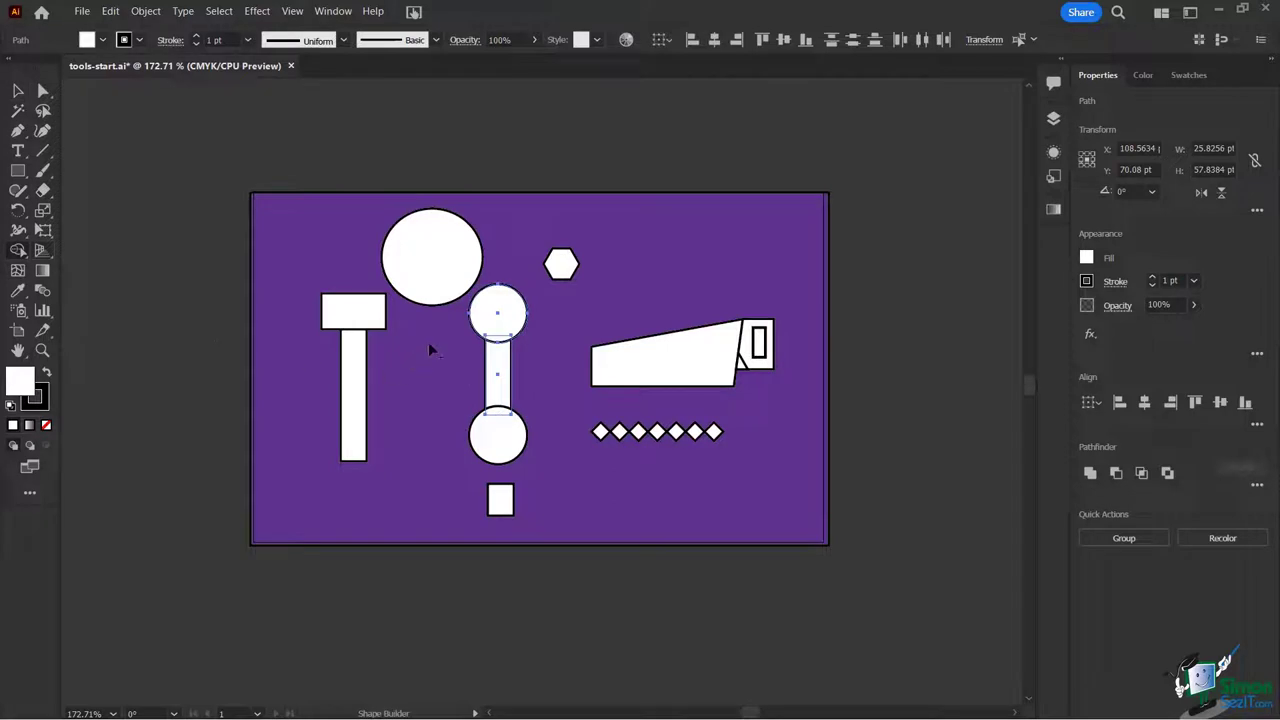
mouse_move(490, 320)
mouse_down()
mouse_move(500, 362)
mouse_move(526, 383)
mouse_up()
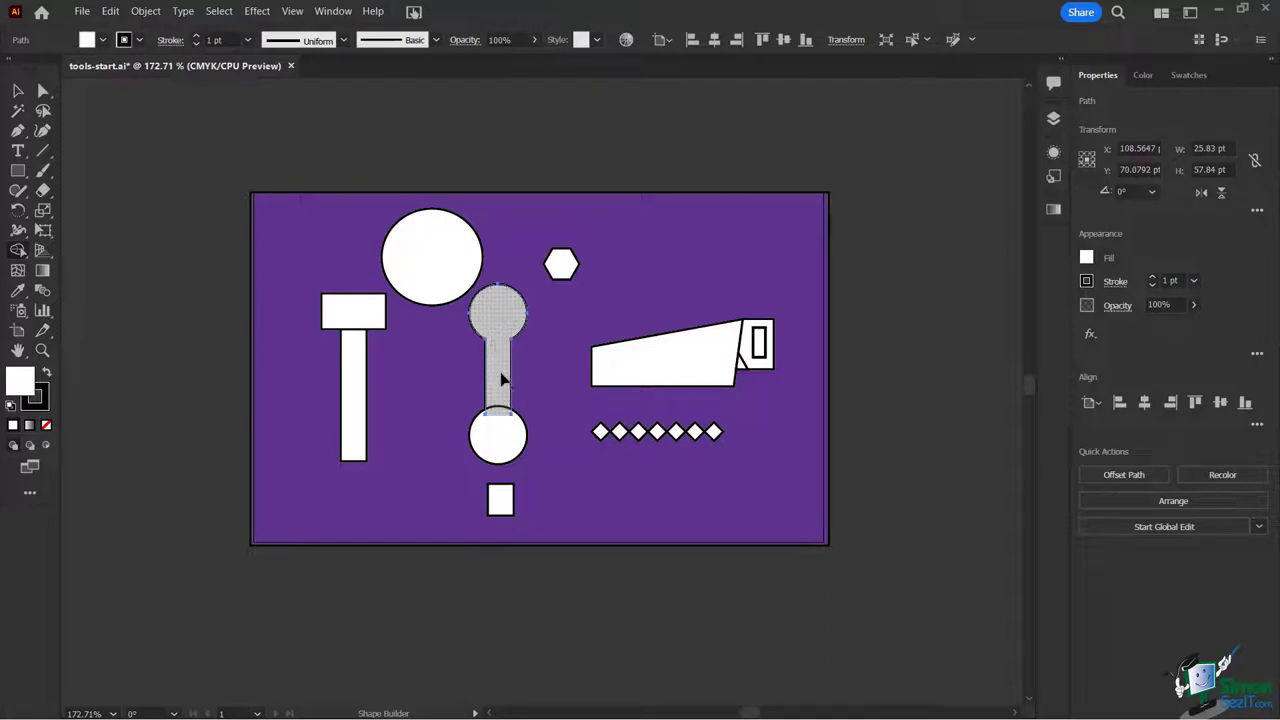
Step: Unite the handle with the bottom circle, forming the dumbbell-shaped wrench body
click(19, 90)
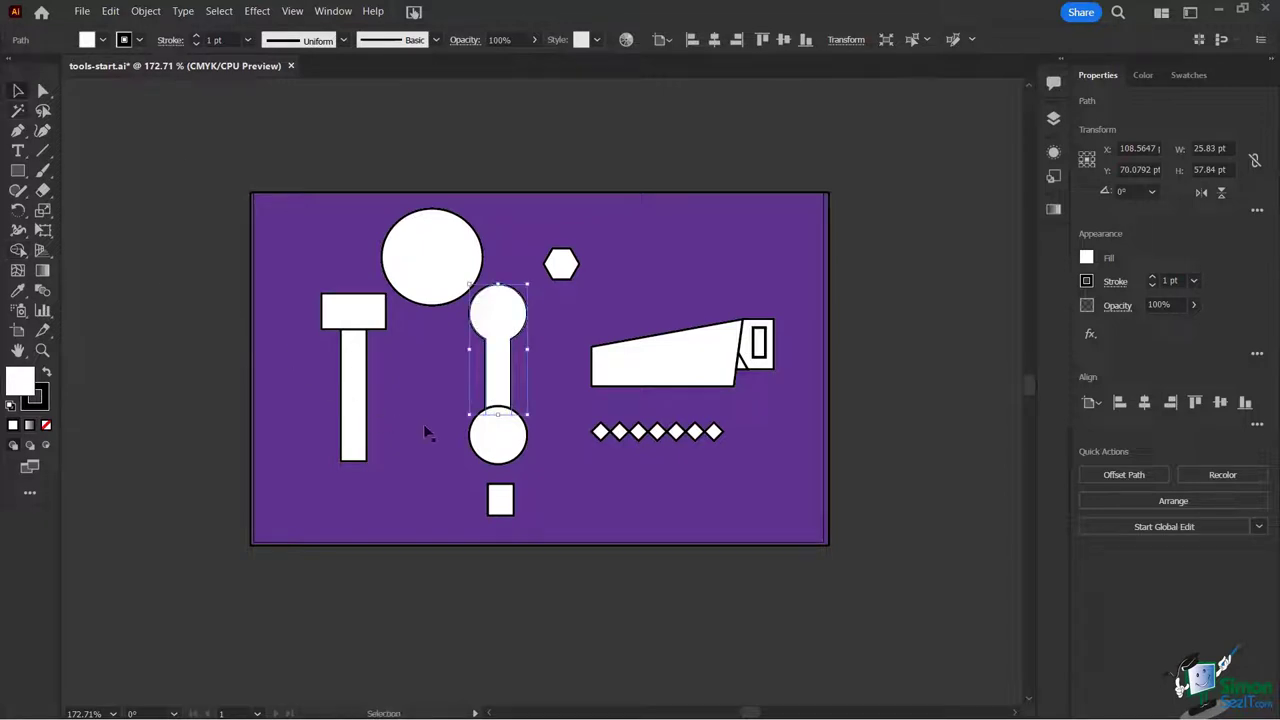
click(503, 448)
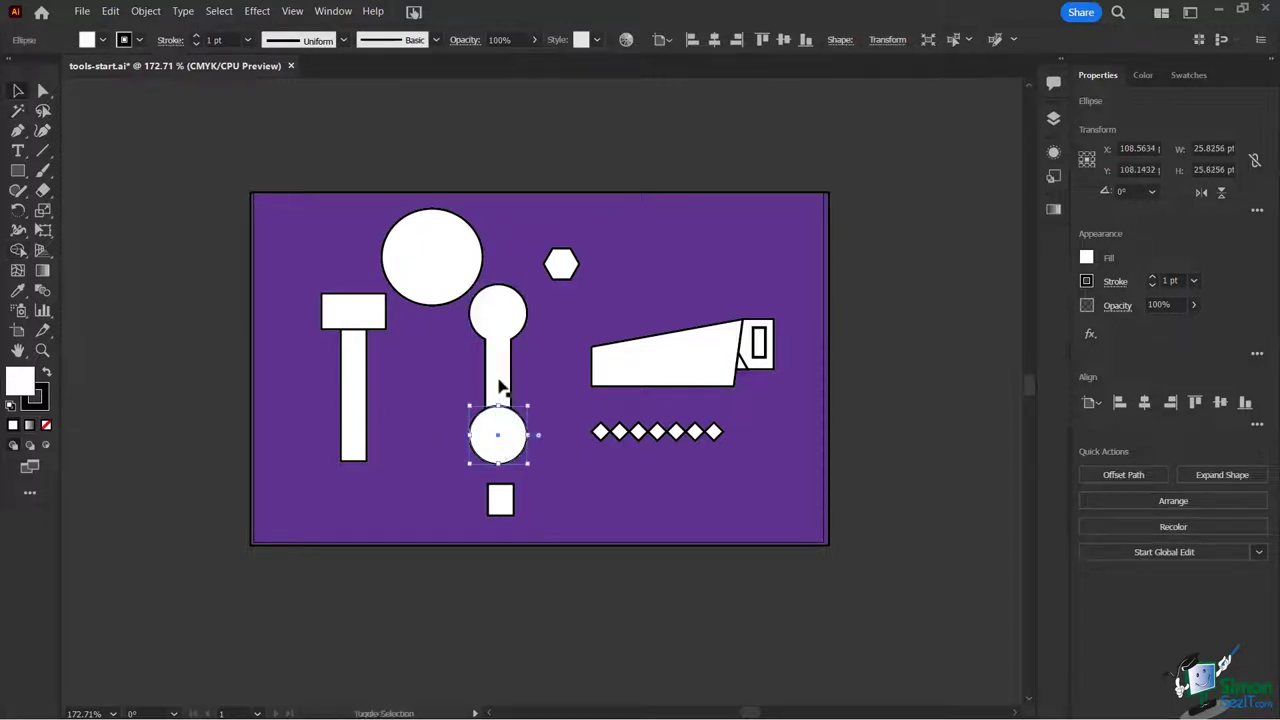
shift+click(500, 388)
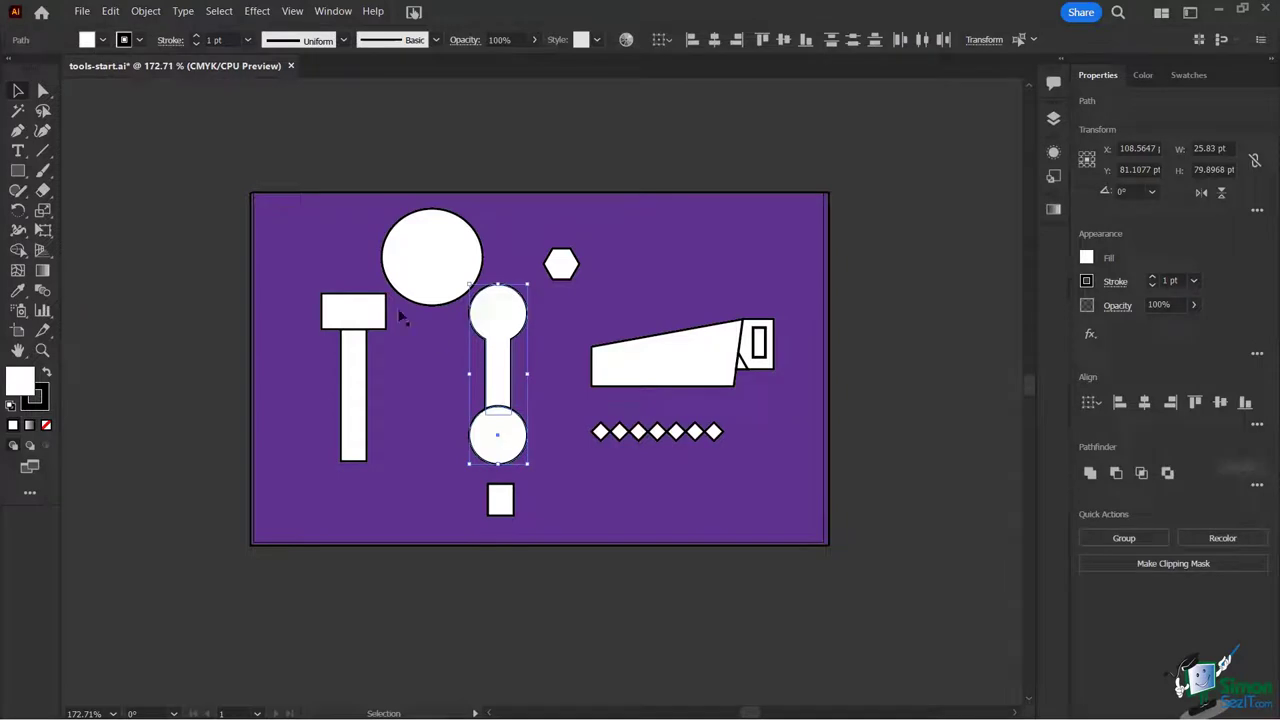
click(18, 252)
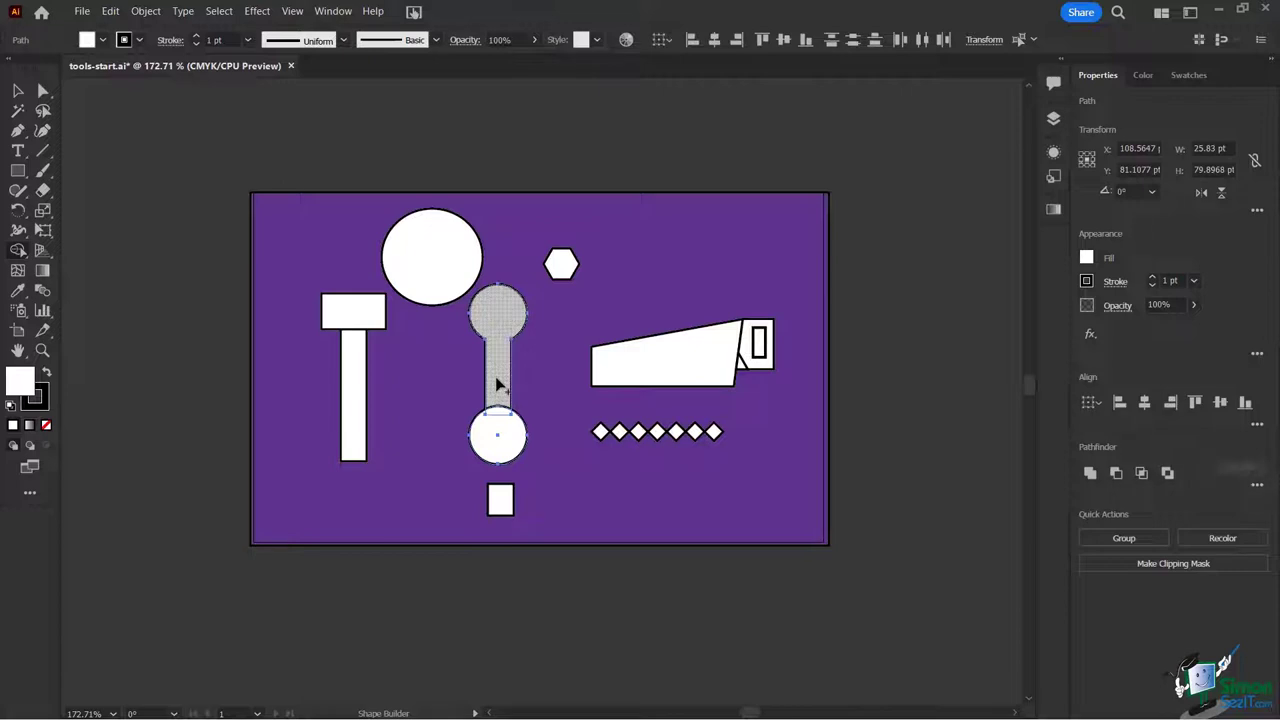
drag(497, 385, 502, 436)
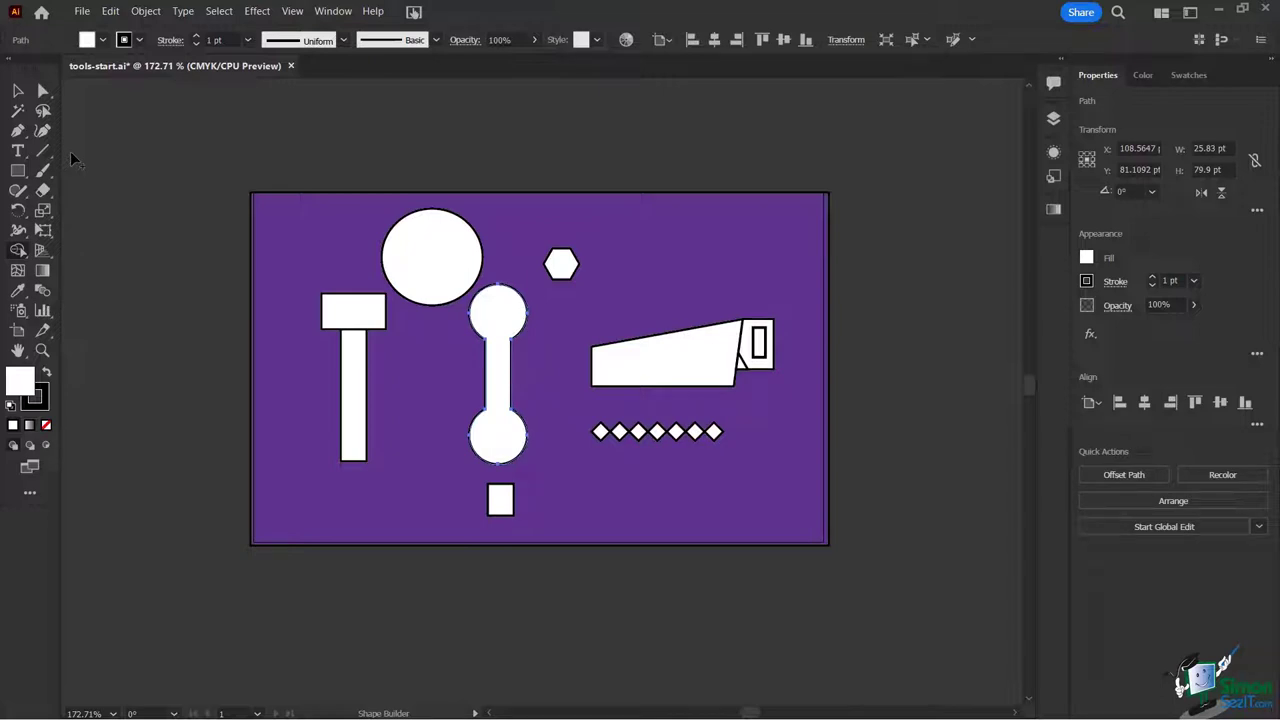
Step: Move the small loose rectangle up into the wrench's bottom circle
click(17, 90)
click(500, 505)
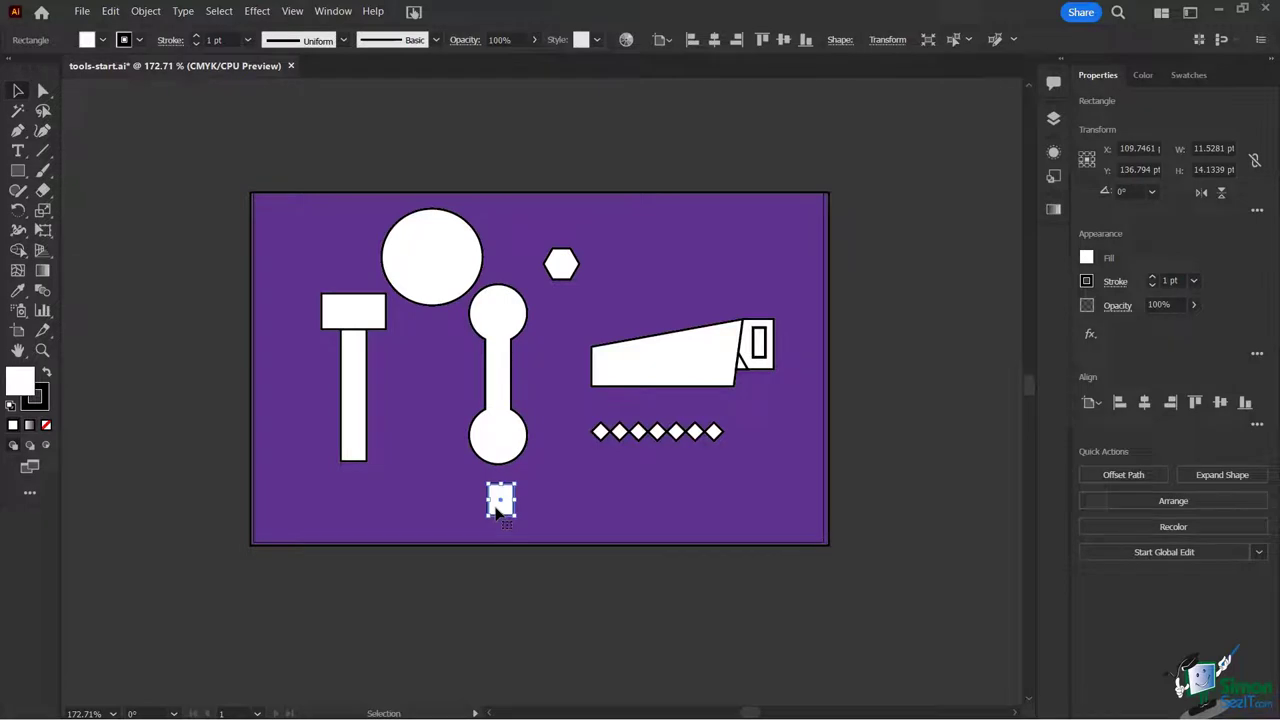
drag(496, 508, 495, 470)
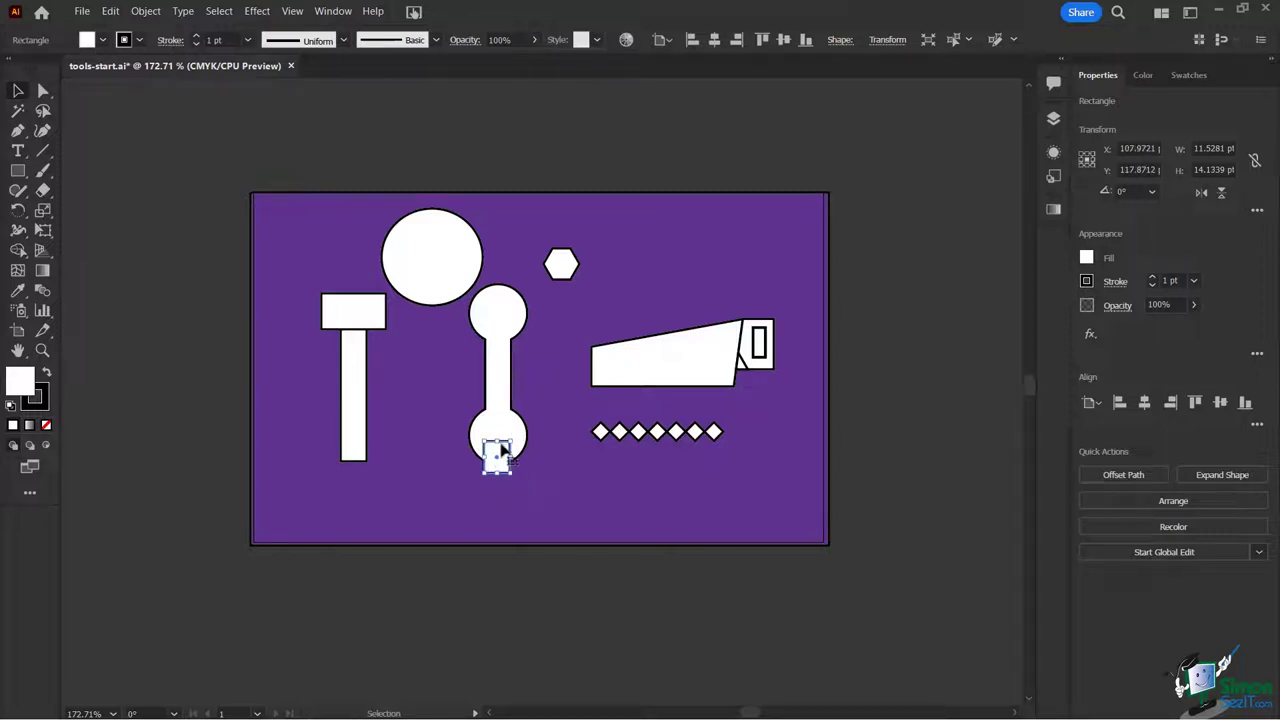
key(Right)
key(Left)
Step: Horizontally centre the rectangle on the wrench body, then nudge it up 2 pt
click(500, 465)
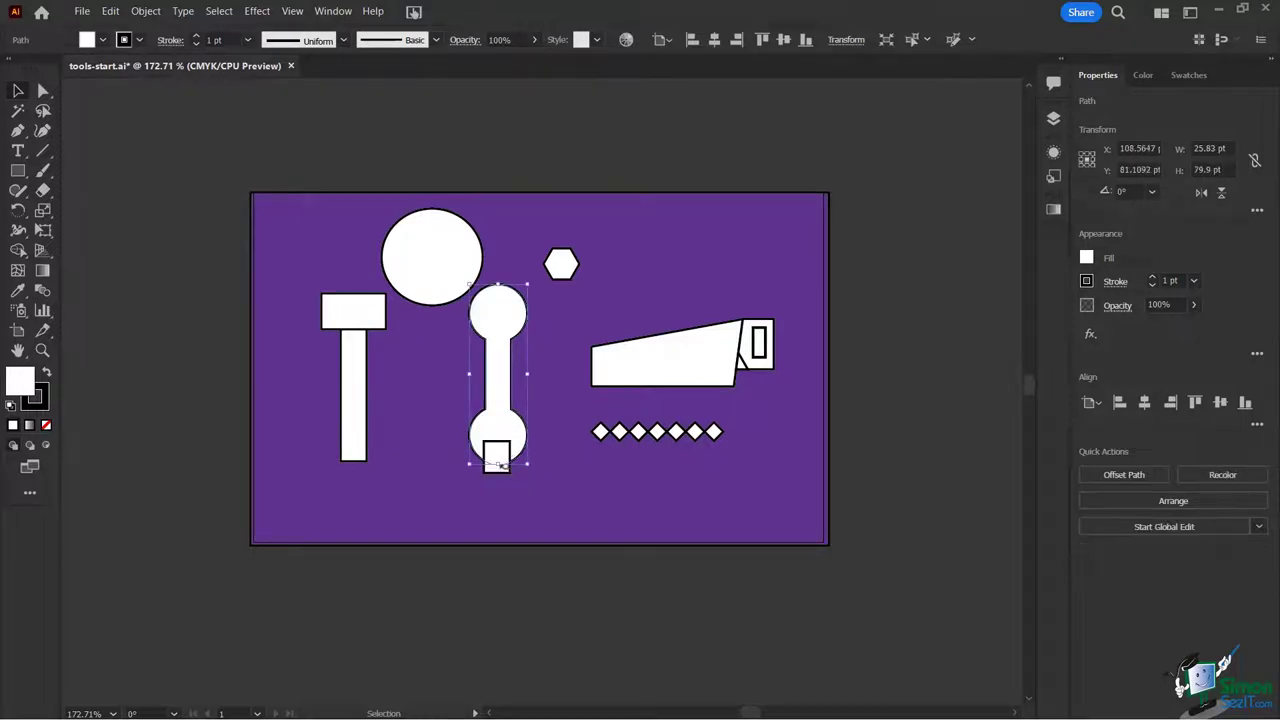
shift+click(497, 457)
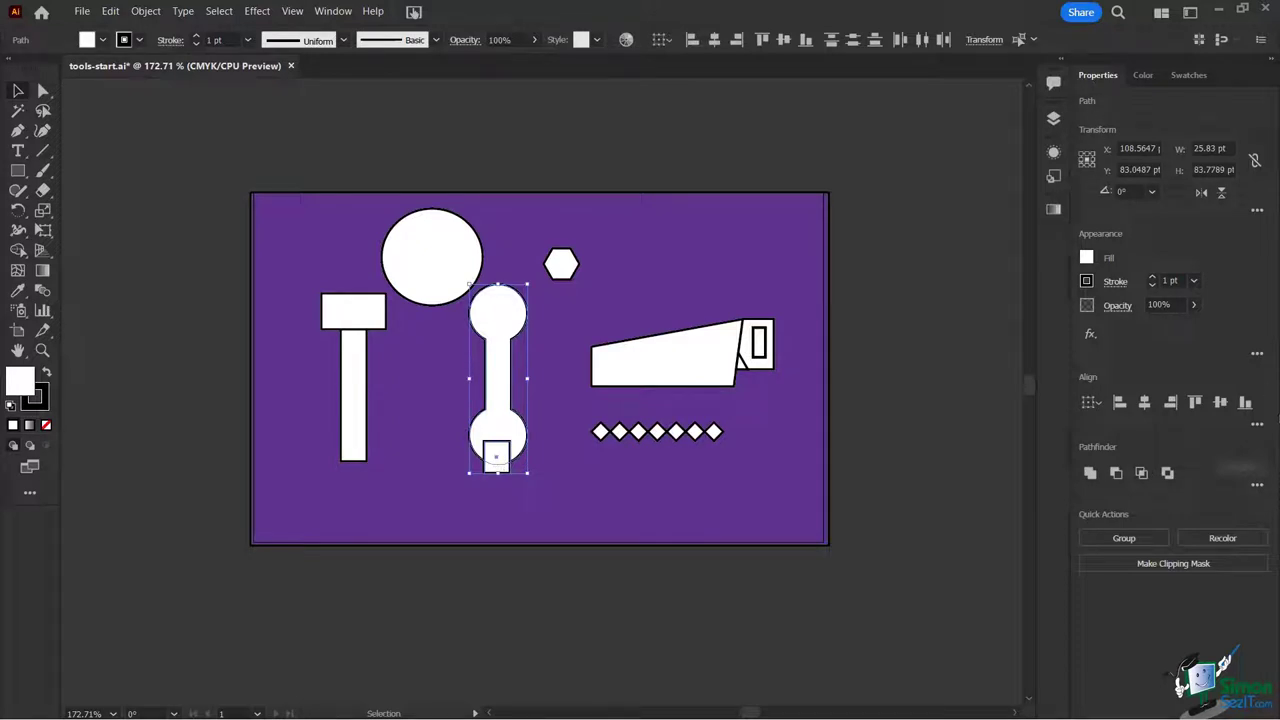
click(1257, 425)
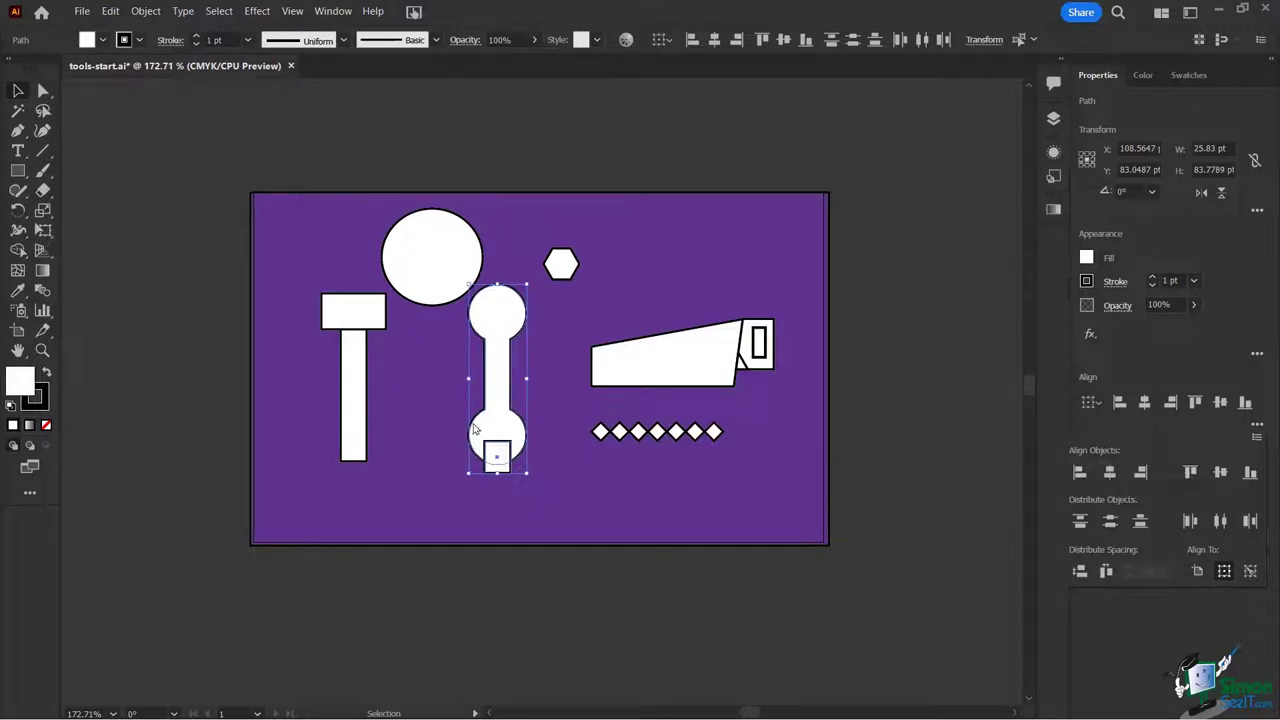
click(499, 451)
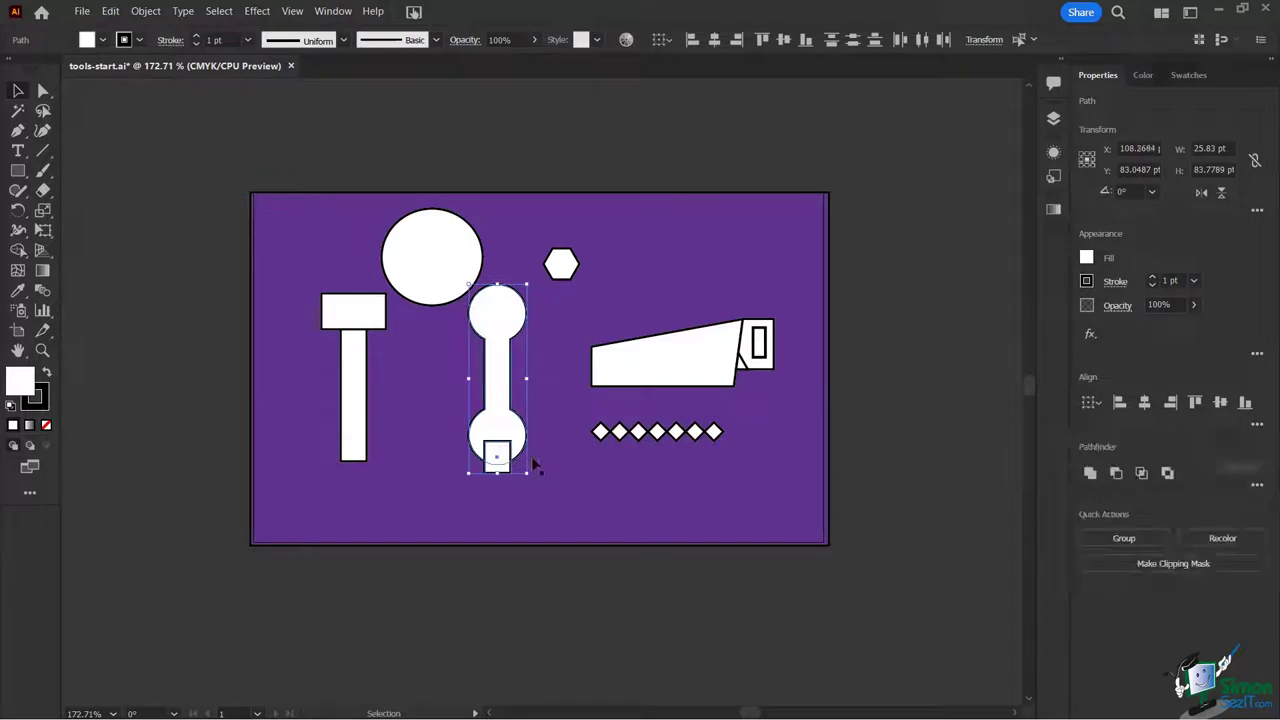
click(553, 515)
click(497, 455)
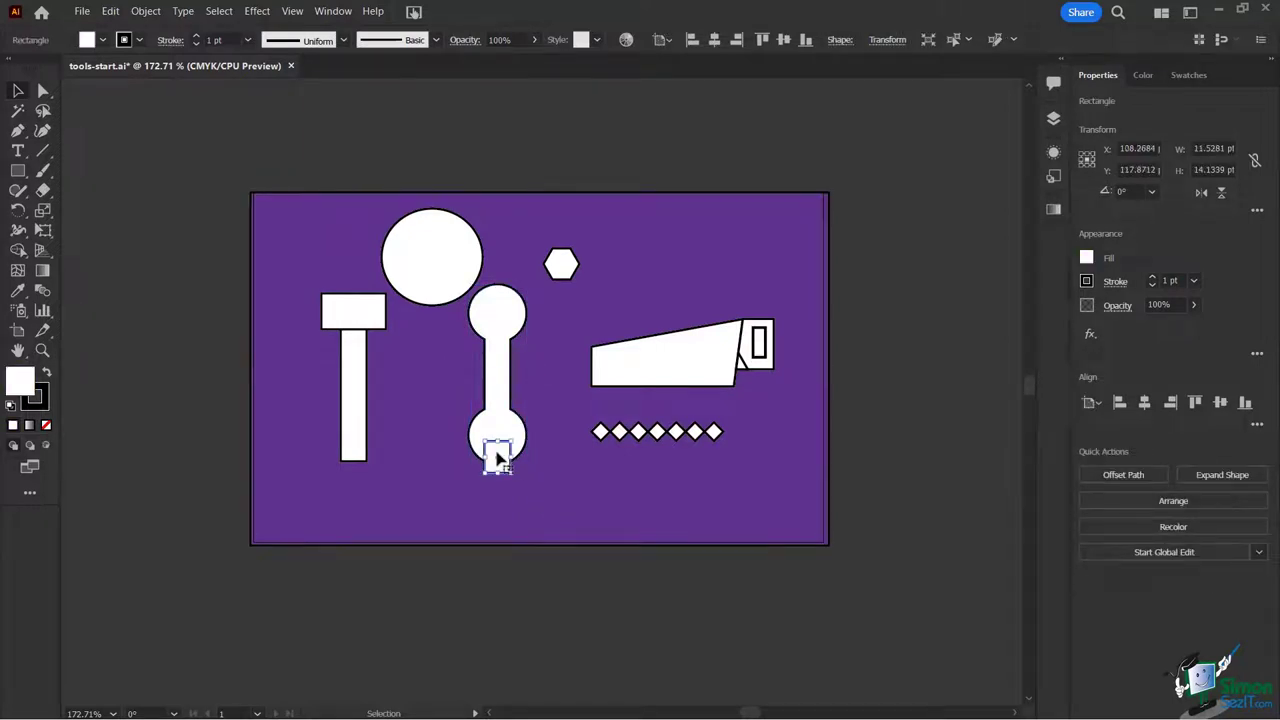
key(Up)
key(Up)
Step: Subtract the small rectangle from the lower circle with Shape Builder, leaving an open jaw notch
key(Down)
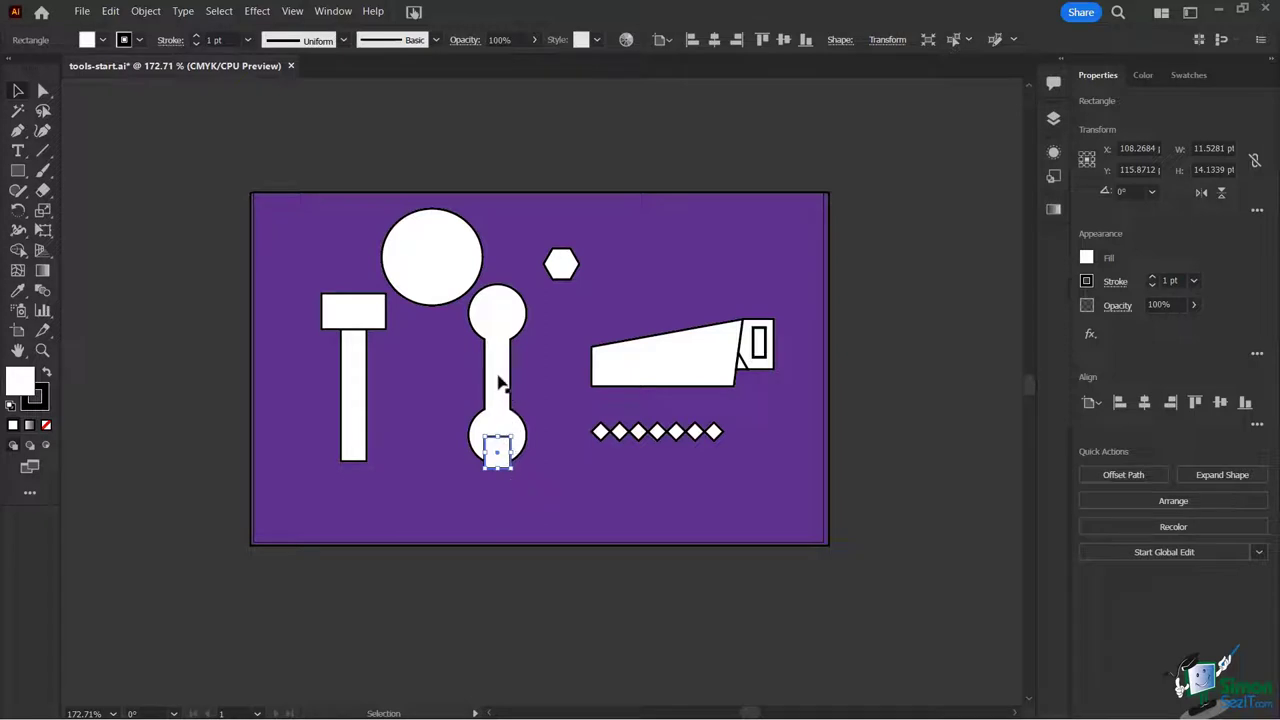
shift+click(500, 380)
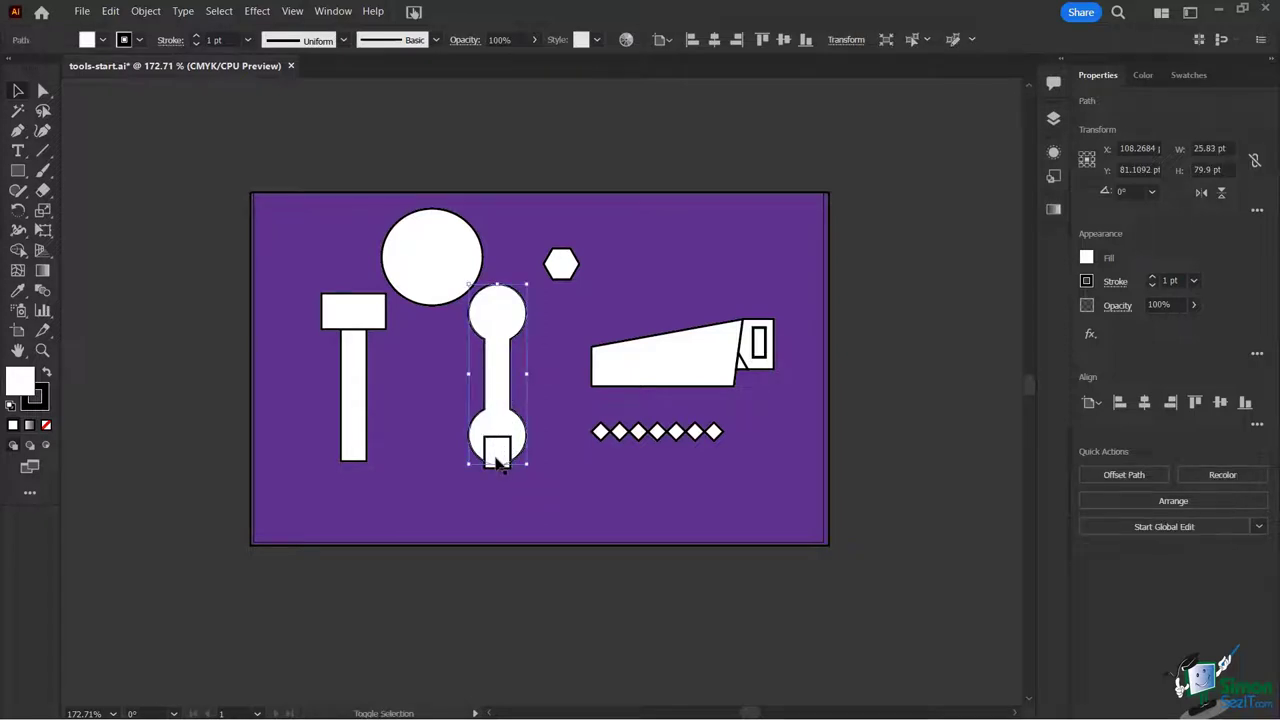
shift+click(497, 458)
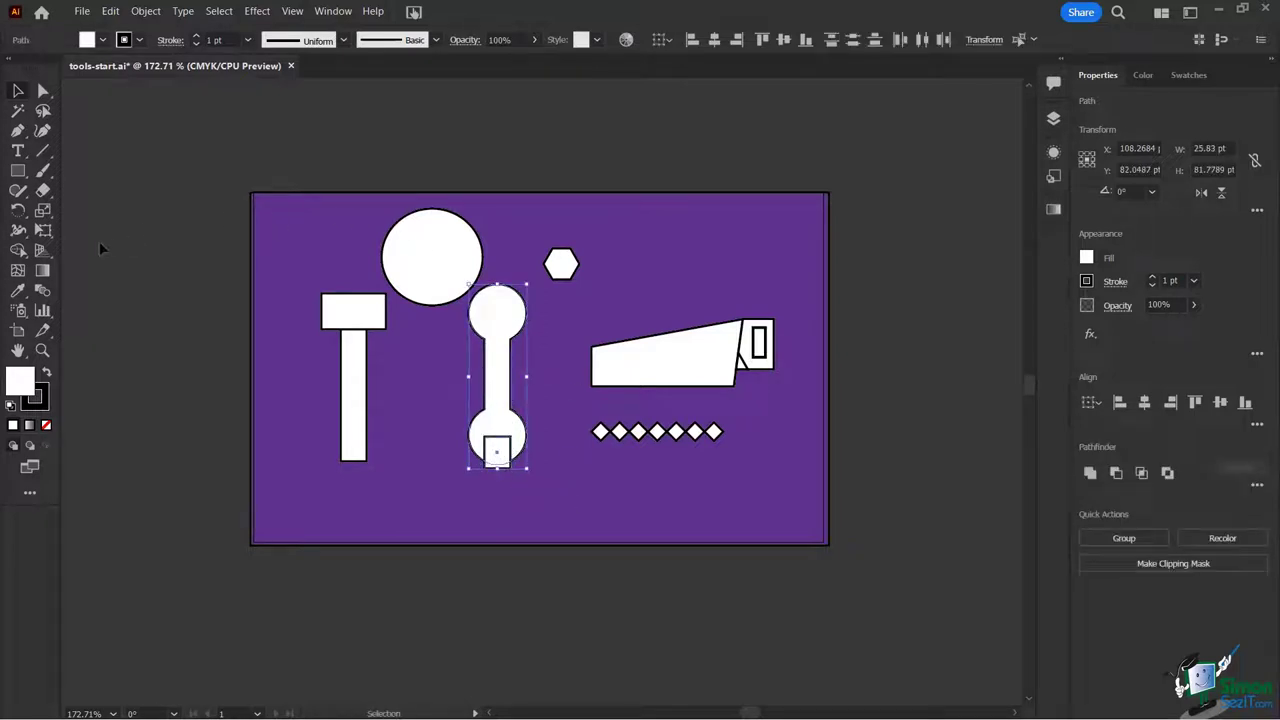
click(20, 250)
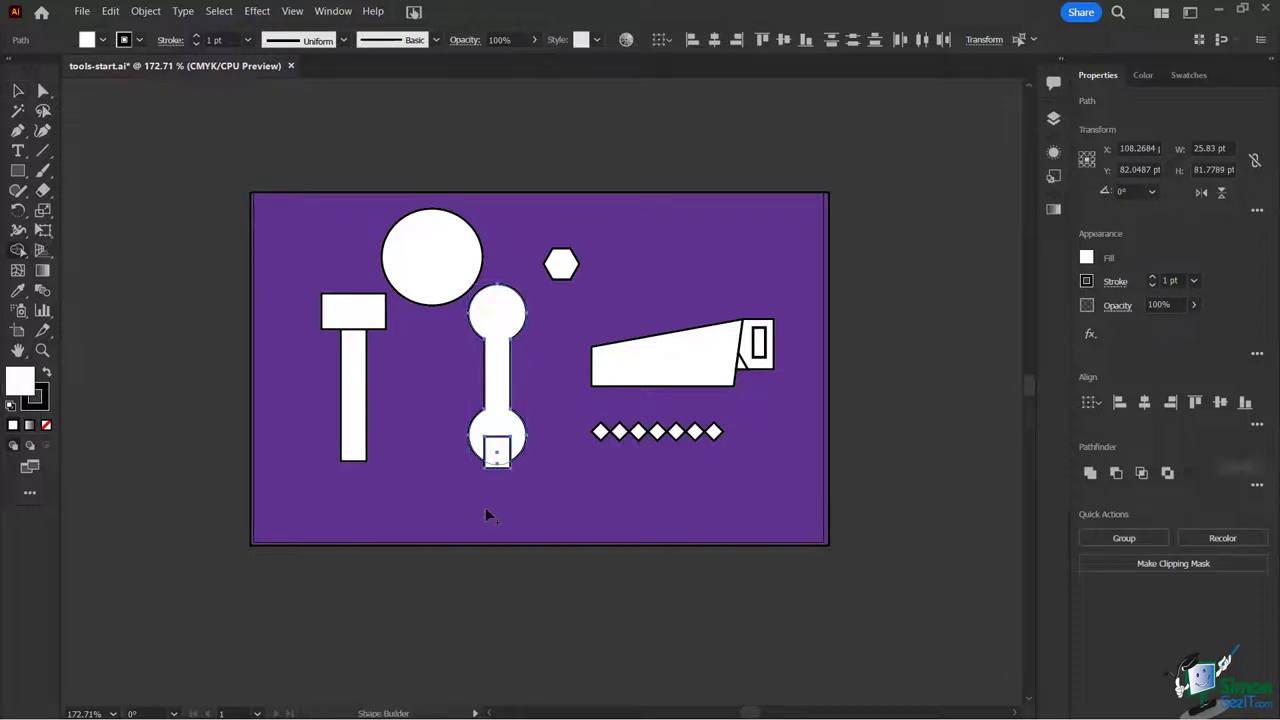
key(alt)
alt+click(495, 450)
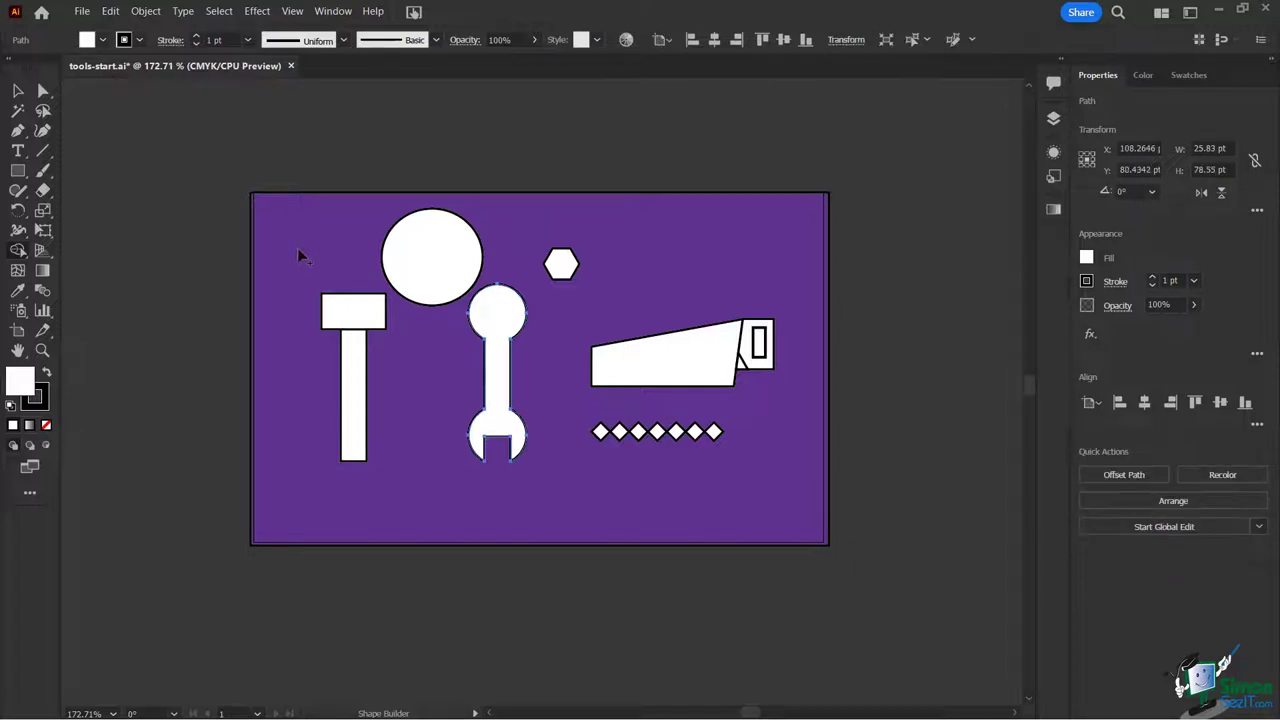
Step: Move the small hexagon onto the wrench's top circle
key(v)
click(562, 268)
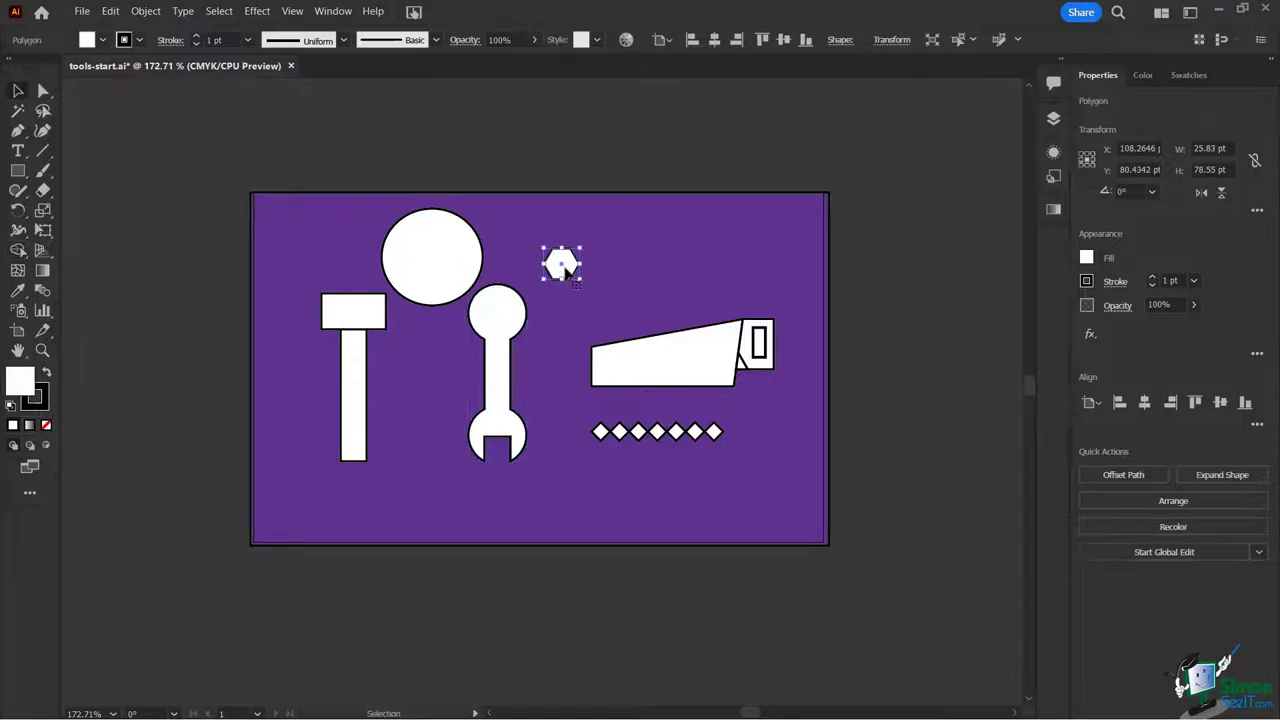
drag(564, 272, 503, 325)
click(562, 289)
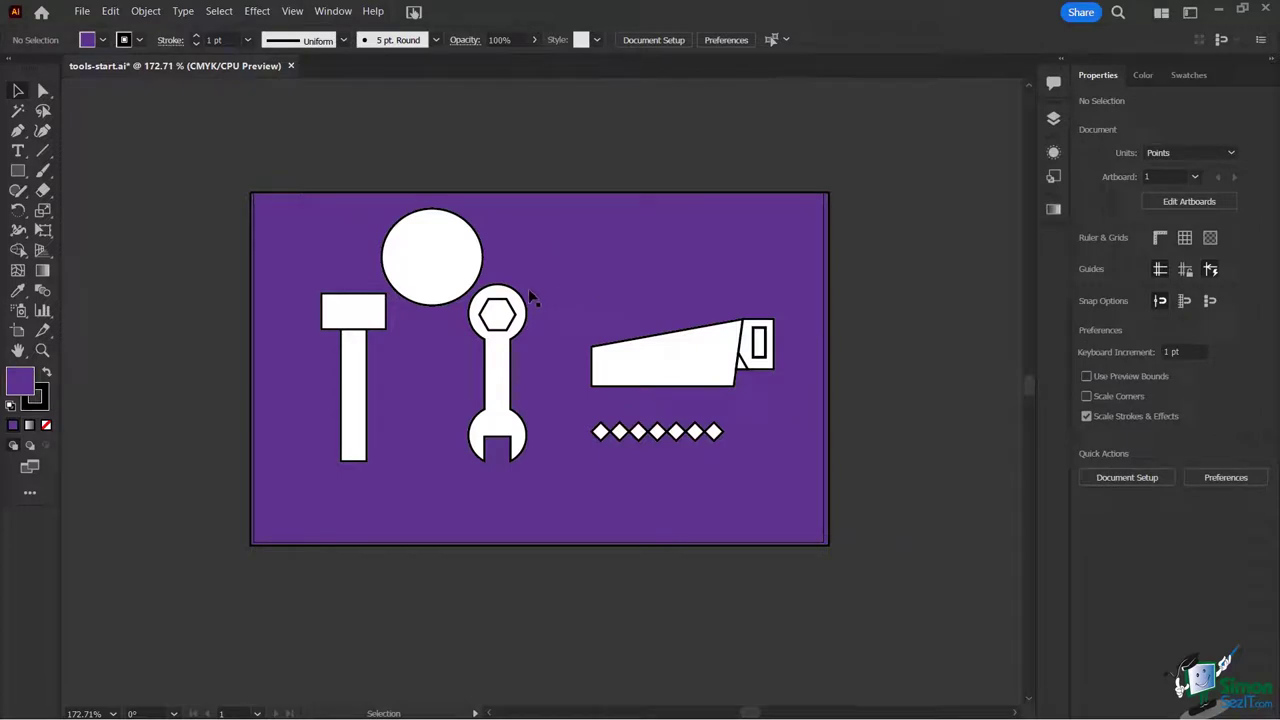
Step: Remove the hexagon region with Shape Builder to leave a hexagonal hole in the circle
click(497, 302)
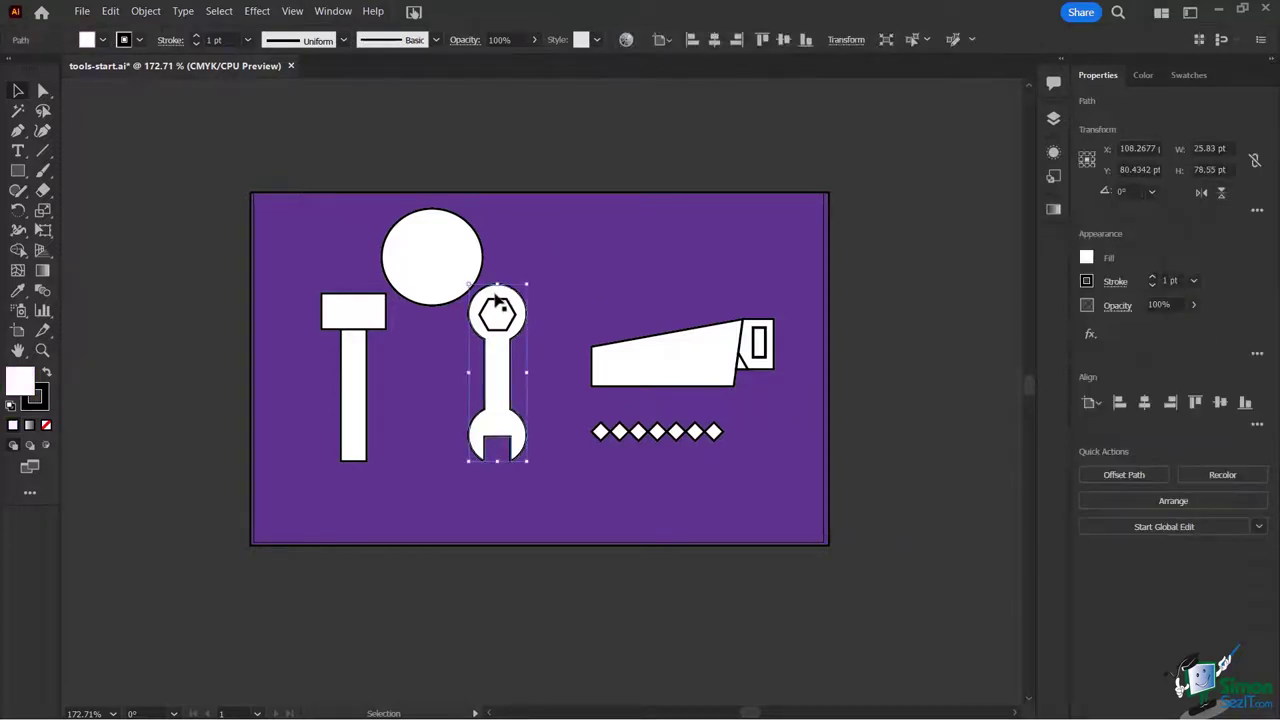
shift+click(498, 308)
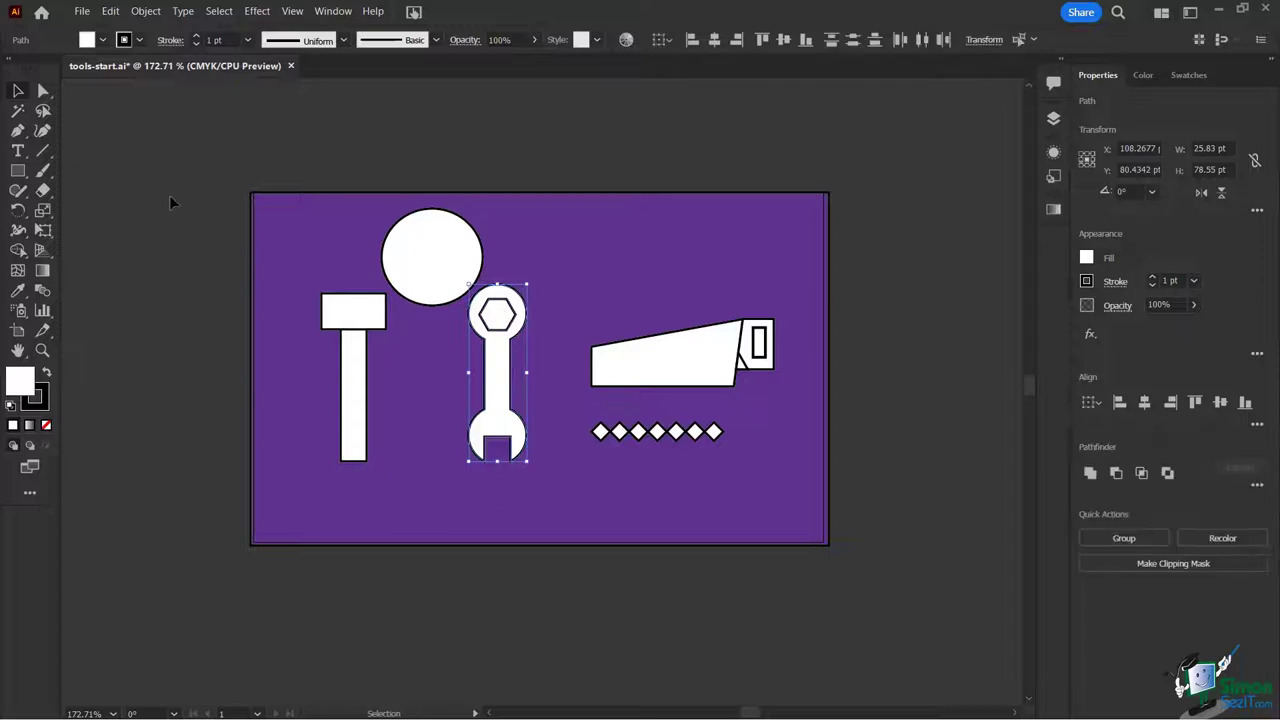
click(18, 250)
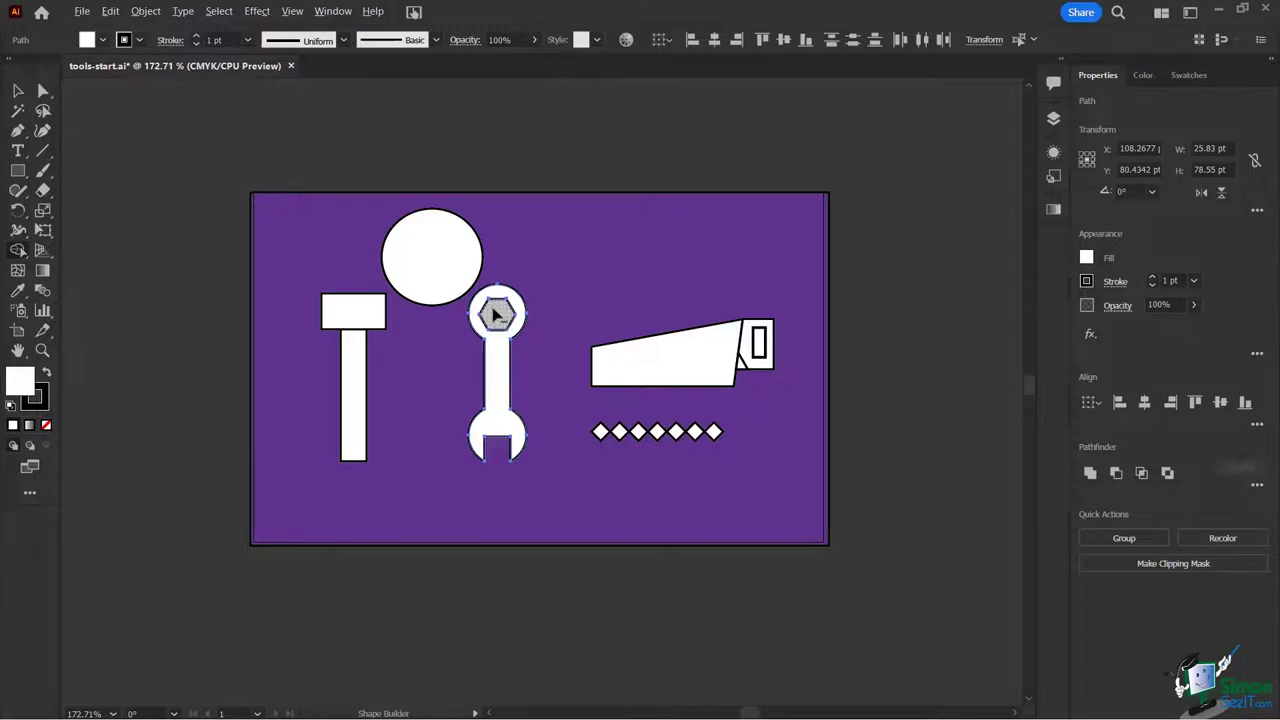
alt+click(495, 315)
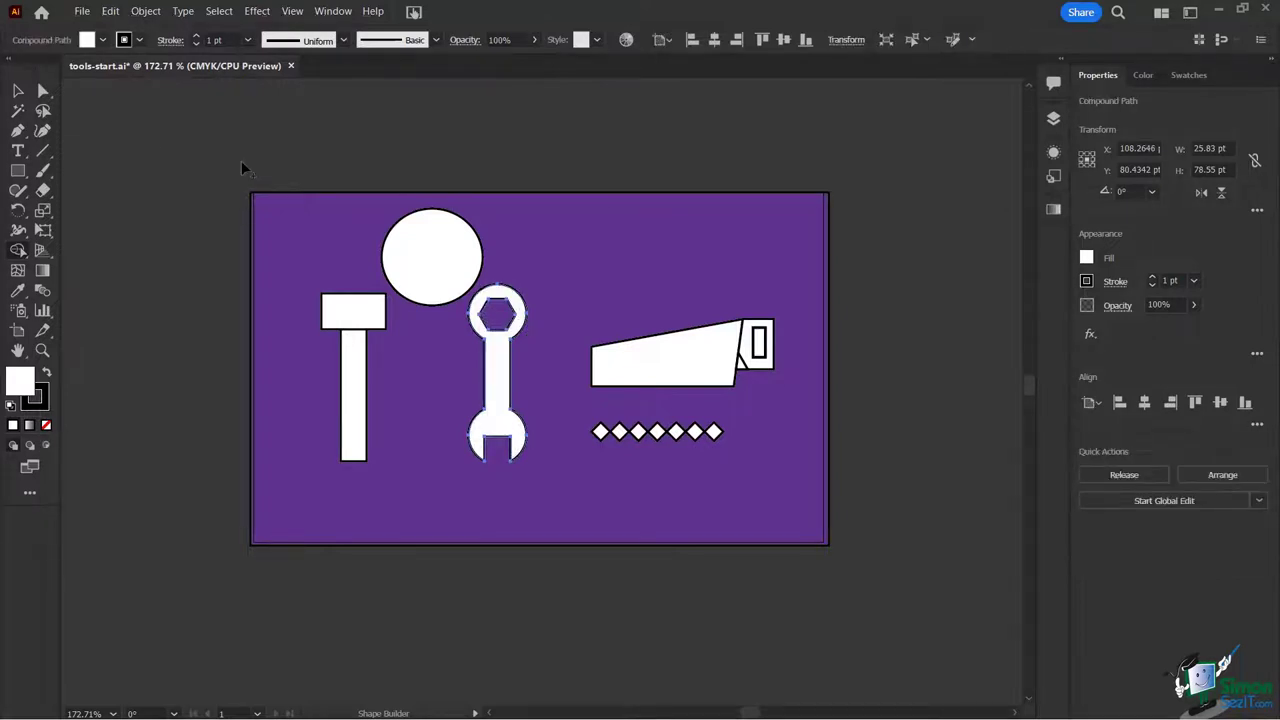
click(18, 91)
click(204, 229)
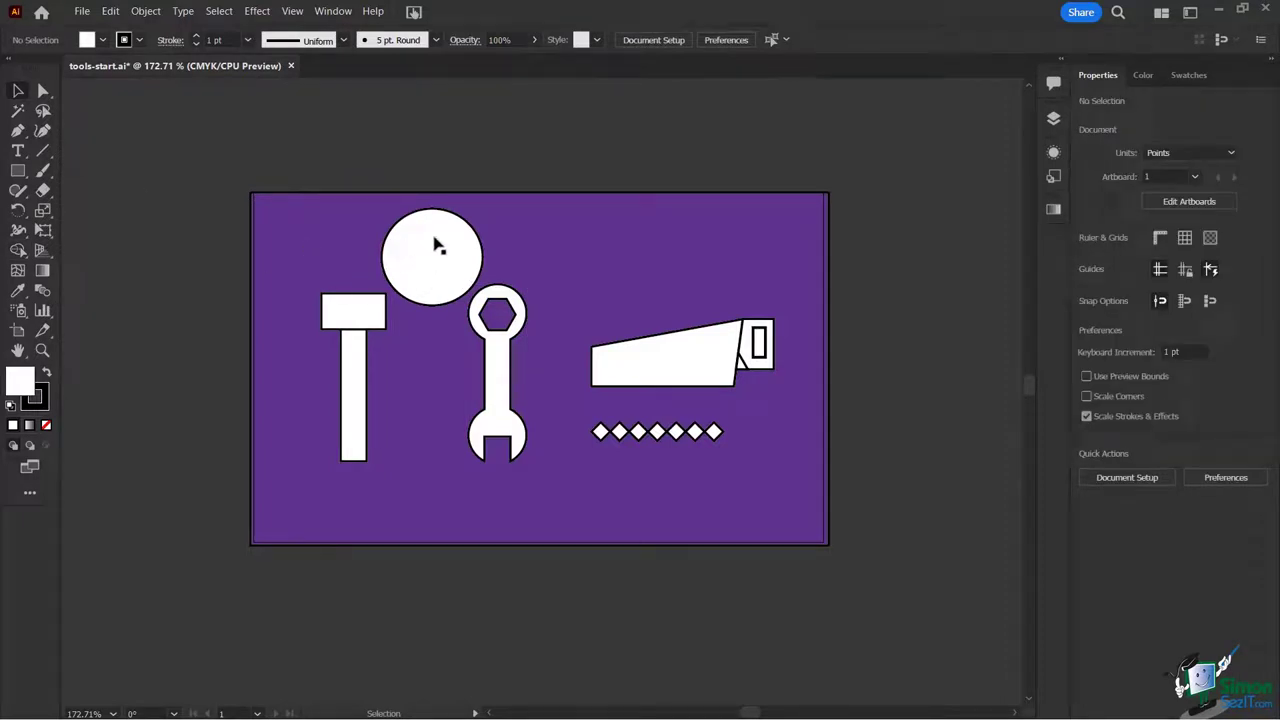
Step: Place the circle over the hammer head's corner and Shape Builder-delete it, carving a curved claw notch
drag(437, 247, 409, 258)
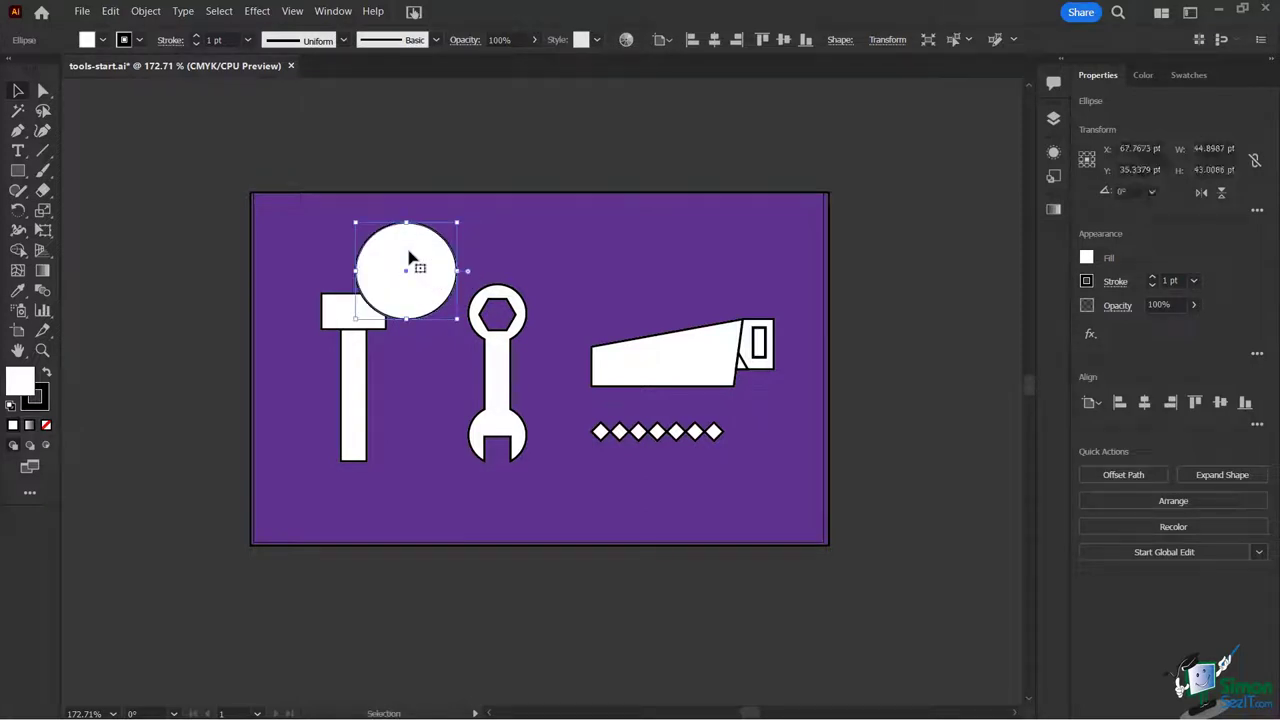
shift+click(330, 317)
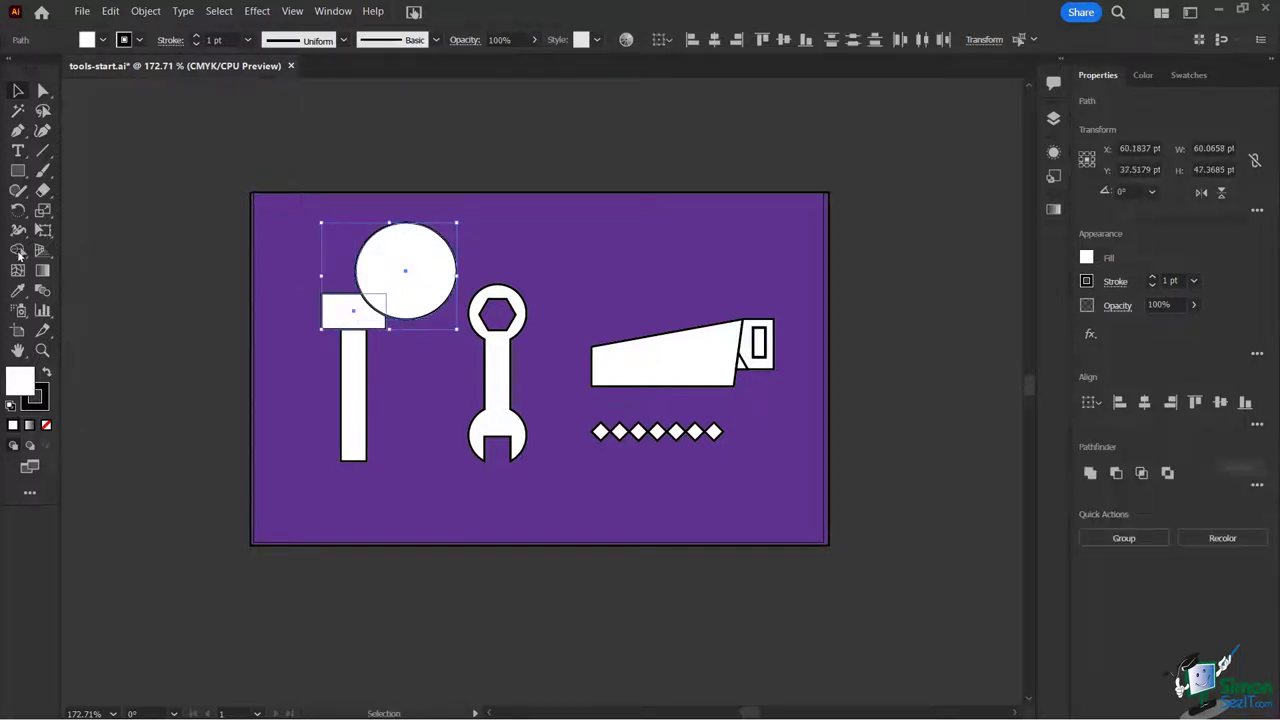
click(18, 252)
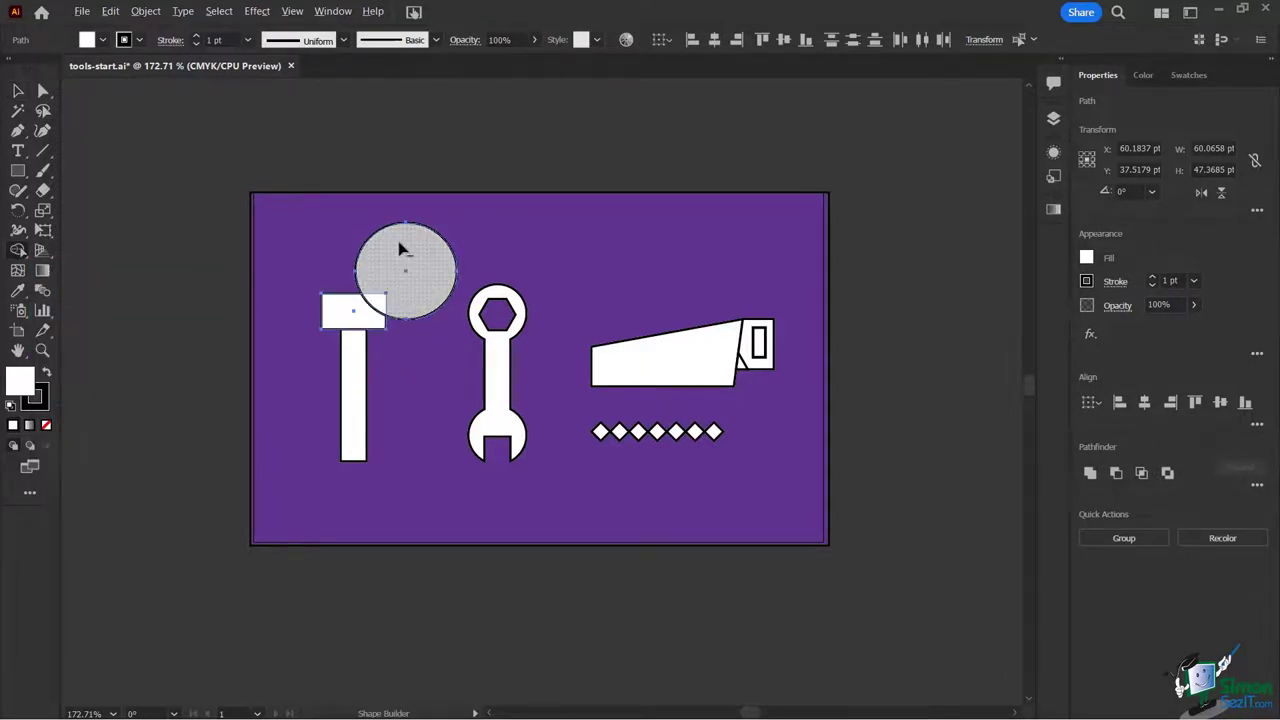
mouse_move(400, 249)
mouse_down()
mouse_move(367, 313)
mouse_move(432, 316)
mouse_up()
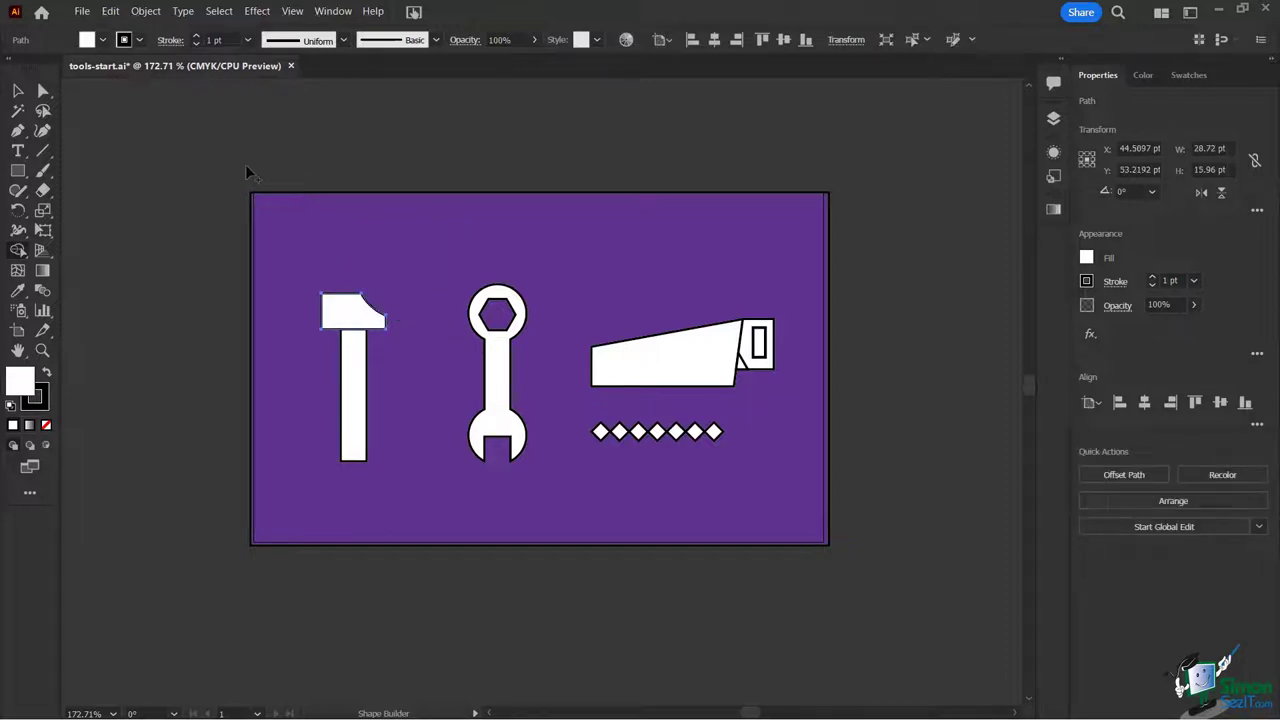
click(18, 90)
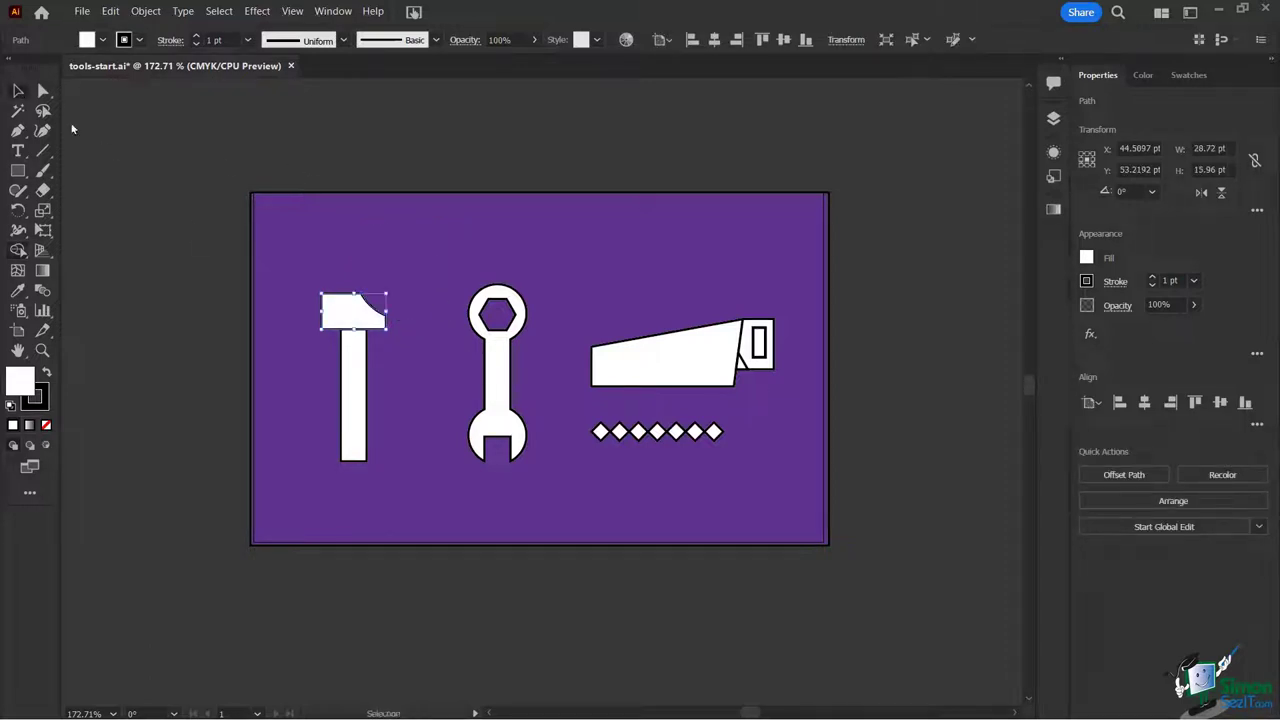
Step: Lock the purple background rectangle in Layer 1 of the Layers panel
click(639, 433)
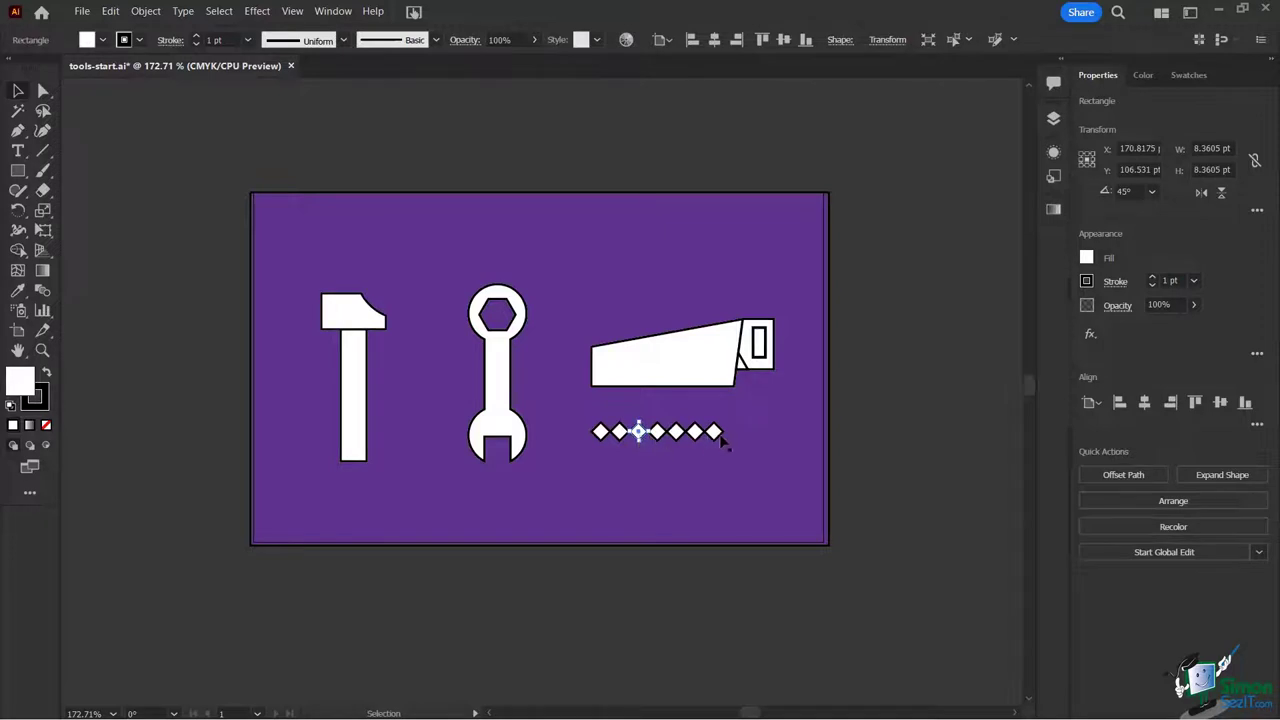
click(757, 489)
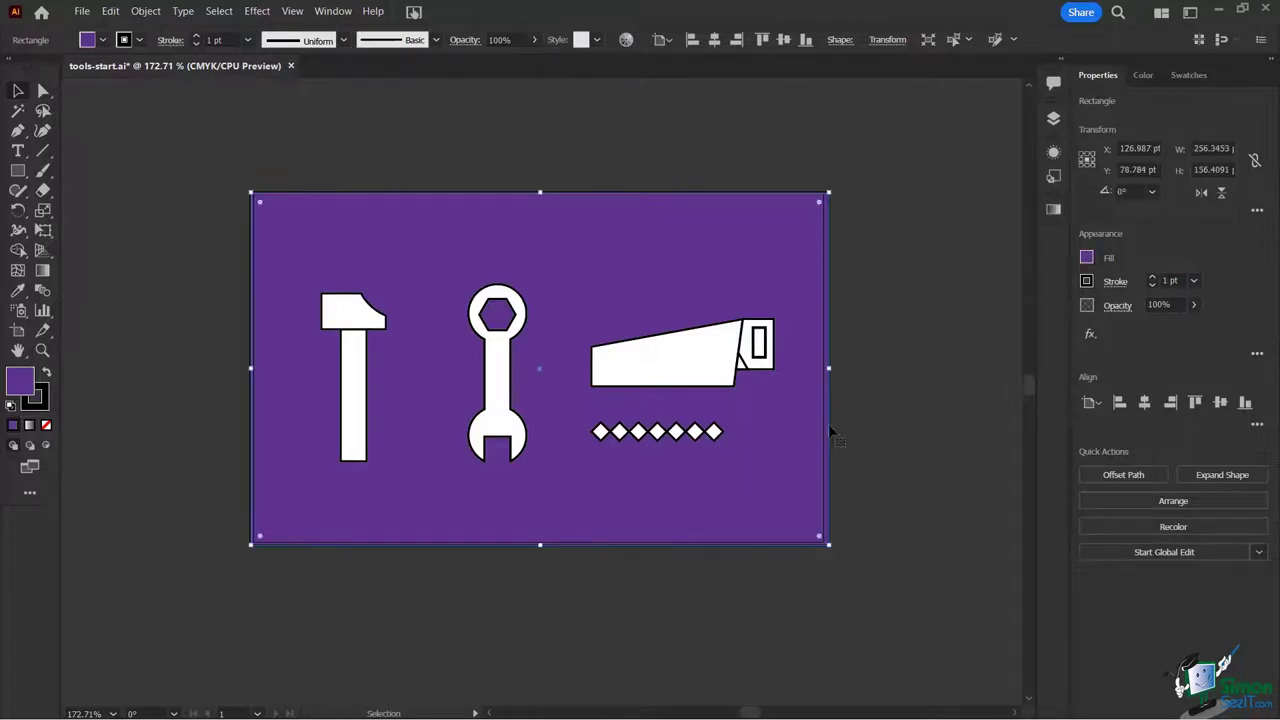
click(1053, 119)
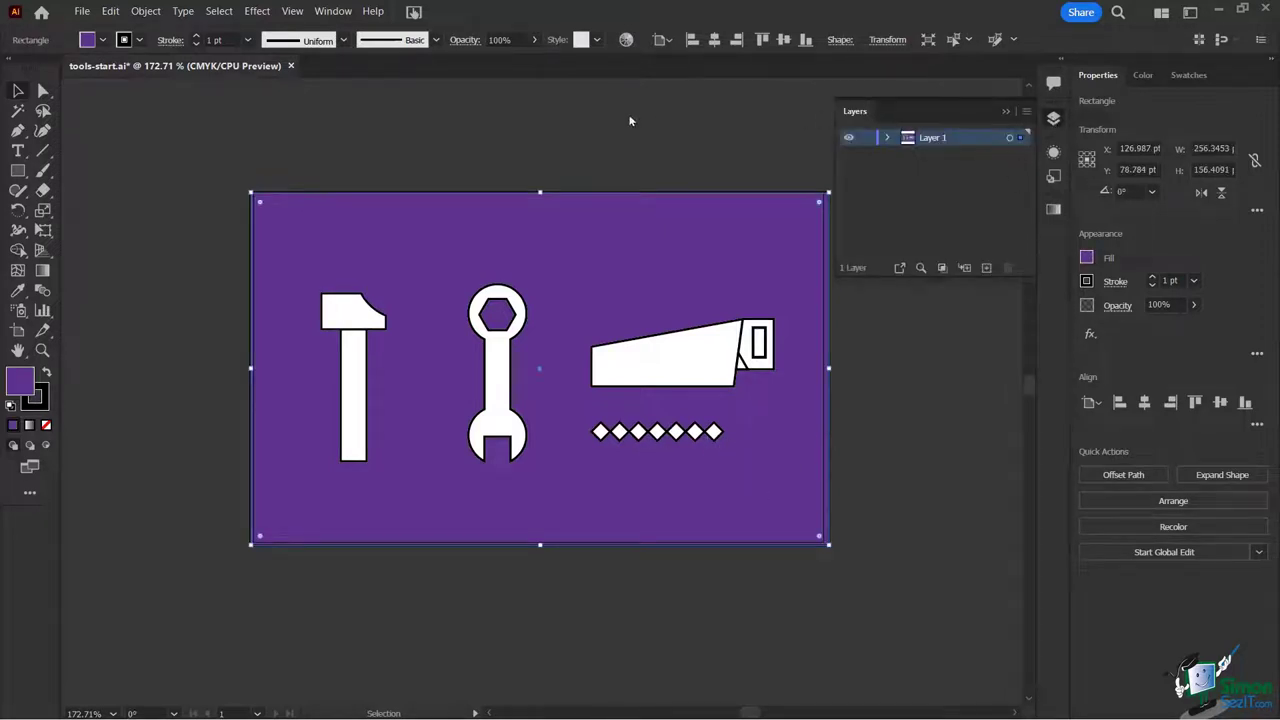
click(887, 138)
scroll(1020, 165, down, 3)
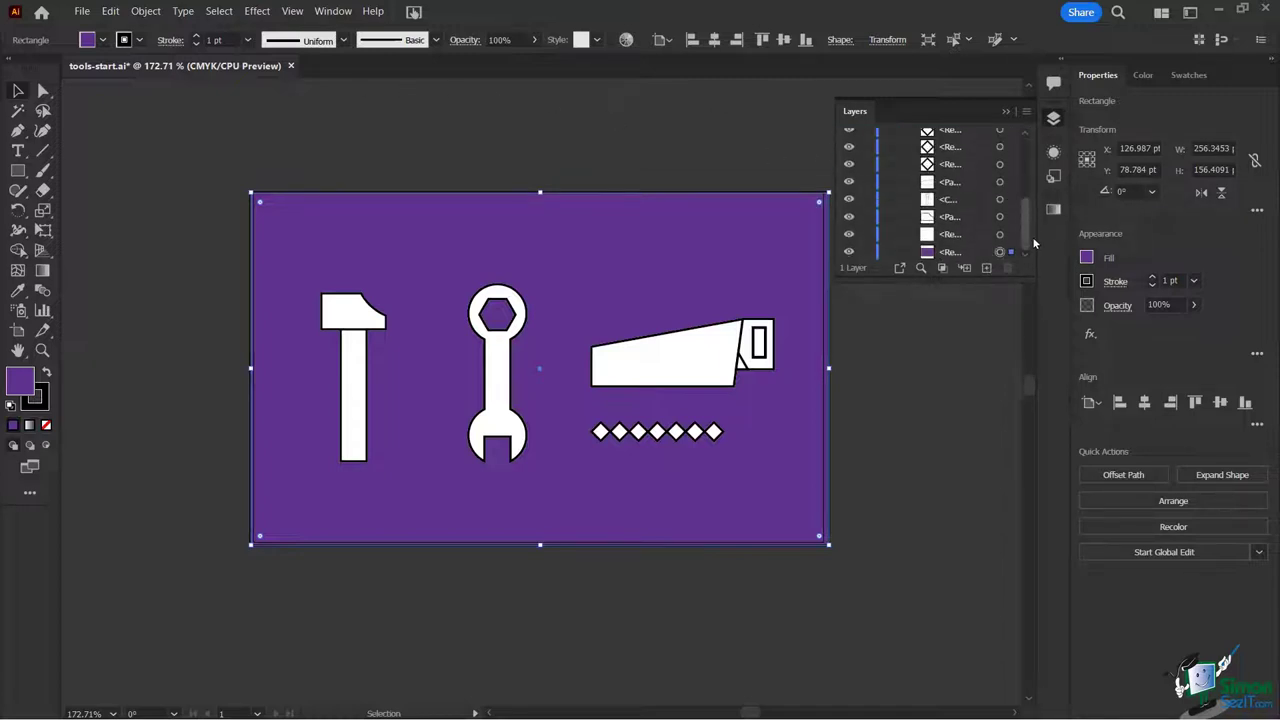
click(866, 251)
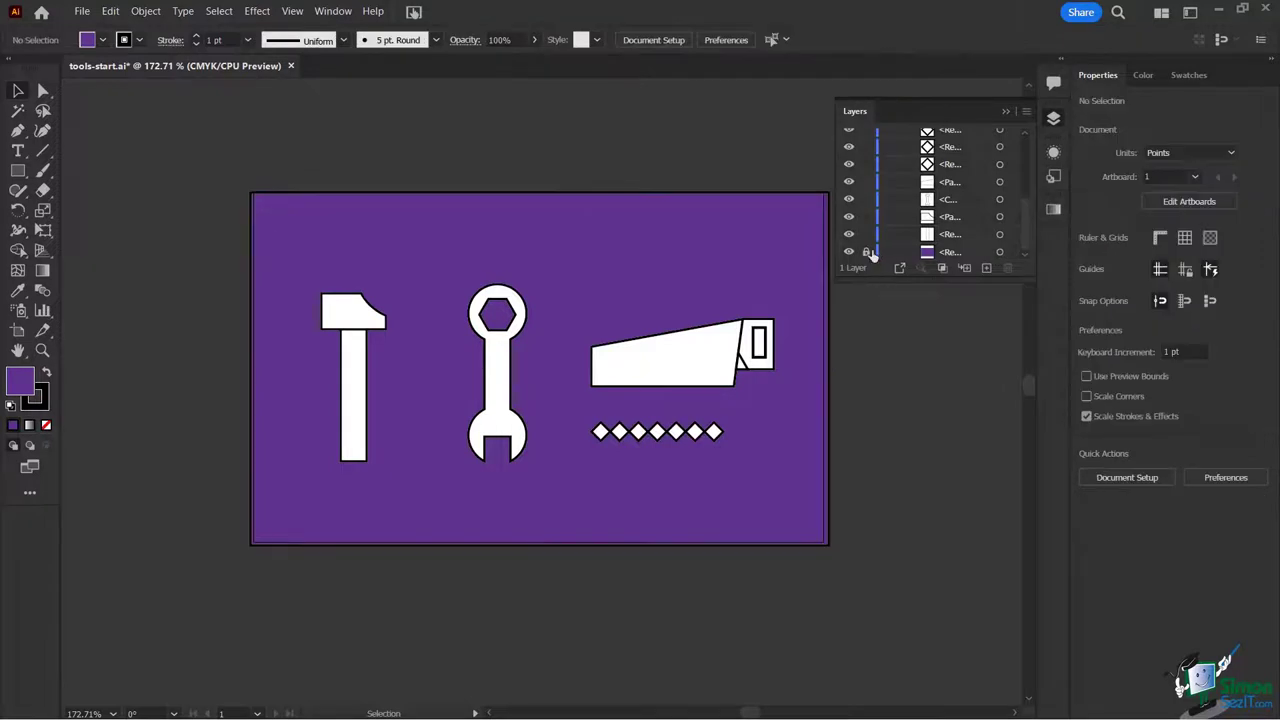
click(678, 431)
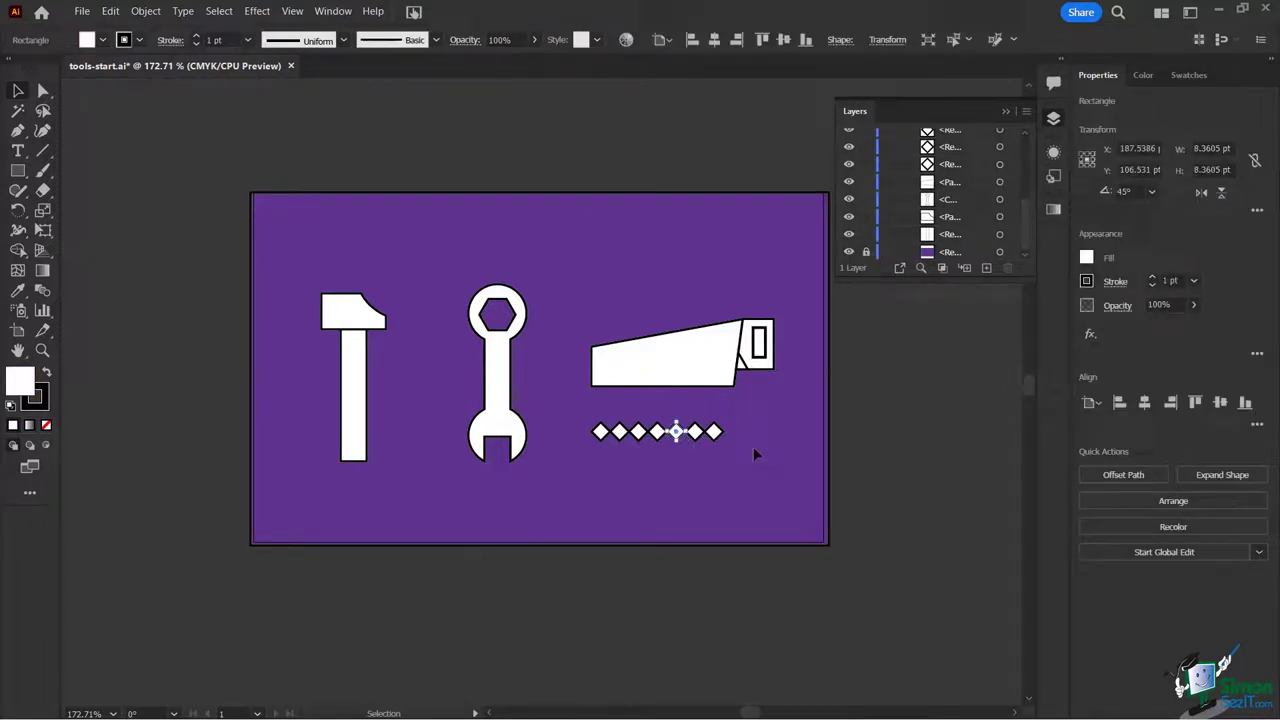
click(591, 423)
Step: Shift the diamond row up onto the saw blade's bottom edge and select it with the blade
drag(588, 434, 607, 420)
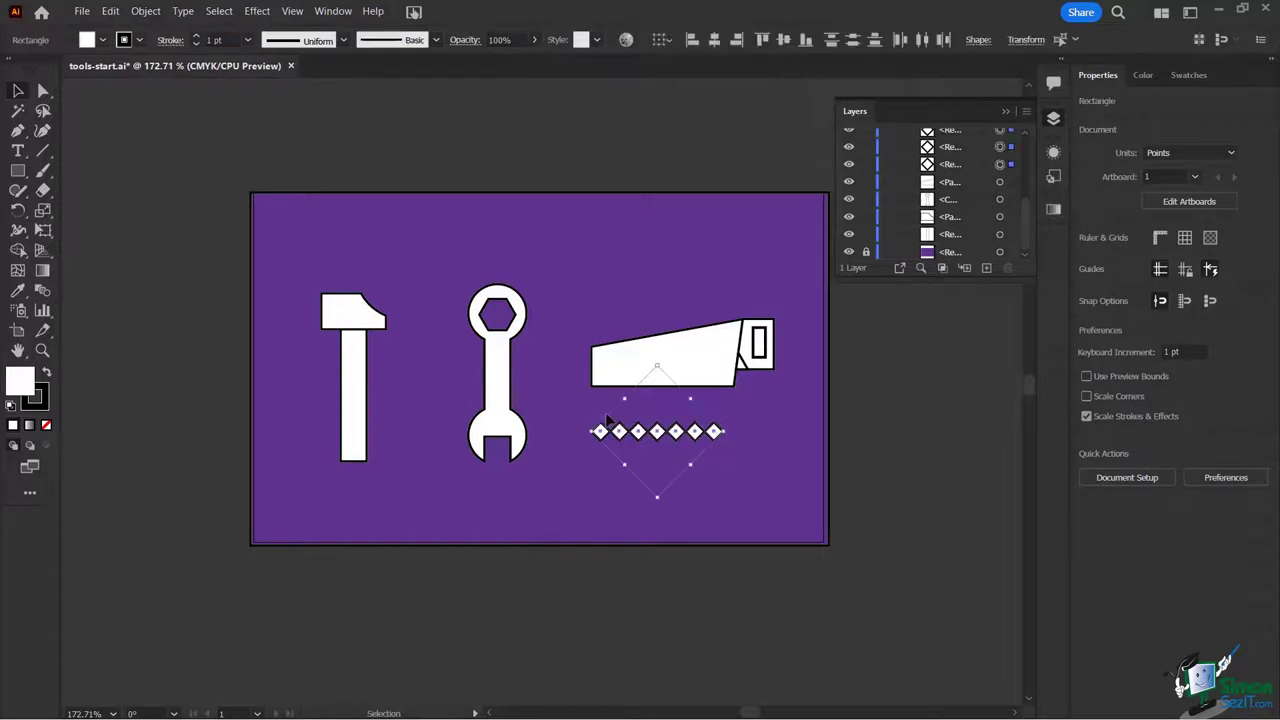
key(shift+Up)
key(shift+Up)
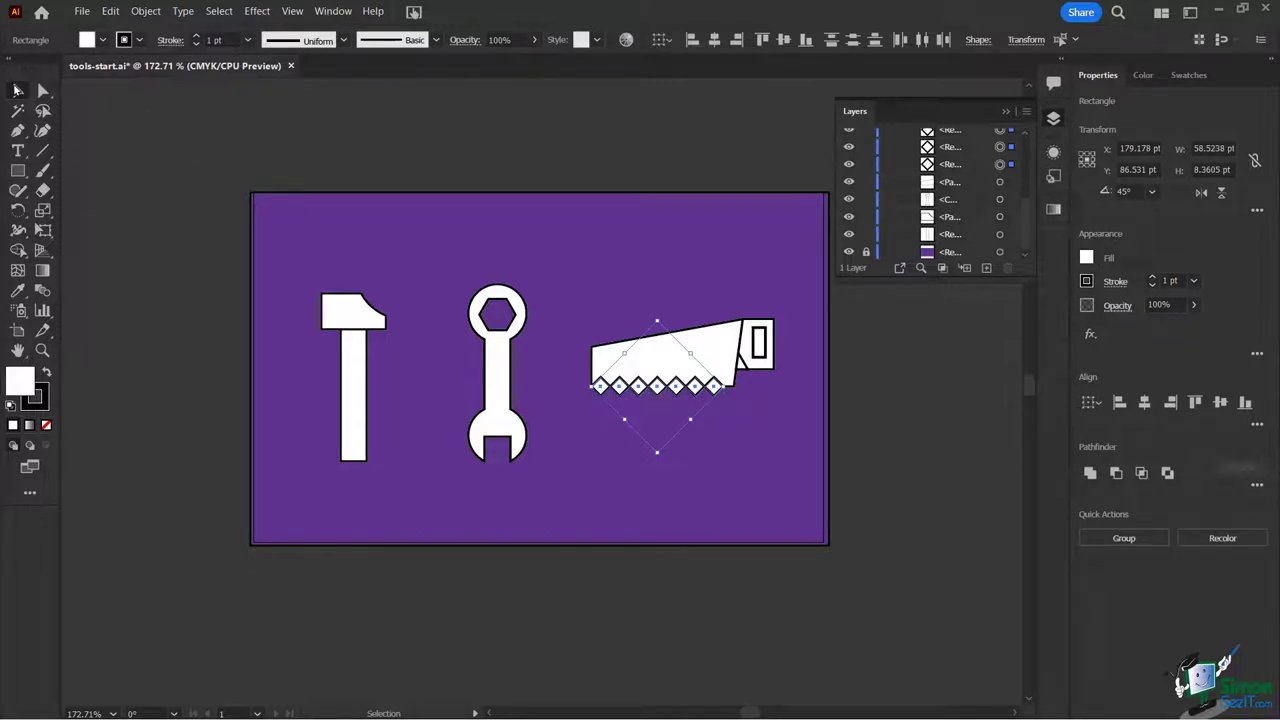
shift+click(719, 348)
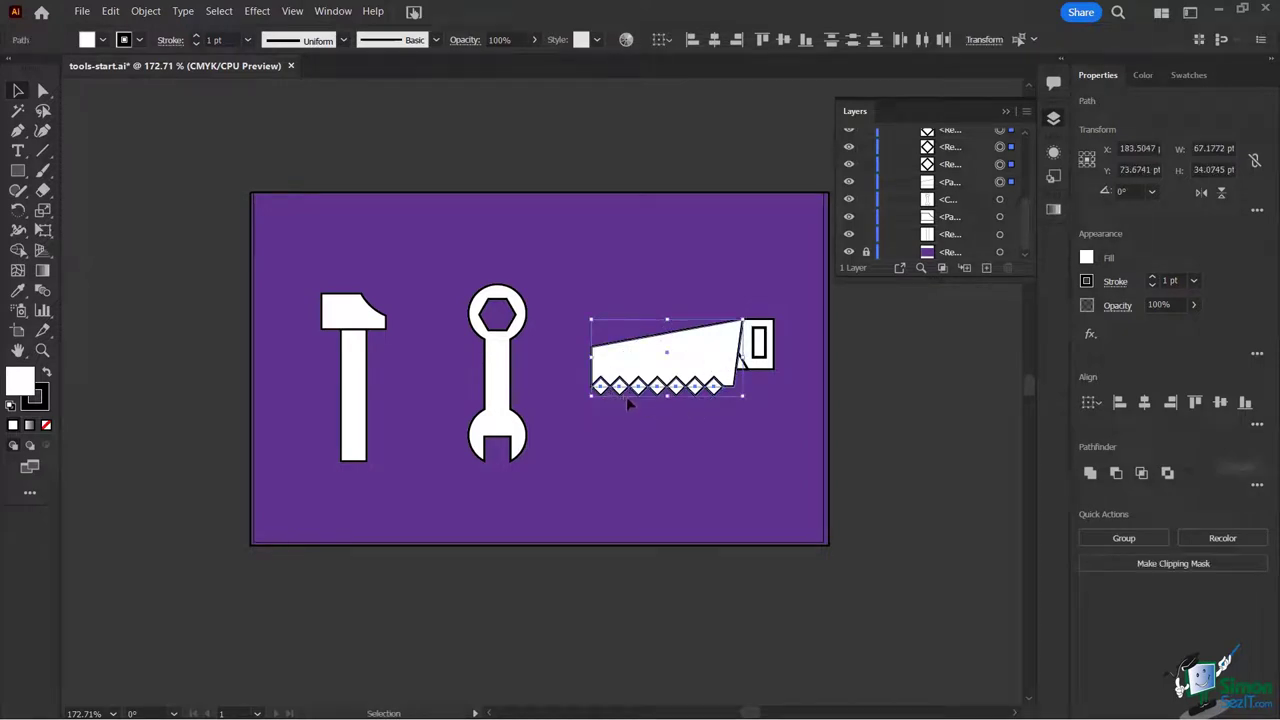
Step: Merge all seven diamonds into the blade with Shape Builder, forming zigzag teeth
click(20, 252)
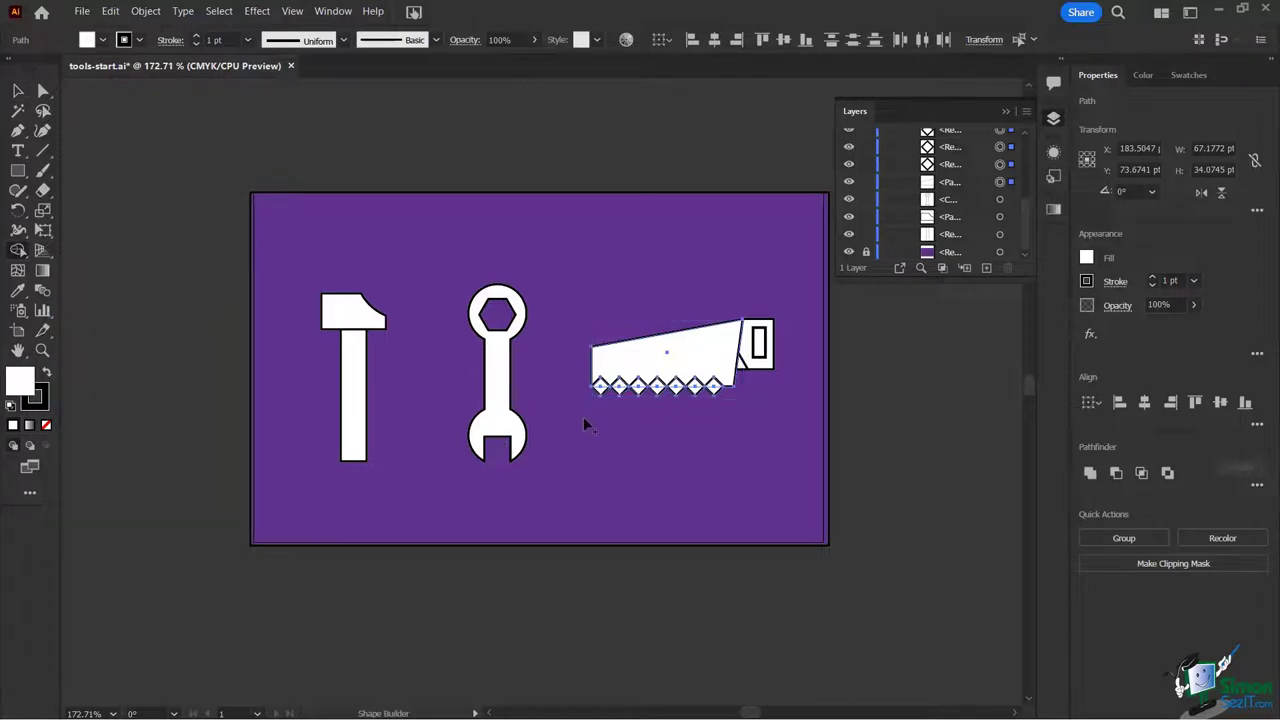
click(600, 390)
click(621, 387)
click(638, 388)
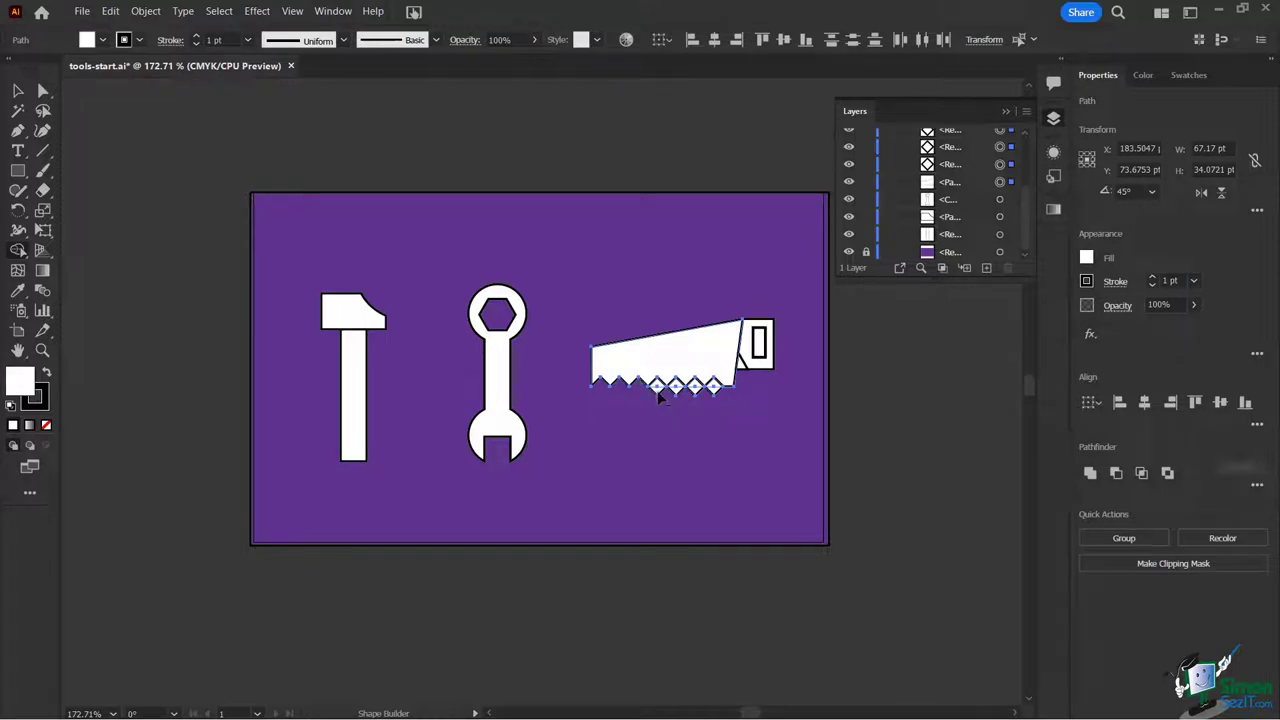
click(658, 387)
click(677, 387)
click(697, 387)
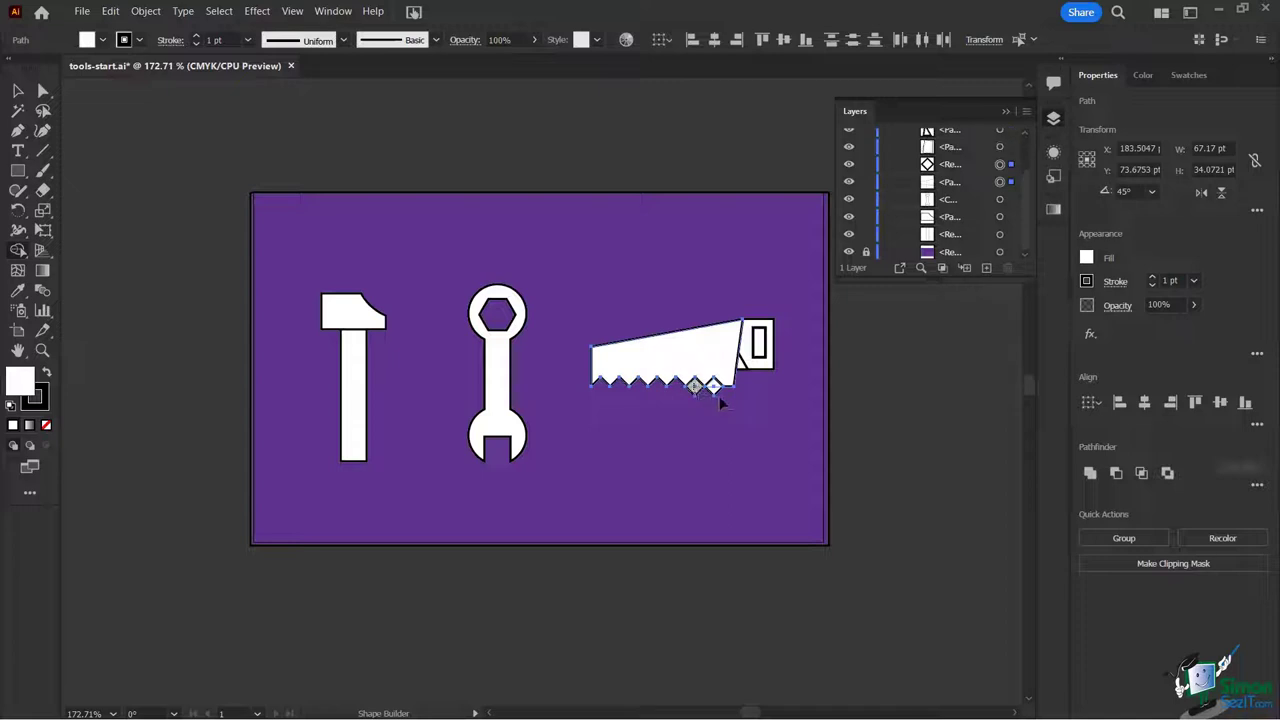
click(714, 389)
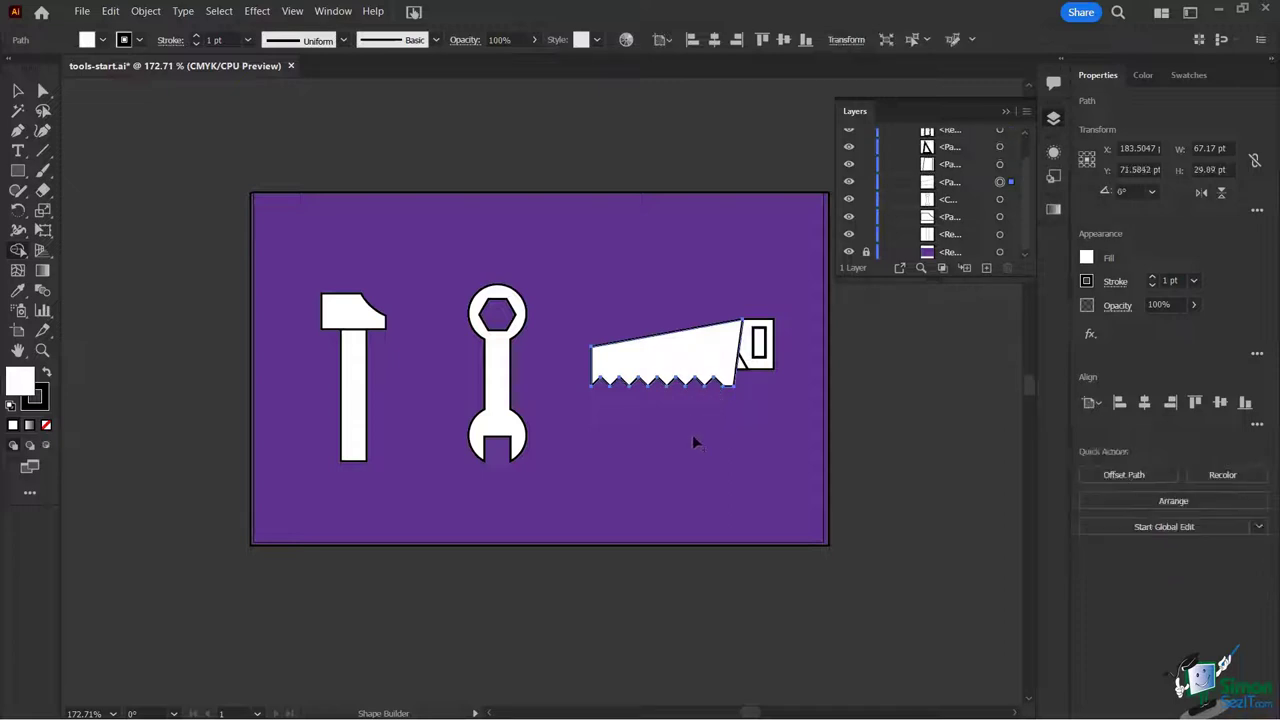
click(16, 92)
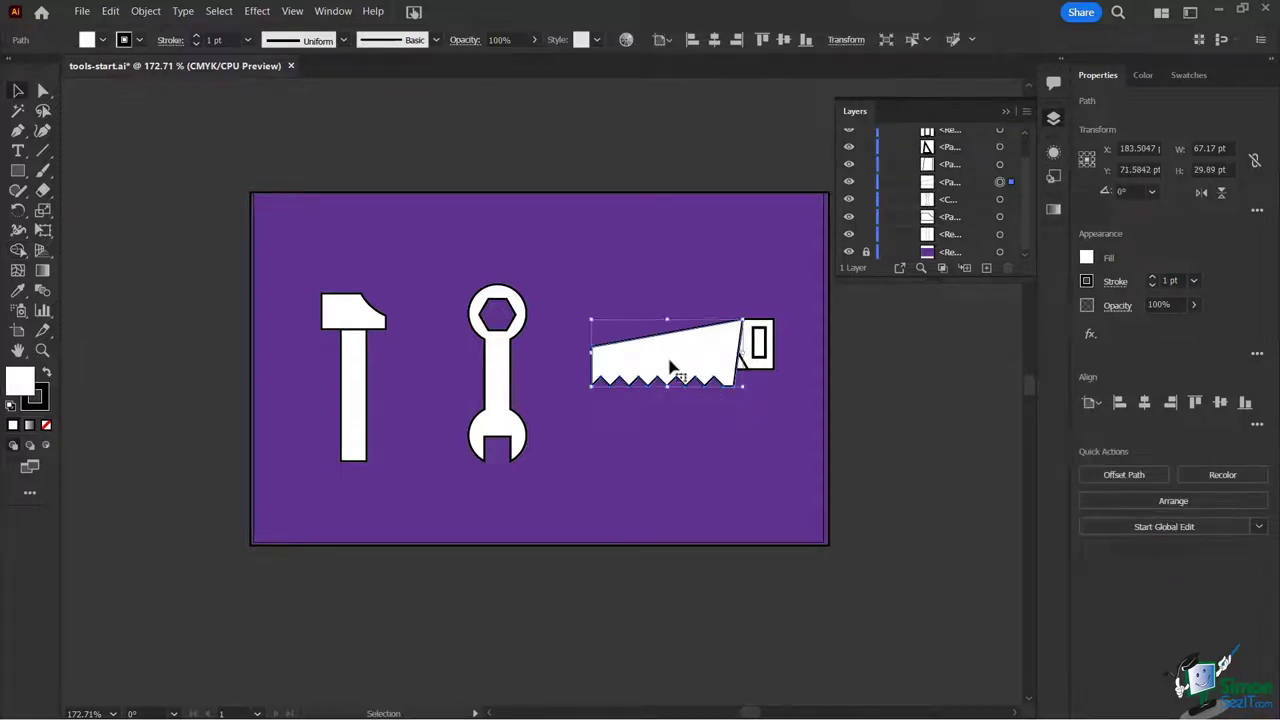
Step: Punch the inner rectangle out of the saw handle as a grip hole with Shape Builder
click(760, 344)
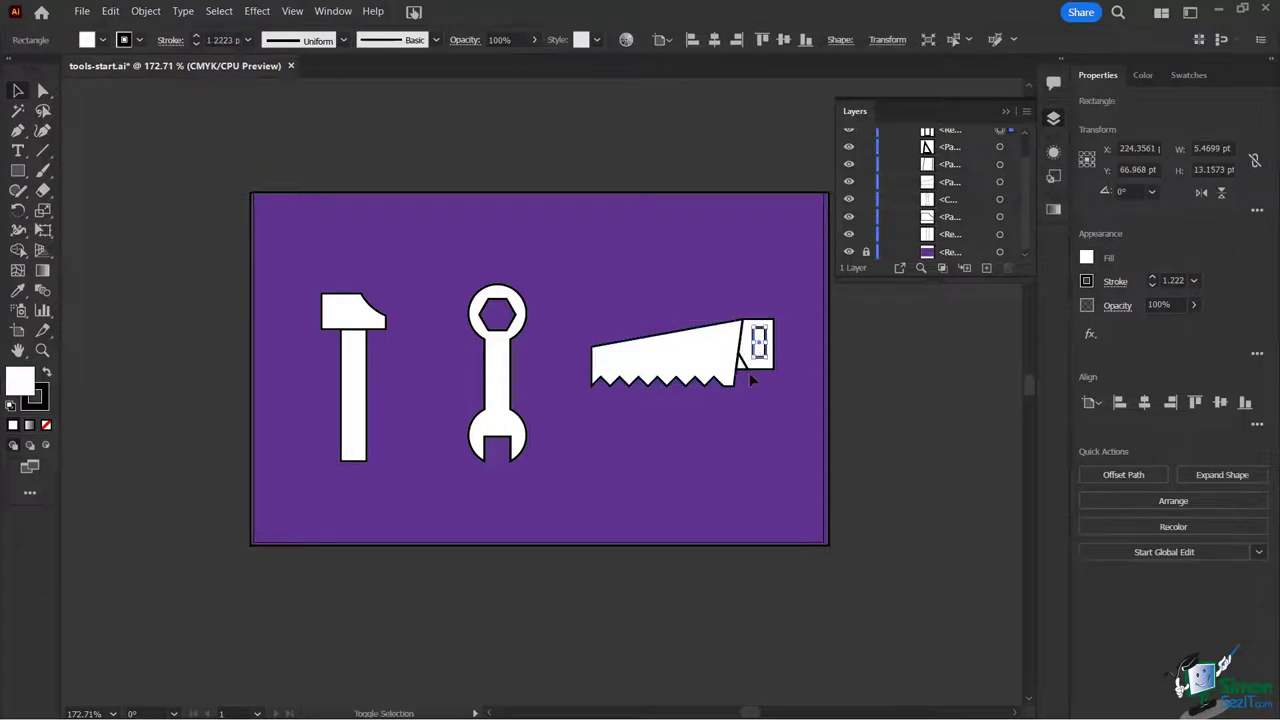
shift+click(744, 356)
shift+click(744, 356)
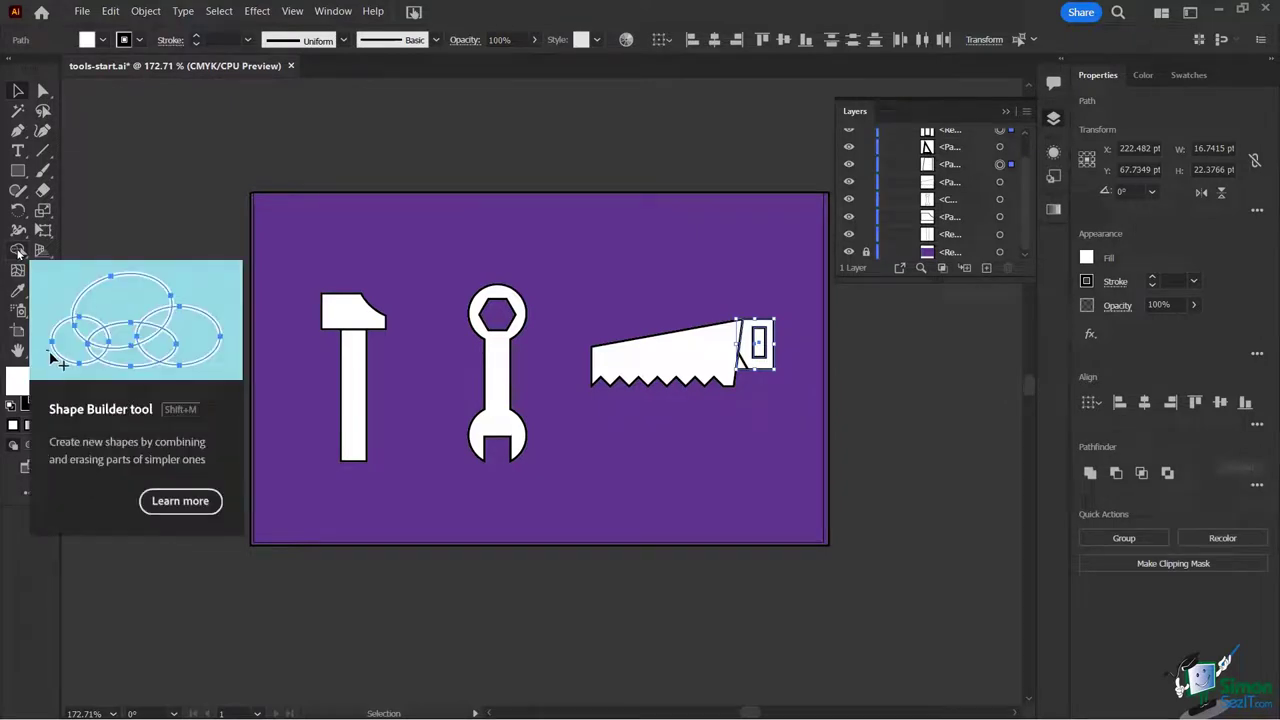
click(18, 251)
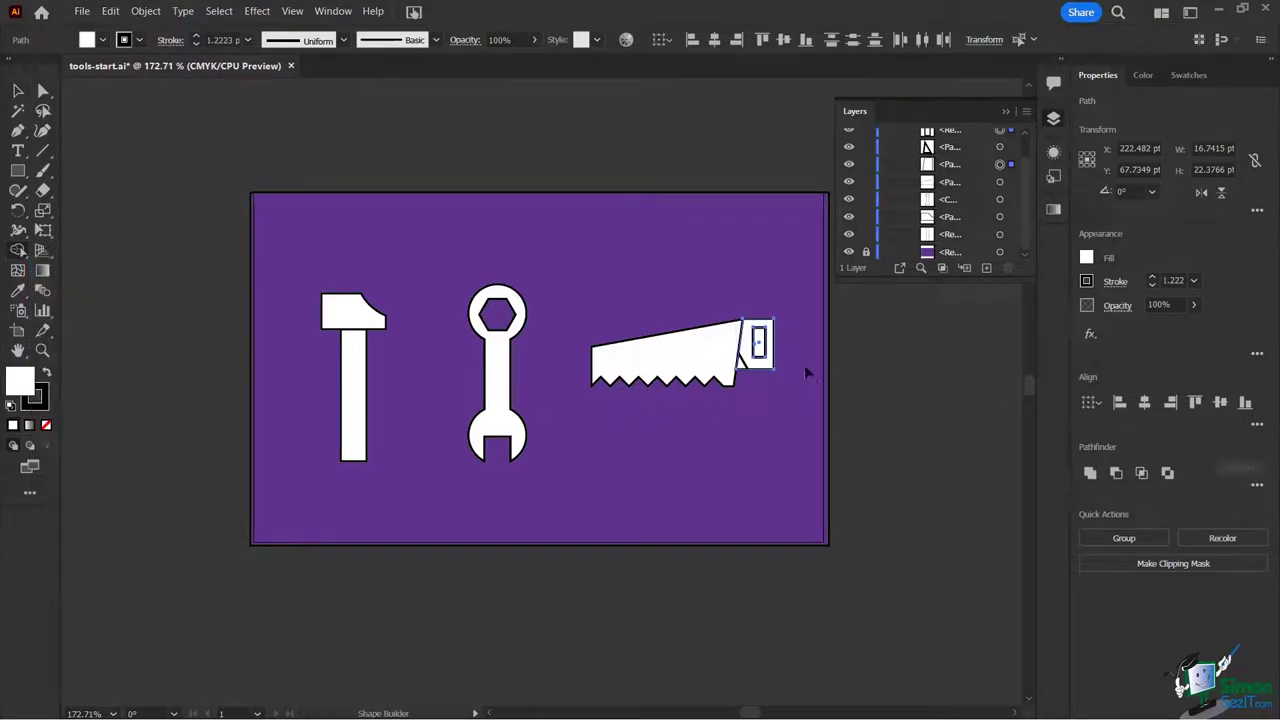
alt+click(760, 345)
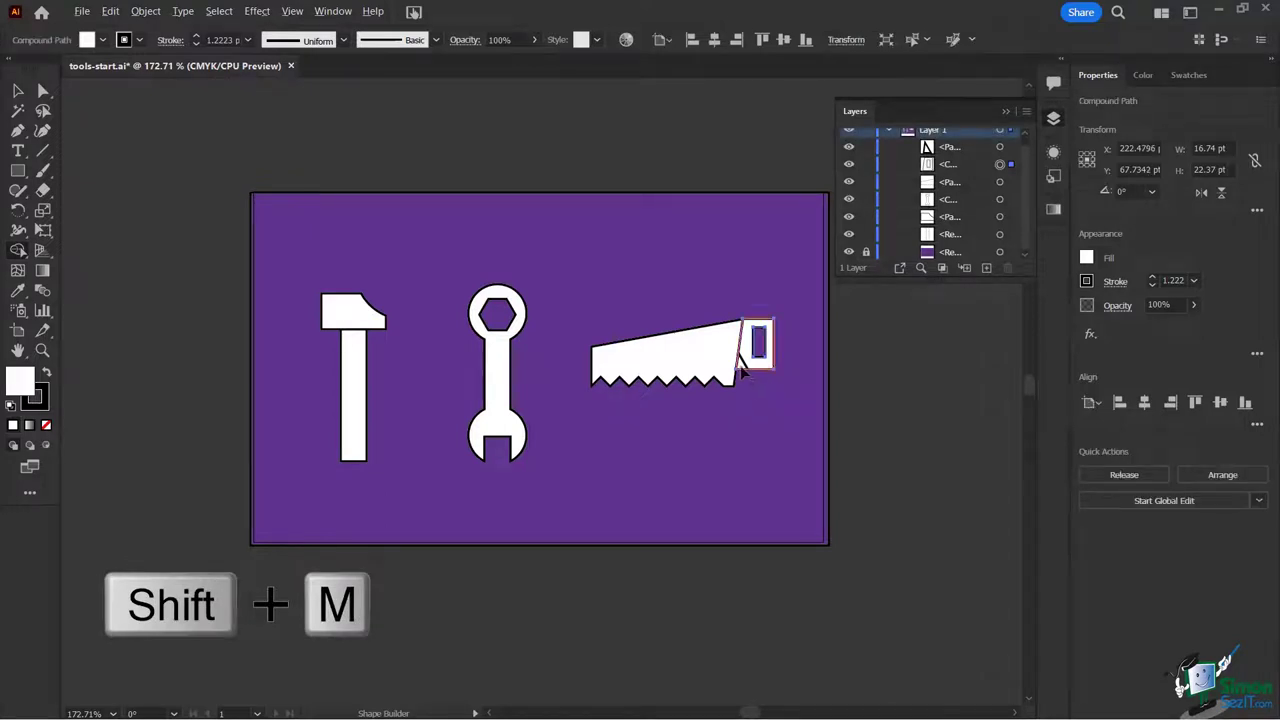
key(Delete)
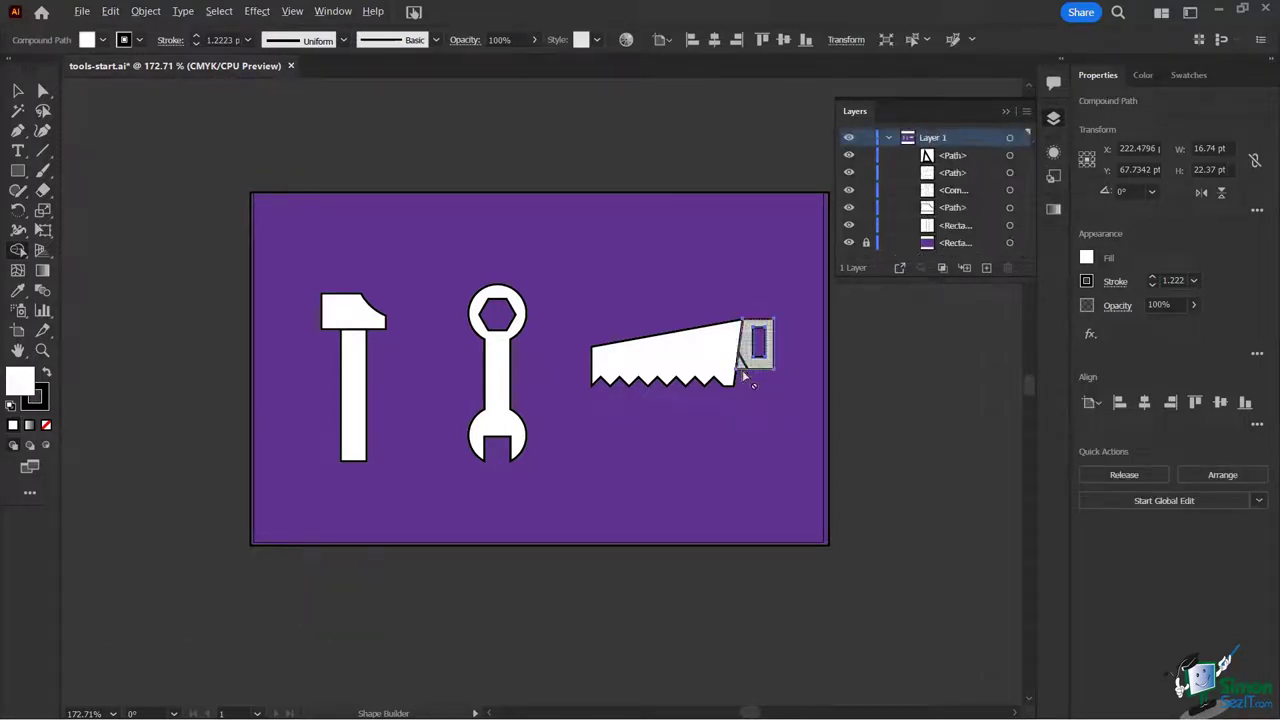
key(ctrl+z)
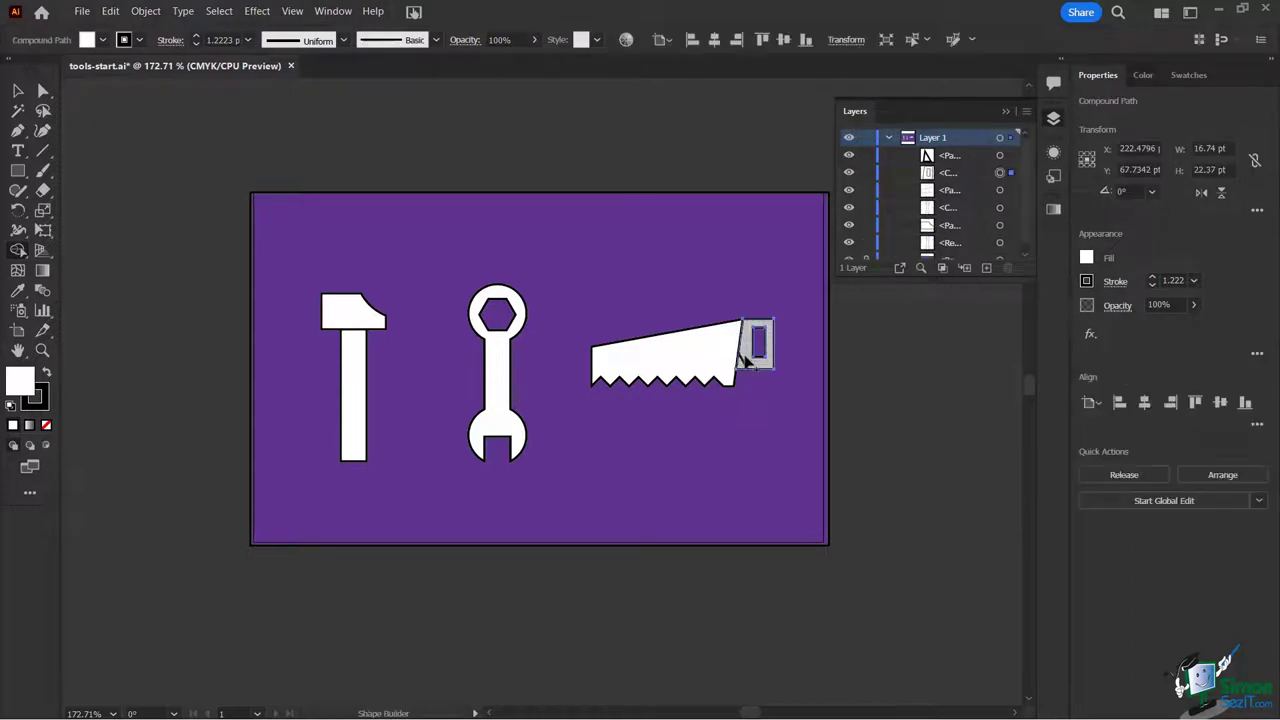
click(17, 90)
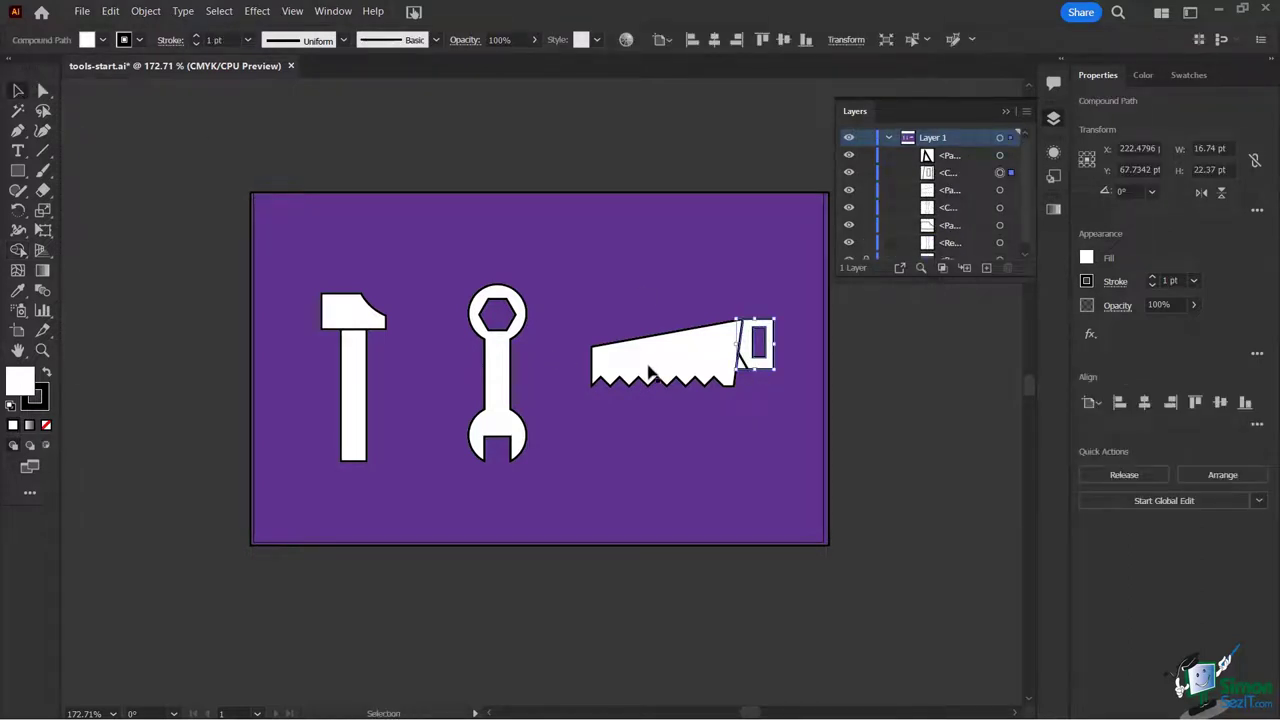
Step: Unite the small triangular wedge with the saw handle, giving it a slanted front edge
scroll(757, 380, up, 1)
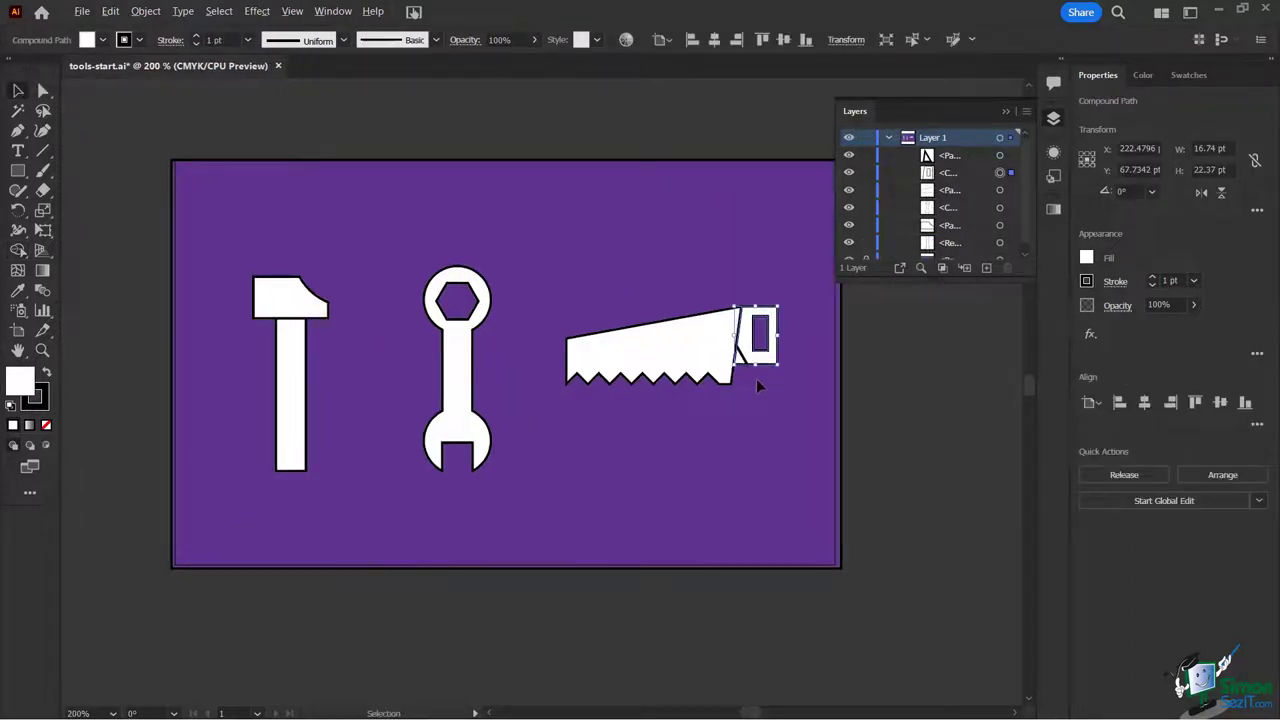
scroll(756, 378, up, 3)
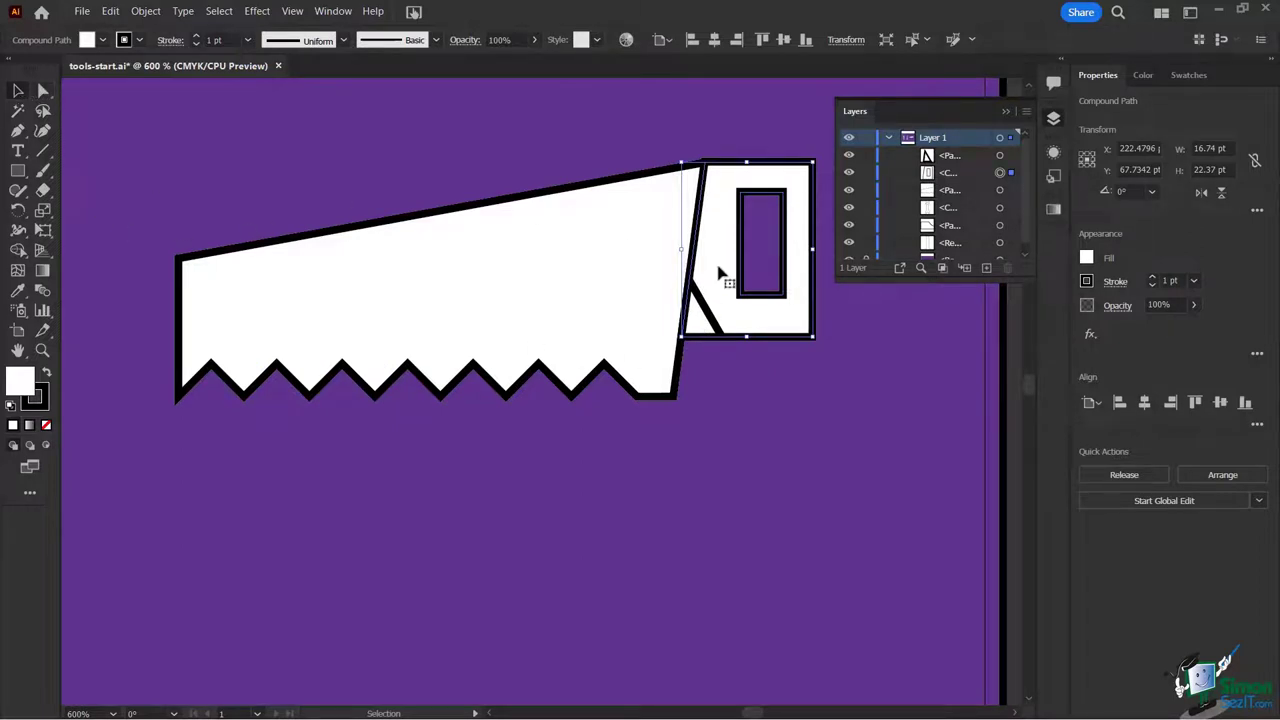
click(706, 324)
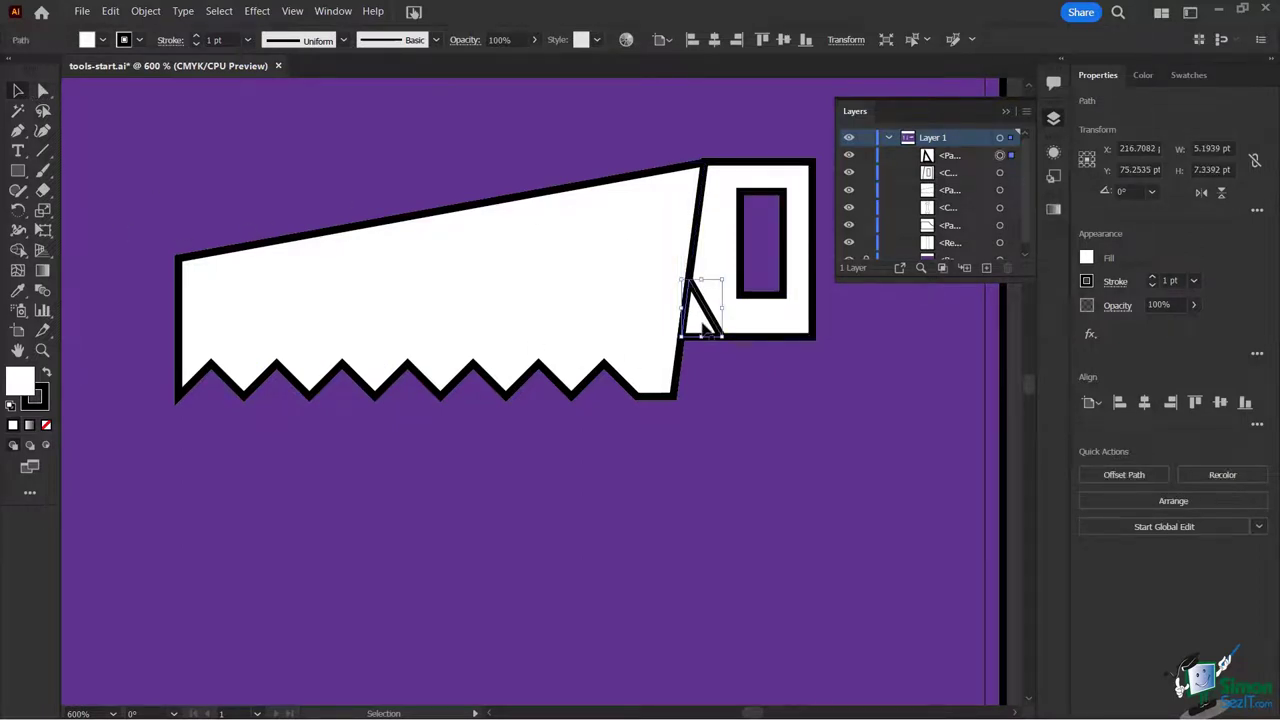
shift+click(705, 266)
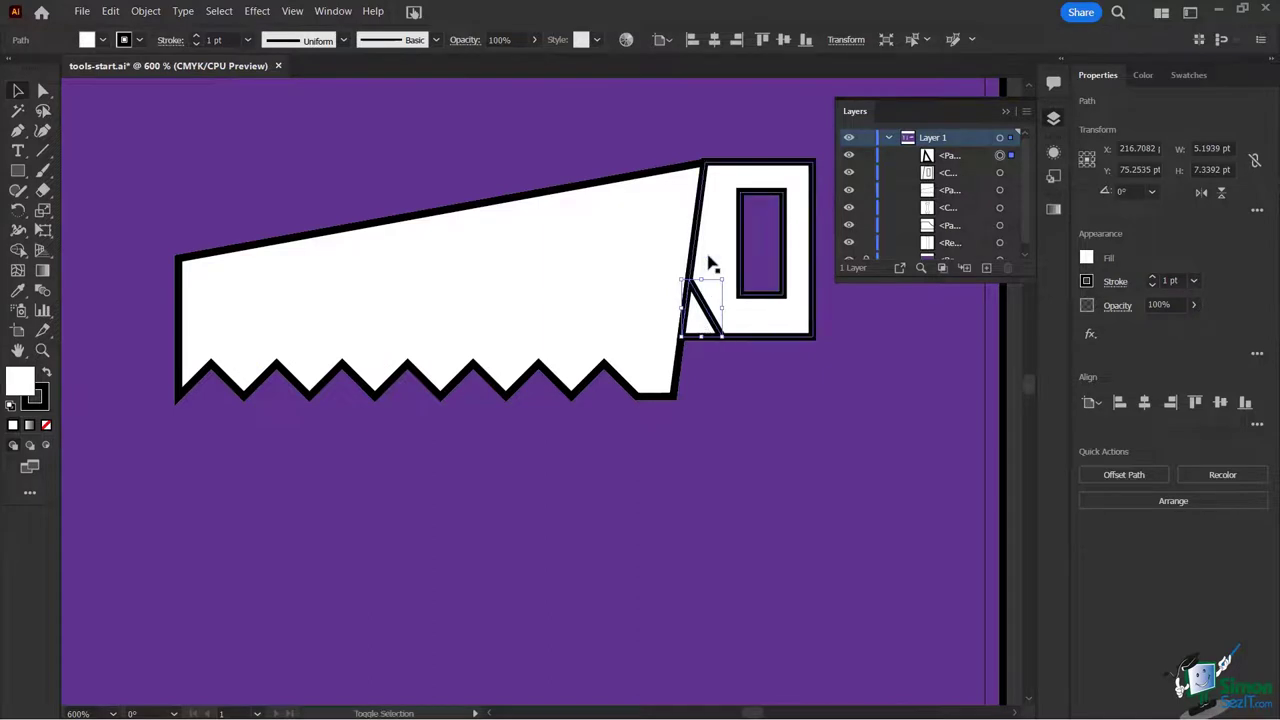
click(18, 250)
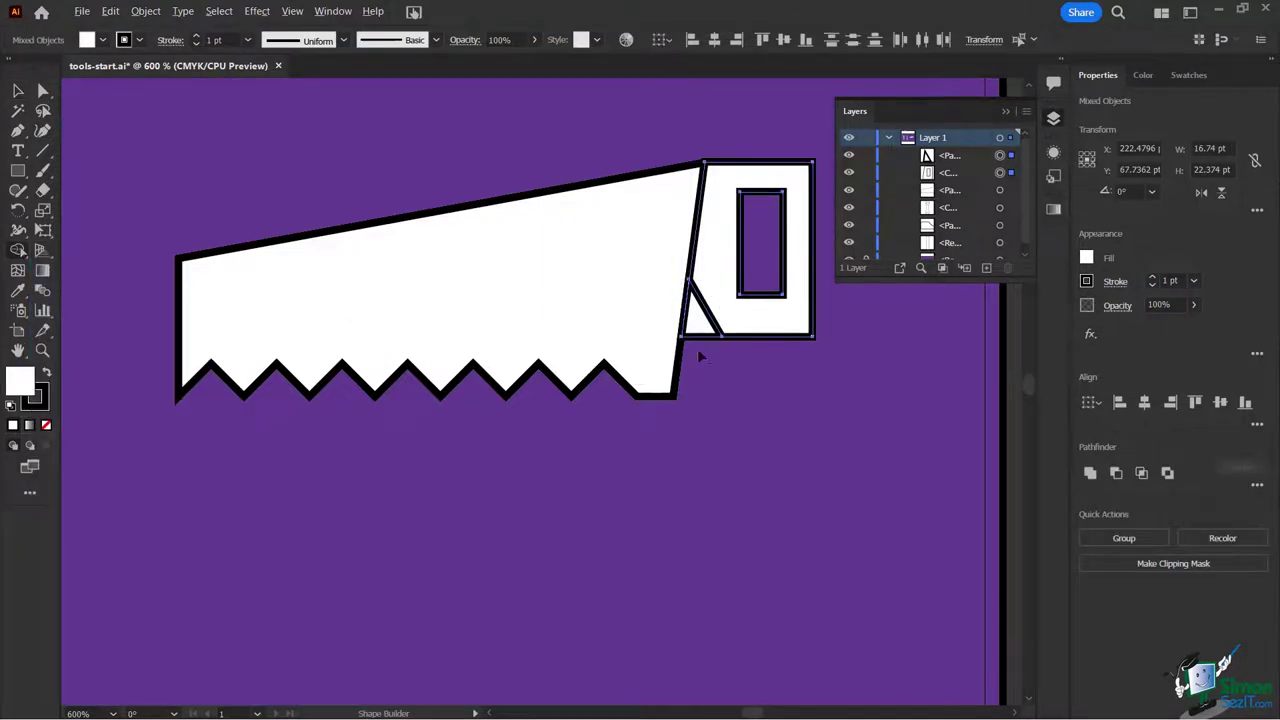
drag(700, 320, 712, 332)
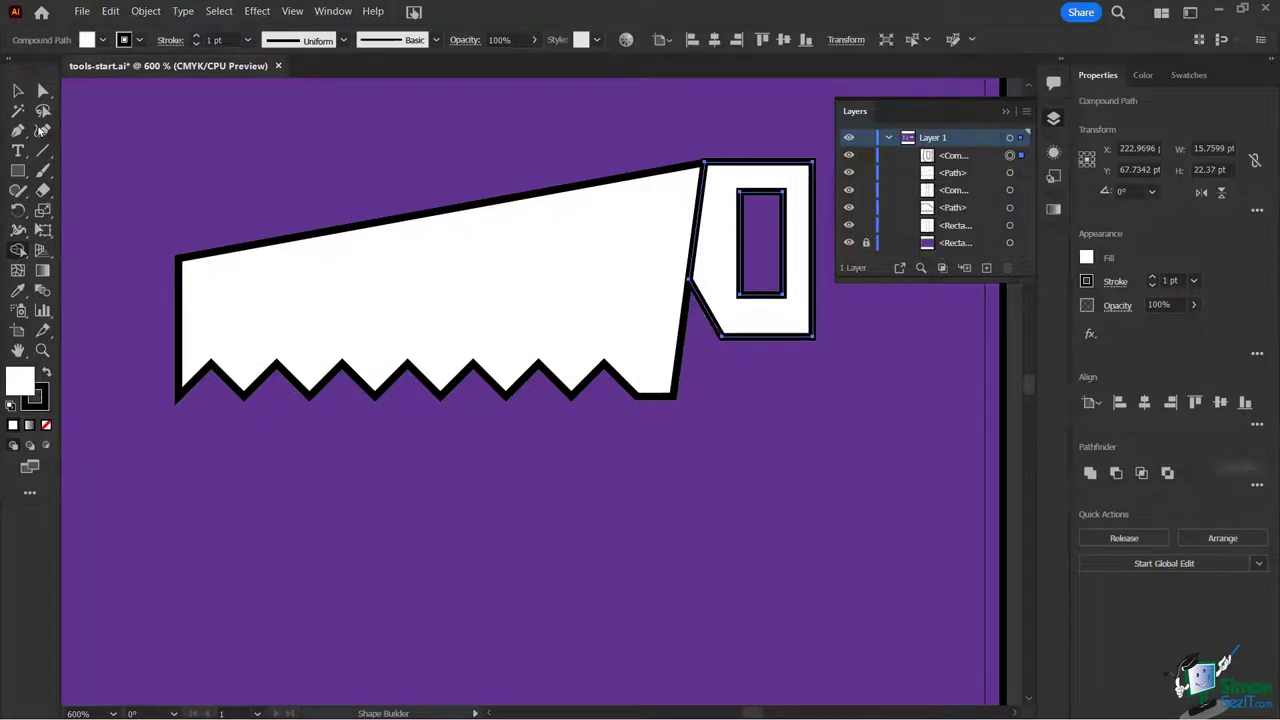
click(18, 90)
alt+scroll(388, 320, down, 2)
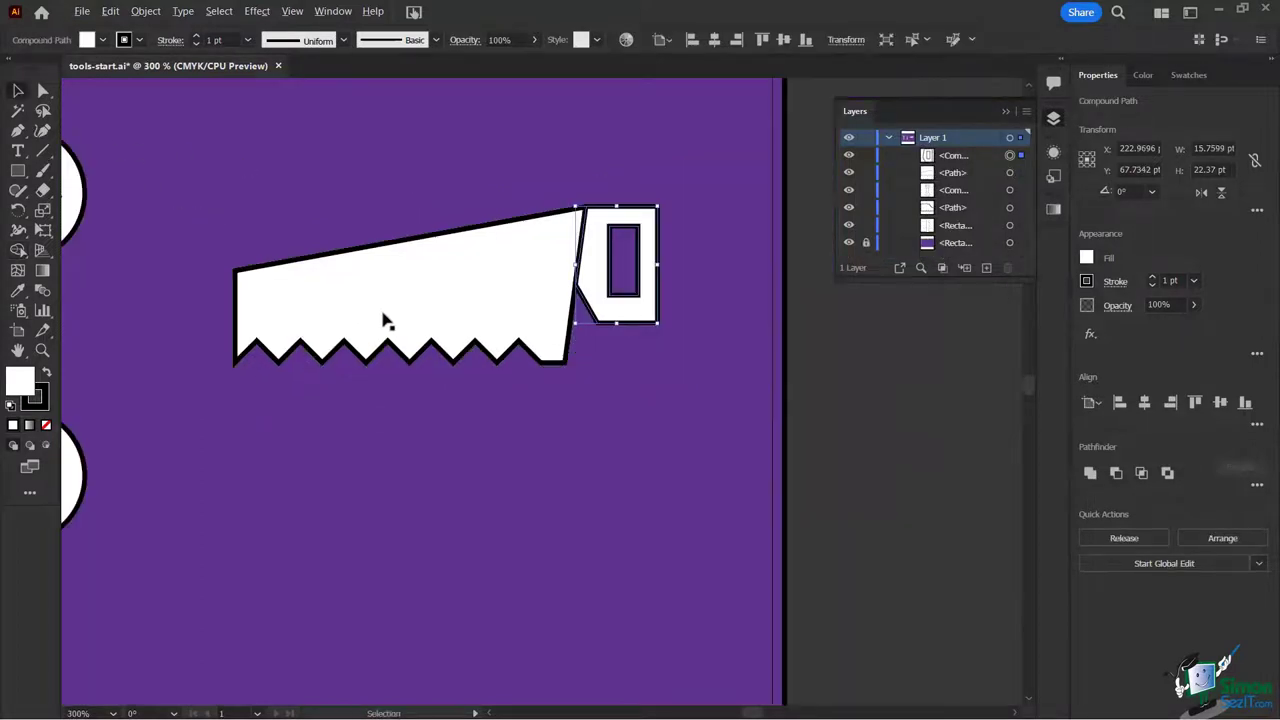
scroll(395, 355, down, 2)
drag(380, 428, 523, 431)
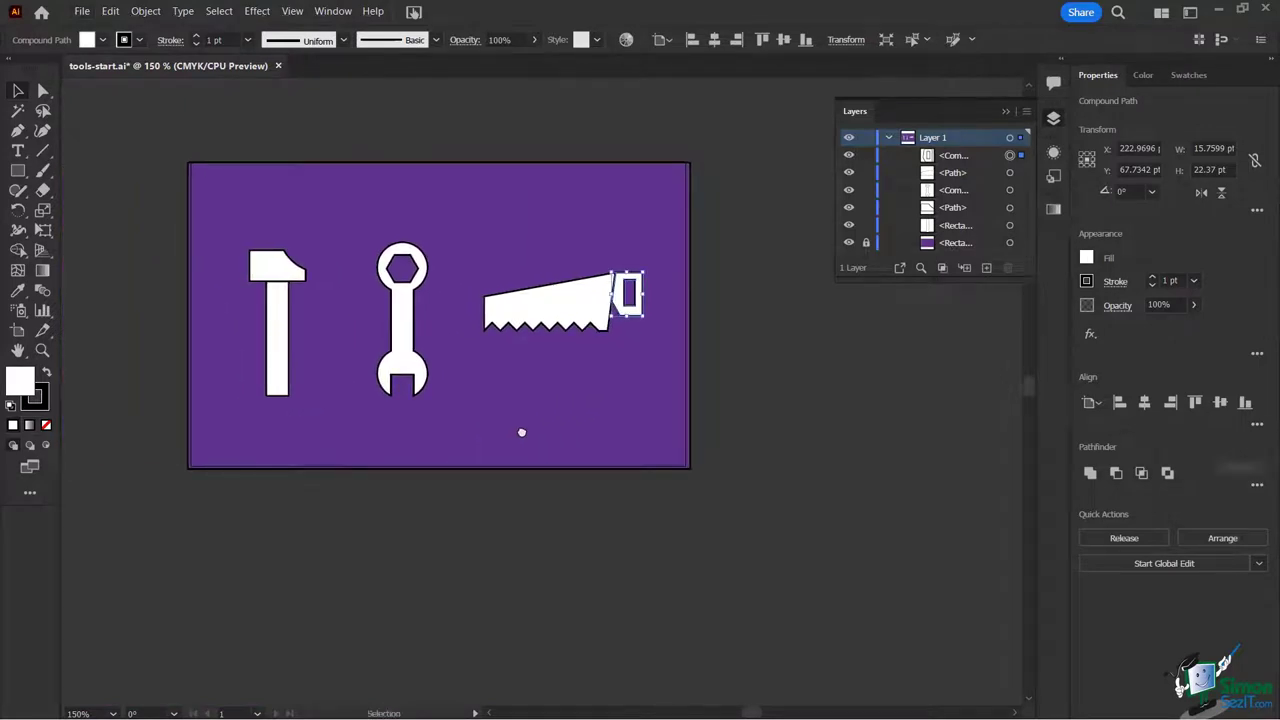
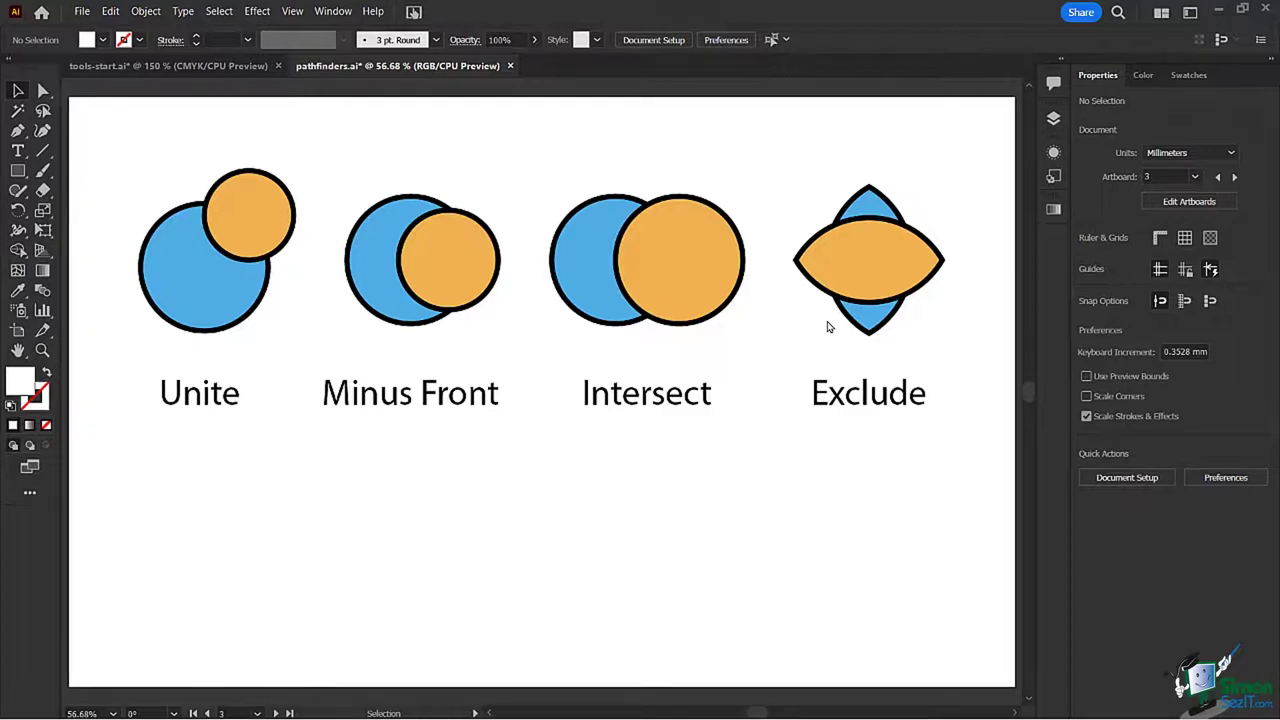
Step: Show the Pathfinder panel from the Window menu and move it slightly left over the canvas
click(330, 11)
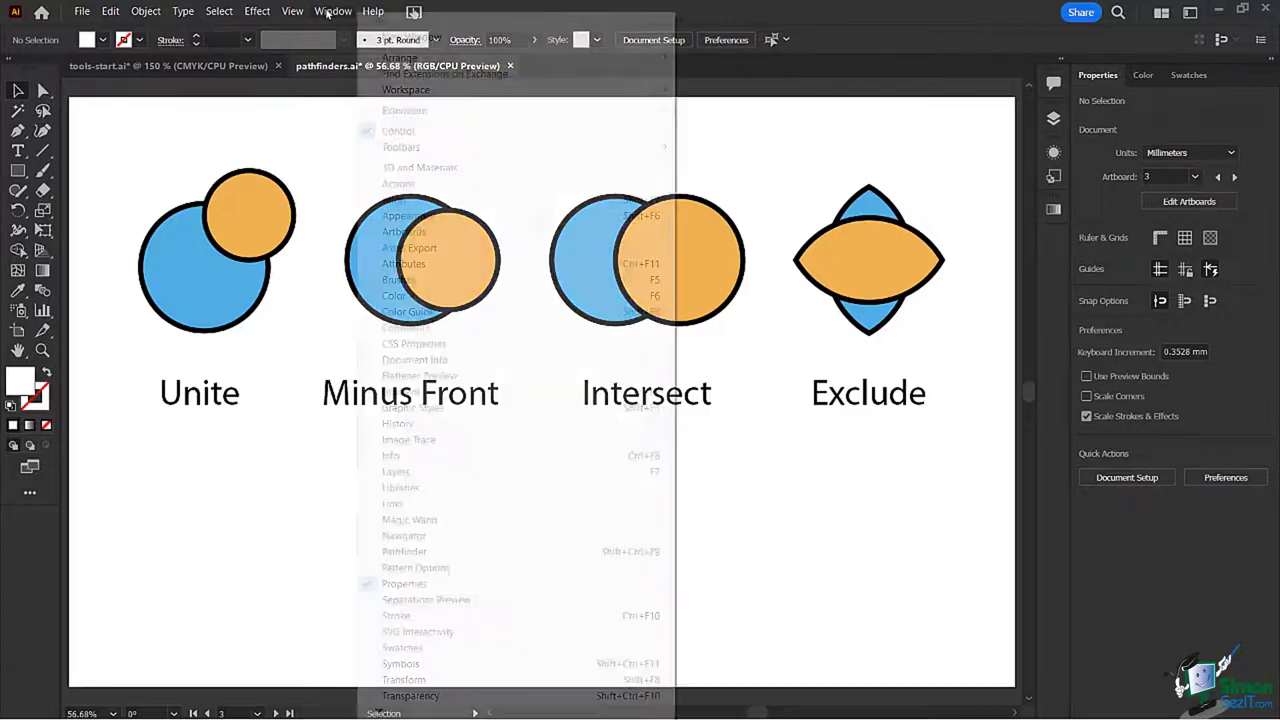
click(440, 551)
drag(732, 119, 650, 122)
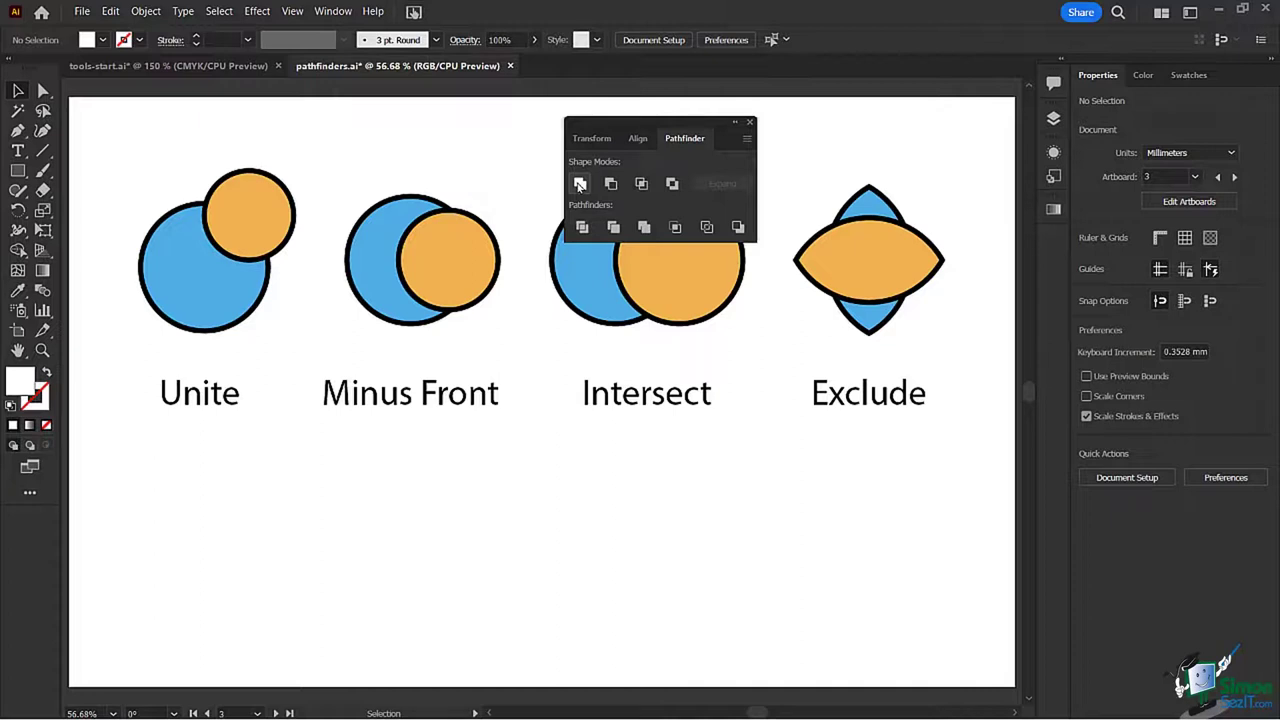
Step: Try Unite on the two Unite circles and undo it, then Alt-Unite them into an editable compound shape
drag(117, 146, 301, 360)
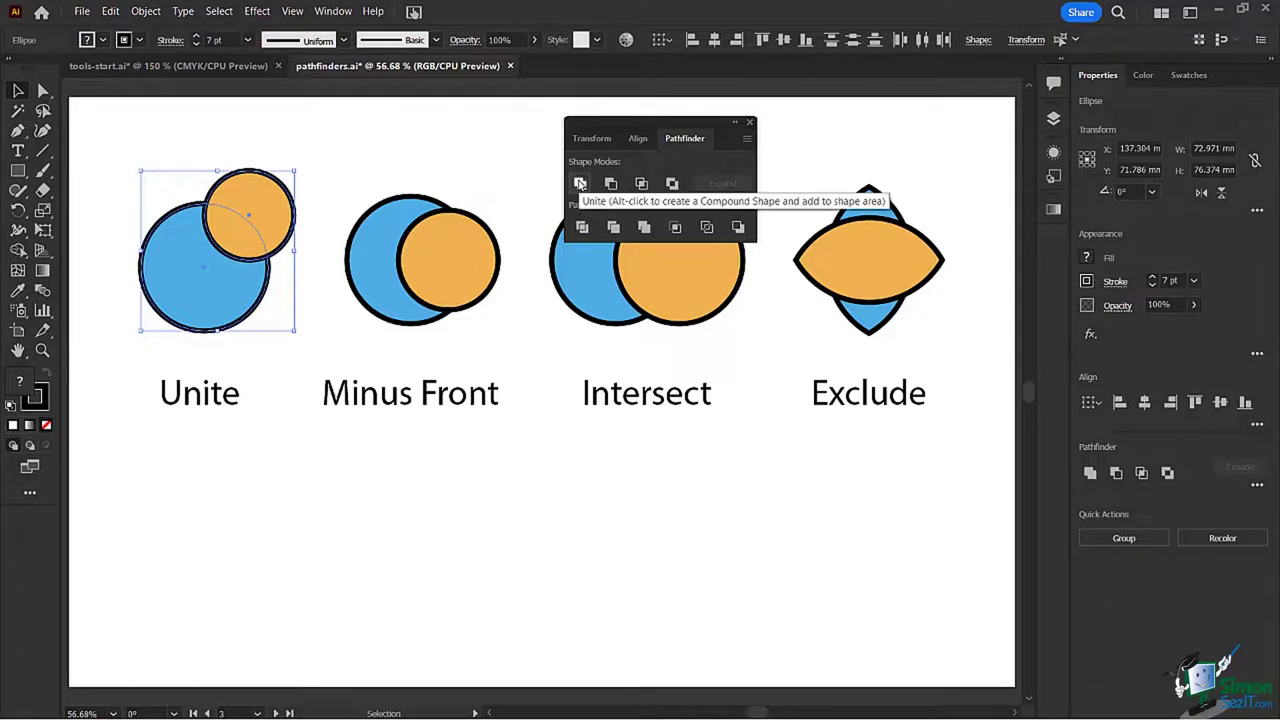
click(580, 184)
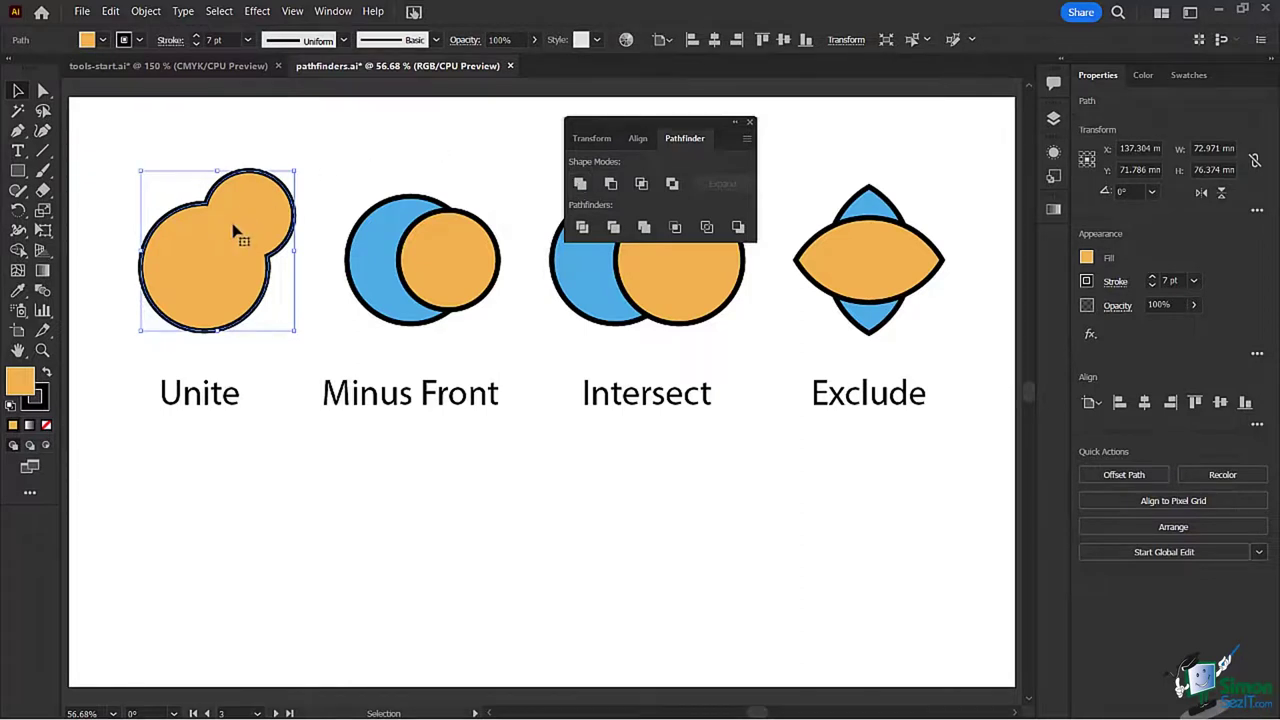
key(ctrl+z)
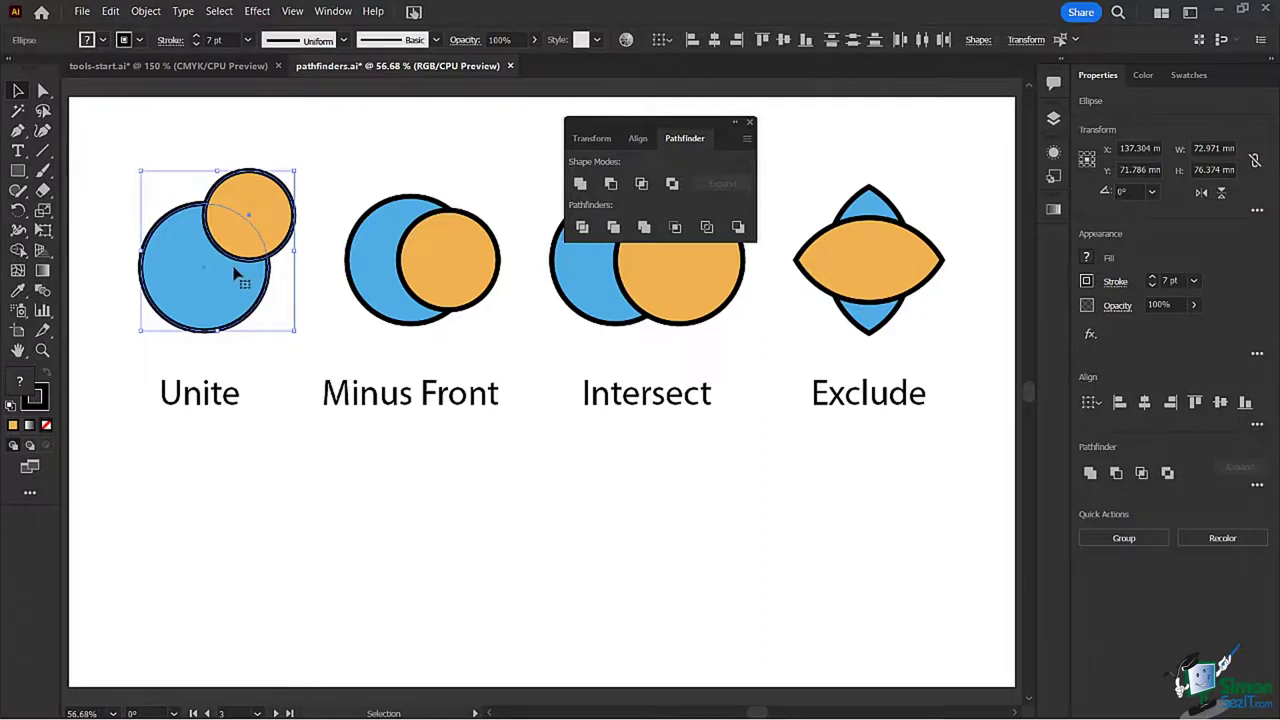
click(580, 183)
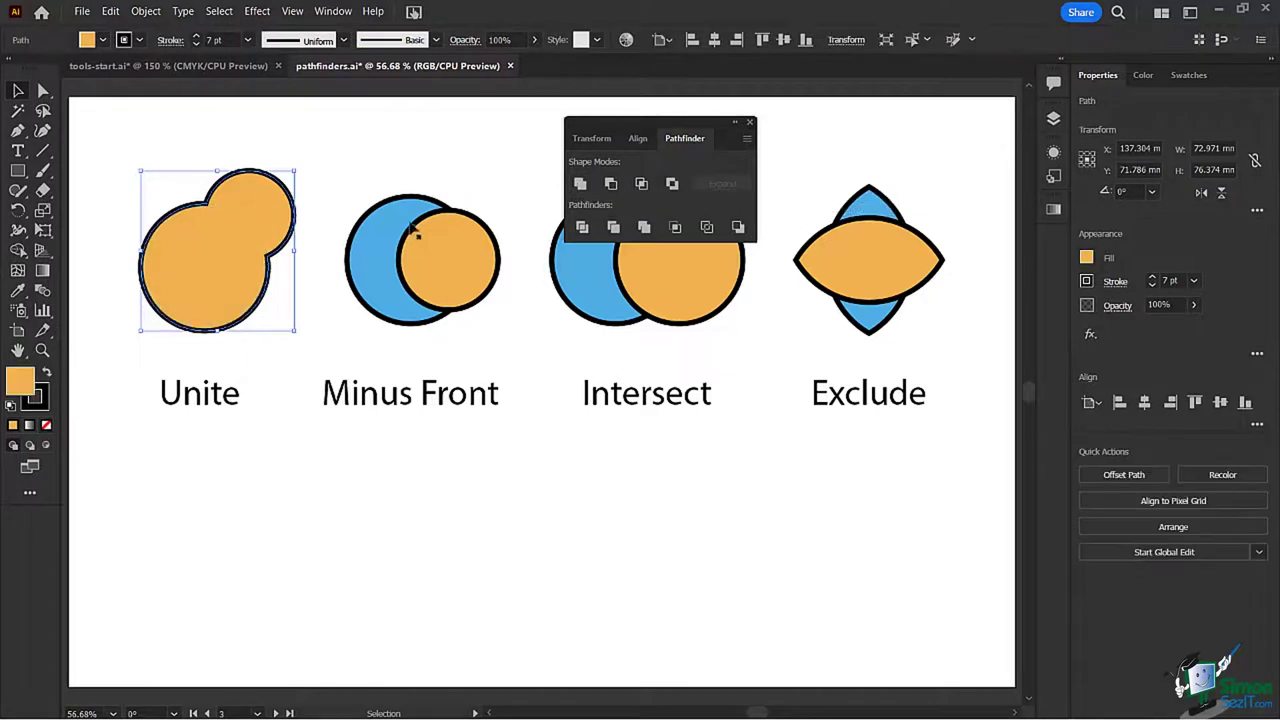
drag(266, 220, 298, 192)
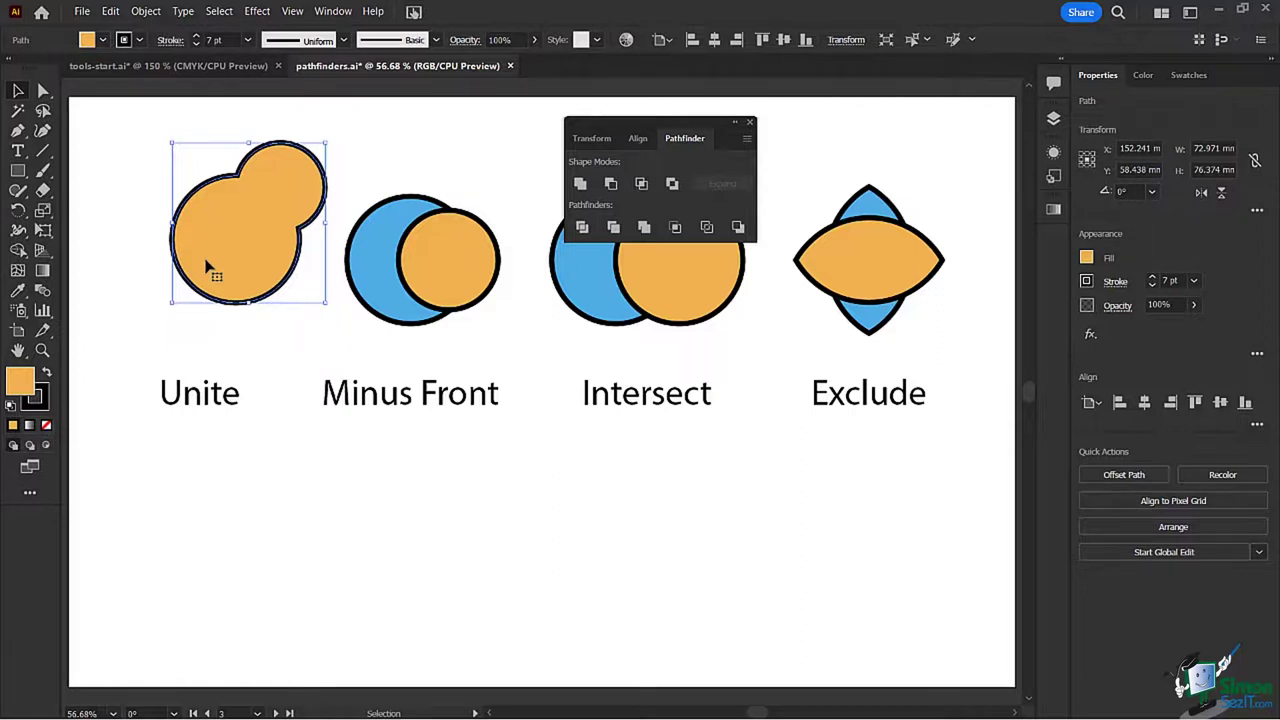
key(ctrl+z)
key(ctrl+z)
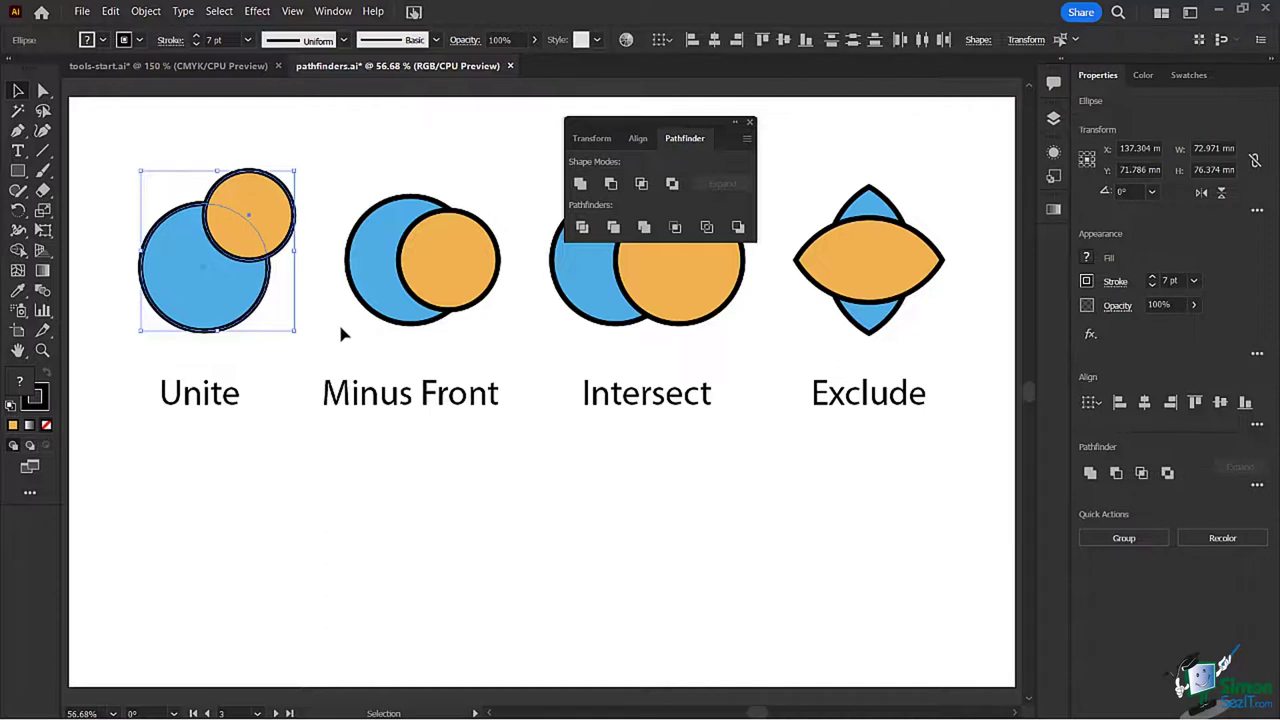
key(alt)
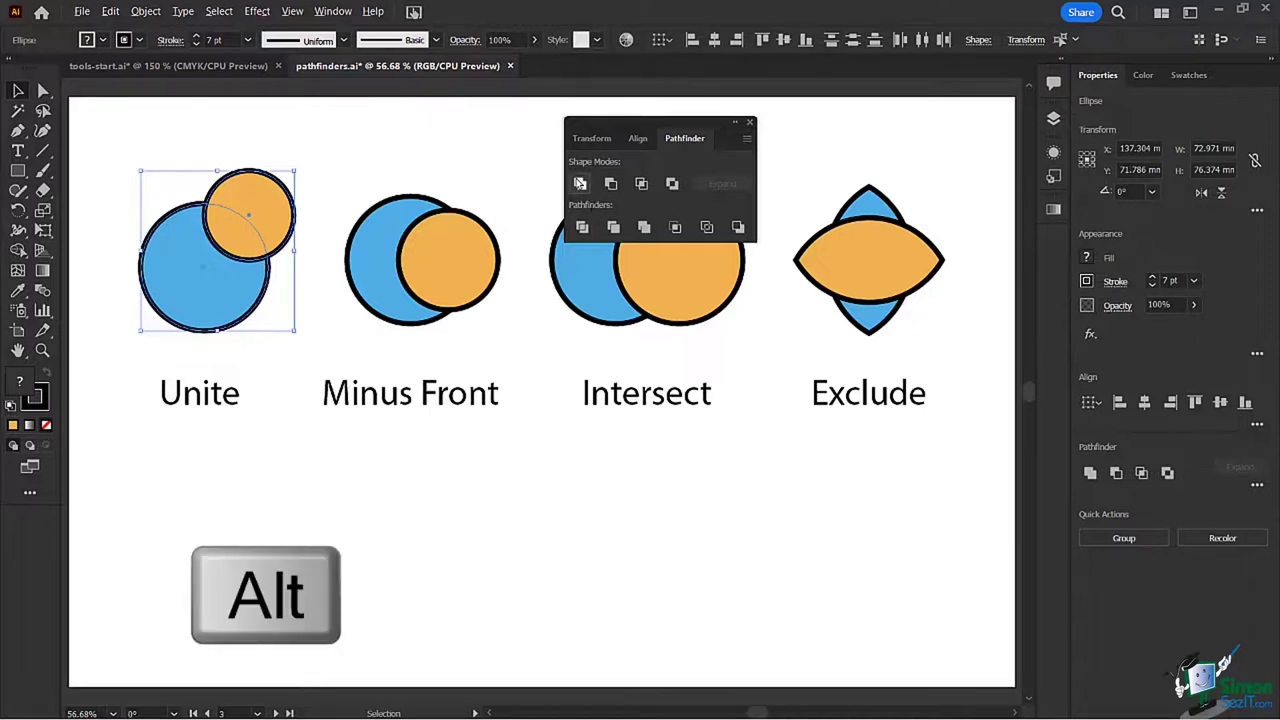
alt+click(579, 184)
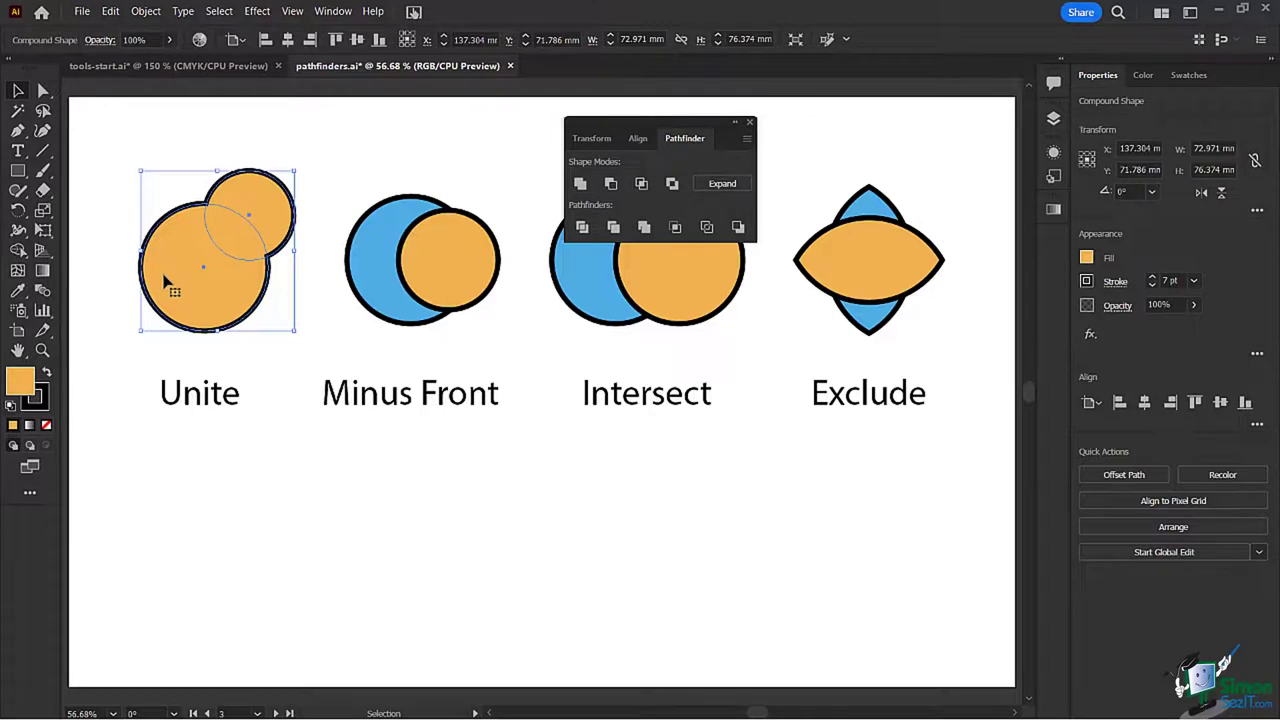
Step: Centre the small circle above the large one inside the Unite compound shape, then select the Minus Front circles
double_click(263, 202)
click(255, 204)
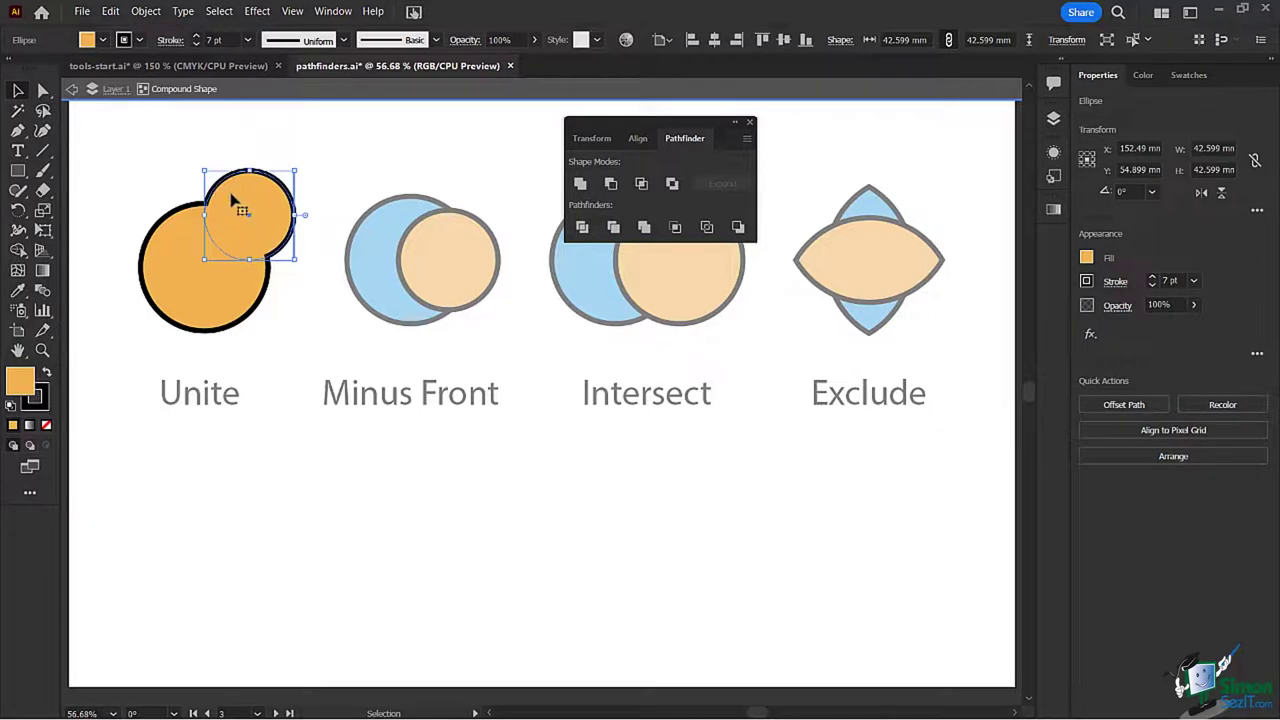
drag(246, 206, 228, 180)
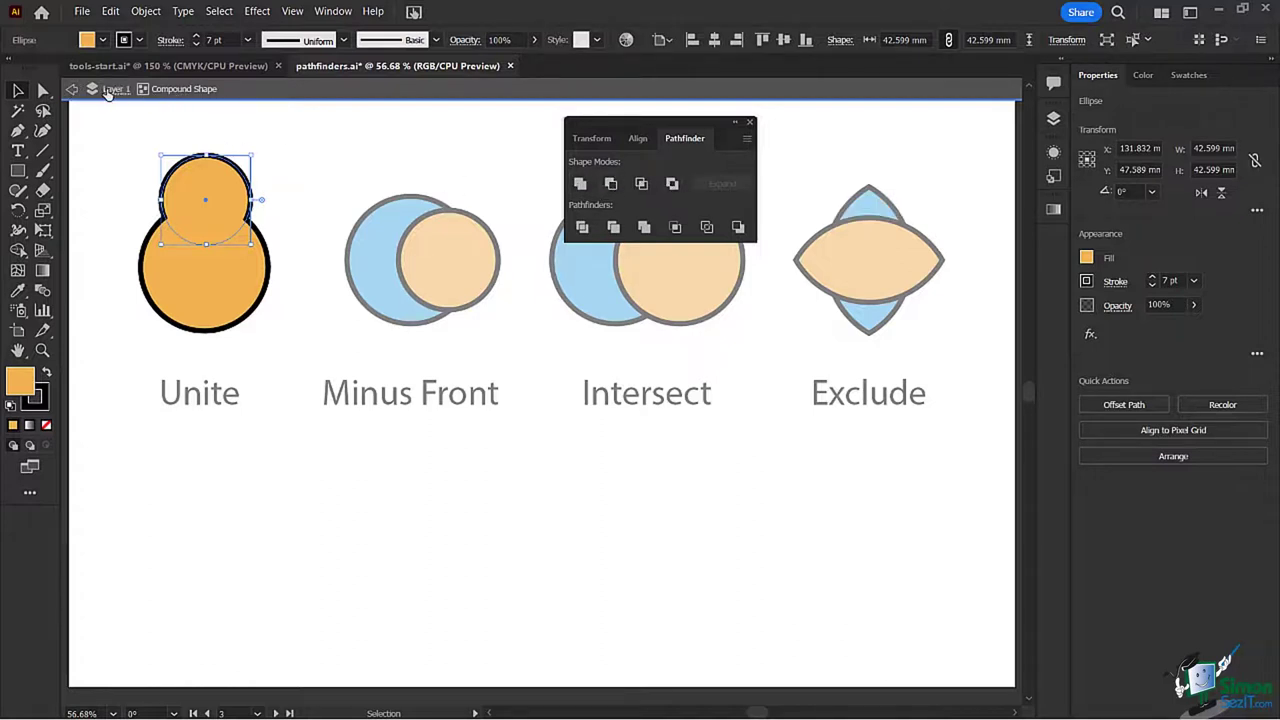
click(72, 89)
click(72, 89)
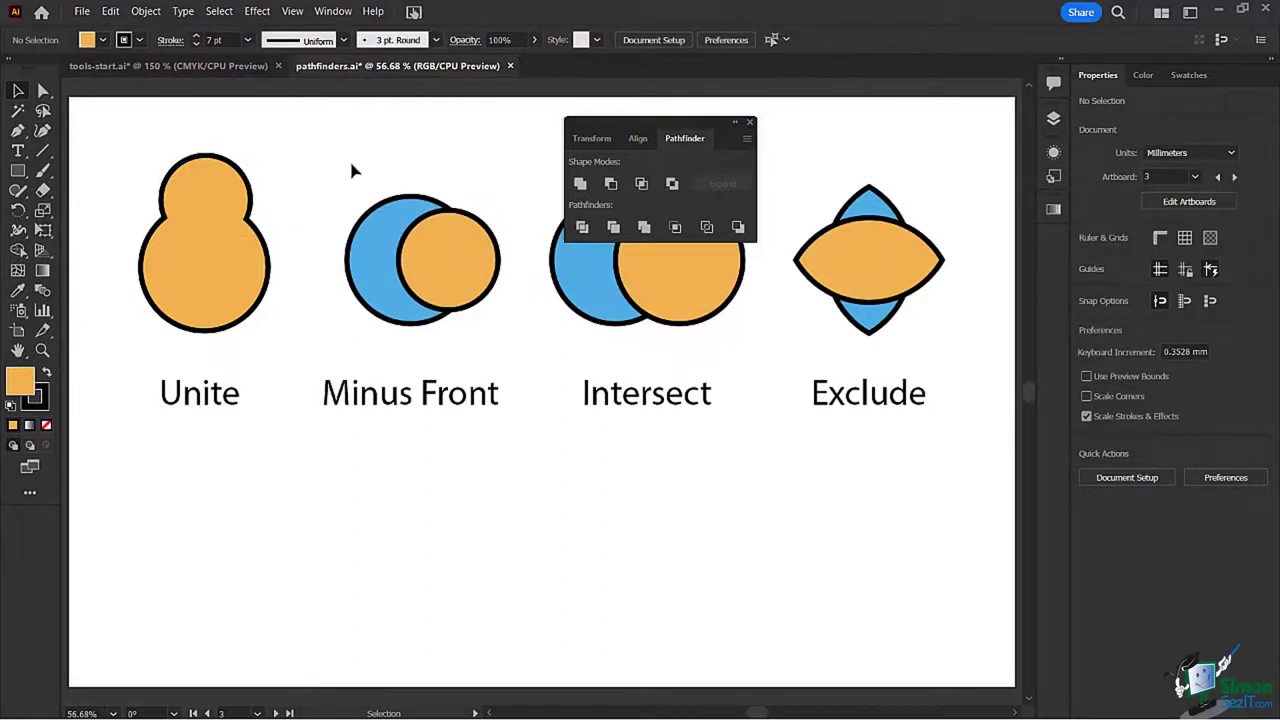
drag(350, 164, 530, 342)
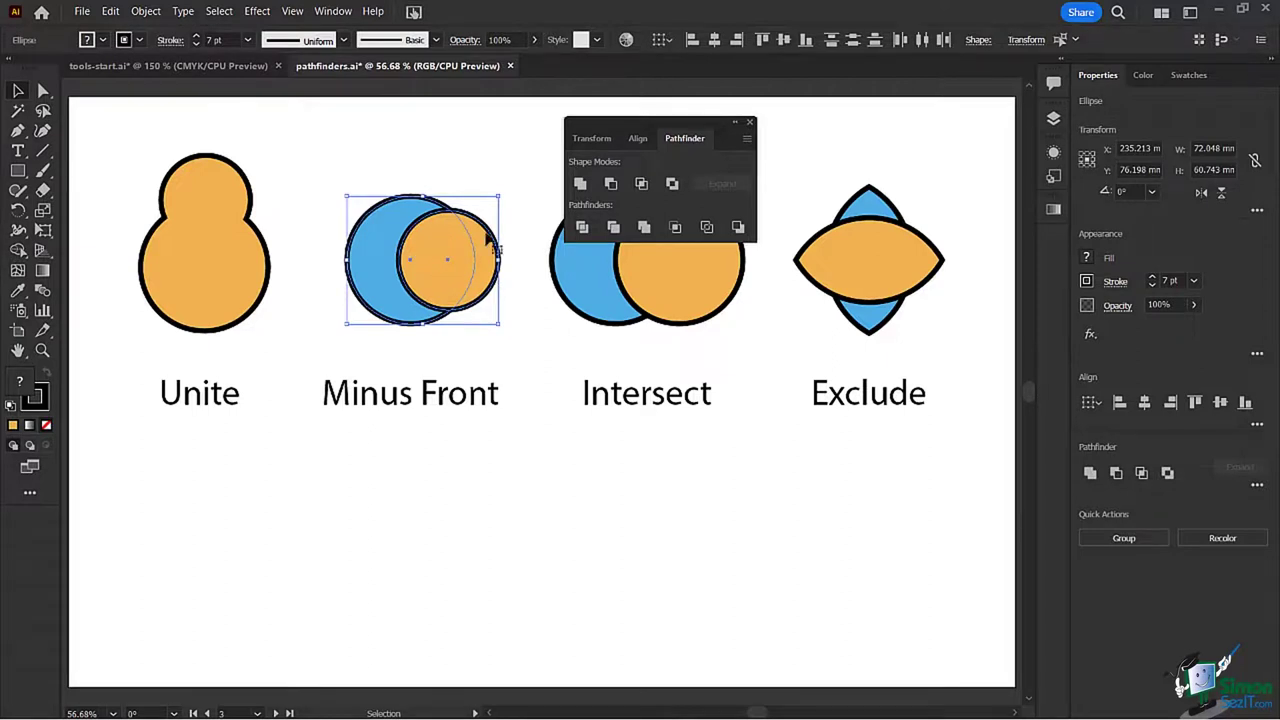
Step: Subtract the orange circle from the blue one with Minus Front as a compound shape
click(610, 184)
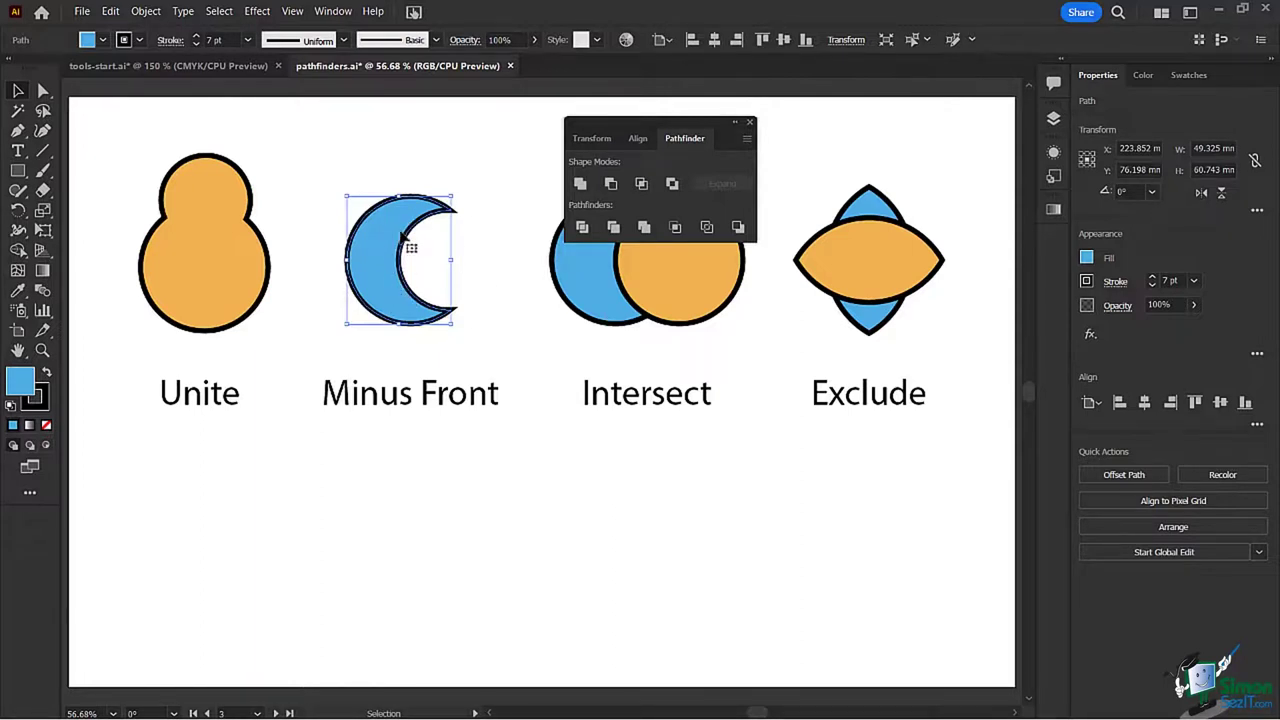
key(ctrl+z)
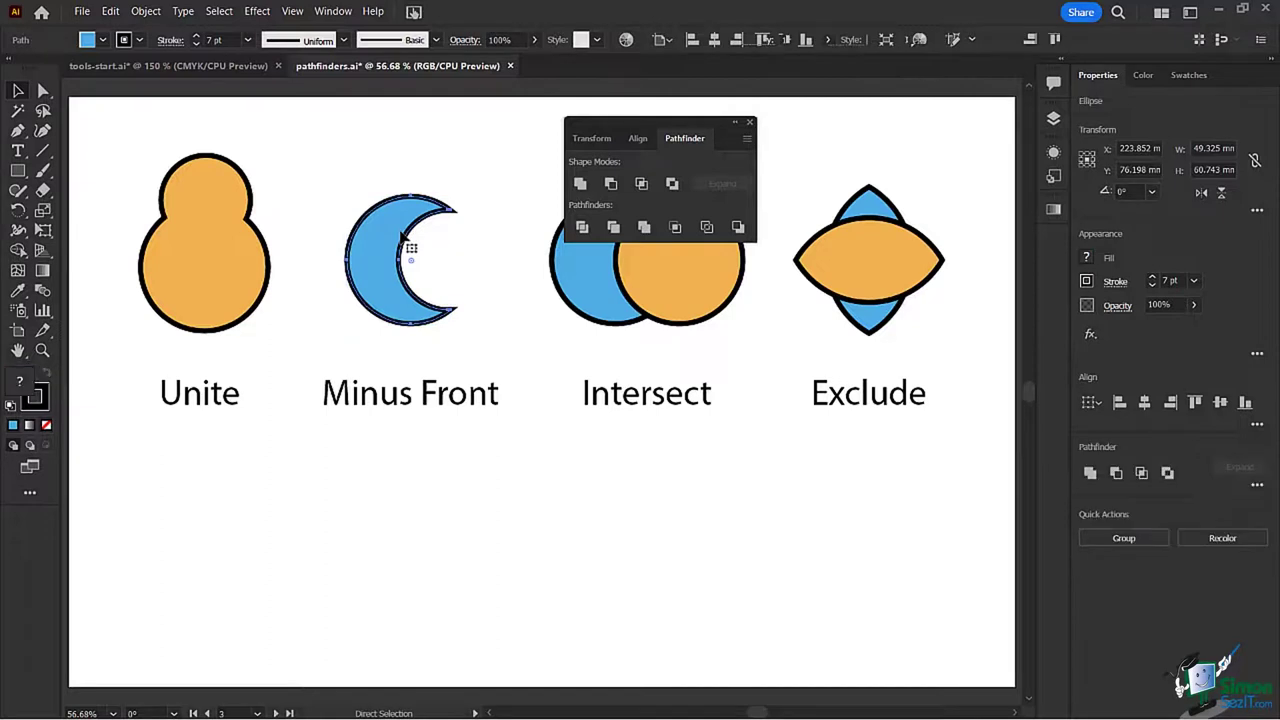
click(611, 184)
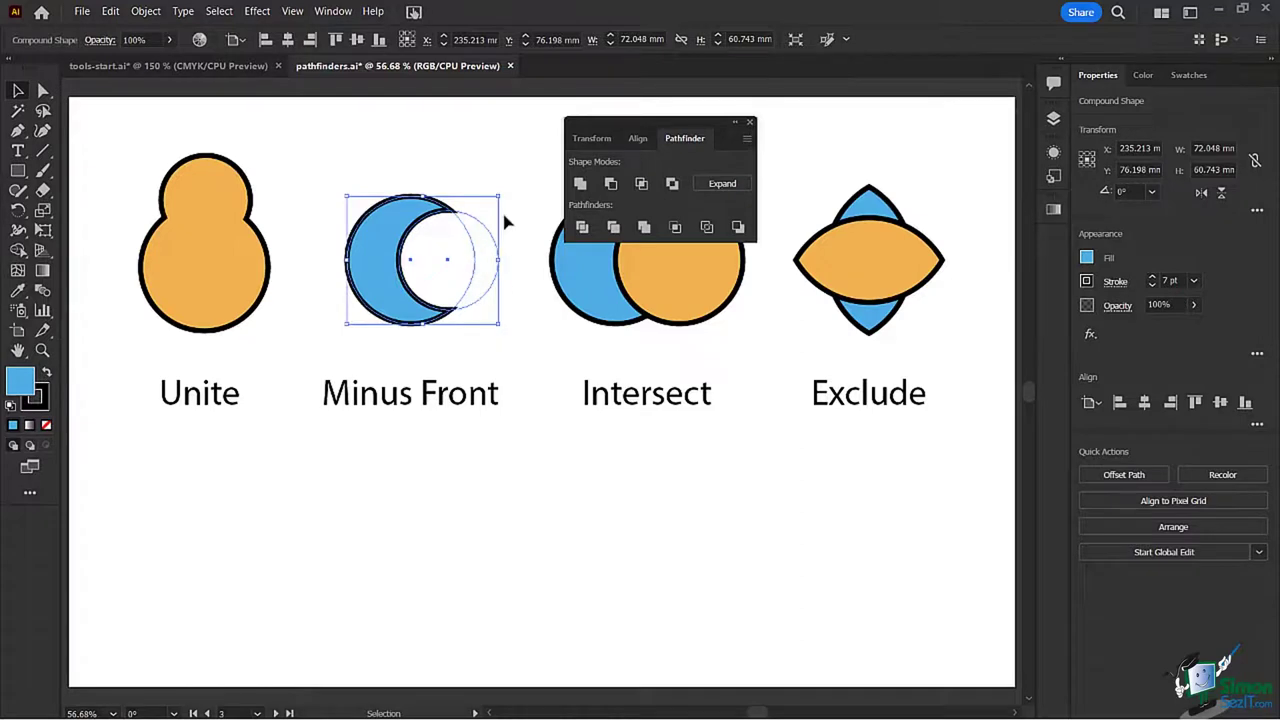
Step: Nudge the cut-out circle left inside the crescent, and move the Pathfinder panel further left
double_click(449, 244)
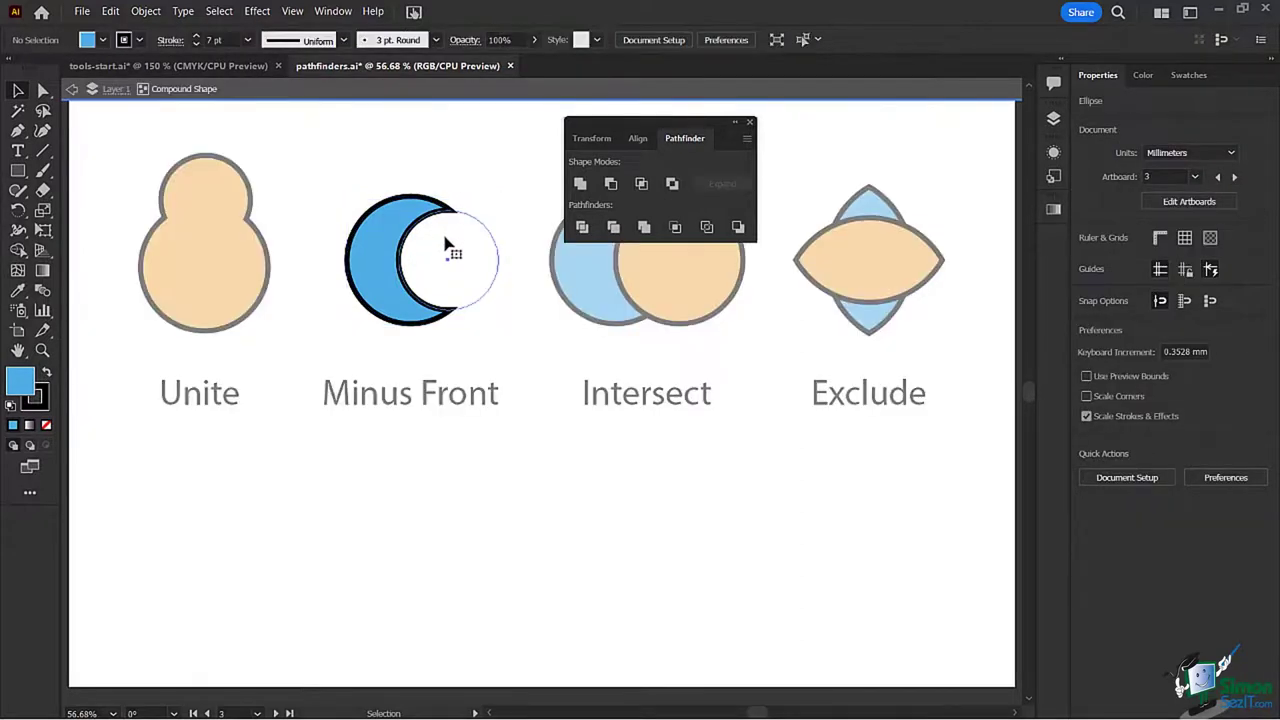
click(446, 245)
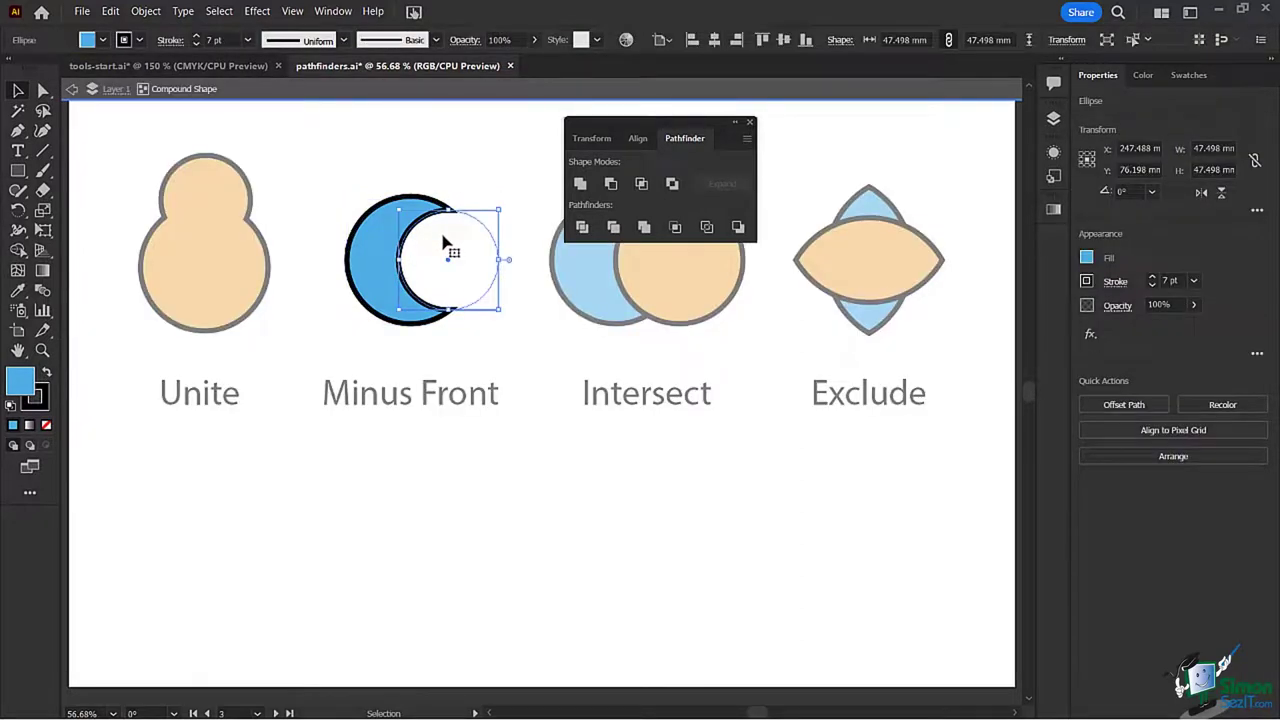
key(shift+Left)
key(shift+Left)
key(shift+Left)
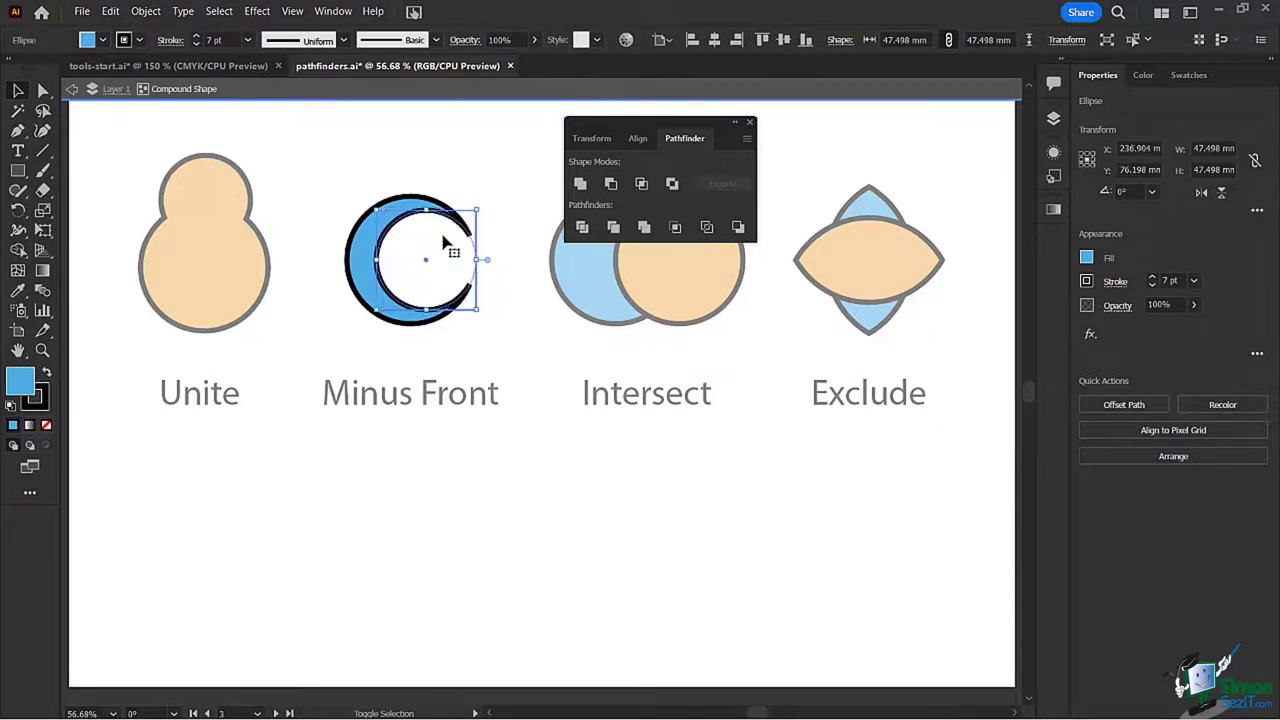
key(shift+Left)
key(shift+Left)
key(shift+Left)
key(shift+Left)
key(shift+Left)
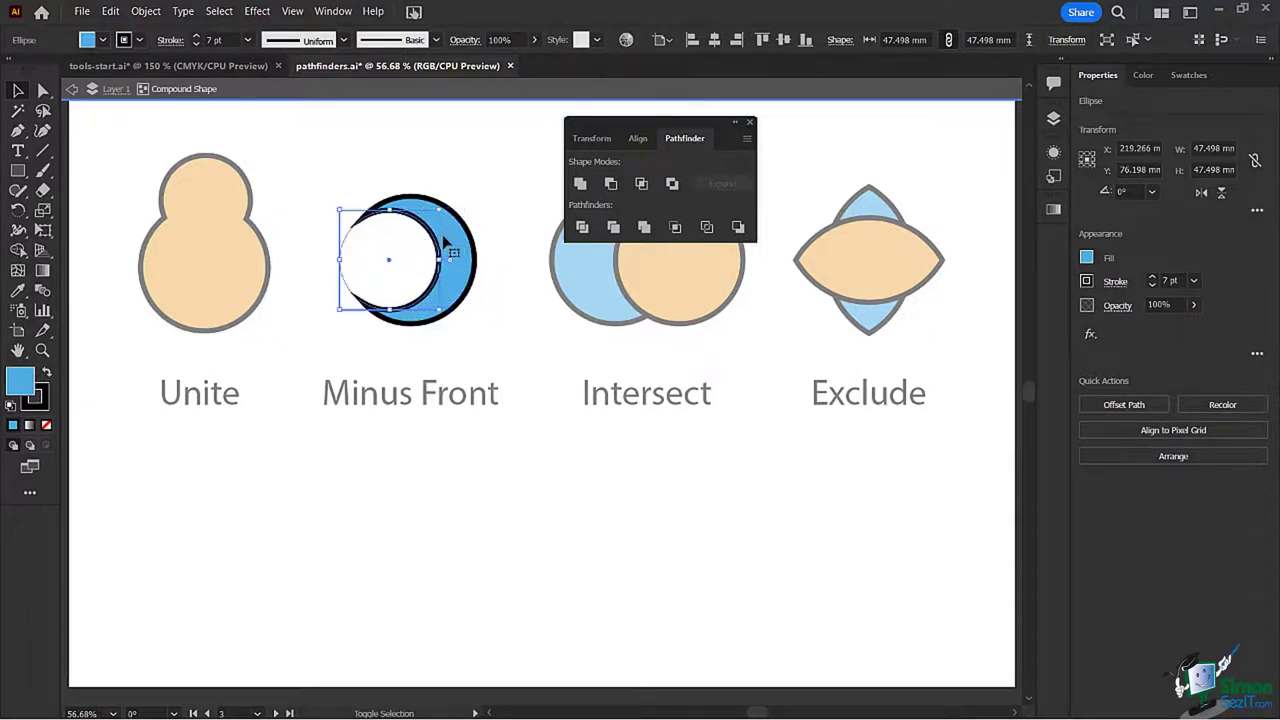
key(shift+Left)
key(shift+Up)
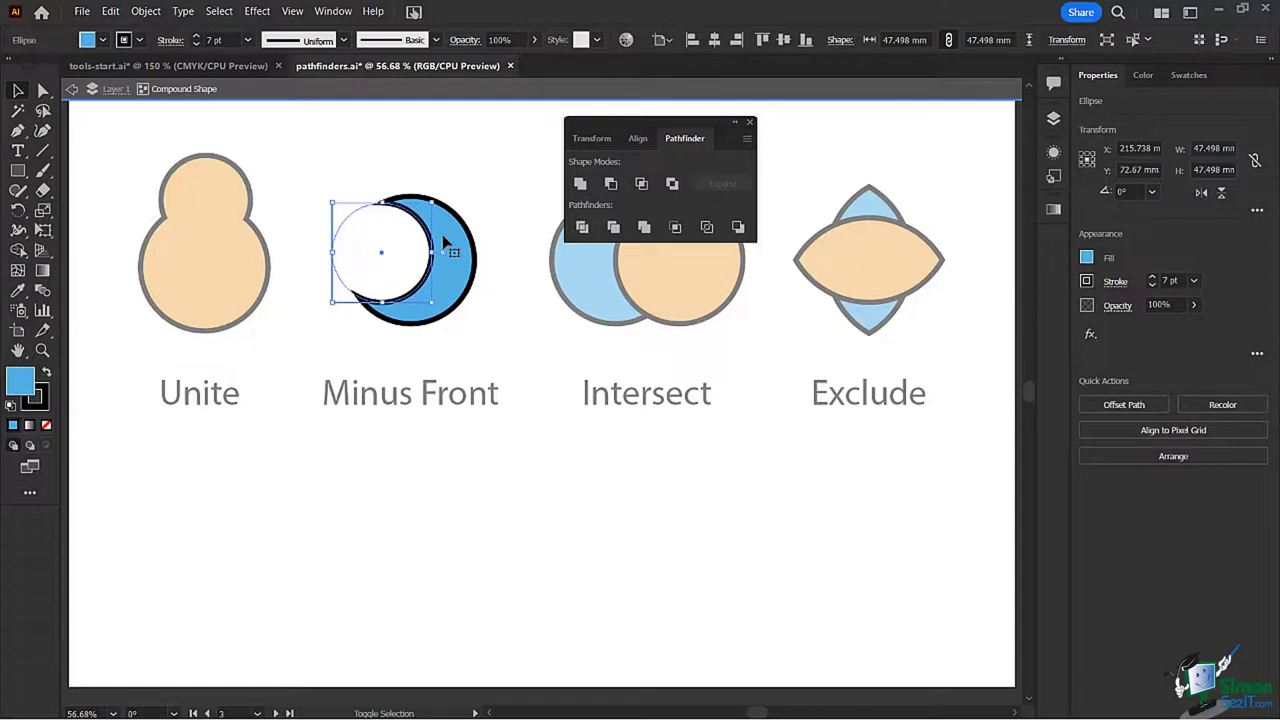
key(shift+Down)
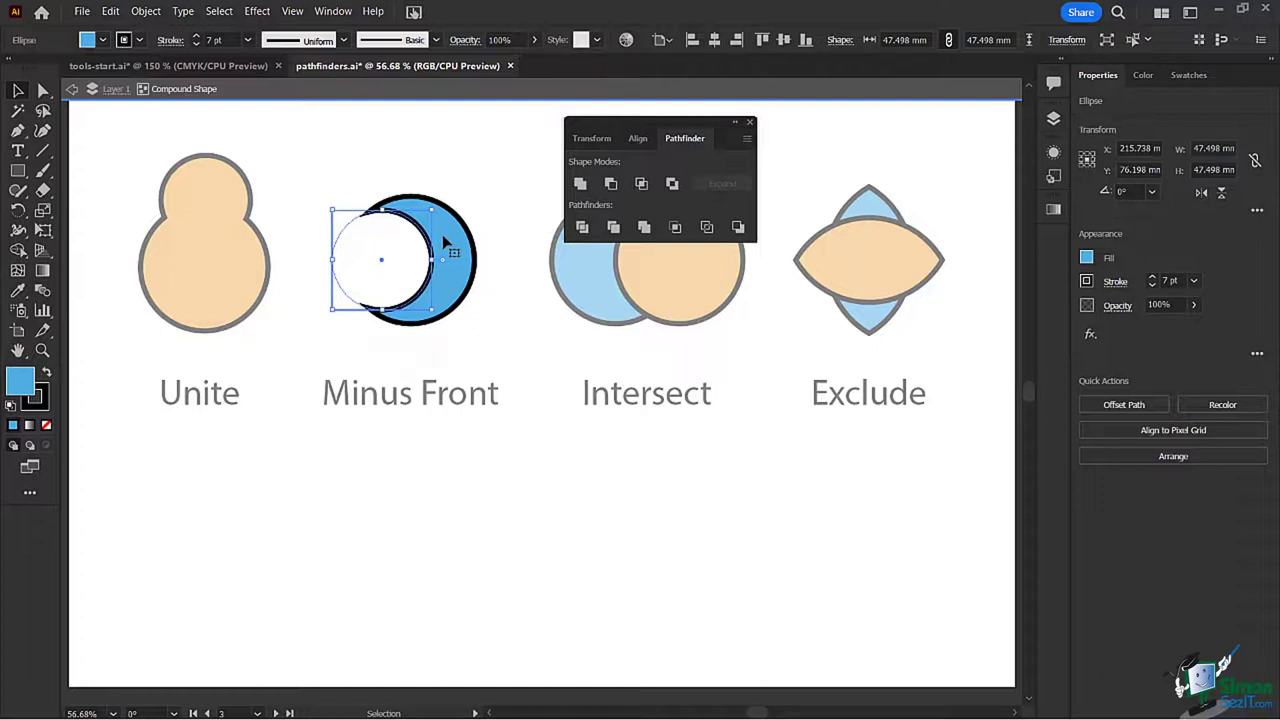
drag(686, 124, 390, 94)
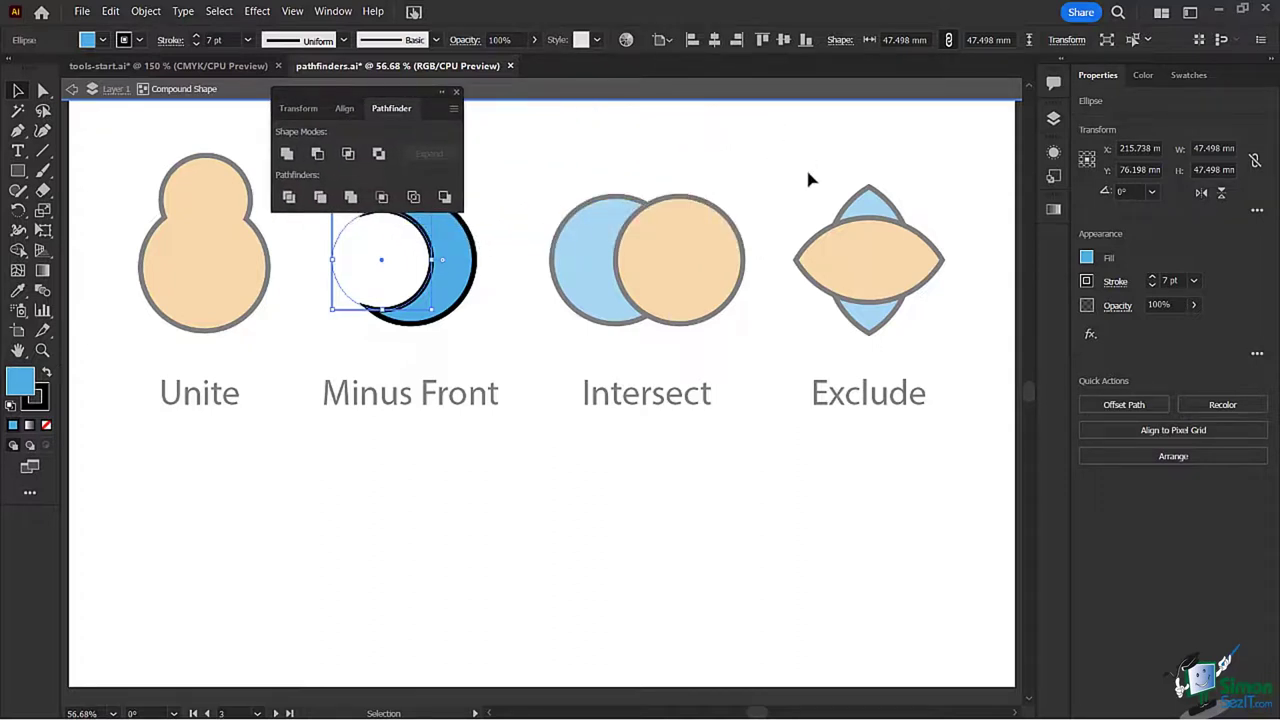
Step: Intersect the two Intersect circles, undo, and redo it as a compound shape
click(771, 175)
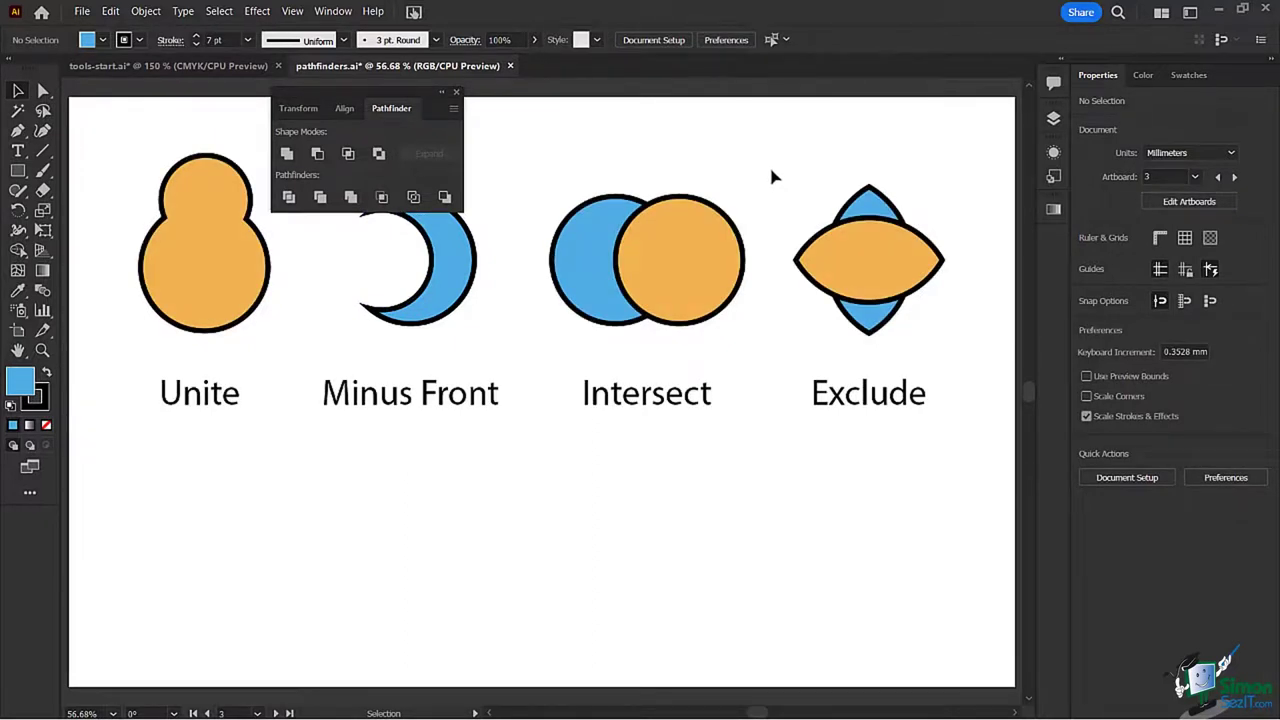
drag(536, 140, 769, 356)
click(348, 153)
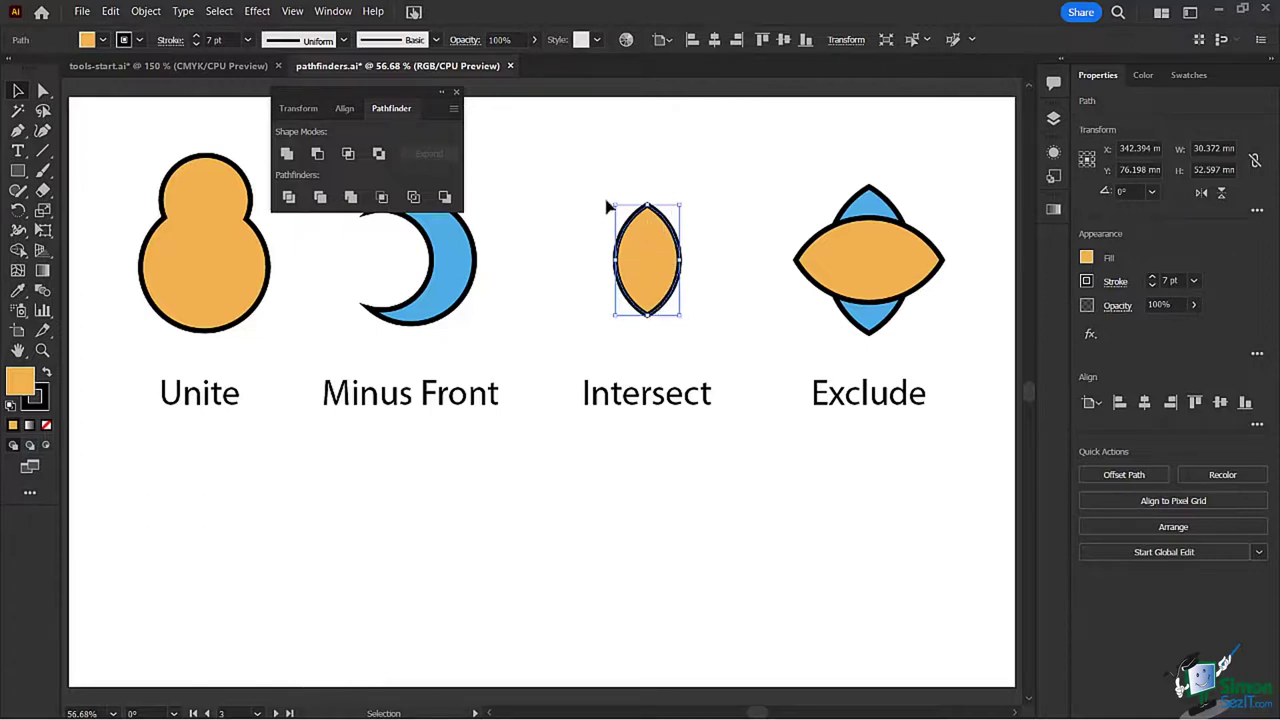
click(621, 323)
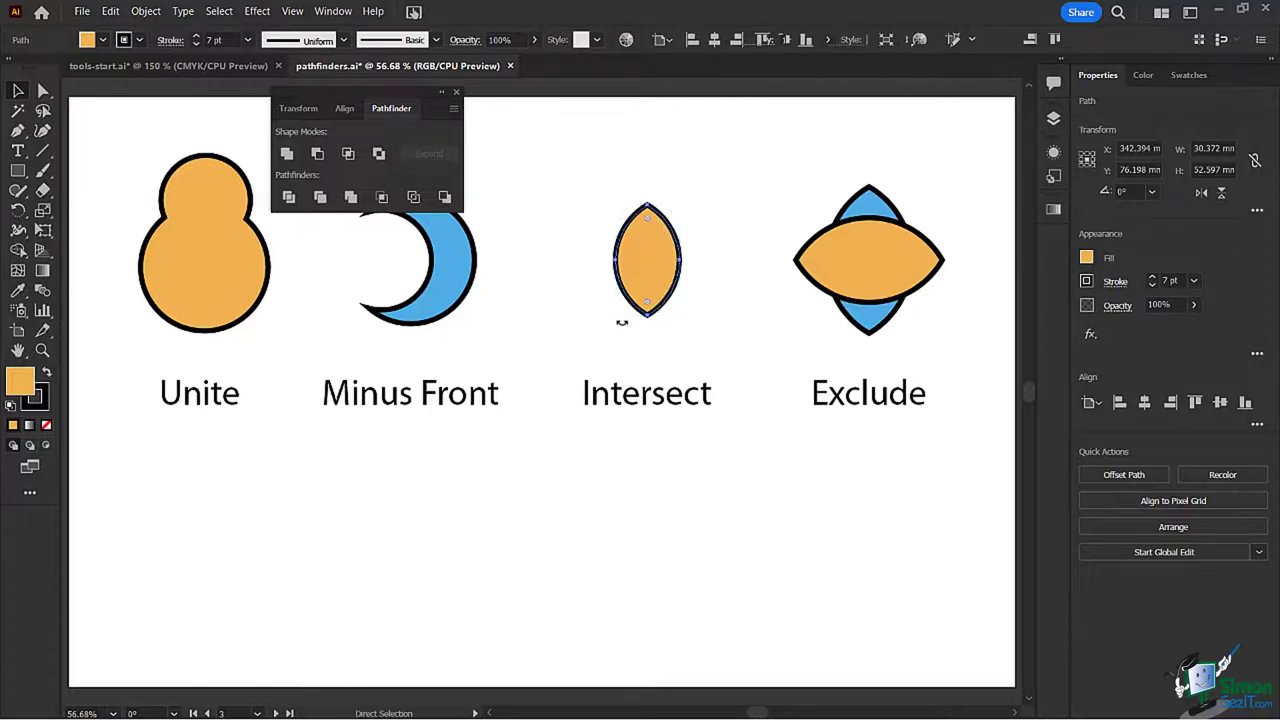
key(ctrl+z)
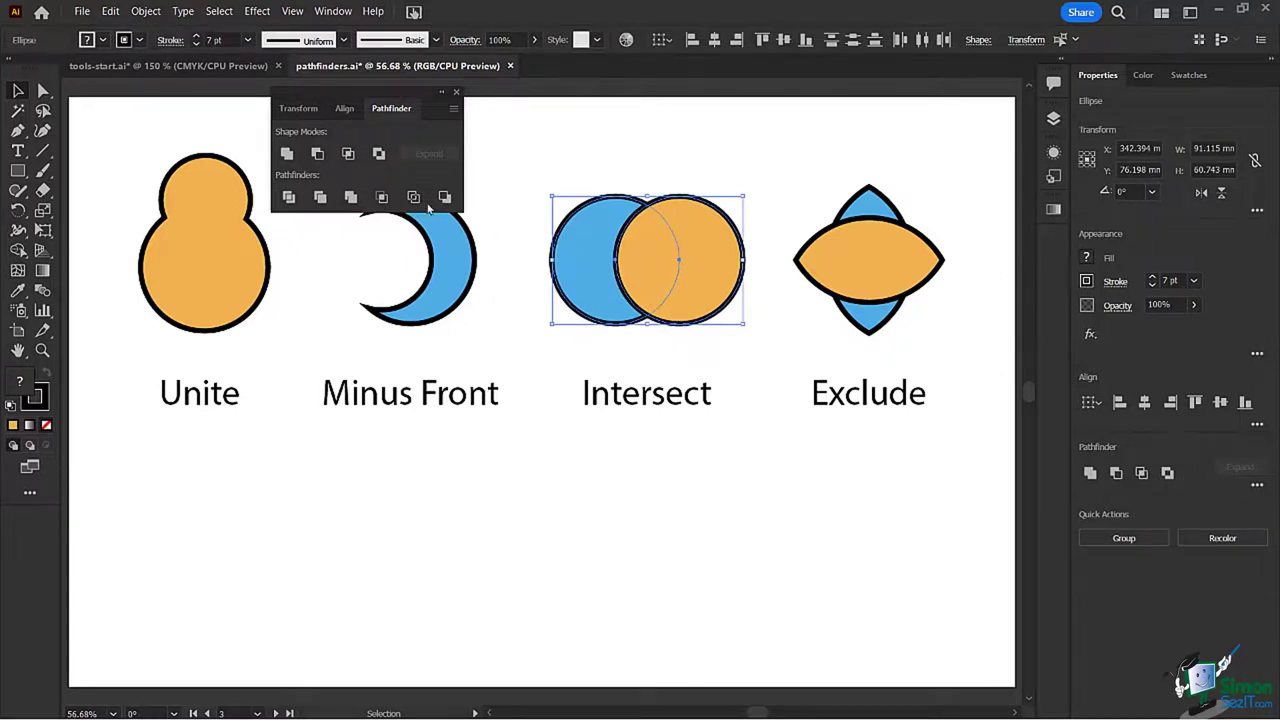
click(349, 155)
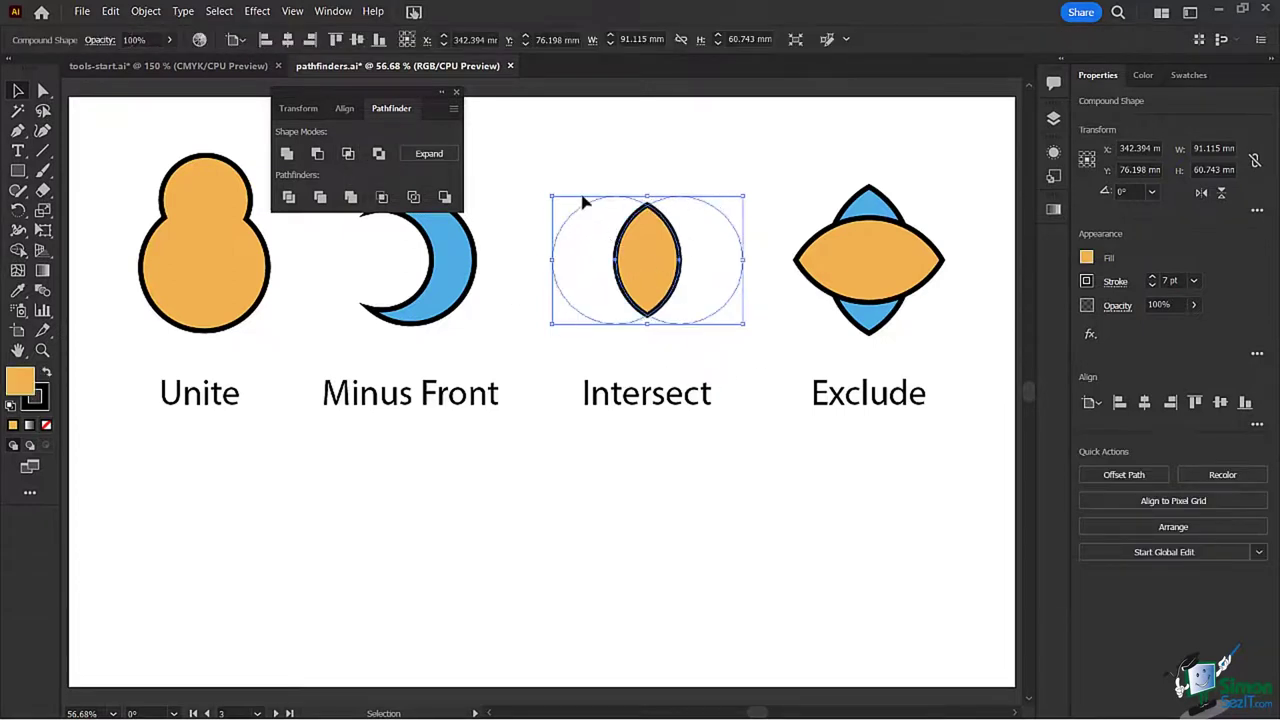
Step: Inside the Intersect shape, shift the left circle left and back, then leave isolation
key(shift+Left)
click(583, 251)
double_click(585, 251)
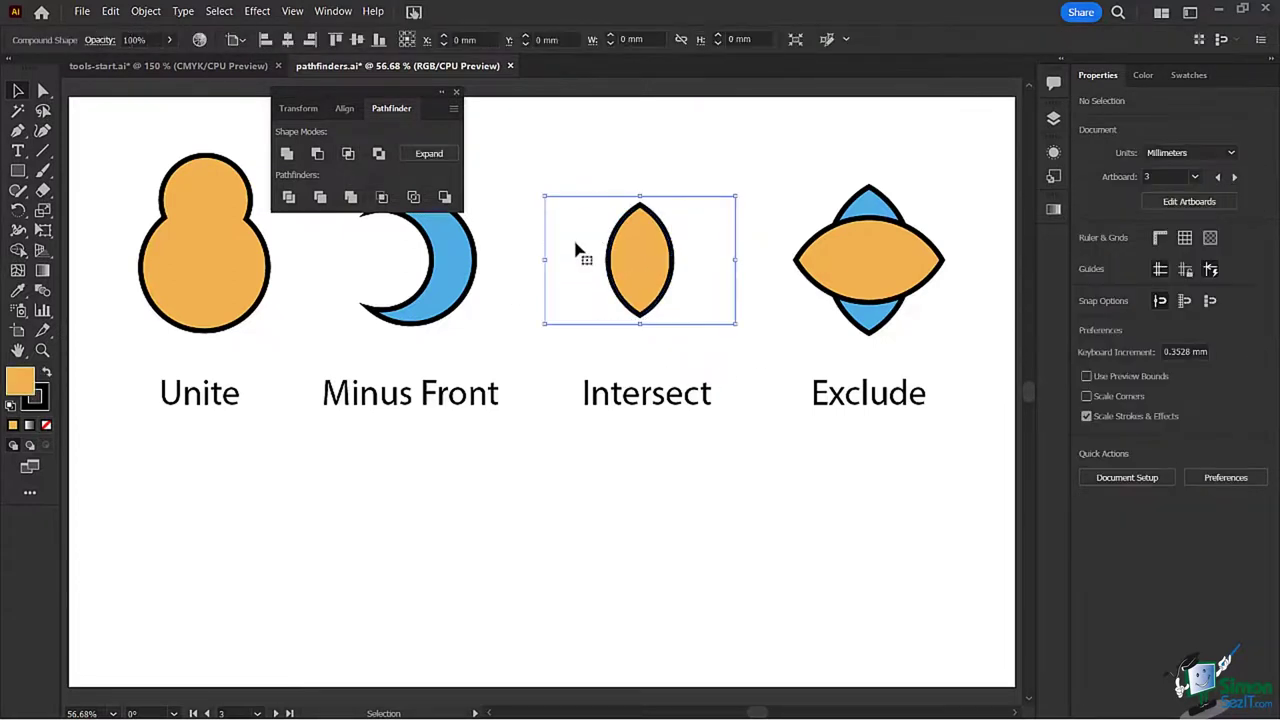
click(595, 224)
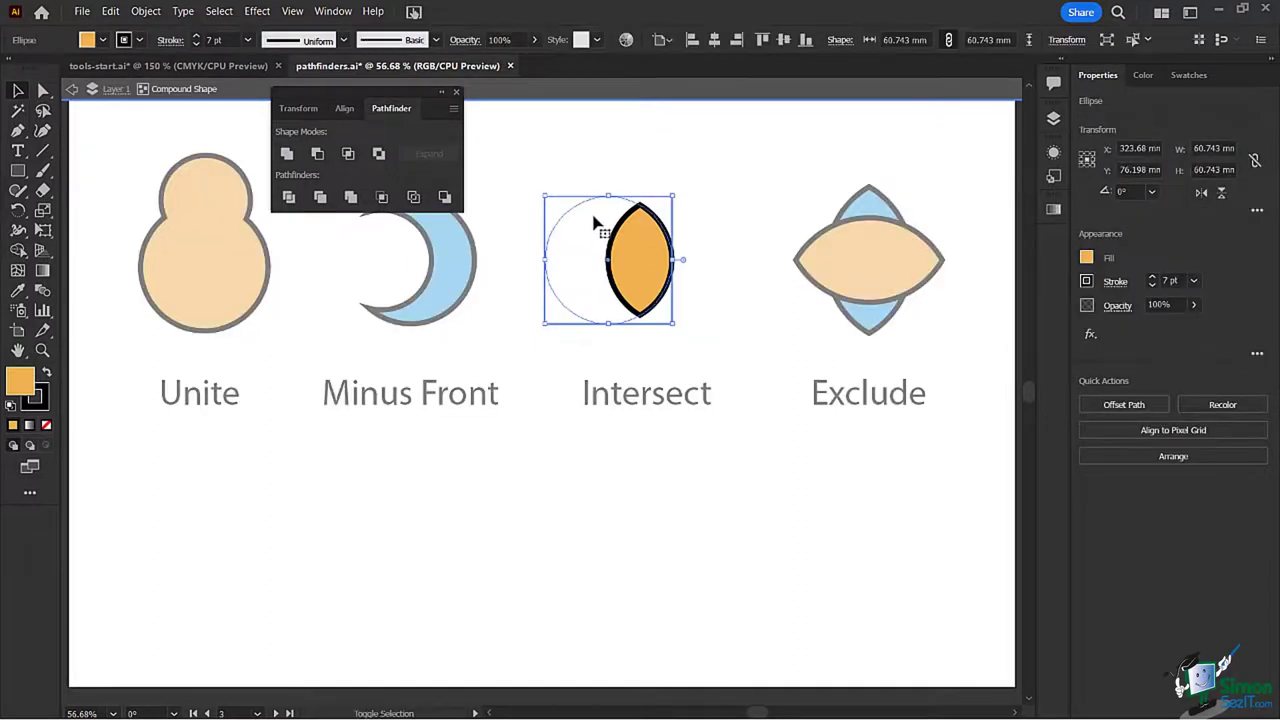
key(shift+Left)
key(shift+Left)
key(shift+Left)
key(shift+Left)
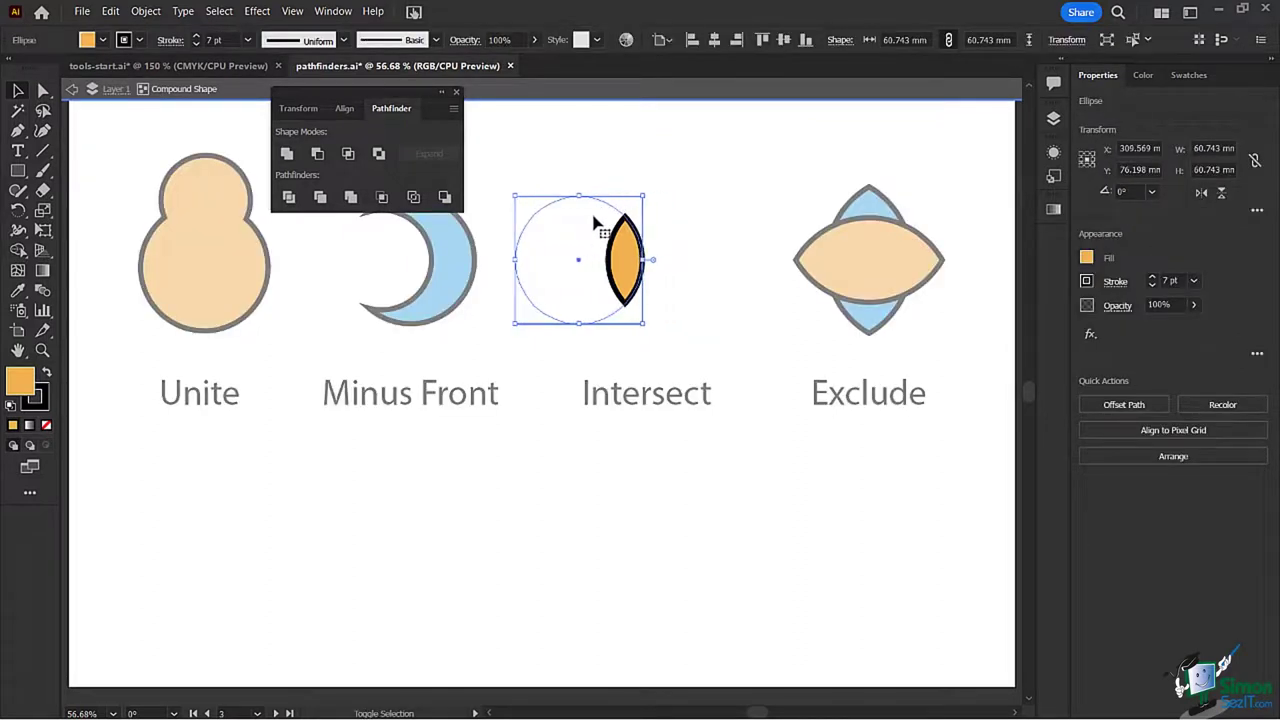
key(shift+Right)
key(shift+Right)
key(shift+Right)
key(shift+Right)
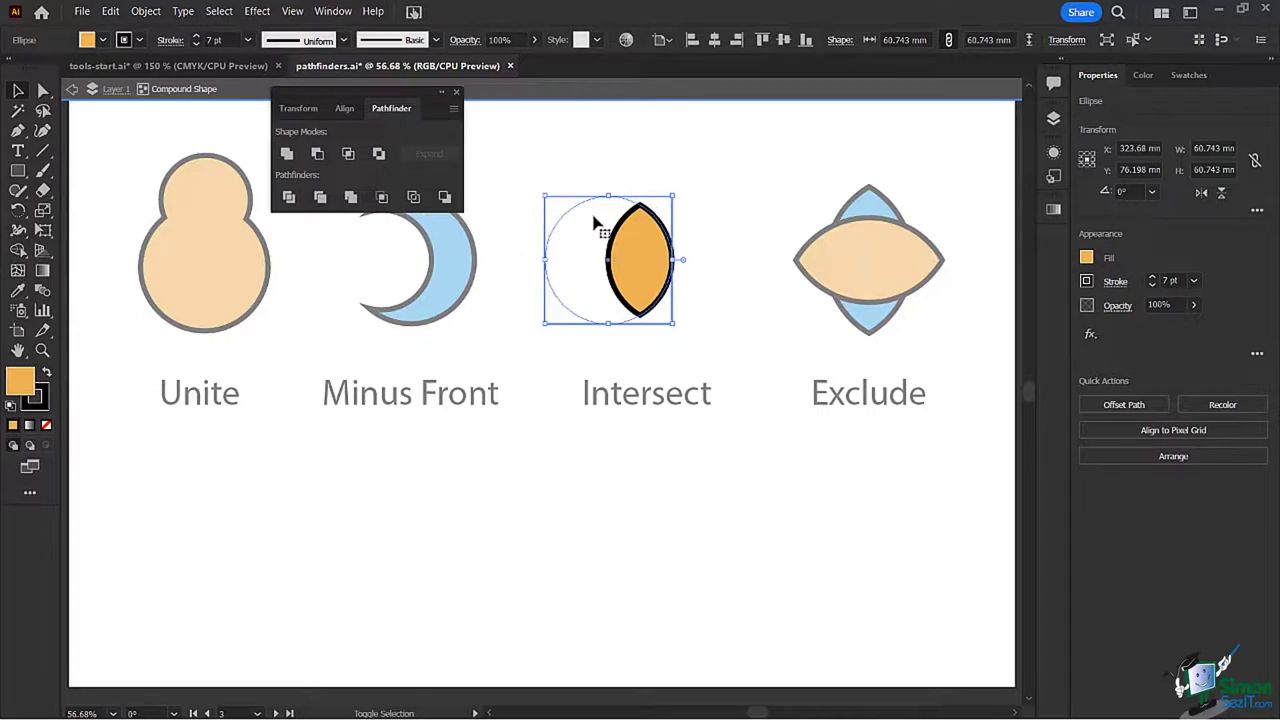
double_click(575, 162)
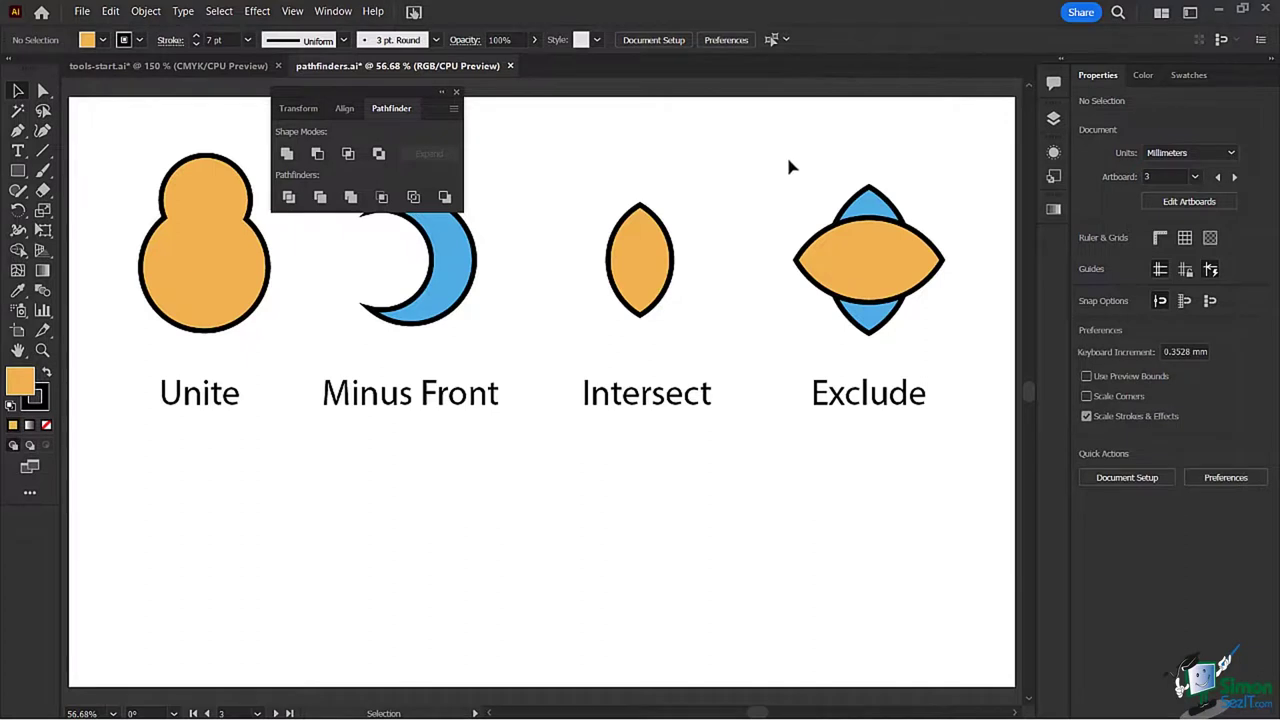
Step: Apply Exclude to the two overlapping Exclude ellipses
drag(789, 166, 958, 366)
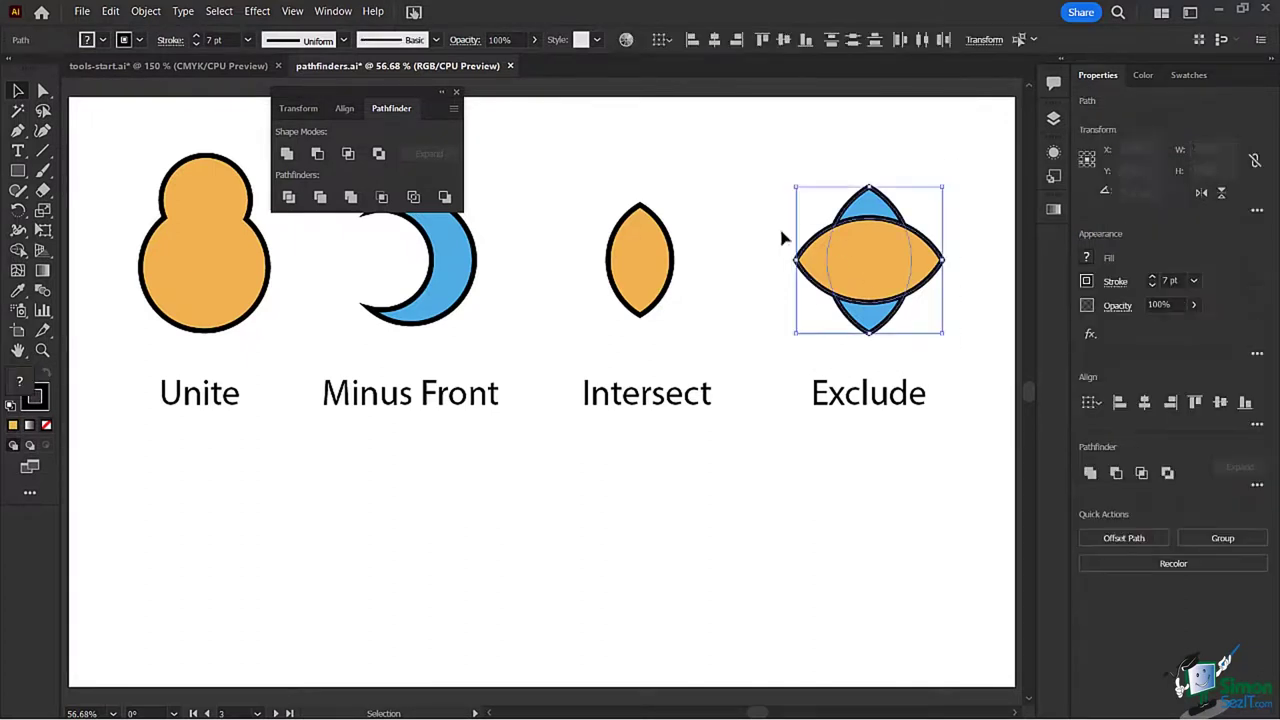
click(379, 154)
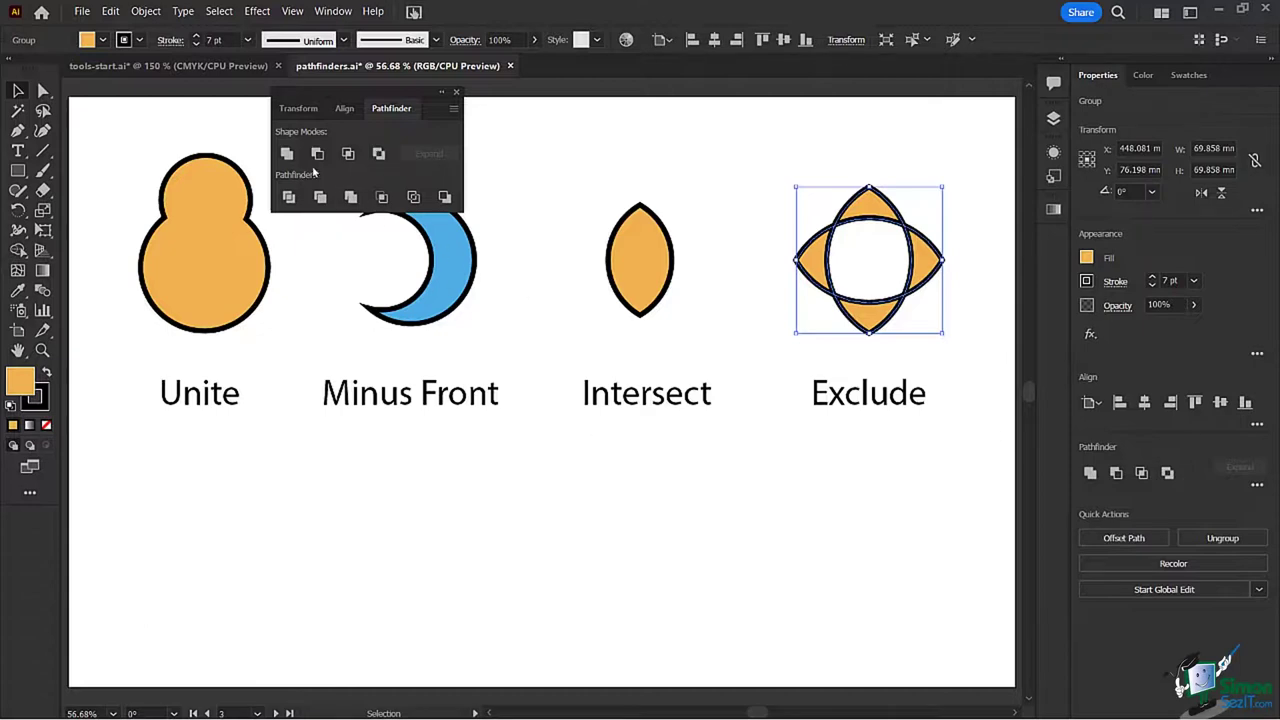
scroll(443, 396, down, 3)
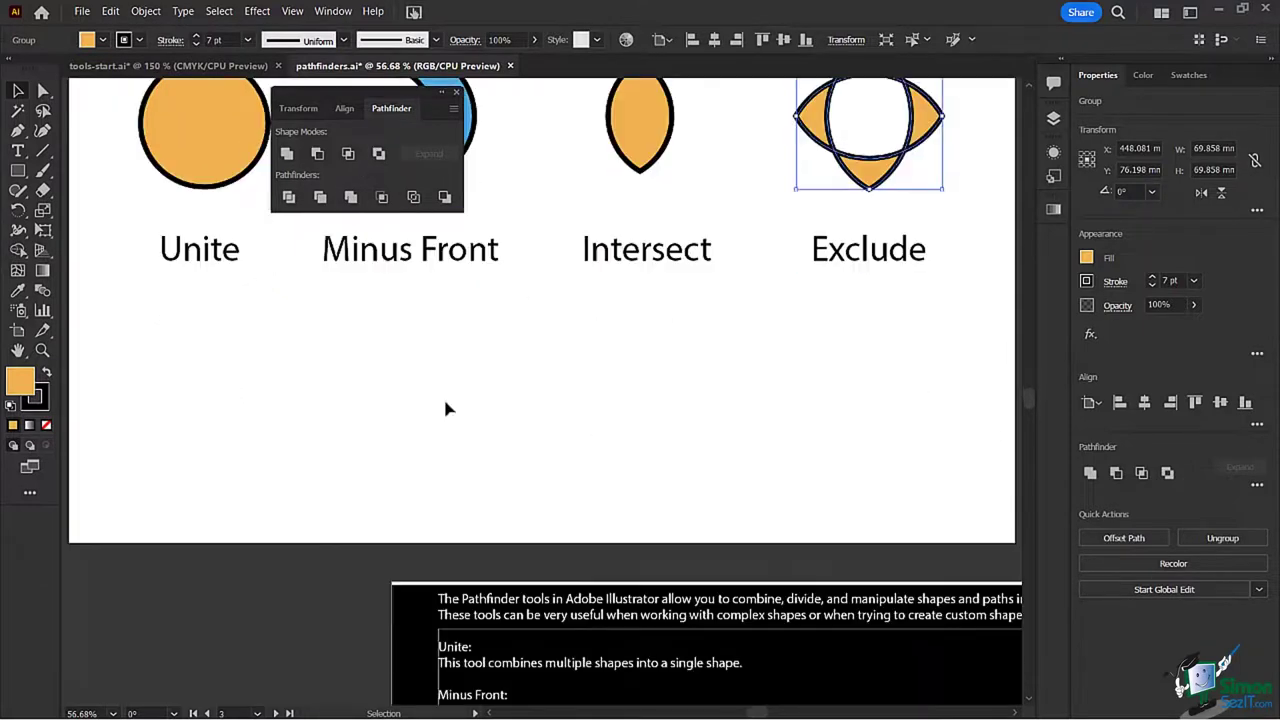
scroll(499, 560, down, 1)
scroll(501, 563, down, 5)
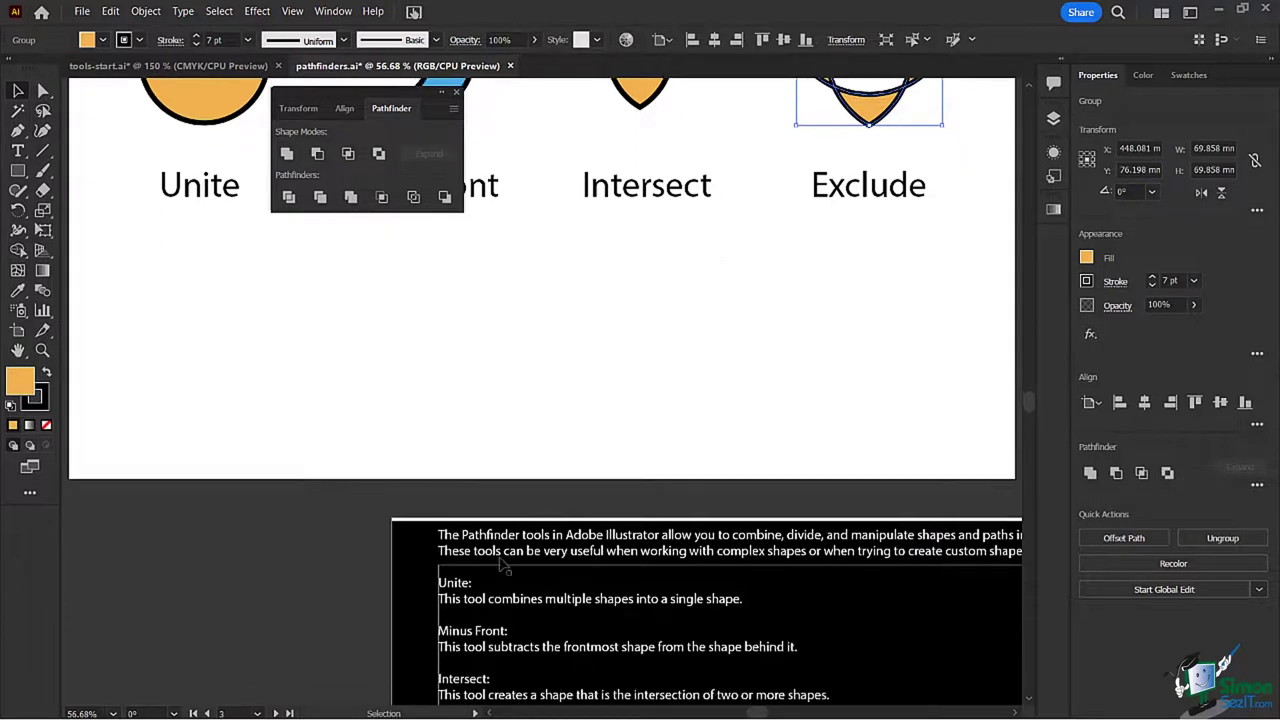
scroll(503, 565, down, 4)
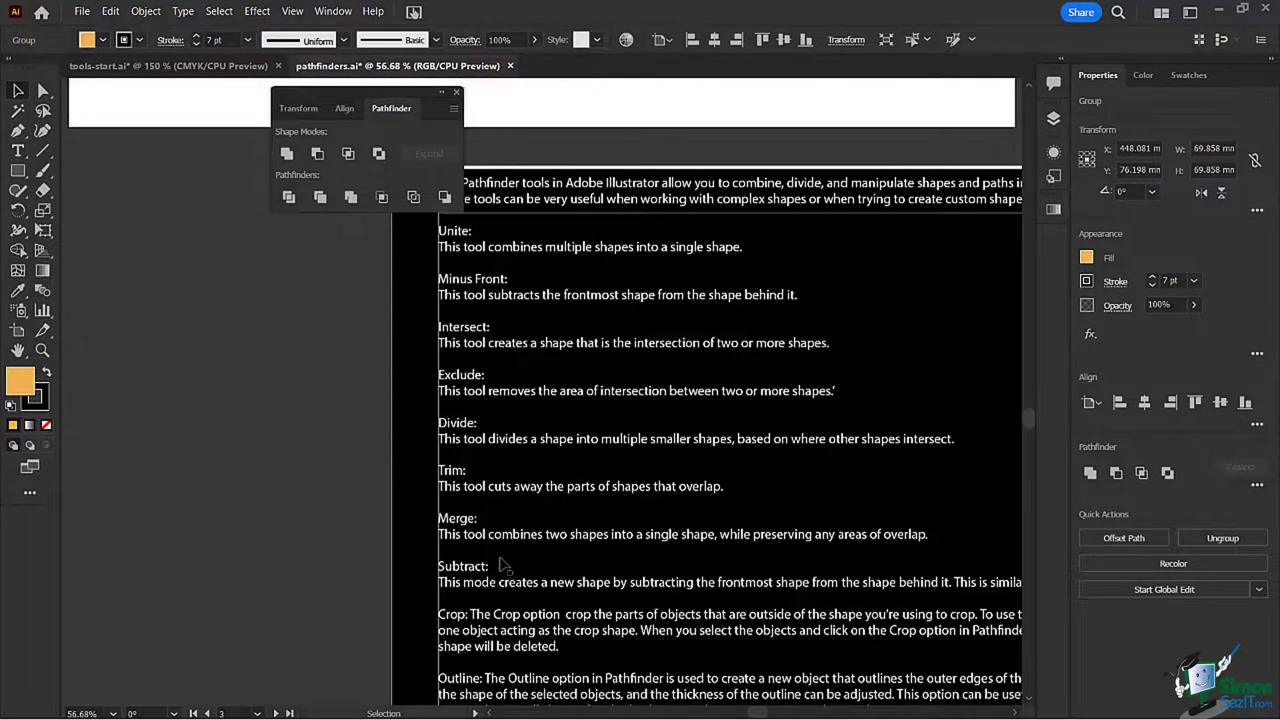
scroll(503, 565, up, 5)
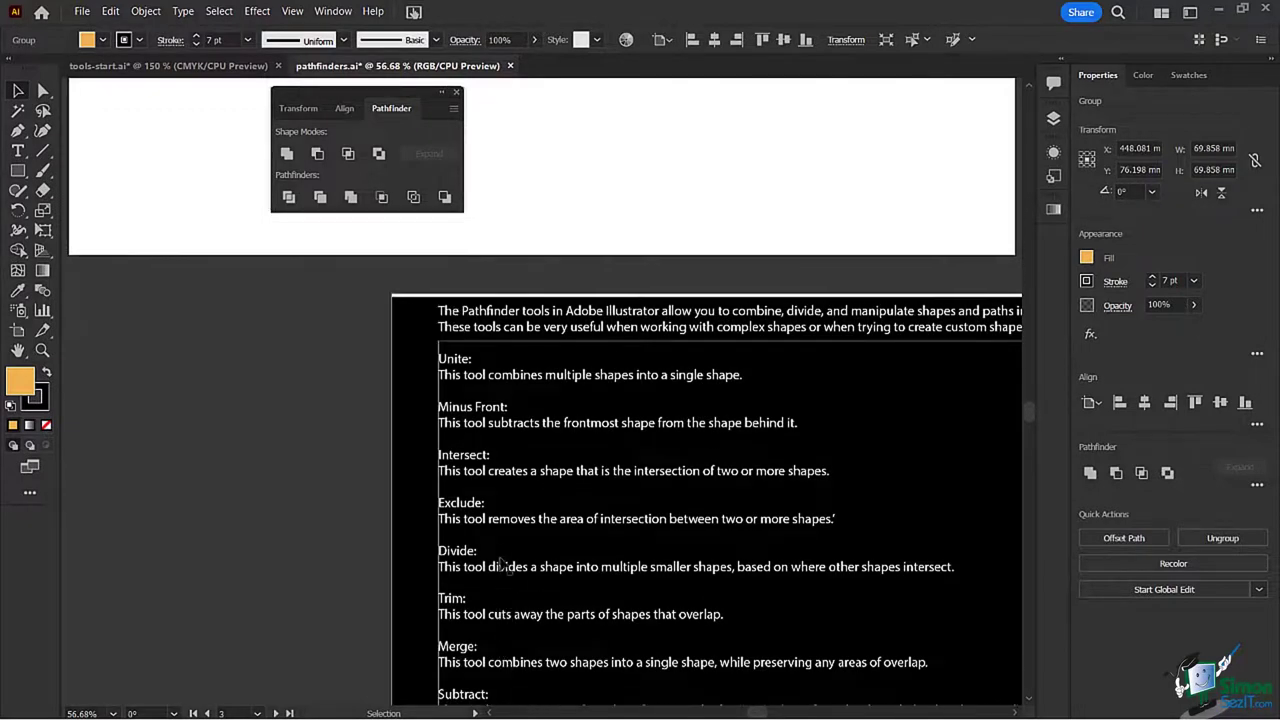
scroll(357, 341, up, 5)
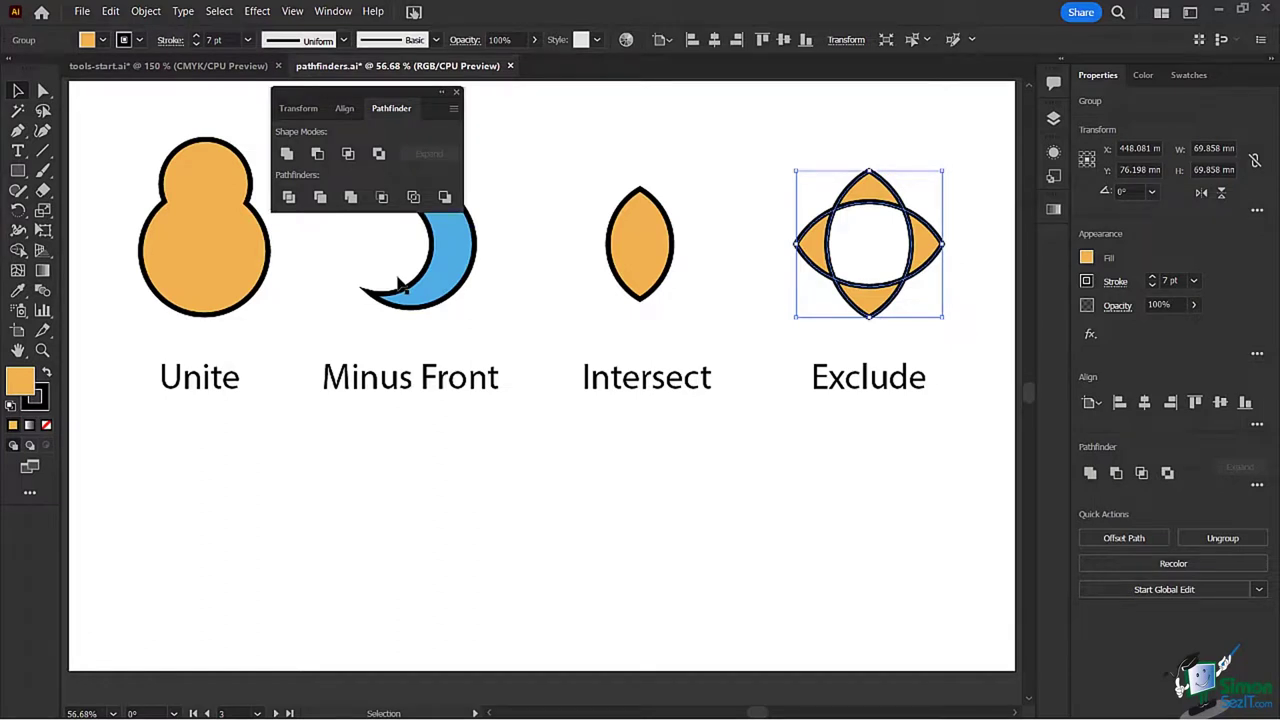
Step: Pan to the Divide, Trim and Merge examples, move the Pathfinder panel aside, and select the Divide circles
key(space)
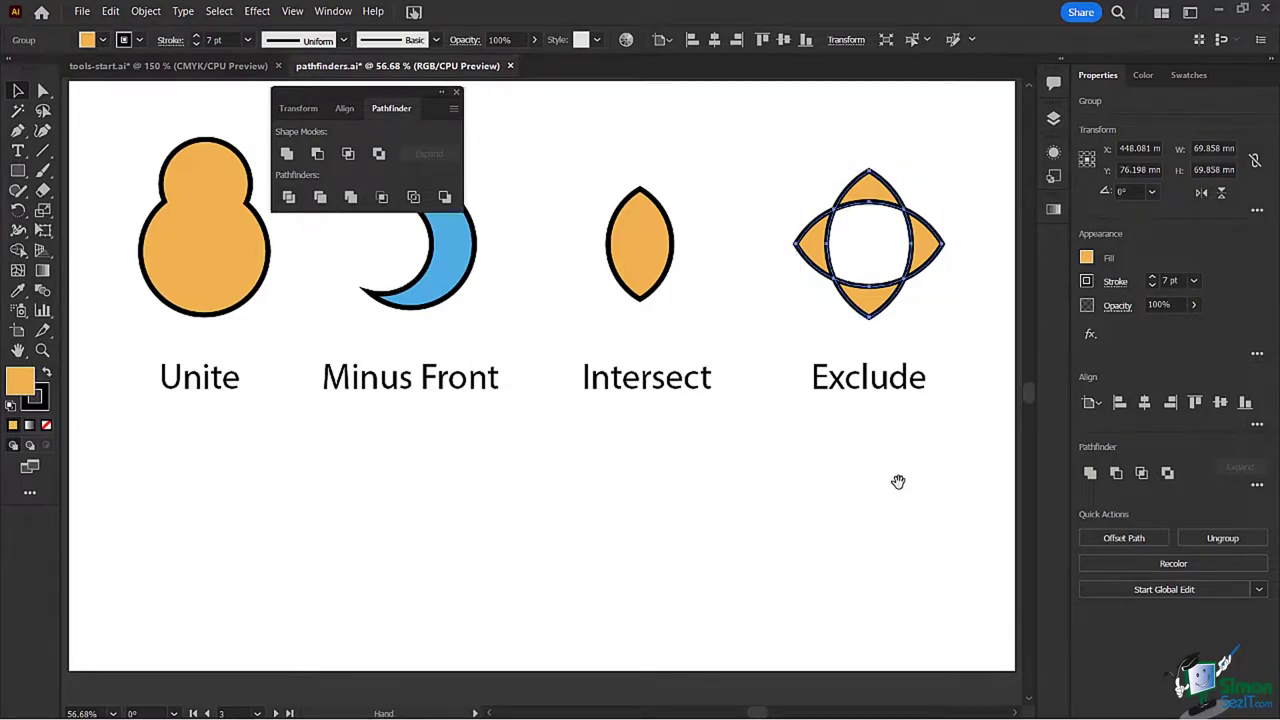
drag(897, 480, 218, 445)
drag(763, 309, 511, 320)
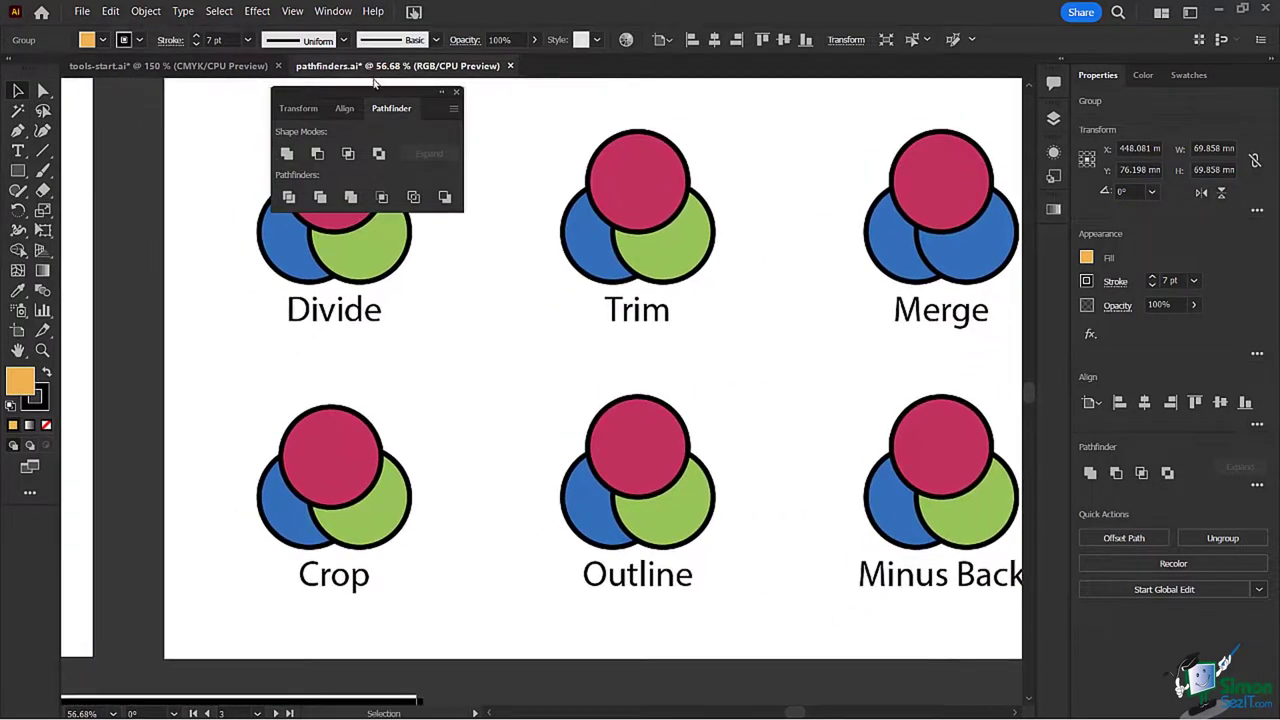
drag(380, 92, 746, 96)
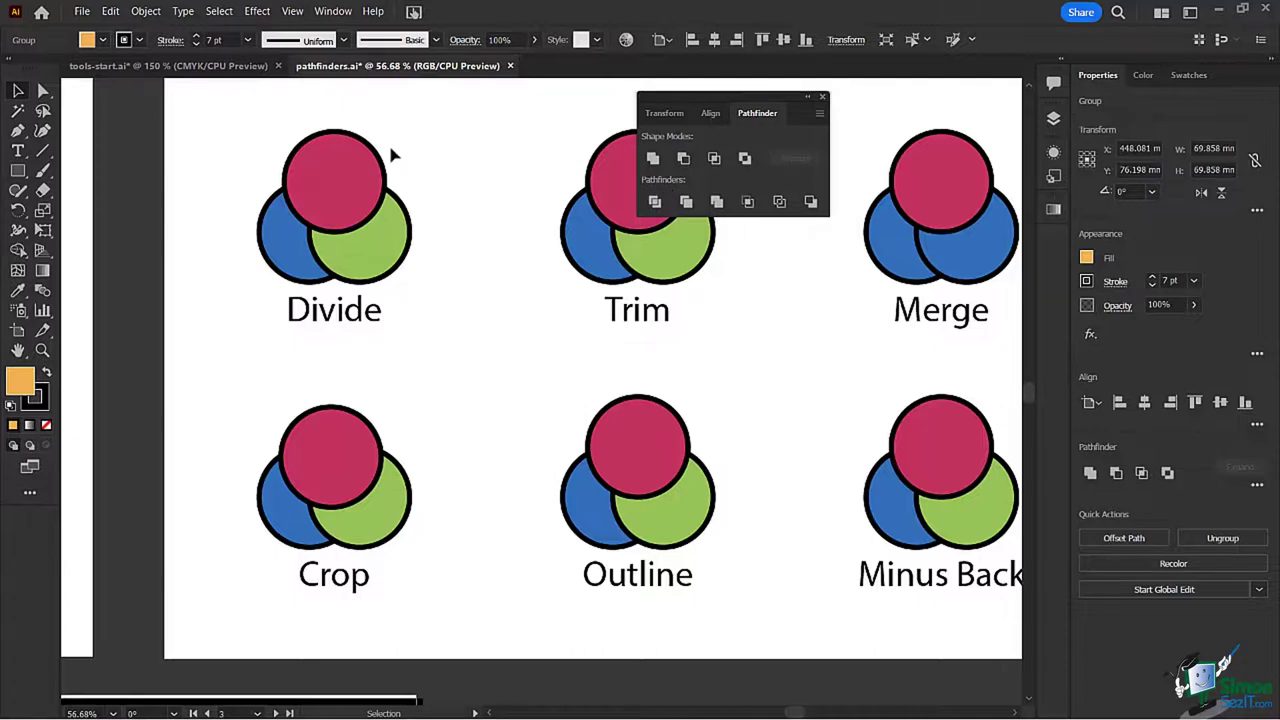
drag(250, 119, 441, 280)
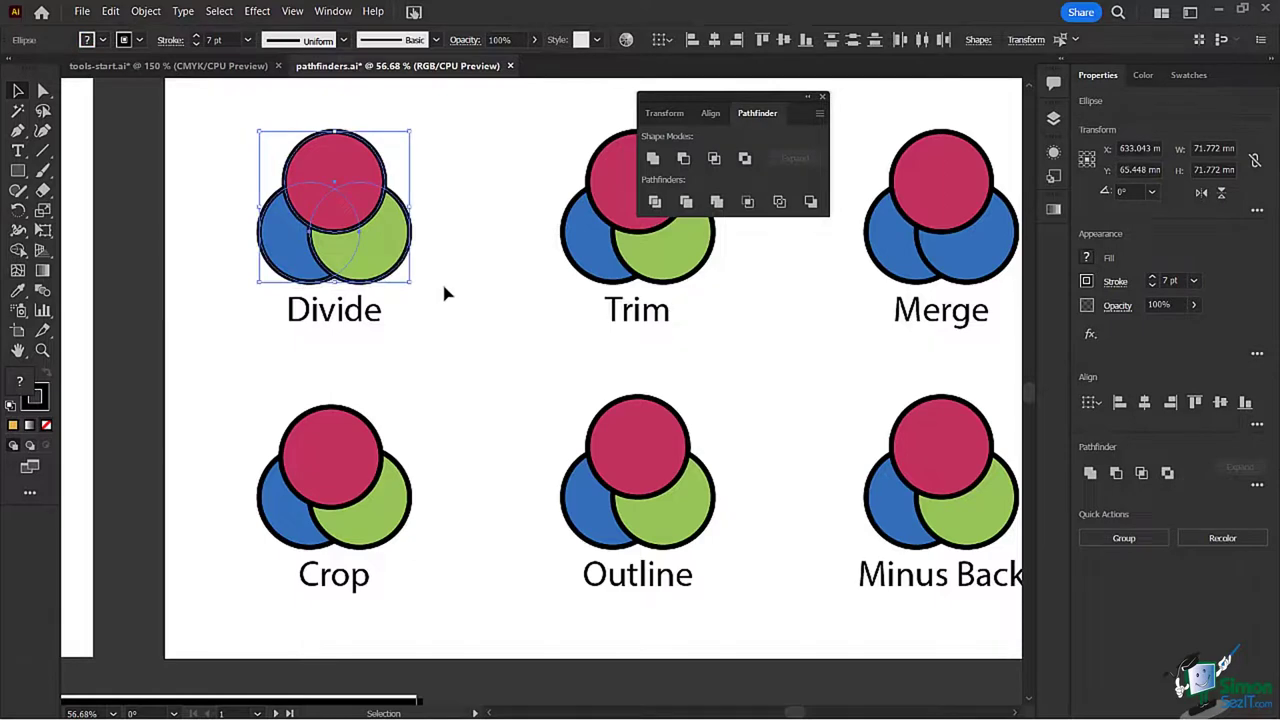
click(655, 202)
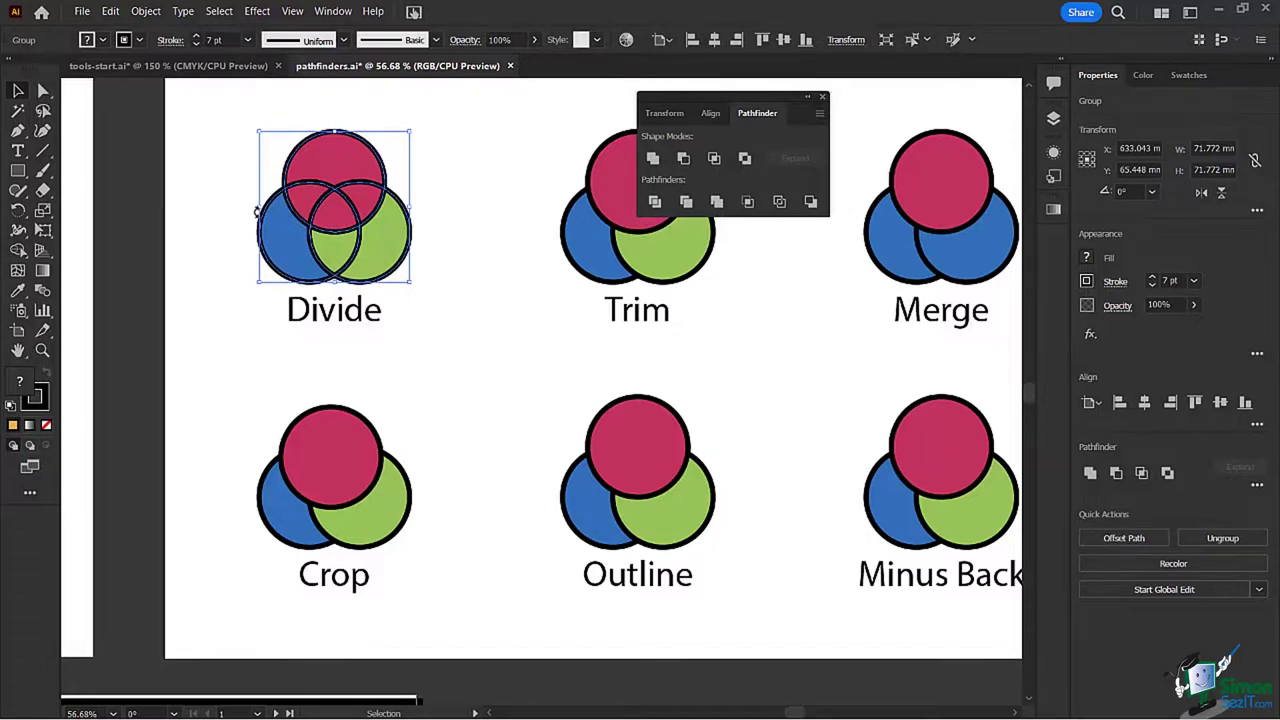
click(456, 152)
double_click(322, 168)
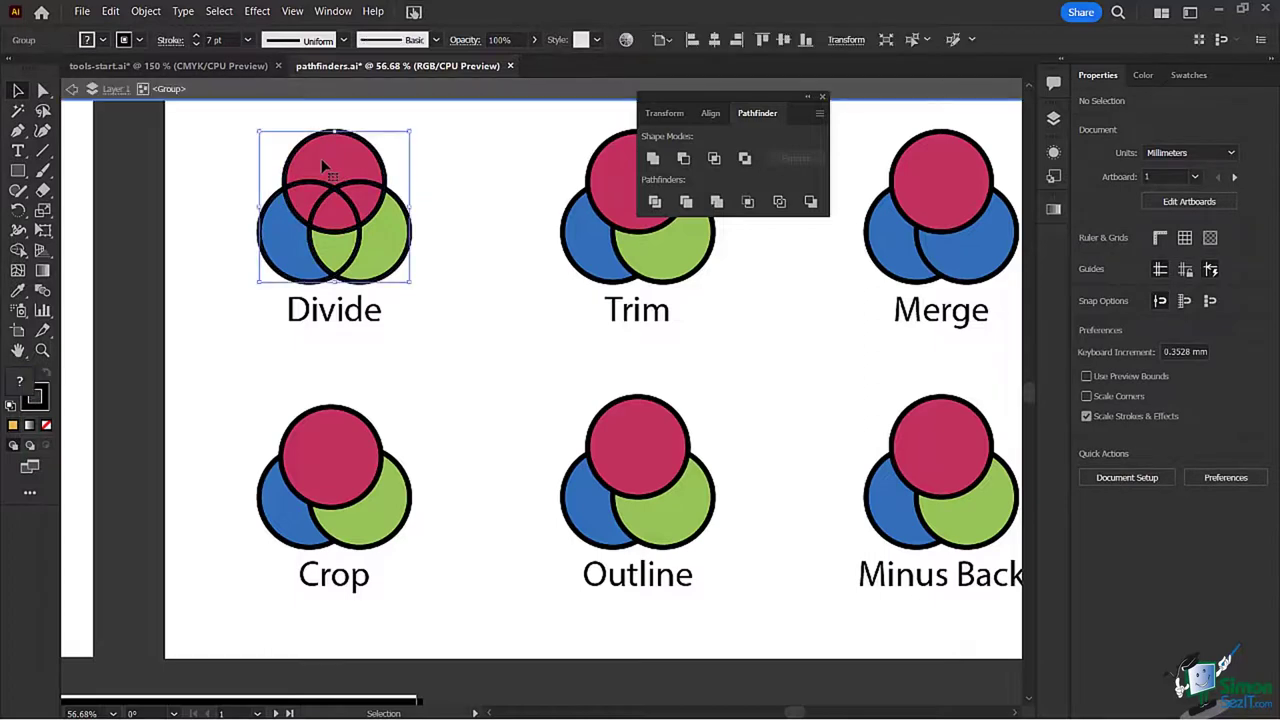
click(322, 167)
drag(321, 158, 327, 135)
double_click(316, 203)
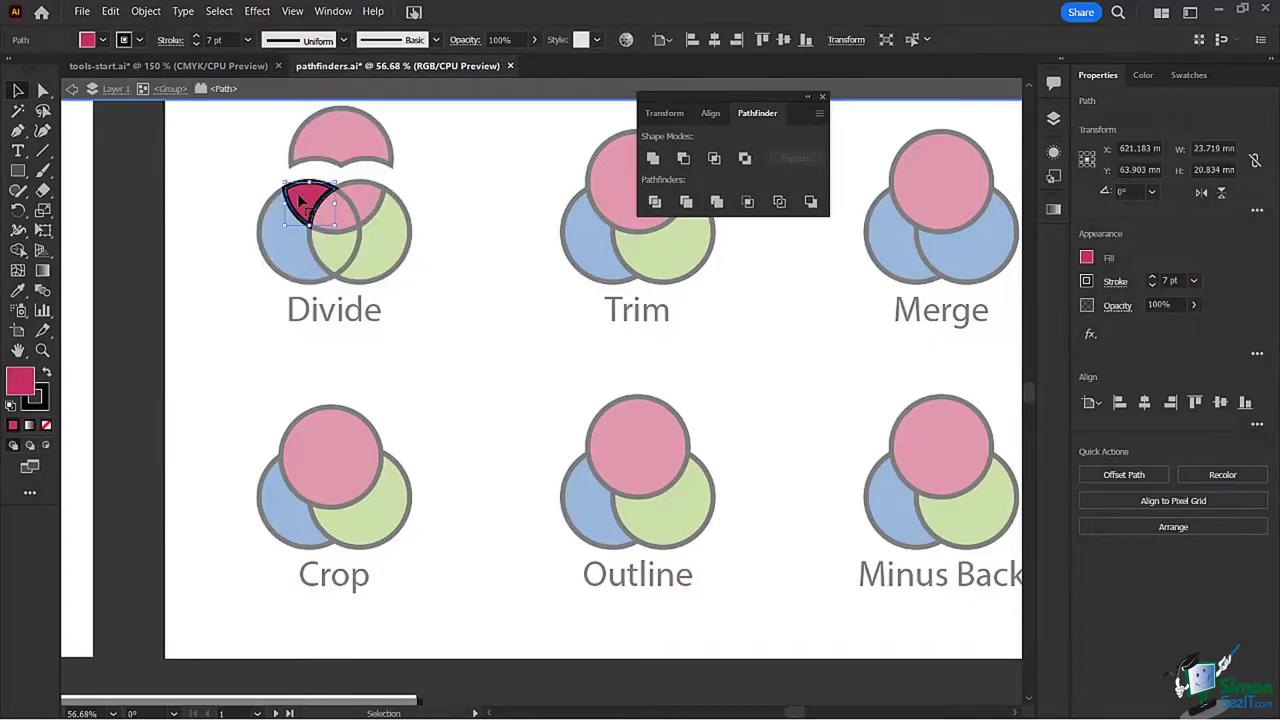
drag(316, 203, 258, 153)
key(Escape)
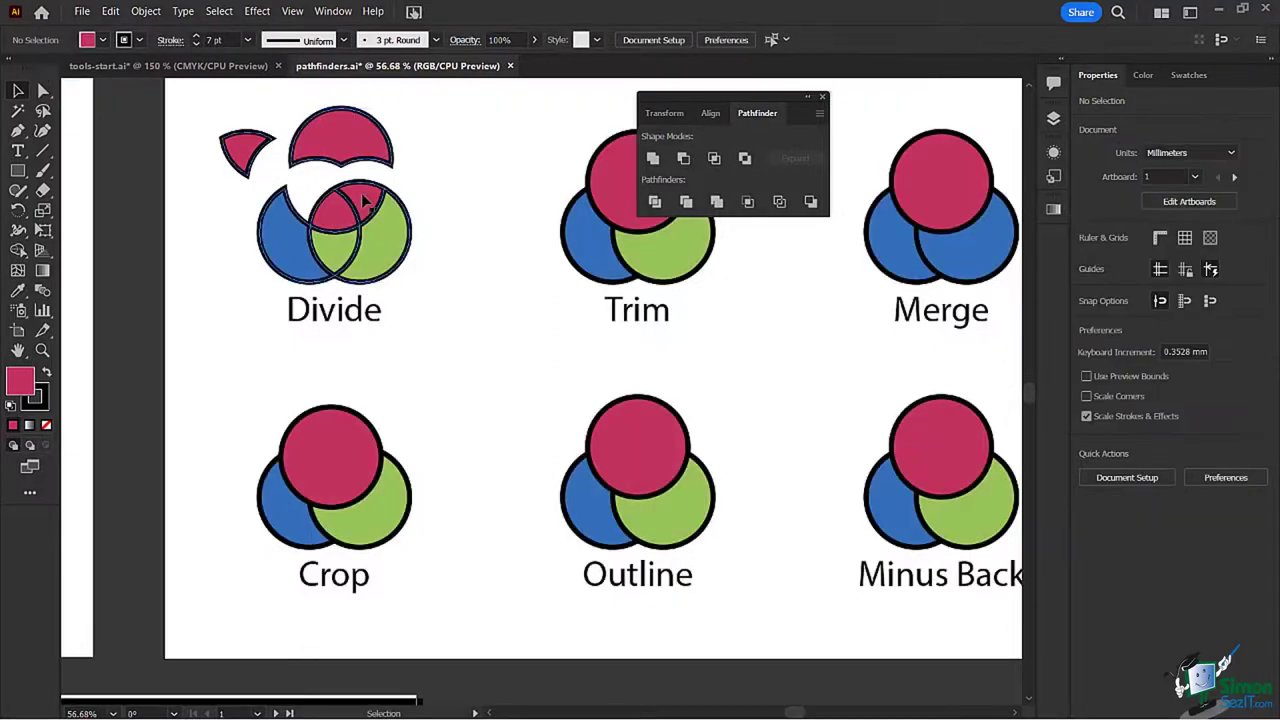
click(365, 201)
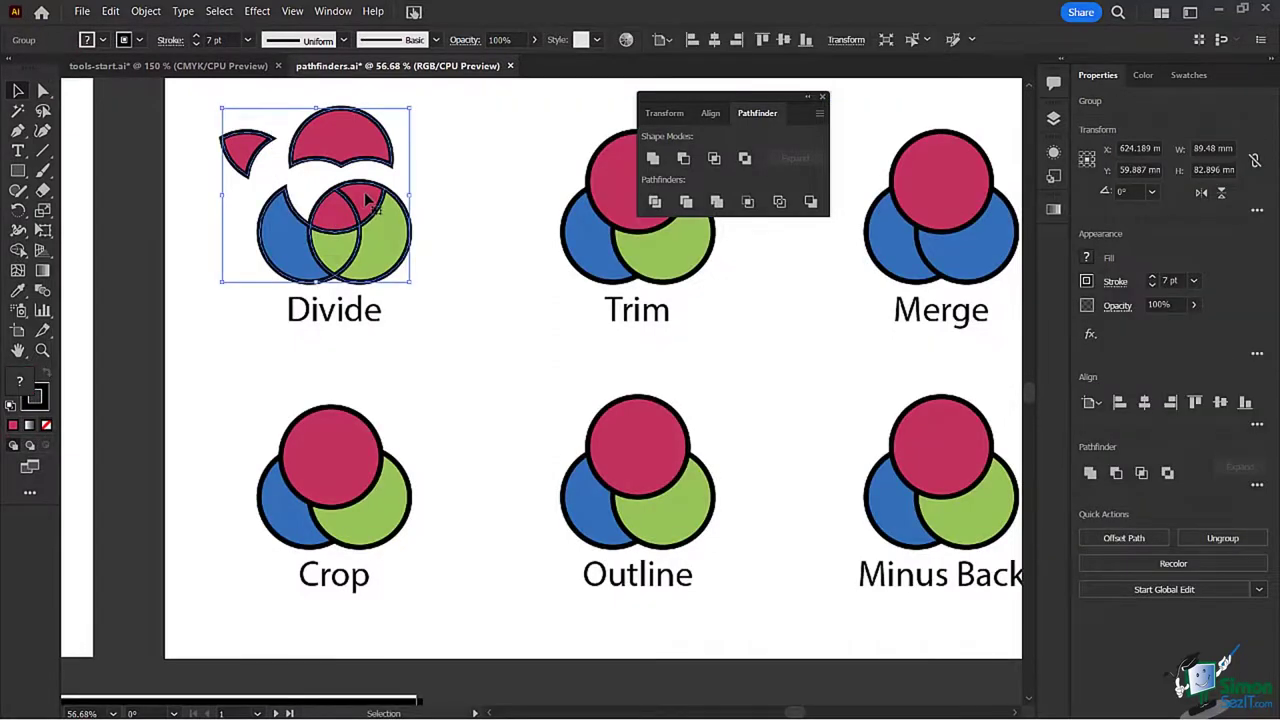
double_click(365, 201)
drag(370, 202, 448, 168)
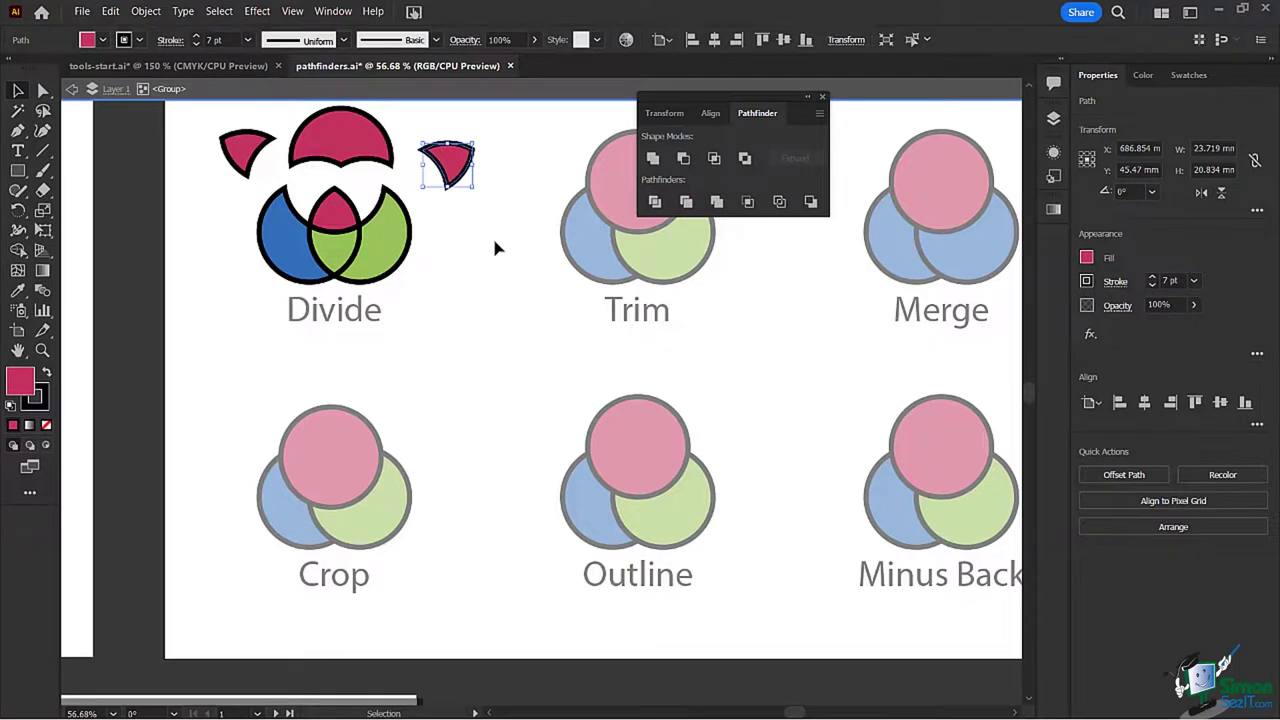
key(ctrl+z)
key(ctrl+z)
key(ctrl+z)
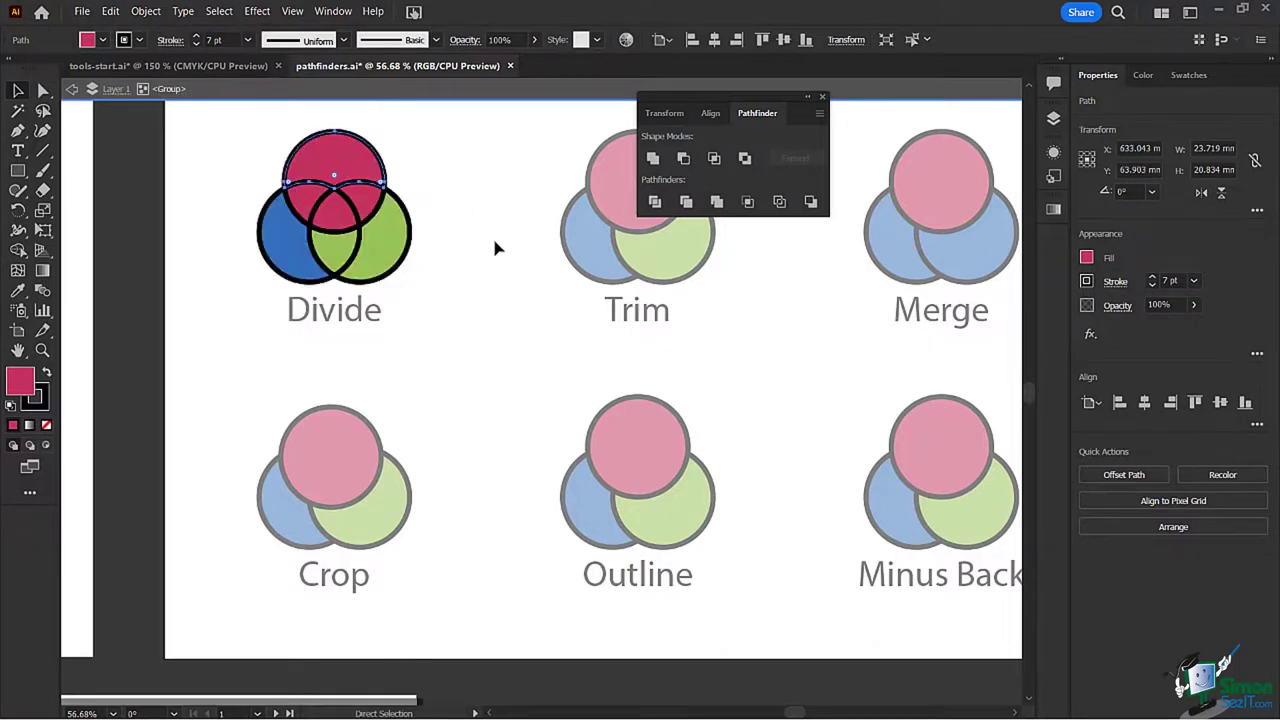
key(Escape)
click(484, 225)
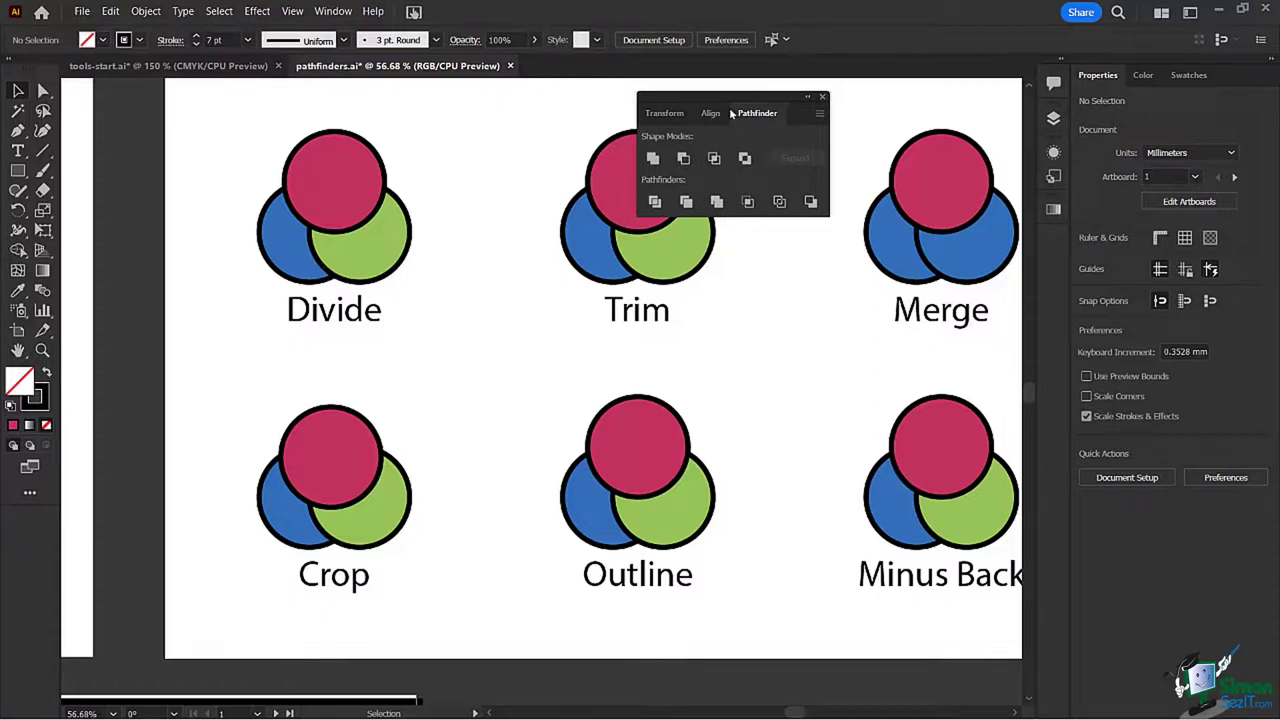
drag(707, 96, 387, 79)
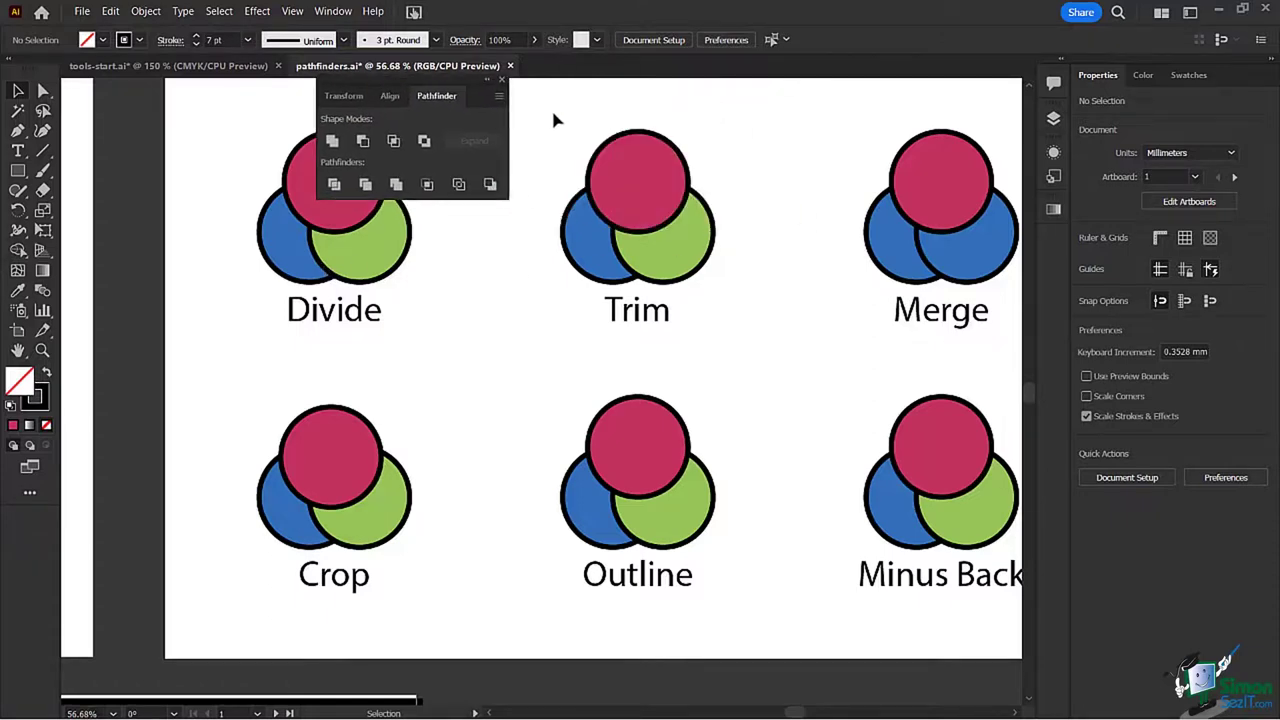
drag(553, 113, 749, 296)
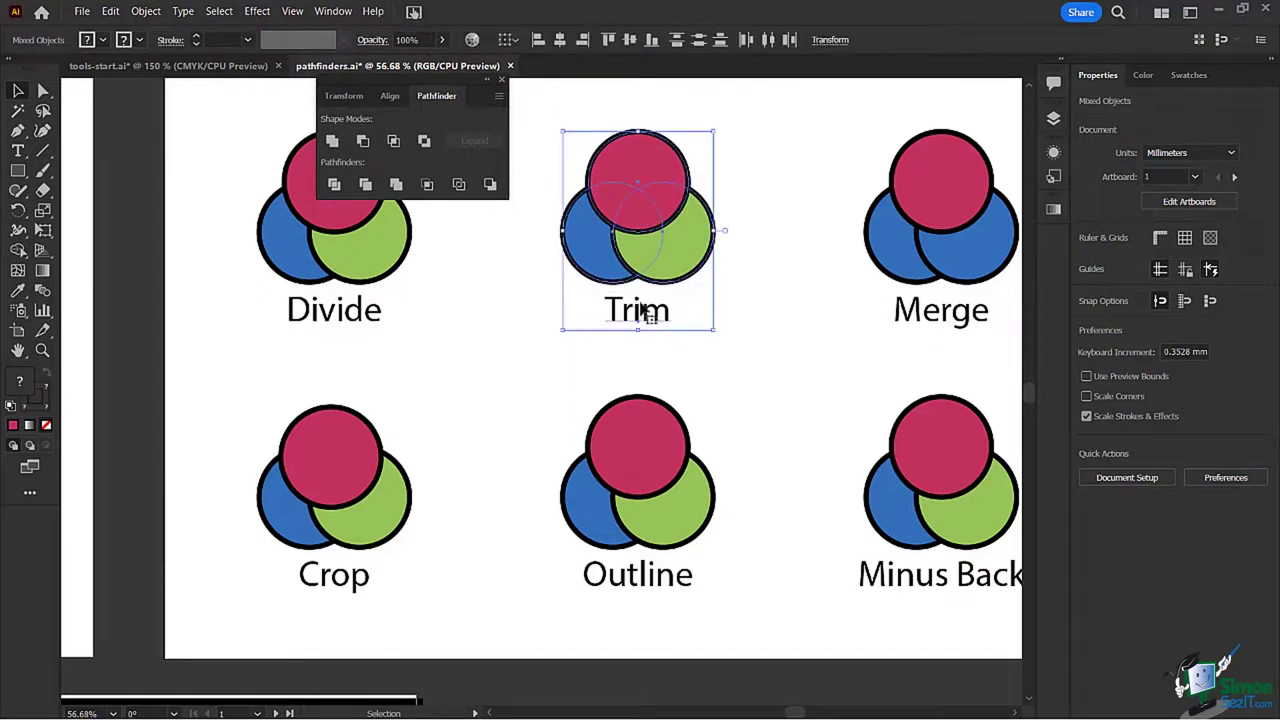
click(365, 184)
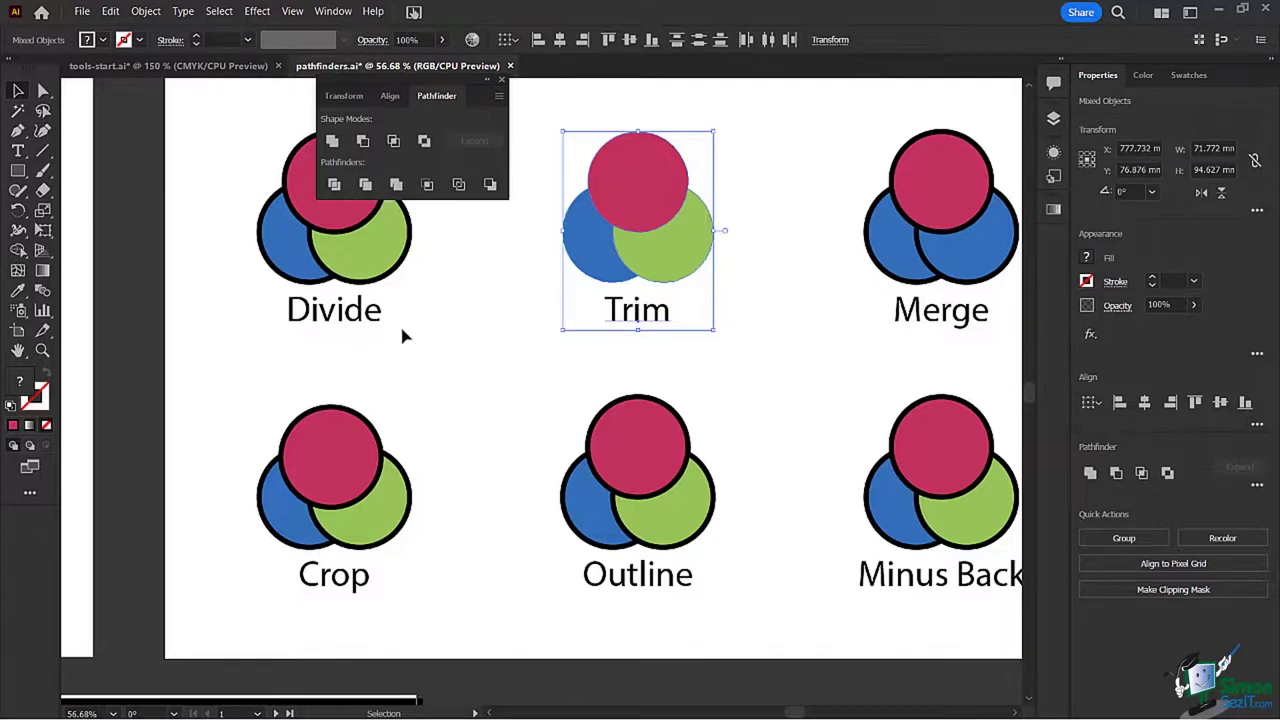
scroll(401, 332, down, 5)
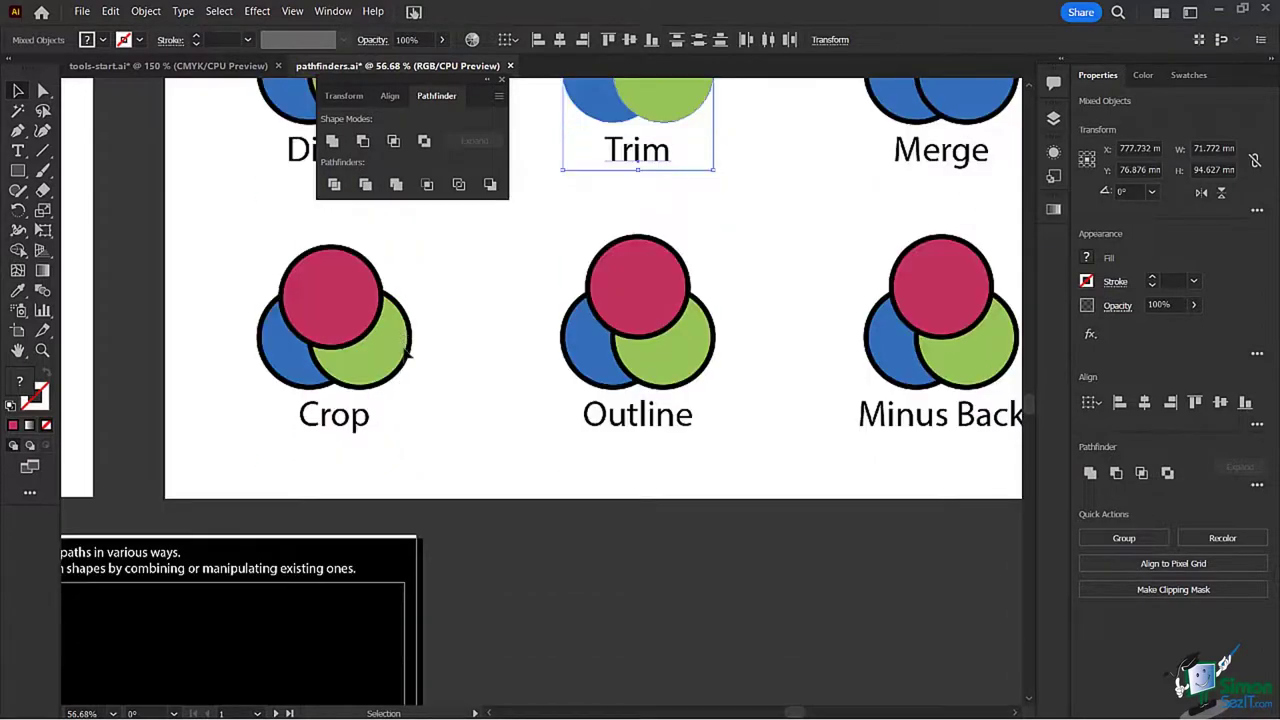
drag(243, 528, 963, 187)
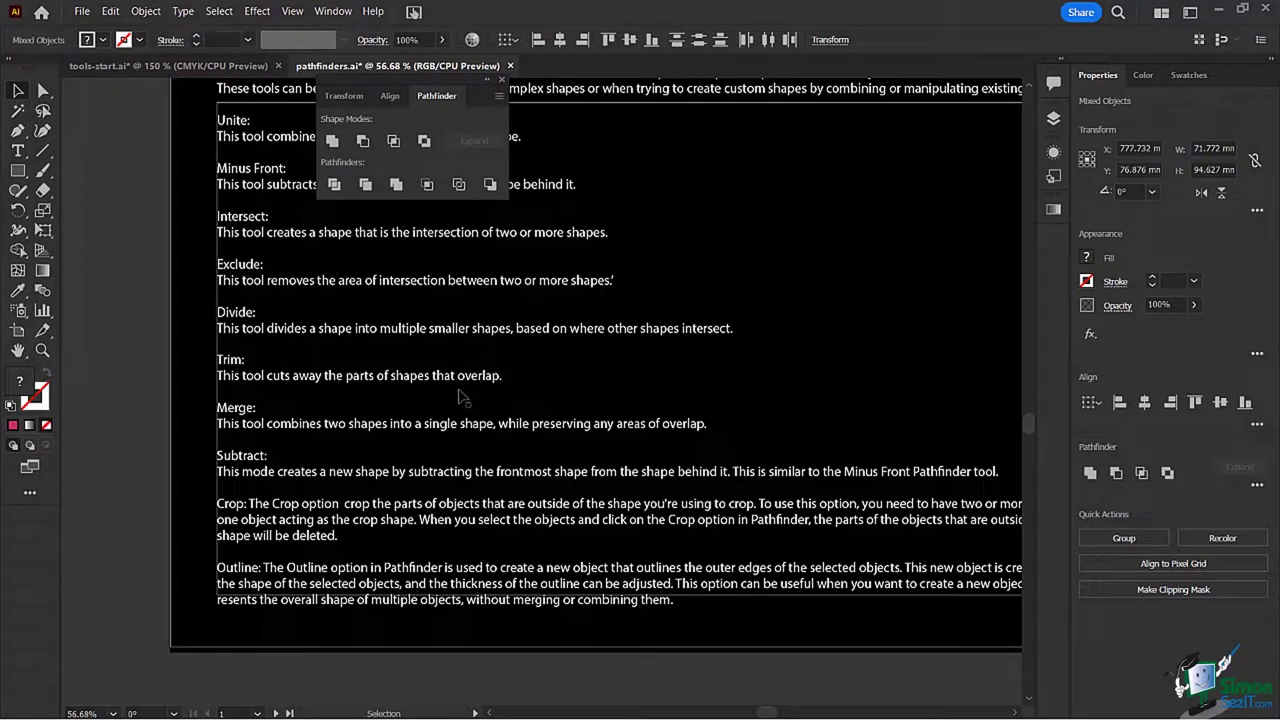
scroll(567, 318, up, 5)
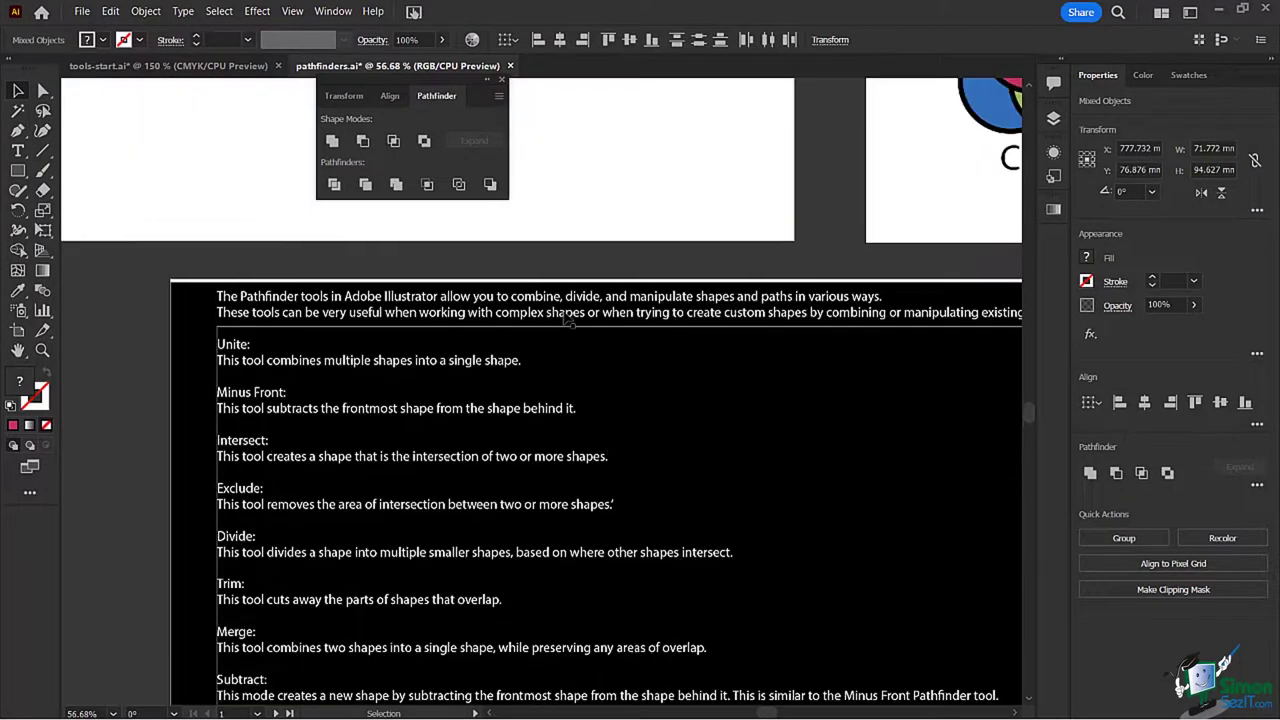
Step: Pull the Trim group's red circle and blue and green crescents apart, then undo to reassemble them
drag(834, 263, 475, 395)
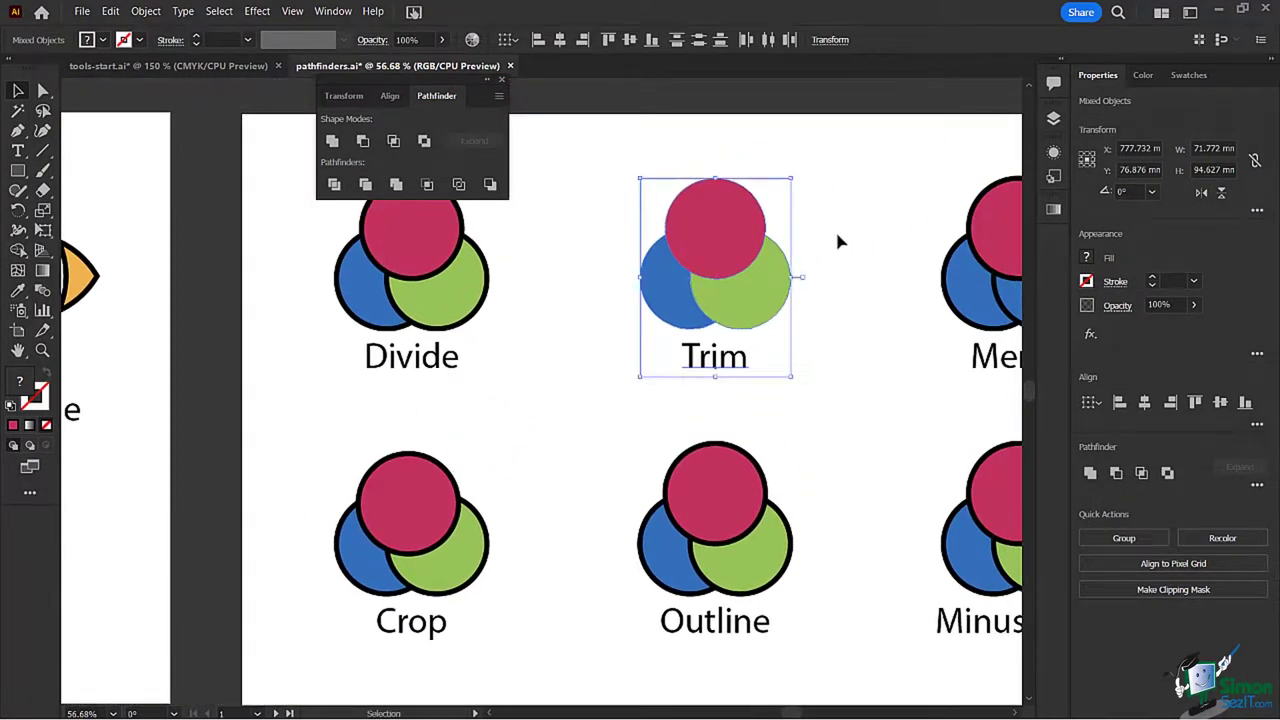
double_click(722, 212)
drag(728, 205, 733, 164)
drag(750, 313, 832, 345)
drag(690, 320, 614, 323)
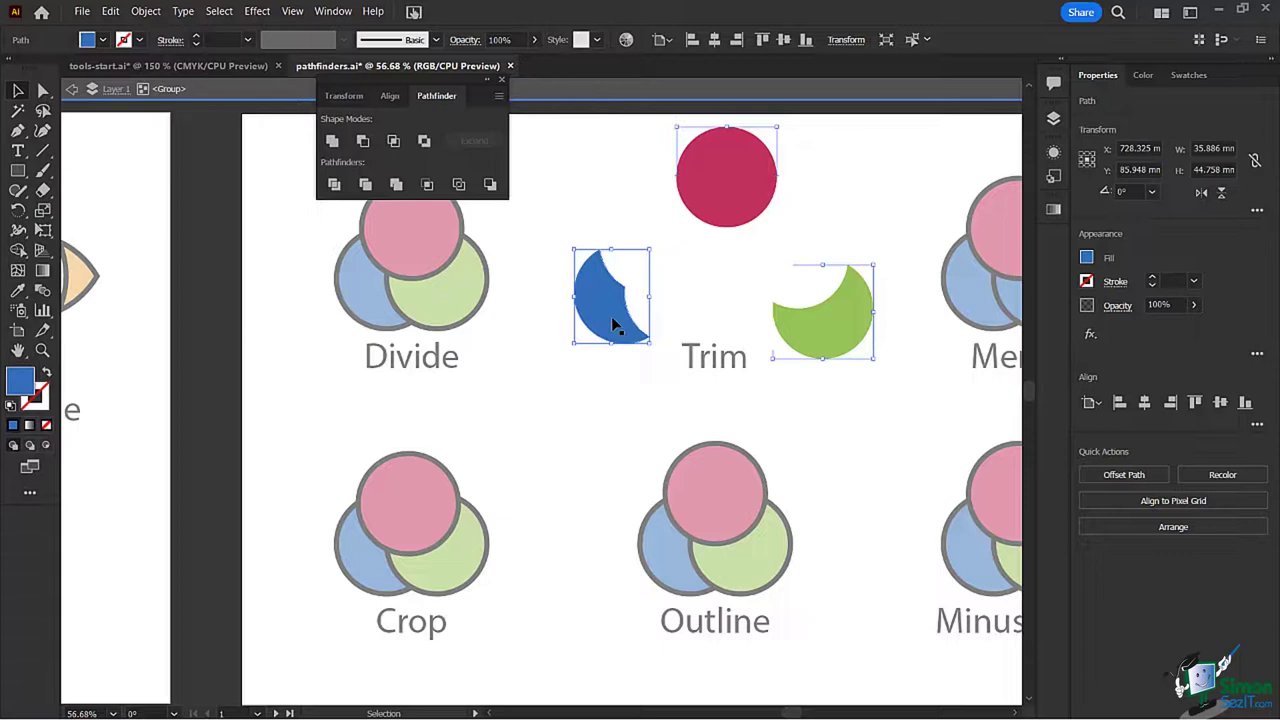
key(ctrl+z)
key(ctrl+z)
key(ctrl+z)
key(ctrl+z)
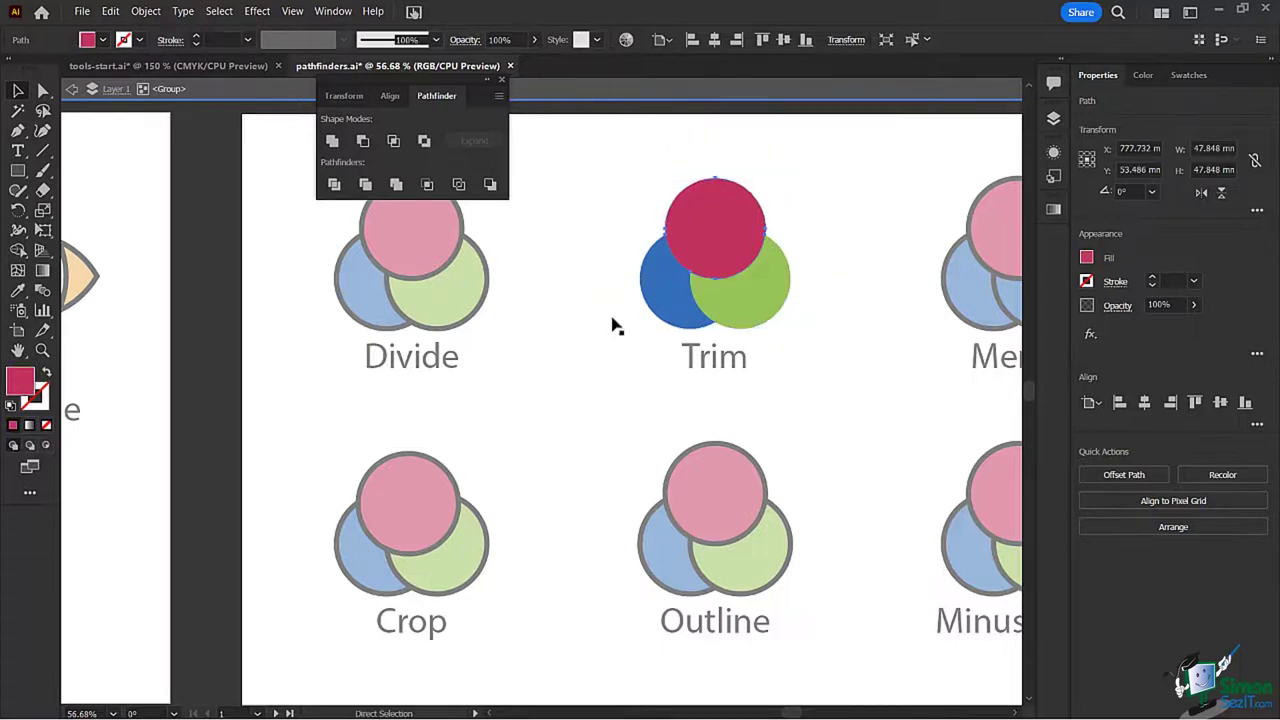
key(ctrl+z)
key(v)
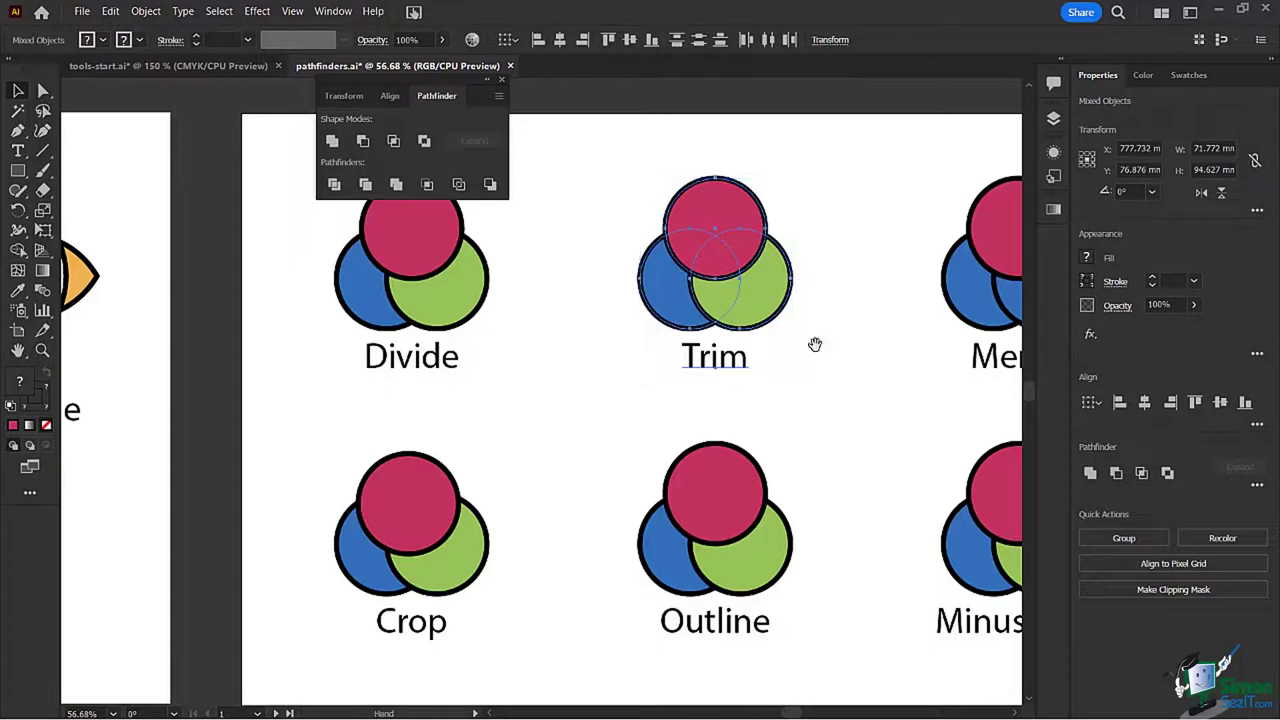
Step: Select the three Merge example circles and apply Pathfinder Merge
drag(814, 346, 466, 361)
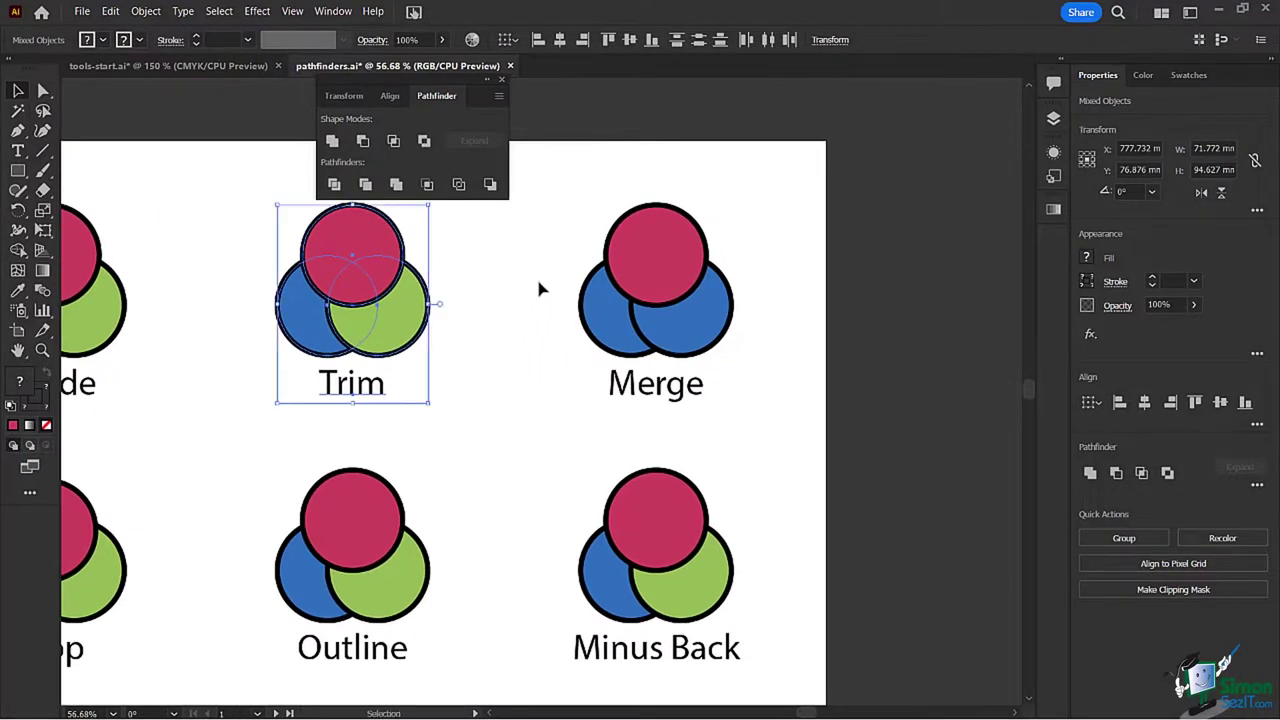
drag(555, 184, 780, 368)
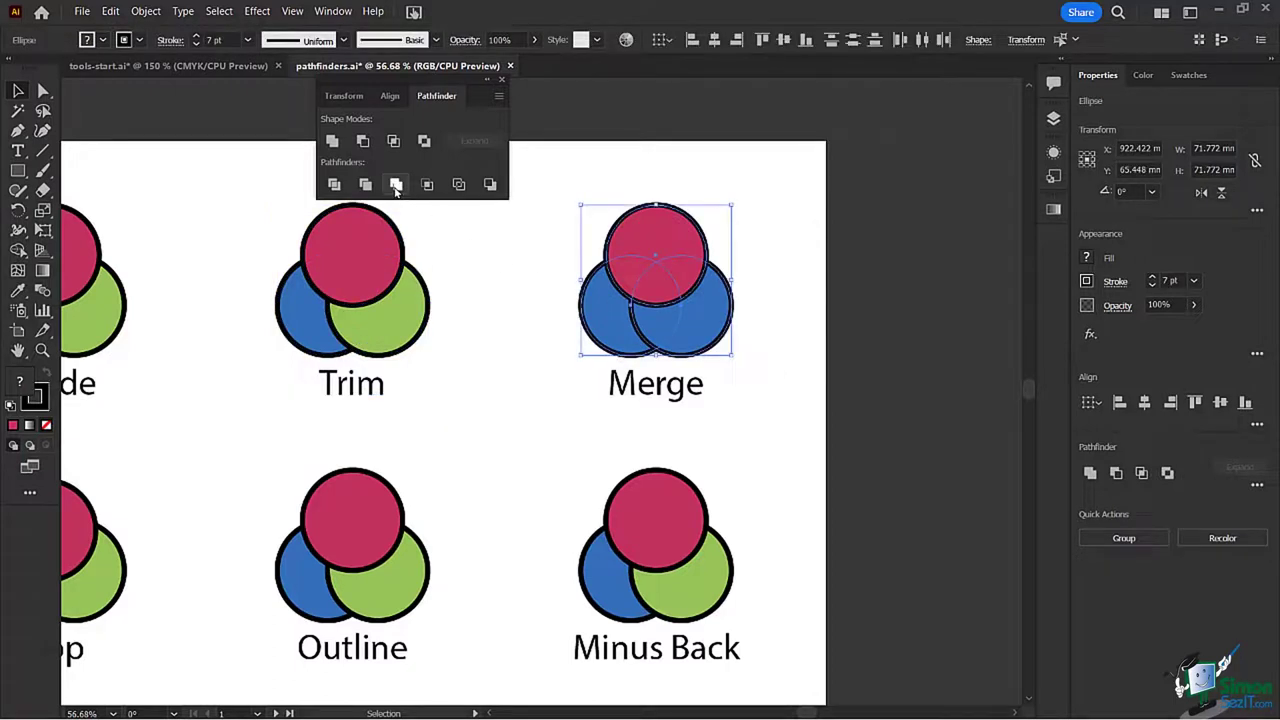
click(396, 186)
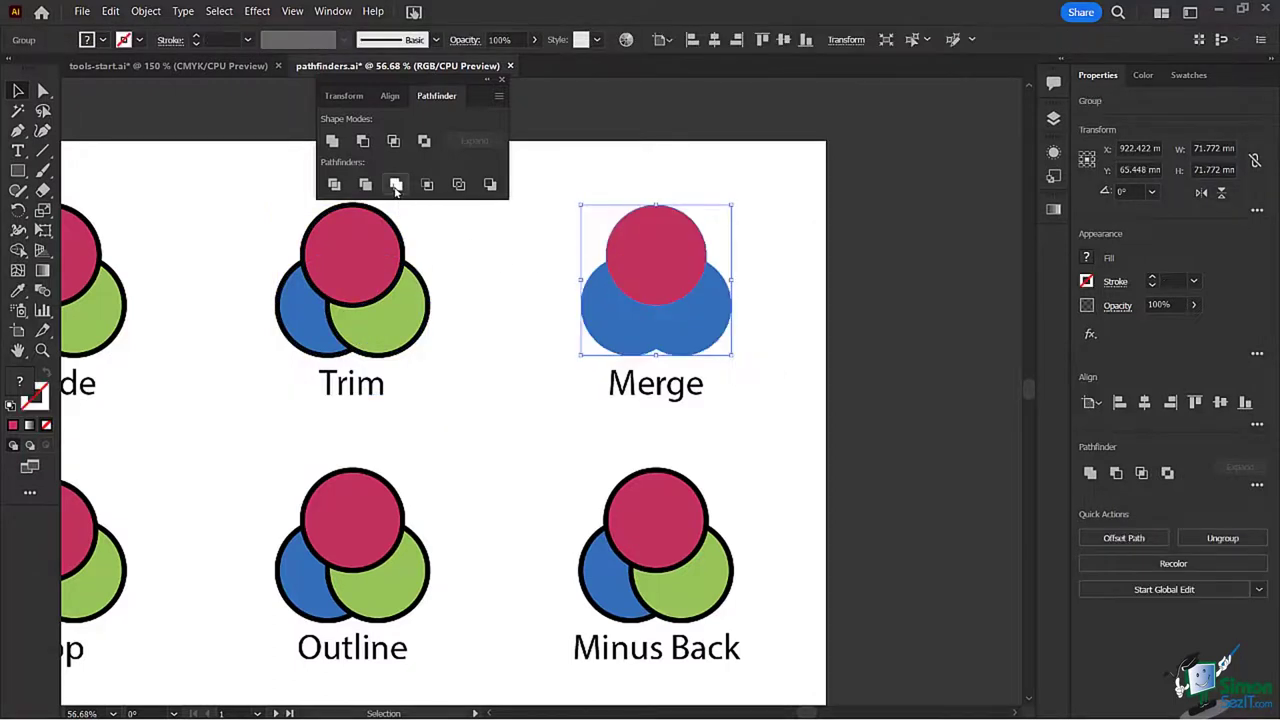
click(560, 226)
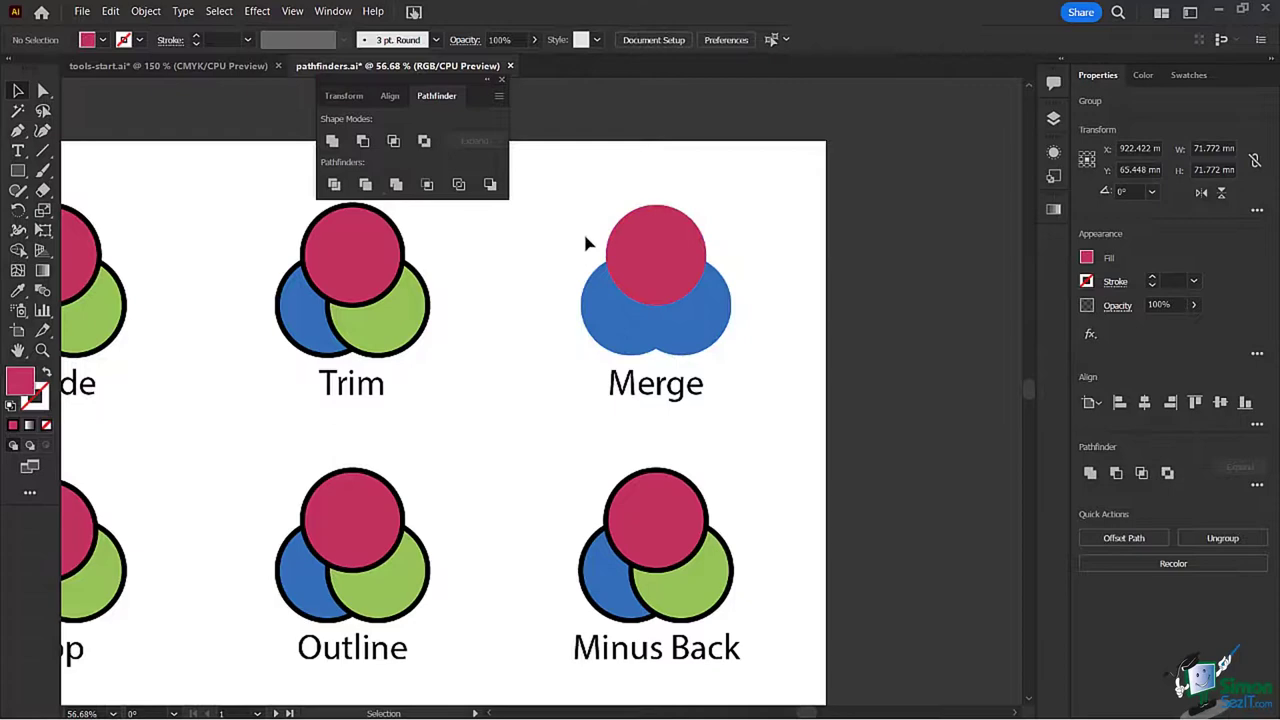
drag(665, 243, 668, 194)
Step: Move the blue merged piece within the Merge group, undo the moves, and exit isolation
double_click(667, 230)
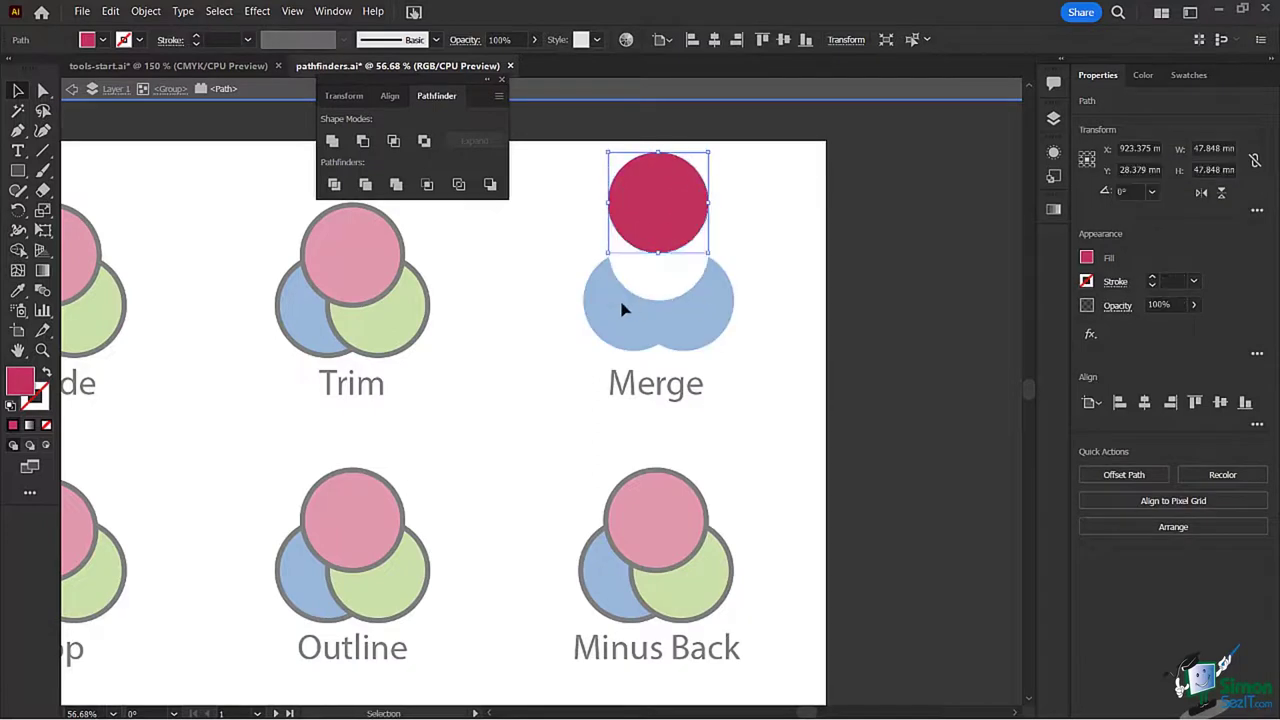
key(ctrl+shift+a)
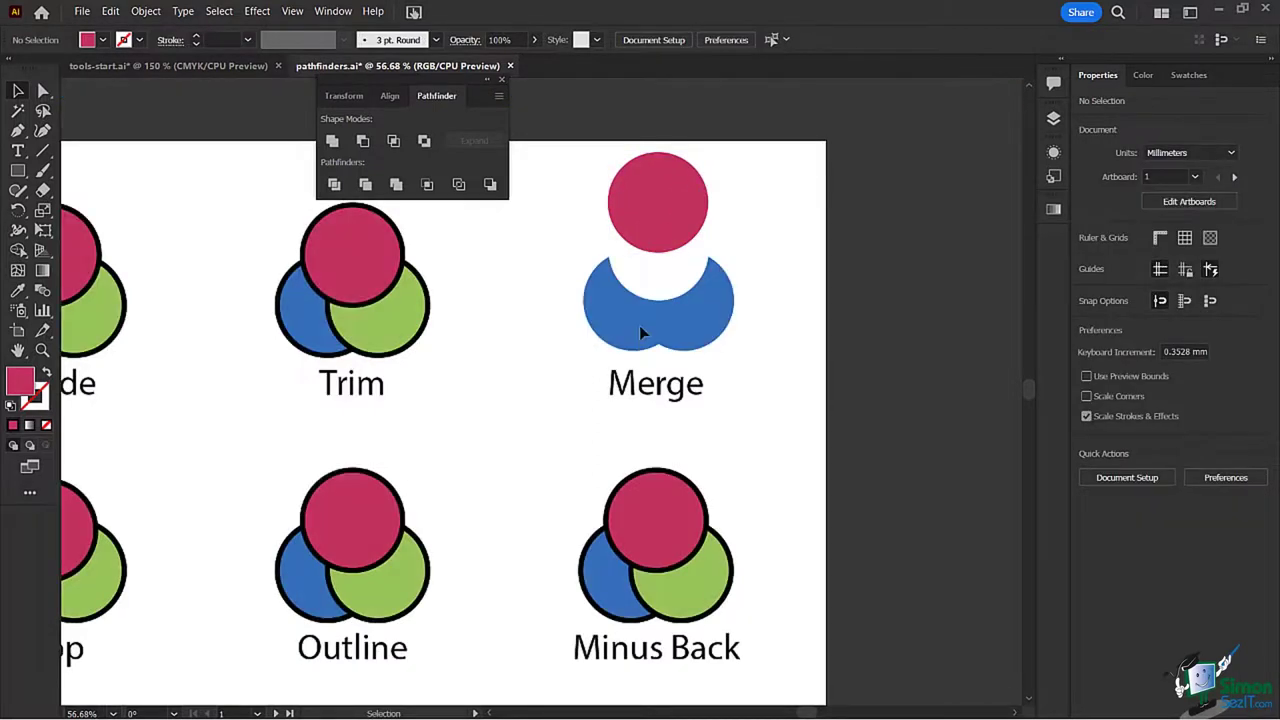
drag(639, 325, 612, 330)
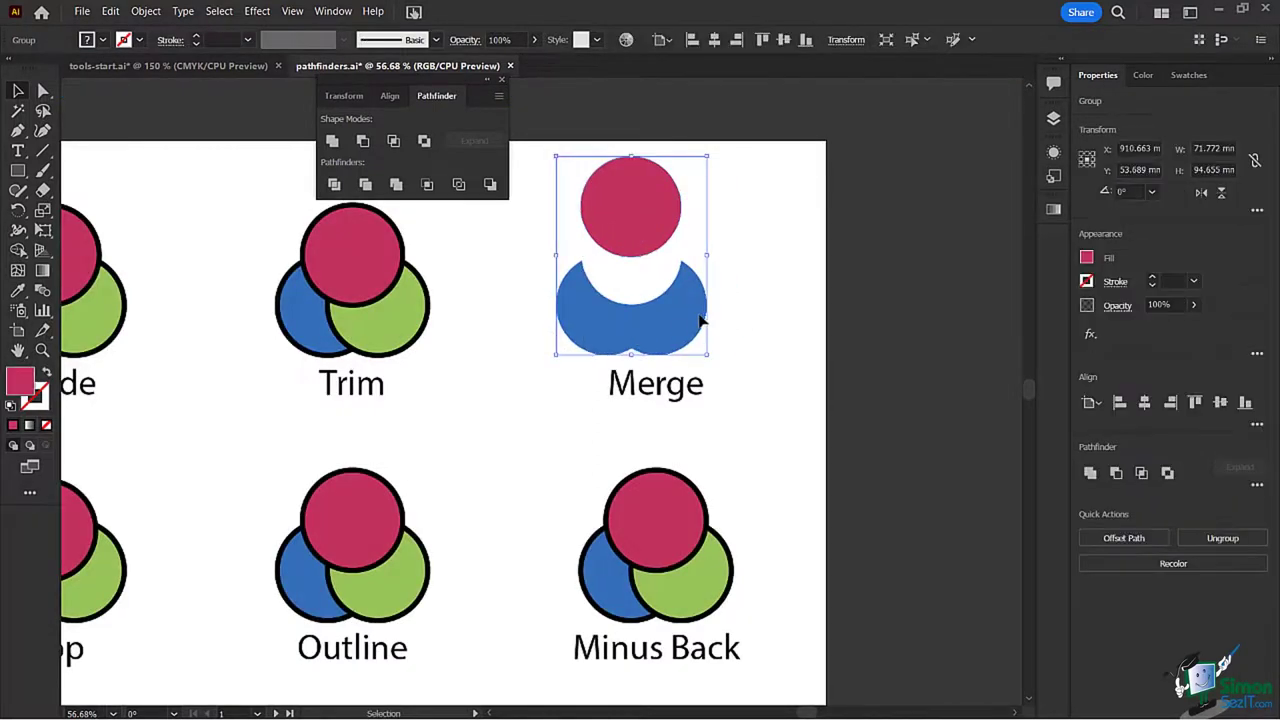
double_click(671, 320)
click(671, 320)
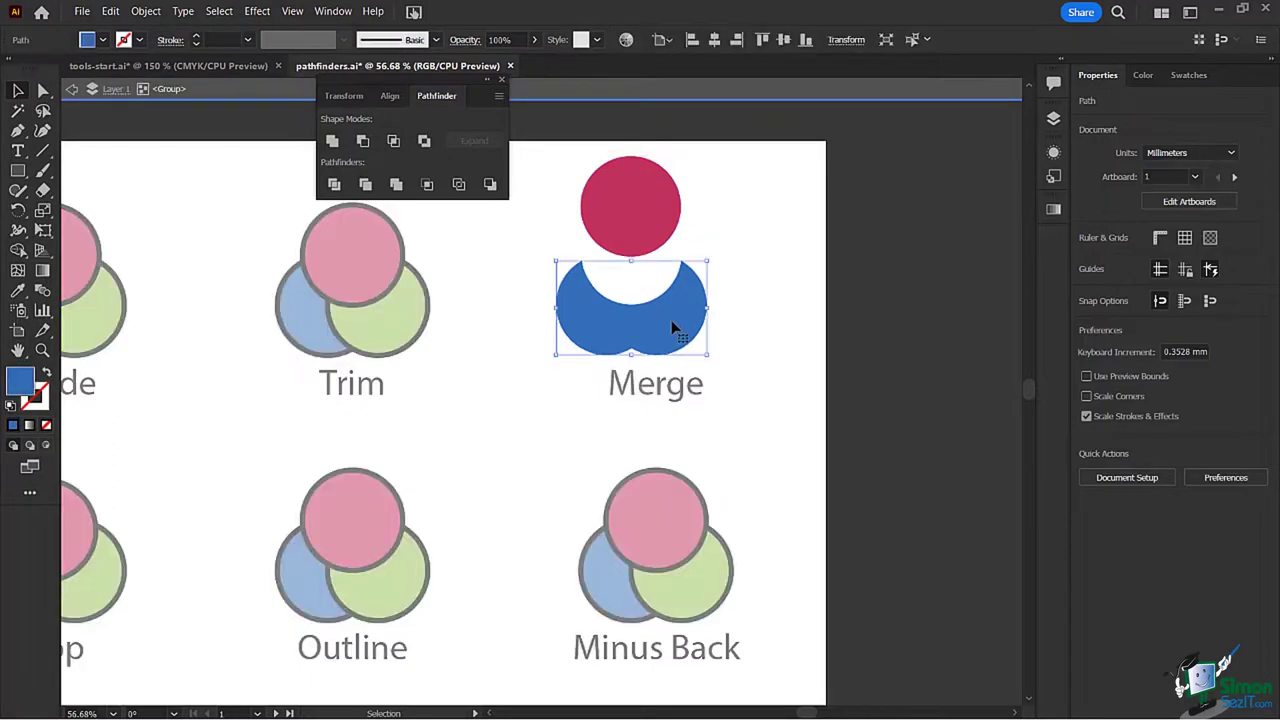
mouse_move(671, 320)
mouse_down()
mouse_move(729, 329)
mouse_move(657, 329)
mouse_up()
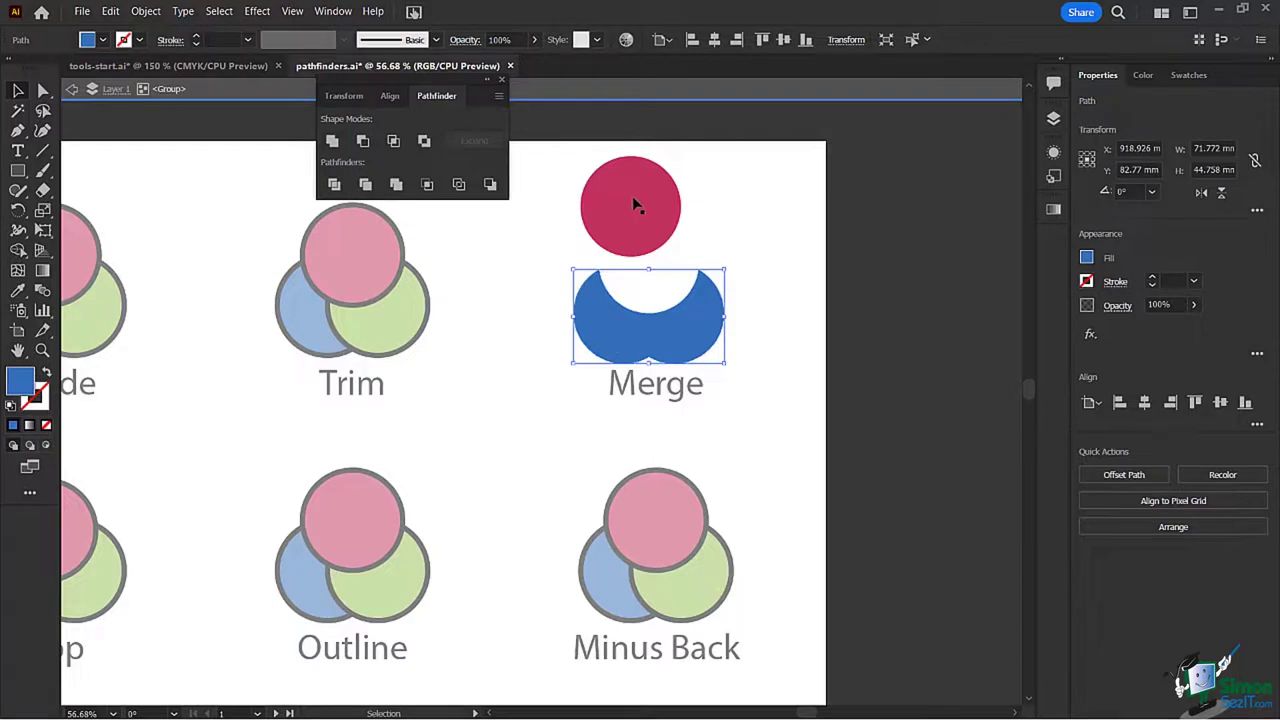
key(ctrl+z)
key(ctrl+z)
key(ctrl+z)
key(ctrl+z)
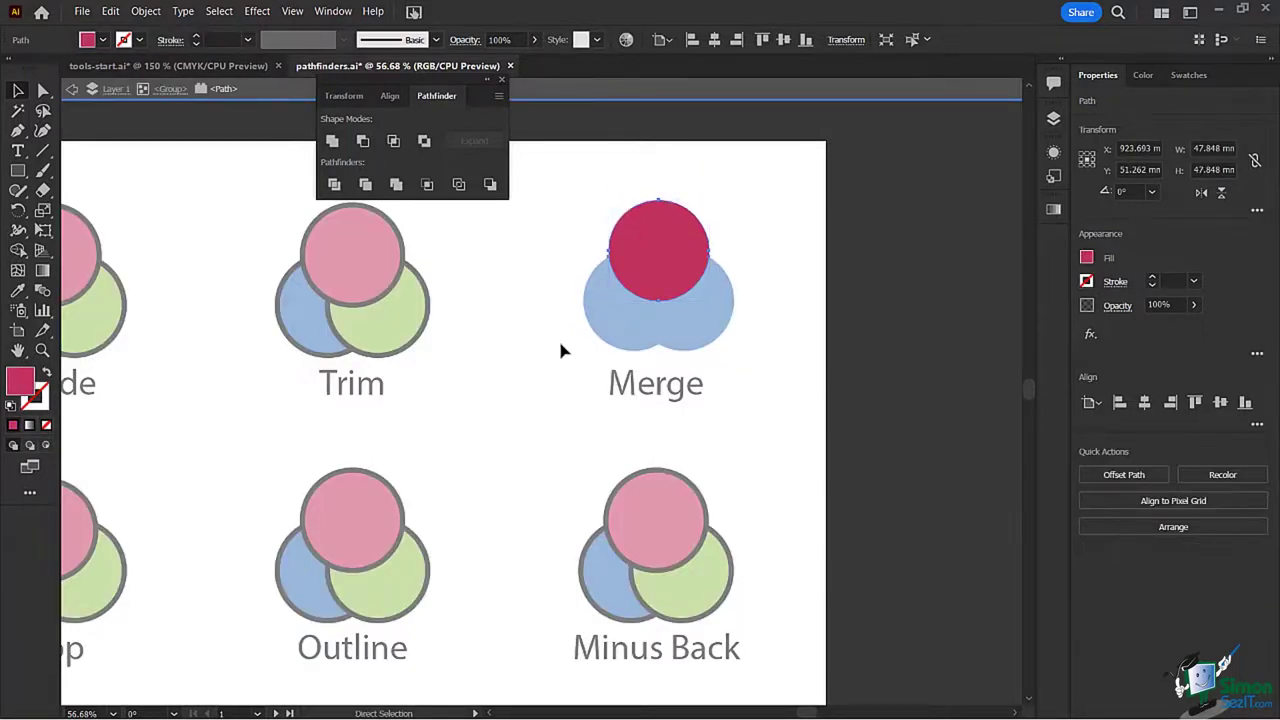
double_click(558, 337)
Step: Scroll and pan the canvas to read the Pathfinder descriptions text box and the Crop and Outline examples
scroll(475, 515, down, 10)
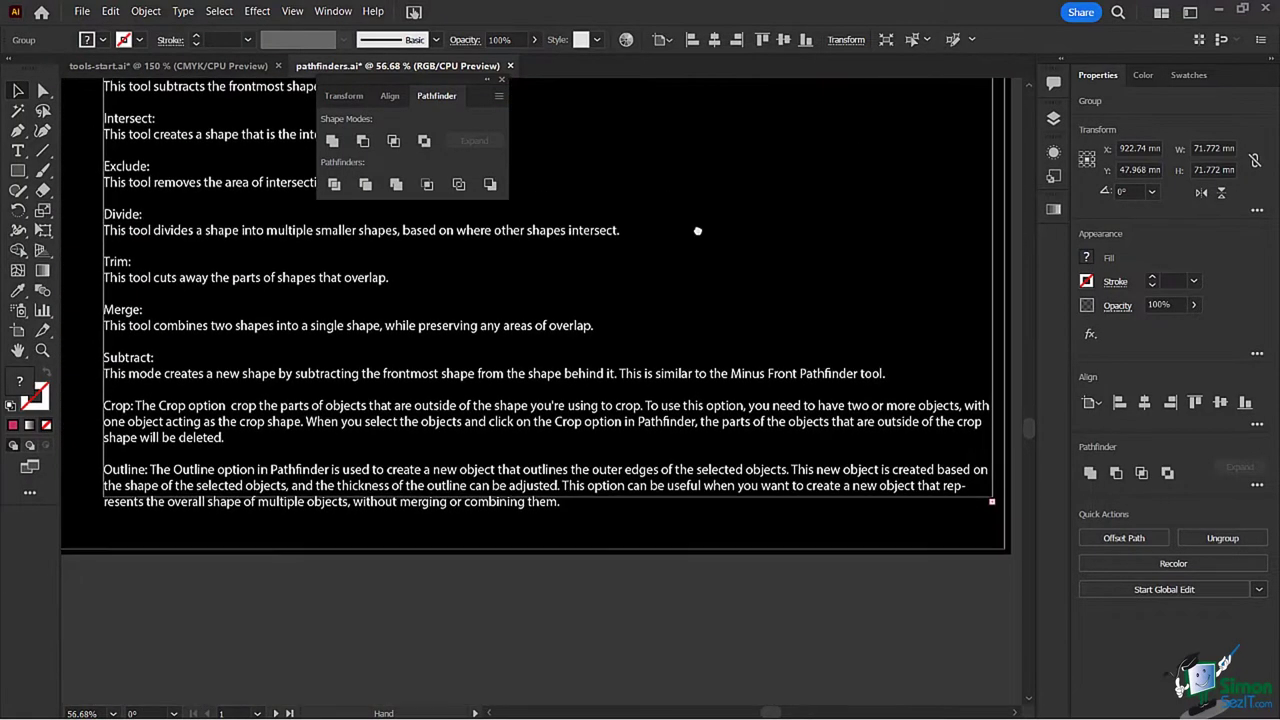
drag(698, 231, 723, 249)
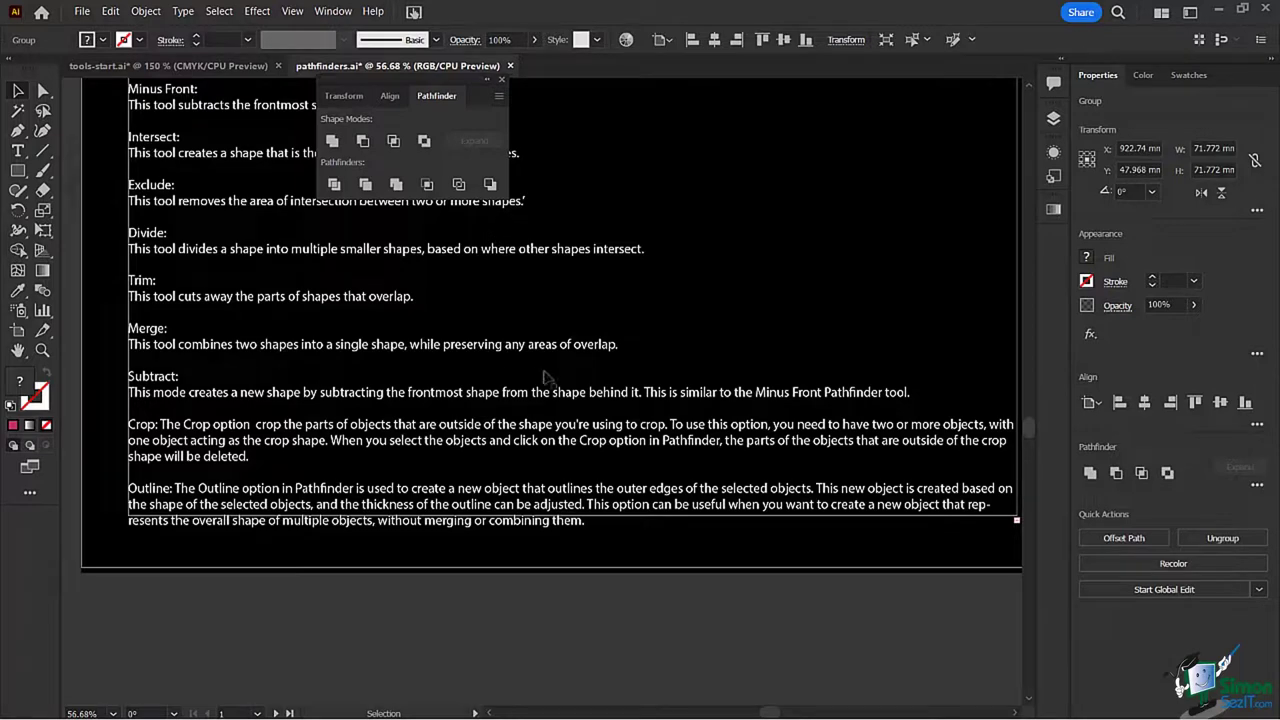
scroll(655, 370, up, 2)
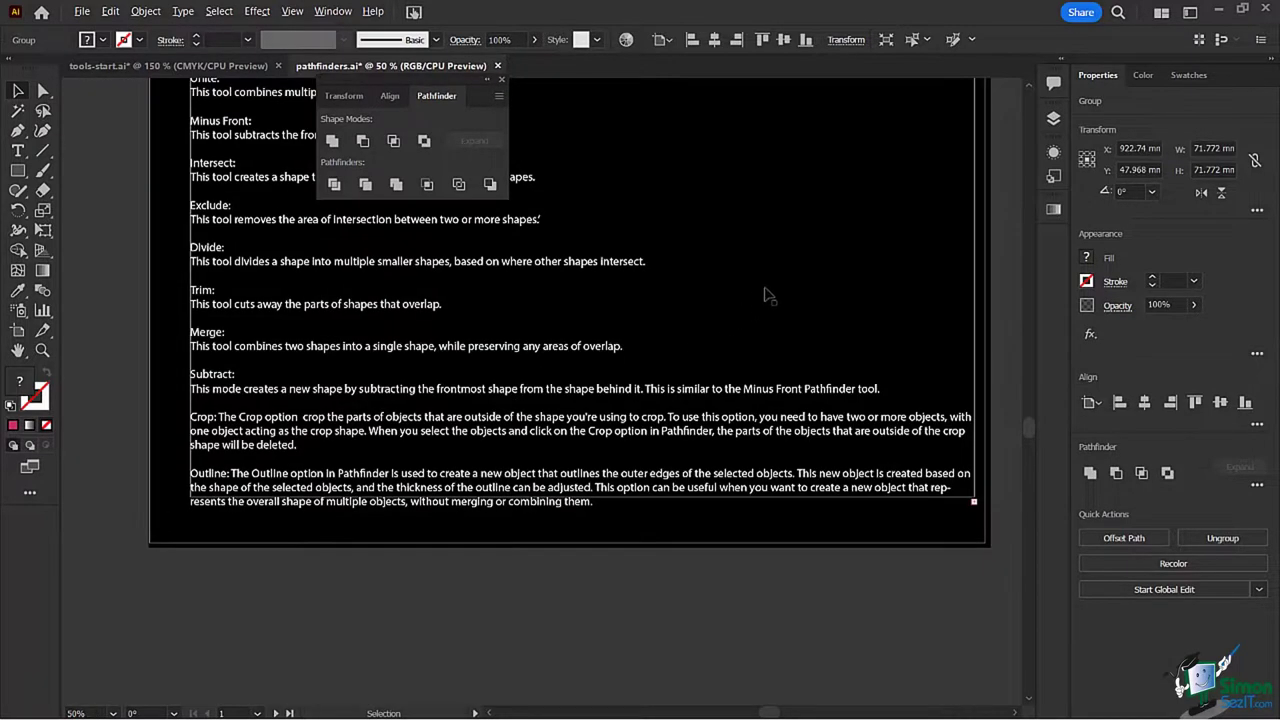
scroll(632, 434, down, 1)
scroll(632, 434, up, 5)
scroll(563, 366, right, 5)
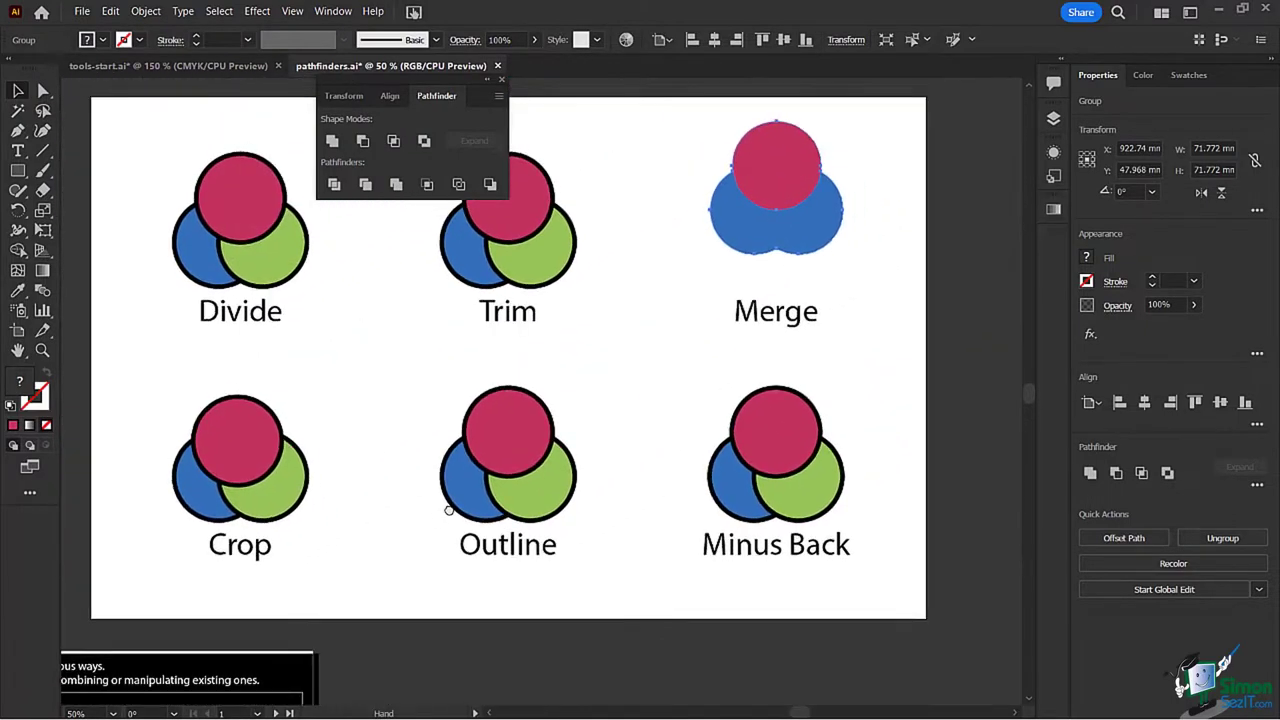
drag(448, 510, 784, 308)
scroll(491, 306, down, 5)
scroll(491, 306, left, 5)
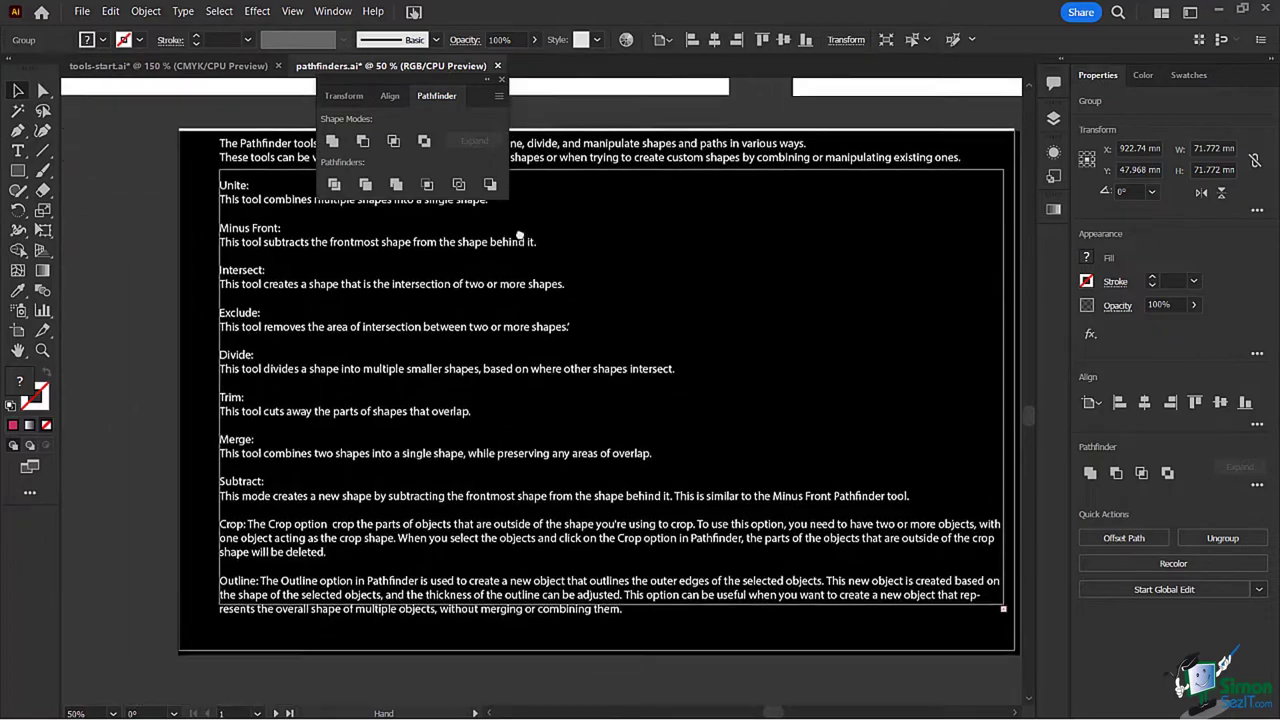
drag(394, 323, 340, 166)
drag(331, 242, 316, 238)
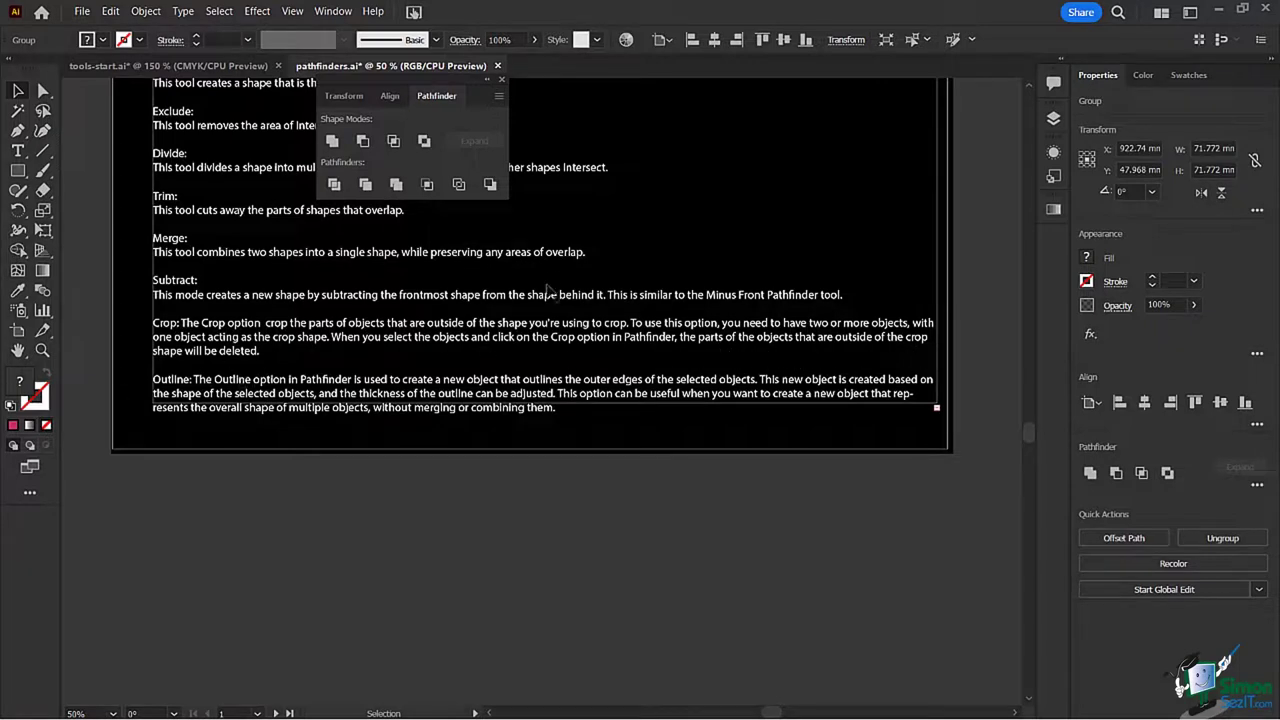
Step: Pan to the Crop example, select its circles and label, apply Crop, then undo it
key(space)
drag(545, 247, 75, 611)
drag(491, 434, 757, 494)
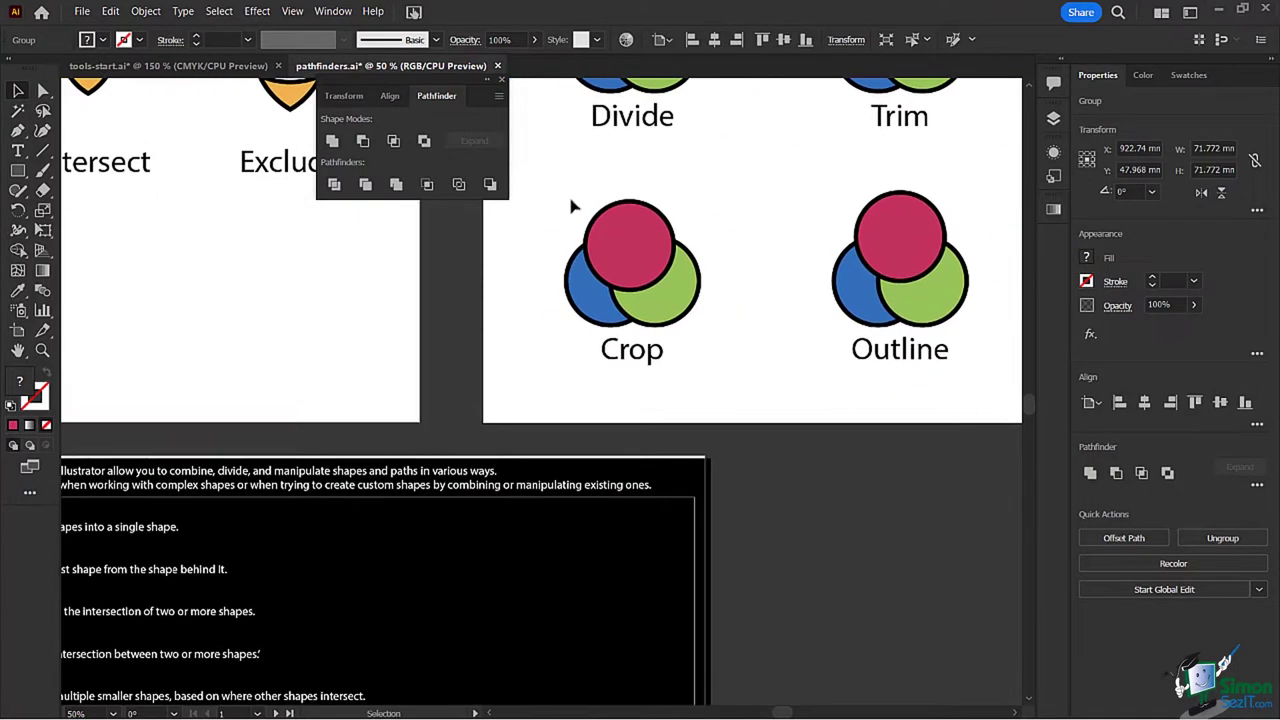
drag(655, 270, 750, 368)
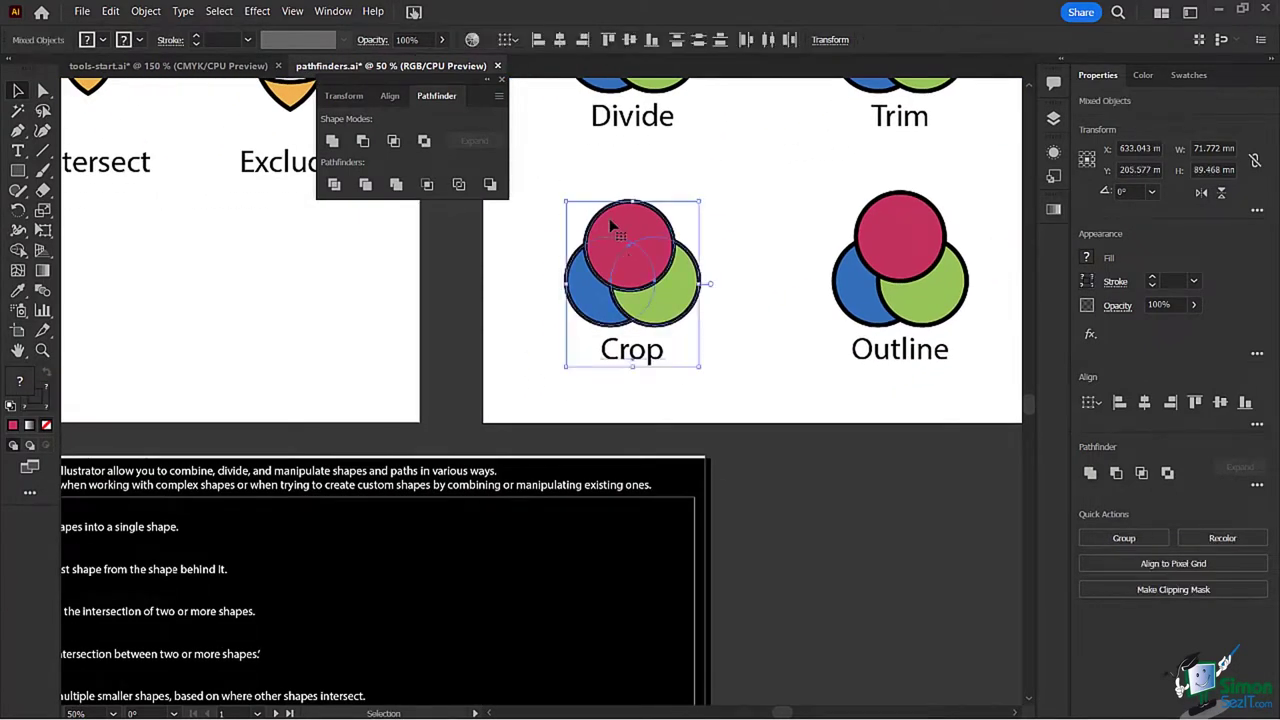
click(427, 187)
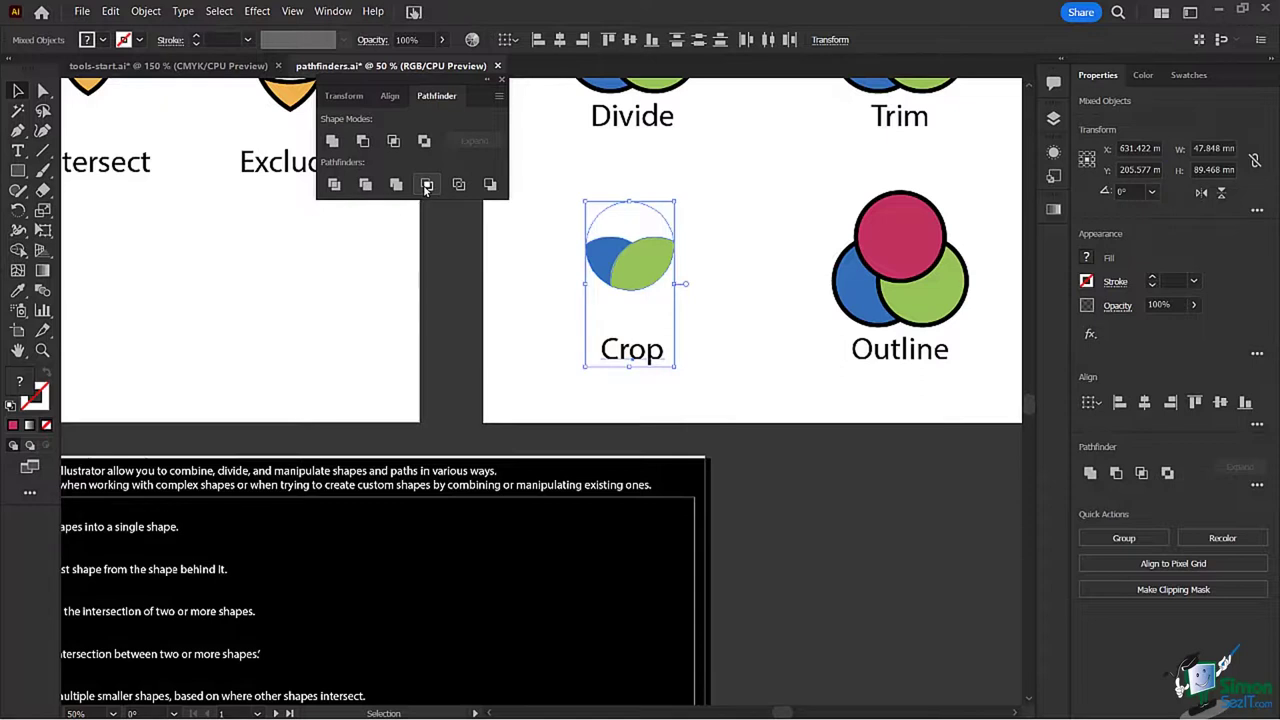
key(ctrl+z)
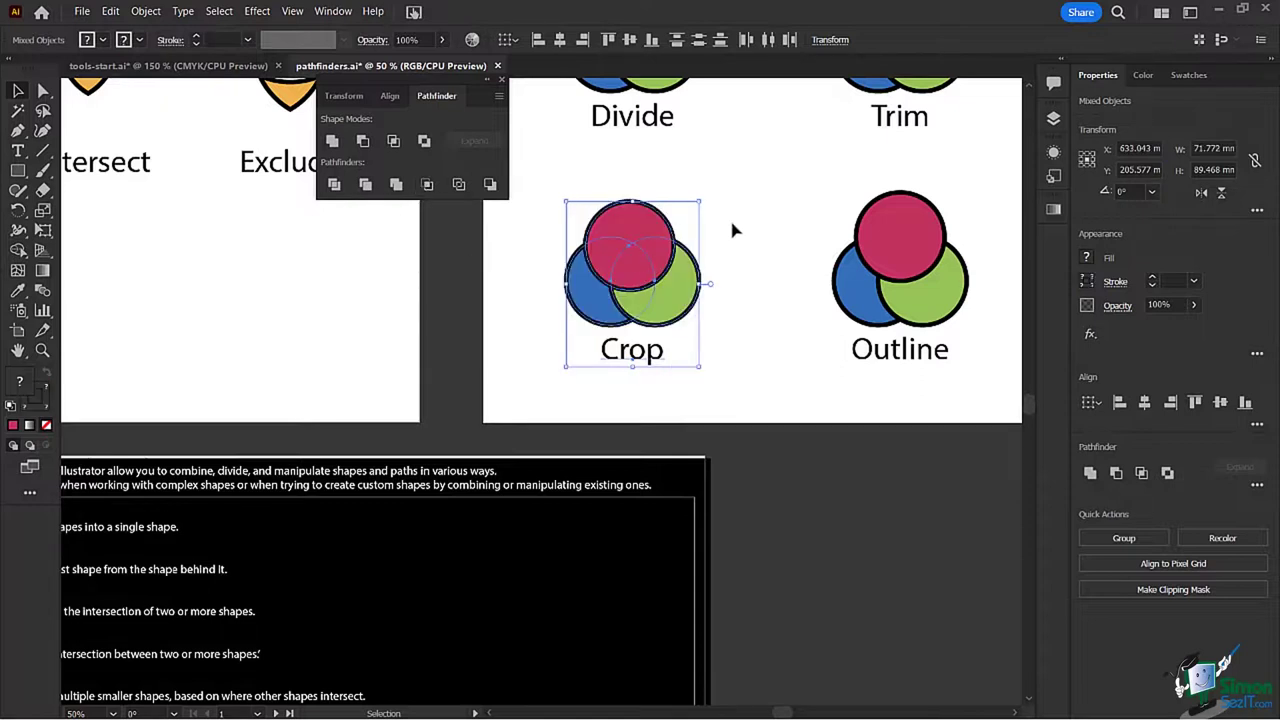
Step: Test-move the red circle and undo, then reselect all three circles and apply Crop
click(733, 213)
click(620, 228)
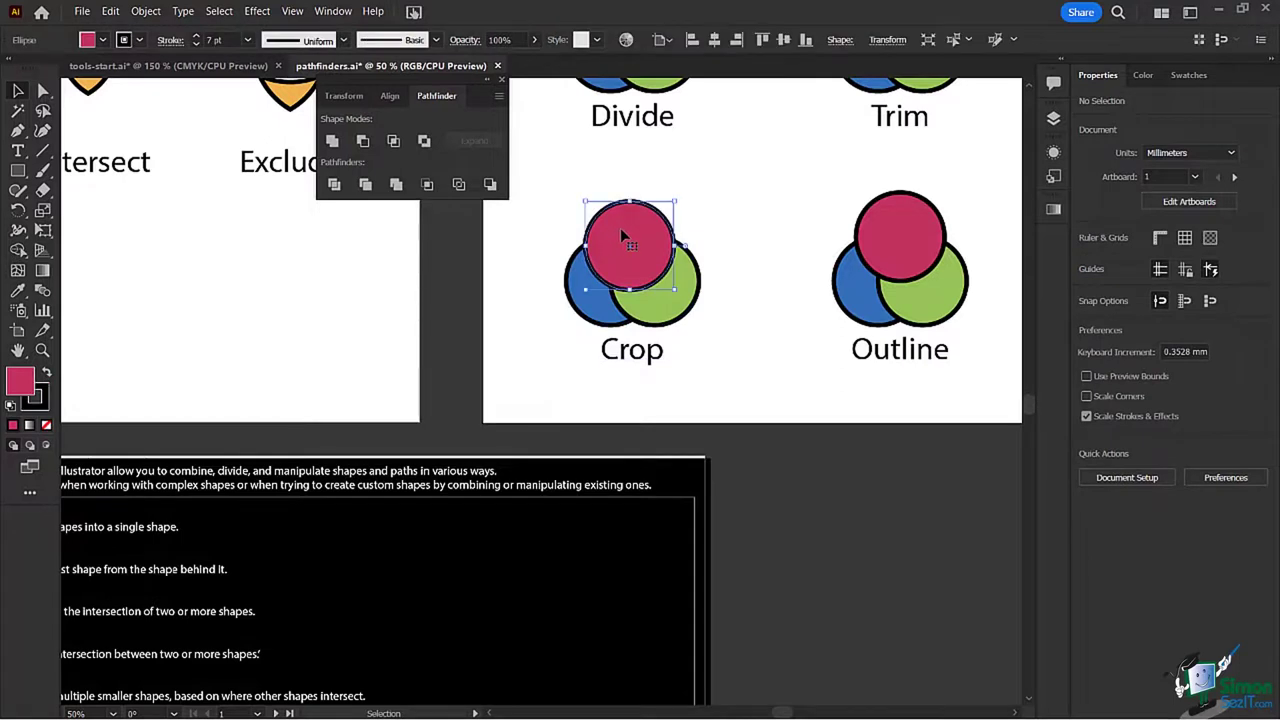
drag(620, 225, 622, 163)
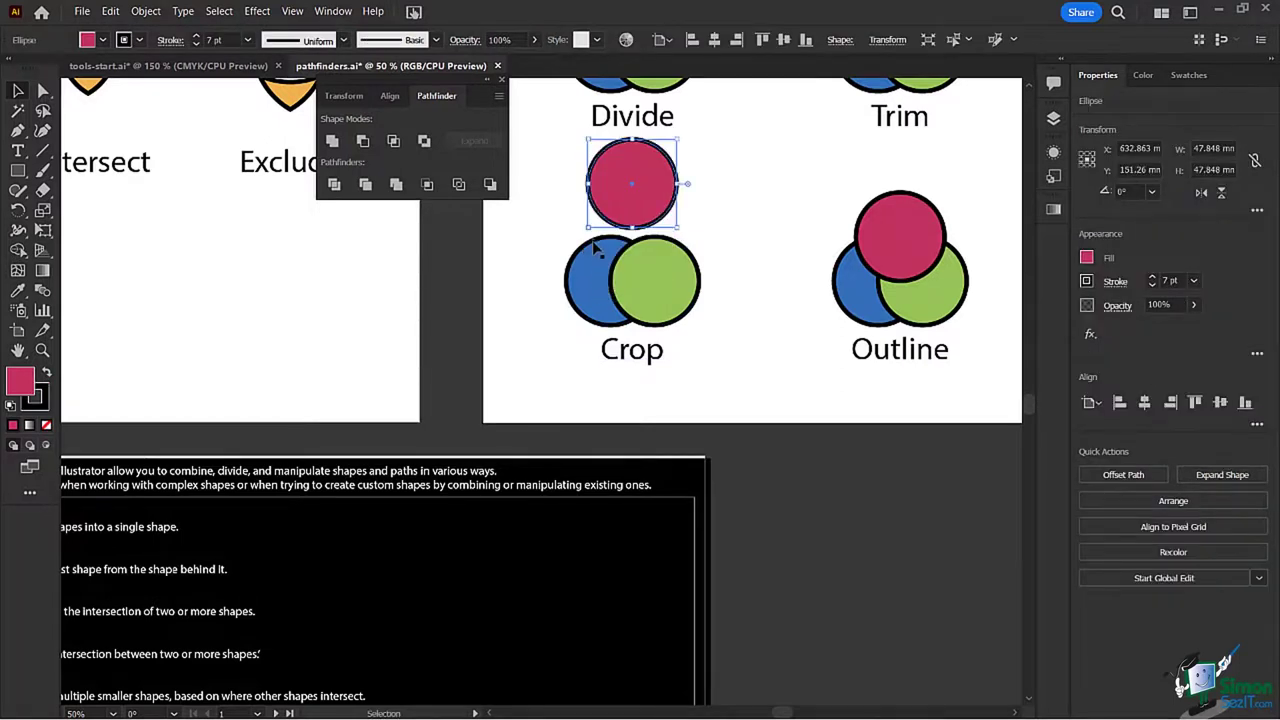
key(ctrl+z)
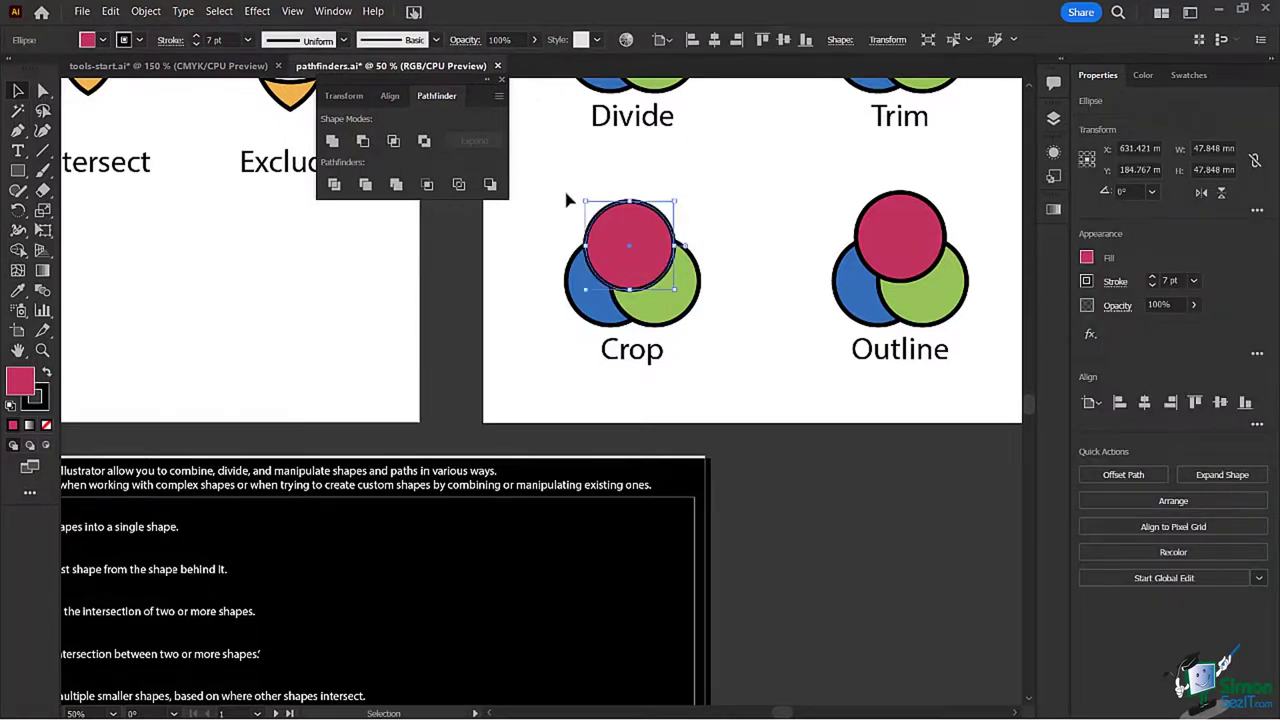
drag(563, 186, 745, 334)
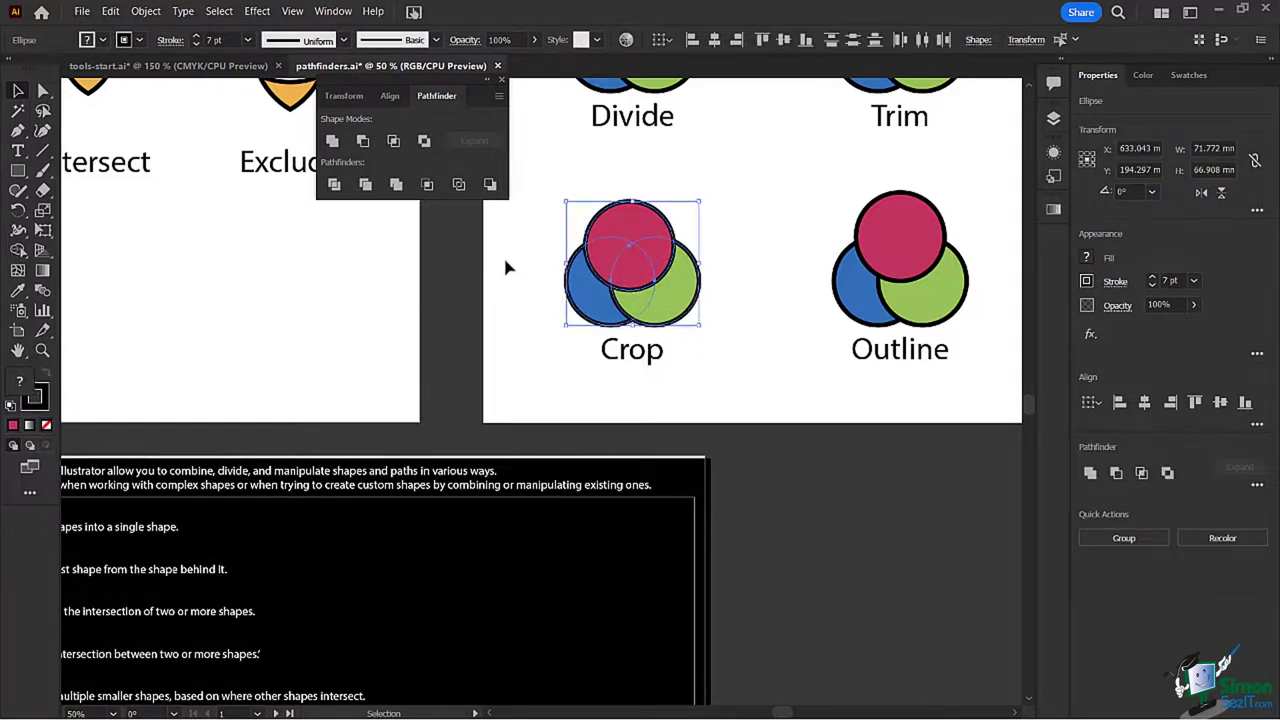
click(427, 184)
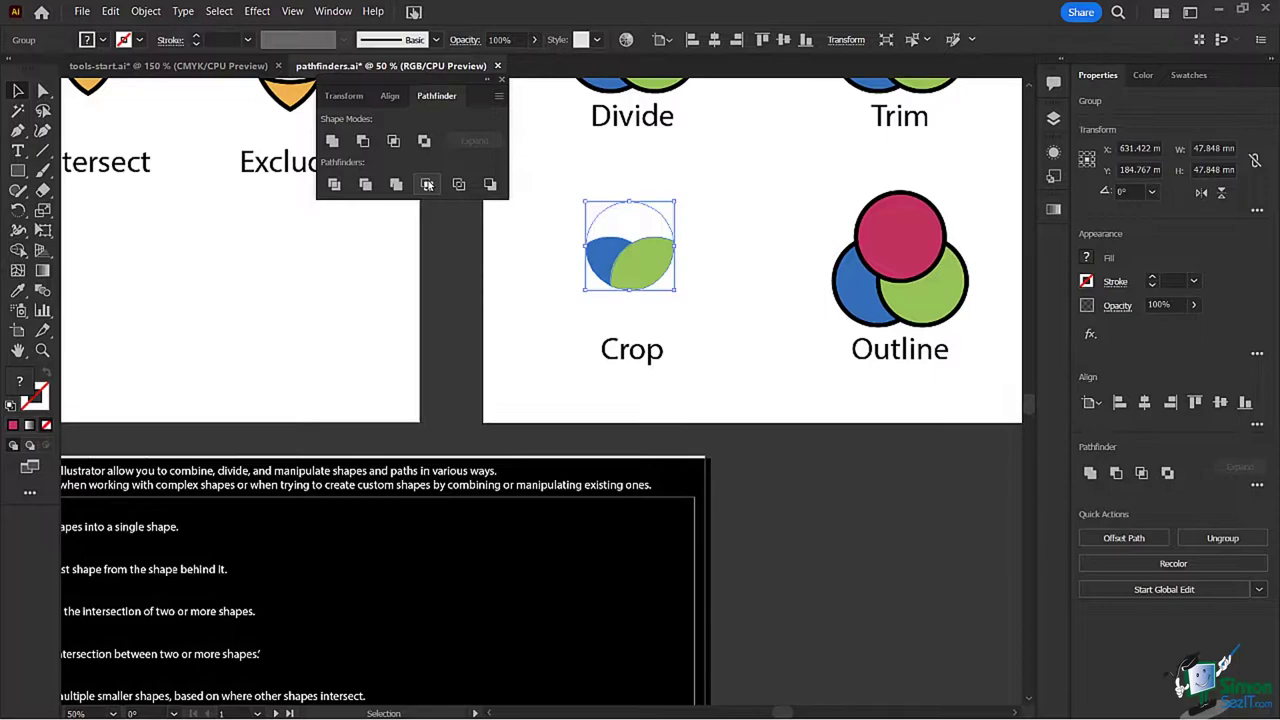
Step: Scroll down through the descriptive text box
scroll(461, 440, down, 3)
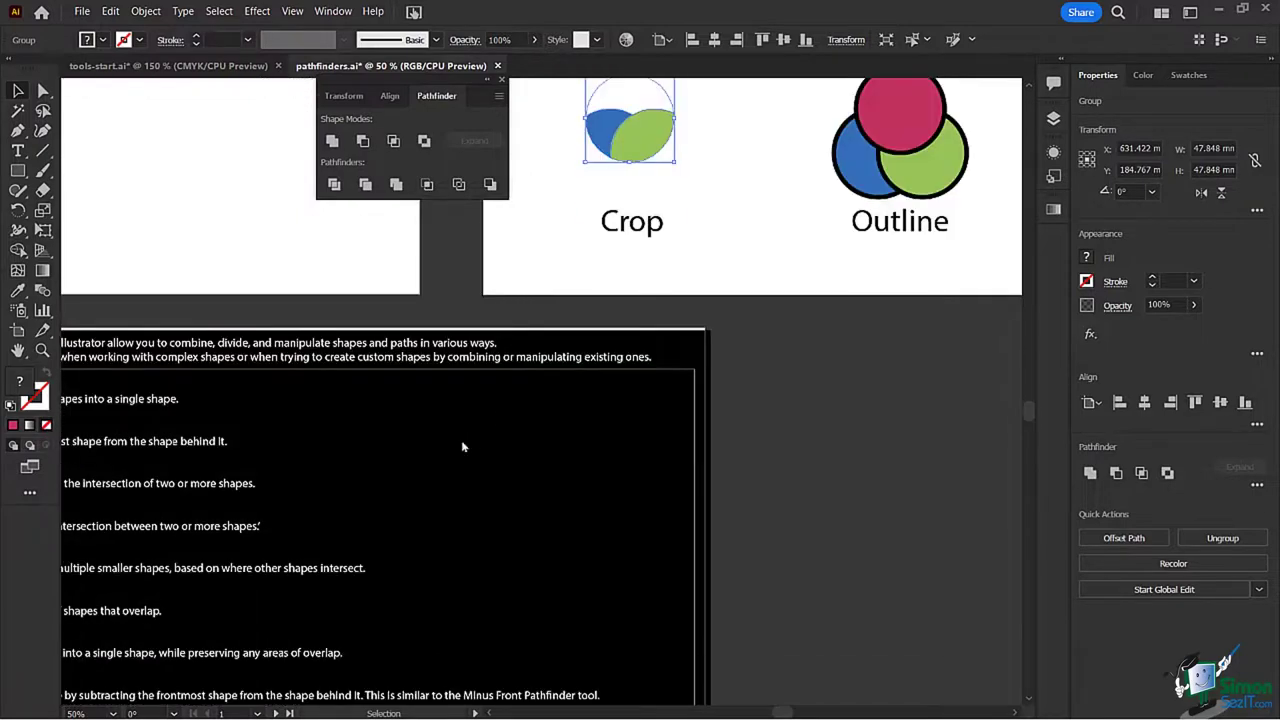
drag(375, 467, 602, 366)
scroll(602, 366, down, 7)
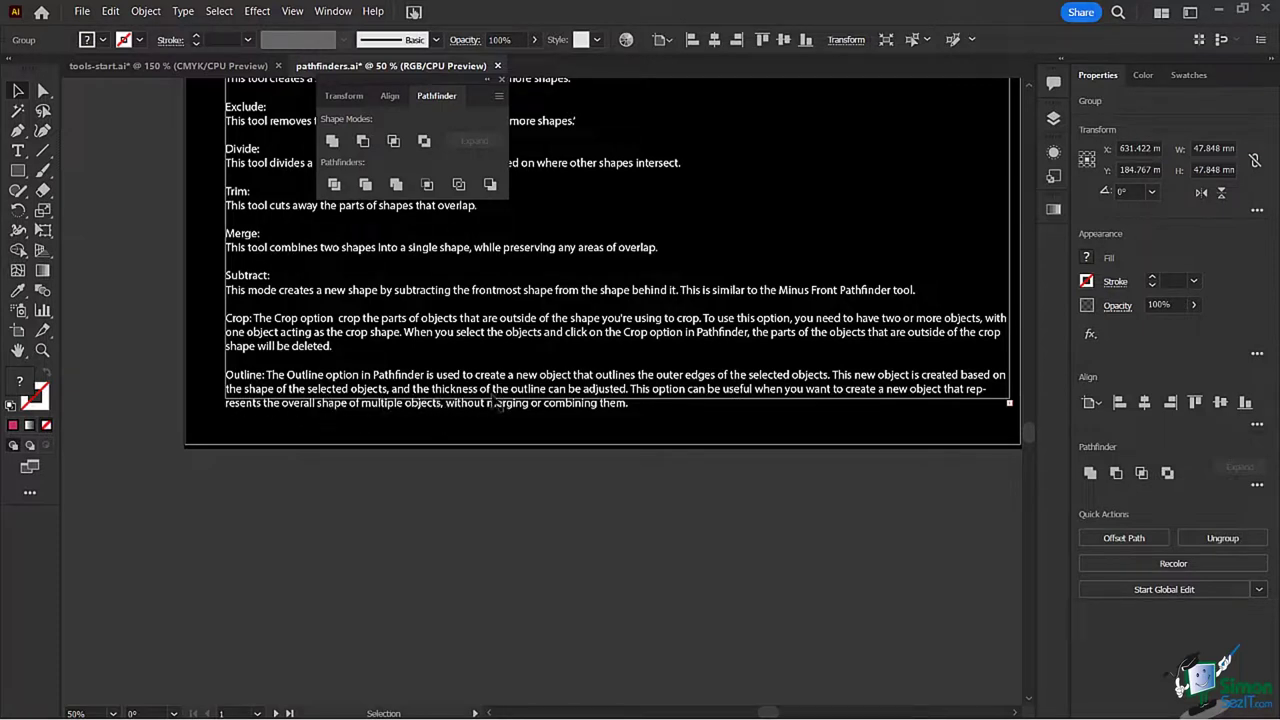
Step: Pan back to the Outline example and marquee-select its three overlapping circles
key(space)
drag(760, 297, 397, 649)
drag(737, 360, 543, 428)
drag(545, 179, 714, 314)
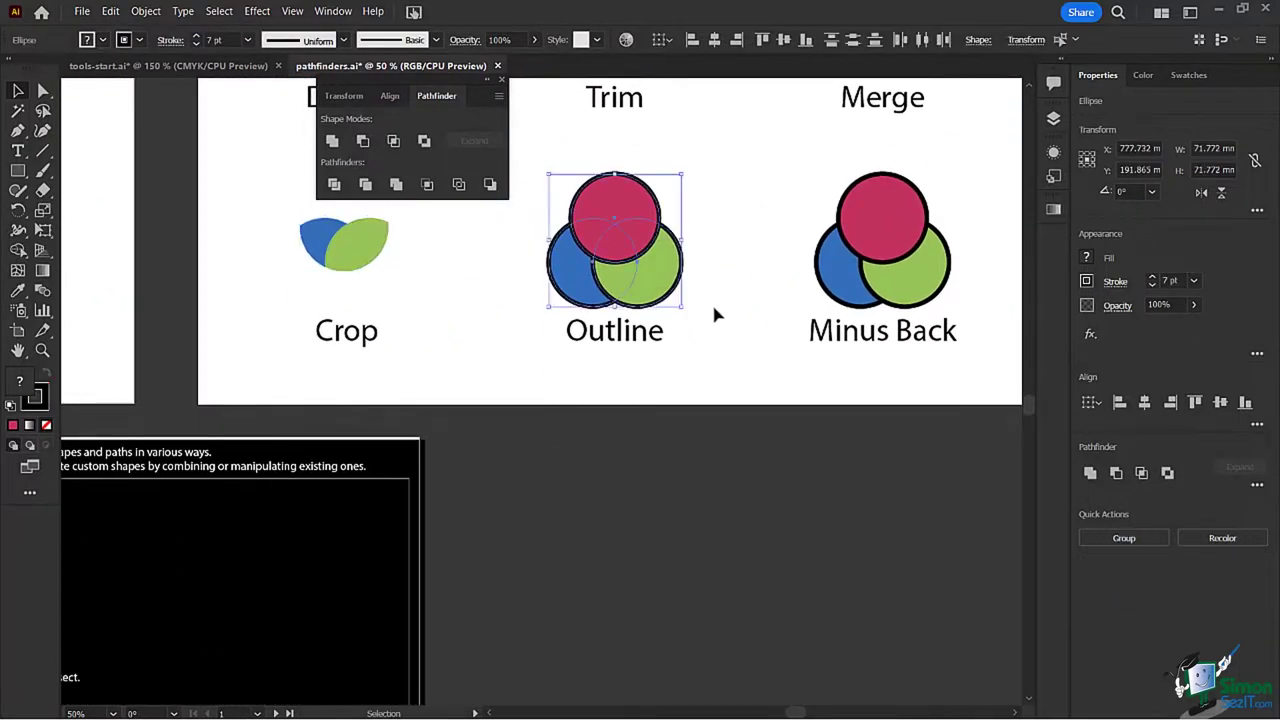
Step: Apply Pathfinder Outline to the three circles and set the outline stroke weight to about 7 pt
click(458, 185)
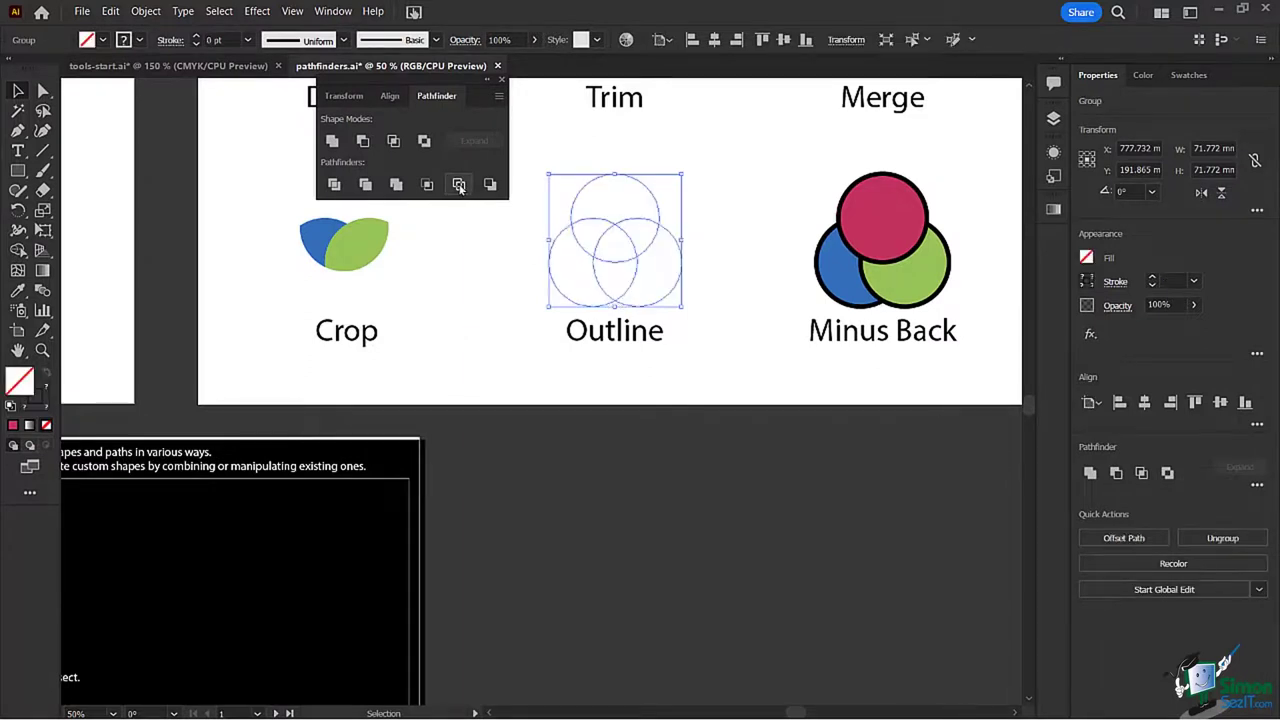
click(195, 37)
click(195, 37)
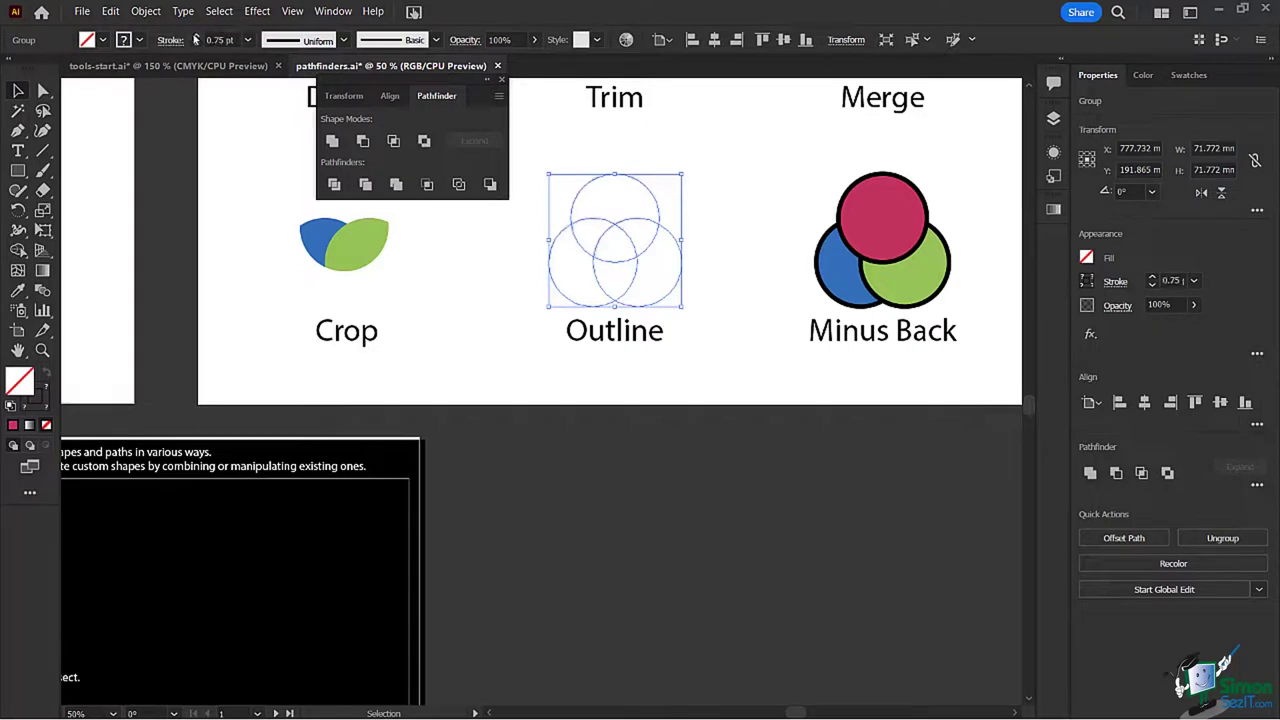
click(195, 37)
click(195, 37)
click(195, 37)
click(195, 37)
click(195, 37)
click(195, 37)
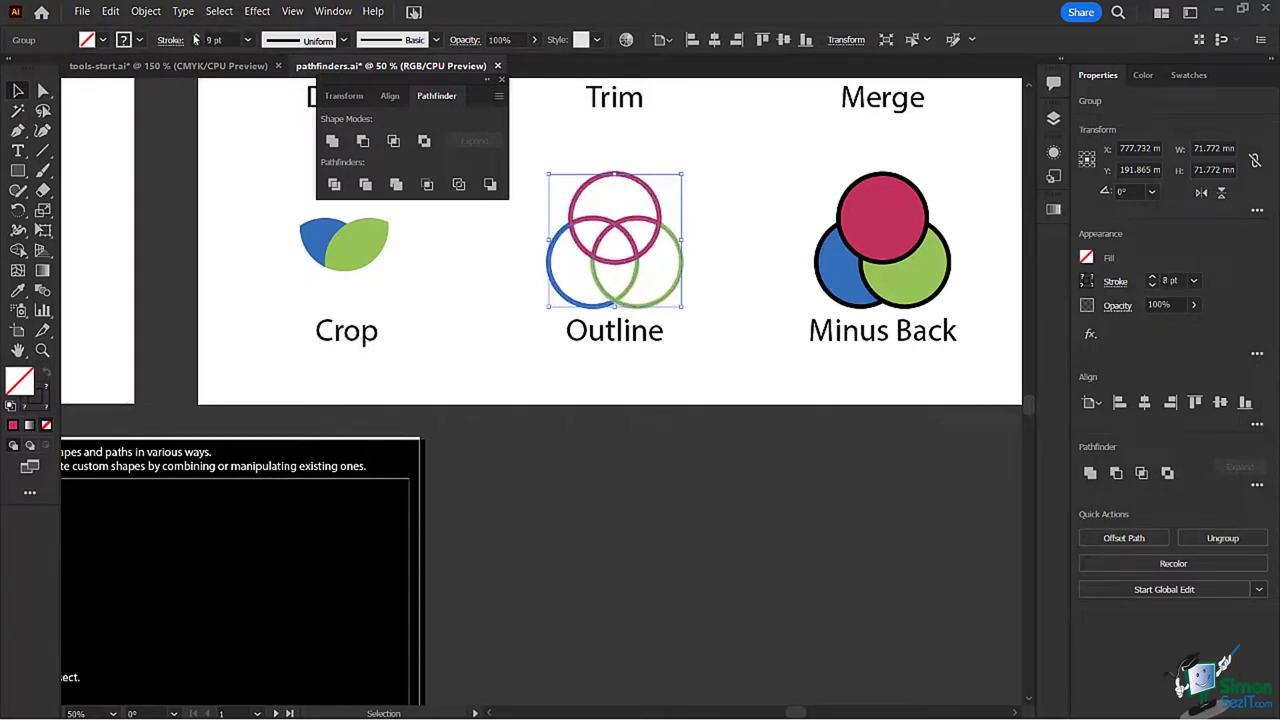
click(195, 37)
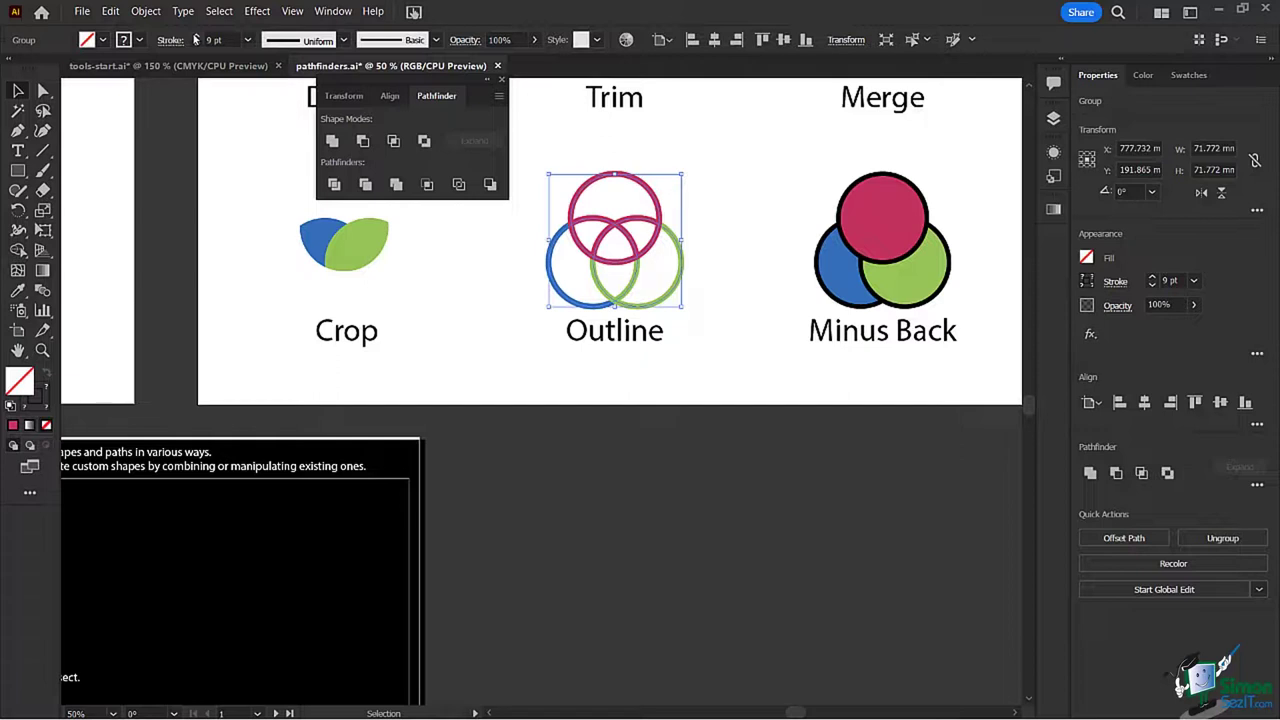
click(196, 43)
click(196, 43)
click(196, 43)
click(196, 43)
click(196, 43)
click(196, 43)
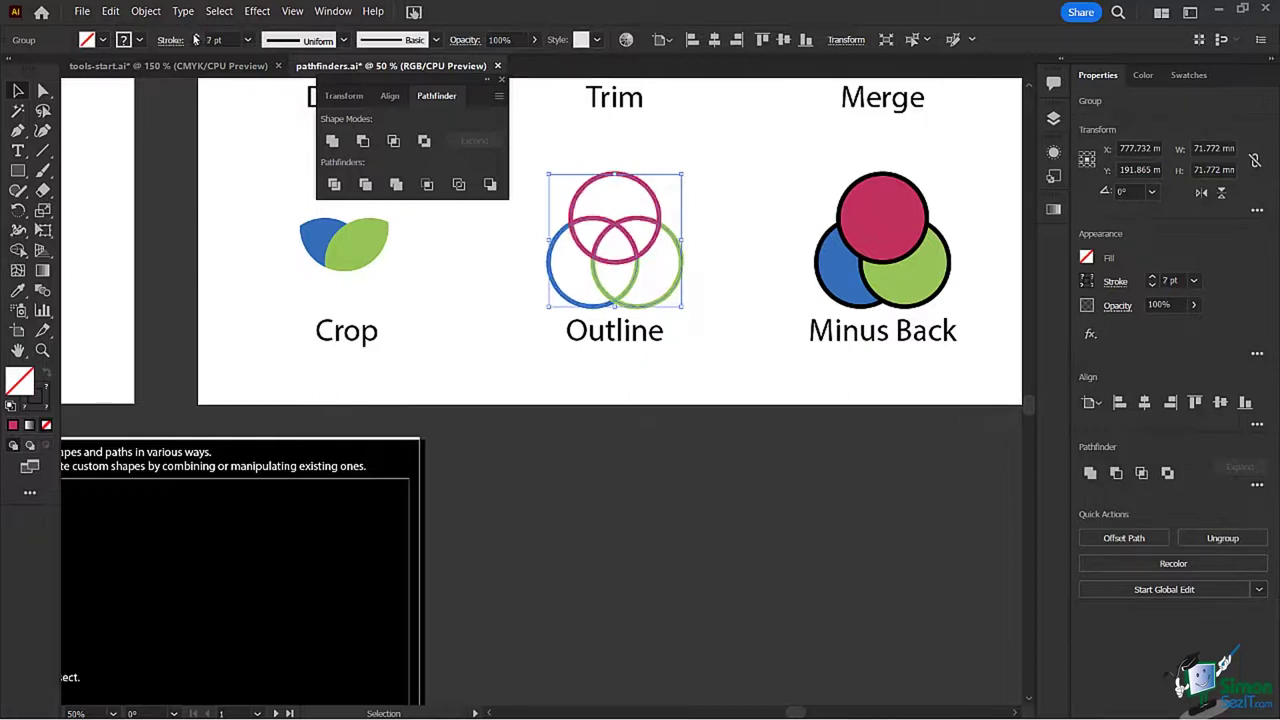
Step: Undo the Outline and the Crop so both examples' circles return
key(a)
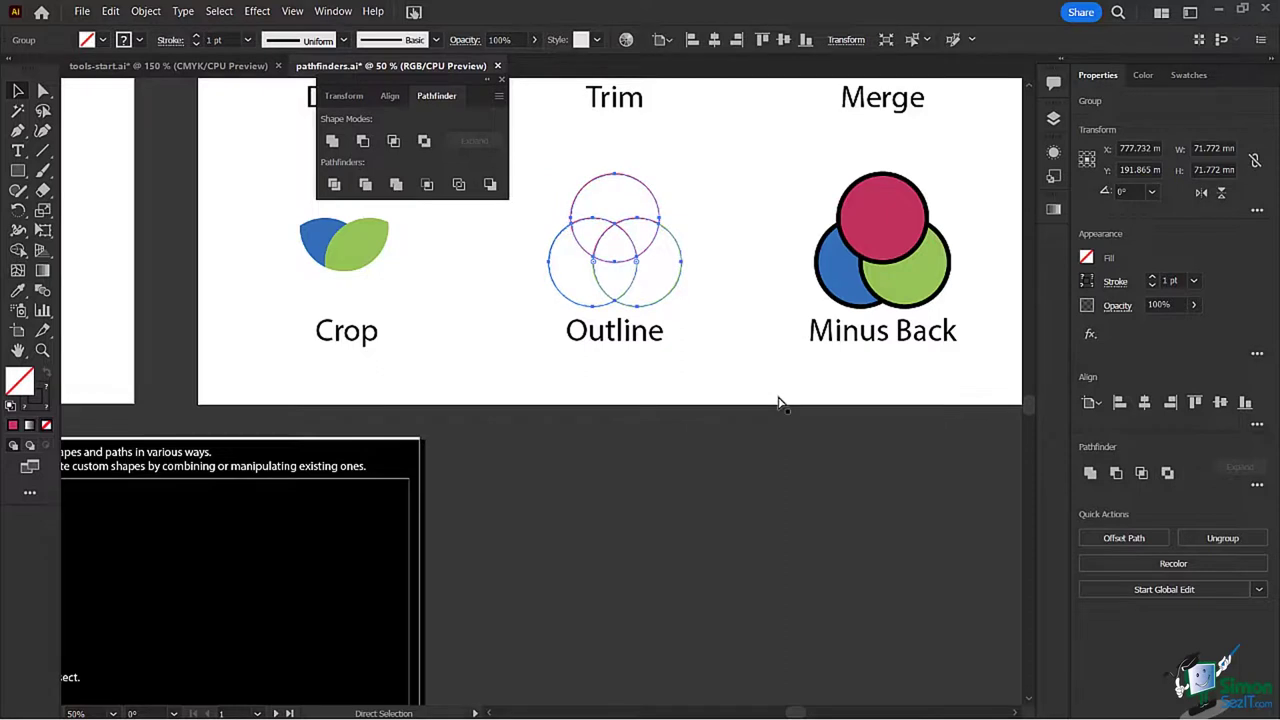
key(ctrl+z)
key(ctrl+z)
key(ctrl+z)
key(ctrl+z)
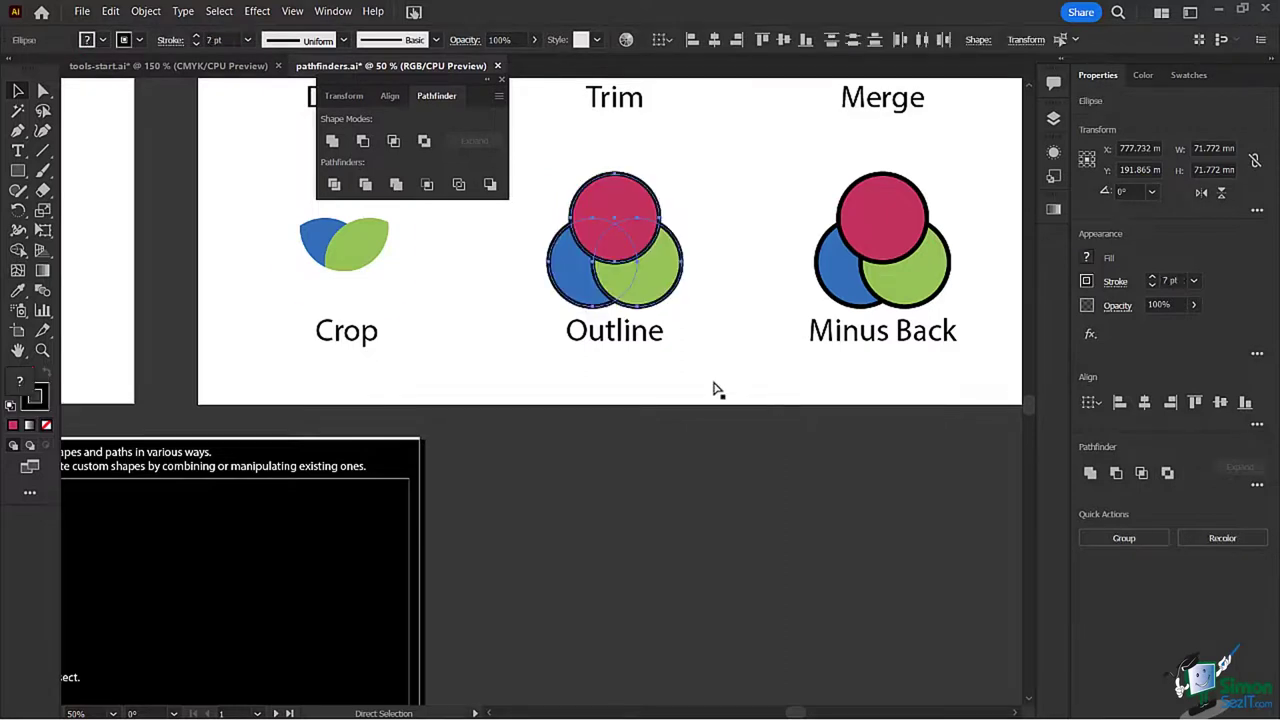
key(v)
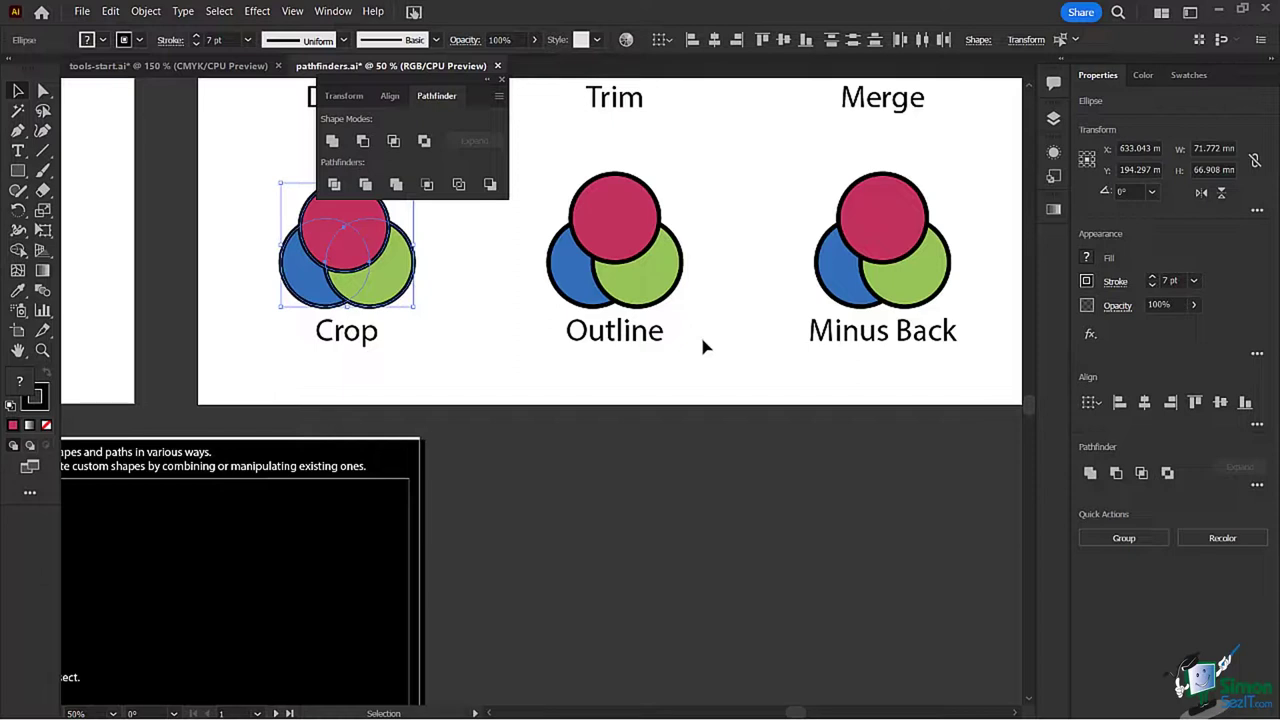
drag(797, 162, 951, 309)
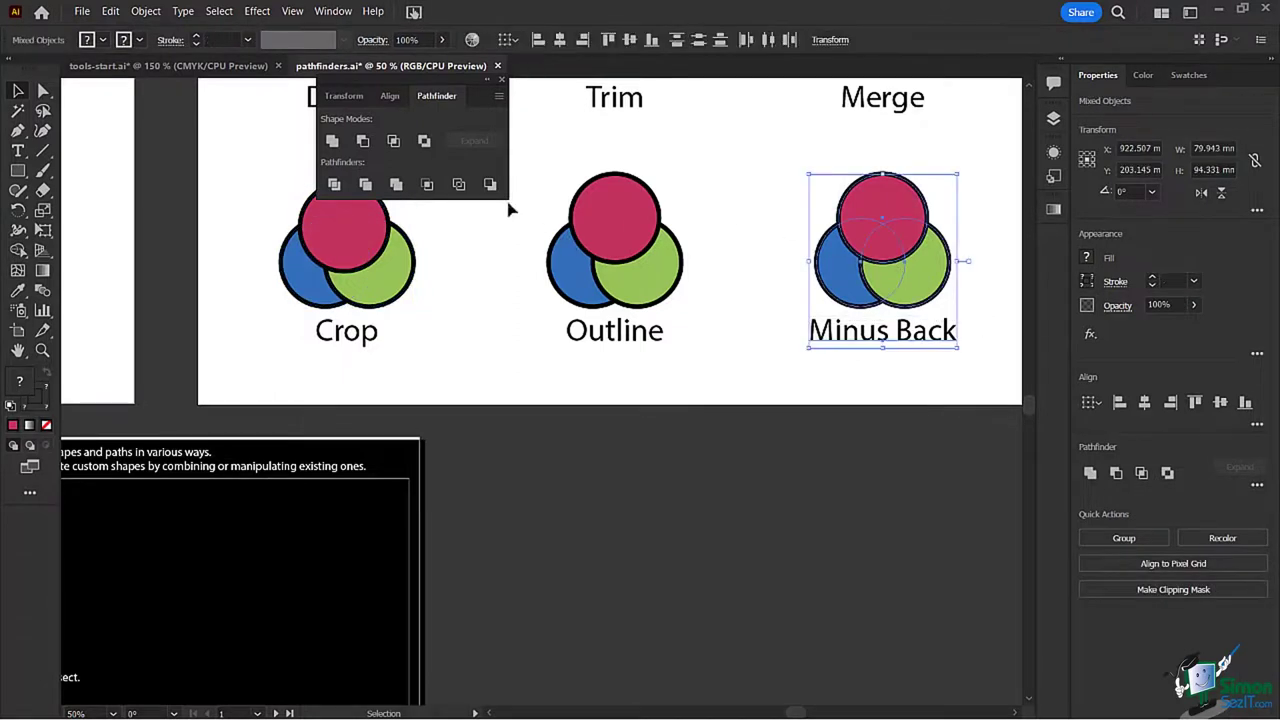
click(490, 184)
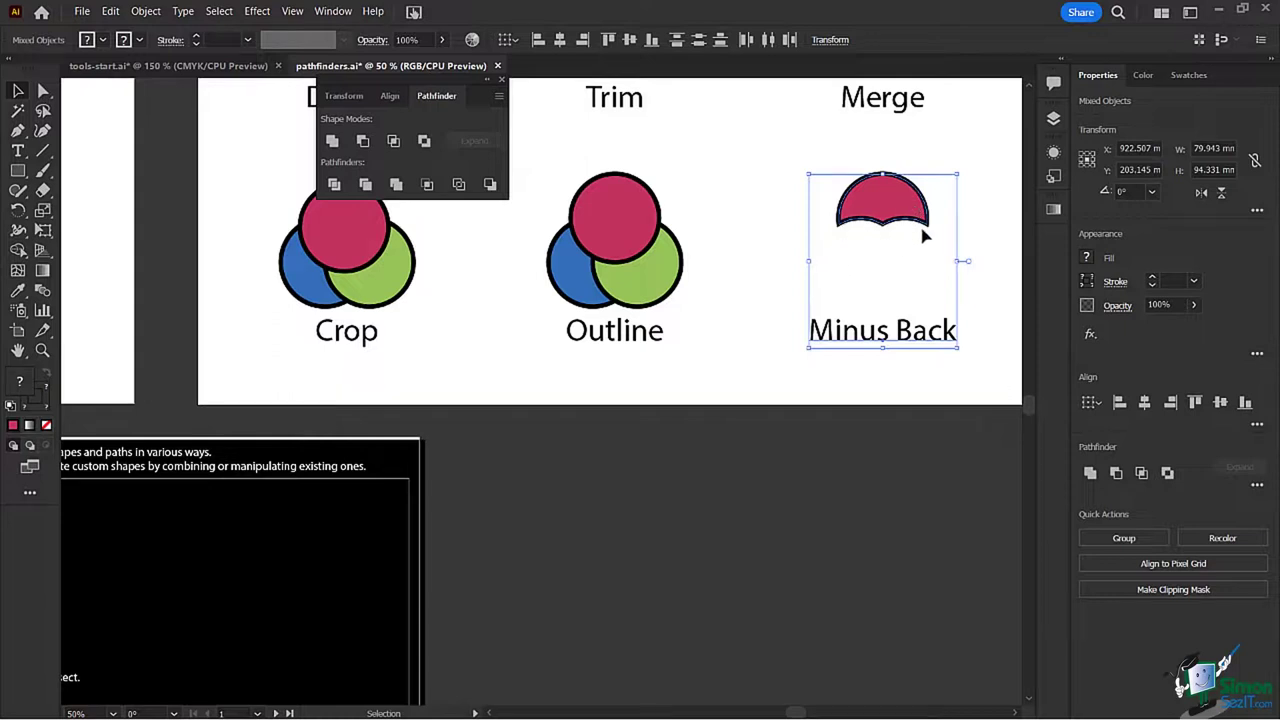
key(ctrl+z)
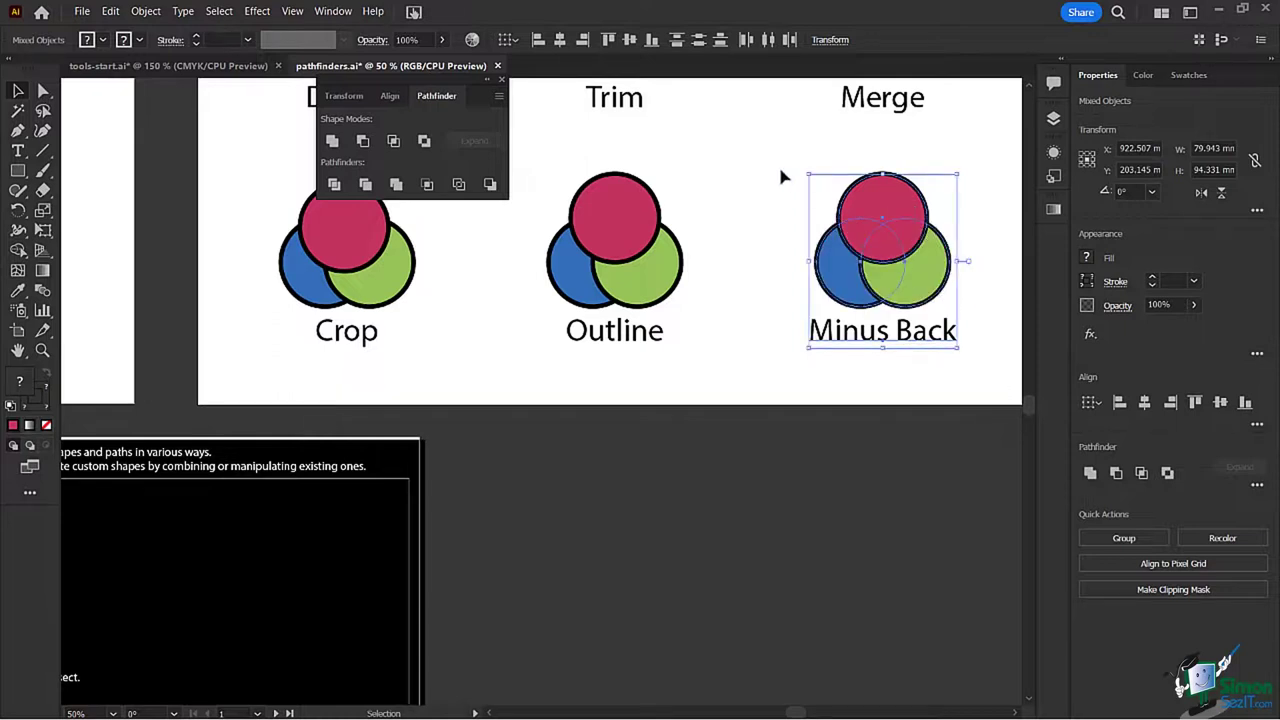
click(791, 157)
drag(810, 150, 897, 205)
click(490, 184)
click(990, 281)
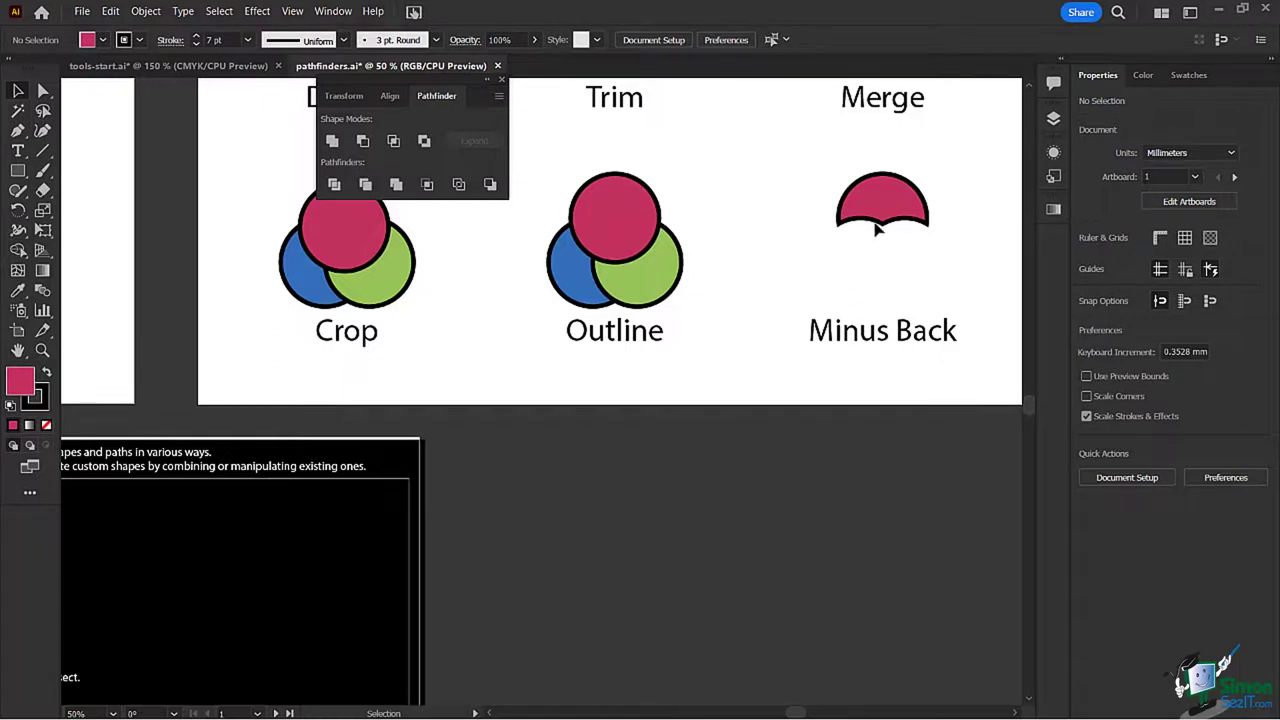
key(ctrl+z)
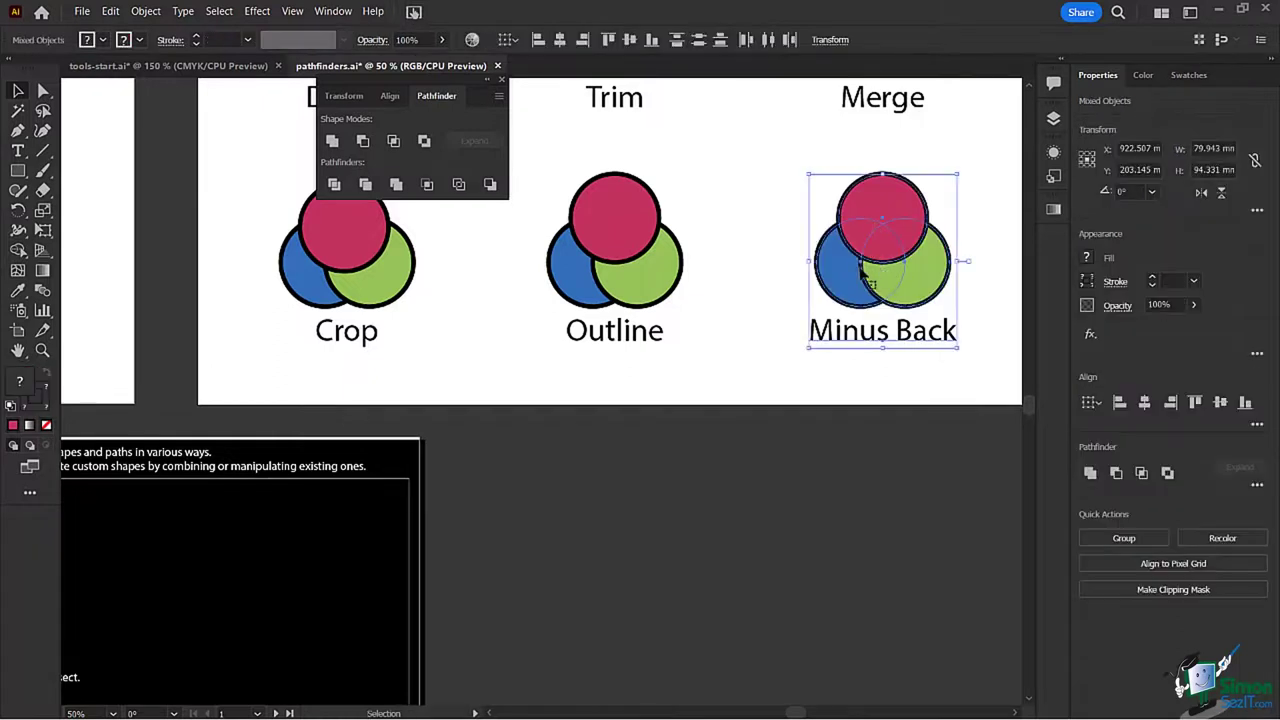
Step: Deselect the Minus Back circles on empty canvas
click(888, 370)
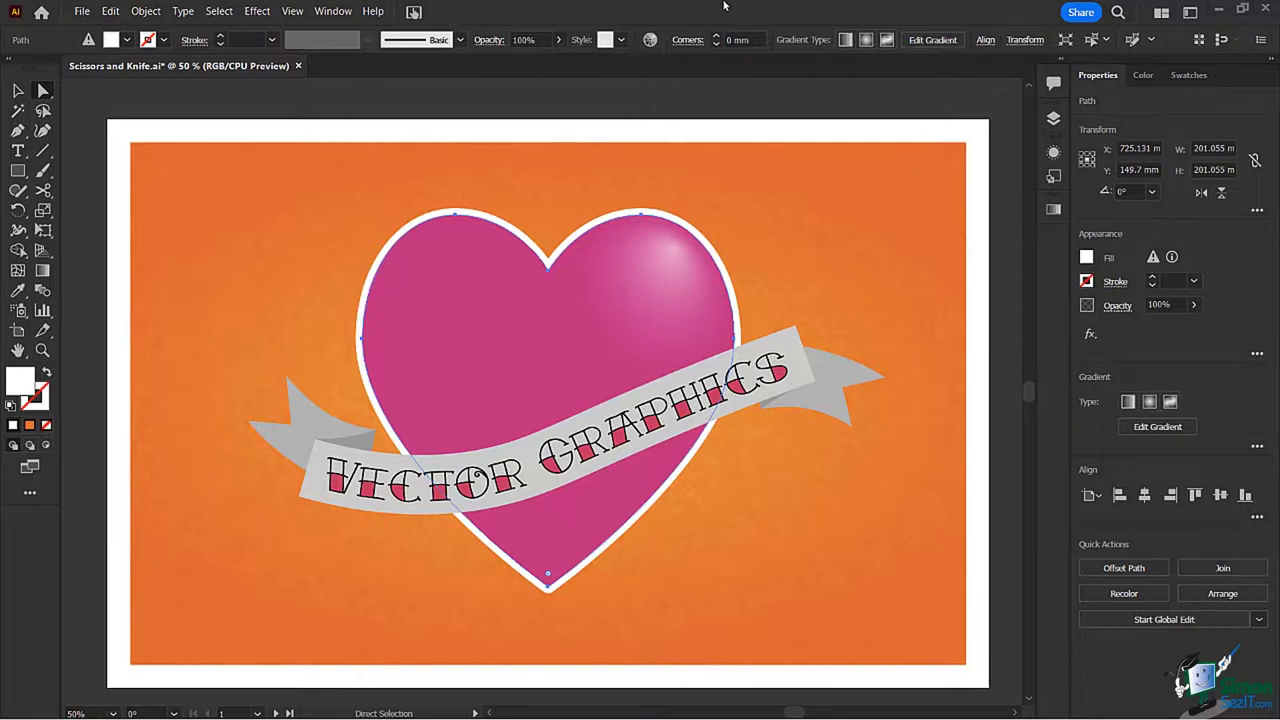
Step: Deselect the heart and pick the Eraser Tool from the Scissors tool group
key(ctrl+shift+a)
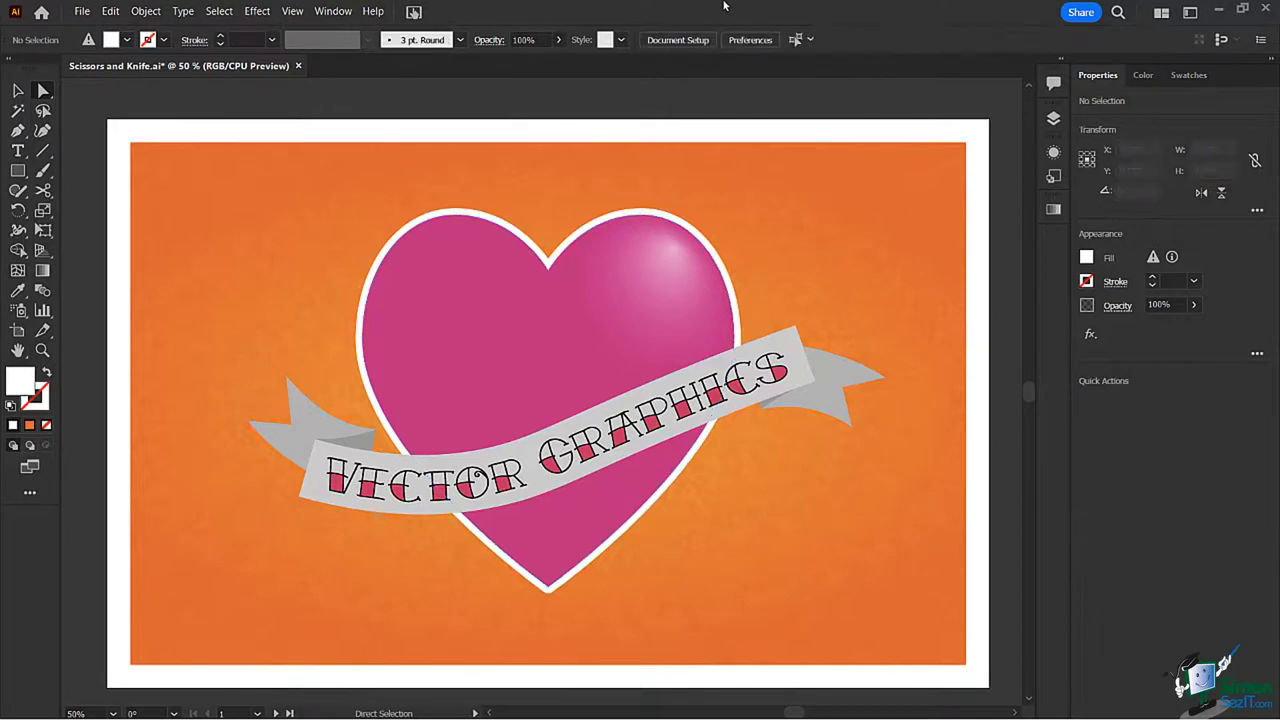
click(42, 191)
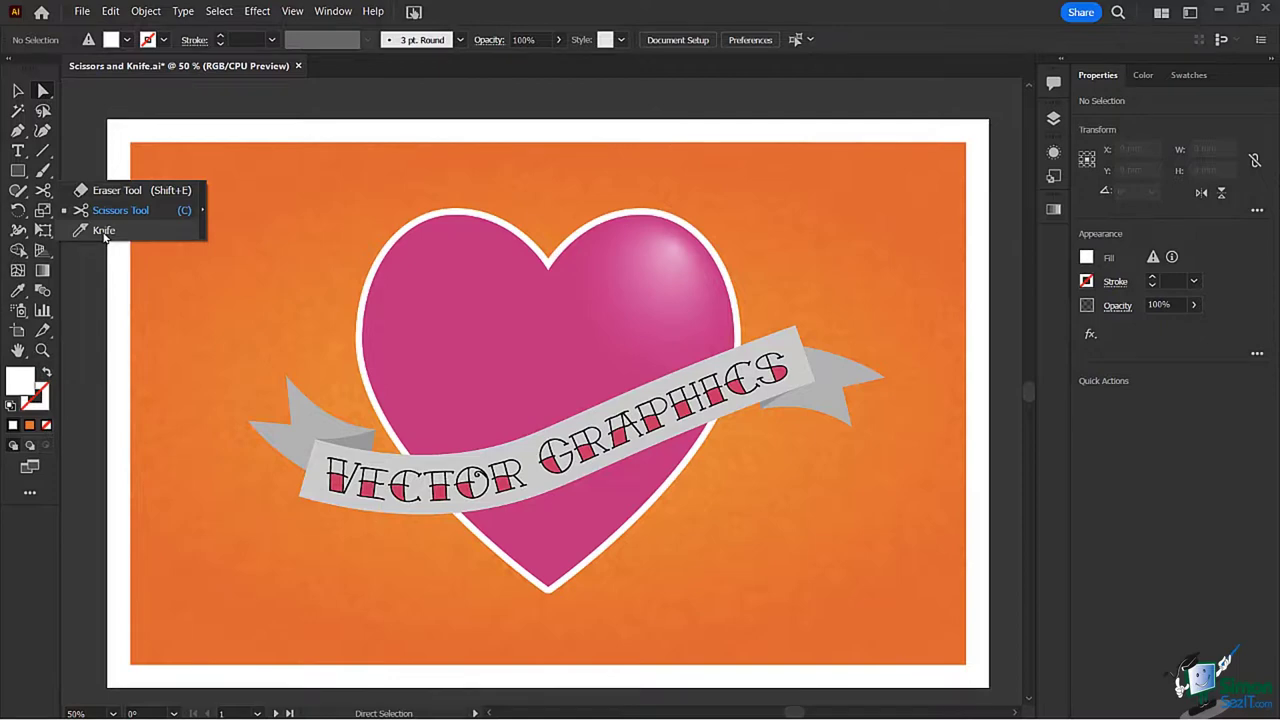
click(112, 193)
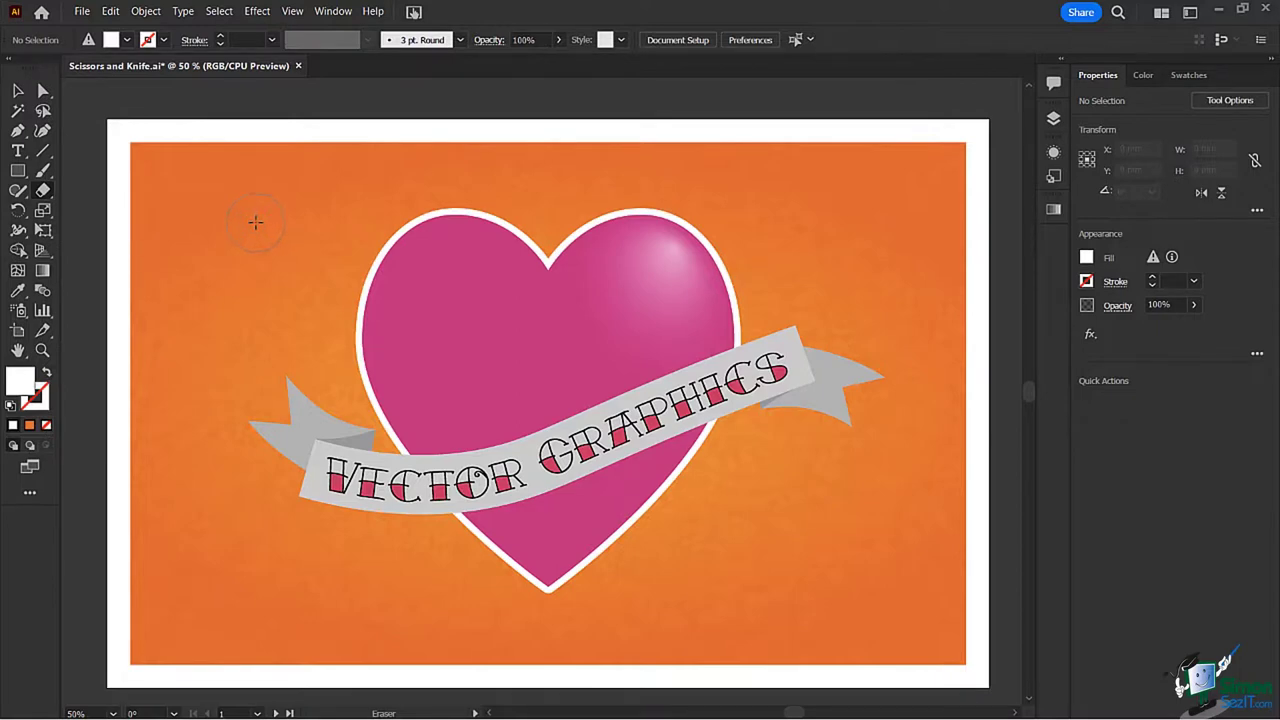
key(bracketright)
drag(390, 228, 477, 334)
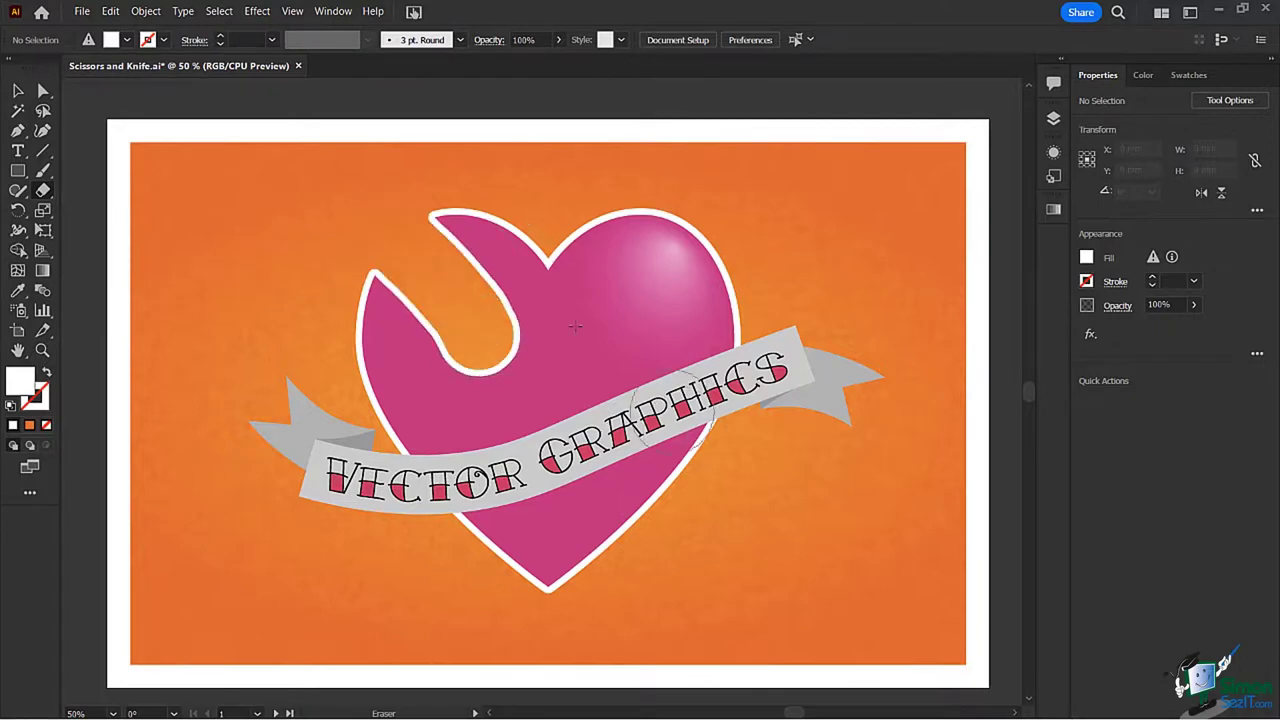
key(ctrl+z)
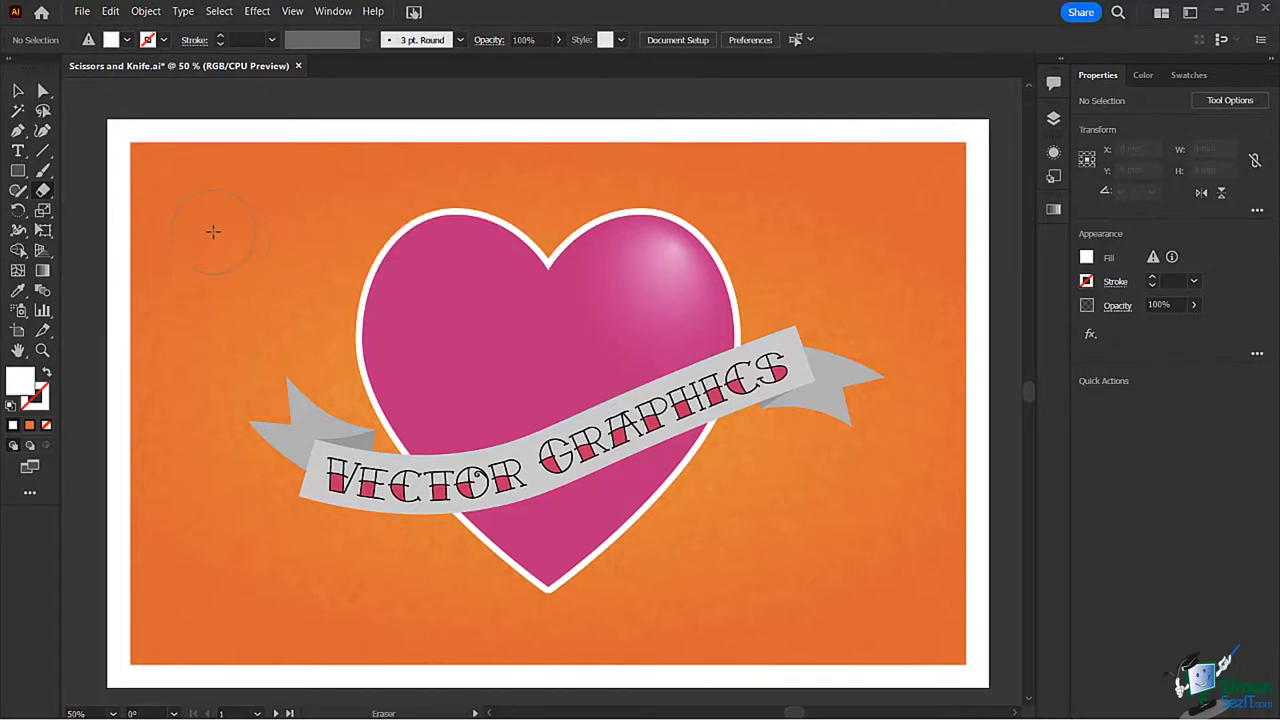
key(bracketleft)
key(d)
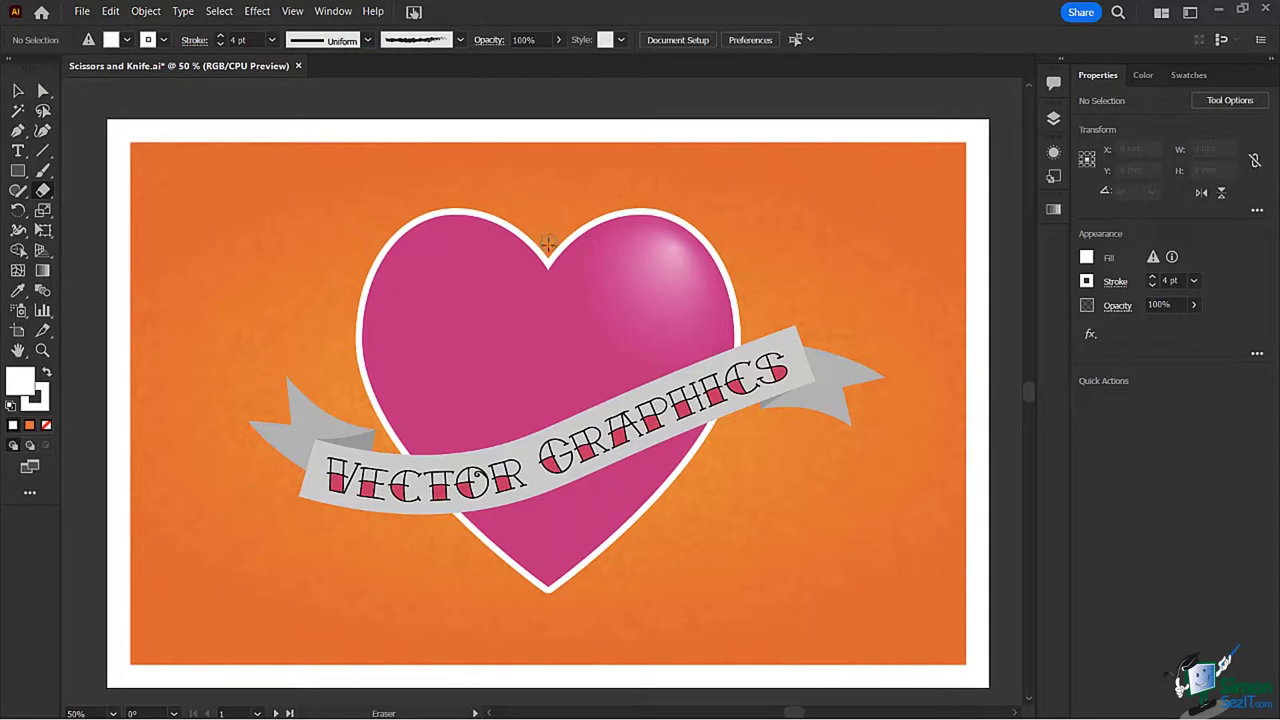
drag(548, 243, 556, 612)
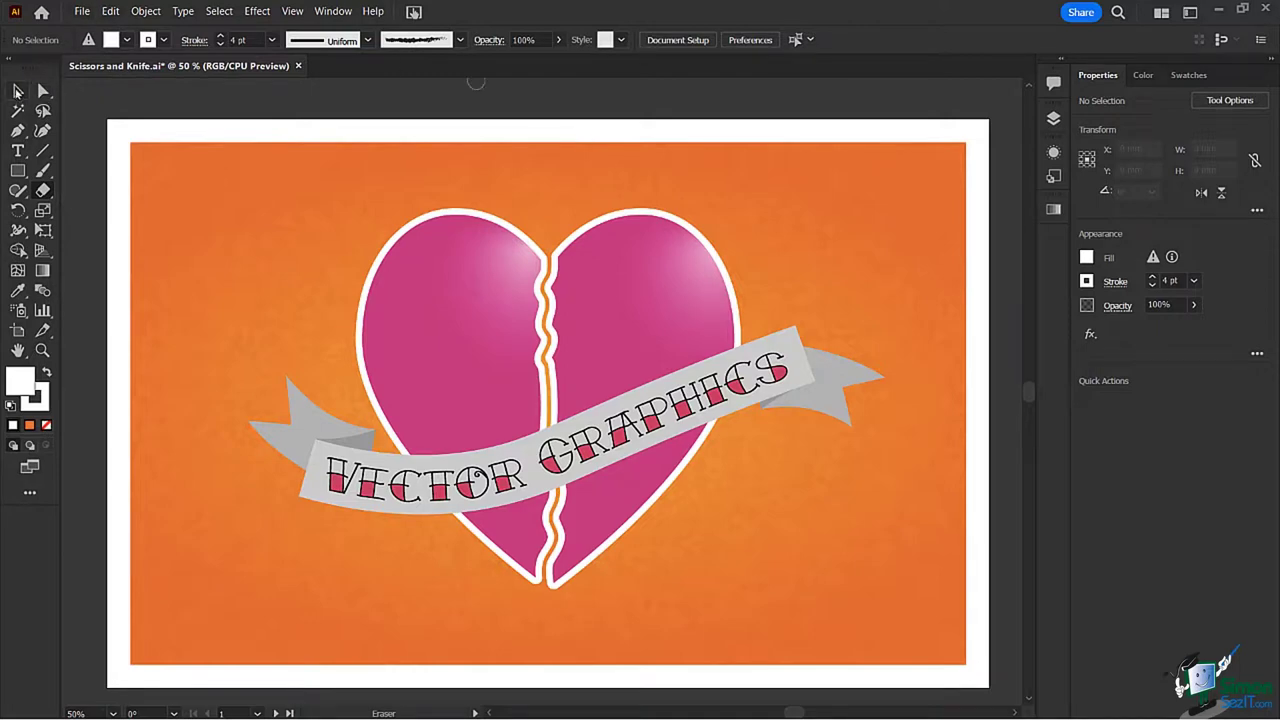
click(43, 91)
click(447, 270)
drag(457, 266, 383, 265)
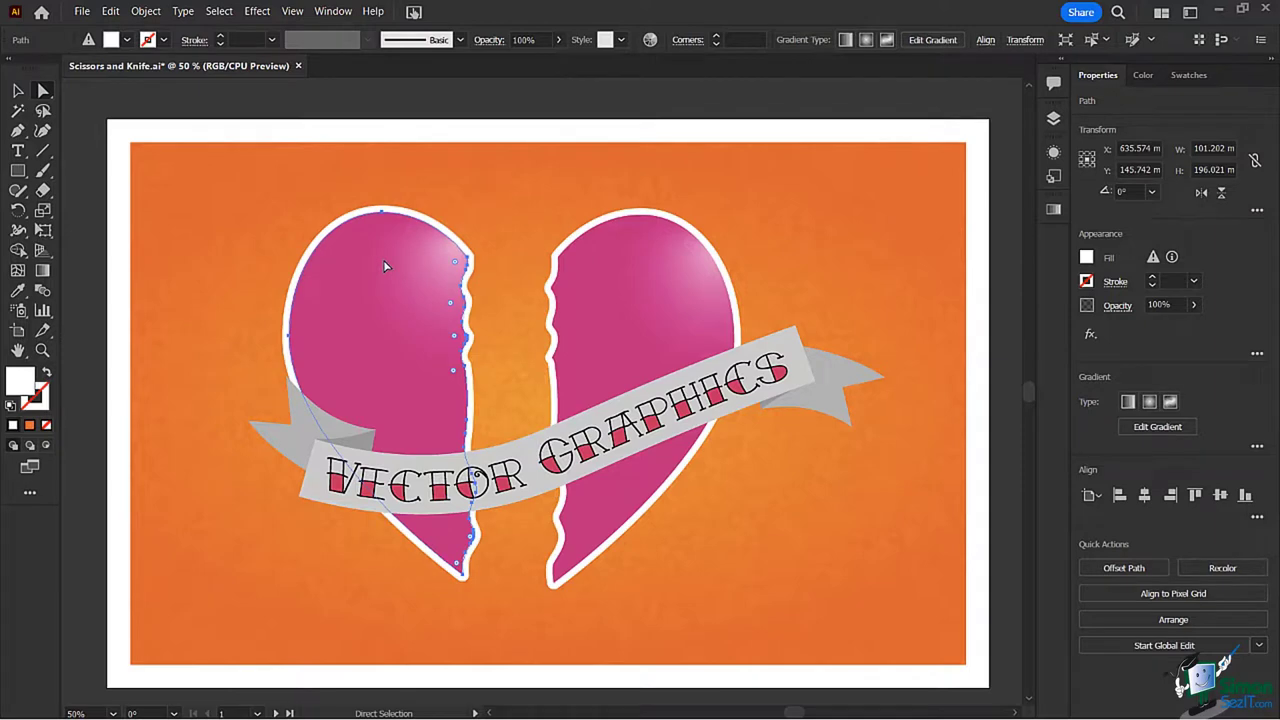
key(ctrl+z)
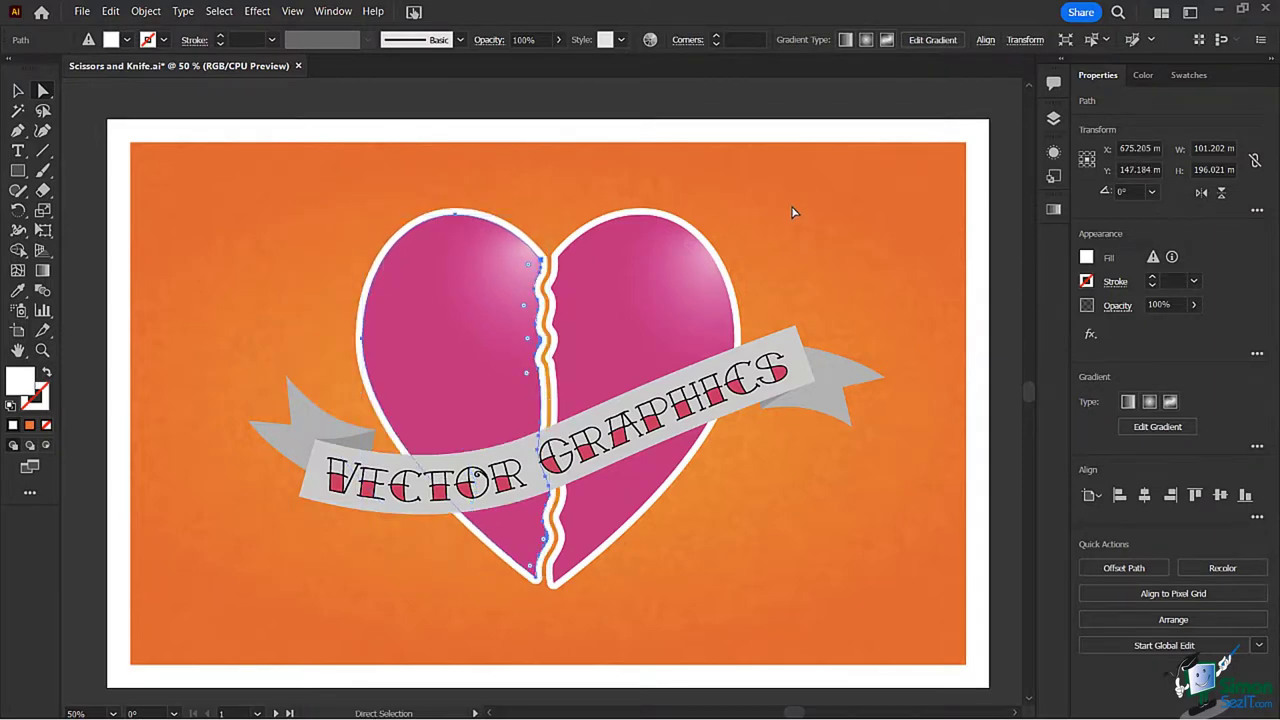
click(793, 212)
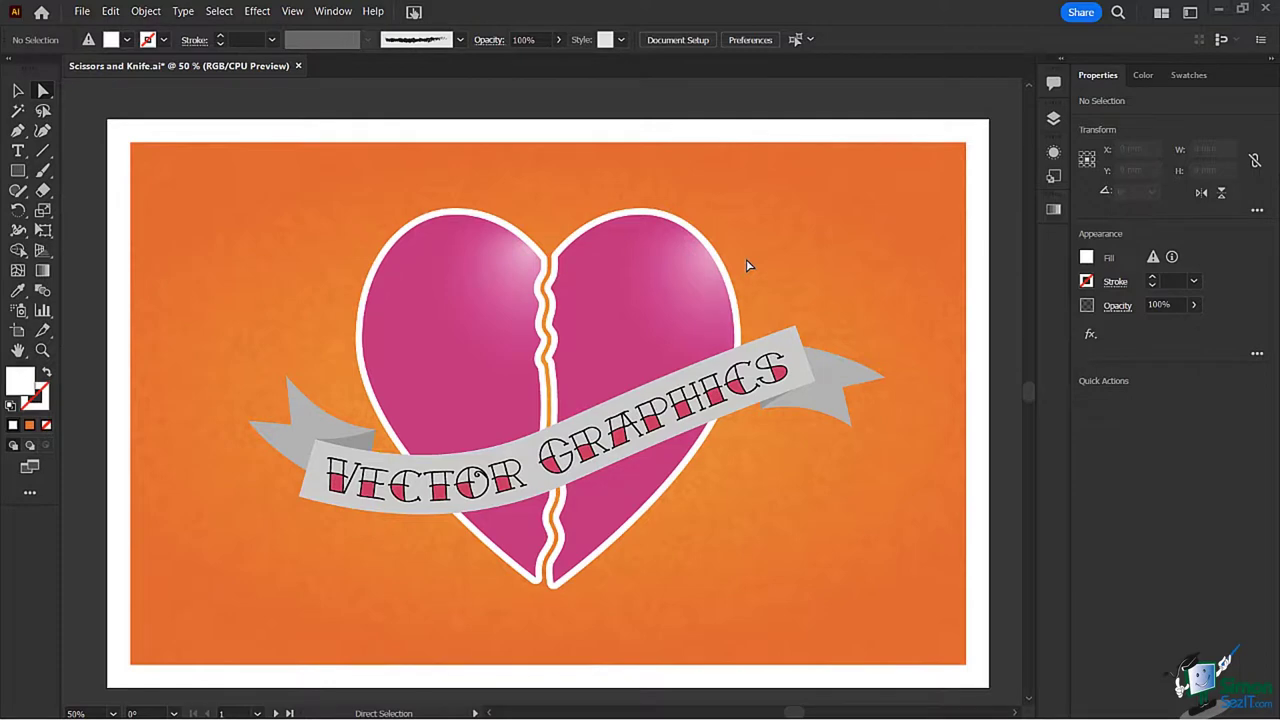
key(ctrl+z)
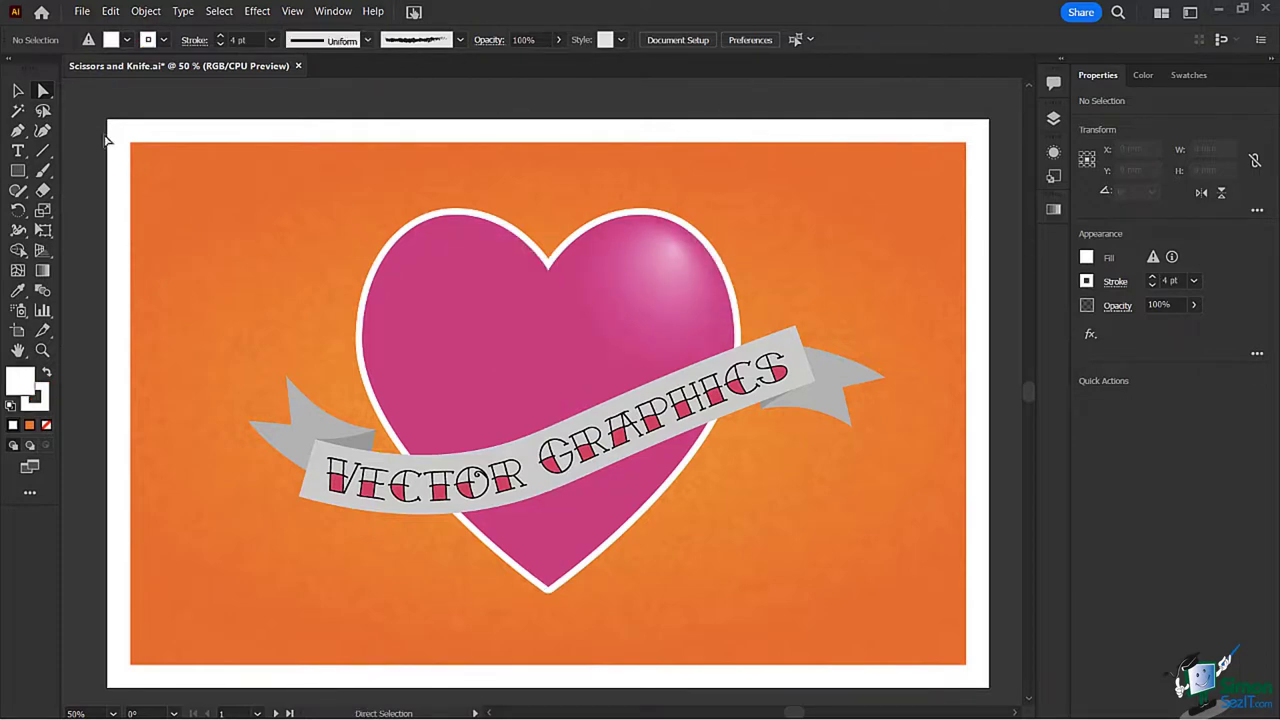
Step: Erase a trial jagged split down the heart, undo it, and bring up the Eraser tool group
click(43, 190)
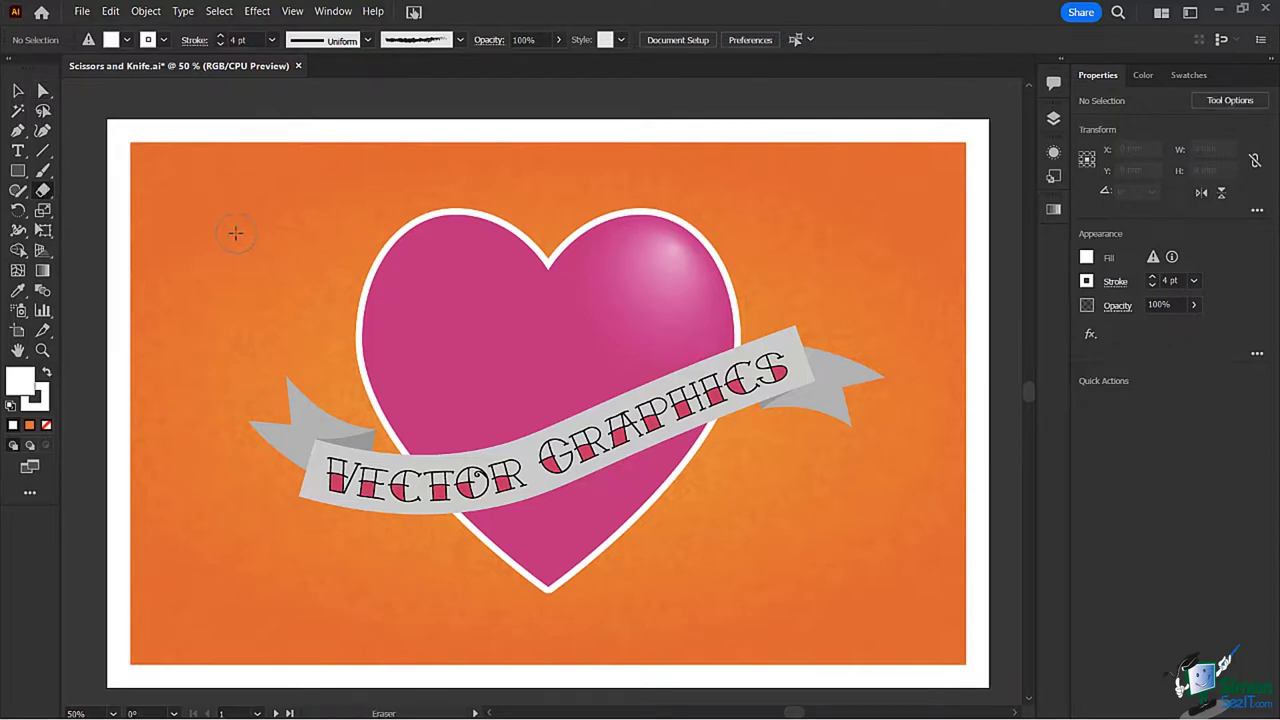
mouse_move(540, 255)
mouse_down()
mouse_move(549, 354)
mouse_move(536, 364)
mouse_move(549, 379)
mouse_move(513, 397)
mouse_move(534, 409)
mouse_move(511, 420)
mouse_move(543, 446)
mouse_move(525, 462)
mouse_move(580, 524)
mouse_move(564, 544)
mouse_move(557, 618)
mouse_up()
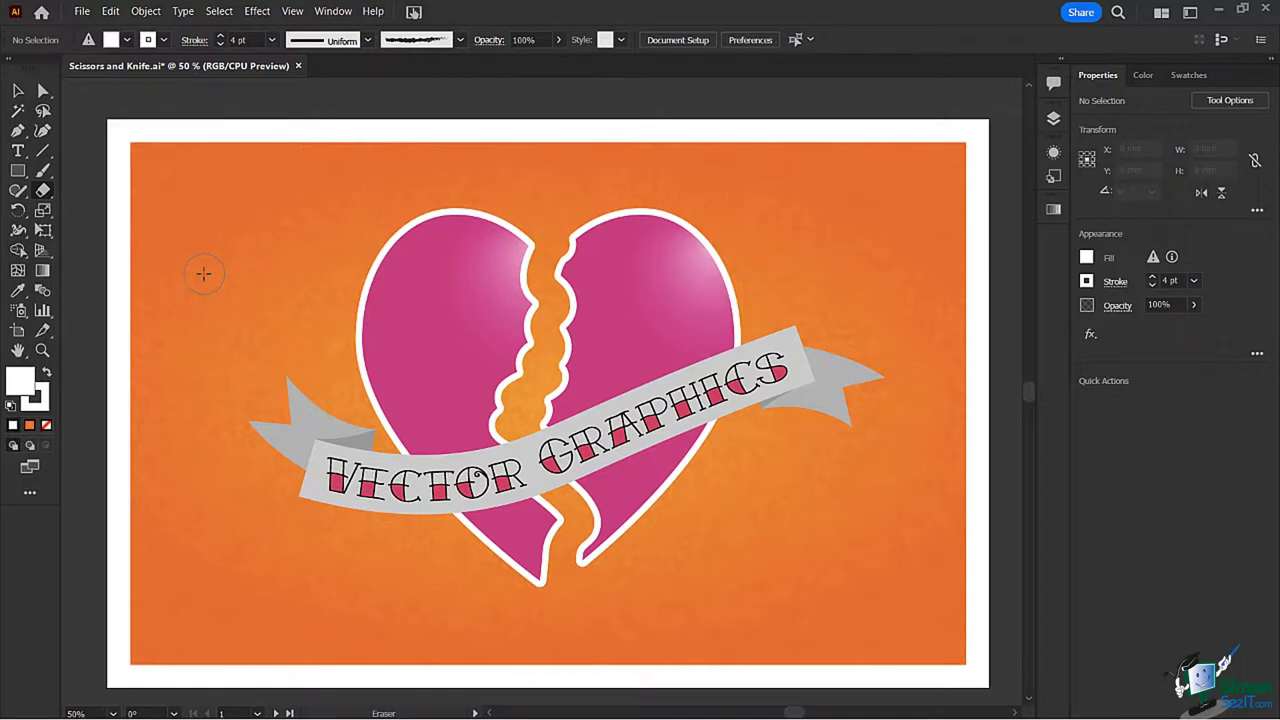
key(ctrl+z)
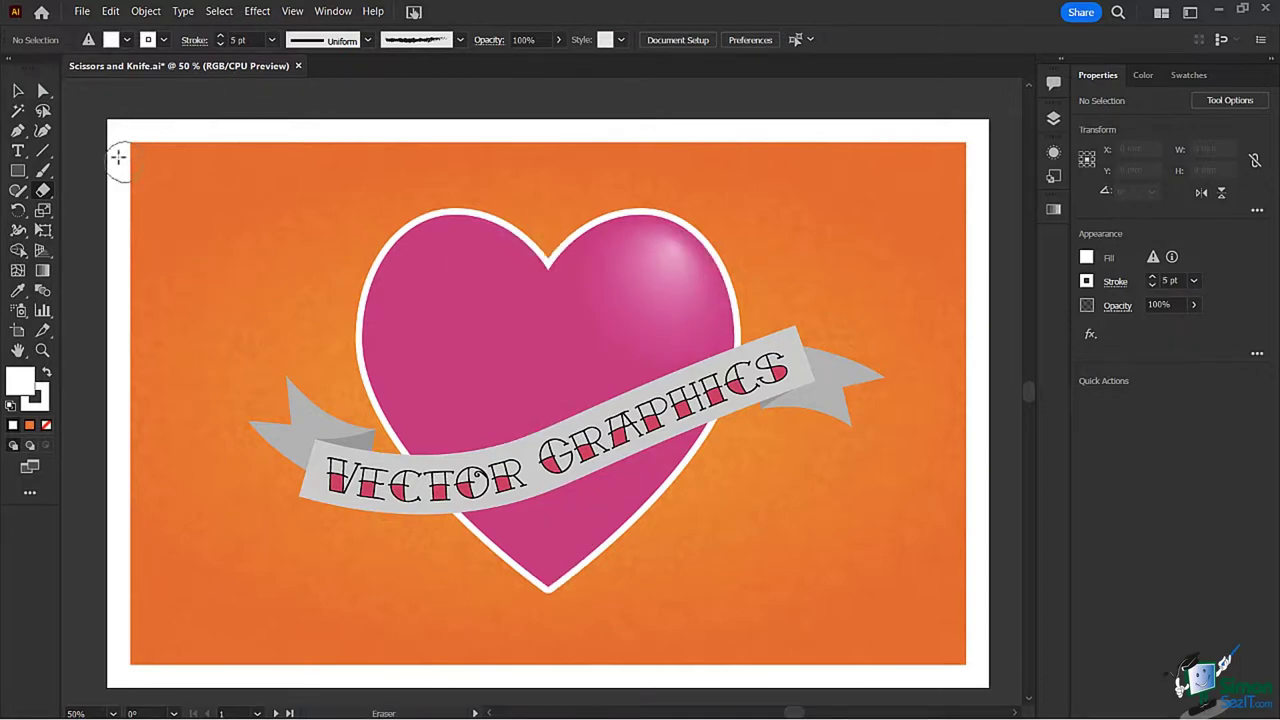
click(43, 190)
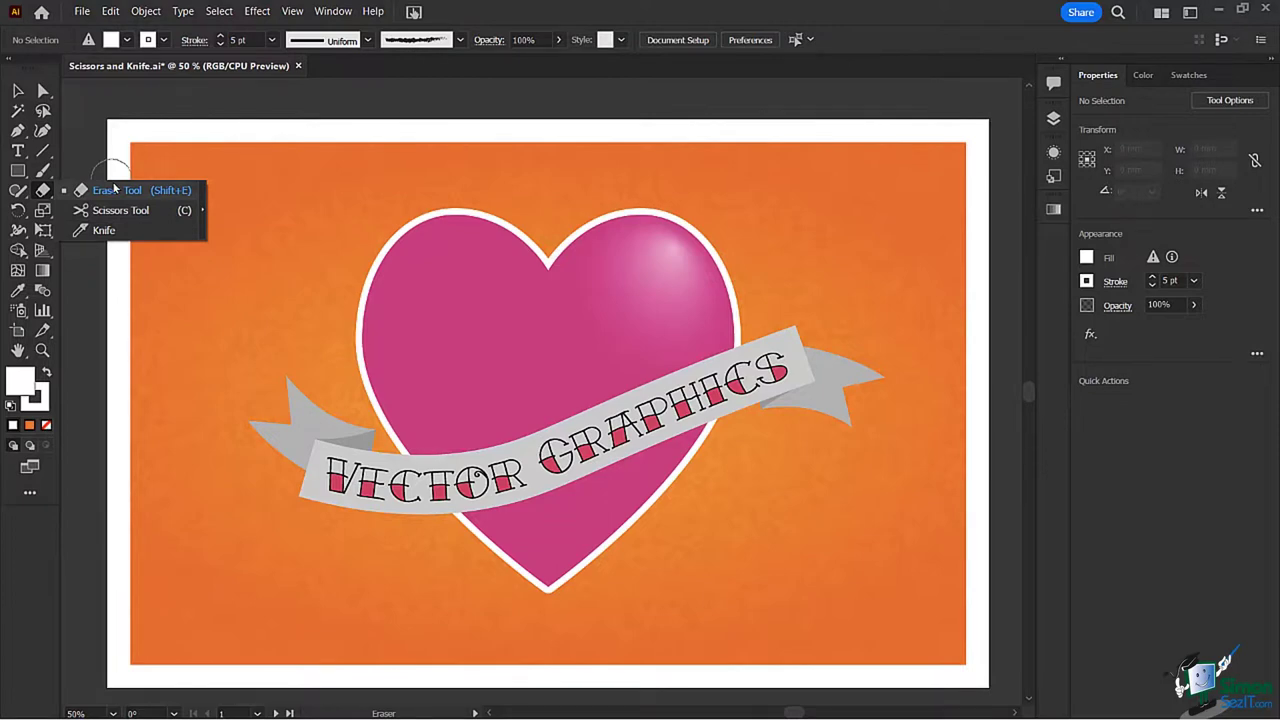
click(97, 231)
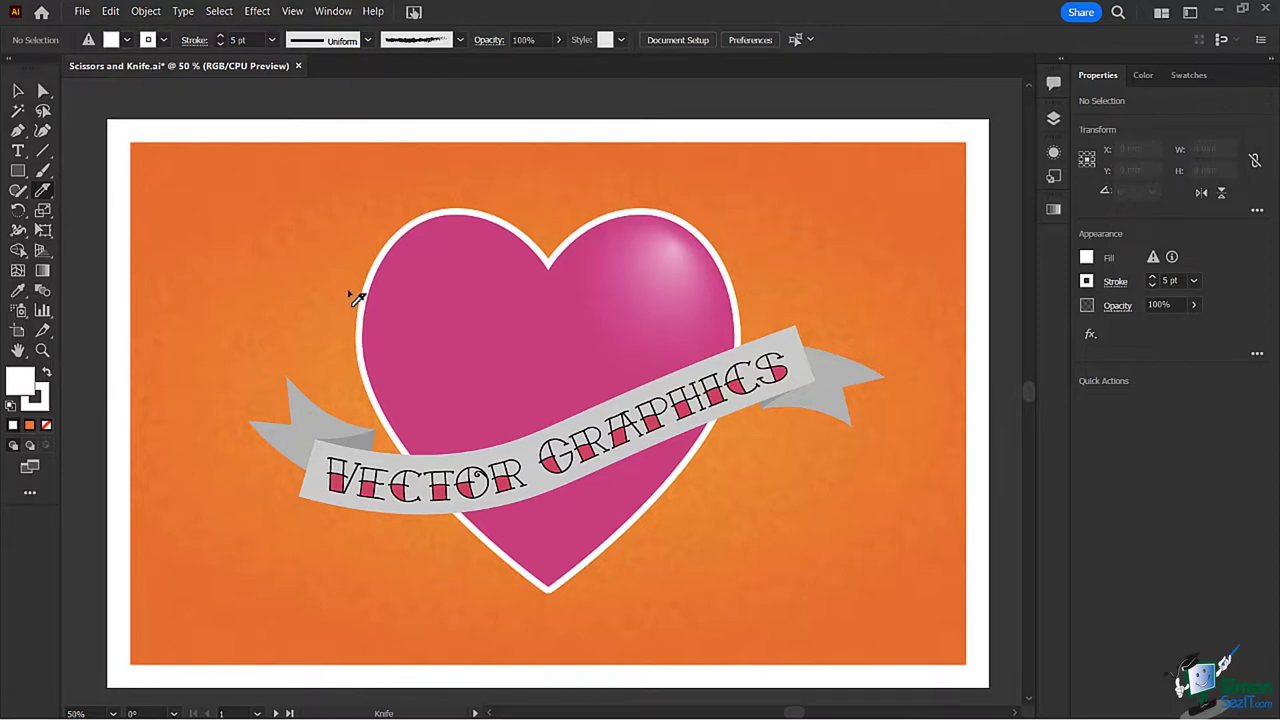
mouse_move(354, 294)
mouse_down()
mouse_move(426, 284)
mouse_move(475, 231)
mouse_move(509, 272)
mouse_move(503, 187)
mouse_move(395, 186)
mouse_move(351, 222)
mouse_move(355, 300)
mouse_up()
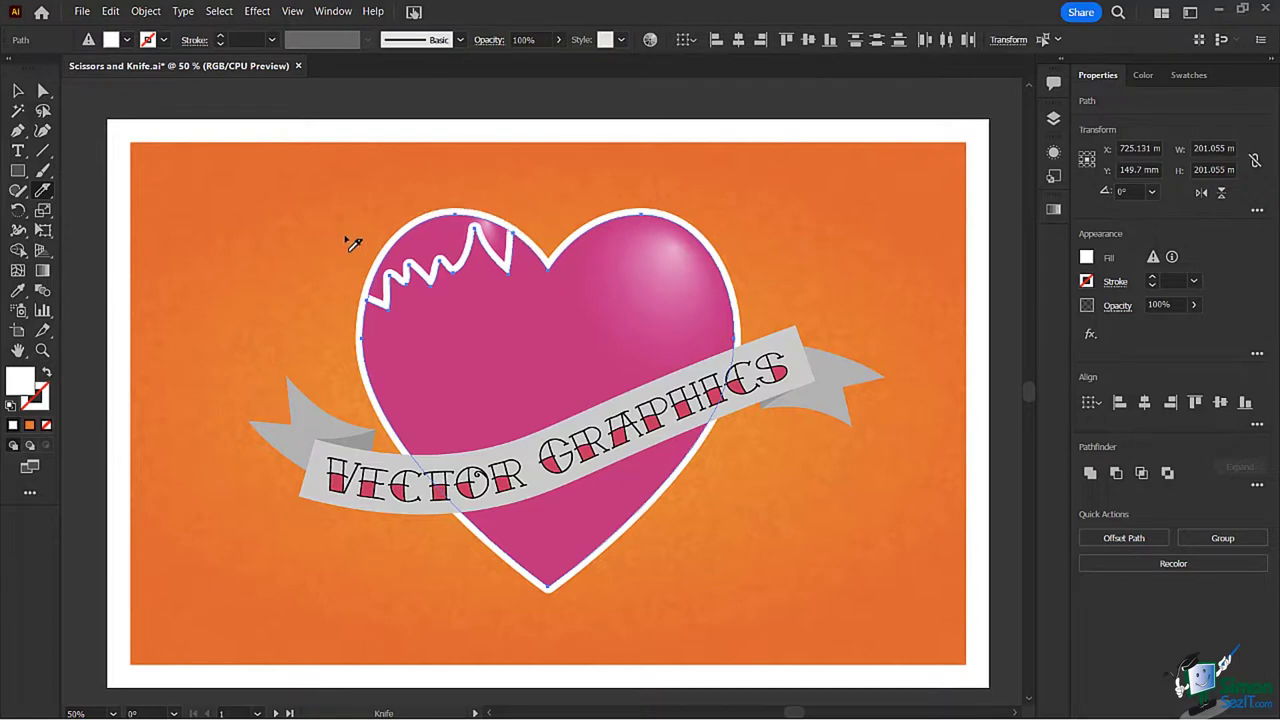
click(43, 90)
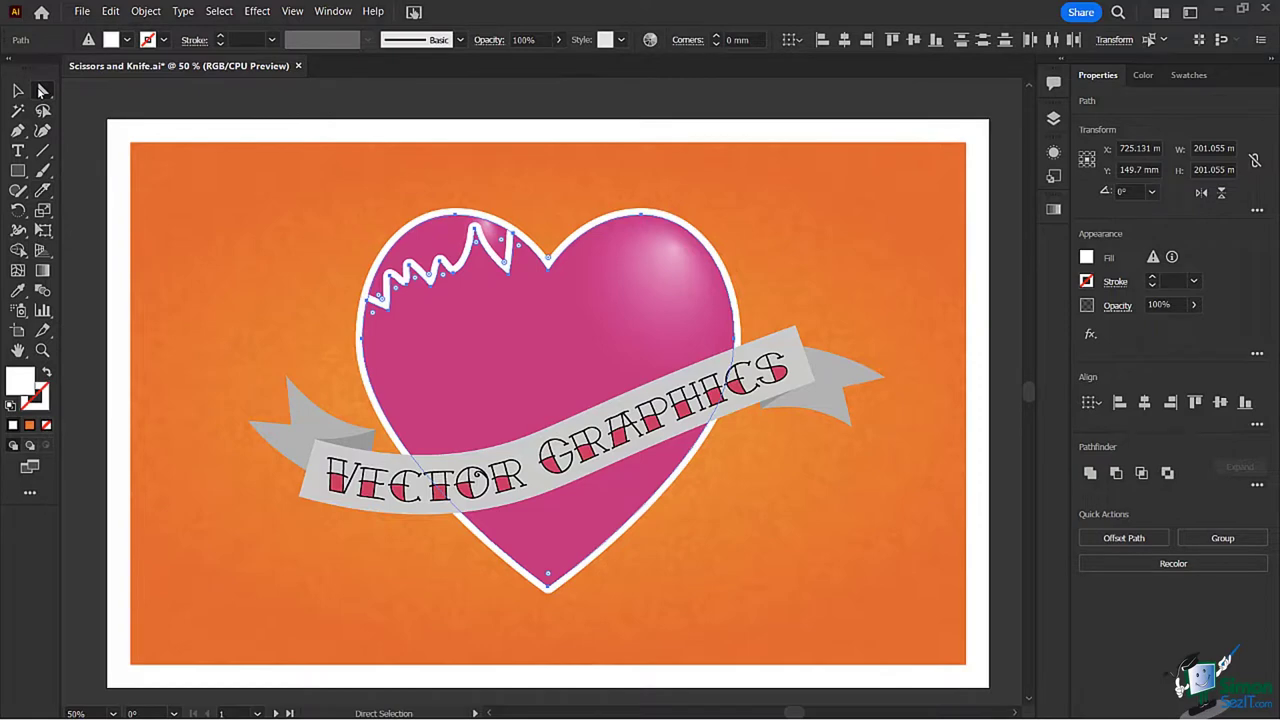
click(272, 161)
click(436, 236)
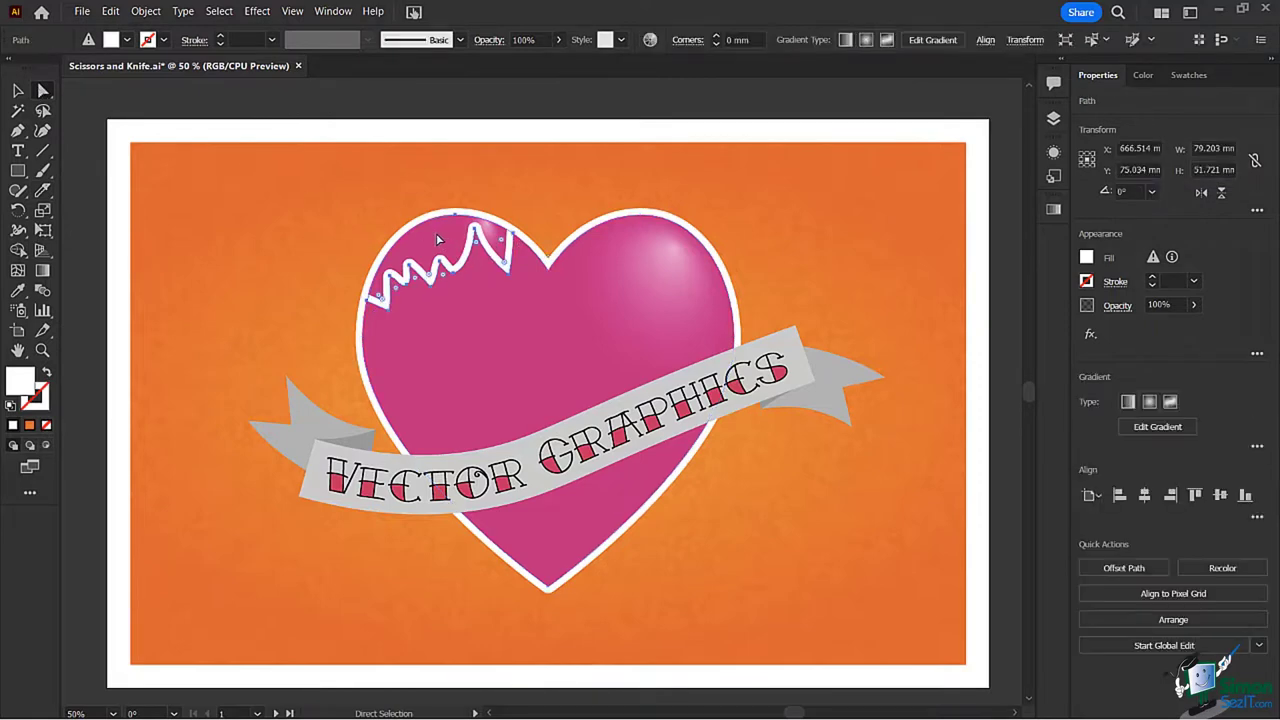
drag(436, 233, 276, 175)
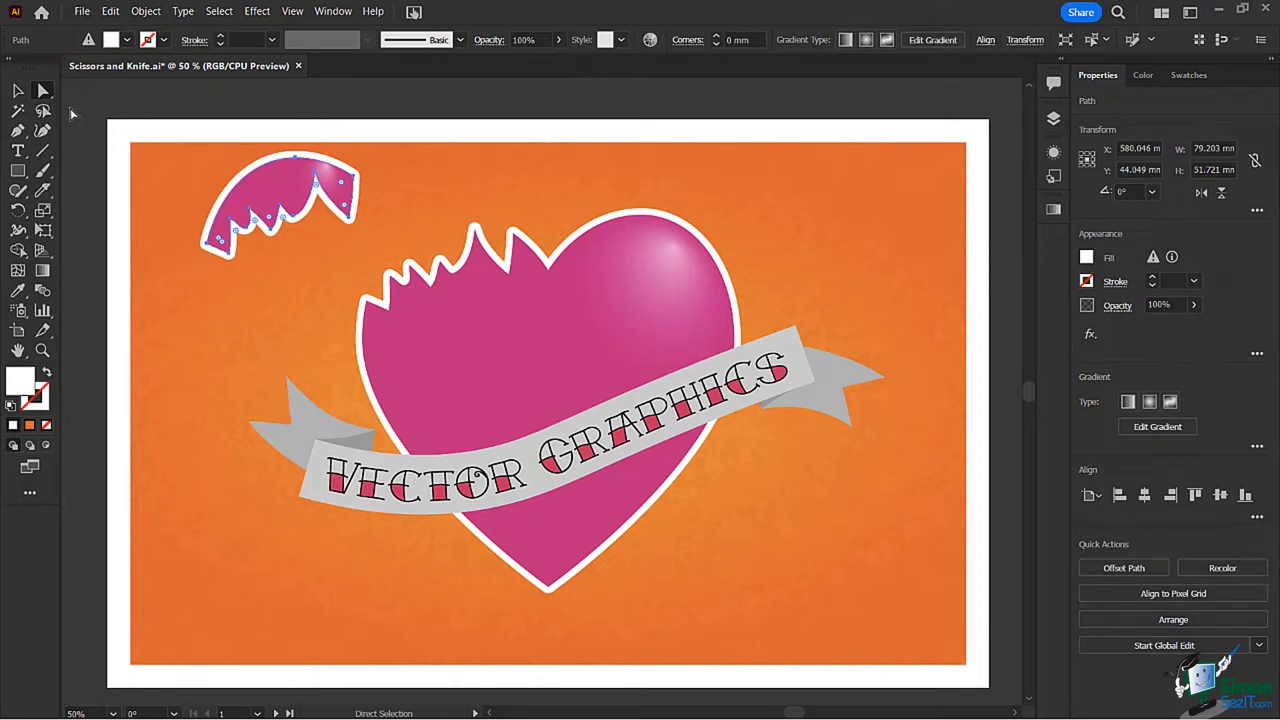
key(ctrl+z)
key(ctrl+z)
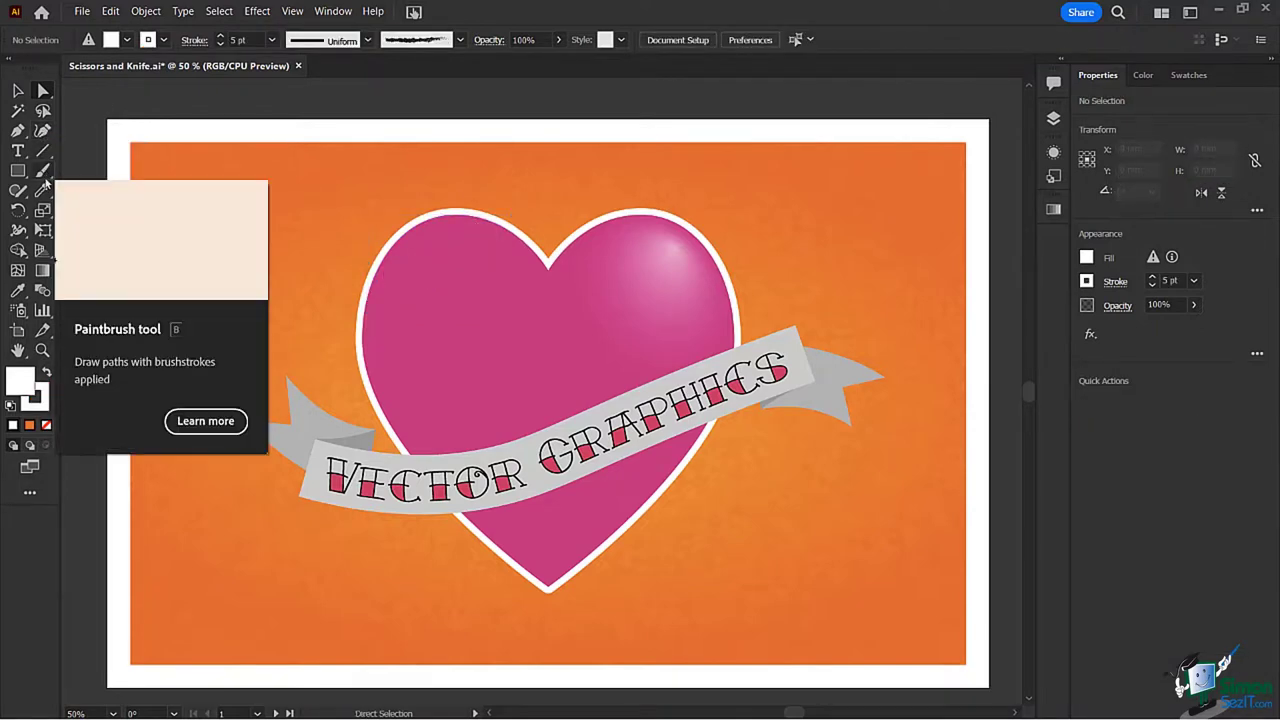
click(43, 190)
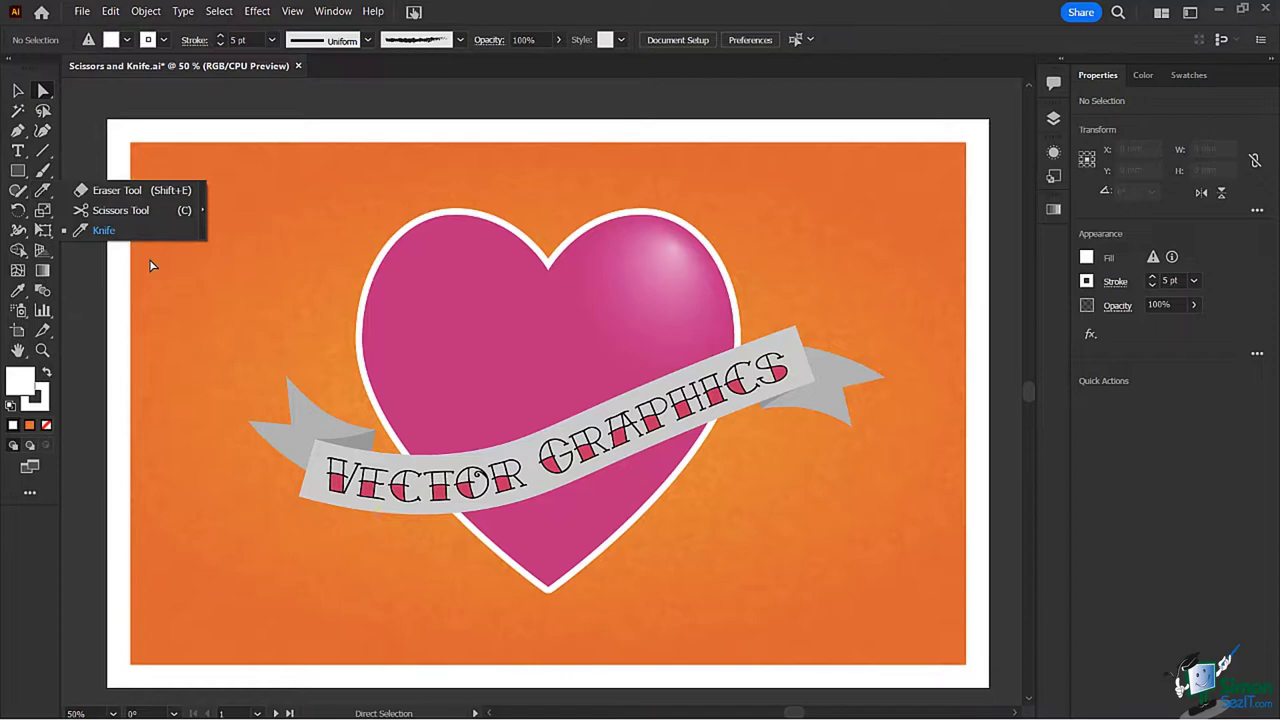
click(104, 231)
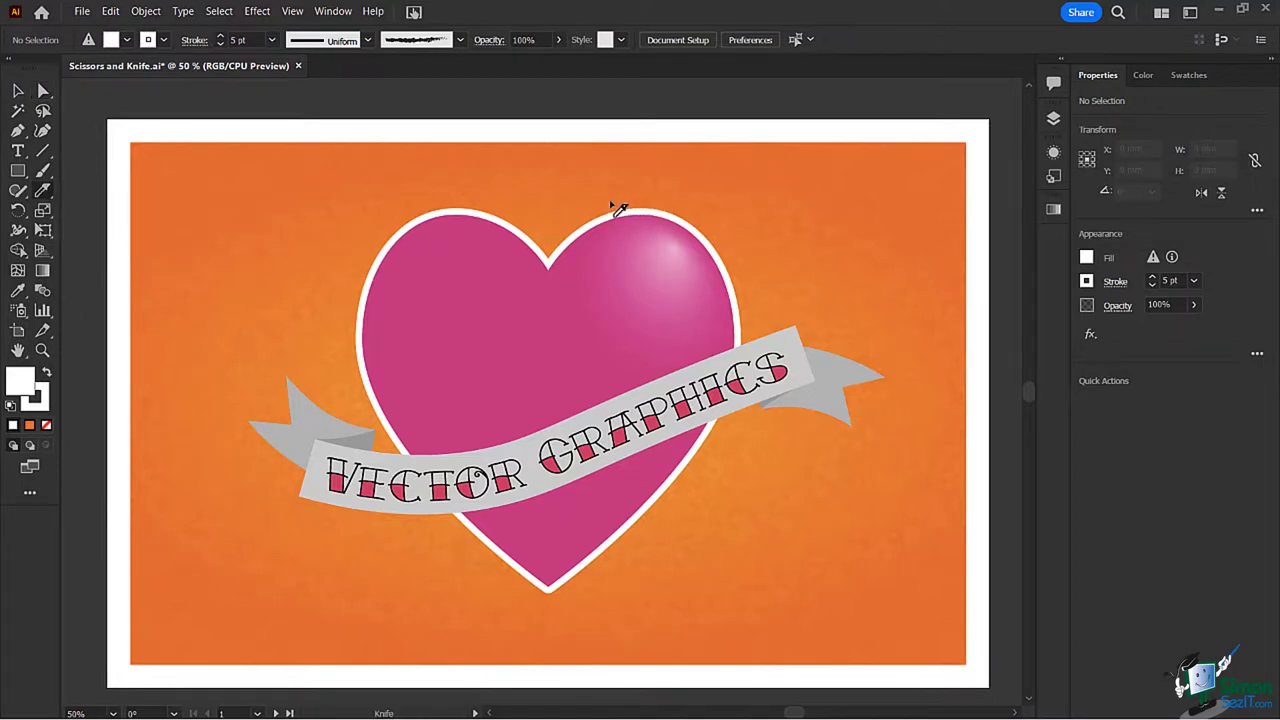
mouse_move(618, 208)
mouse_down()
mouse_move(618, 287)
mouse_move(634, 268)
mouse_move(639, 303)
mouse_move(658, 291)
mouse_move(658, 316)
mouse_move(677, 297)
mouse_move(682, 320)
mouse_move(700, 311)
mouse_move(704, 330)
mouse_move(801, 315)
mouse_move(765, 228)
mouse_move(664, 185)
mouse_move(609, 208)
mouse_up()
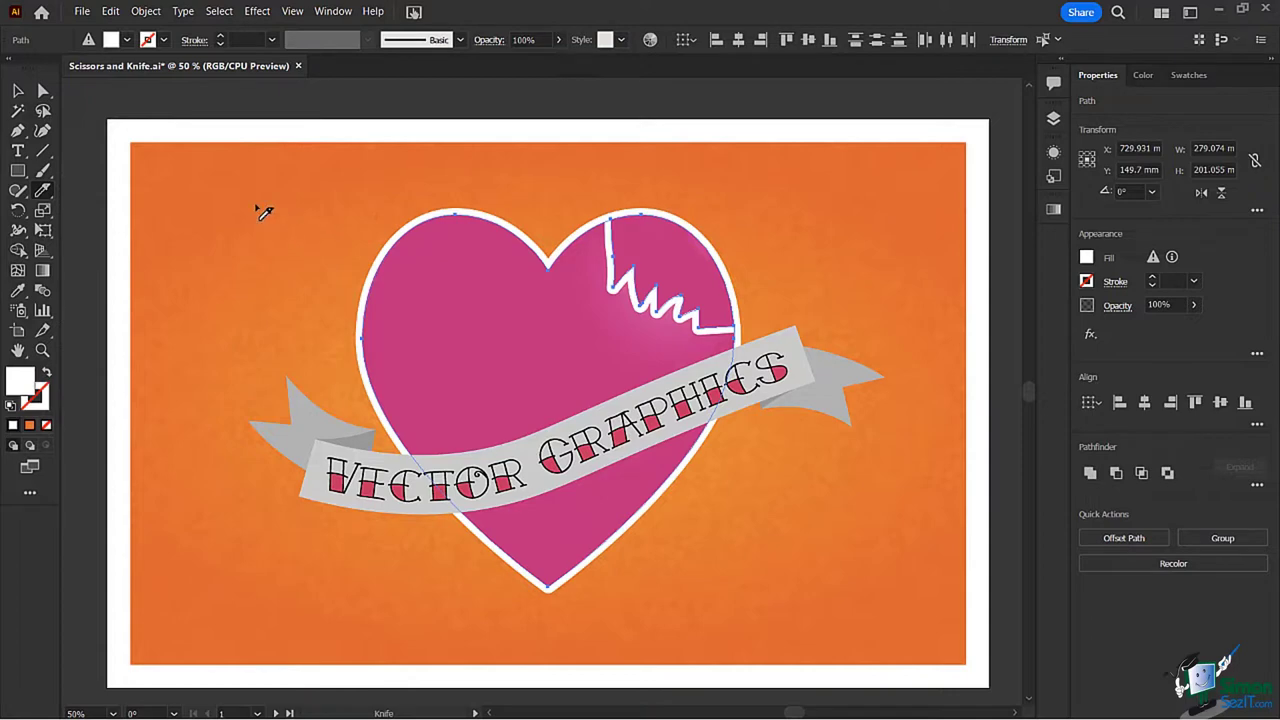
click(43, 90)
click(707, 229)
click(675, 268)
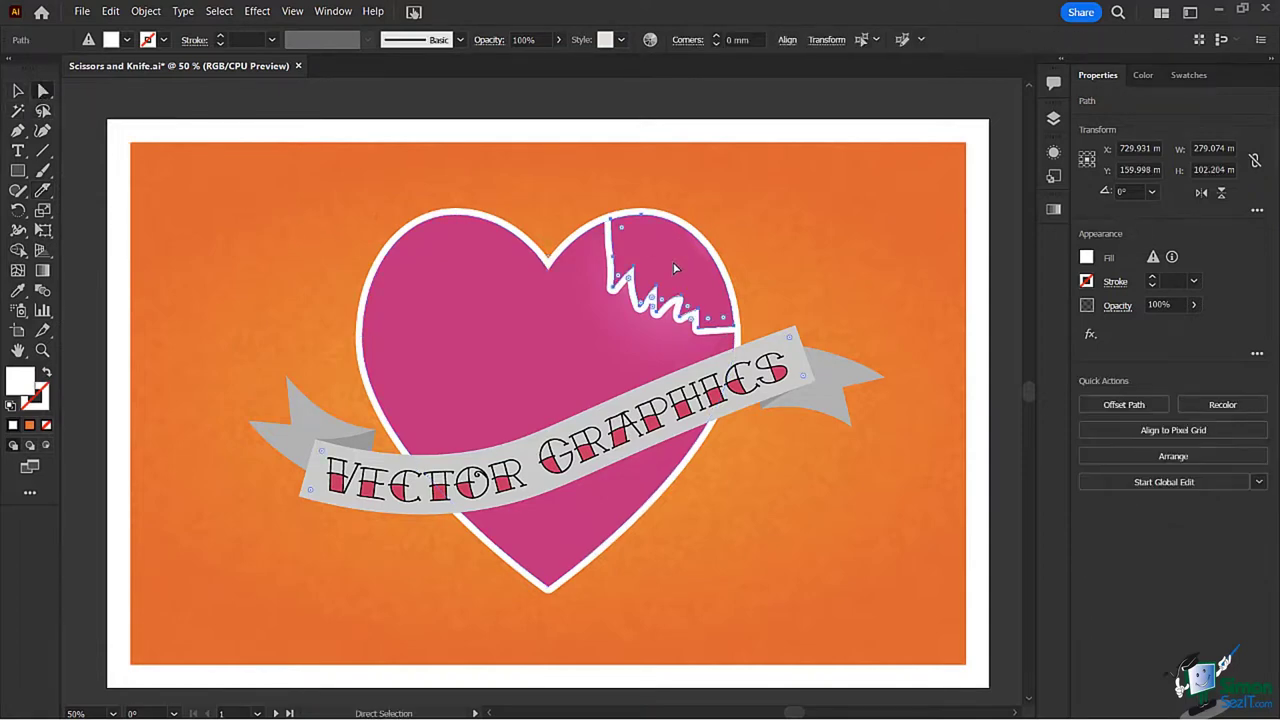
key(Delete)
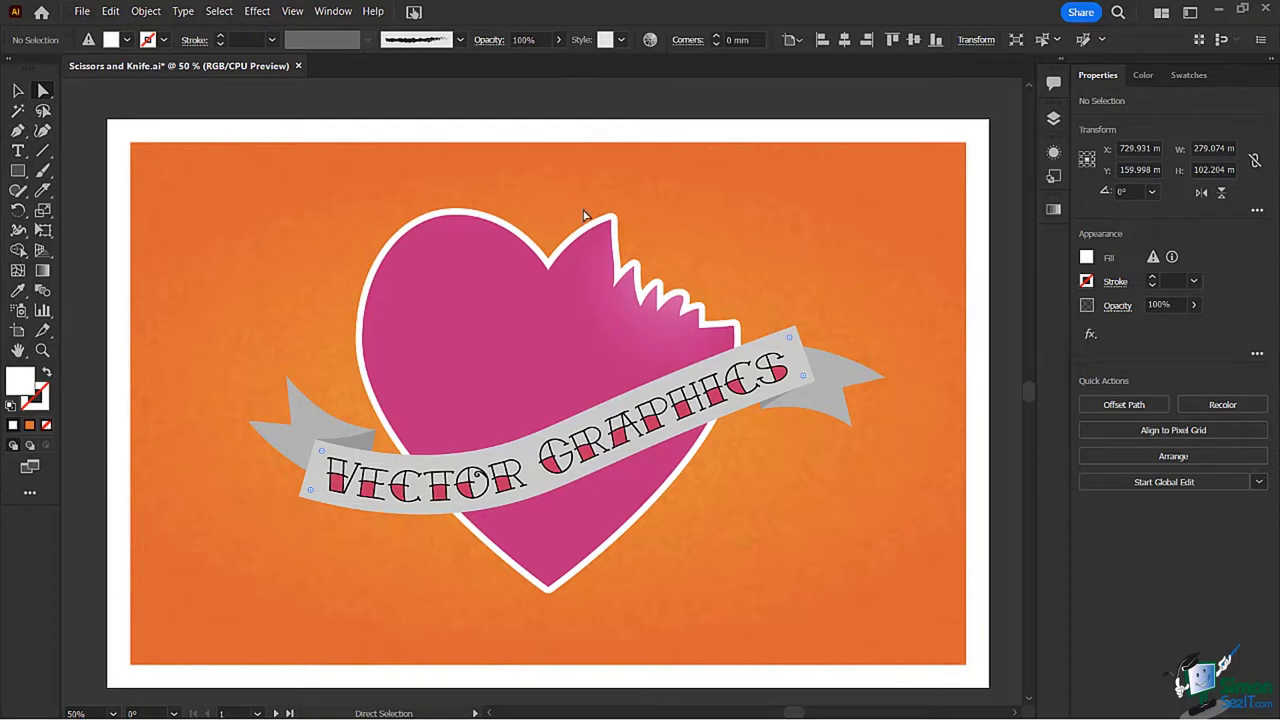
click(613, 221)
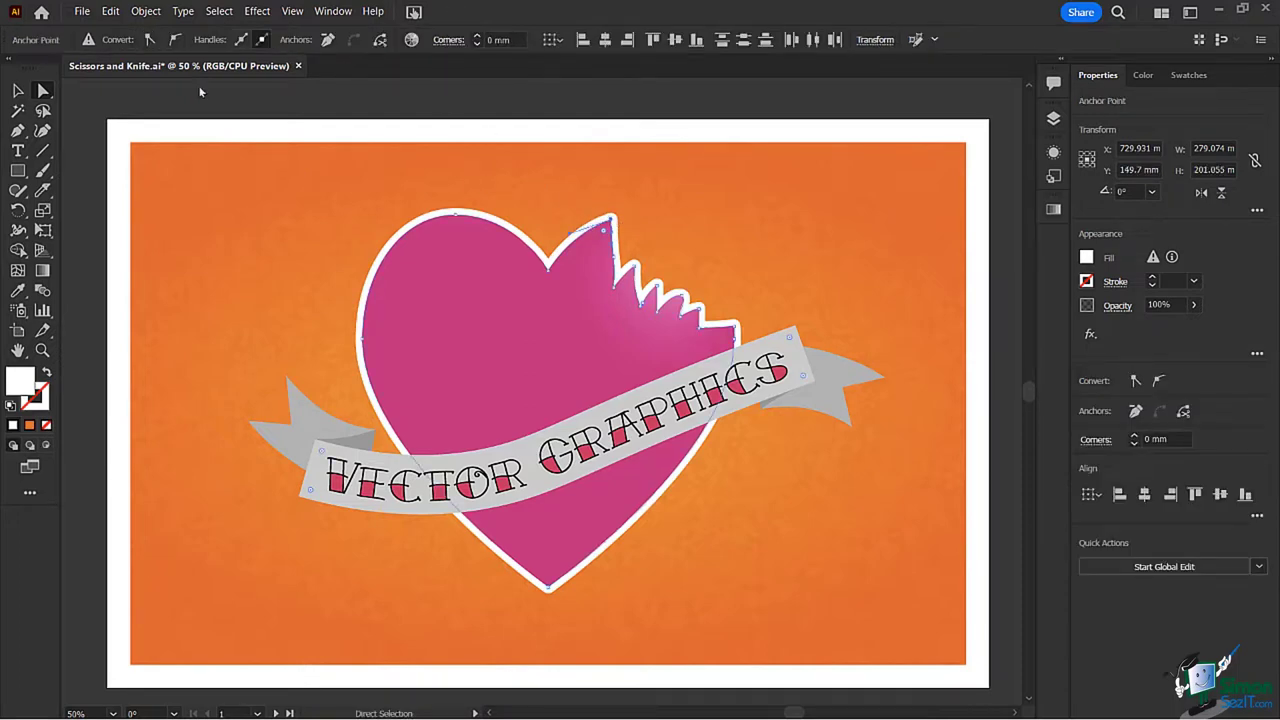
click(609, 222)
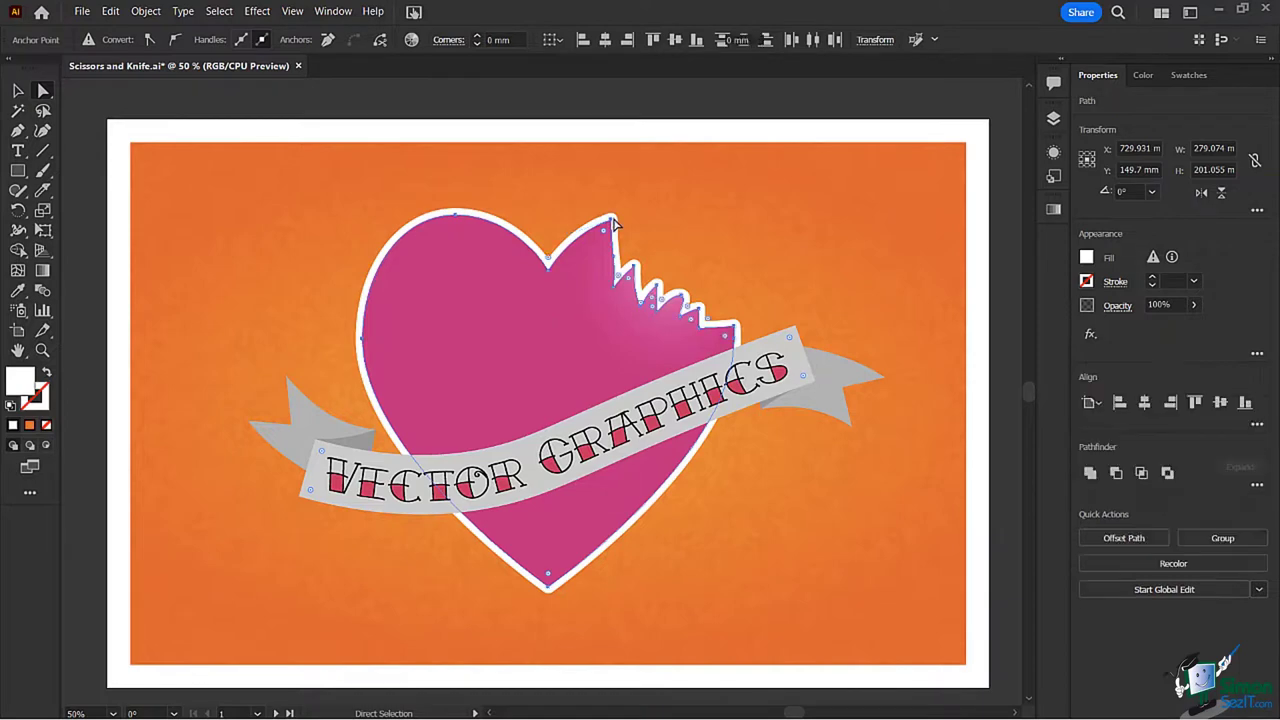
click(633, 269)
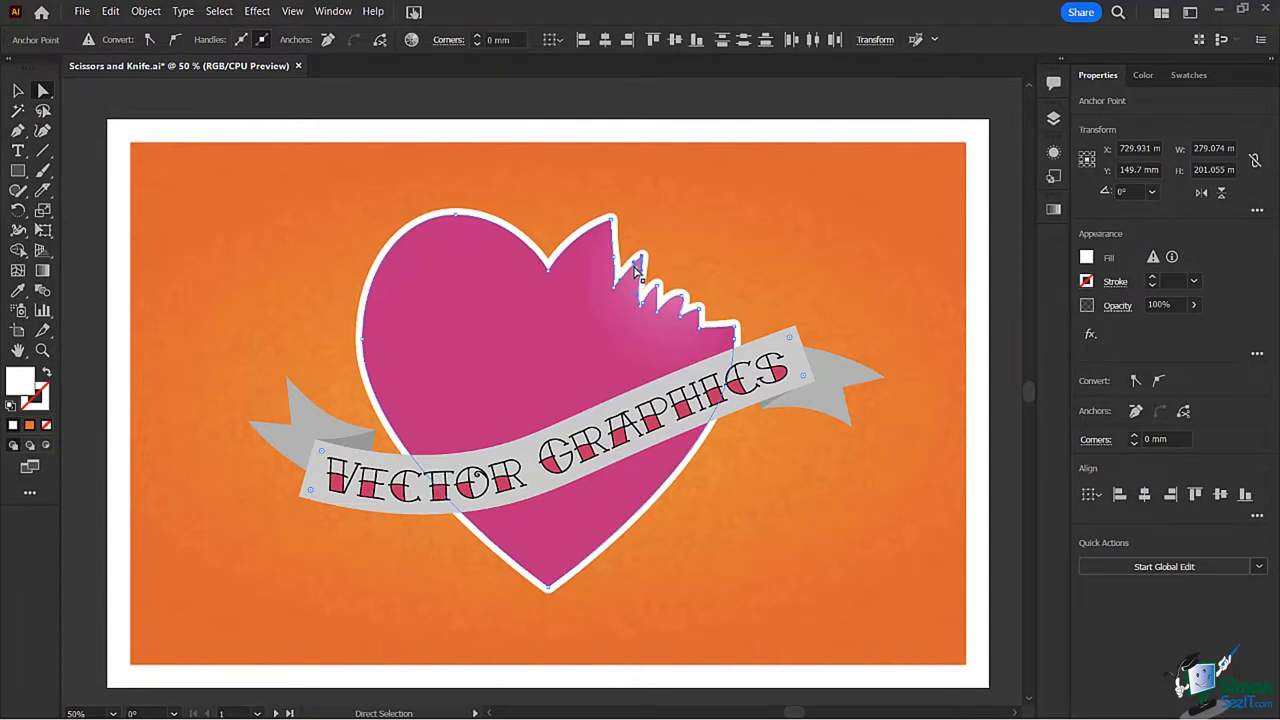
key(d)
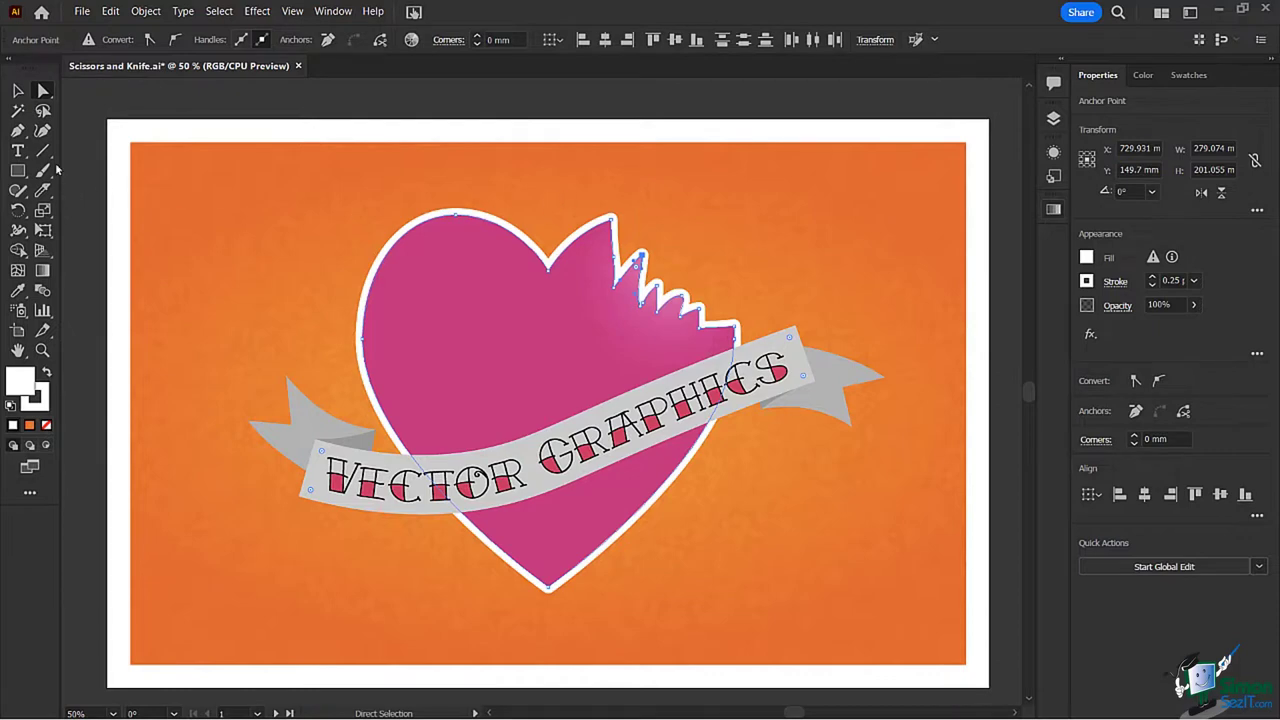
click(45, 190)
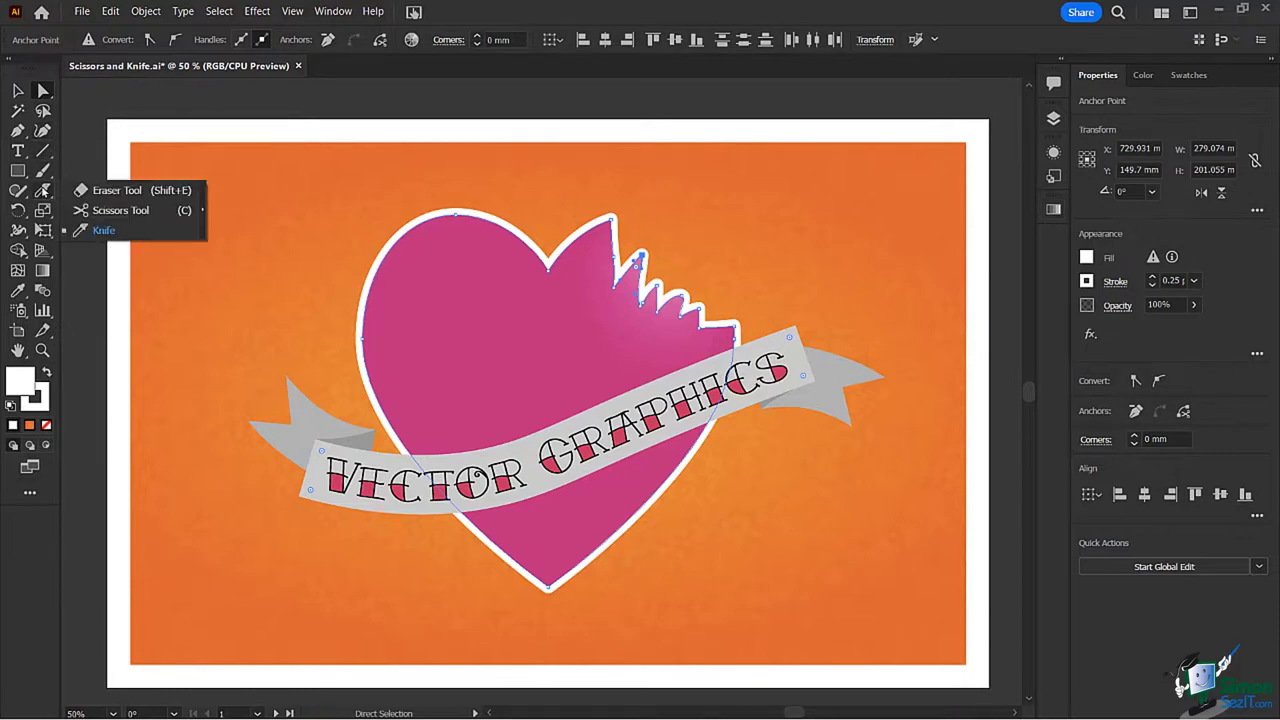
click(102, 231)
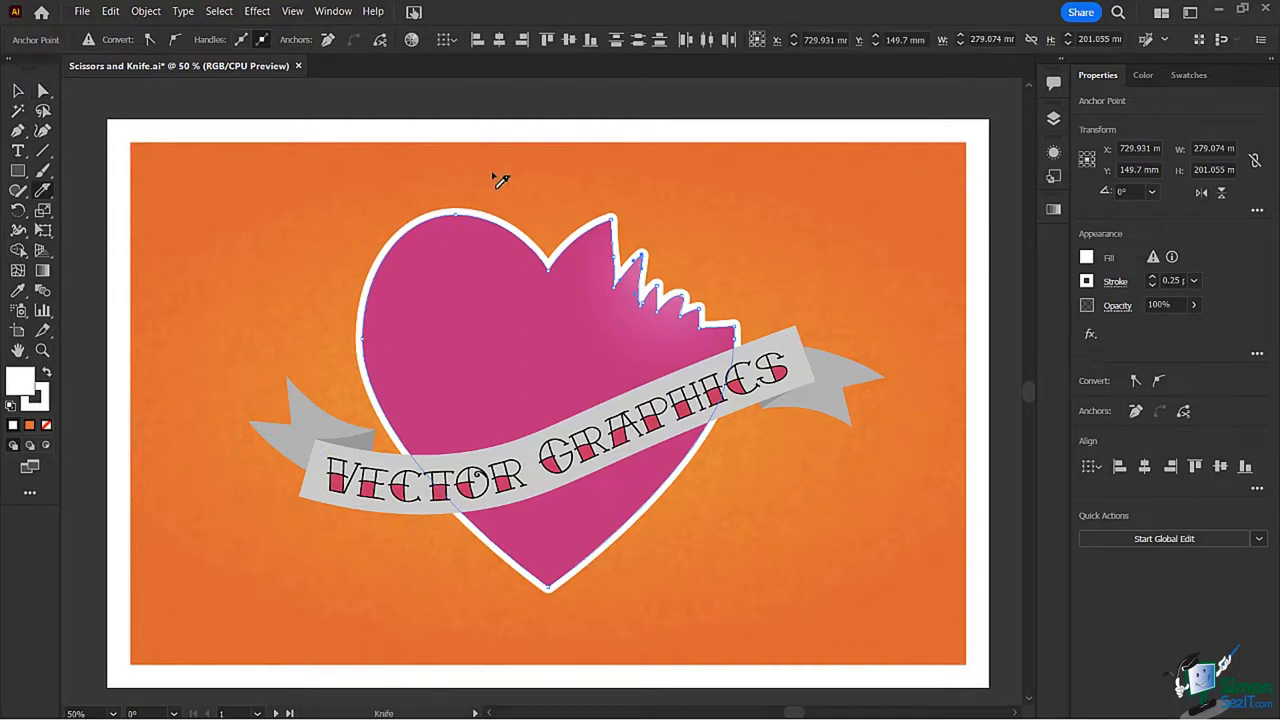
key(ctrl+a)
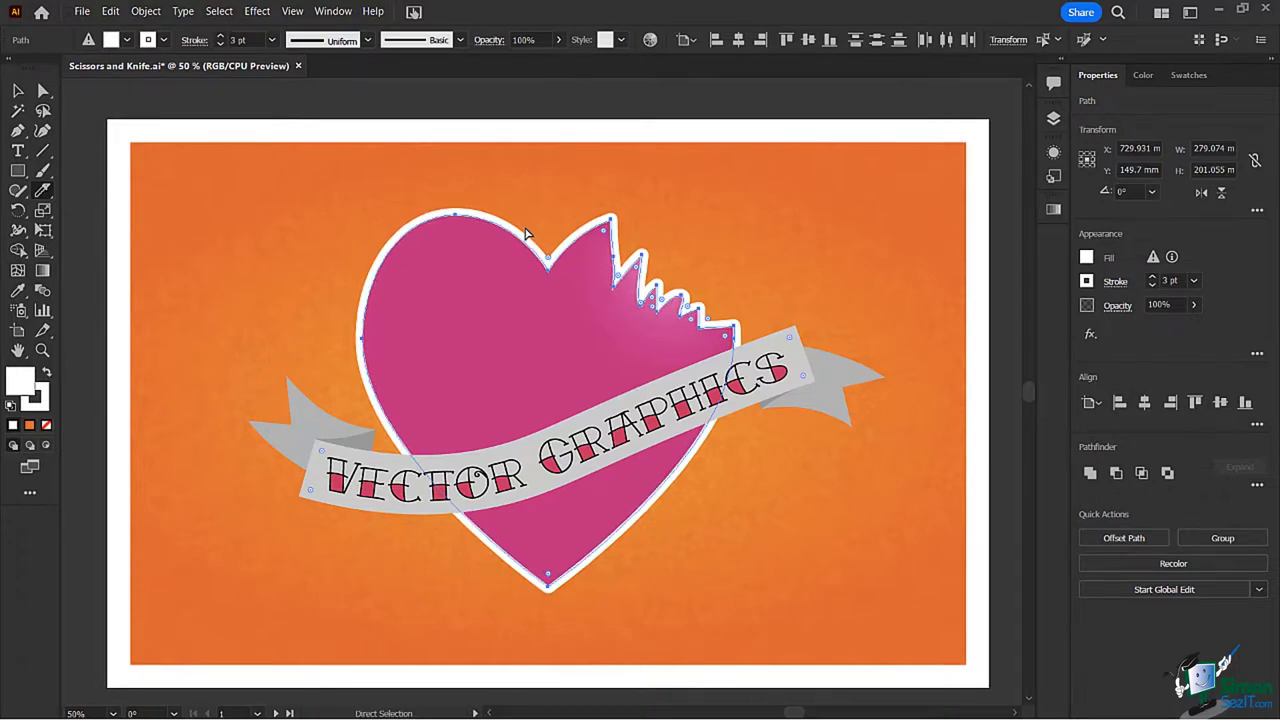
key(ctrl+z)
key(ctrl+z)
key(ctrl+z)
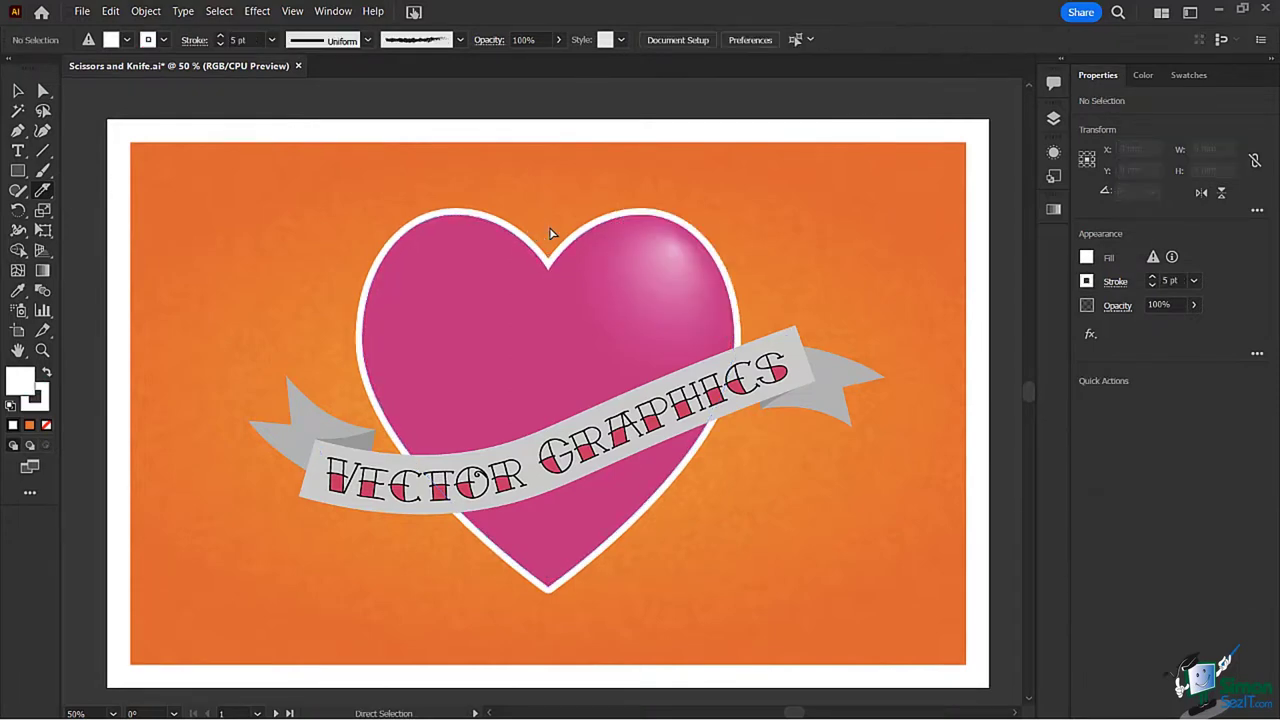
key(k)
mouse_move(551, 208)
mouse_down()
mouse_move(554, 282)
mouse_move(578, 334)
mouse_move(556, 364)
mouse_move(591, 446)
mouse_move(548, 491)
mouse_move(551, 623)
mouse_up()
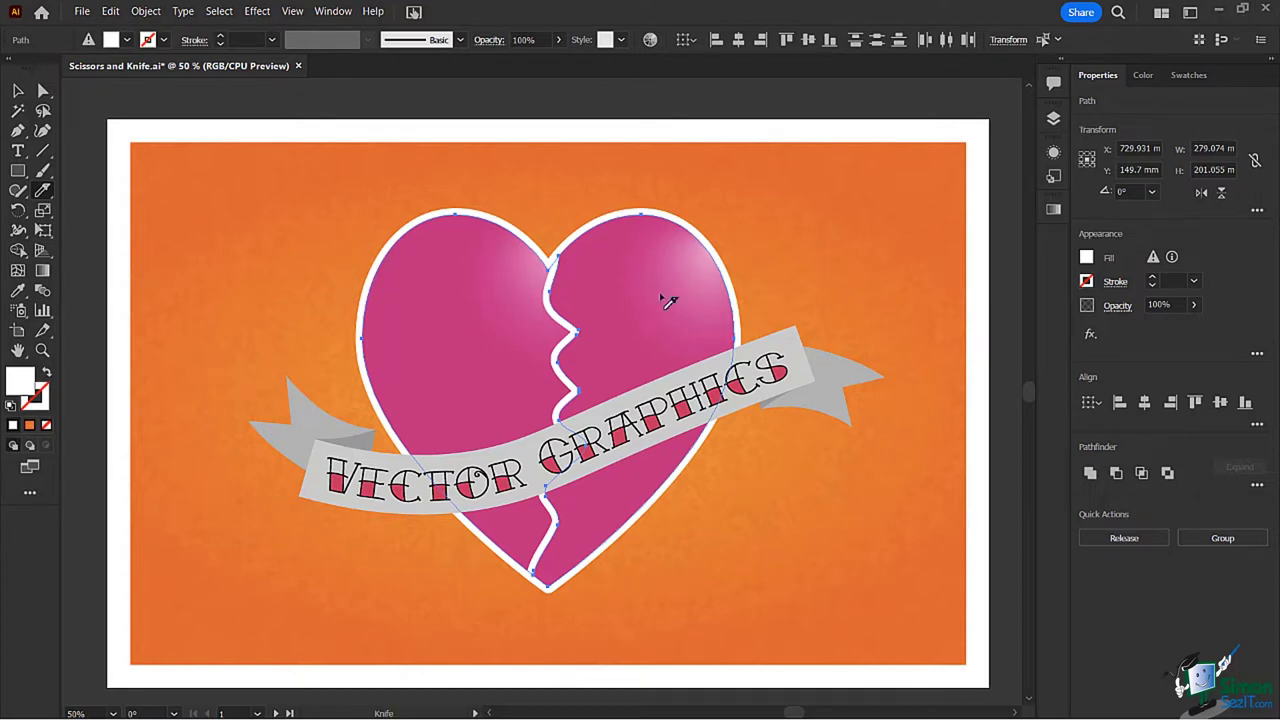
click(43, 90)
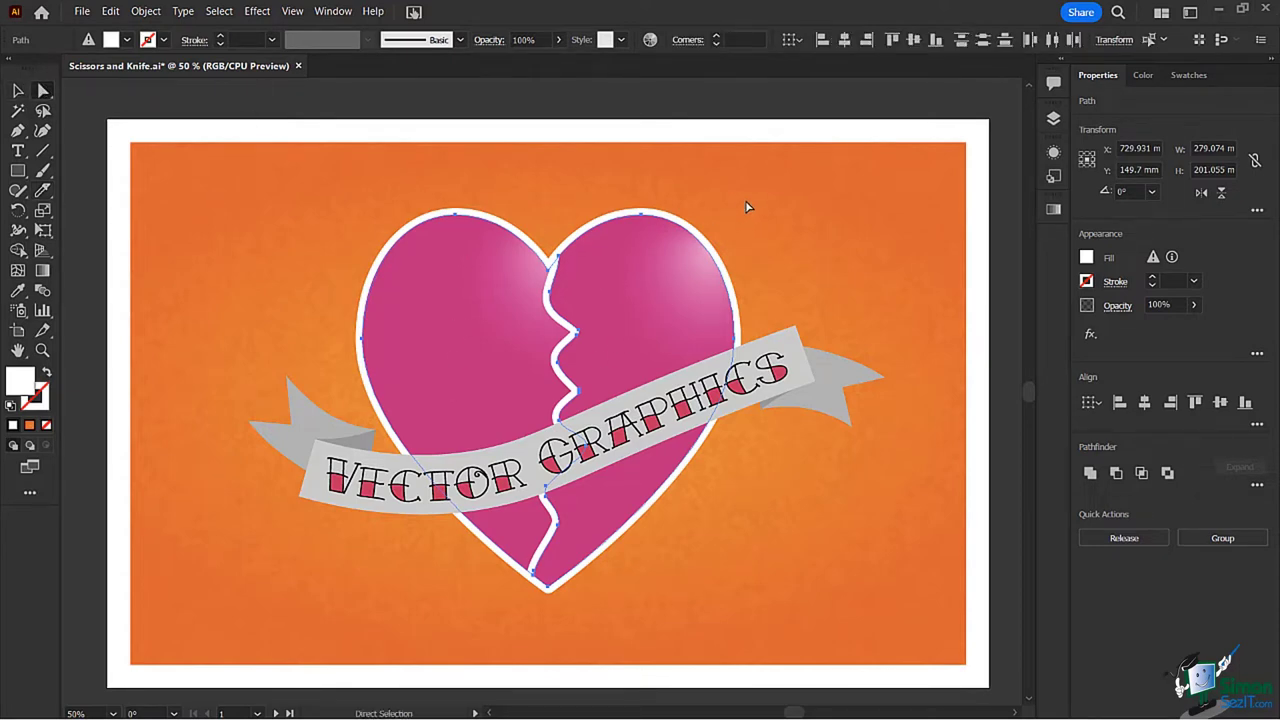
click(712, 245)
drag(657, 277, 722, 268)
drag(483, 302, 433, 301)
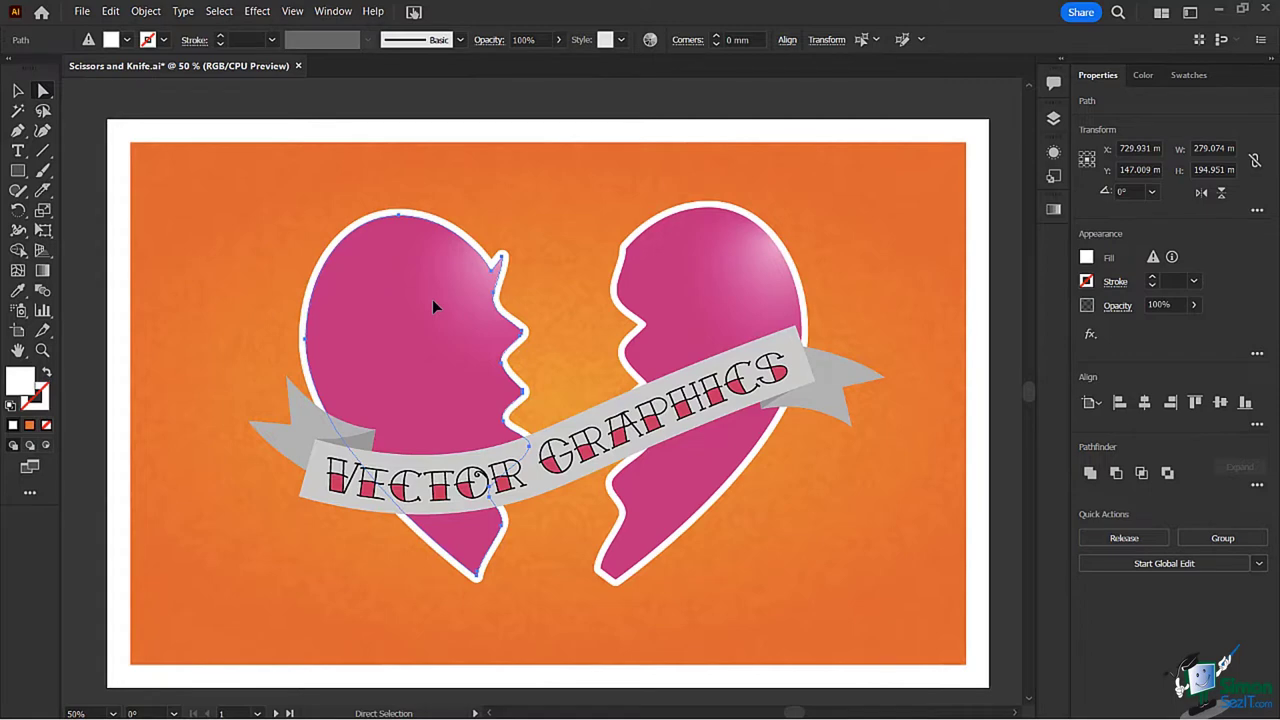
key(ctrl+z)
key(ctrl+z)
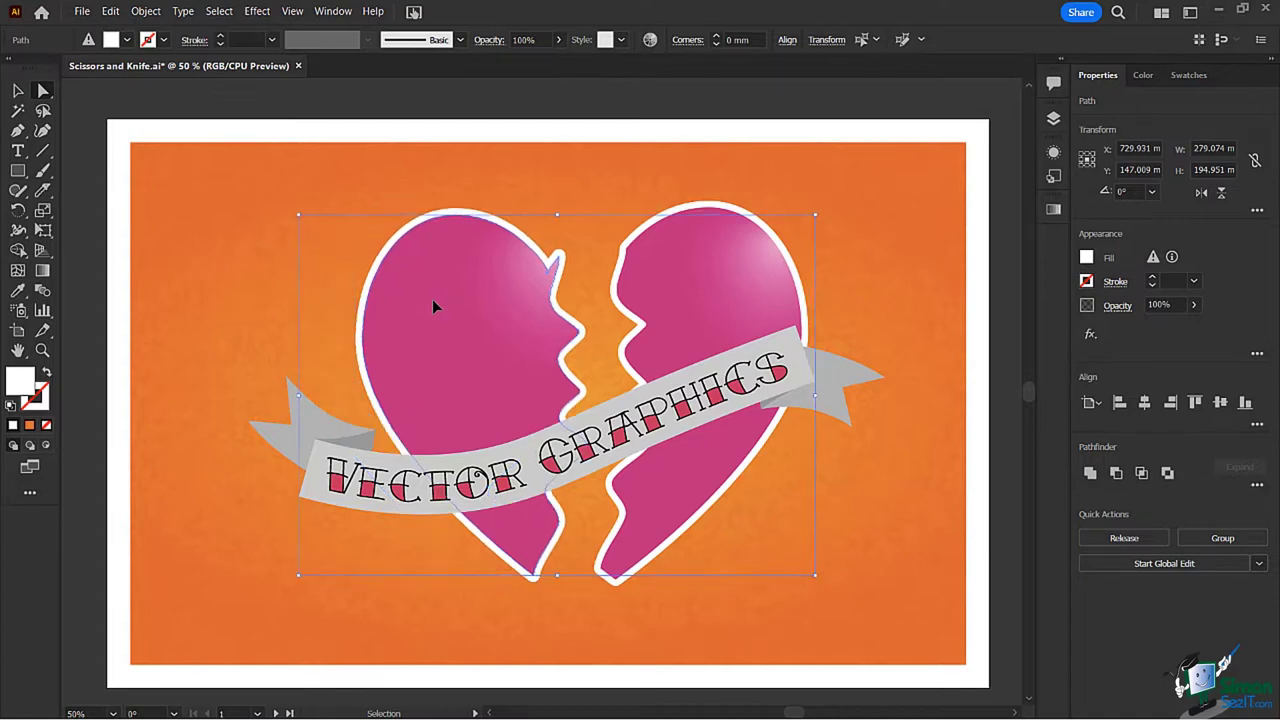
key(ctrl+z)
key(ctrl+z)
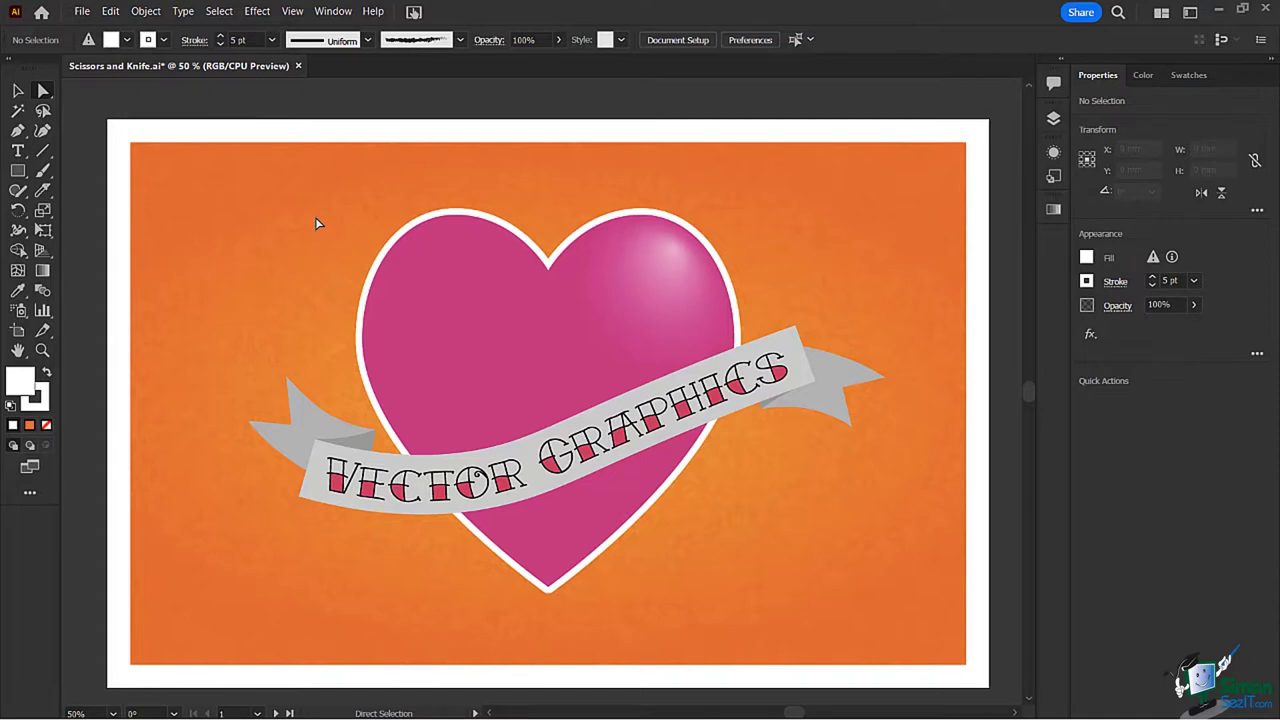
Step: With the Scissors tool, cut the heart outline at its top notch and bottom point, then deselect
click(43, 197)
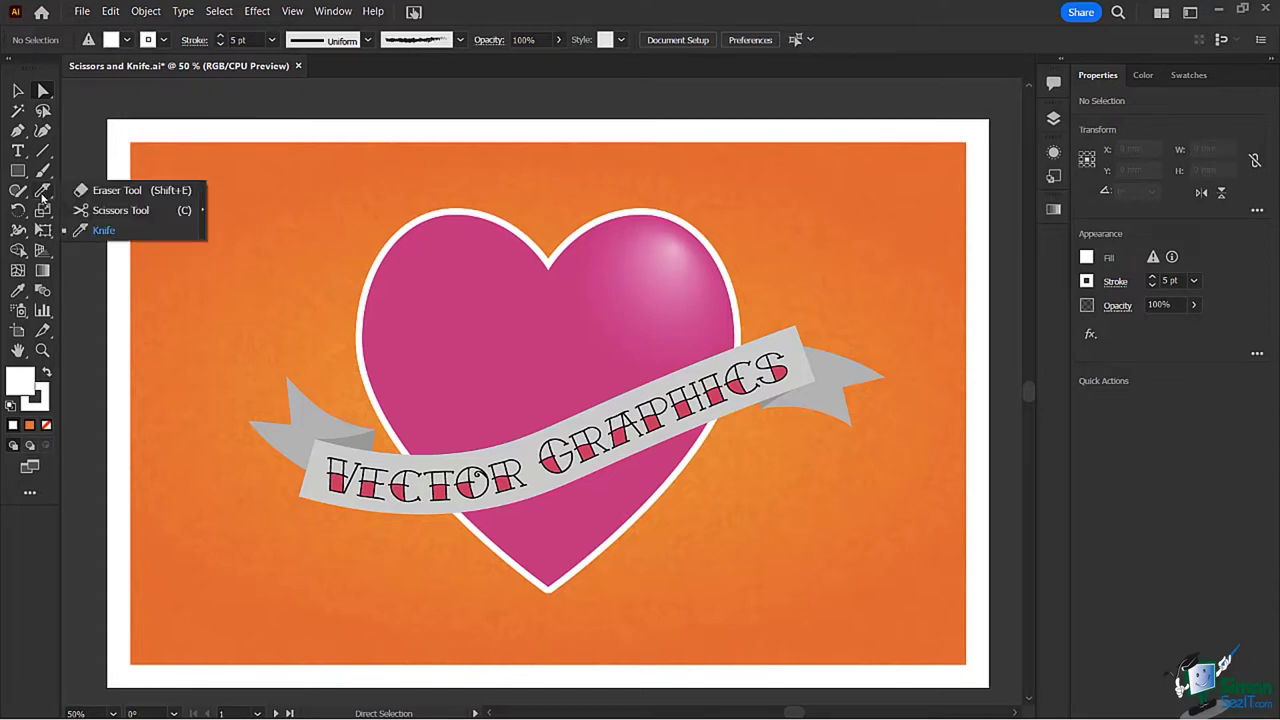
click(101, 212)
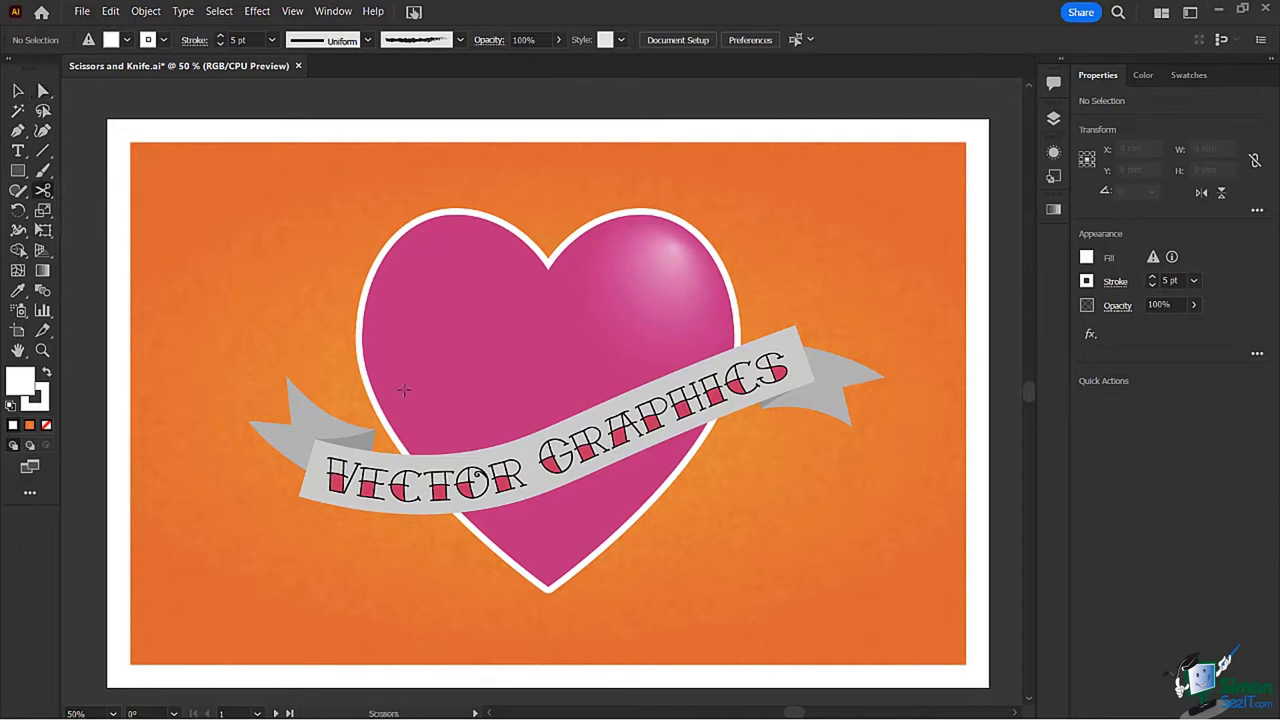
click(548, 268)
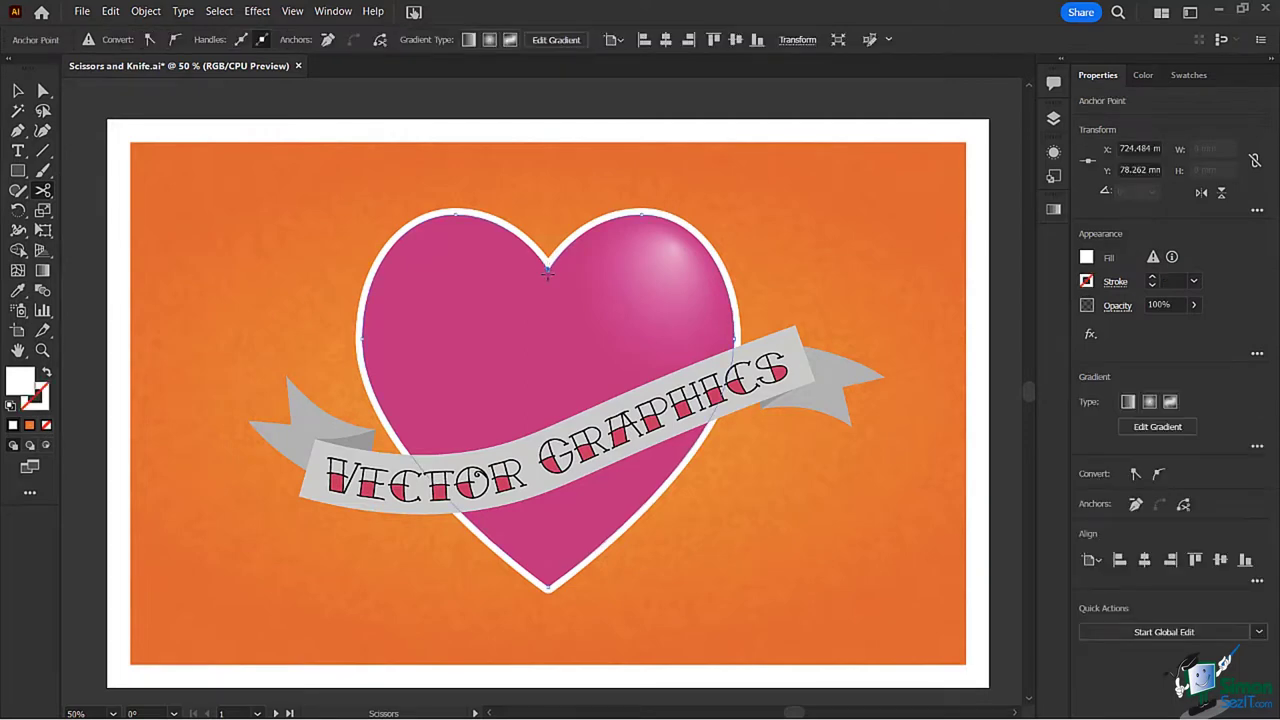
click(548, 588)
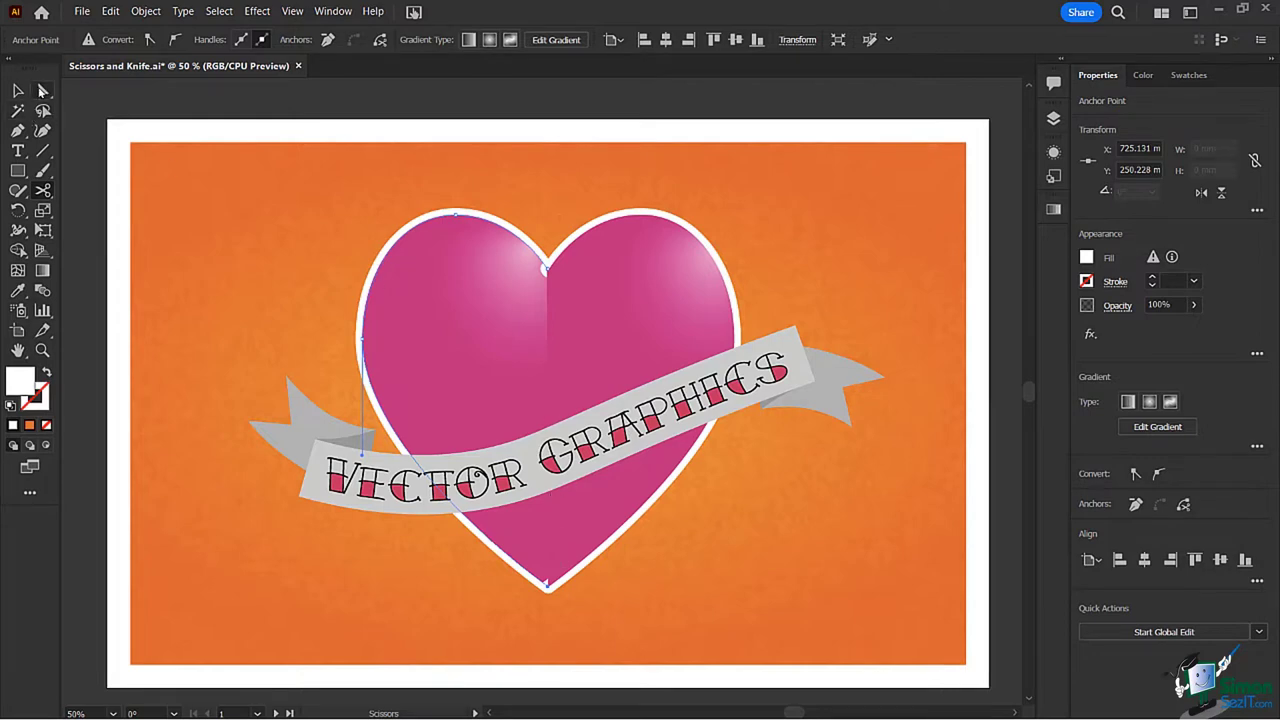
click(43, 91)
click(780, 240)
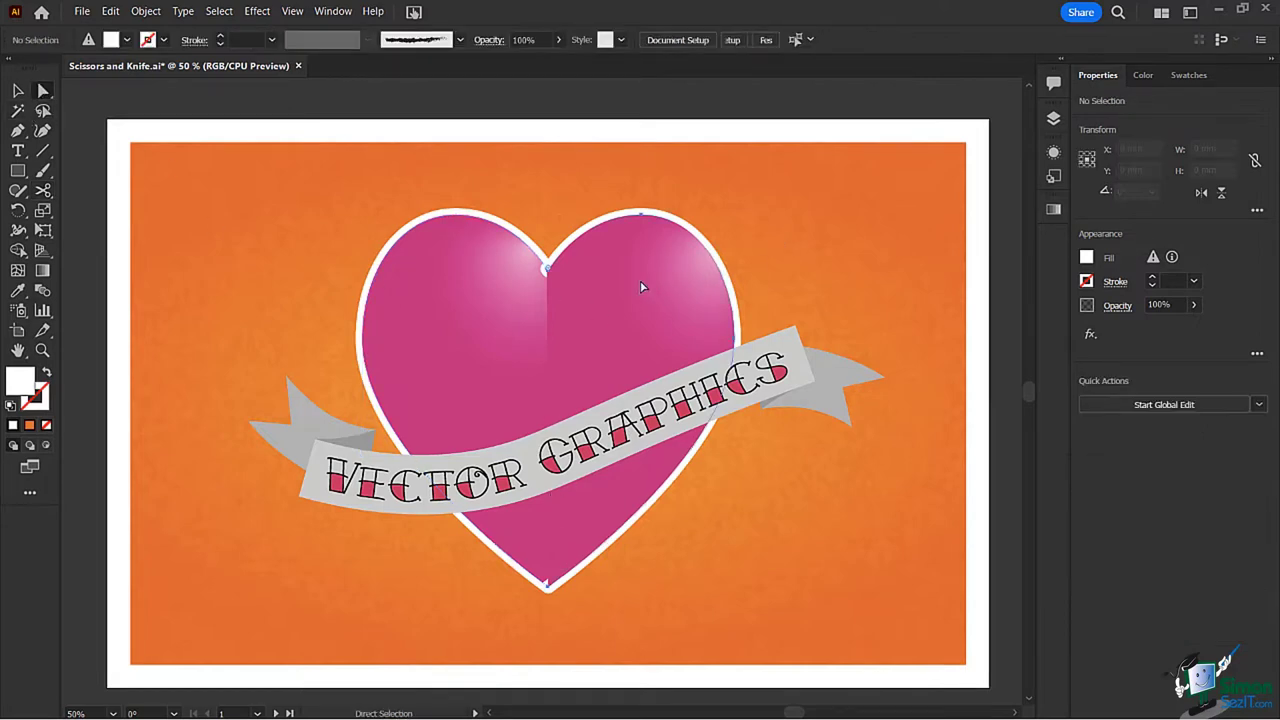
Step: Drag the right heart half right and the left half up-left, then select the left cut's top anchor
drag(642, 287, 730, 283)
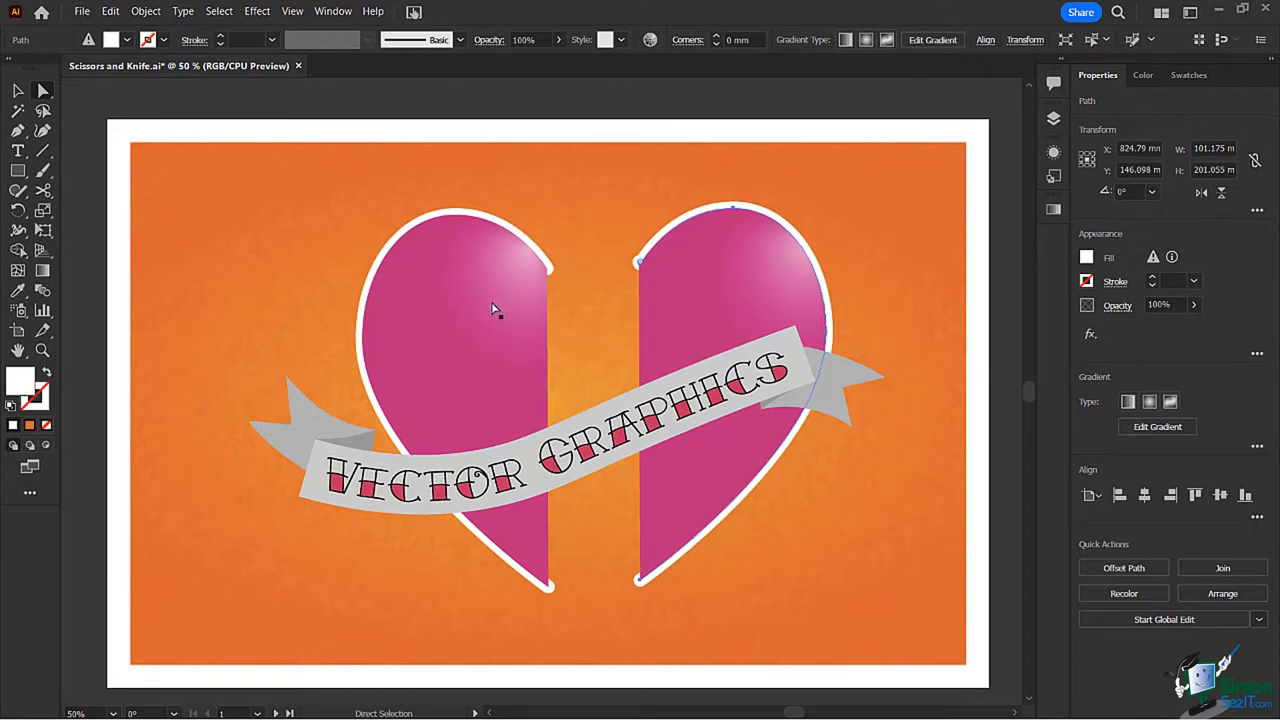
drag(497, 309, 383, 276)
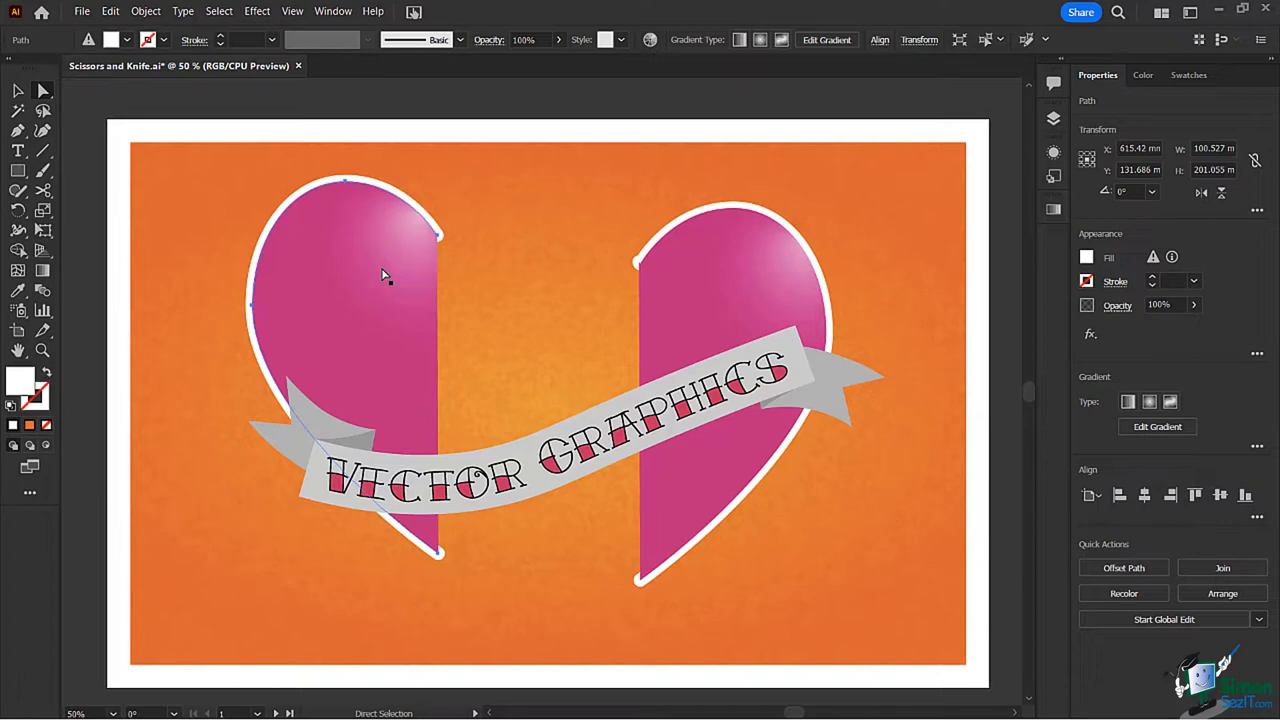
click(437, 239)
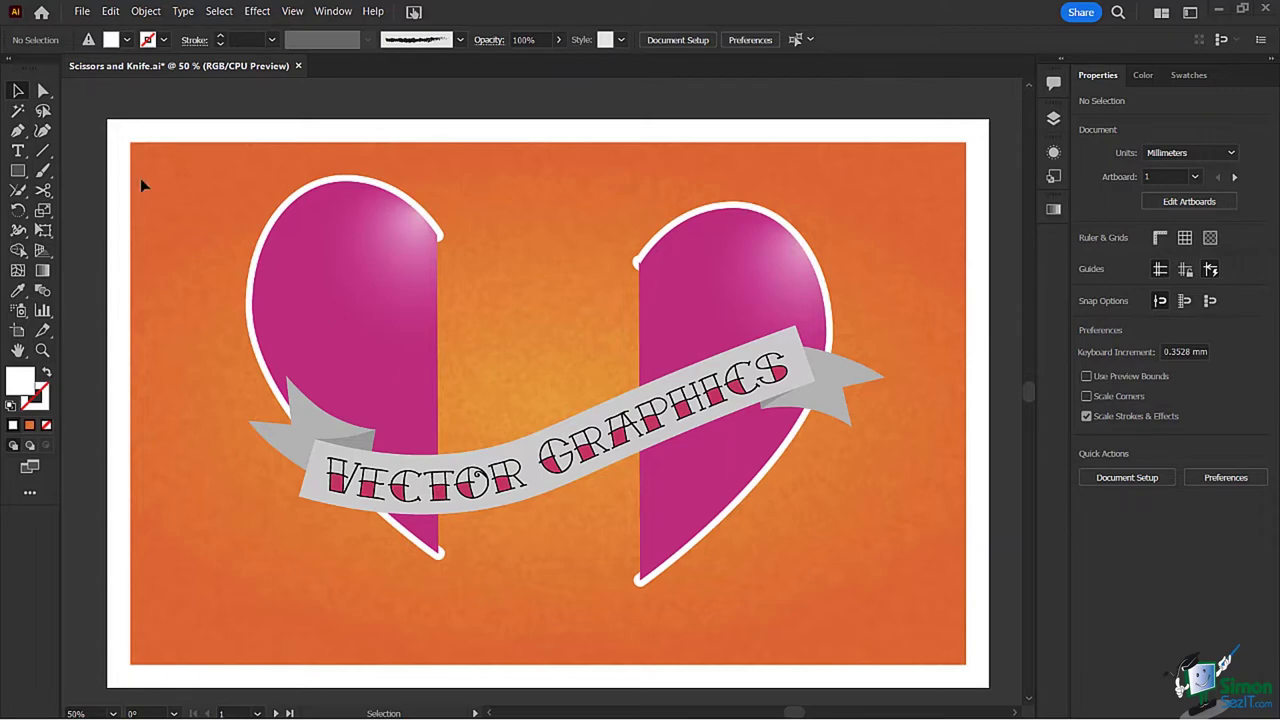
Step: Direct-select the left heart half's path
click(43, 91)
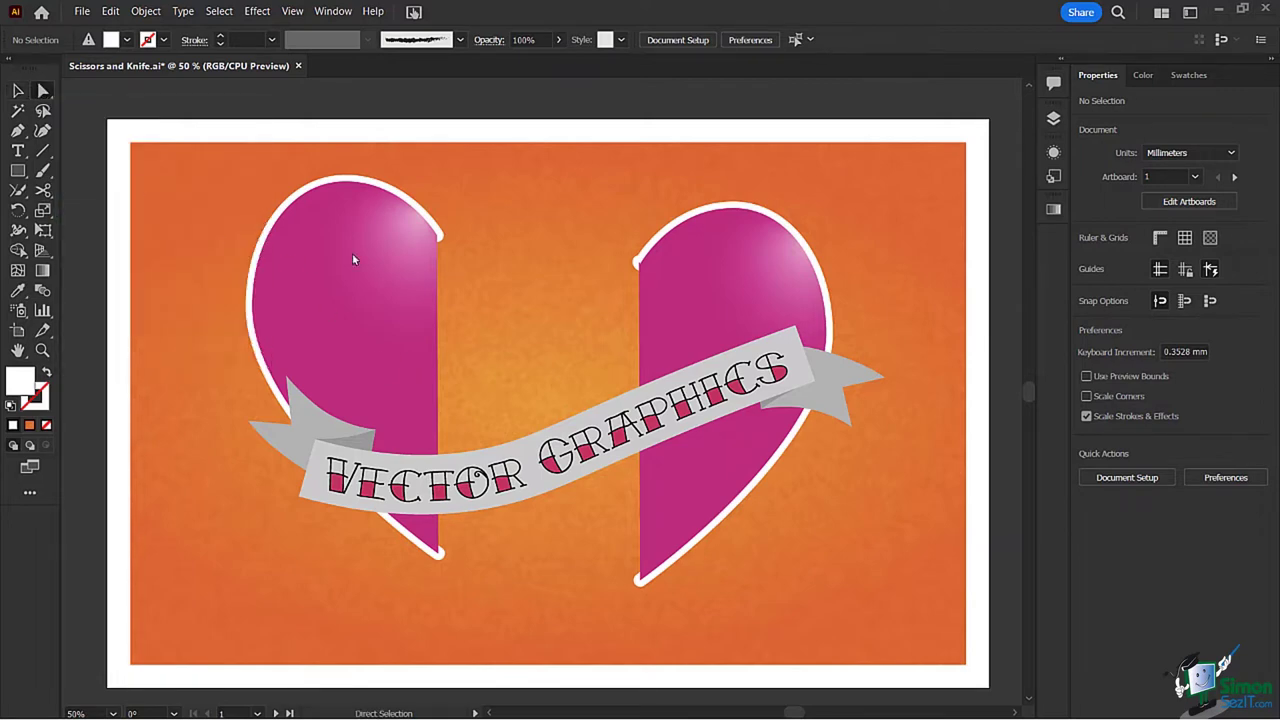
click(426, 226)
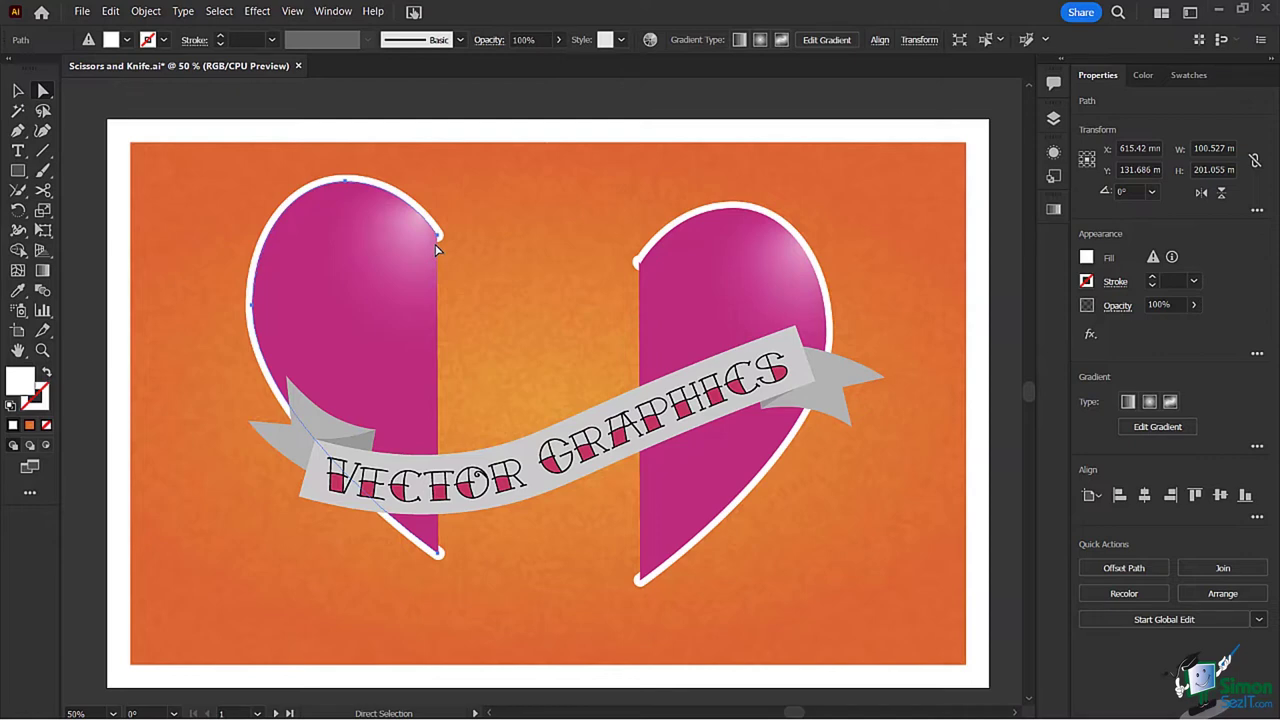
Step: Direct-select the top and bottom open-end anchors of the left heart half
scroll(437, 250, up, 4)
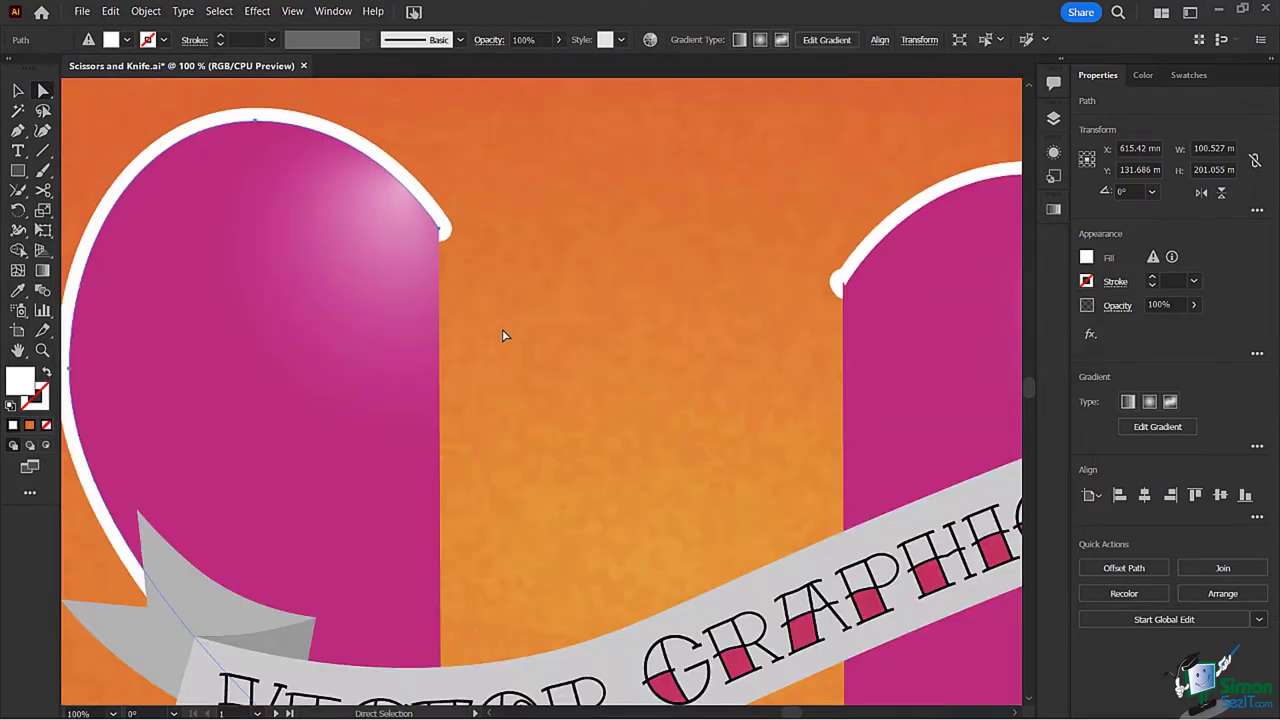
scroll(508, 290, down, 3)
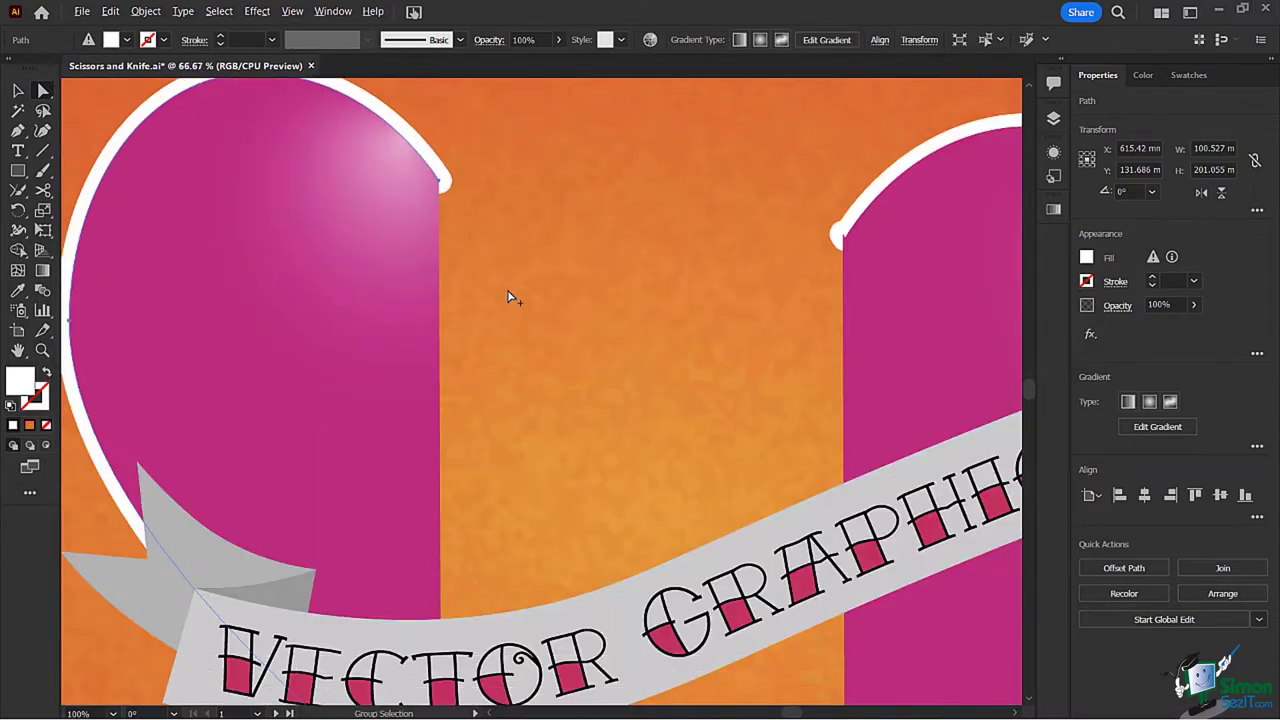
scroll(508, 296, down, 2)
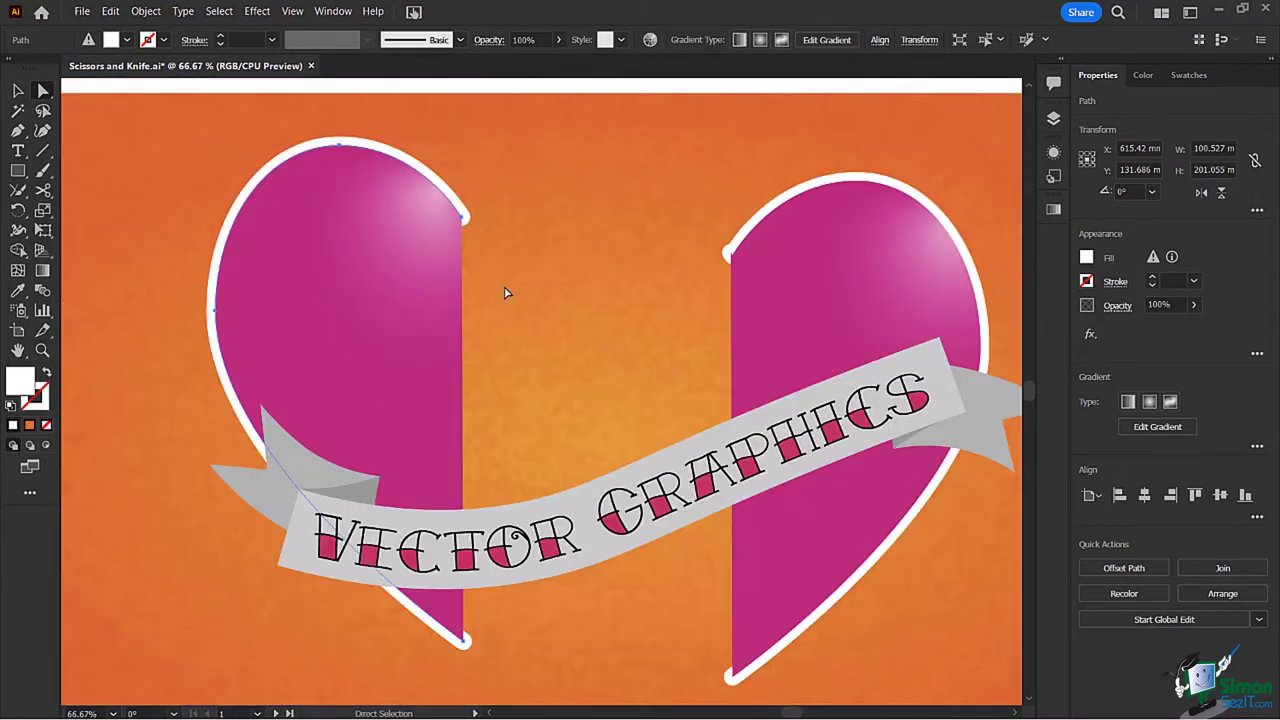
click(492, 236)
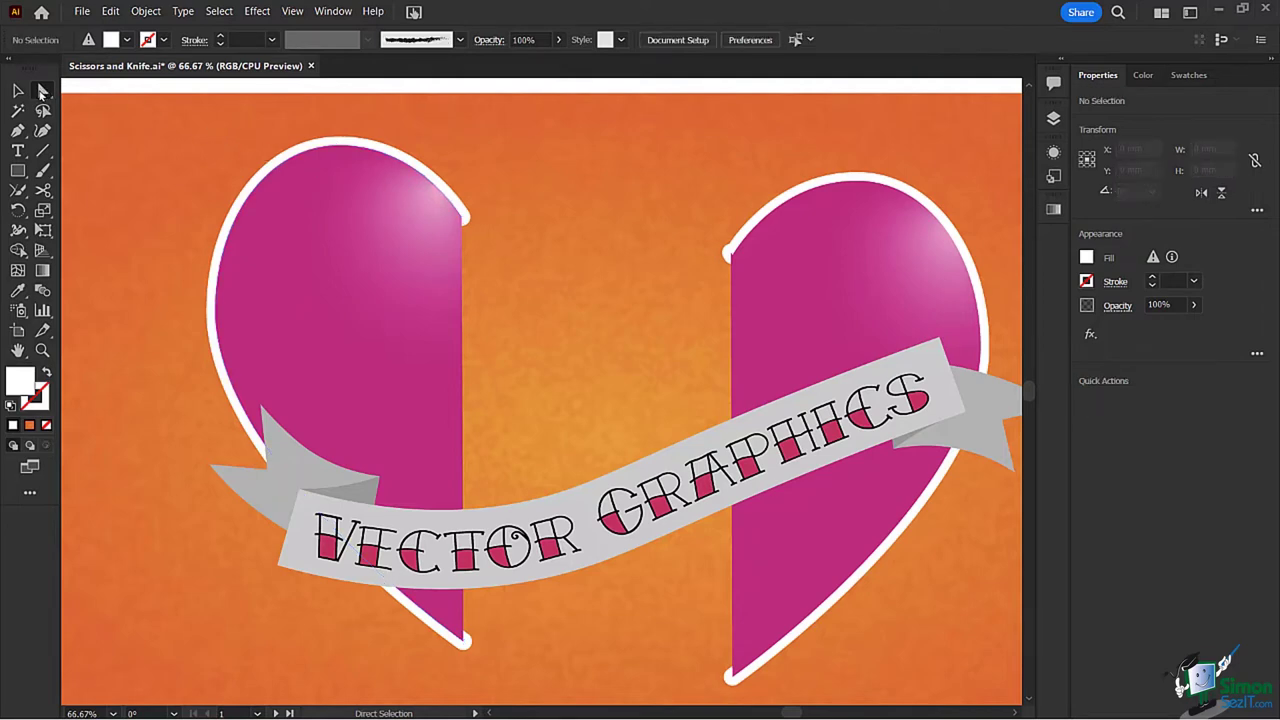
click(463, 218)
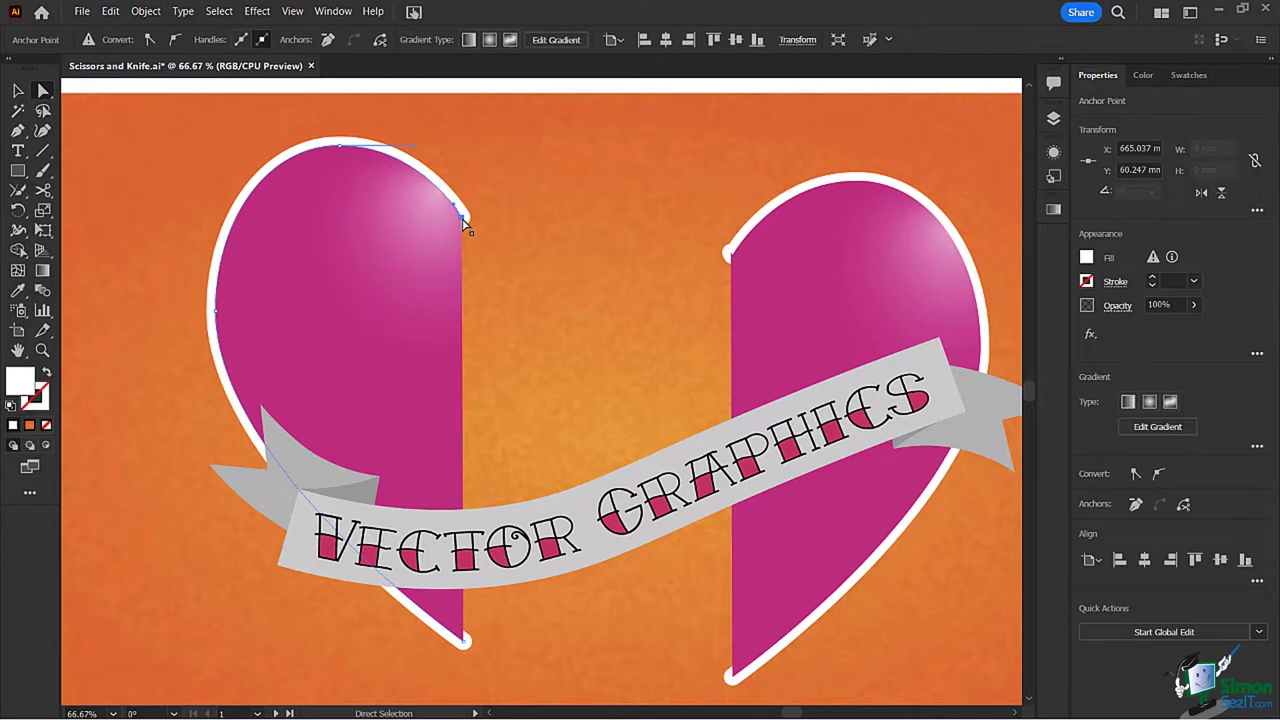
shift+click(465, 644)
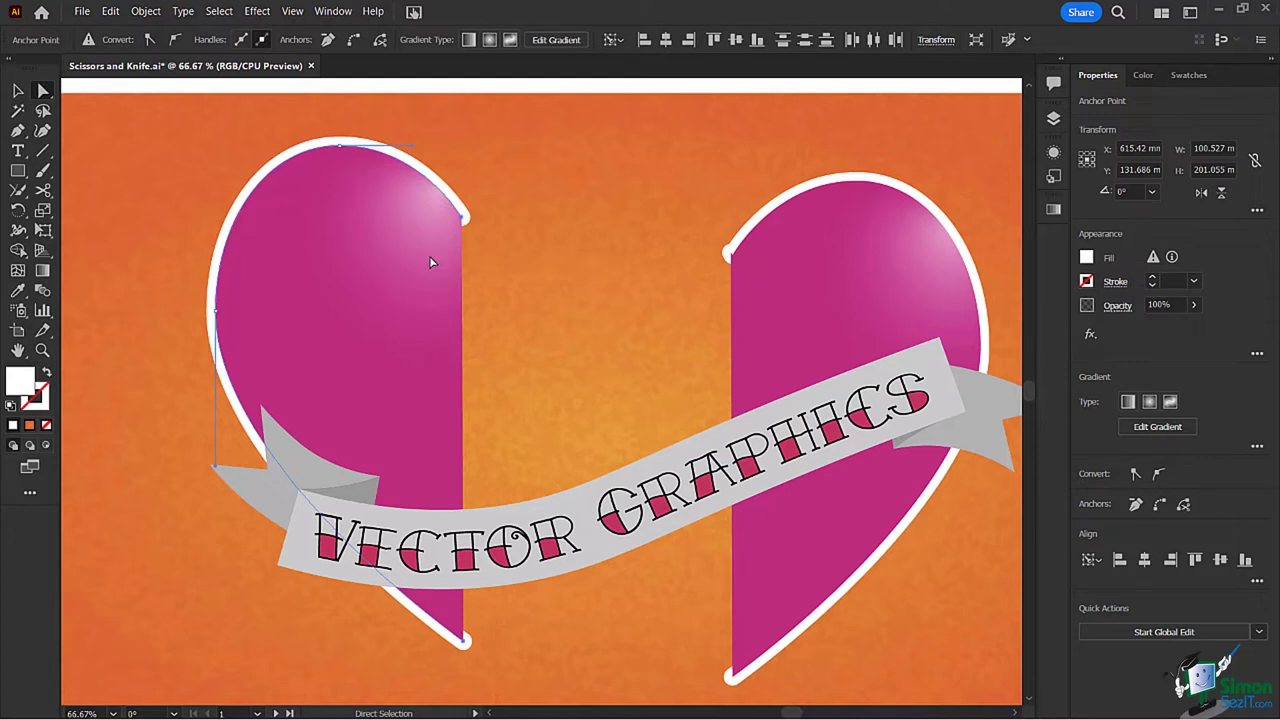
Step: Join the two ends with Object > Path > Join, then undo the result
click(145, 12)
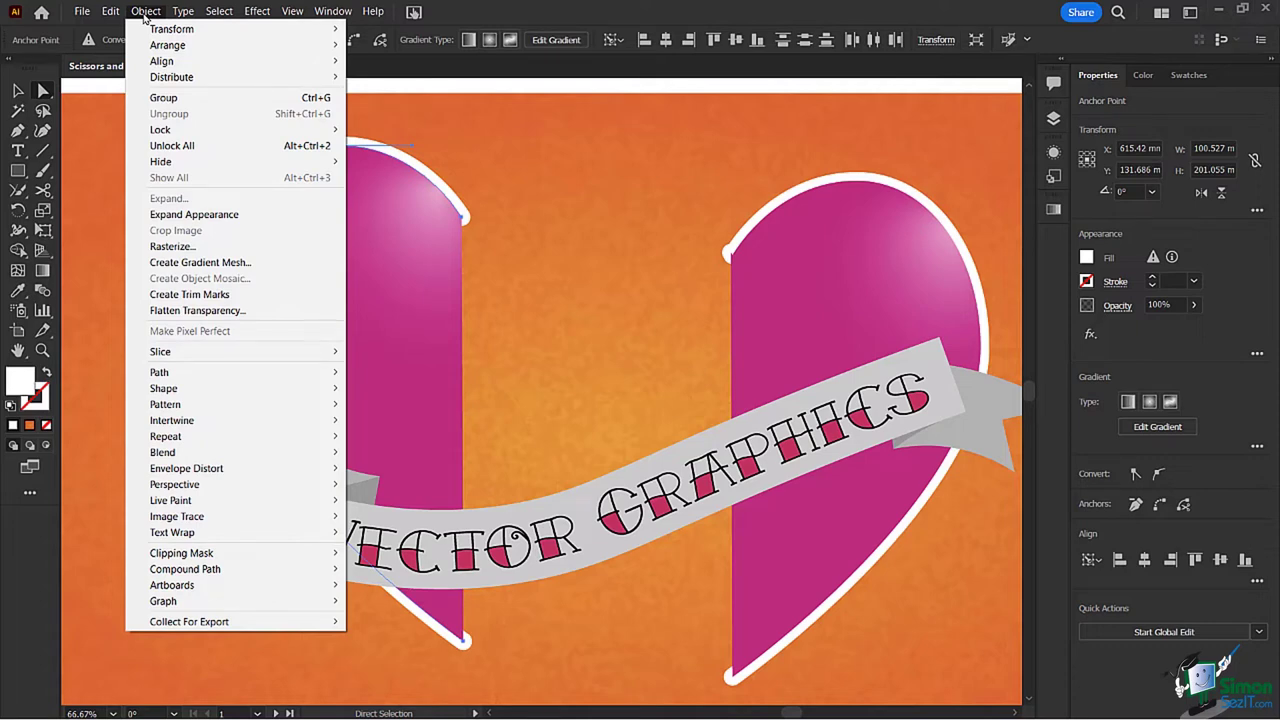
mouse_move(196, 374)
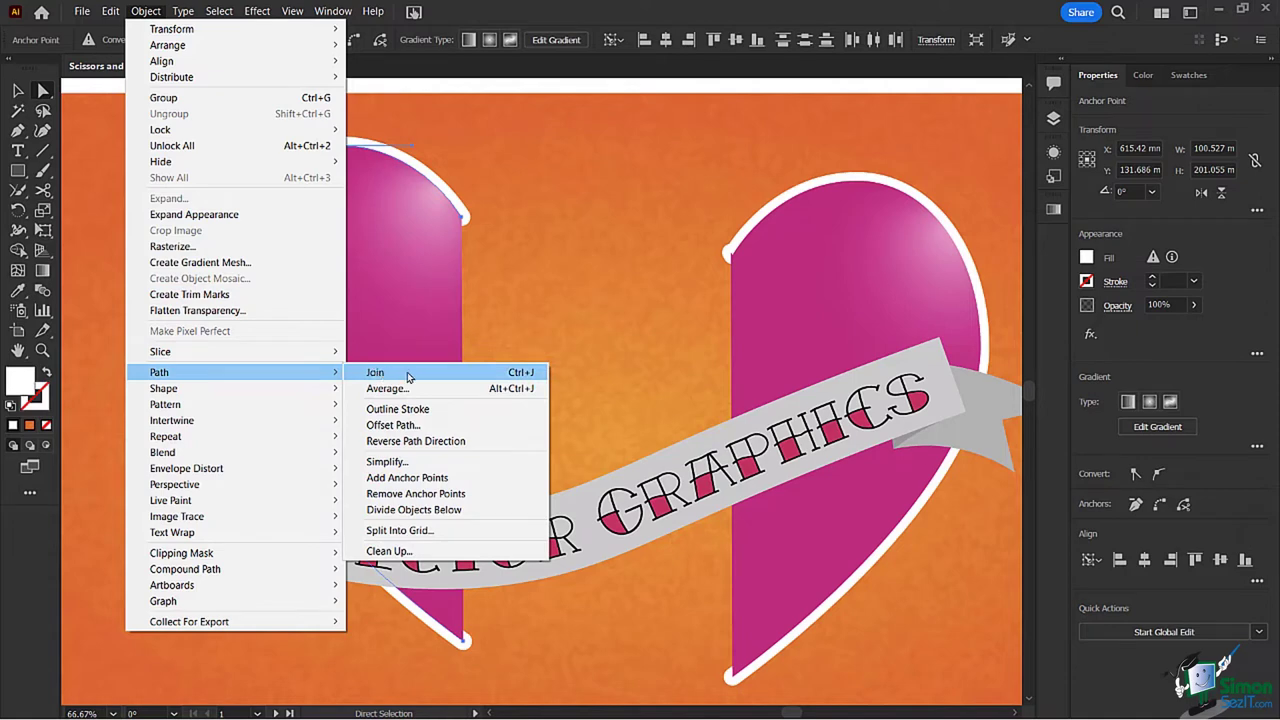
click(508, 376)
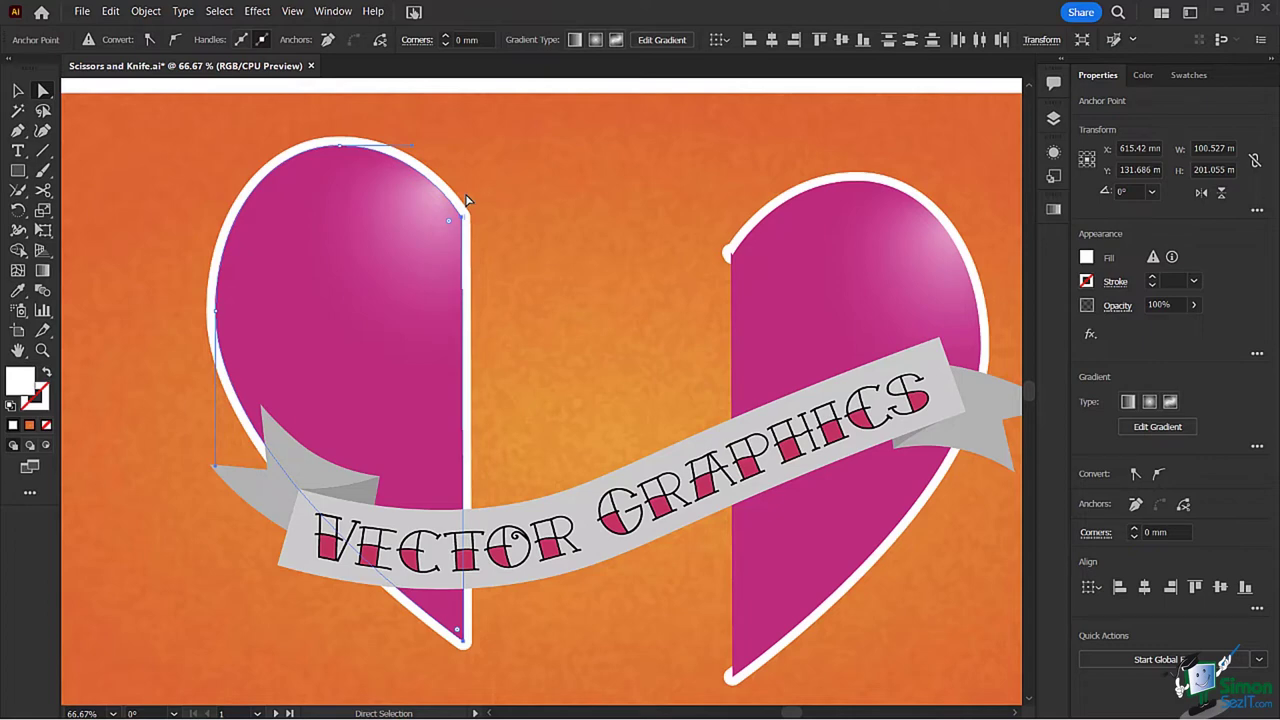
key(ctrl+z)
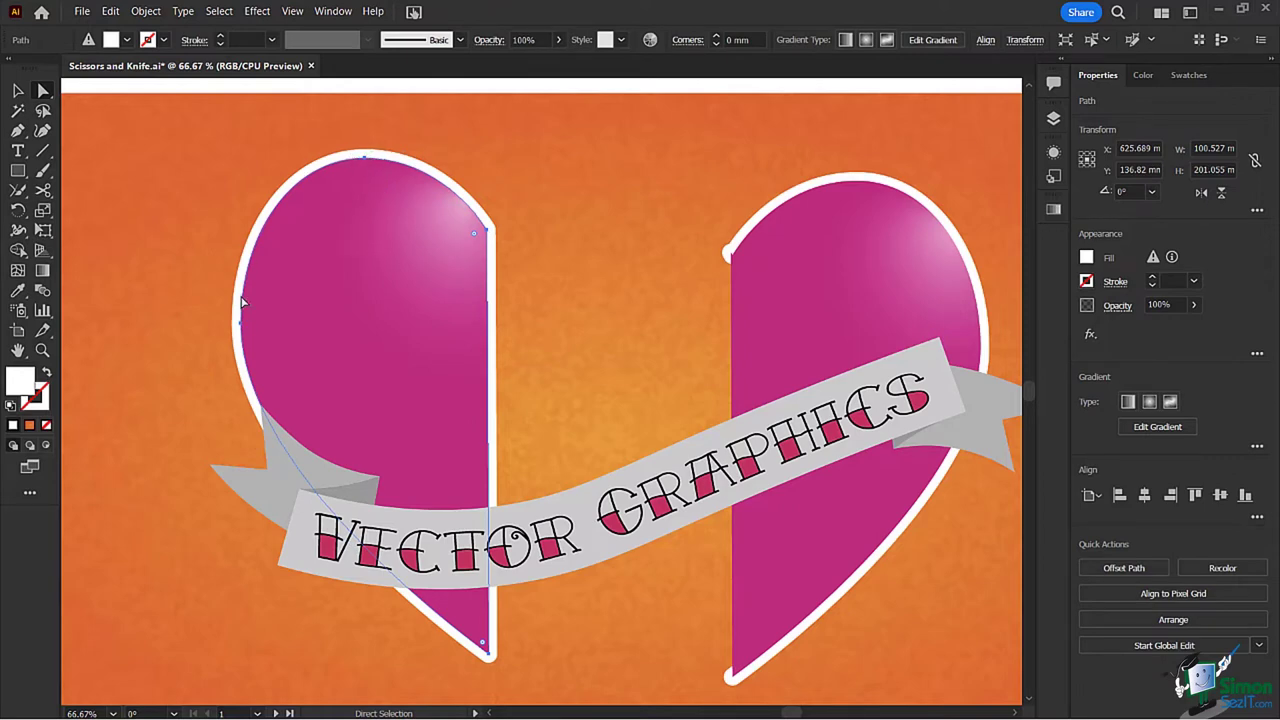
Step: Change the left heart half's outline from white to the green swatch
click(124, 40)
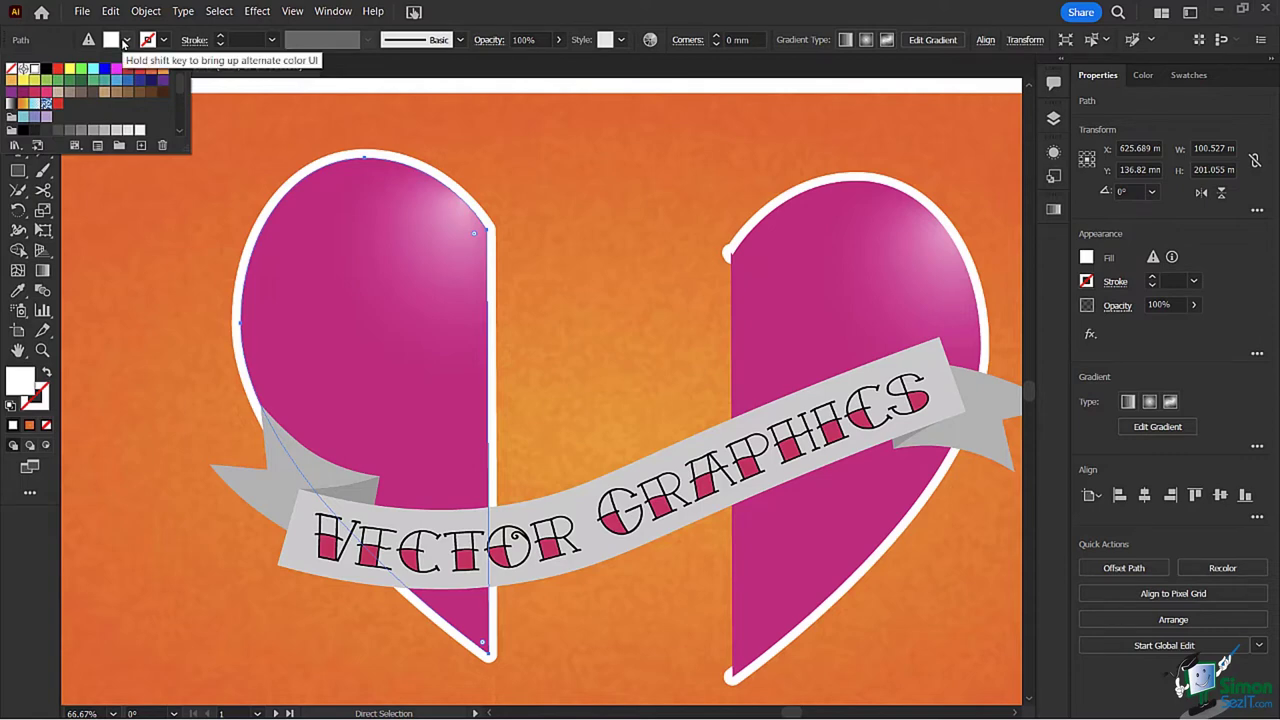
click(70, 80)
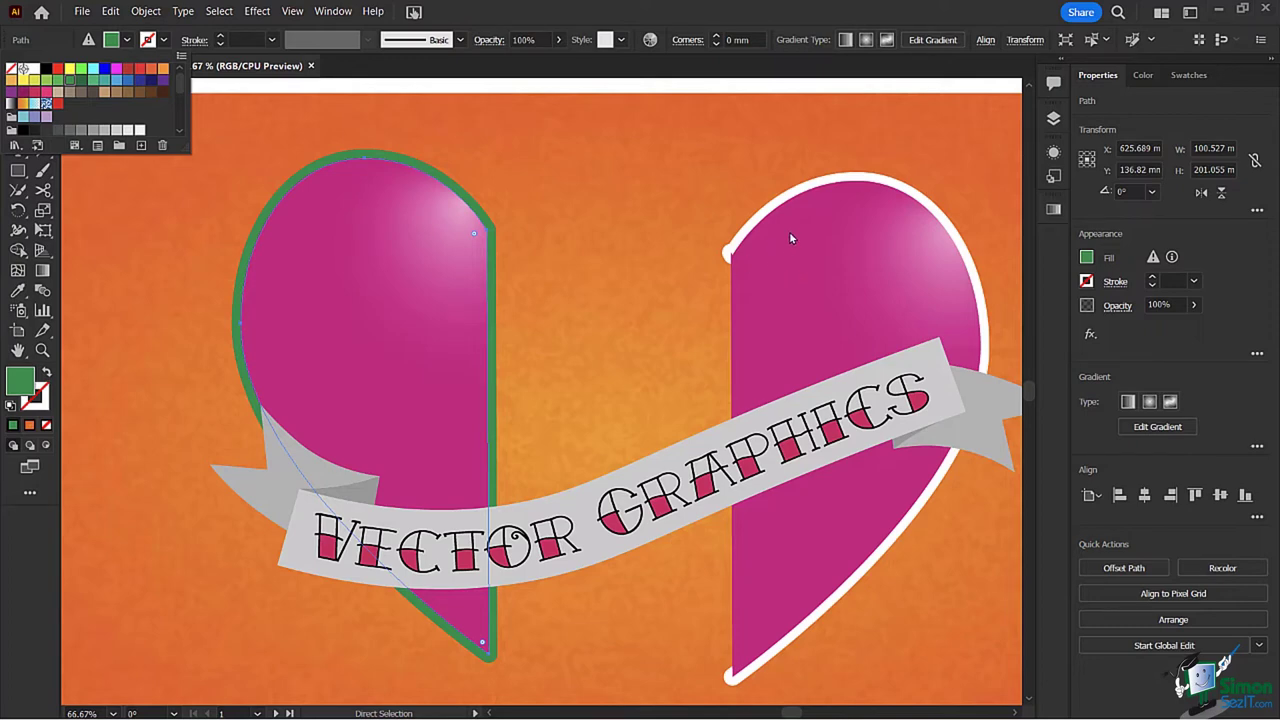
key(Escape)
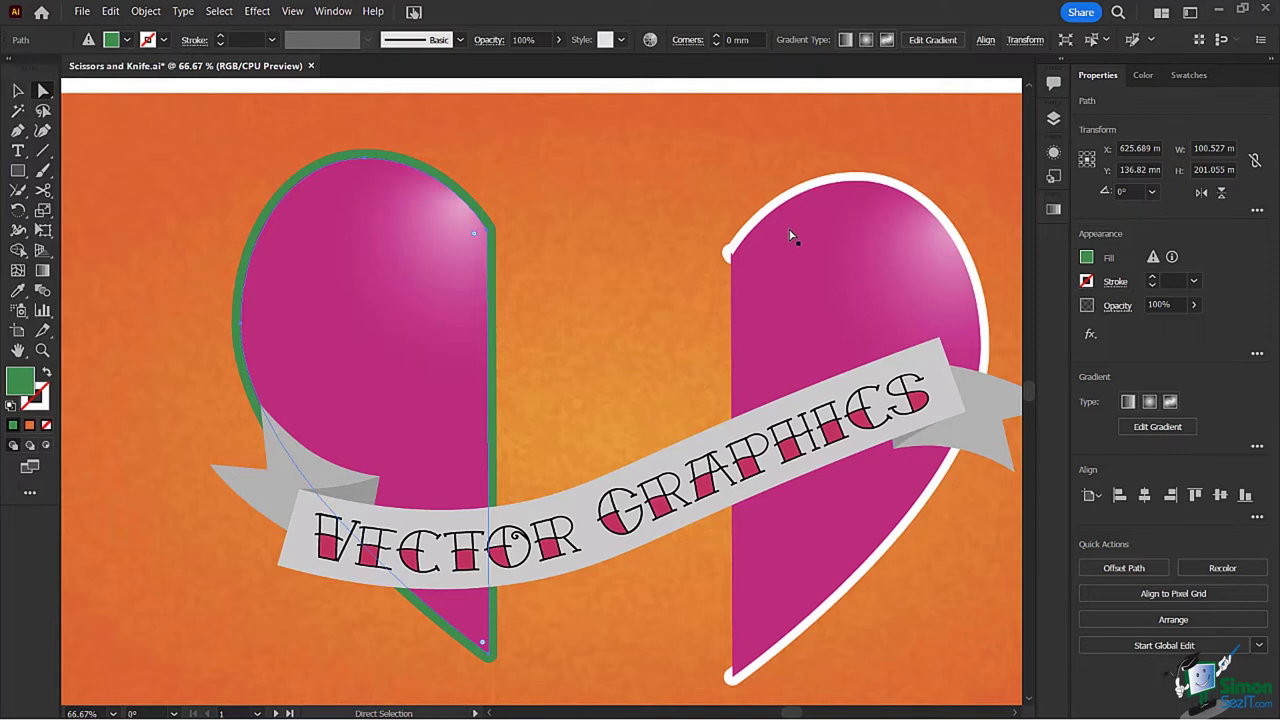
scroll(790, 236, down, 2)
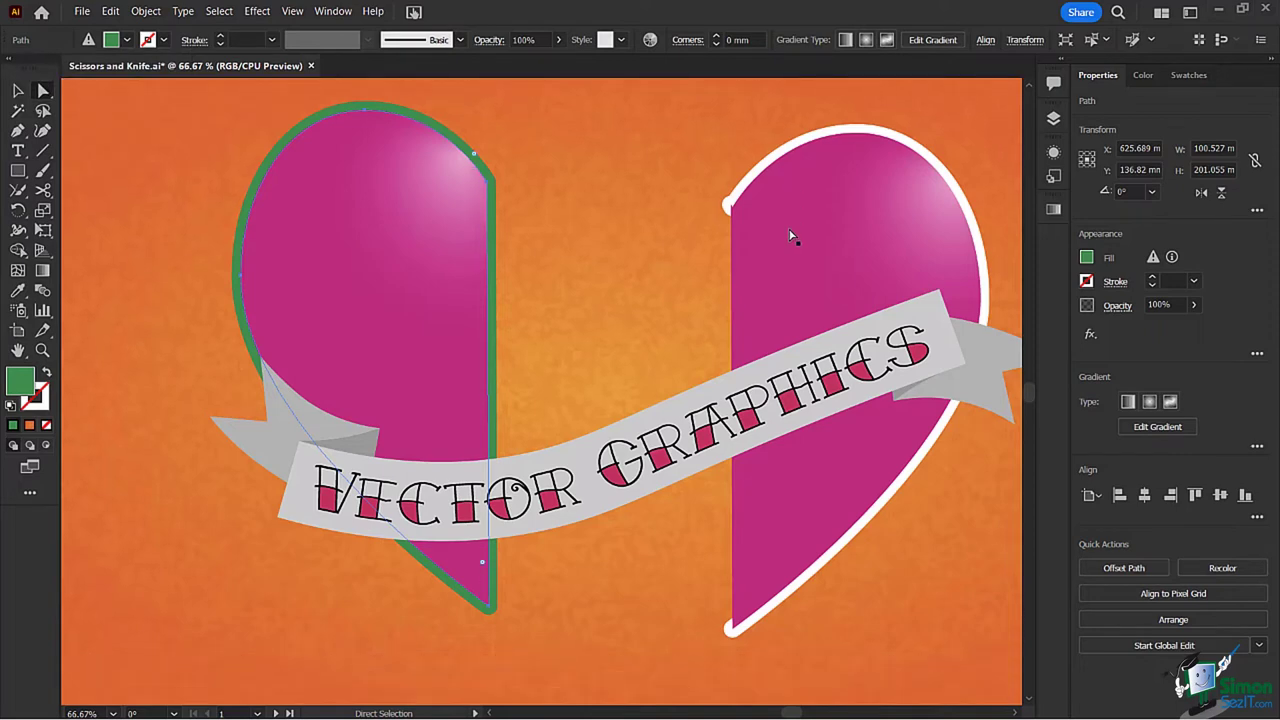
Step: Select the right heart half and locate its top and bottom open end points
click(729, 206)
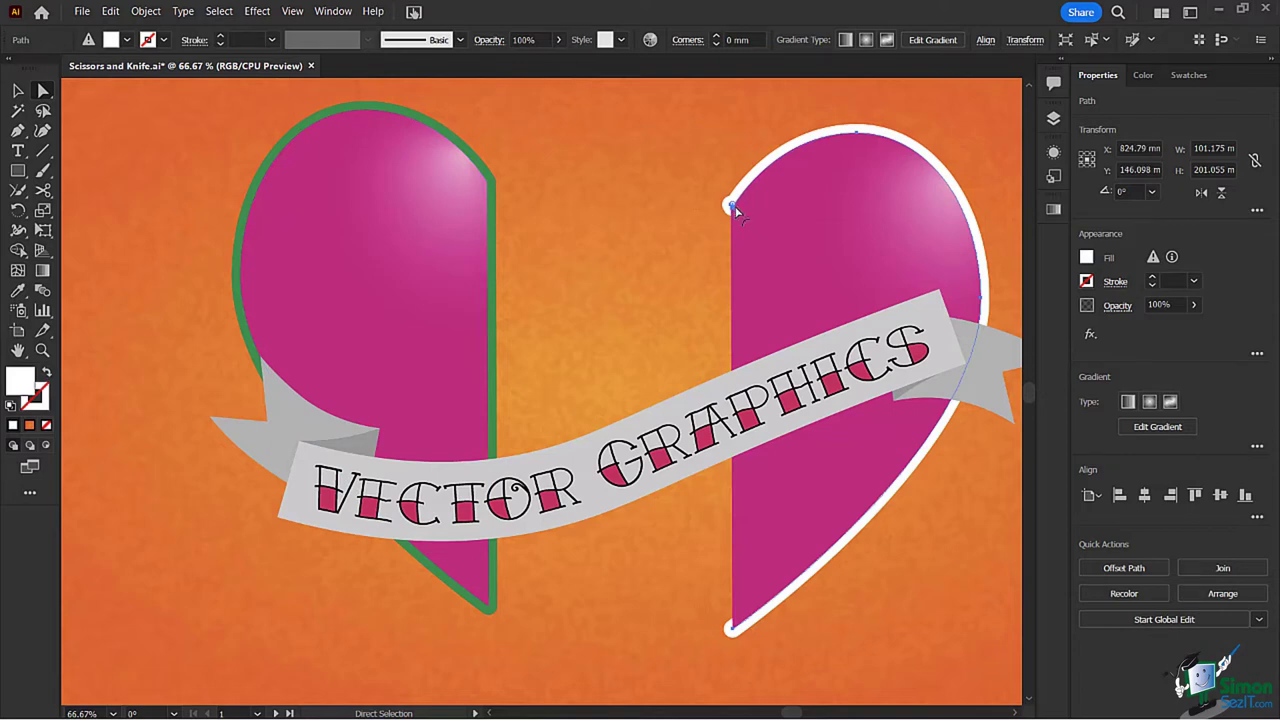
scroll(735, 208, up, 1)
scroll(740, 214, up, 3)
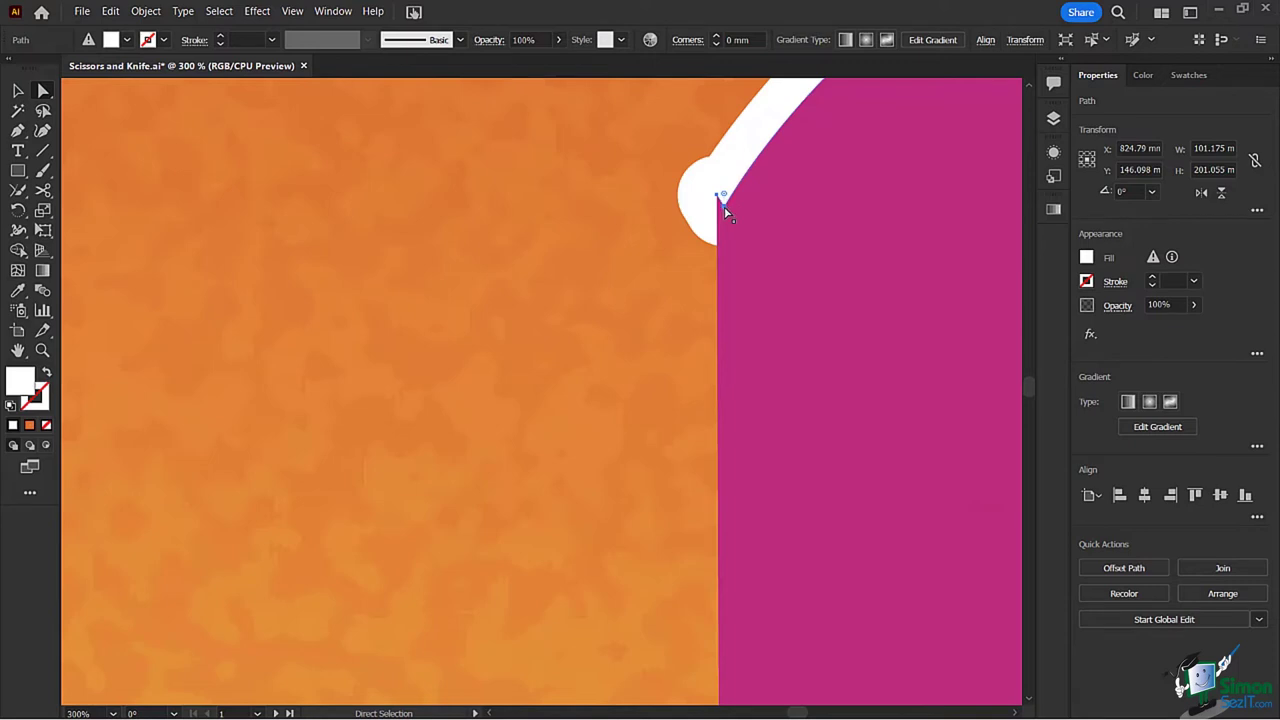
scroll(704, 220, down, 1)
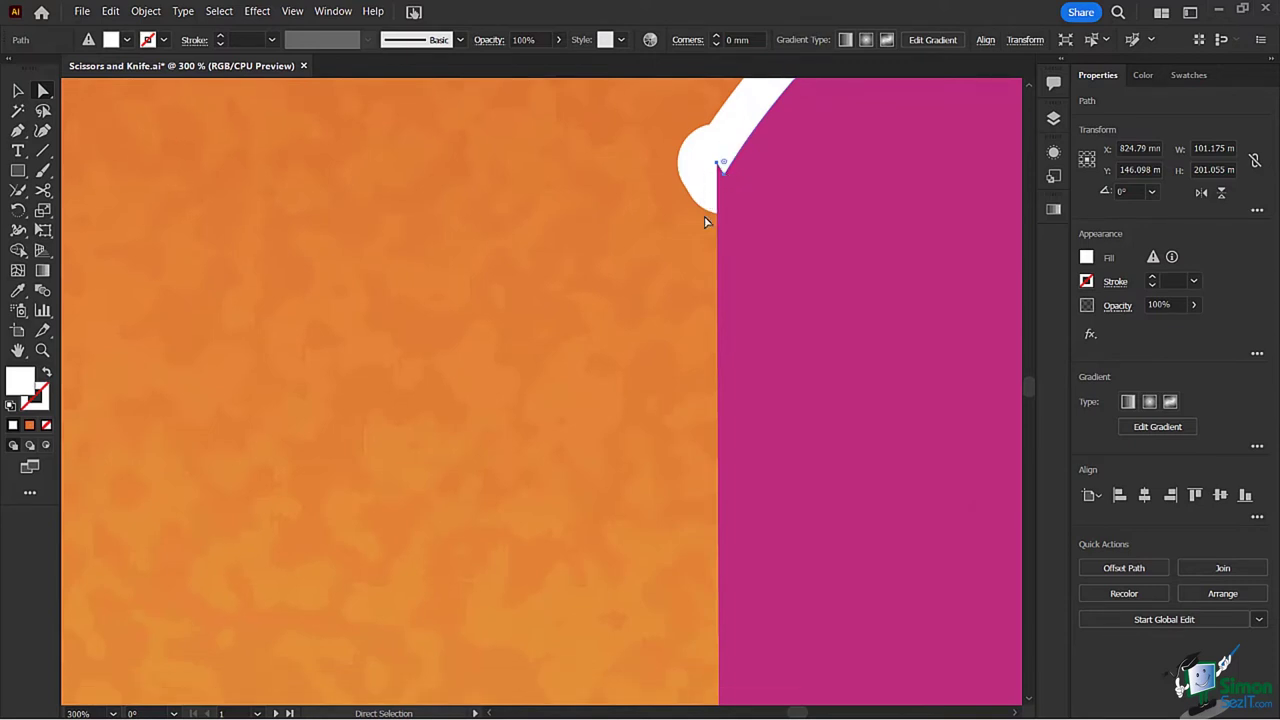
scroll(723, 214, down, 2)
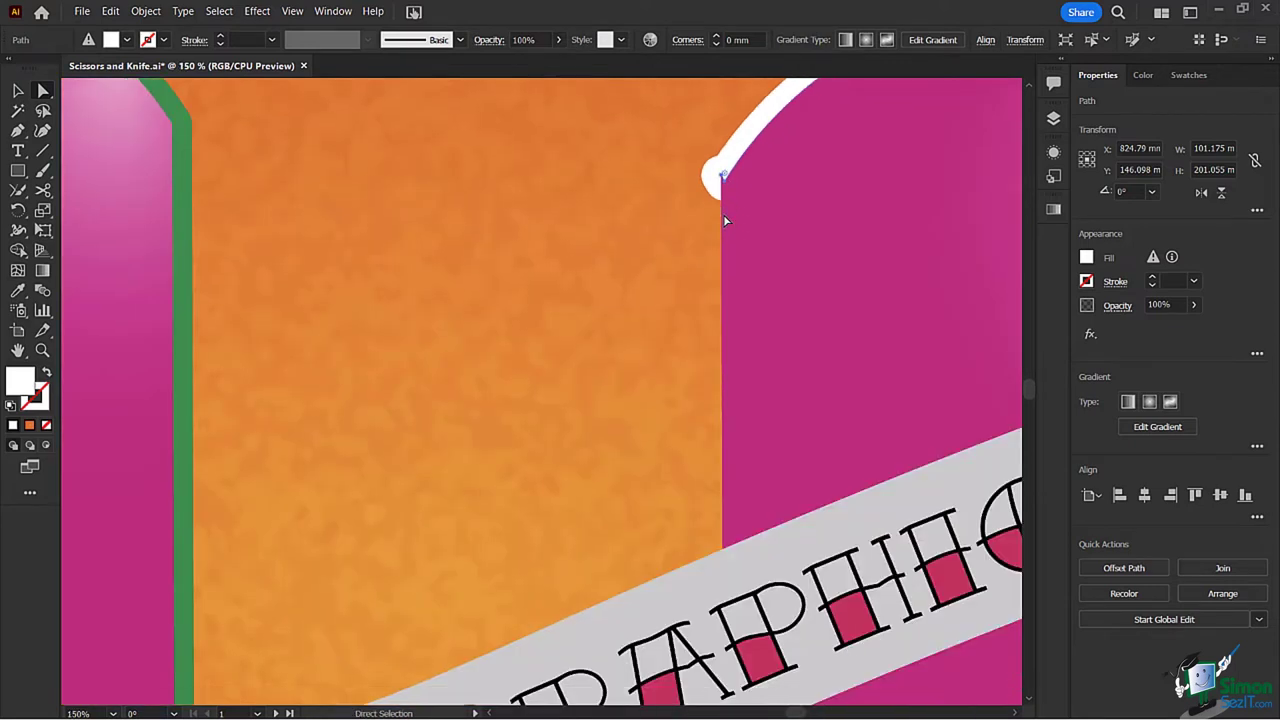
scroll(724, 214, down, 2)
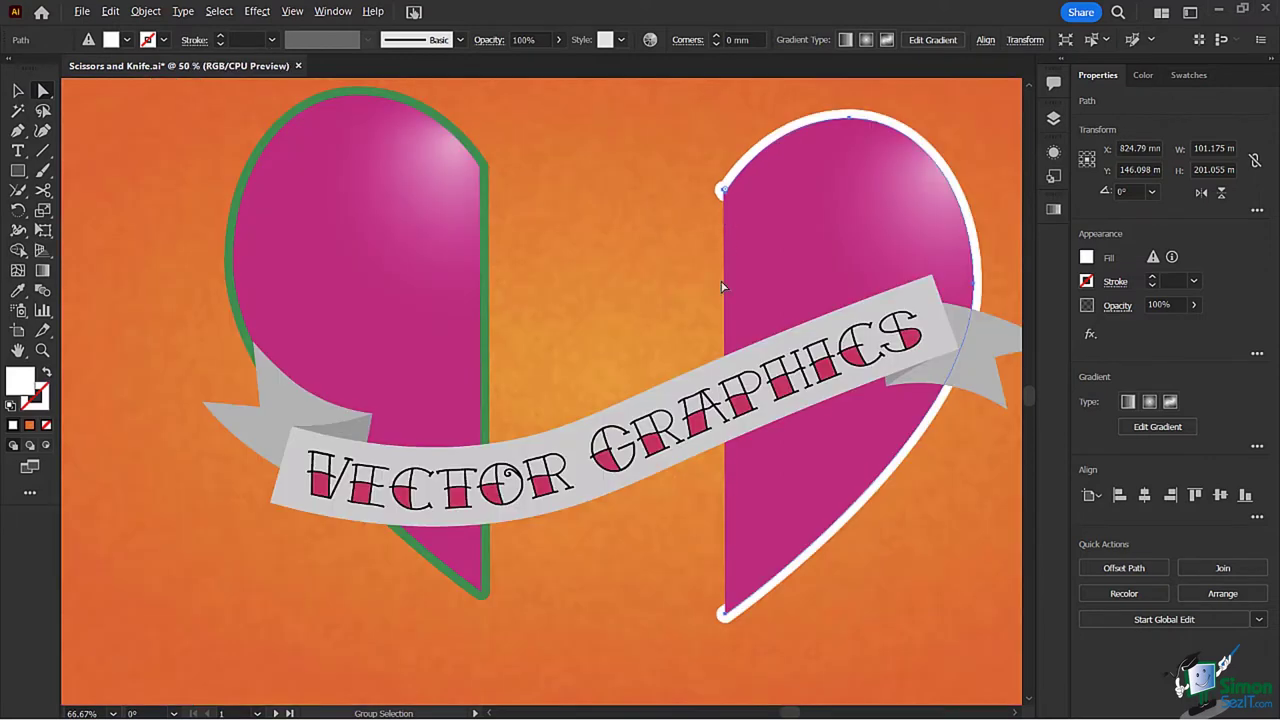
scroll(722, 287, down, 1)
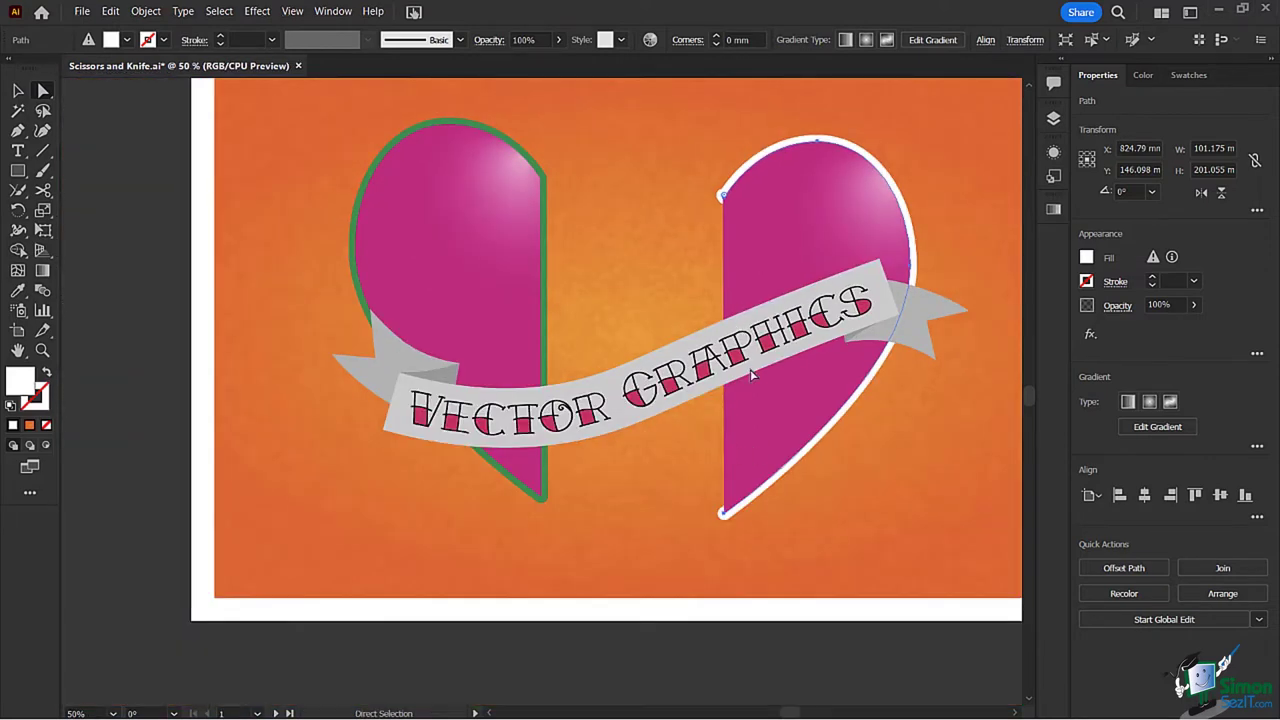
click(723, 515)
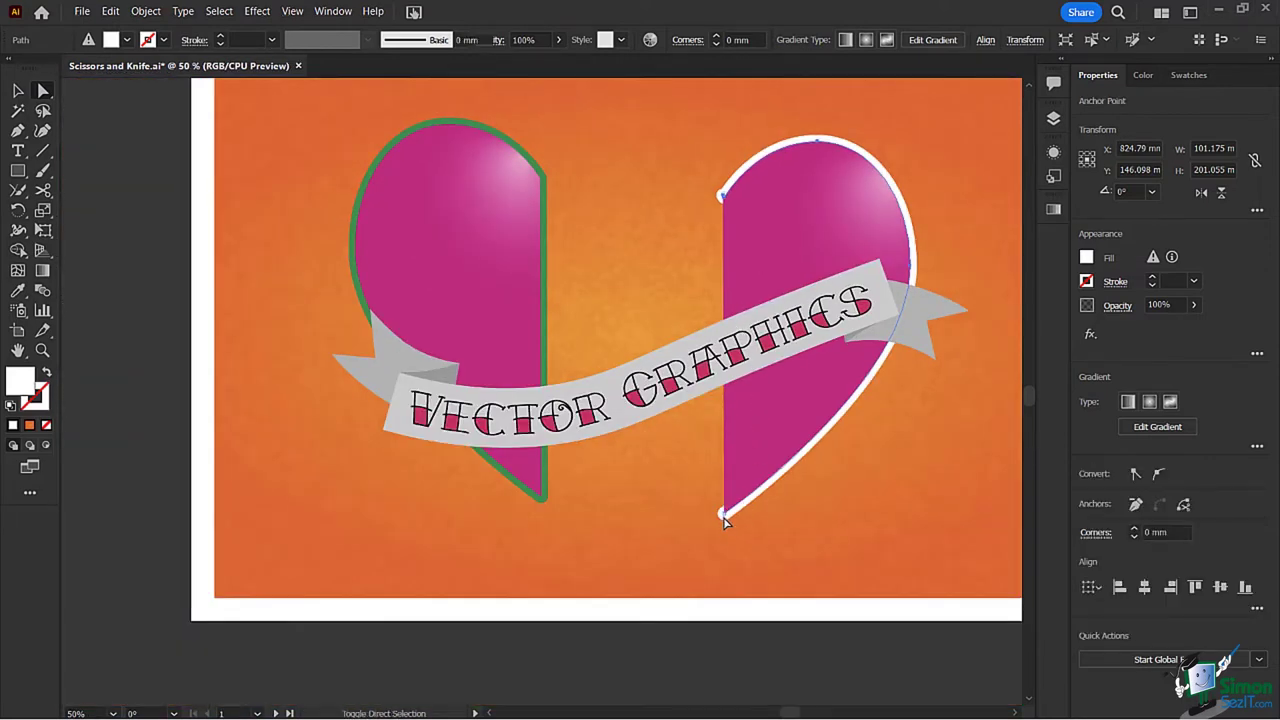
click(726, 517)
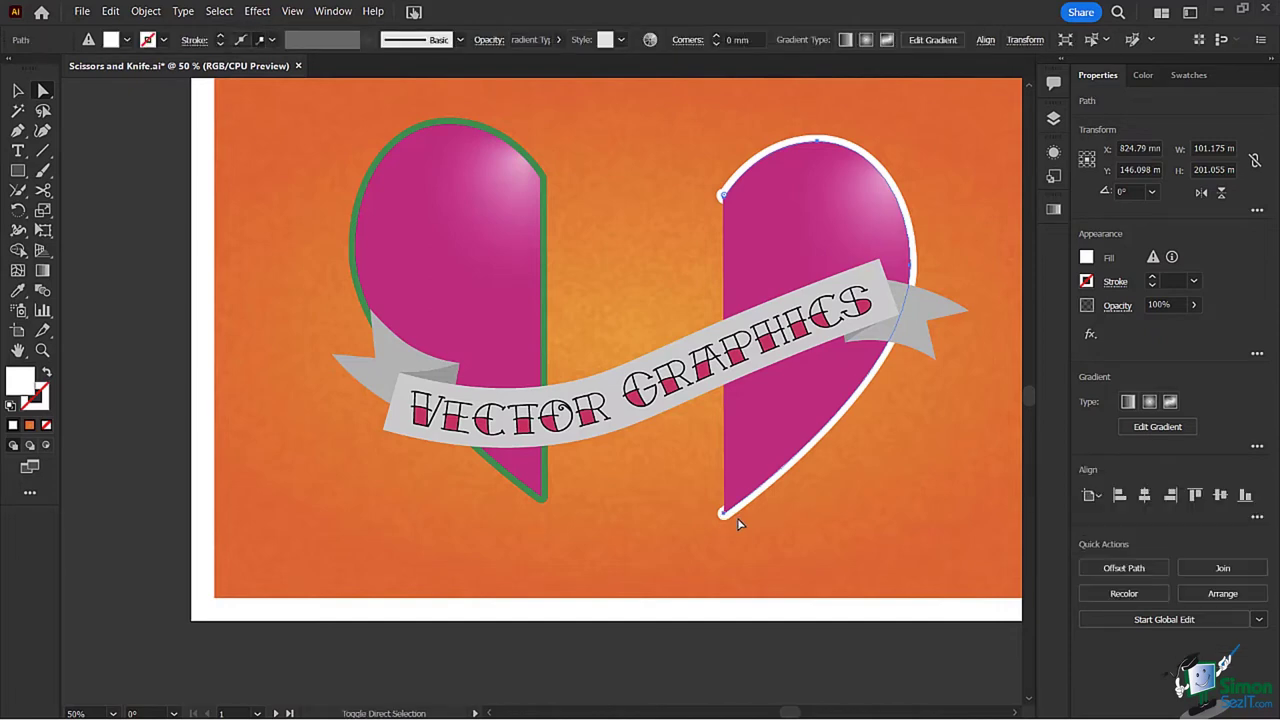
click(674, 272)
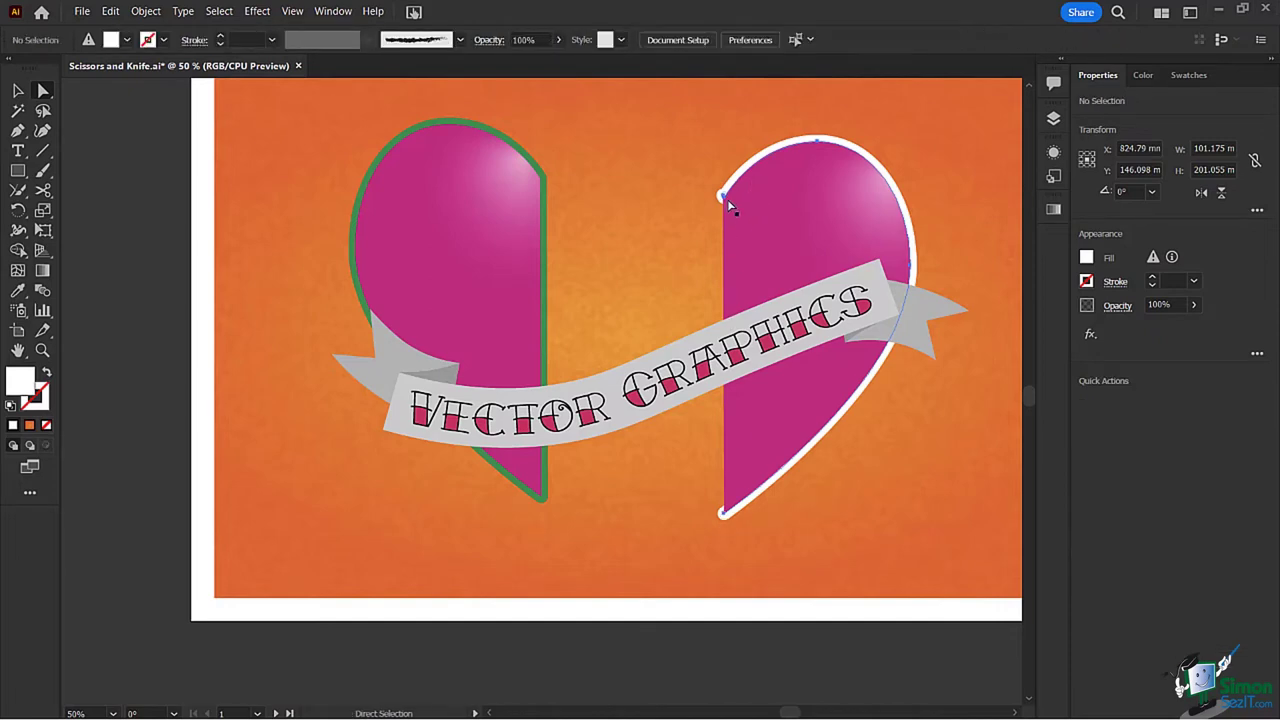
click(725, 199)
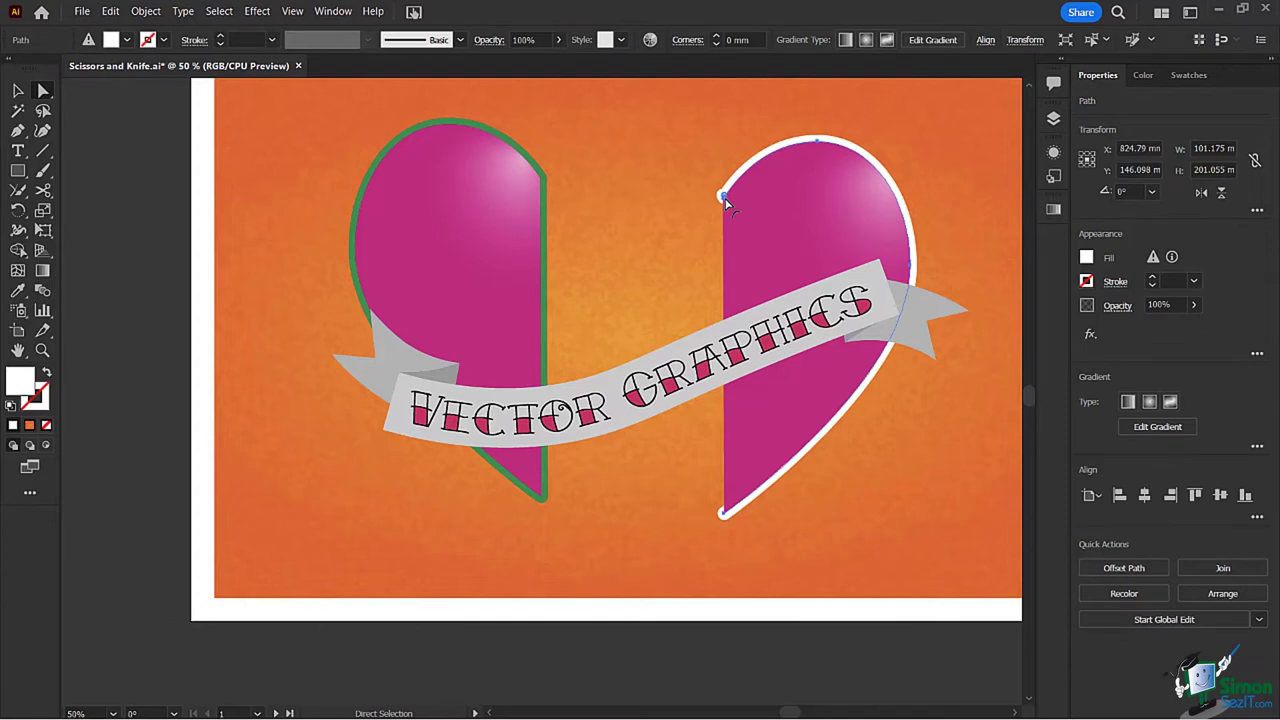
click(722, 514)
click(677, 466)
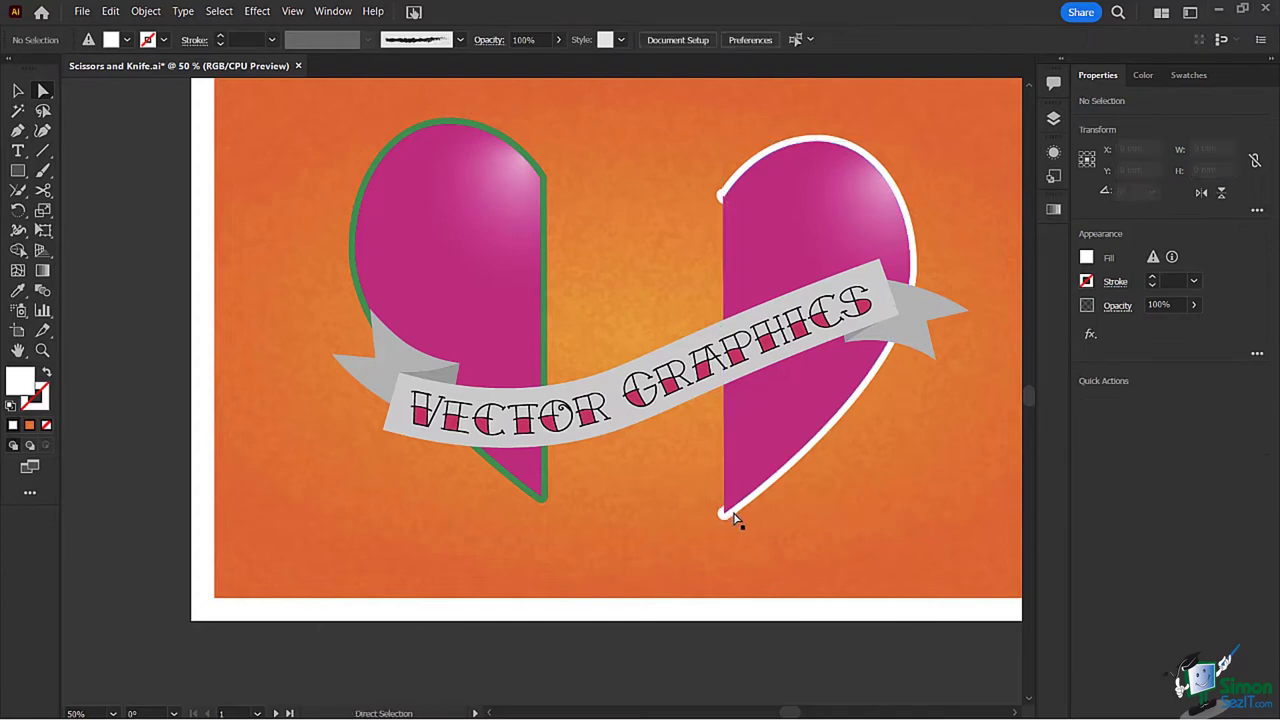
Step: Join the right half's bottom and top open ends with a straight edge using Ctrl+J
scroll(735, 518, up, 1)
click(721, 515)
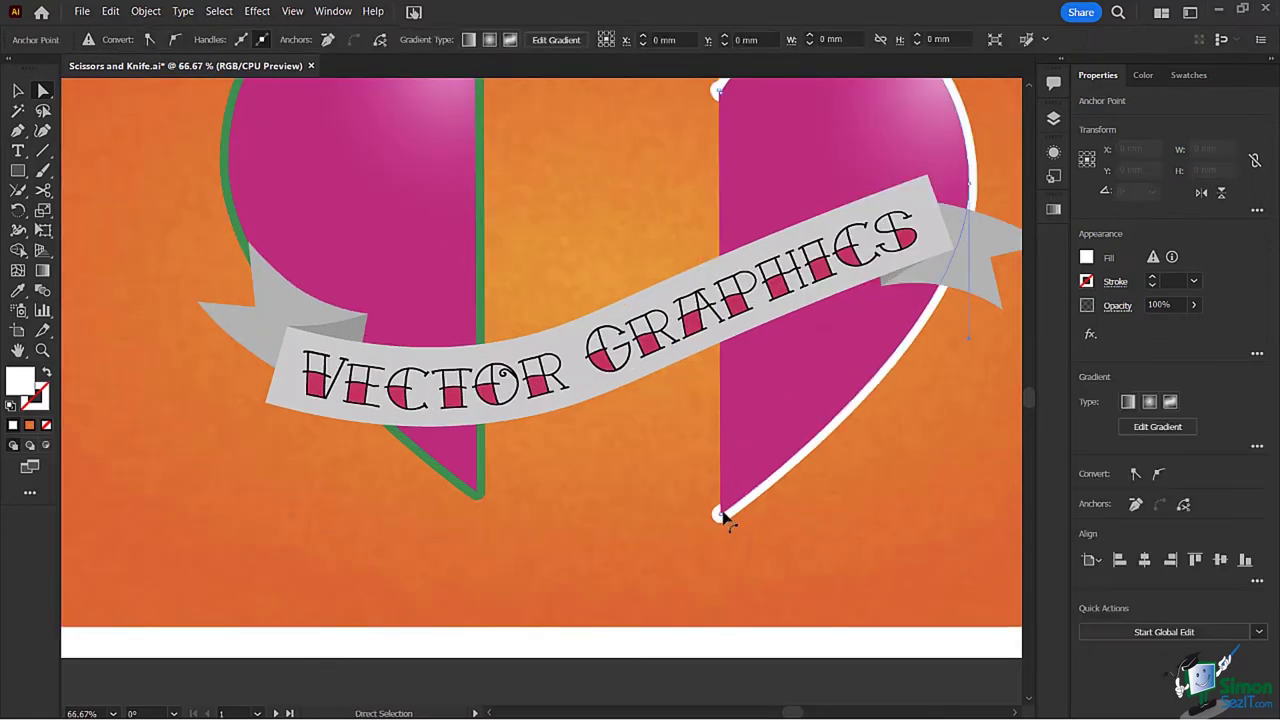
click(721, 515)
scroll(734, 387, up, 1)
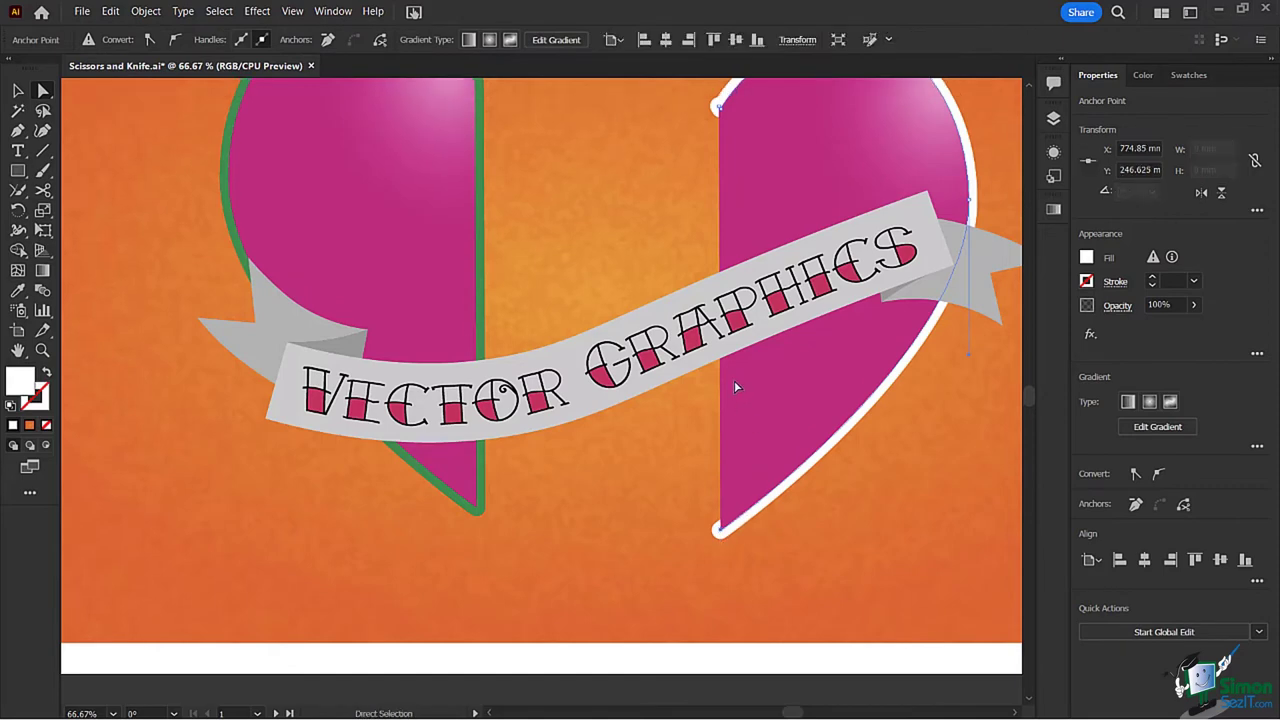
scroll(734, 387, up, 3)
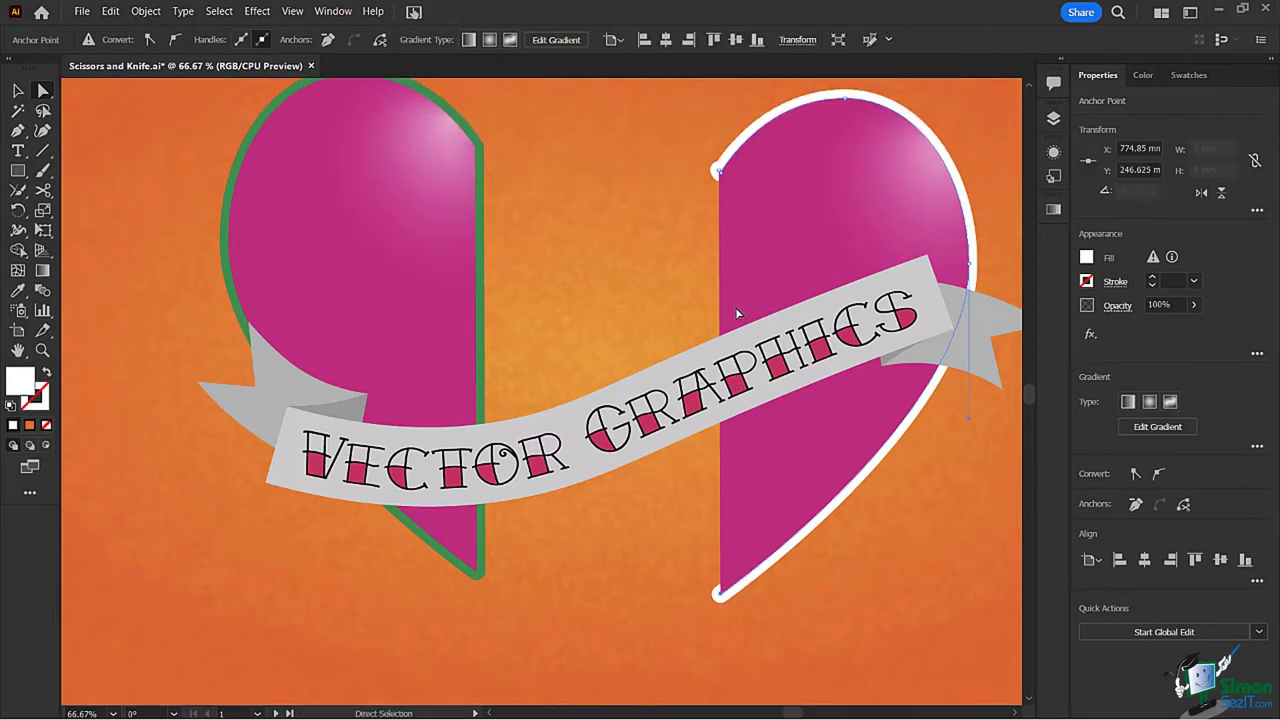
shift+click(719, 172)
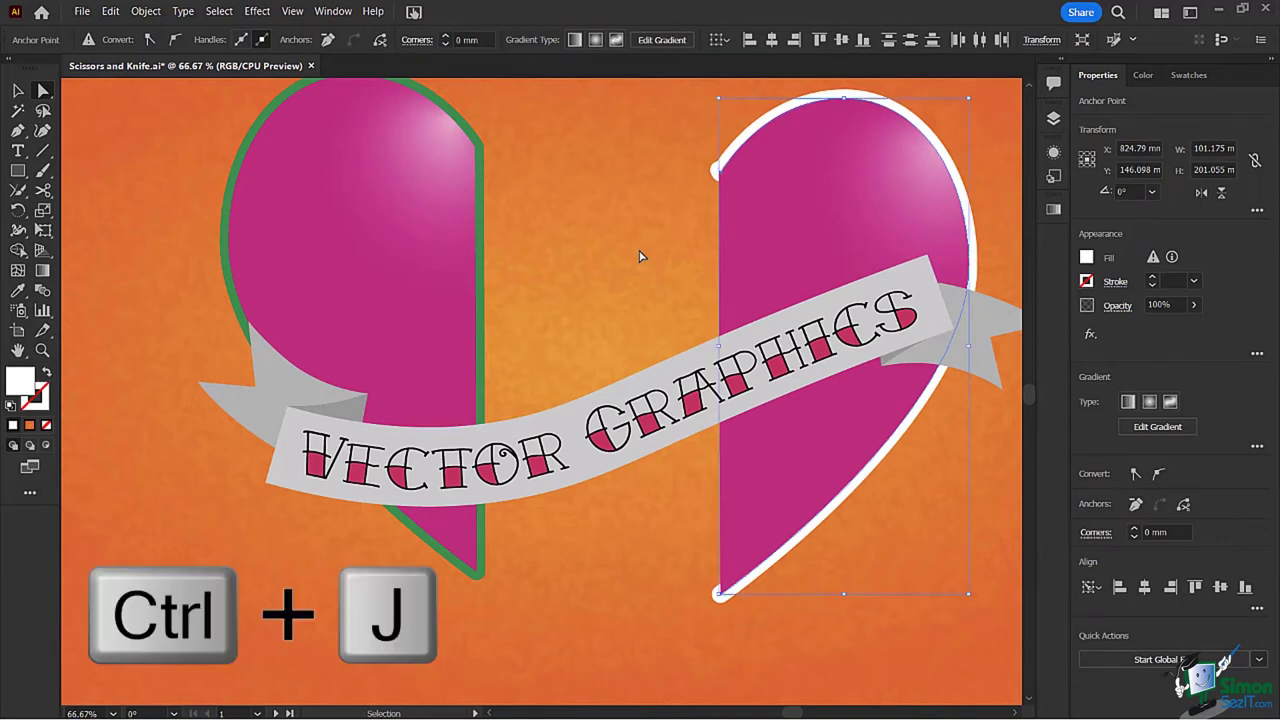
key(ctrl+j)
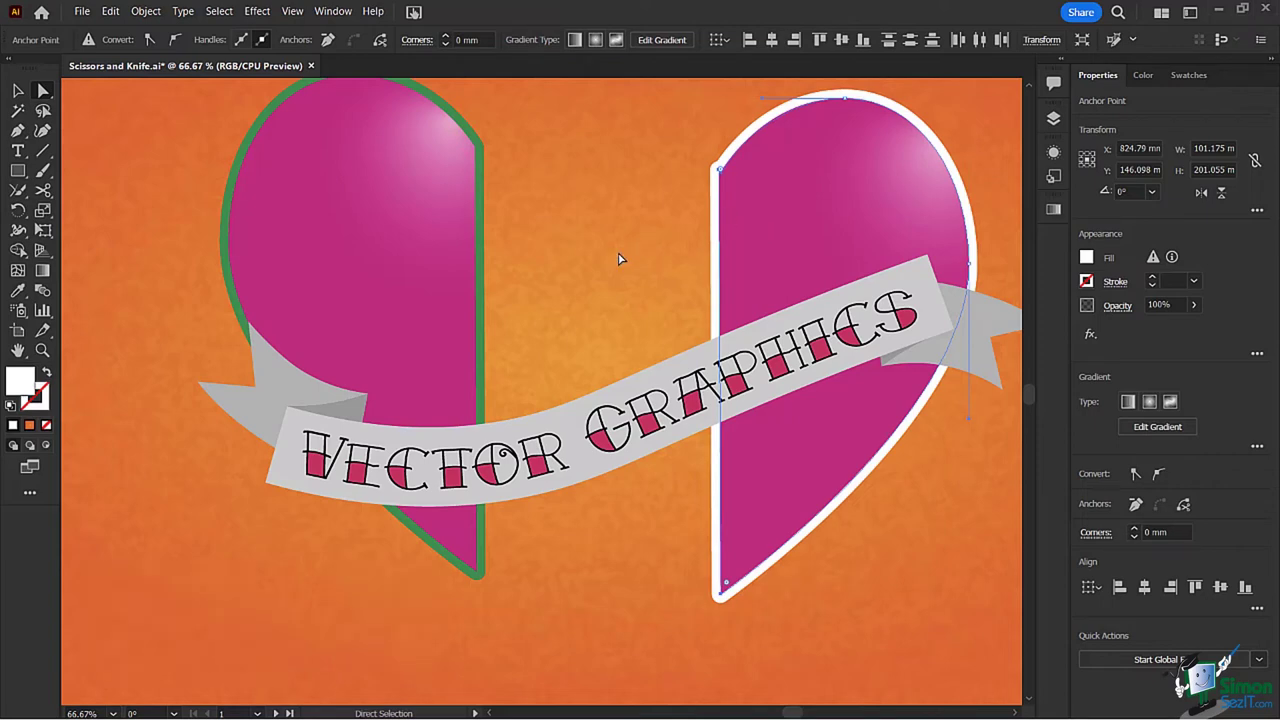
click(200, 110)
click(18, 90)
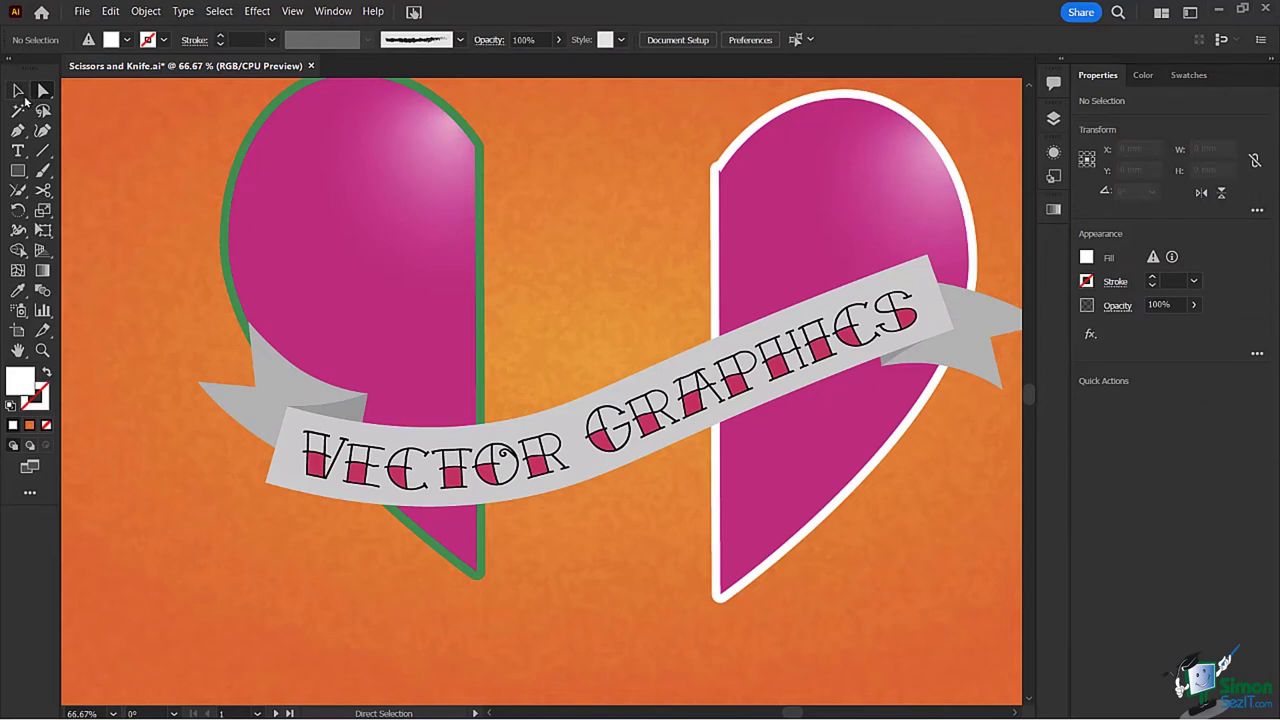
Step: Give the right heart half an RGB Magenta outline and nudge it left toward the left half
click(736, 154)
drag(765, 180, 766, 181)
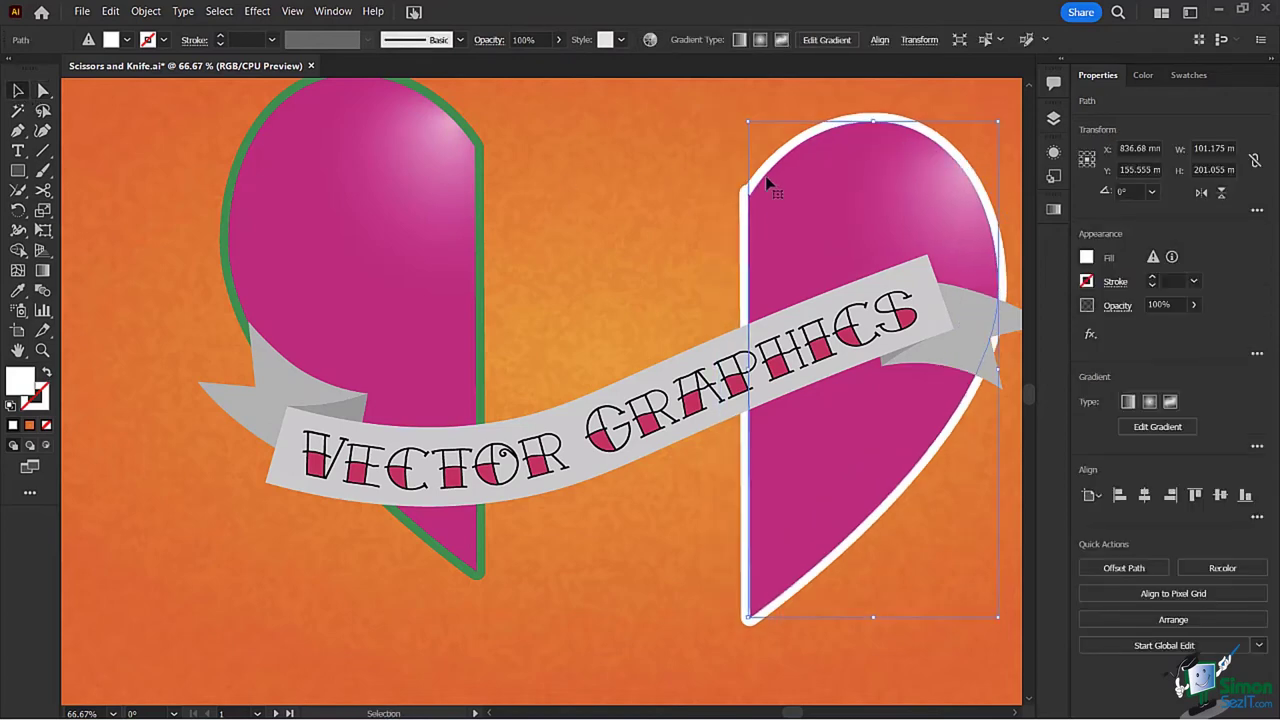
click(127, 40)
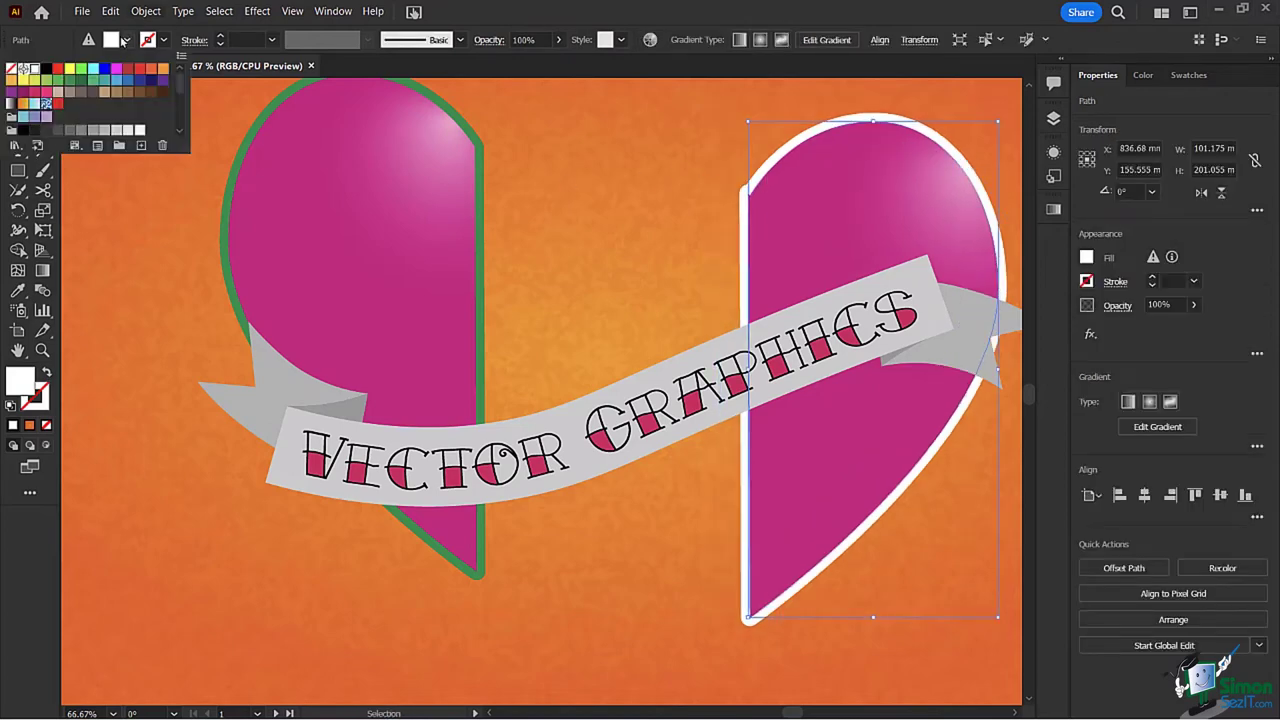
click(116, 72)
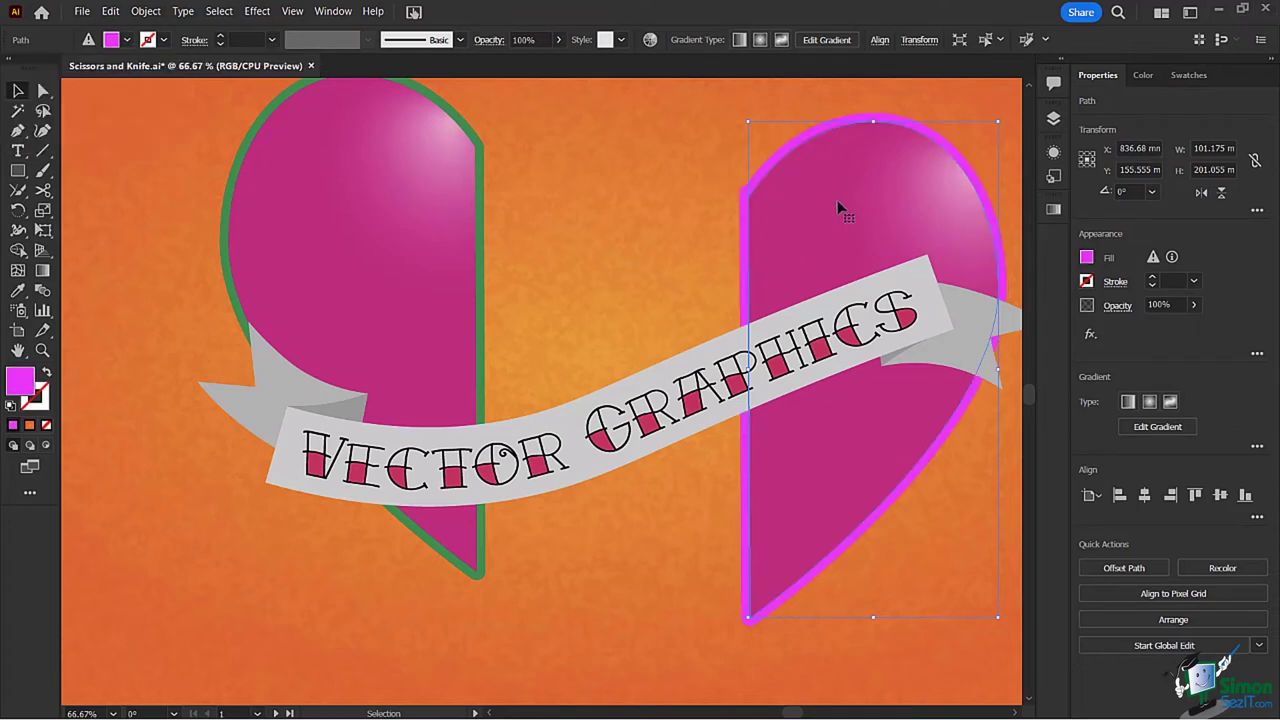
drag(840, 207, 792, 197)
click(586, 234)
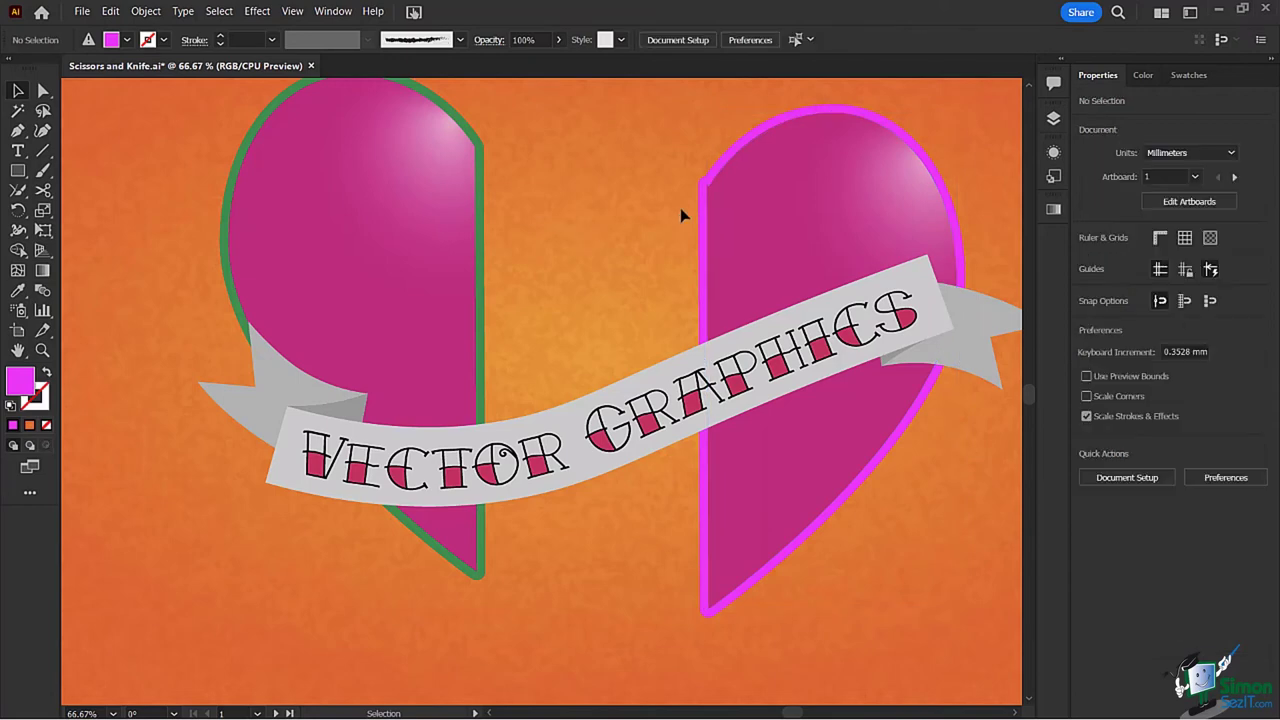
Step: Delete the extra anchor at the top-left corner of the right half's straight edge
alt+scroll(714, 195, up, 1)
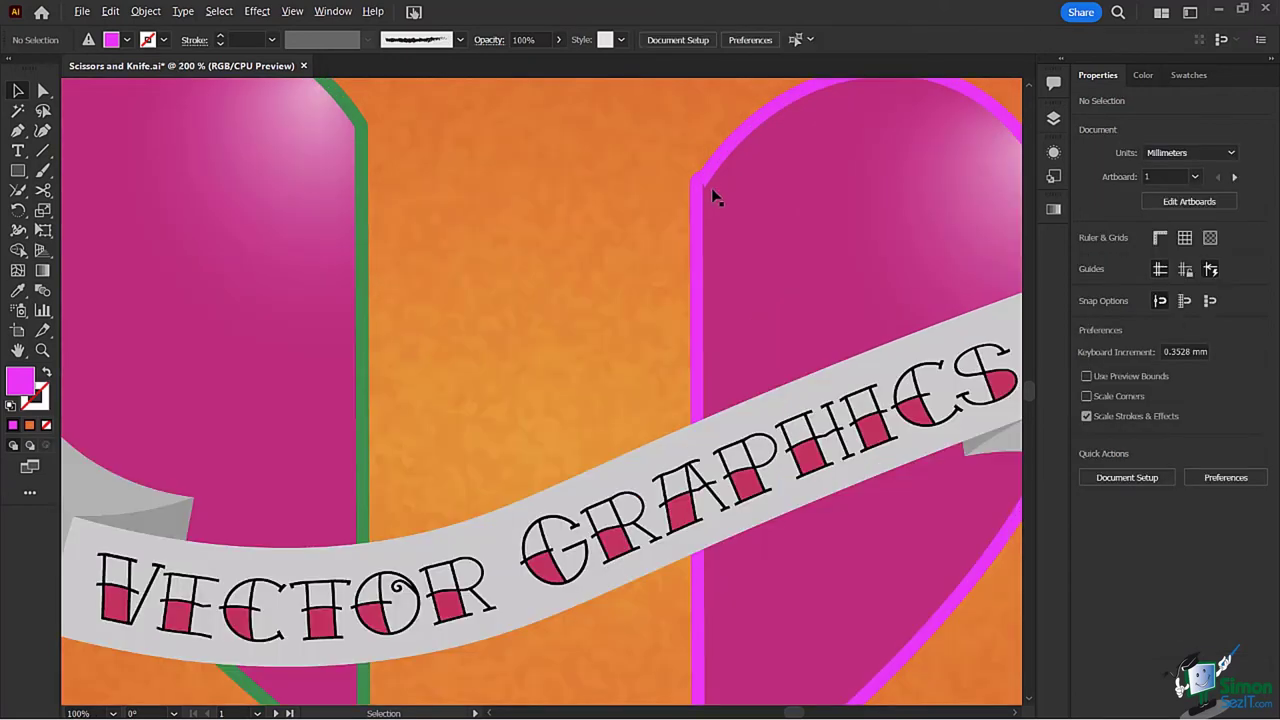
alt+scroll(711, 192, up, 2)
click(689, 184)
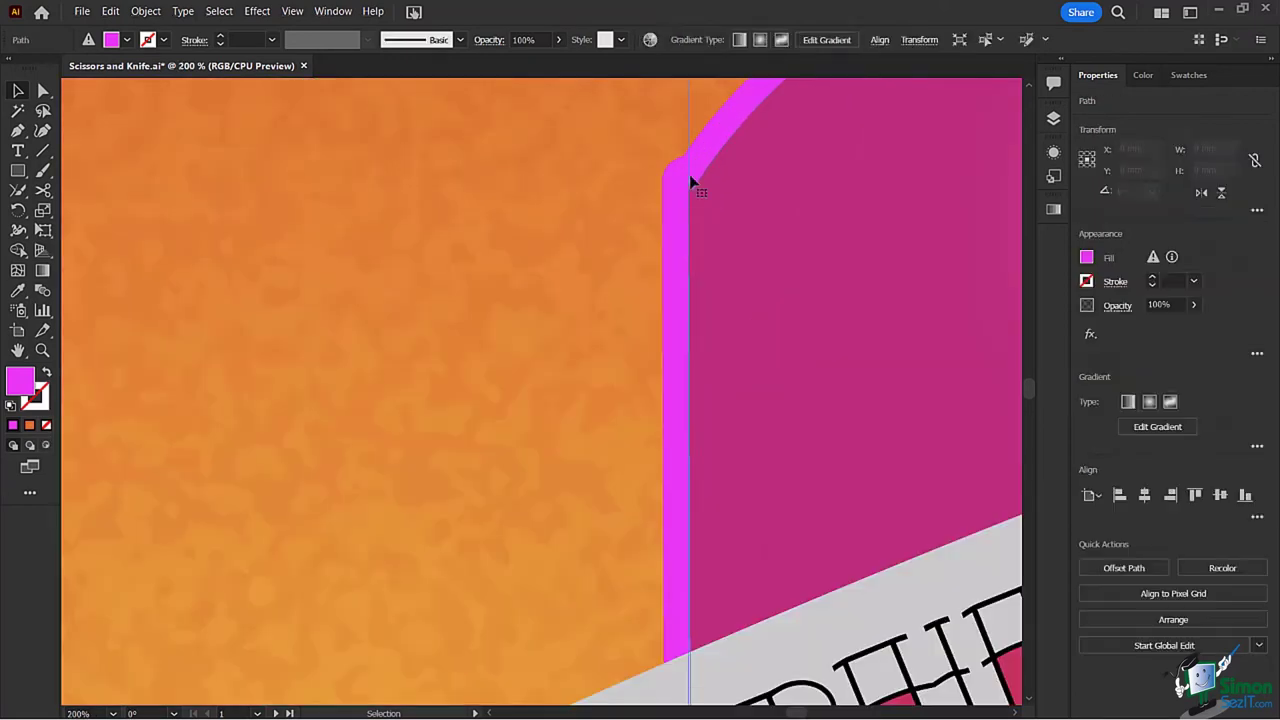
click(43, 91)
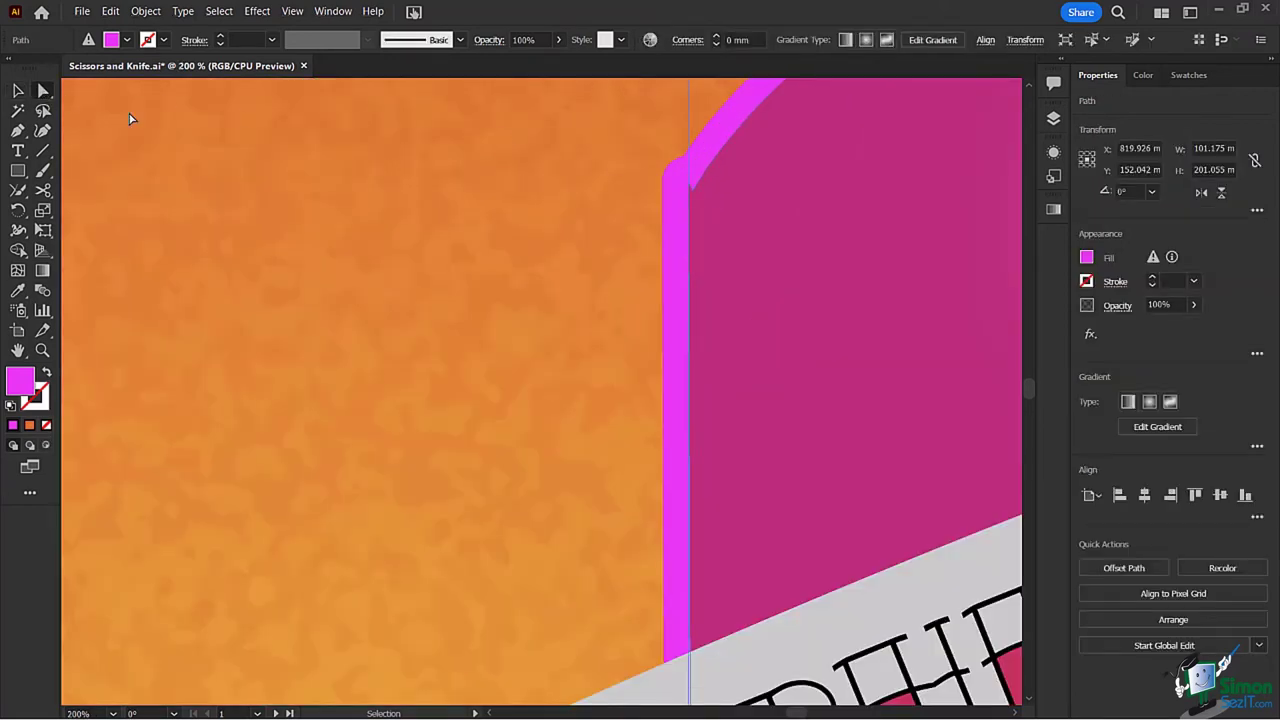
click(690, 184)
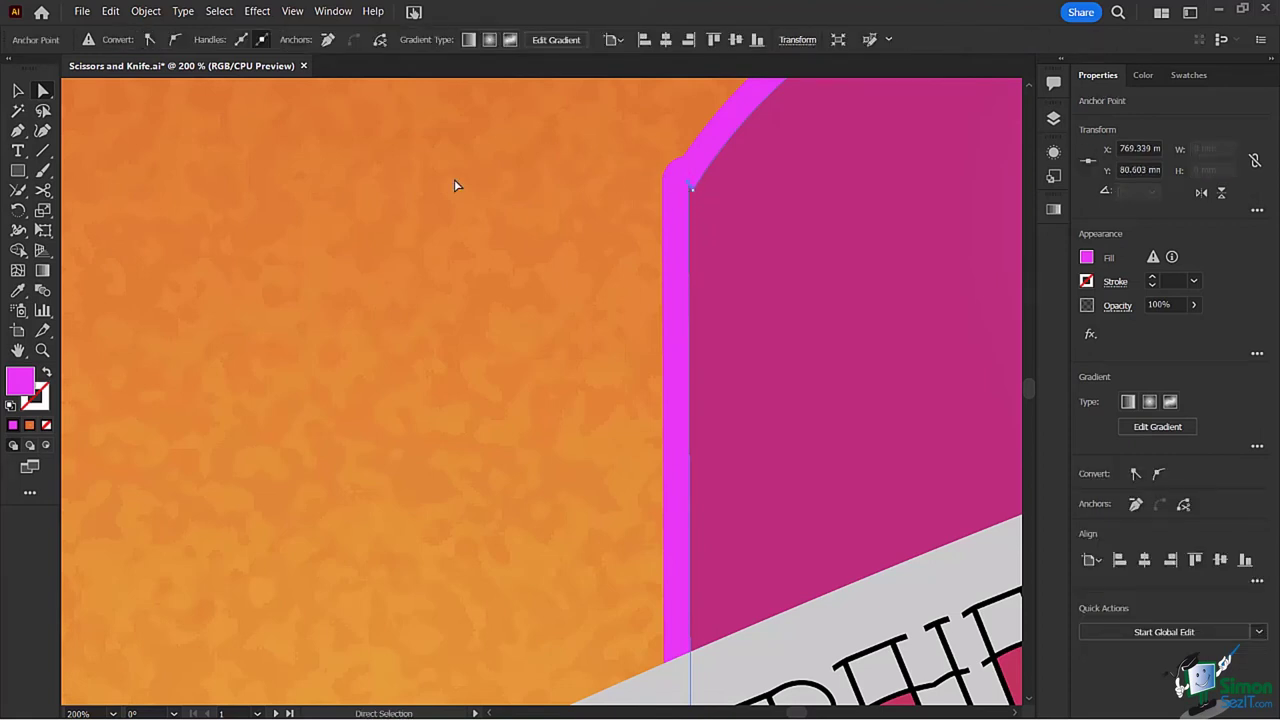
click(18, 130)
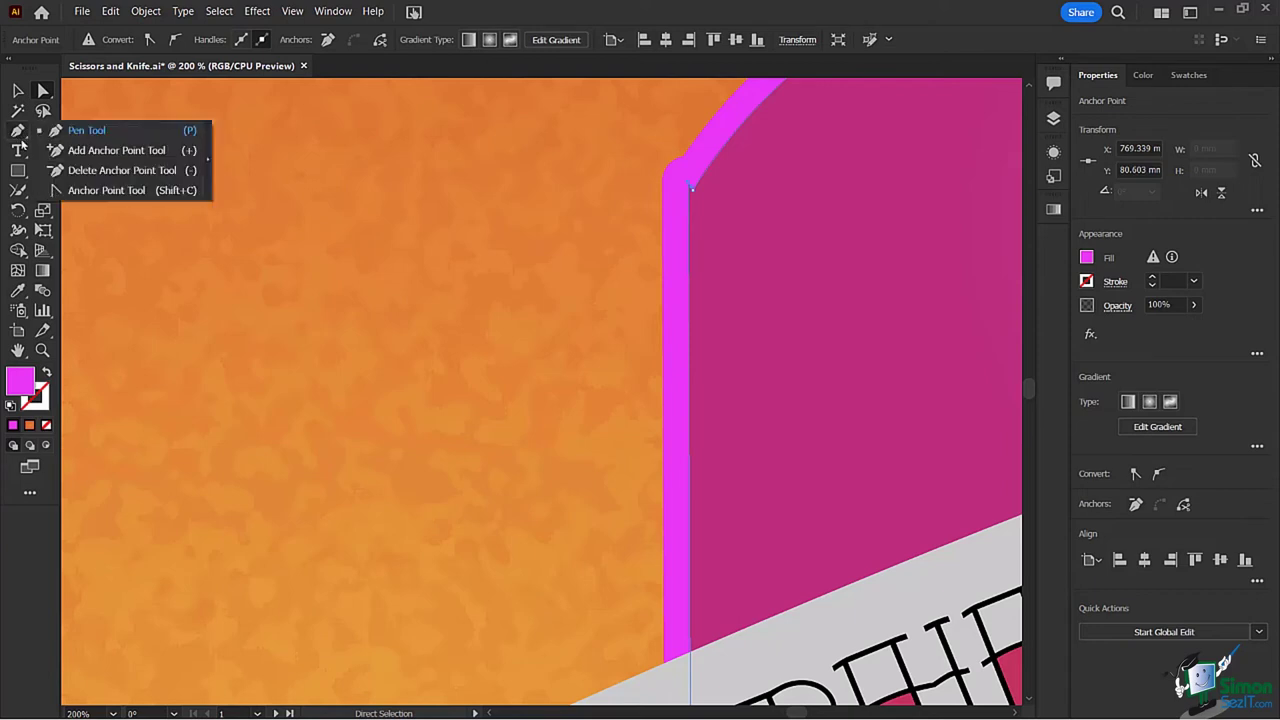
click(77, 172)
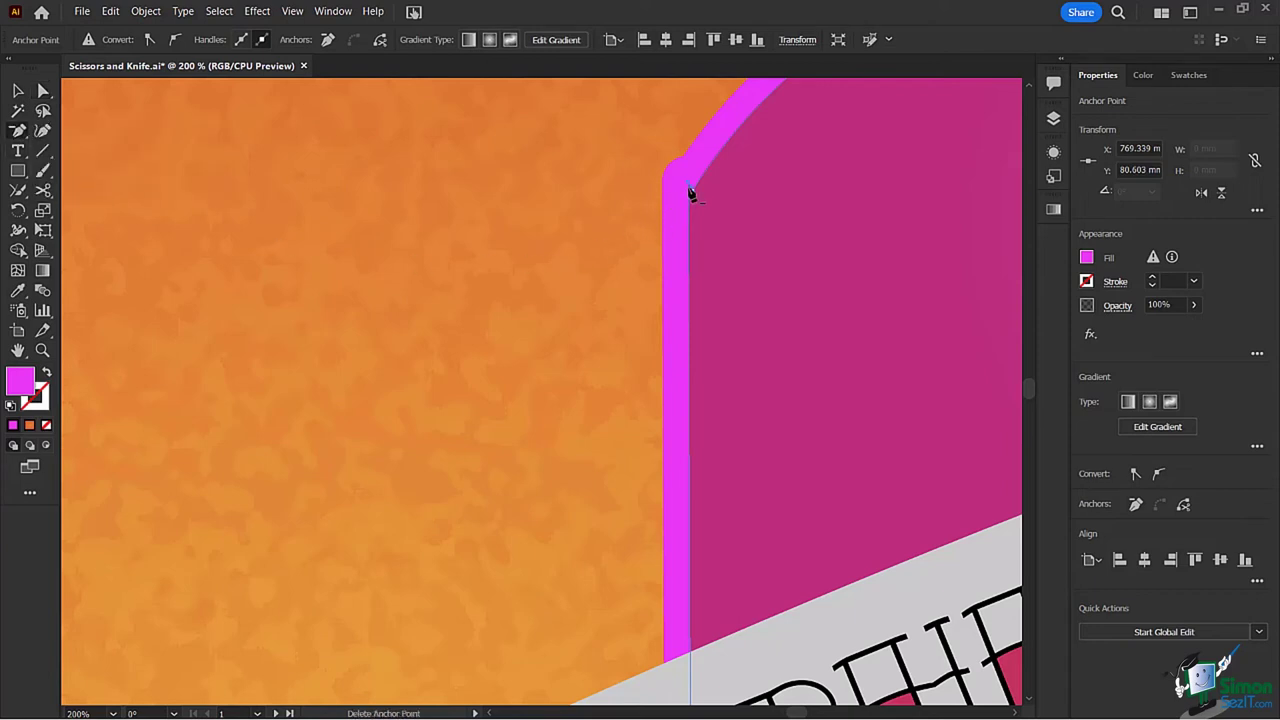
click(690, 192)
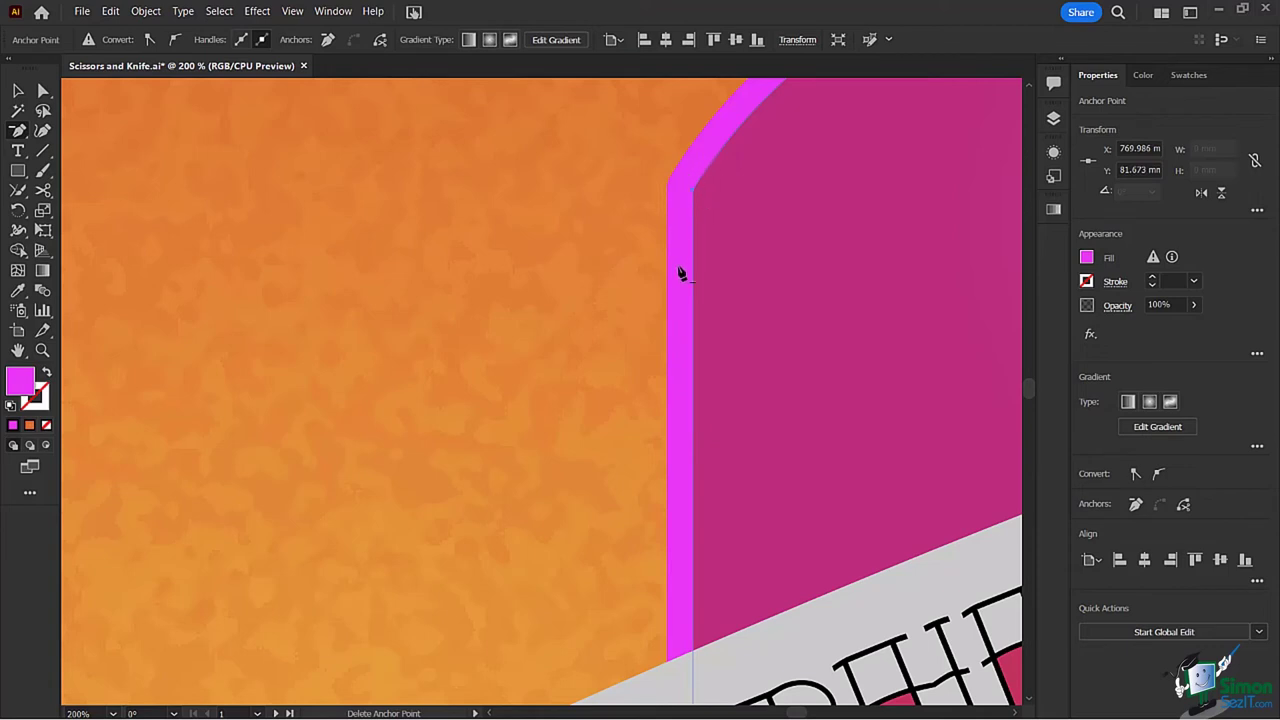
drag(480, 283, 631, 307)
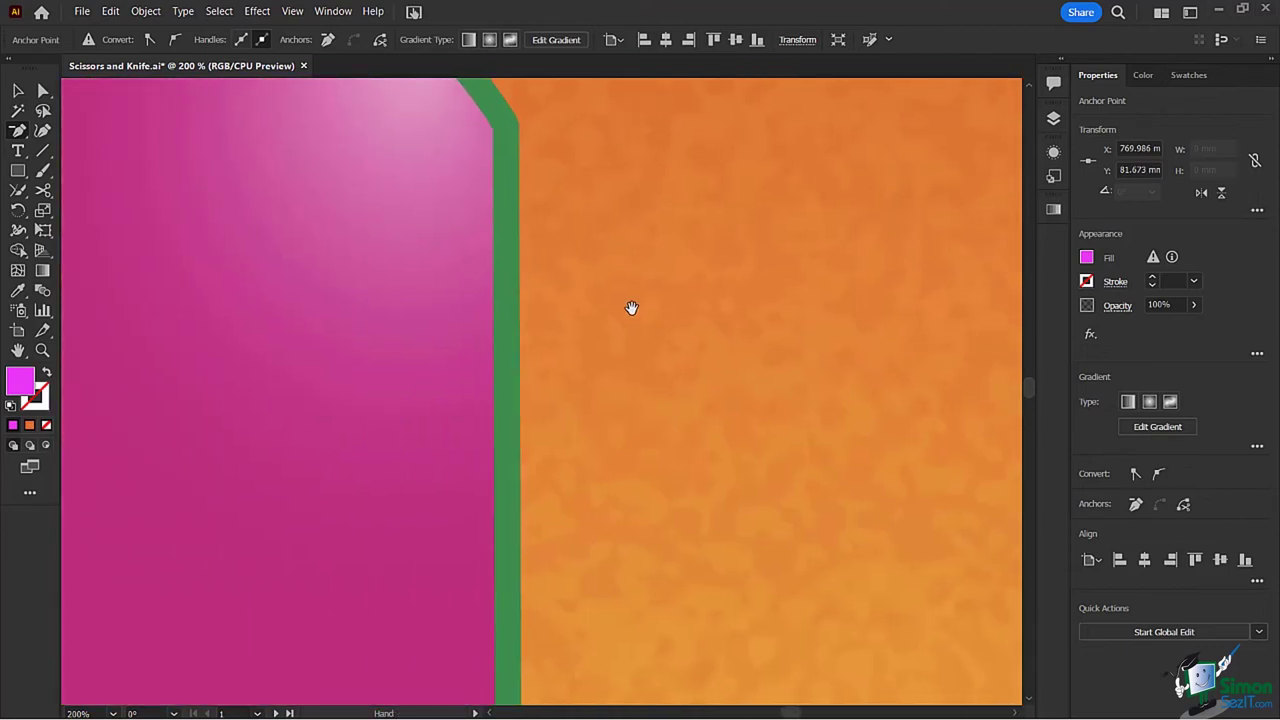
key(ctrl+minus)
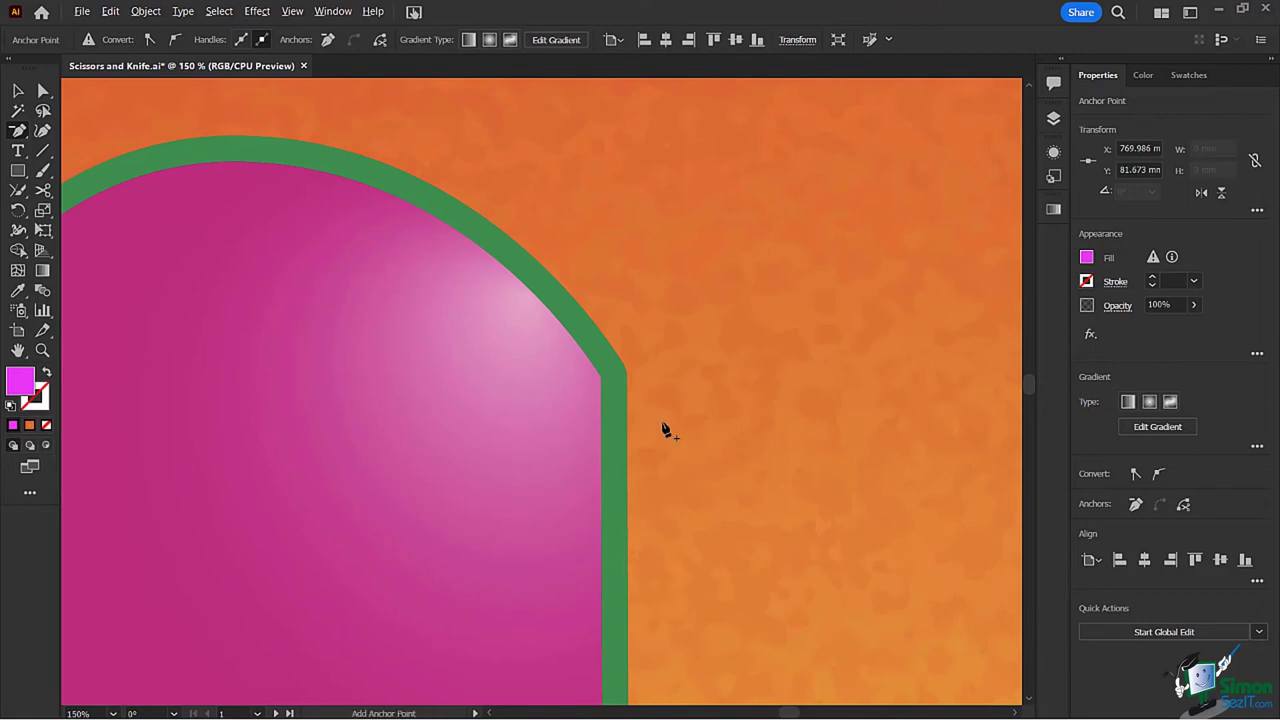
key(ctrl+minus)
key(ctrl+minus)
key(ctrl+minus)
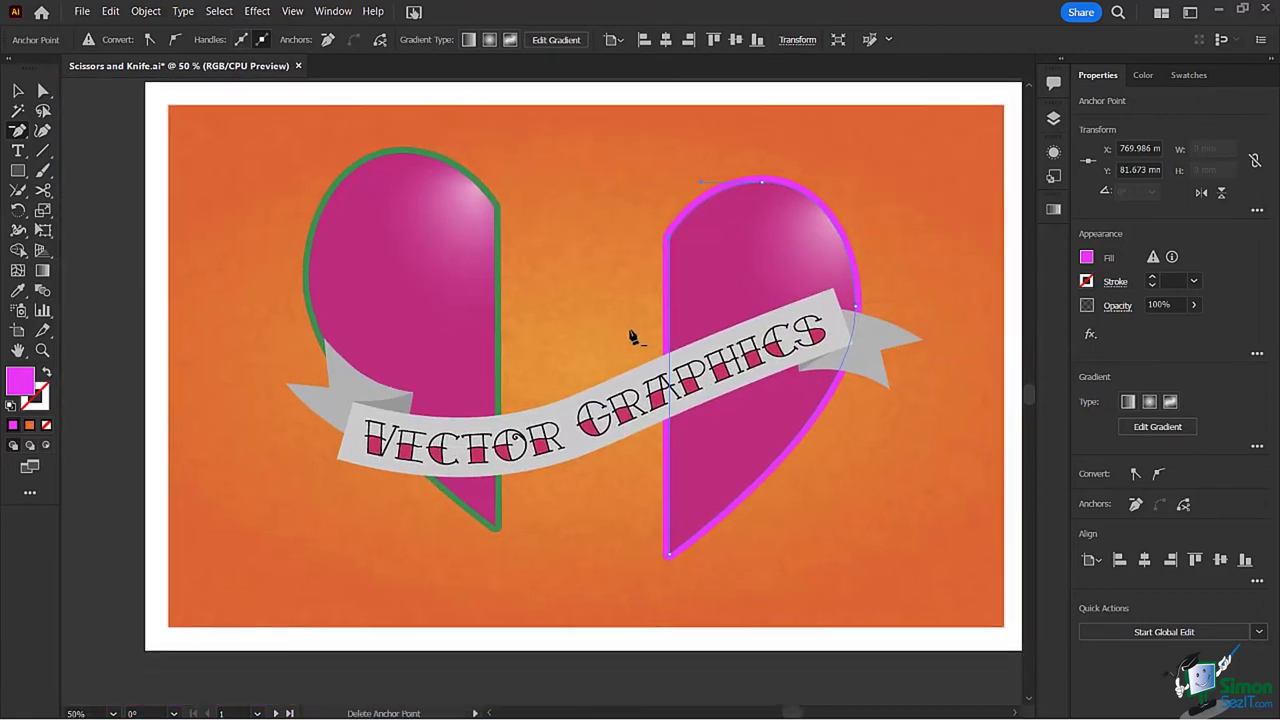
click(18, 91)
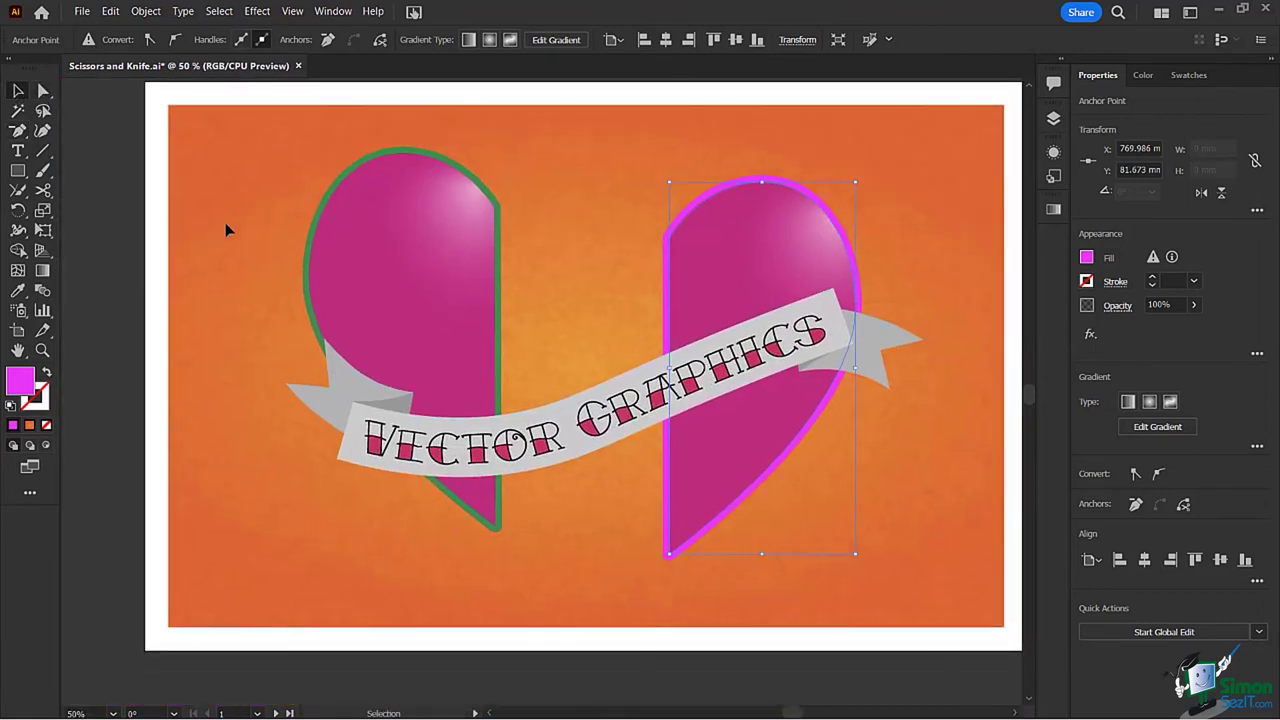
click(132, 242)
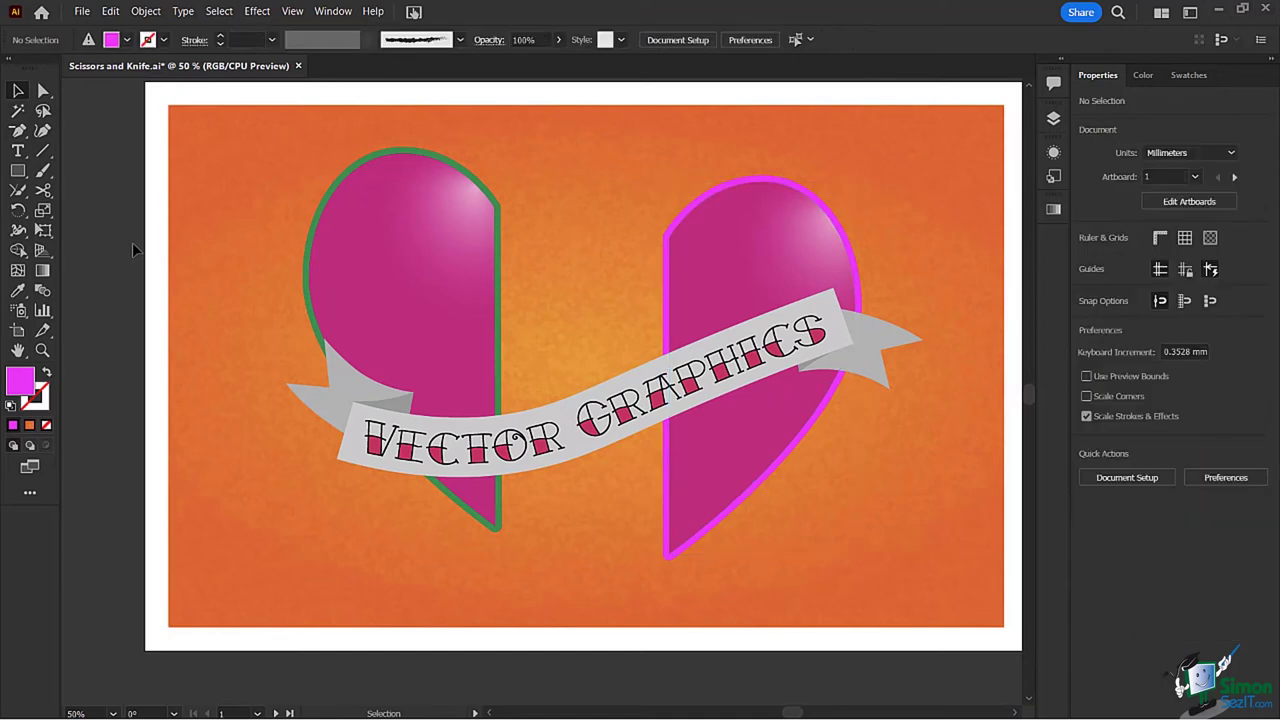